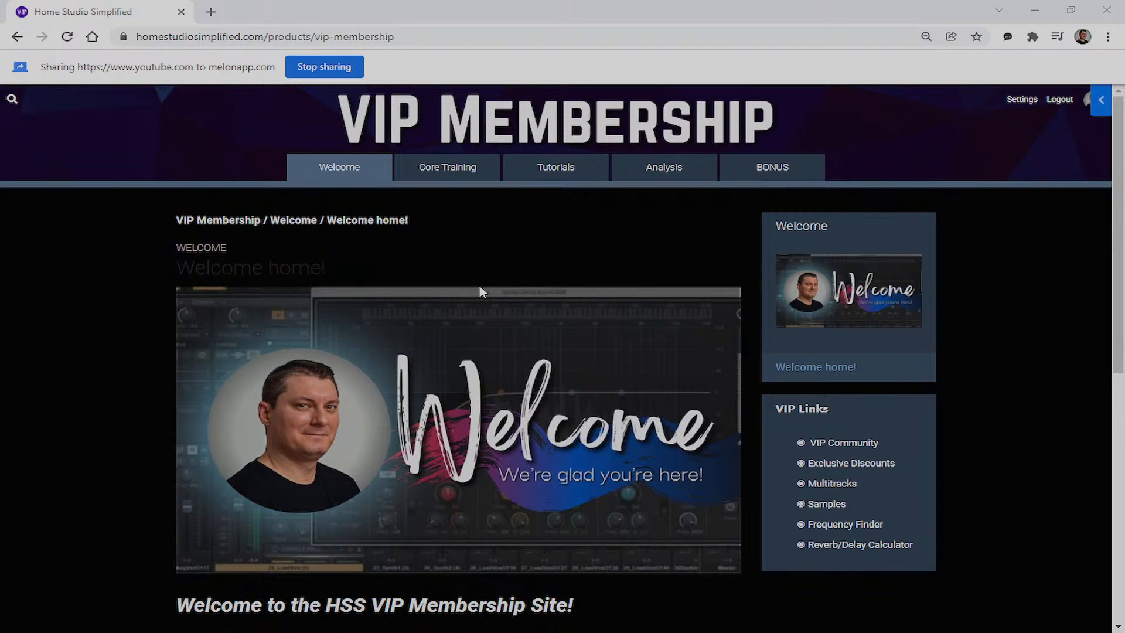
# Go to Core Training, then on to the Tutorials page with its VIP Links list
pyautogui.click(461, 174)
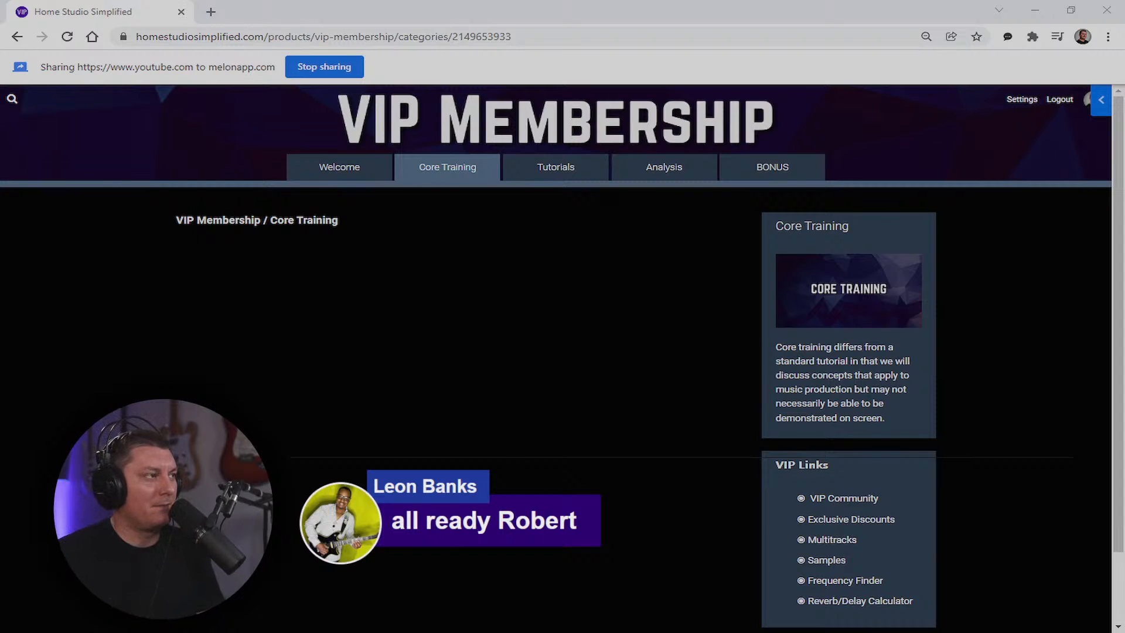
pyautogui.click(566, 169)
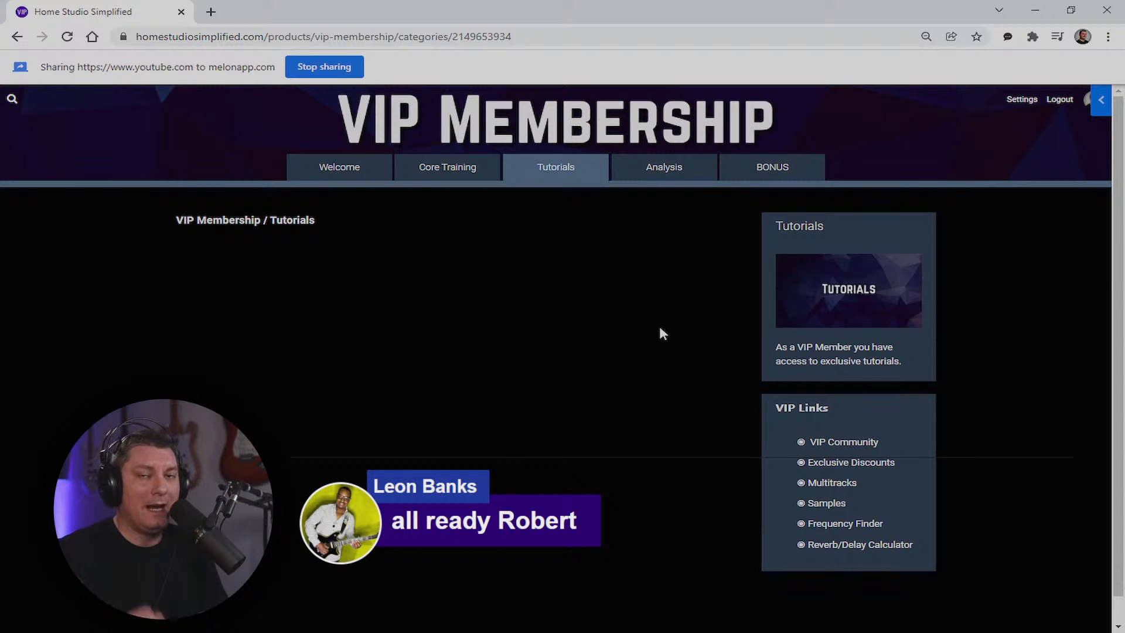
# Open the Analysis section and scroll the Circle The Wagons mix critique post
pyautogui.click(665, 168)
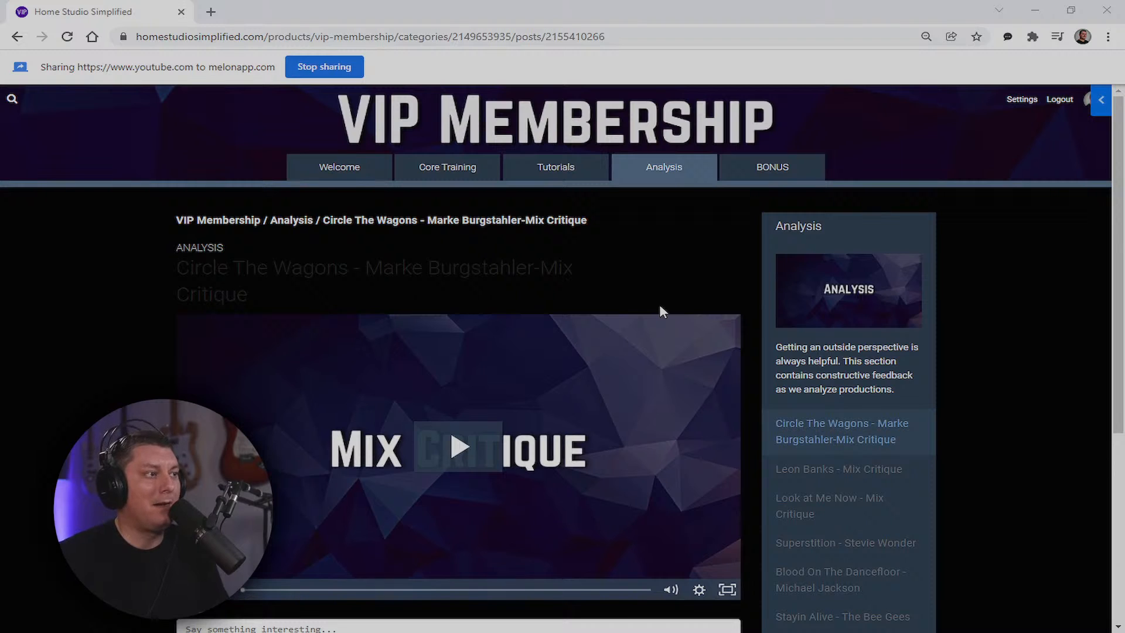
pyautogui.scroll(-1, 691, 337)
# Browse the Analysis critiques, opening the second one and then Look at Me Now - Mix Critique
pyautogui.scroll(-3, 718, 265)
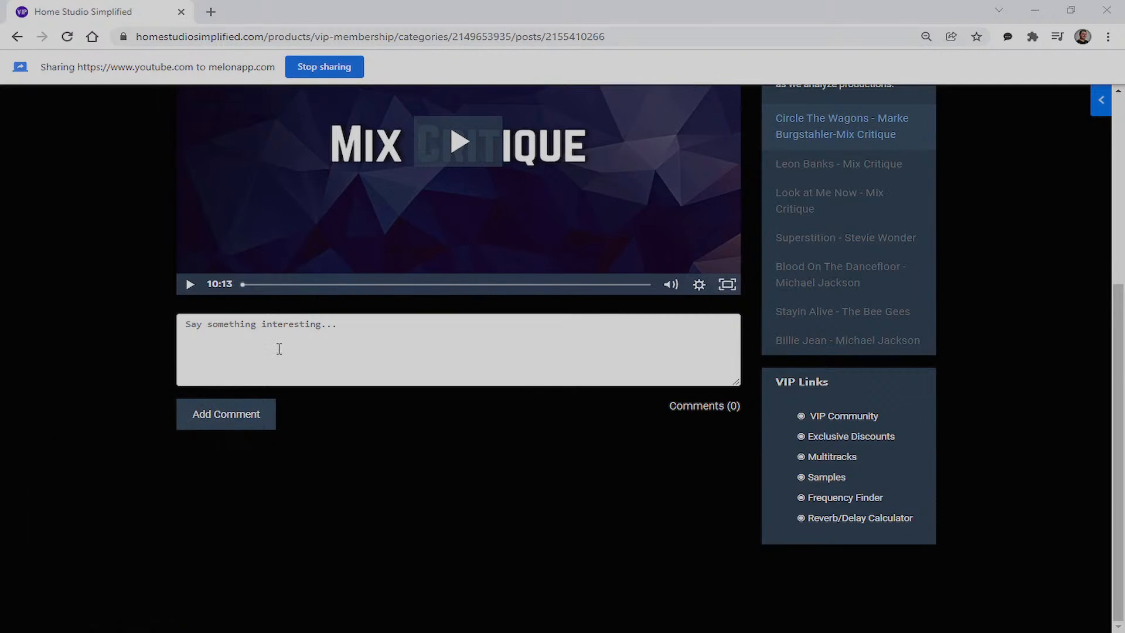
pyautogui.scroll(5, 431, 344)
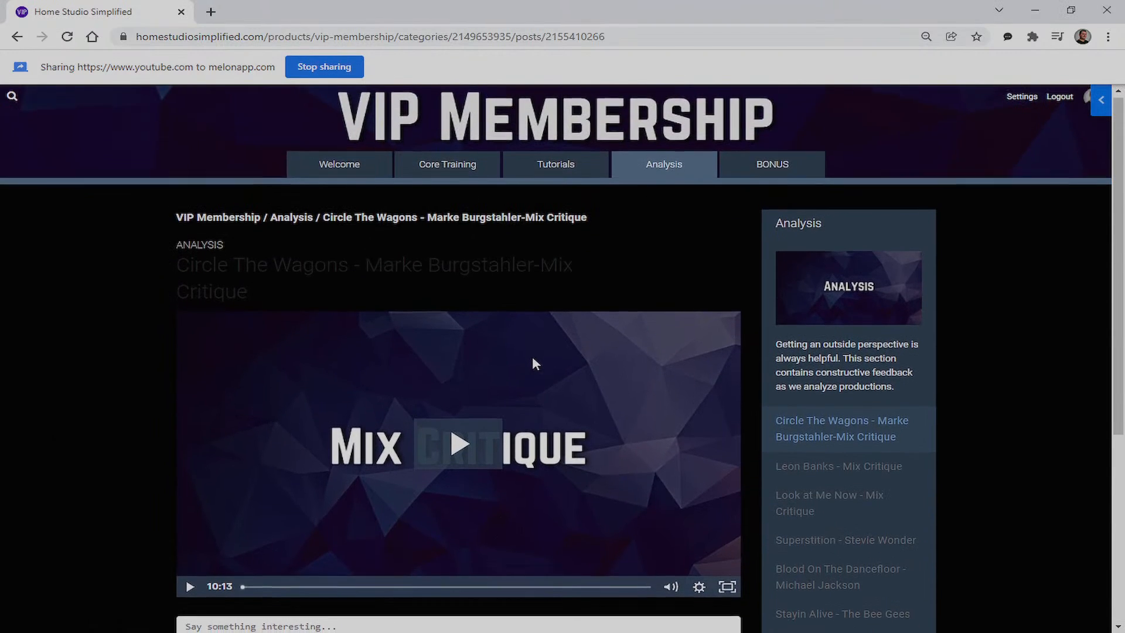
pyautogui.scroll(-2, 535, 363)
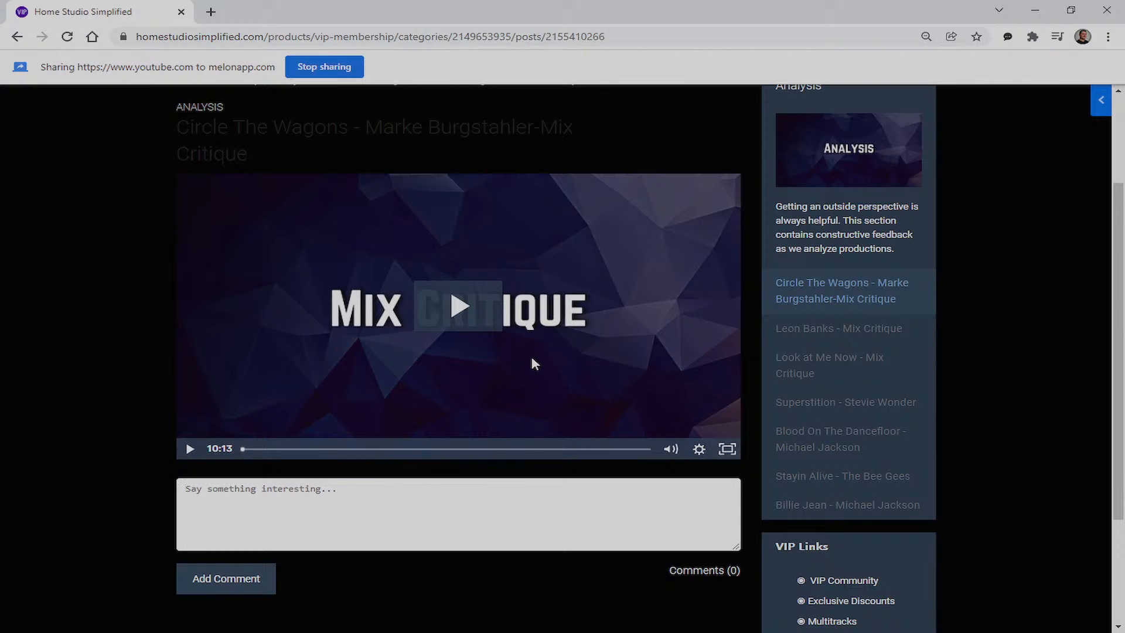
pyautogui.scroll(1, 562, 343)
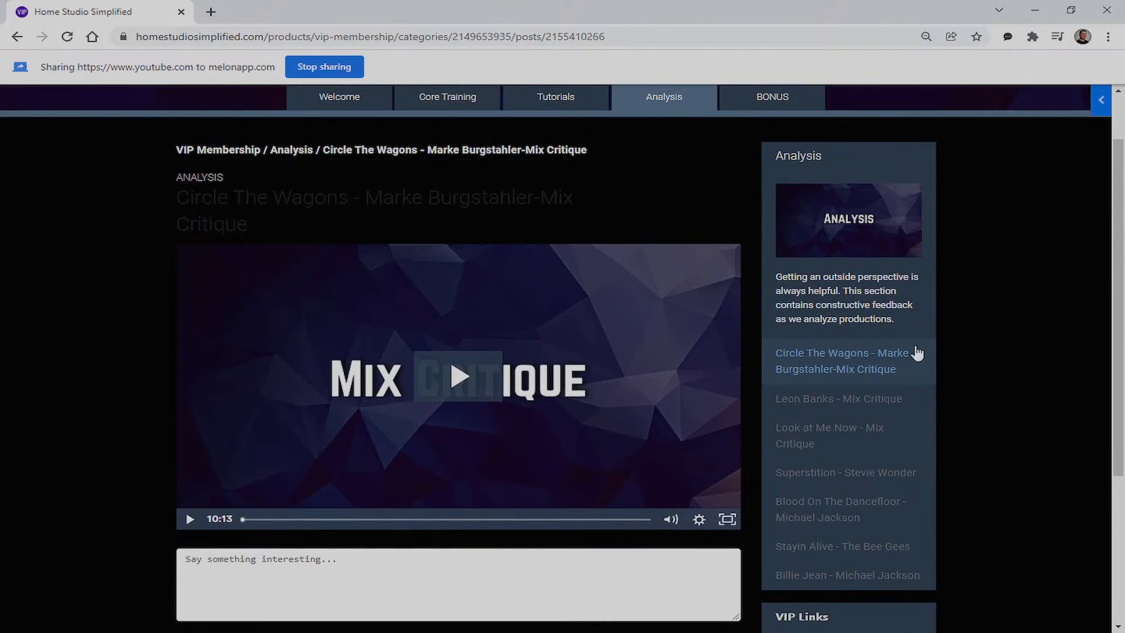
pyautogui.click(804, 399)
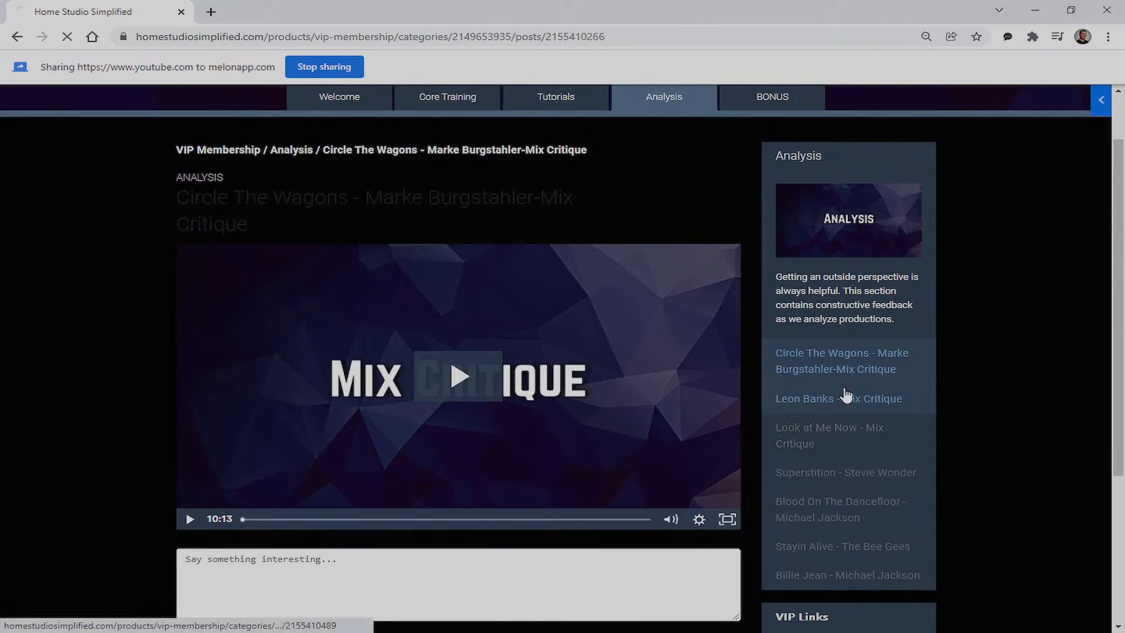
pyautogui.scroll(-4, 645, 410)
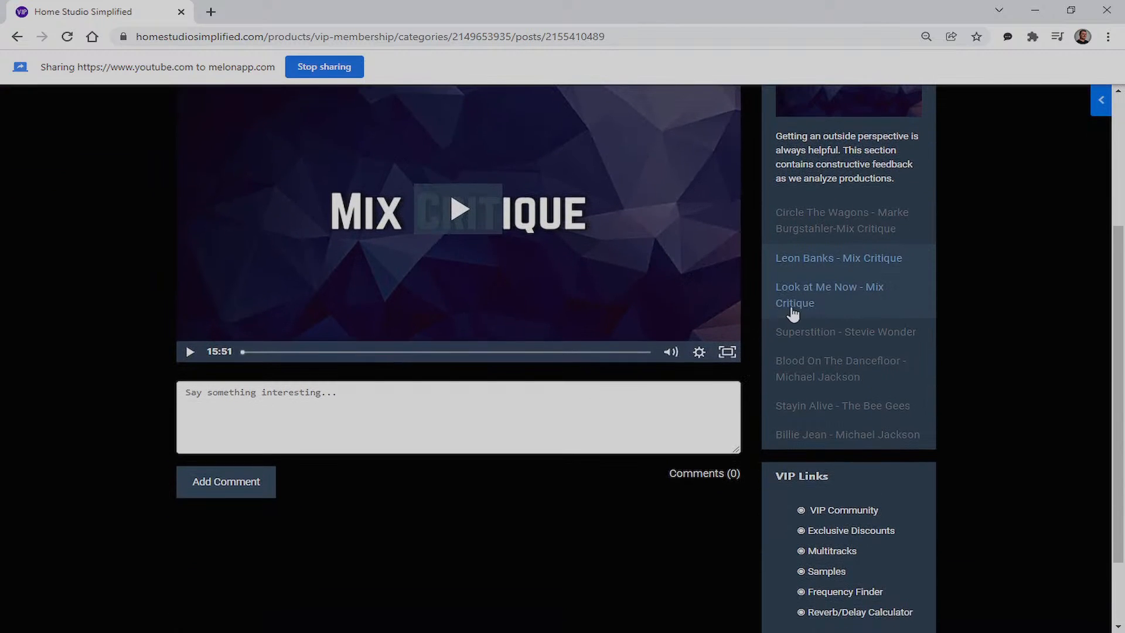
pyautogui.click(847, 286)
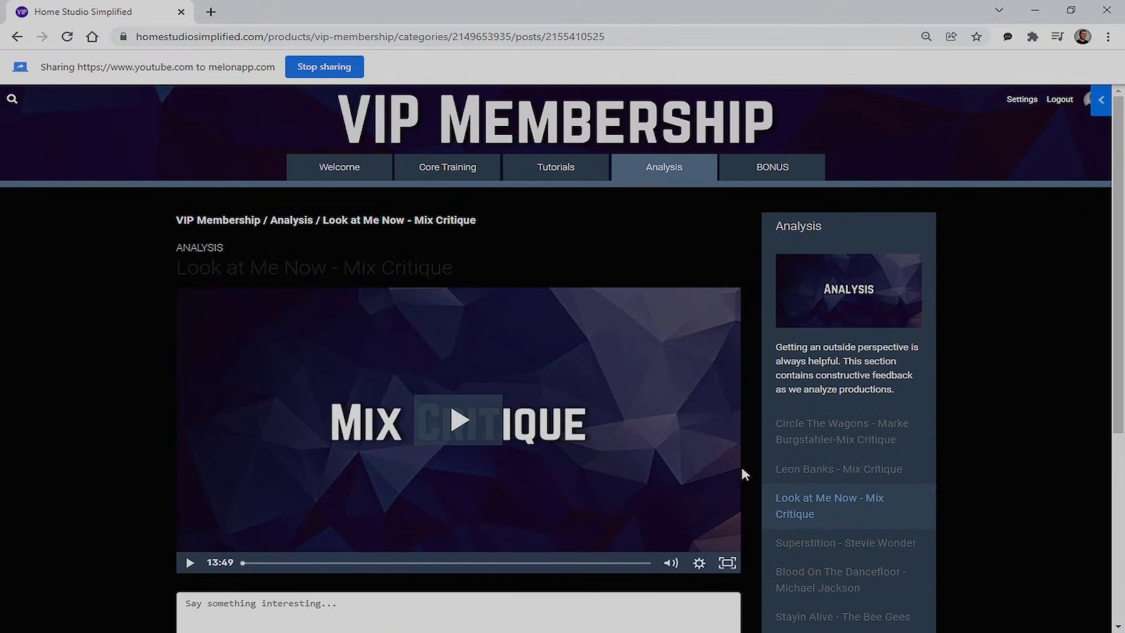
pyautogui.scroll(-2, 736, 469)
# Open the Superstition - Stevie Wonder post and scroll to its credits and zip download
pyautogui.click(839, 406)
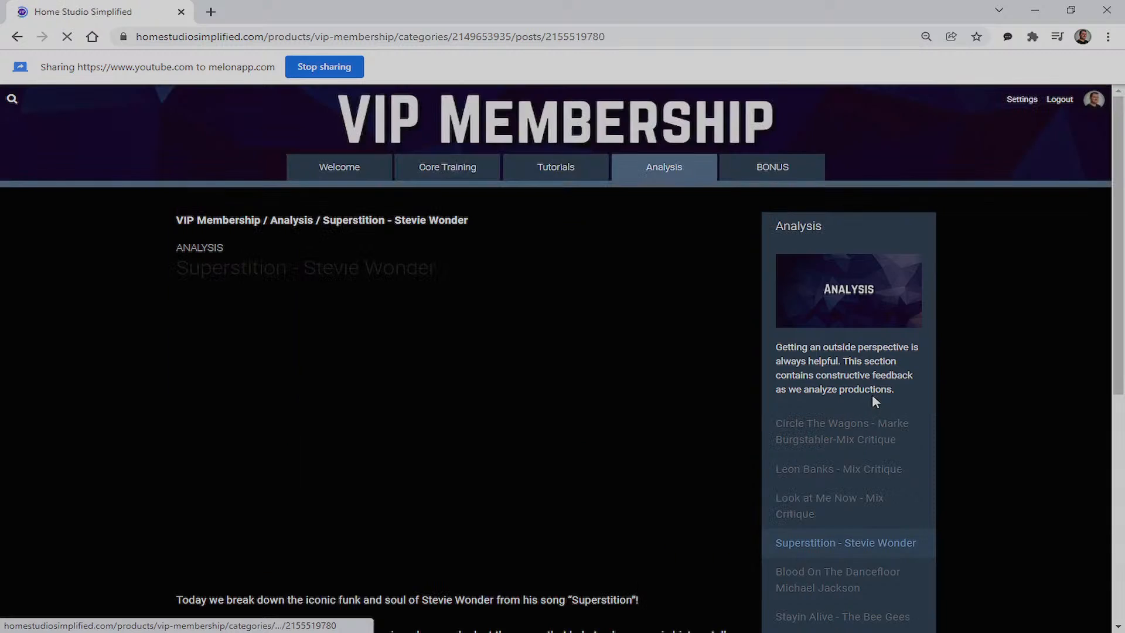
pyautogui.scroll(-2, 653, 426)
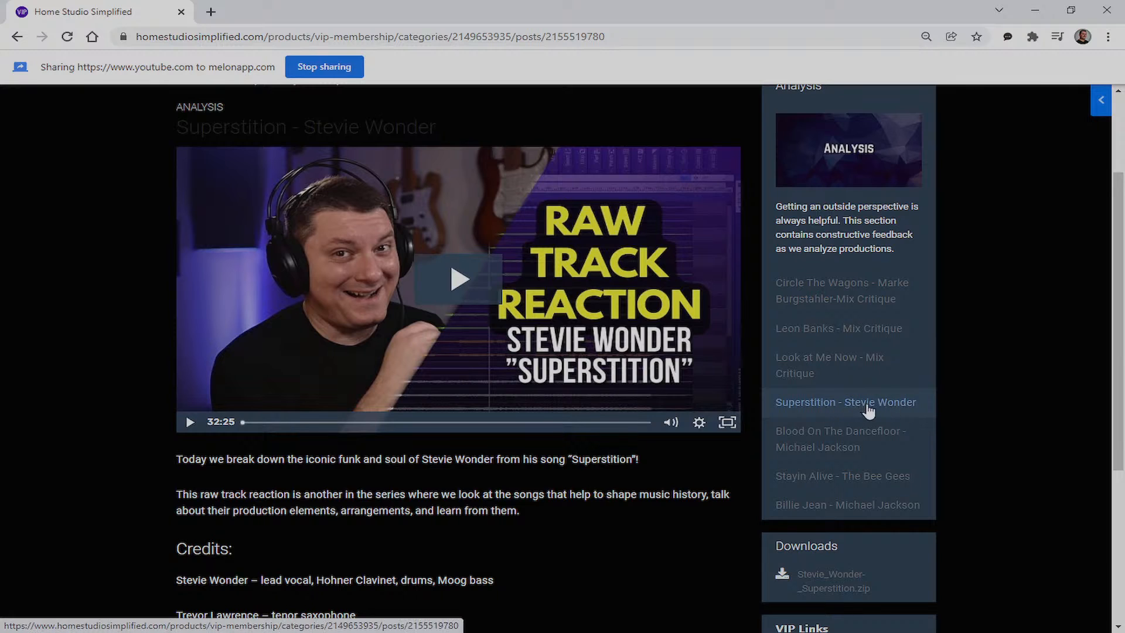
pyautogui.scroll(-3, 582, 378)
pyautogui.scroll(1, 553, 430)
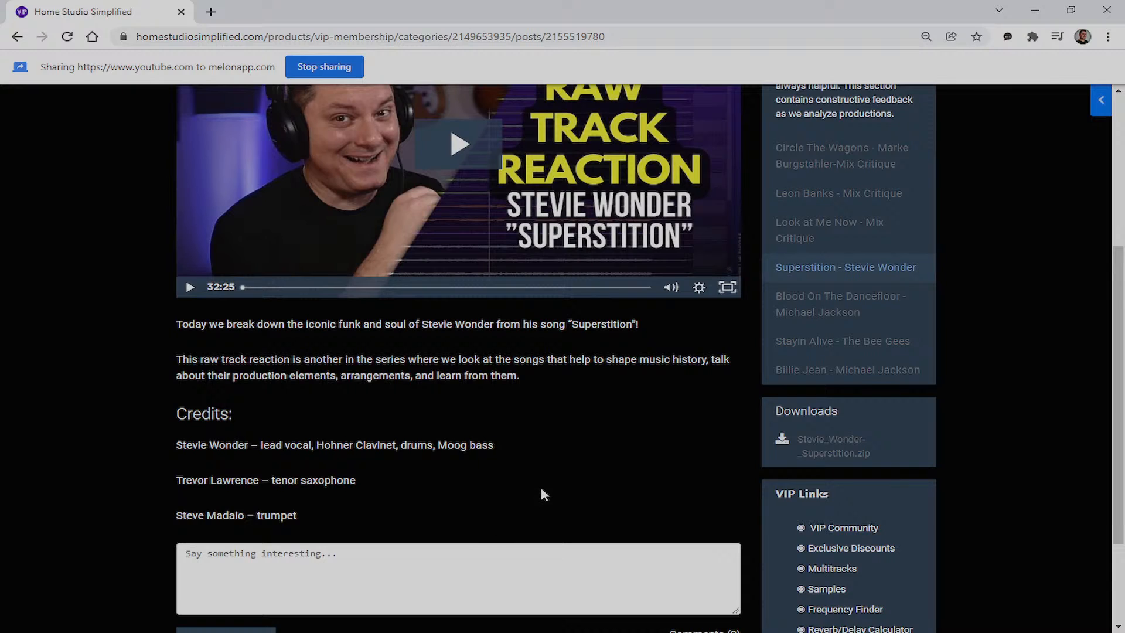
pyautogui.scroll(3, 536, 496)
pyautogui.scroll(-3, 623, 451)
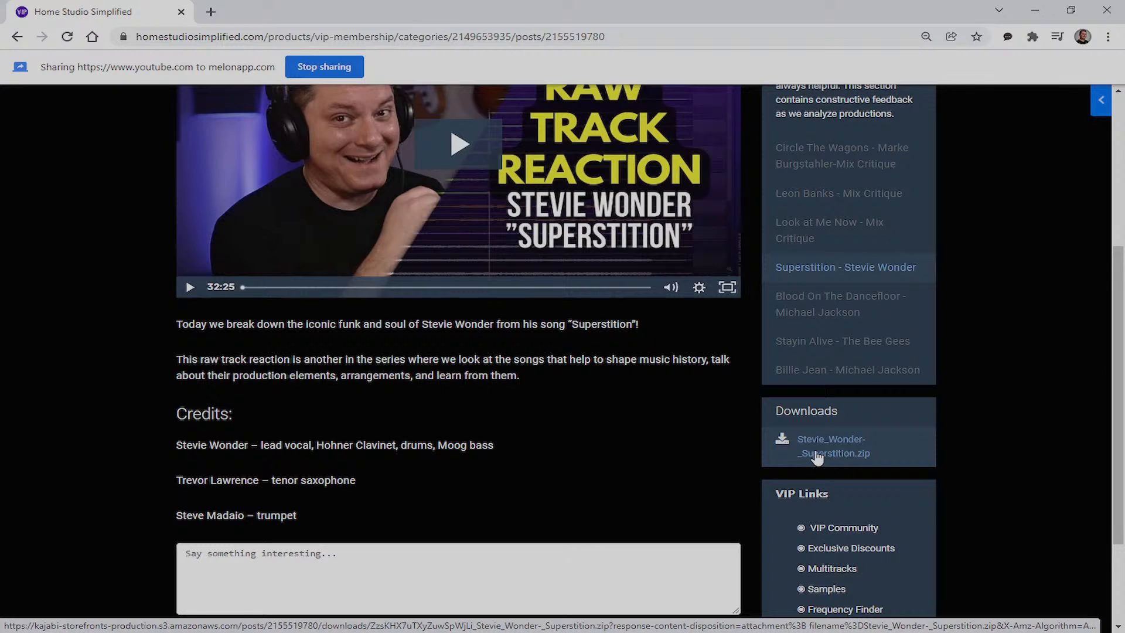
# Open Blood On The Dancefloor and scroll through its 33:34 video, credits and 24-track zip
pyautogui.click(838, 311)
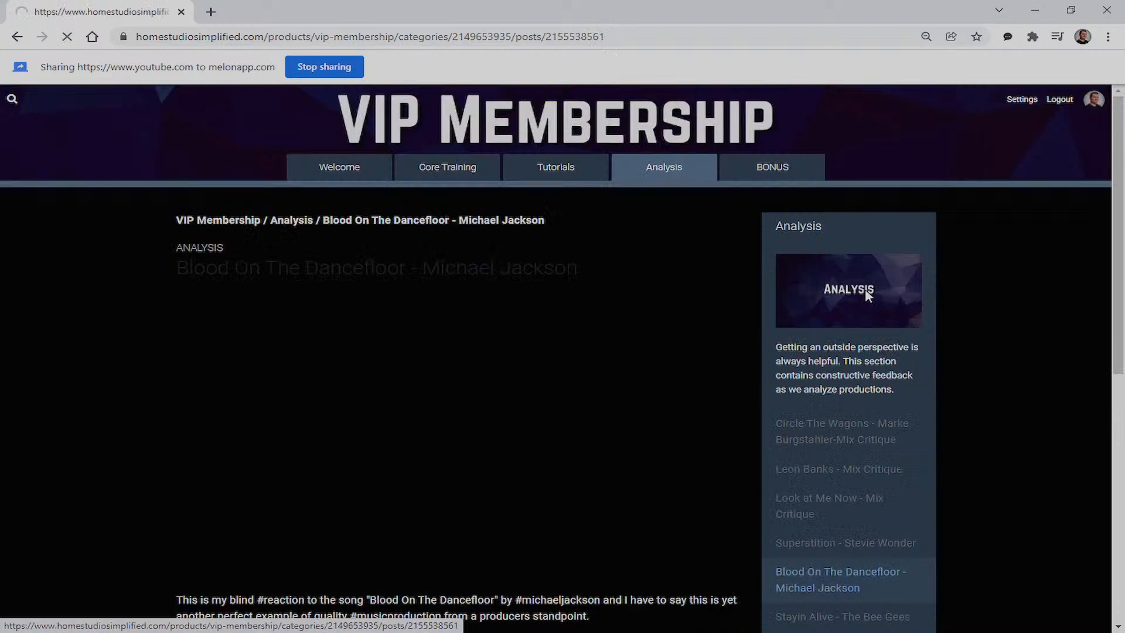
pyautogui.scroll(-5, 583, 424)
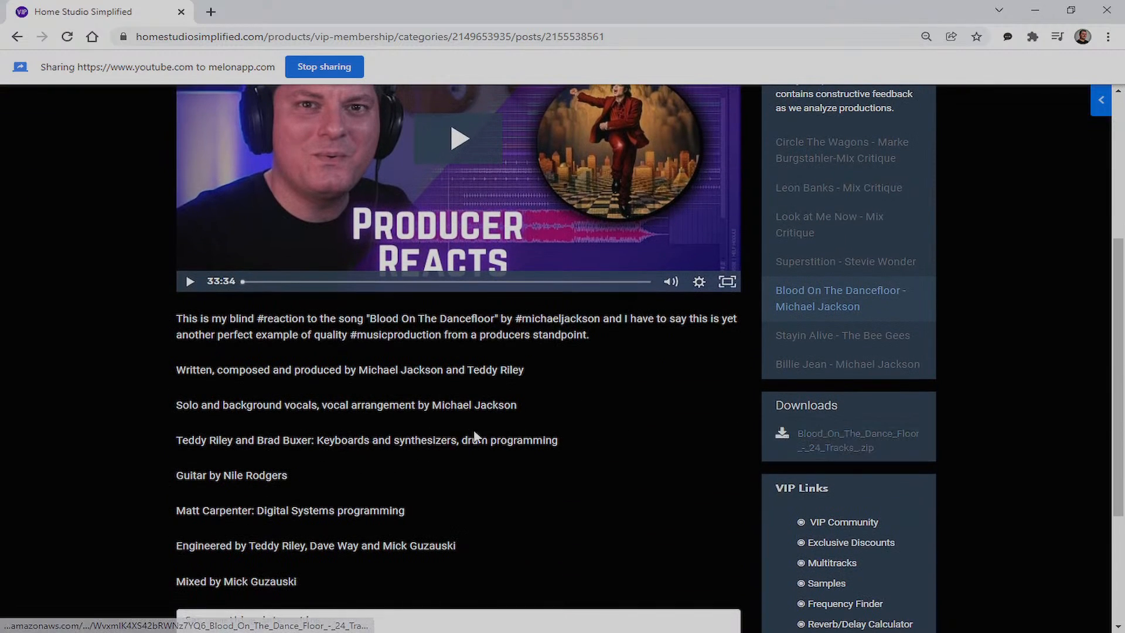
pyautogui.scroll(3, 476, 434)
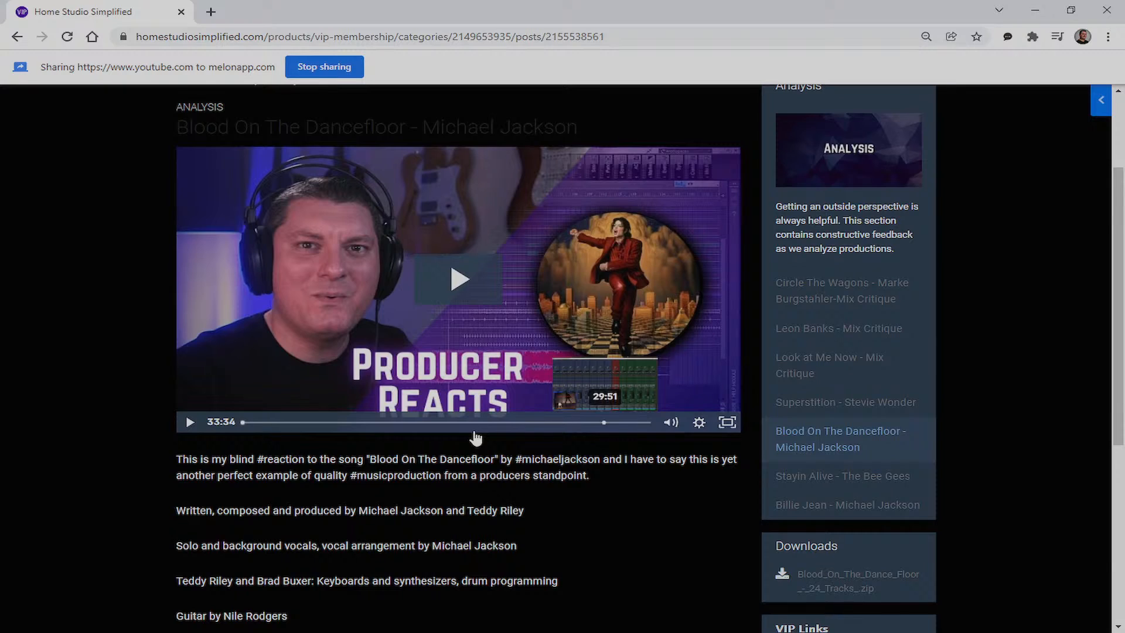
pyautogui.scroll(-3, 596, 360)
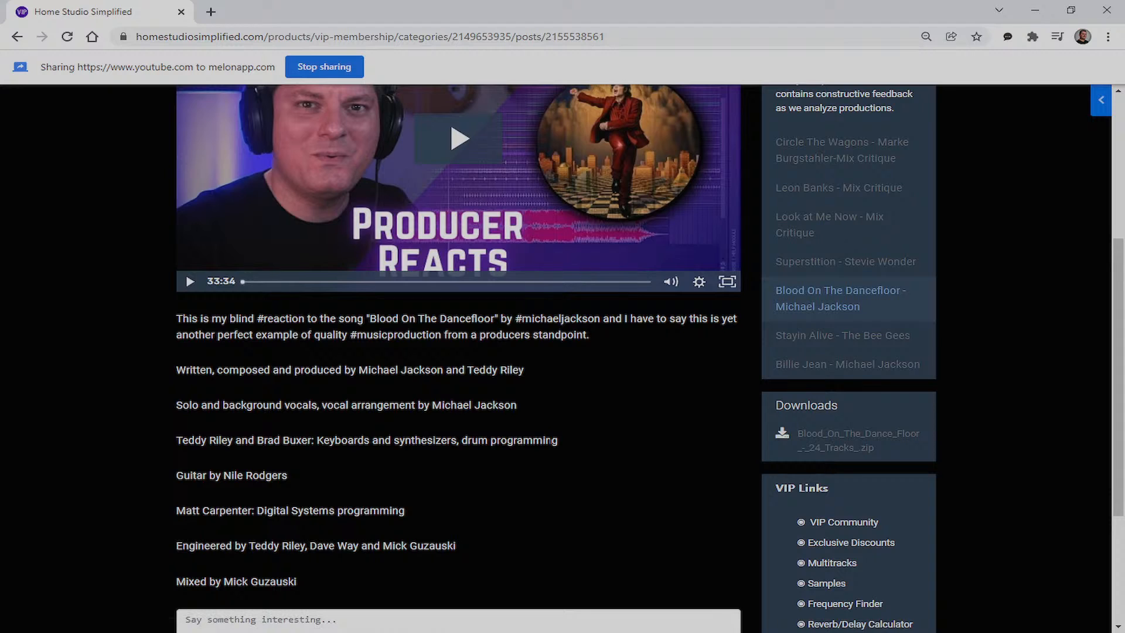
pyautogui.scroll(-2, 532, 471)
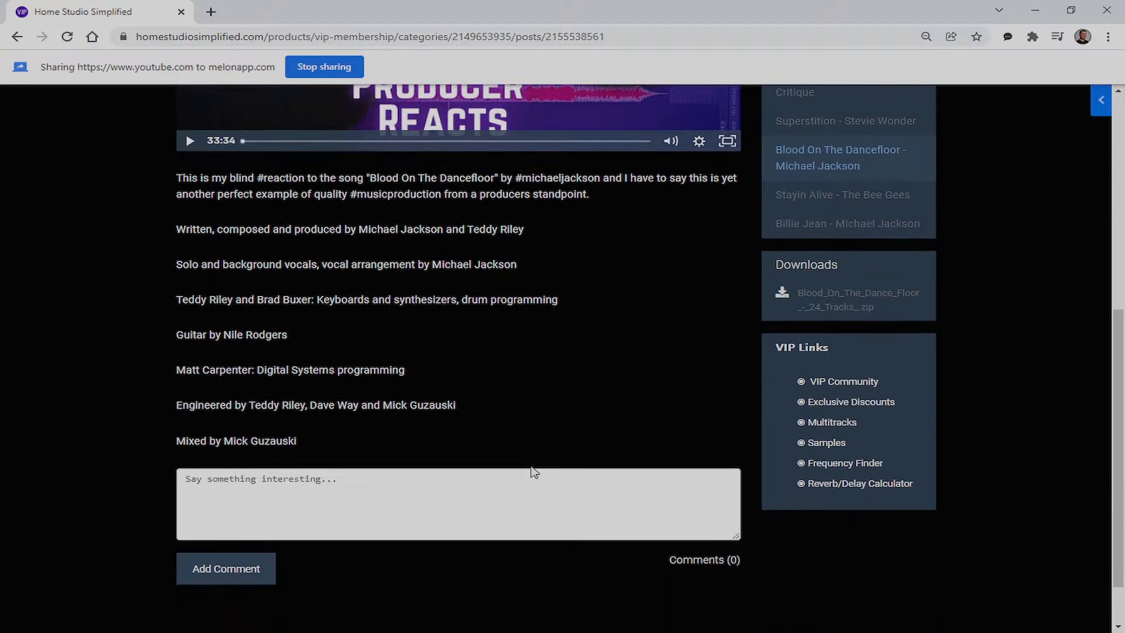
pyautogui.scroll(5, 586, 416)
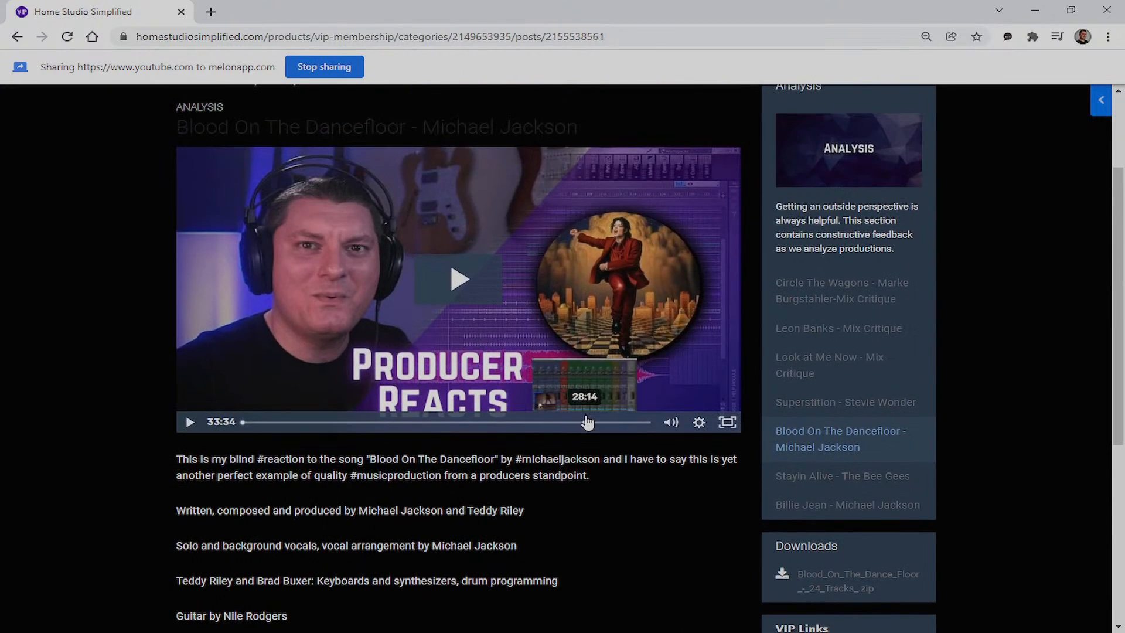
pyautogui.scroll(1, 1029, 319)
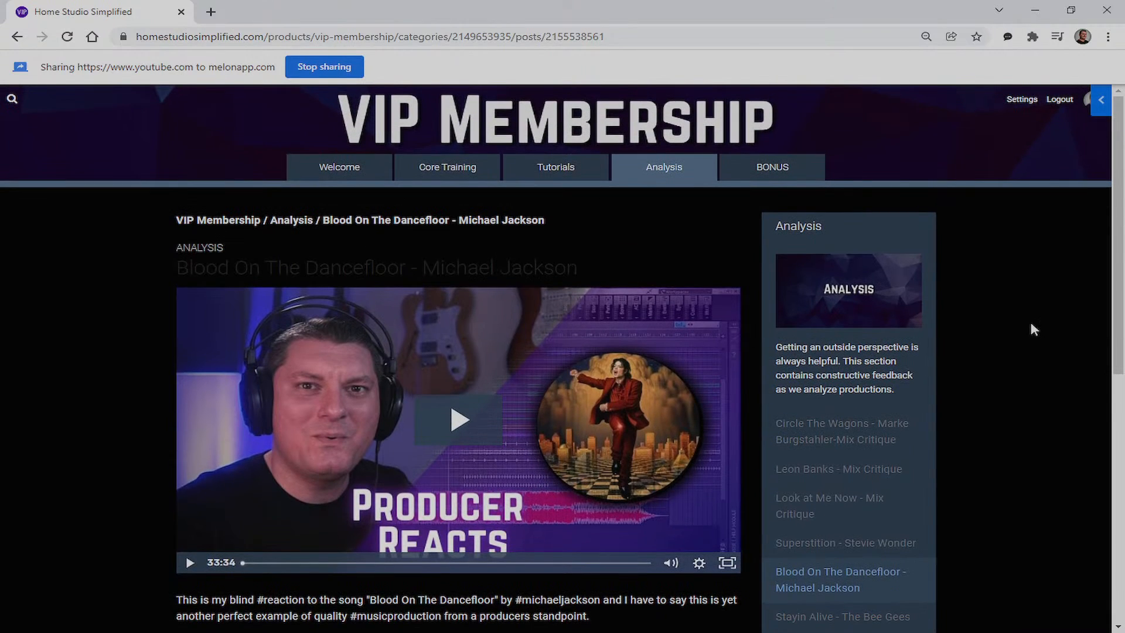
pyautogui.scroll(-1, 1029, 321)
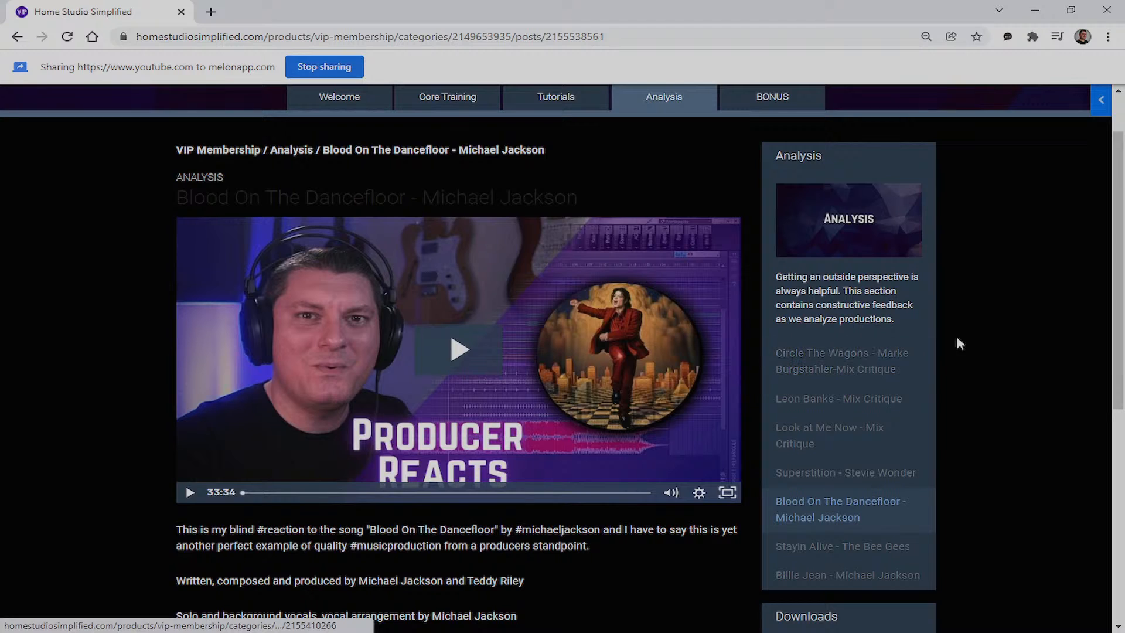
# Scroll through the Blood On The Dancefloor post, then open the Bonus section's EQ Cheatsheet
pyautogui.scroll(-2, 957, 337)
pyautogui.scroll(-4, 957, 339)
pyautogui.scroll(3, 957, 343)
pyautogui.scroll(4, 960, 348)
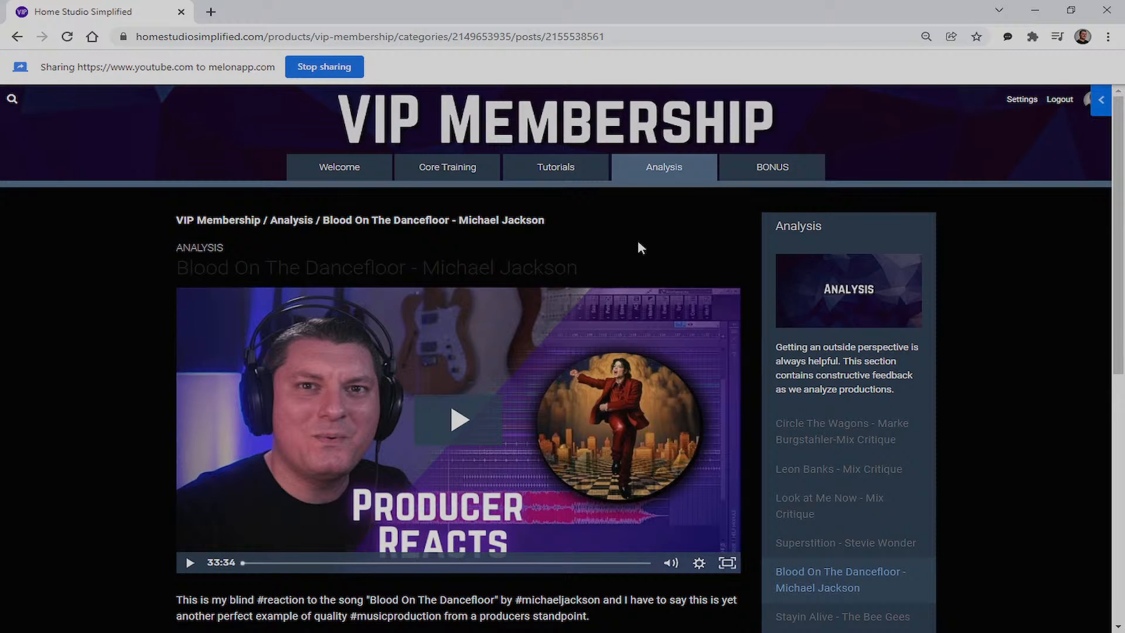
pyautogui.scroll(-5, 640, 247)
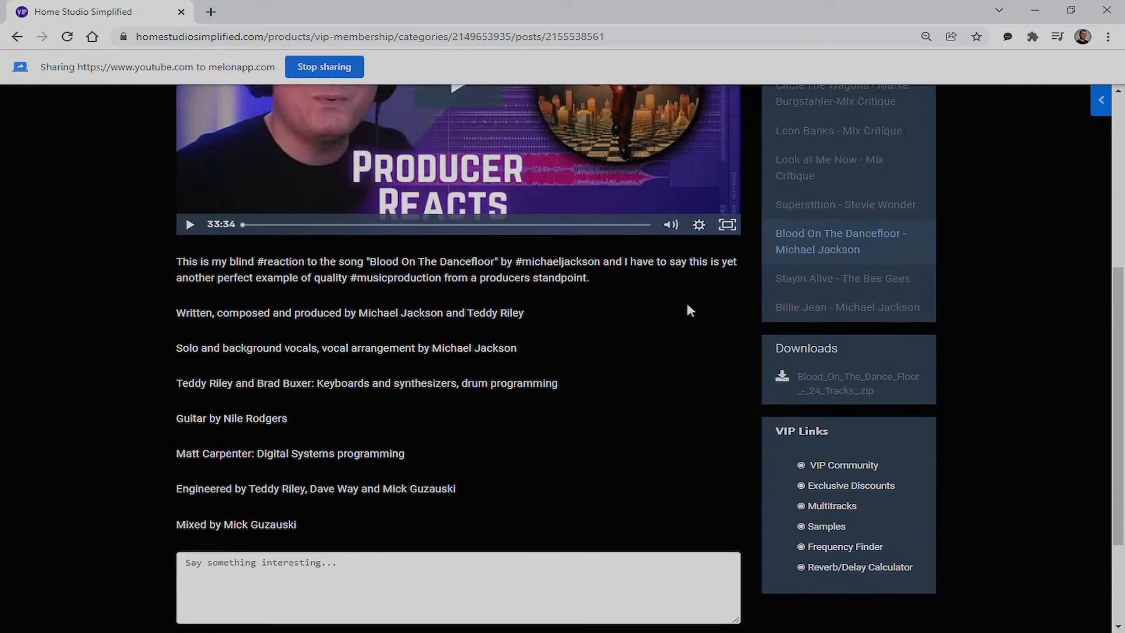
pyautogui.scroll(5, 671, 313)
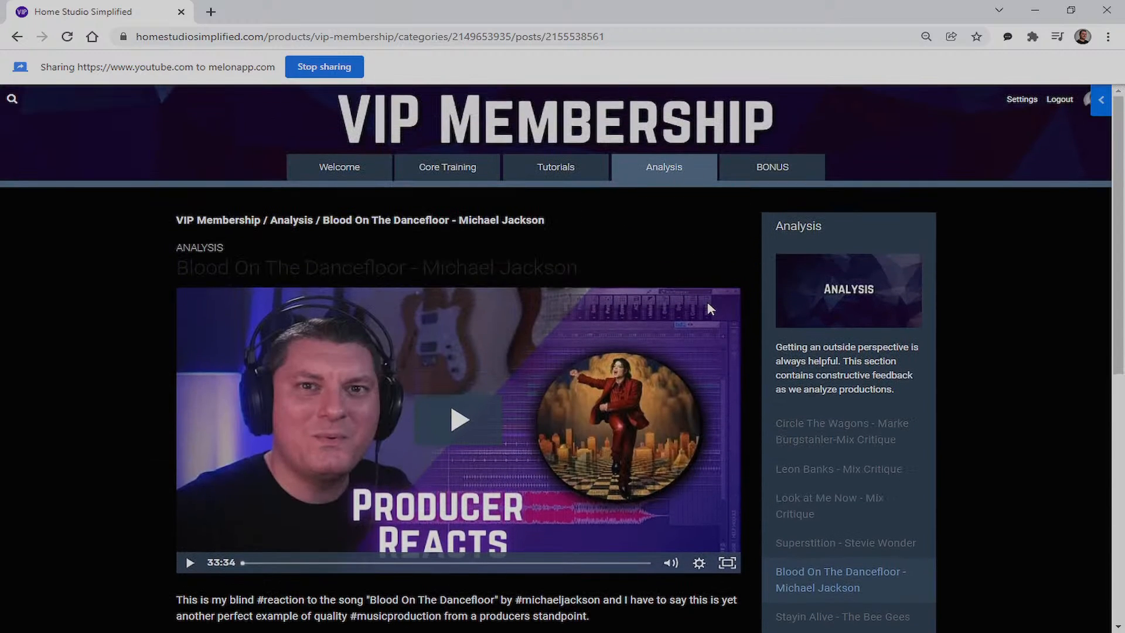
pyautogui.scroll(-4, 708, 306)
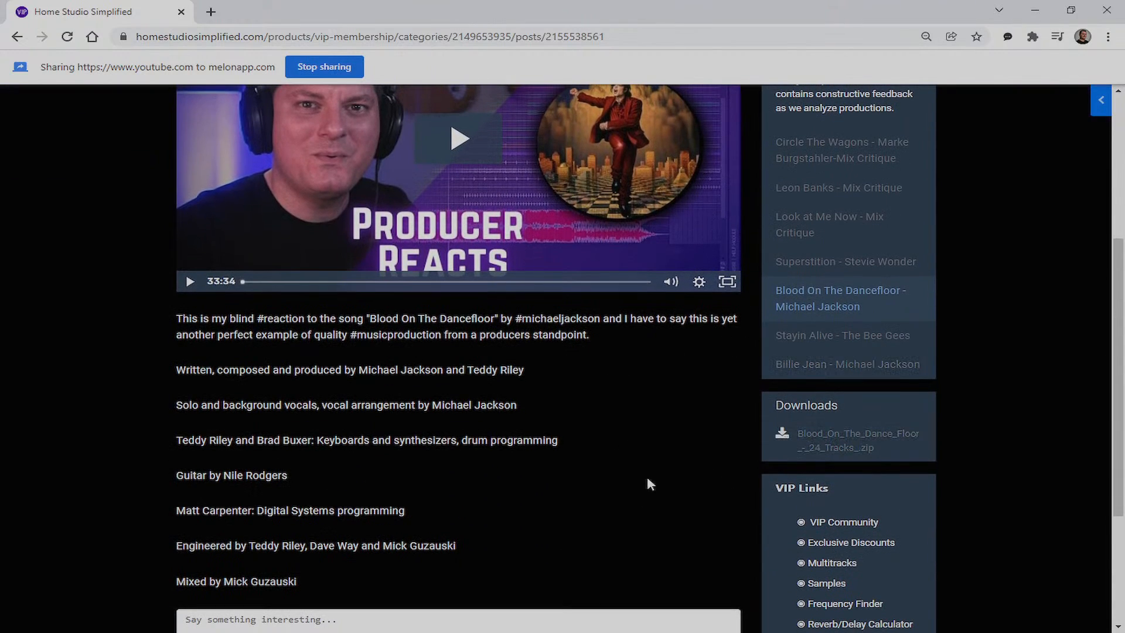
pyautogui.scroll(-3, 621, 474)
pyautogui.scroll(2, 648, 393)
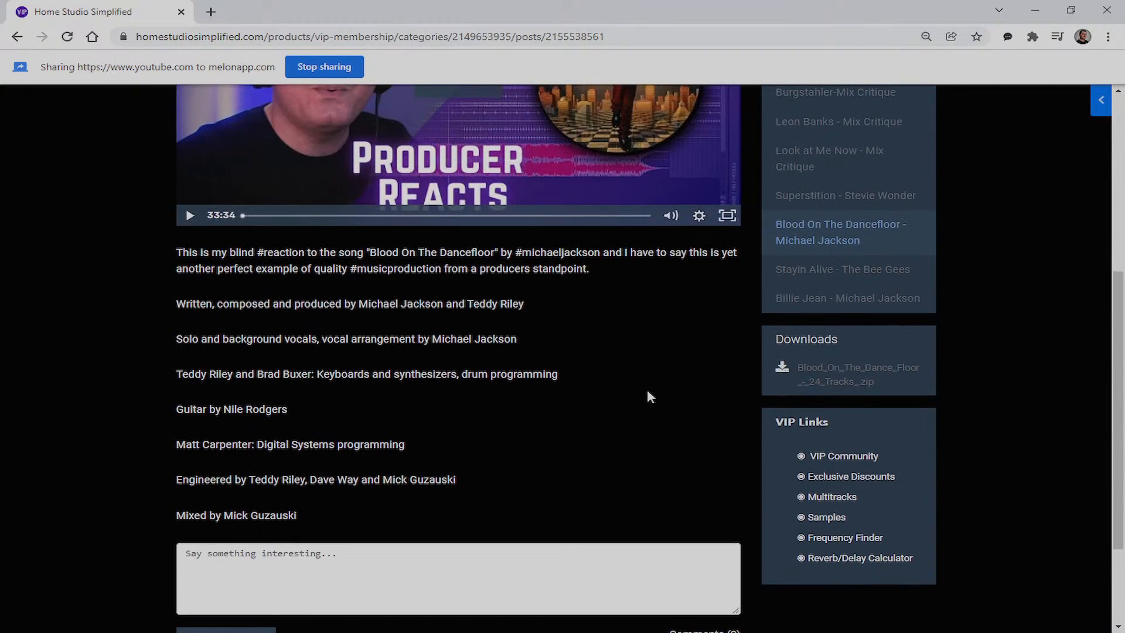
pyautogui.scroll(2, 647, 396)
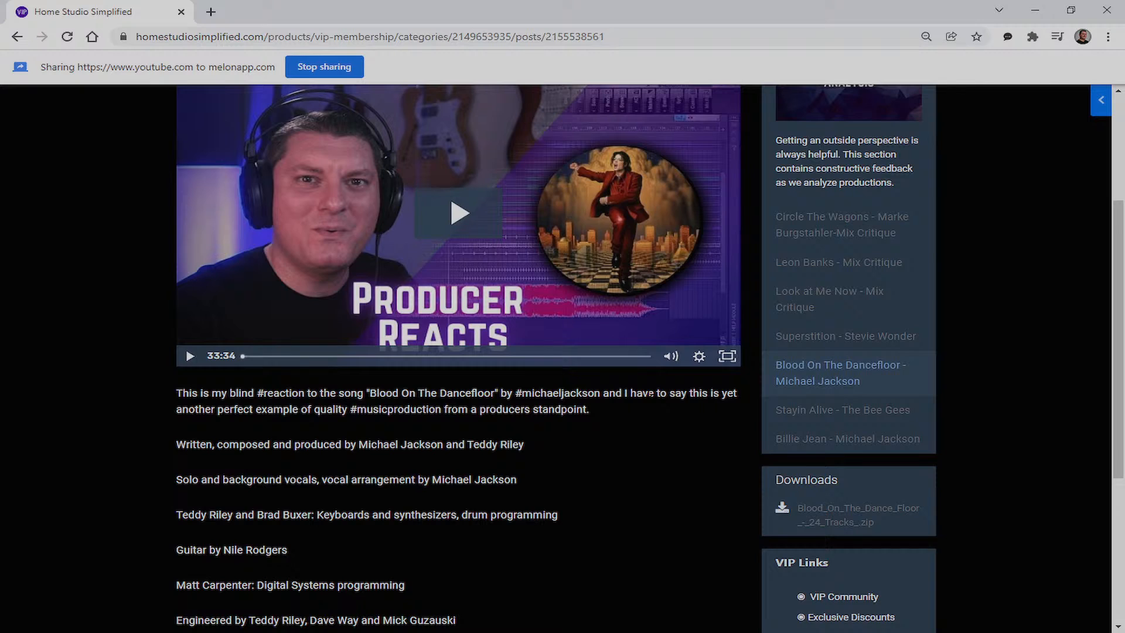
pyautogui.scroll(3, 650, 394)
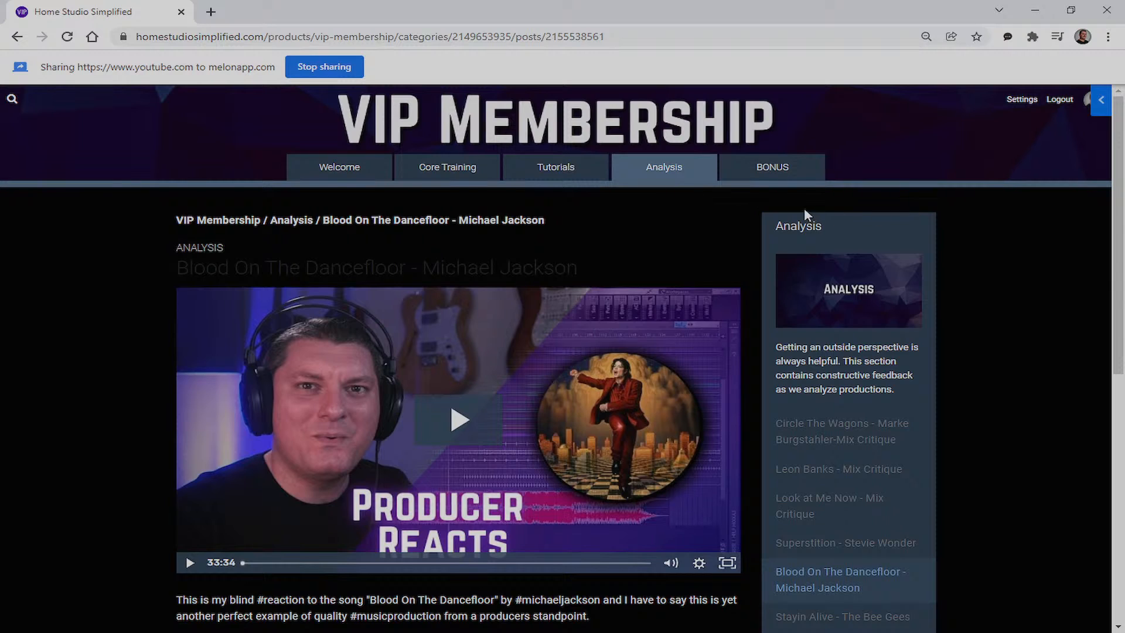
pyautogui.click(772, 169)
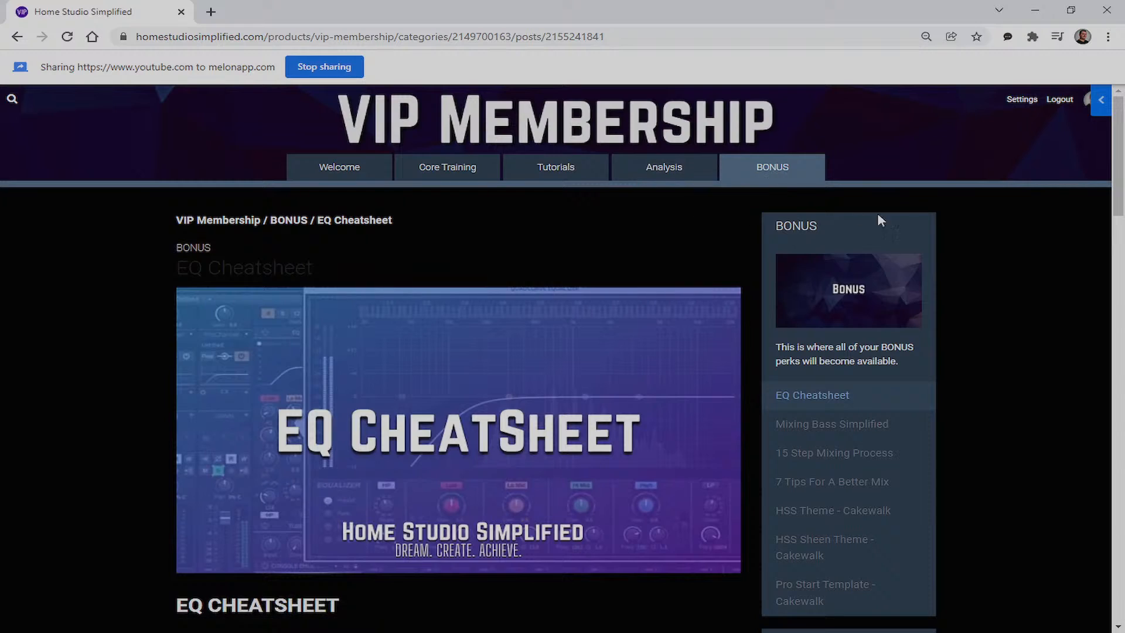
# Scroll up and down through the EQ Cheatsheet bonus post
pyautogui.scroll(-3, 1005, 217)
pyautogui.scroll(-6, 984, 228)
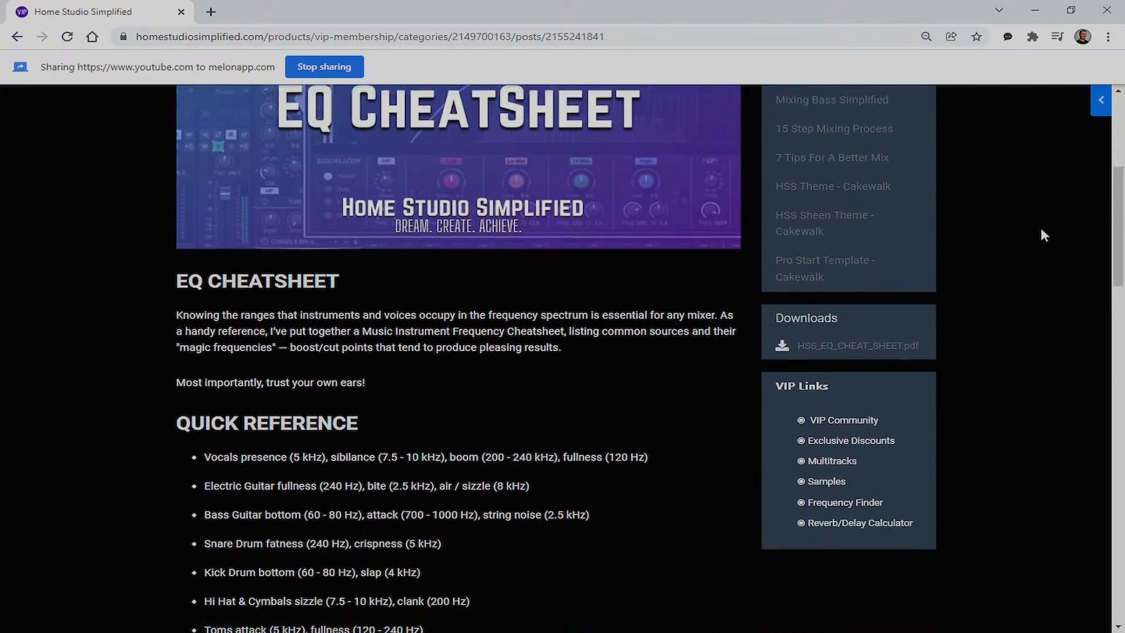
pyautogui.scroll(-15, 743, 352)
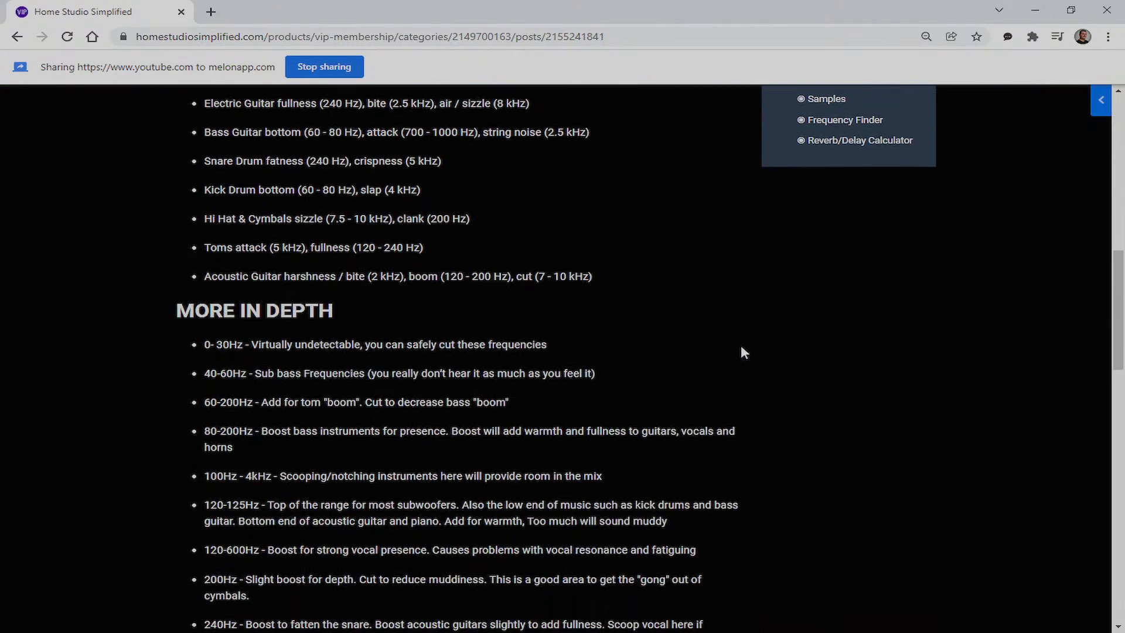
pyautogui.scroll(-7, 740, 356)
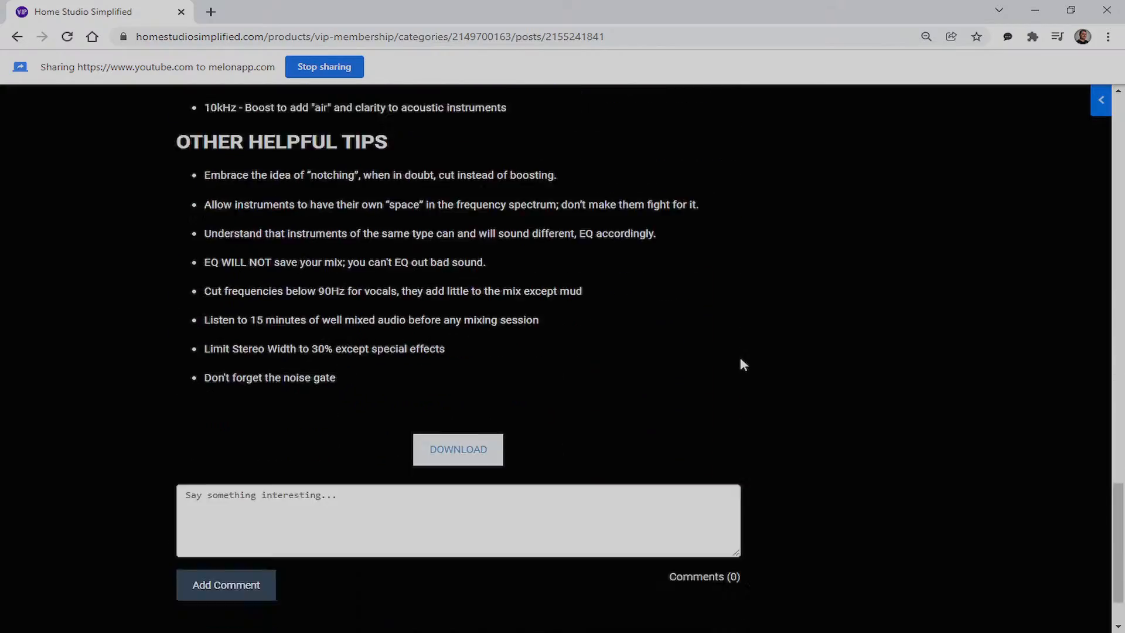
pyautogui.scroll(6, 749, 358)
pyautogui.scroll(20, 752, 359)
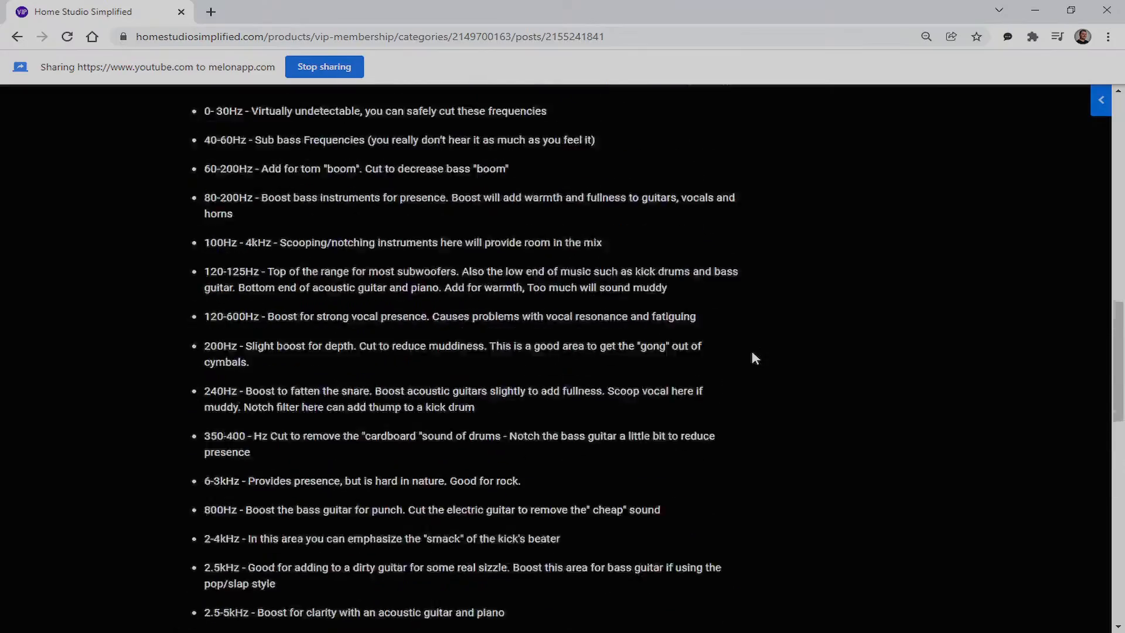
pyautogui.scroll(2, 919, 303)
pyautogui.scroll(-1, 1013, 290)
pyautogui.scroll(2, 1014, 290)
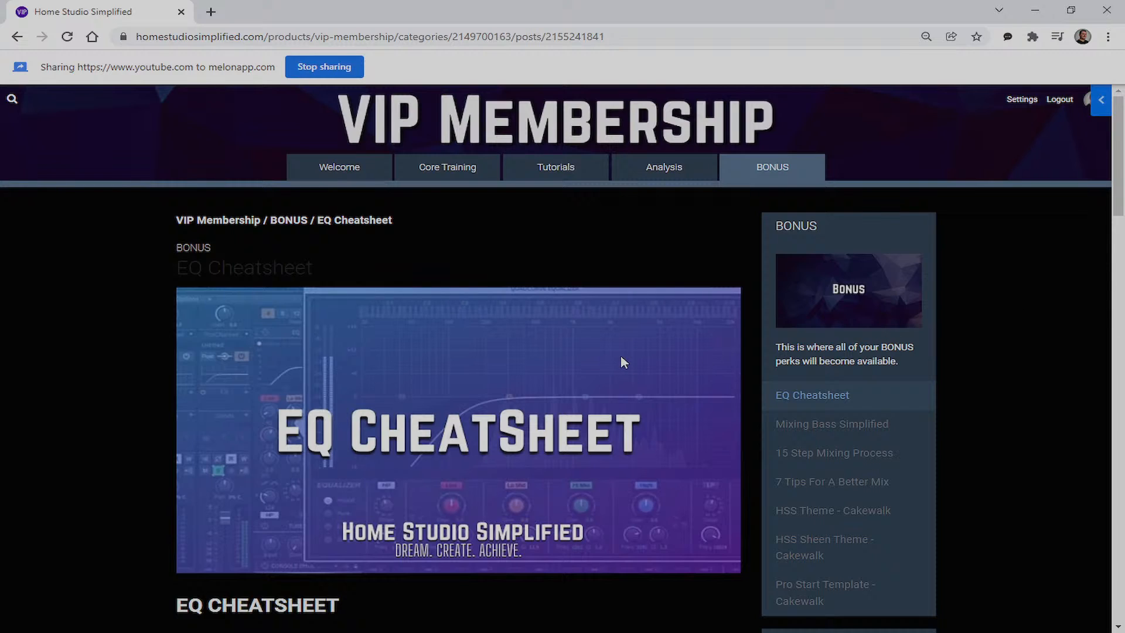
pyautogui.scroll(-7, 668, 354)
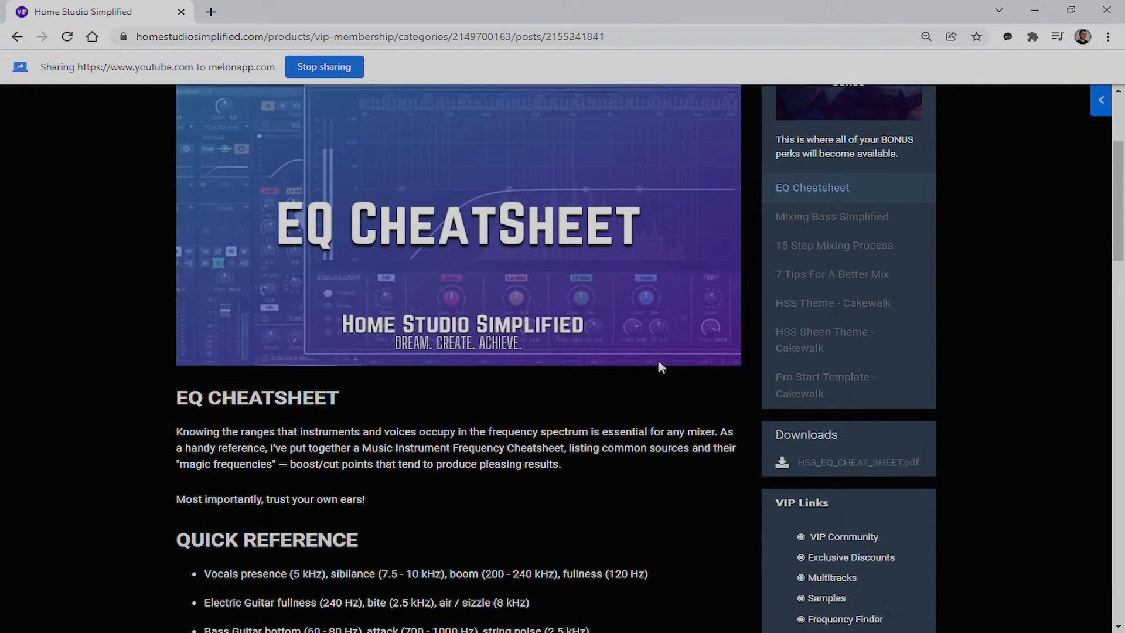
pyautogui.scroll(-5, 456, 384)
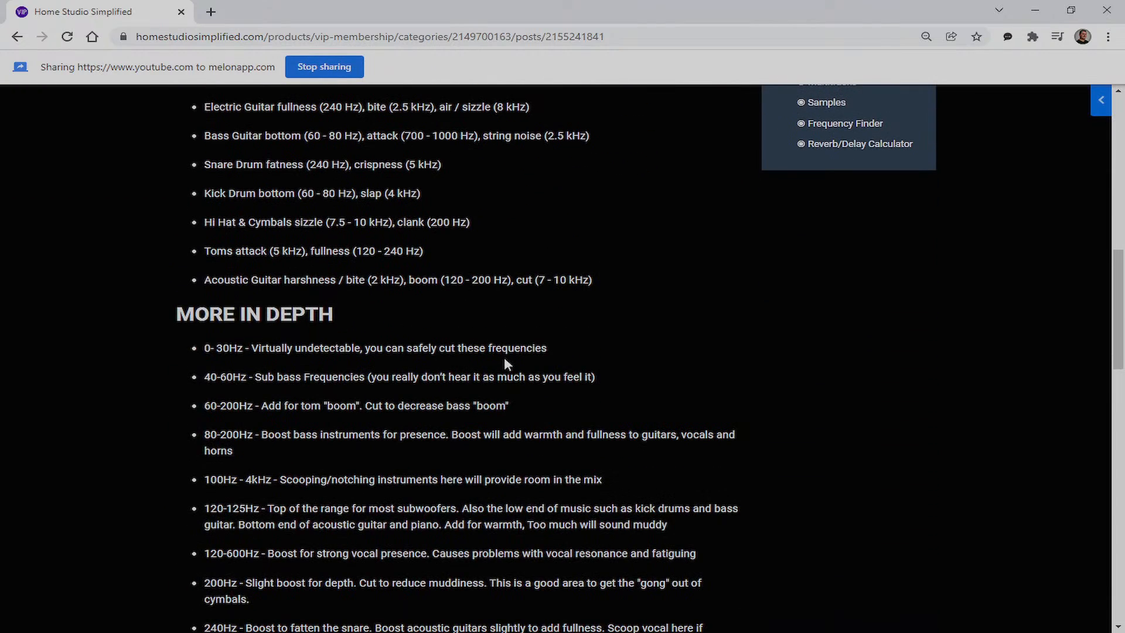
pyautogui.scroll(-13, 504, 357)
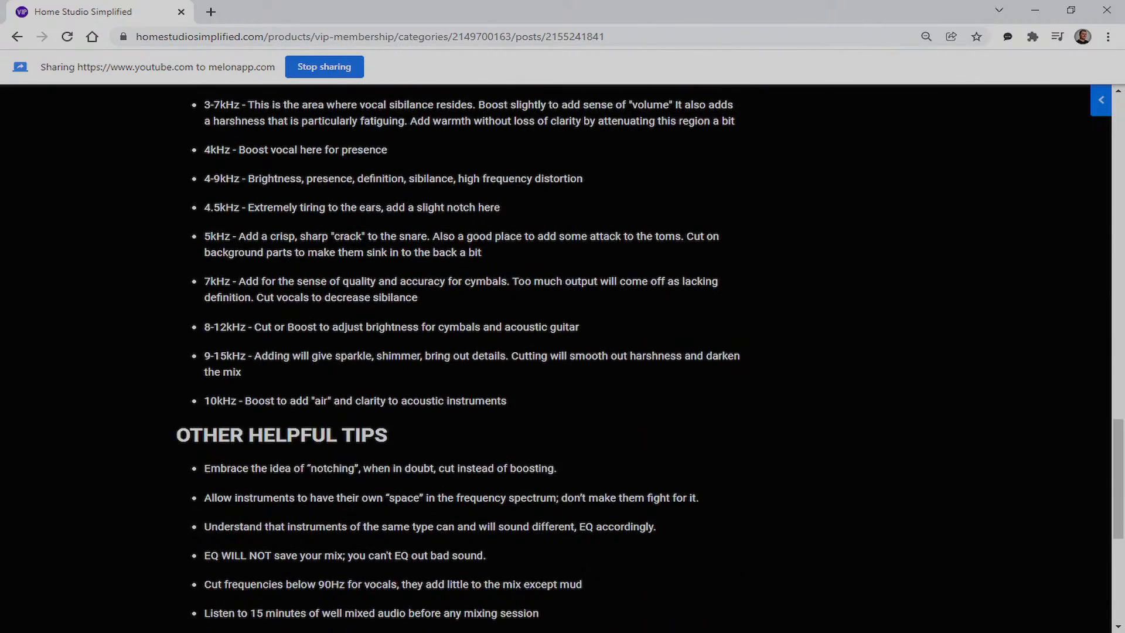
pyautogui.scroll(-6, 505, 365)
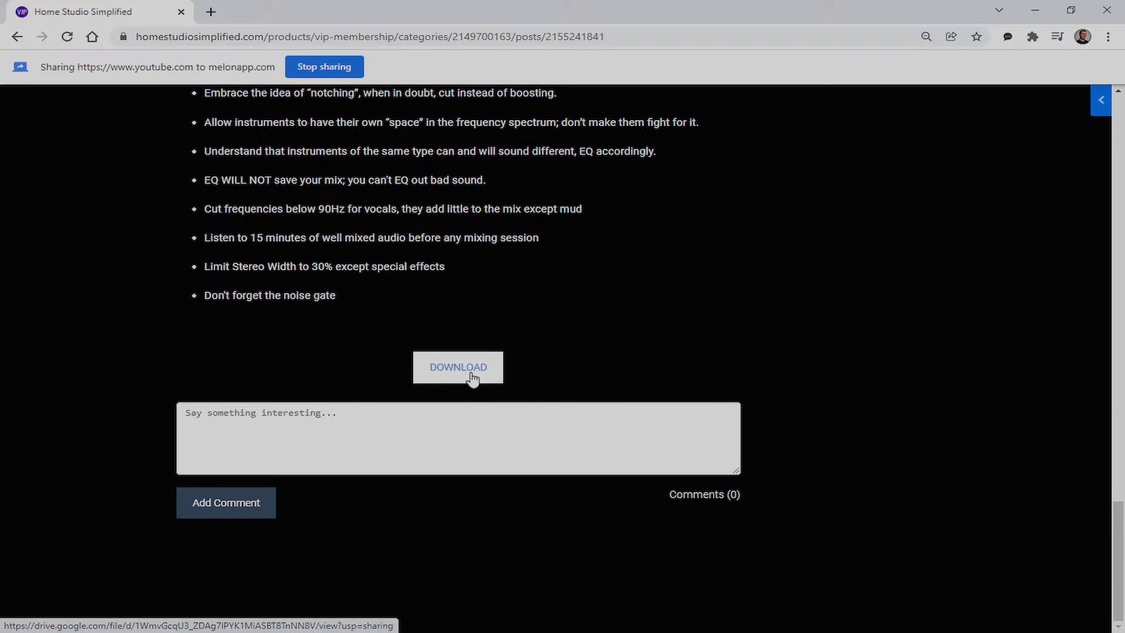
pyautogui.scroll(20, 473, 378)
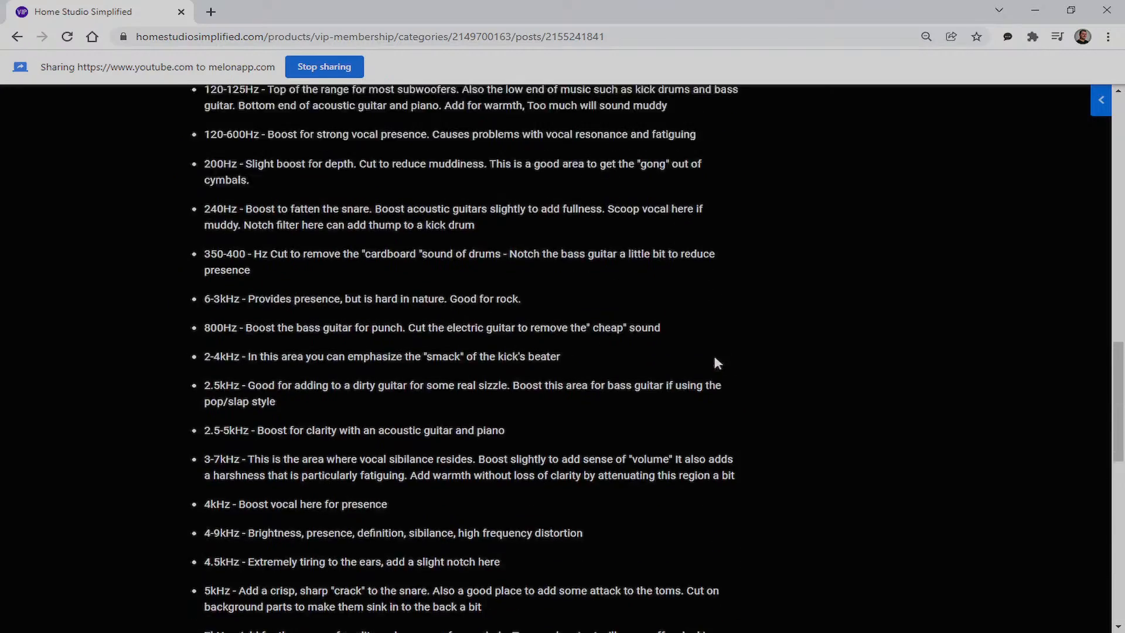
pyautogui.scroll(7, 697, 358)
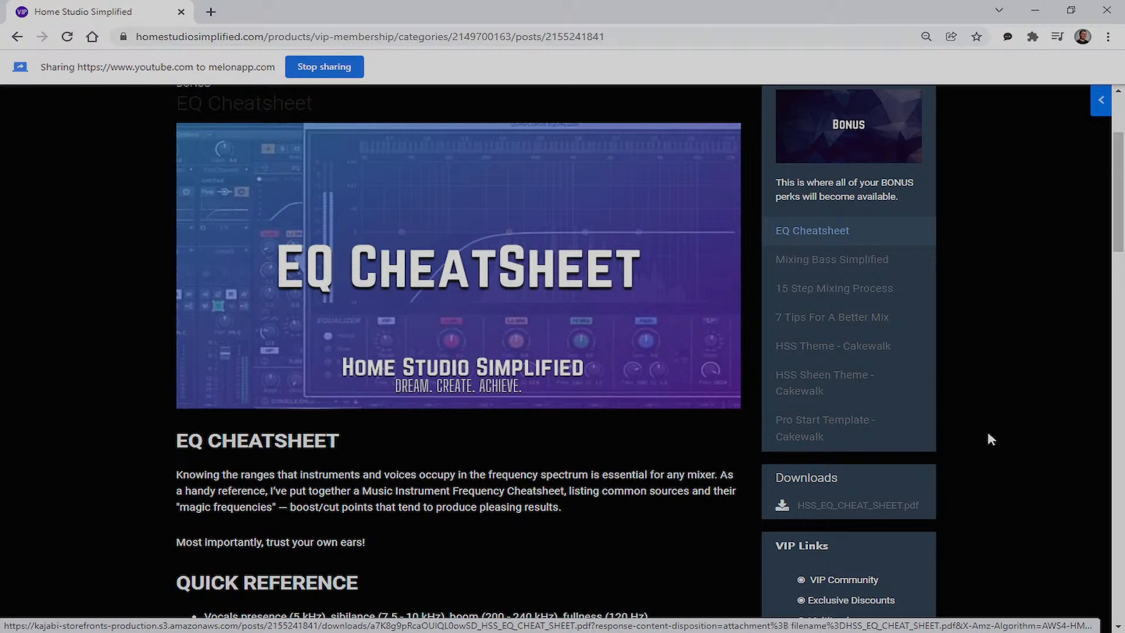
pyautogui.scroll(3, 446, 319)
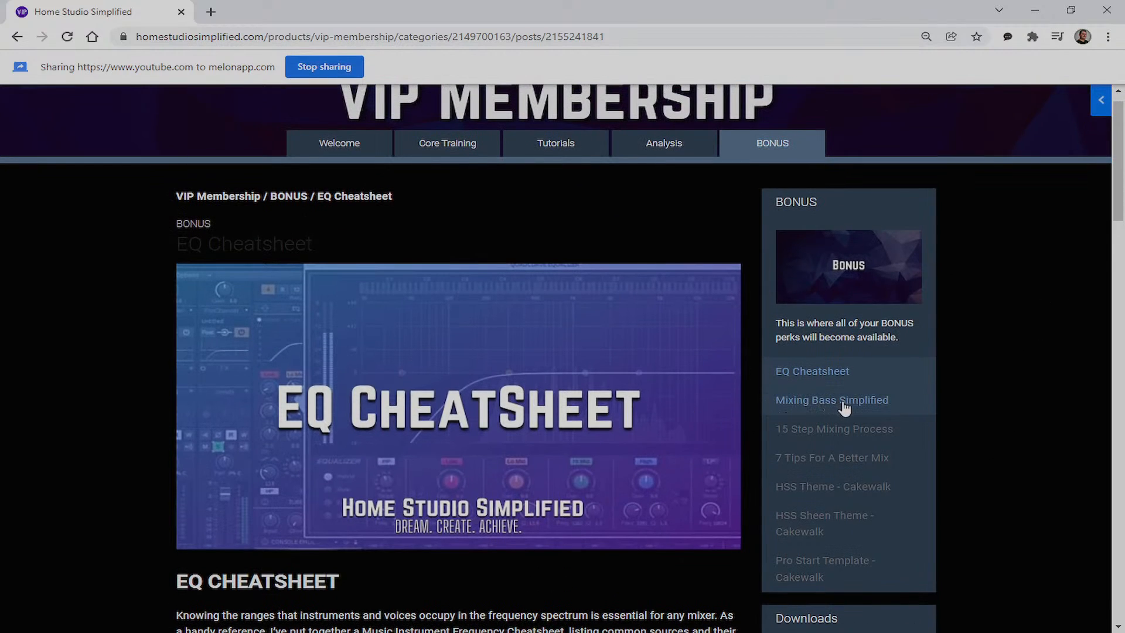
# Skim Mixing Bass Simplified, 15 Step Mixing Process, 7 Tips For A Better Mix, and both HSS themes
pyautogui.click(844, 404)
pyautogui.click(835, 461)
pyautogui.scroll(-3, 798, 352)
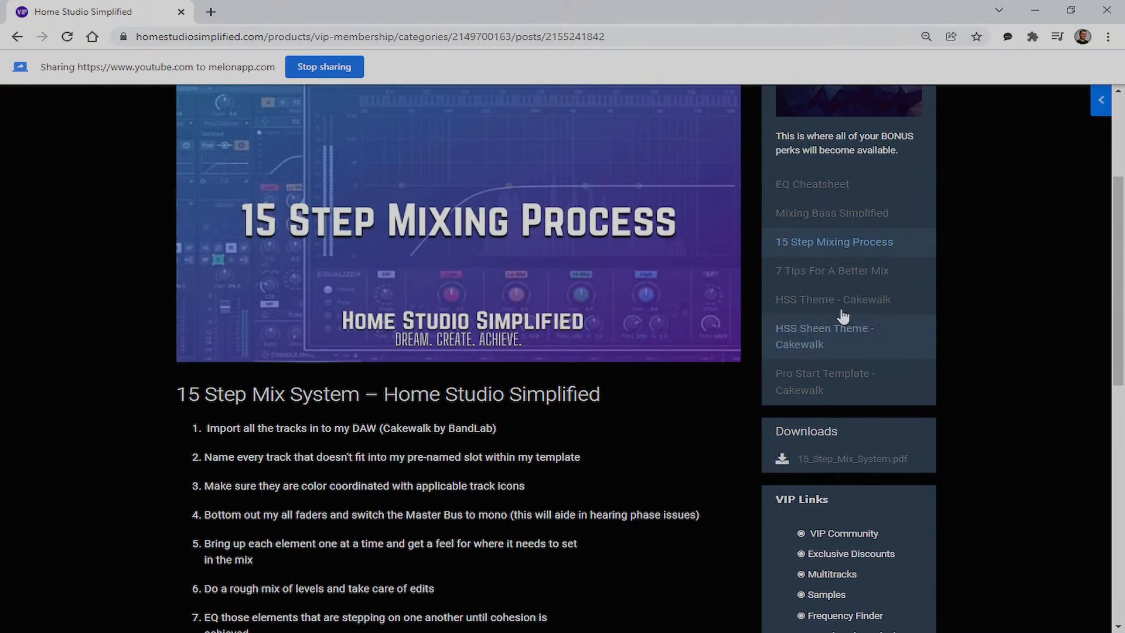
pyautogui.click(850, 273)
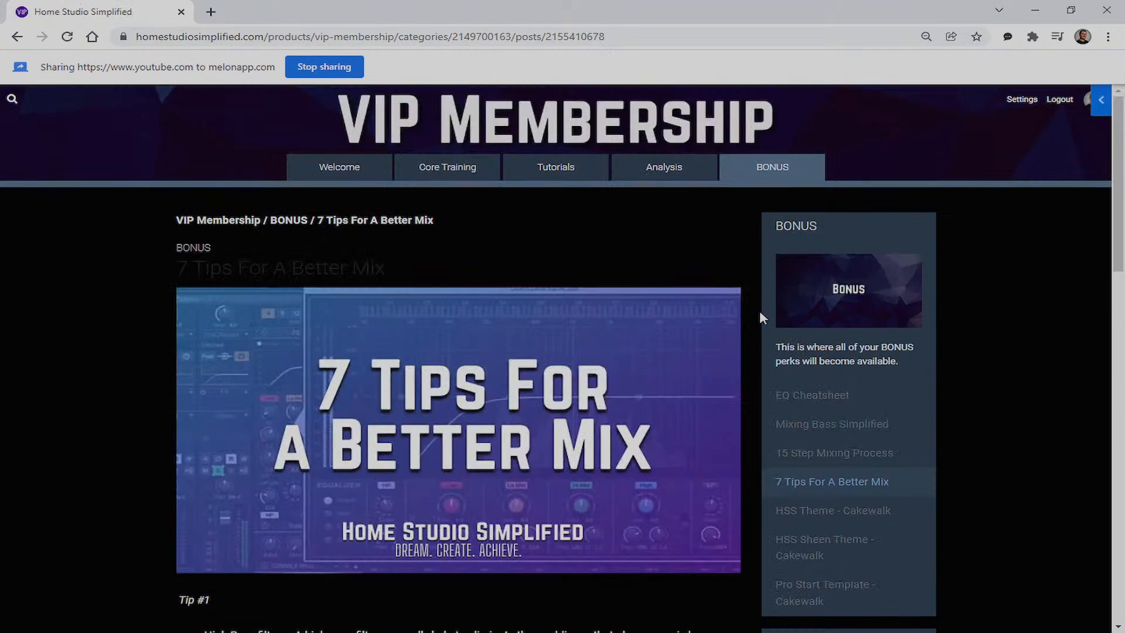
pyautogui.scroll(-2, 835, 398)
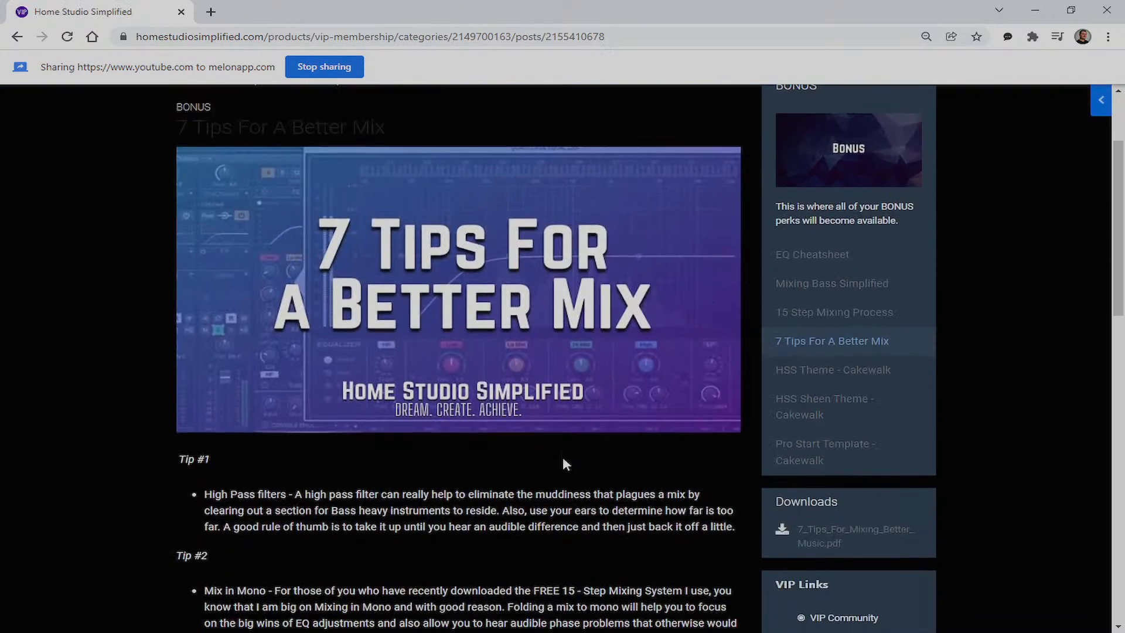
pyautogui.click(833, 386)
pyautogui.scroll(-2, 628, 405)
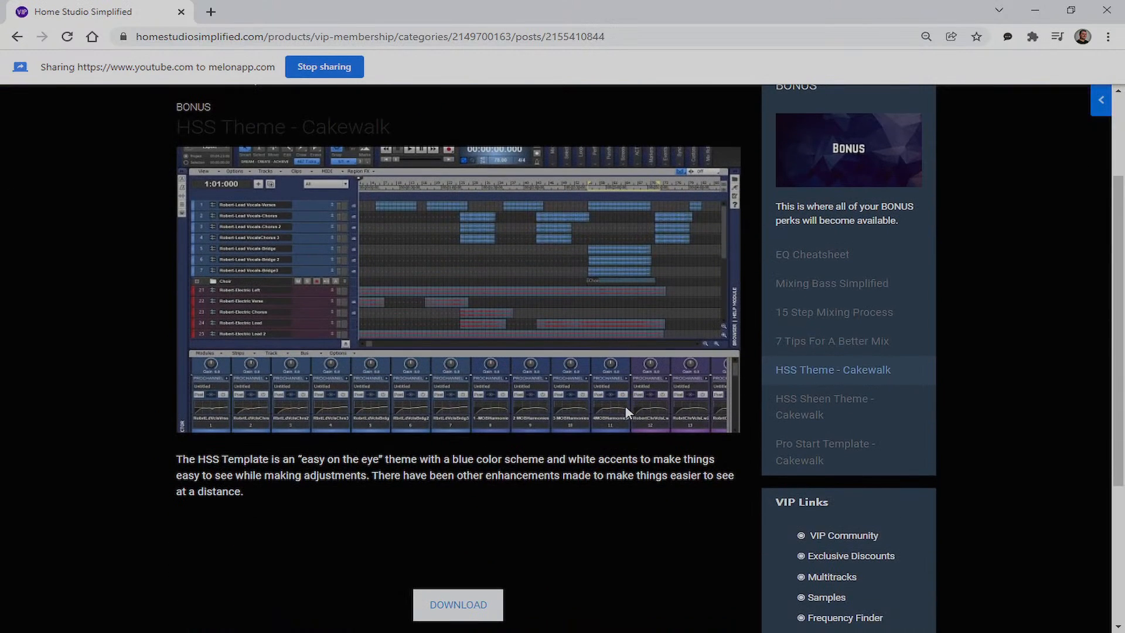
pyautogui.click(827, 405)
pyautogui.scroll(-2, 659, 428)
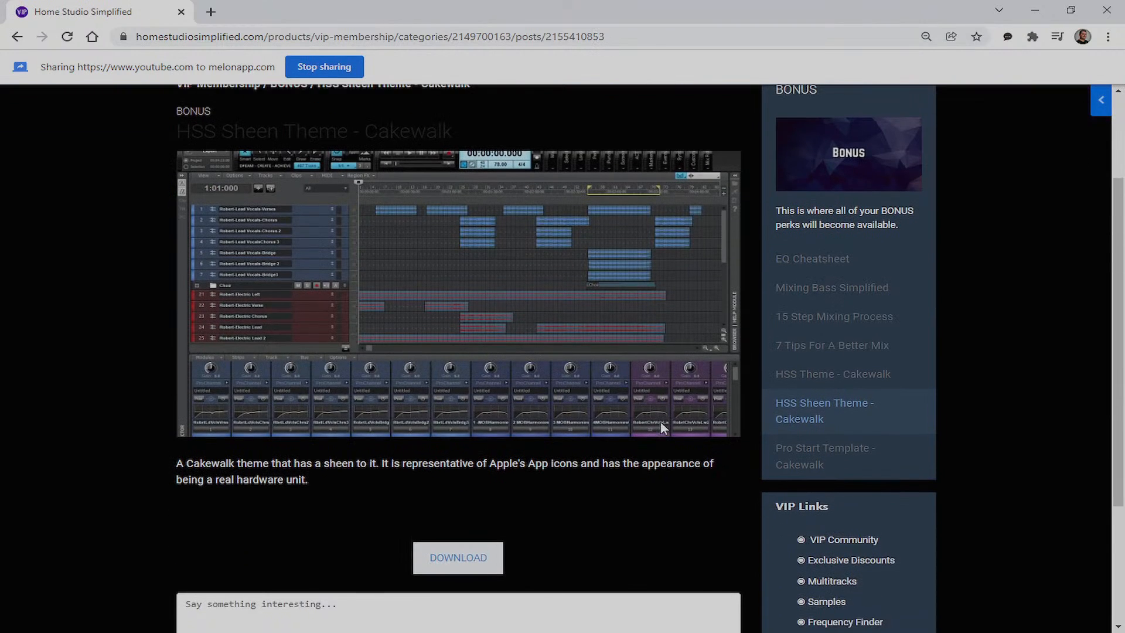
pyautogui.scroll(-1, 762, 410)
# Open the Pro Start Template - Cakewalk post and scroll to the Pro_Start_Template.zip download
pyautogui.click(798, 391)
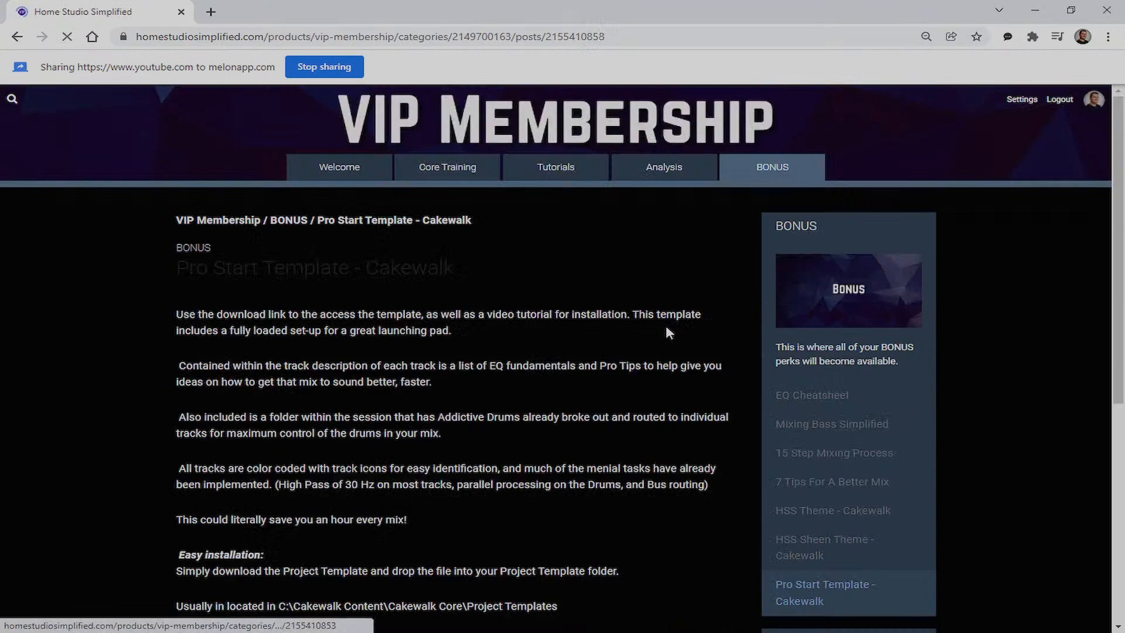
pyautogui.scroll(-2, 645, 434)
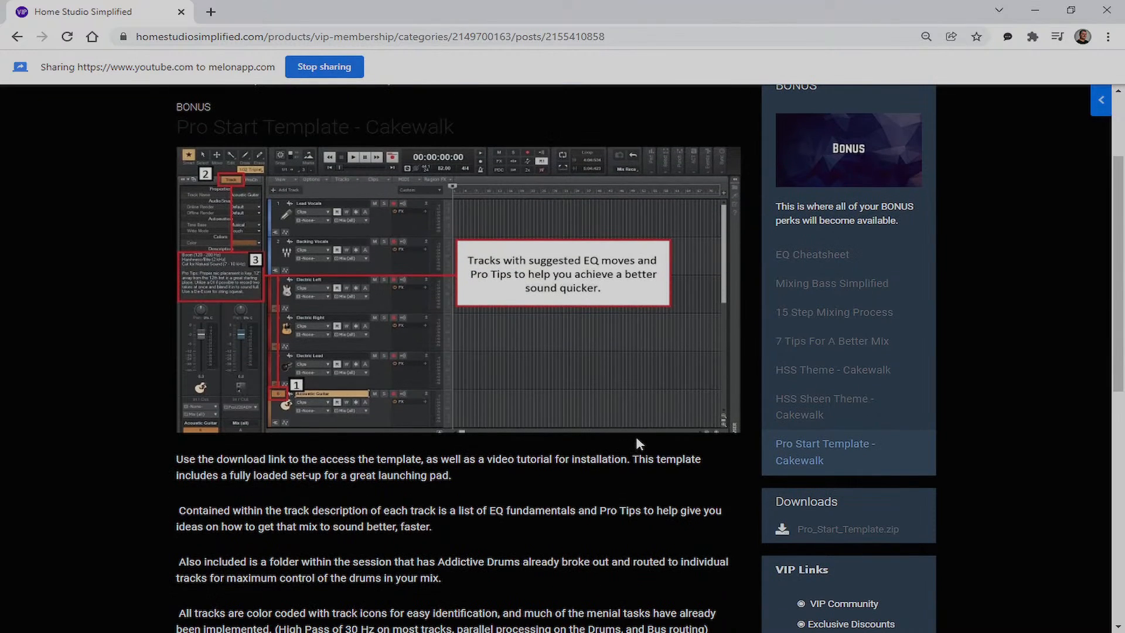
pyautogui.scroll(-4, 636, 443)
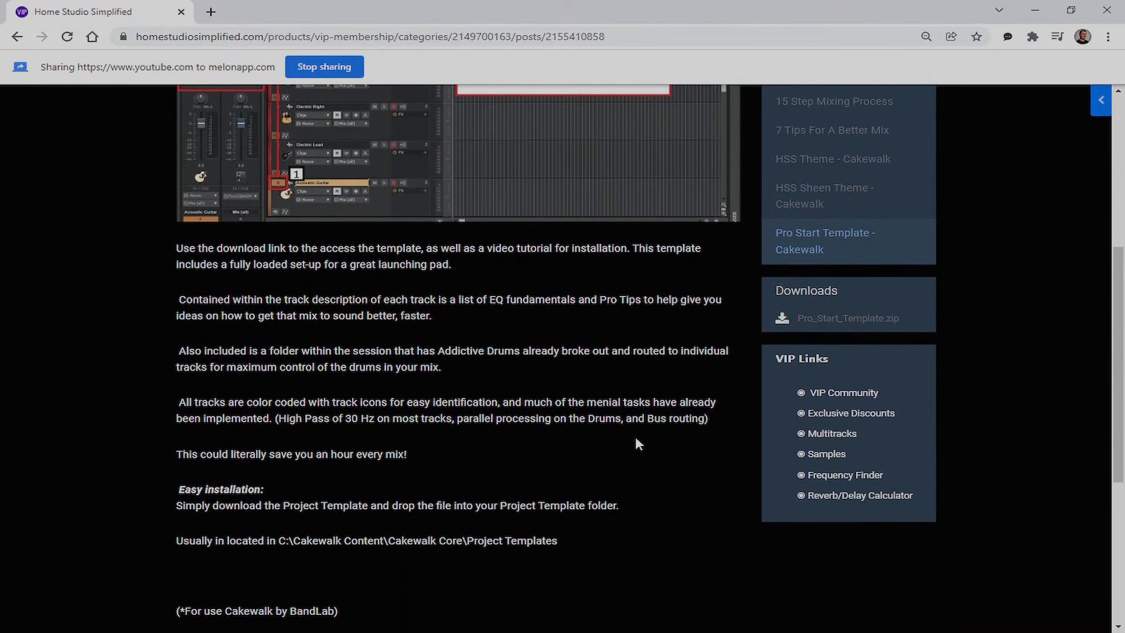
pyautogui.scroll(-1, 865, 386)
pyautogui.scroll(7, 761, 406)
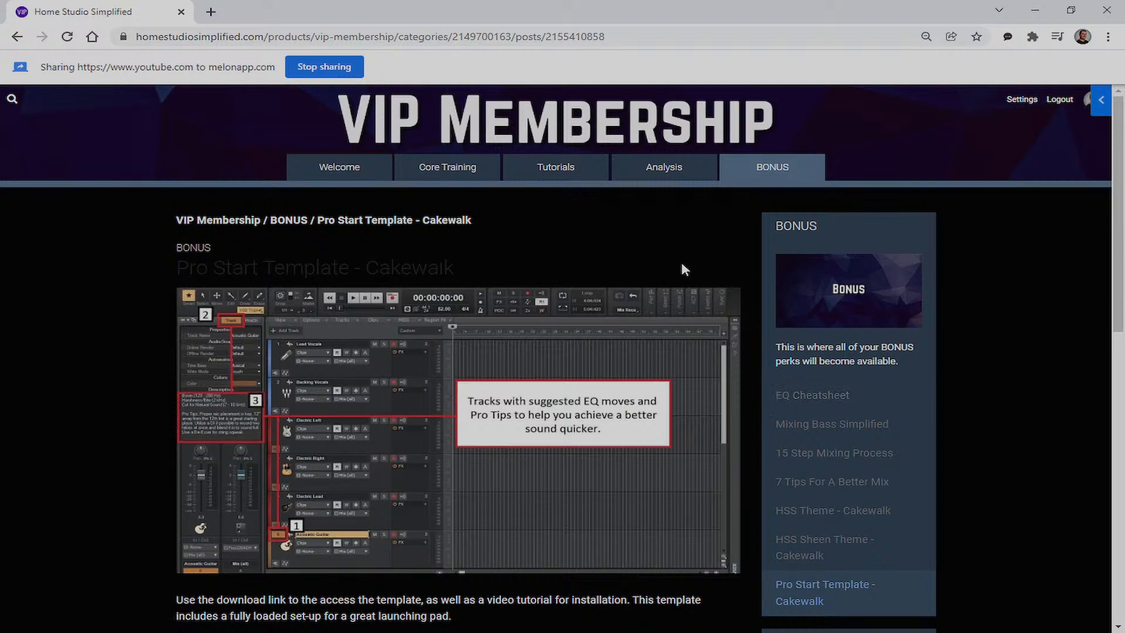
pyautogui.scroll(-6, 613, 264)
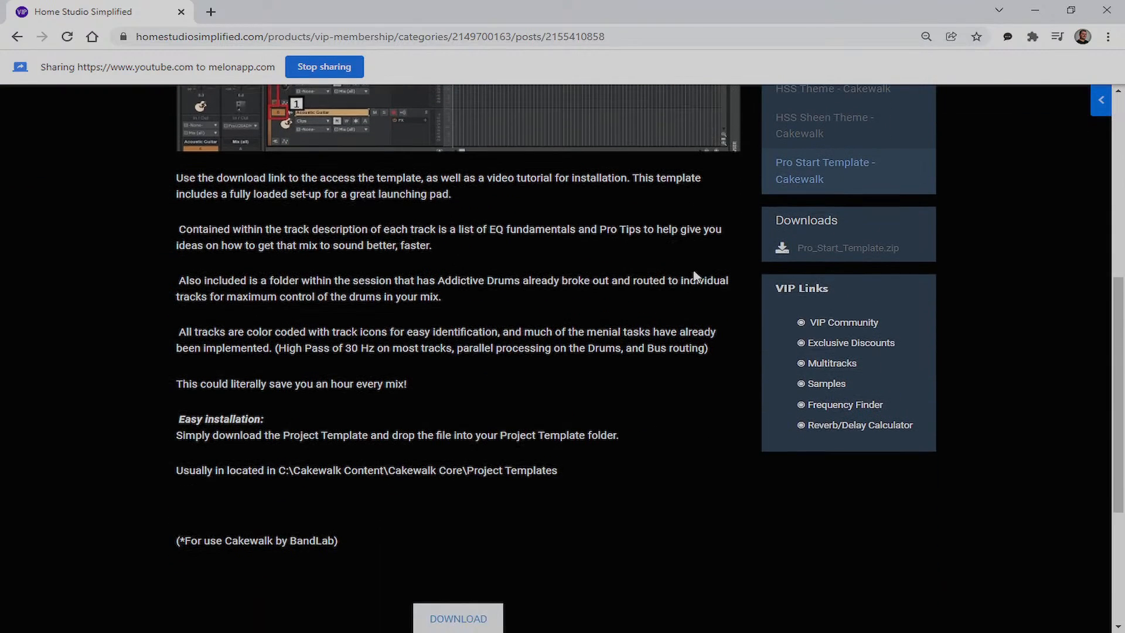
# Go to the VIP Community feed and scroll through it
pyautogui.click(854, 325)
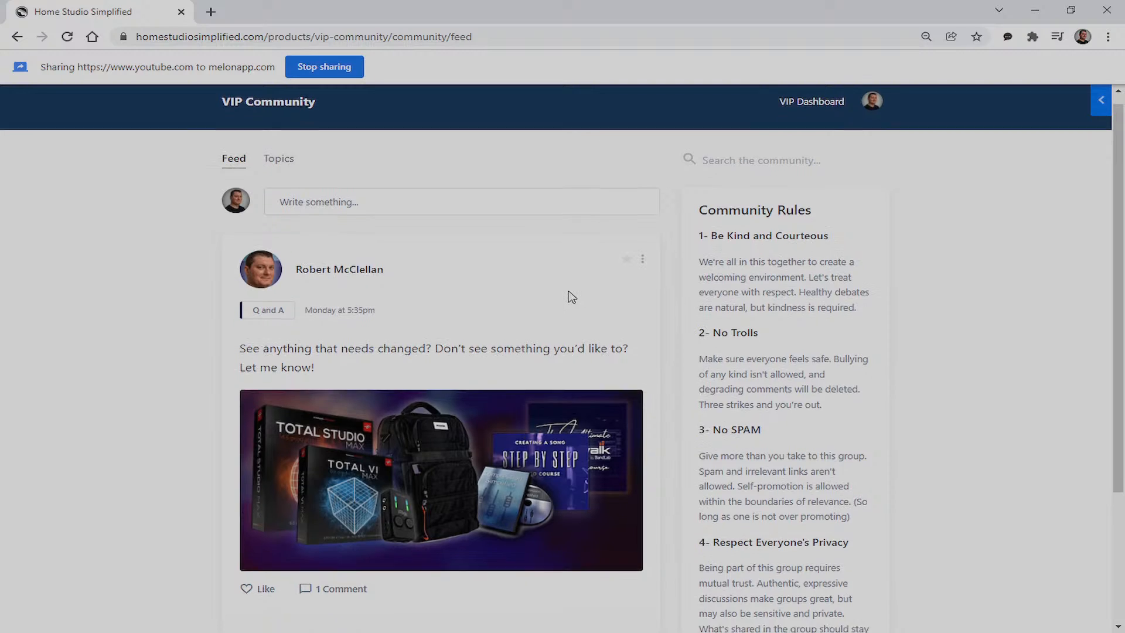
pyautogui.scroll(-3, 571, 297)
pyautogui.scroll(1, 558, 436)
pyautogui.scroll(-1, 458, 441)
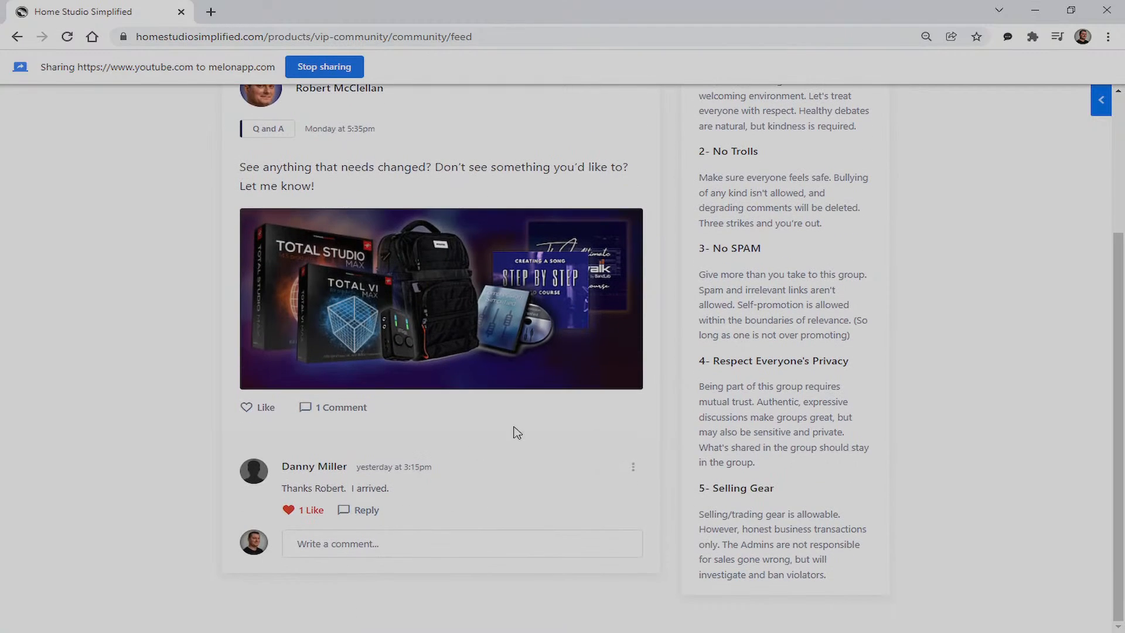
pyautogui.scroll(2, 511, 432)
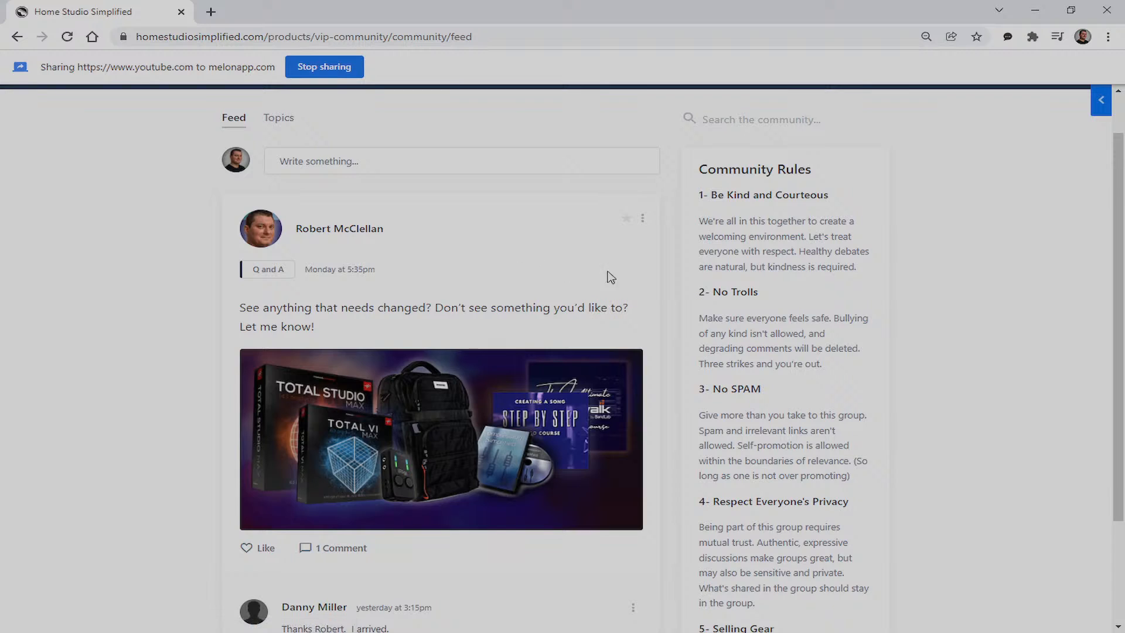
# Show the community's topic list and open the HSS Collab topic feed
pyautogui.click(274, 124)
pyautogui.scroll(-2, 678, 217)
pyautogui.scroll(2, 297, 352)
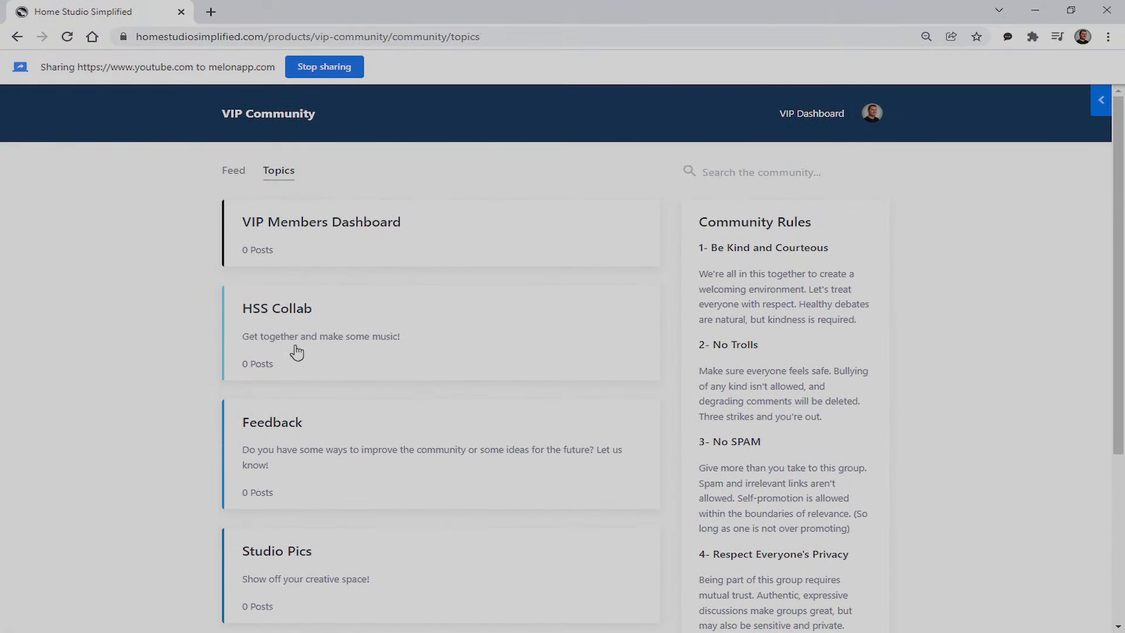
pyautogui.click(360, 325)
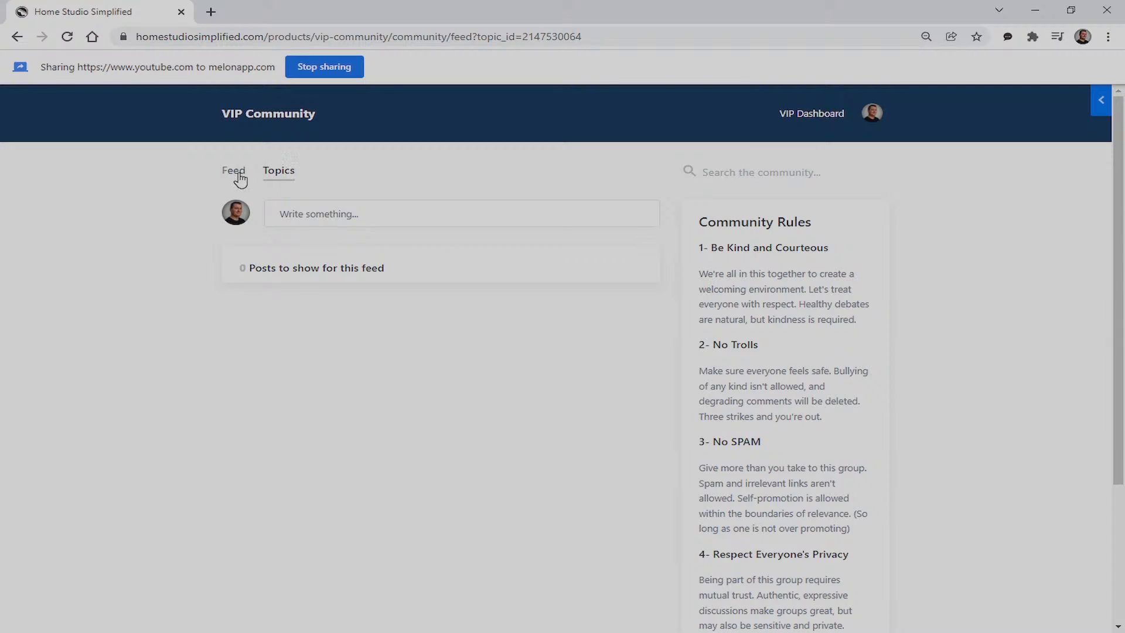
# Return to the topics, open another topic's feed, then go back to the topic list
pyautogui.click(290, 187)
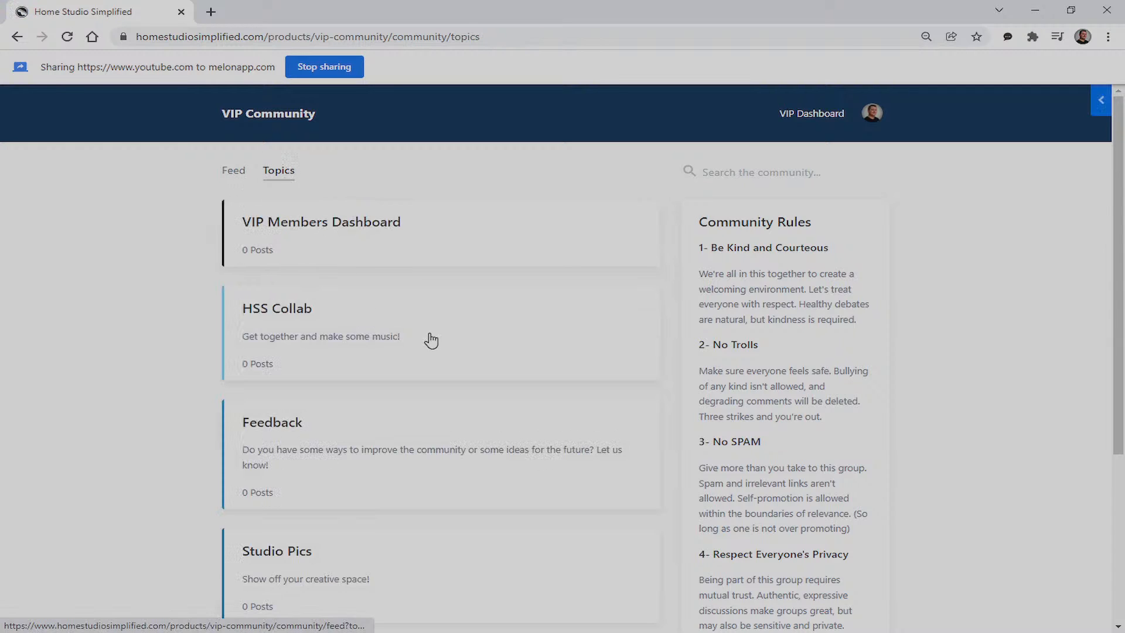
pyautogui.scroll(-2, 431, 340)
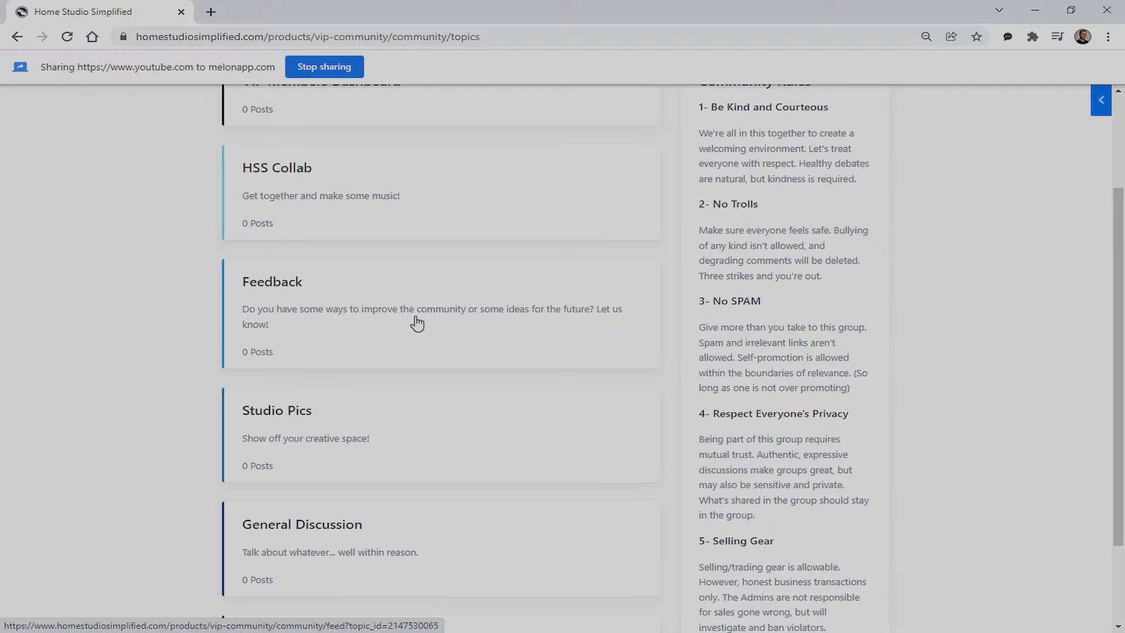
pyautogui.scroll(-2, 417, 326)
pyautogui.click(332, 335)
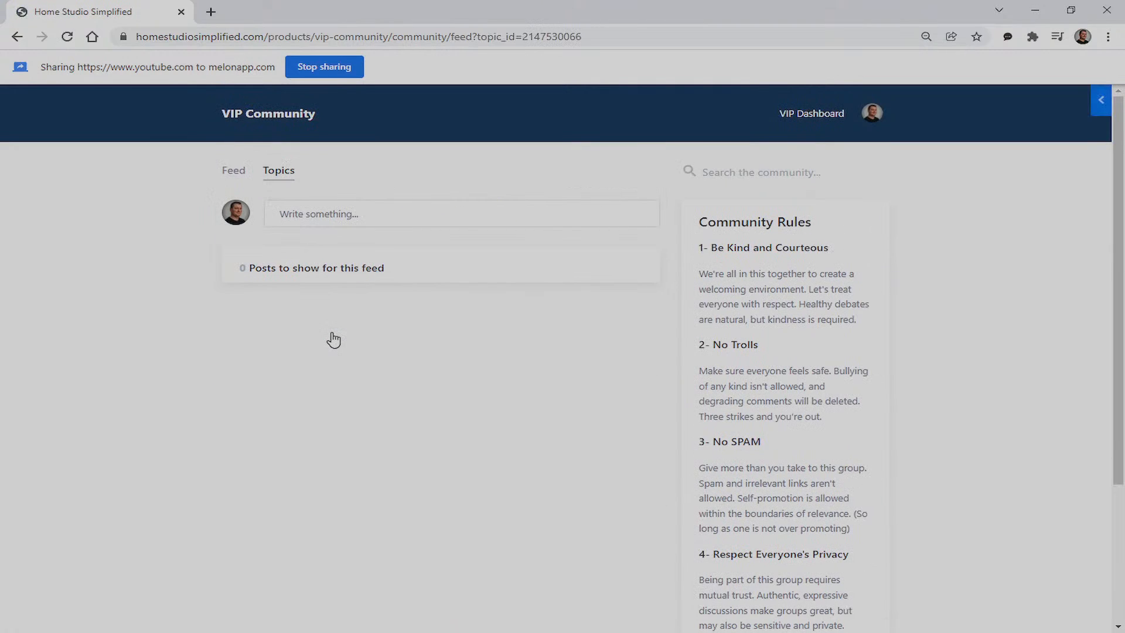
pyautogui.click(282, 177)
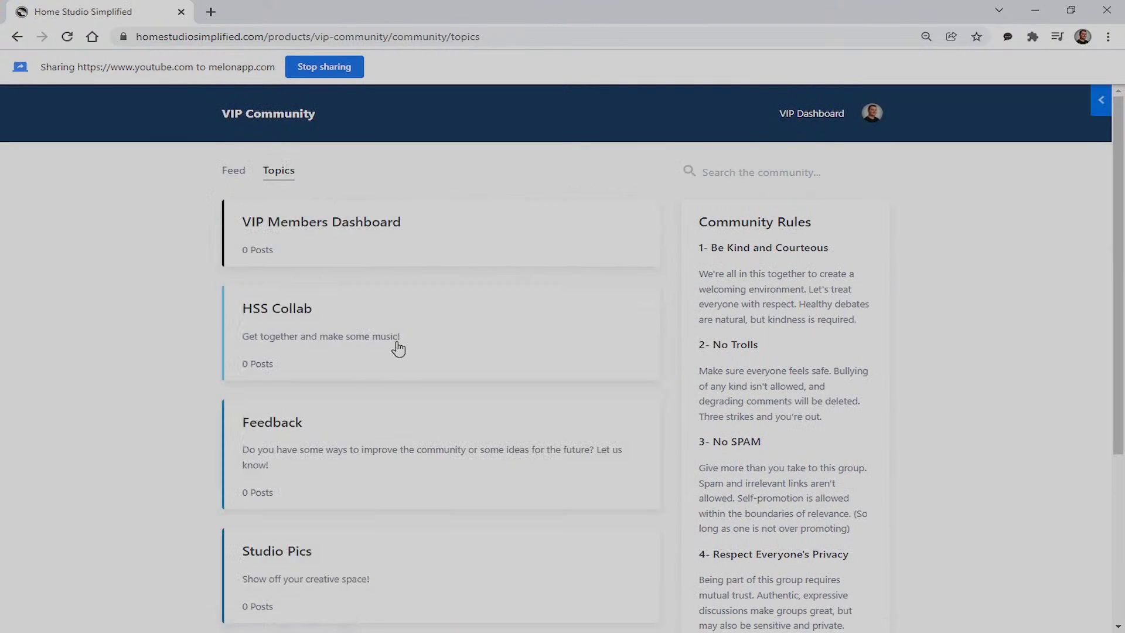
# Scroll the topics from VIP Members Dashboard to Q and A, then return to the Membership Welcome page
pyautogui.scroll(-4, 389, 372)
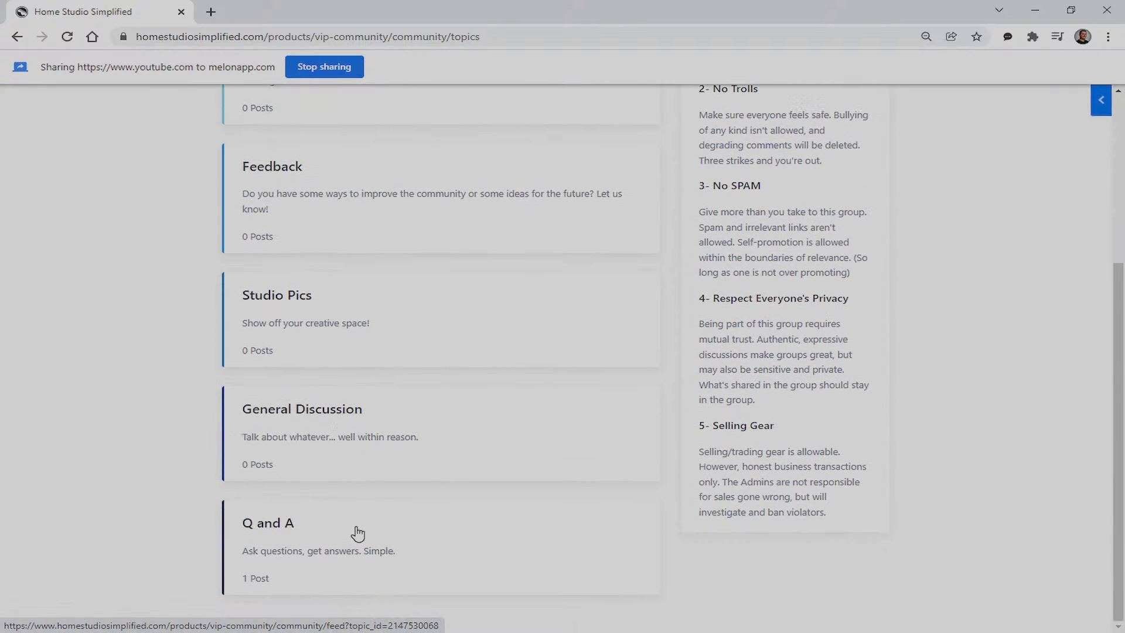
pyautogui.scroll(4, 383, 525)
pyautogui.scroll(1, 385, 515)
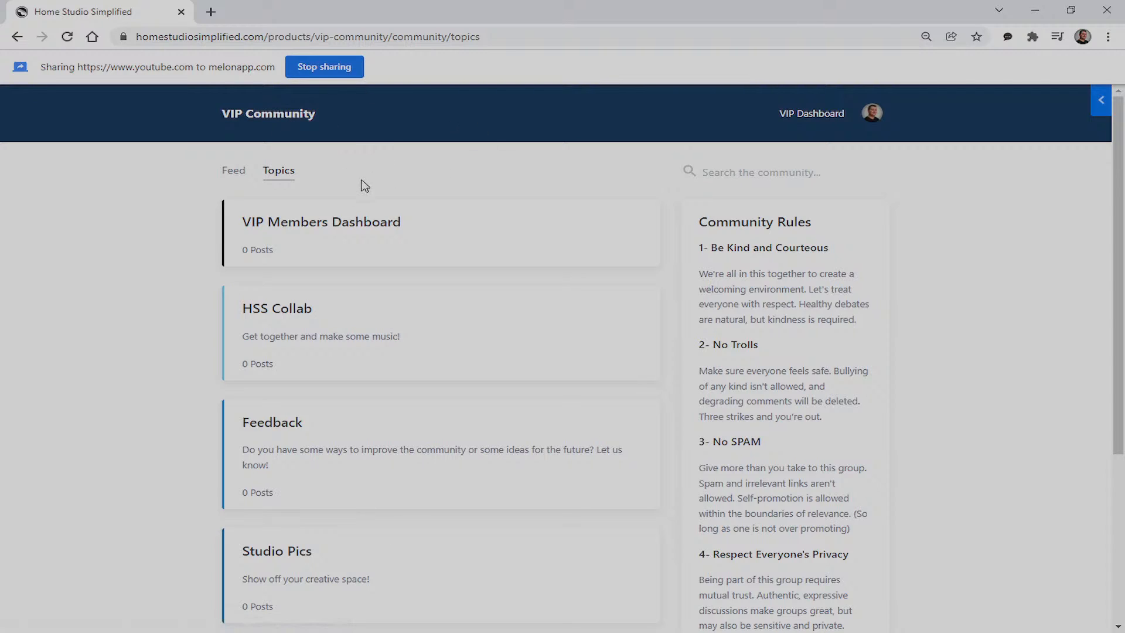
pyautogui.click(821, 118)
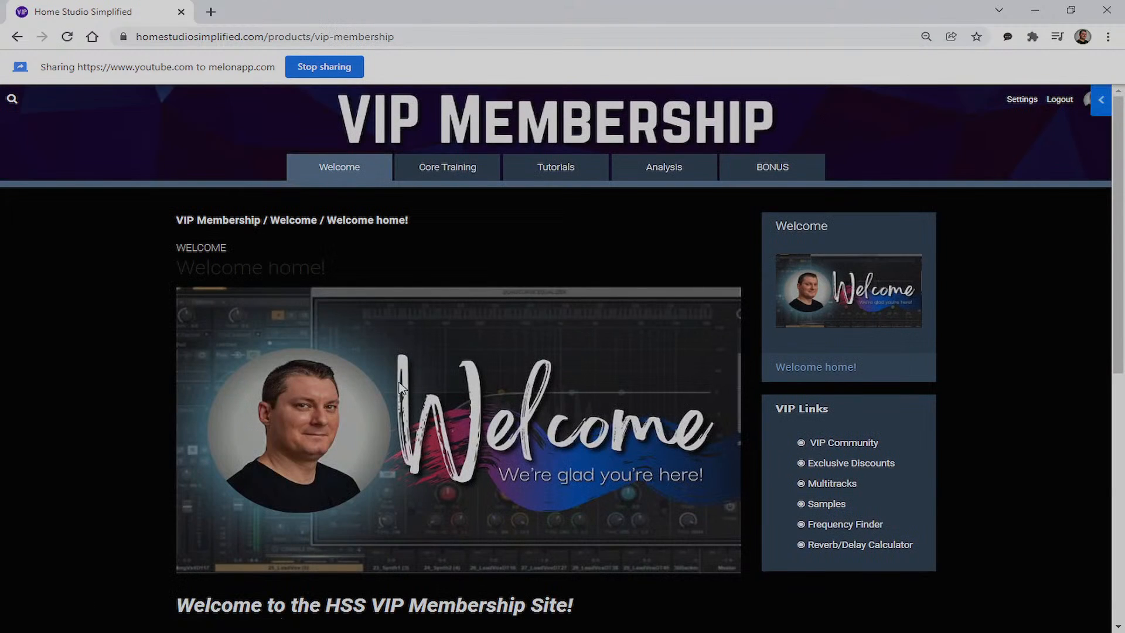
pyautogui.scroll(-6, 951, 252)
pyautogui.scroll(3, 953, 251)
pyautogui.scroll(4, 956, 240)
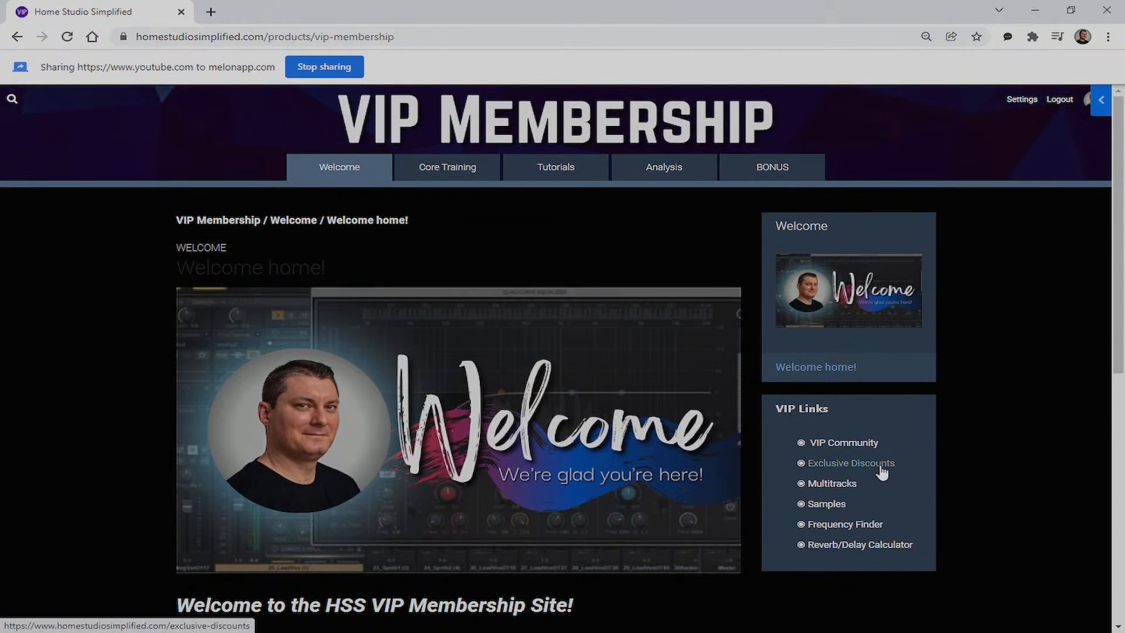
pyautogui.click(851, 463)
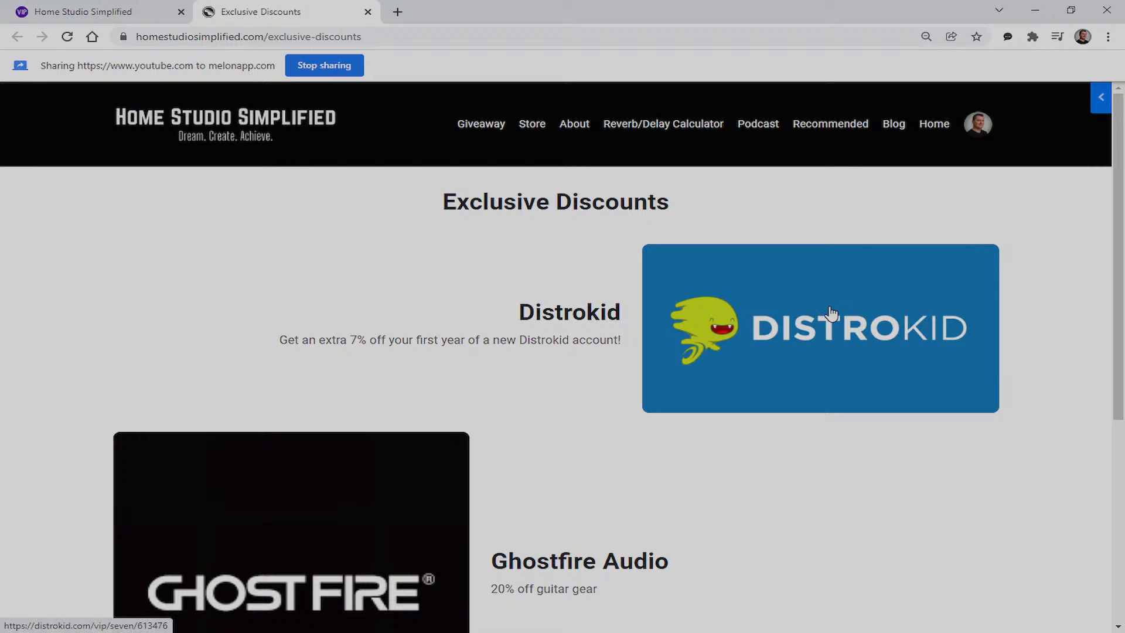
pyautogui.scroll(-2, 771, 339)
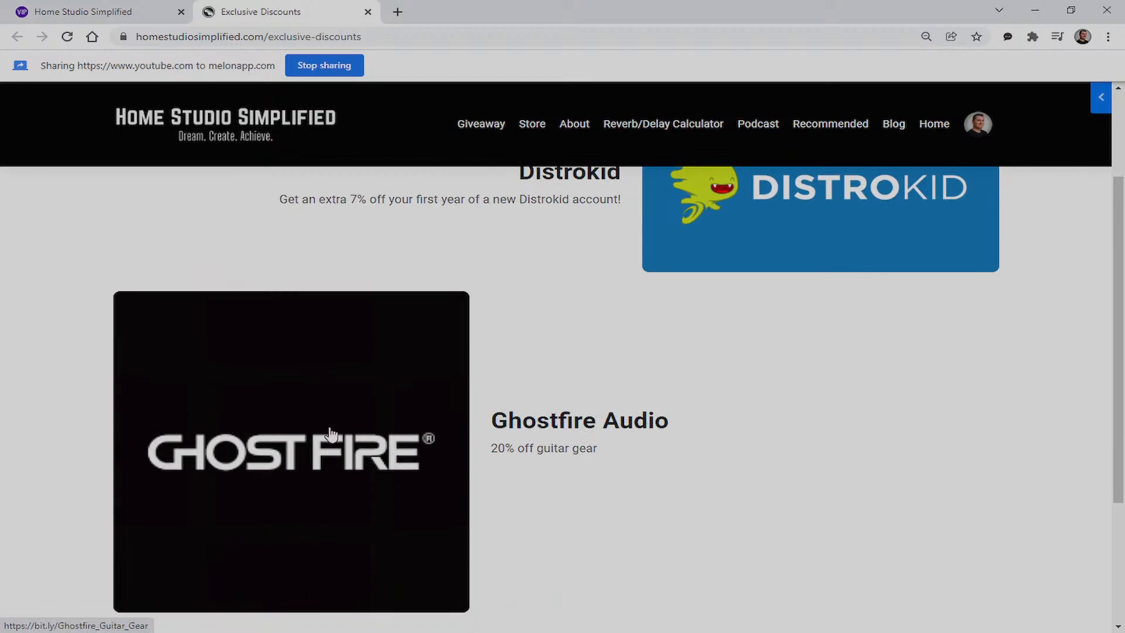
pyautogui.scroll(-1, 322, 432)
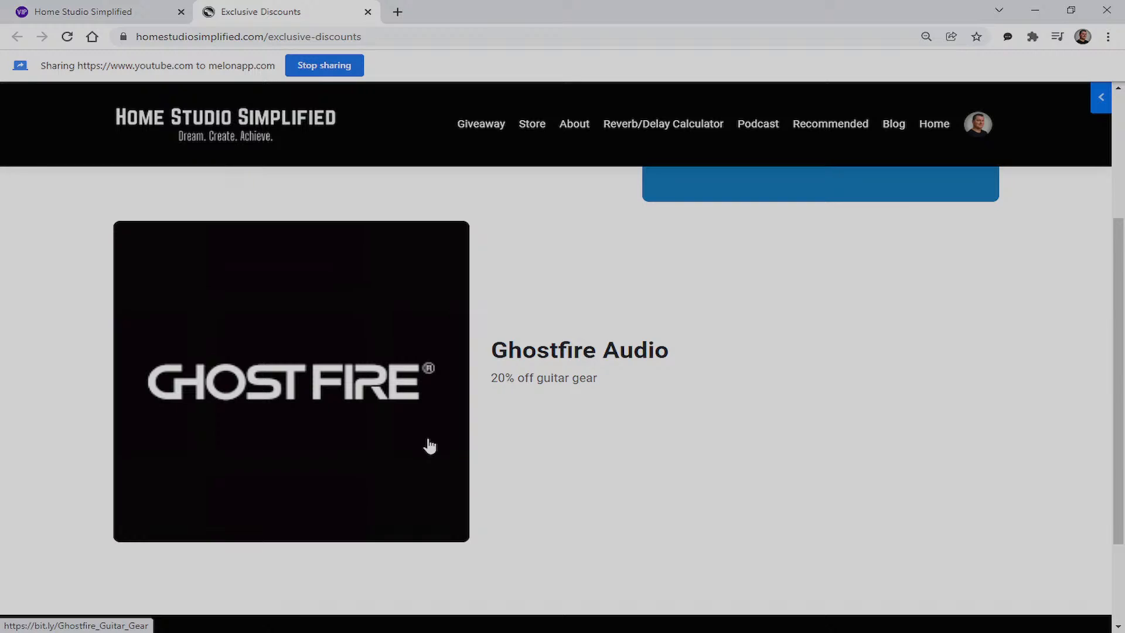
pyautogui.scroll(1, 814, 352)
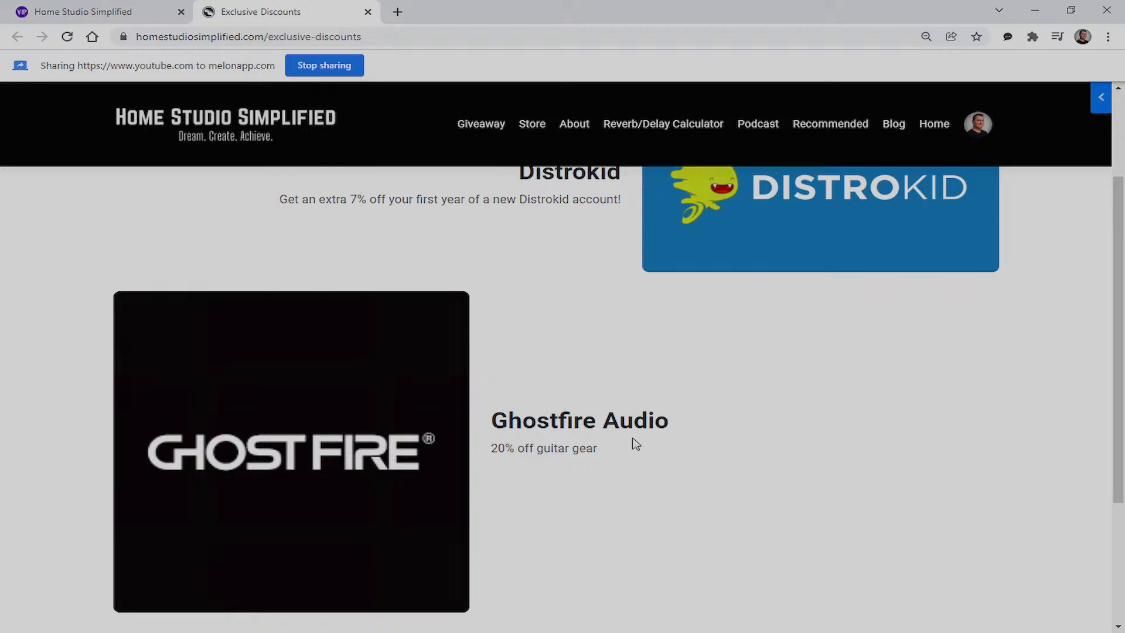
pyautogui.scroll(2, 630, 446)
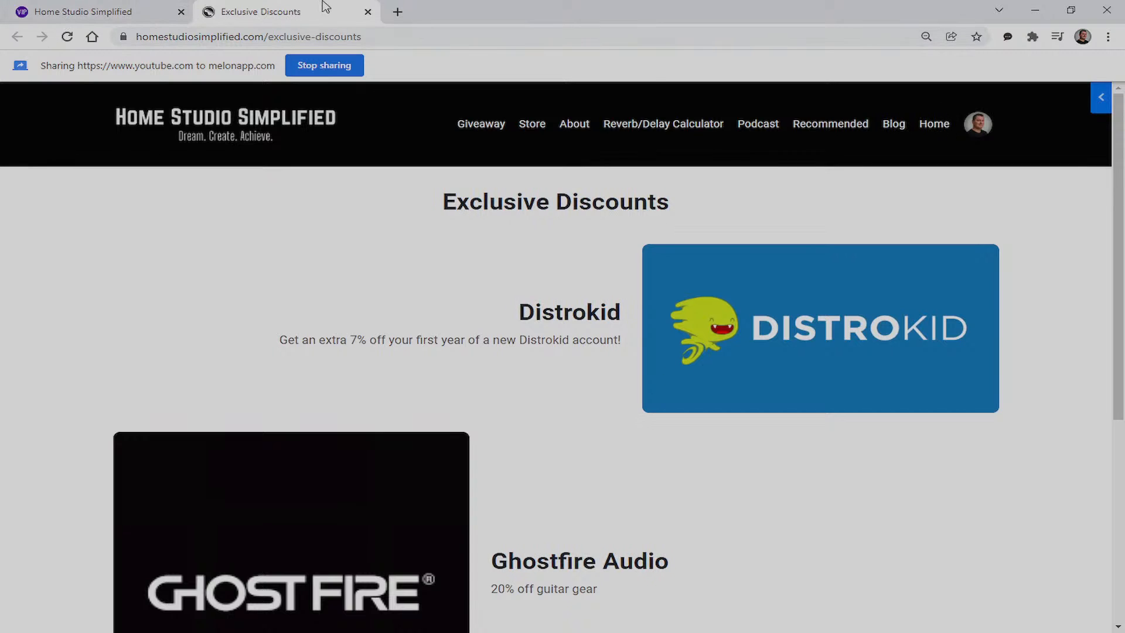
pyautogui.click(367, 12)
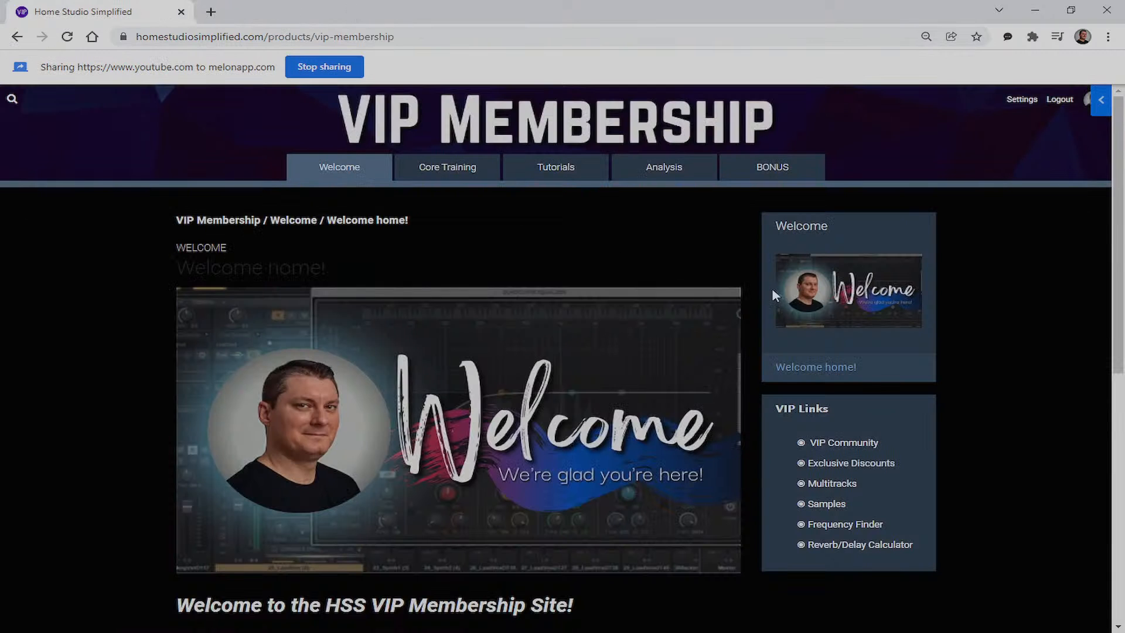
pyautogui.click(838, 485)
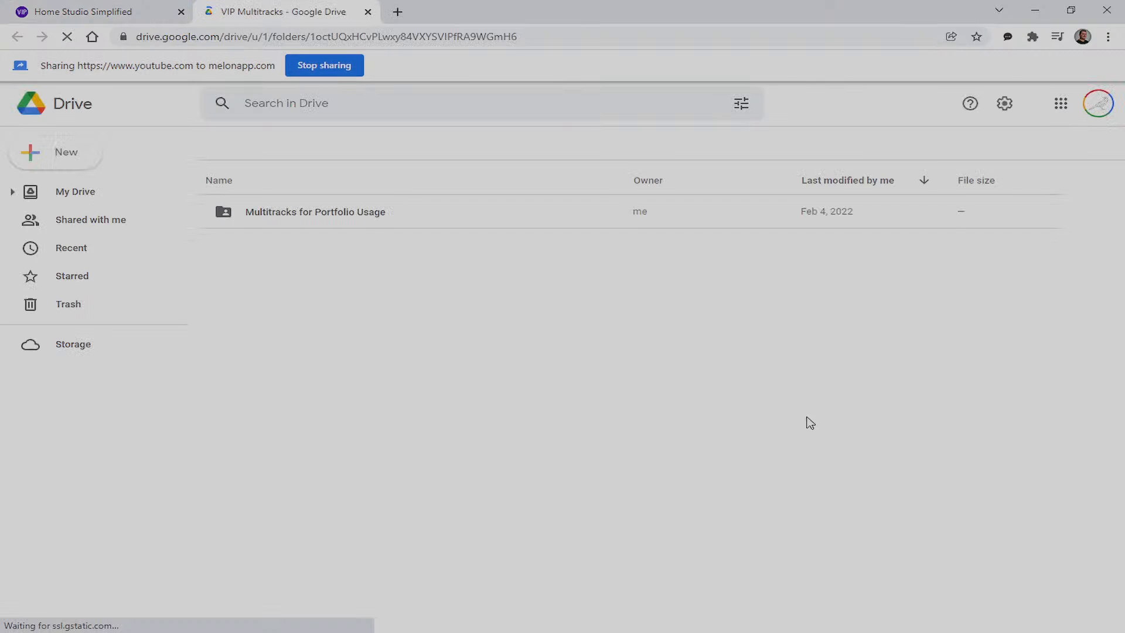
pyautogui.doubleClick(306, 219)
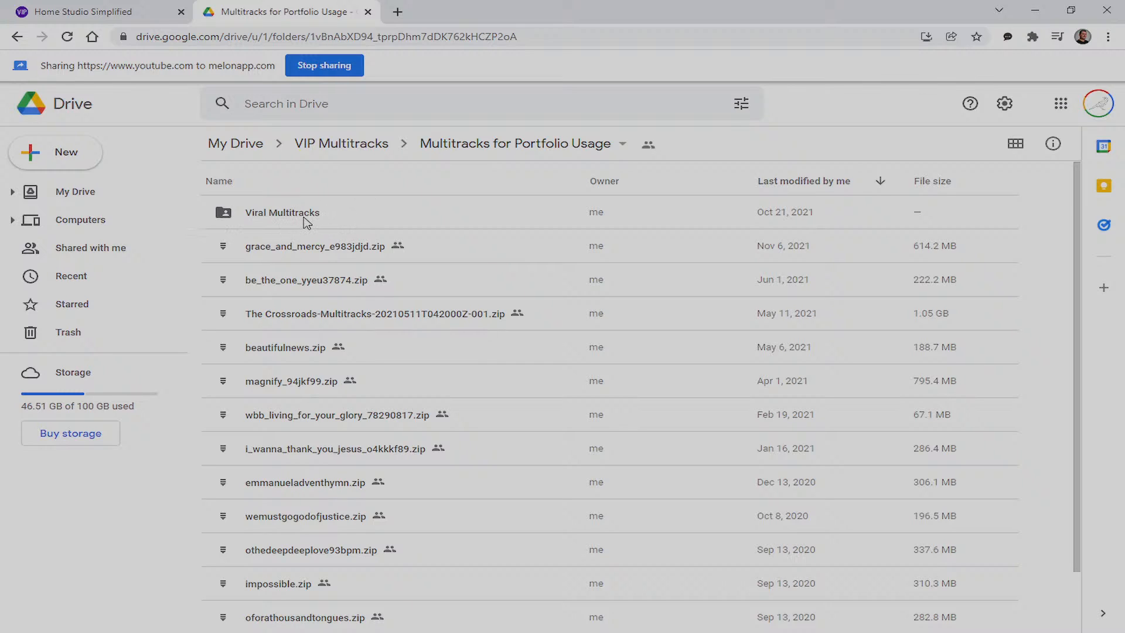
pyautogui.scroll(-2, 389, 219)
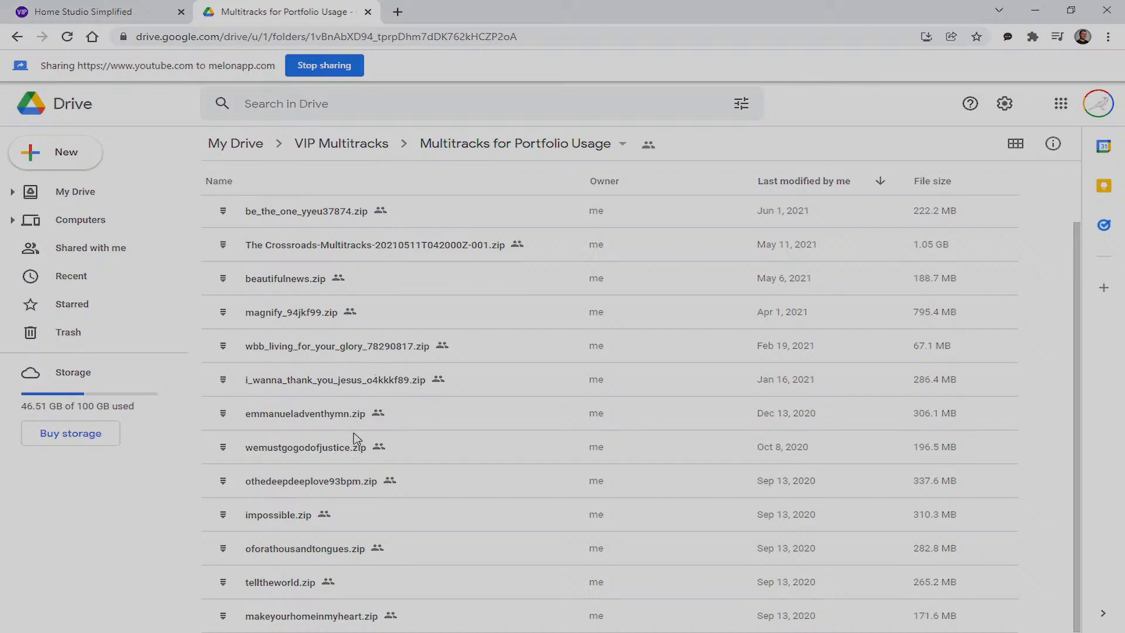
pyautogui.scroll(2, 354, 438)
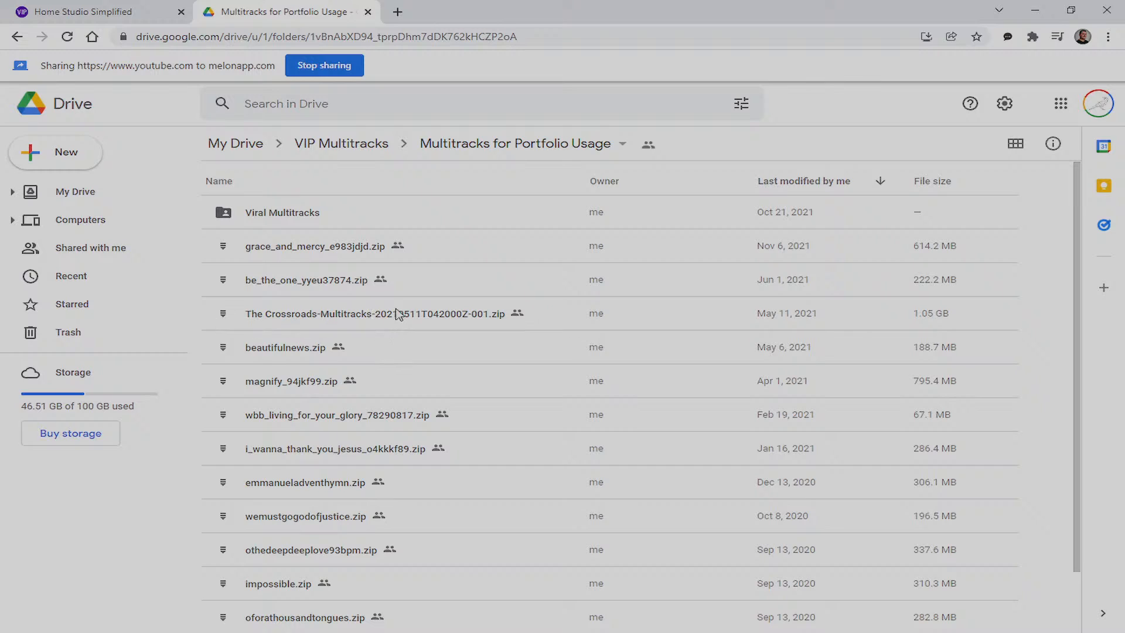
pyautogui.scroll(-2, 349, 287)
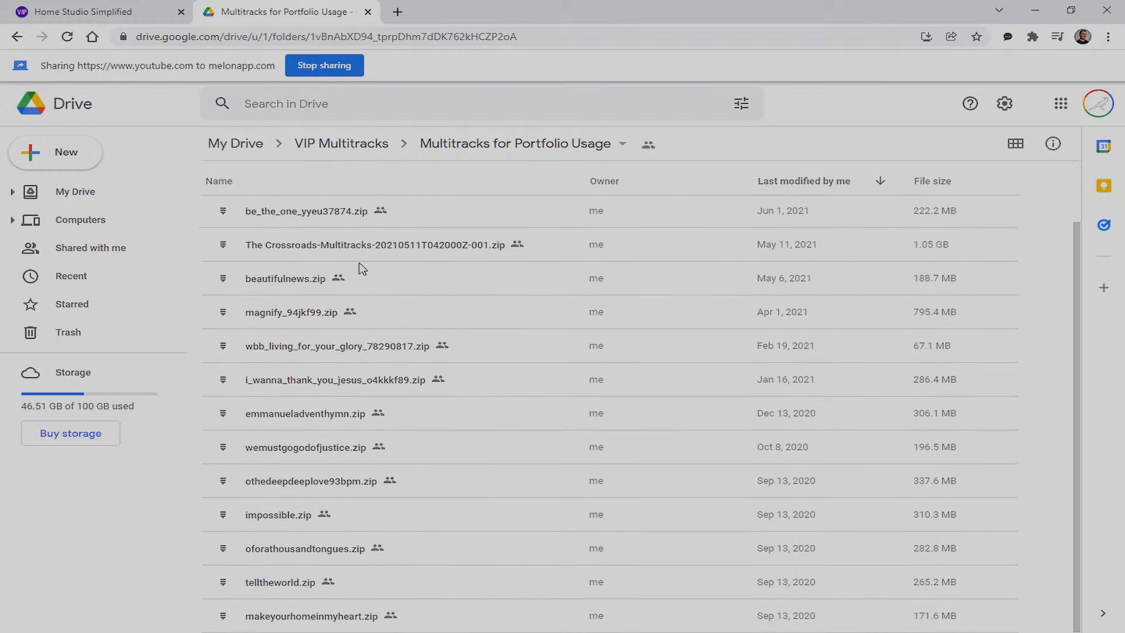
pyautogui.scroll(2, 398, 378)
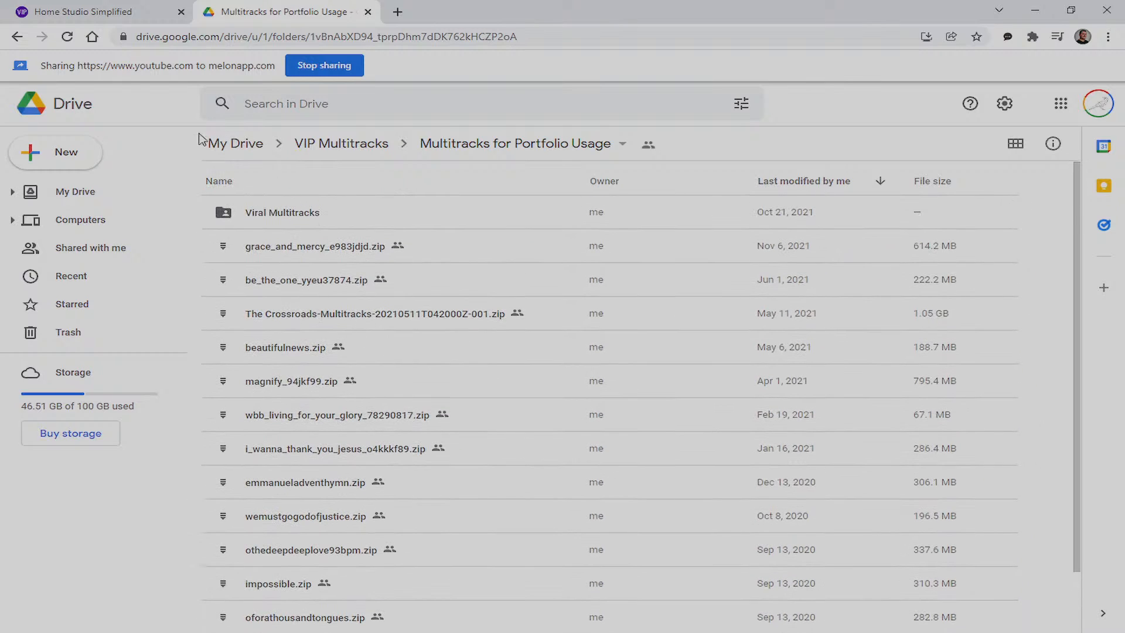
pyautogui.click(368, 12)
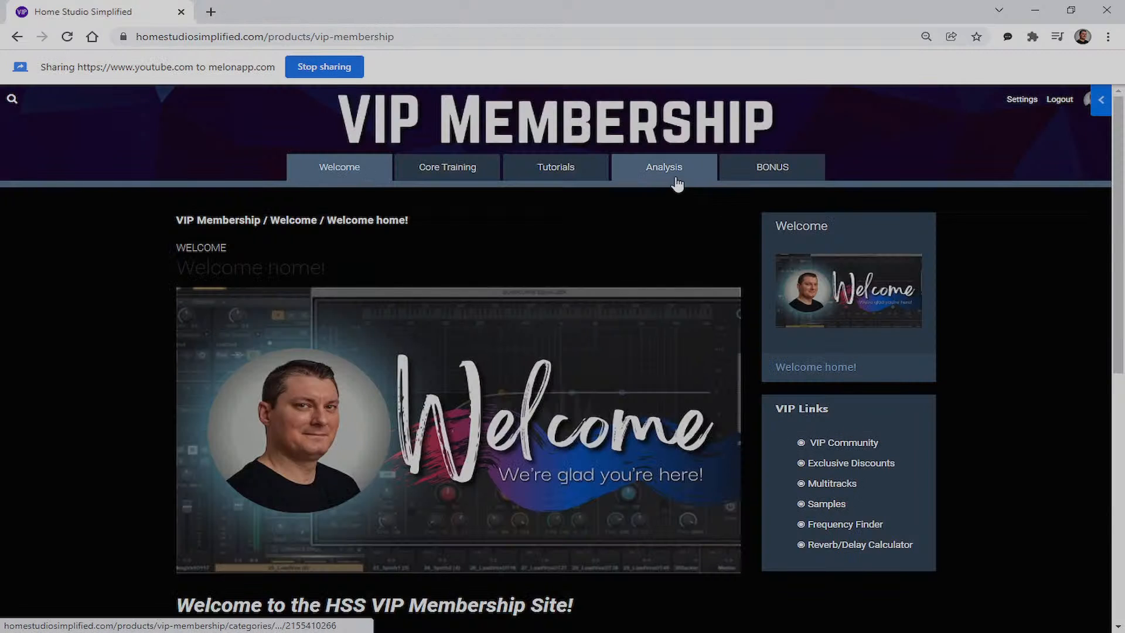
# Open the Analysis section and scroll through its mix critiques
pyautogui.click(636, 179)
pyautogui.scroll(-2, 842, 534)
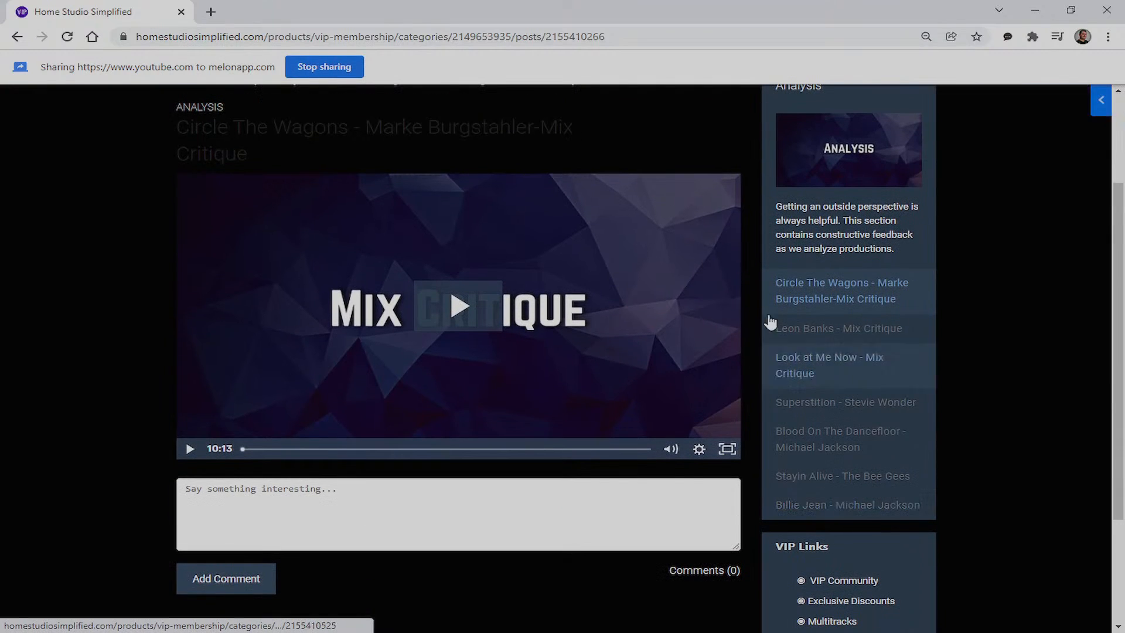
pyautogui.scroll(3, 589, 179)
# Visit Tutorials and Welcome, settle on Core Training, and open the Samples link in BandLab Sounds
pyautogui.click(580, 175)
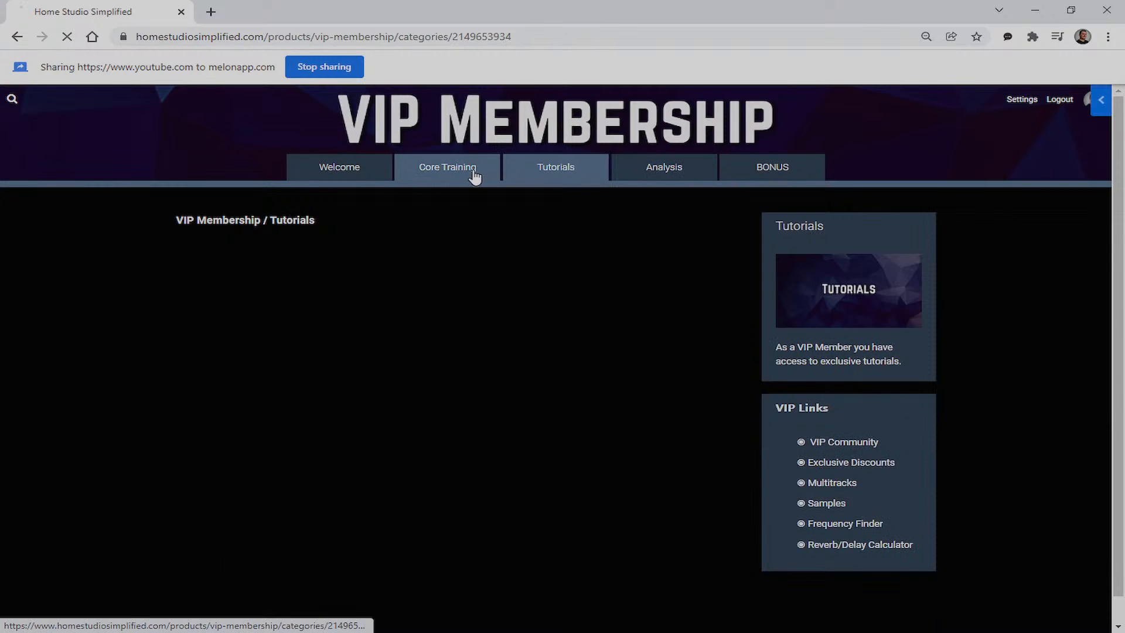
pyautogui.click(474, 176)
pyautogui.click(362, 172)
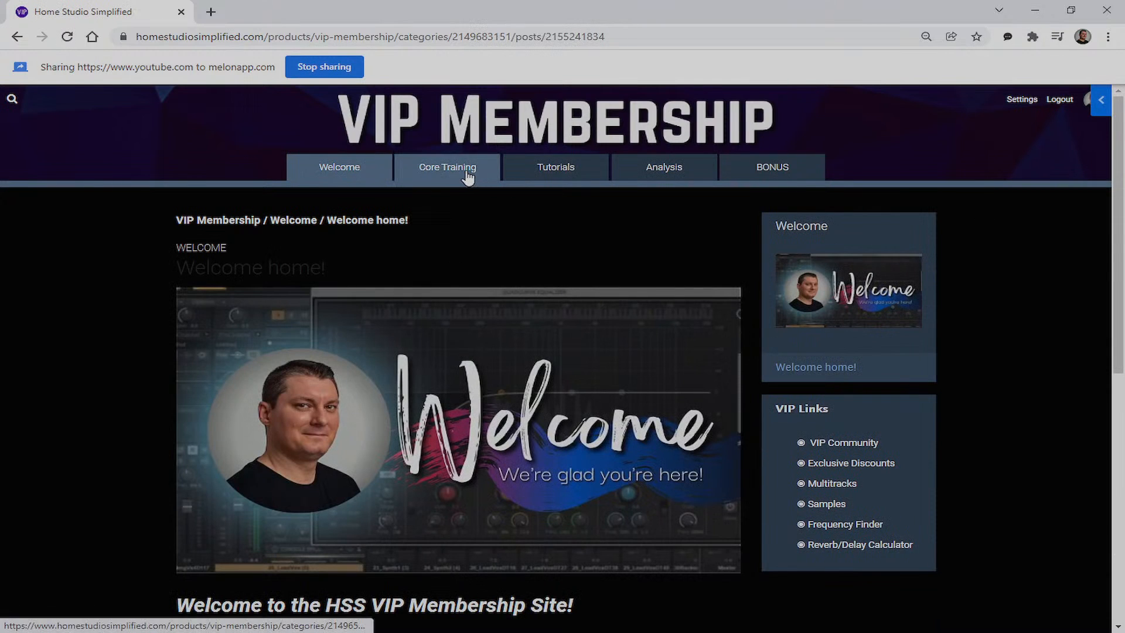
pyautogui.click(467, 175)
pyautogui.scroll(-2, 860, 538)
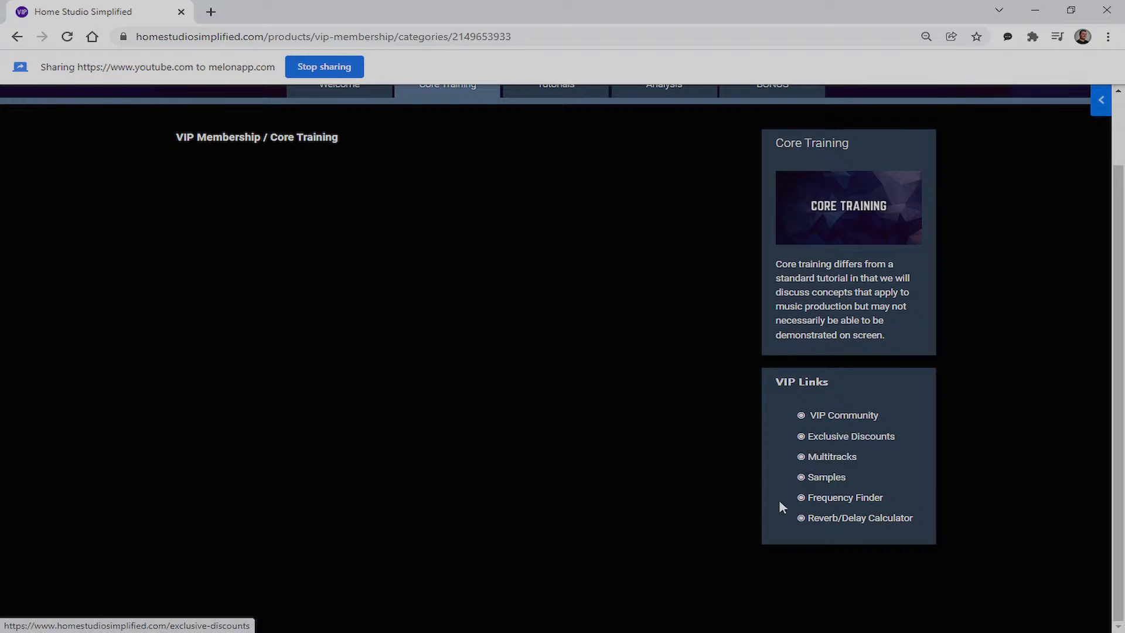
pyautogui.click(828, 477)
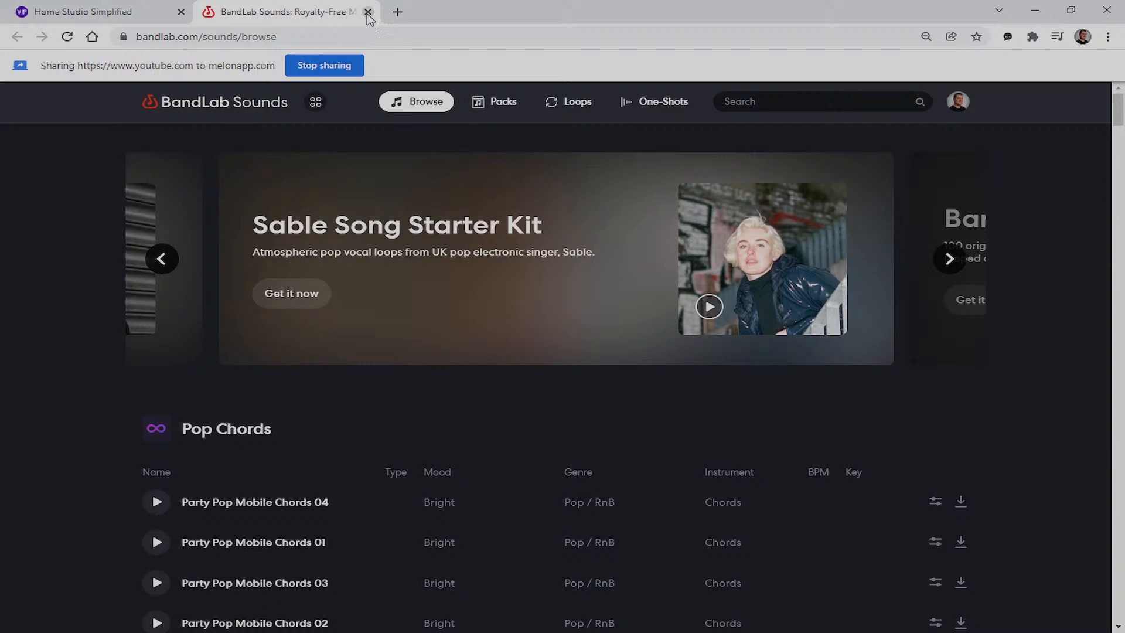
# Close BandLab Sounds, view the Frequency Finder chart, then close it to return to Core Training
pyautogui.click(368, 12)
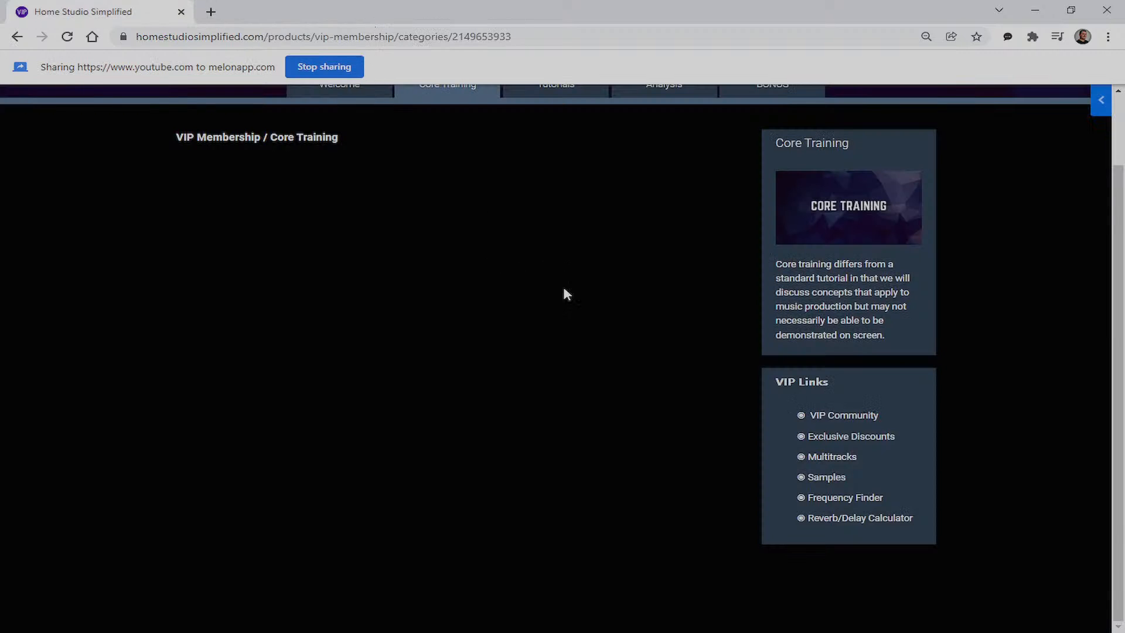
pyautogui.click(861, 499)
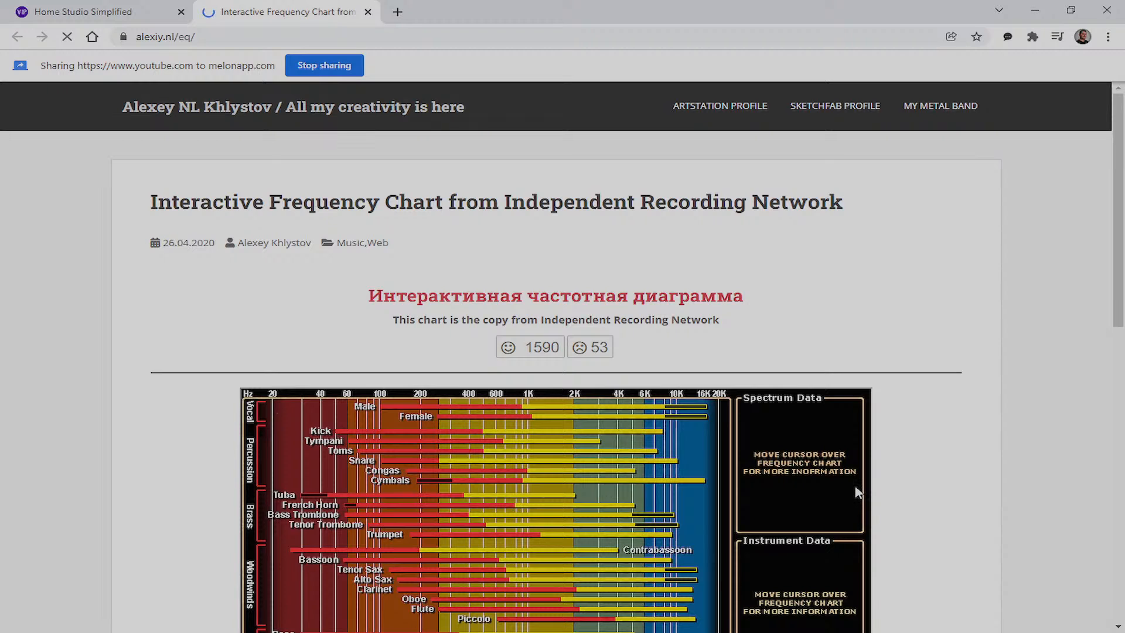
pyautogui.scroll(-6, 857, 492)
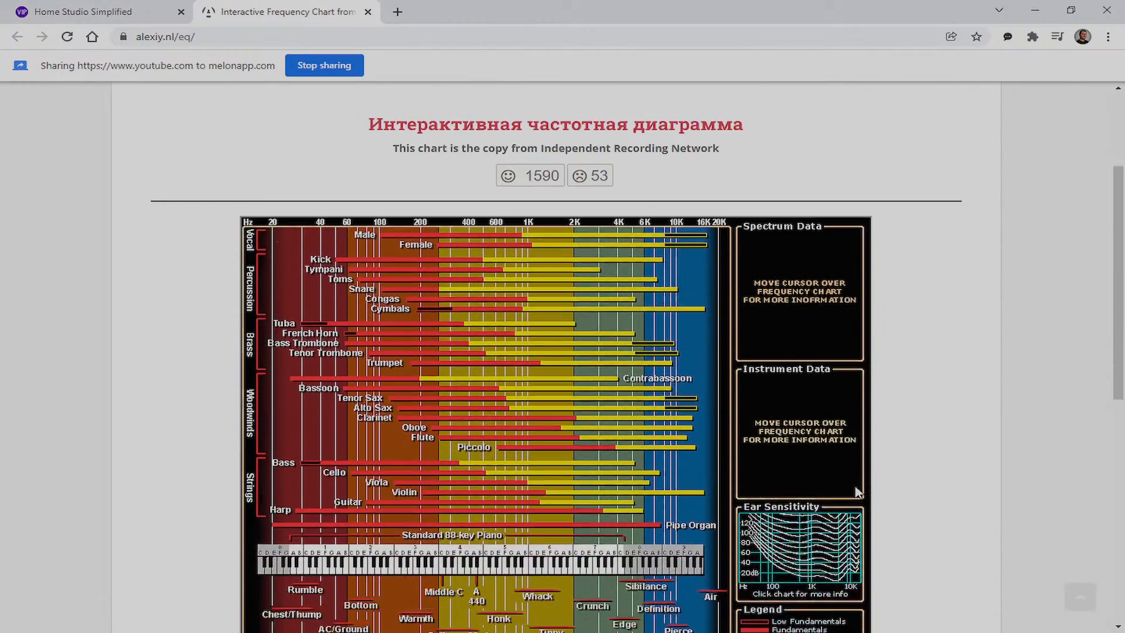
pyautogui.scroll(1, 862, 483)
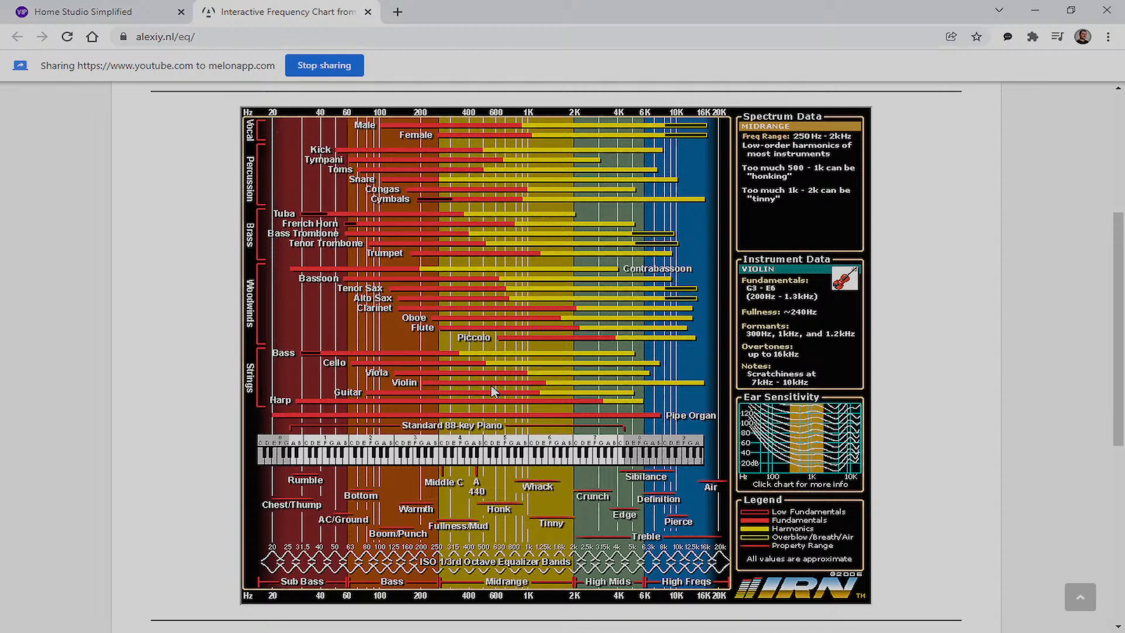
pyautogui.click(368, 12)
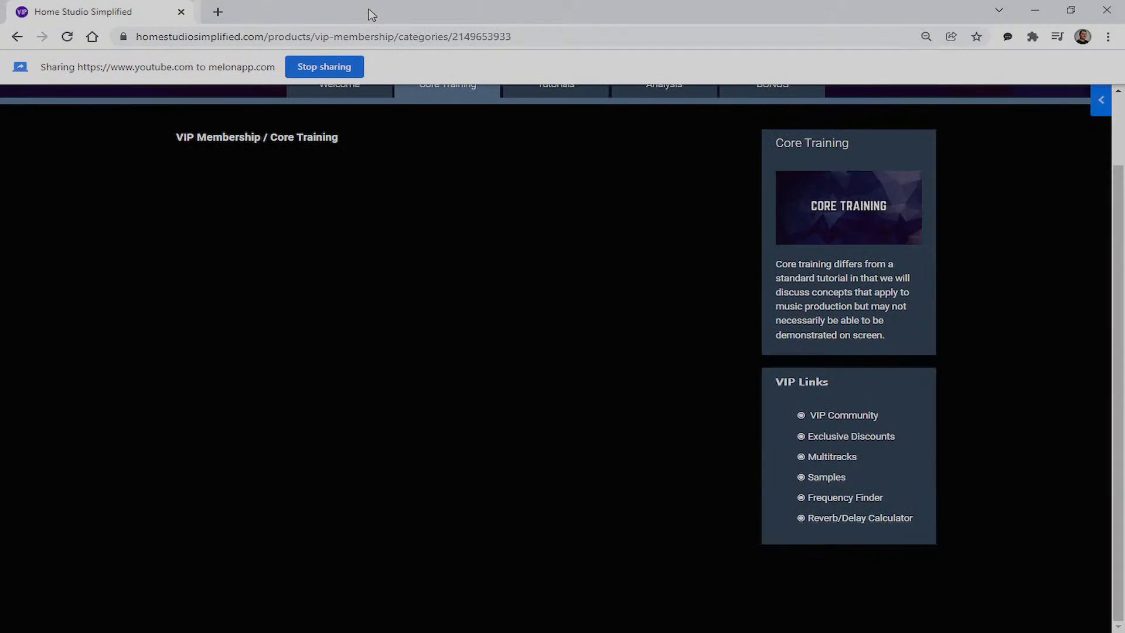
# Open the Reverb/Delay Calculator from VIP Links, return to the Welcome page, then close the calculator tab
pyautogui.click(853, 521)
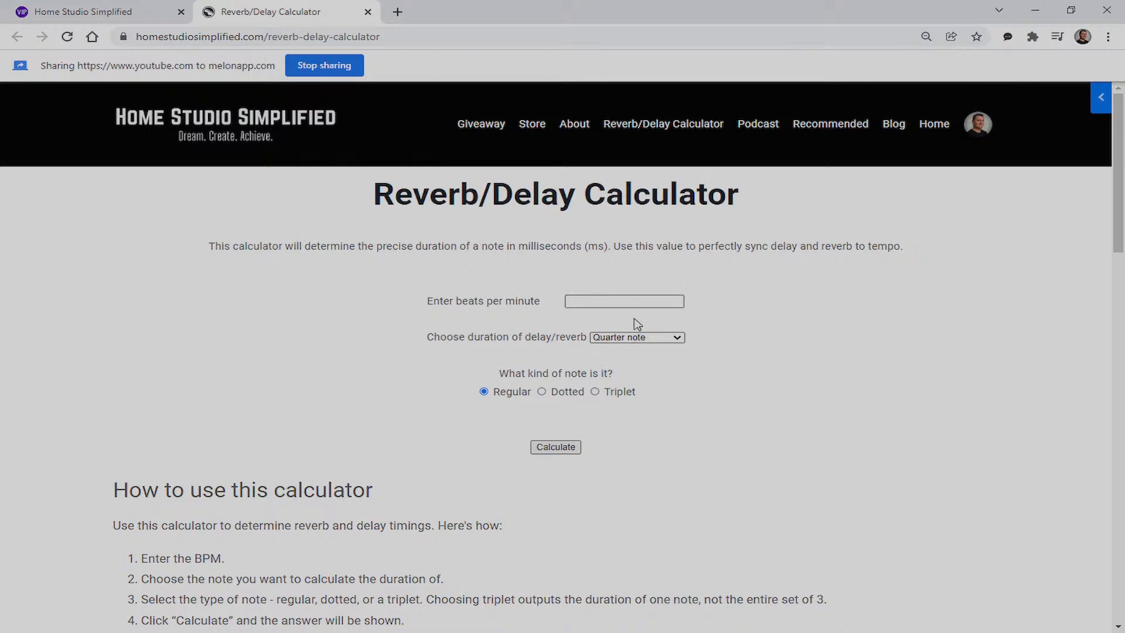
pyautogui.click(129, 14)
pyautogui.scroll(2, 688, 404)
pyautogui.click(352, 170)
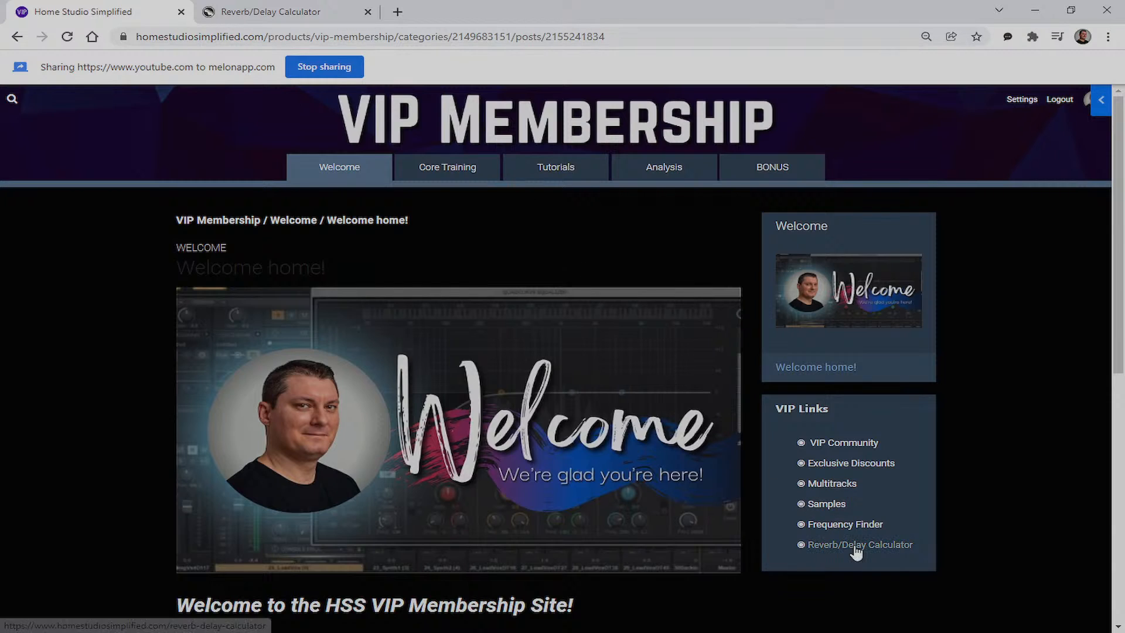
pyautogui.click(314, 11)
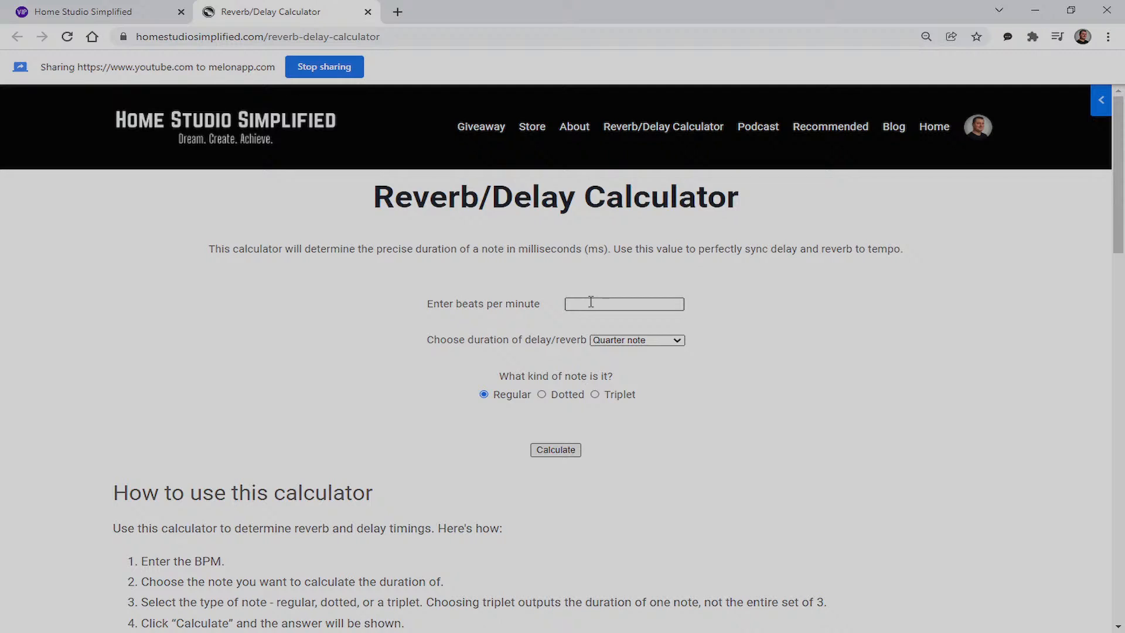
pyautogui.click(368, 12)
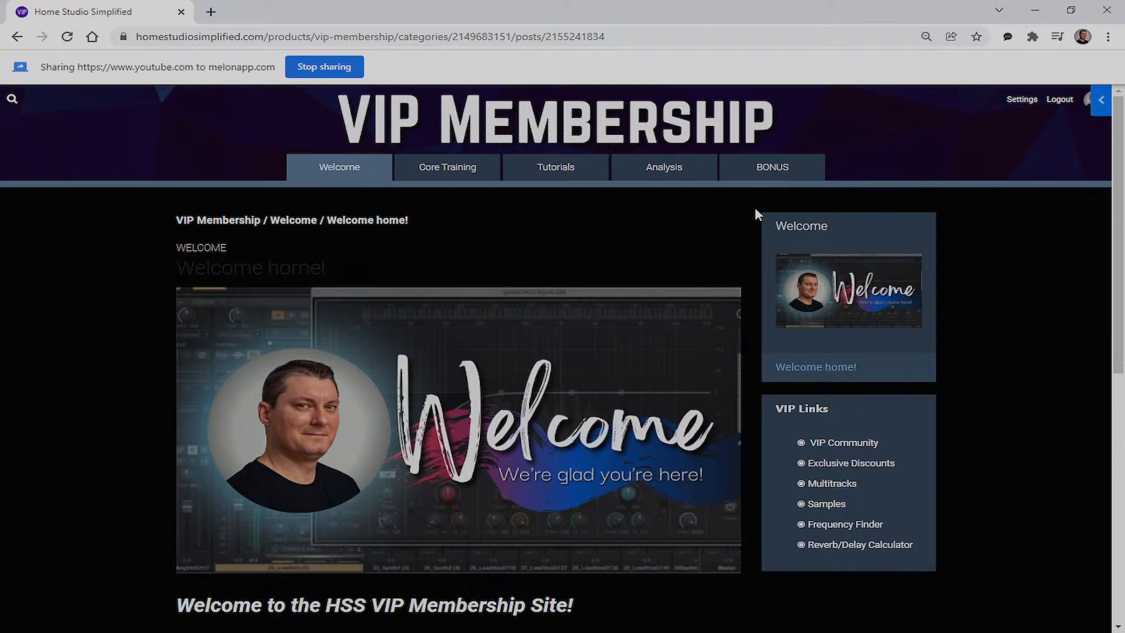
# Move the browser aside to reveal the Cakewalk project, then restore it full screen
pyautogui.moveTo(555, 11); pyautogui.dragTo(1124, 226)
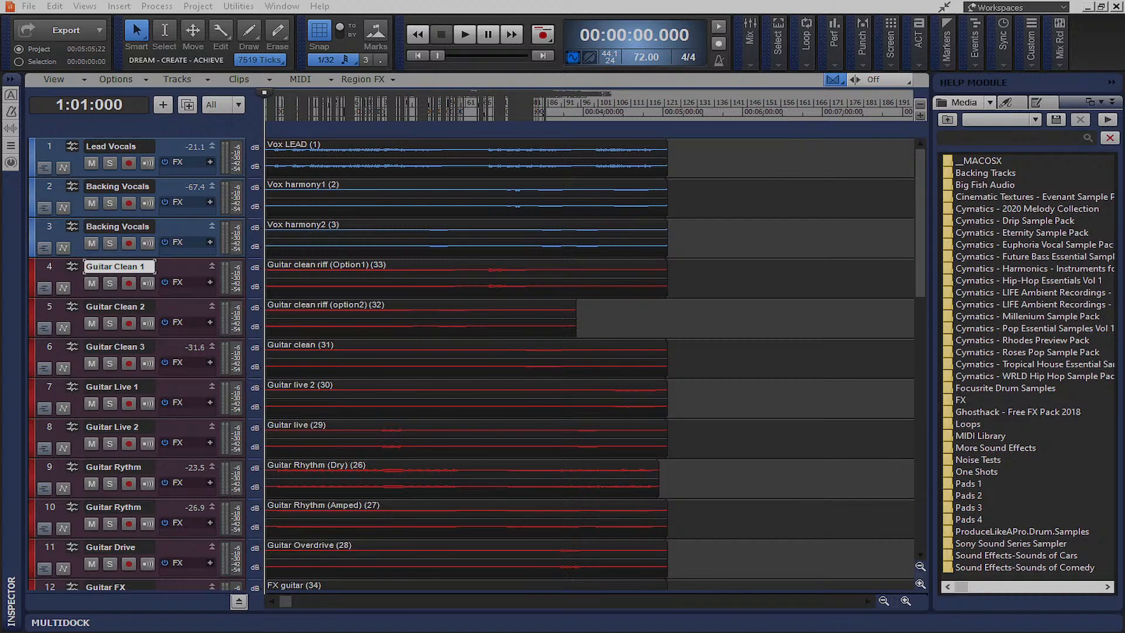
pyautogui.moveTo(1124, 226); pyautogui.dragTo(645, 5)
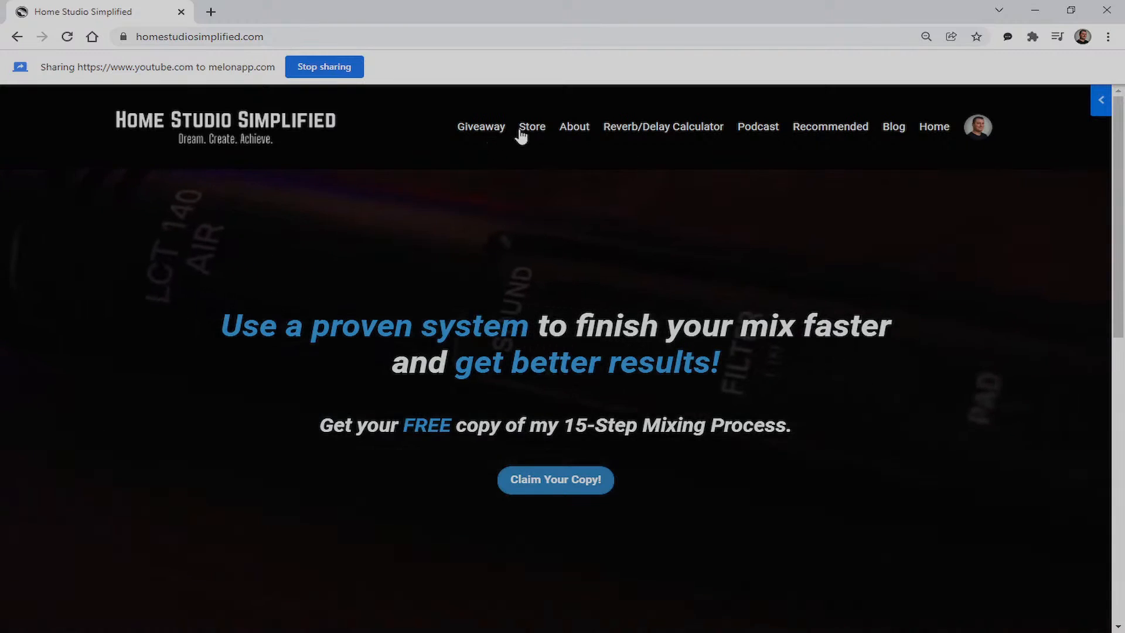
# Browse the HSS Store page: the $9.99 monthly VIP Membership, consultations and courses
pyautogui.click(535, 129)
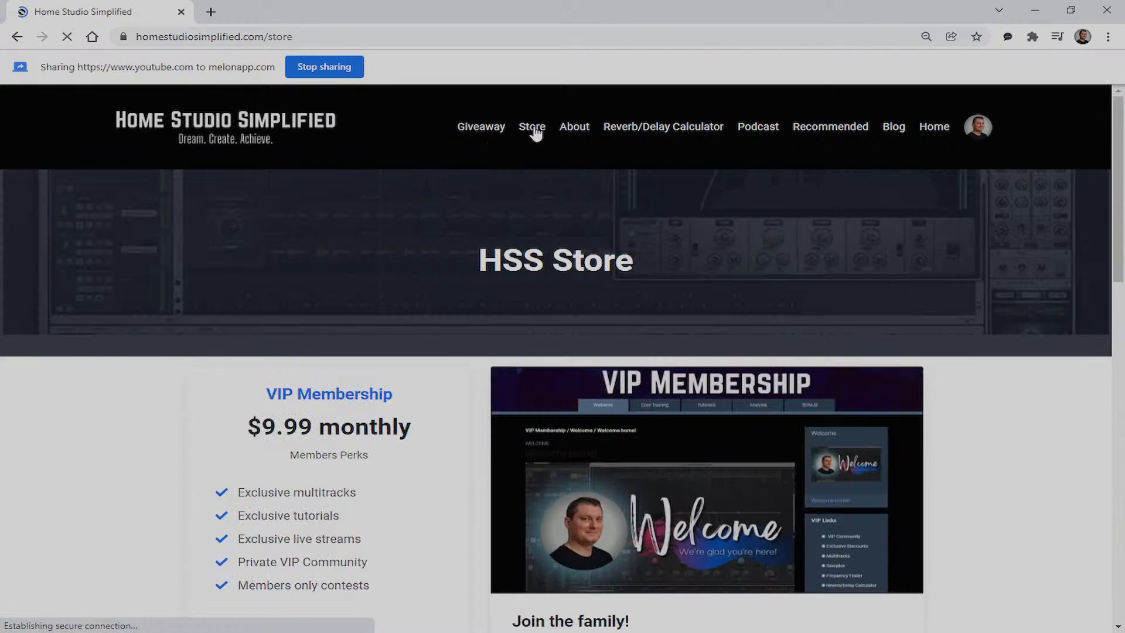
pyautogui.scroll(-1, 610, 225)
pyautogui.scroll(1, 599, 234)
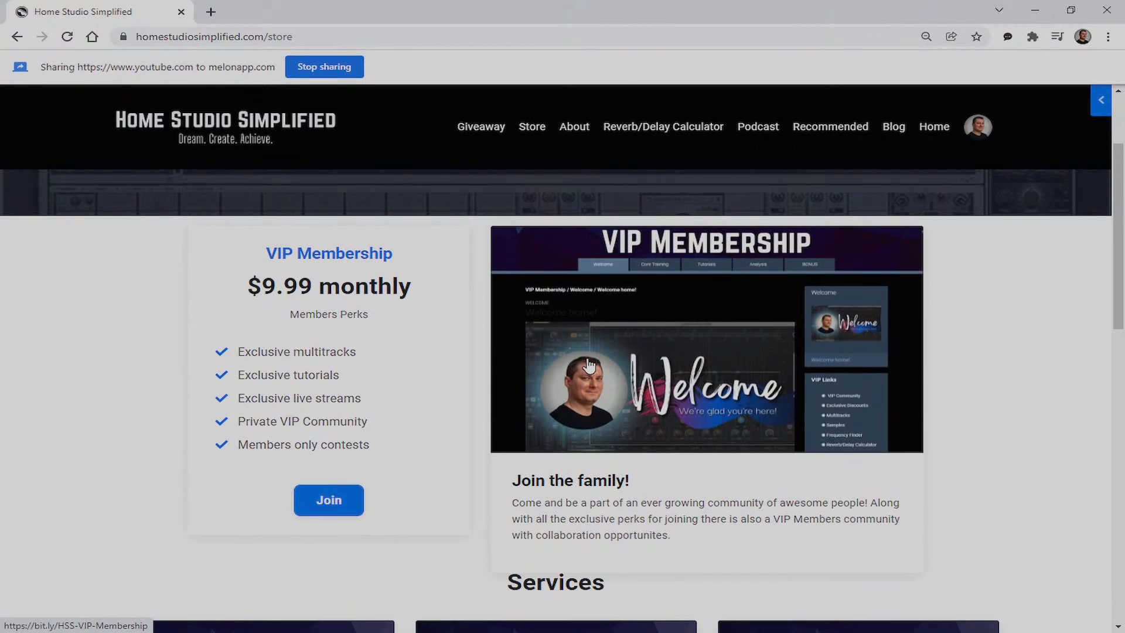
pyautogui.scroll(-7, 652, 371)
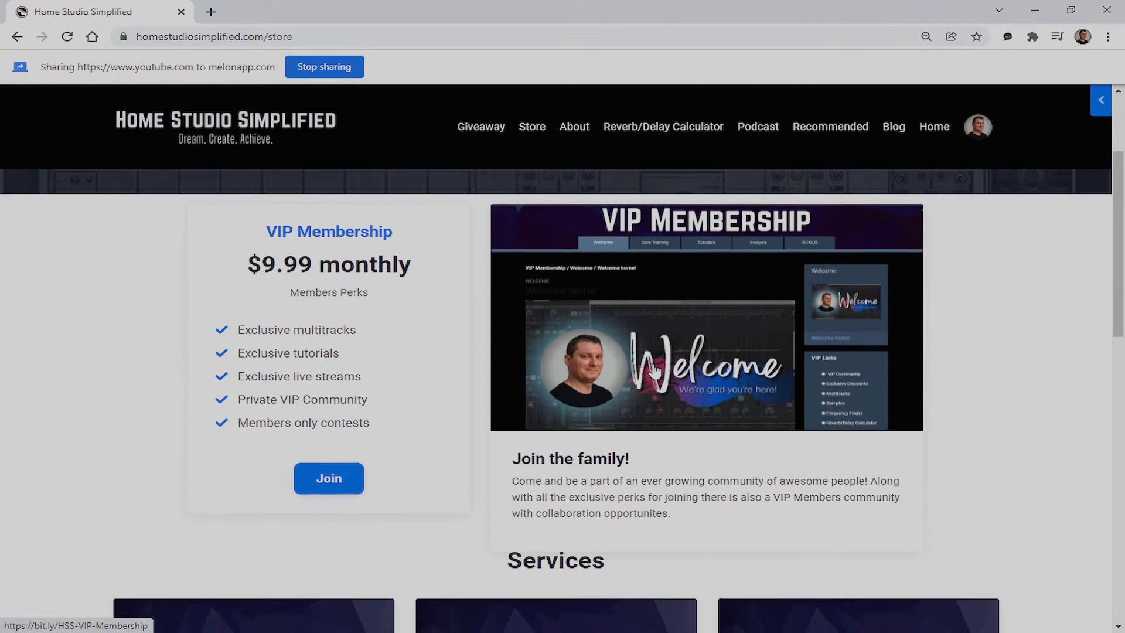
pyautogui.scroll(-1, 653, 372)
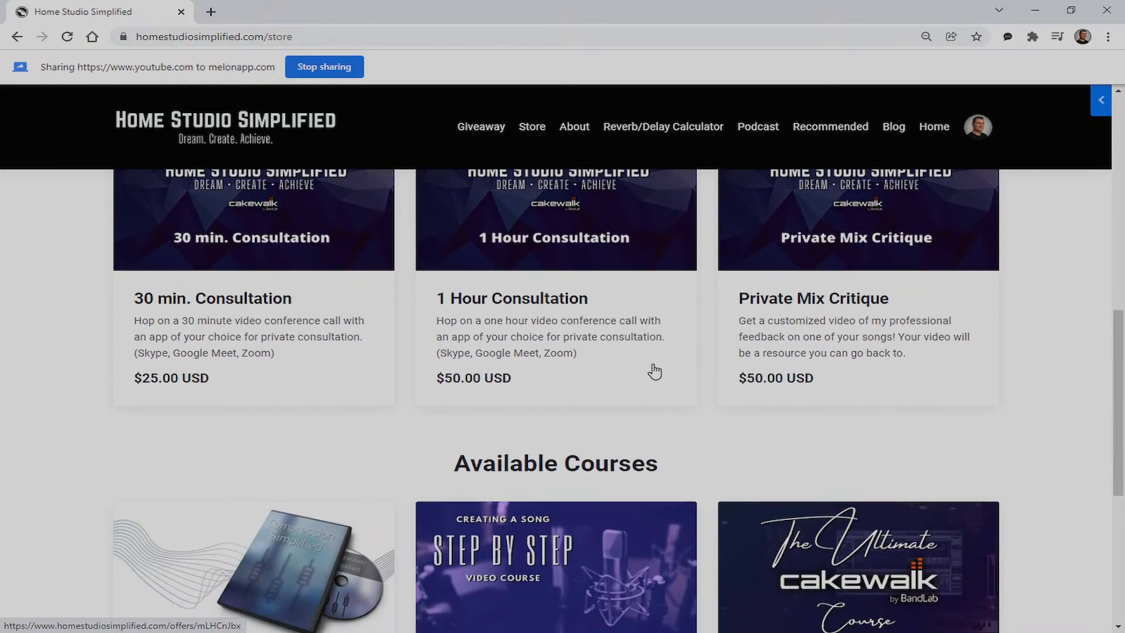
pyautogui.scroll(-4, 652, 369)
pyautogui.scroll(13, 651, 368)
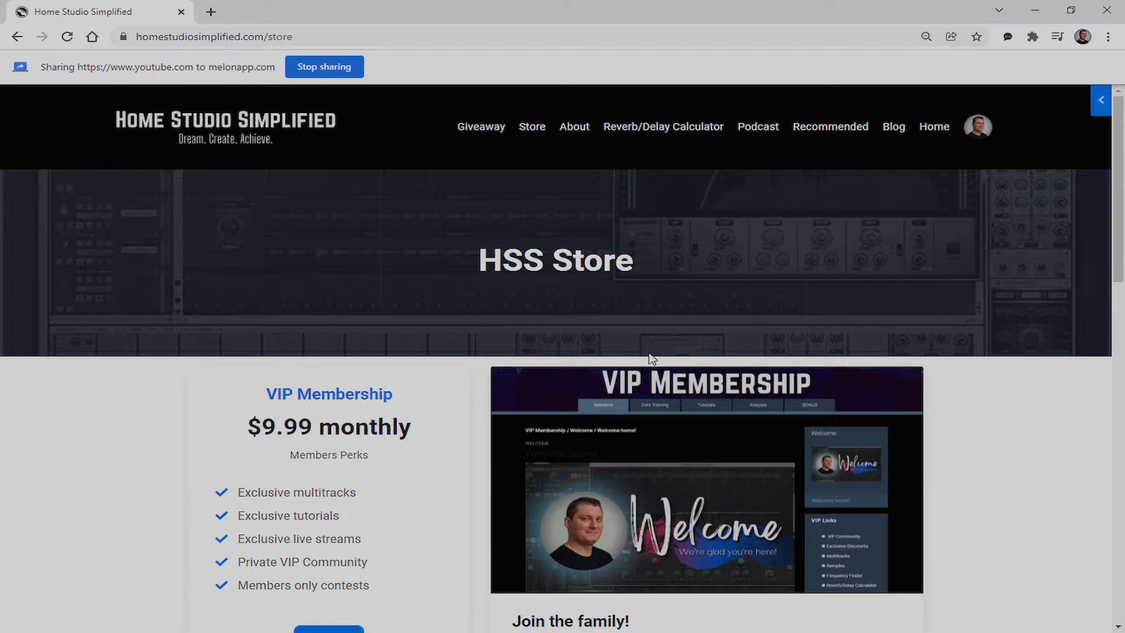
pyautogui.scroll(-1, 653, 356)
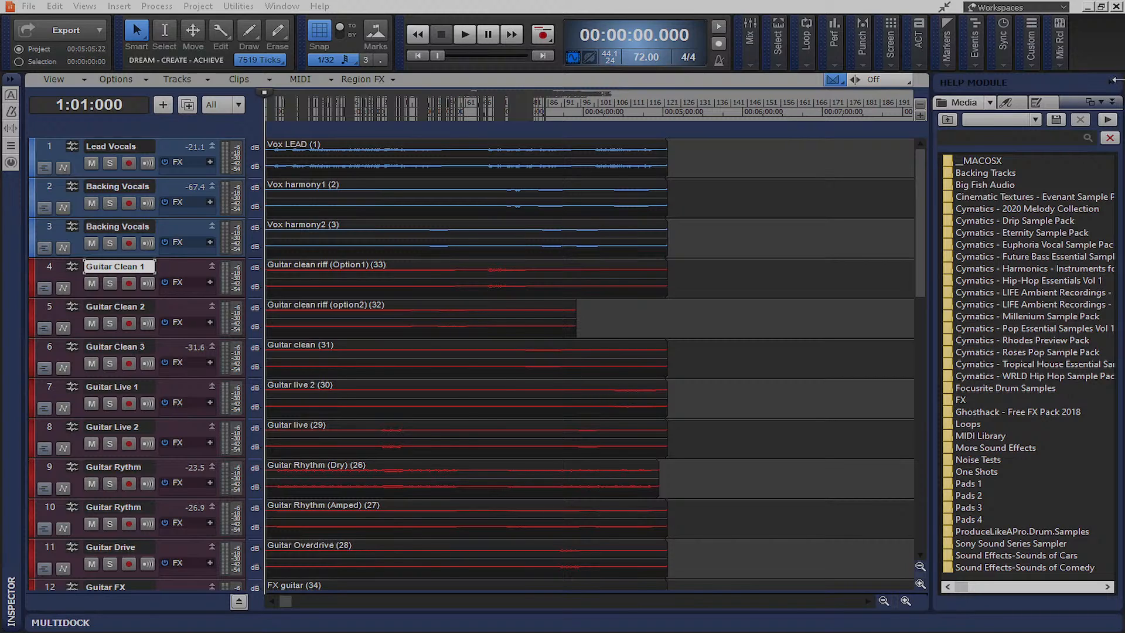
# Collapse the Browser/Help Module panel so the Lead Vocals, Backing Vocals and Guitar Clean tracks span the window
pyautogui.click(1111, 82)
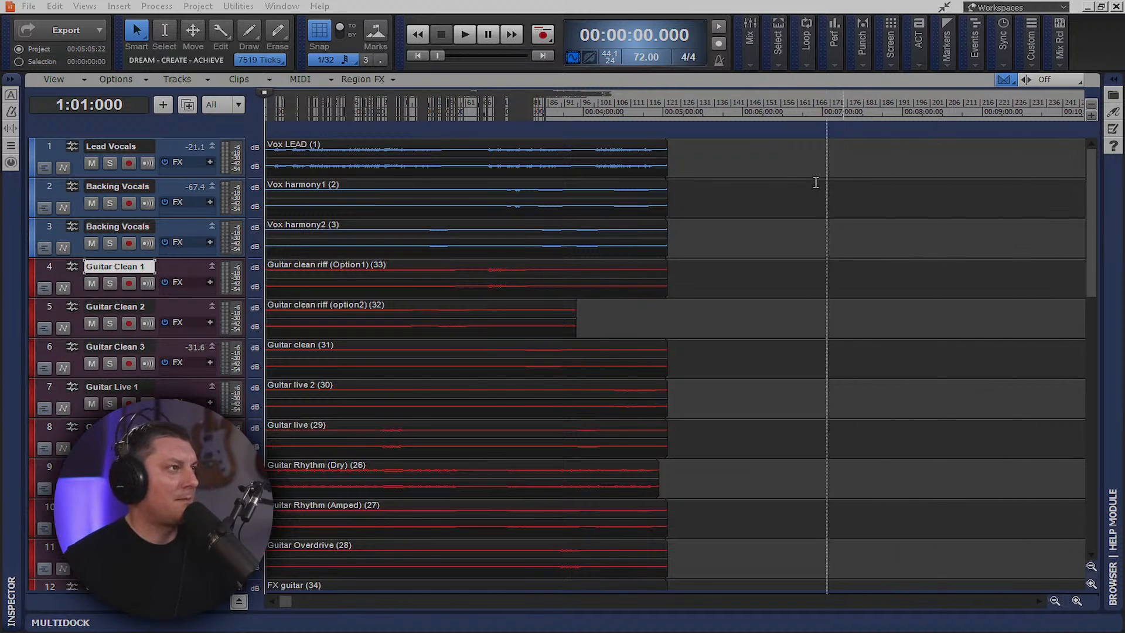
# Shrink all tracks to minimum height so 26 fit, and zoom the whole song to fit the timeline
pyautogui.click(758, 173)
pyautogui.press('f')
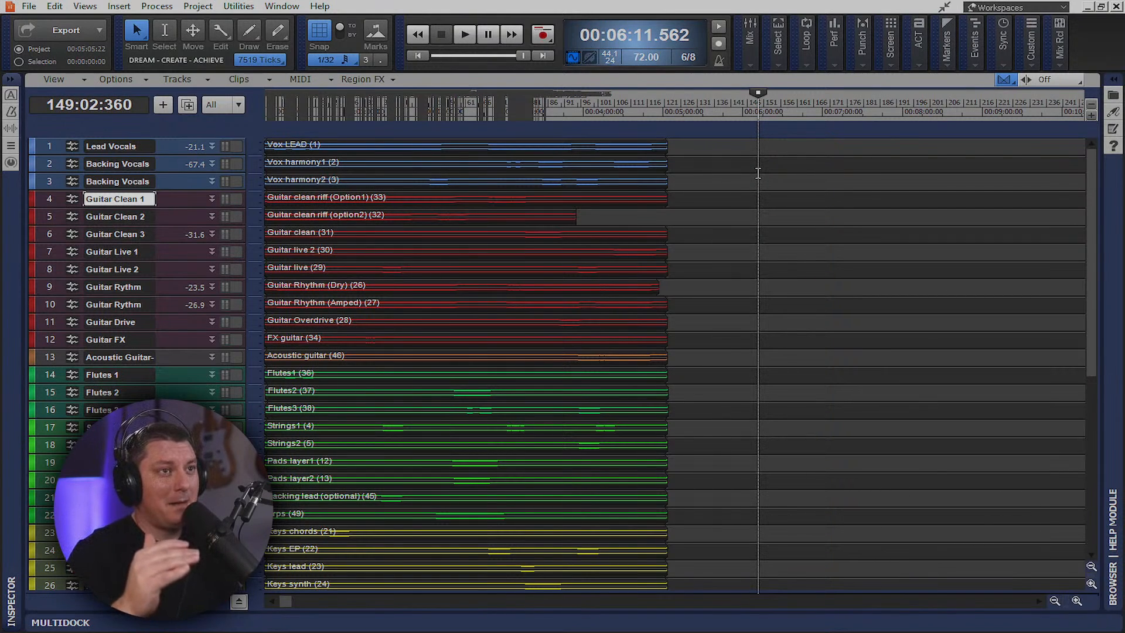
pyautogui.hotkey('shift', 'f')
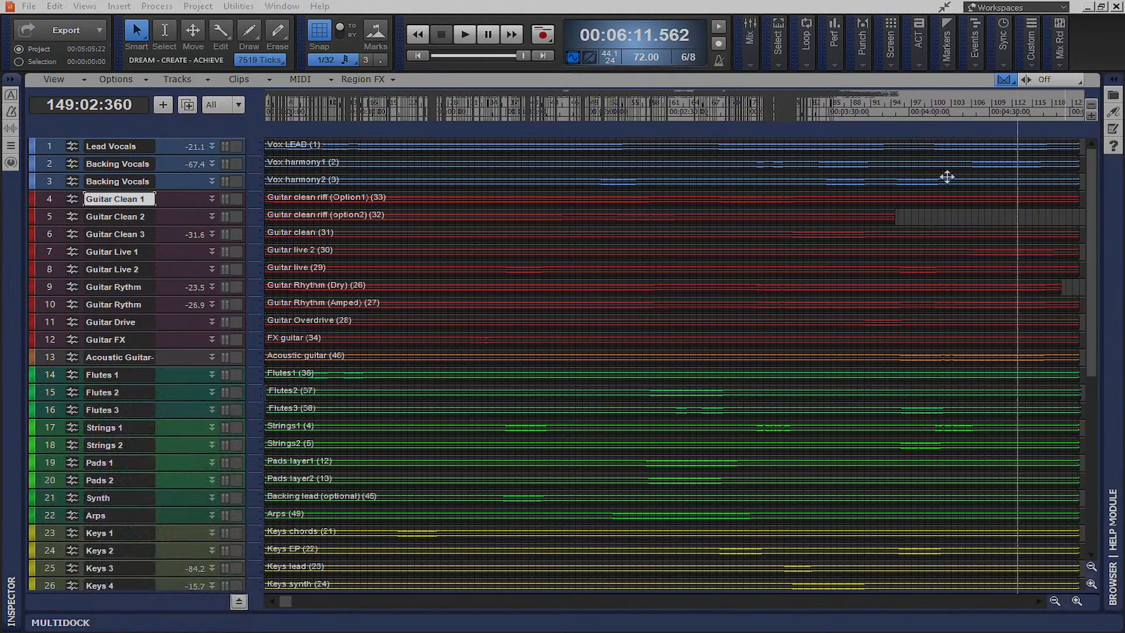
# Audition the song from the start, stop it, and briefly toggle the bus pane
pyautogui.click(427, 53)
pyautogui.click(466, 36)
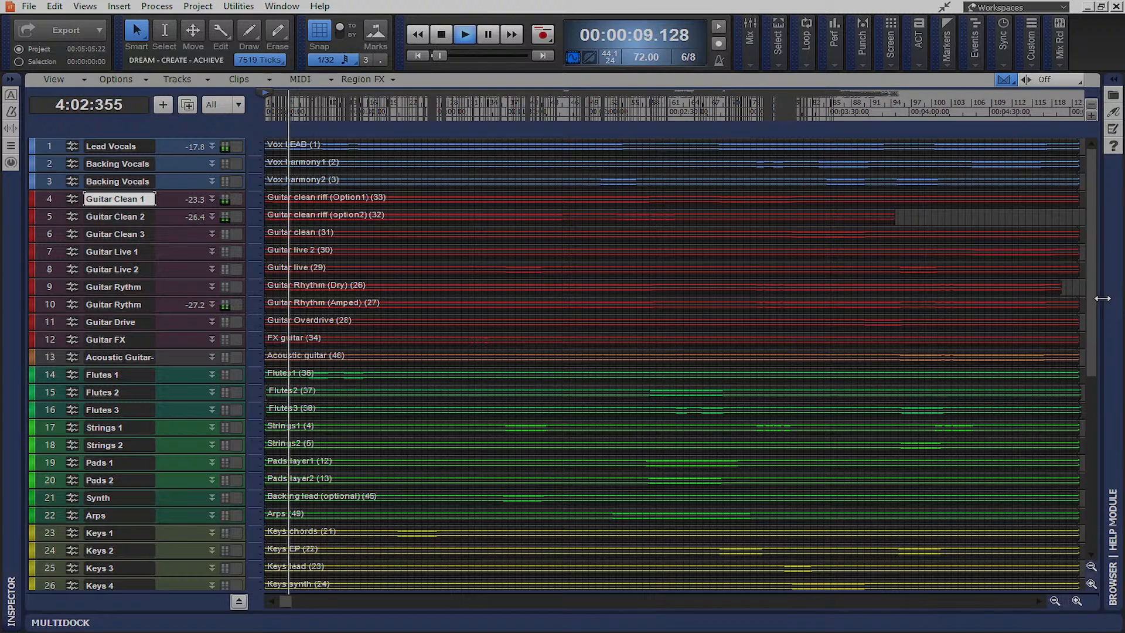
pyautogui.click(443, 35)
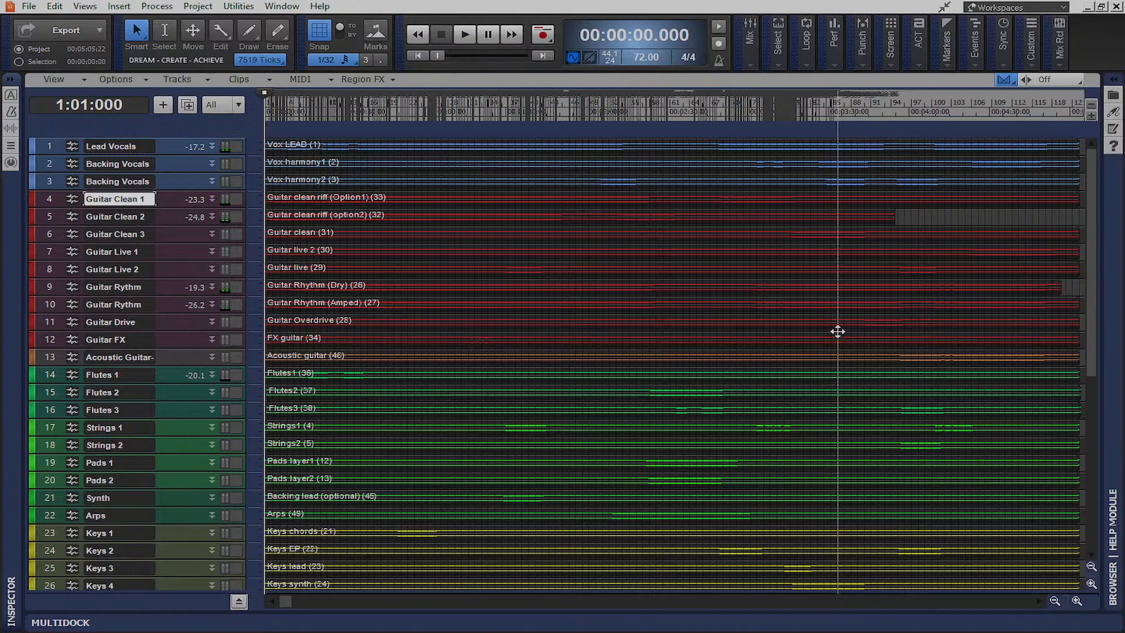
pyautogui.click(239, 602)
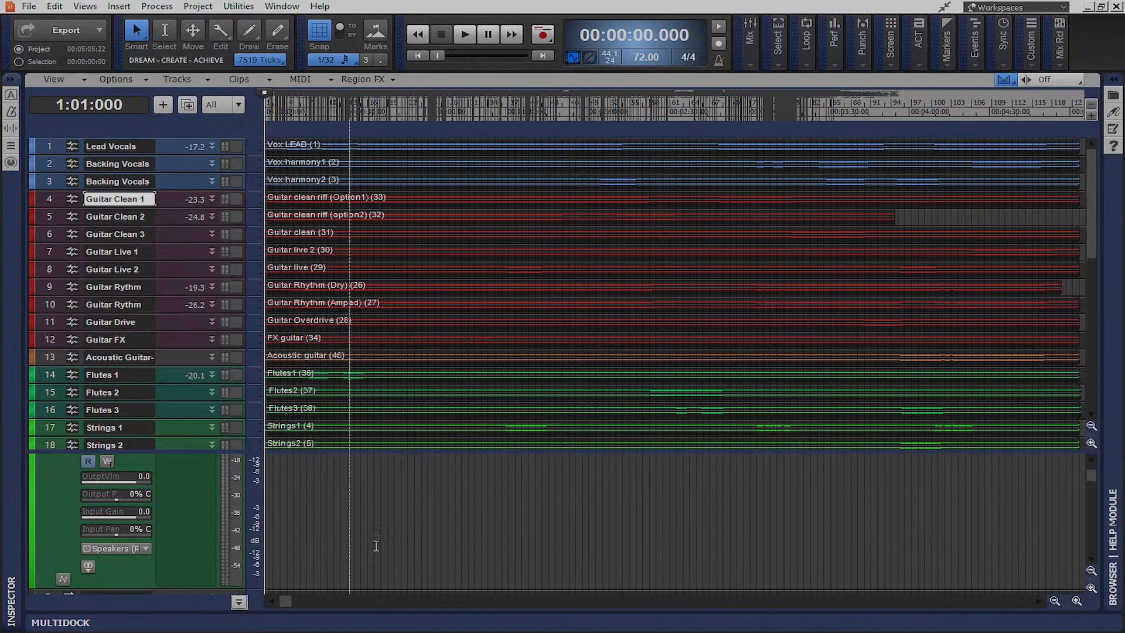
pyautogui.click(239, 602)
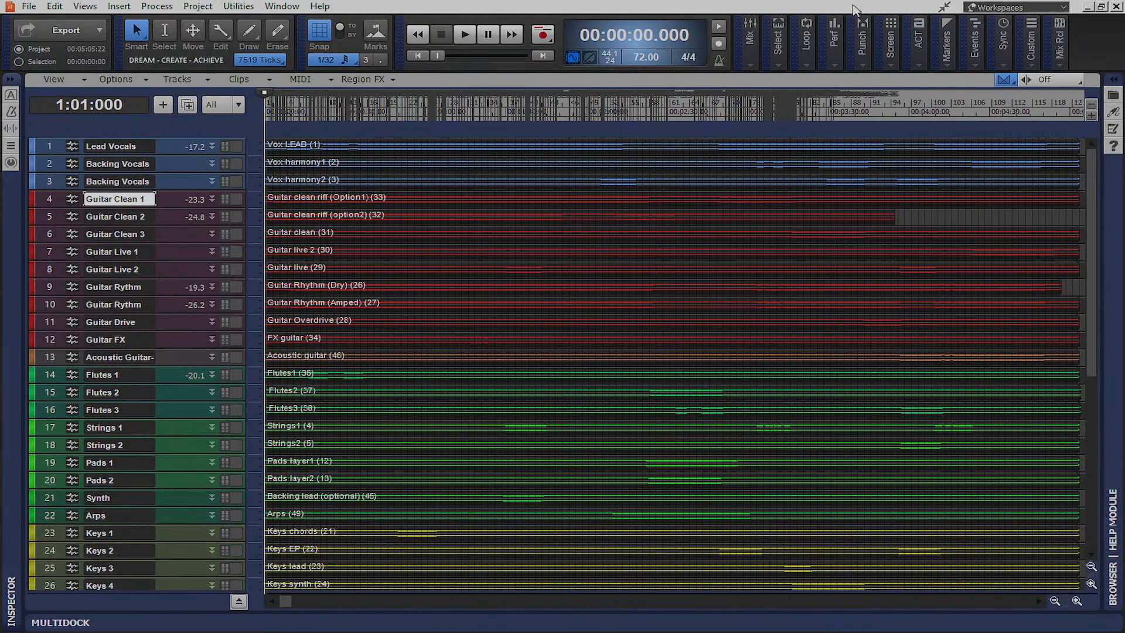
pyautogui.click(85, 6)
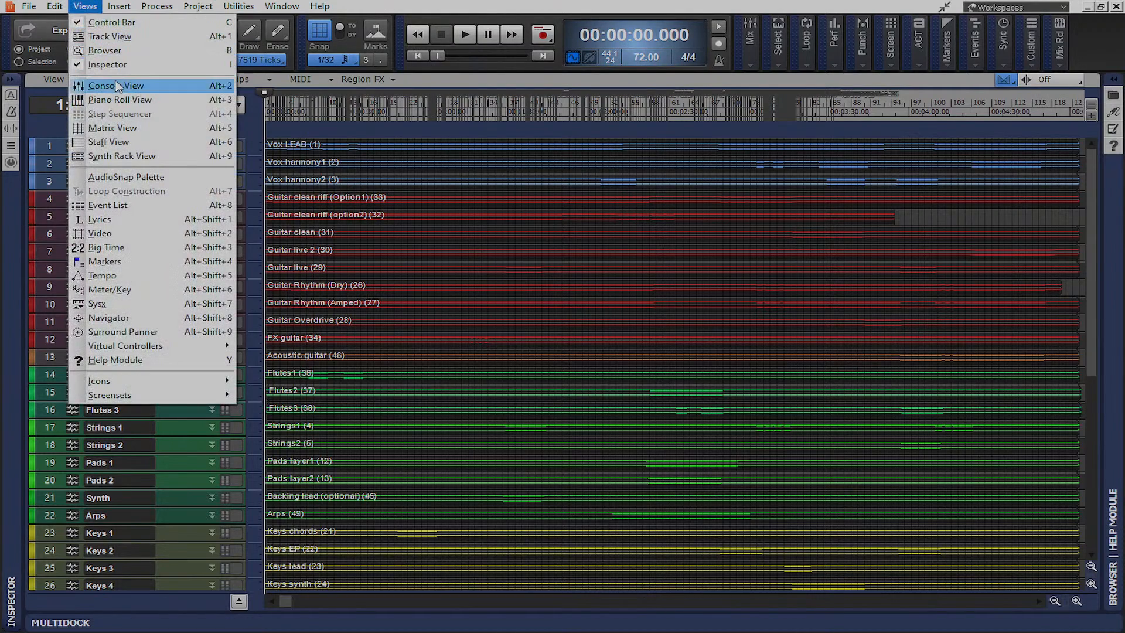
# Open the Console full screen and pull every track's fader down to -INF
pyautogui.click(94, 83)
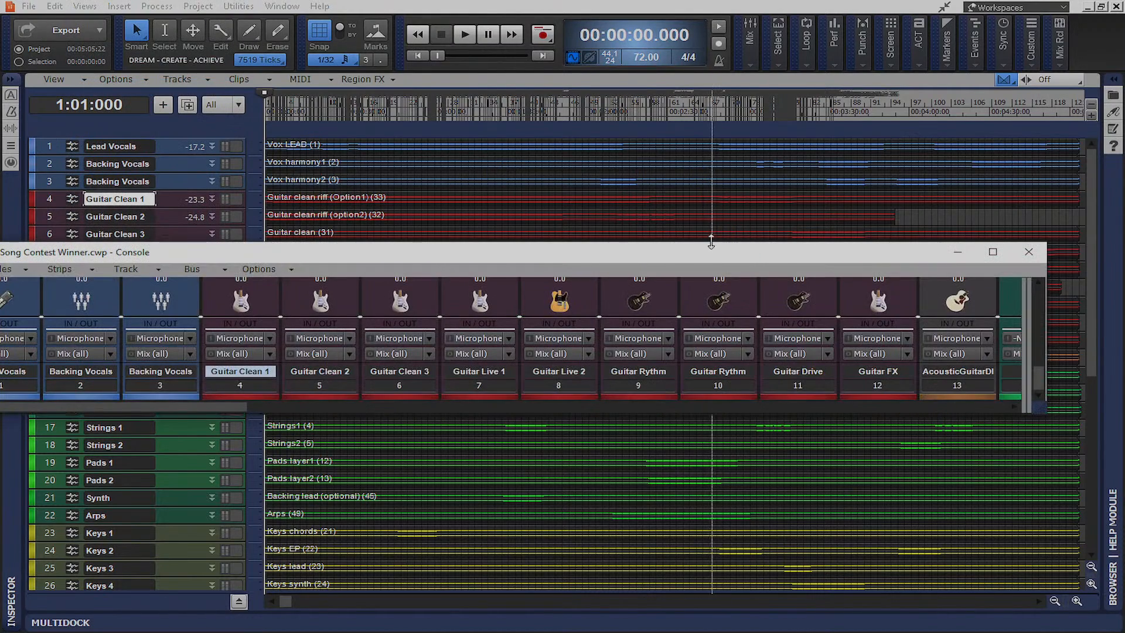
pyautogui.moveTo(716, 256); pyautogui.dragTo(767, 4)
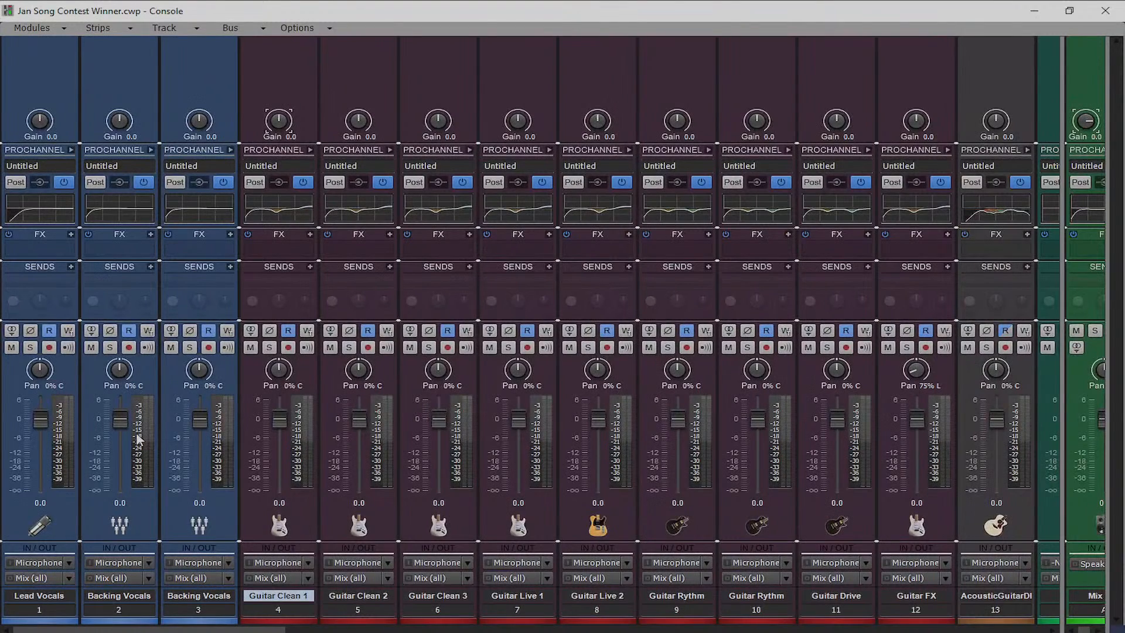
pyautogui.click(69, 518)
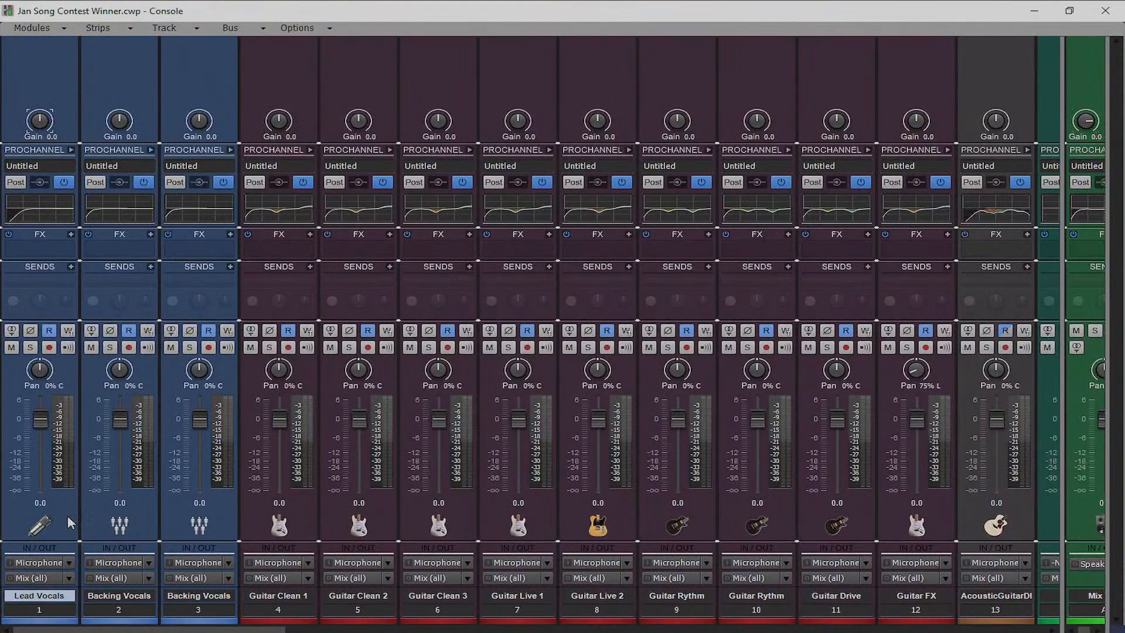
pyautogui.hotkey('ctrl', 'a')
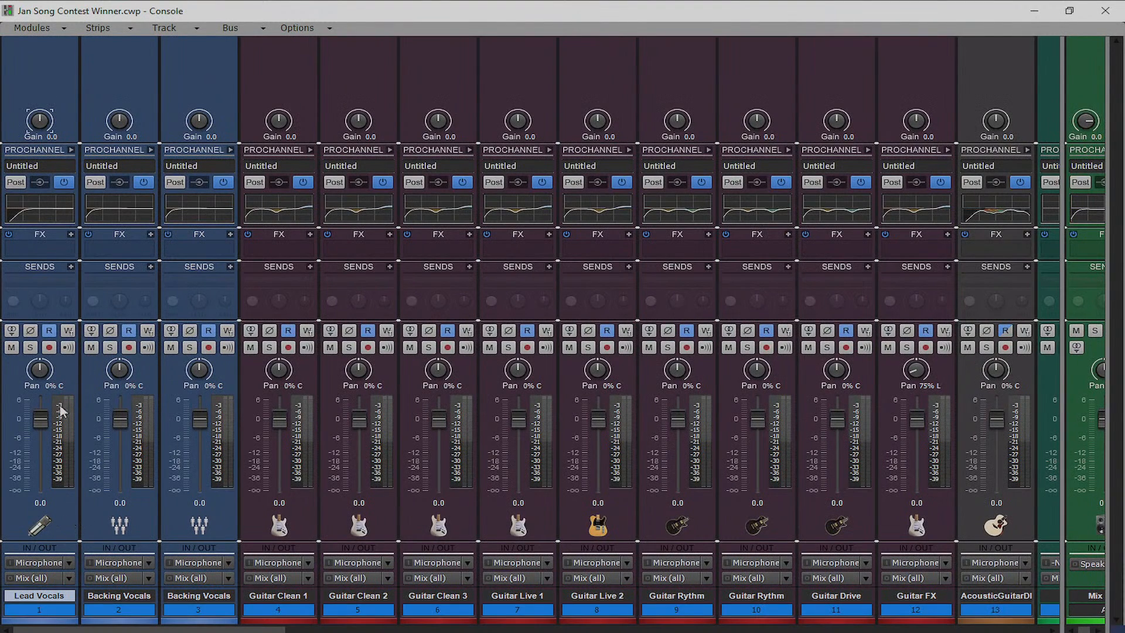
pyautogui.moveTo(44, 417); pyautogui.dragTo(43, 491)
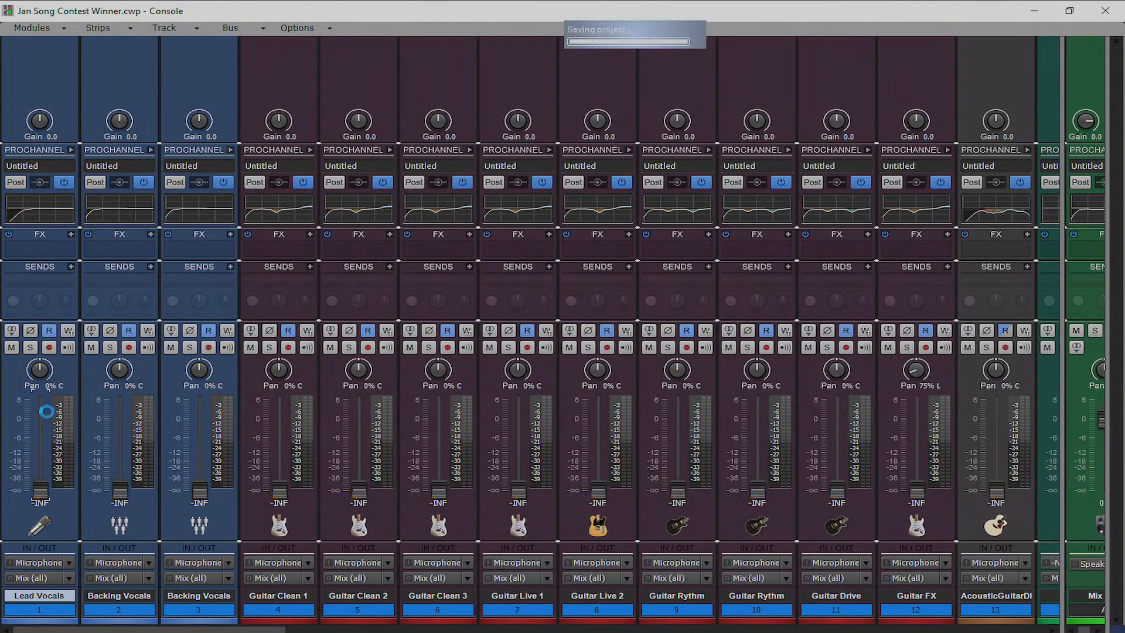
# Scroll the Console strips and widen the bus section to show buses A–H
pyautogui.moveTo(139, 630); pyautogui.dragTo(226, 626)
pyautogui.moveTo(268, 625); pyautogui.dragTo(59, 630)
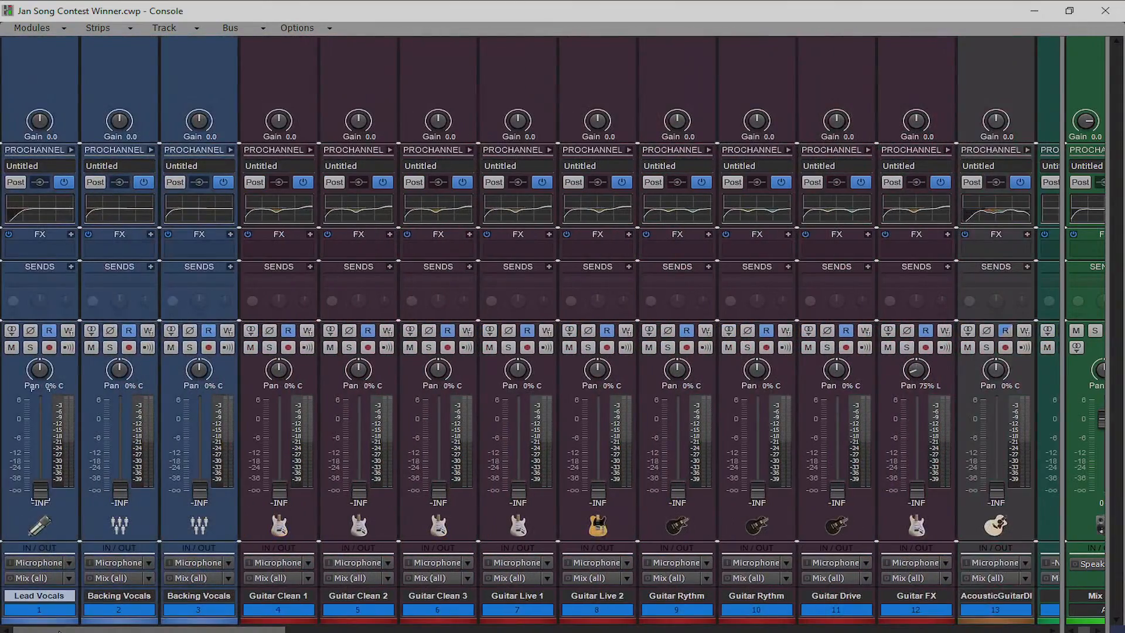
pyautogui.moveTo(1061, 277); pyautogui.dragTo(377, 276)
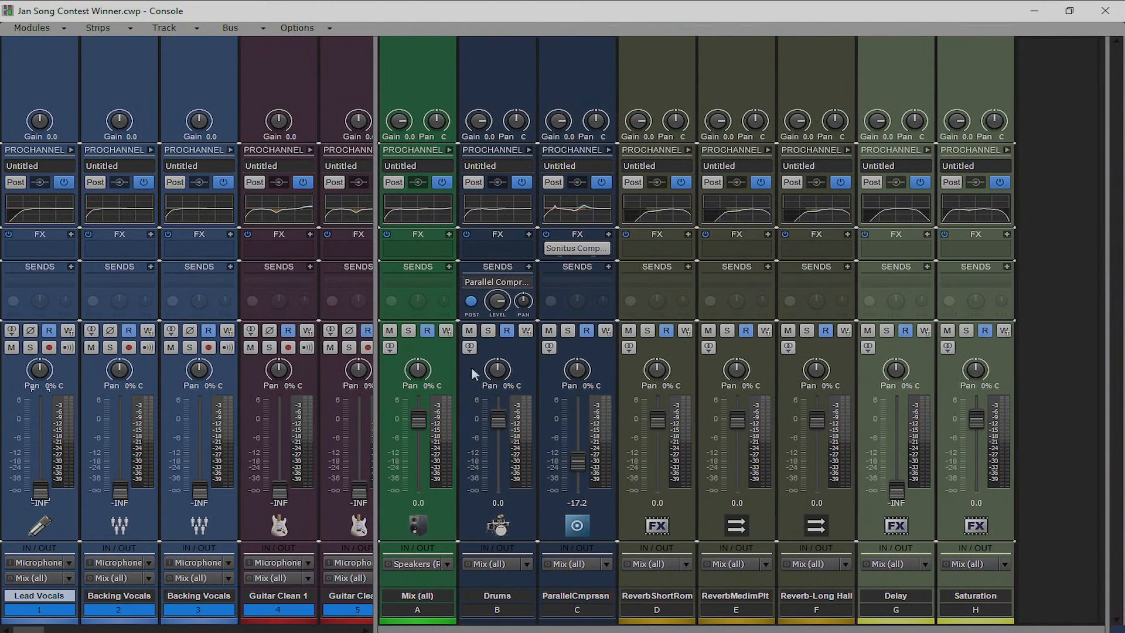
# Resize the Console's track and bus sections to browse tracks 1–14, the buses and the last drum tracks
pyautogui.moveTo(377, 298); pyautogui.dragTo(1103, 298)
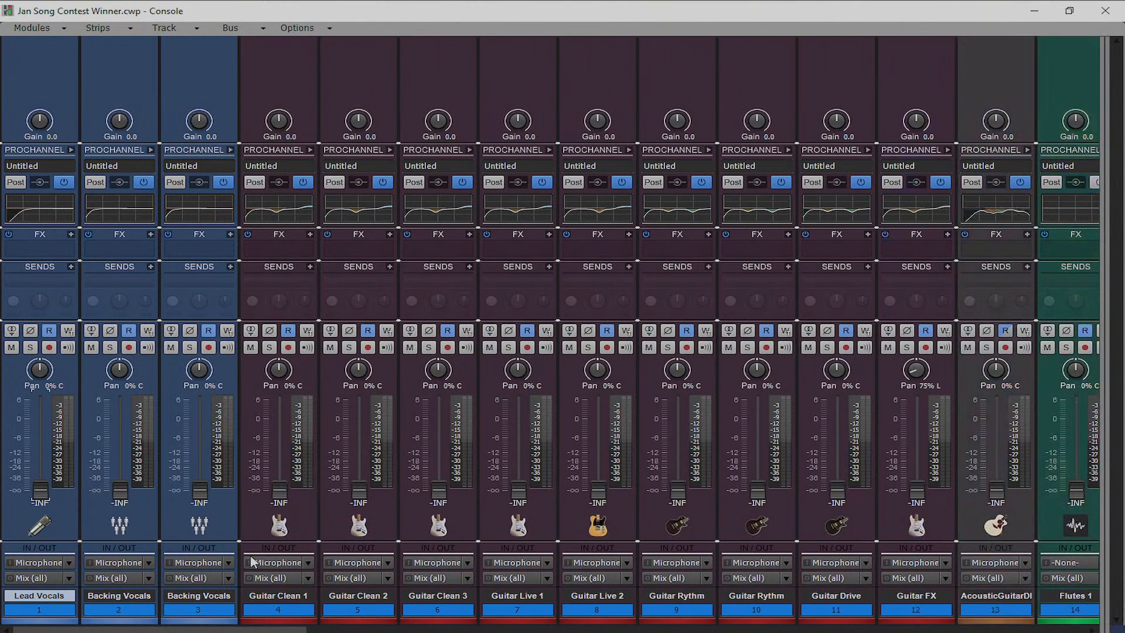
pyautogui.moveTo(194, 629); pyautogui.dragTo(1116, 566)
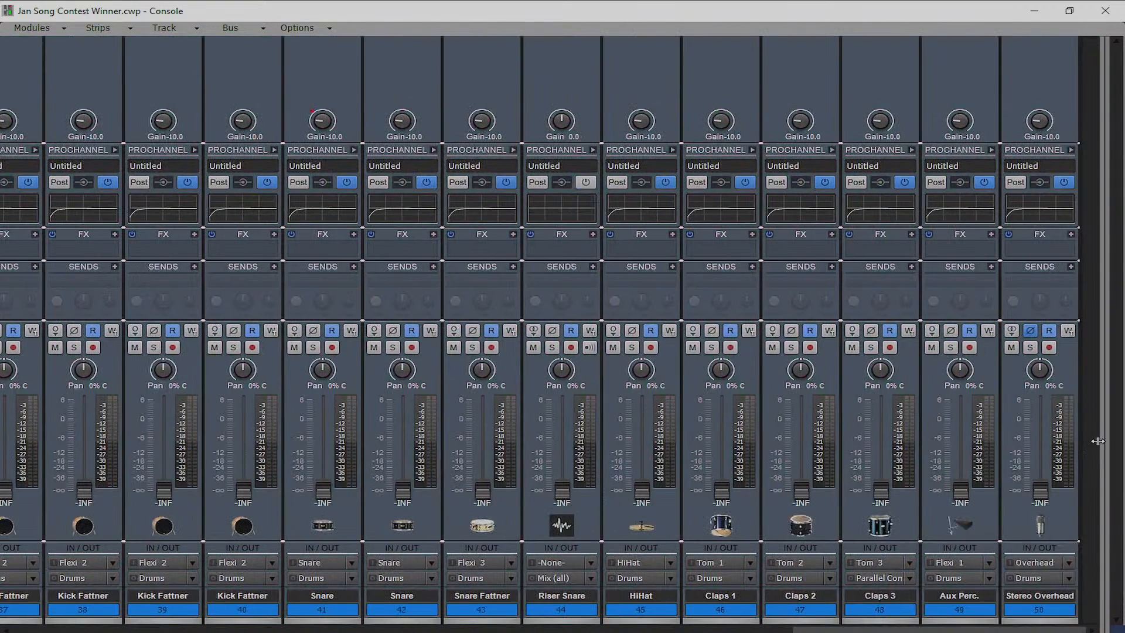
pyautogui.moveTo(1088, 439); pyautogui.dragTo(797, 439)
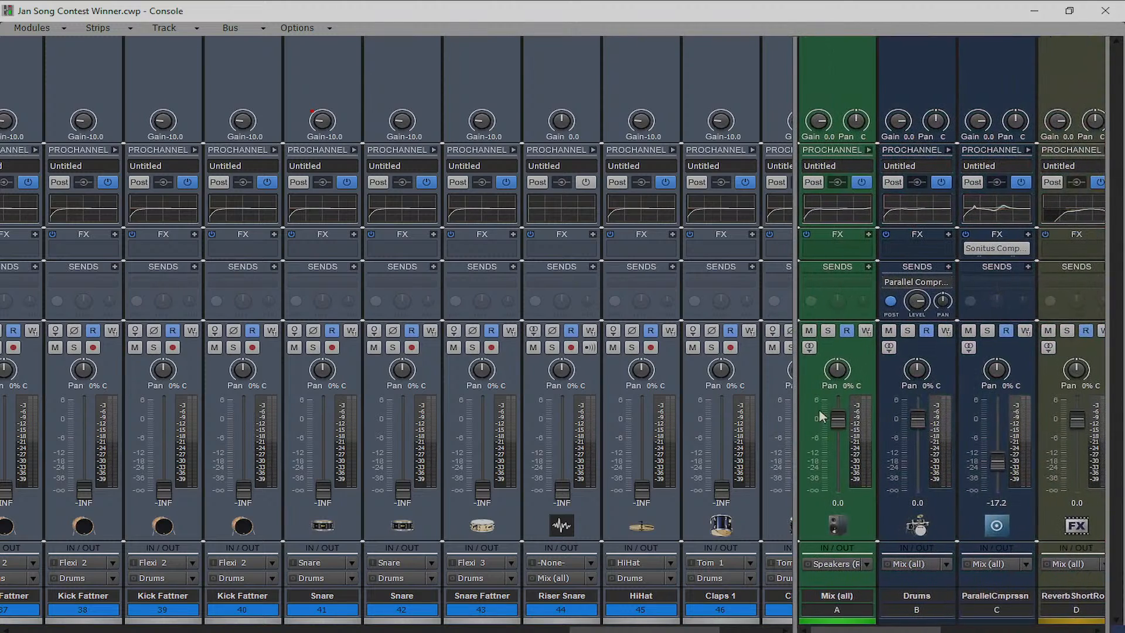
pyautogui.click(809, 348)
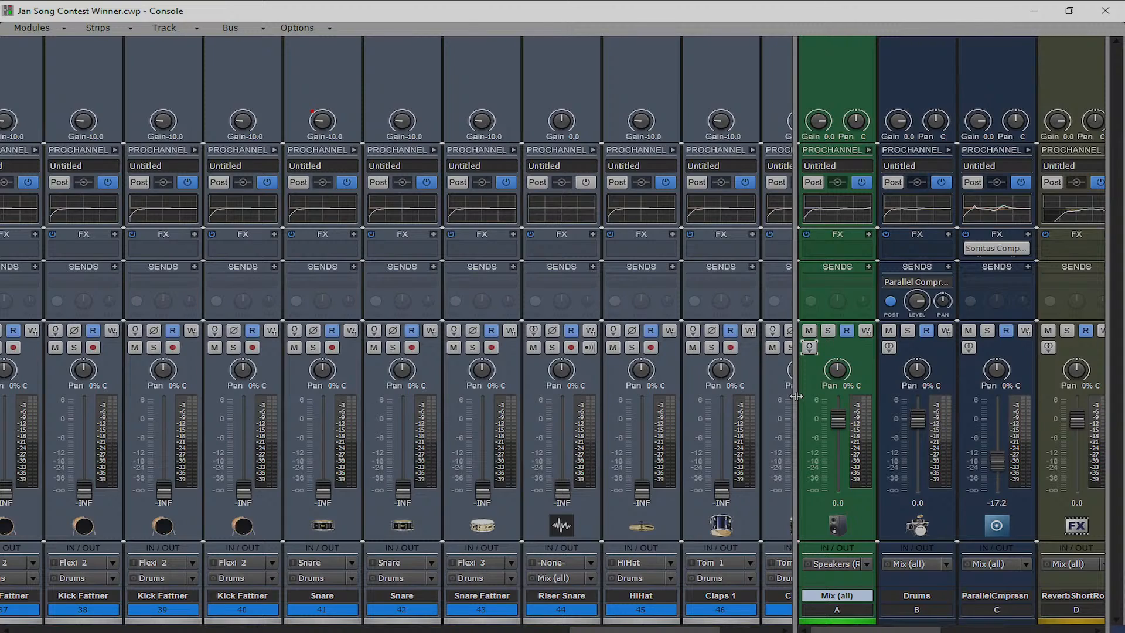
pyautogui.moveTo(797, 396); pyautogui.dragTo(1082, 396)
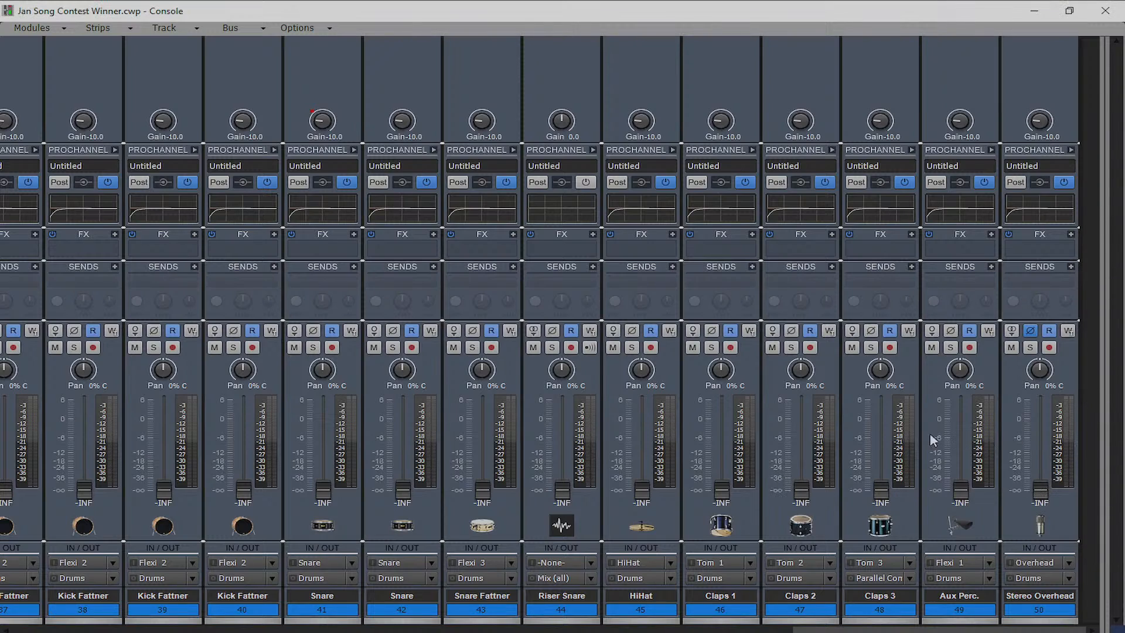
# Raise the Stereo Overhead fader to about -6 dB and return to the Track view
pyautogui.click(1036, 612)
pyautogui.click(1055, 594)
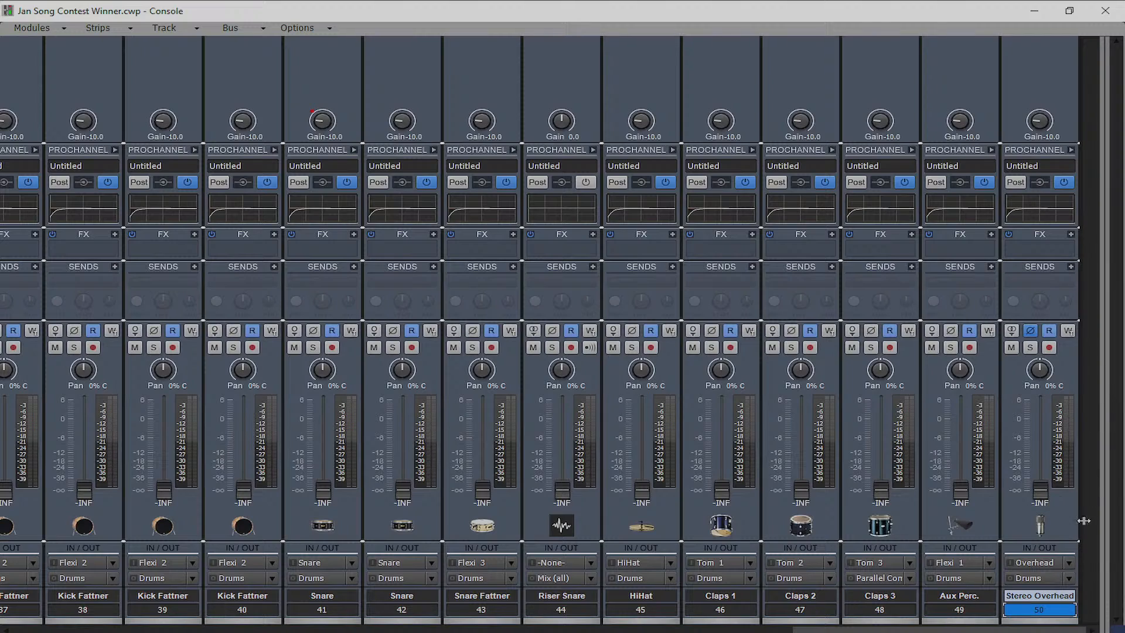
pyautogui.click(1057, 613)
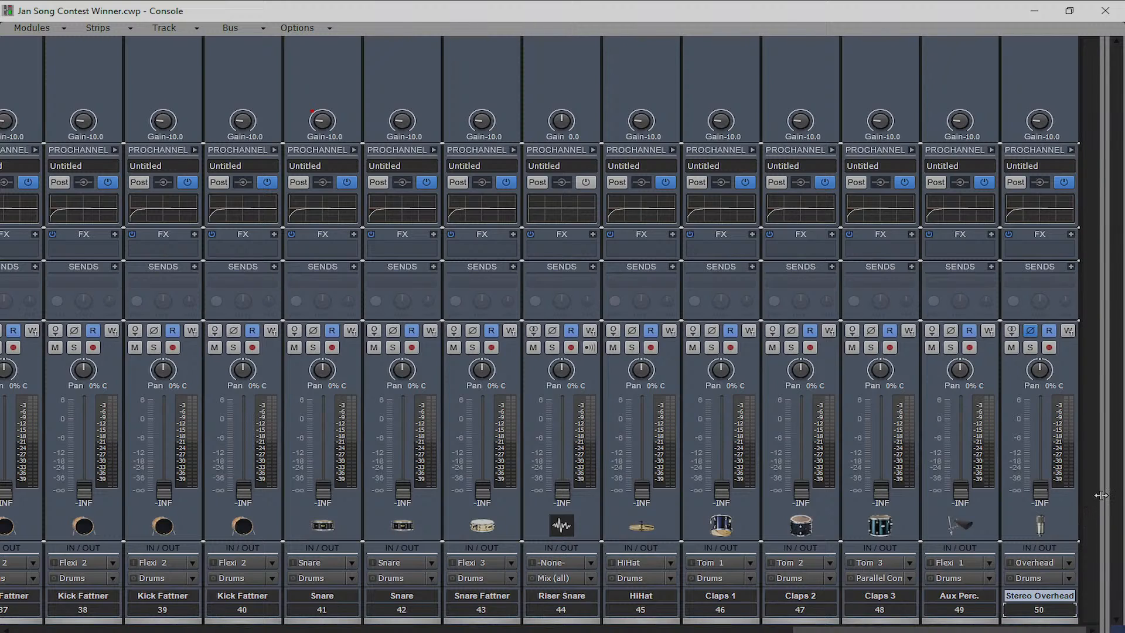
pyautogui.moveTo(1100, 495); pyautogui.dragTo(673, 498)
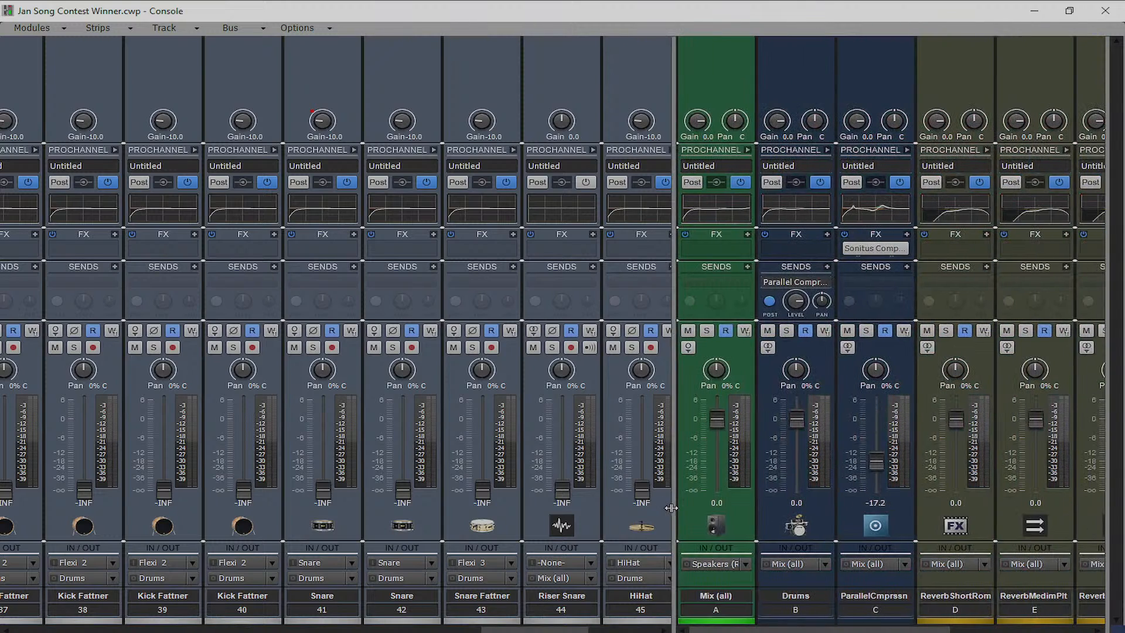
pyautogui.moveTo(671, 235); pyautogui.dragTo(1080, 235)
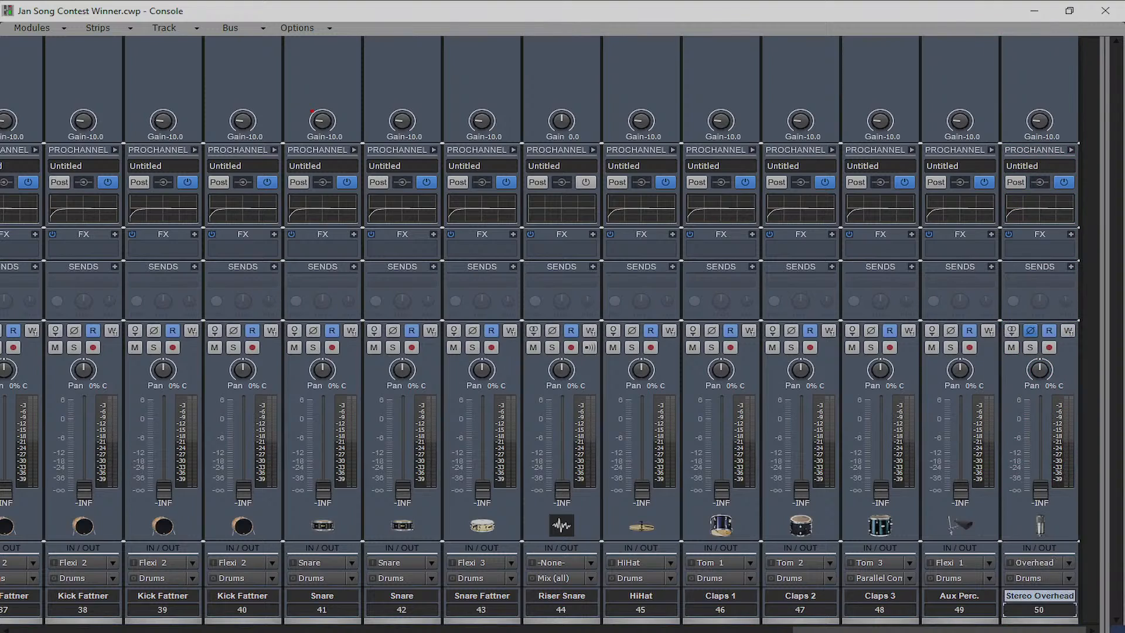
pyautogui.moveTo(1040, 485); pyautogui.dragTo(1041, 437)
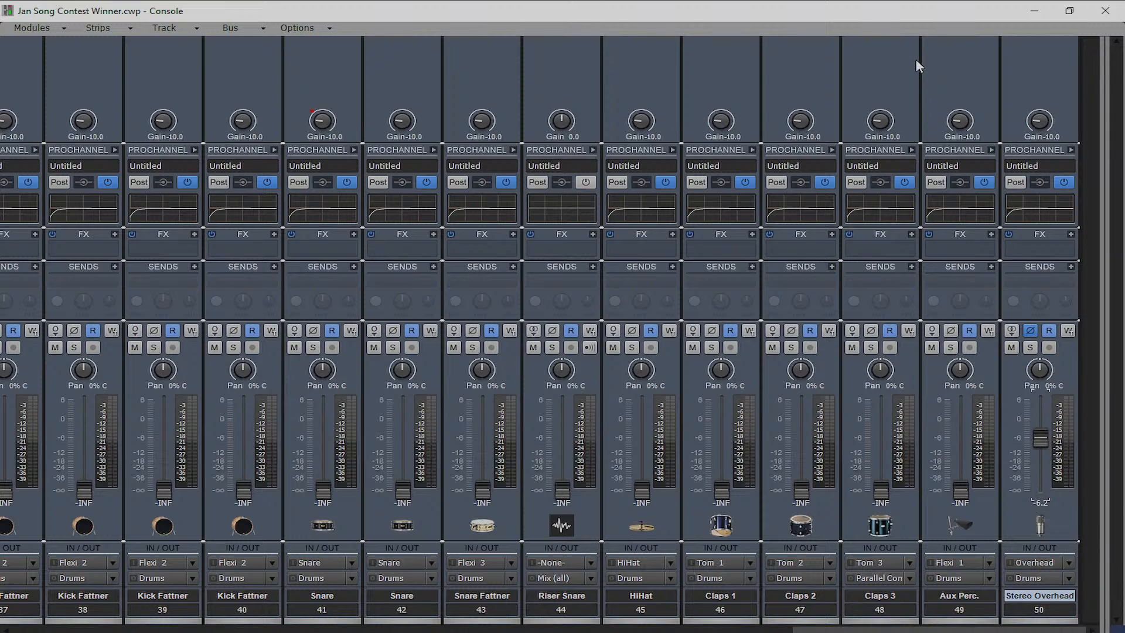
pyautogui.click(1035, 10)
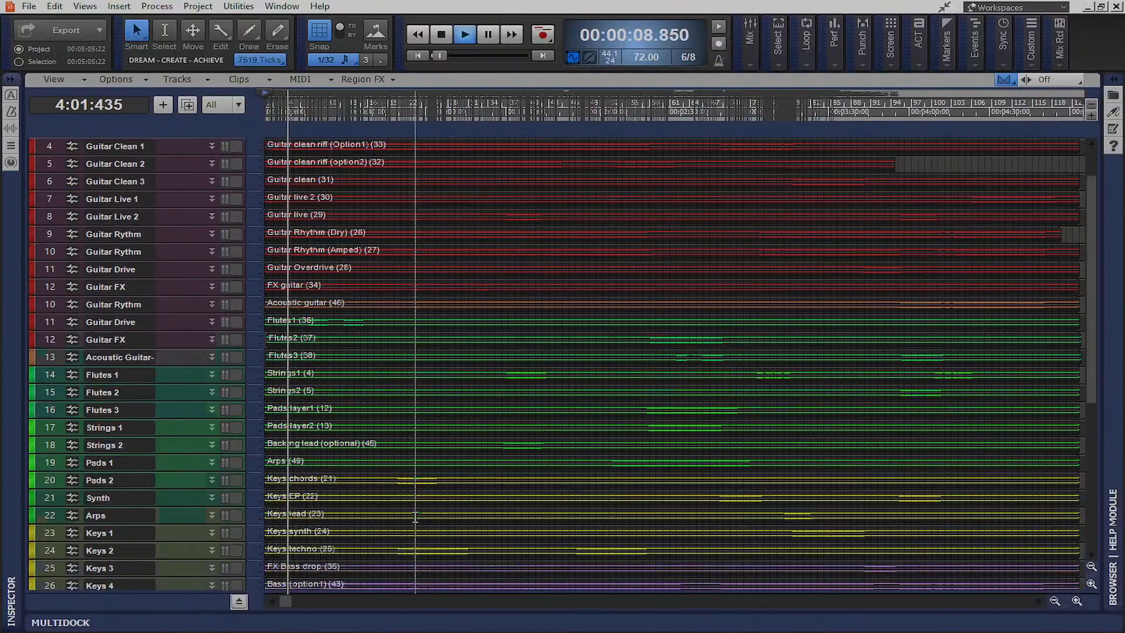
# Expand the Drums folder and move the playback position to the 50-second mark
pyautogui.scroll(-4, 415, 518)
pyautogui.click(39, 463)
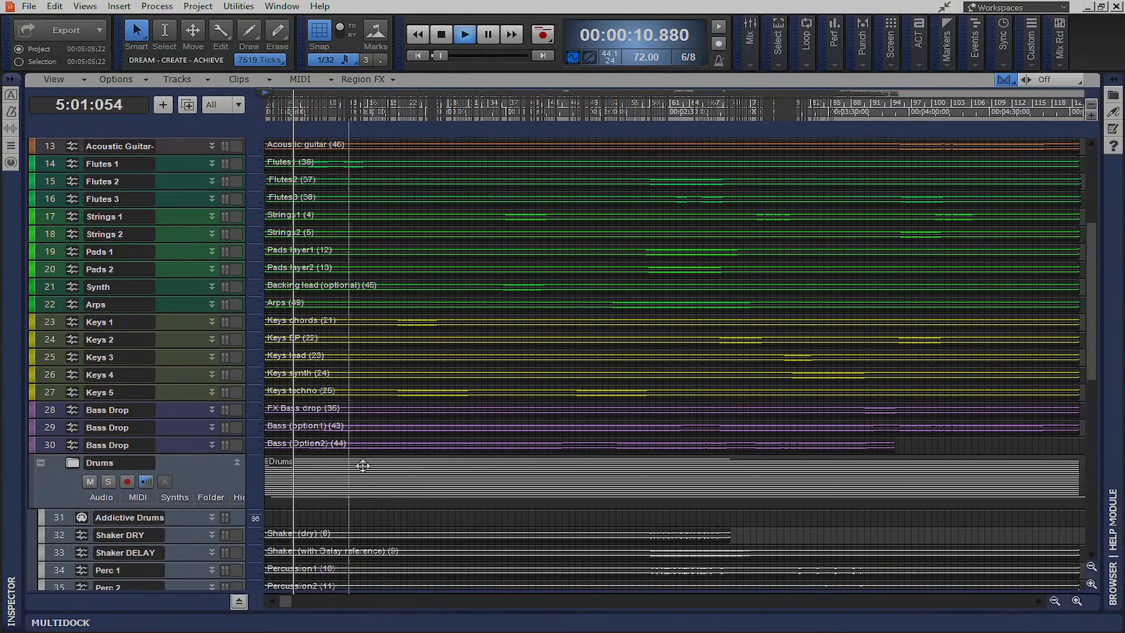
pyautogui.scroll(-6, 431, 477)
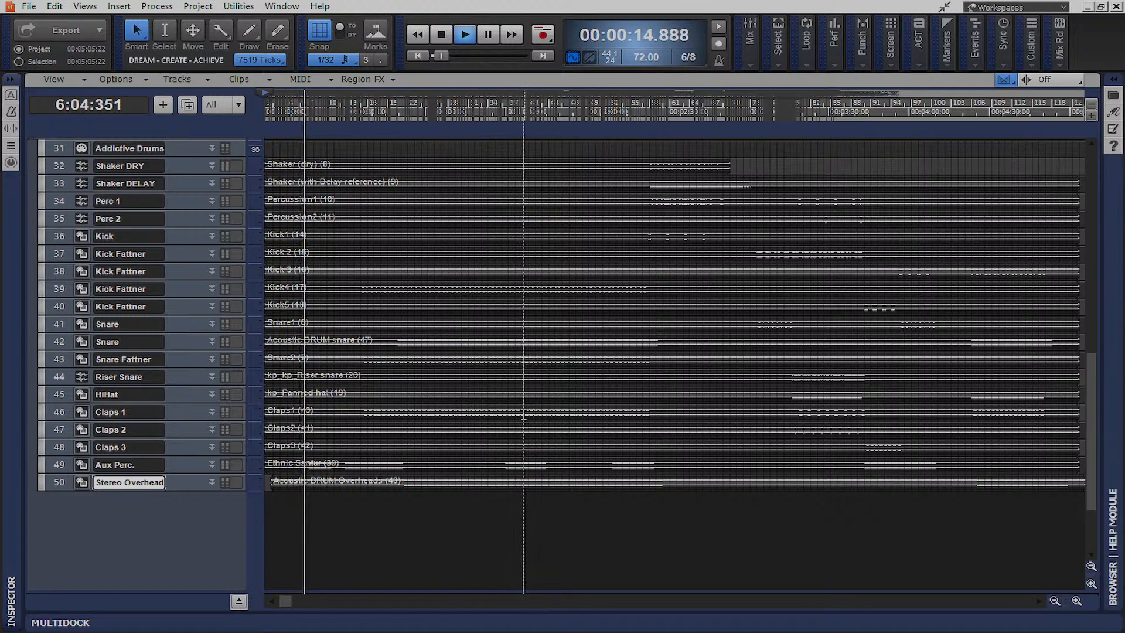
pyautogui.click(398, 110)
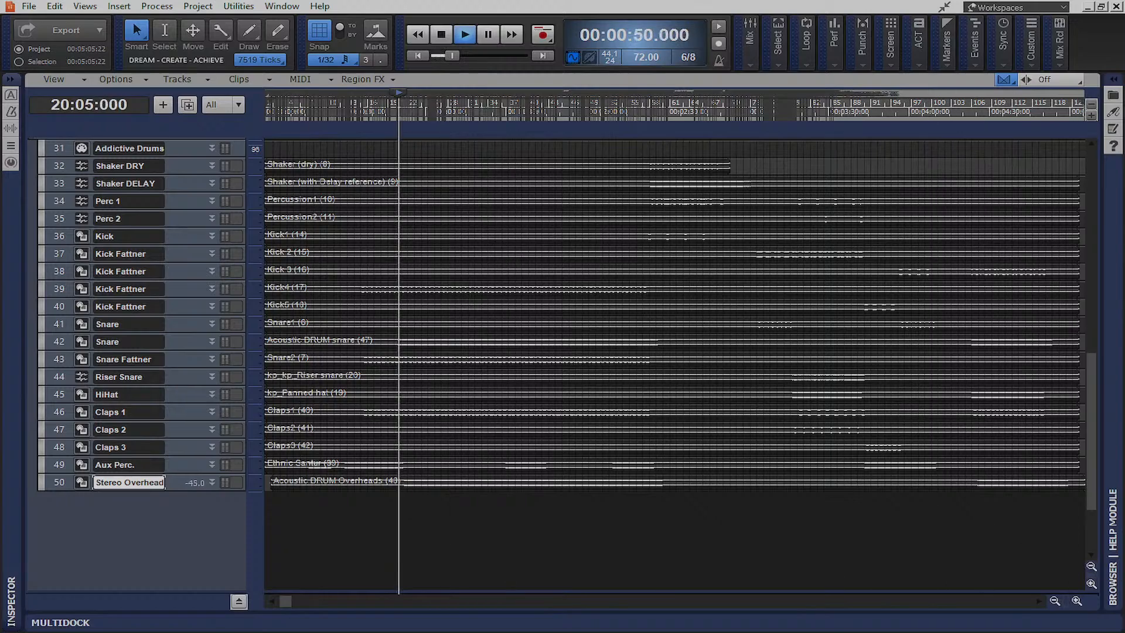
# Raise Stereo Overhead to about 0.1 dB, enlarge its track, and show the Mix, Drums and reverb buses
pyautogui.hotkey('alt', '2')
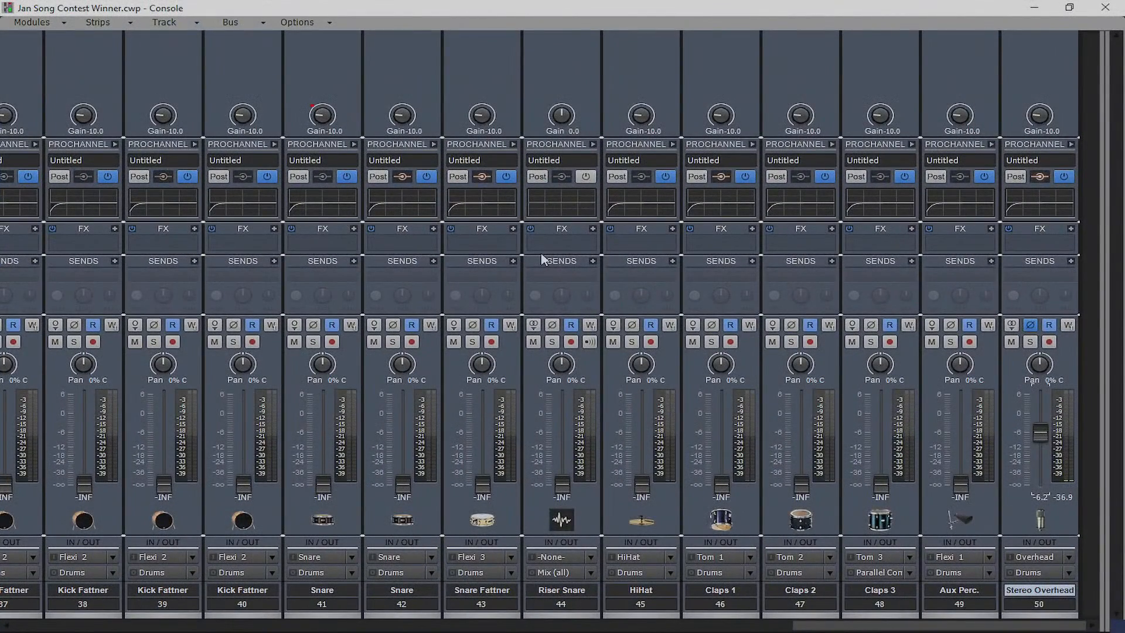
pyautogui.moveTo(1039, 434); pyautogui.dragTo(1037, 410)
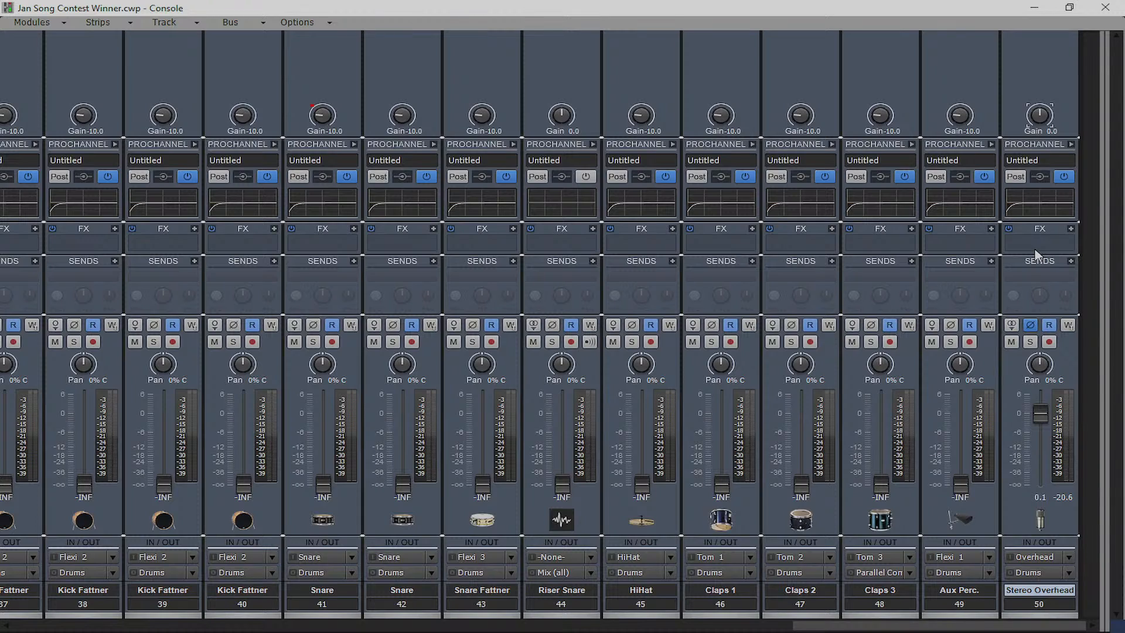
pyautogui.click(1035, 7)
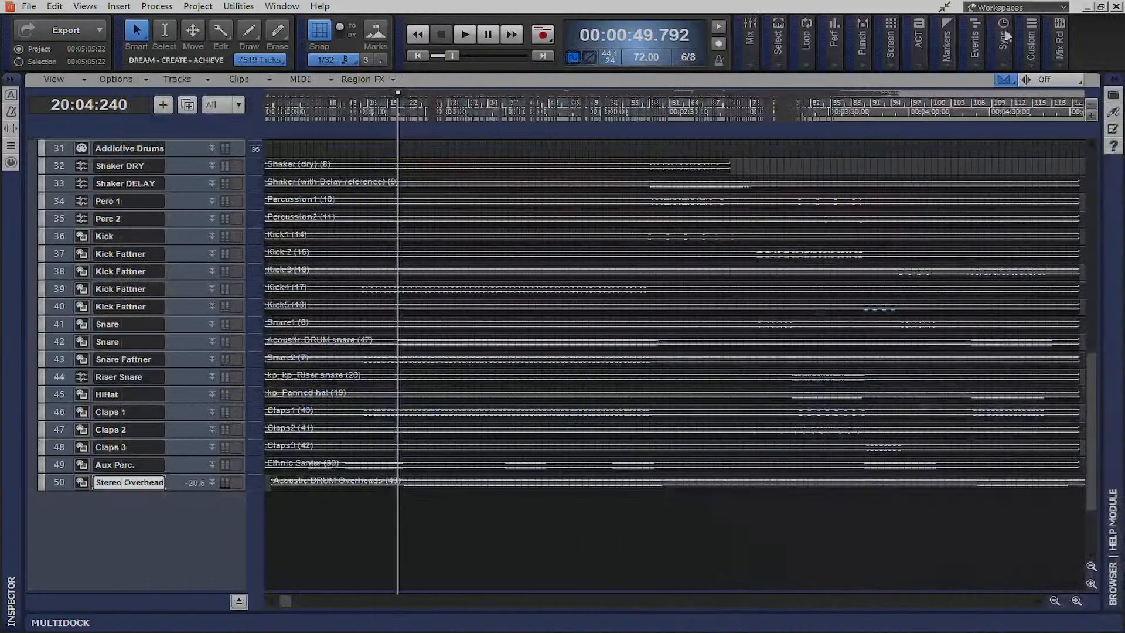
pyautogui.moveTo(177, 489)
pyautogui.mouseDown()
pyautogui.moveTo(181, 557)
pyautogui.moveTo(183, 493)
pyautogui.mouseUp()
pyautogui.hotkey('alt', 'Tab')
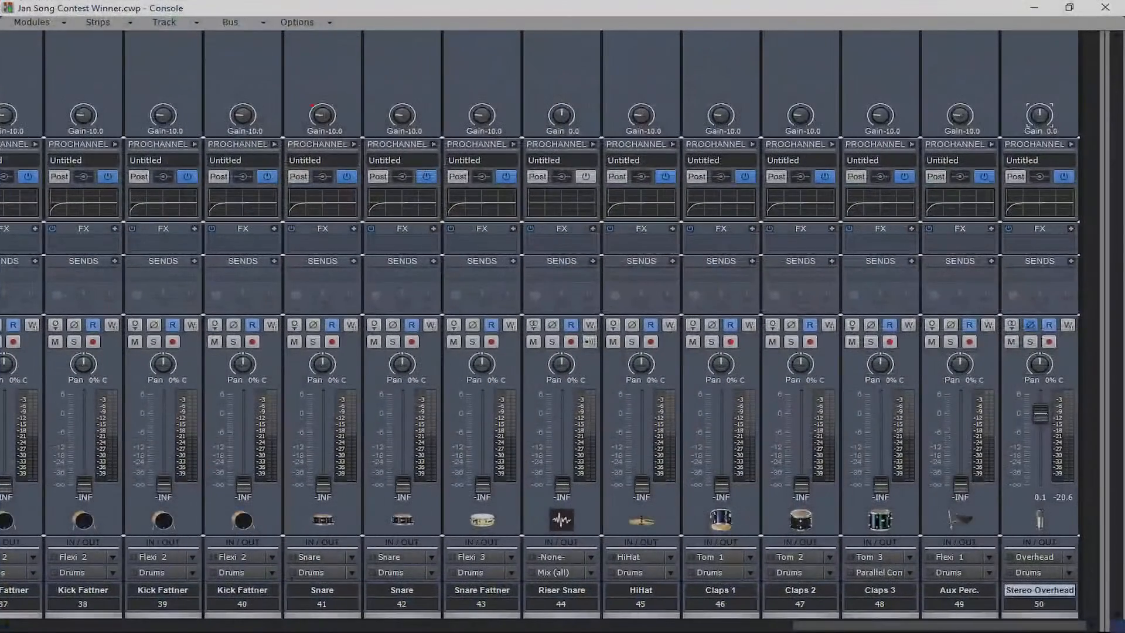
pyautogui.moveTo(1099, 278); pyautogui.dragTo(636, 278)
# Insert an Adaptive Limiter (Dynamics > Limiters) on the Mix (all) bus
pyautogui.rightClick(677, 246)
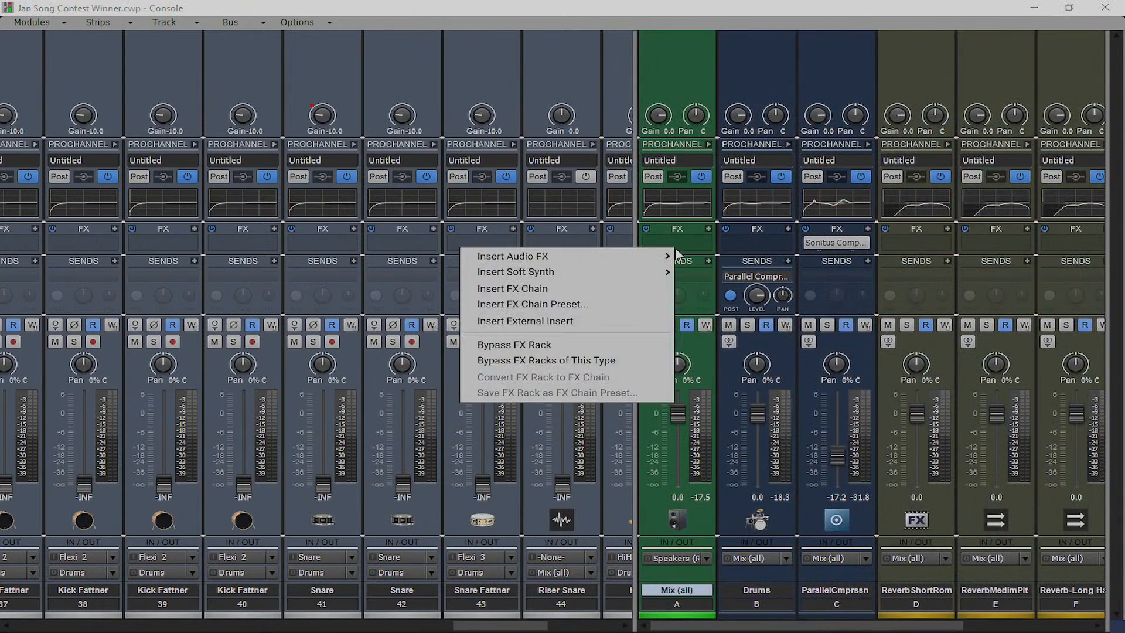
pyautogui.moveTo(656, 257)
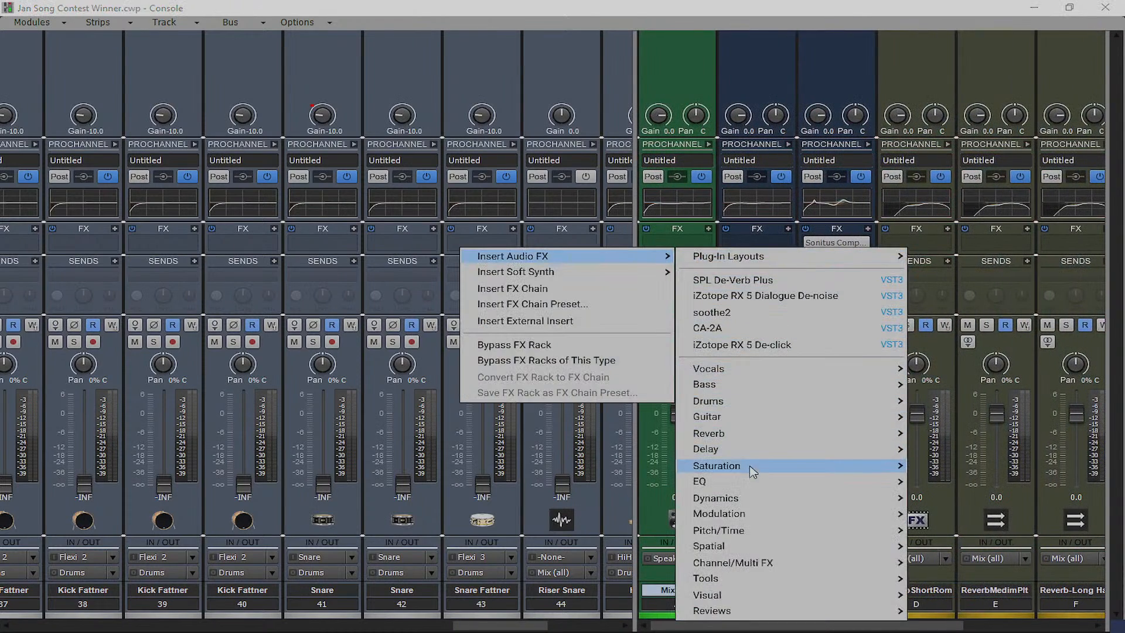
pyautogui.moveTo(766, 497)
pyautogui.moveTo(967, 498)
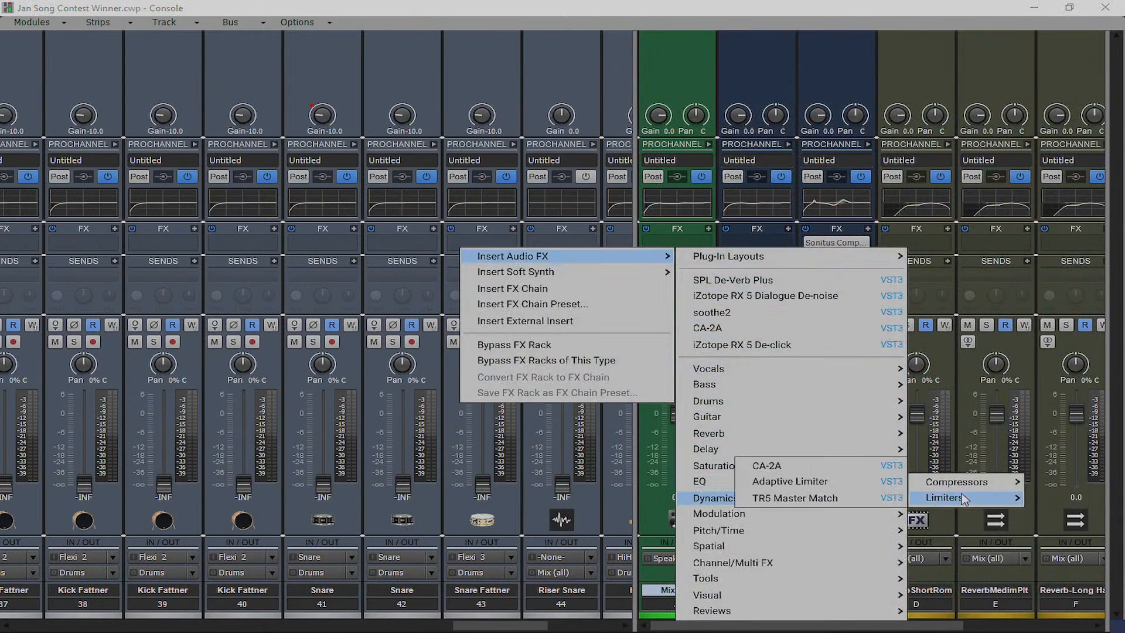
pyautogui.click(827, 481)
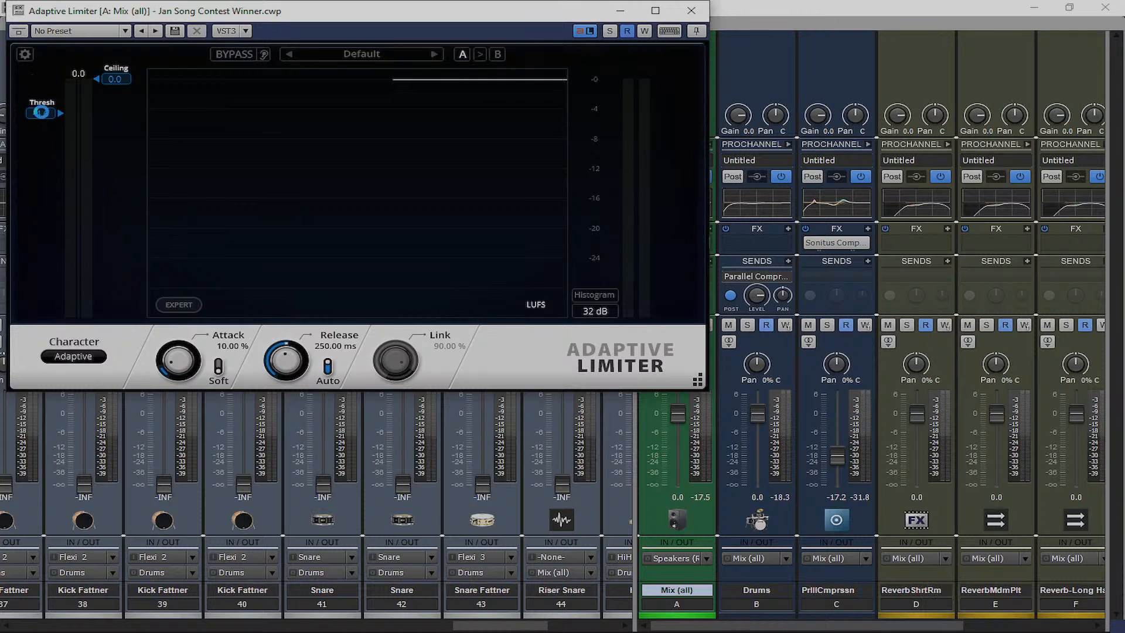
# Set the limiter threshold to -14.3 and ceiling to -0.3 during playback, then close it
pyautogui.moveTo(364, 15); pyautogui.dragTo(816, 194)
pyautogui.click(1029, 8)
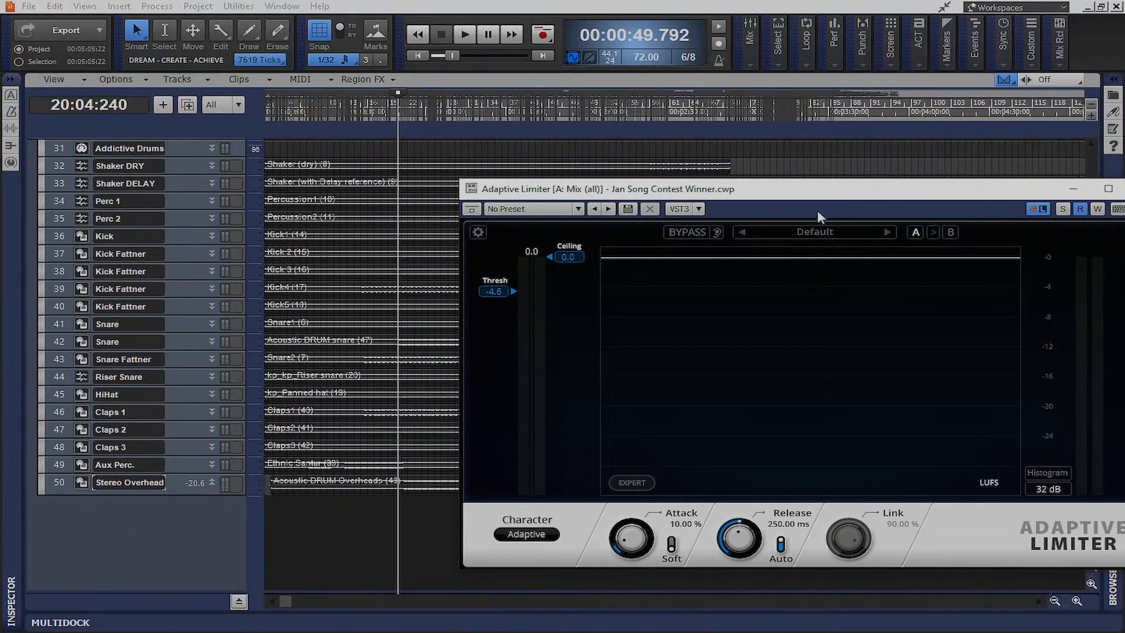
pyautogui.click(465, 34)
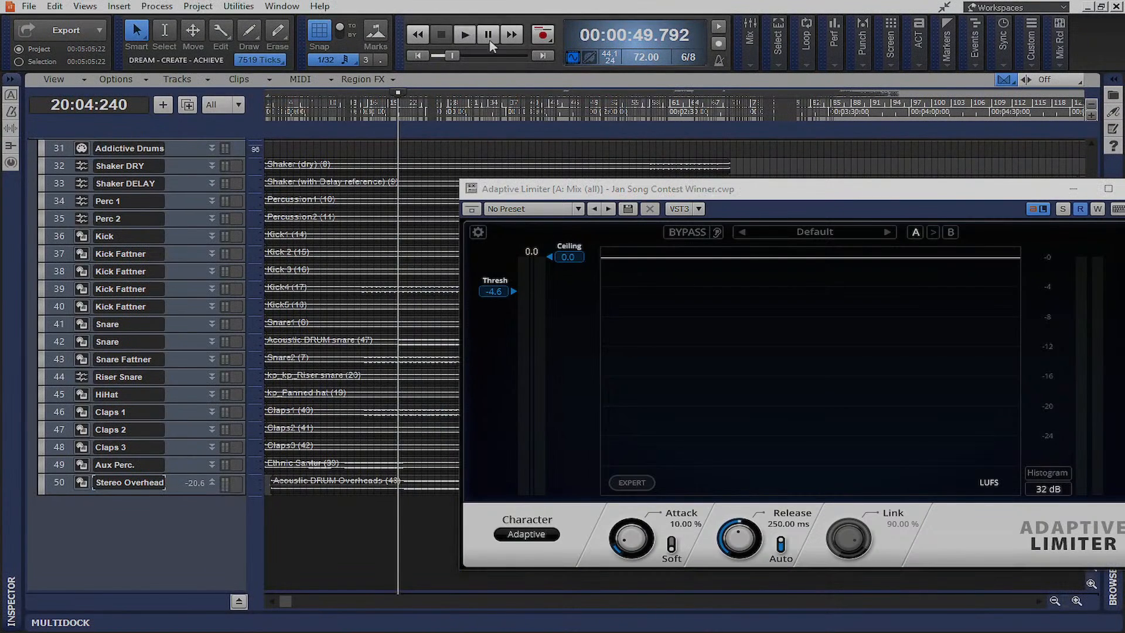
pyautogui.moveTo(788, 192); pyautogui.dragTo(566, 85)
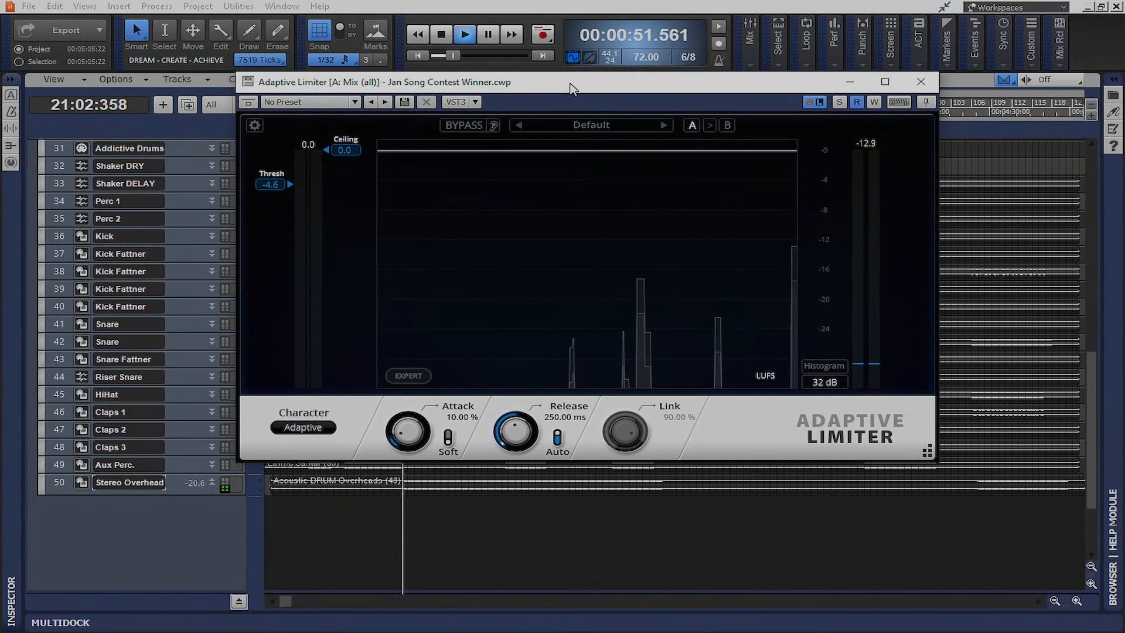
pyautogui.moveTo(269, 186); pyautogui.dragTo(277, 253)
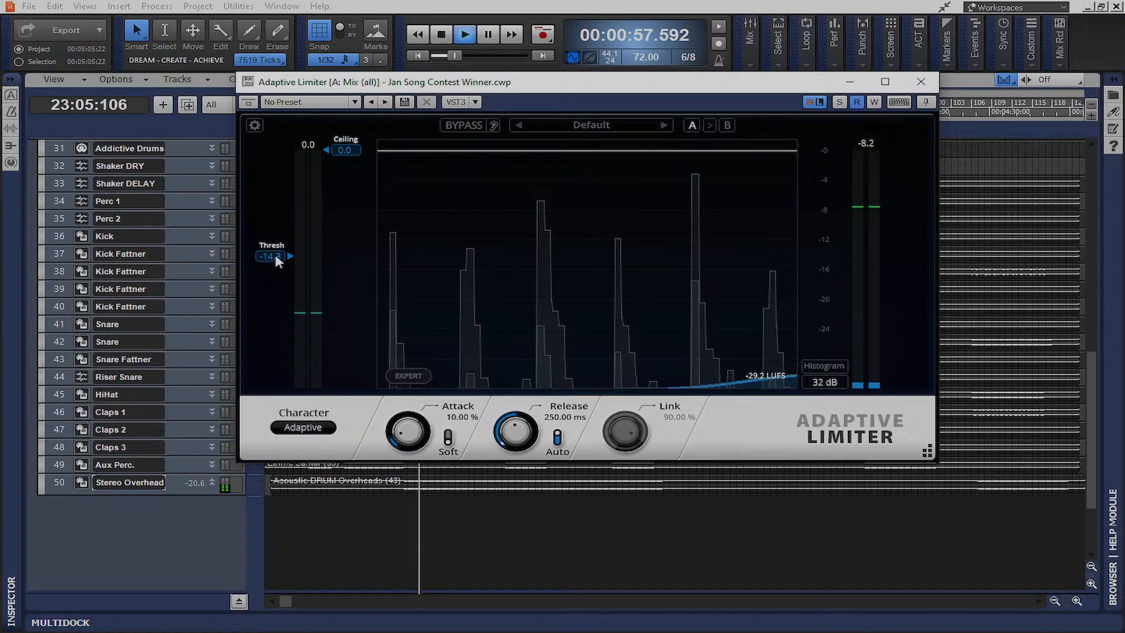
pyautogui.moveTo(346, 148); pyautogui.dragTo(346, 151)
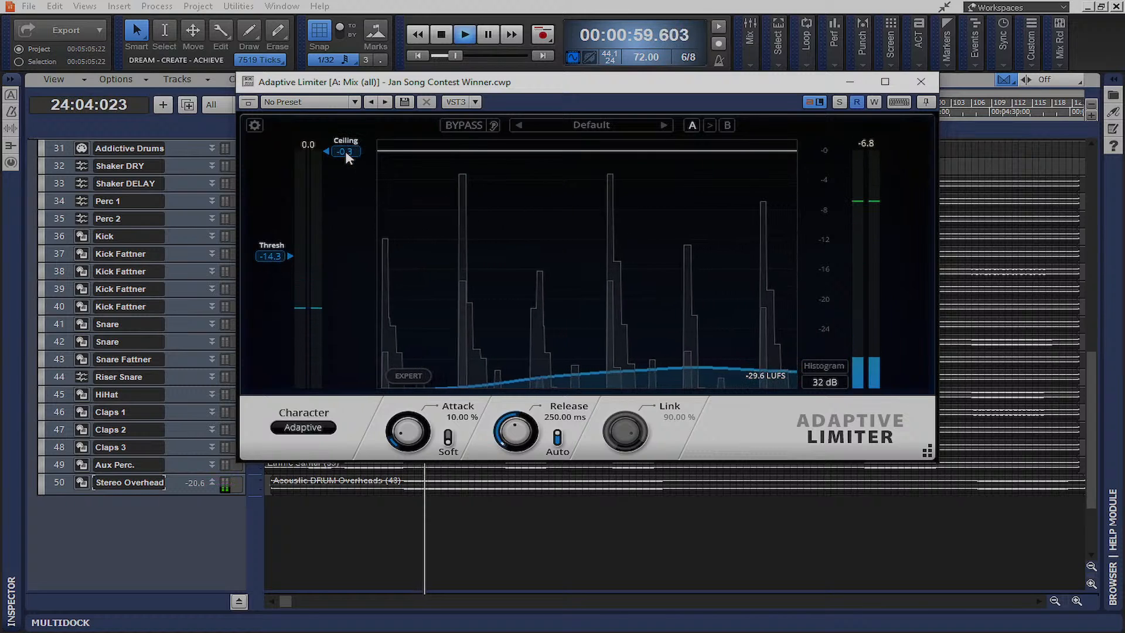
pyautogui.click(921, 81)
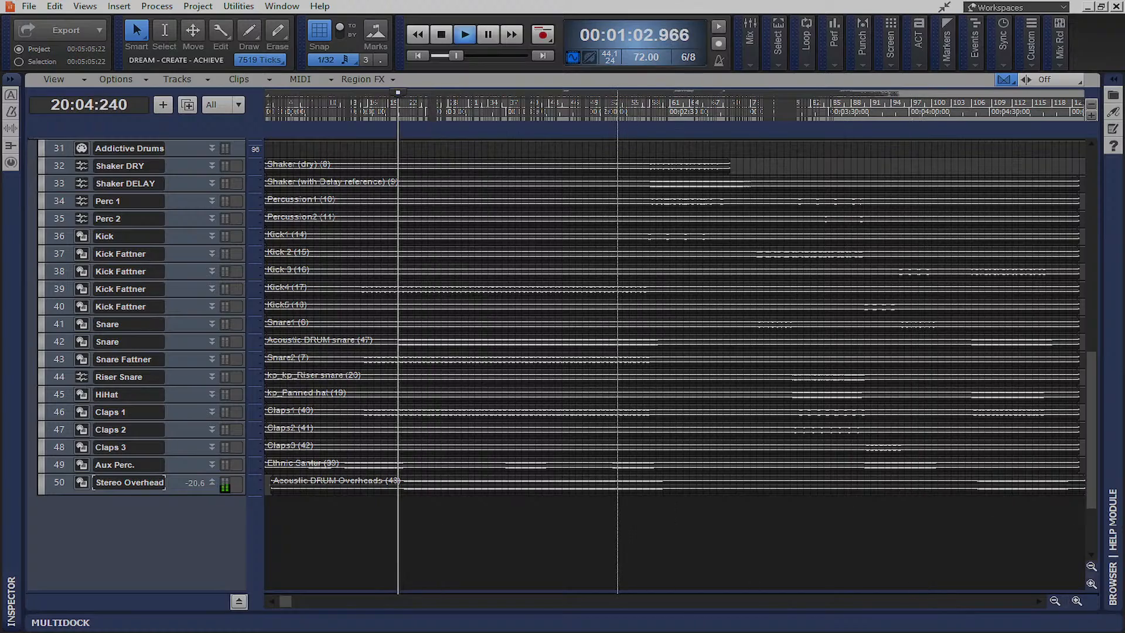
# Bring the Aux Perc. fader up from silence while the song plays
pyautogui.hotkey('alt', '2')
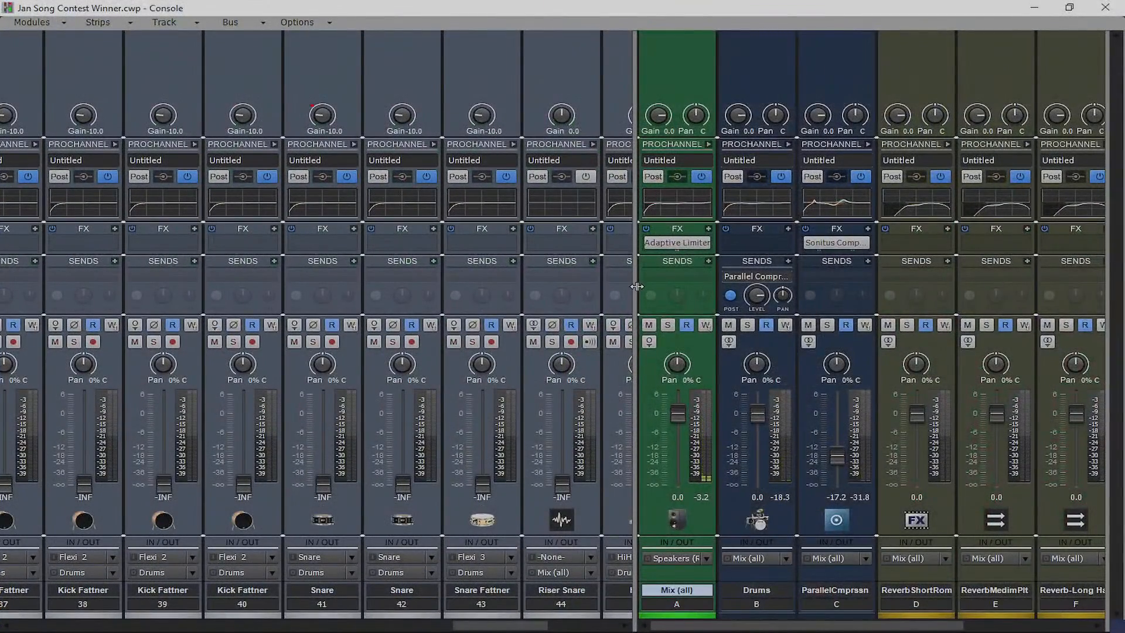
pyautogui.moveTo(637, 286); pyautogui.dragTo(1110, 290)
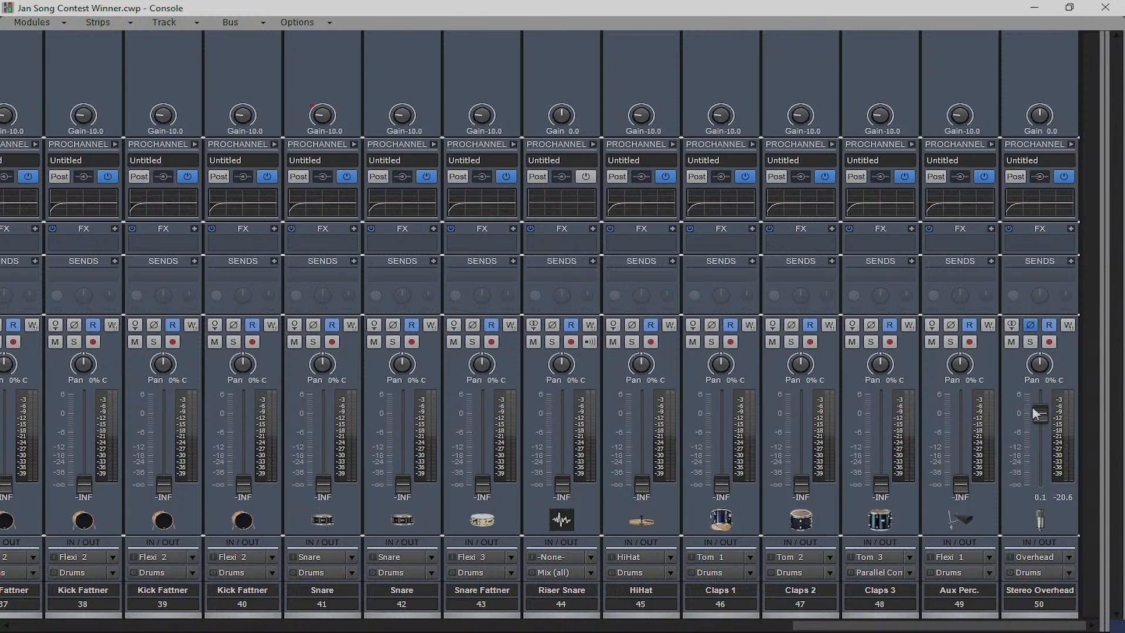
pyautogui.press('space')
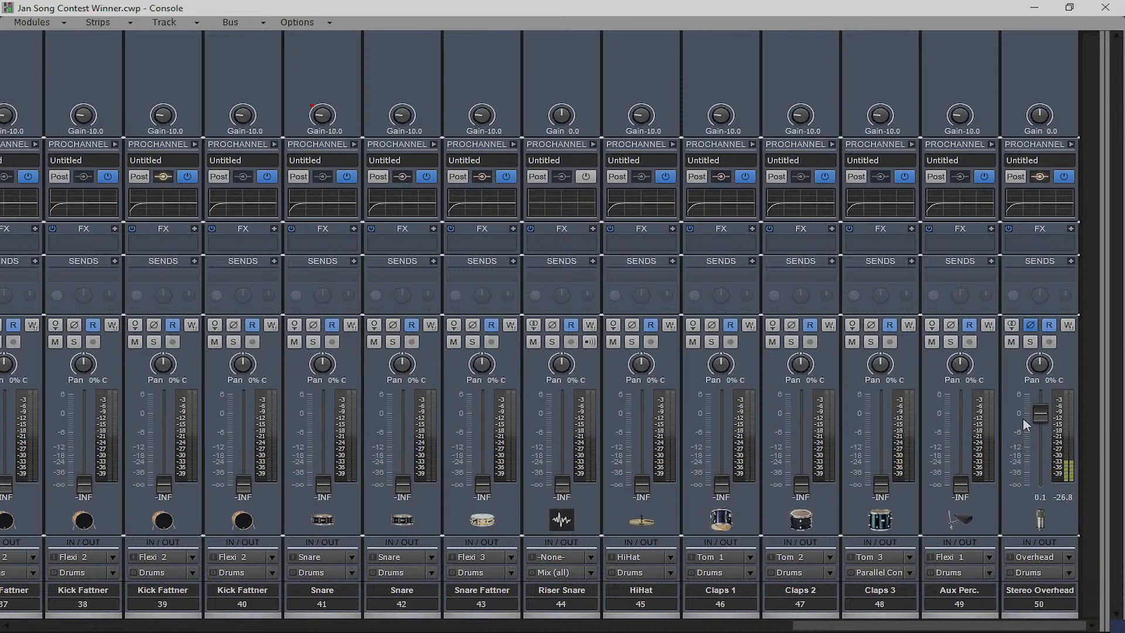
pyautogui.moveTo(969, 485); pyautogui.dragTo(970, 434)
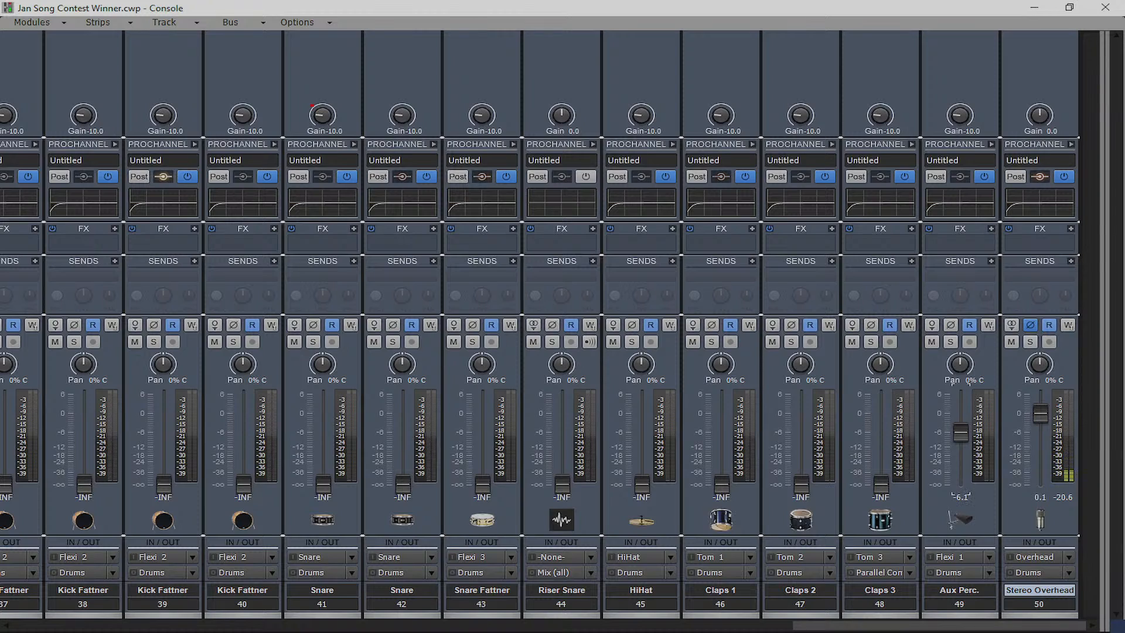
# Raise Claps 1, 2 and 3 together to about -6 dB, then stop playback
pyautogui.click(898, 611)
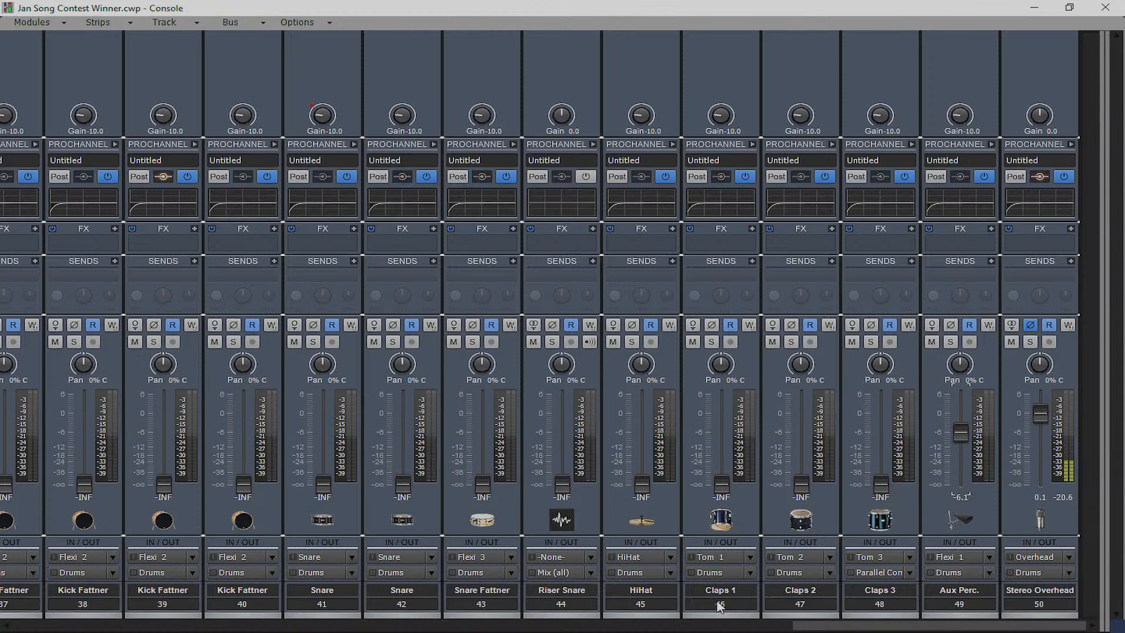
pyautogui.keyDown('shift'); pyautogui.click(720, 606); pyautogui.keyUp('shift')
pyautogui.moveTo(722, 485); pyautogui.dragTo(721, 432)
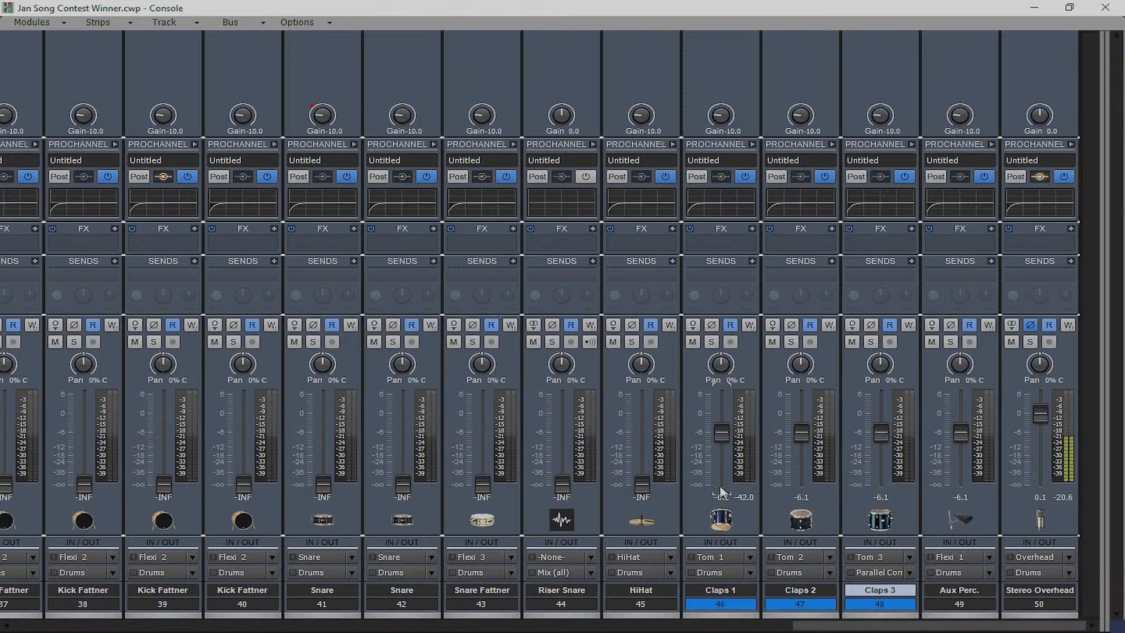
pyautogui.moveTo(721, 435)
pyautogui.press('space')
pyautogui.press('space')
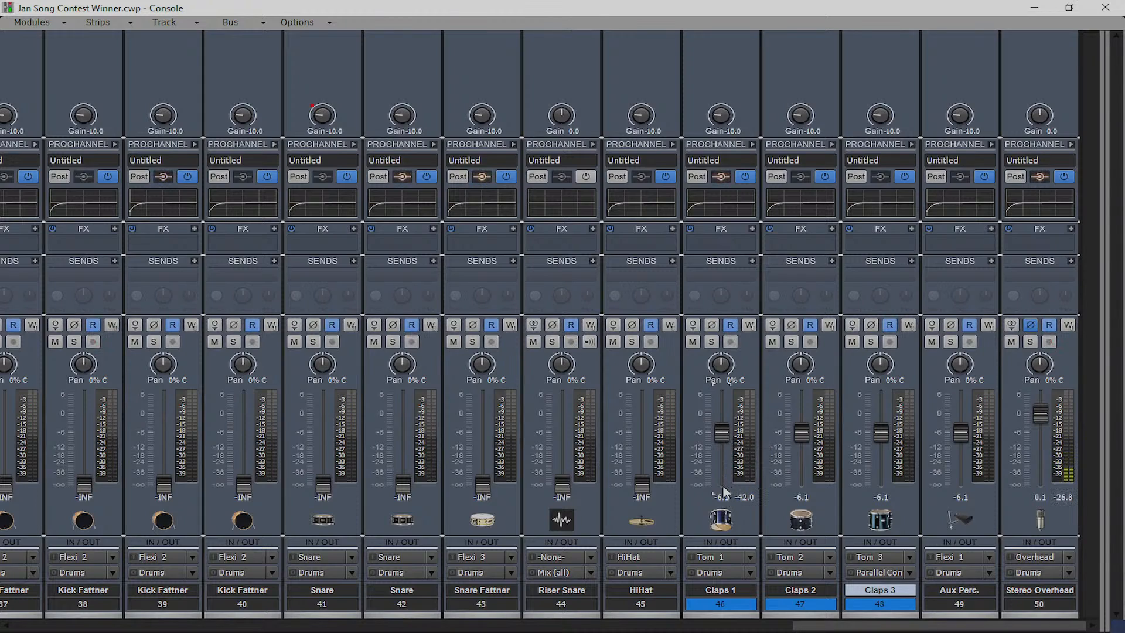
pyautogui.moveTo(722, 434); pyautogui.dragTo(724, 408)
# Reset the Claps 1–3 and Aux Perc. faders and input gains to 0
pyautogui.doubleClick(721, 416)
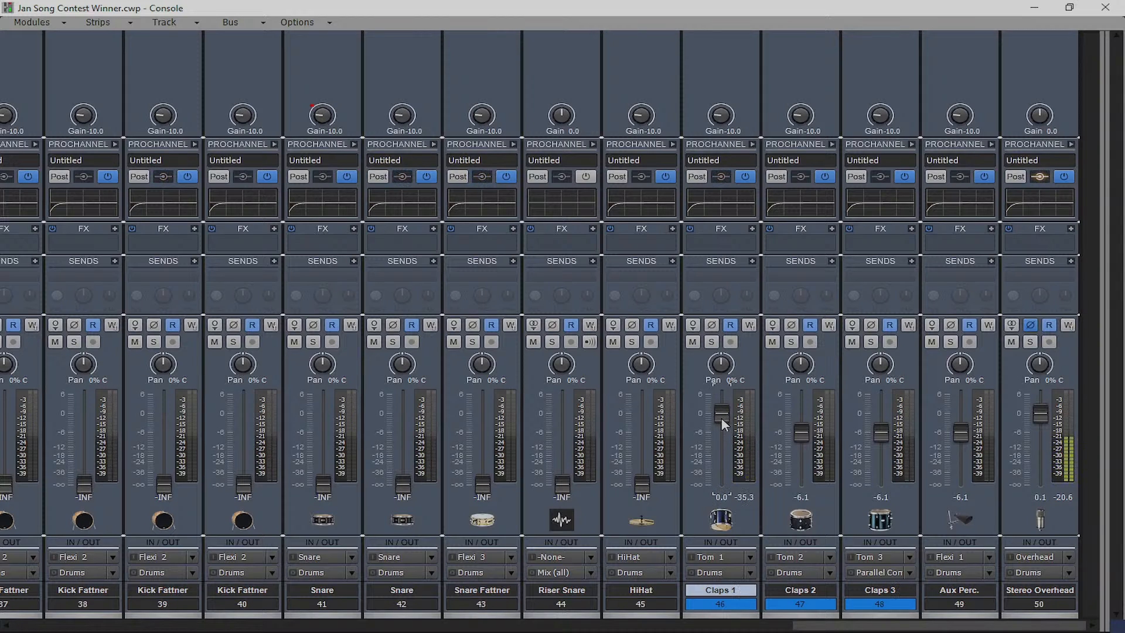
pyautogui.doubleClick(803, 437)
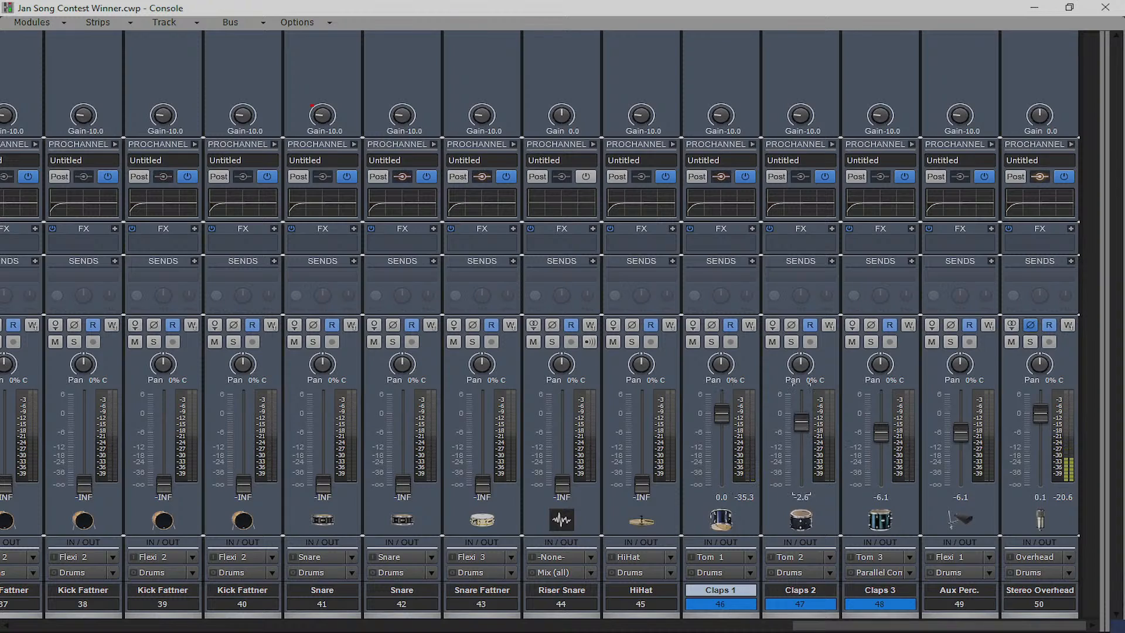
pyautogui.doubleClick(872, 433)
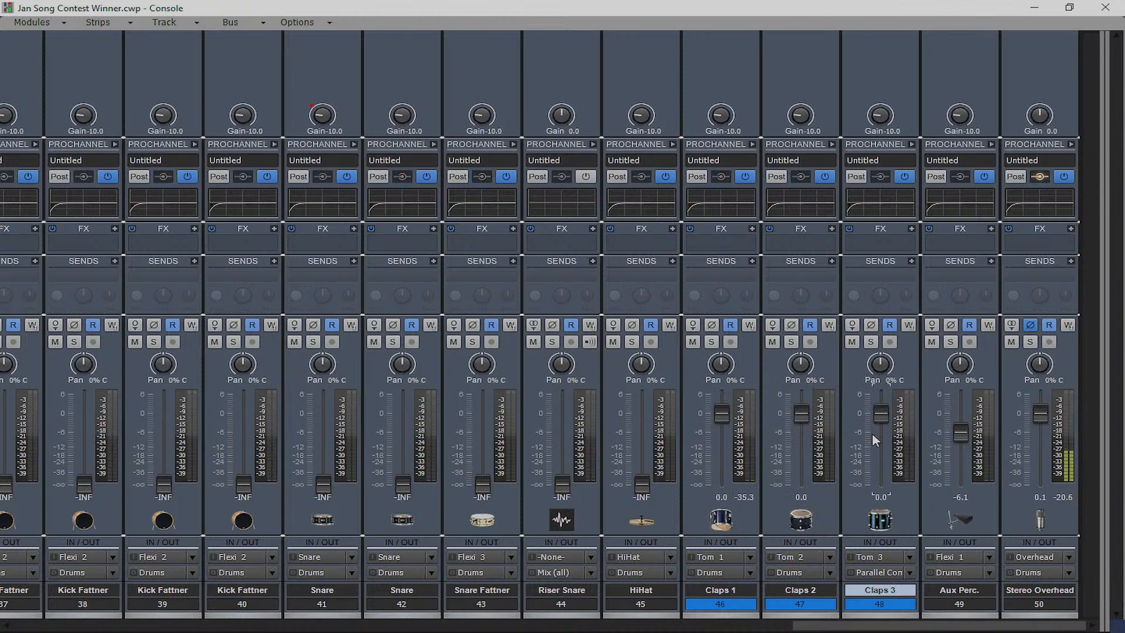
pyautogui.click(966, 427)
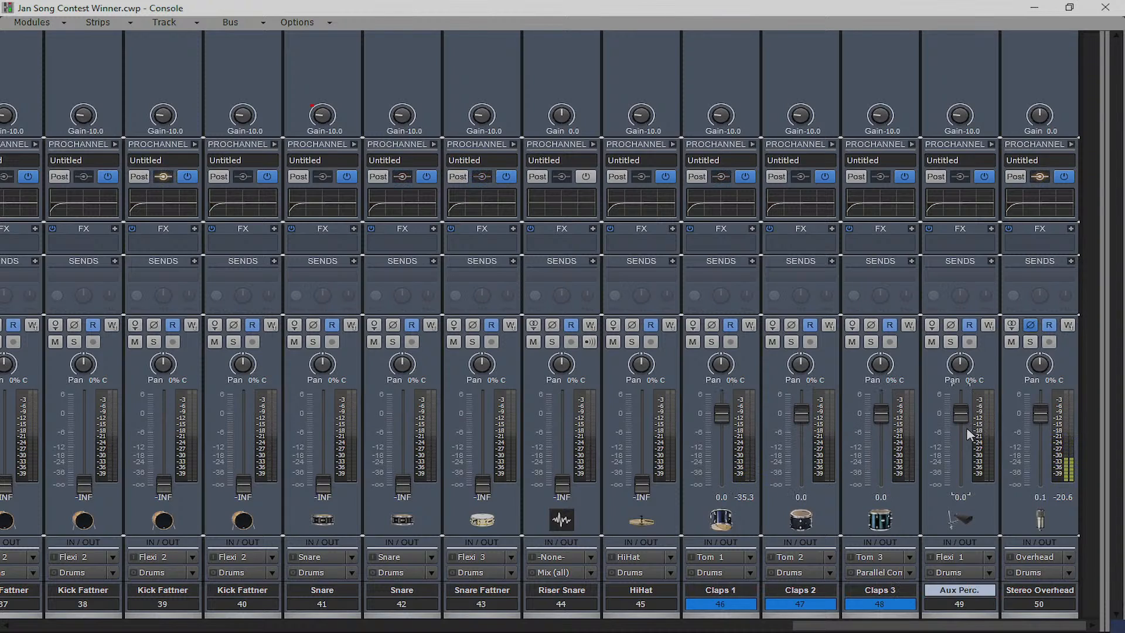
pyautogui.doubleClick(965, 427)
pyautogui.doubleClick(707, 122)
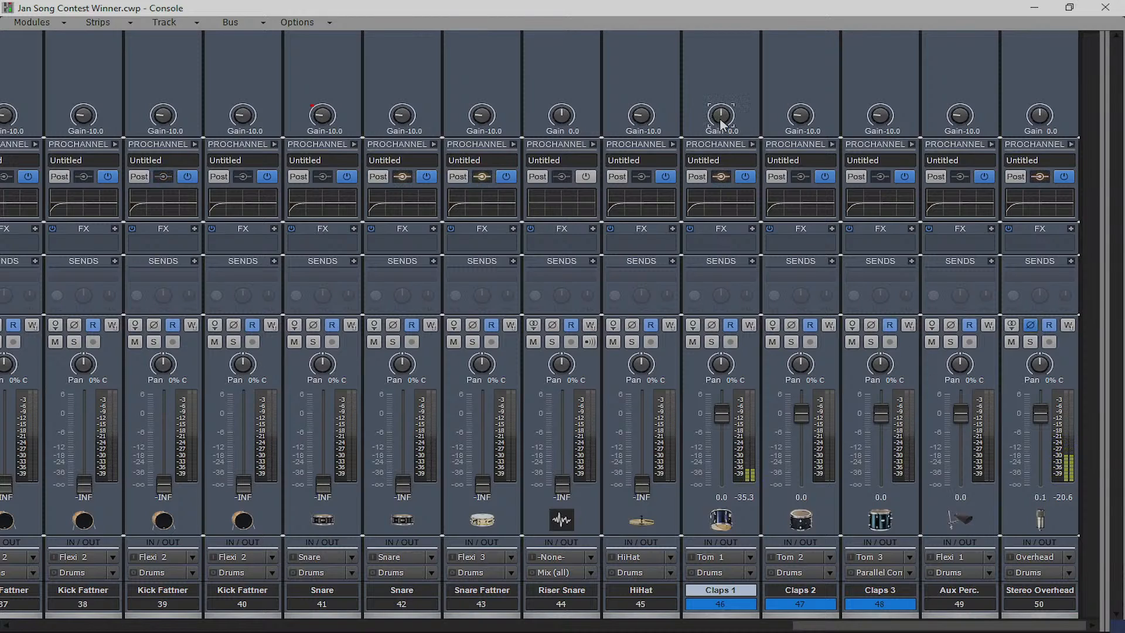
pyautogui.doubleClick(789, 121)
pyautogui.doubleClick(869, 119)
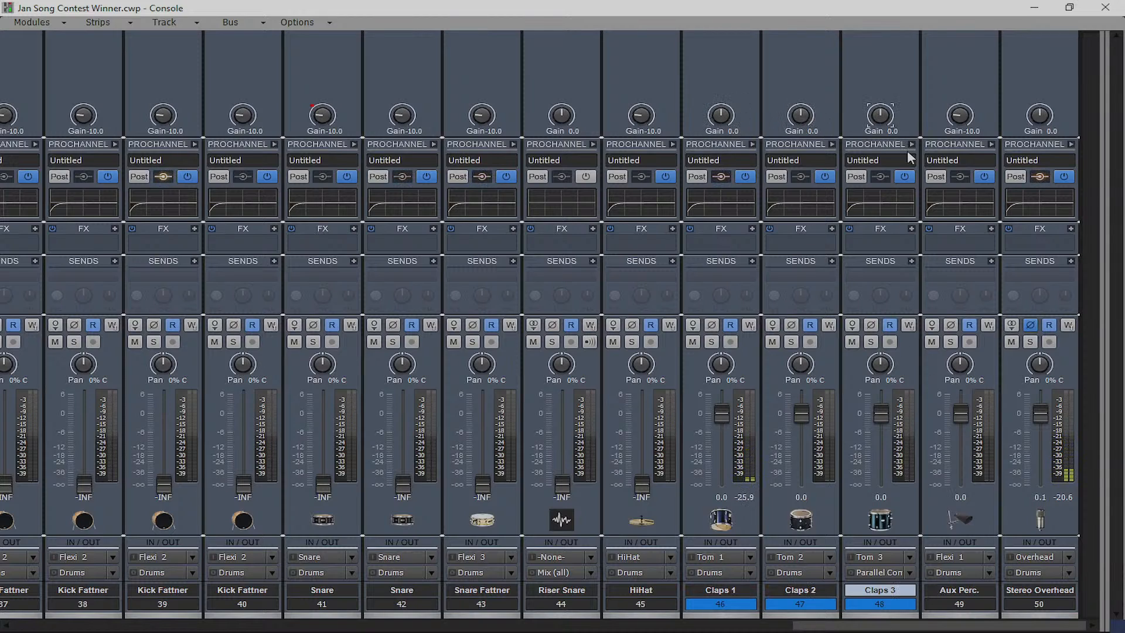
pyautogui.doubleClick(962, 115)
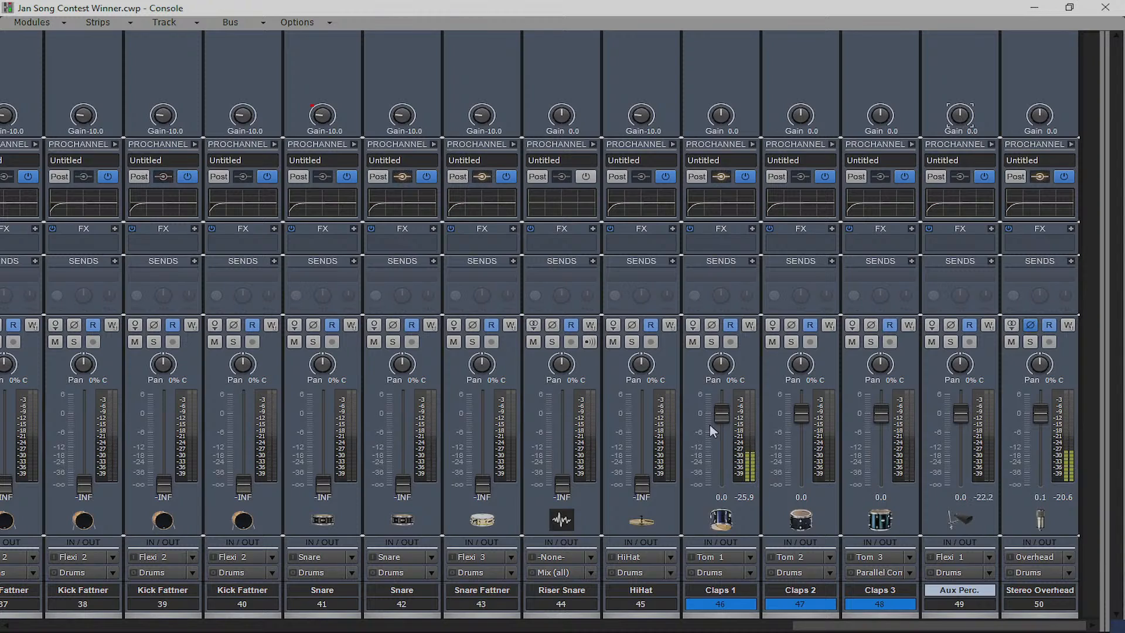
# Set Claps 1–3 to -8.8, -6.7, -6.3 dB, Aux Perc. -9.5, HiHat -6.4, Riser Snare -8
pyautogui.moveTo(722, 414); pyautogui.dragTo(722, 426)
pyautogui.moveTo(952, 409); pyautogui.dragTo(952, 438)
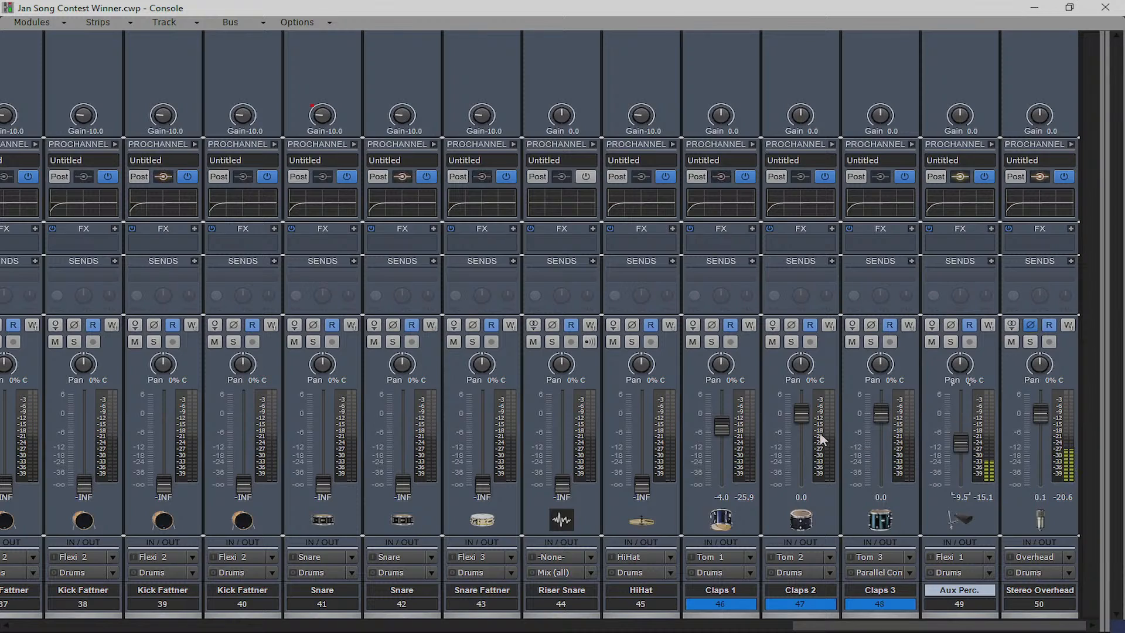
pyautogui.moveTo(801, 413); pyautogui.dragTo(801, 434)
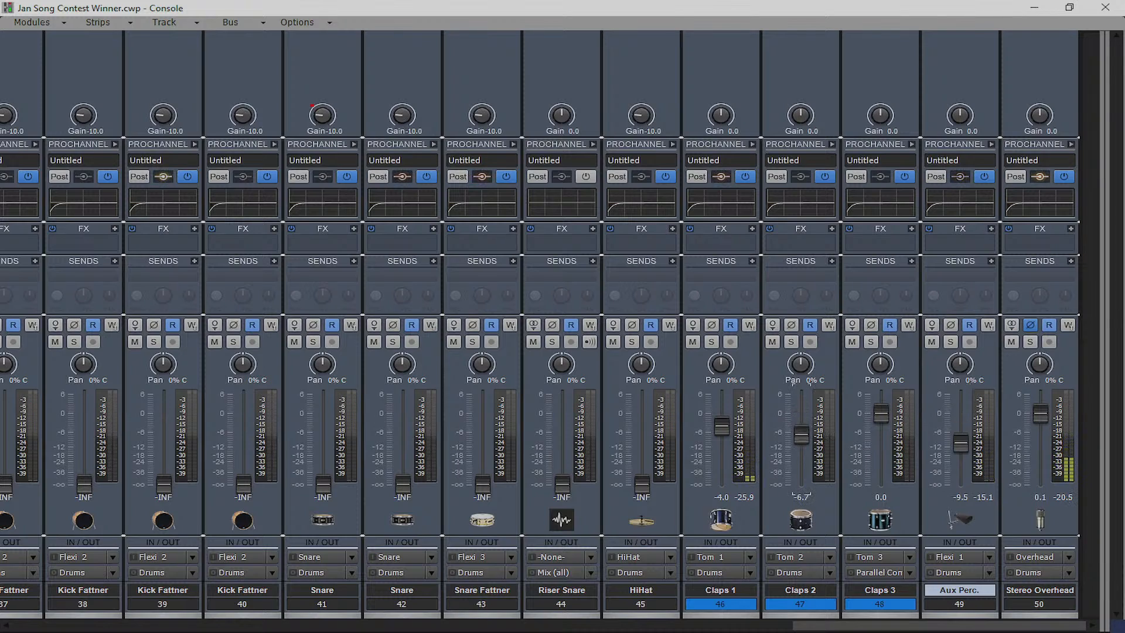
pyautogui.moveTo(880, 418); pyautogui.dragTo(881, 434)
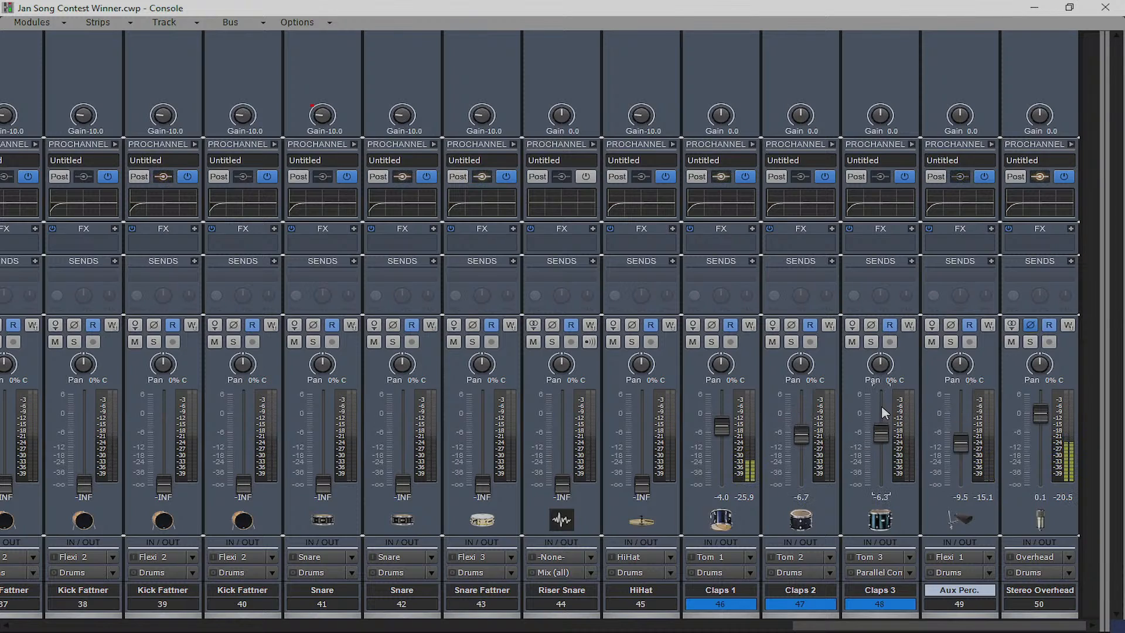
pyautogui.moveTo(729, 432); pyautogui.dragTo(722, 438)
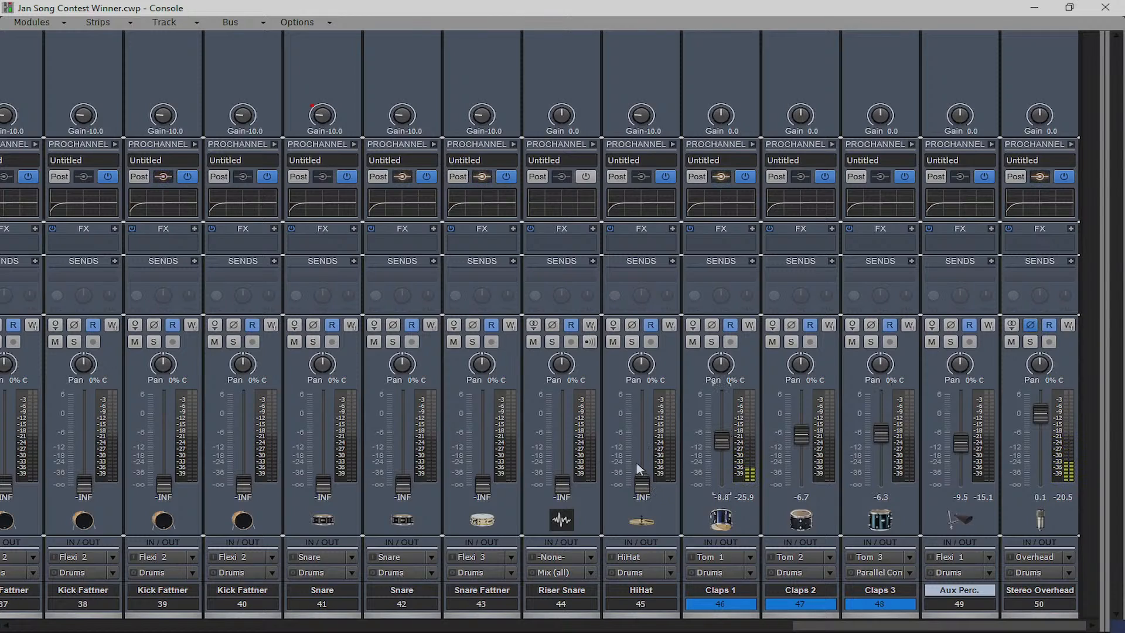
pyautogui.moveTo(643, 469); pyautogui.dragTo(642, 434)
pyautogui.moveTo(562, 484); pyautogui.dragTo(562, 437)
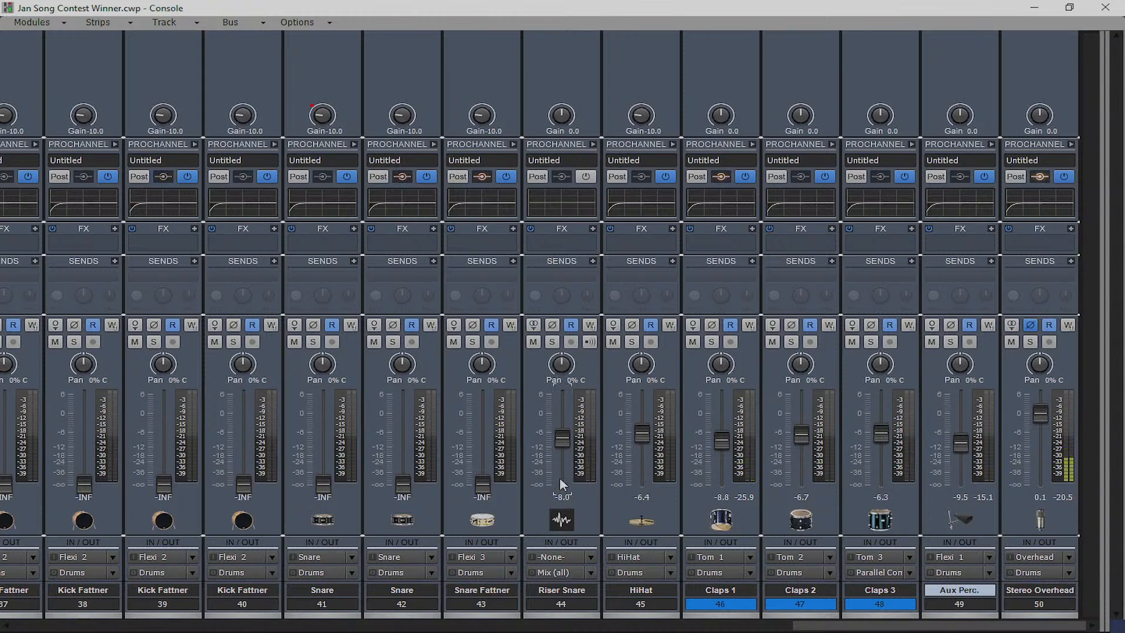
# Reset the HiHat input gain and set its fader to exactly 0 dB
pyautogui.doubleClick(640, 115)
pyautogui.moveTo(643, 435)
pyautogui.mouseDown()
pyautogui.moveTo(642, 398)
pyautogui.moveTo(640, 414)
pyautogui.mouseUp()
pyautogui.doubleClick(642, 415)
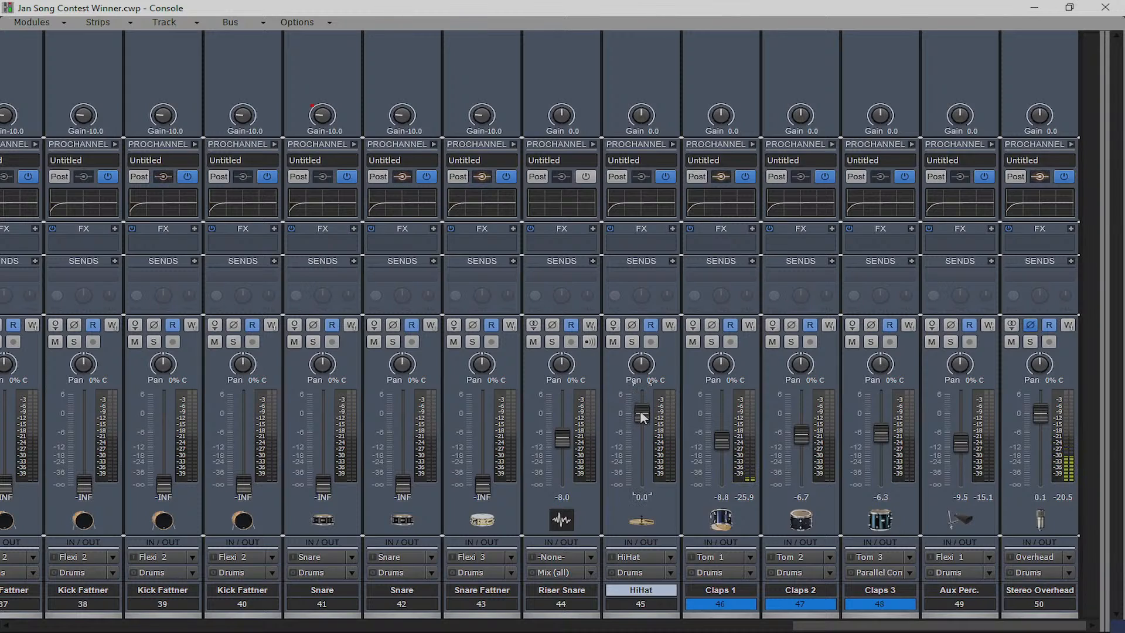
# Zero the snare gains; set Snare 41 to -5.8, Snare 42 to 0, Snare Fattner -11.9 dB
pyautogui.doubleClick(480, 117)
pyautogui.doubleClick(402, 116)
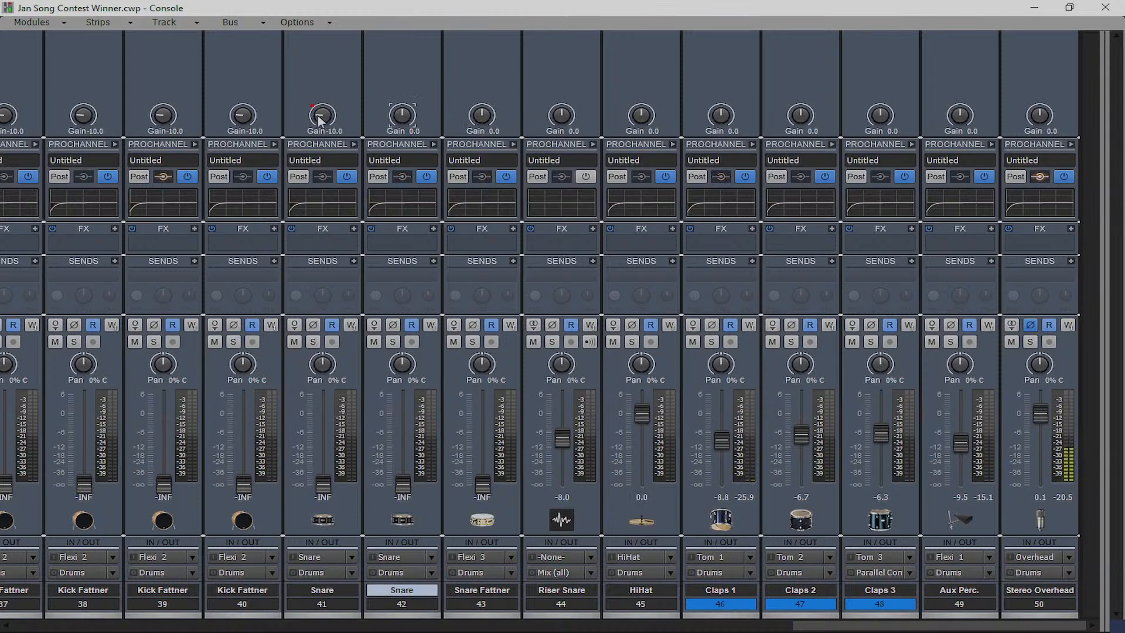
pyautogui.doubleClick(320, 117)
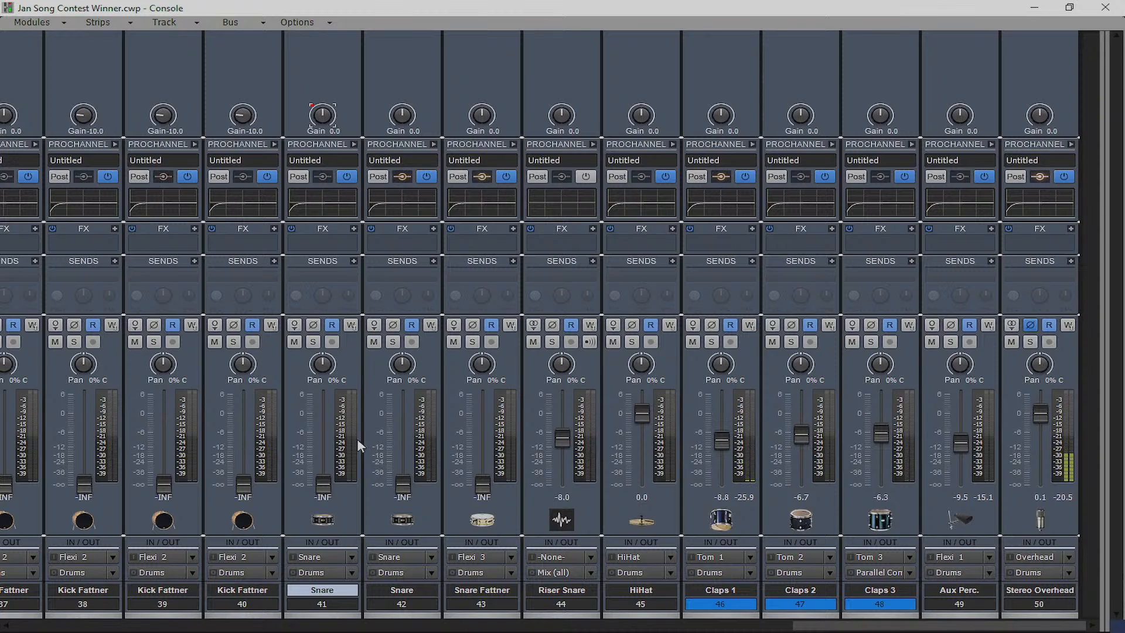
pyautogui.moveTo(324, 488); pyautogui.dragTo(324, 435)
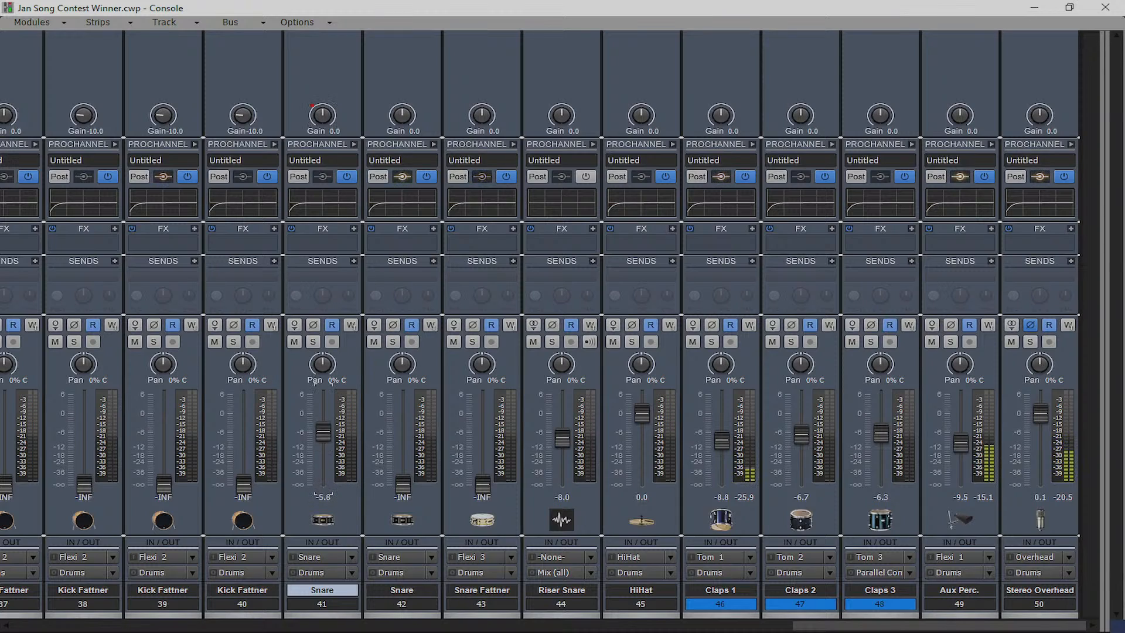
pyautogui.moveTo(402, 485); pyautogui.dragTo(403, 434)
pyautogui.moveTo(482, 485); pyautogui.dragTo(482, 431)
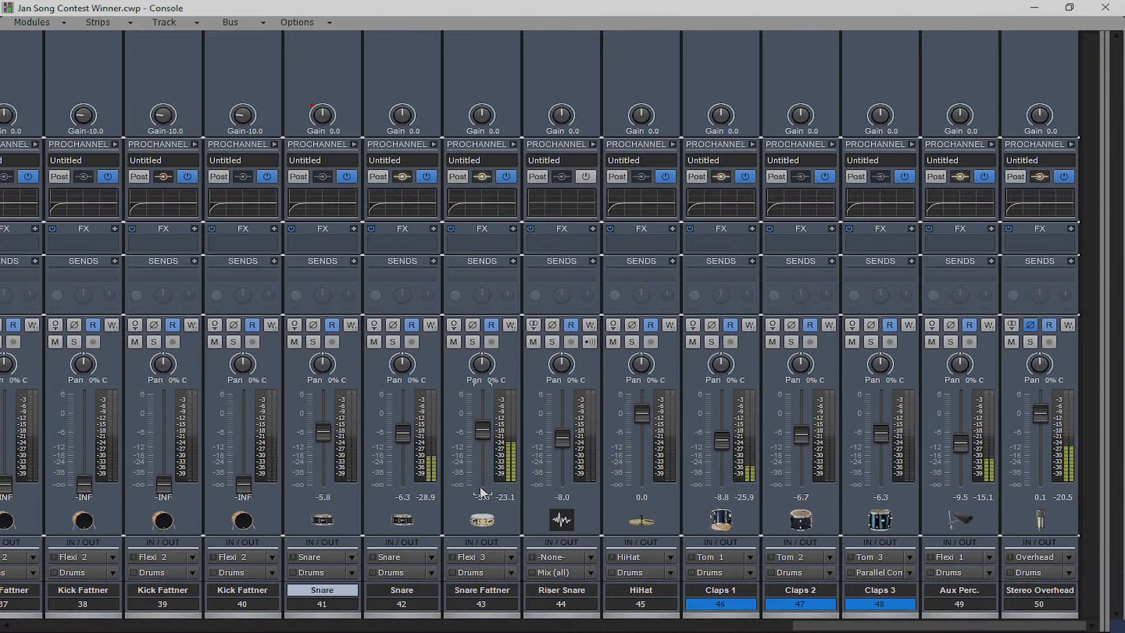
pyautogui.moveTo(479, 492); pyautogui.dragTo(480, 511)
pyautogui.moveTo(402, 431); pyautogui.dragTo(402, 417)
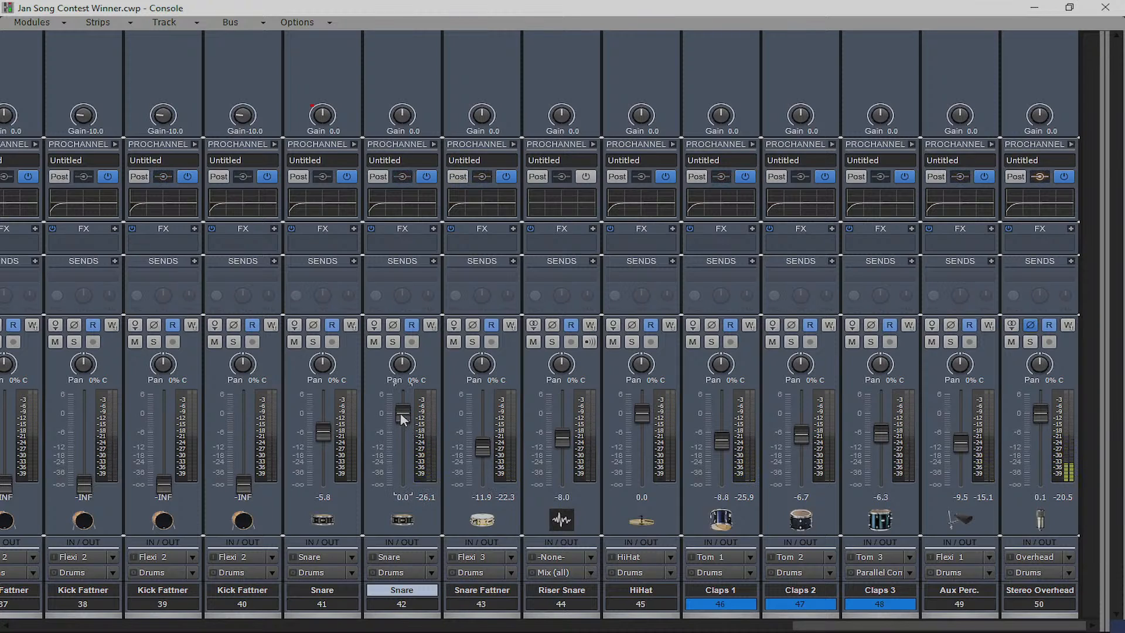
# Restart playback and raise Kick and Kick Fattners 37–40 from -INF to about -6 dB
pyautogui.click(787, 627)
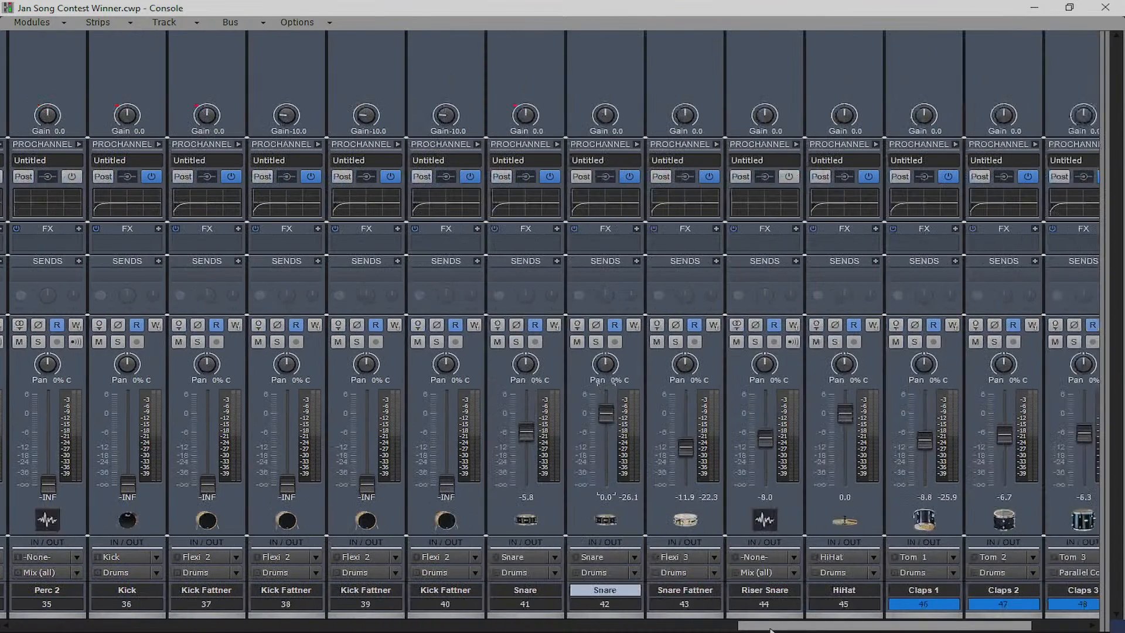
pyautogui.press('space')
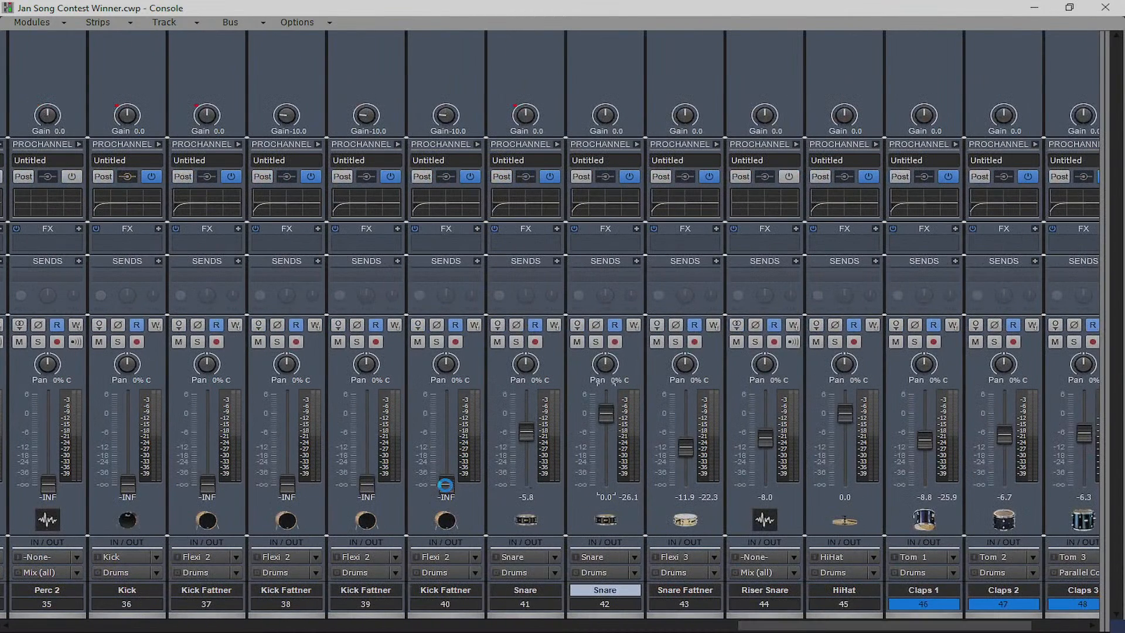
pyautogui.press('space')
pyautogui.click(445, 485)
pyautogui.moveTo(445, 485); pyautogui.dragTo(446, 432)
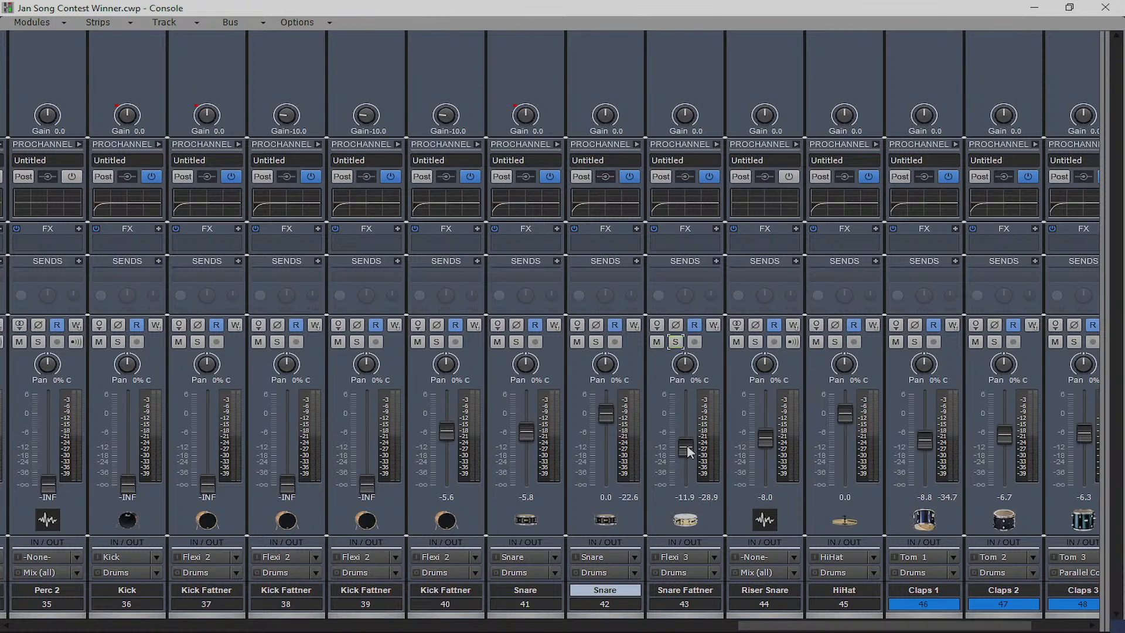
pyautogui.click(596, 341)
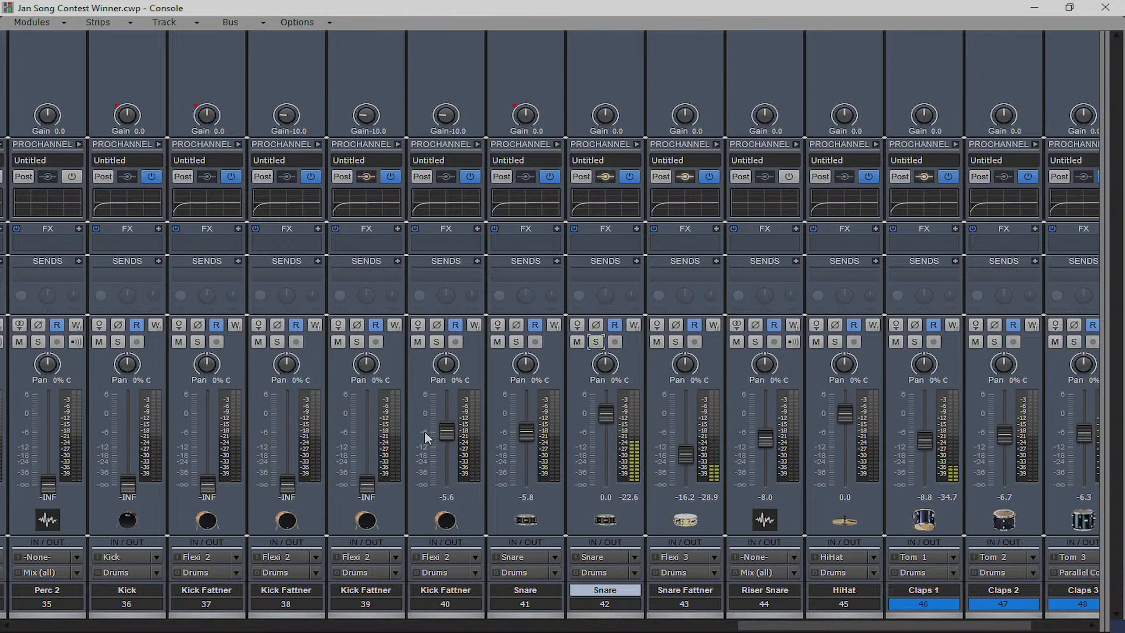
pyautogui.moveTo(367, 484); pyautogui.dragTo(368, 438)
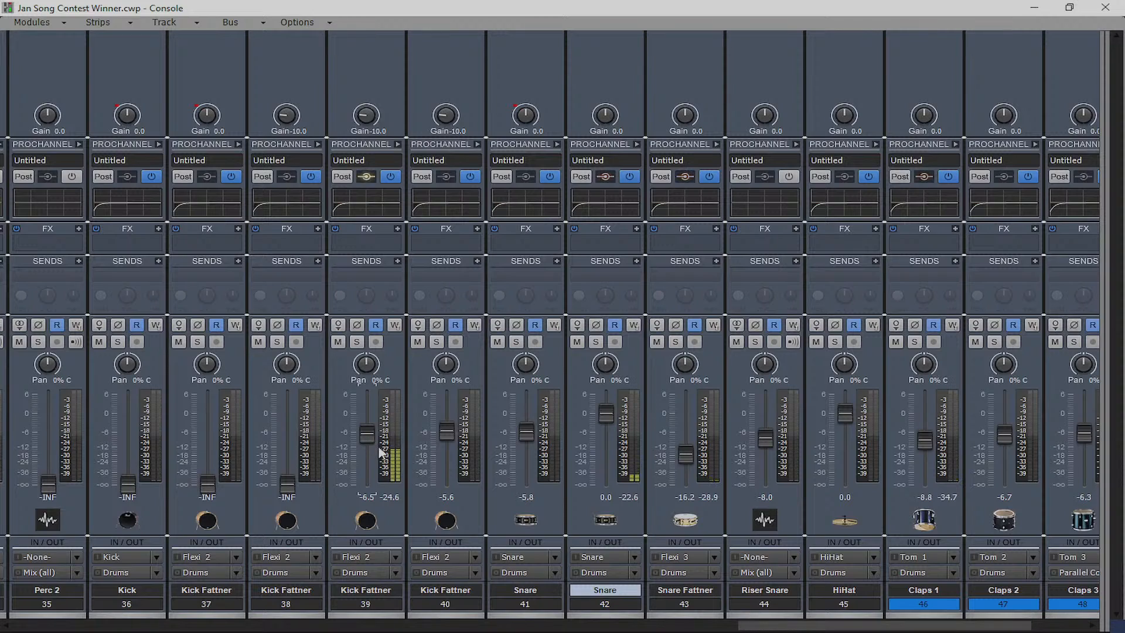
pyautogui.moveTo(296, 489); pyautogui.dragTo(296, 434)
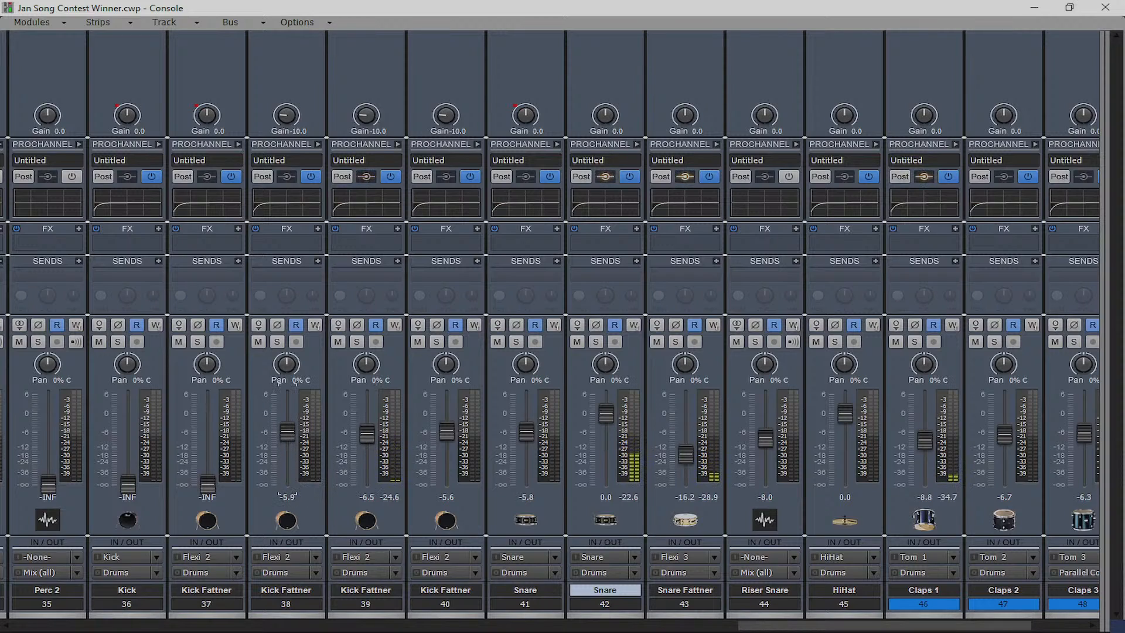
pyautogui.moveTo(208, 484); pyautogui.dragTo(208, 435)
pyautogui.moveTo(127, 484); pyautogui.dragTo(127, 434)
pyautogui.moveTo(747, 629); pyautogui.dragTo(603, 626)
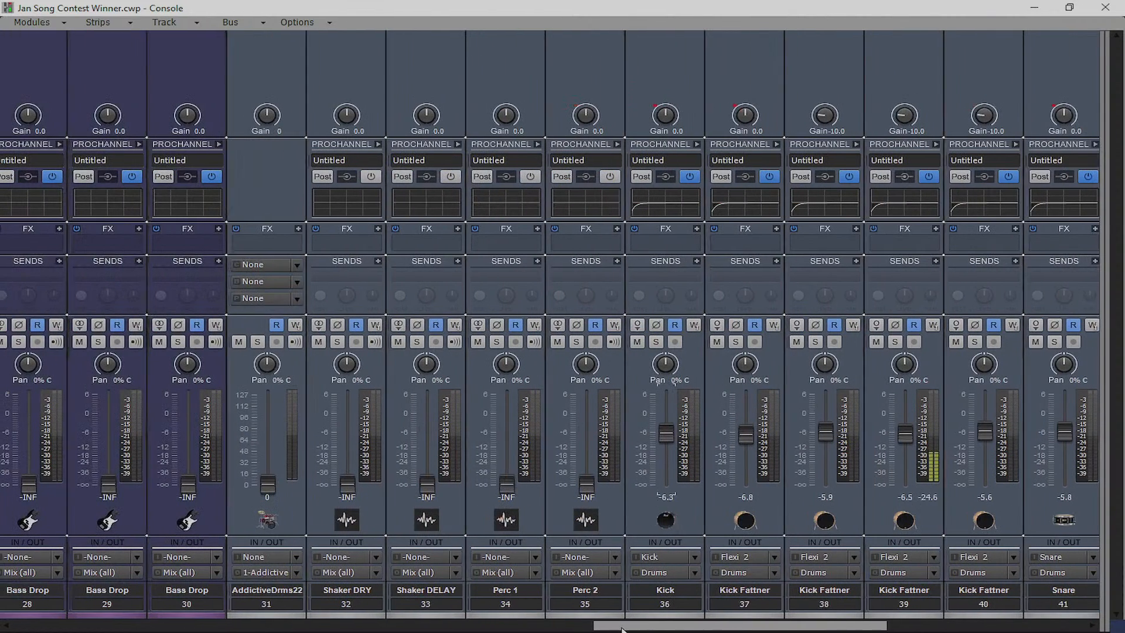
# Zero the Kick Fattner 38–40 gains and lower Kick Fattners 38–39, 38 to -9.9 dB
pyautogui.doubleClick(904, 115)
pyautogui.doubleClick(984, 115)
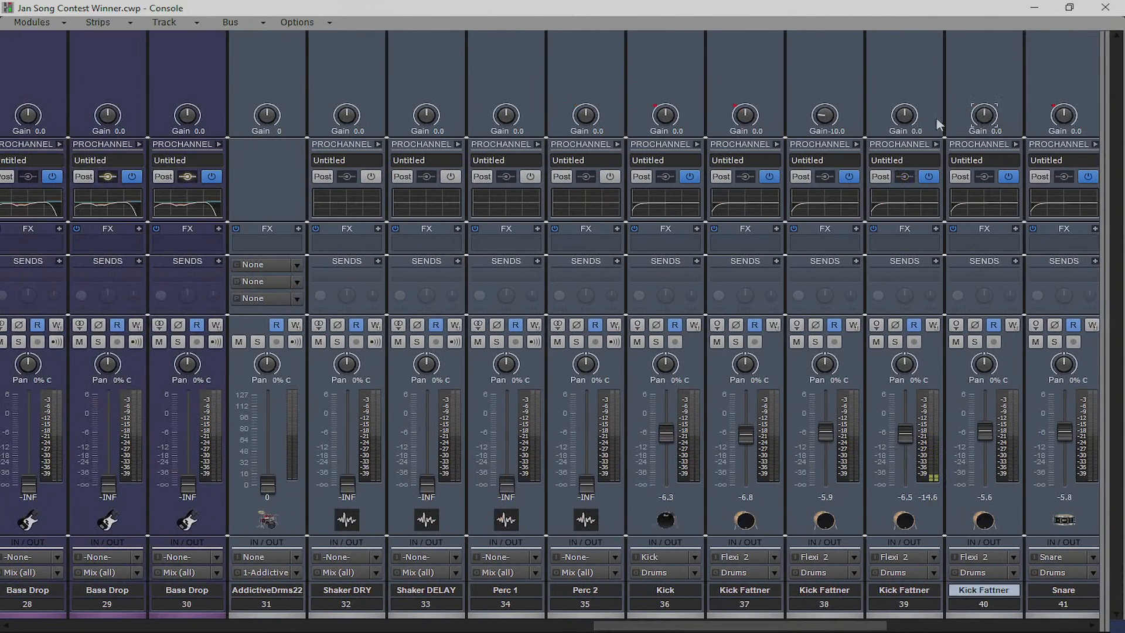
pyautogui.doubleClick(824, 116)
pyautogui.moveTo(905, 433); pyautogui.dragTo(907, 449)
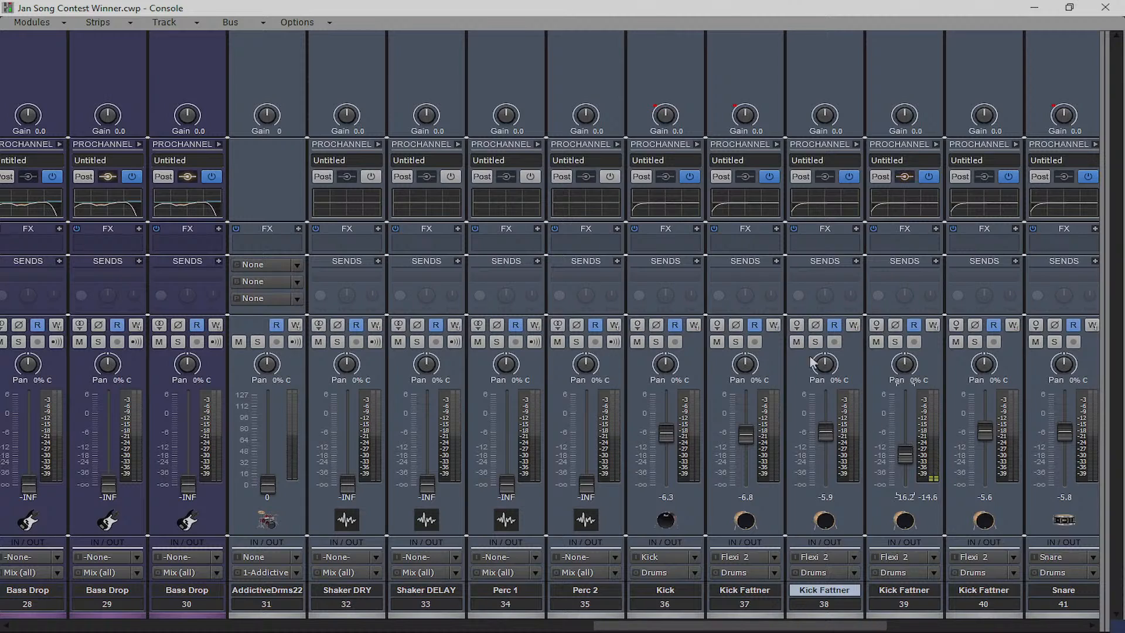
pyautogui.moveTo(825, 432); pyautogui.dragTo(825, 444)
# Raise Perc 2 to -7.3, Perc 1 and Shaker DELAY to -10.2, Shaker DRY to -15.3 dB
pyautogui.moveTo(586, 485); pyautogui.dragTo(586, 436)
pyautogui.moveTo(507, 485); pyautogui.dragTo(507, 444)
pyautogui.moveTo(428, 485); pyautogui.dragTo(427, 444)
pyautogui.moveTo(348, 485); pyautogui.dragTo(347, 454)
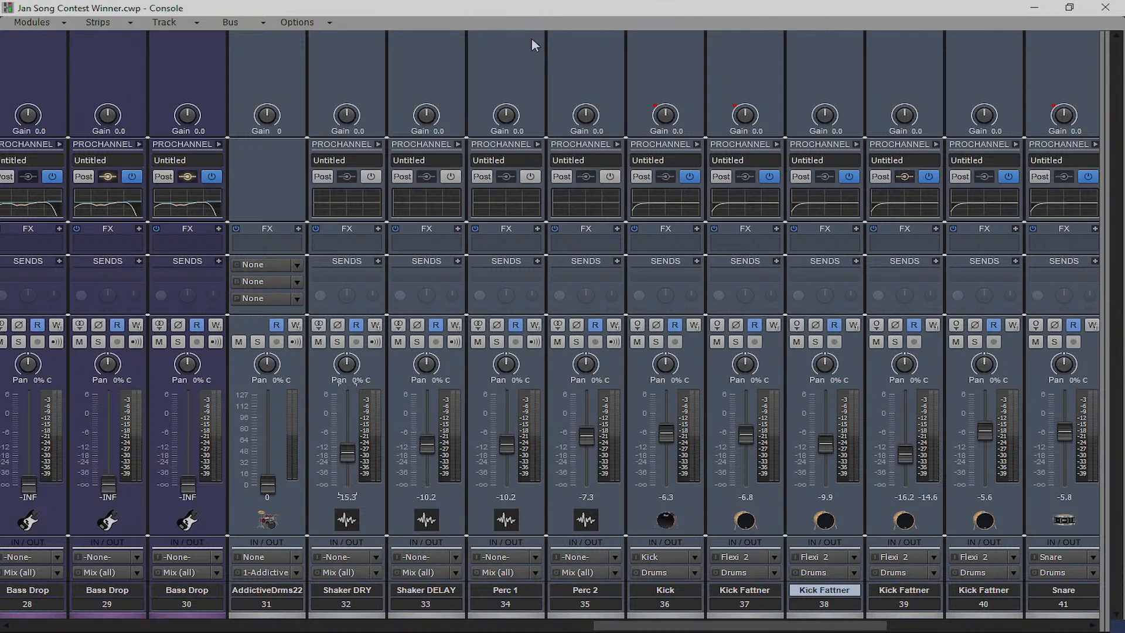
pyautogui.click(1035, 7)
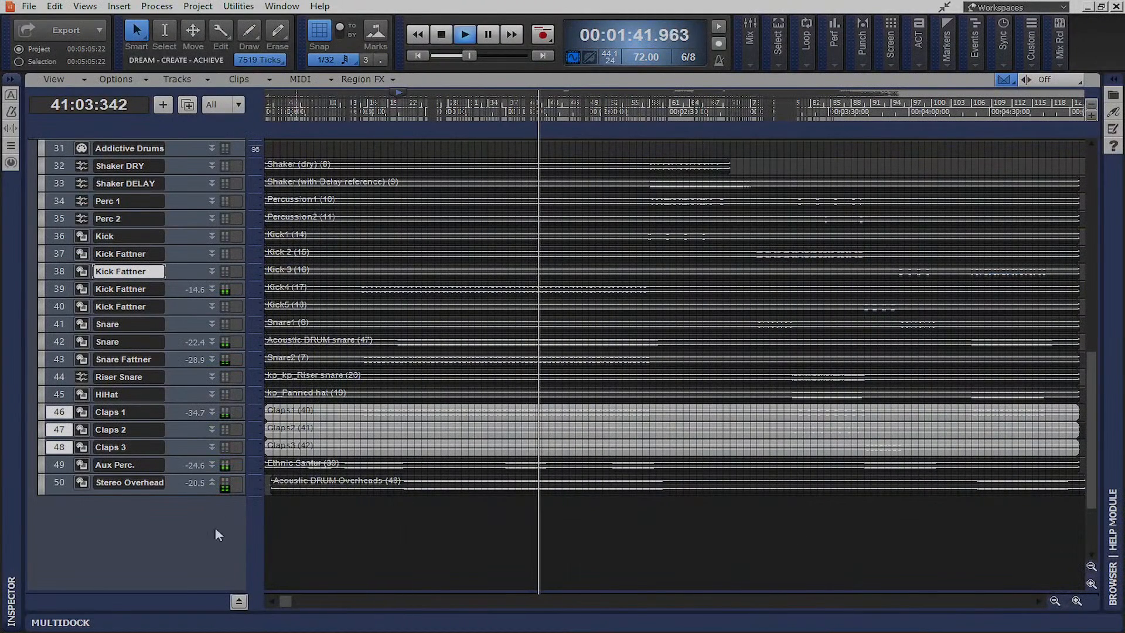
# Clear the clip selection and restart playback near the song's beginning
pyautogui.click(58, 412)
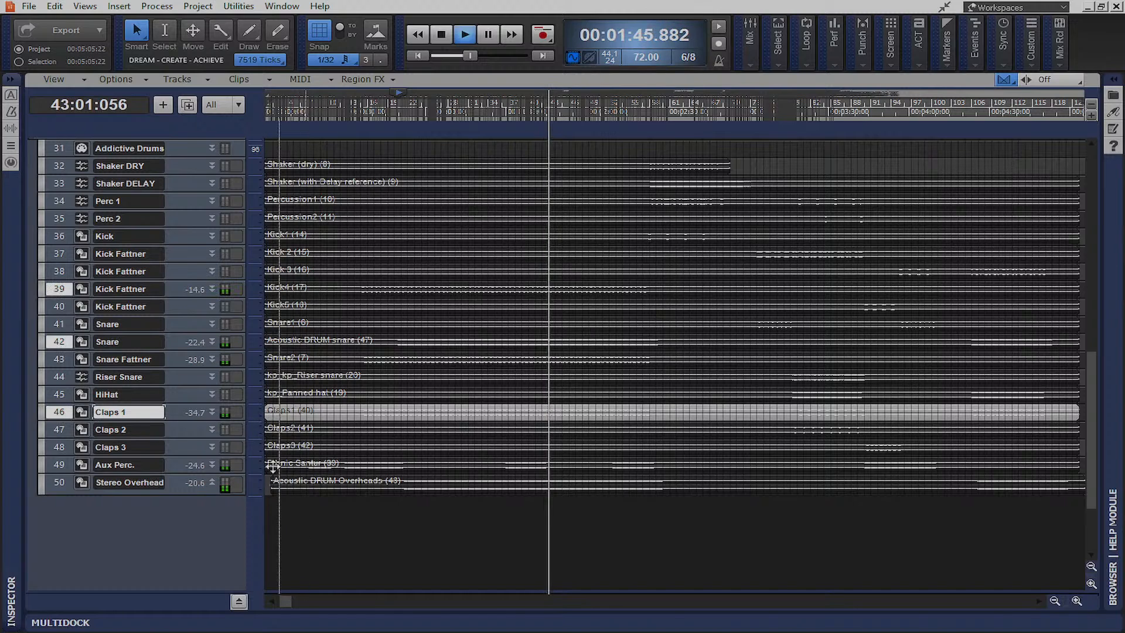
pyautogui.hotkey('ctrl', 'a')
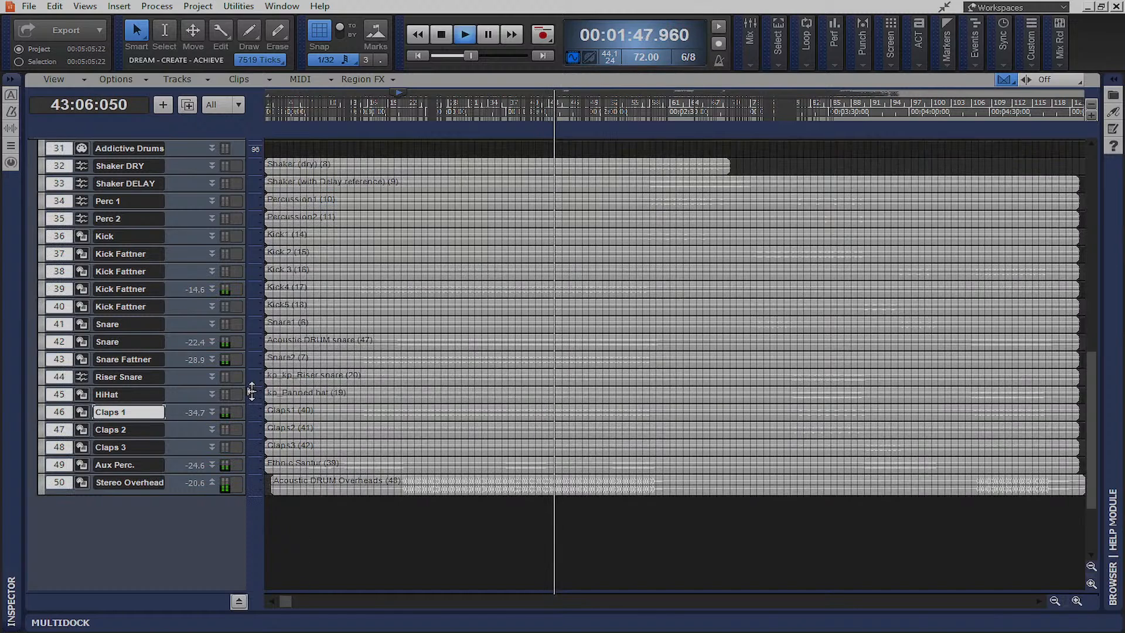
pyautogui.click(270, 523)
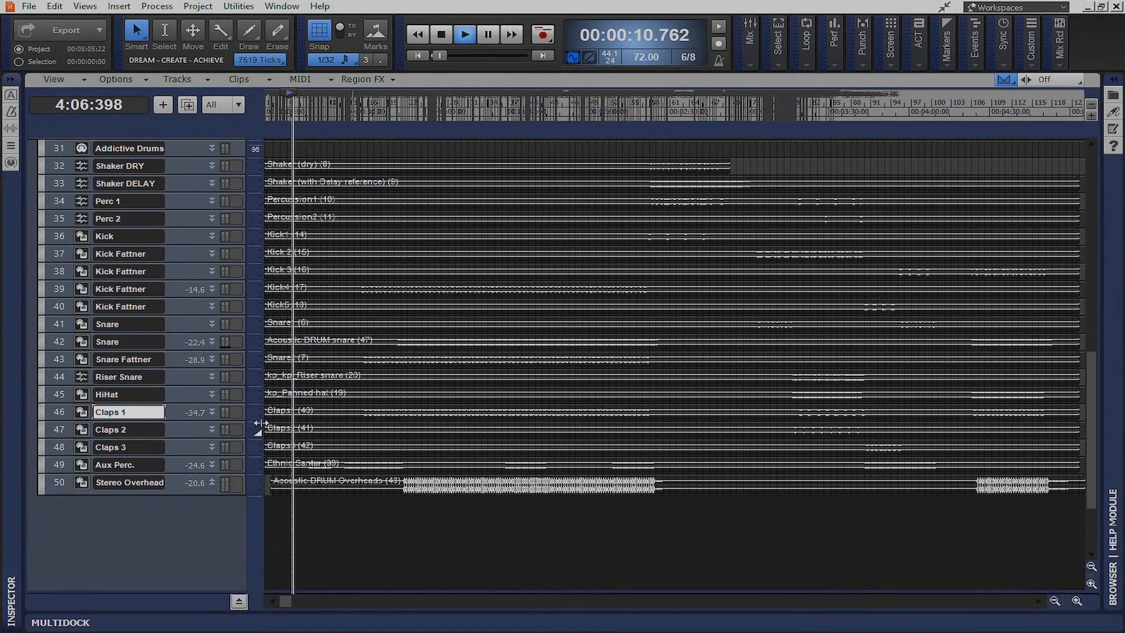
pyautogui.scroll(3, 590, 286)
pyautogui.scroll(-1, 666, 227)
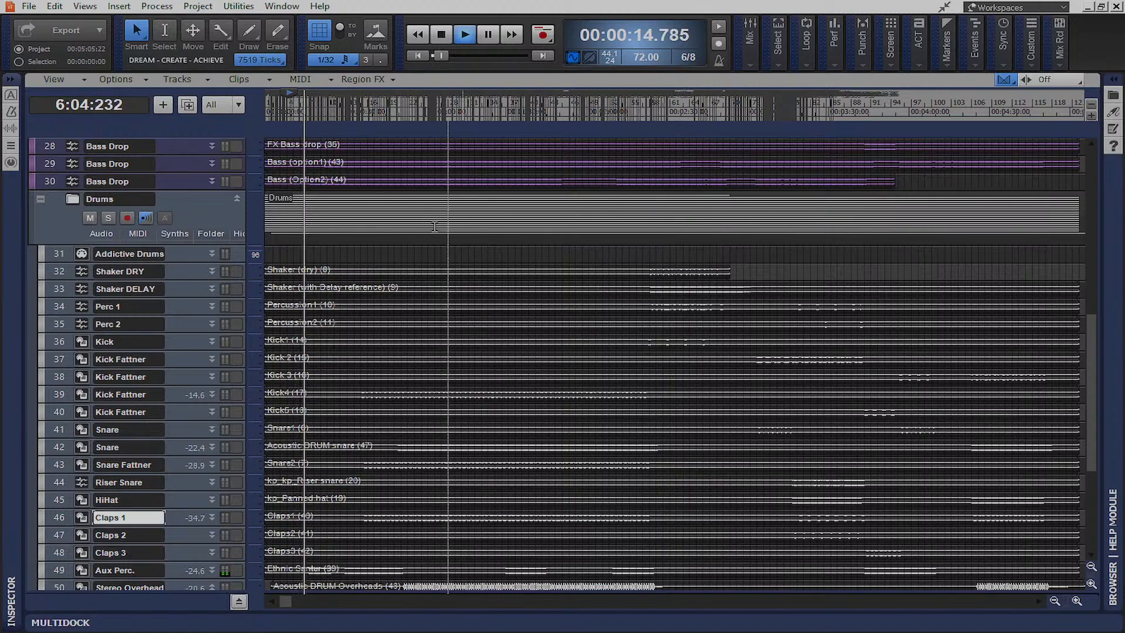
pyautogui.scroll(-3, 412, 384)
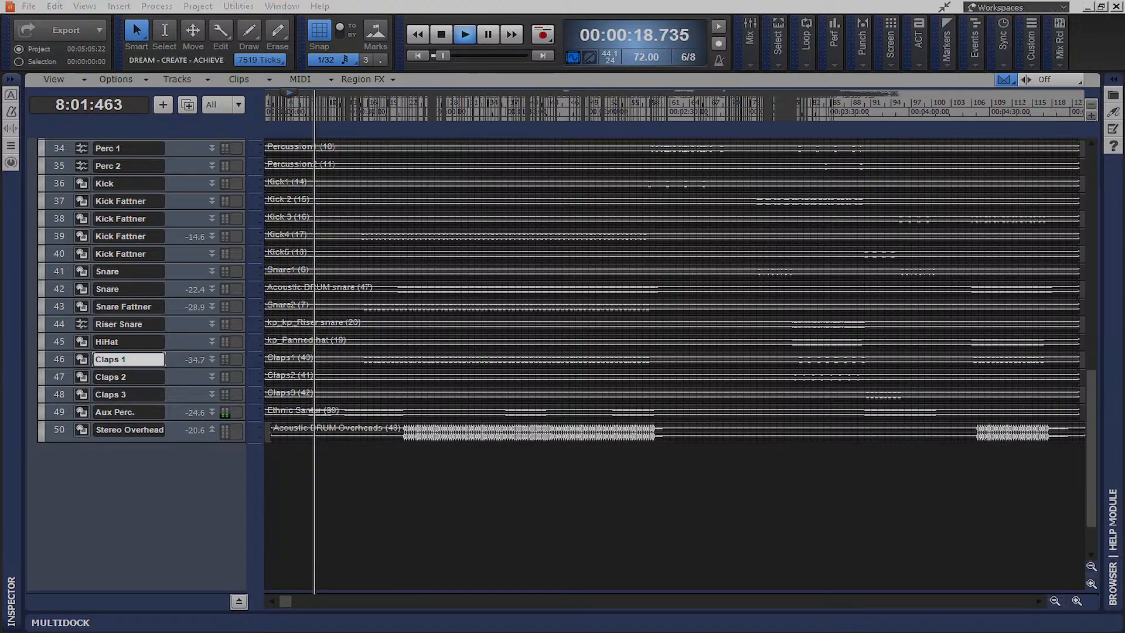
# In the Console, raise Bass Drop 28–30 from silence to -5.7, -5.9 and -6.5 dB
pyautogui.hotkey('alt', '2')
pyautogui.moveTo(853, 627); pyautogui.dragTo(509, 629)
pyautogui.moveTo(609, 485); pyautogui.dragTo(608, 433)
pyautogui.moveTo(692, 486); pyautogui.dragTo(692, 433)
pyautogui.moveTo(767, 485); pyautogui.dragTo(768, 434)
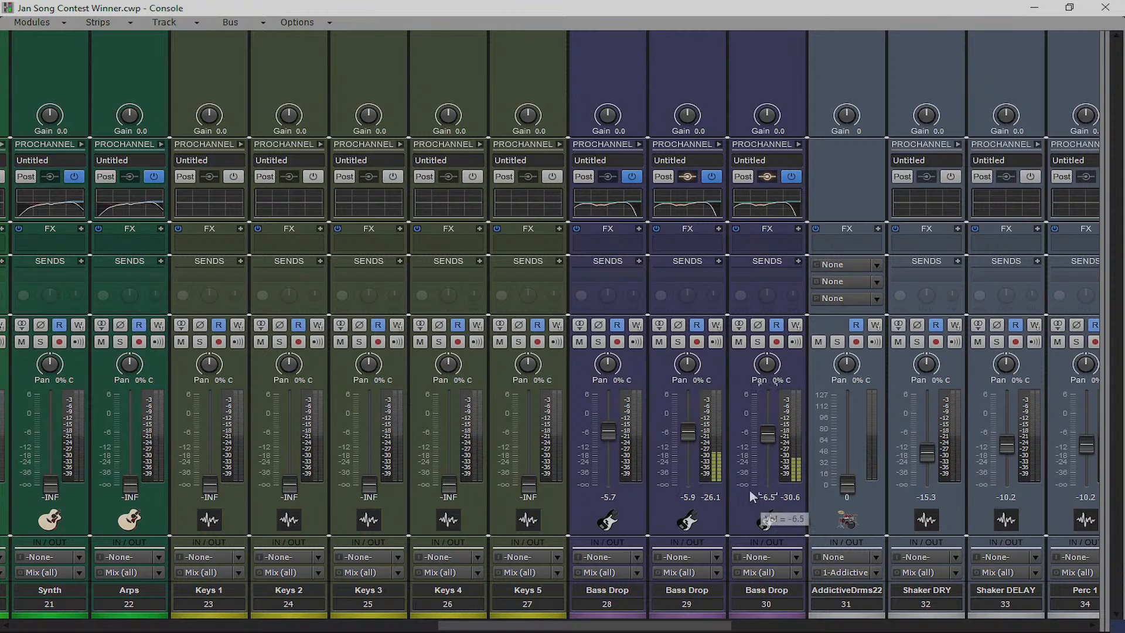
# Solo Bass Drop 29, then Bass Drop 30, to audition each alone
pyautogui.click(678, 342)
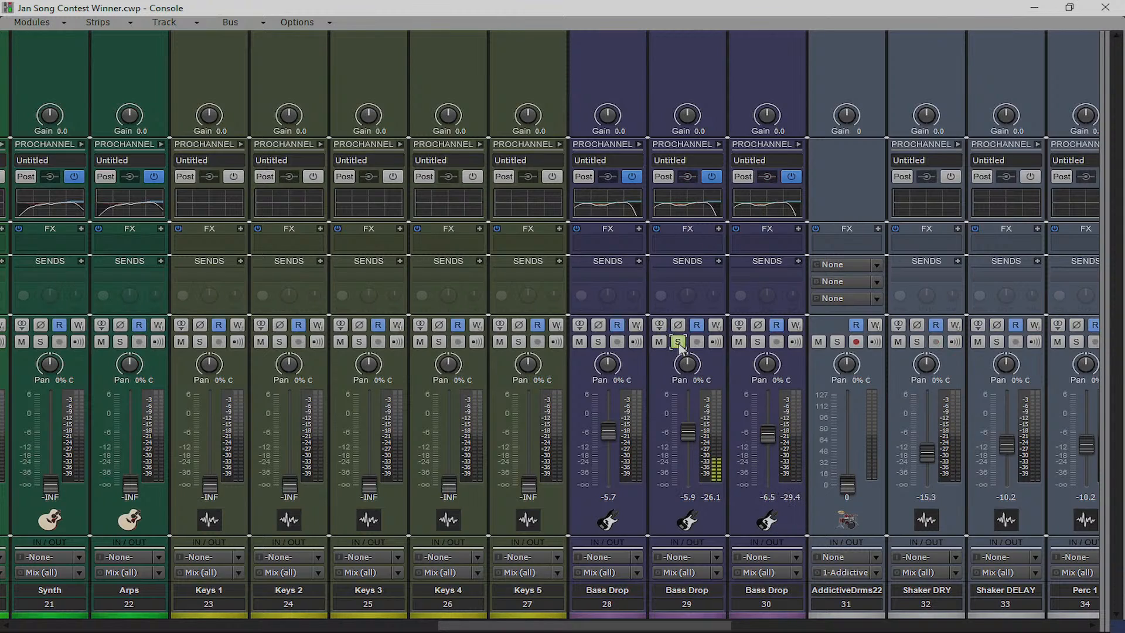
pyautogui.click(678, 342)
pyautogui.click(757, 342)
pyautogui.click(757, 342)
# Nudge Bass Drop 30 up to -5.7 dB and save the project
pyautogui.moveTo(765, 441); pyautogui.dragTo(765, 438)
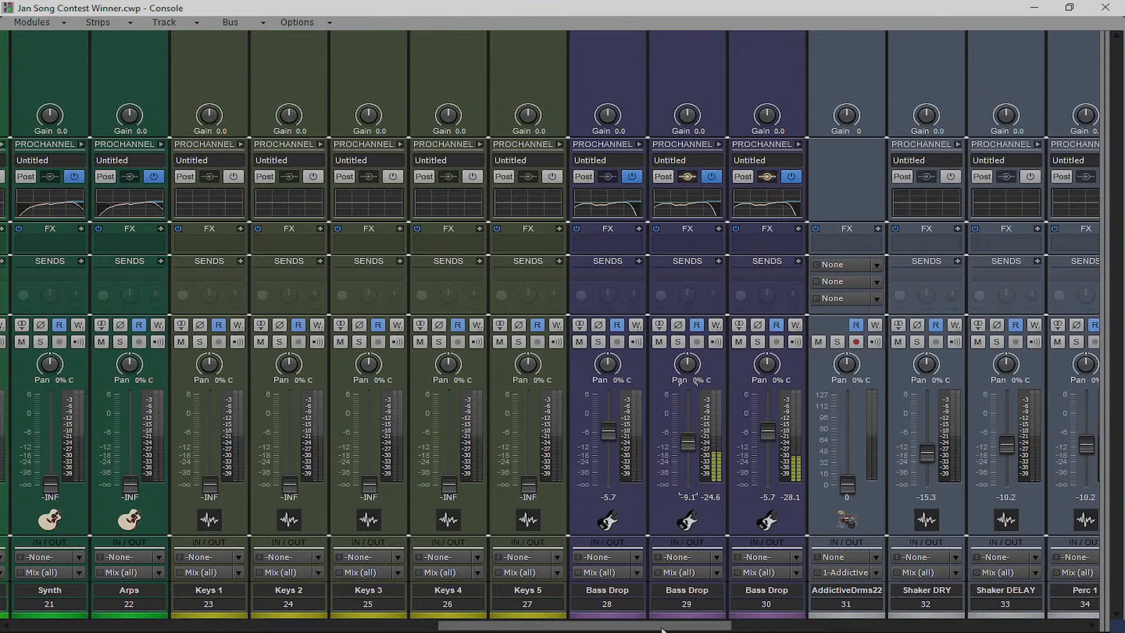
pyautogui.moveTo(663, 630); pyautogui.dragTo(1036, 621)
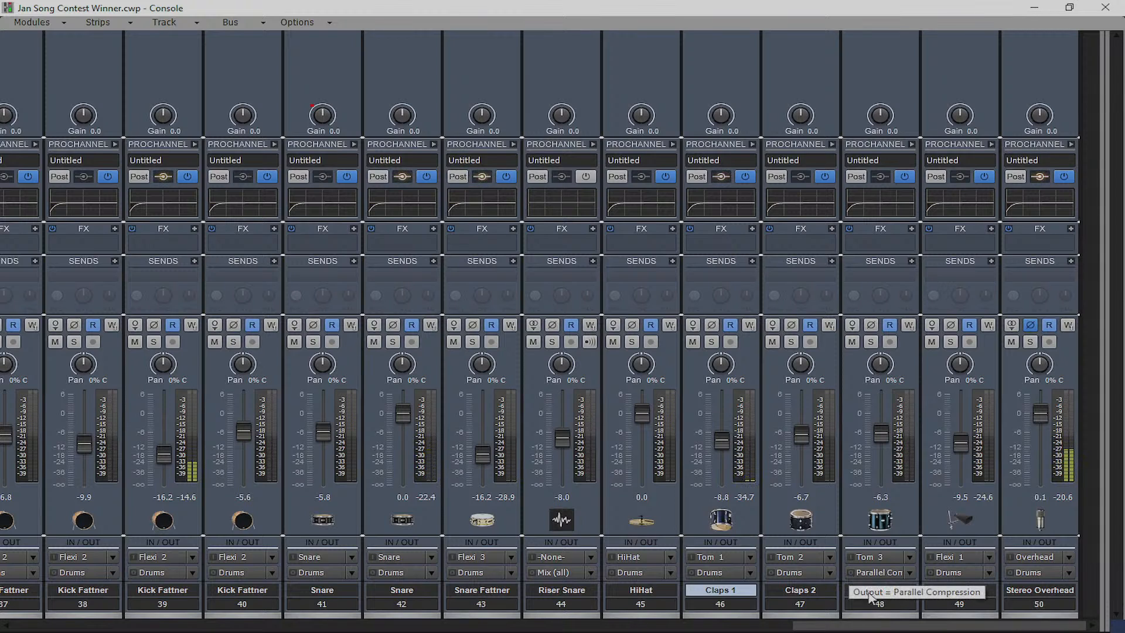
pyautogui.hotkey('ctrl', 's')
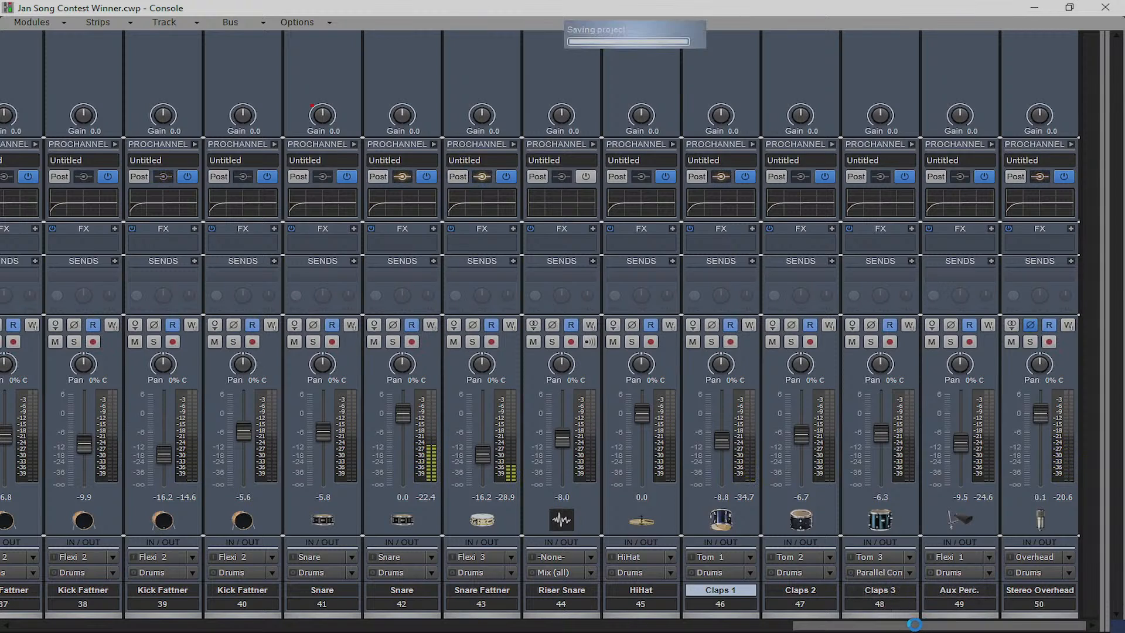
# Bring Keys 1–5 up from silence in the Console
pyautogui.moveTo(915, 624); pyautogui.dragTo(485, 624)
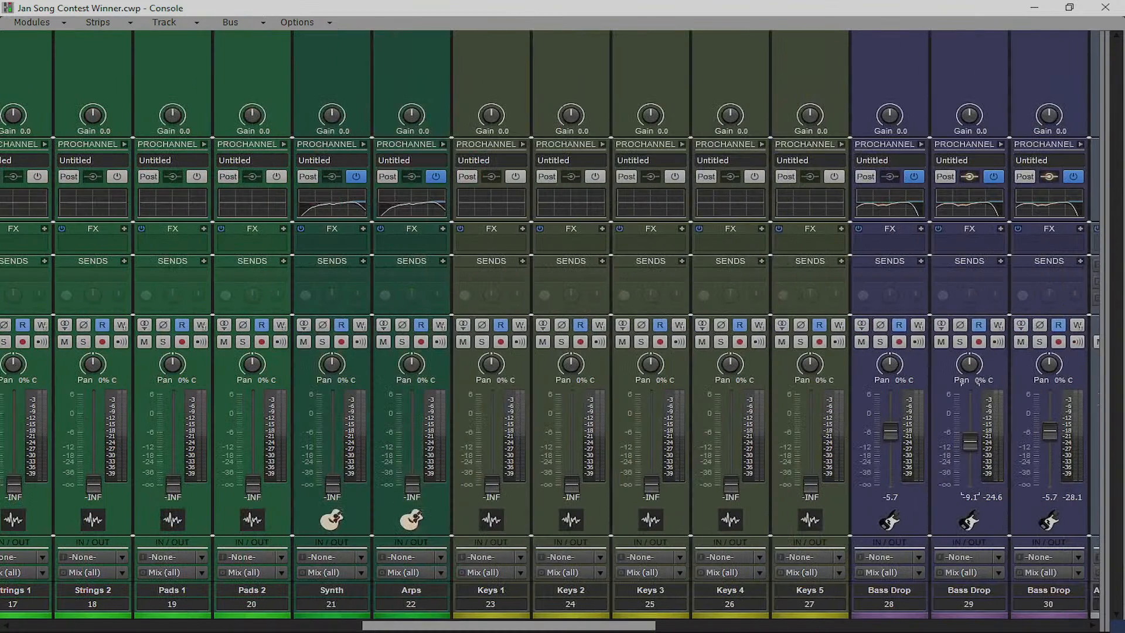
pyautogui.moveTo(798, 480); pyautogui.dragTo(802, 441)
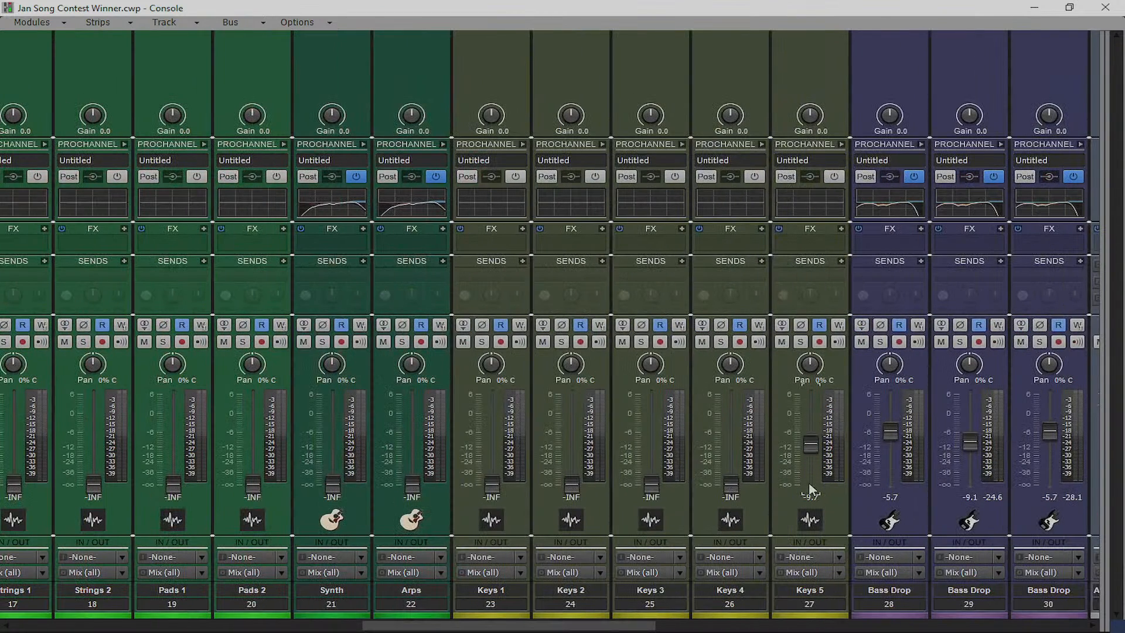
pyautogui.moveTo(731, 491); pyautogui.dragTo(732, 458)
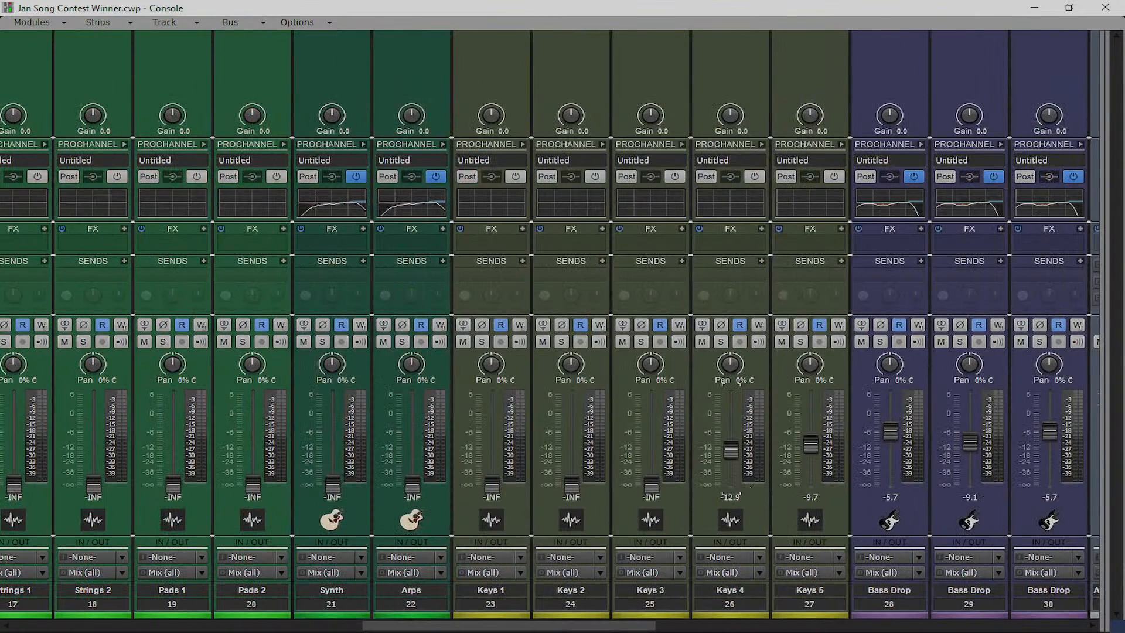
pyautogui.moveTo(651, 484); pyautogui.dragTo(651, 440)
pyautogui.moveTo(577, 487); pyautogui.dragTo(572, 440)
pyautogui.moveTo(498, 486); pyautogui.dragTo(492, 440)
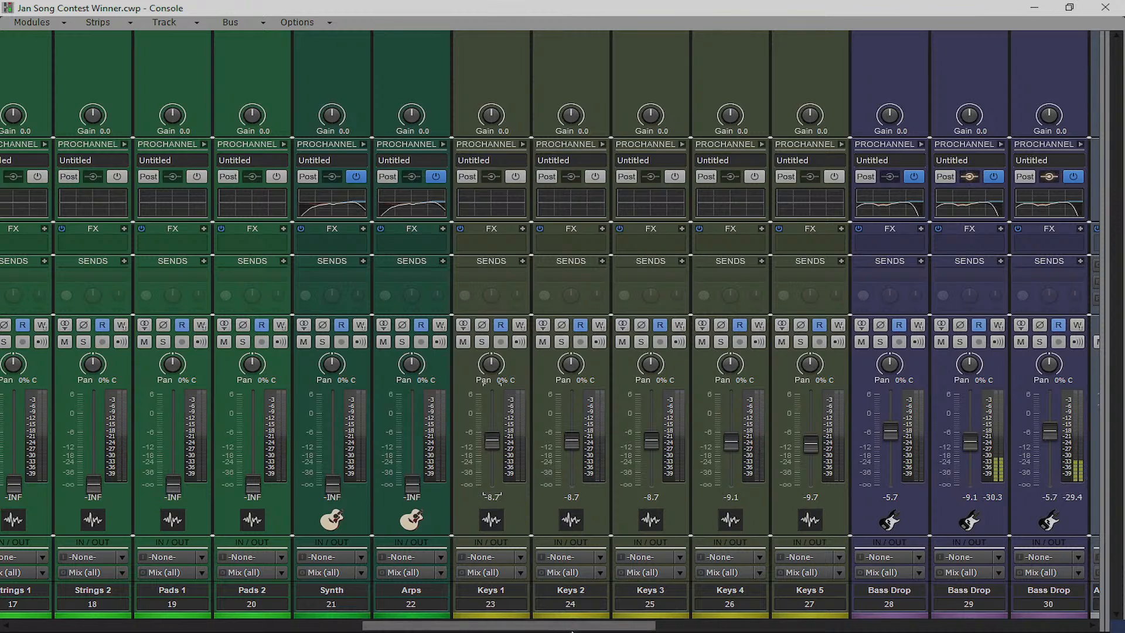
# Bring the Synth and Arps channels up from silence
pyautogui.moveTo(483, 625); pyautogui.dragTo(400, 625)
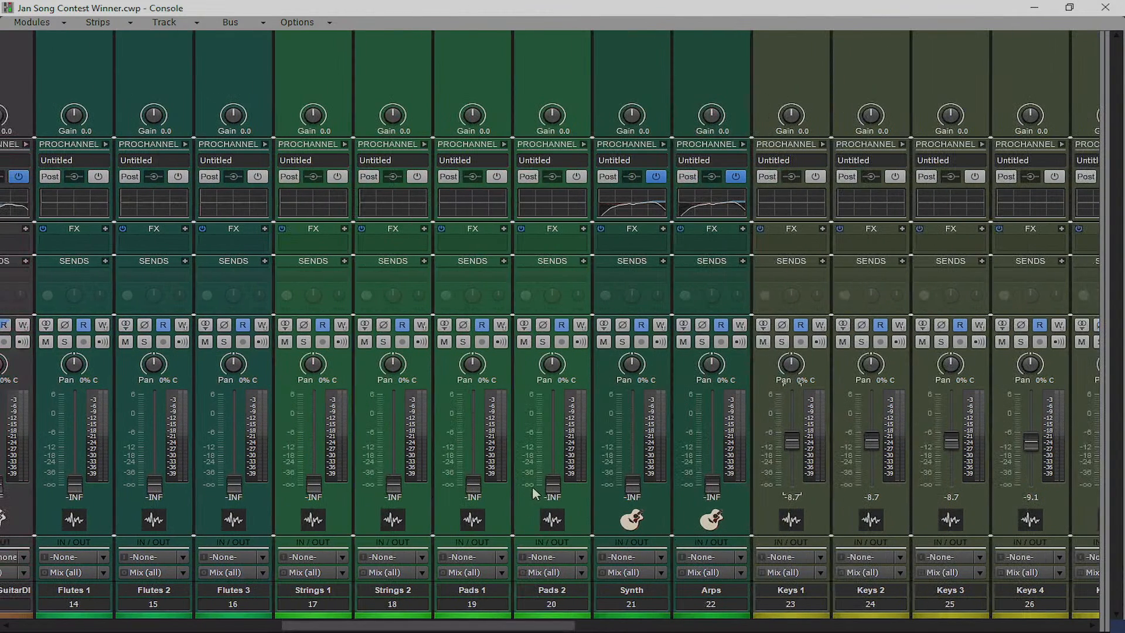
pyautogui.moveTo(632, 485); pyautogui.dragTo(633, 437)
pyautogui.moveTo(712, 486); pyautogui.dragTo(712, 437)
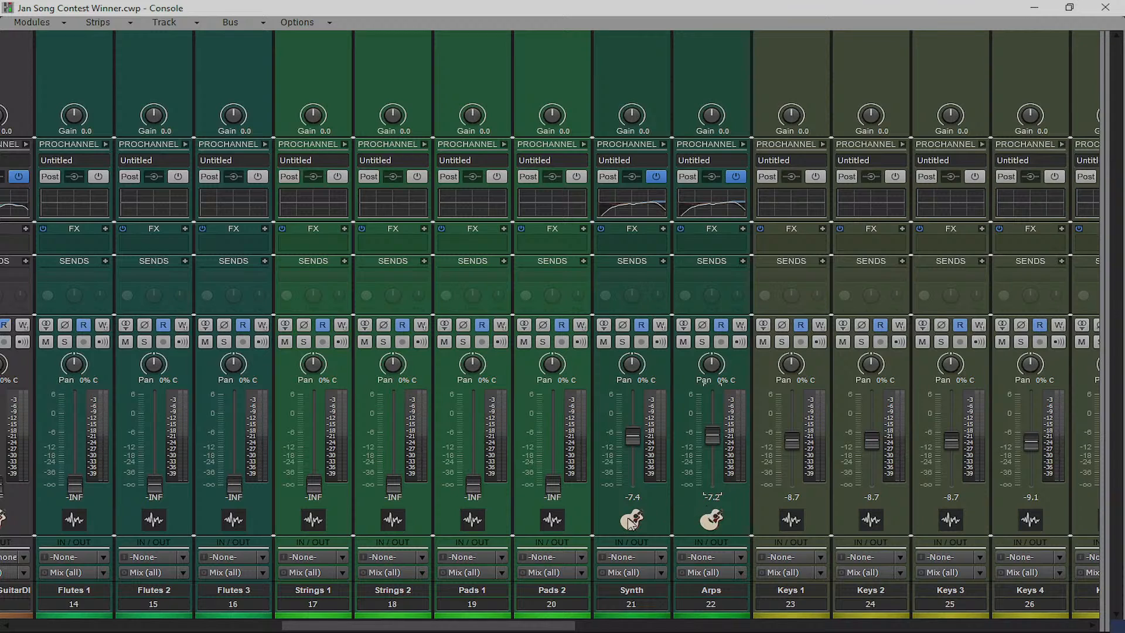
# Raise Pads 1–2, Strings 1–2 and Flutes 3 from silence, then return to Track view
pyautogui.moveTo(548, 625); pyautogui.dragTo(518, 625)
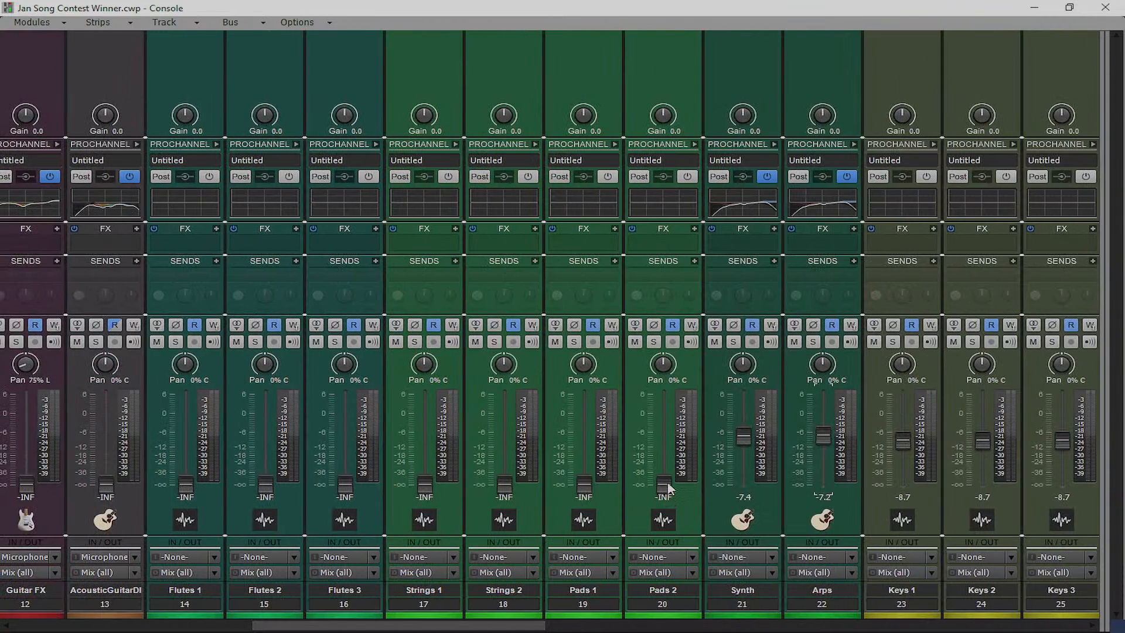
pyautogui.moveTo(665, 486); pyautogui.dragTo(665, 447)
pyautogui.moveTo(584, 485); pyautogui.dragTo(584, 446)
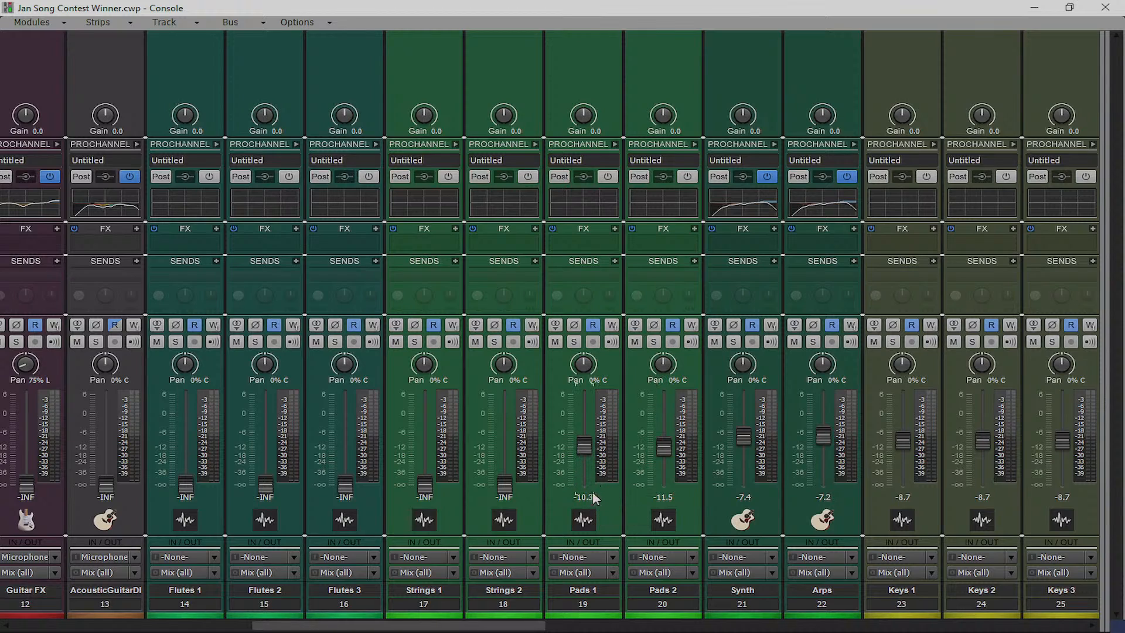
pyautogui.moveTo(505, 486); pyautogui.dragTo(504, 451)
pyautogui.moveTo(425, 486); pyautogui.dragTo(425, 449)
pyautogui.moveTo(502, 626); pyautogui.dragTo(419, 624)
pyautogui.moveTo(653, 485); pyautogui.dragTo(653, 447)
pyautogui.moveTo(440, 625); pyautogui.dragTo(936, 625)
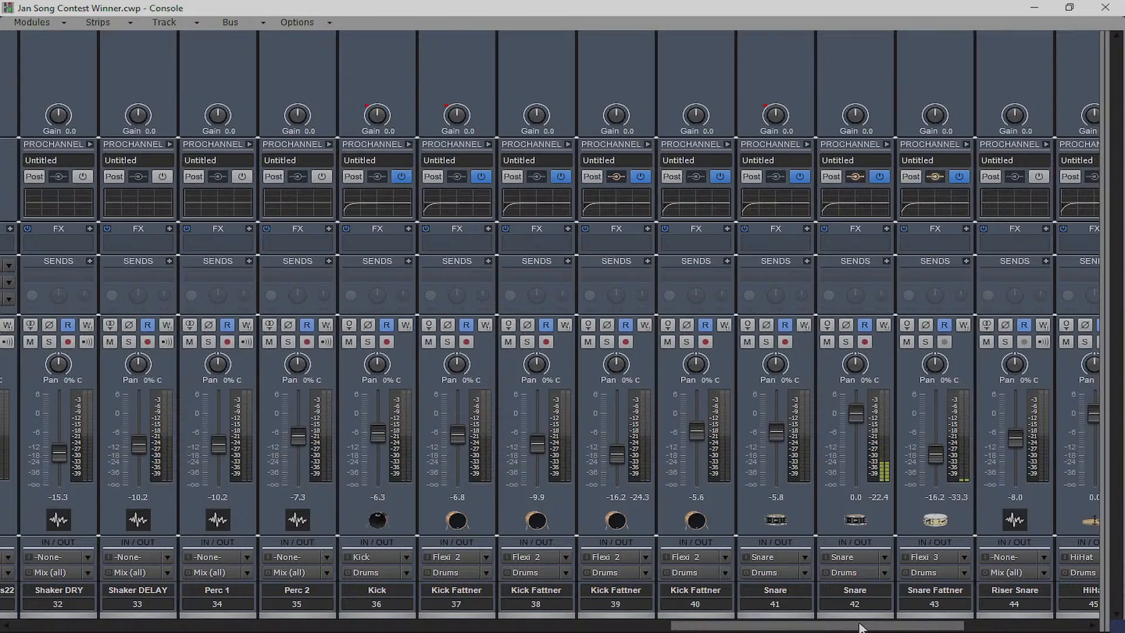
pyautogui.moveTo(860, 627); pyautogui.dragTo(709, 620)
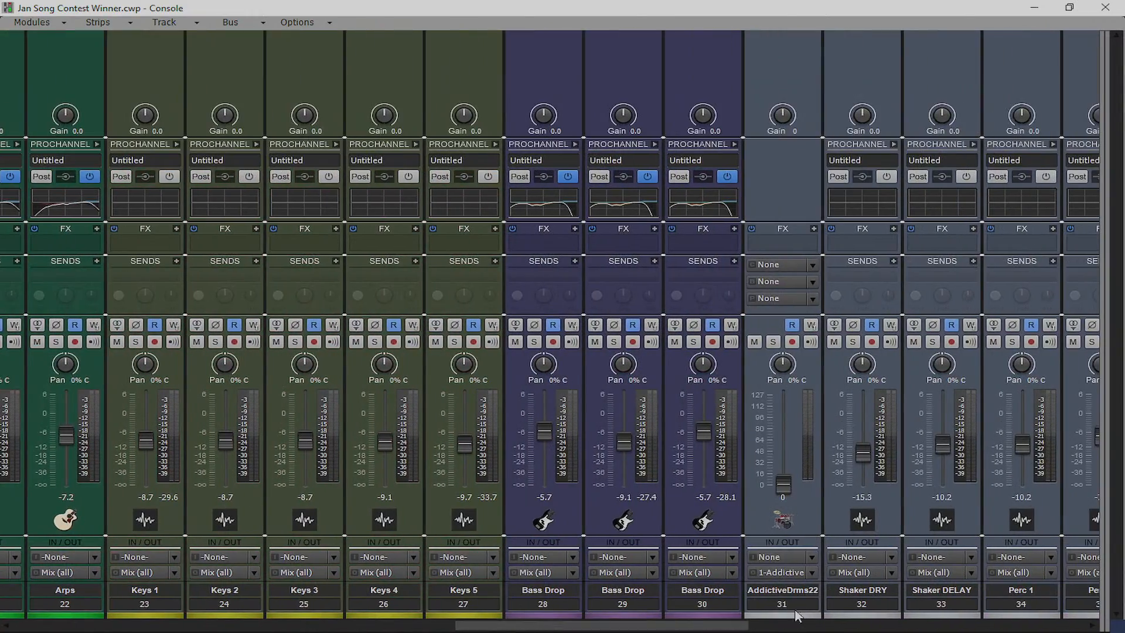
pyautogui.click(1034, 7)
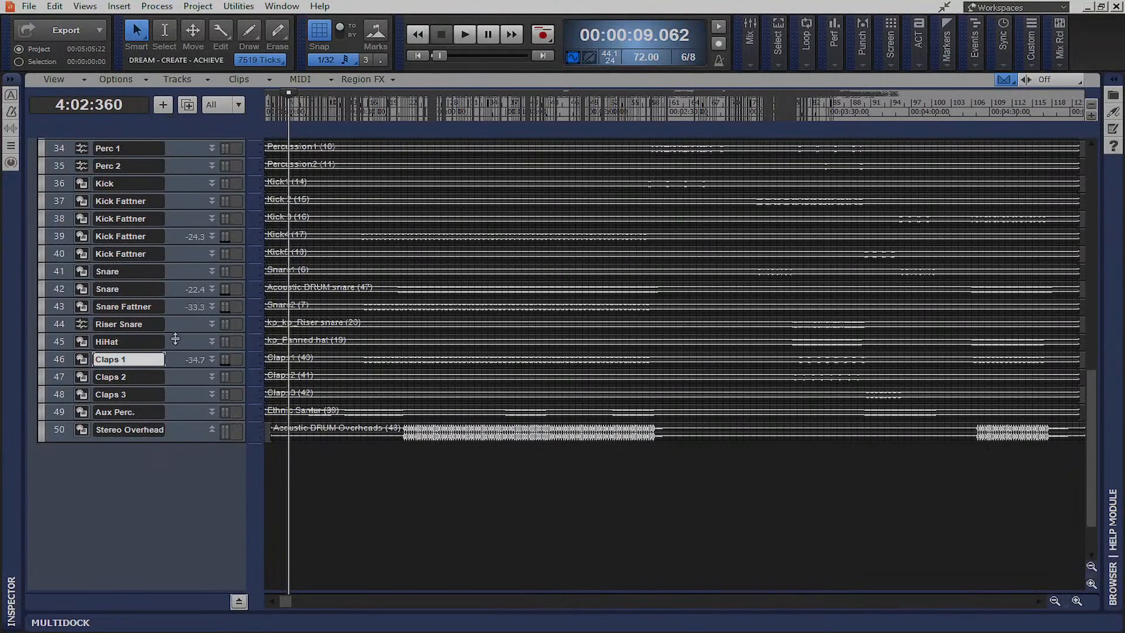
# Enlarge the snare tracks and set the Now time to 00:02:22.812 at the Snare 2 clip
pyautogui.moveTo(180, 333); pyautogui.dragTo(179, 487)
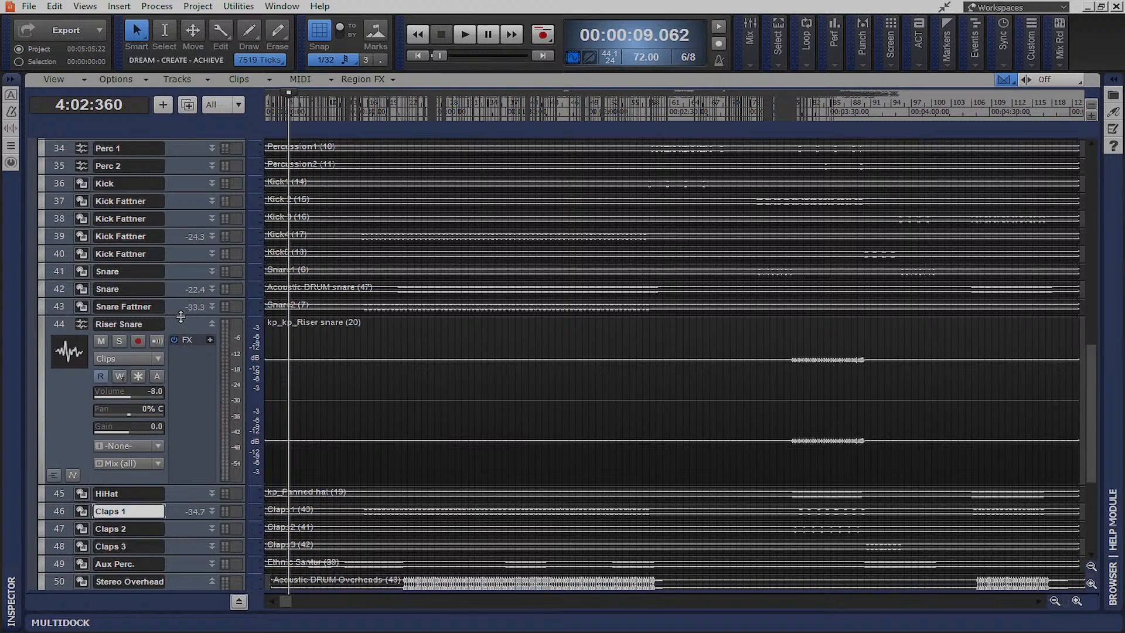
pyautogui.doubleClick(185, 314)
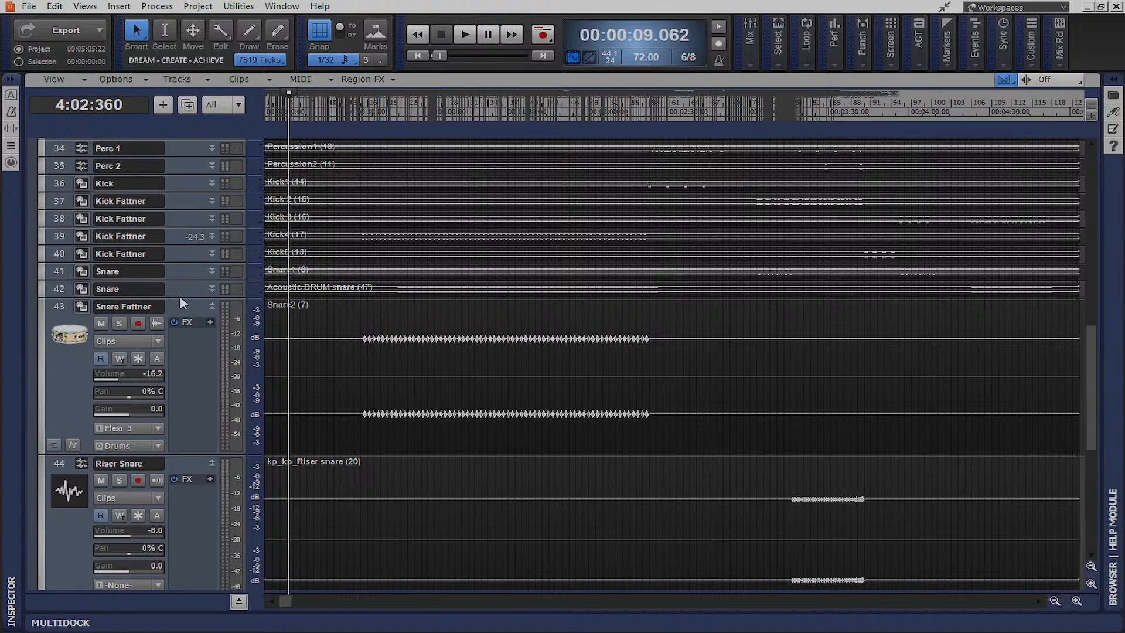
pyautogui.moveTo(180, 298); pyautogui.dragTo(195, 420)
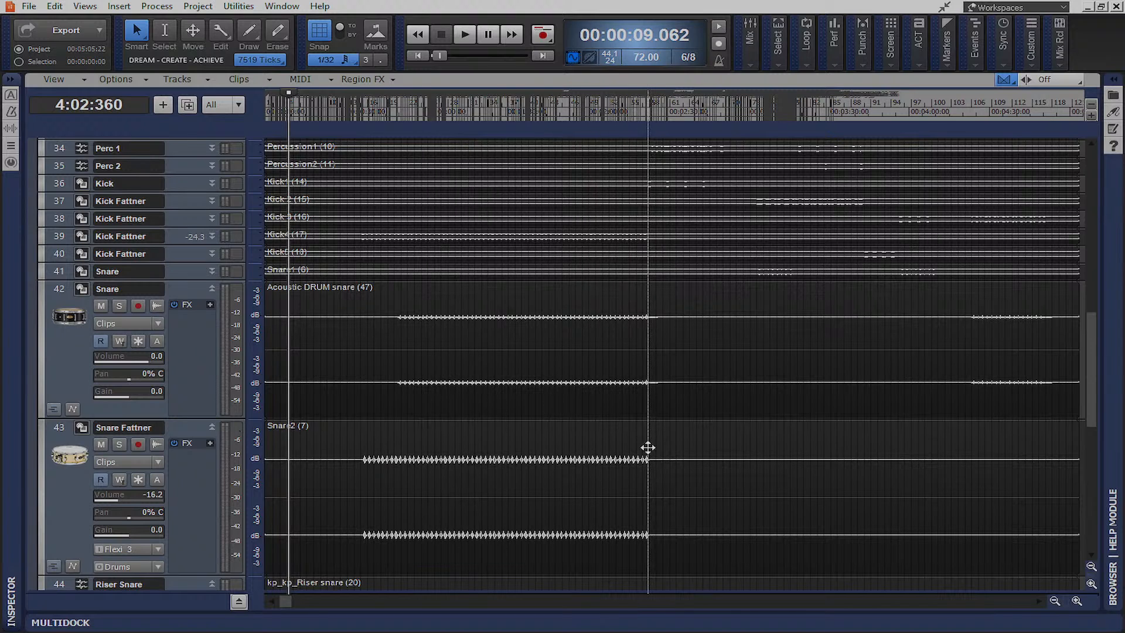
pyautogui.click(648, 543)
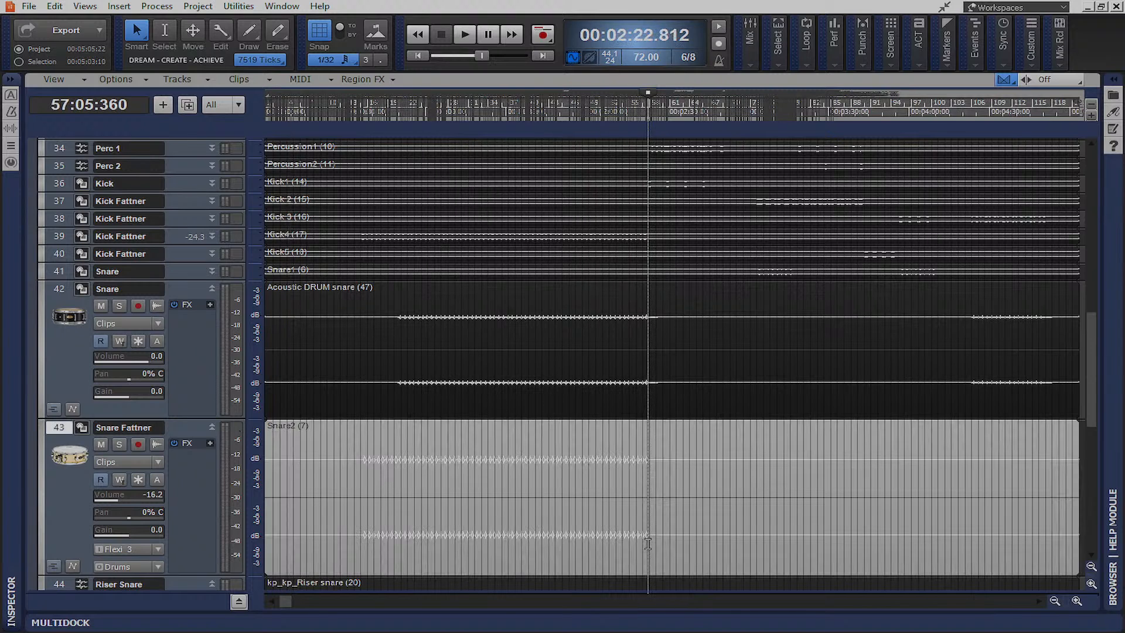
pyautogui.scroll(2, 771, 502)
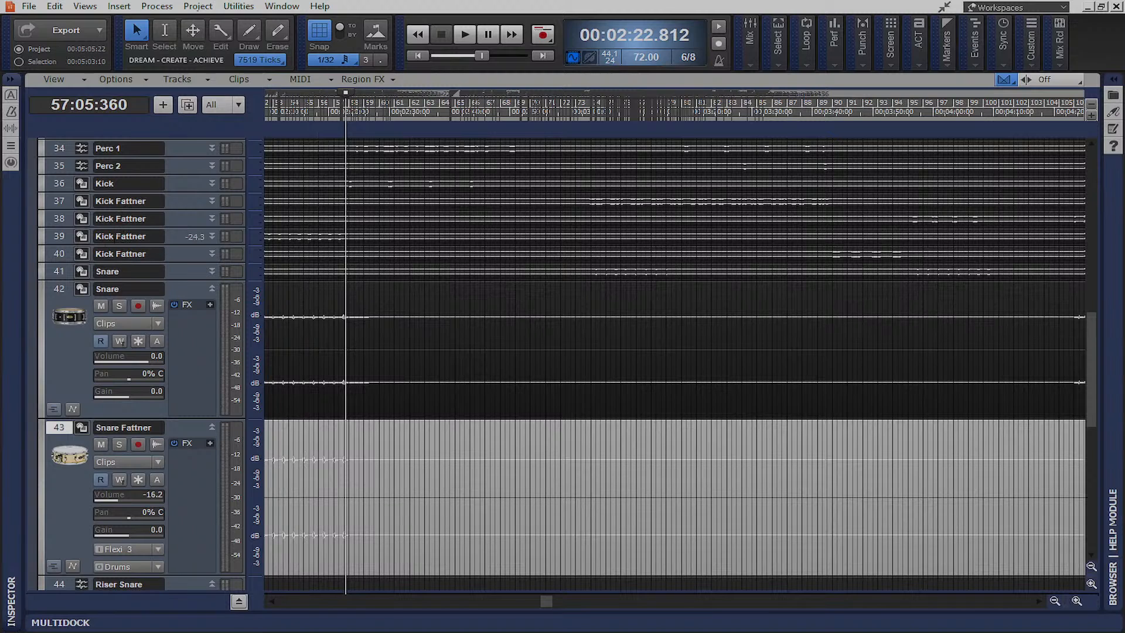
pyautogui.scroll(6, 64, 273)
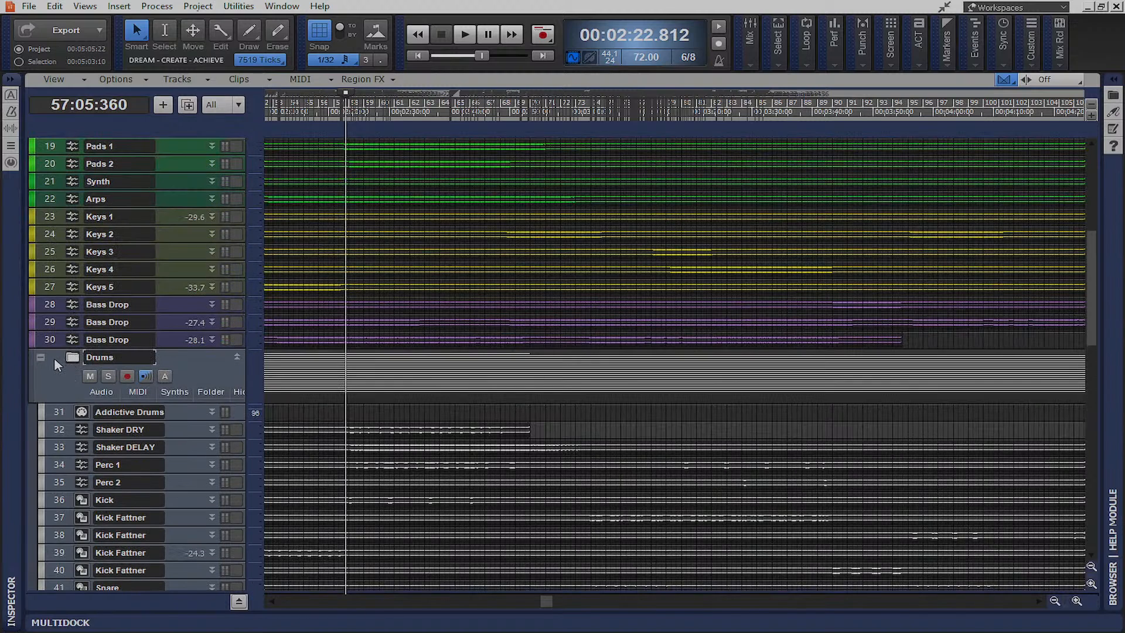
# Colour all Drums folder tracks black with a custom colour
pyautogui.click(54, 357)
pyautogui.click(48, 416)
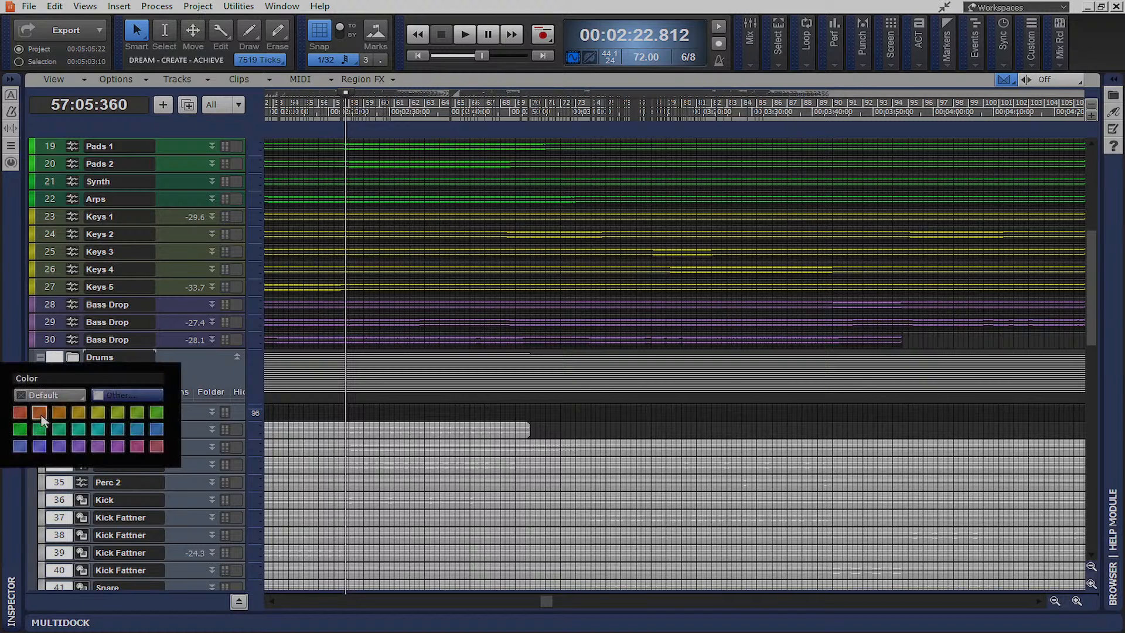
pyautogui.click(114, 393)
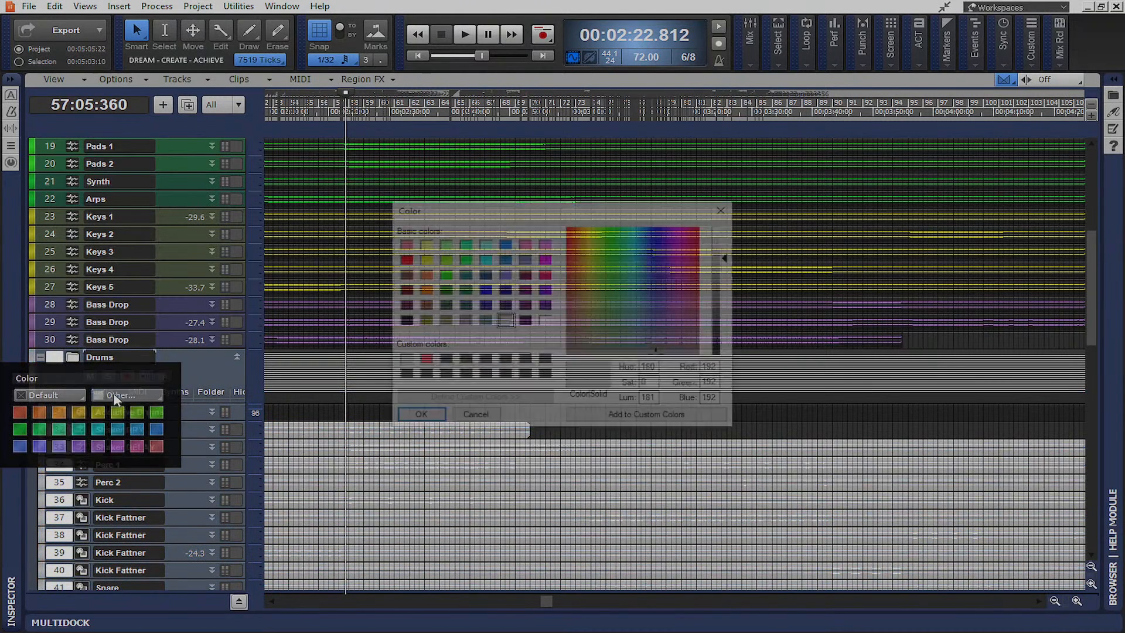
pyautogui.click(403, 377)
pyautogui.click(418, 417)
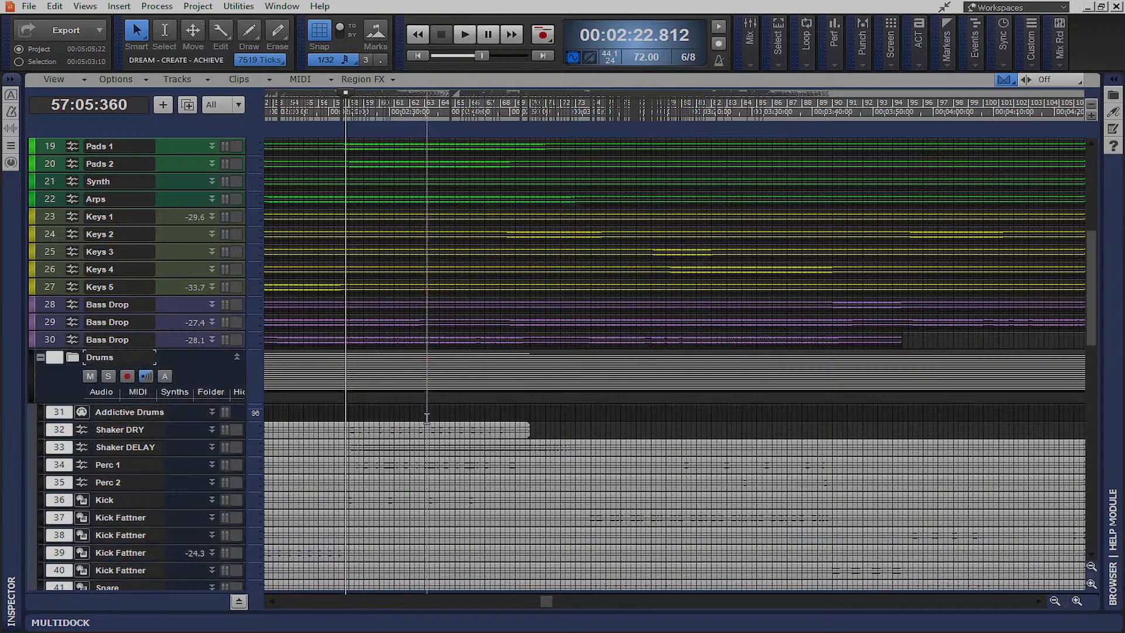
# Magnify the Snare waveforms, select Snare Fattner, and expand the HiHat track
pyautogui.scroll(-5, 445, 434)
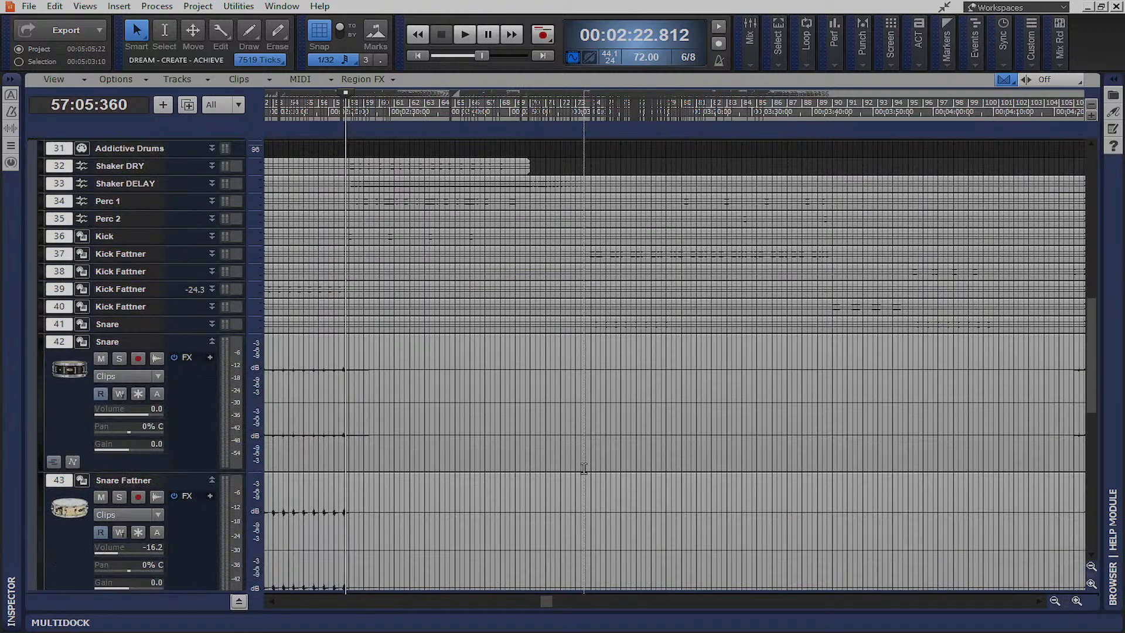
pyautogui.moveTo(256, 393); pyautogui.dragTo(265, 378)
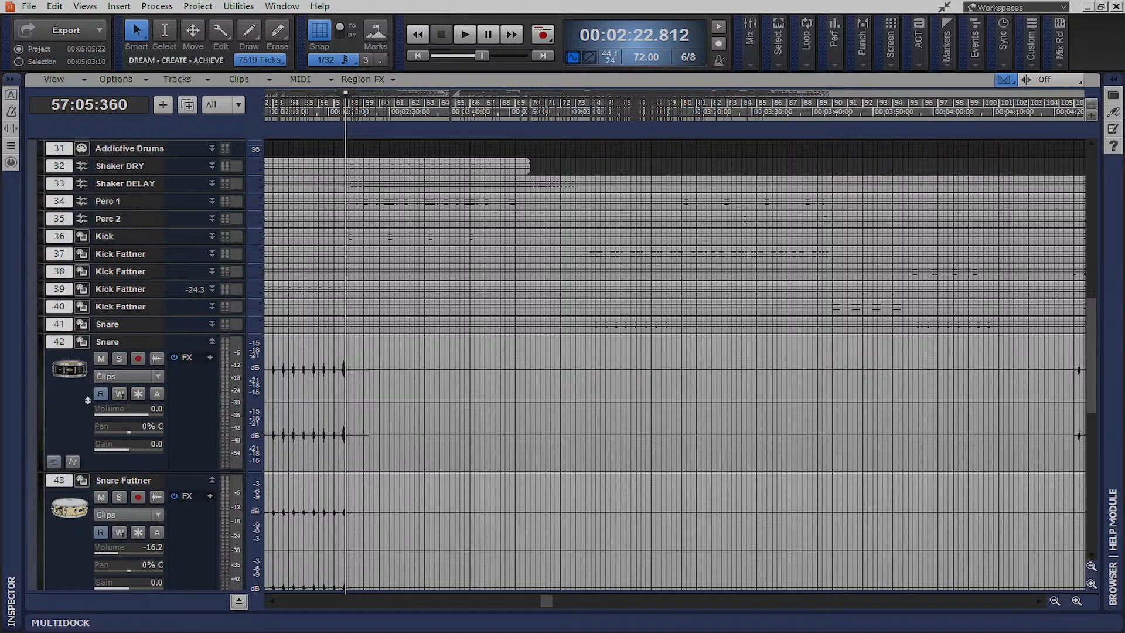
pyautogui.click(520, 533)
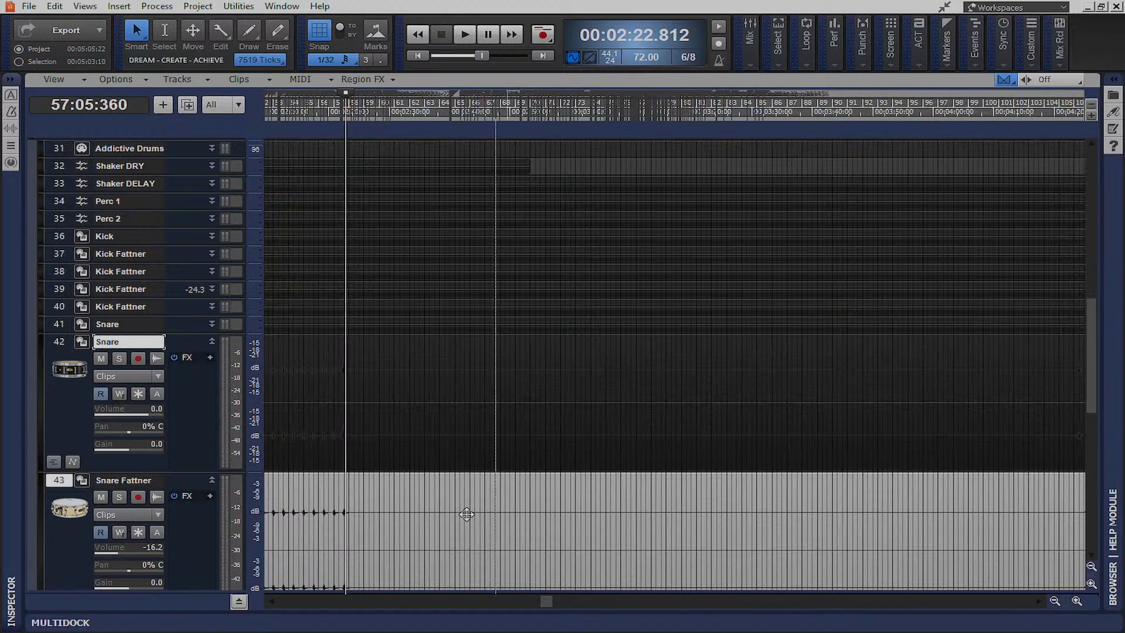
pyautogui.scroll(10, 405, 425)
pyautogui.hscroll(-8, 412, 423)
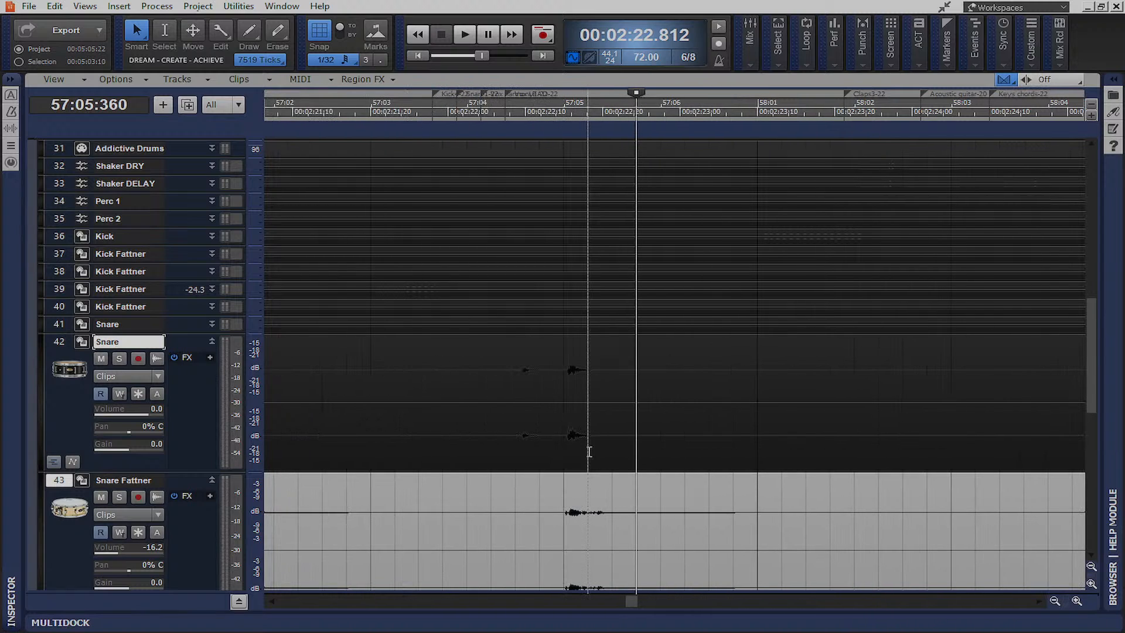
pyautogui.scroll(15, 573, 469)
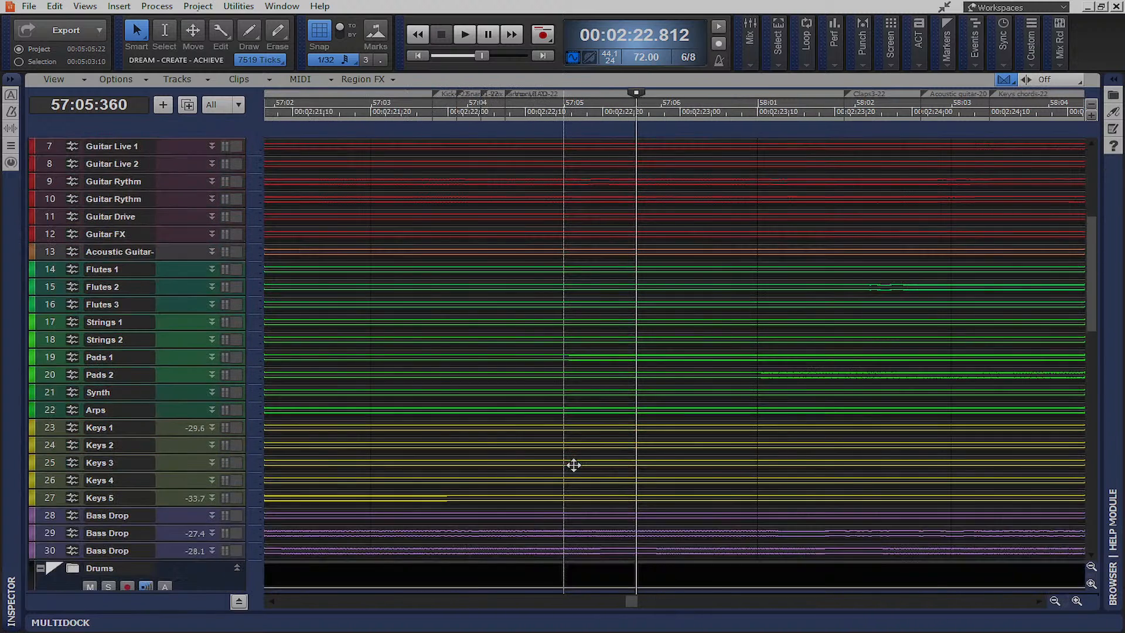
pyautogui.scroll(-10, 574, 465)
pyautogui.scroll(-10, 574, 465)
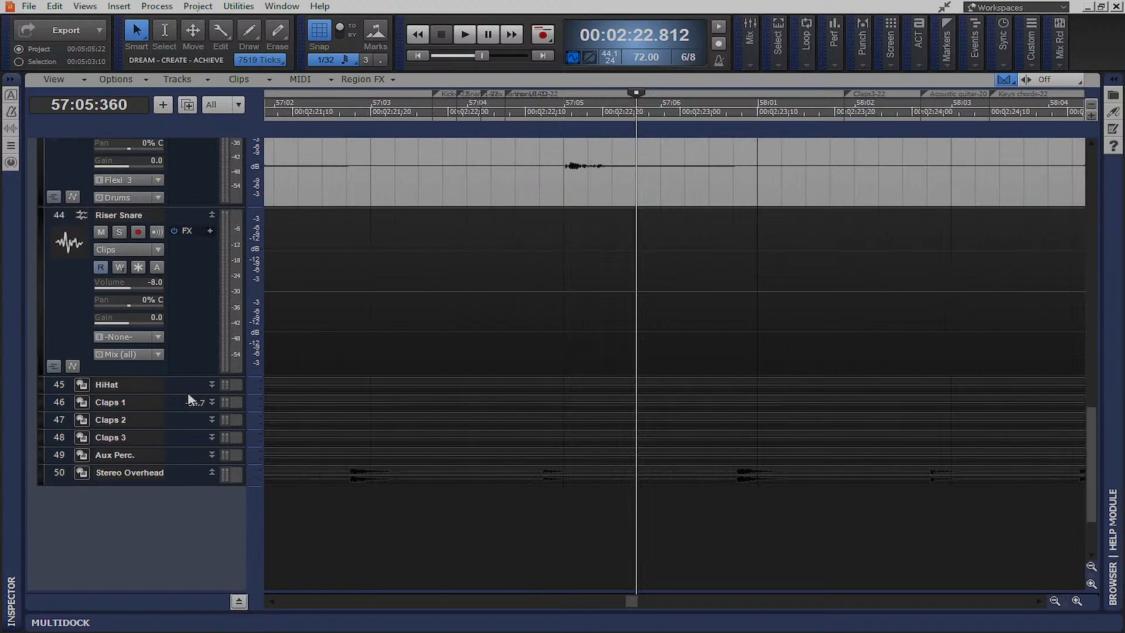
pyautogui.moveTo(176, 393); pyautogui.dragTo(189, 502)
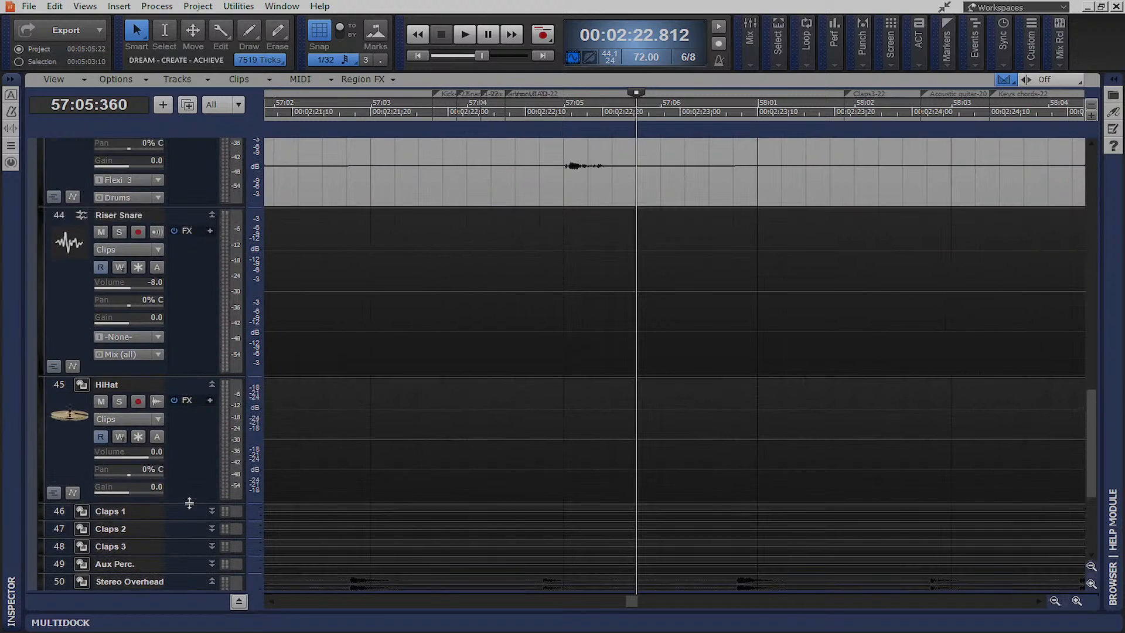
# Briefly play the drums, then expand the Stereo Overhead track and select its clip
pyautogui.press('space')
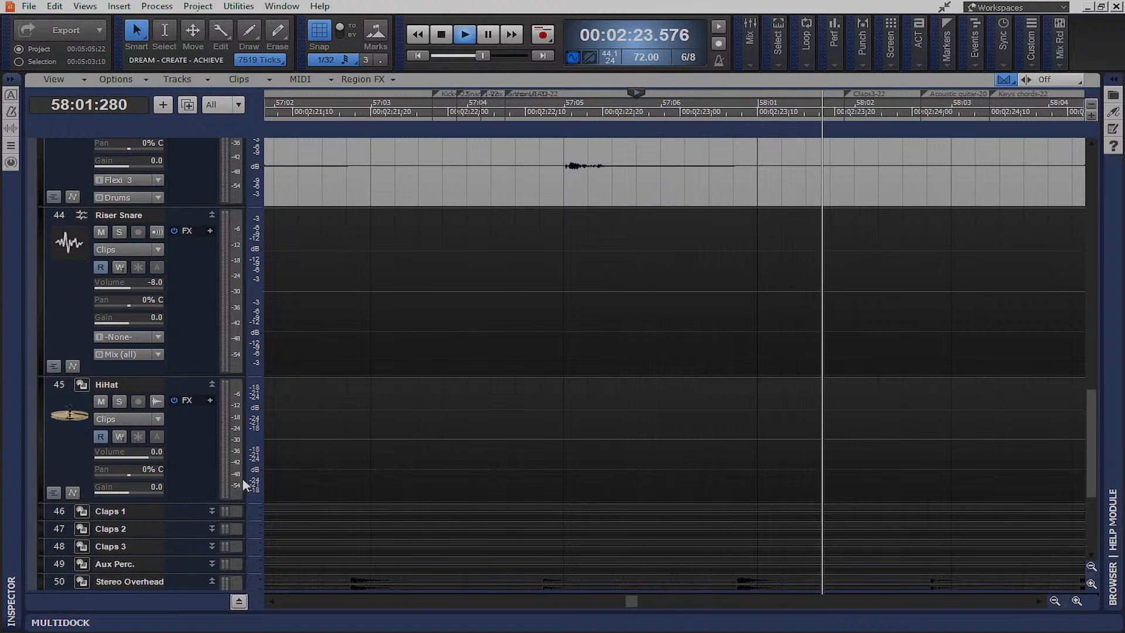
pyautogui.press('space')
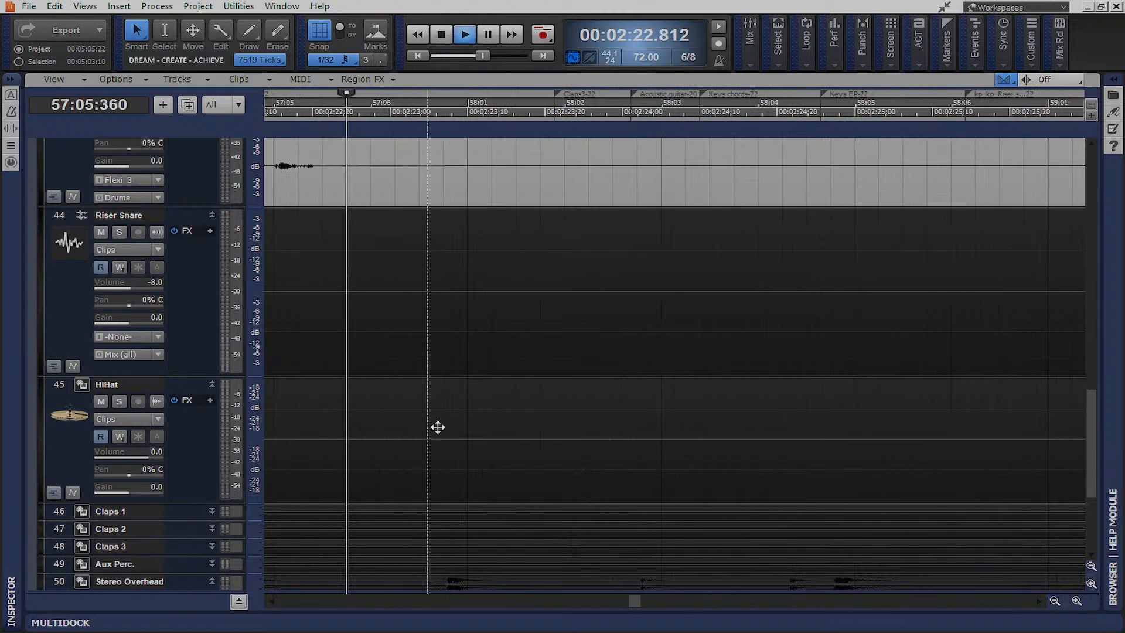
pyautogui.scroll(-3, 528, 418)
pyautogui.moveTo(186, 436); pyautogui.dragTo(220, 588)
pyautogui.moveTo(416, 446); pyautogui.dragTo(497, 423)
# Play the drums from 57:01 (00:02:20.833) and open the Console with Alt+2
pyautogui.scroll(6, 684, 377)
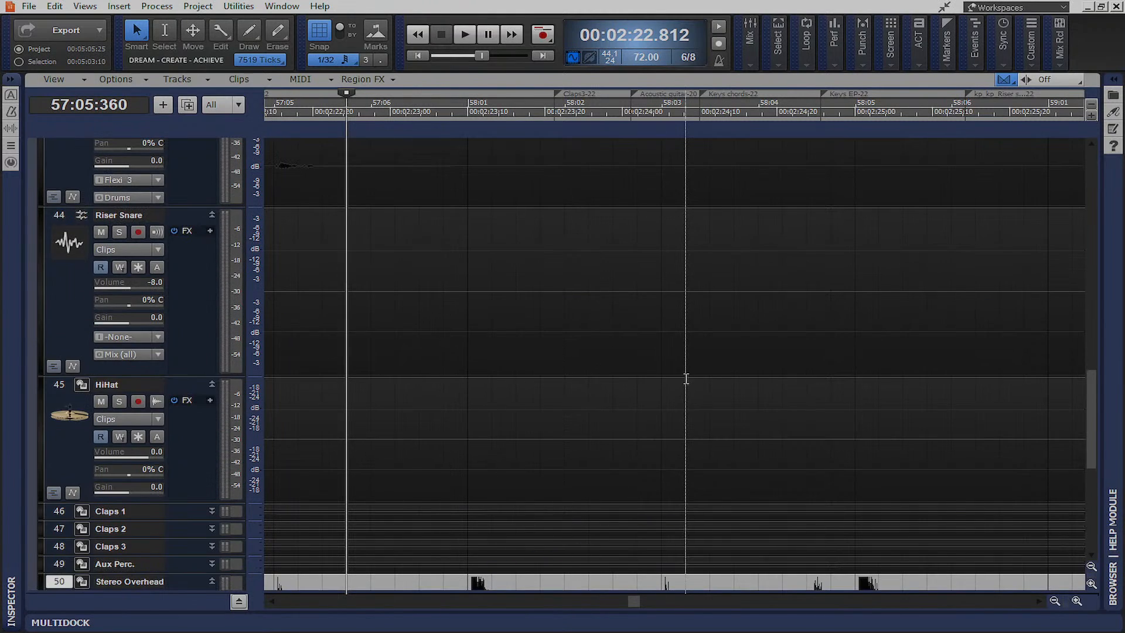
pyautogui.click(618, 597)
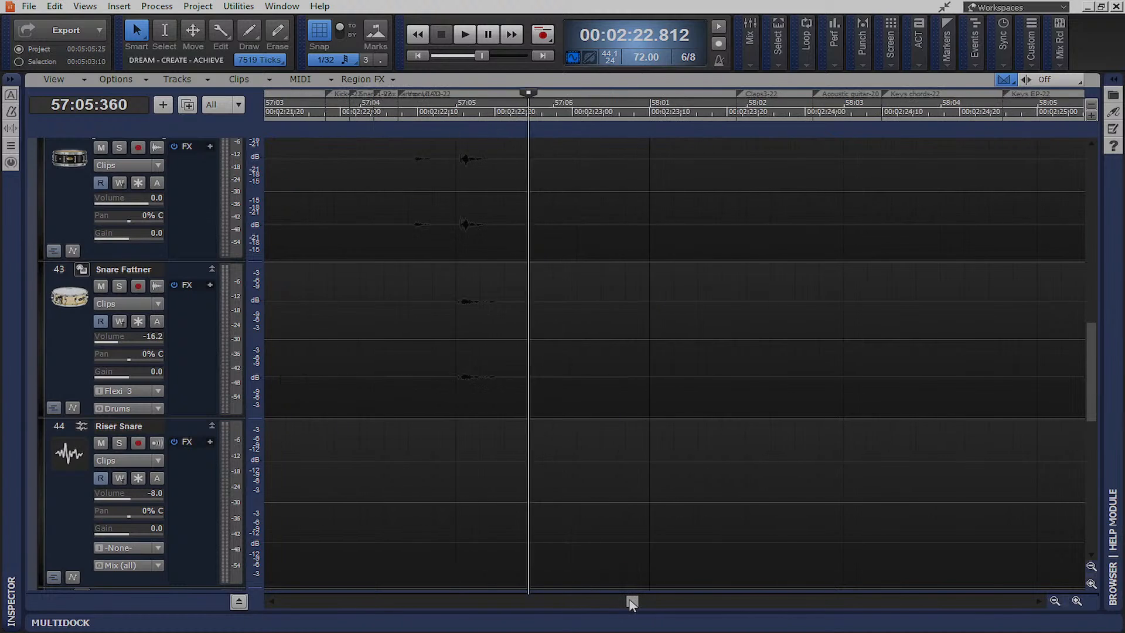
pyautogui.click(516, 390)
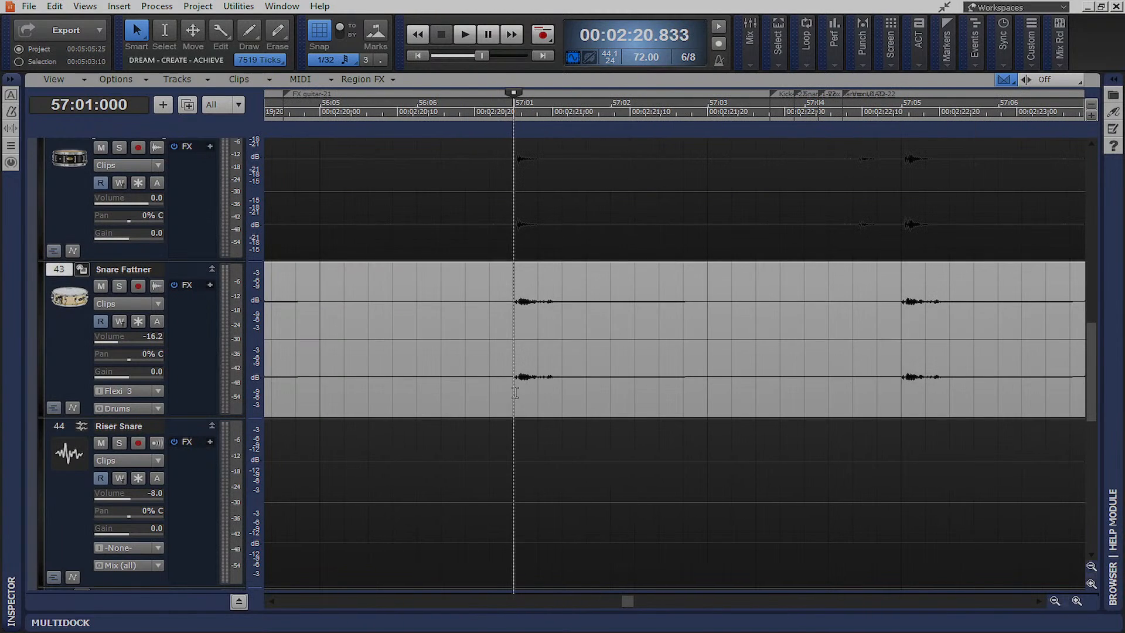
pyautogui.scroll(-6, 528, 481)
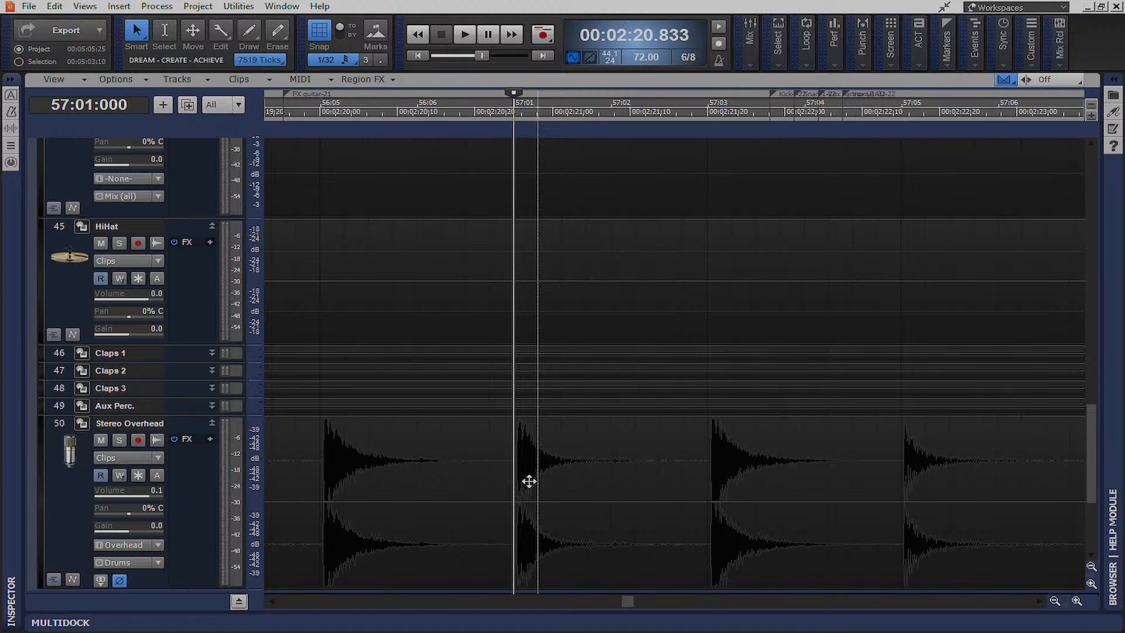
pyautogui.press('space')
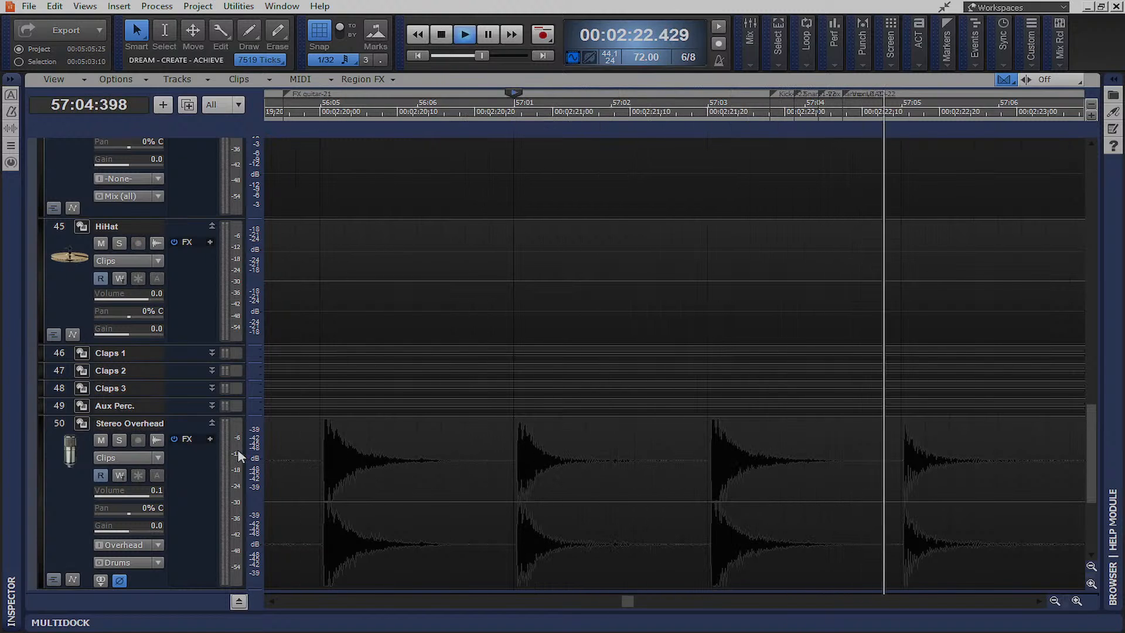
pyautogui.scroll(-3, 314, 483)
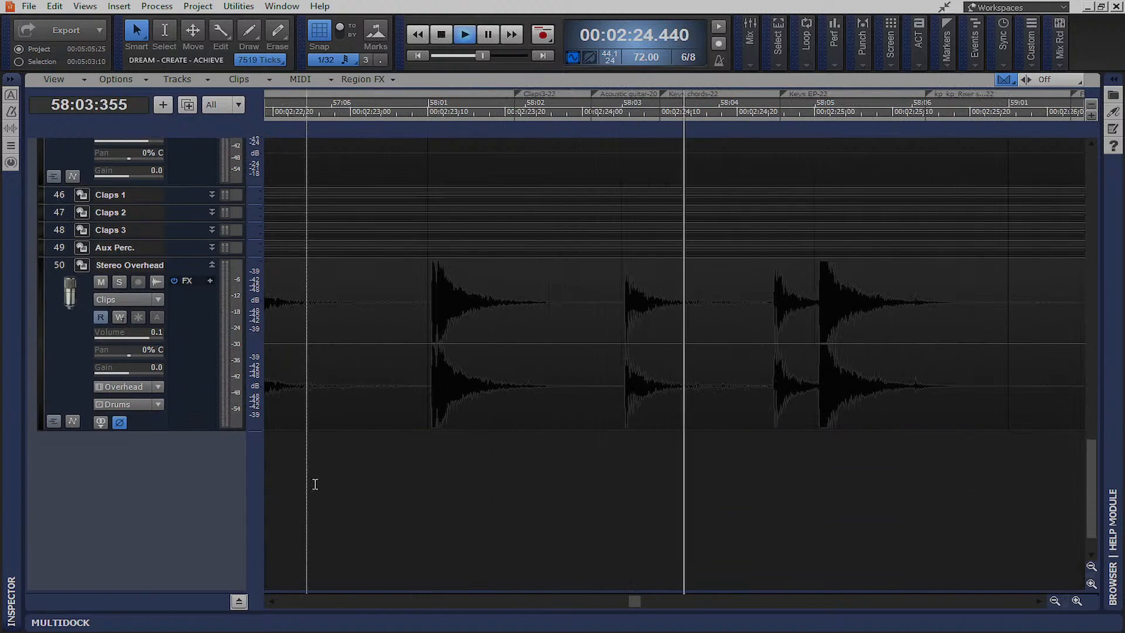
pyautogui.hotkey('alt', '2')
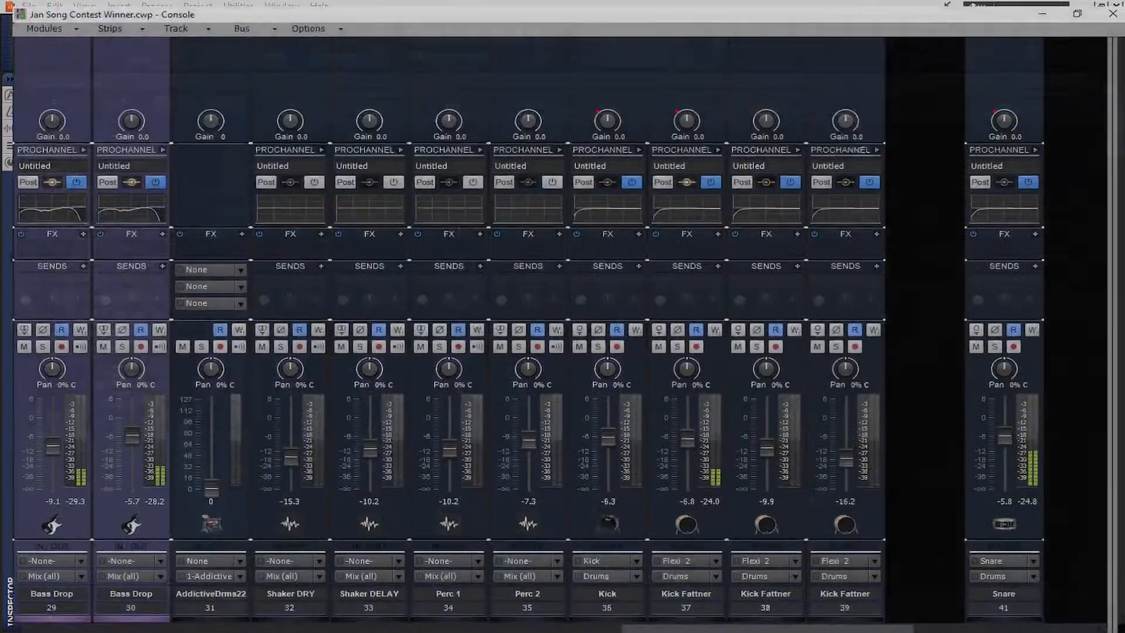
# Scroll through the Console strips, stop playback at 57:01, and close the Console
pyautogui.moveTo(657, 623); pyautogui.dragTo(938, 626)
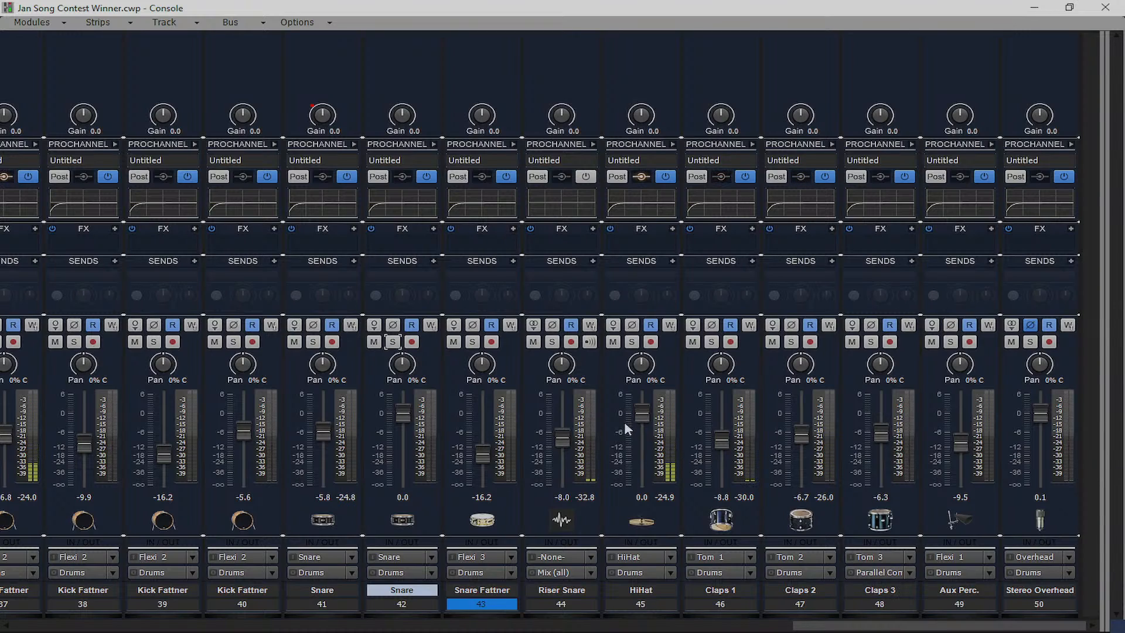
pyautogui.moveTo(951, 628)
pyautogui.mouseDown()
pyautogui.moveTo(541, 631)
pyautogui.moveTo(956, 627)
pyautogui.mouseUp()
pyautogui.click(1035, 9)
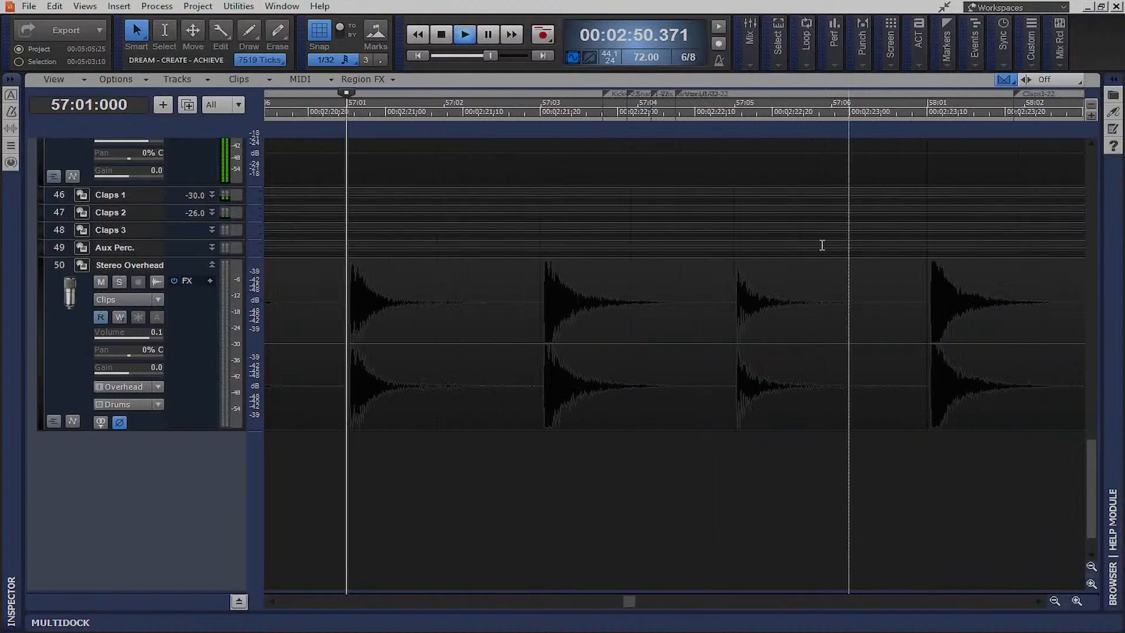
pyautogui.press('space')
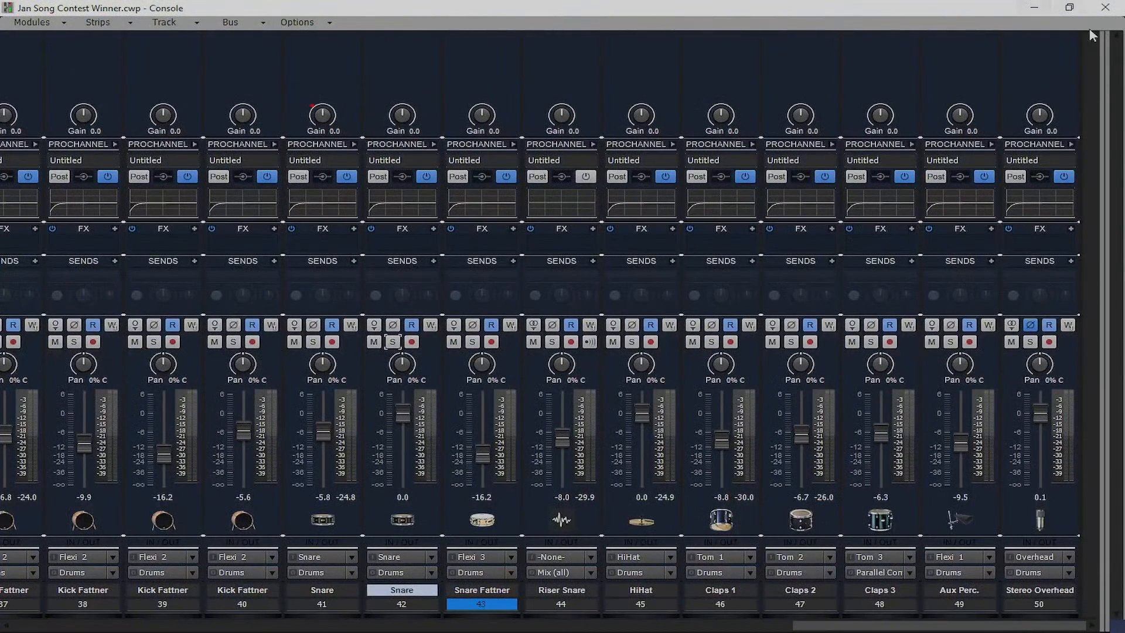
pyautogui.click(1105, 7)
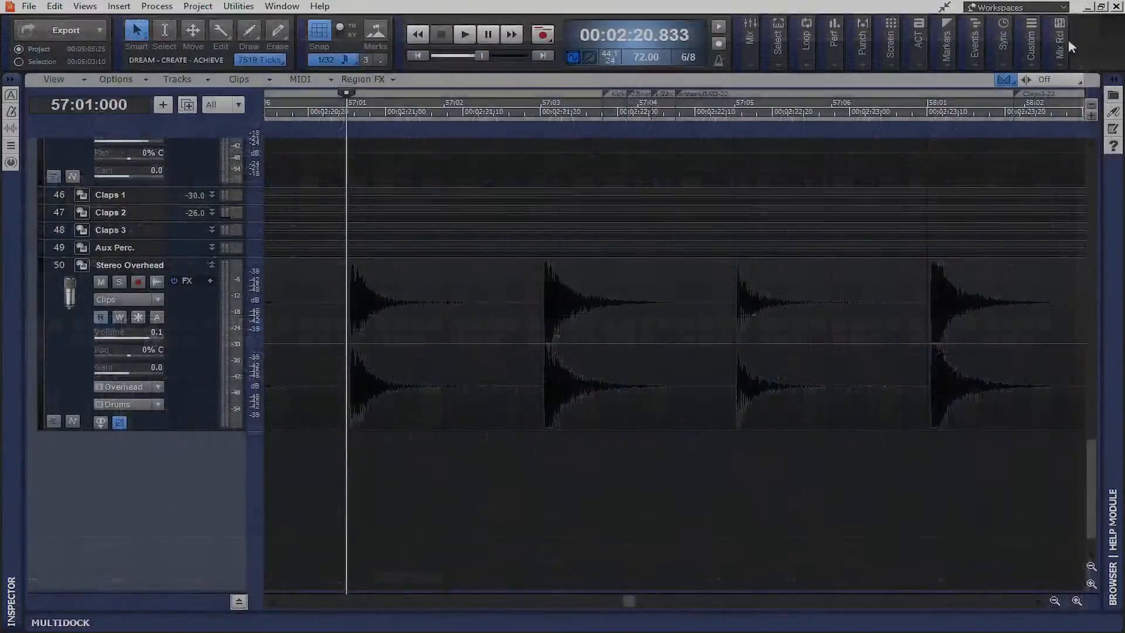
# Zoom out the timeline and place the now time near 0:49
pyautogui.click(1054, 600)
pyautogui.click(1055, 601)
pyautogui.click(1054, 601)
pyautogui.click(1055, 601)
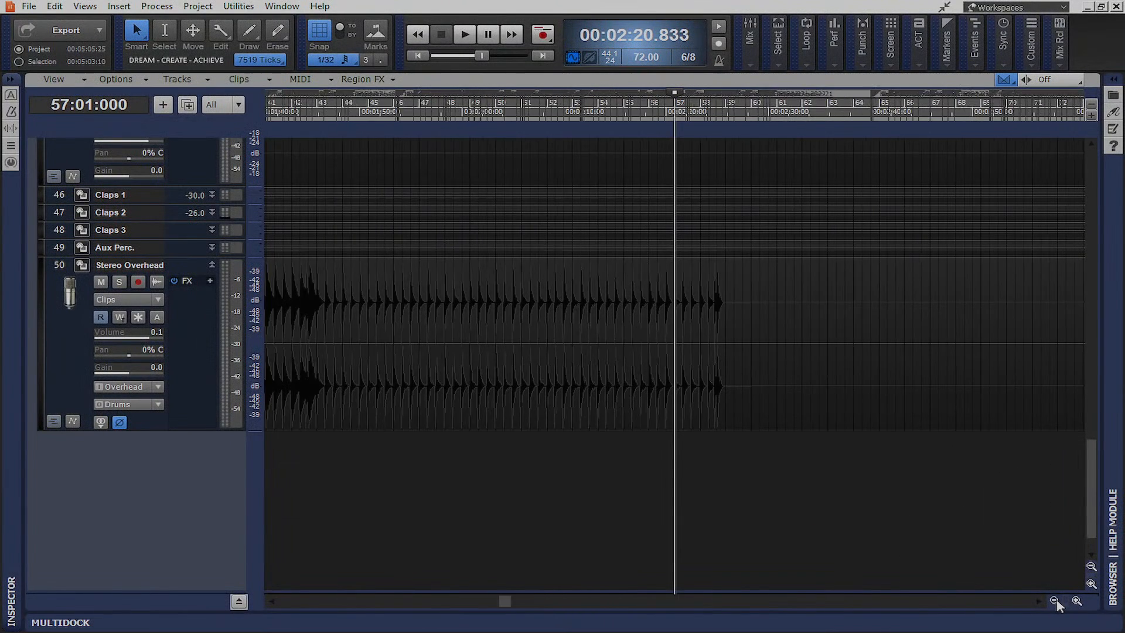
pyautogui.click(1055, 600)
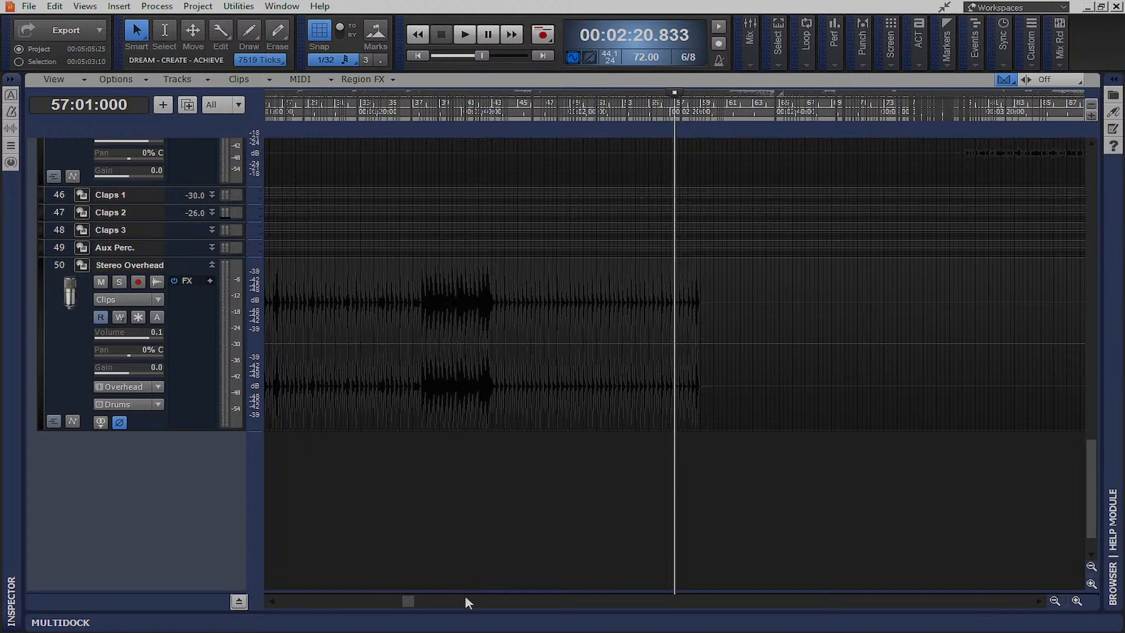
pyautogui.moveTo(416, 603); pyautogui.dragTo(200, 627)
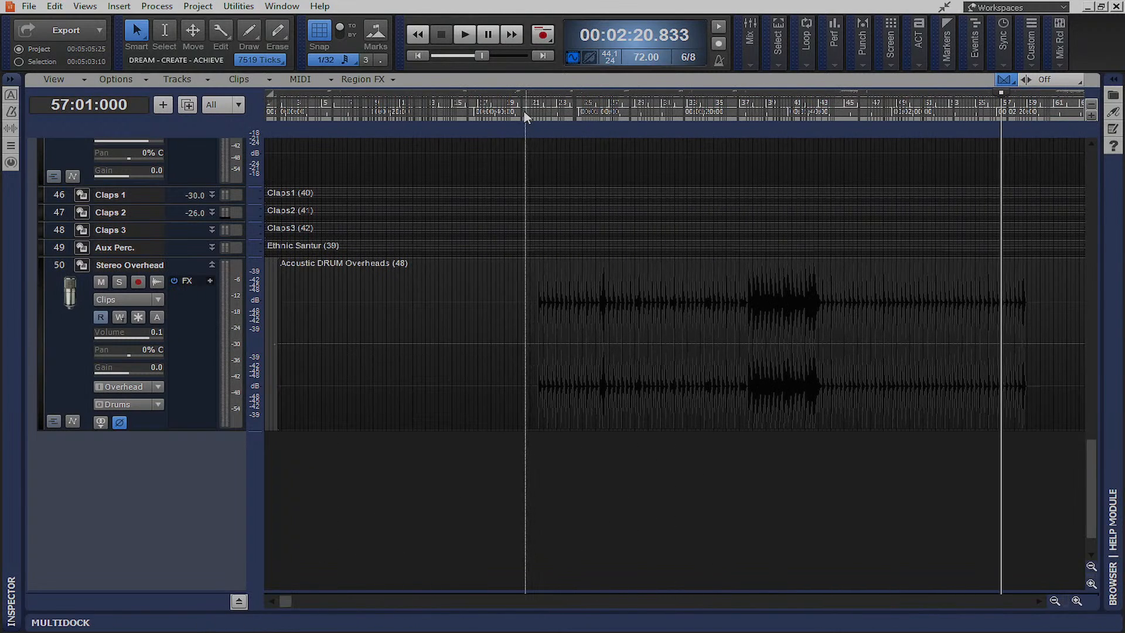
pyautogui.click(523, 305)
# Zoom in around the now line and play the overheads to hear their timing
pyautogui.scroll(3, 496, 294)
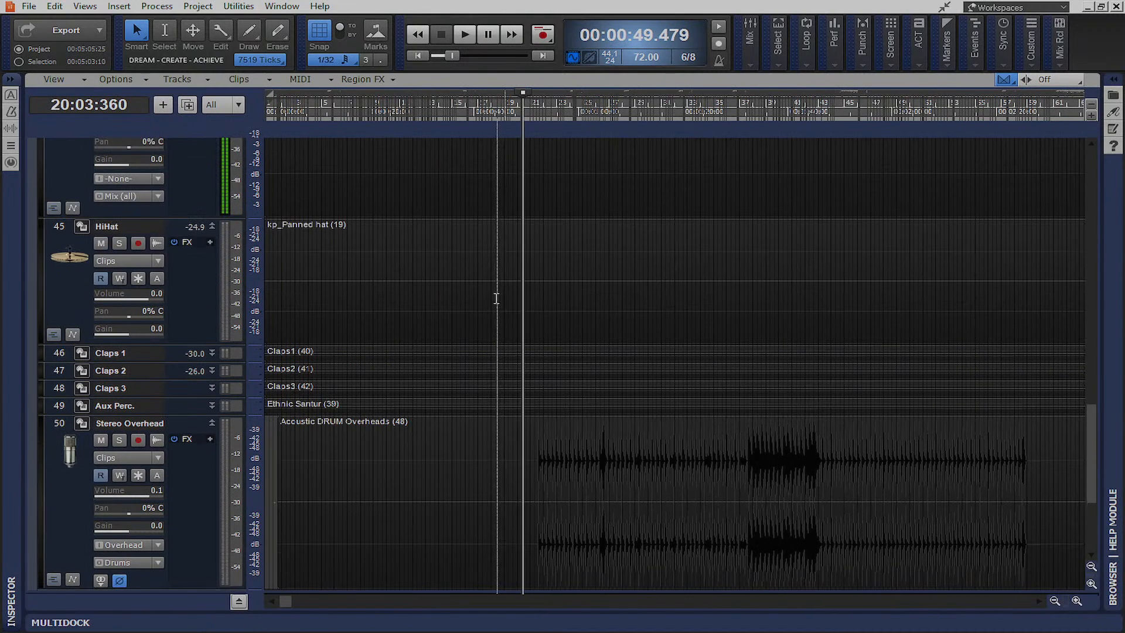
pyautogui.scroll(2, 496, 294)
pyautogui.scroll(-2, 497, 320)
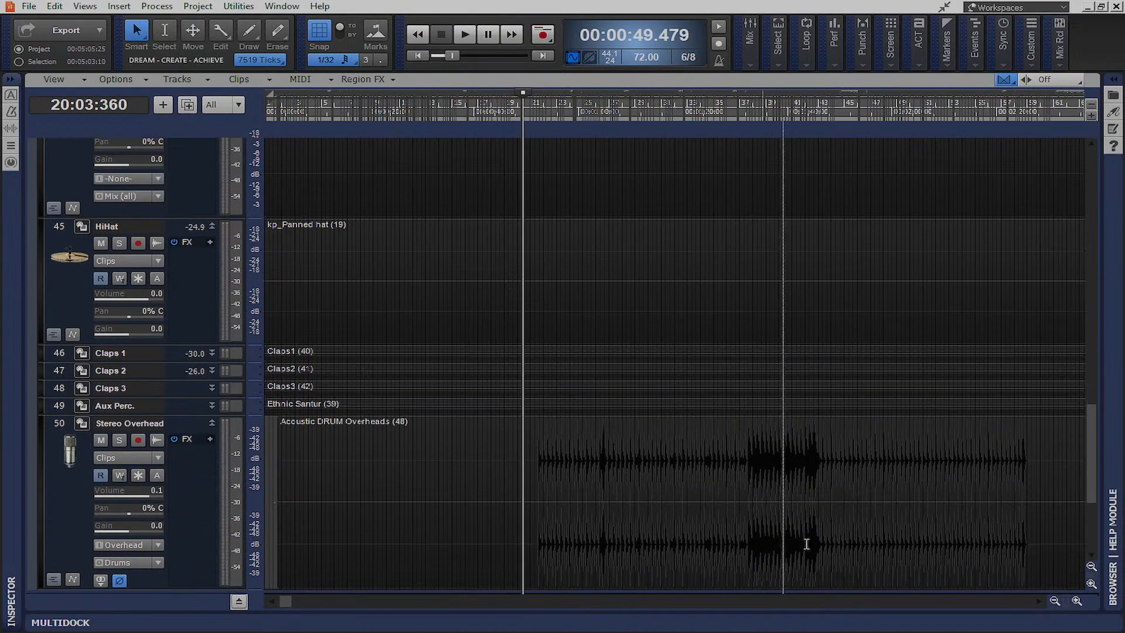
pyautogui.click(1077, 602)
pyautogui.click(1077, 602)
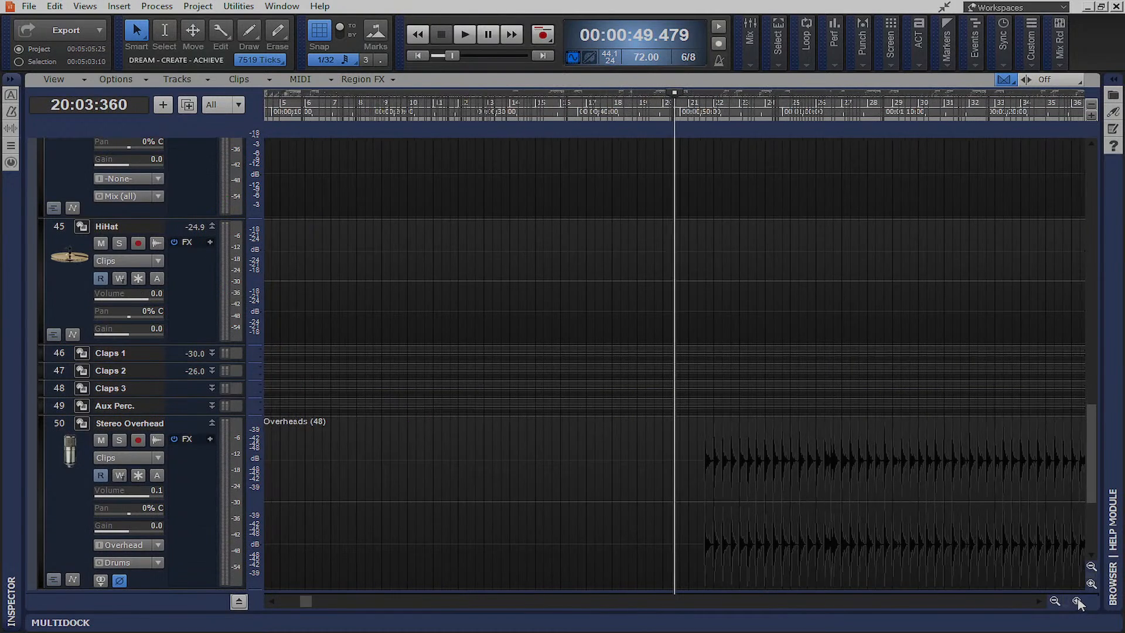
pyautogui.click(1077, 602)
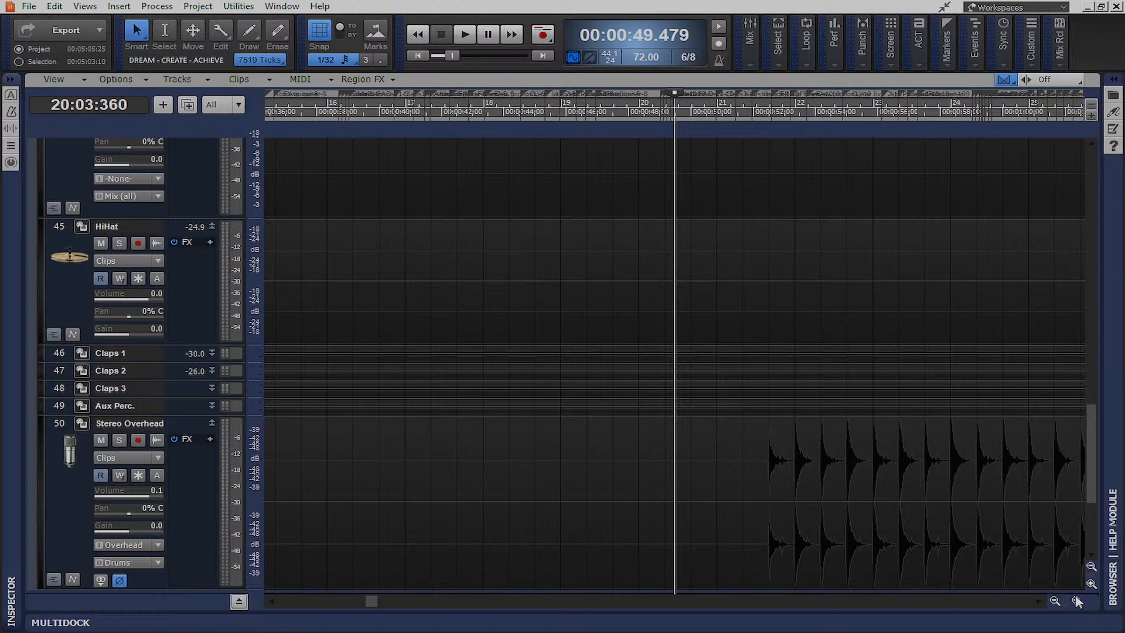
pyautogui.press('space')
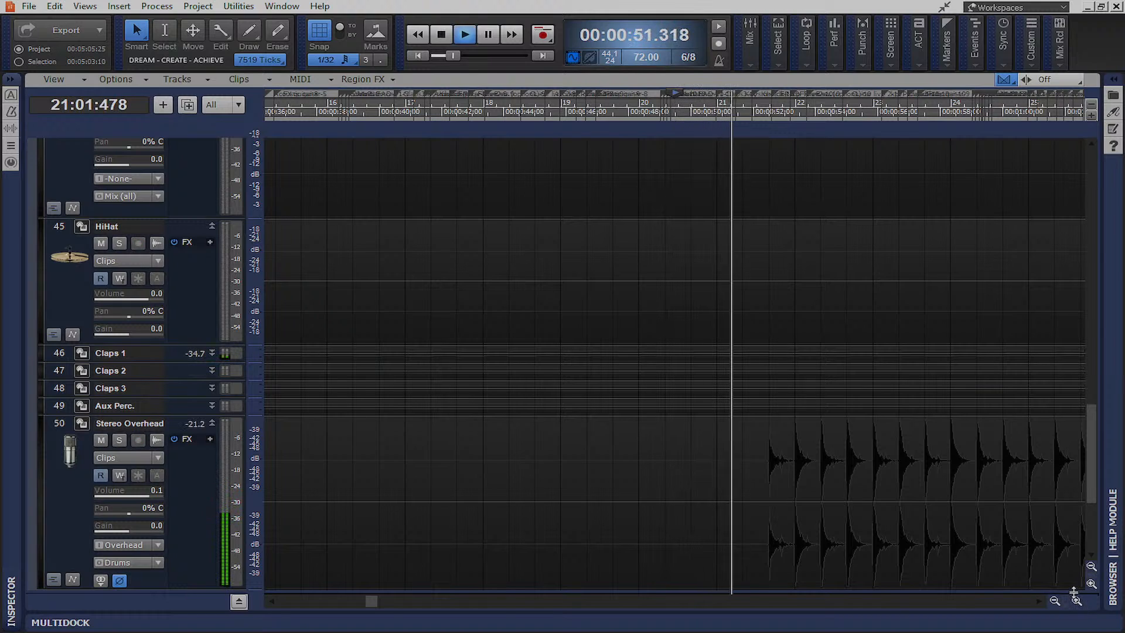
pyautogui.press('space')
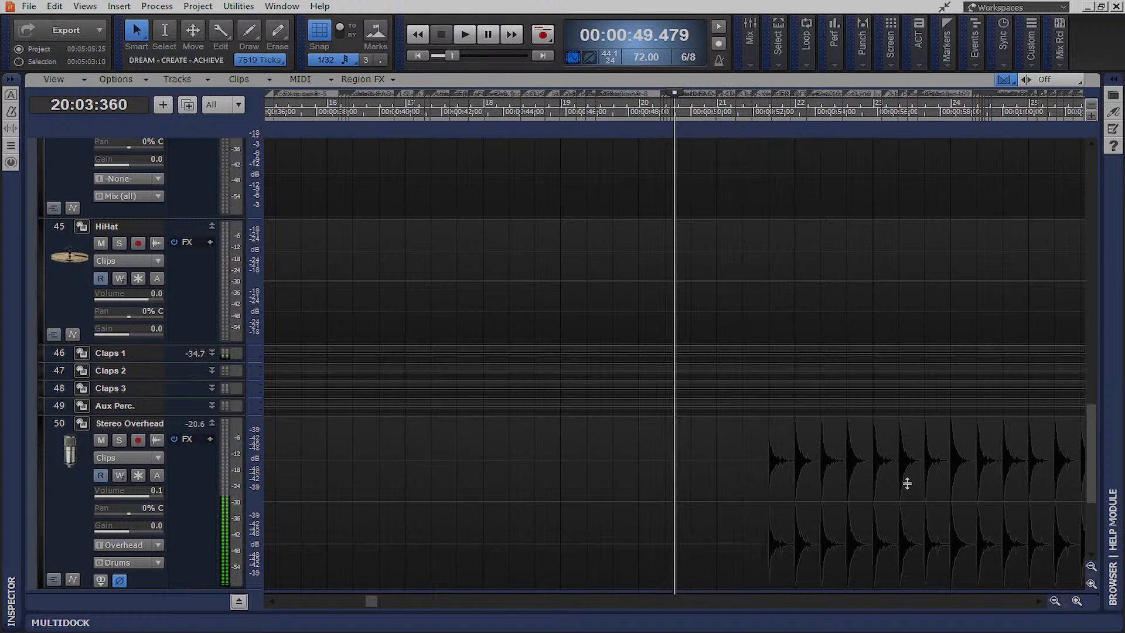
# Nudge the Stereo Overhead clip slightly earlier and set the playback start at bar 21
pyautogui.moveTo(837, 431); pyautogui.dragTo(818, 430)
pyautogui.click(749, 561)
pyautogui.scroll(5, 832, 476)
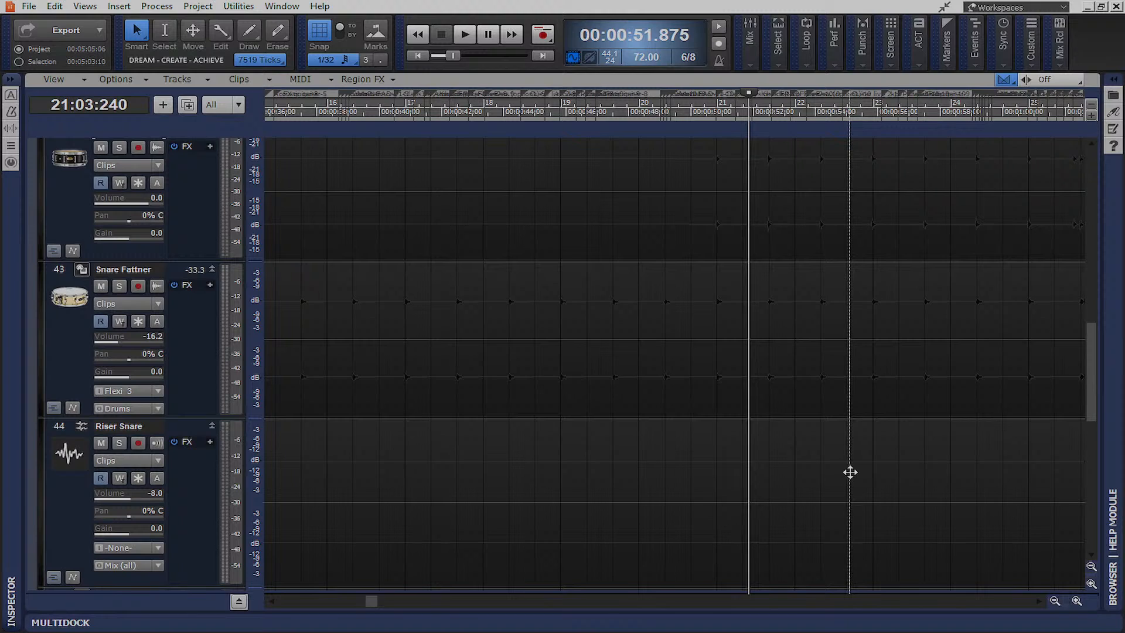
pyautogui.click(715, 407)
pyautogui.scroll(-2, 758, 505)
pyautogui.scroll(-10, 758, 505)
# Drag the overhead clip so its hits start at bar 21, check by playback, then shift it toward the project start
pyautogui.moveTo(828, 410); pyautogui.dragTo(793, 411)
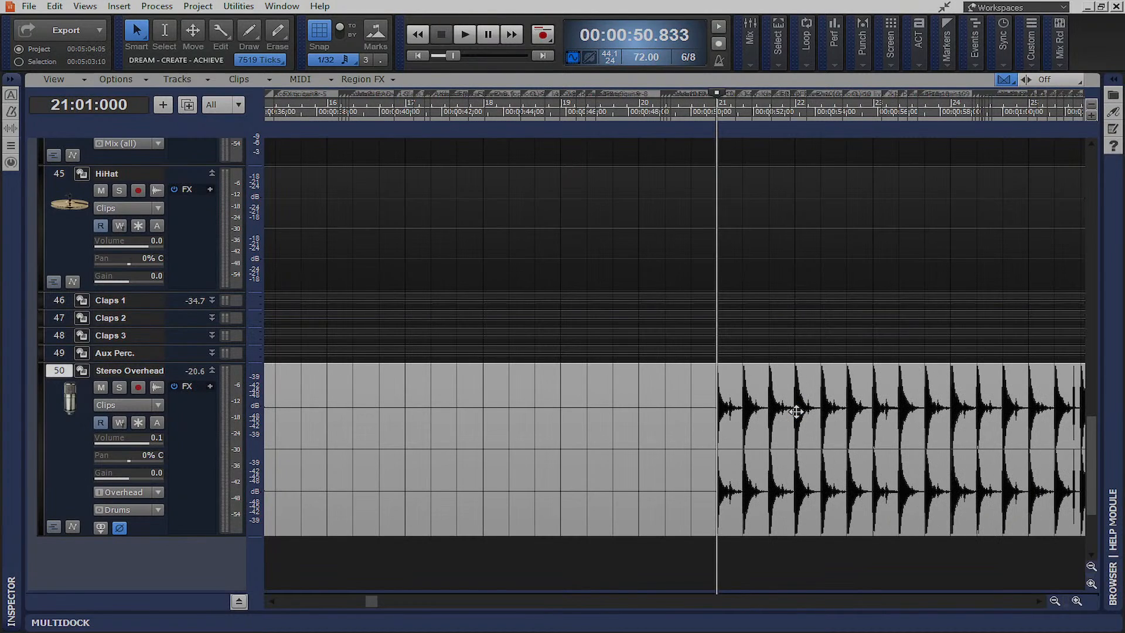
pyautogui.press('space')
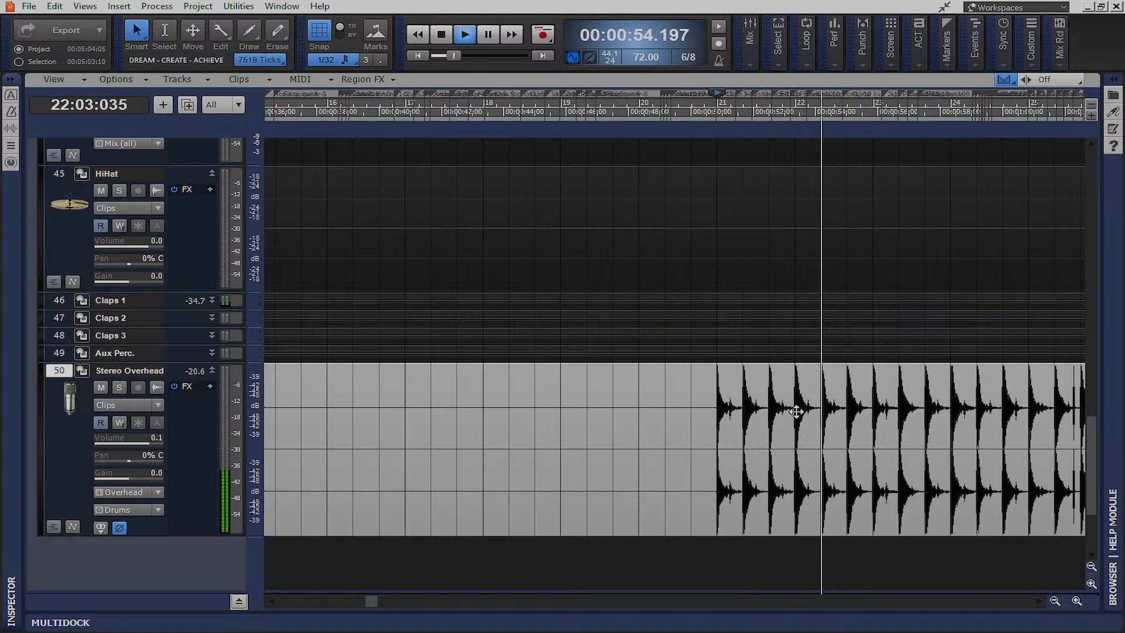
pyautogui.press('space')
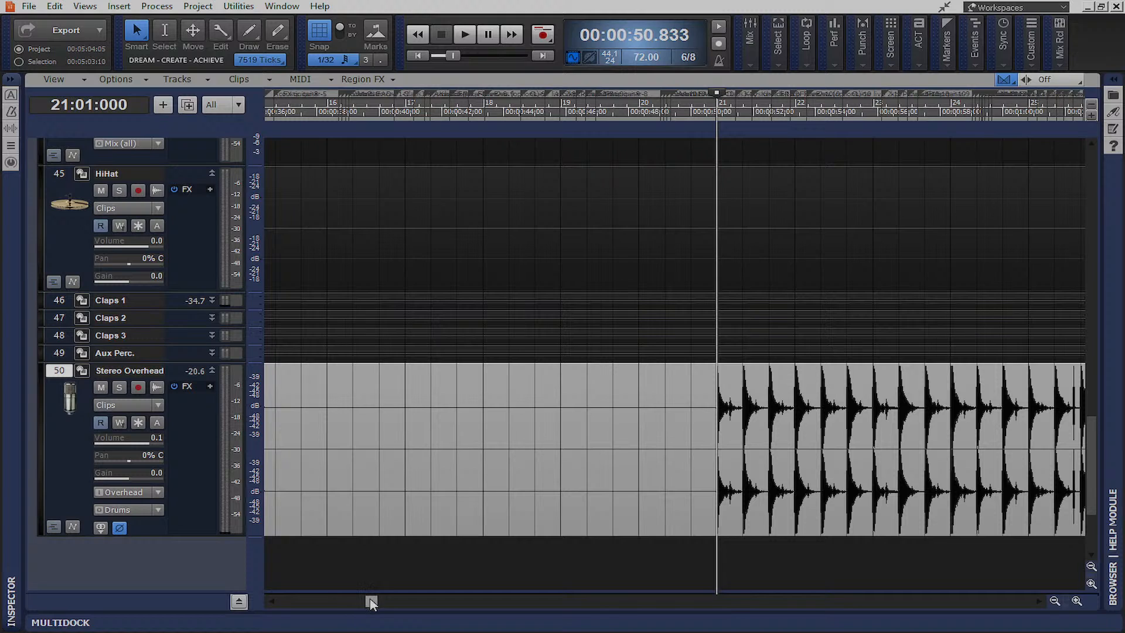
pyautogui.moveTo(370, 601); pyautogui.dragTo(282, 602)
pyautogui.moveTo(401, 381); pyautogui.dragTo(344, 379)
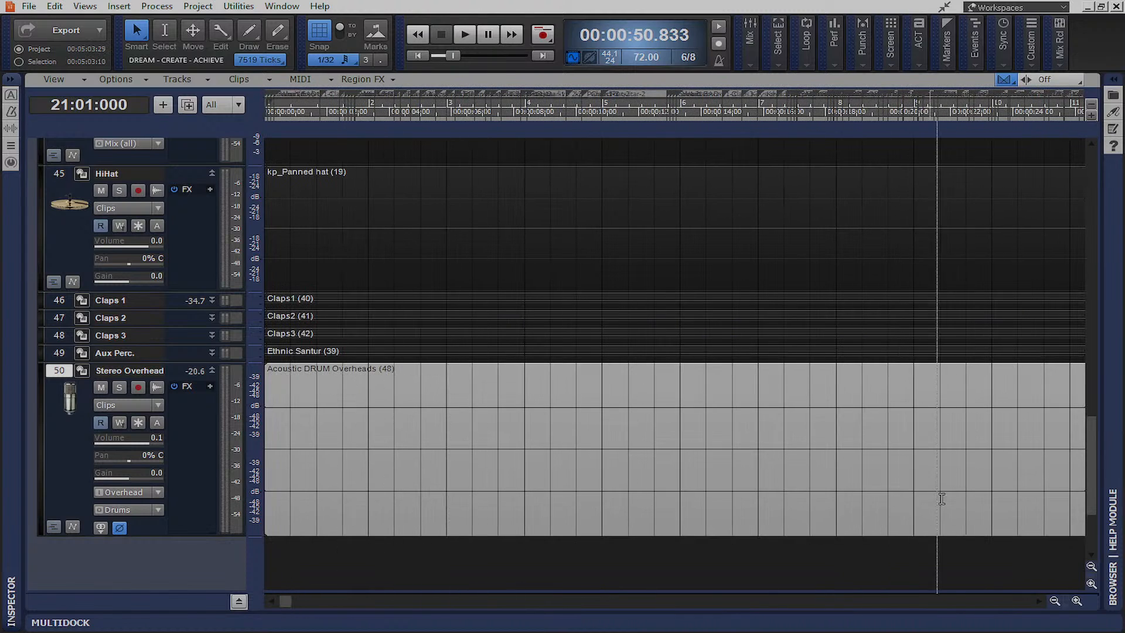
# Set the playback start at 1:30 and play the realigned overheads from there
pyautogui.click(1057, 600)
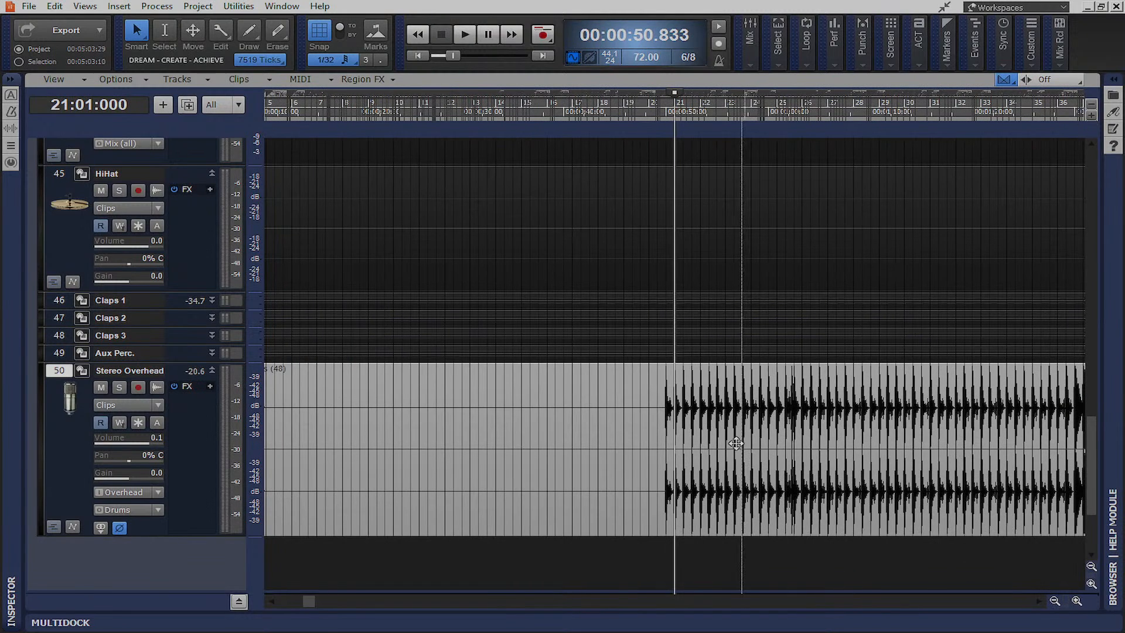
pyautogui.click(667, 527)
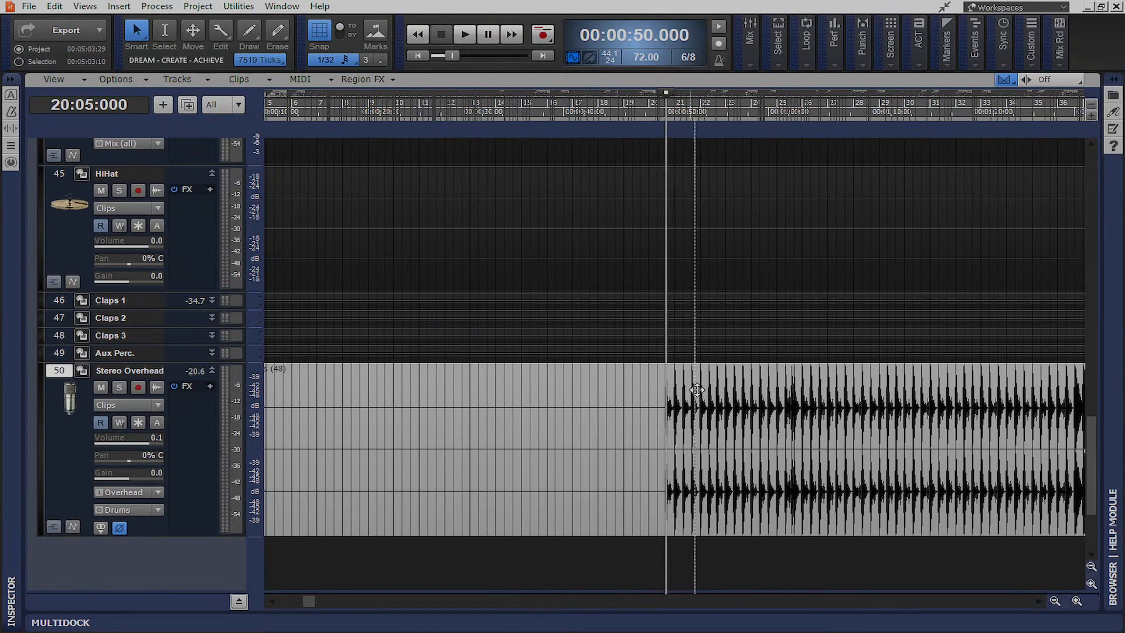
pyautogui.scroll(5, 703, 369)
pyautogui.scroll(6, 711, 376)
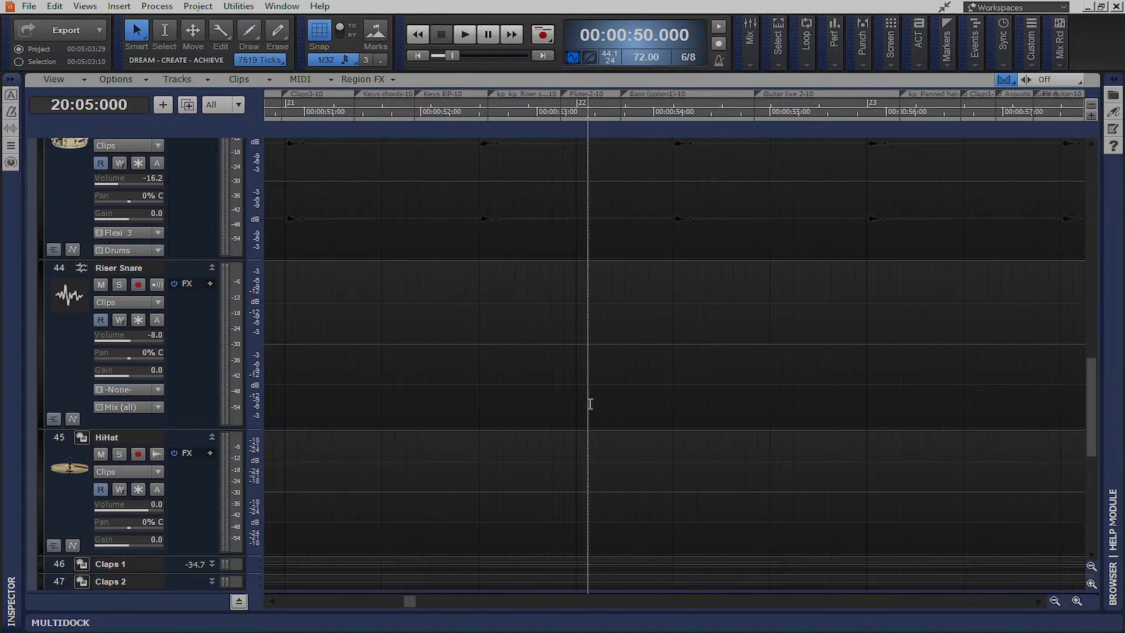
pyautogui.scroll(-3, 602, 435)
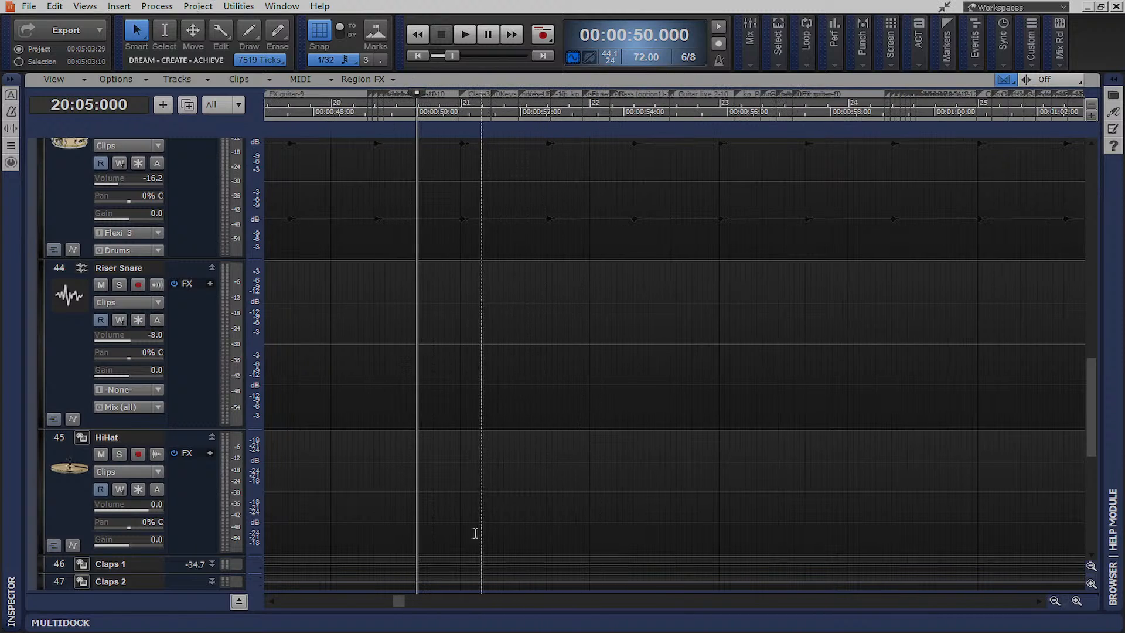
pyautogui.moveTo(400, 604); pyautogui.dragTo(484, 604)
pyautogui.scroll(-5, 432, 555)
pyautogui.click(668, 481)
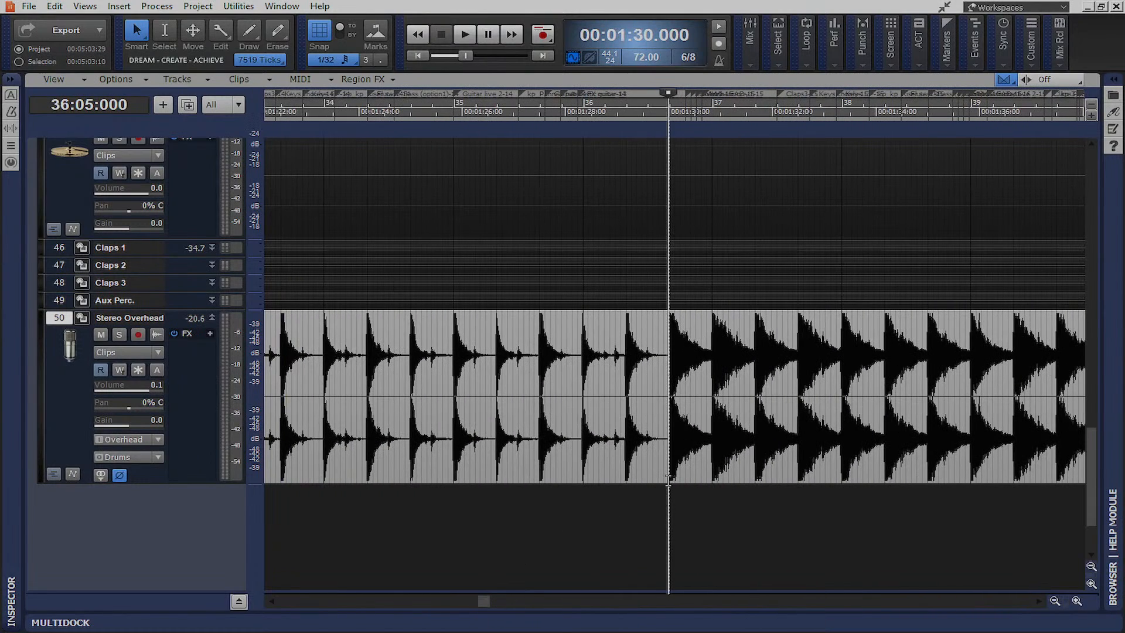
pyautogui.press('space')
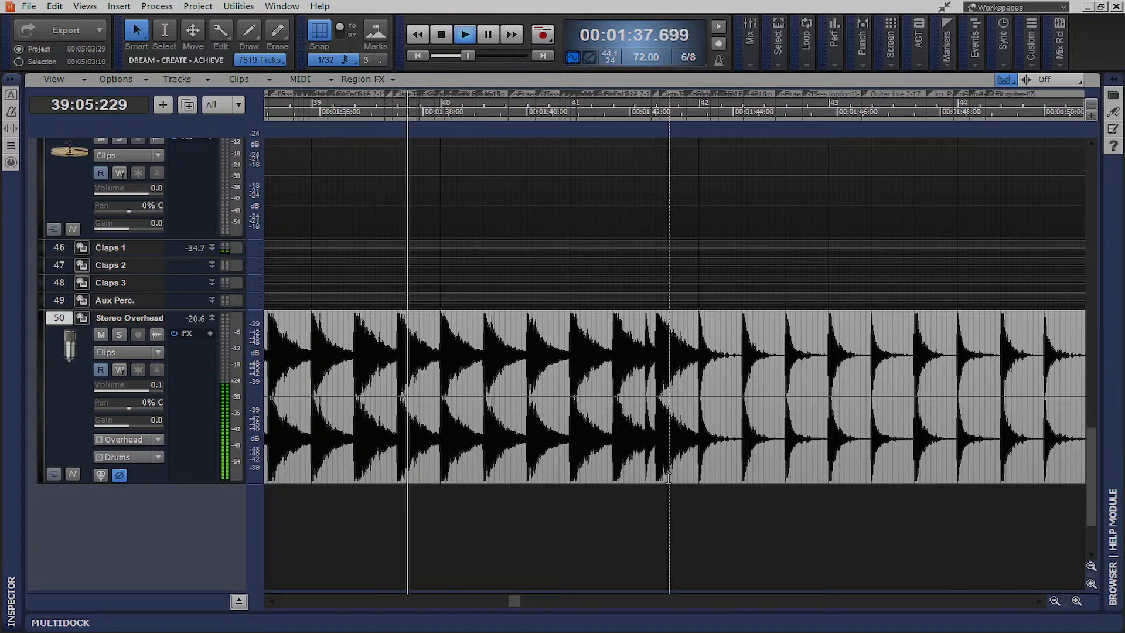
# Stop playback, return to 00:00:00, zoom out three levels, and play the song from the start
pyautogui.scroll(5, 653, 332)
pyautogui.scroll(3, 653, 371)
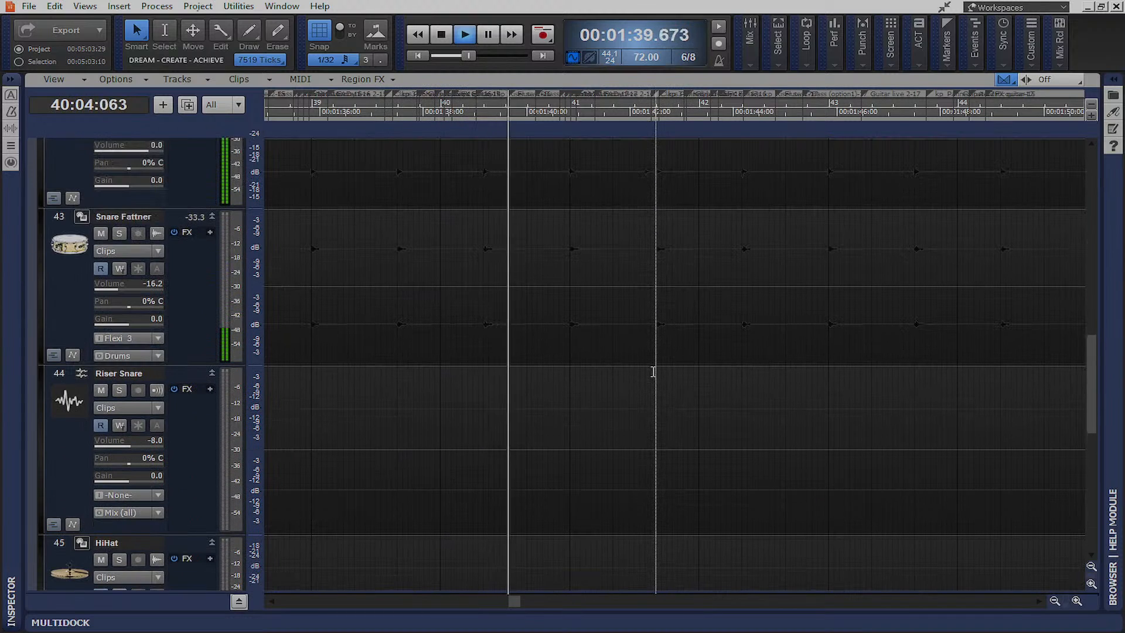
pyautogui.scroll(3, 653, 371)
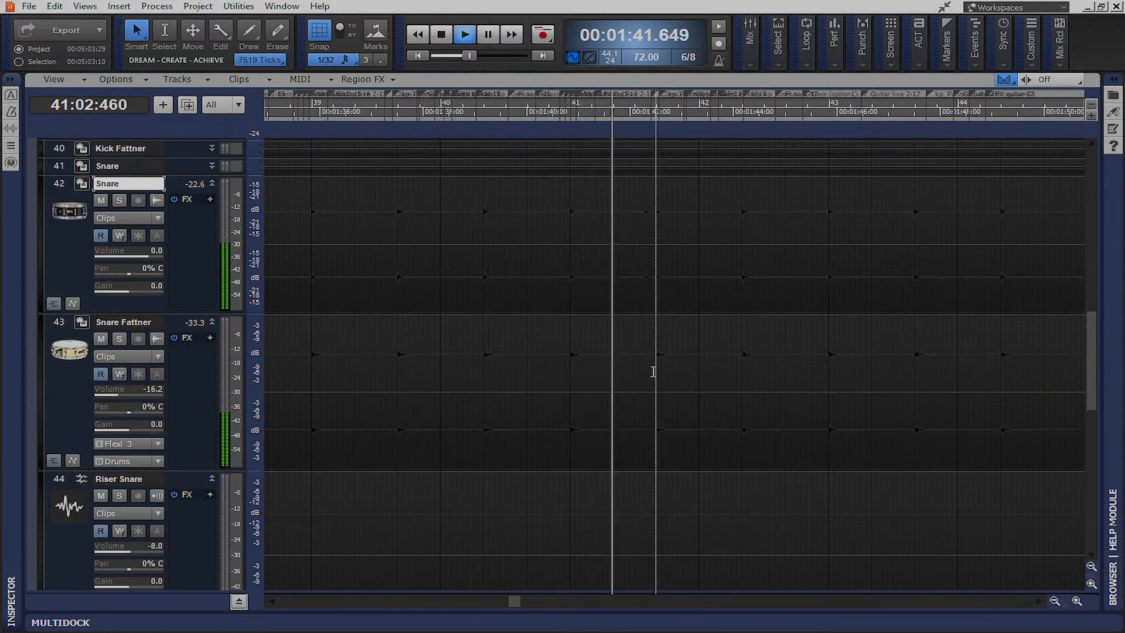
pyautogui.scroll(-6, 653, 371)
pyautogui.click(446, 42)
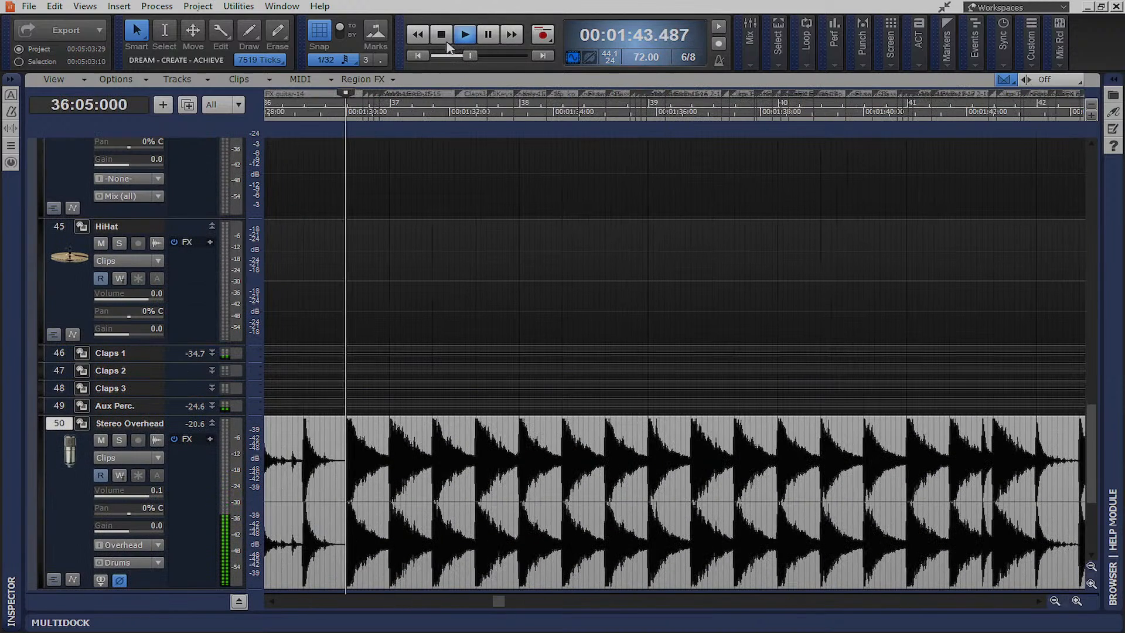
pyautogui.click(418, 55)
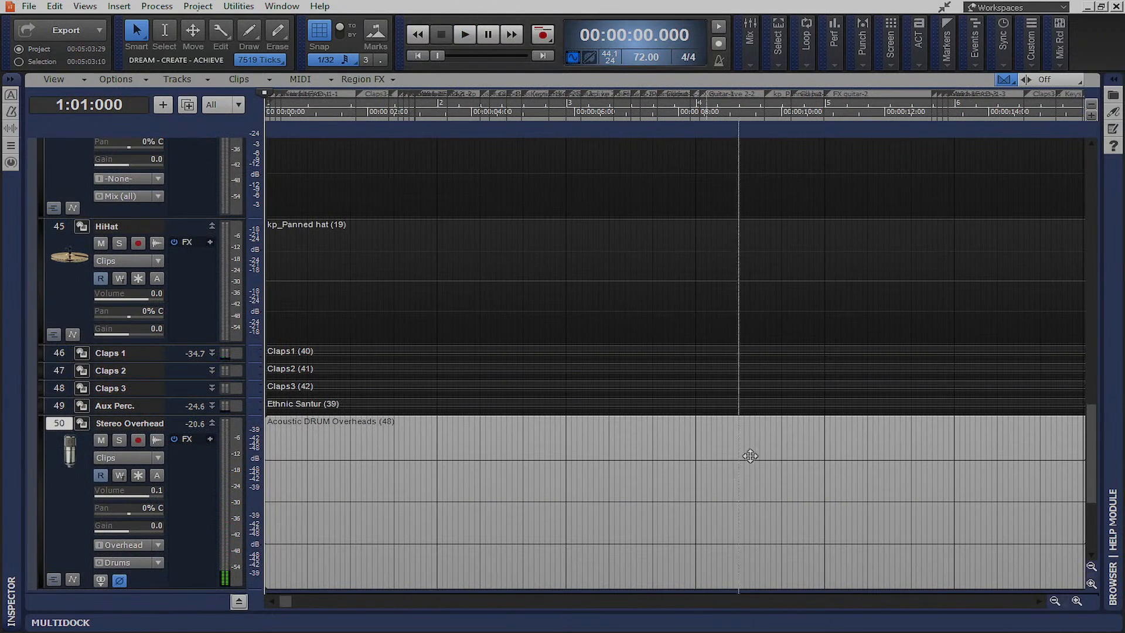
pyautogui.click(1053, 601)
pyautogui.click(1054, 601)
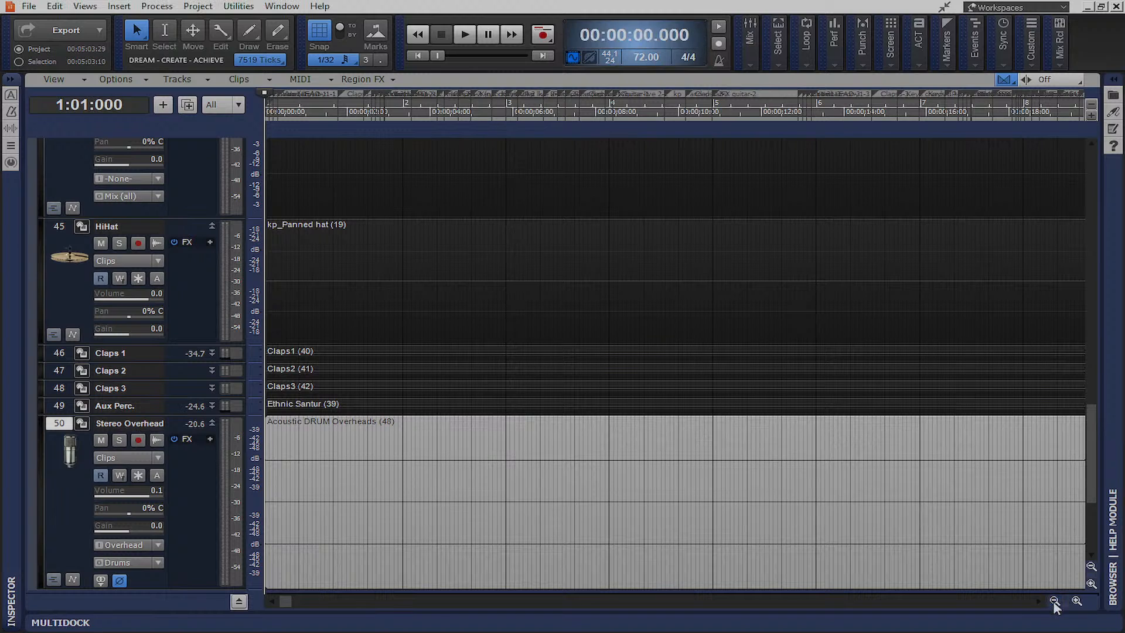
pyautogui.click(1054, 601)
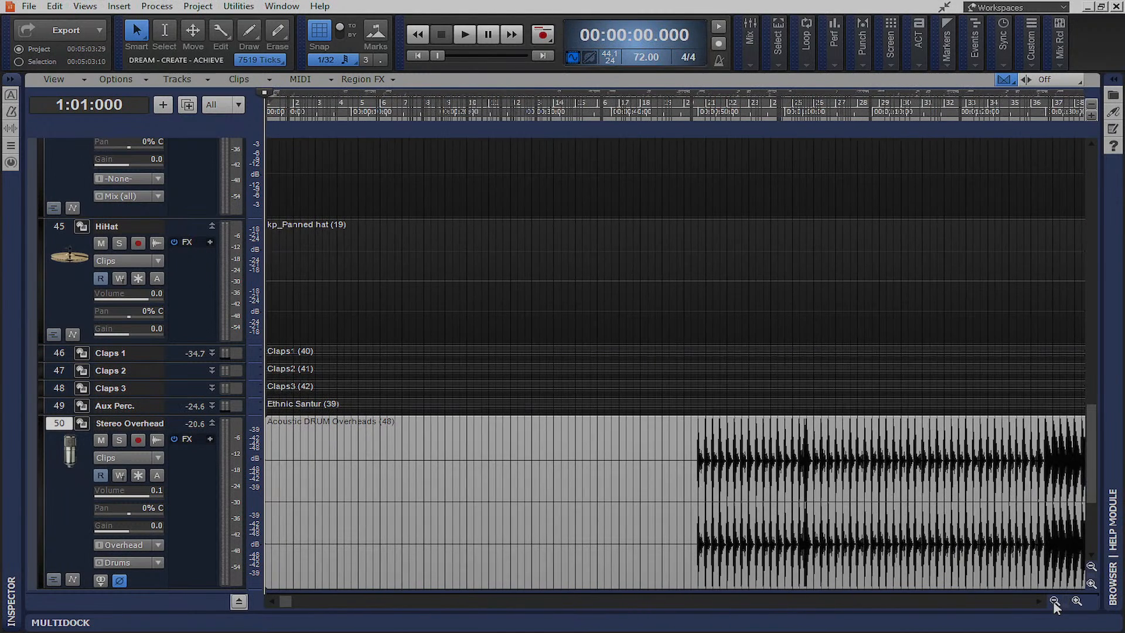
pyautogui.press('space')
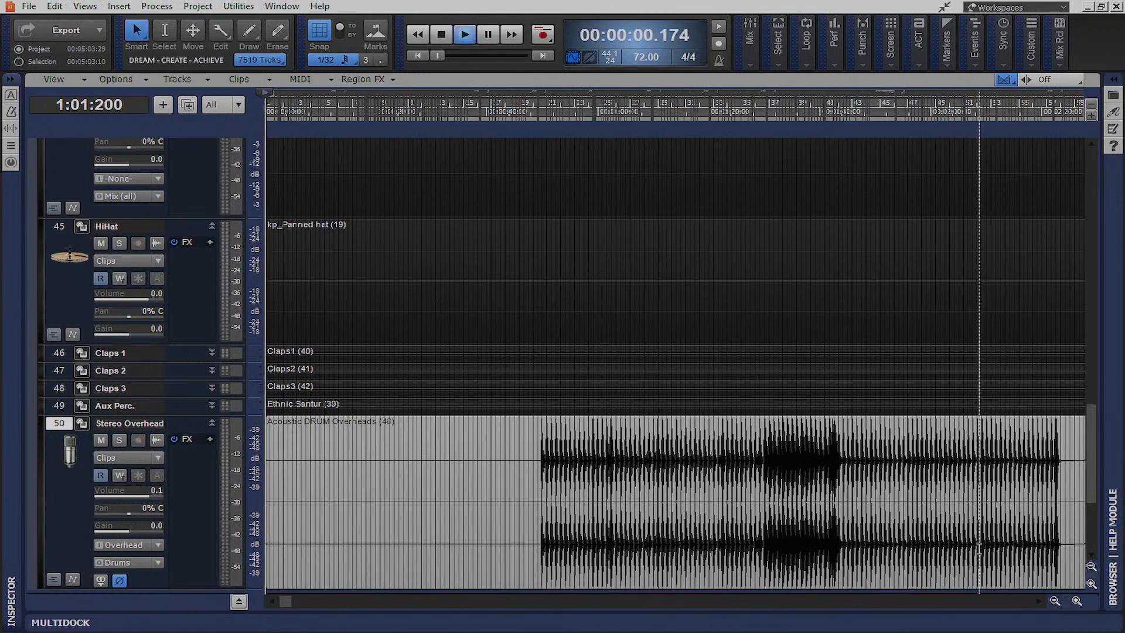
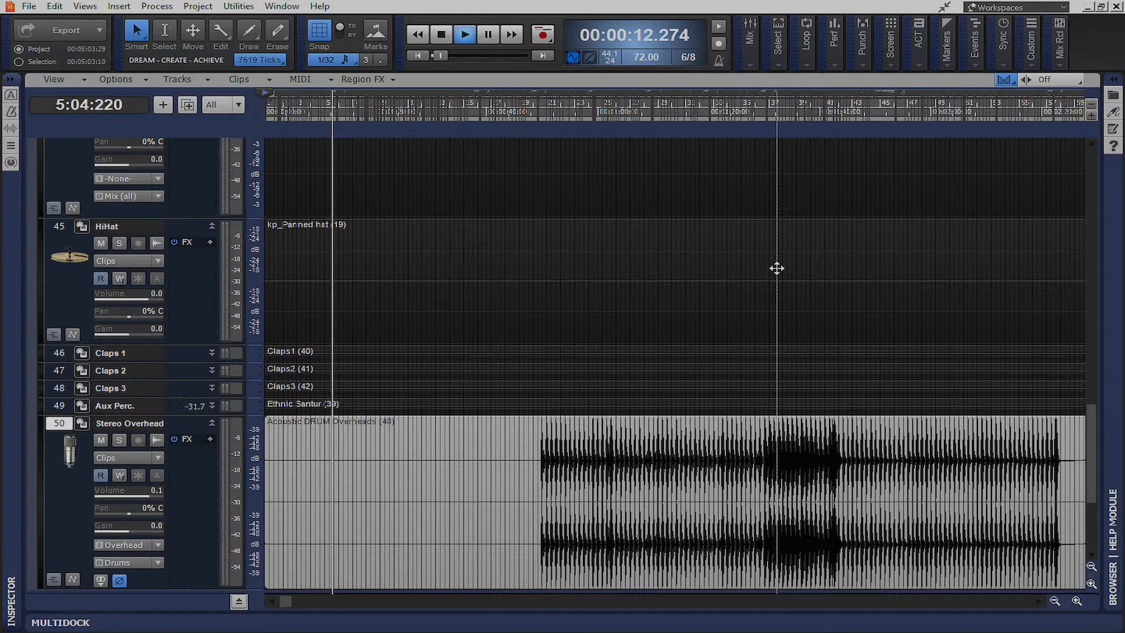
# Stop playback so the song returns to 00:00:00
pyautogui.press('space')
pyautogui.scroll(3, 470, 402)
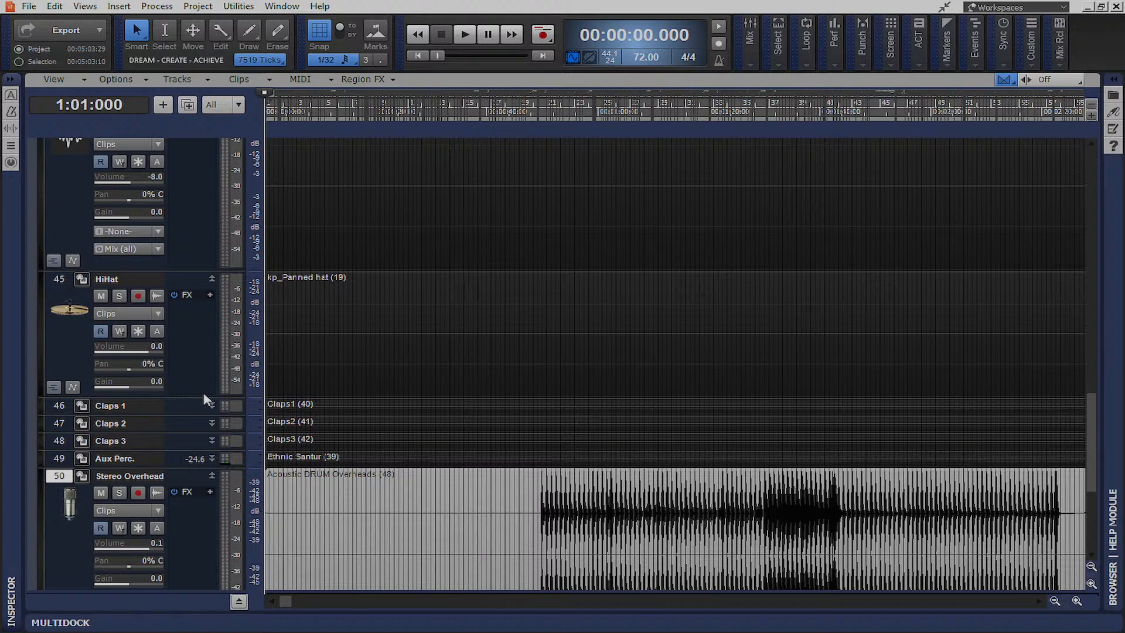
# Drag the Snare track down so it sits above the Stereo Overhead track
pyautogui.scroll(20, 176, 283)
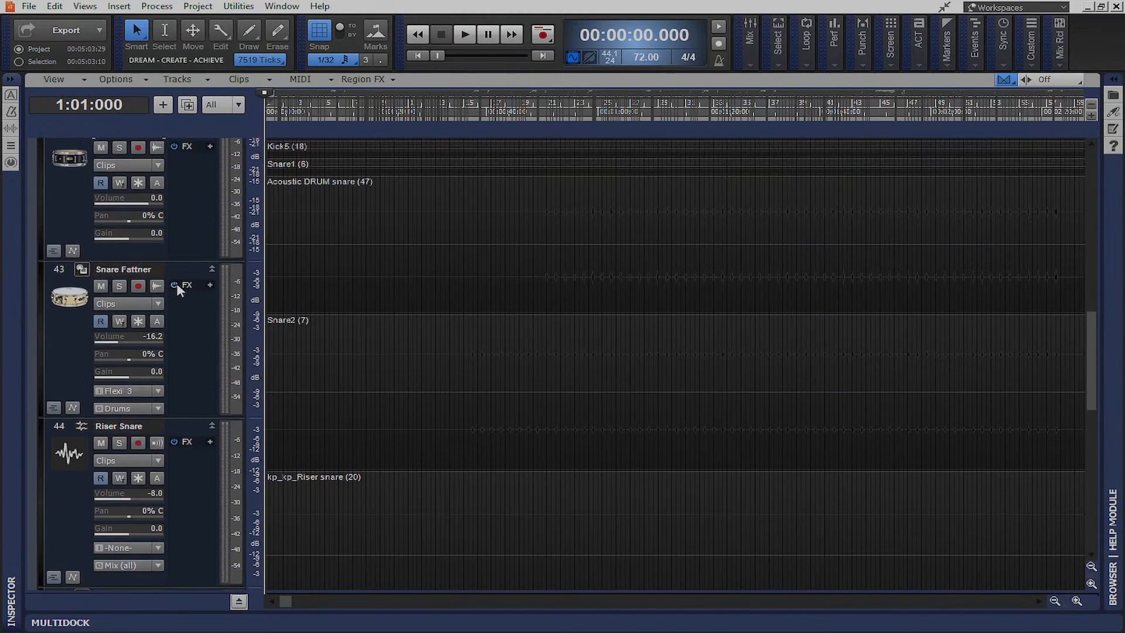
pyautogui.scroll(3, 177, 286)
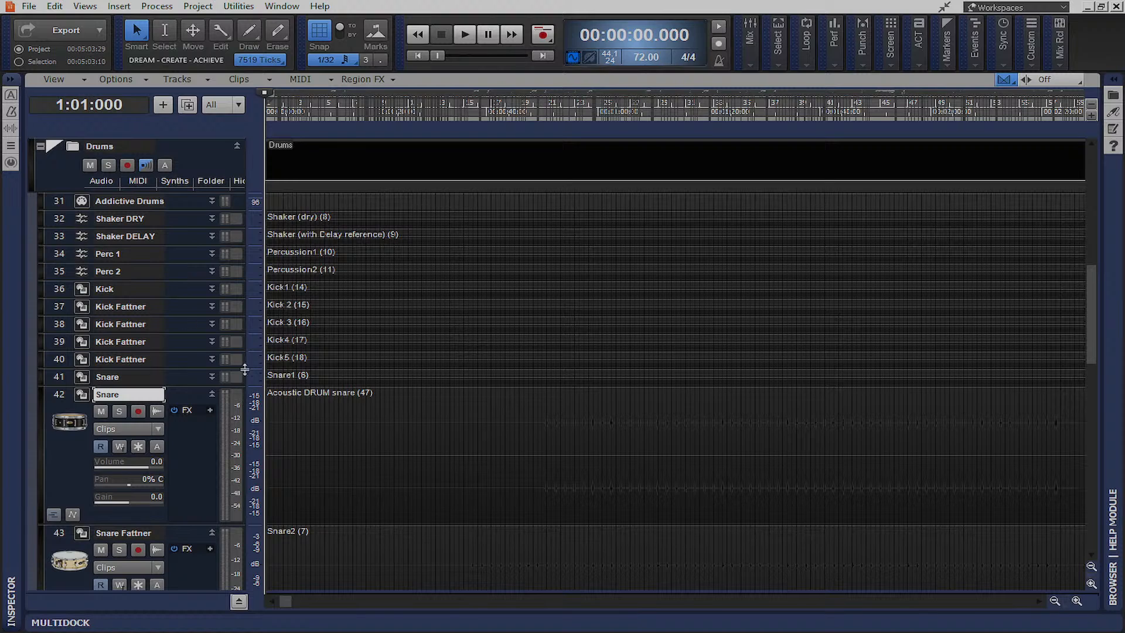
pyautogui.scroll(-3, 195, 421)
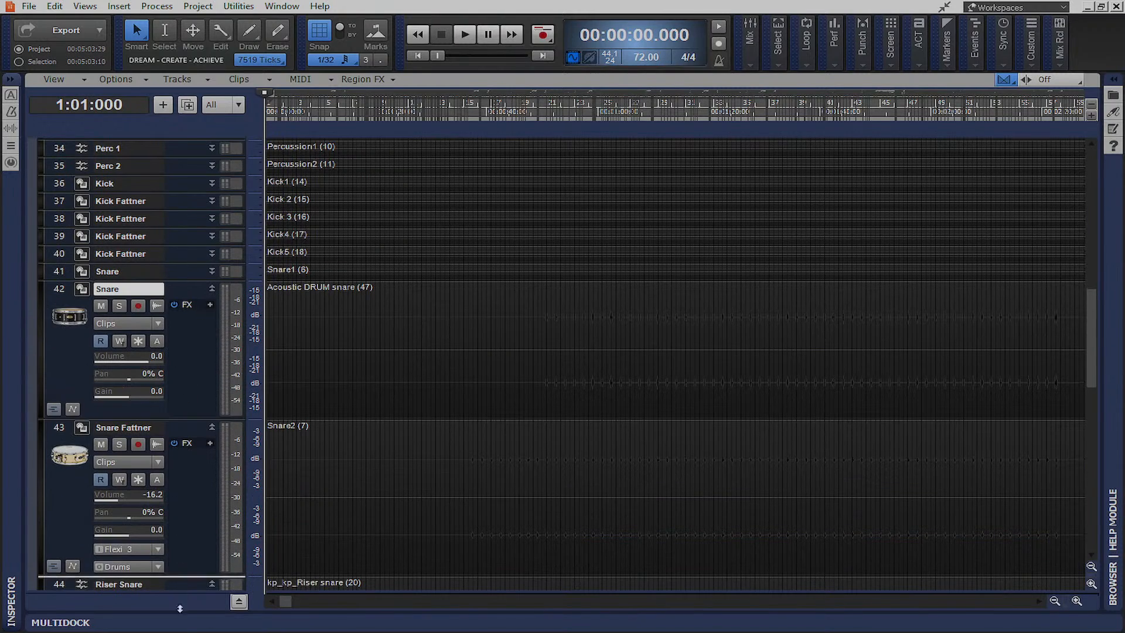
pyautogui.scroll(-15, 180, 602)
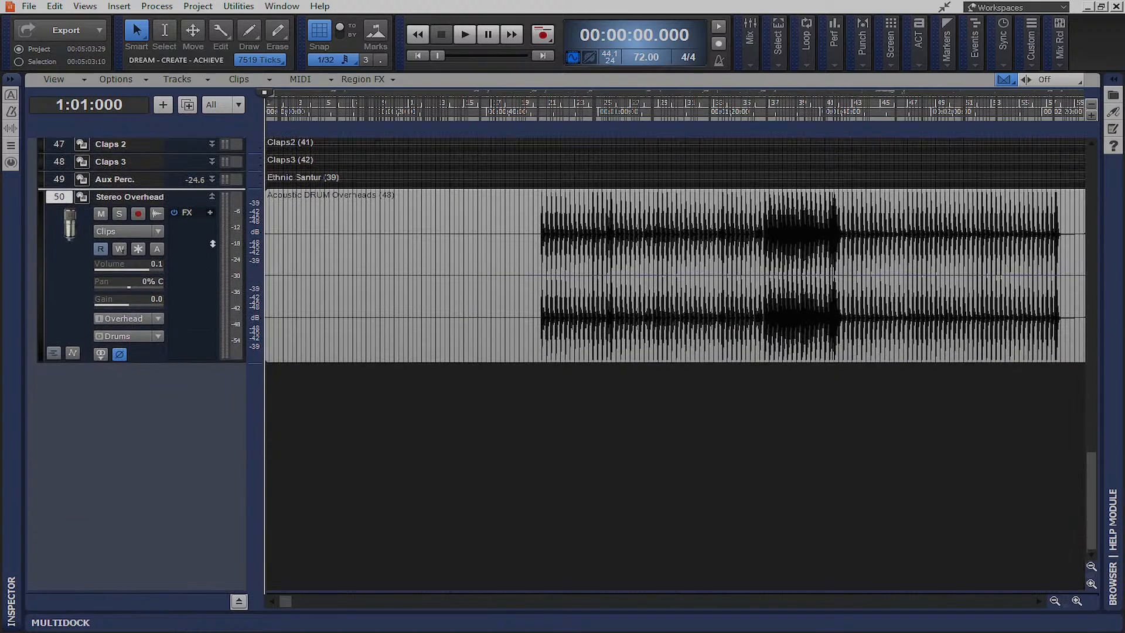
pyautogui.moveTo(213, 236); pyautogui.dragTo(215, 237)
# Move the Snare Fattner track down to sit directly above the Snare track
pyautogui.scroll(5, 426, 291)
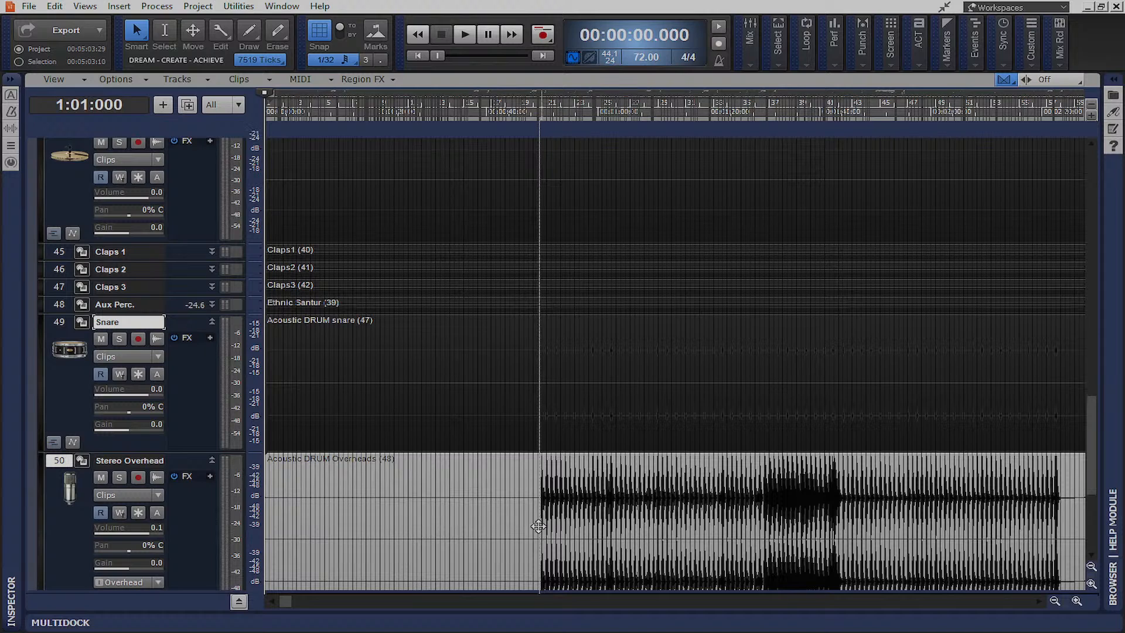
pyautogui.scroll(6, 435, 370)
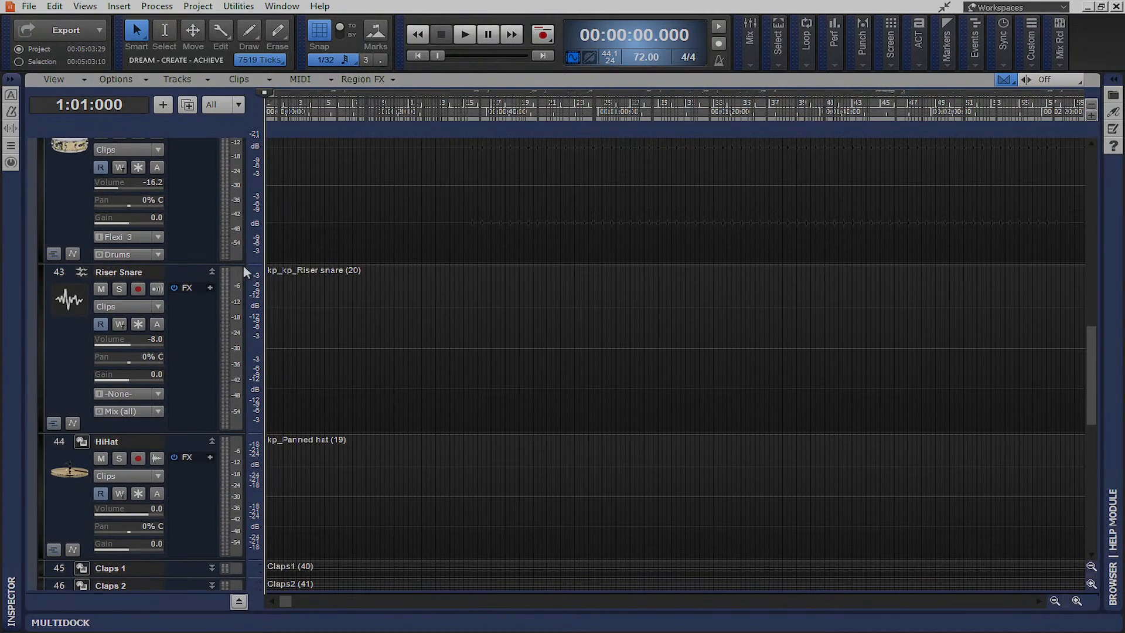
pyautogui.scroll(2, 244, 265)
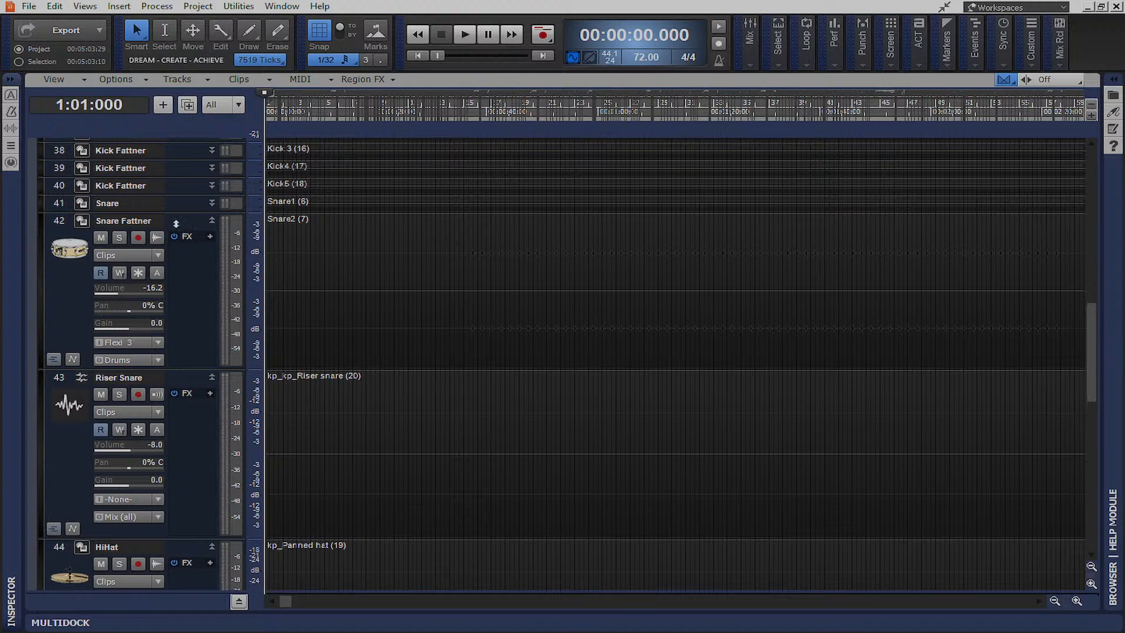
pyautogui.scroll(-10, 231, 377)
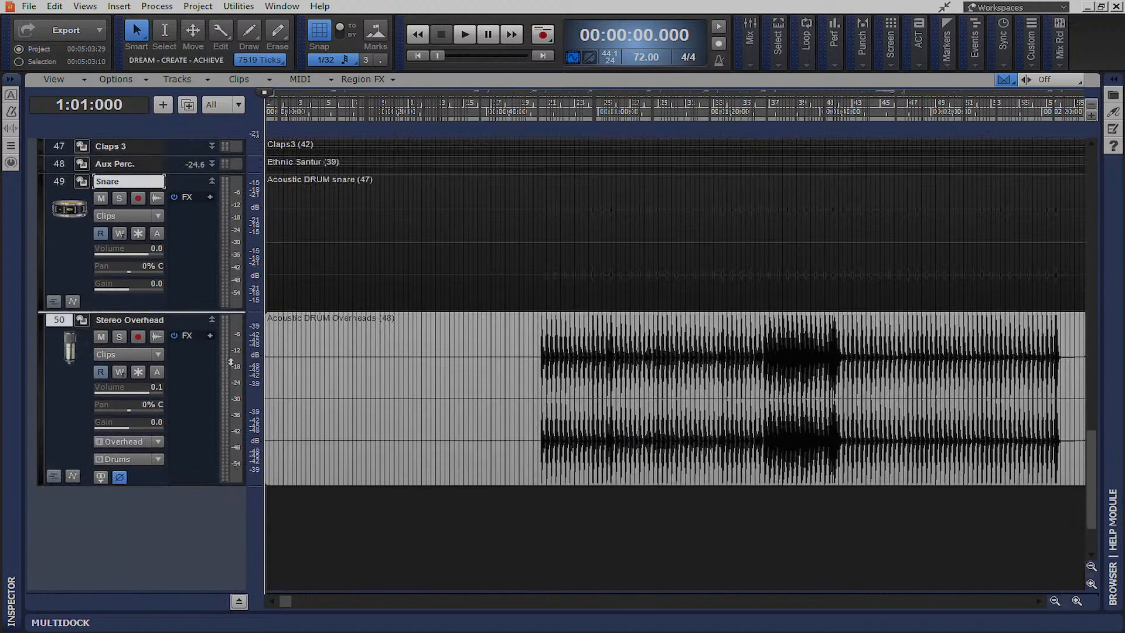
pyautogui.moveTo(226, 233); pyautogui.dragTo(227, 233)
# Place the now time at 51.354 seconds
pyautogui.click(550, 113)
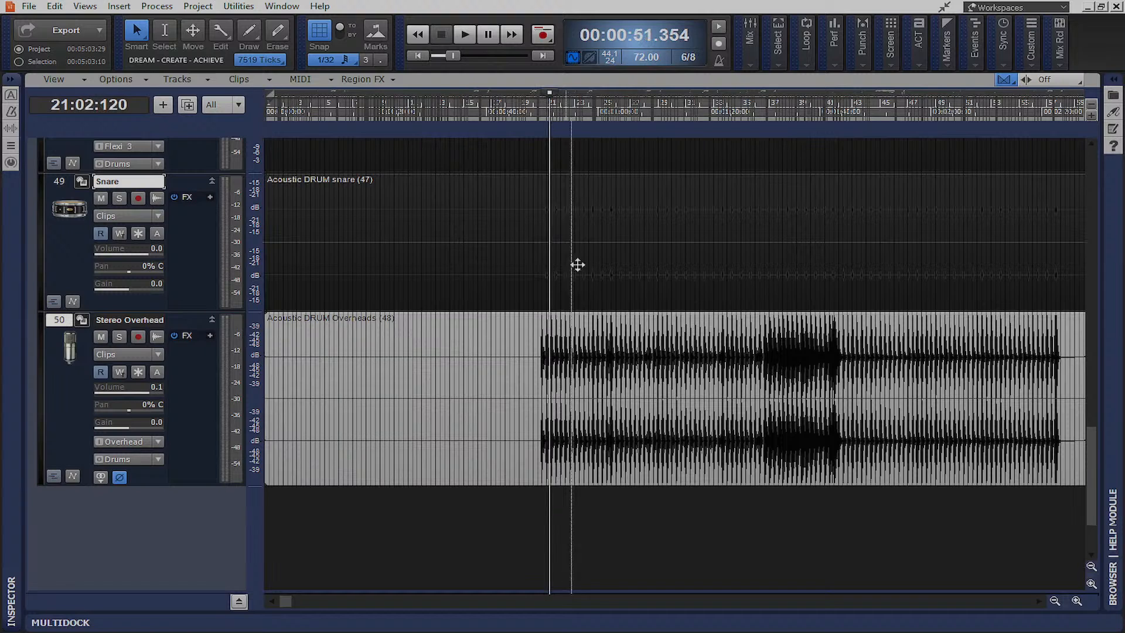
pyautogui.scroll(2, 604, 293)
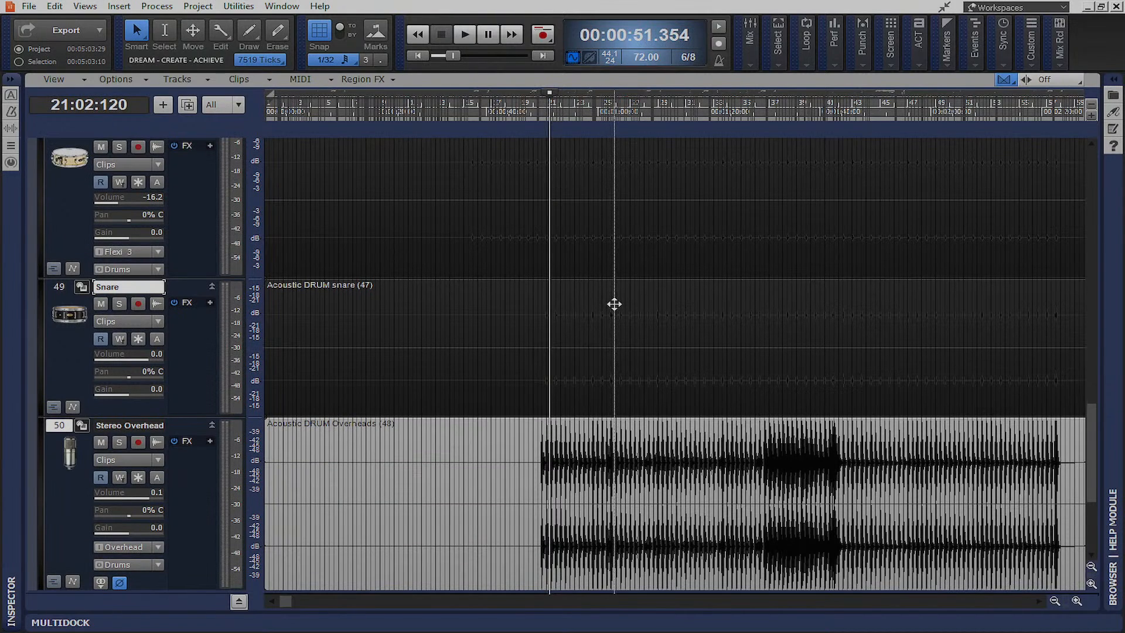
pyautogui.scroll(2, 593, 326)
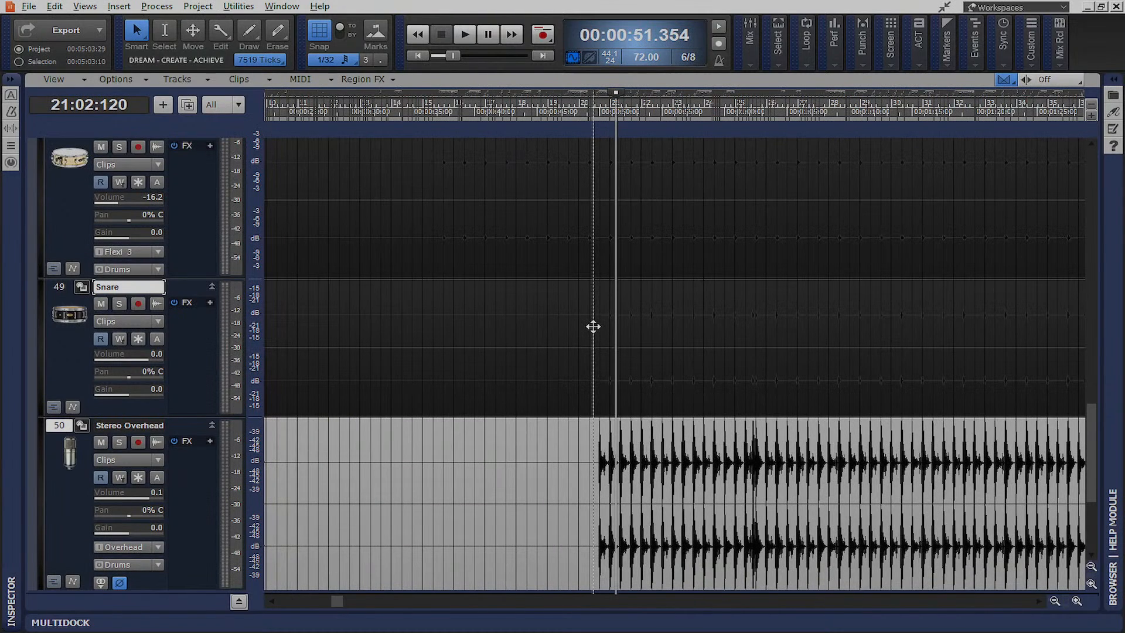
pyautogui.scroll(8, 694, 347)
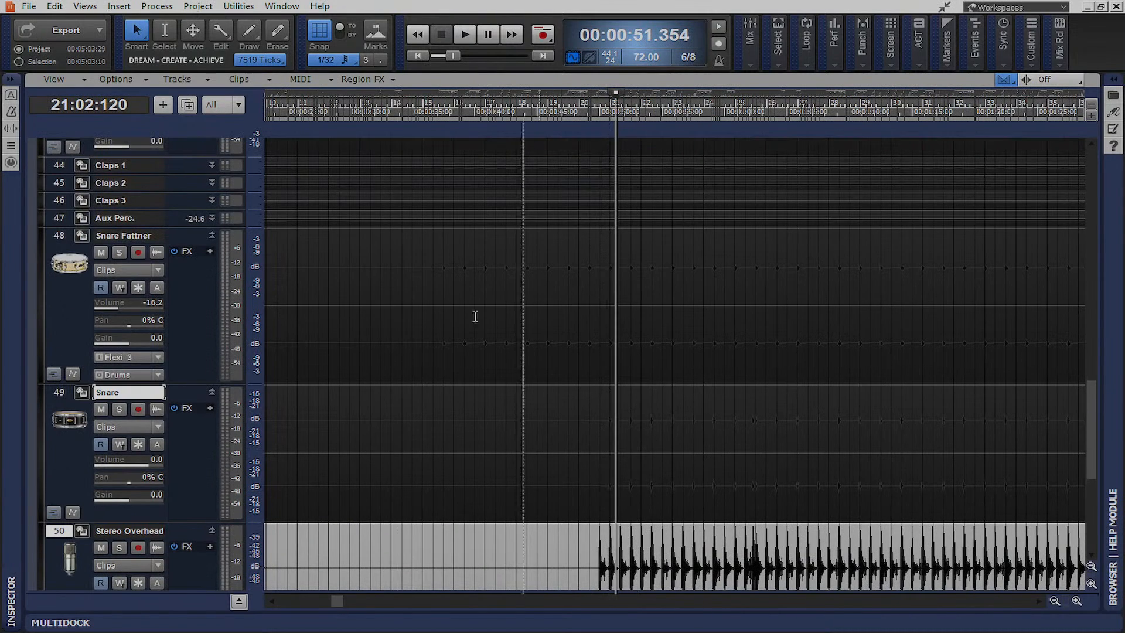
pyautogui.scroll(10, 122, 305)
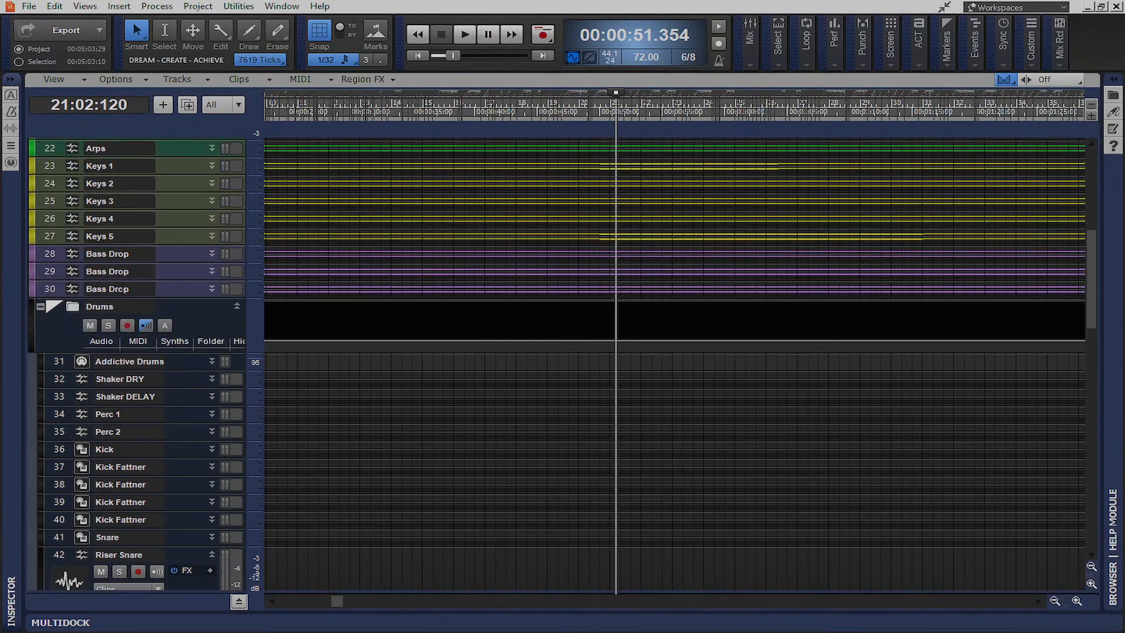
# Give all Drums folder tracks a custom mid grey colour (RGB 128, 128, 128)
pyautogui.click(55, 308)
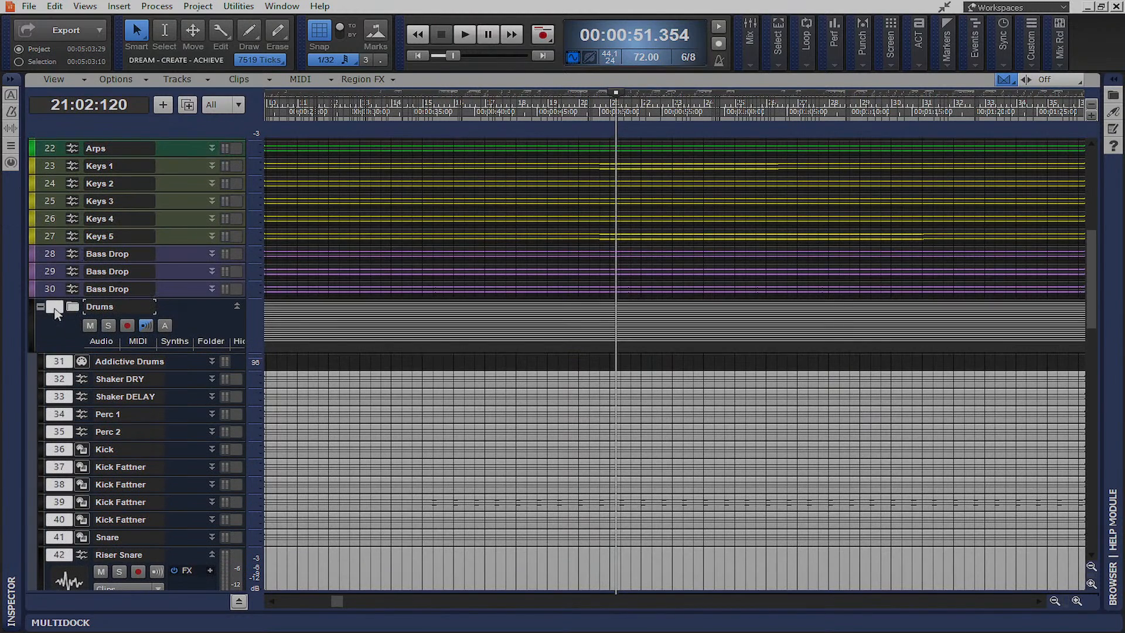
pyautogui.click(31, 336)
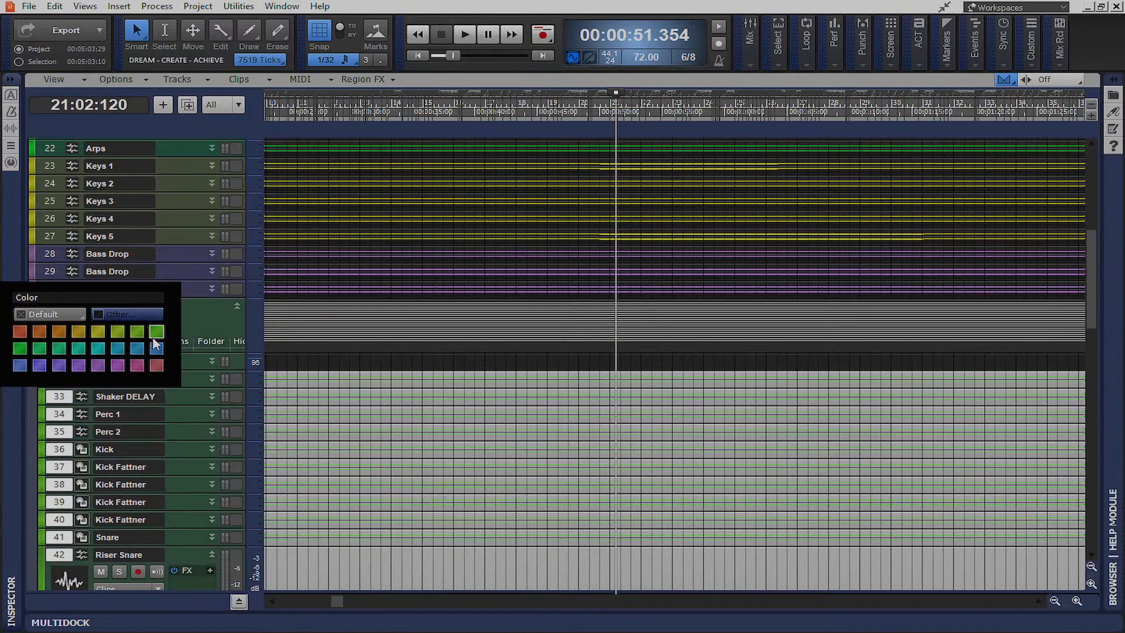
pyautogui.click(138, 314)
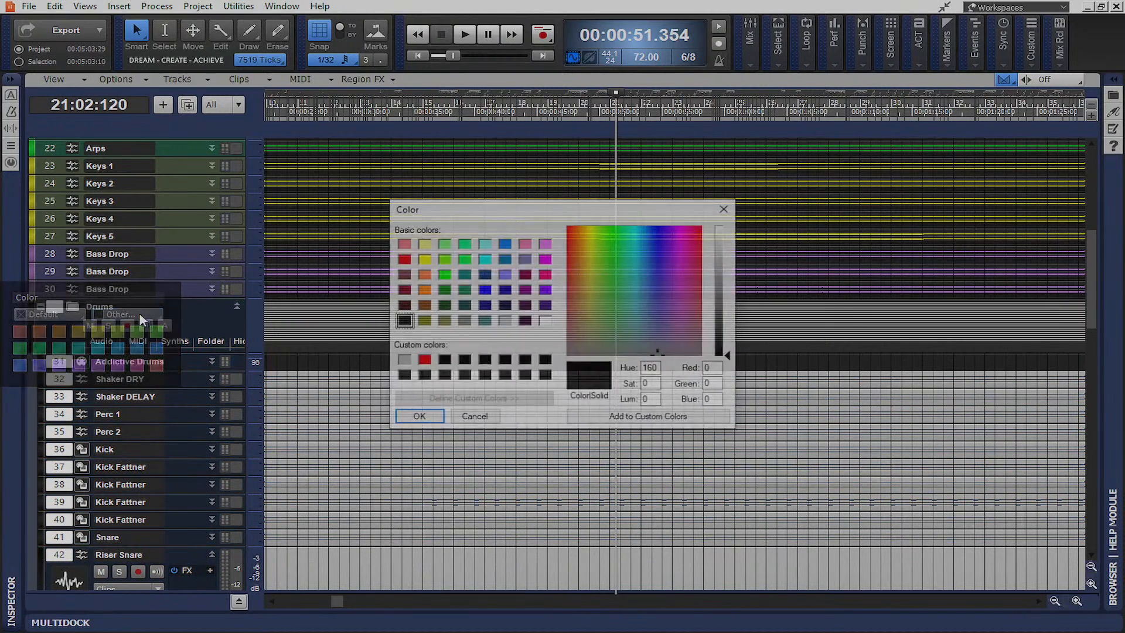
pyautogui.click(463, 321)
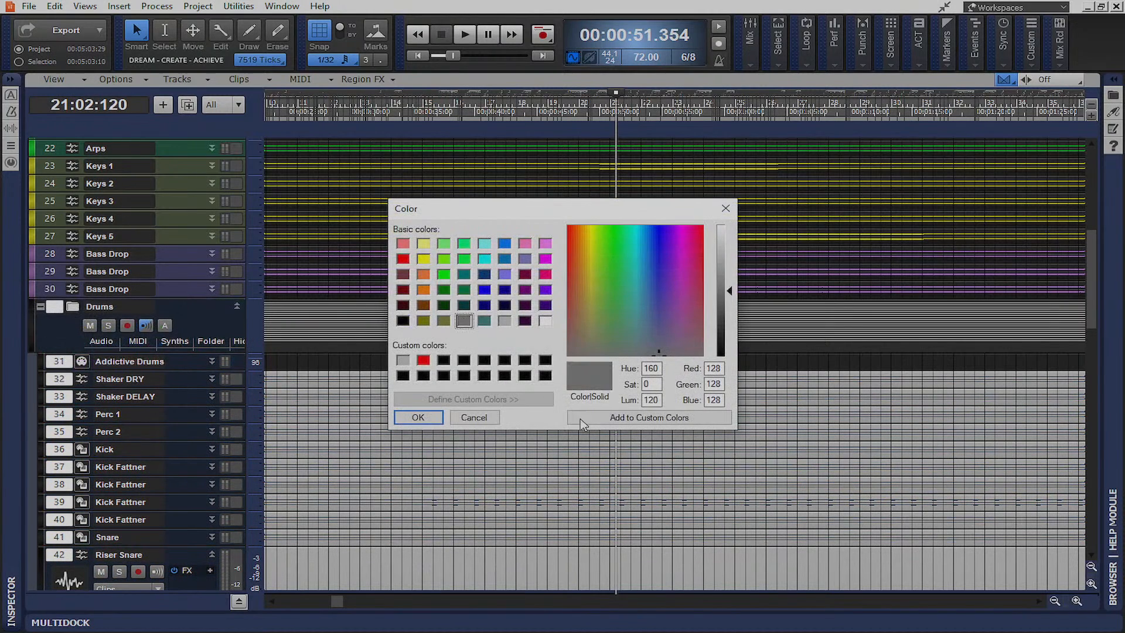
pyautogui.click(418, 417)
pyautogui.scroll(-10, 591, 403)
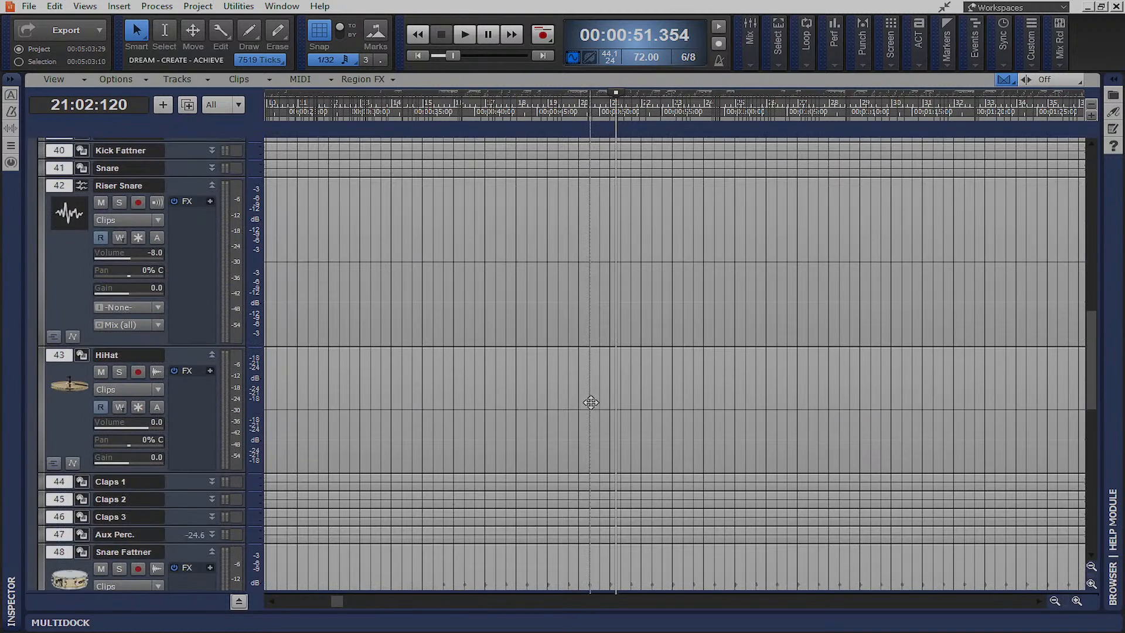
# Shift the Stereo Overhead clip later onto the snare hits, save, and park the now time at 50 s
pyautogui.scroll(-6, 591, 403)
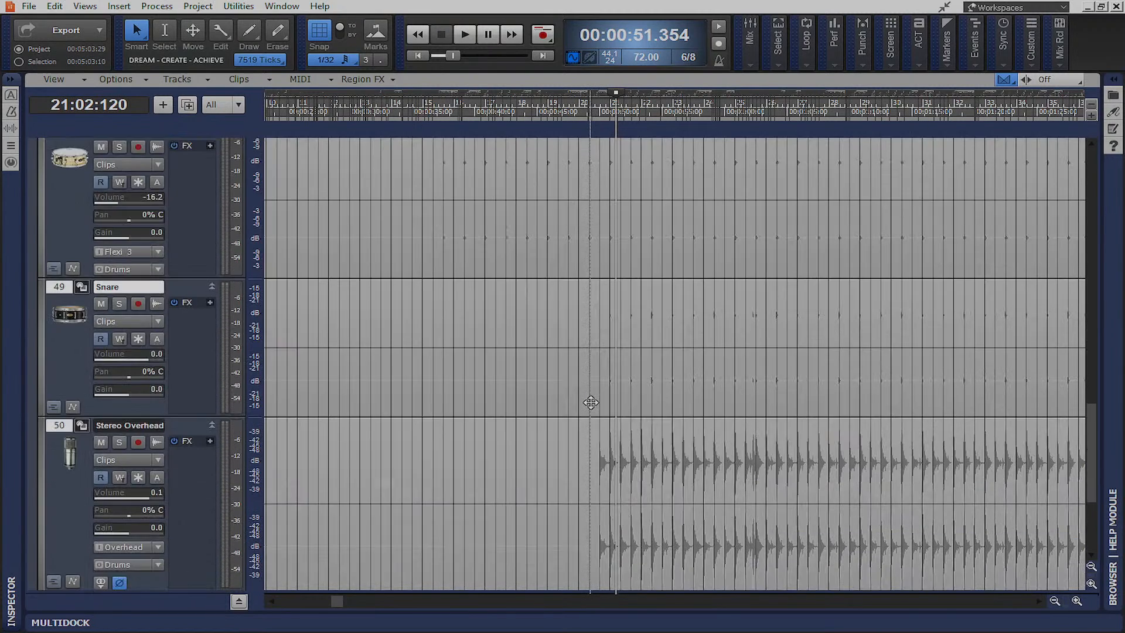
pyautogui.scroll(8, 592, 402)
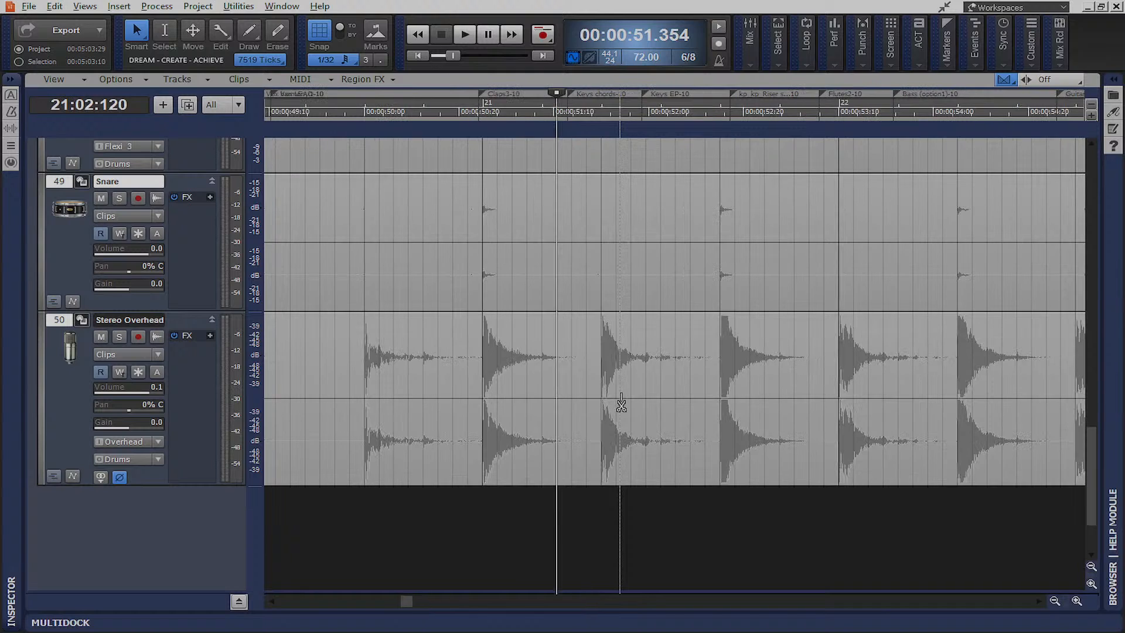
pyautogui.scroll(5, 380, 380)
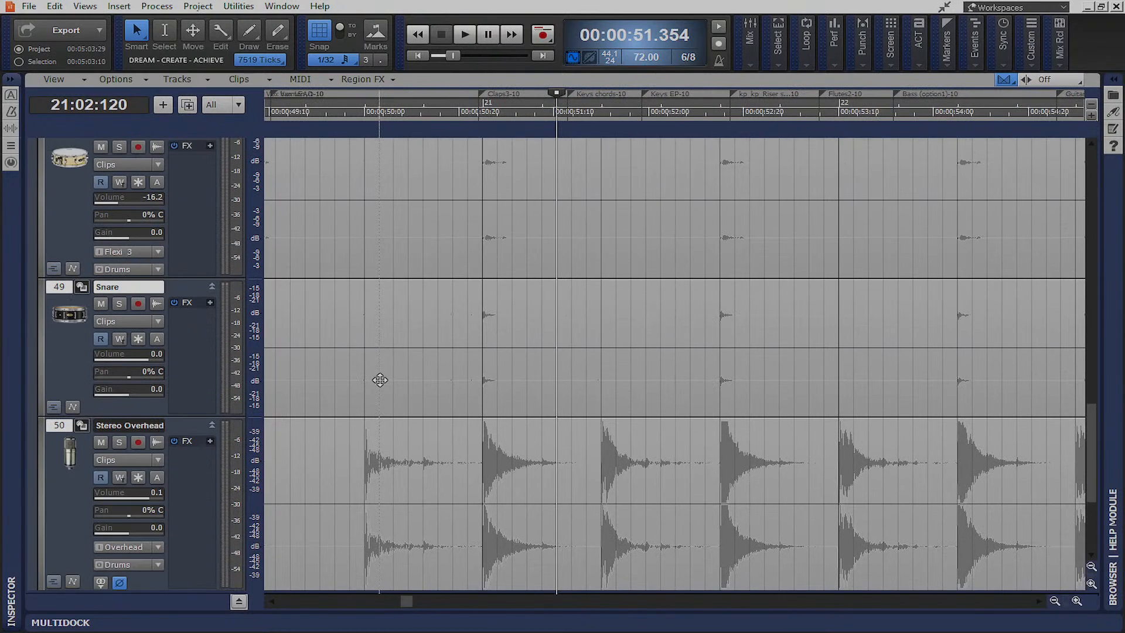
pyautogui.scroll(5, 379, 379)
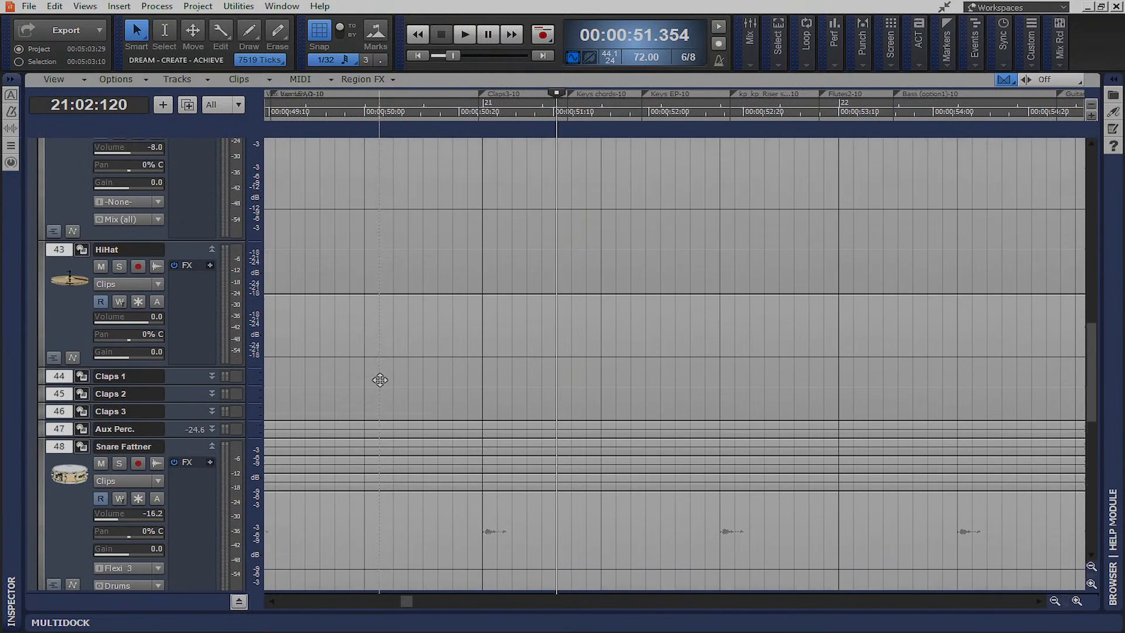
pyautogui.scroll(-6, 380, 380)
pyautogui.scroll(-2, 380, 379)
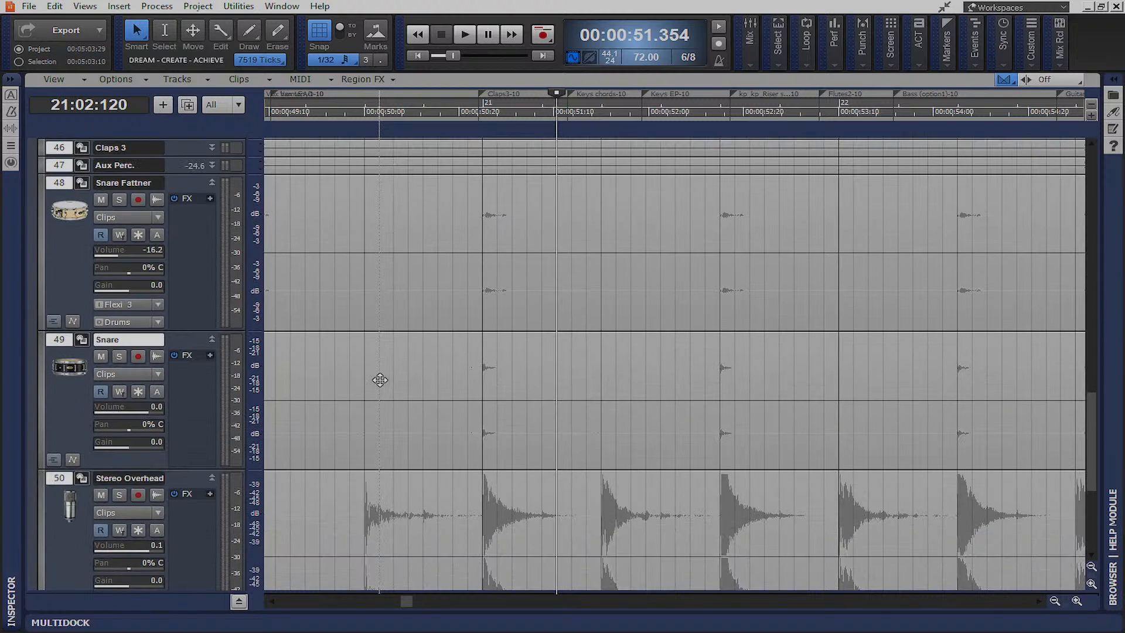
pyautogui.scroll(-4, 379, 380)
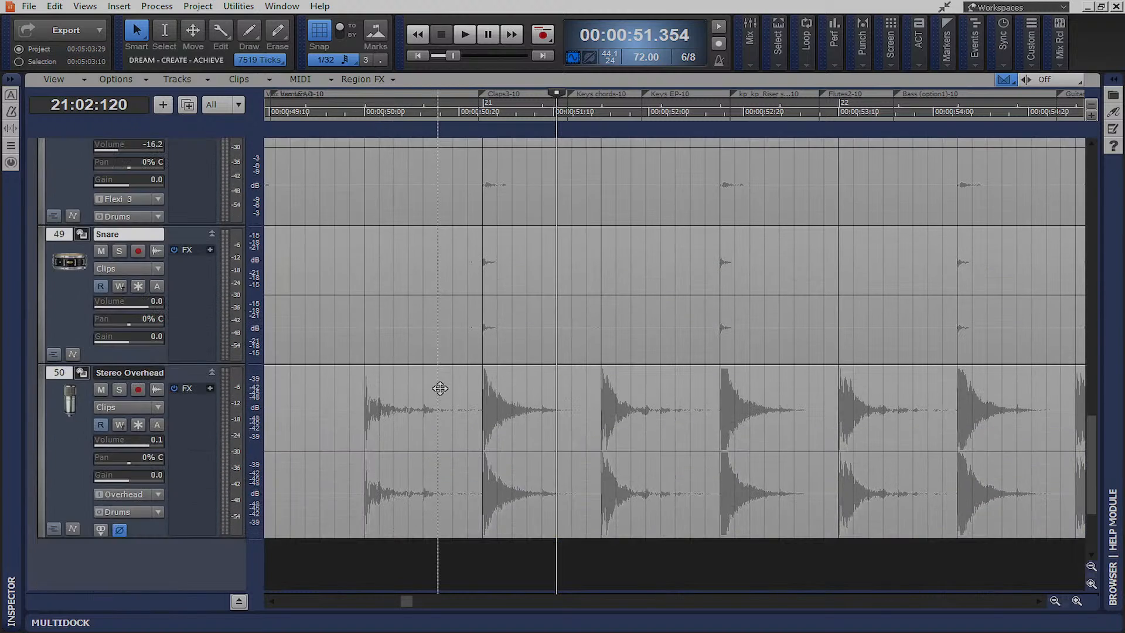
pyautogui.click(443, 388)
pyautogui.moveTo(356, 386); pyautogui.dragTo(447, 388)
pyautogui.hotkey('ctrl', 's')
pyautogui.click(364, 121)
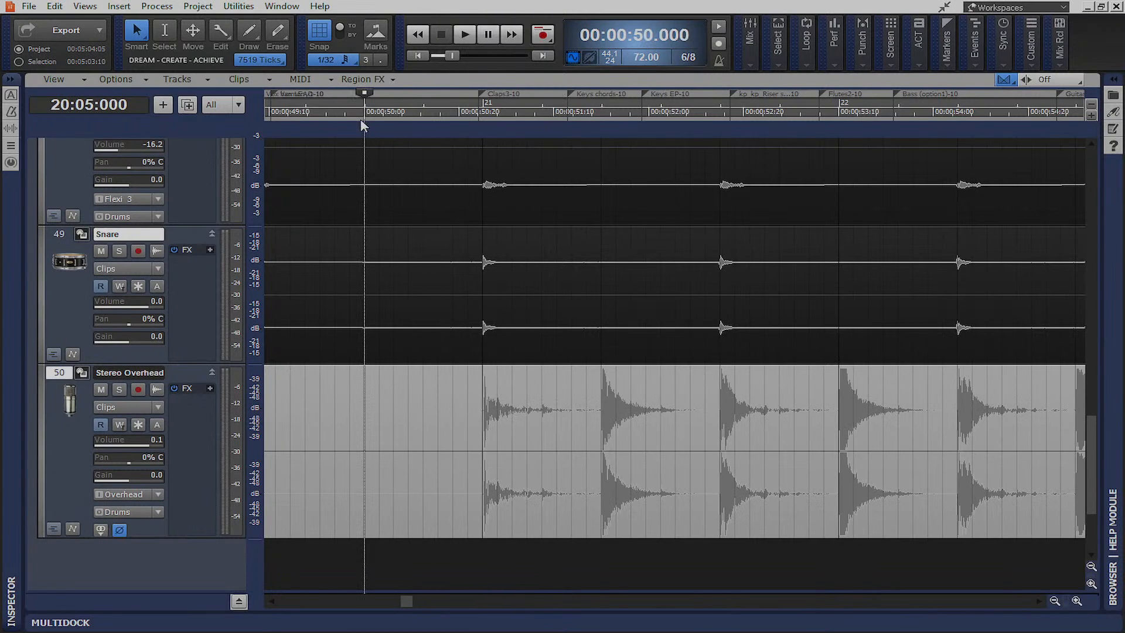
# Play the song from the start with the timeline zoomed well out
pyautogui.click(420, 56)
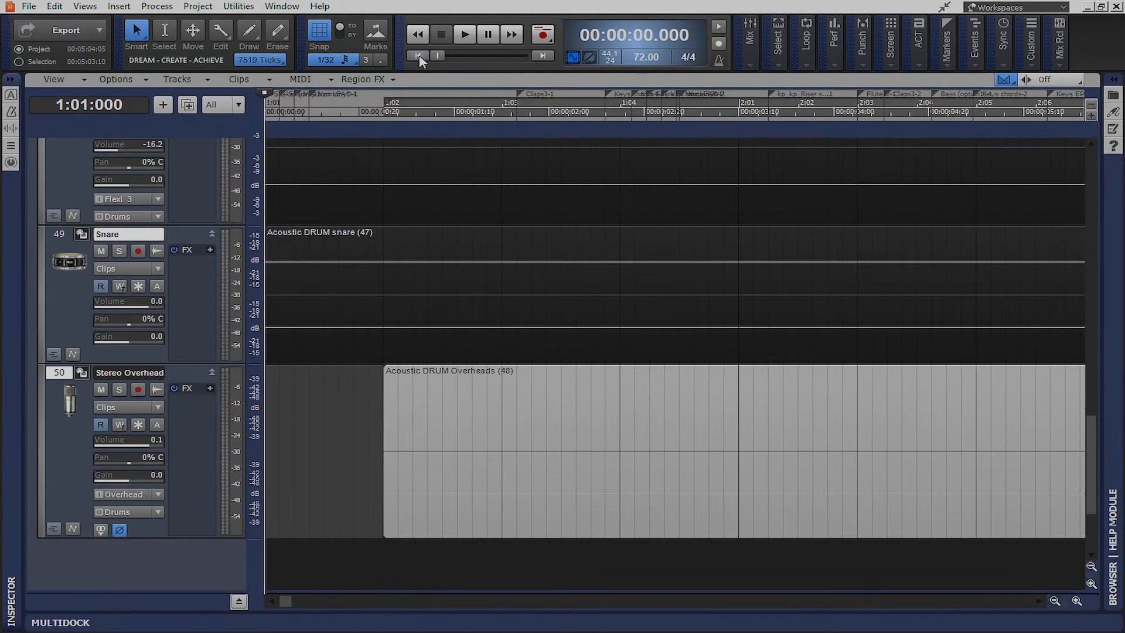
pyautogui.press('space')
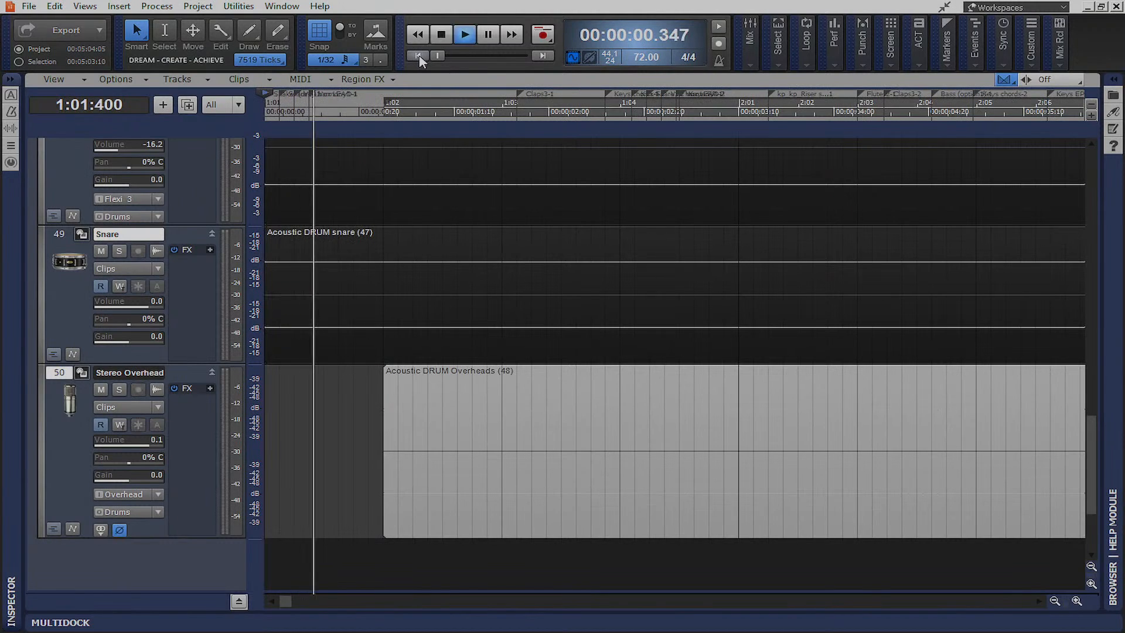
pyautogui.click(1039, 601)
pyautogui.moveTo(1042, 602); pyautogui.dragTo(1042, 603)
pyautogui.click(1055, 601)
pyautogui.click(1055, 601)
pyautogui.click(1055, 601)
pyautogui.click(1055, 600)
pyautogui.click(1055, 600)
pyautogui.click(1055, 601)
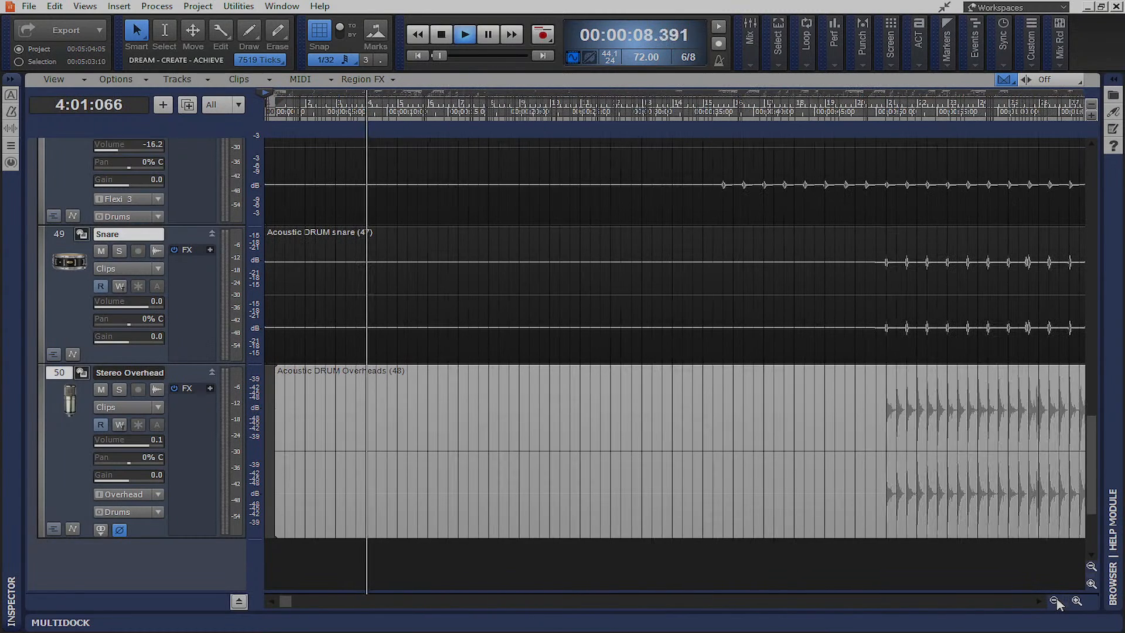
pyautogui.scroll(3, 875, 406)
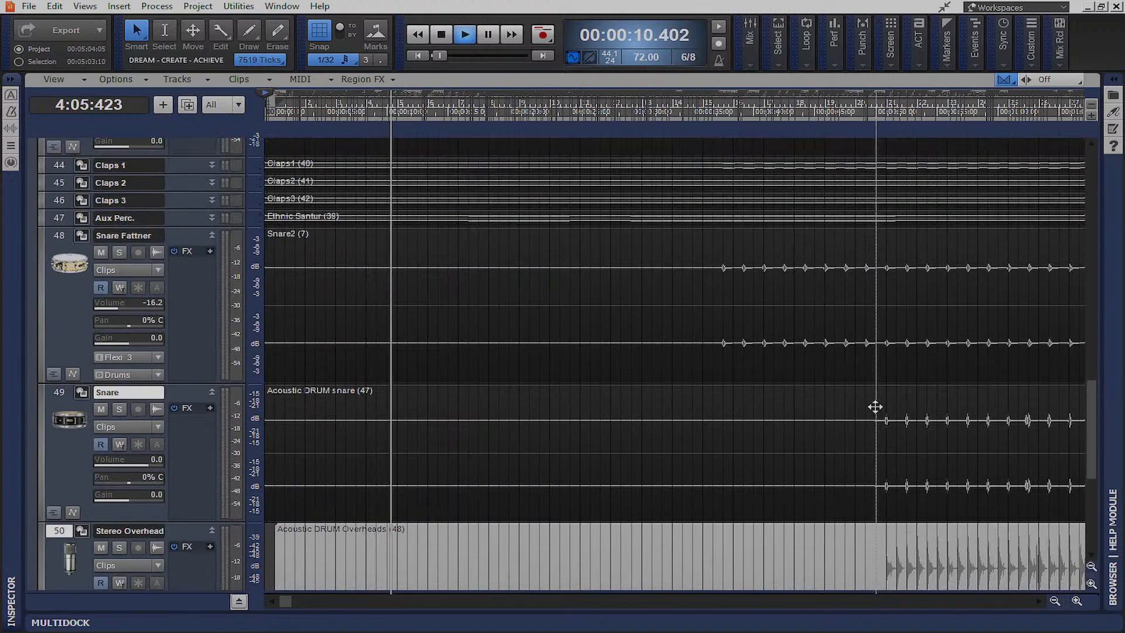
pyautogui.scroll(-2, 874, 406)
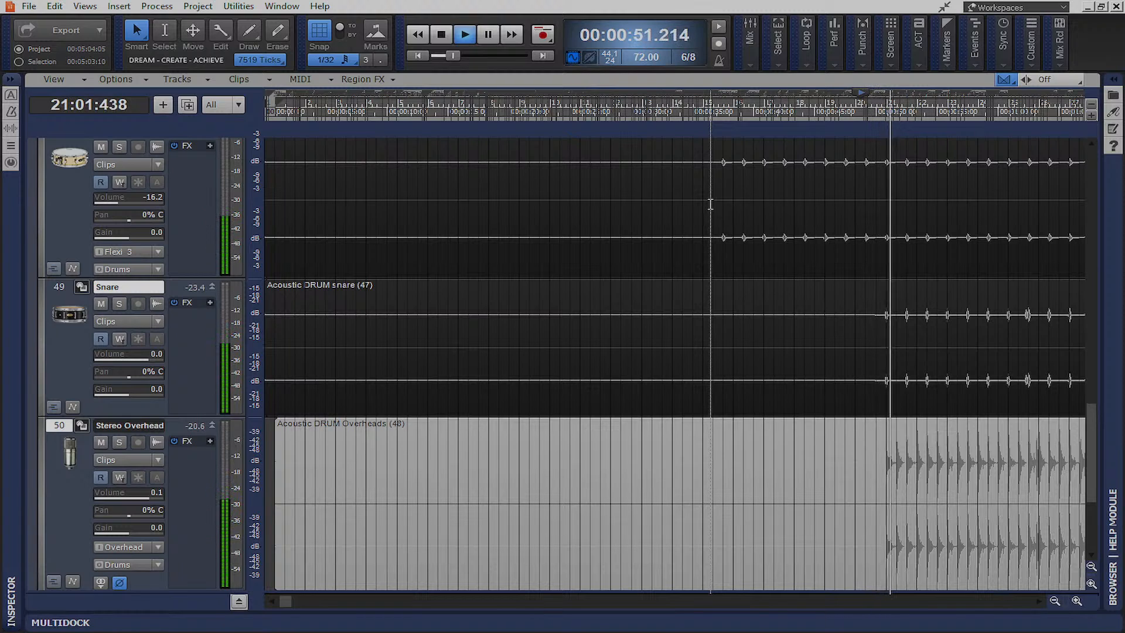
# Stop playback and trim the snare clip's empty start to its first hit
pyautogui.press('space')
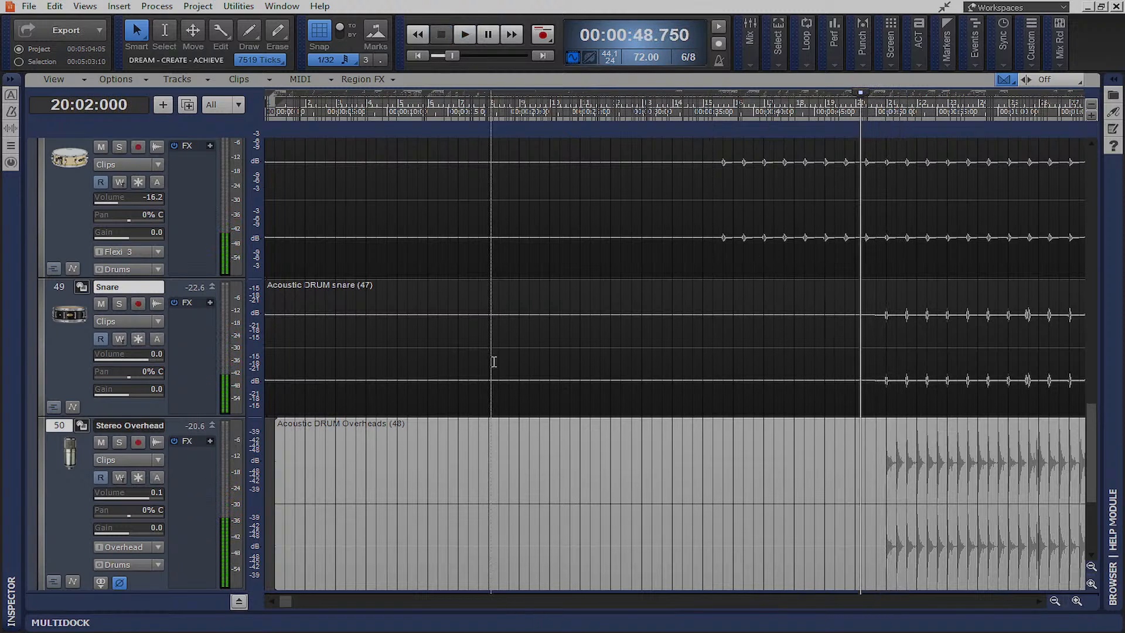
pyautogui.click(486, 328)
pyautogui.moveTo(266, 334); pyautogui.dragTo(885, 402)
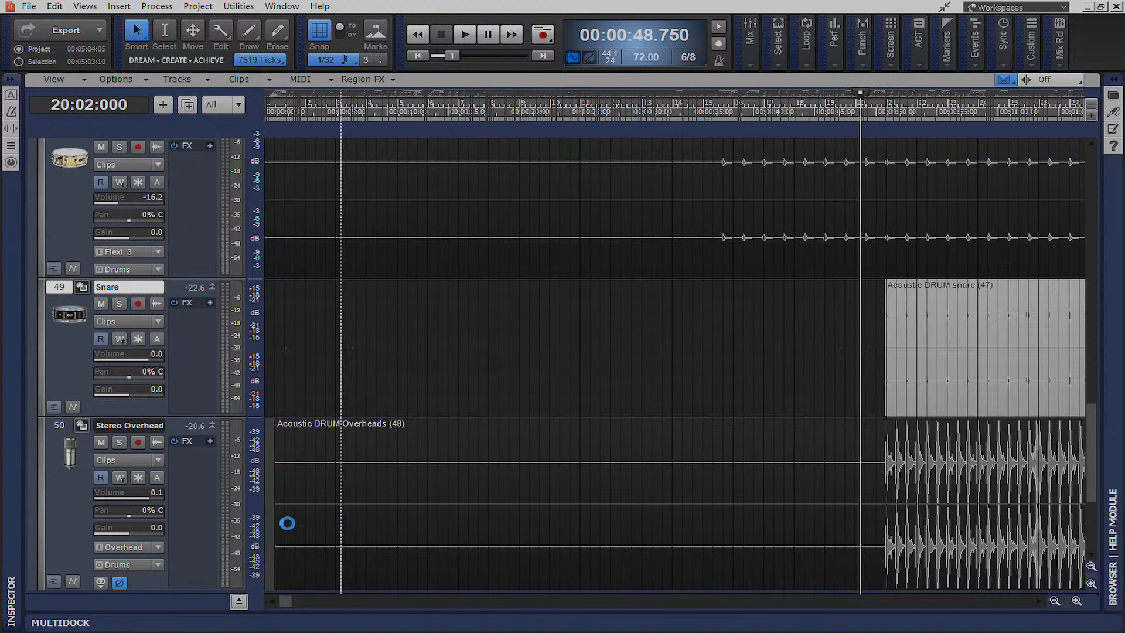
# Trim the overheads clip's empty start and move both new clips onto the old snare's first hit
pyautogui.click(282, 518)
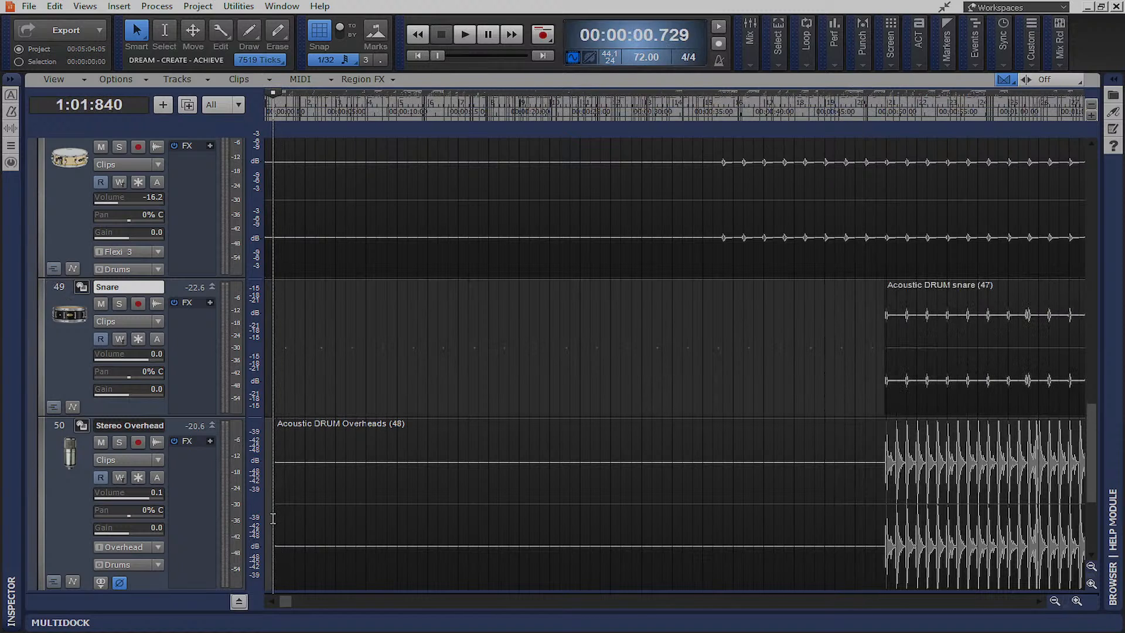
pyautogui.moveTo(276, 523); pyautogui.dragTo(883, 519)
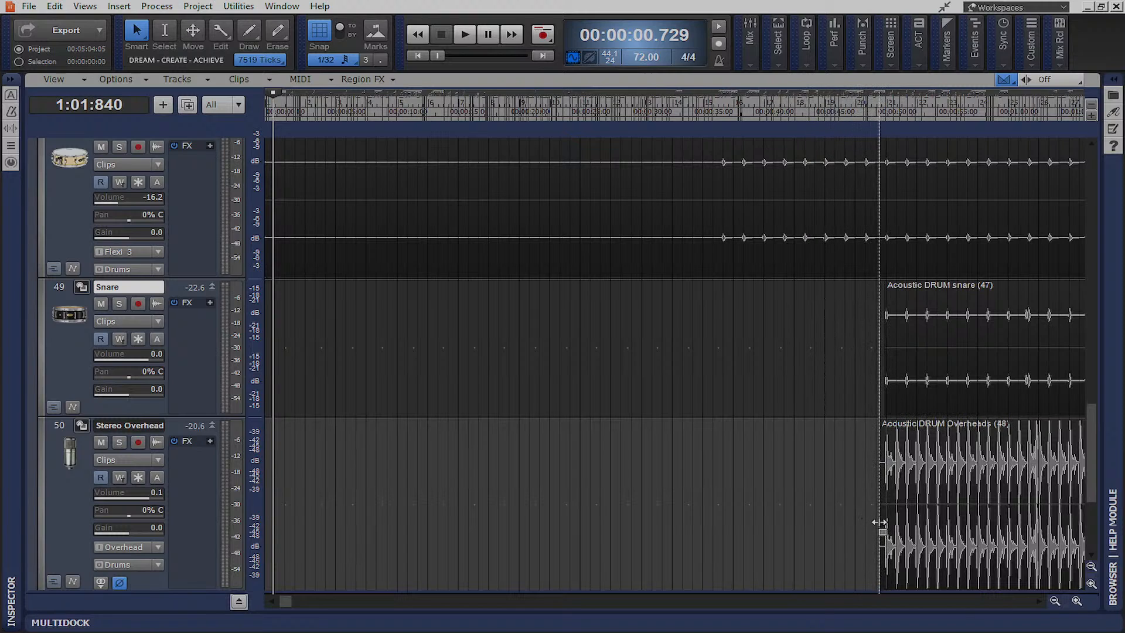
pyautogui.click(934, 323)
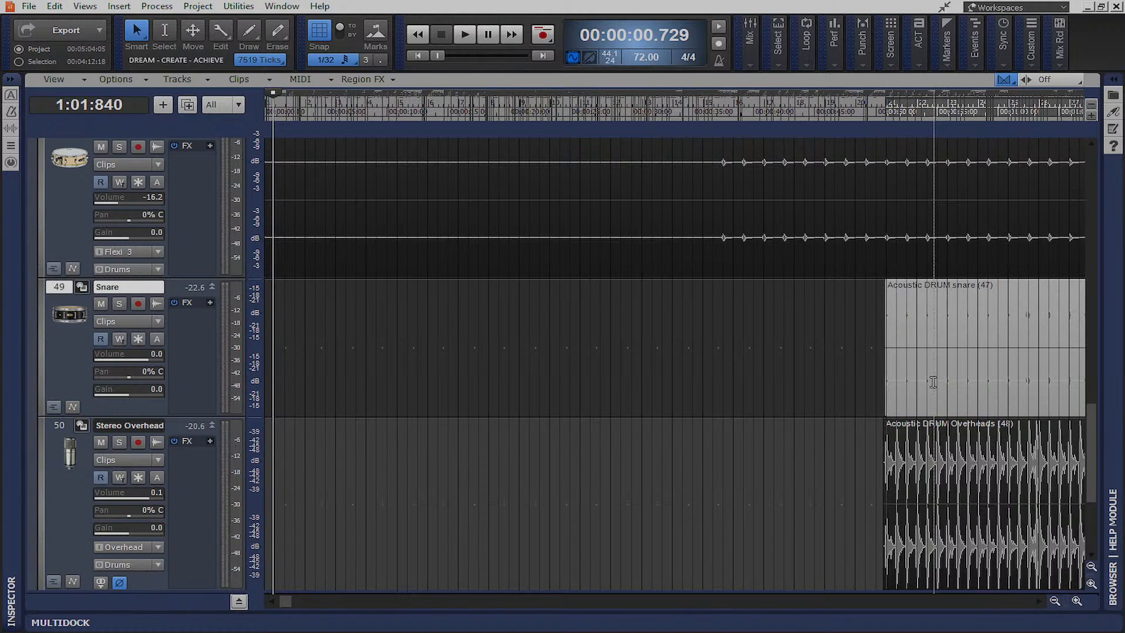
pyautogui.keyDown('ctrl'); pyautogui.click(938, 428); pyautogui.keyUp('ctrl')
pyautogui.moveTo(900, 294); pyautogui.dragTo(732, 295)
pyautogui.click(723, 117)
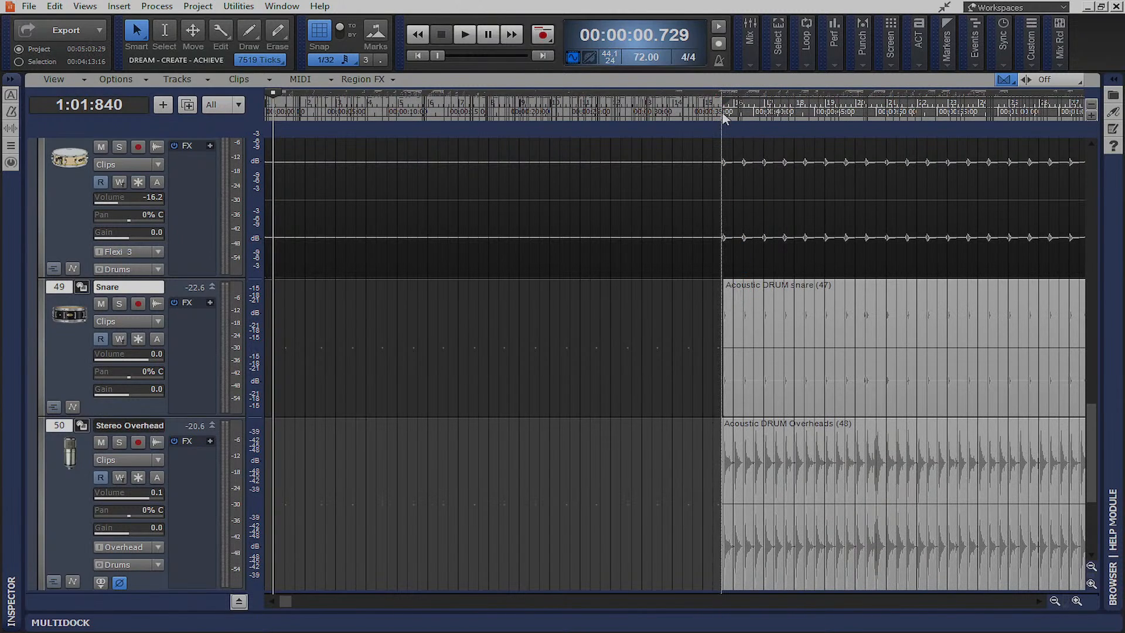
# Line the overheads clip start up with the snare clip
pyautogui.scroll(5, 793, 368)
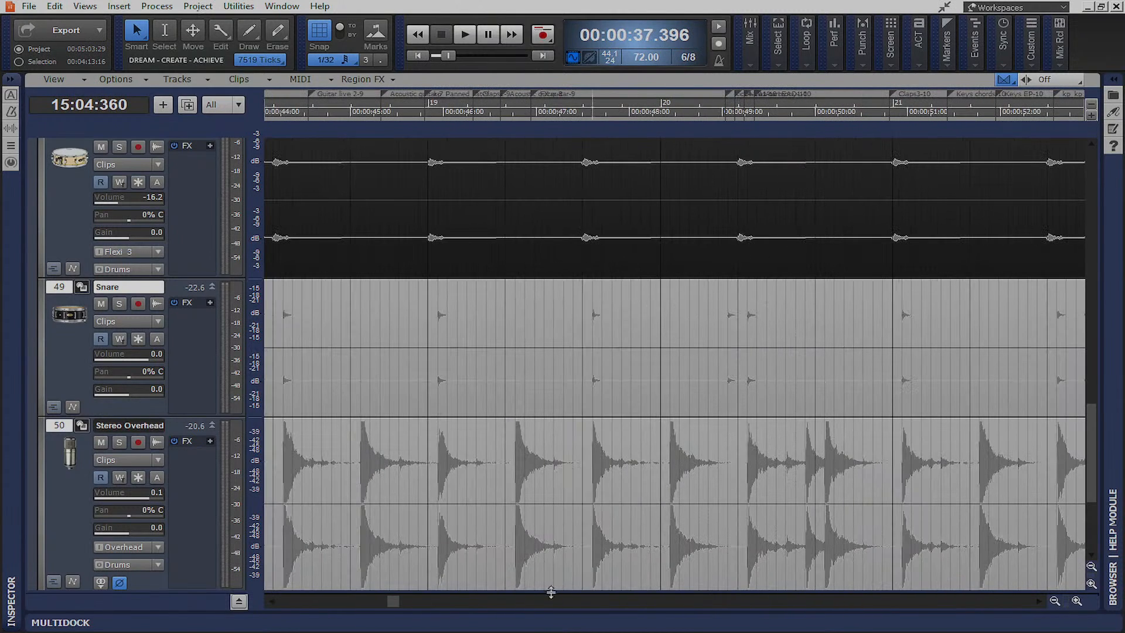
pyautogui.moveTo(396, 603); pyautogui.dragTo(365, 604)
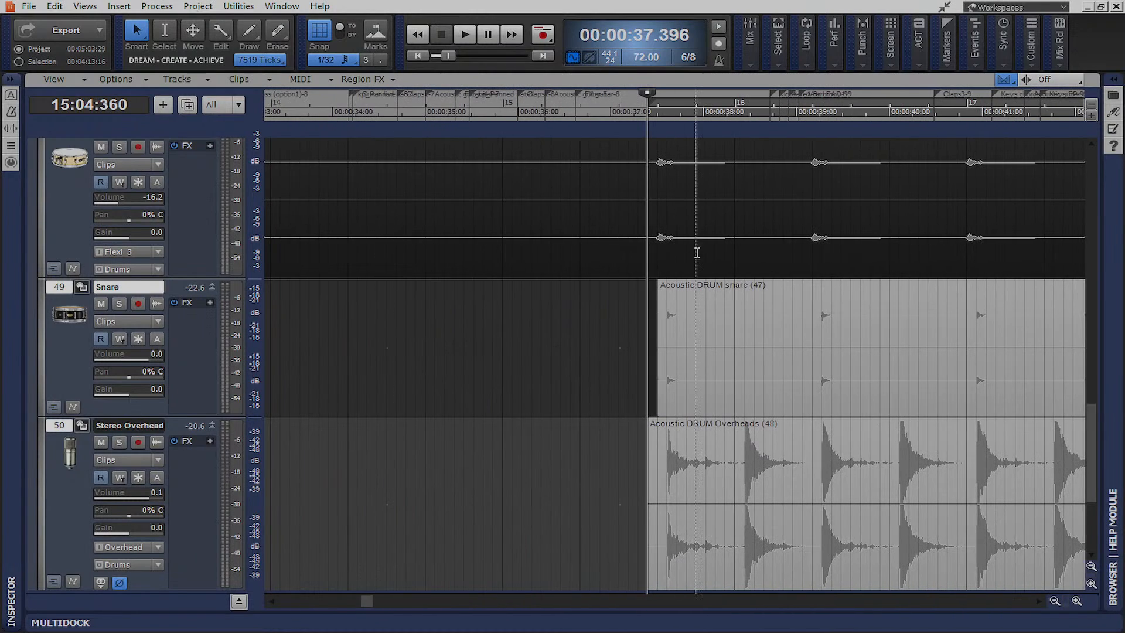
pyautogui.scroll(2, 695, 229)
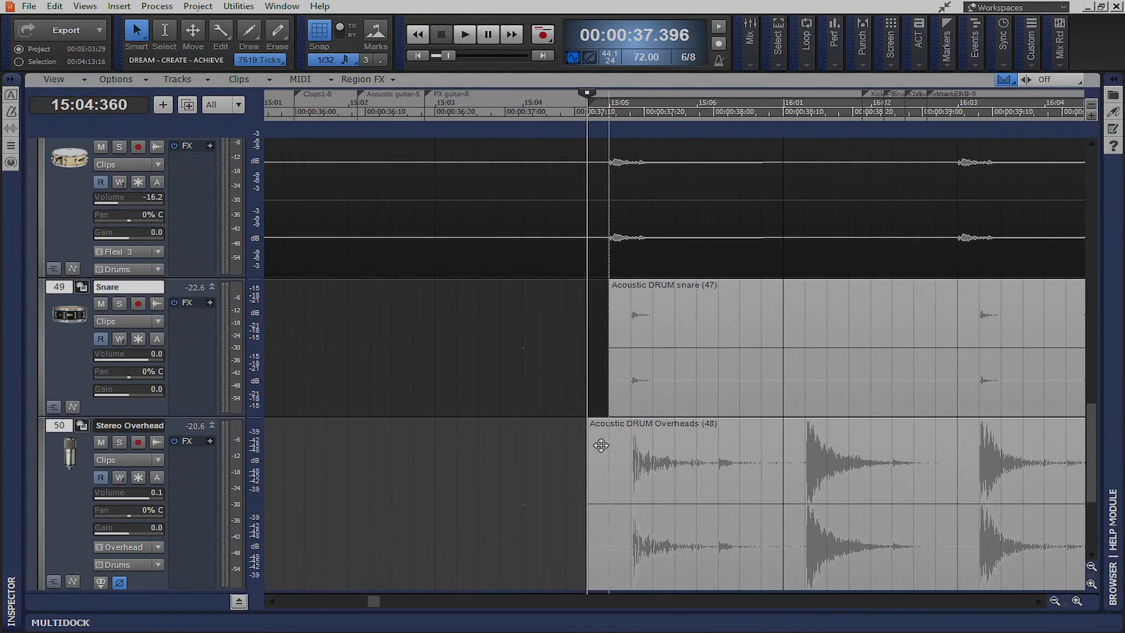
pyautogui.moveTo(587, 509)
pyautogui.mouseDown()
pyautogui.moveTo(624, 511)
pyautogui.moveTo(598, 506)
pyautogui.mouseUp()
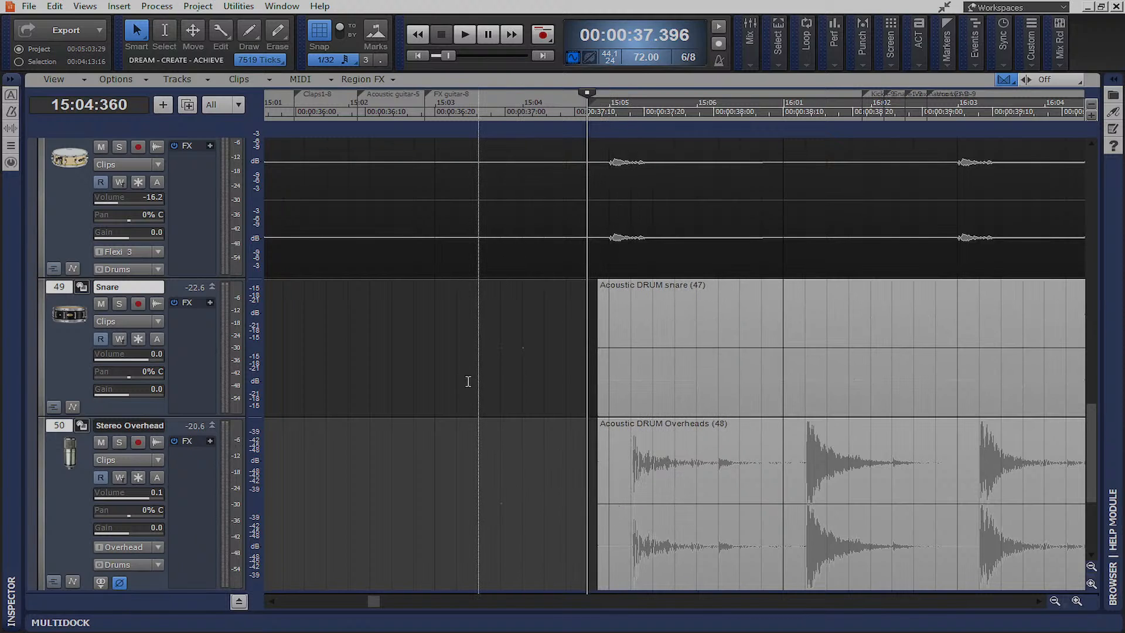
# Extend the snare clip's start earlier and select the Snare track
pyautogui.click(469, 382)
pyautogui.click(719, 364)
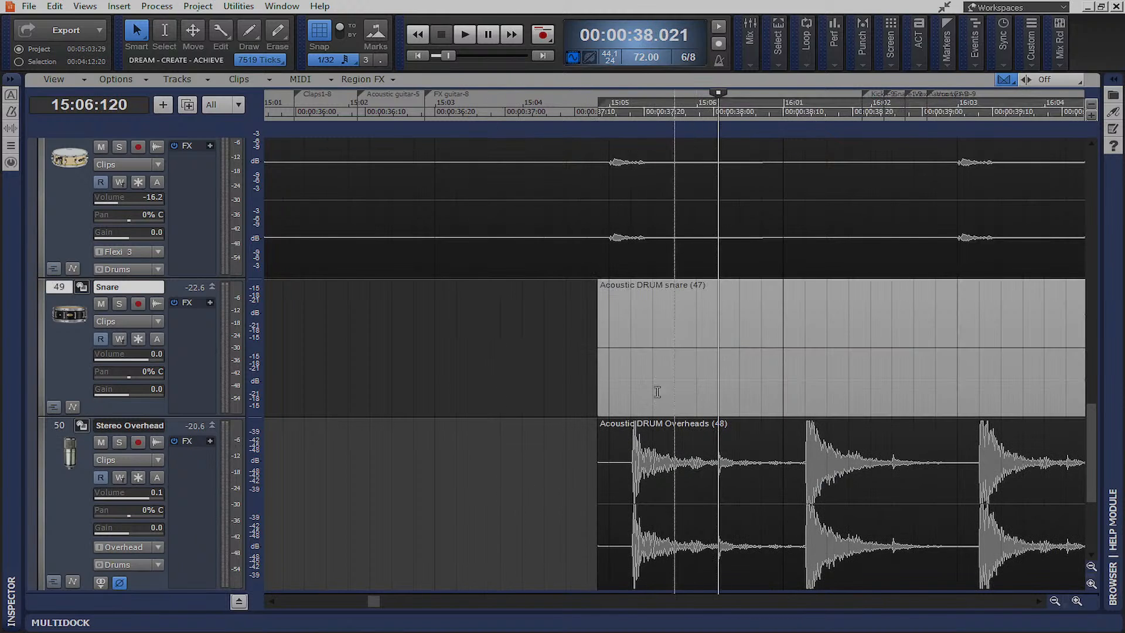
pyautogui.click(512, 512)
pyautogui.moveTo(598, 354); pyautogui.dragTo(764, 364)
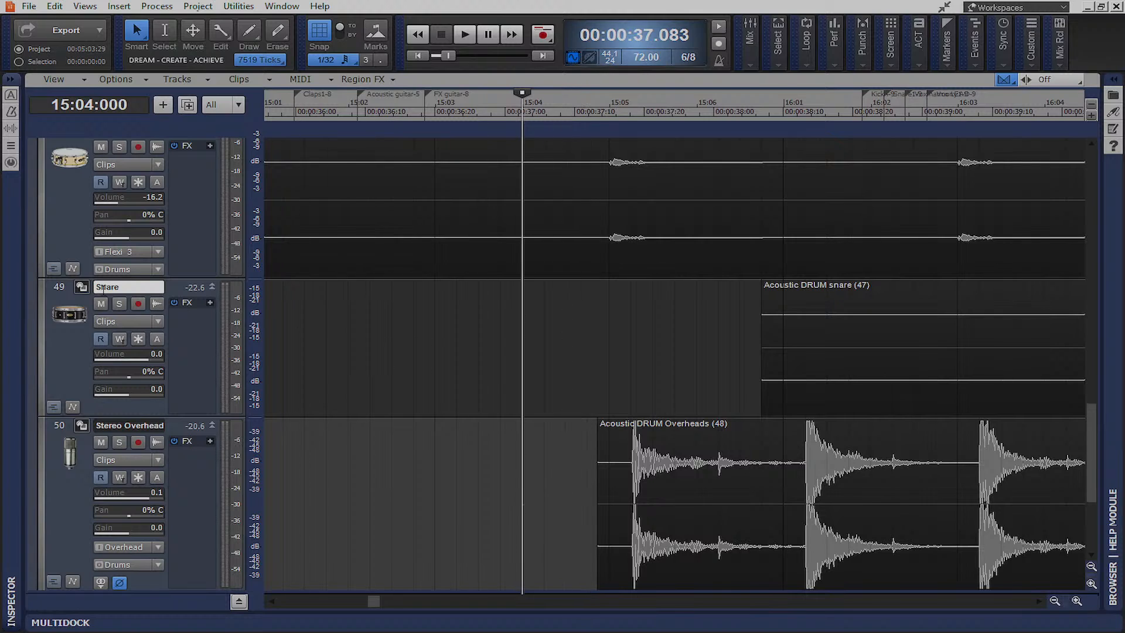
pyautogui.click(58, 289)
pyautogui.click(58, 290)
pyautogui.click(58, 289)
# Delete the Snare and Stereo Overhead tracks
pyautogui.rightClick(58, 289)
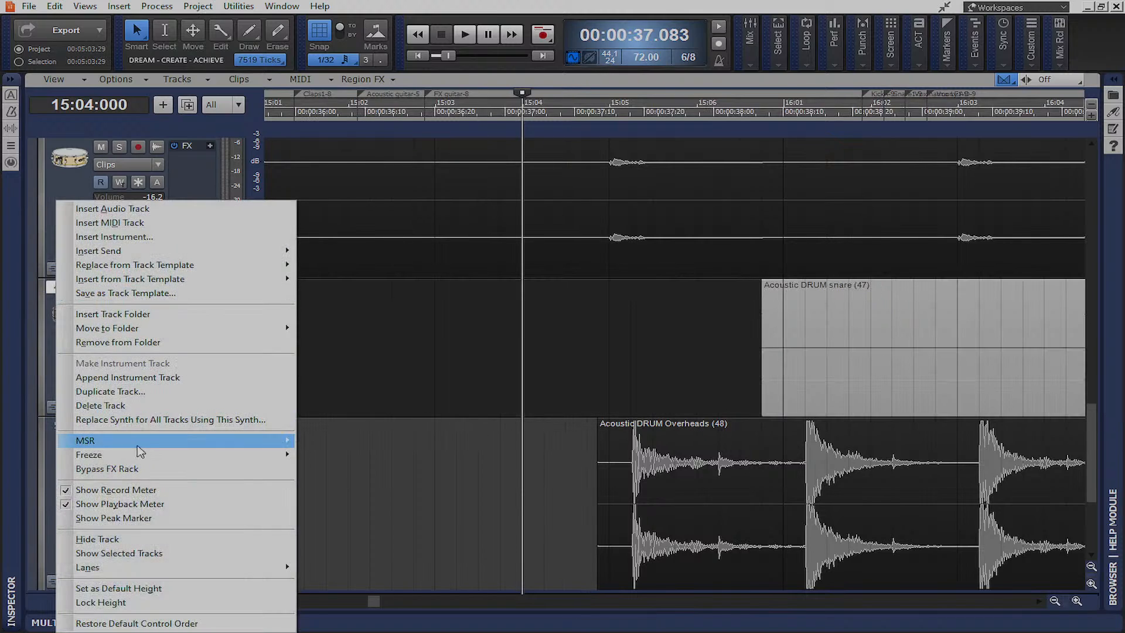
pyautogui.click(115, 405)
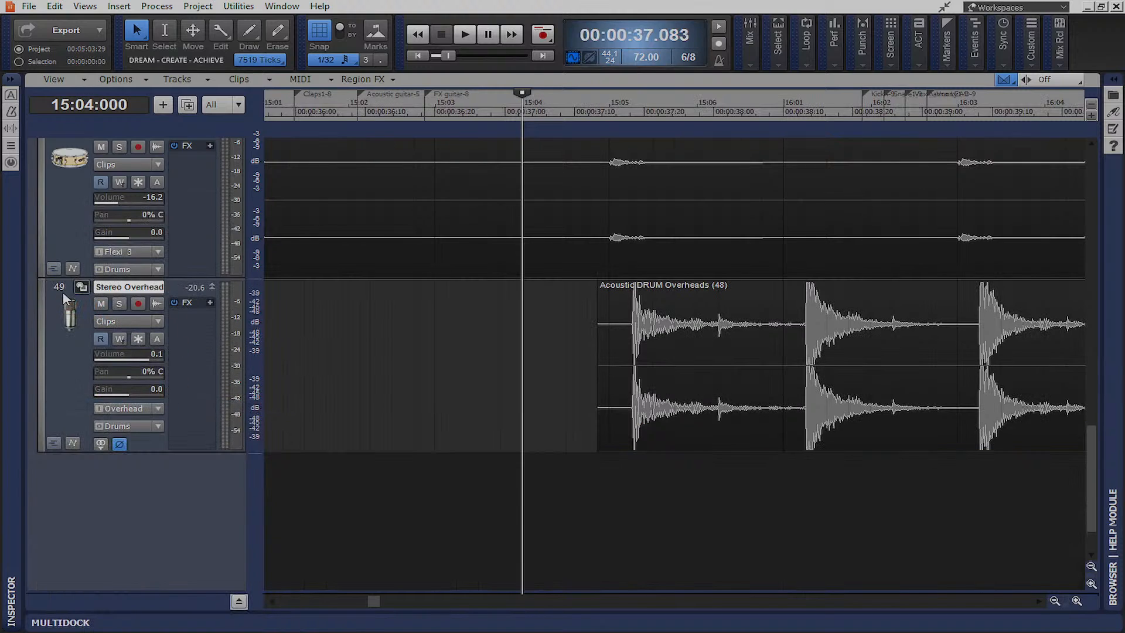
pyautogui.click(64, 296)
pyautogui.rightClick(64, 296)
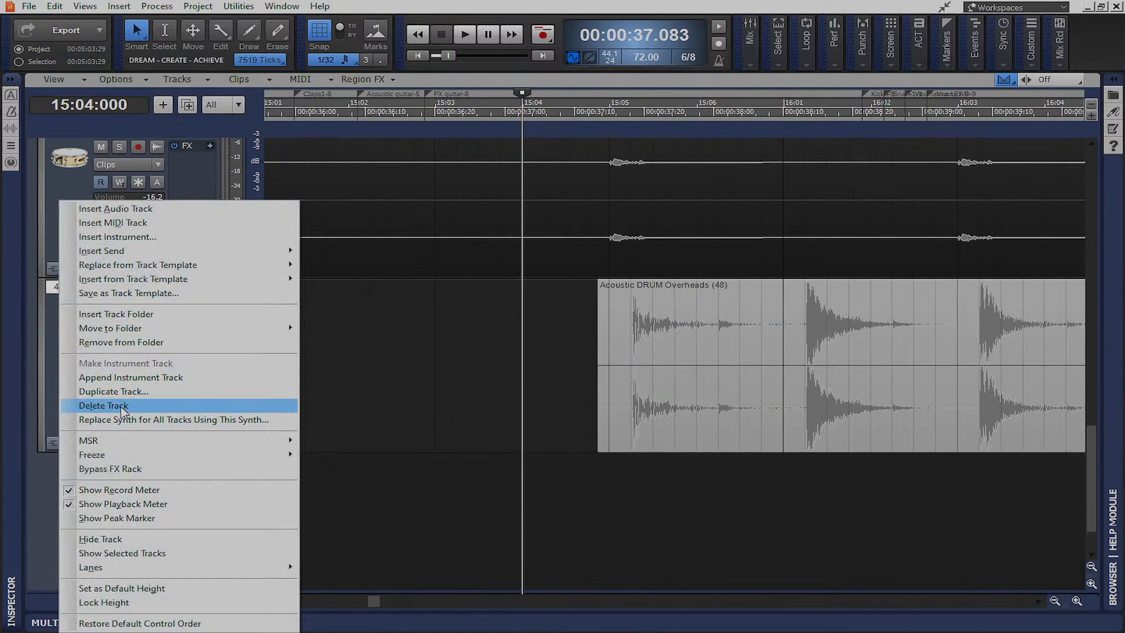
pyautogui.click(120, 407)
# Insert a new audio track, Track 49, and make it taller
pyautogui.rightClick(130, 378)
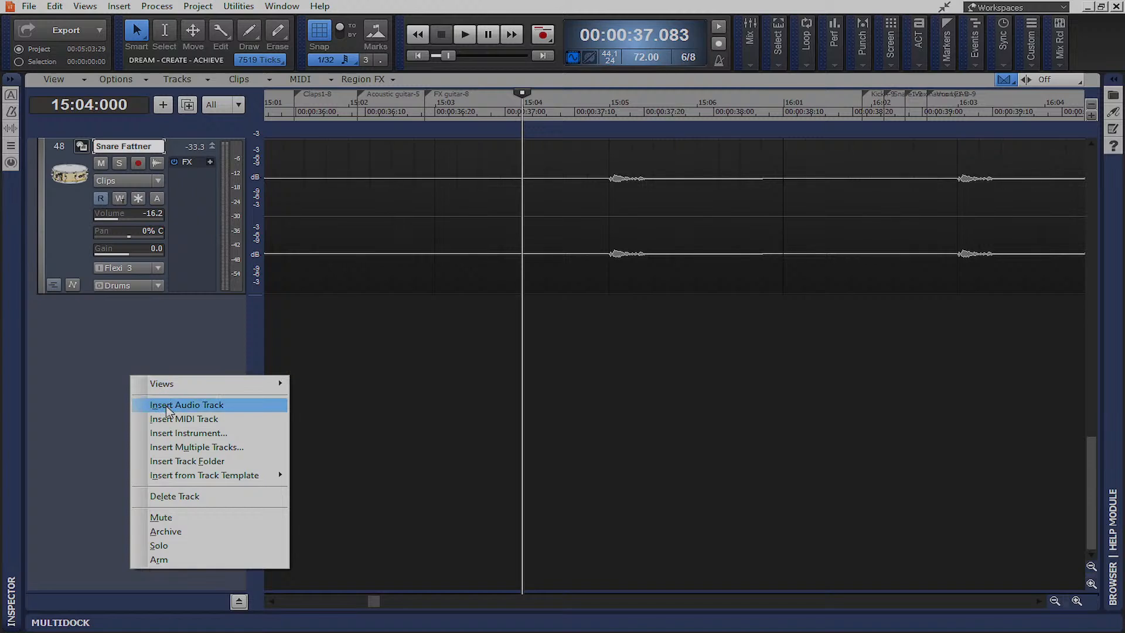
pyautogui.click(167, 405)
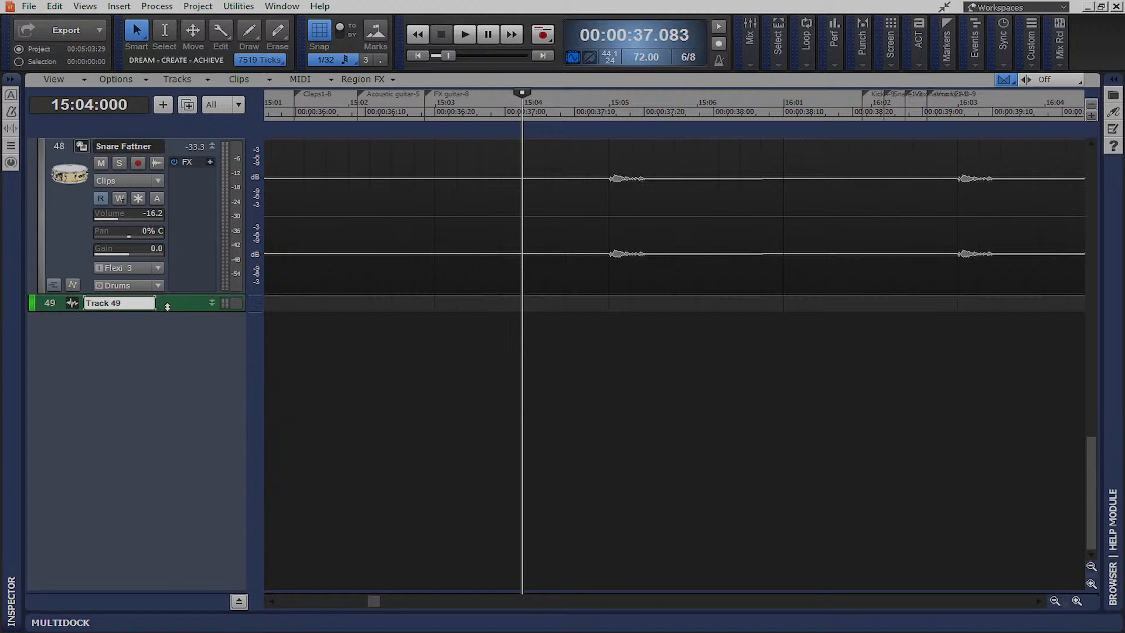
pyautogui.moveTo(172, 319); pyautogui.dragTo(173, 365)
# Duplicate Track 49 to create Track 50
pyautogui.rightClick(62, 318)
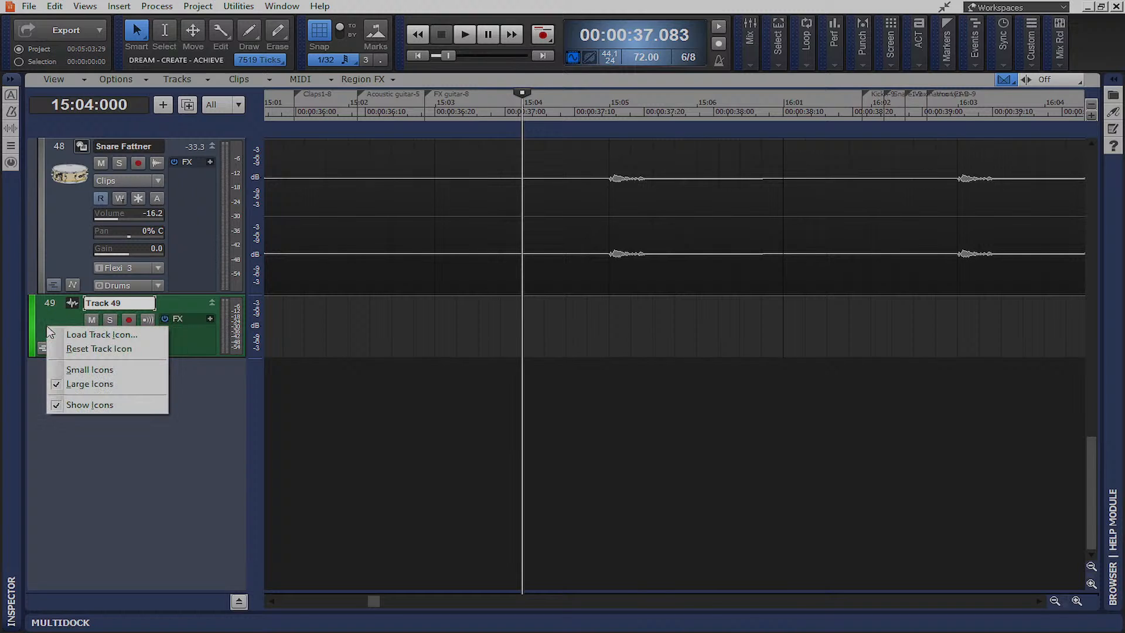
pyautogui.click(51, 305)
pyautogui.rightClick(51, 306)
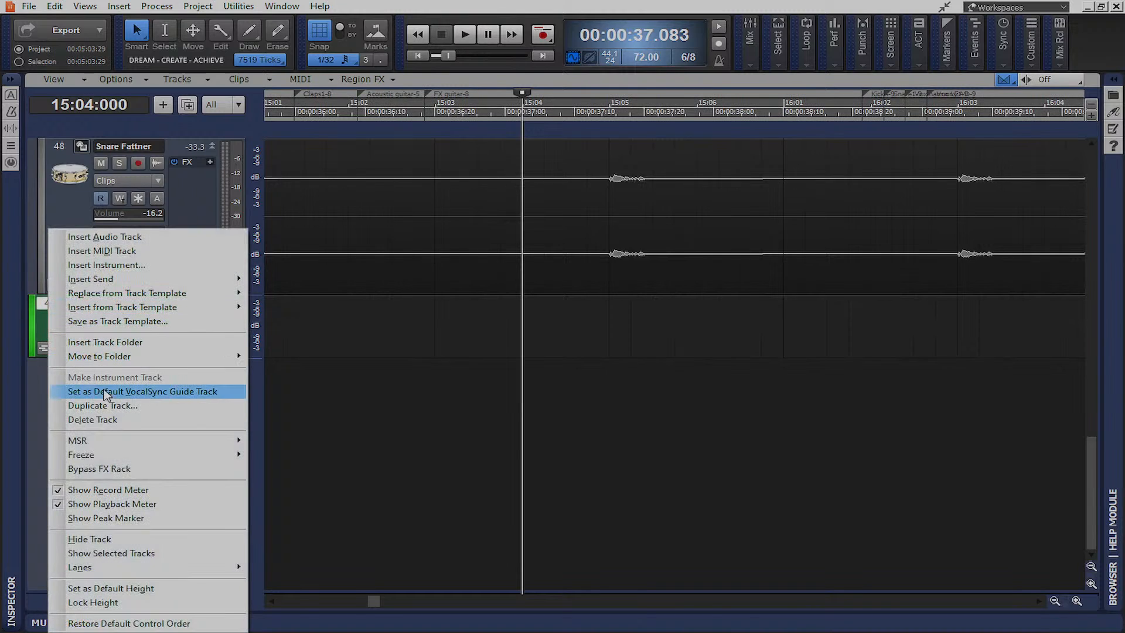
pyautogui.click(147, 406)
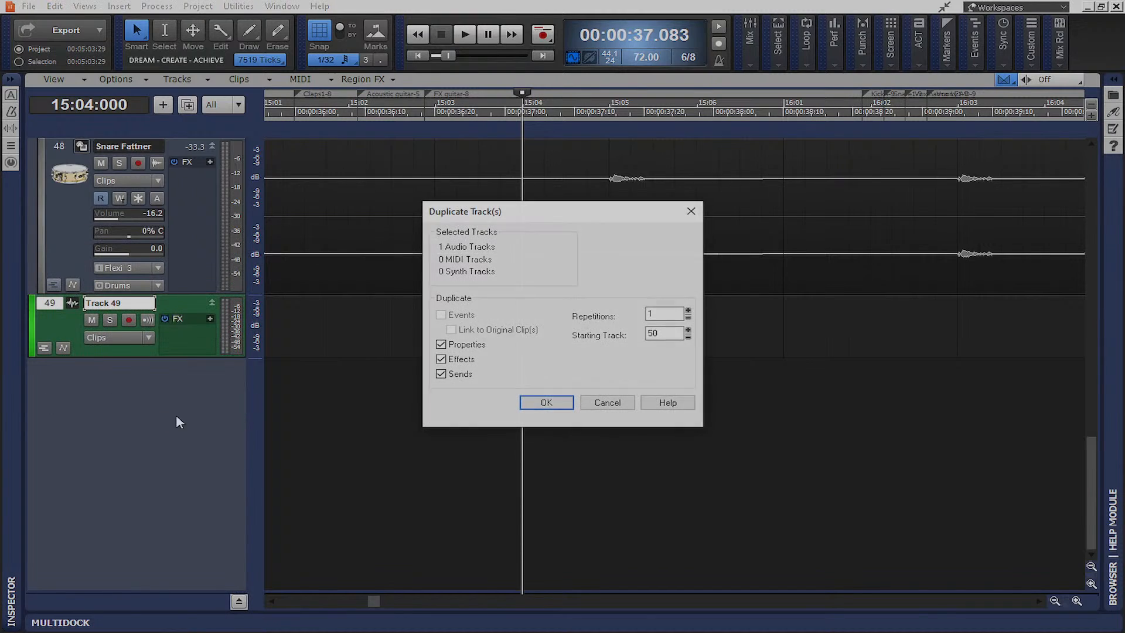
pyautogui.click(548, 403)
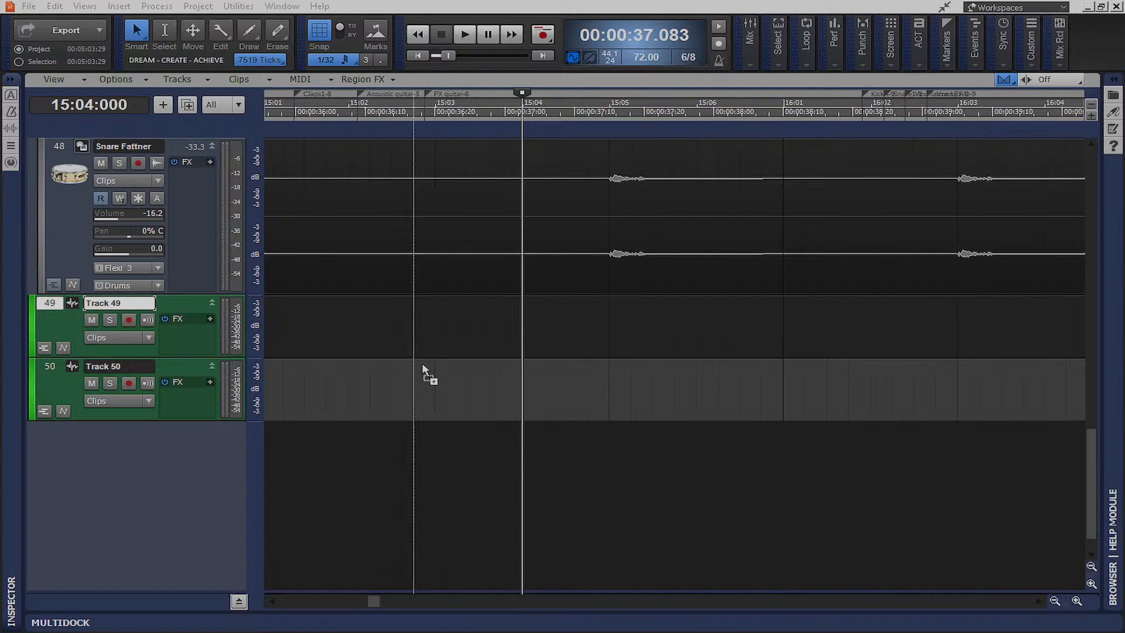
# Import the Acoustic DRUM snare file onto Track 49 and slide the Track 49 and 50 clips earlier
pyautogui.moveTo(516, 460); pyautogui.dragTo(283, 335)
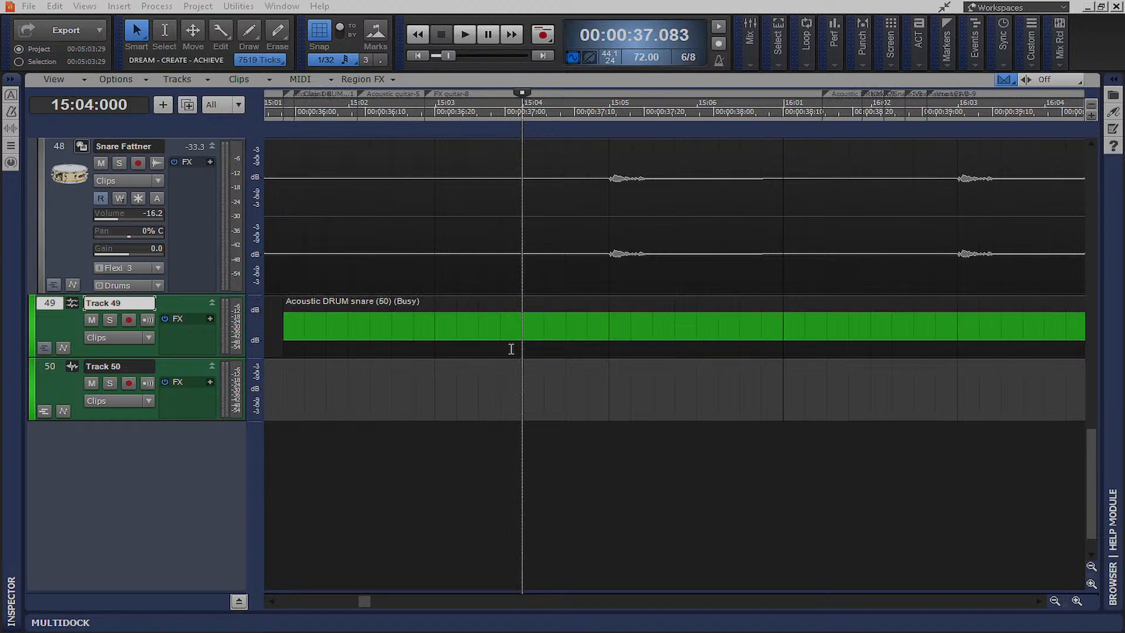
pyautogui.moveTo(580, 302); pyautogui.dragTo(518, 305)
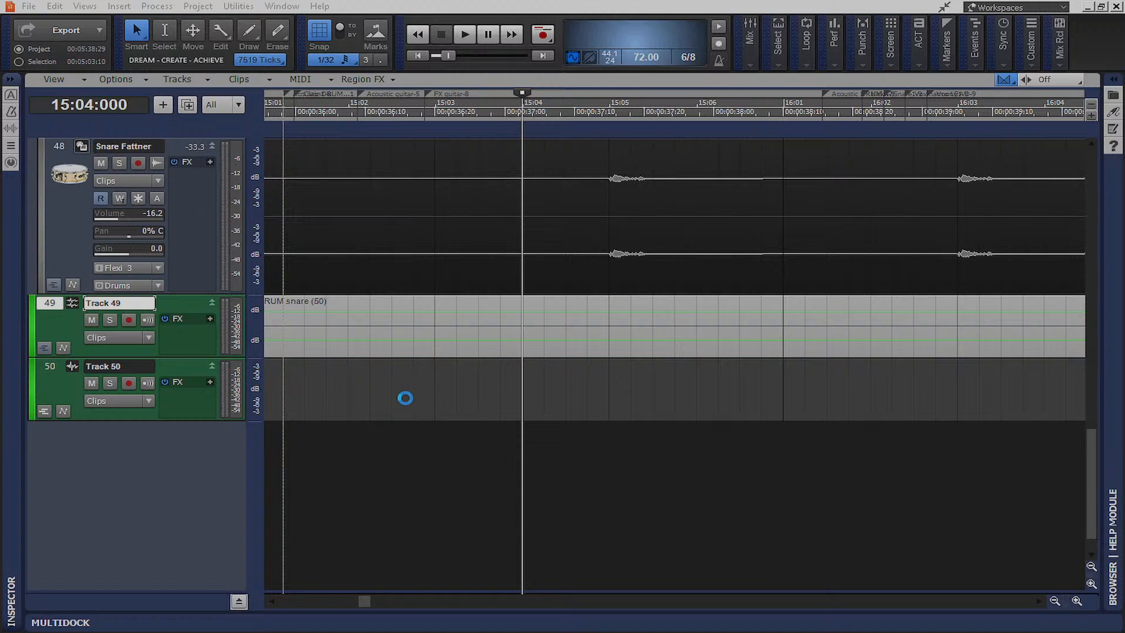
pyautogui.moveTo(507, 378); pyautogui.dragTo(434, 387)
pyautogui.moveTo(366, 603); pyautogui.dragTo(391, 609)
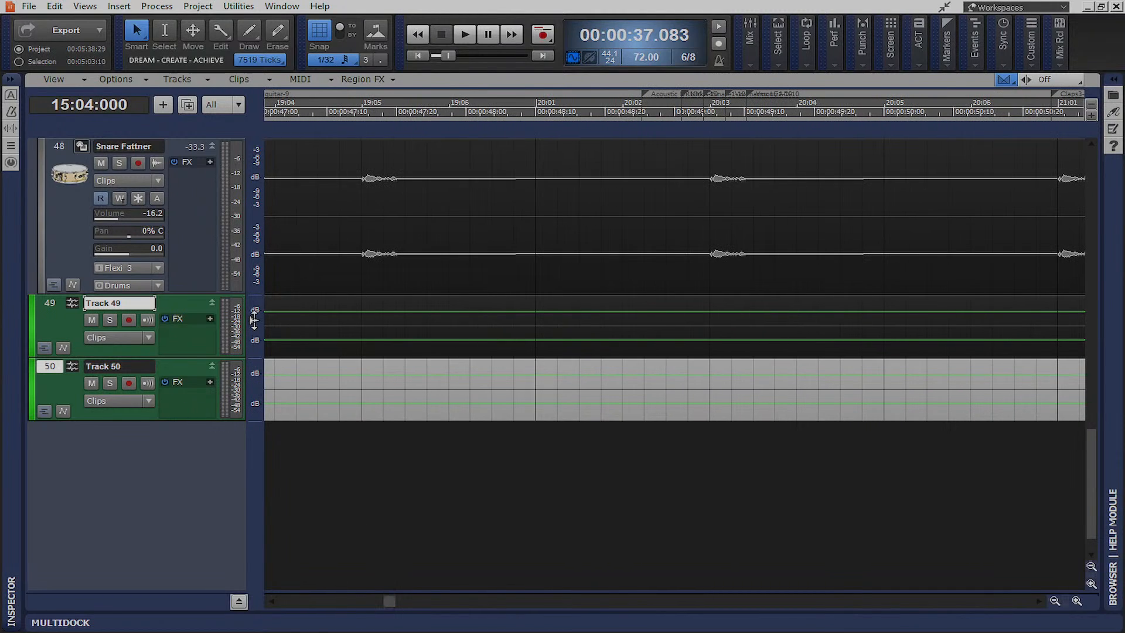
pyautogui.moveTo(391, 601); pyautogui.dragTo(470, 602)
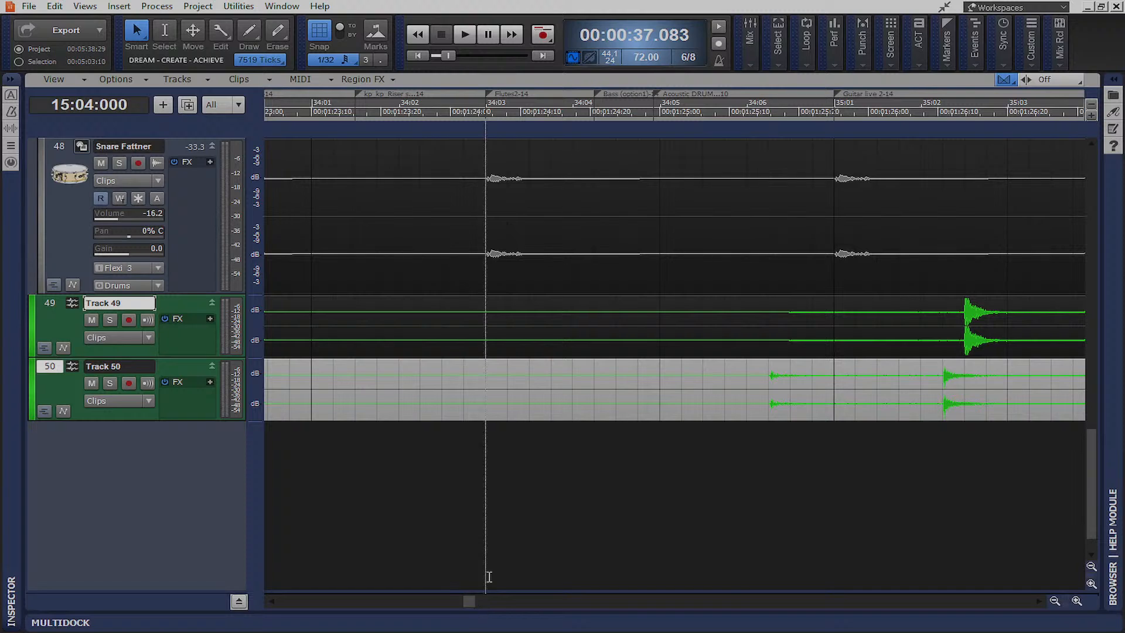
# Switch to the Smart tool and select the new snare clip on Track 49
pyautogui.click(956, 327)
pyautogui.click(934, 369)
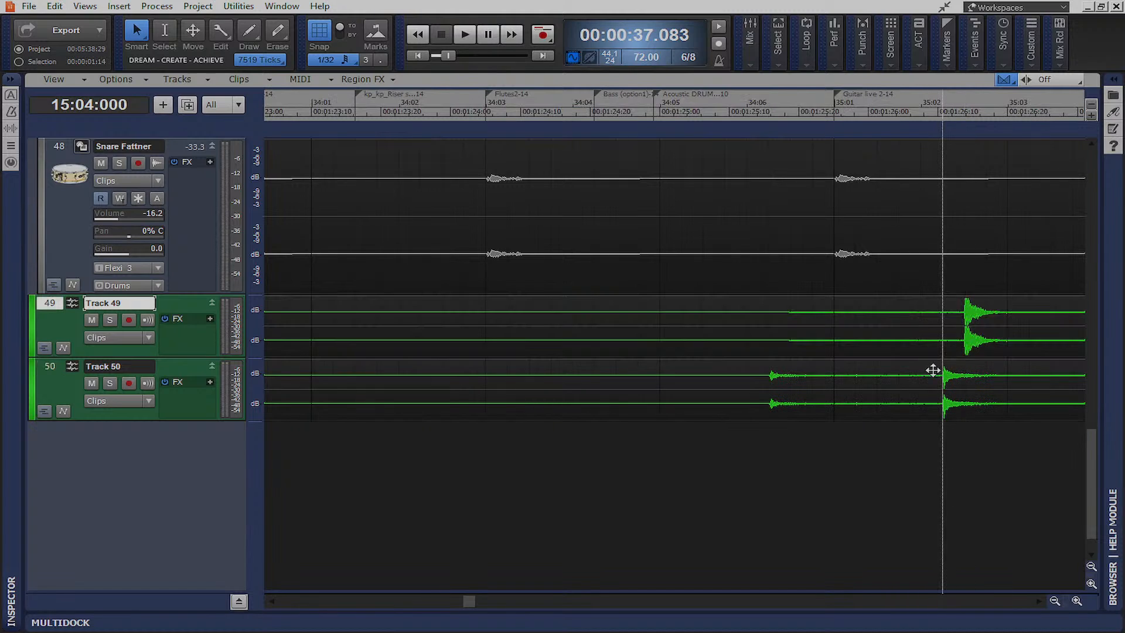
pyautogui.click(955, 320)
pyautogui.click(955, 328)
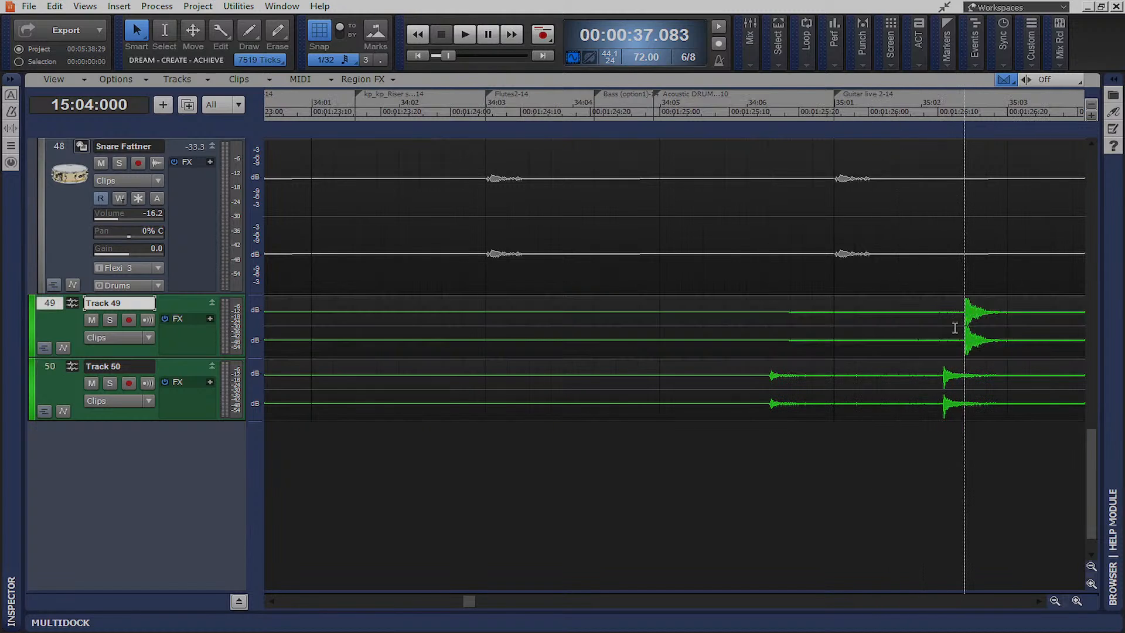
pyautogui.click(890, 327)
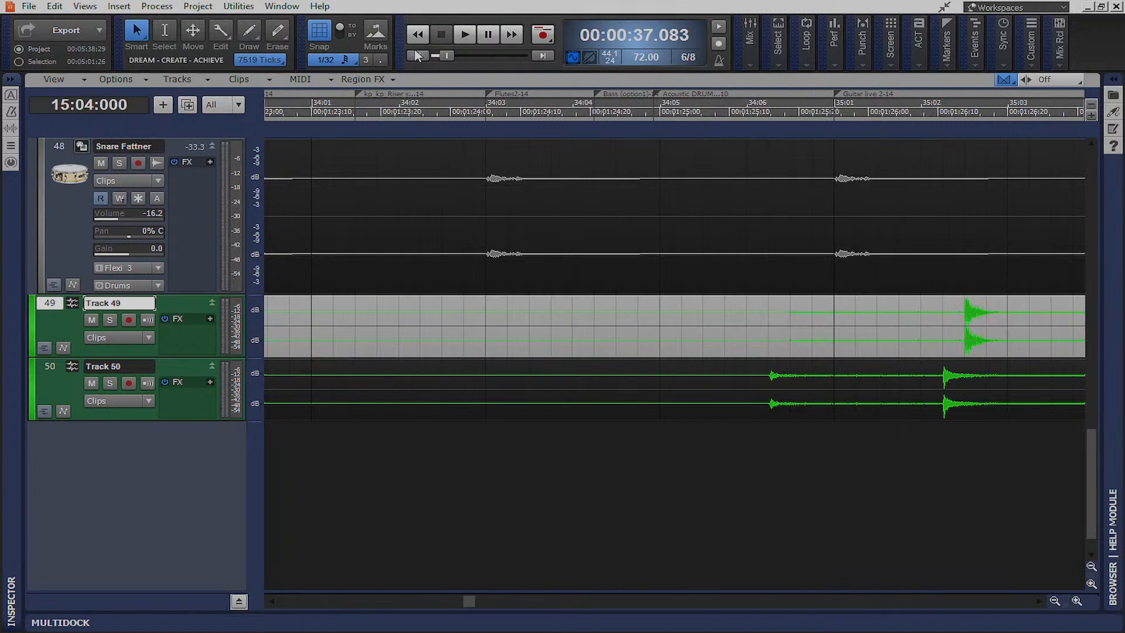
pyautogui.press('t')
pyautogui.click(465, 196)
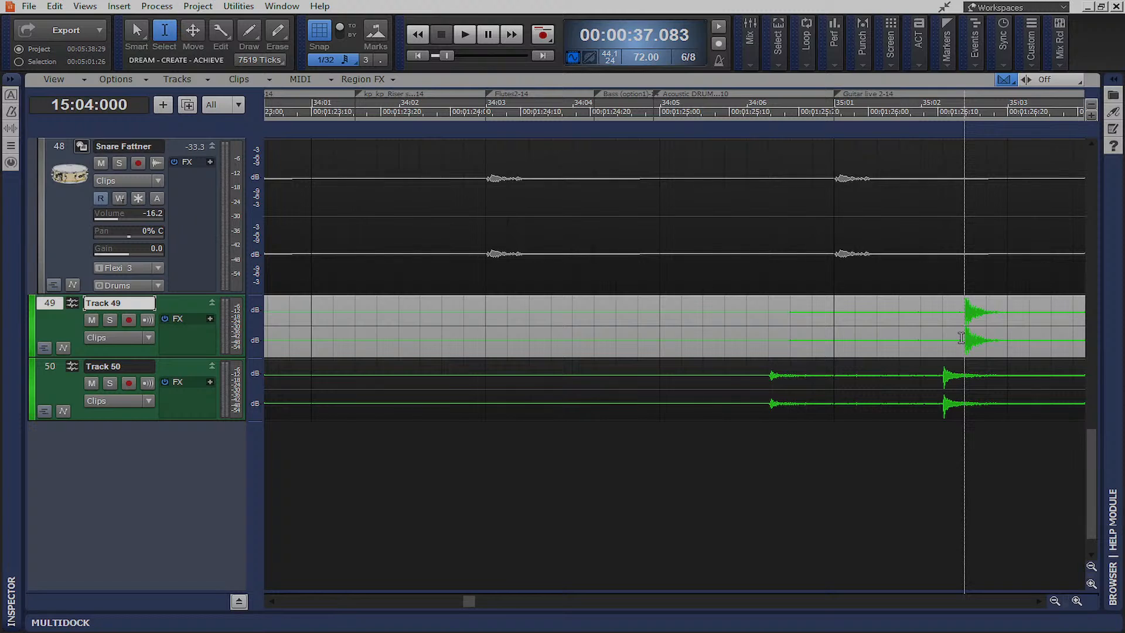
pyautogui.click(961, 339)
pyautogui.press('t')
pyautogui.click(854, 315)
pyautogui.click(859, 318)
# Delete Track 49's lead-in and trim the snare clip to start at its first hit
pyautogui.moveTo(401, 335); pyautogui.dragTo(668, 333)
pyautogui.press('Delete')
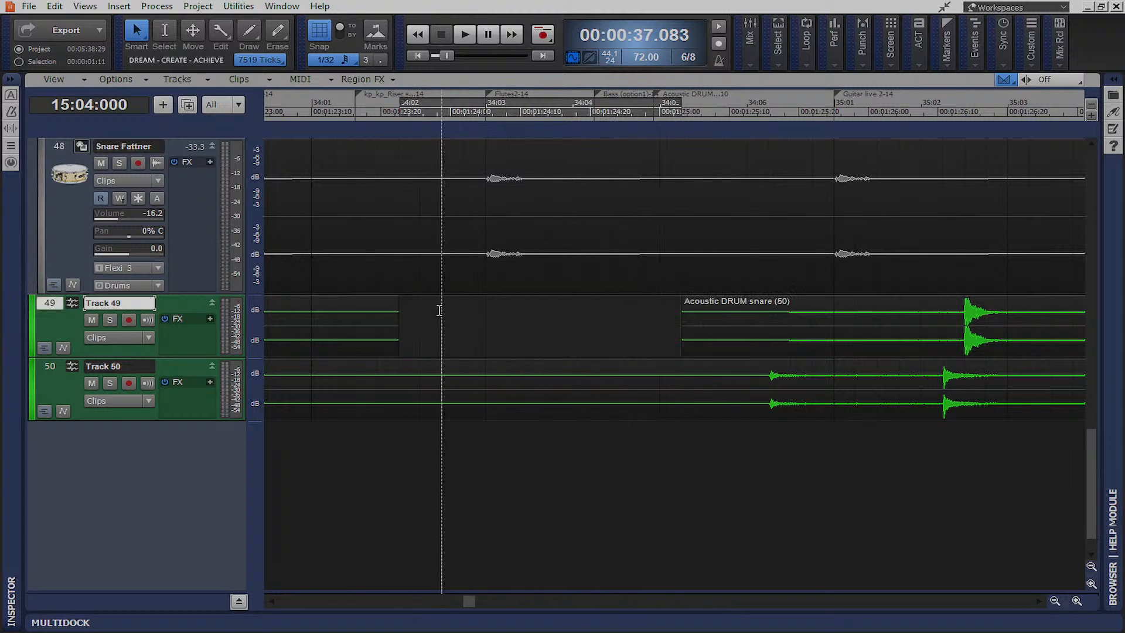
pyautogui.click(360, 313)
pyautogui.press('Delete')
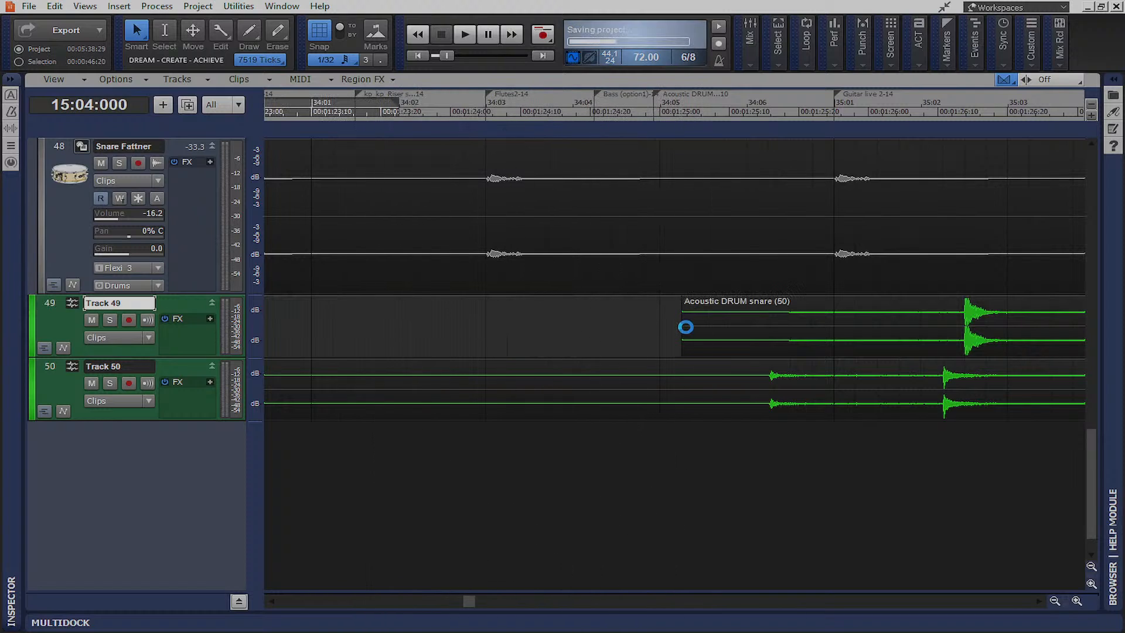
pyautogui.moveTo(682, 328); pyautogui.dragTo(963, 338)
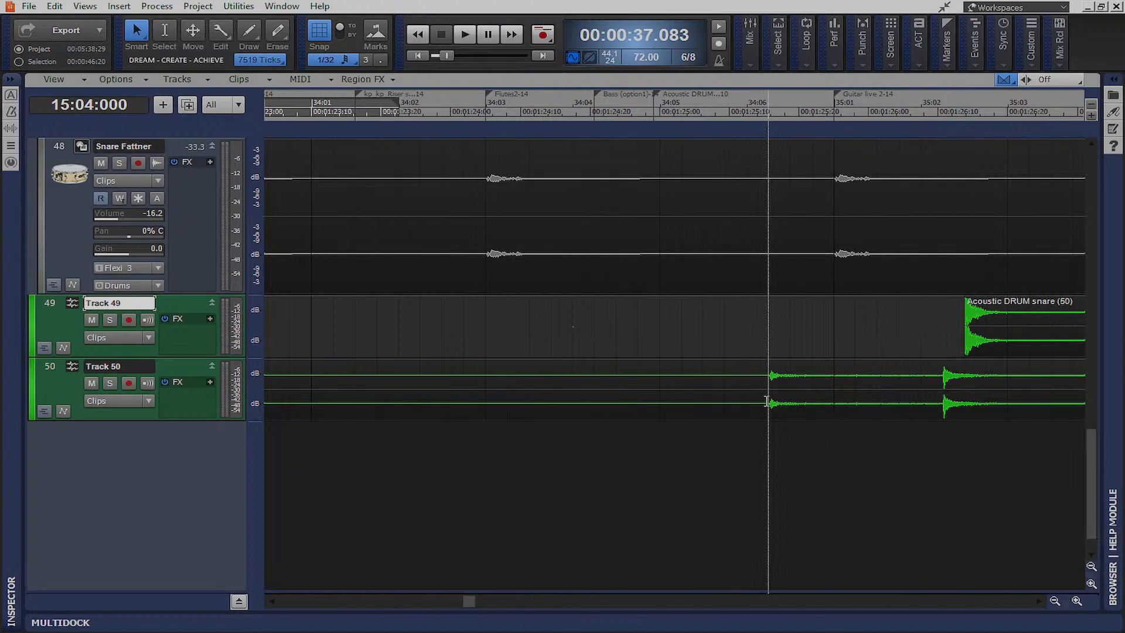
# Delete the lead-in and leftover left piece of the overheads clip on Track 50
pyautogui.moveTo(765, 401); pyautogui.dragTo(680, 402)
pyautogui.press('Delete')
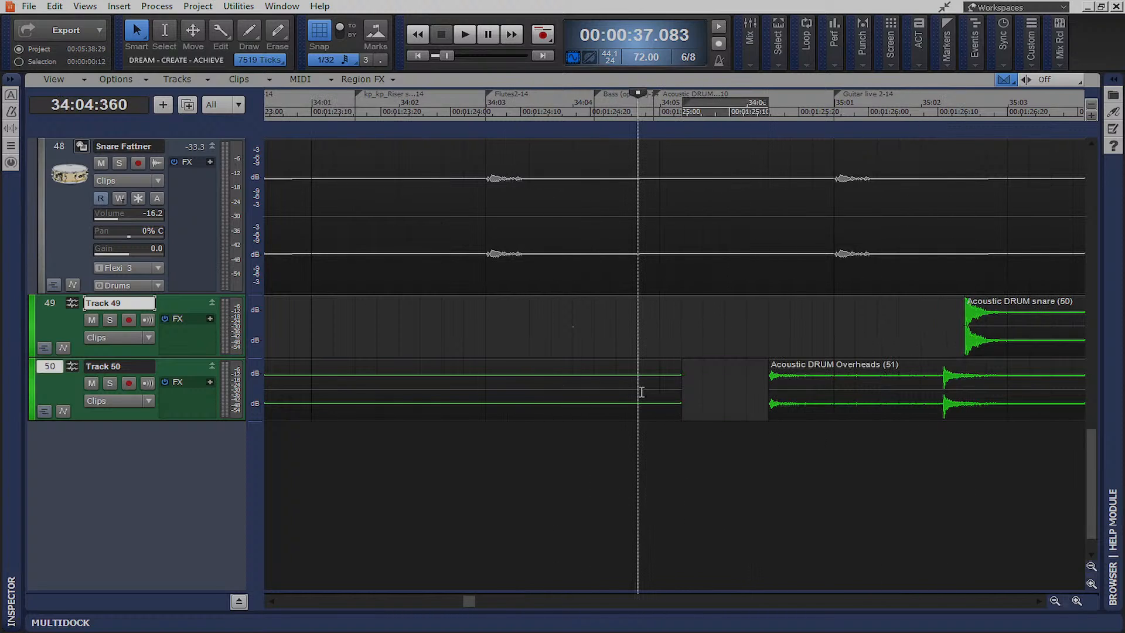
pyautogui.click(639, 368)
pyautogui.press('Delete')
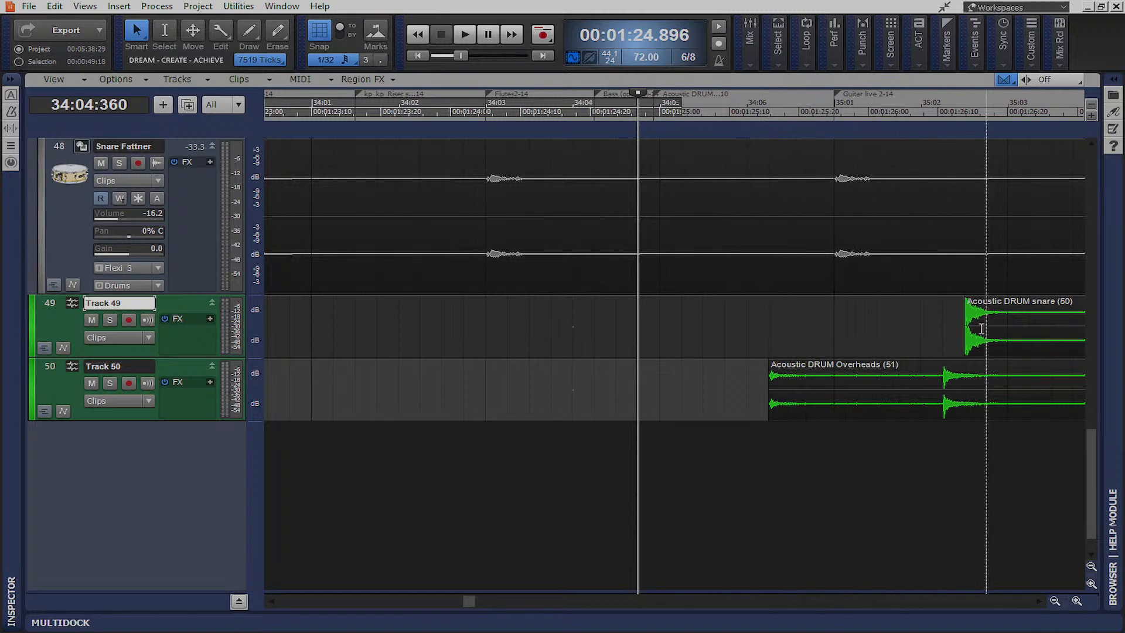
# Move both clips onto the old snare hit and set the play position just before them
pyautogui.moveTo(1002, 303); pyautogui.dragTo(531, 323)
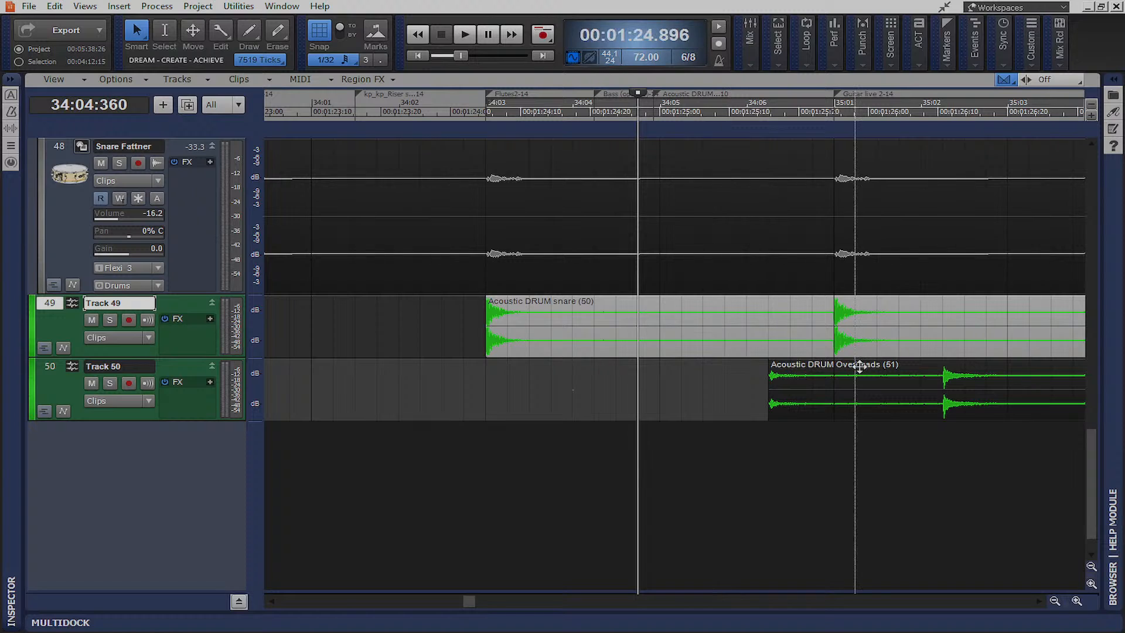
pyautogui.moveTo(875, 372); pyautogui.dragTo(594, 368)
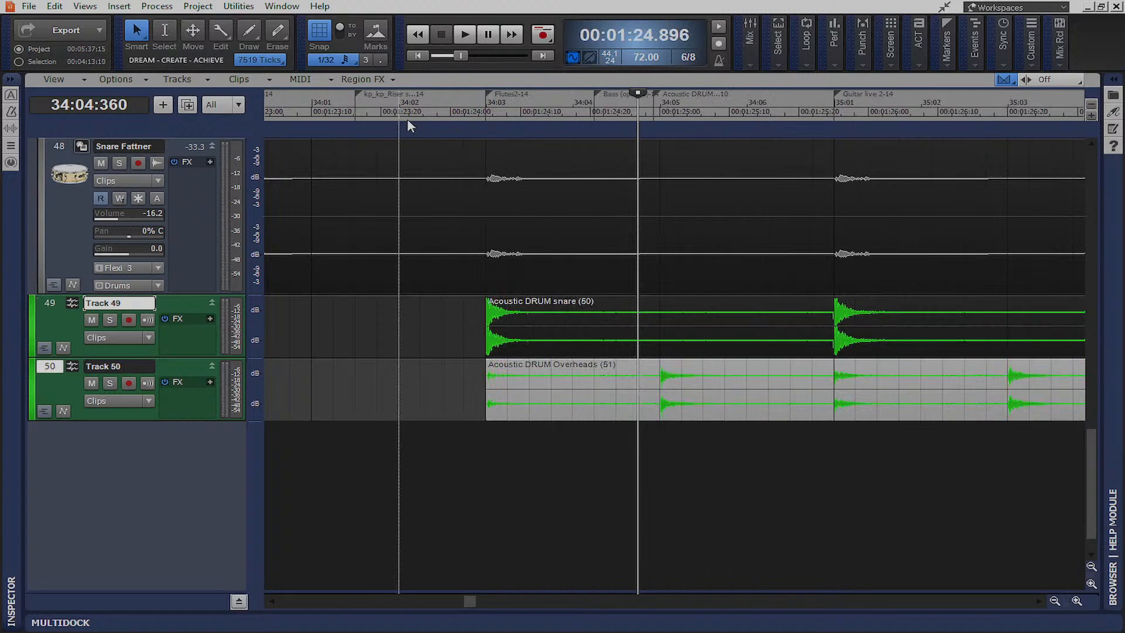
pyautogui.click(409, 114)
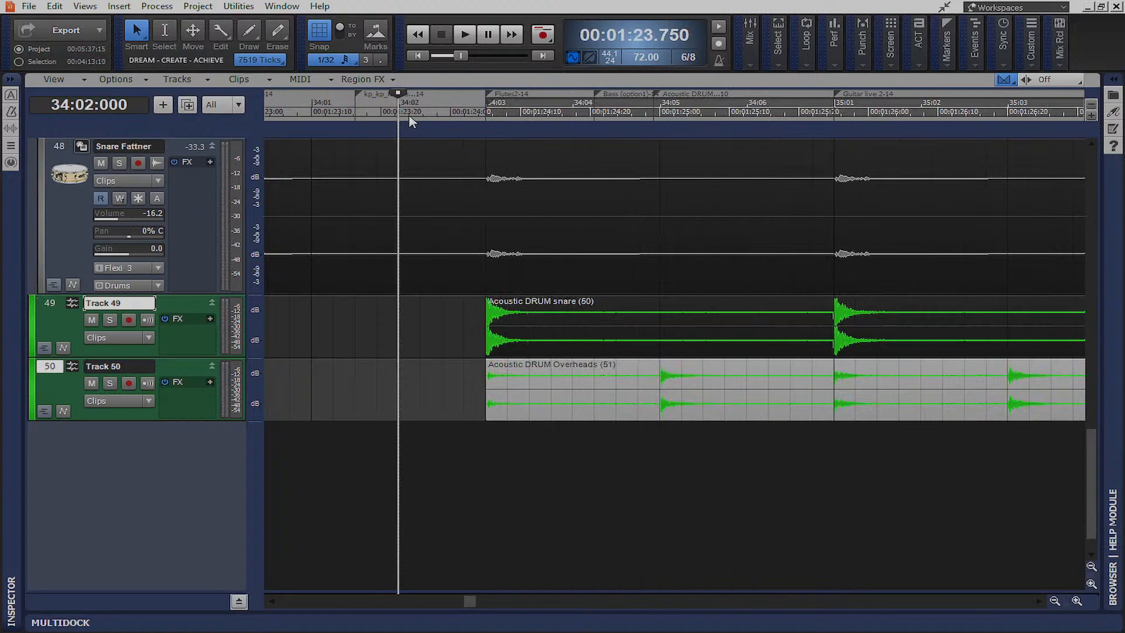
# Play the passage with Tracks 49 and 50 soloed
pyautogui.press('space')
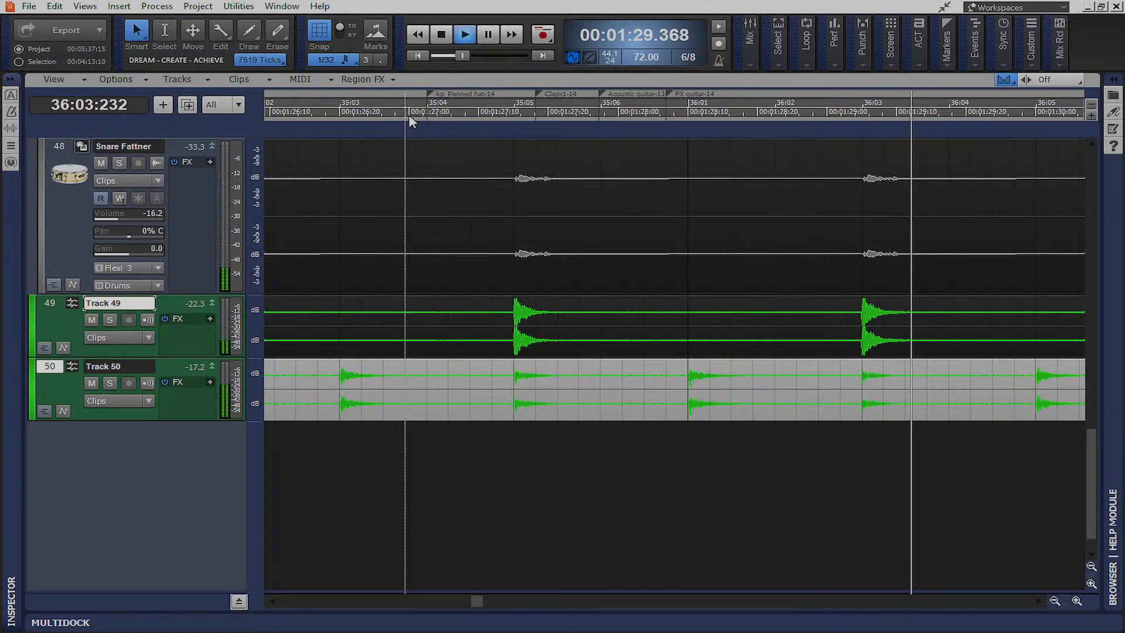
pyautogui.click(110, 319)
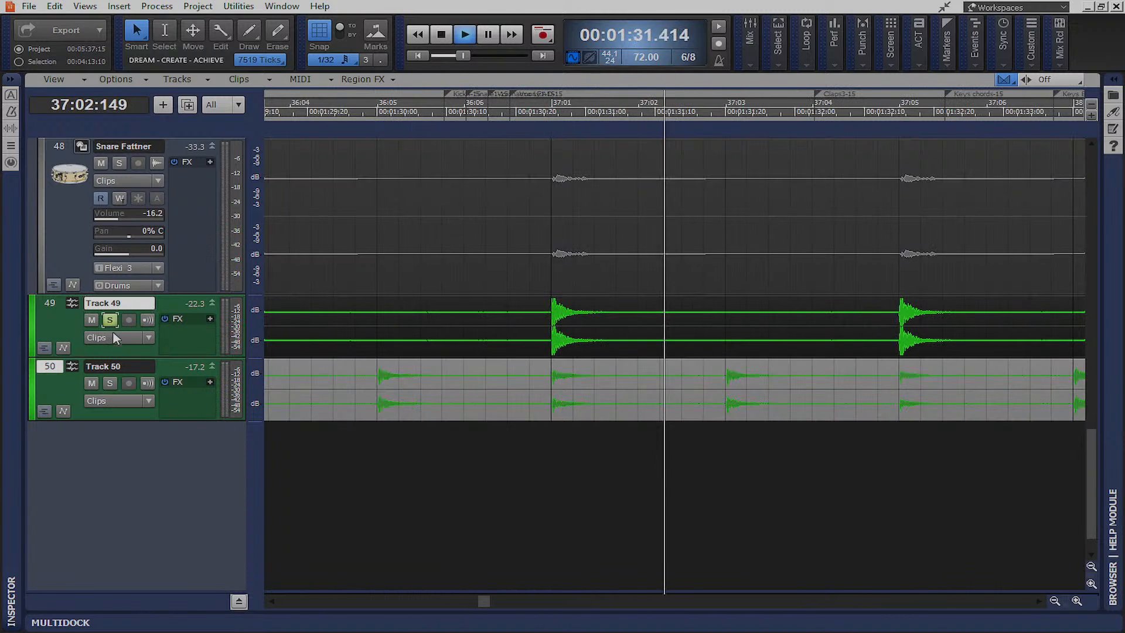
pyautogui.click(110, 383)
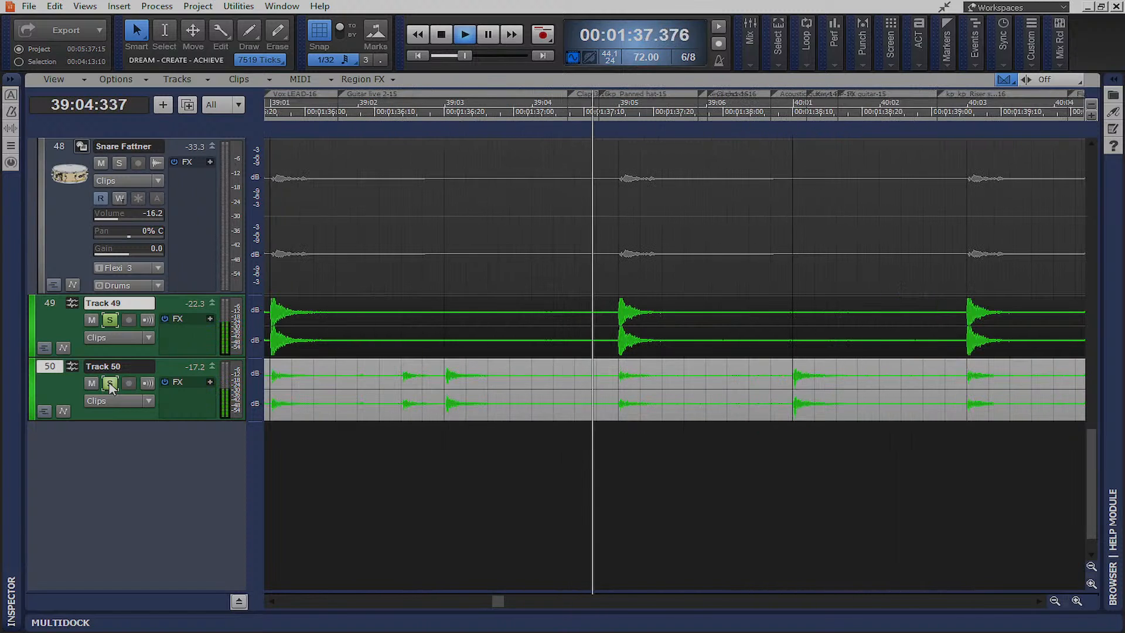
# Select both new tracks, clear their solos, and stop playback
pyautogui.click(49, 315)
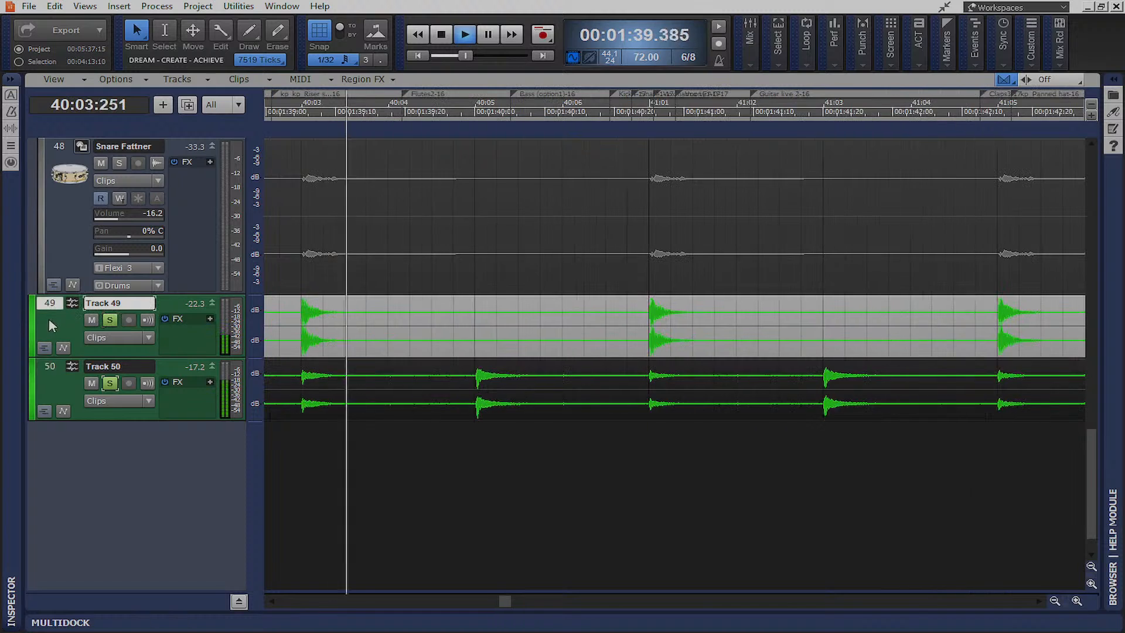
pyautogui.keyDown('ctrl'); pyautogui.click(49, 364); pyautogui.keyUp('ctrl')
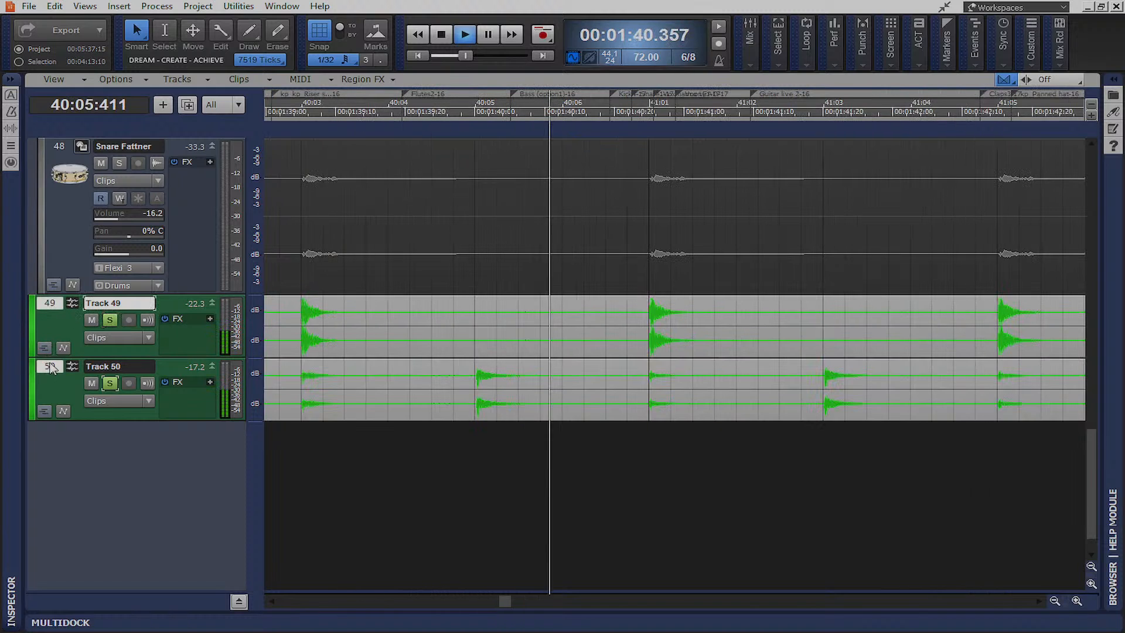
pyautogui.click(111, 321)
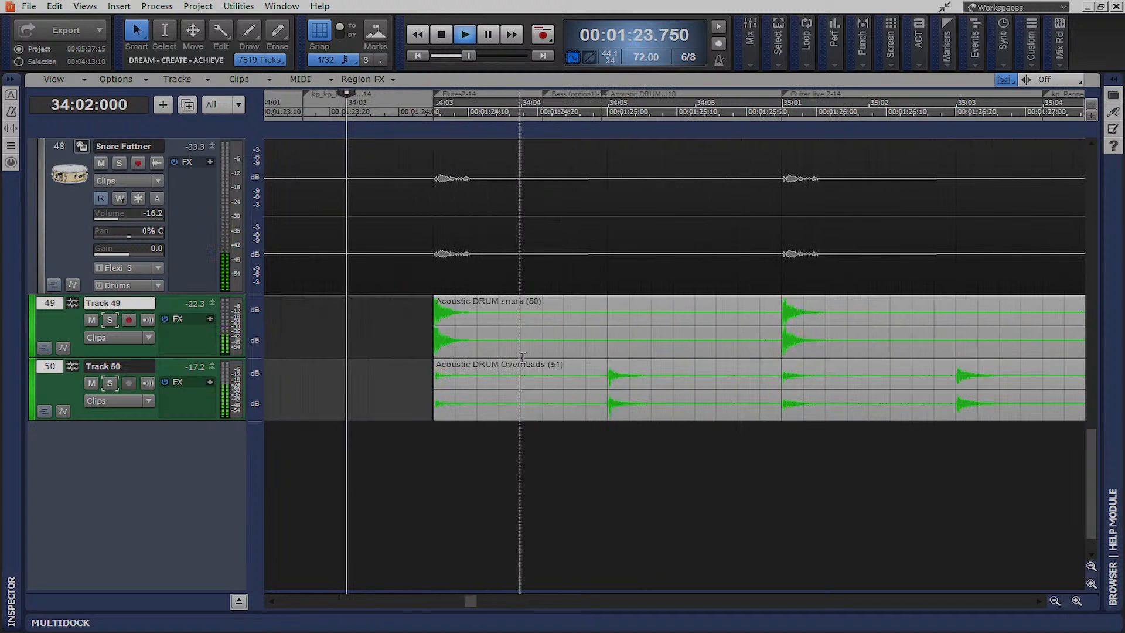
pyautogui.press('space')
# Expand the minimized Claps 1 track and drag its bottom edge to make it taller
pyautogui.scroll(4, 440, 296)
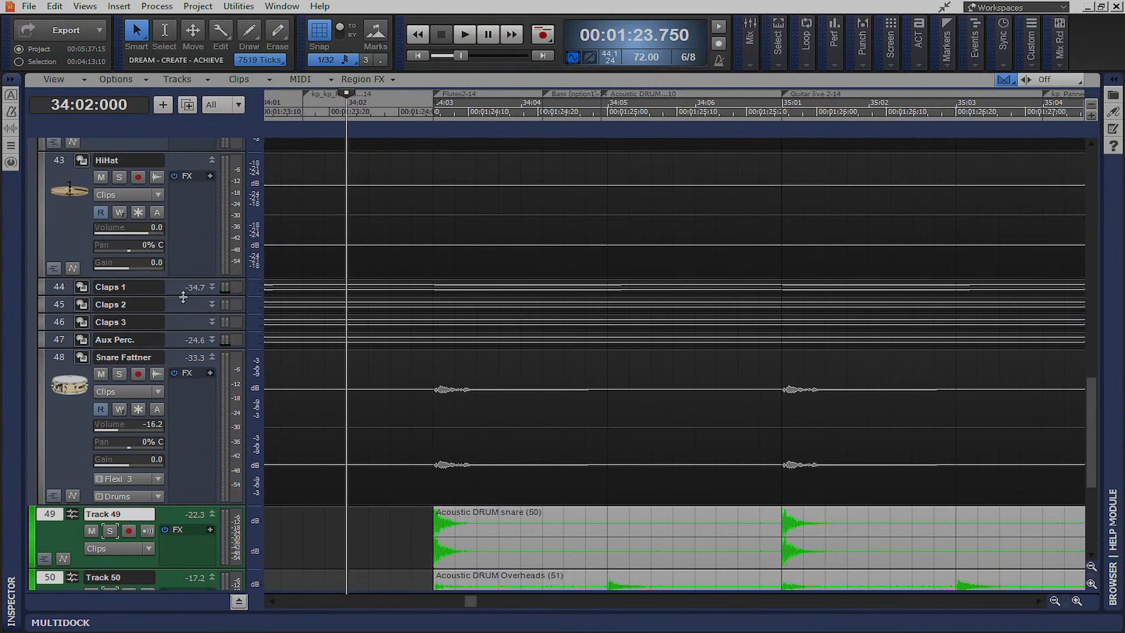
pyautogui.doubleClick(192, 291)
pyautogui.moveTo(209, 514); pyautogui.dragTo(211, 628)
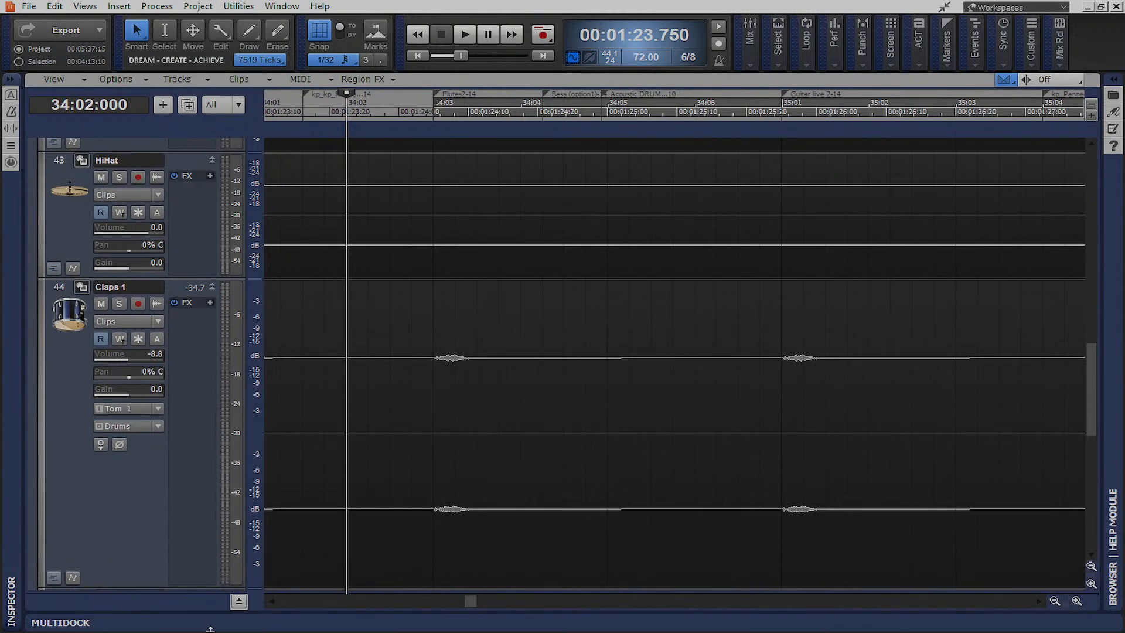
pyautogui.scroll(10, 407, 422)
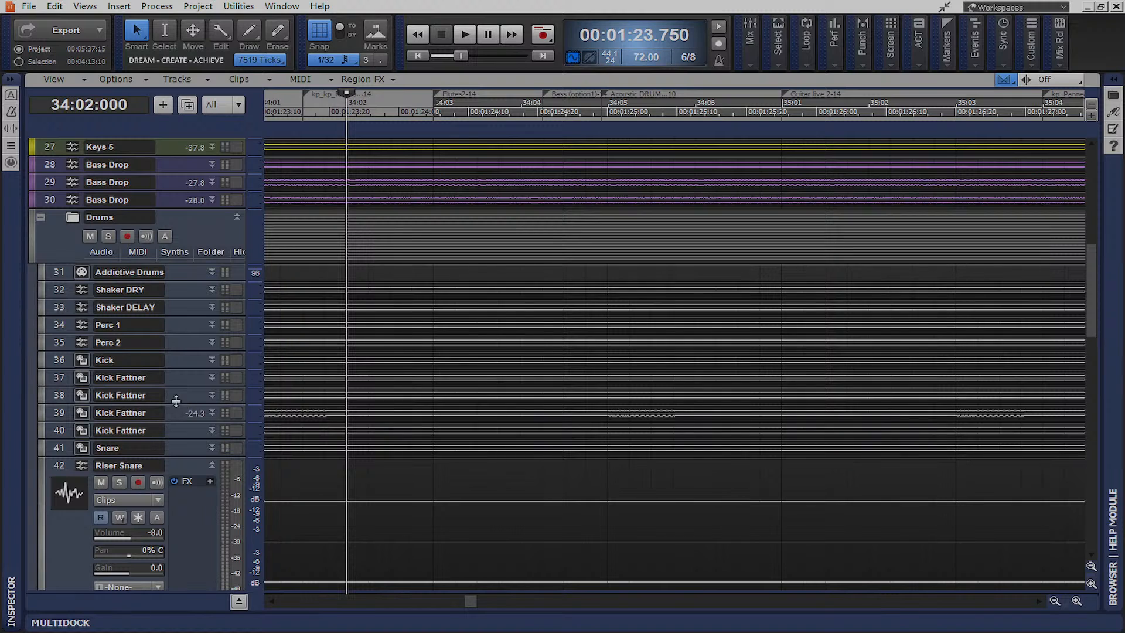
pyautogui.moveTo(176, 388); pyautogui.dragTo(198, 508)
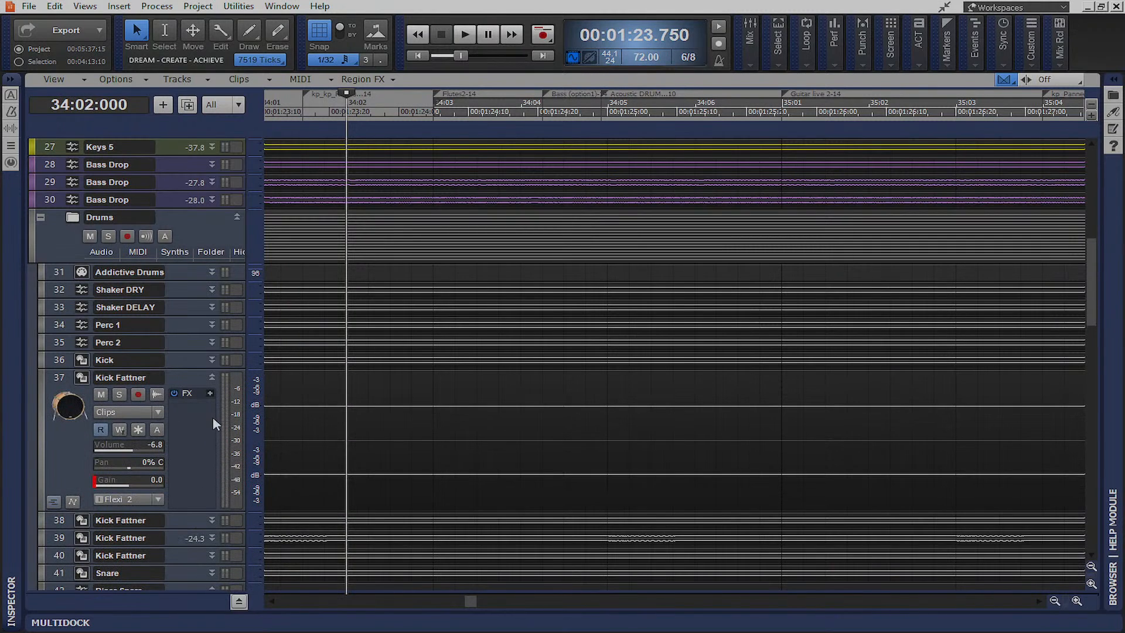
# Drag the Acoustic DRUM snare clip on Track 49 earlier, ahead of the Overheads clip
pyautogui.scroll(-2, 208, 387)
pyautogui.scroll(-10, 296, 397)
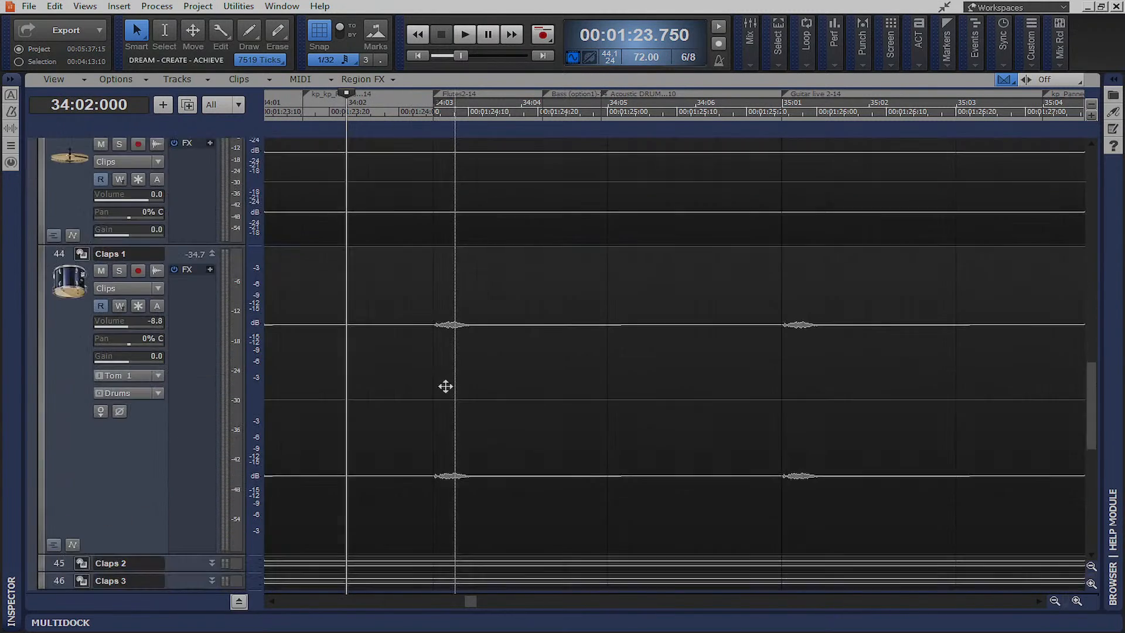
pyautogui.scroll(3, 445, 385)
pyautogui.keyDown('ctrl'); pyautogui.scroll(-5, 445, 385); pyautogui.keyUp('ctrl')
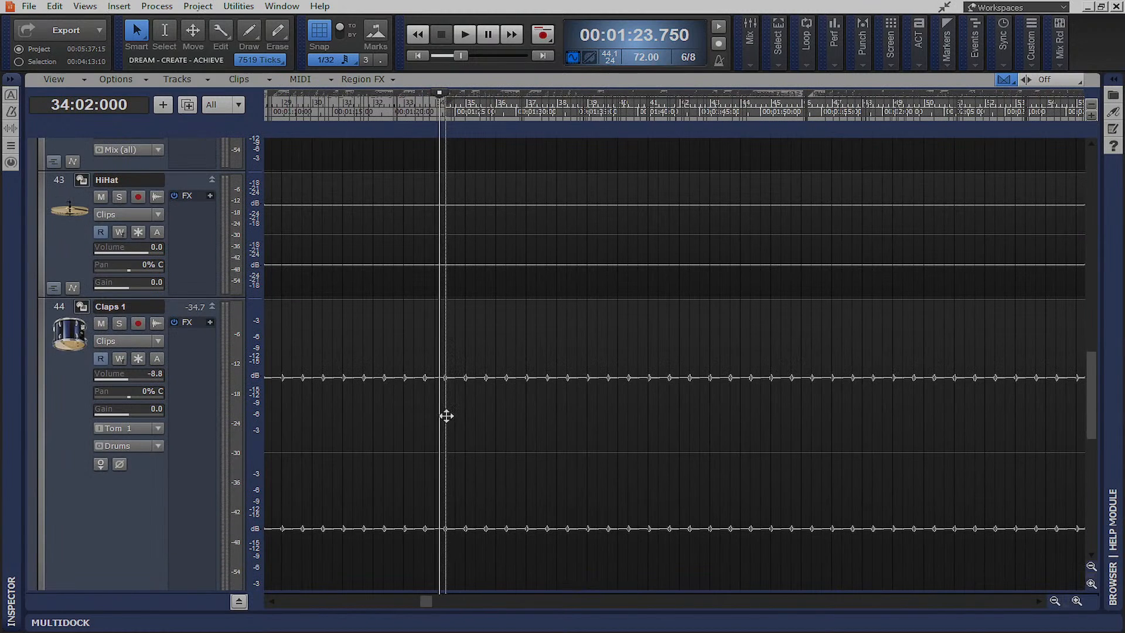
pyautogui.scroll(-8, 446, 416)
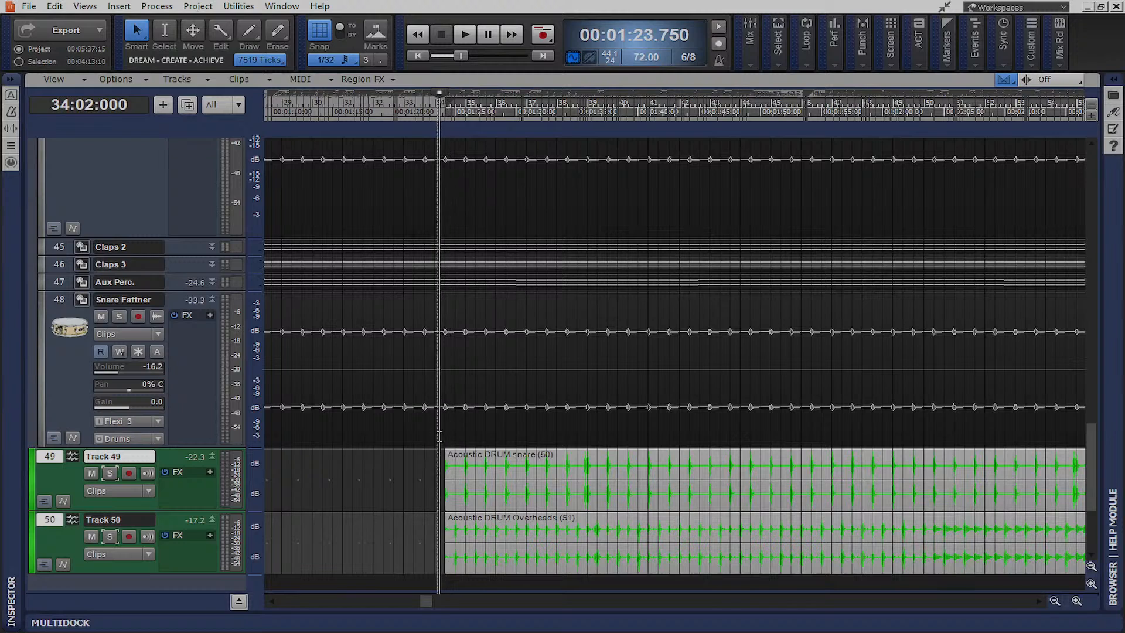
pyautogui.click(444, 431)
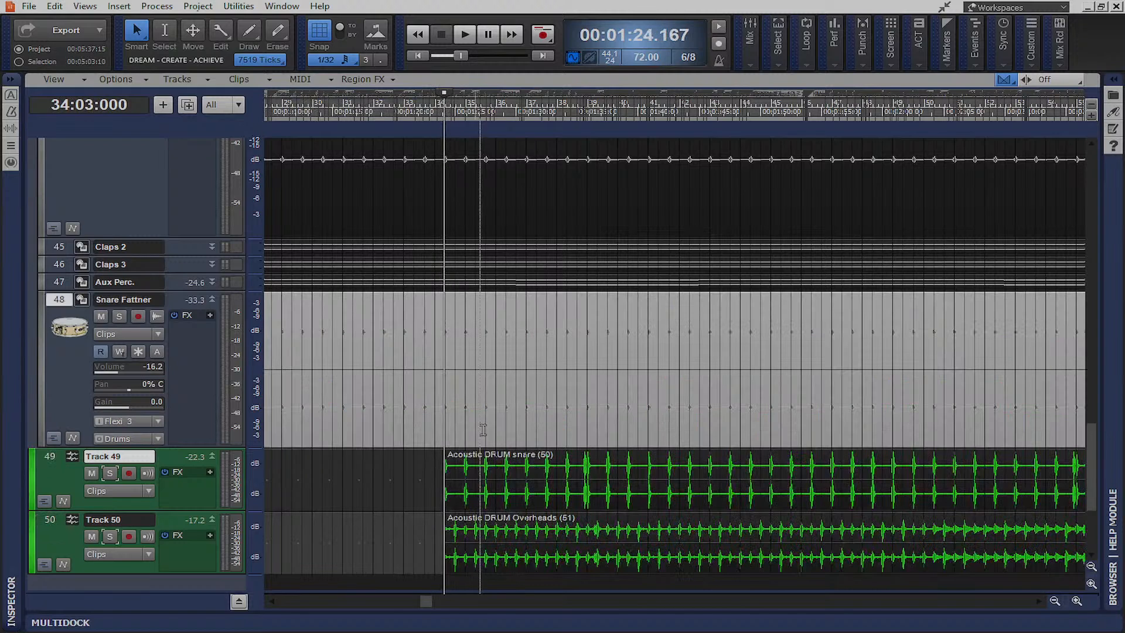
pyautogui.keyDown('ctrl'); pyautogui.scroll(-4, 486, 431); pyautogui.keyUp('ctrl')
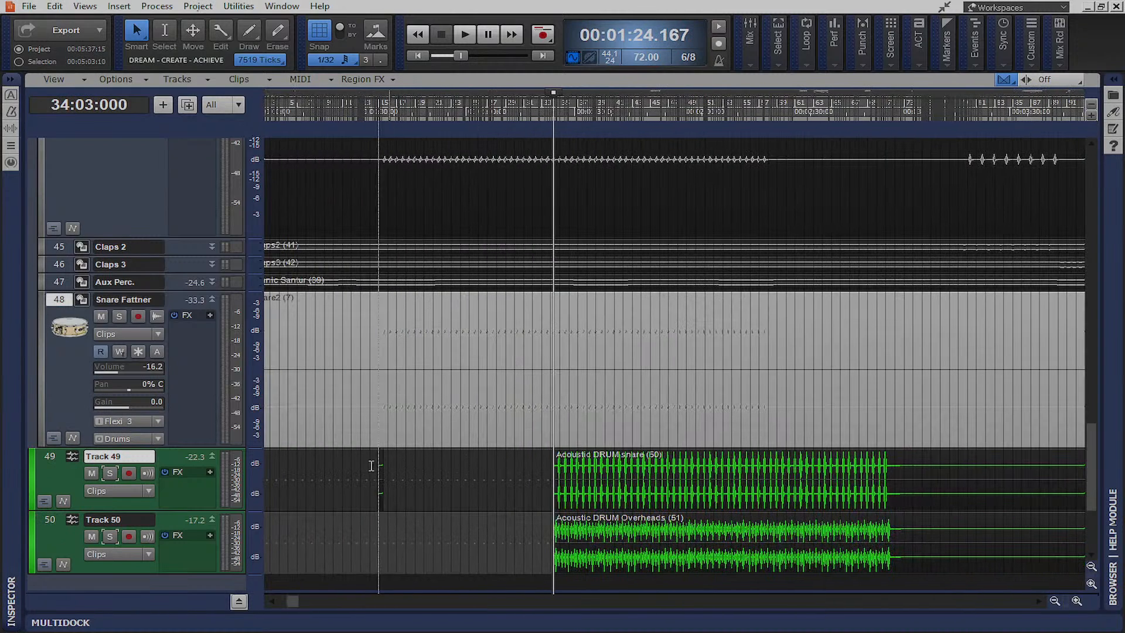
pyautogui.click(379, 463)
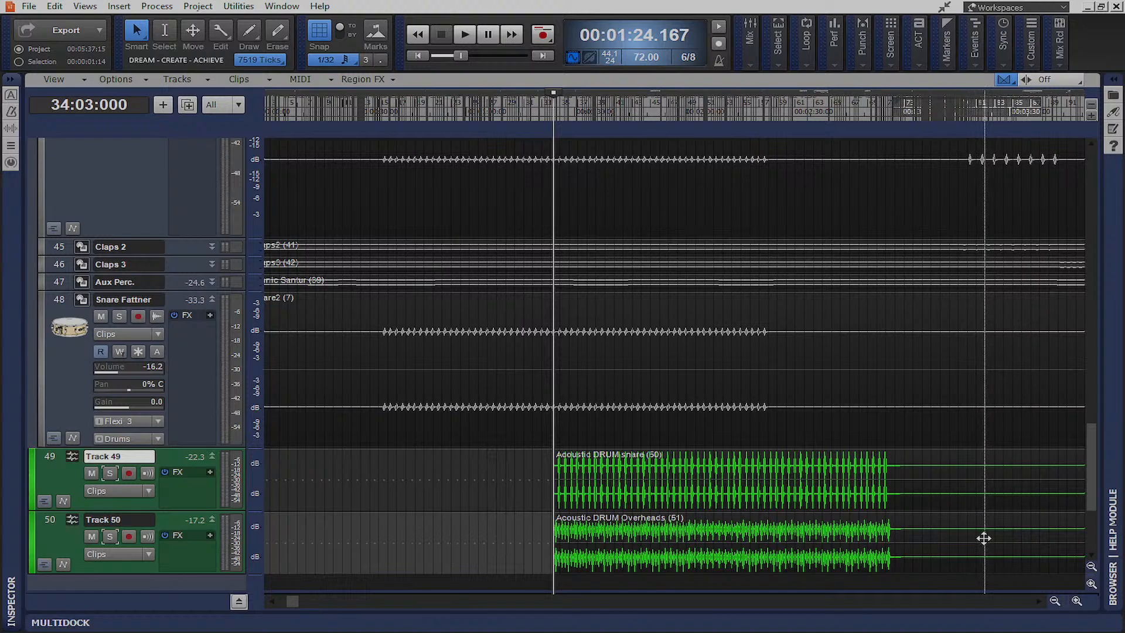
pyautogui.keyDown('ctrl'); pyautogui.scroll(-3, 985, 538); pyautogui.keyUp('ctrl')
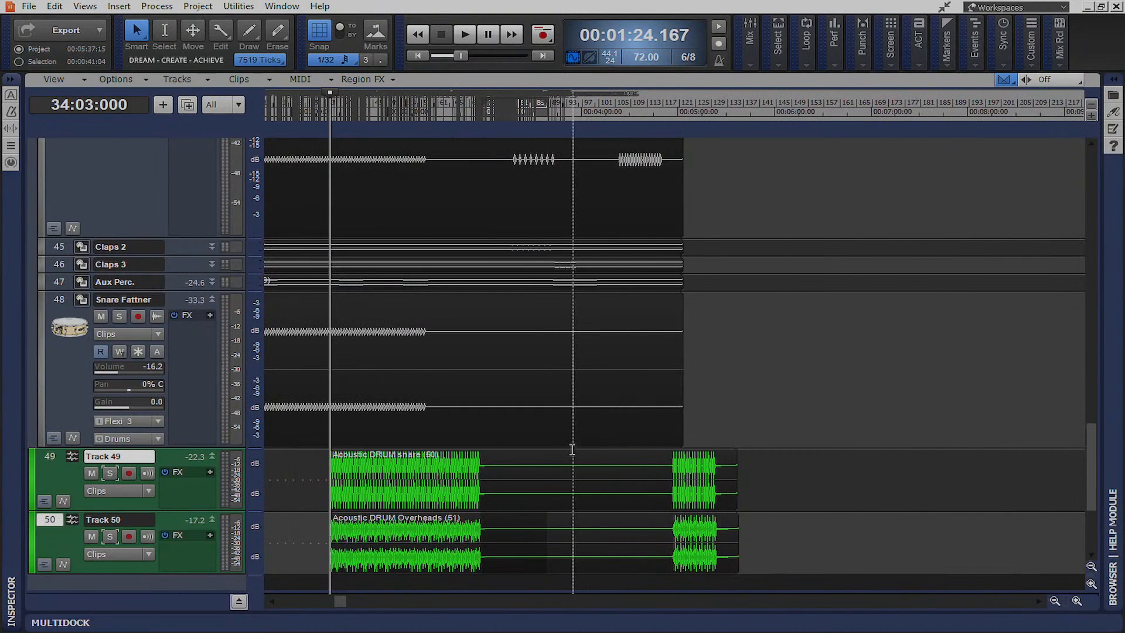
pyautogui.click(606, 456)
pyautogui.moveTo(606, 456); pyautogui.dragTo(535, 456)
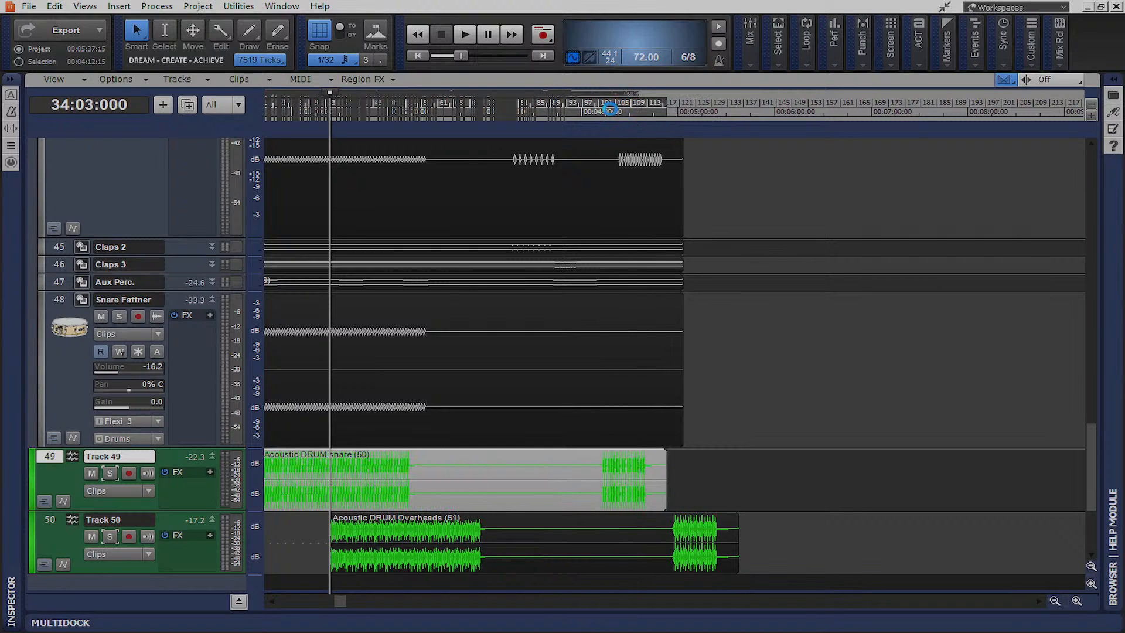
# Place the Now time exactly on the old snare hit at 106:03:120
pyautogui.click(621, 116)
pyautogui.scroll(5, 681, 259)
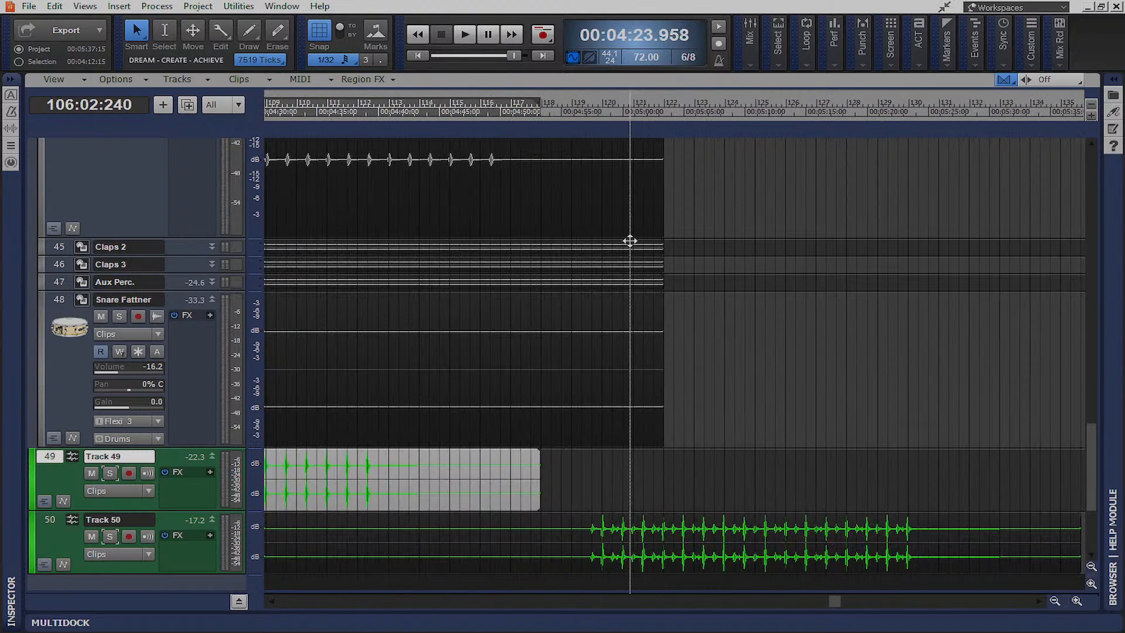
pyautogui.scroll(3, 617, 244)
pyautogui.hscroll(-8, 617, 244)
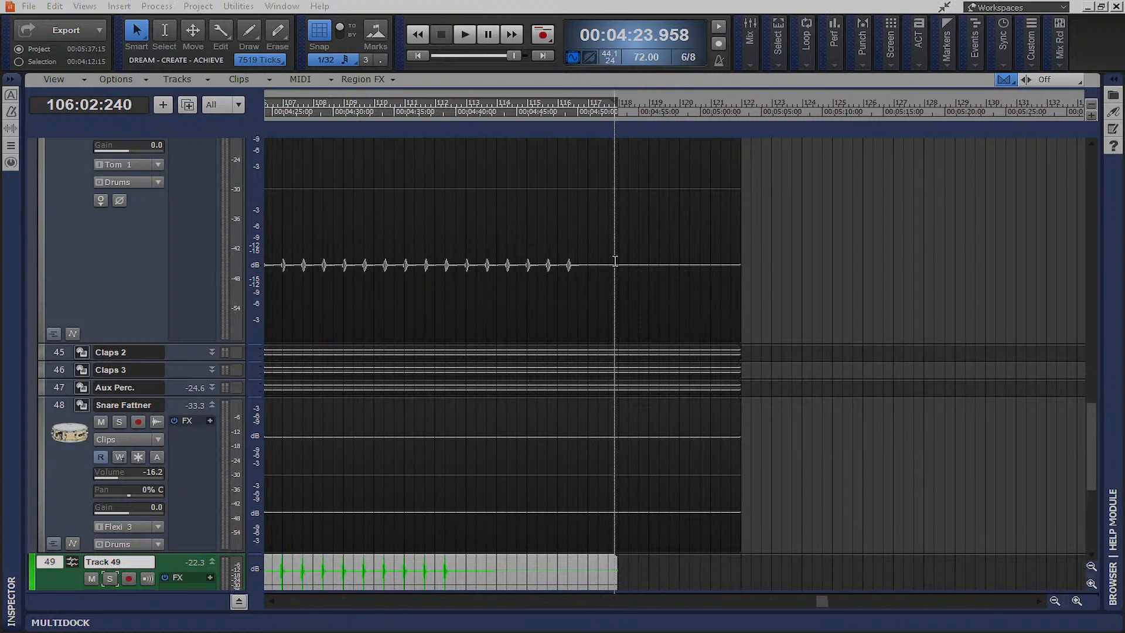
pyautogui.hscroll(-4, 615, 266)
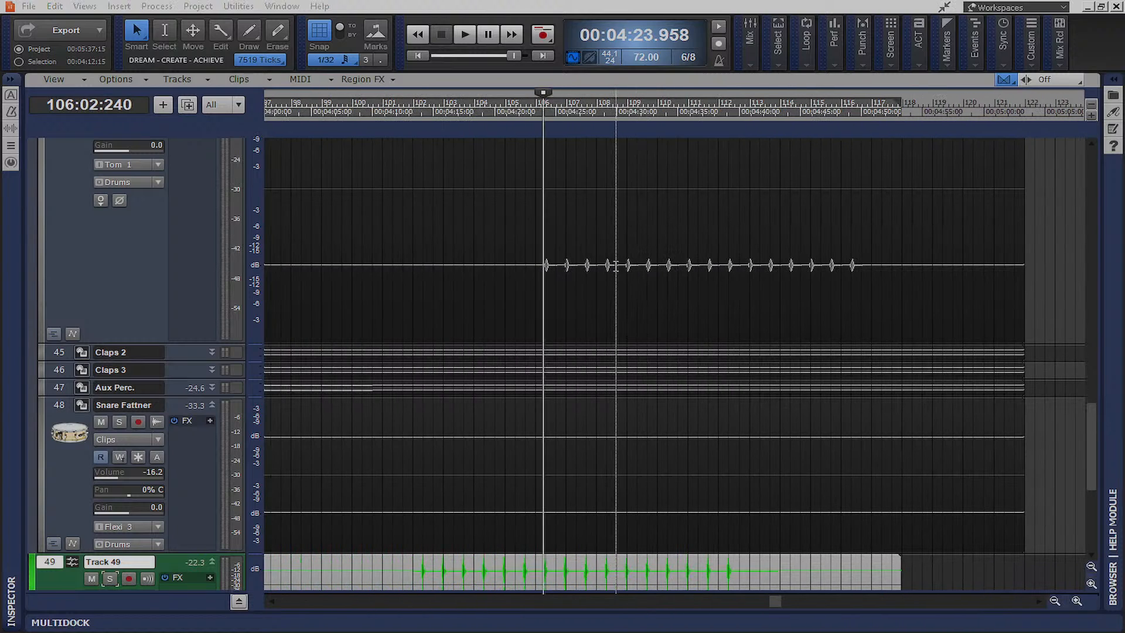
pyautogui.click(547, 273)
pyautogui.scroll(3, 542, 288)
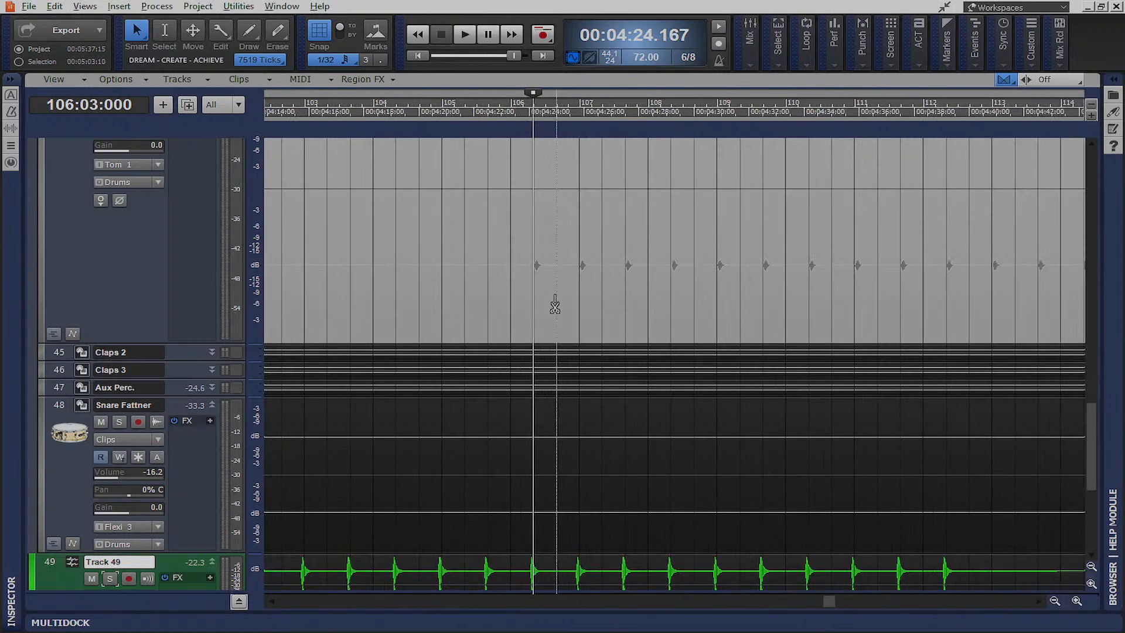
pyautogui.click(513, 279)
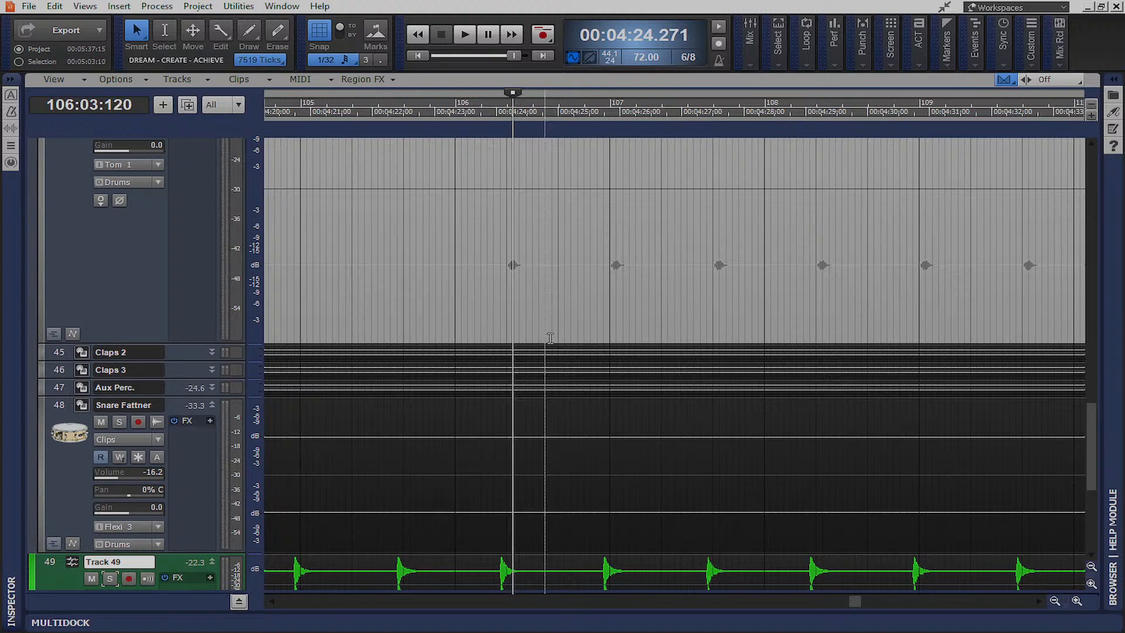
# Slide the Track 49 snare clip until its first hit sits on the Now line
pyautogui.scroll(-4, 565, 394)
pyautogui.click(550, 401)
pyautogui.moveTo(550, 401); pyautogui.dragTo(783, 409)
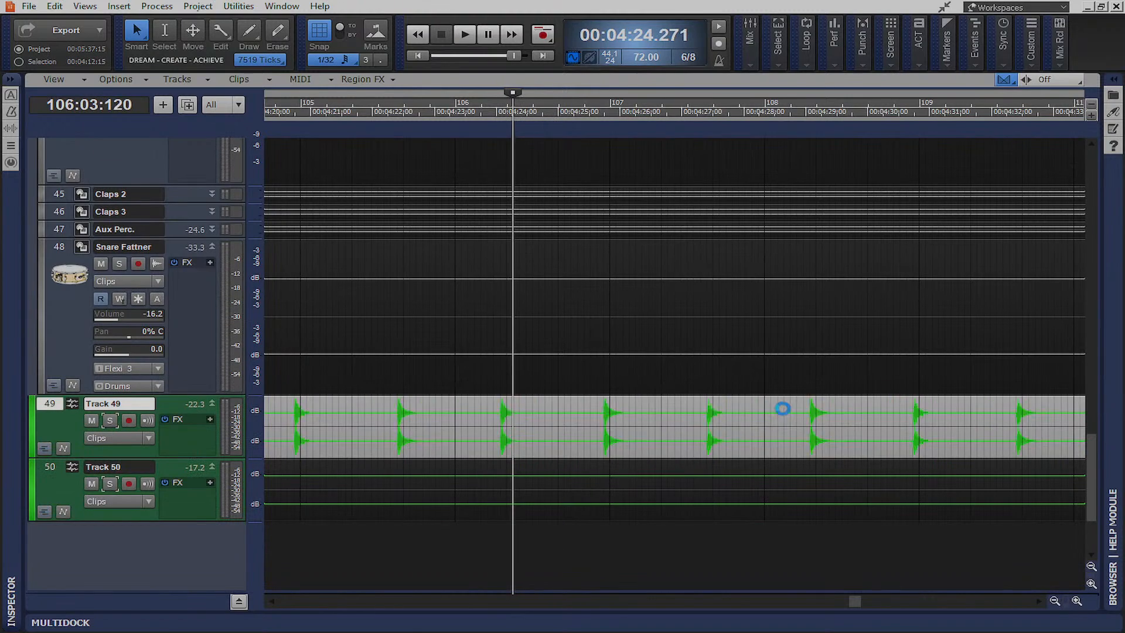
pyautogui.moveTo(583, 404); pyautogui.dragTo(797, 406)
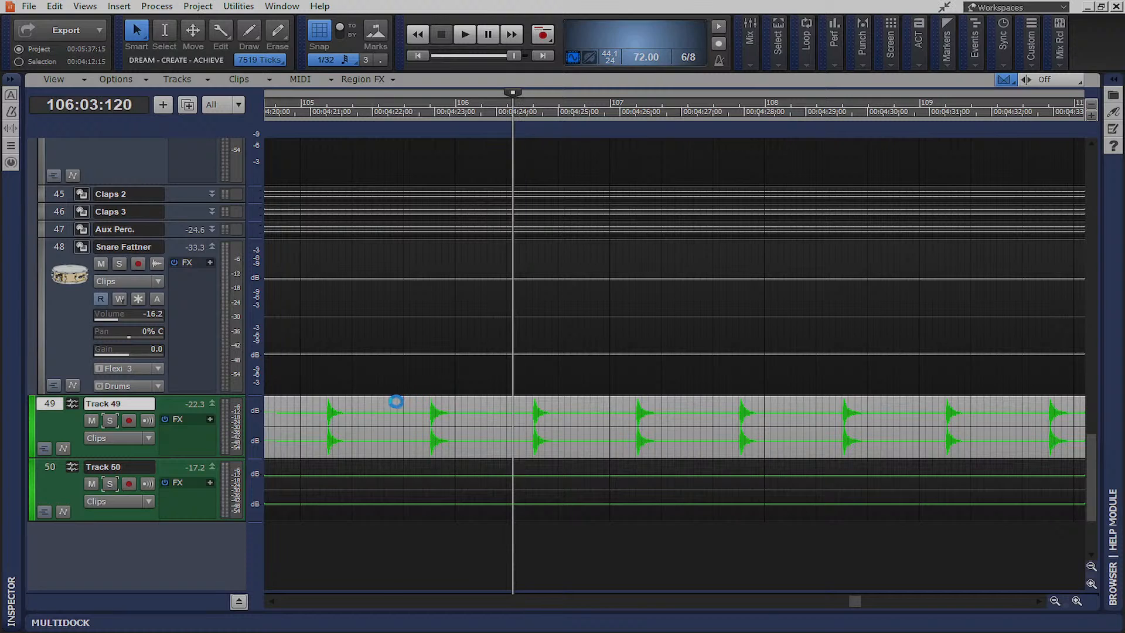
pyautogui.moveTo(364, 402); pyautogui.dragTo(458, 396)
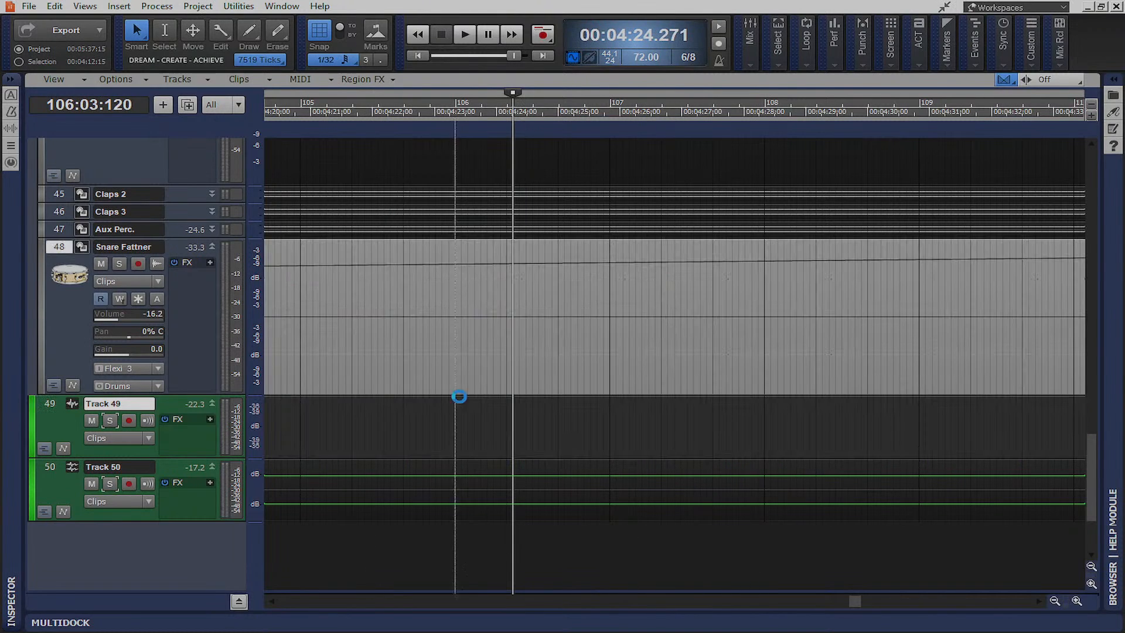
pyautogui.hotkey('ctrl', 'z')
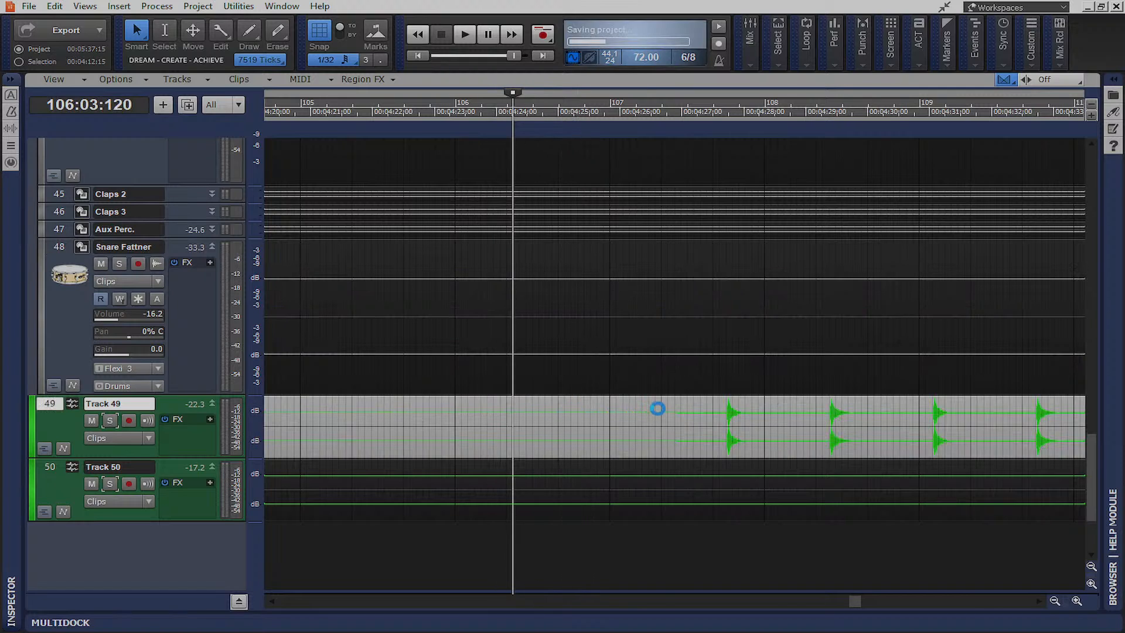
pyautogui.moveTo(658, 404); pyautogui.dragTo(565, 405)
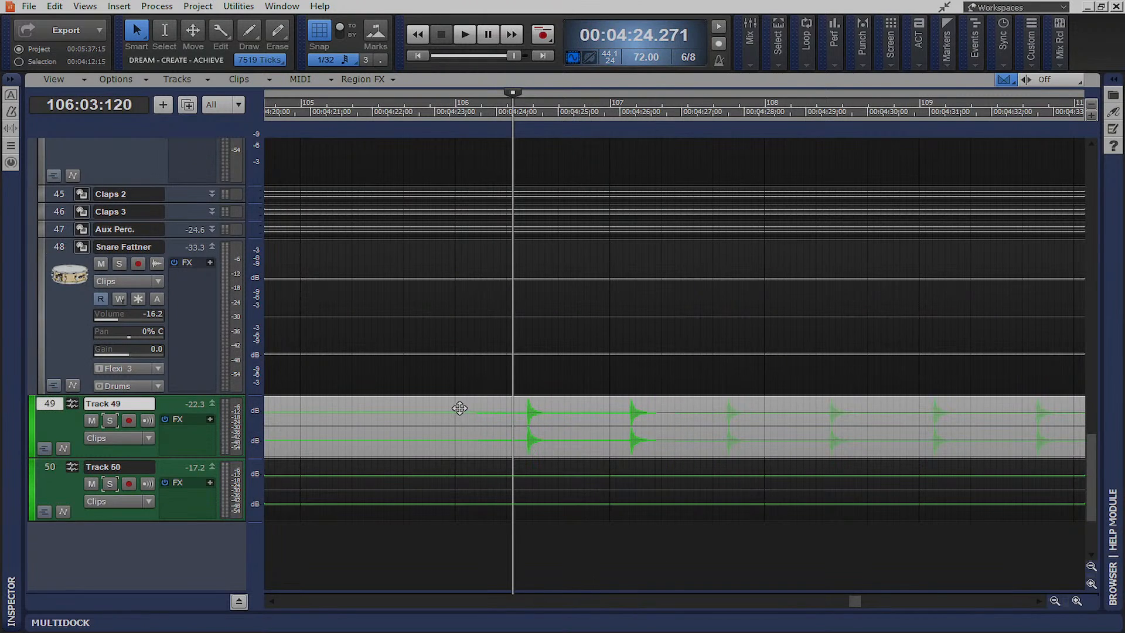
pyautogui.moveTo(460, 407); pyautogui.dragTo(455, 406)
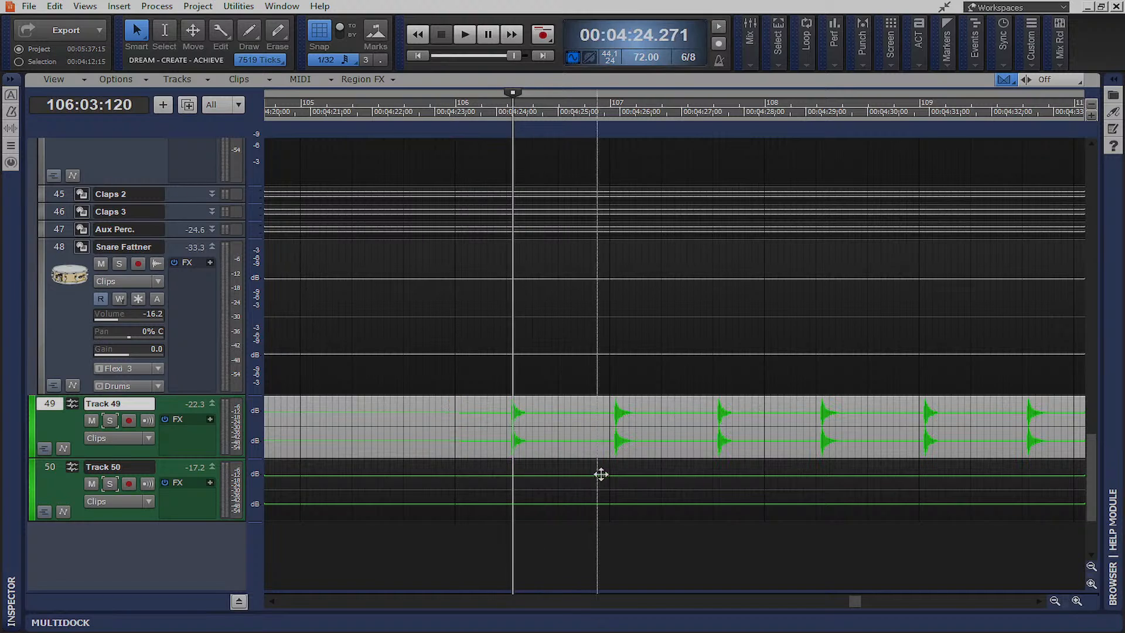
# Drag the Track 50 Overheads clip left beside the Track 49 snare hits
pyautogui.click(682, 474)
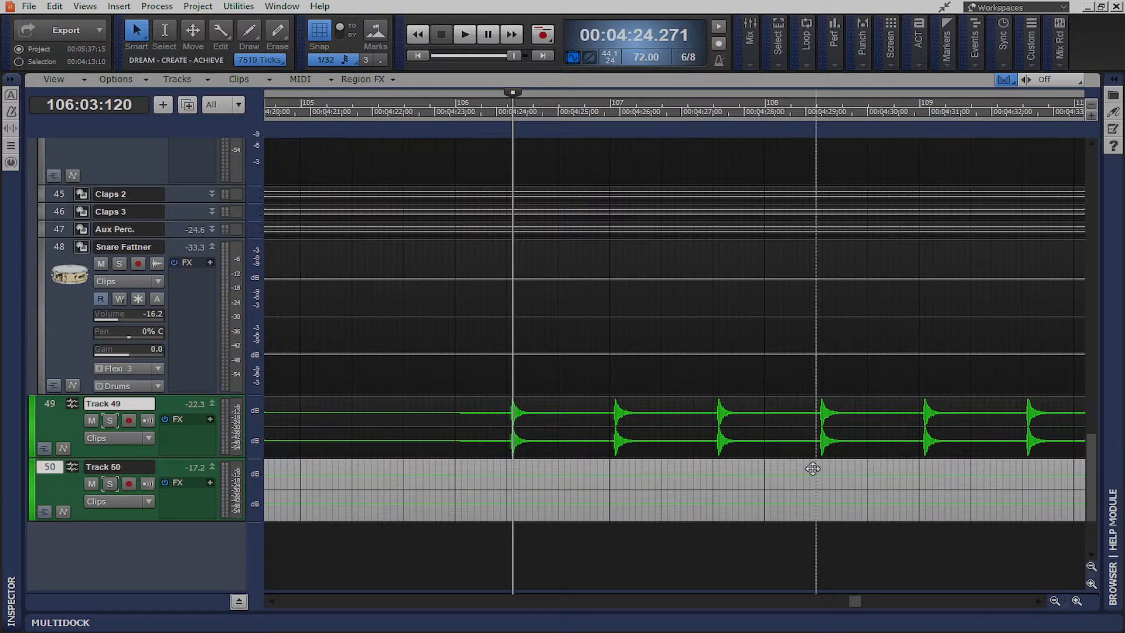
pyautogui.moveTo(621, 477); pyautogui.dragTo(744, 470)
pyautogui.moveTo(590, 479); pyautogui.dragTo(609, 475)
pyautogui.scroll(-4, 701, 496)
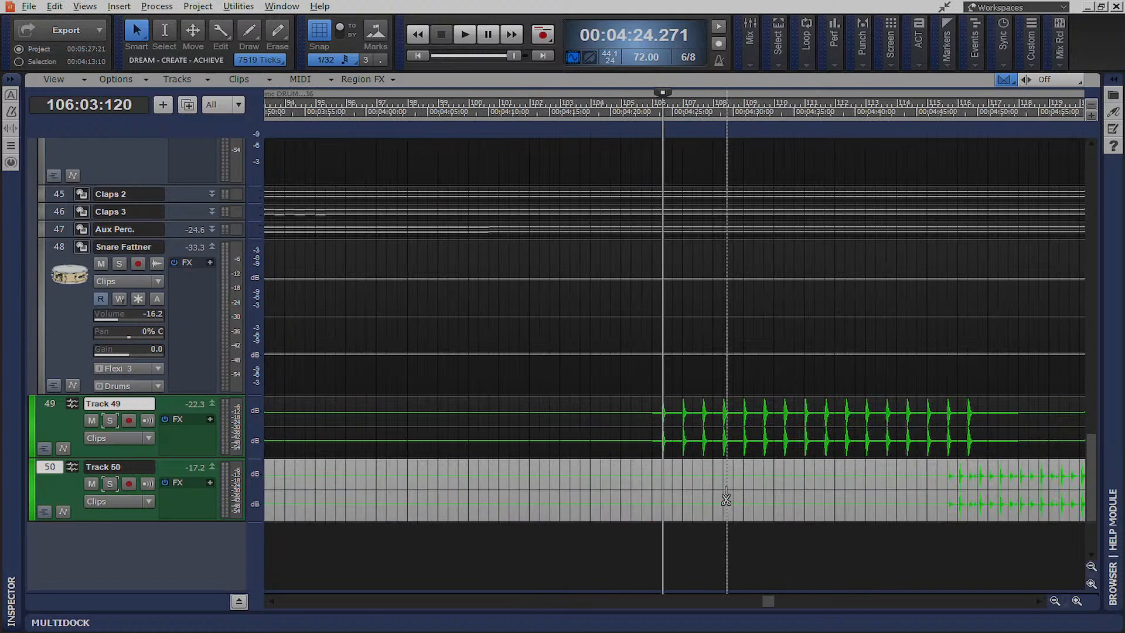
pyautogui.scroll(-3, 725, 498)
pyautogui.moveTo(836, 481); pyautogui.dragTo(557, 485)
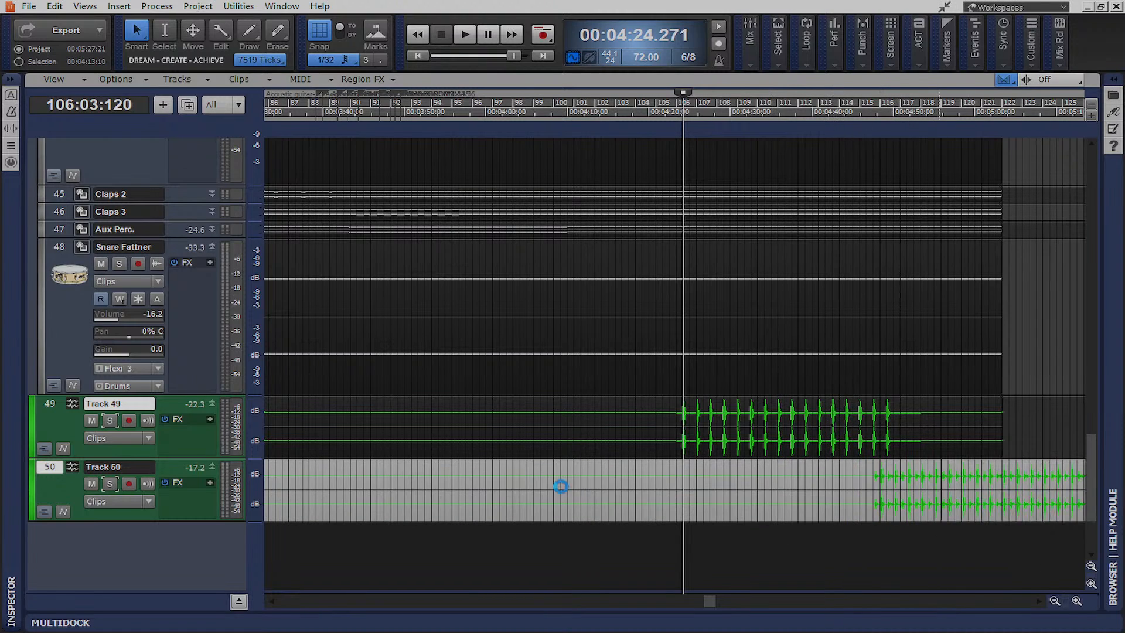
pyautogui.moveTo(928, 471); pyautogui.dragTo(951, 470)
# Zoom in and nudge the Overheads clip so its hits match Track 49 at 106:03:120
pyautogui.scroll(5, 773, 487)
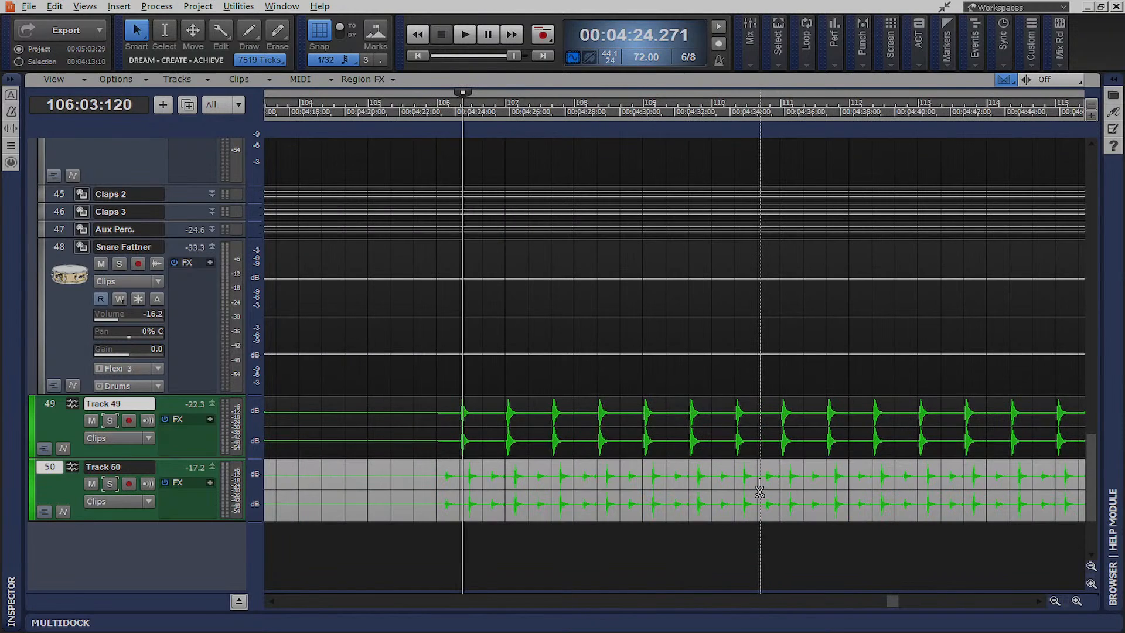
pyautogui.scroll(3, 568, 486)
pyautogui.scroll(-3, 568, 486)
pyautogui.hscroll(-4, 568, 492)
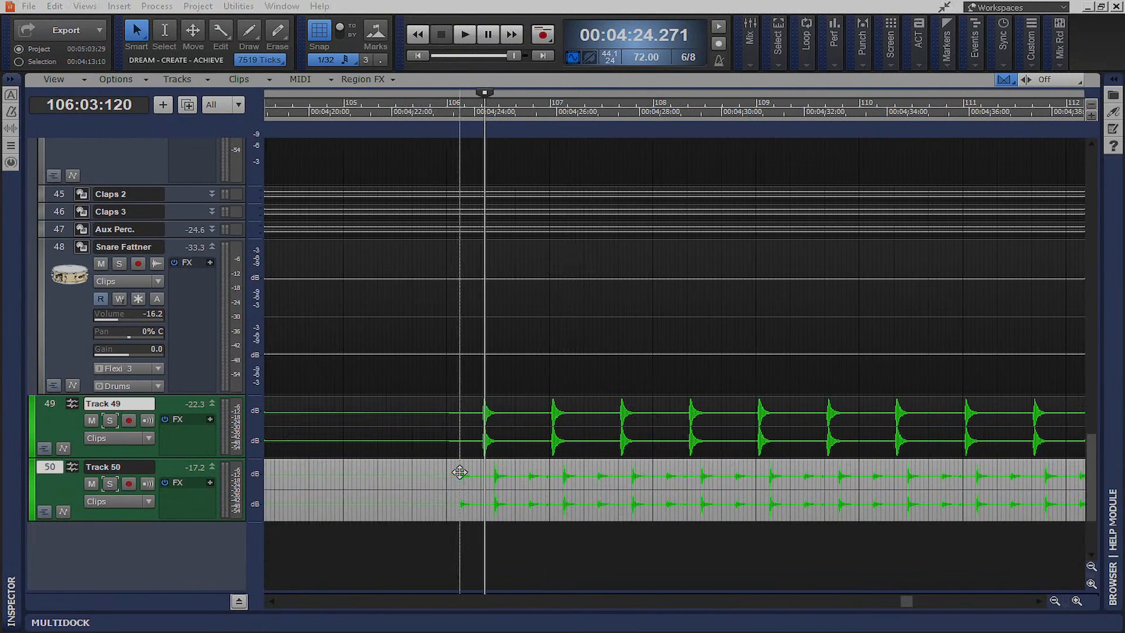
pyautogui.moveTo(442, 471)
pyautogui.mouseDown()
pyautogui.moveTo(427, 467)
pyautogui.moveTo(443, 471)
pyautogui.mouseUp()
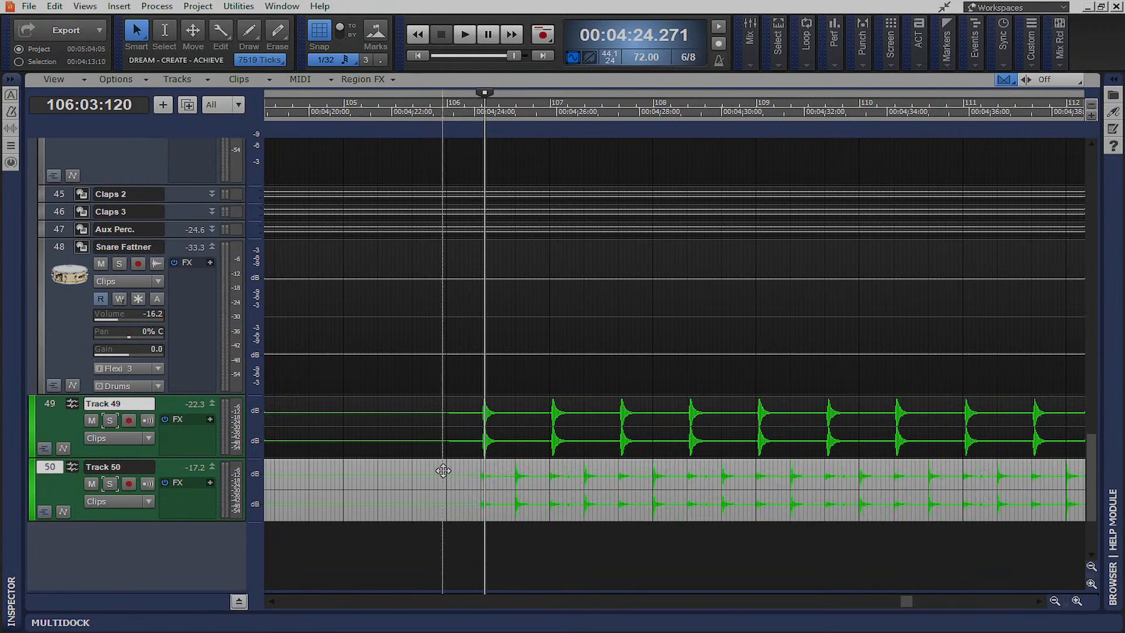
# Play back from just before the first hit to check the alignment, then stop
pyautogui.click(464, 115)
pyautogui.press('space')
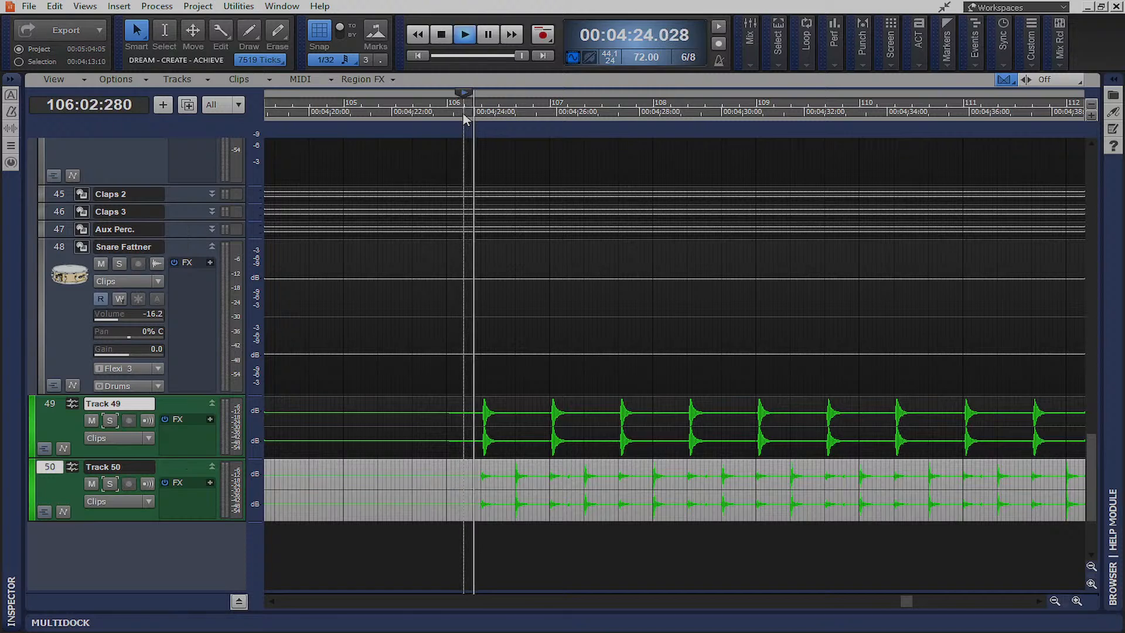
pyautogui.click(442, 35)
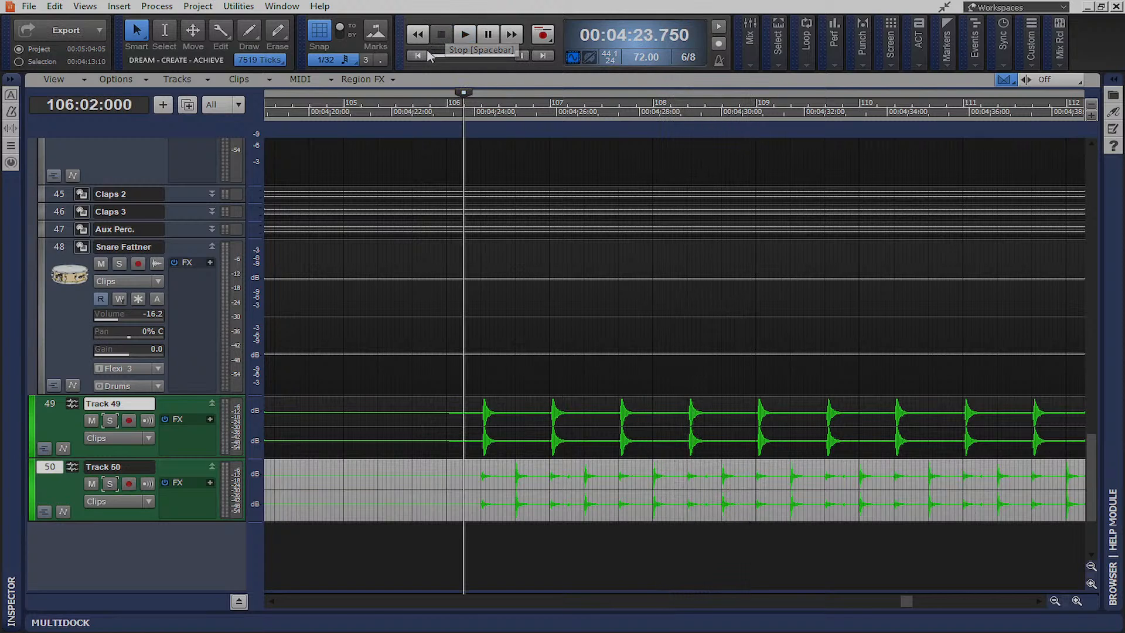
pyautogui.click(425, 56)
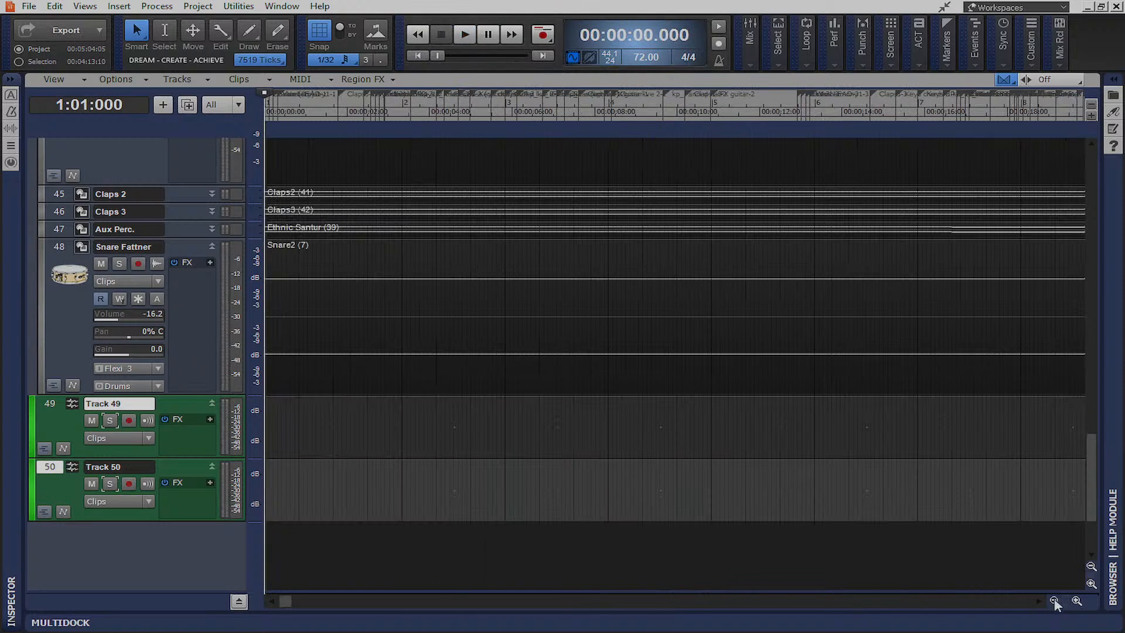
# Zoom out on the timeline and start playback from 00:00:38.125
pyautogui.click(1054, 601)
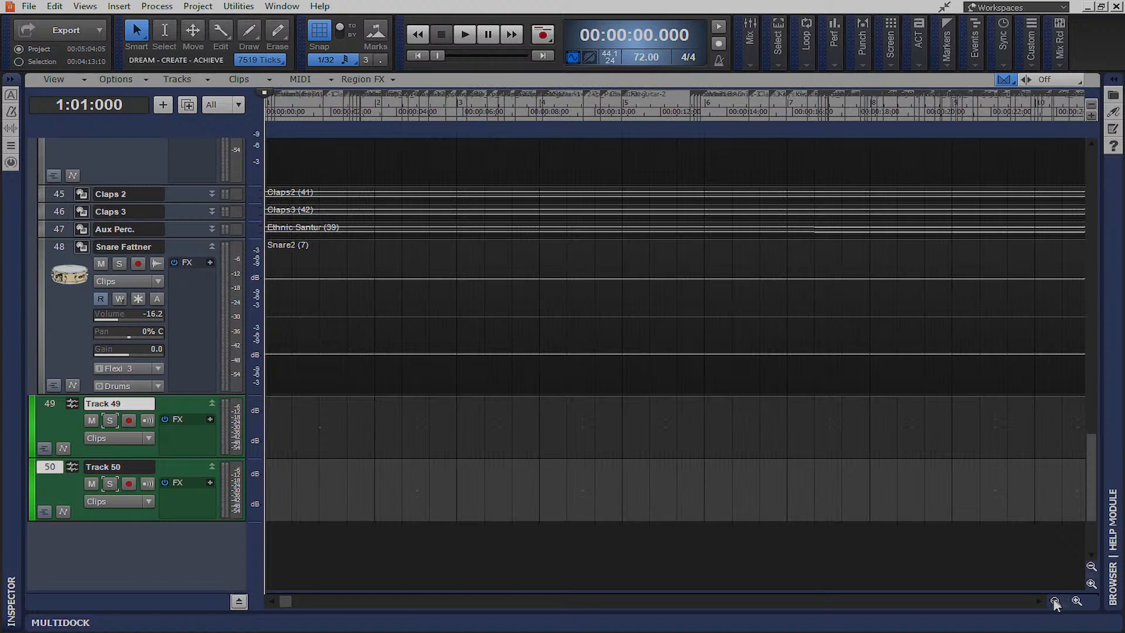
pyautogui.click(1054, 601)
pyautogui.click(501, 120)
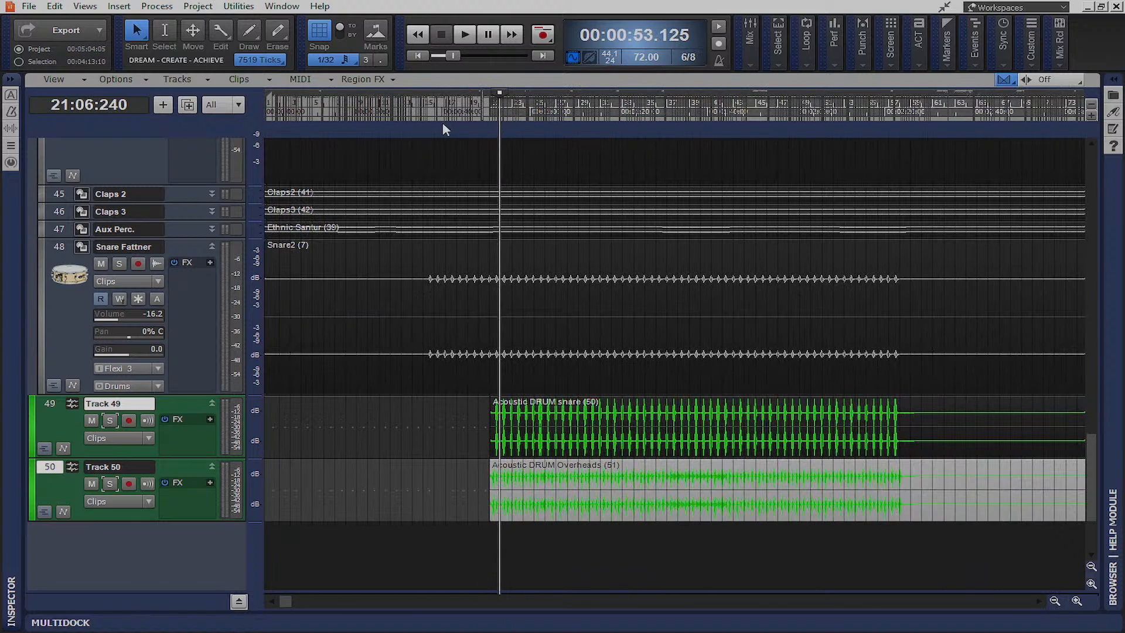
pyautogui.click(434, 121)
pyautogui.press('space')
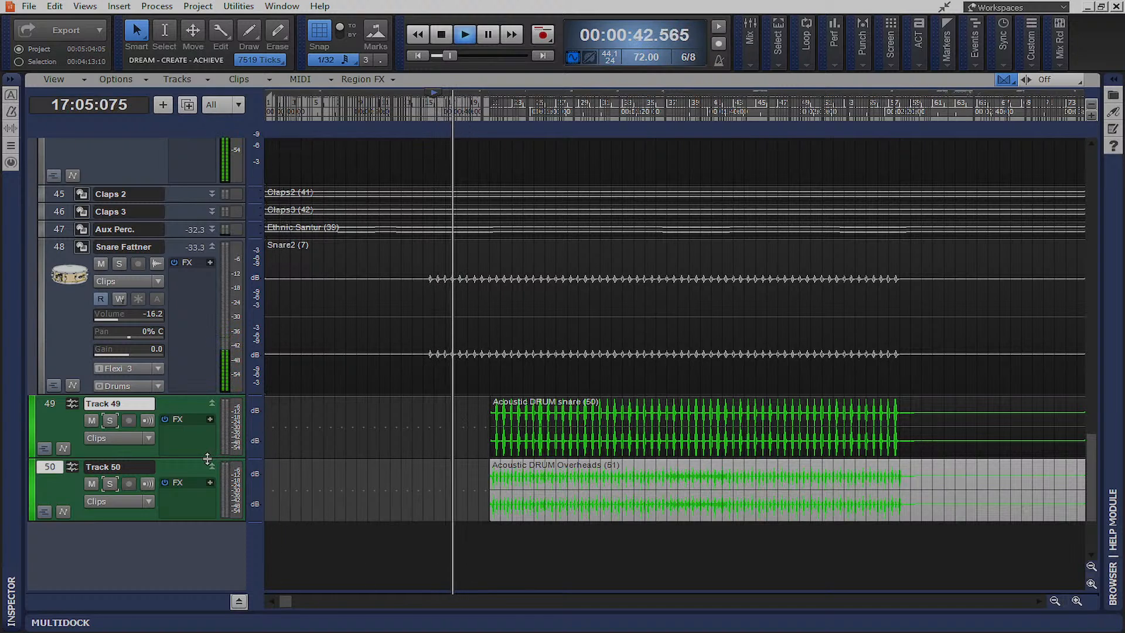
# Collapse Tracks 49 and 50 to single rows and stop playback
pyautogui.moveTo(208, 458); pyautogui.dragTo(206, 413)
pyautogui.moveTo(195, 475); pyautogui.dragTo(197, 417)
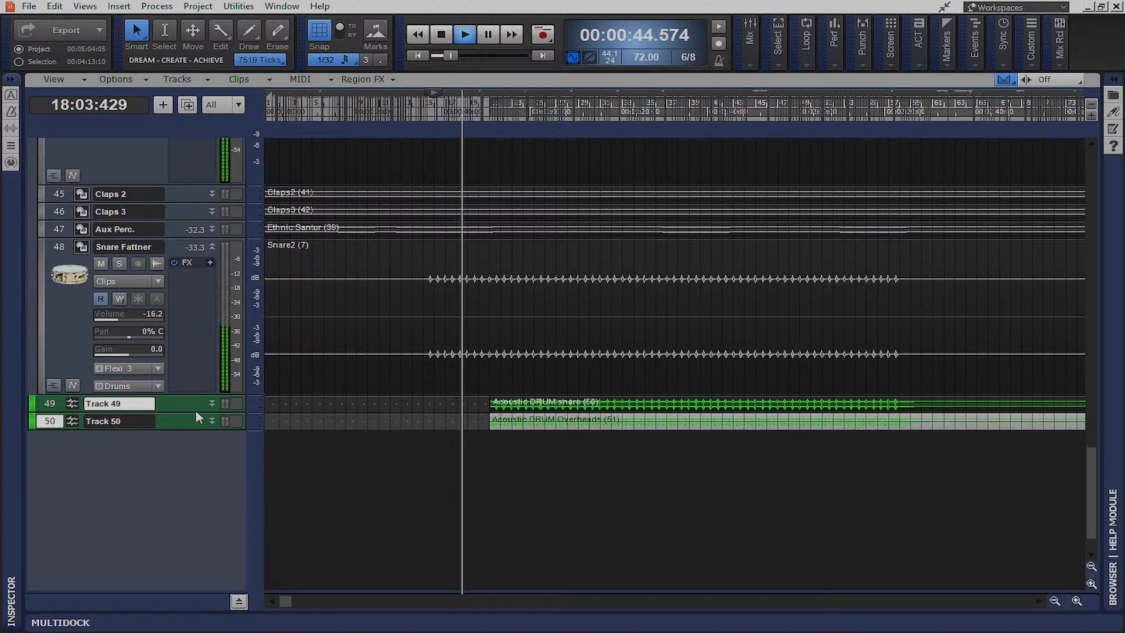
pyautogui.scroll(10, 209, 483)
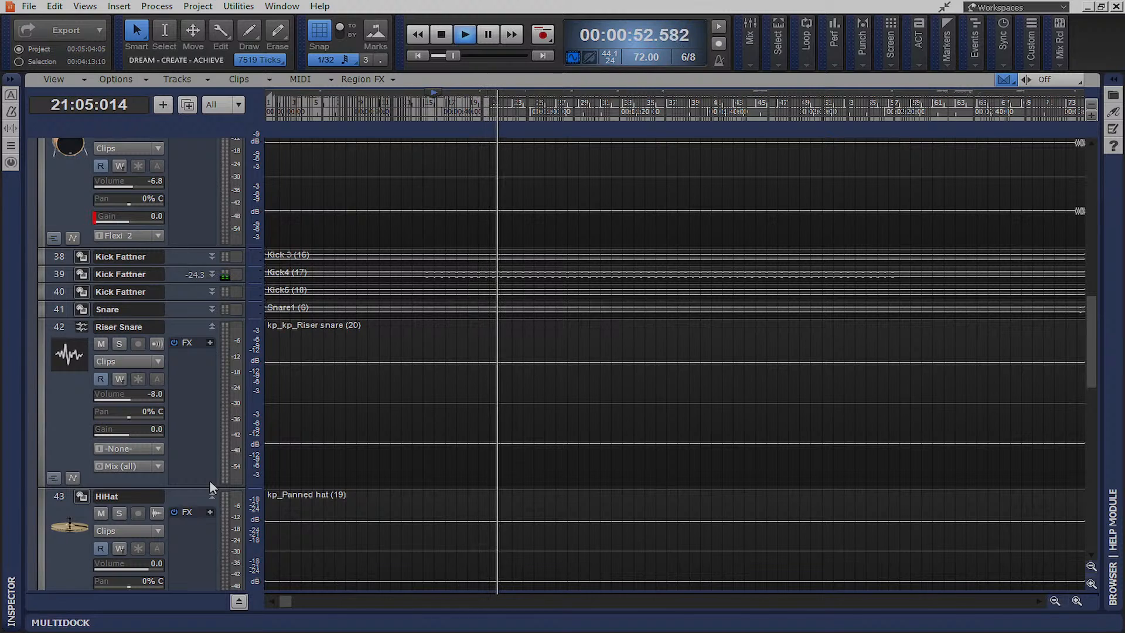
pyautogui.click(443, 36)
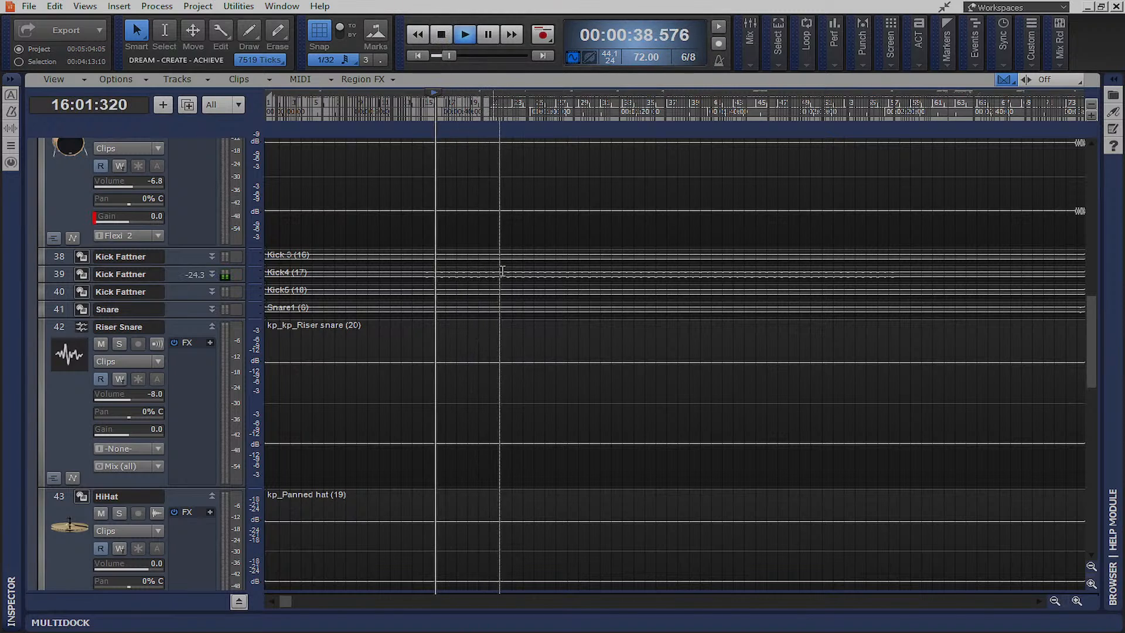
pyautogui.click(443, 35)
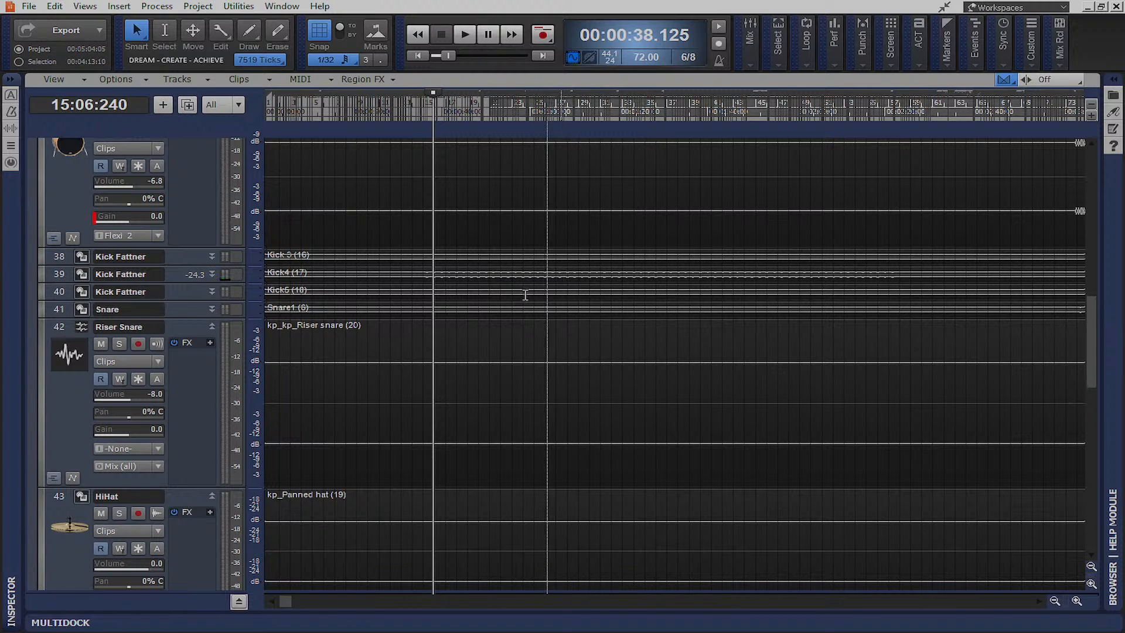
pyautogui.scroll(15, 328, 323)
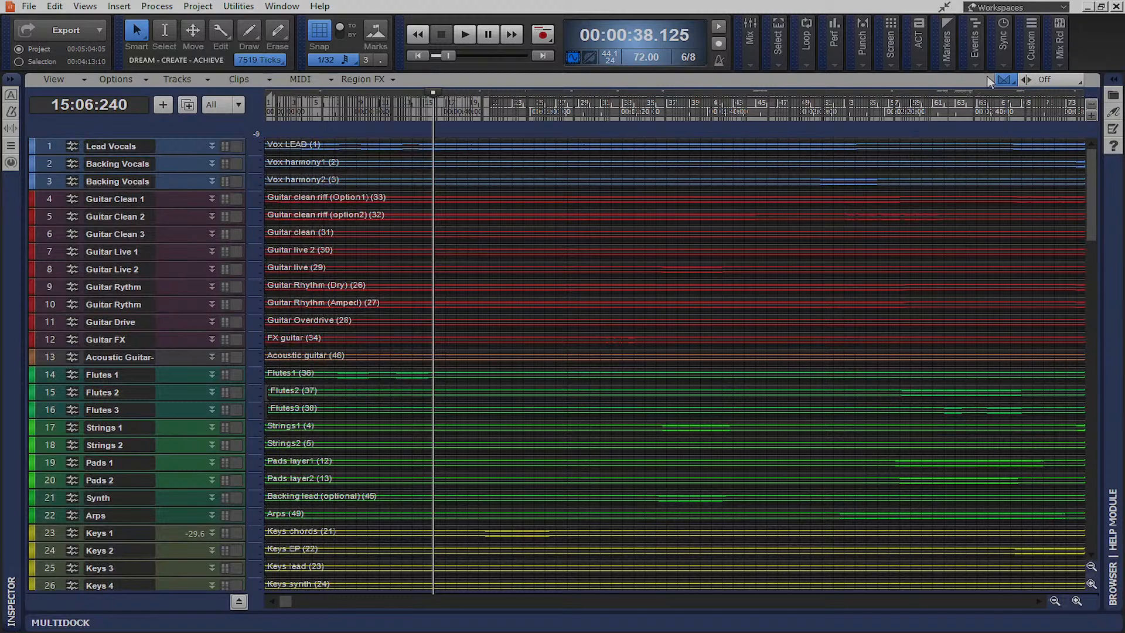
# Leave full screen and close the Jan Song Contest Winner project without saving
pyautogui.click(945, 8)
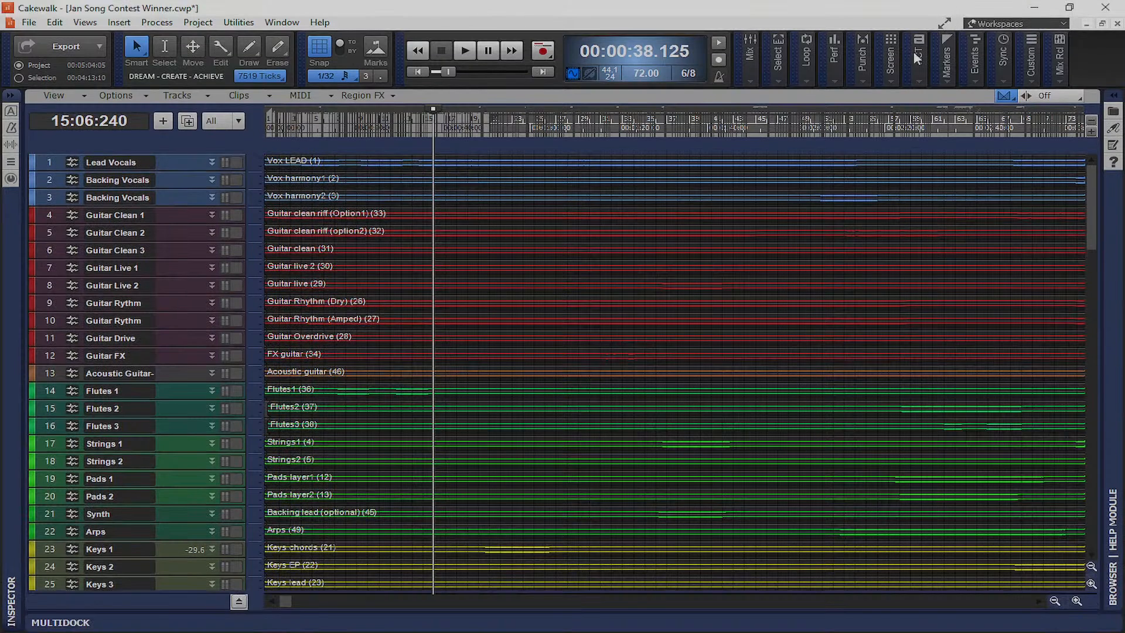
pyautogui.click(1117, 25)
pyautogui.click(589, 354)
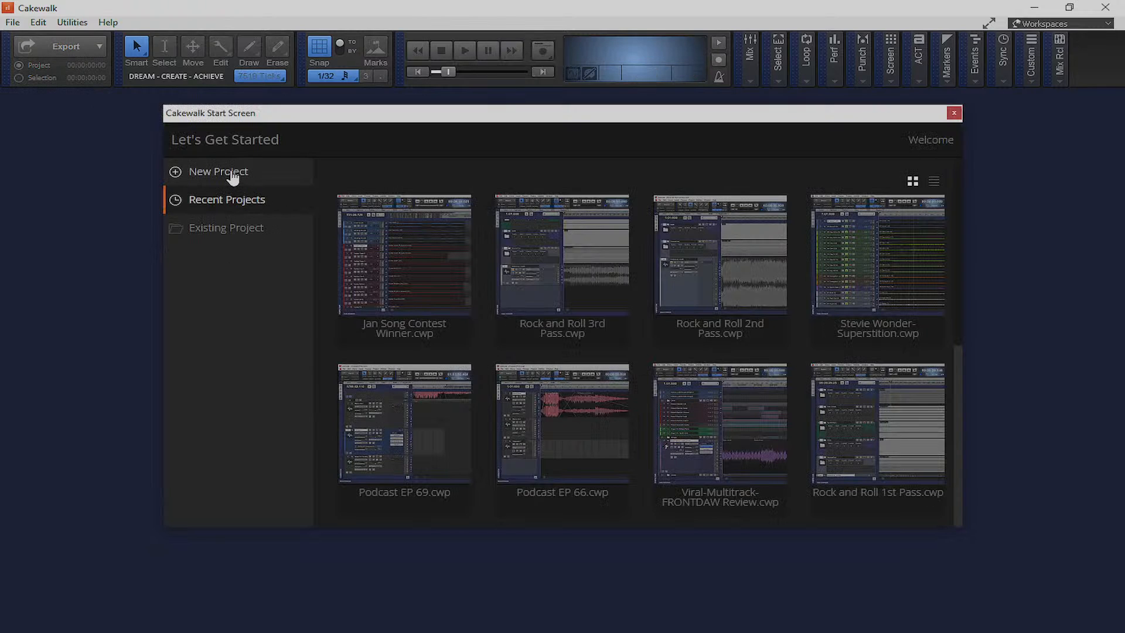
# Create a new Empty Project, hide the browser and help panels, and import audio at the start
pyautogui.click(233, 176)
pyautogui.click(555, 418)
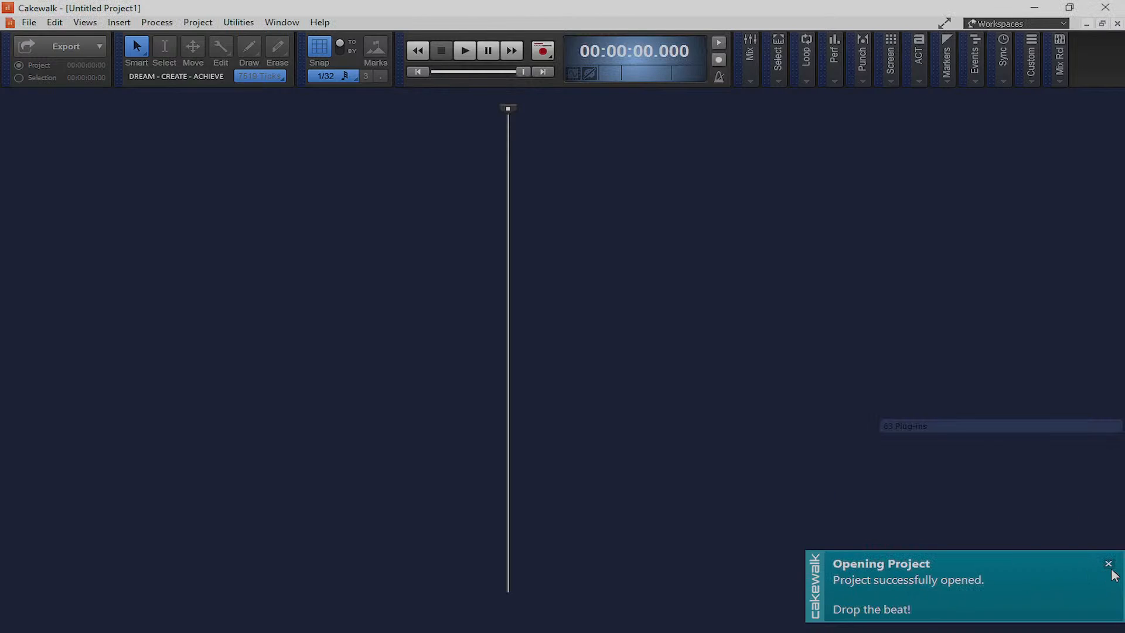
pyautogui.click(1108, 564)
pyautogui.click(1112, 96)
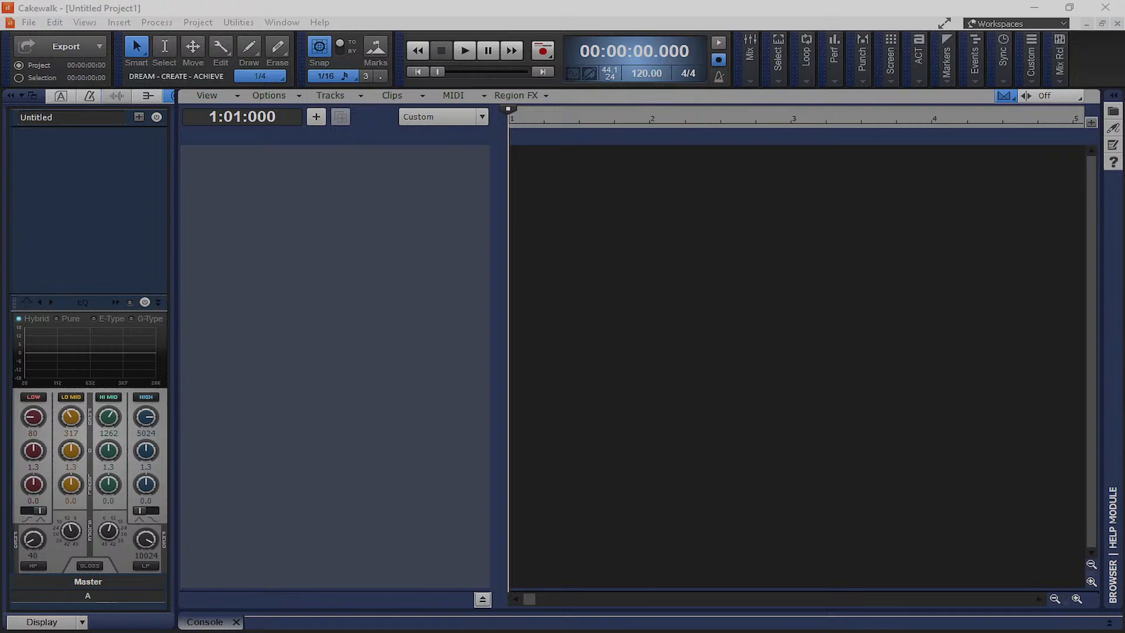
pyautogui.moveTo(560, 170); pyautogui.dragTo(516, 170)
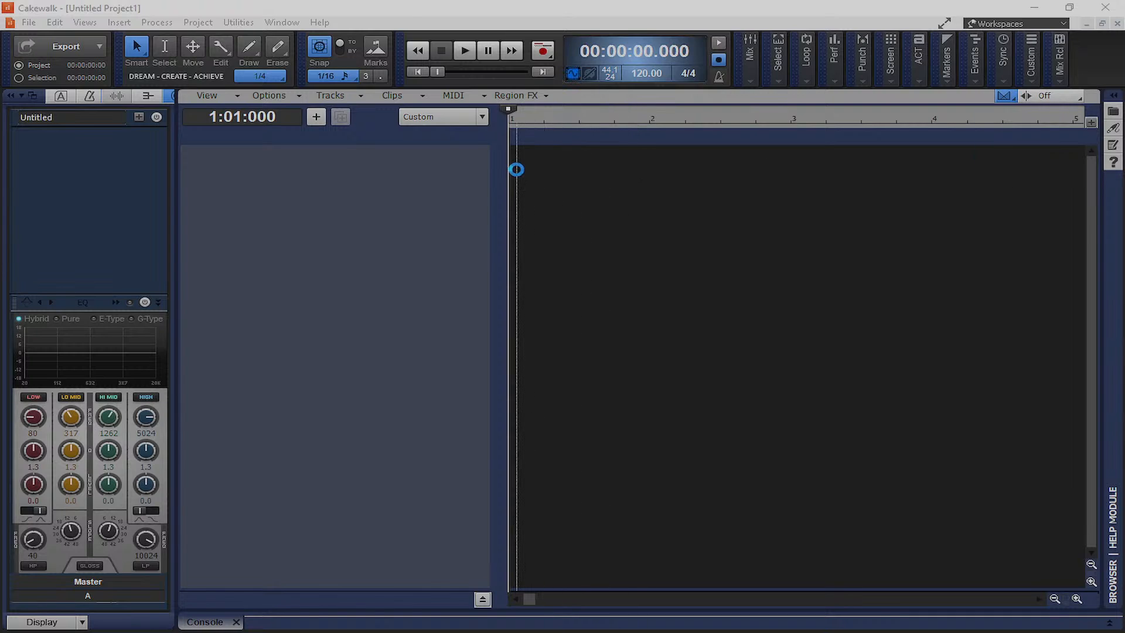
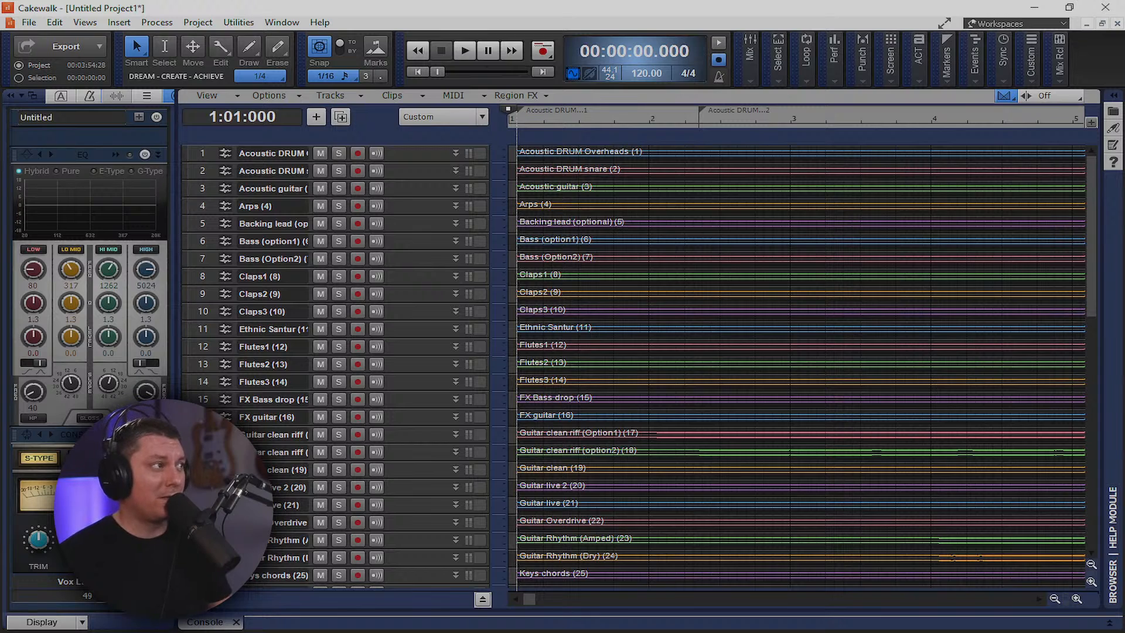
# Trim the start of the Acoustic DRUM Overheads clip to line up with the other clips
pyautogui.click(609, 149)
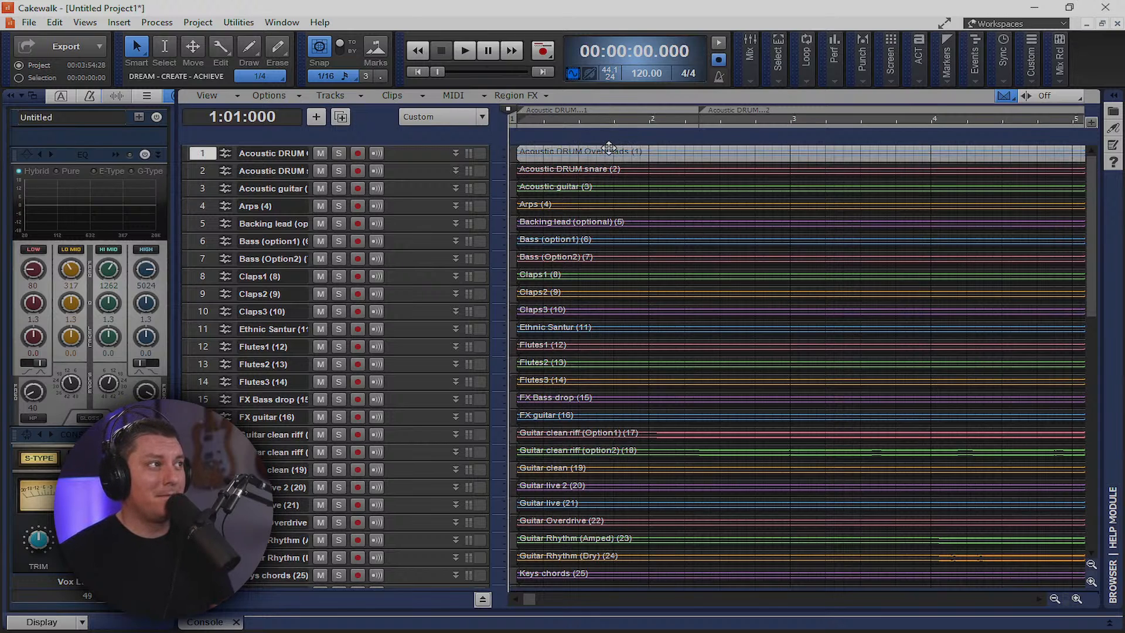
pyautogui.hotkey('ctrl', 'a')
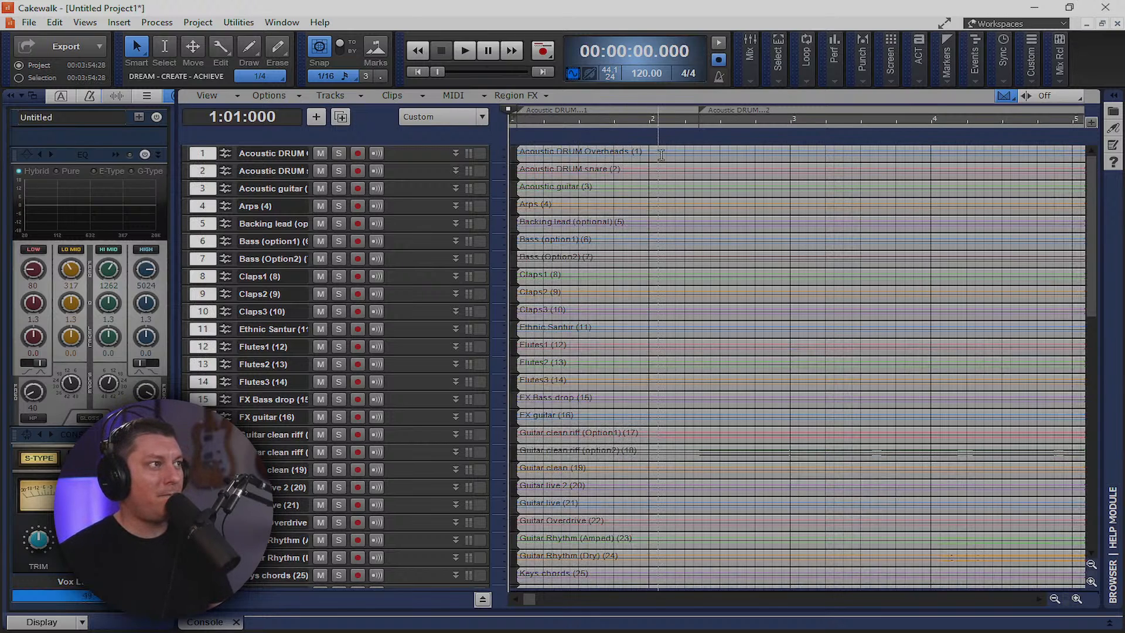
pyautogui.click(607, 150)
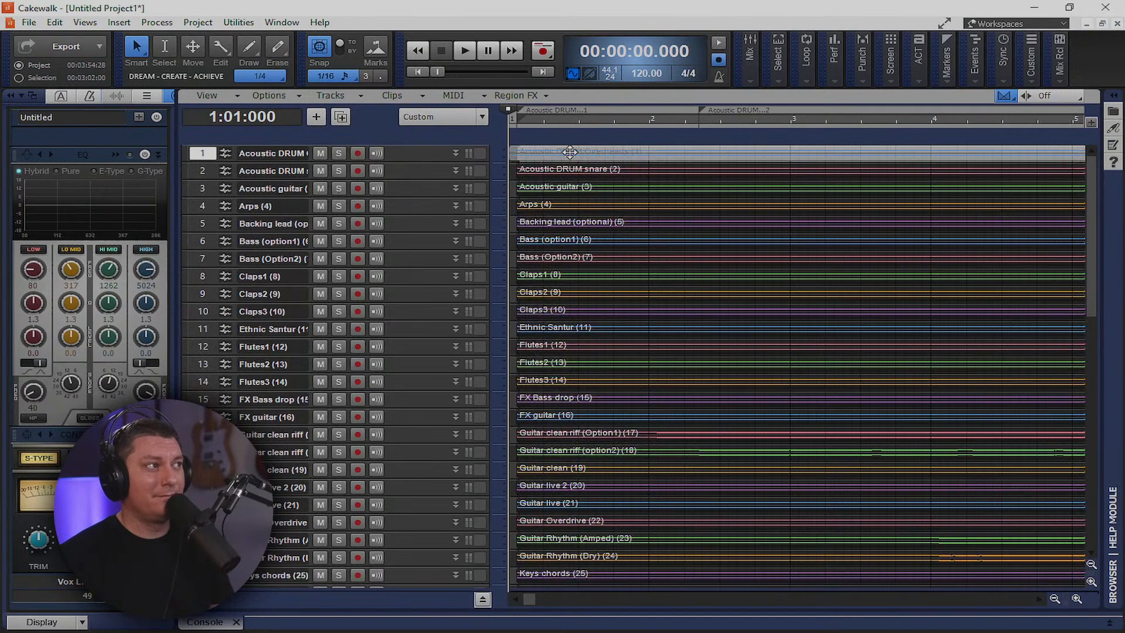
pyautogui.click(562, 151)
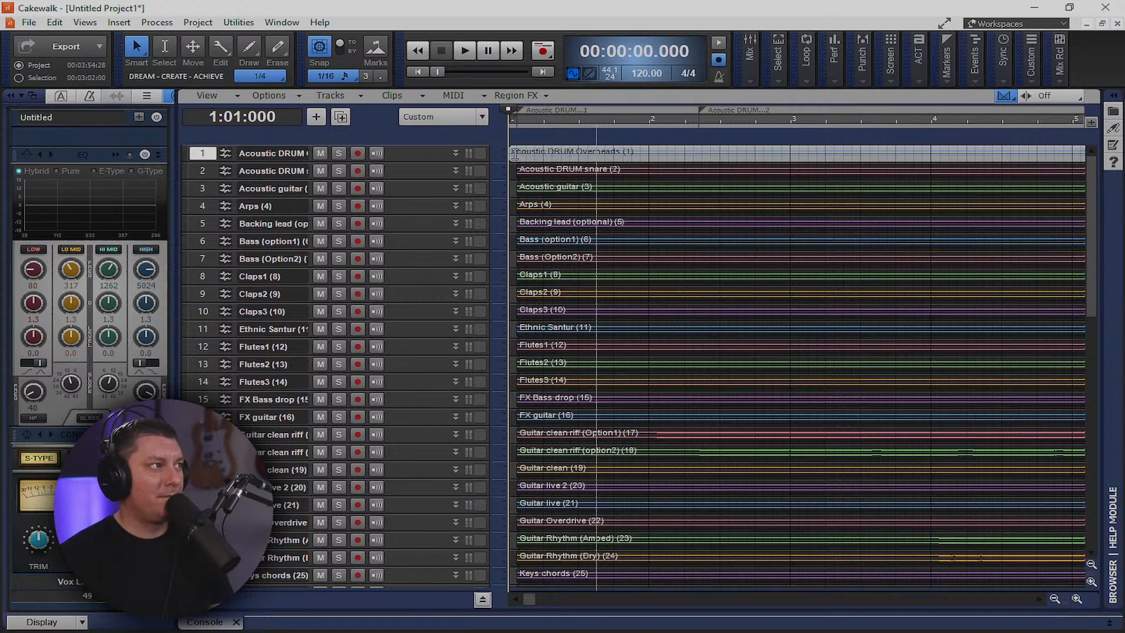
pyautogui.moveTo(515, 154); pyautogui.dragTo(519, 154)
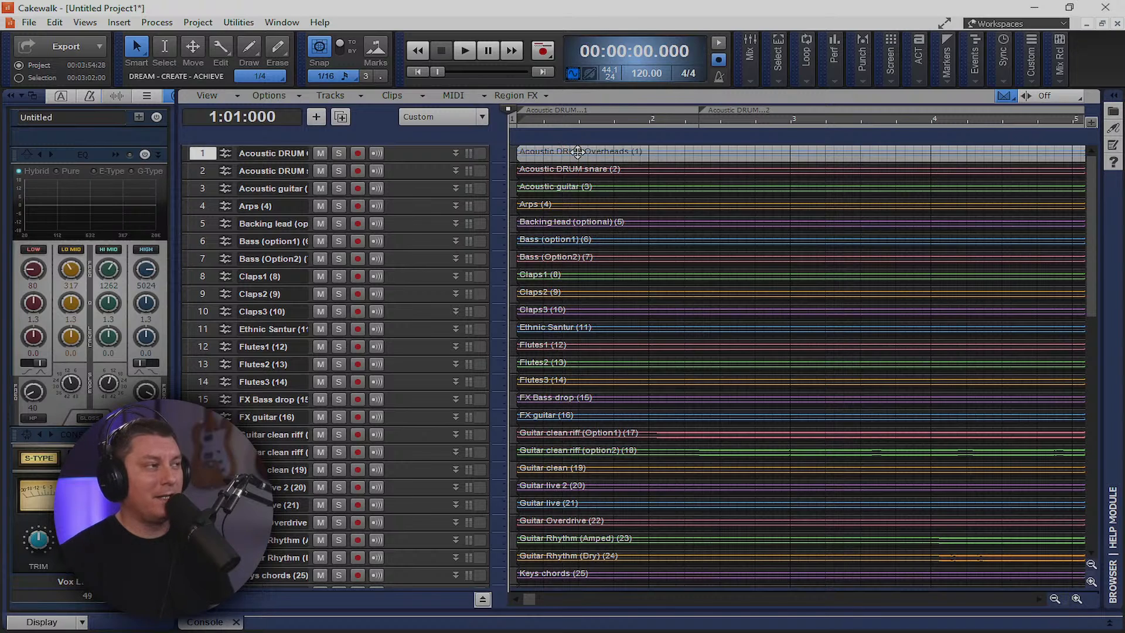
# Select the clips on tracks 37–49 and move them left to bar 1
pyautogui.scroll(-12, 577, 528)
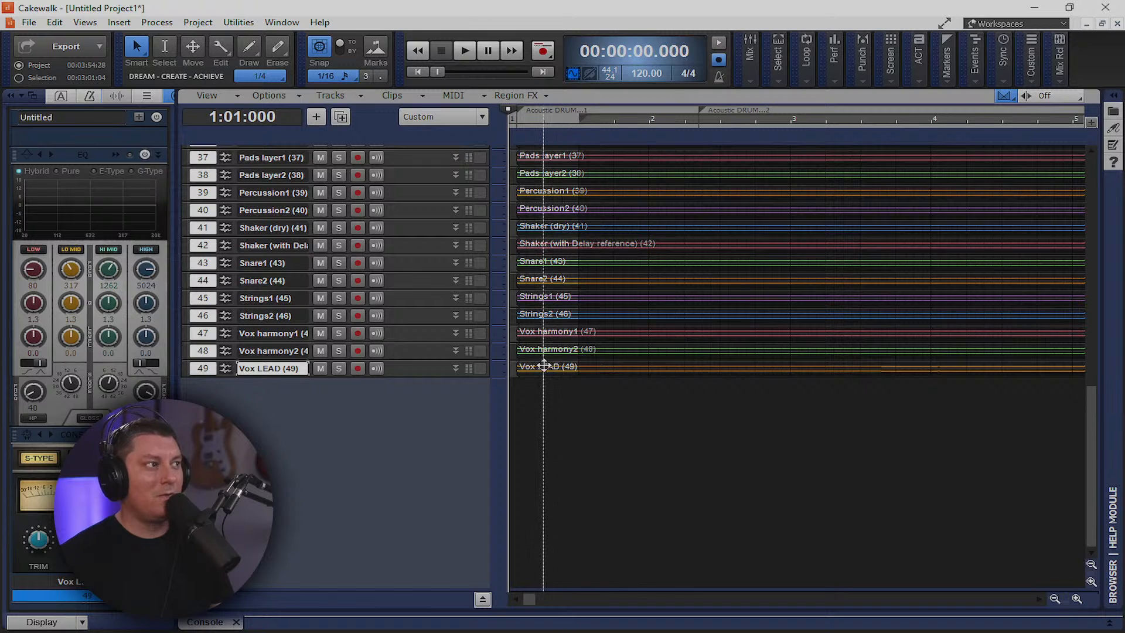
pyautogui.hotkey('ctrl', 'a')
pyautogui.moveTo(544, 365); pyautogui.dragTo(535, 365)
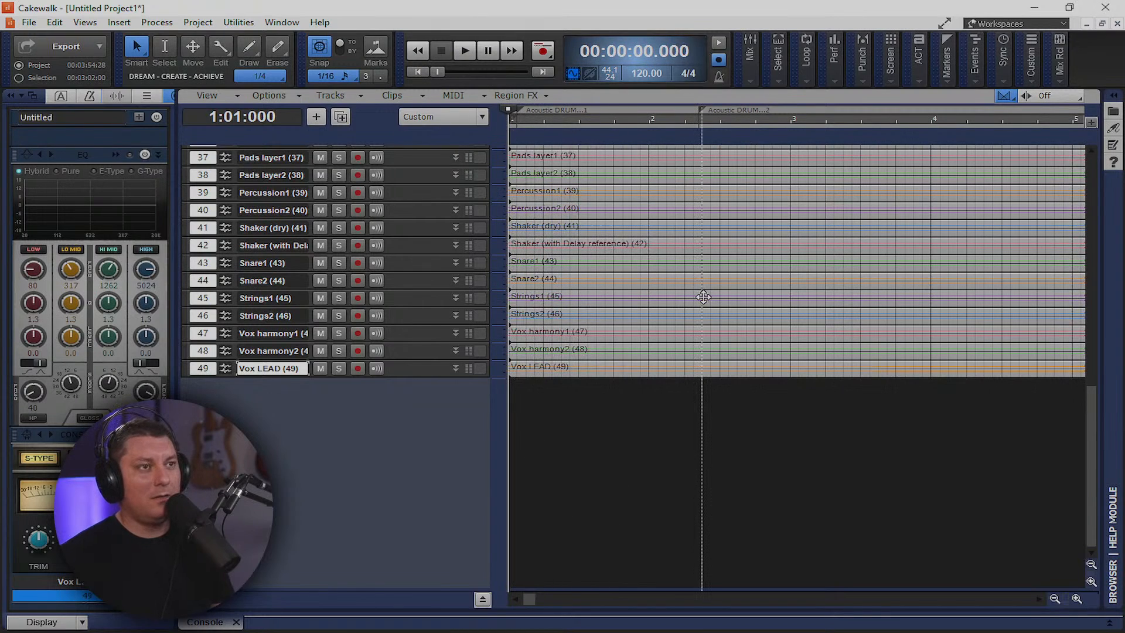
pyautogui.scroll(5, 703, 297)
pyautogui.scroll(7, 487, 375)
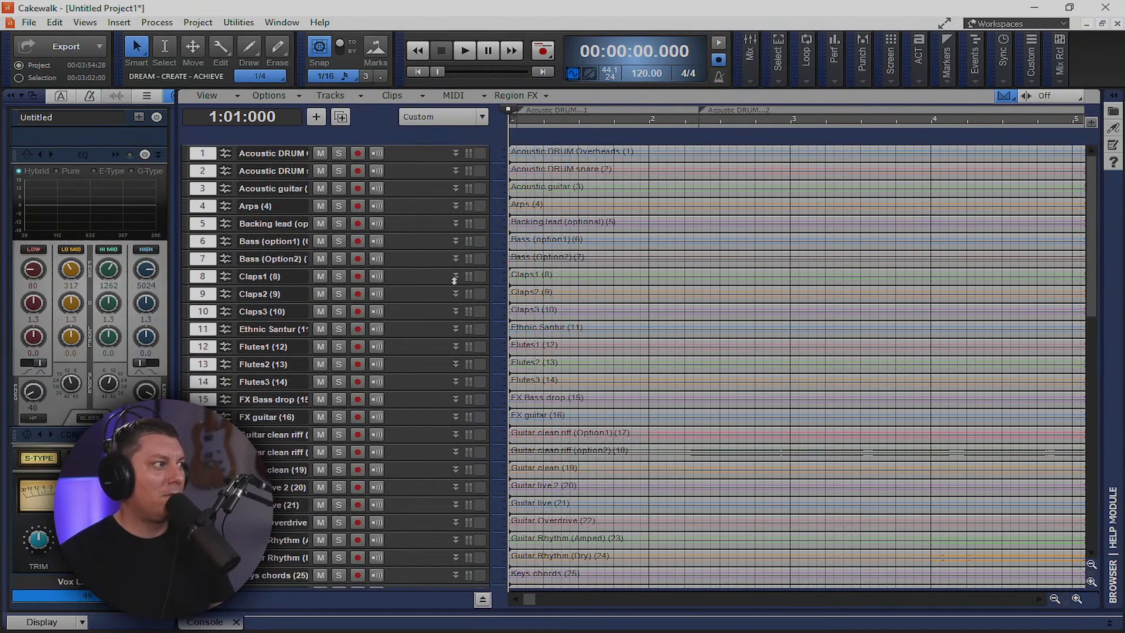
pyautogui.click(417, 170)
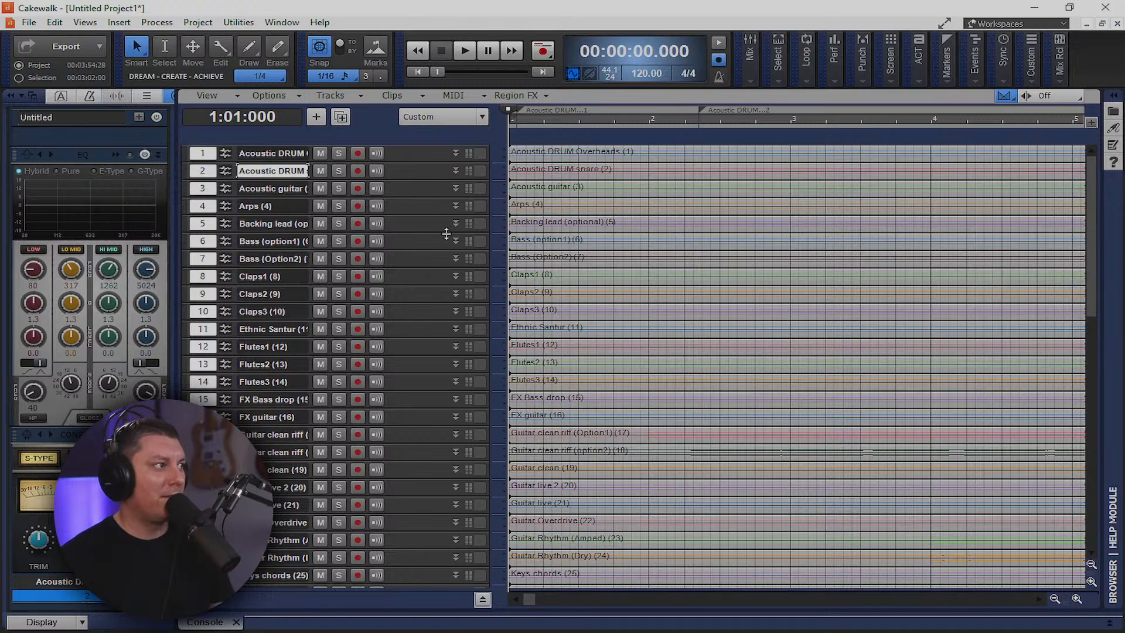
pyautogui.scroll(-3, 385, 370)
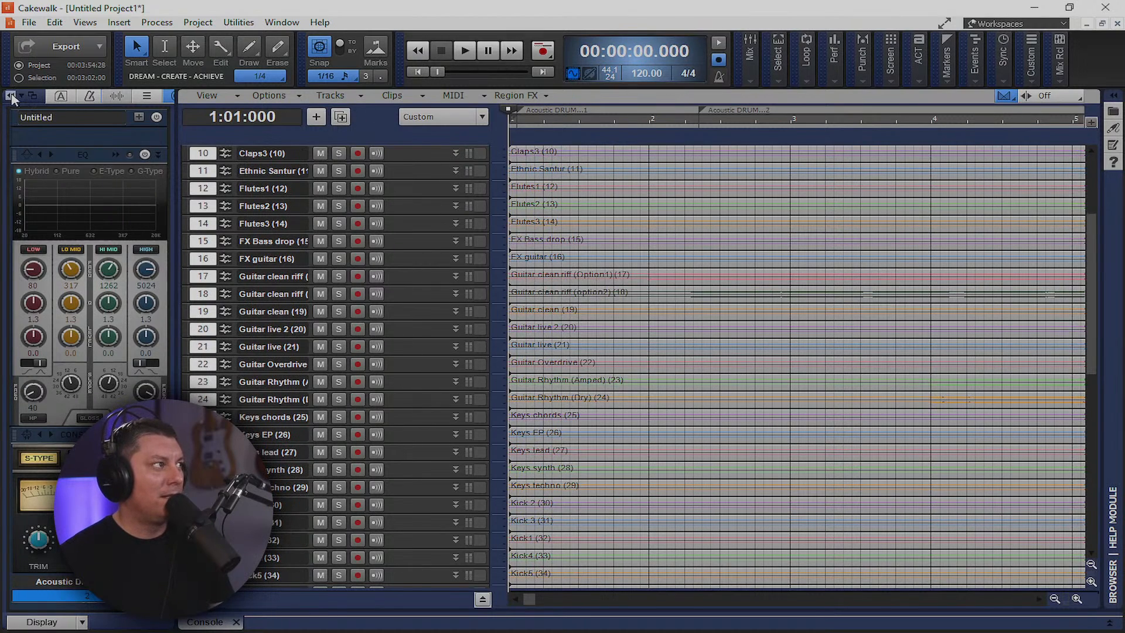
# Hide the inspector panel and play the song from the project start
pyautogui.click(10, 97)
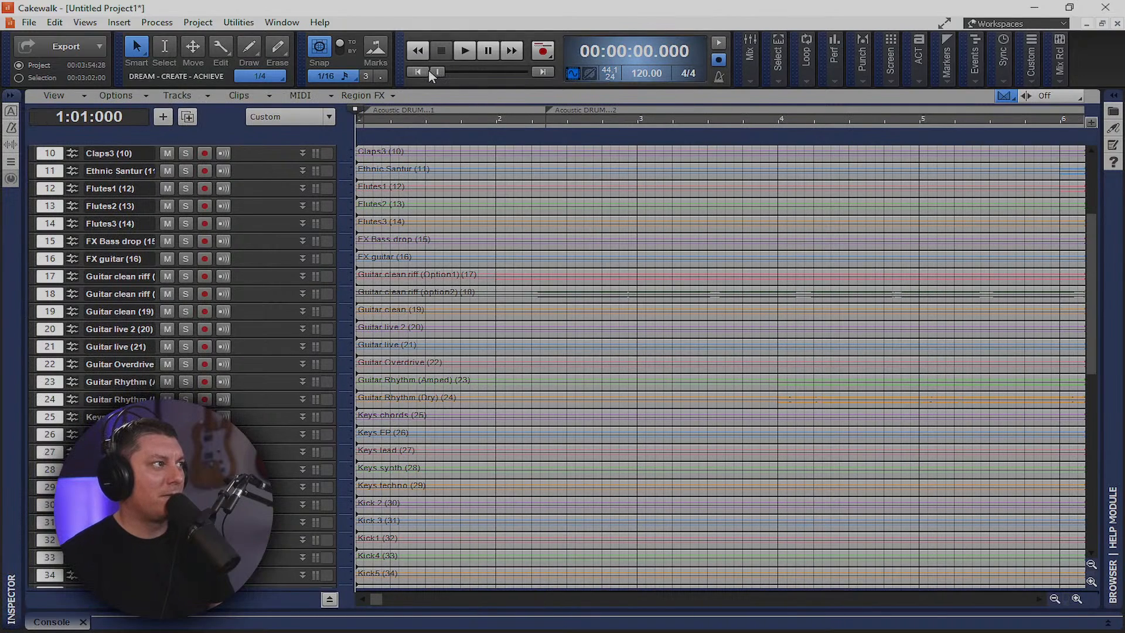
pyautogui.click(1017, 189)
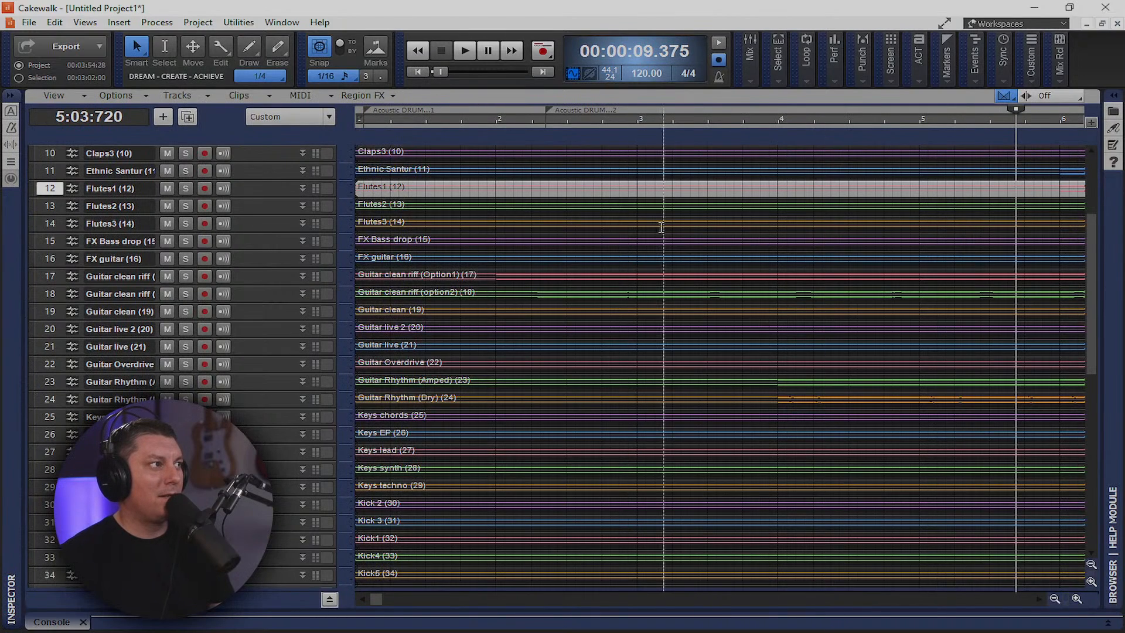
pyautogui.click(418, 72)
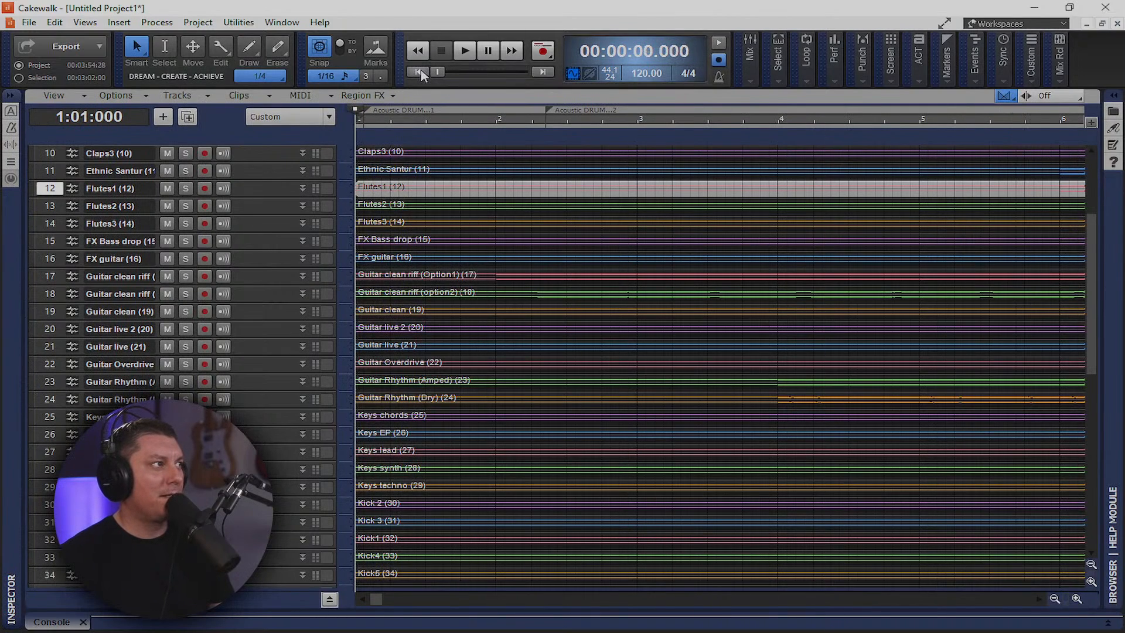
pyautogui.click(465, 52)
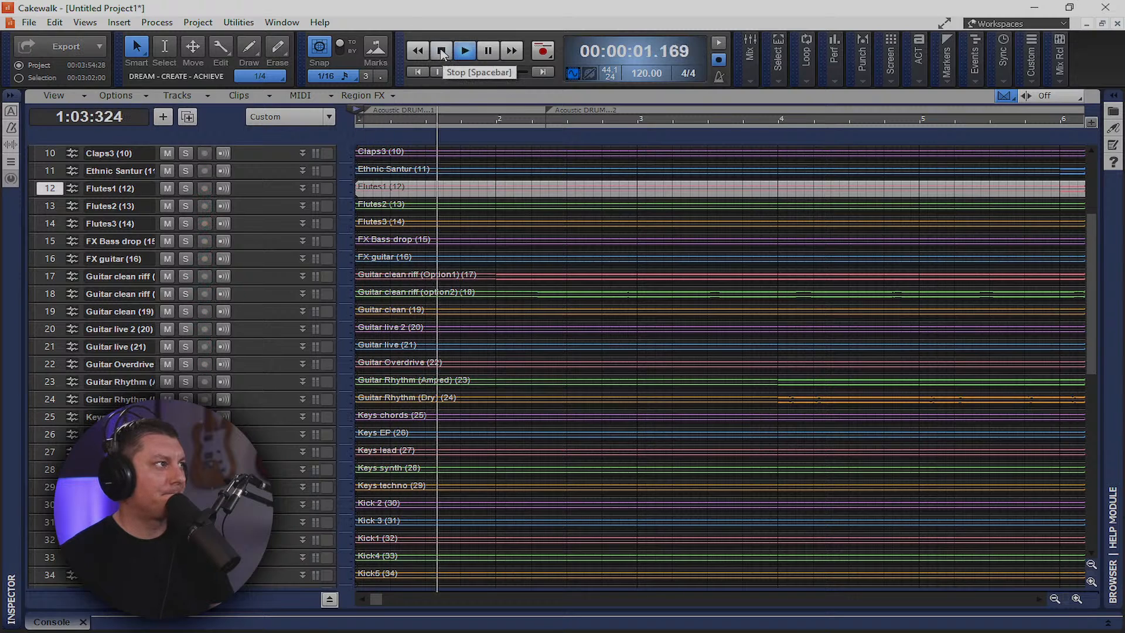
# Zoom the timeline out three times to show more bars, then stop playback
pyautogui.click(1055, 599)
pyautogui.click(1055, 598)
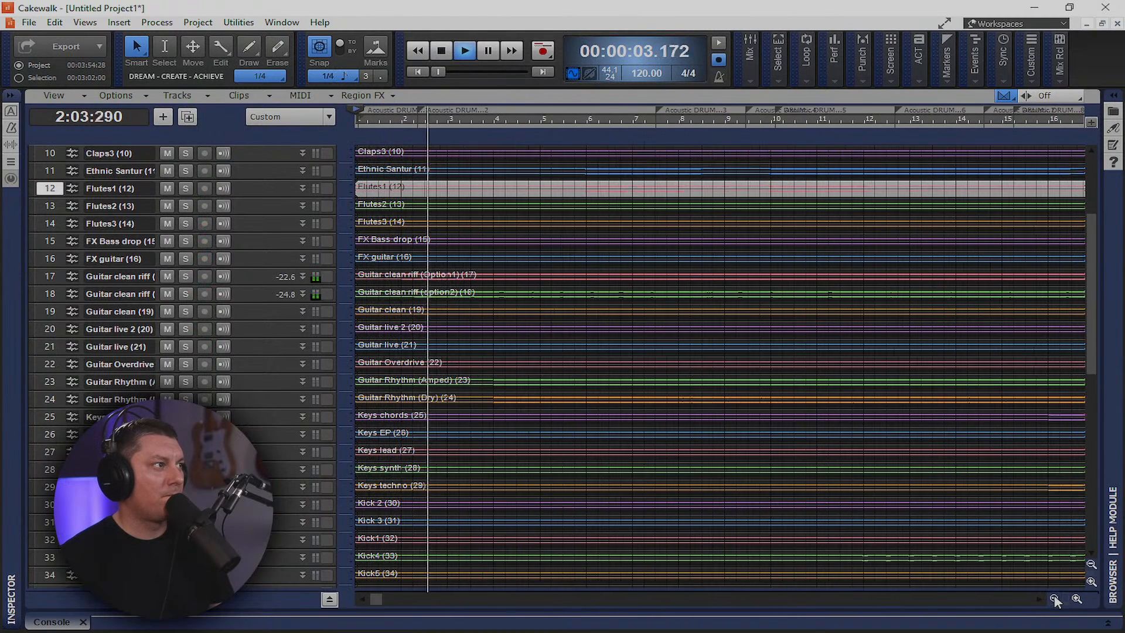
pyautogui.click(1054, 599)
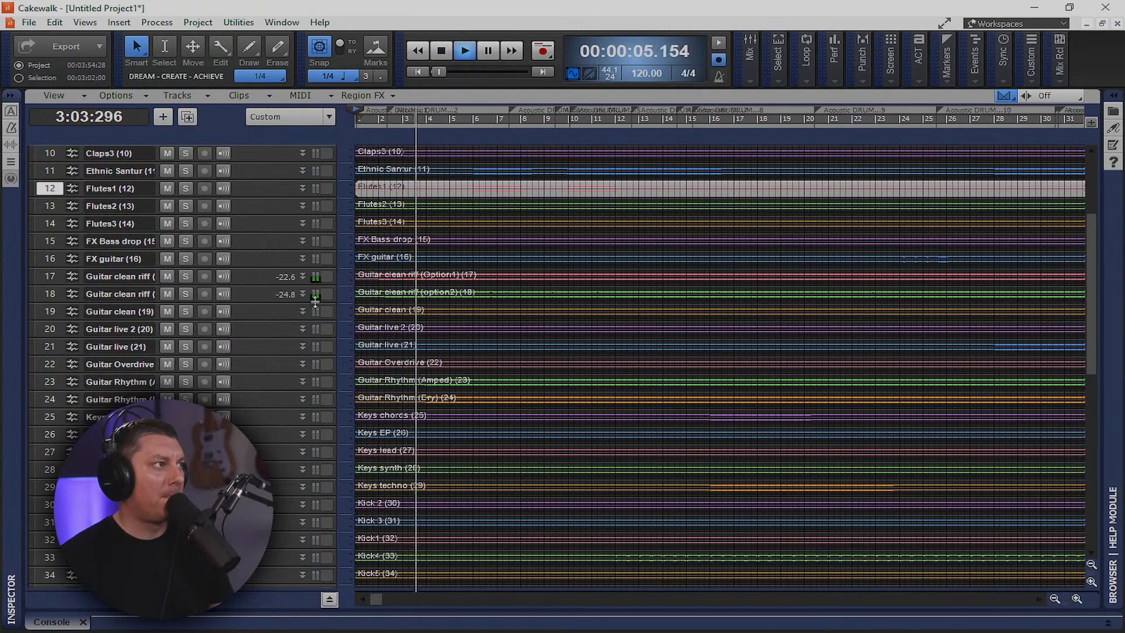
pyautogui.scroll(-2, 256, 322)
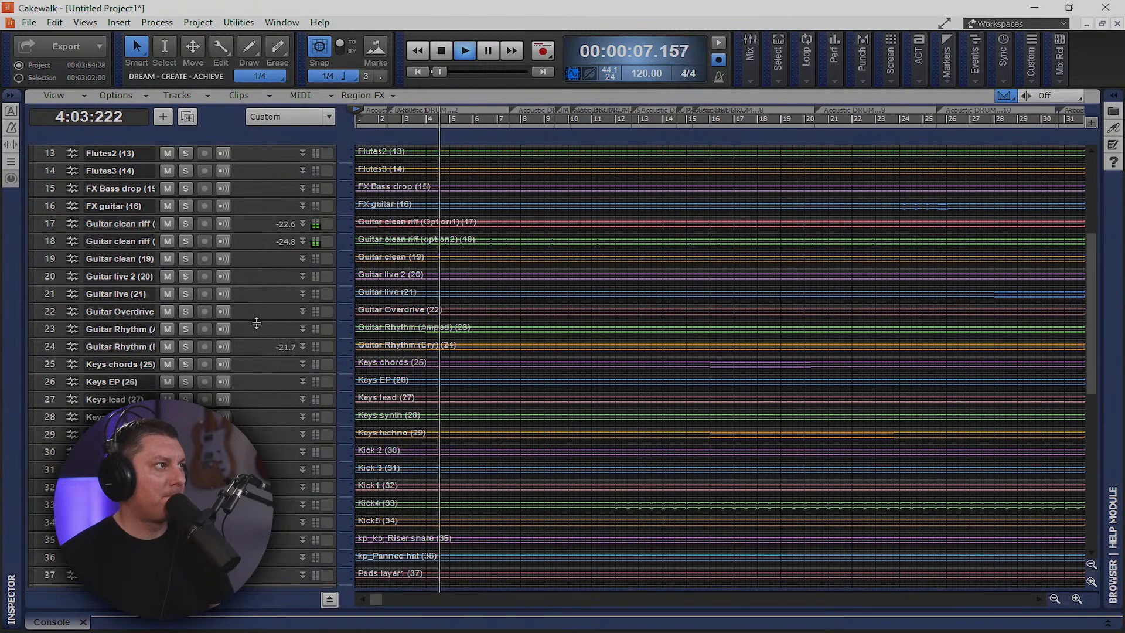
pyautogui.scroll(-5, 282, 328)
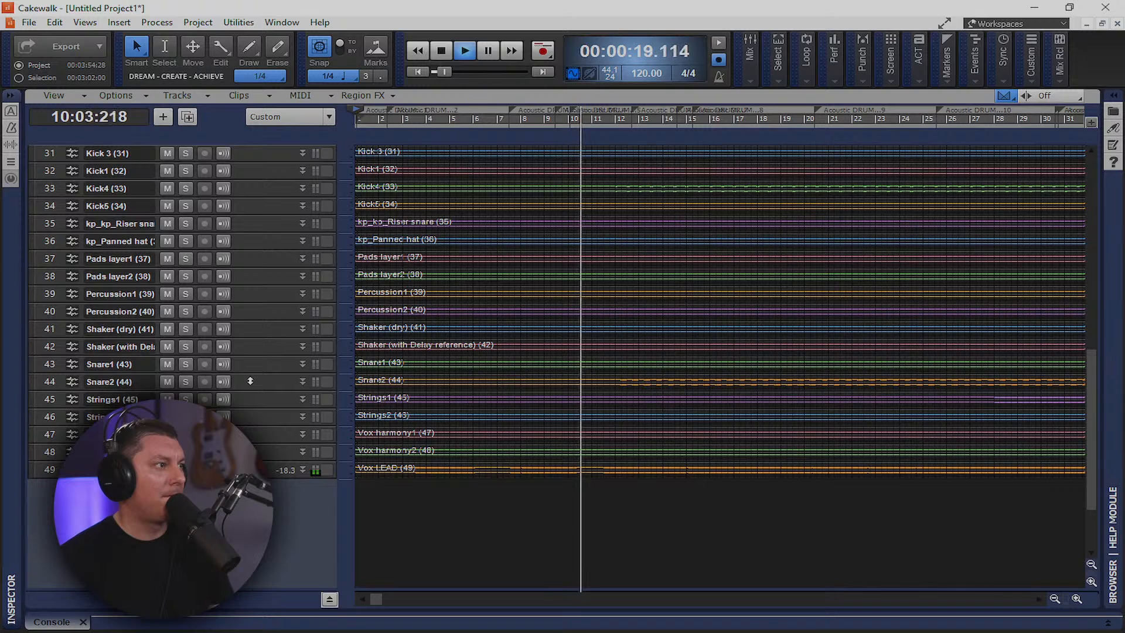
pyautogui.press('space')
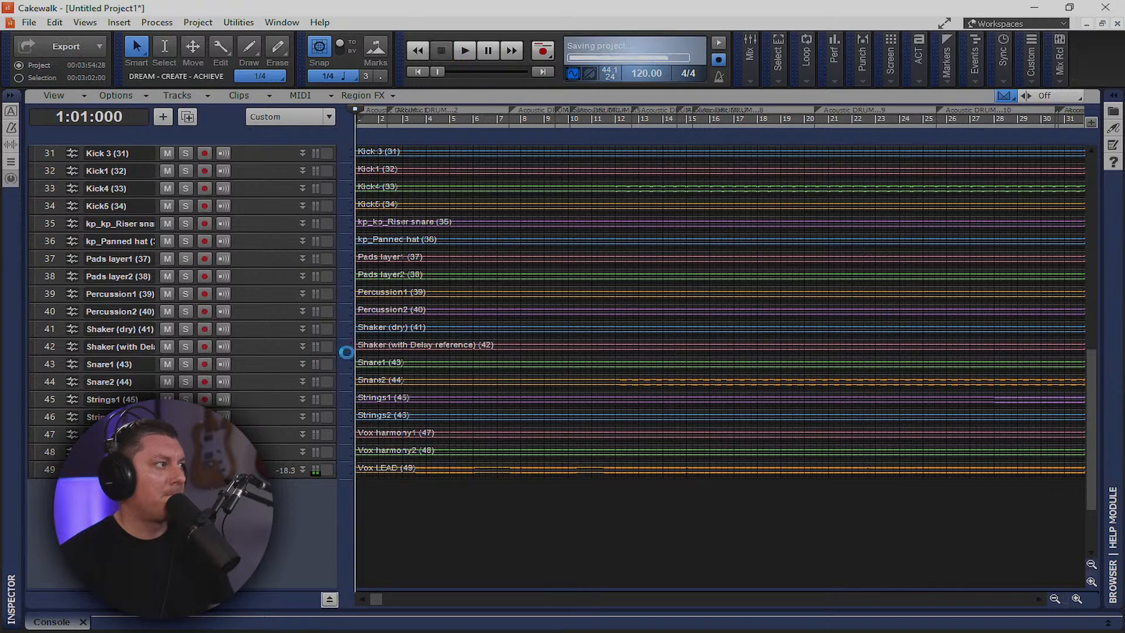
# Select the Acoustic DRUM Overheads track, then select all tracks with Ctrl+A
pyautogui.scroll(10, 533, 352)
pyautogui.click(531, 355)
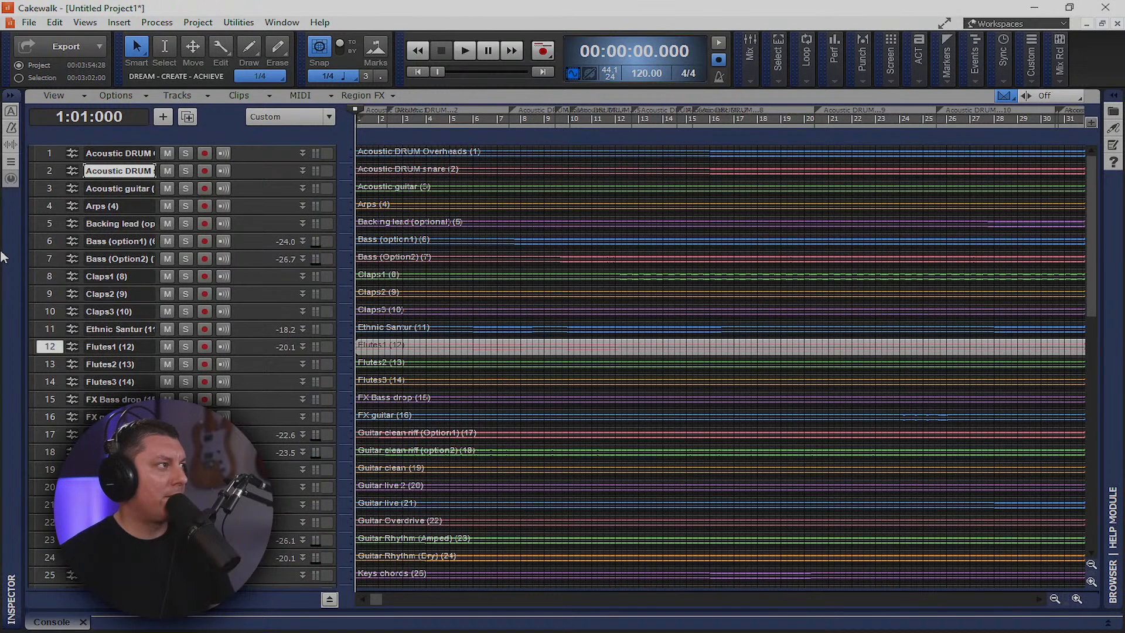
pyautogui.click(50, 154)
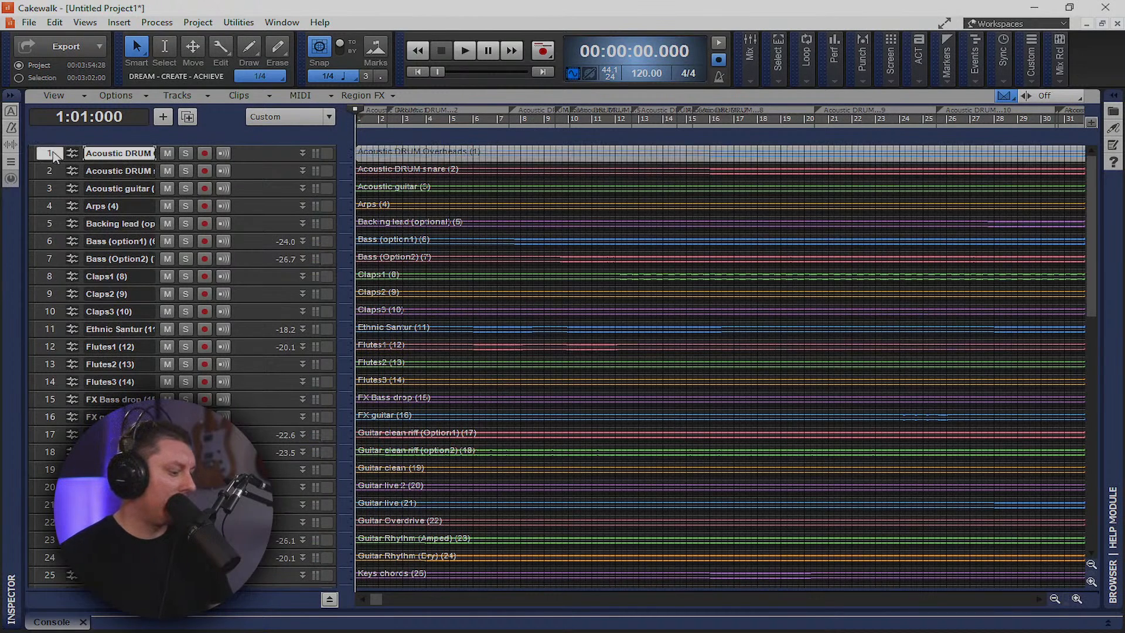
pyautogui.hotkey('ctrl', 'a')
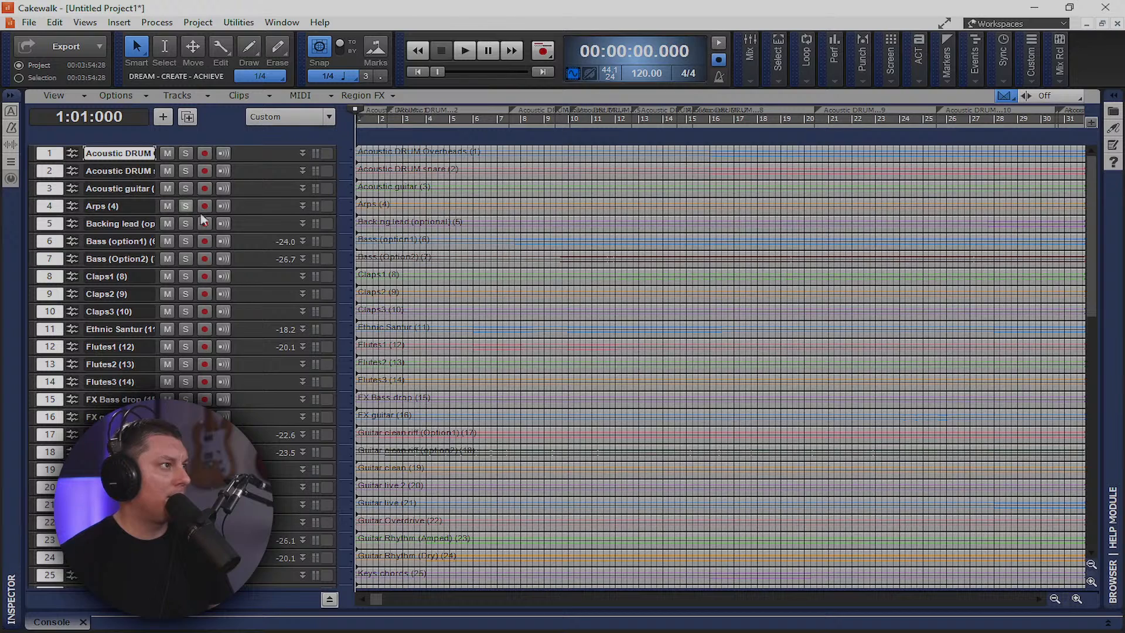
pyautogui.scroll(-2, 234, 214)
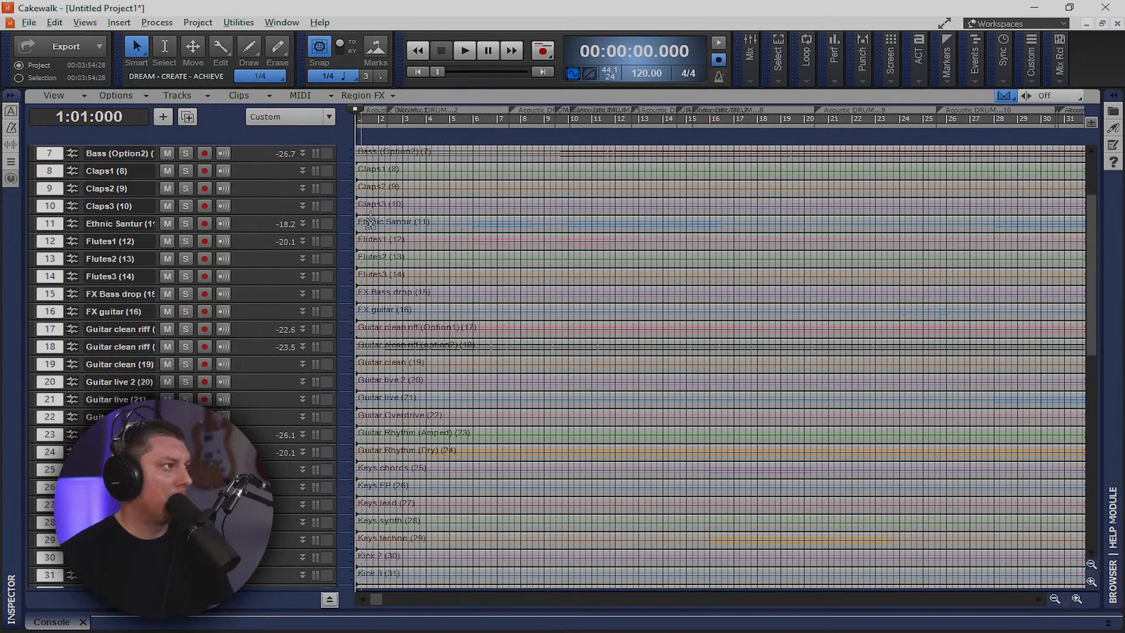
pyautogui.scroll(-7, 569, 213)
pyautogui.scroll(2, 569, 214)
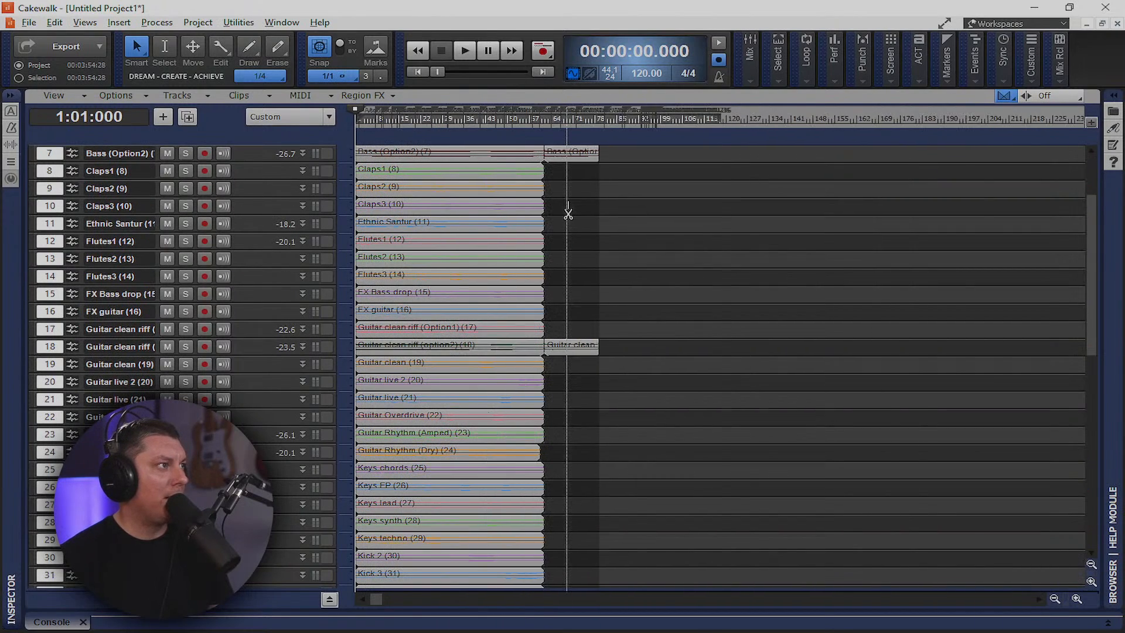
pyautogui.scroll(1, 791, 153)
# Select every clip in the project and delete them all
pyautogui.click(586, 238)
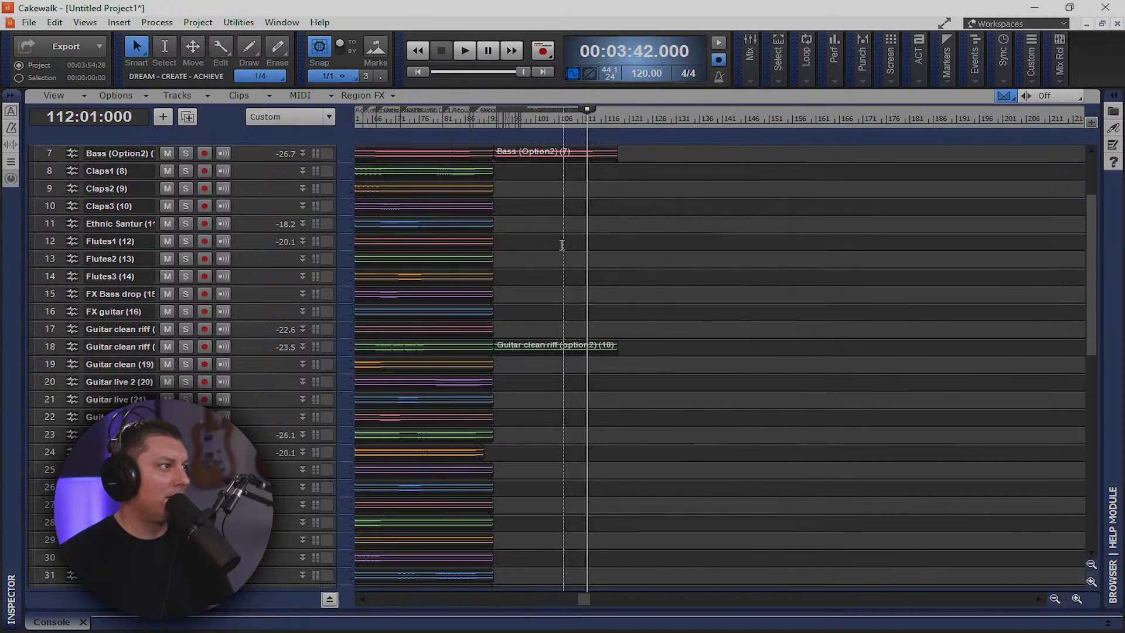
pyautogui.click(560, 211)
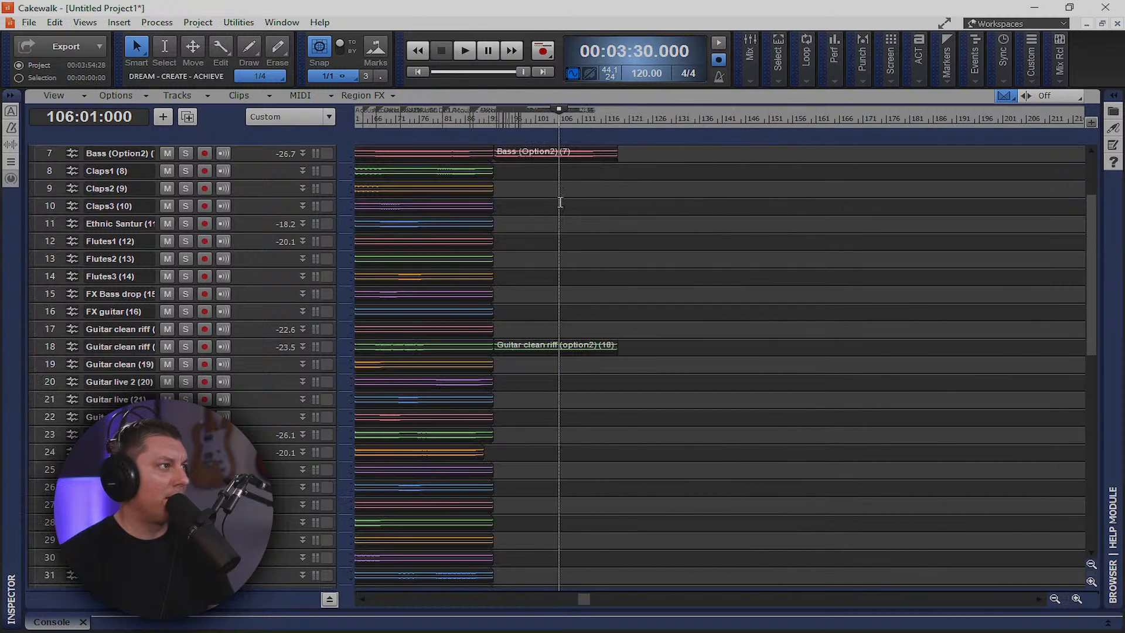
pyautogui.click(535, 152)
pyautogui.hotkey('ctrl', 'a')
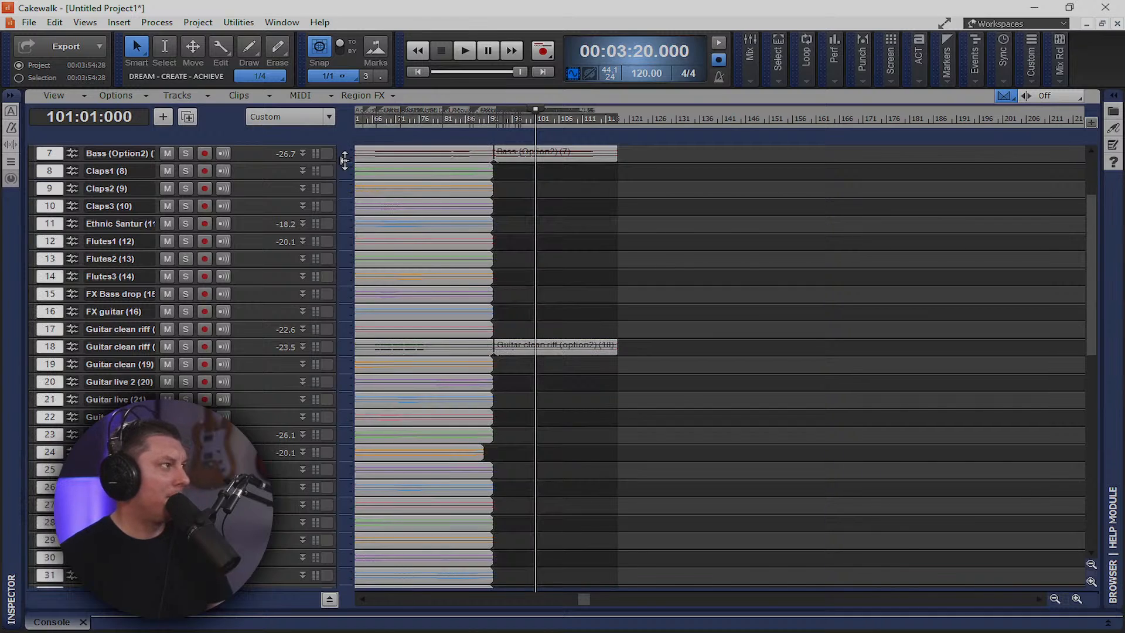
pyautogui.scroll(2, 411, 188)
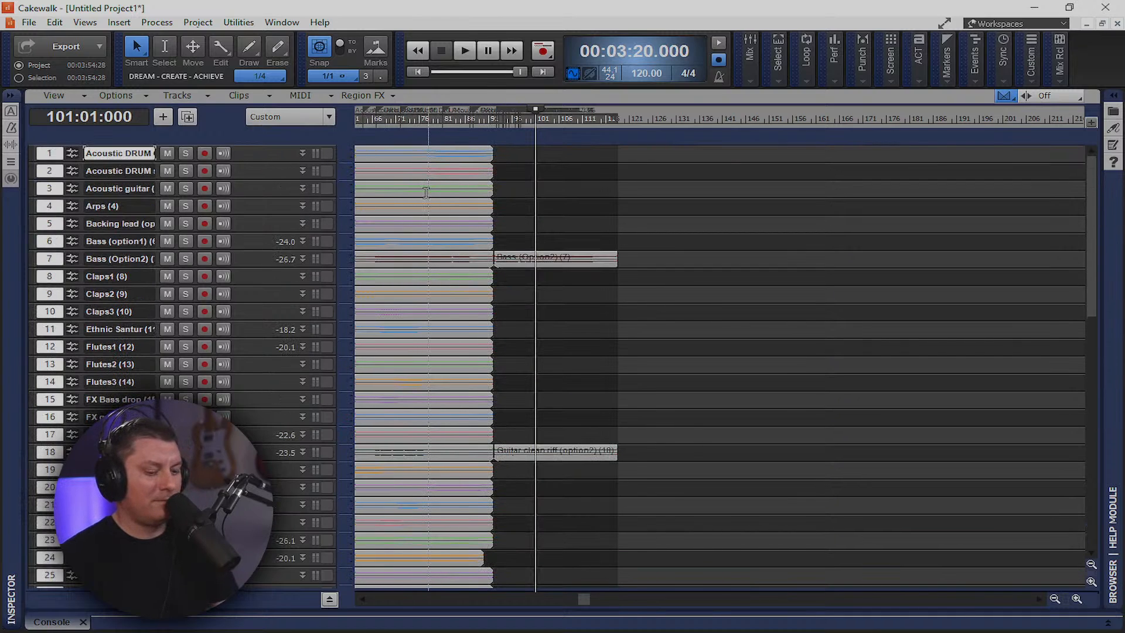
pyautogui.press('Delete')
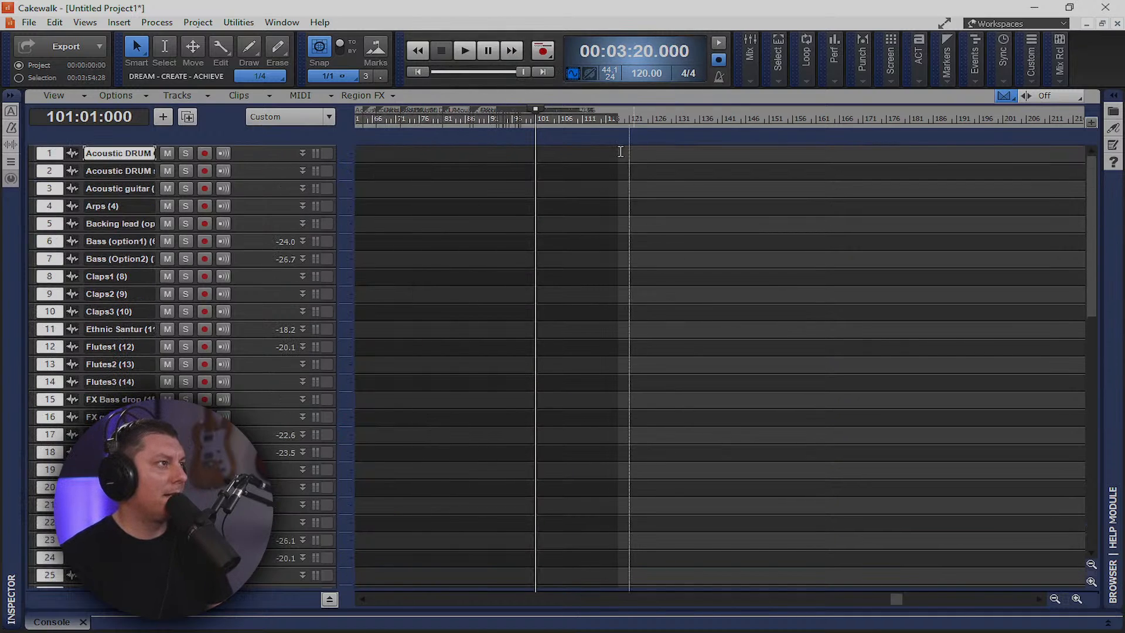
# Return the now time to the project start and select all 49 tracks
pyautogui.click(418, 72)
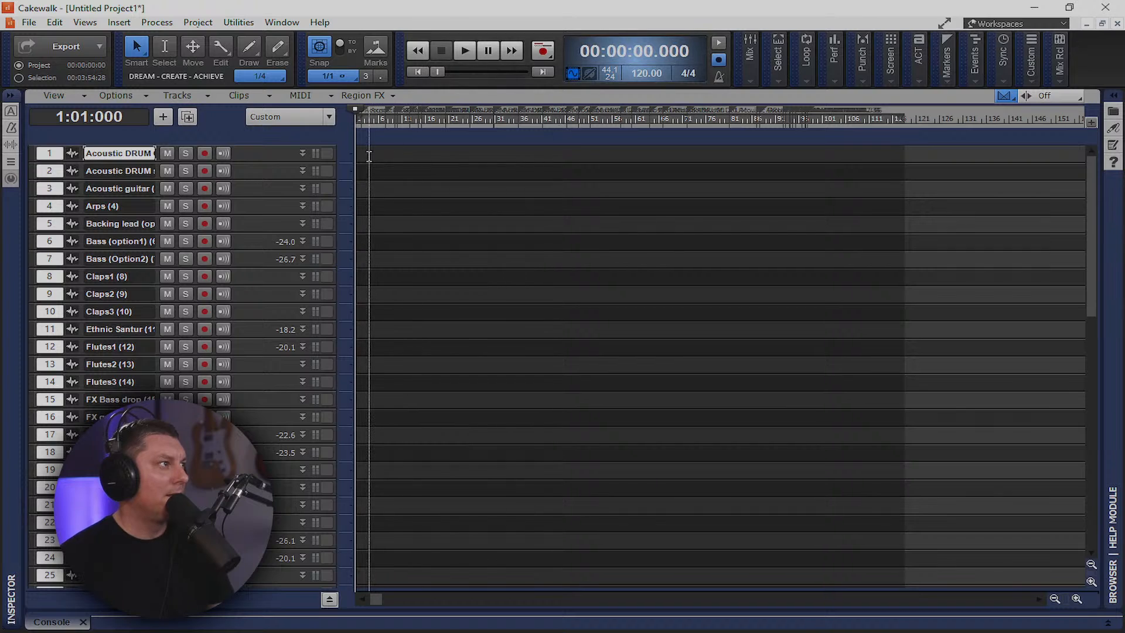
pyautogui.click(365, 156)
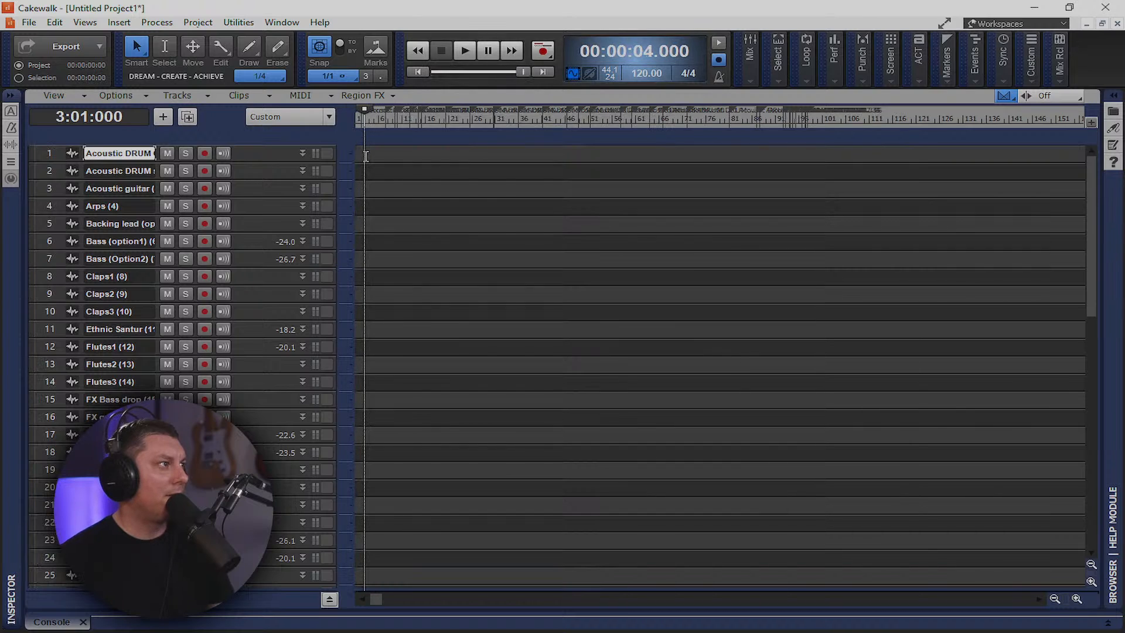
pyautogui.click(50, 153)
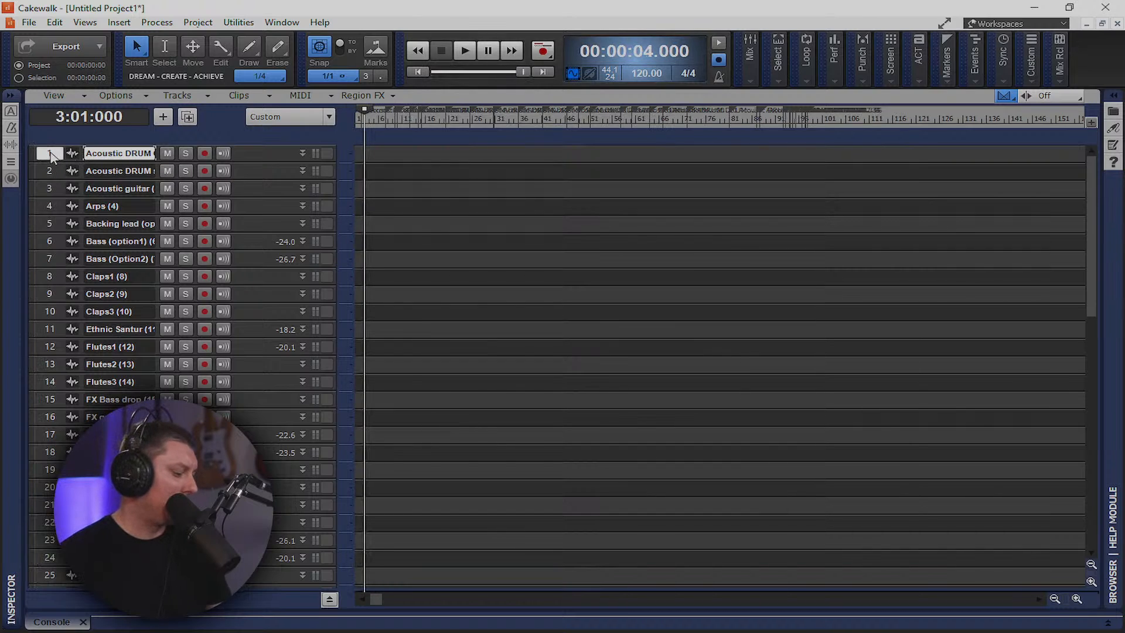
pyautogui.hotkey('ctrl', 'a')
# Delete all 49 tracks from the track context menu, then reset the now time to the start
pyautogui.rightClick(253, 155)
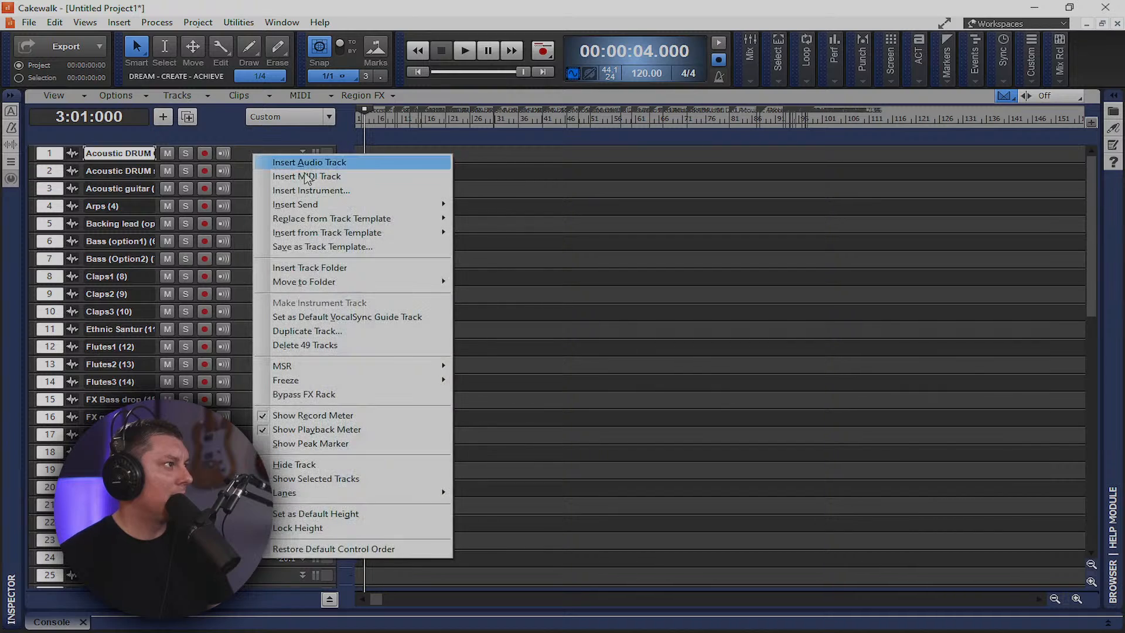
pyautogui.click(328, 345)
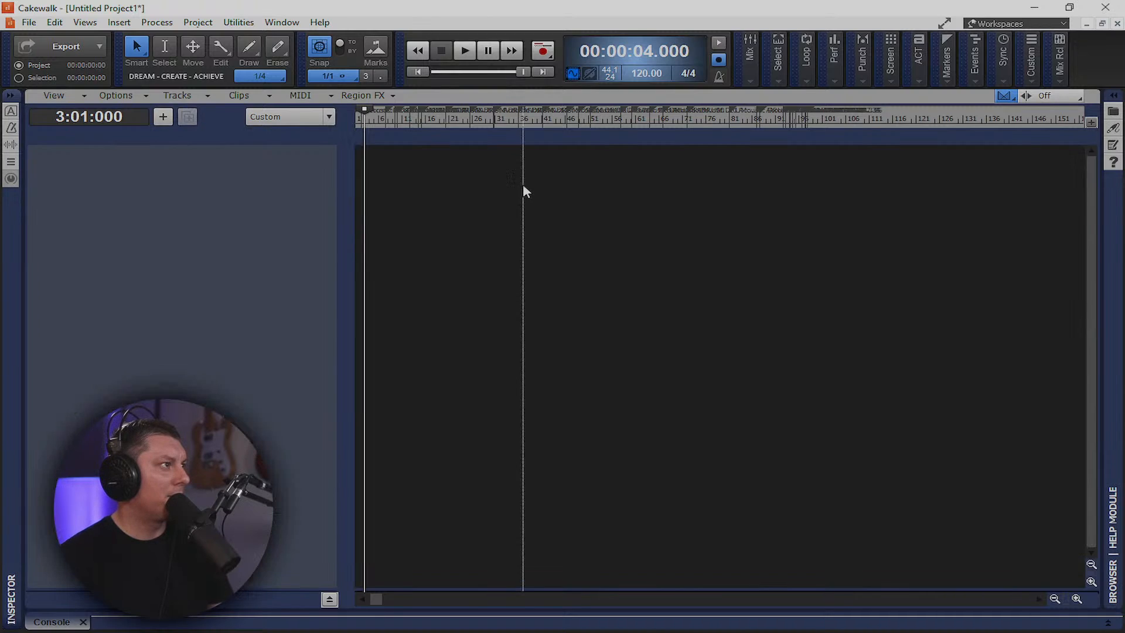
pyautogui.moveTo(761, 106); pyautogui.dragTo(816, 106)
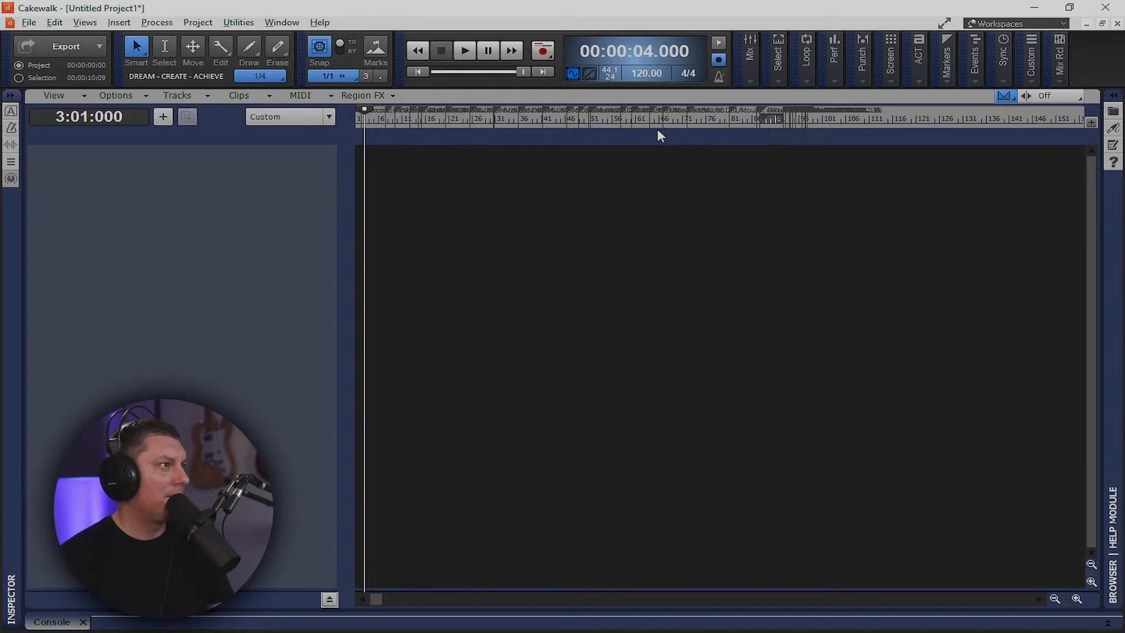
pyautogui.scroll(2, 482, 115)
pyautogui.scroll(7, 932, 128)
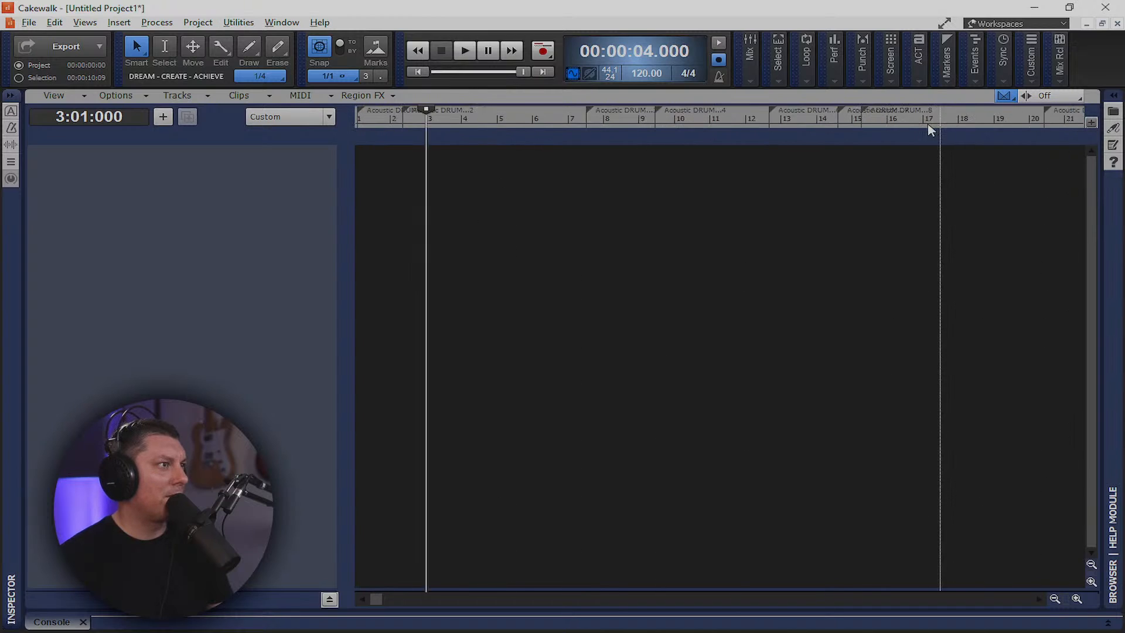
pyautogui.scroll(-8, 801, 131)
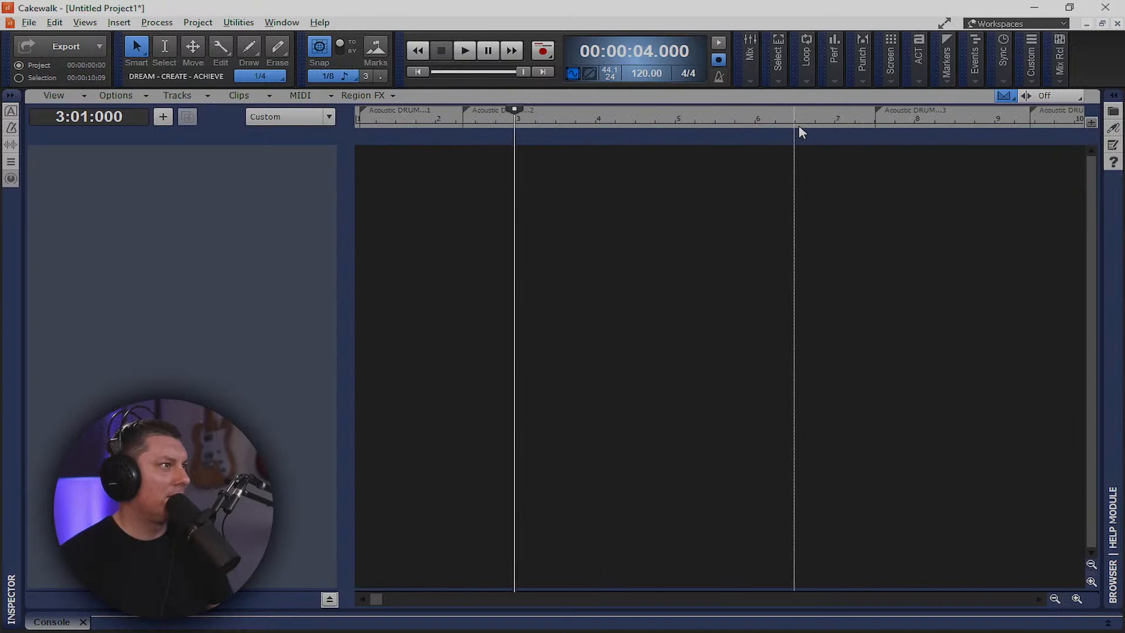
pyautogui.scroll(5, 801, 131)
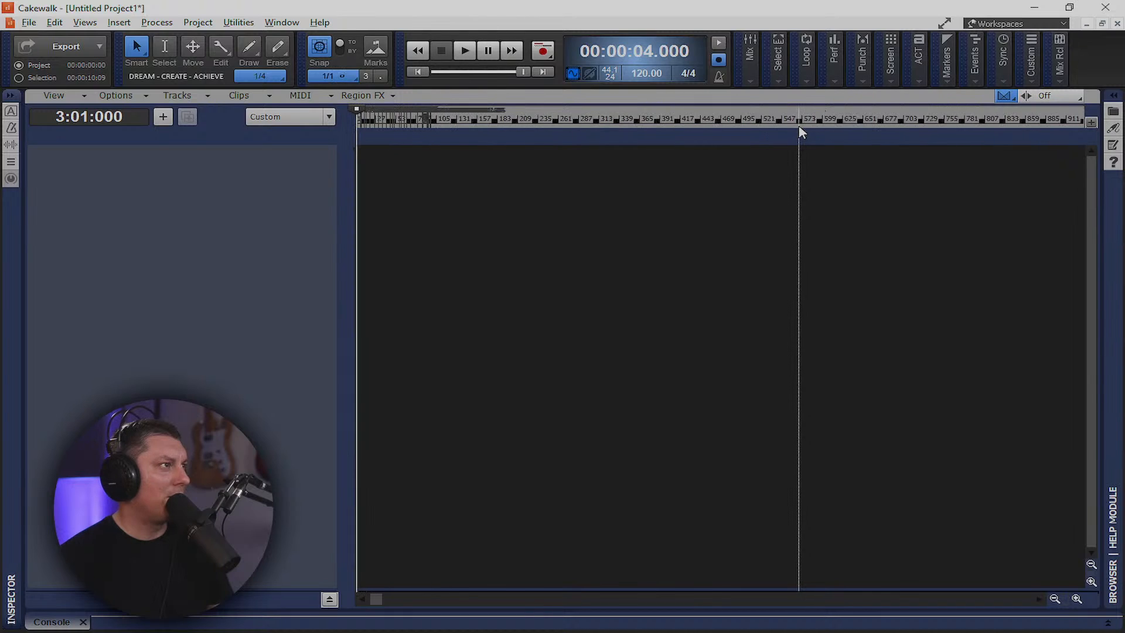
pyautogui.click(418, 72)
pyautogui.rightClick(366, 177)
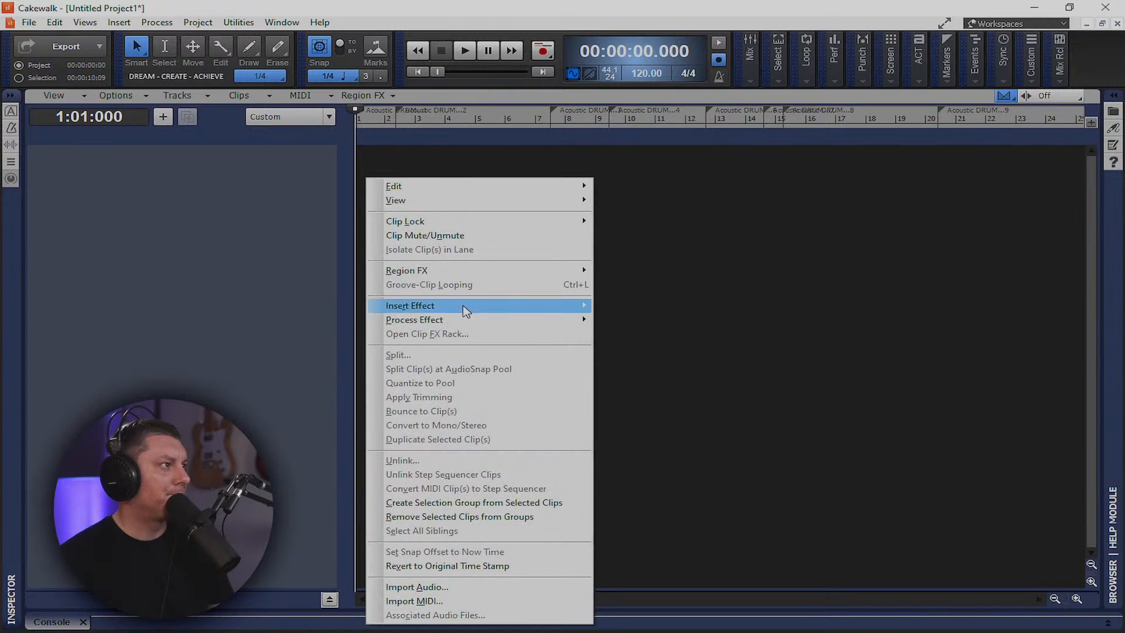
pyautogui.click(452, 587)
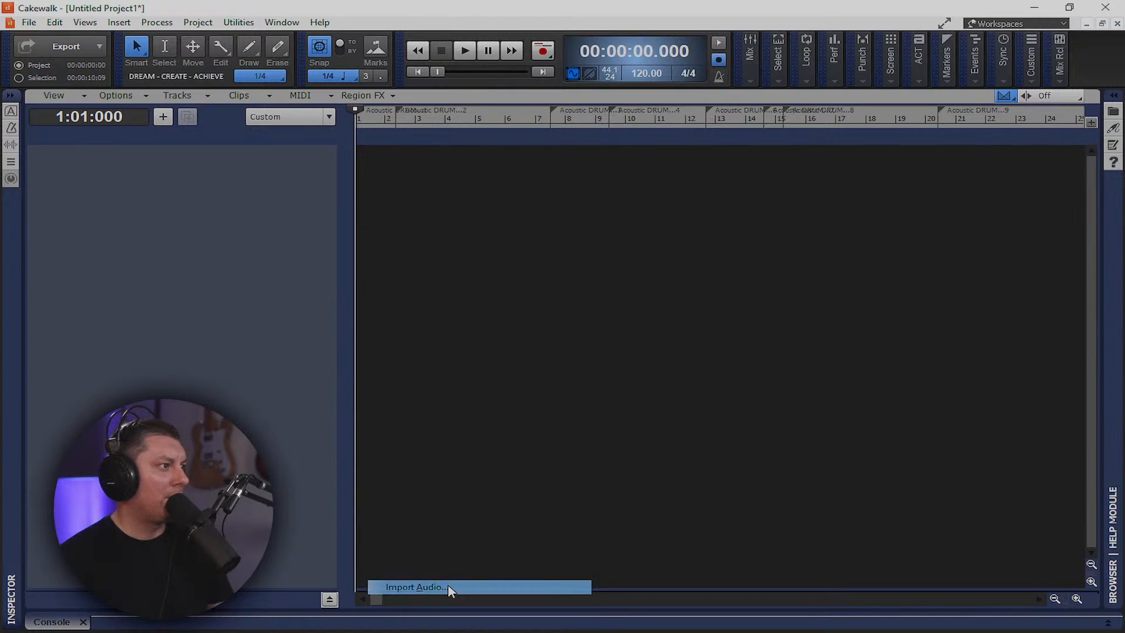
pyautogui.click(384, 232)
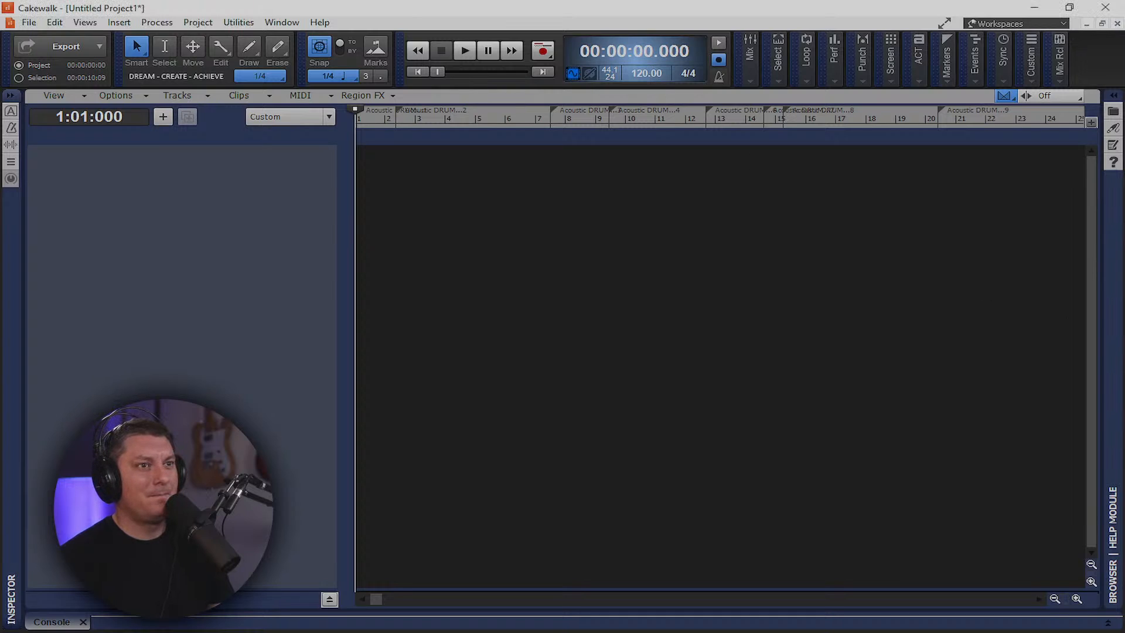
# Set the project tempo to 93, rewind to the start, and close the untitled project
pyautogui.click(644, 73)
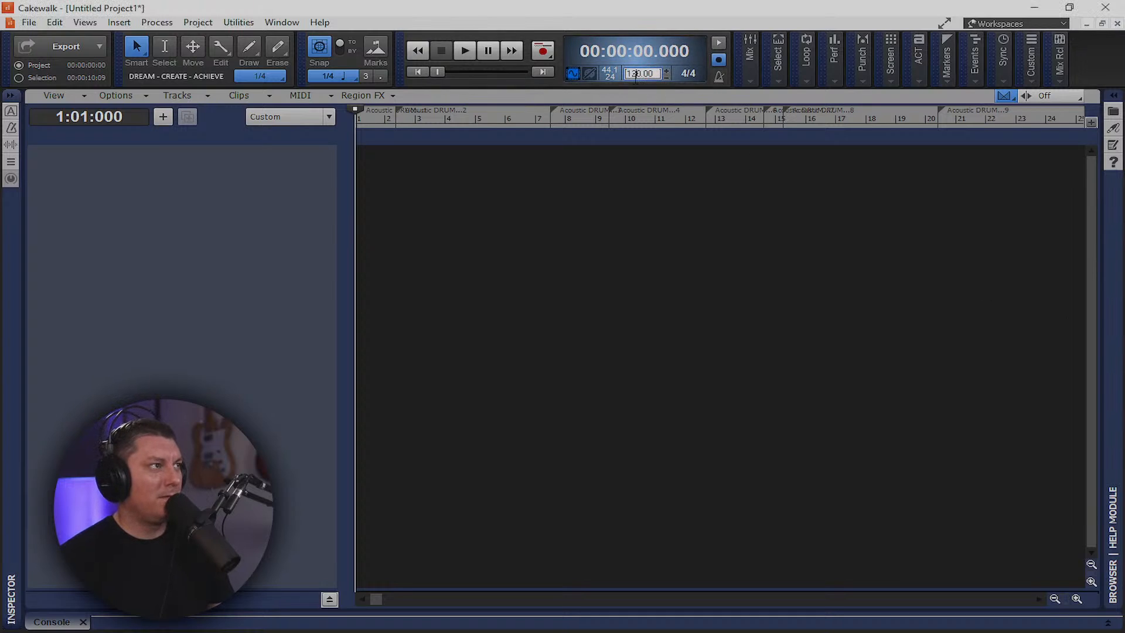
pyautogui.write('93')
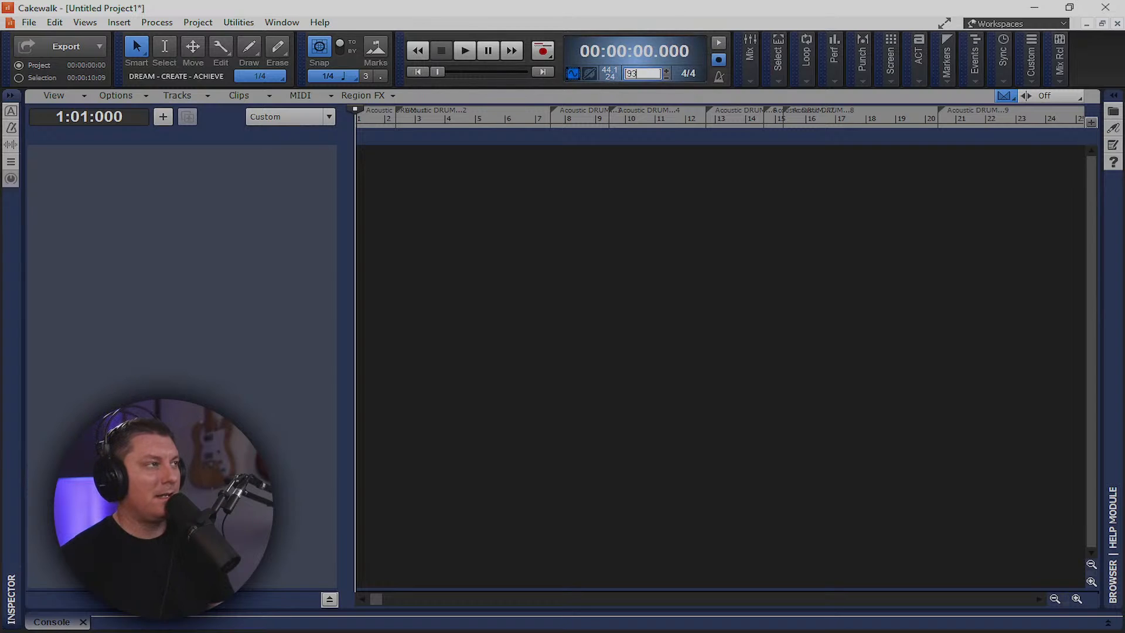
pyautogui.press('Return')
pyautogui.click(691, 176)
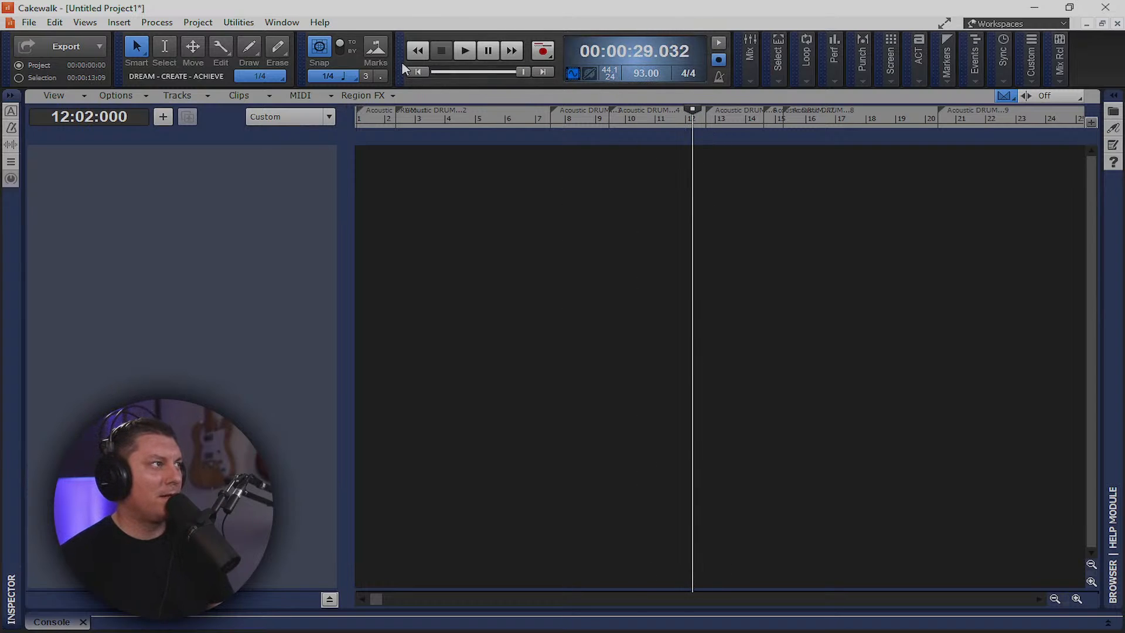
pyautogui.click(413, 71)
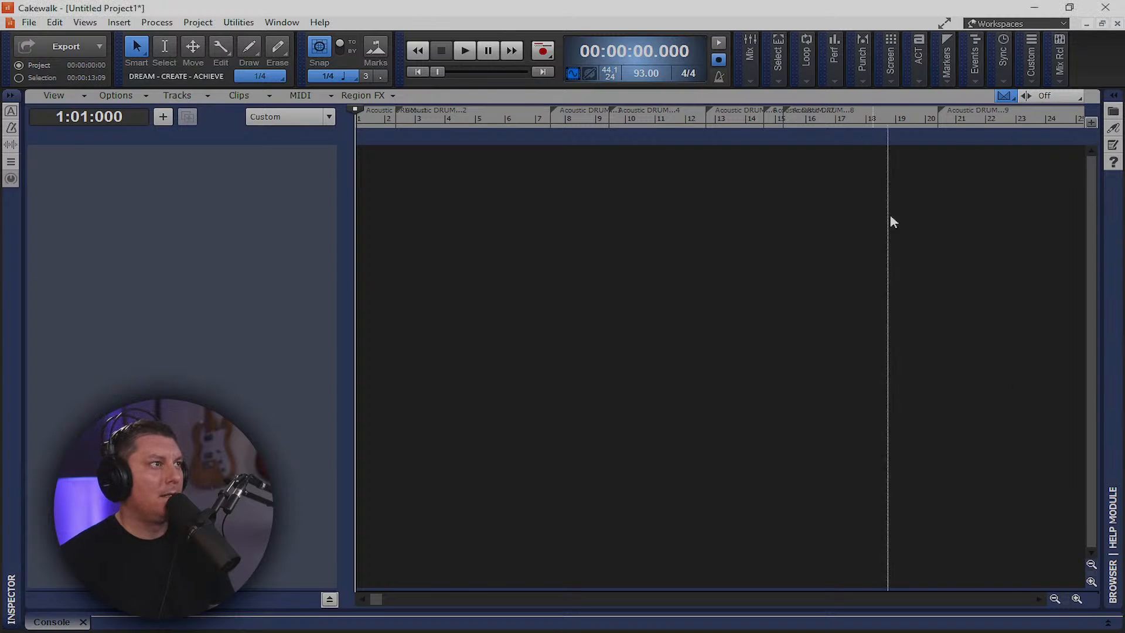
pyautogui.click(1118, 23)
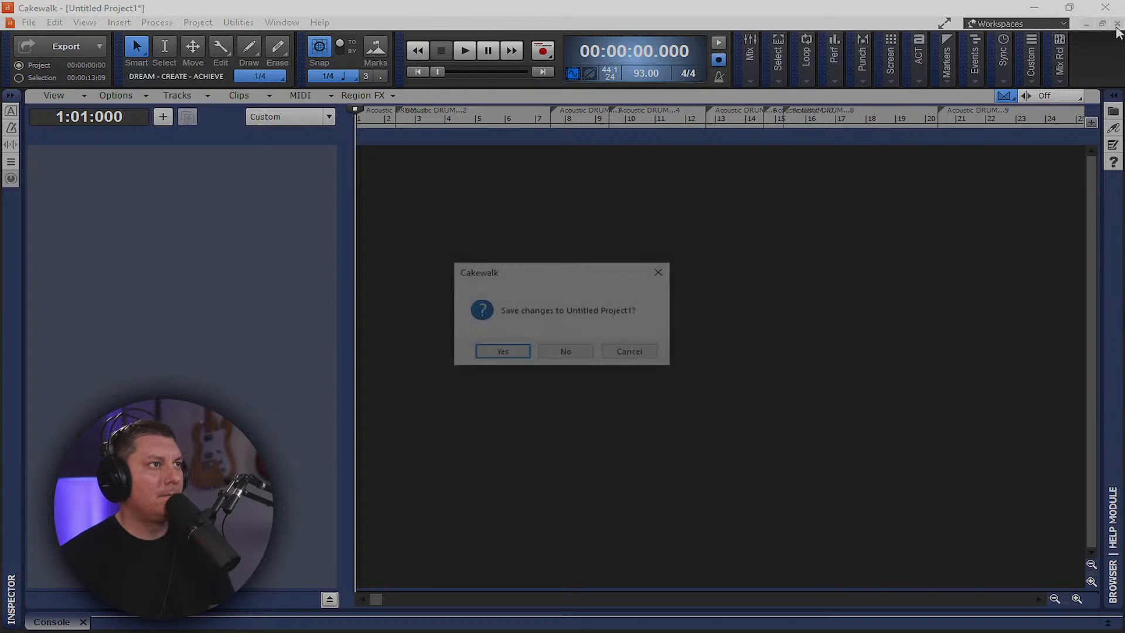
# Discard the untitled project's changes and open Jan Song Contest Winner from Recent Projects
pyautogui.click(569, 353)
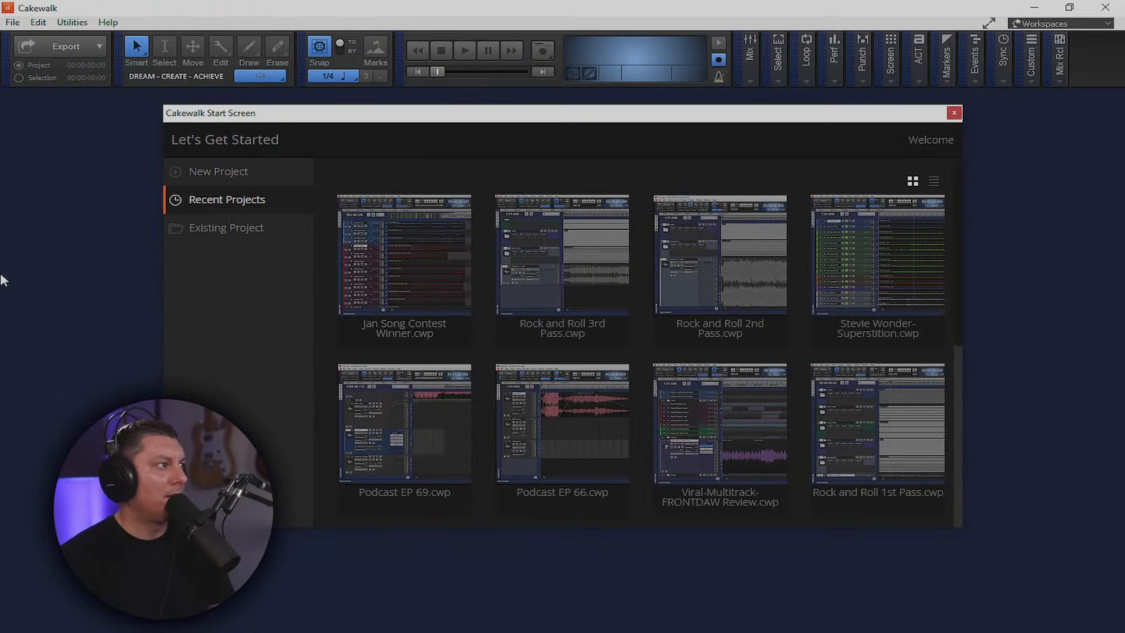
pyautogui.click(399, 284)
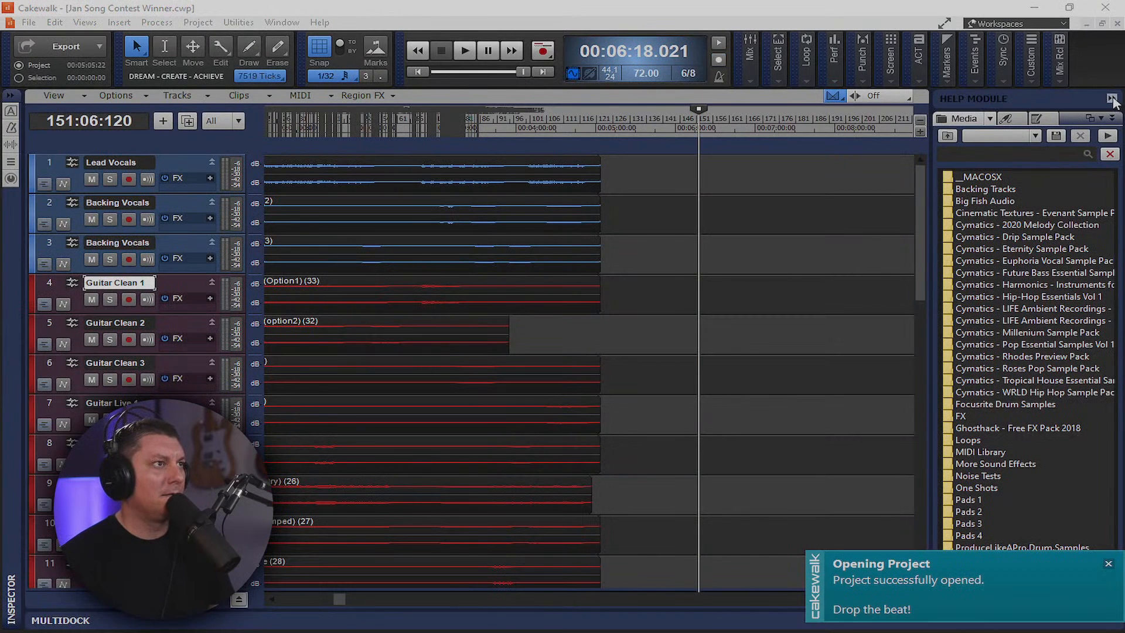
# Hide the browser, then set the audio driver to 48000 Hz sampling rate and 32-bit depth
pyautogui.click(1112, 98)
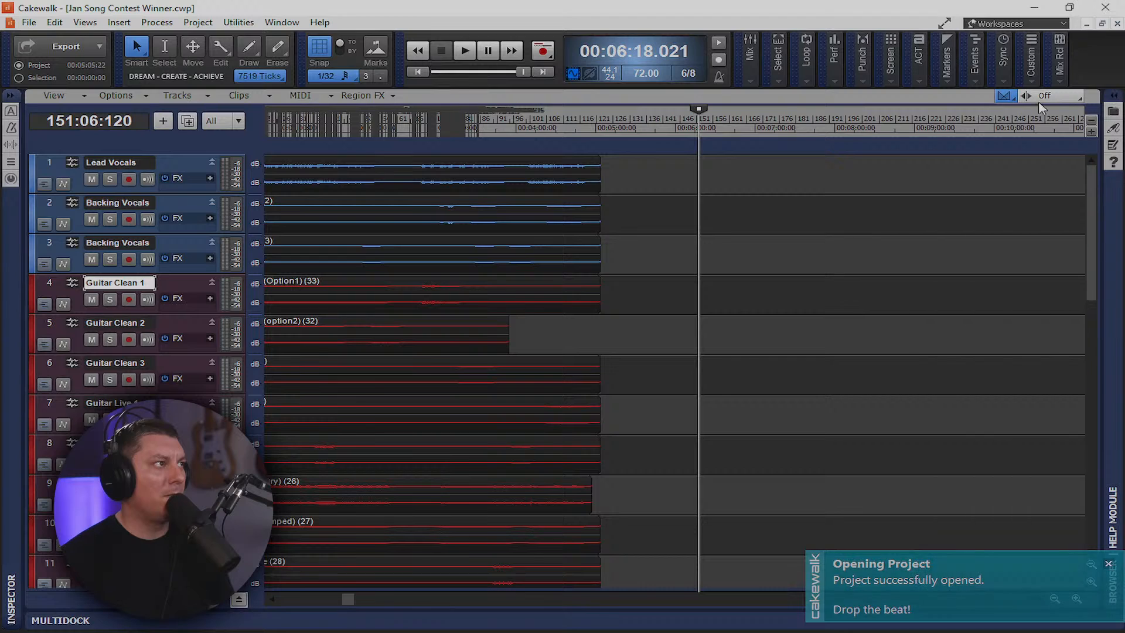
pyautogui.click(615, 76)
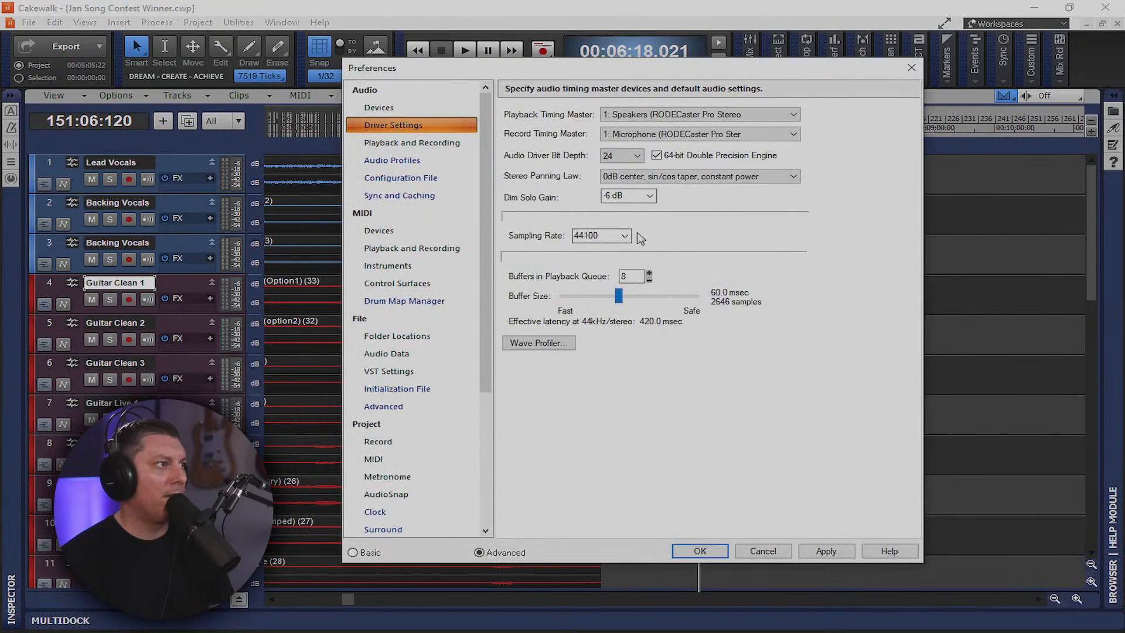
pyautogui.click(625, 235)
pyautogui.click(595, 285)
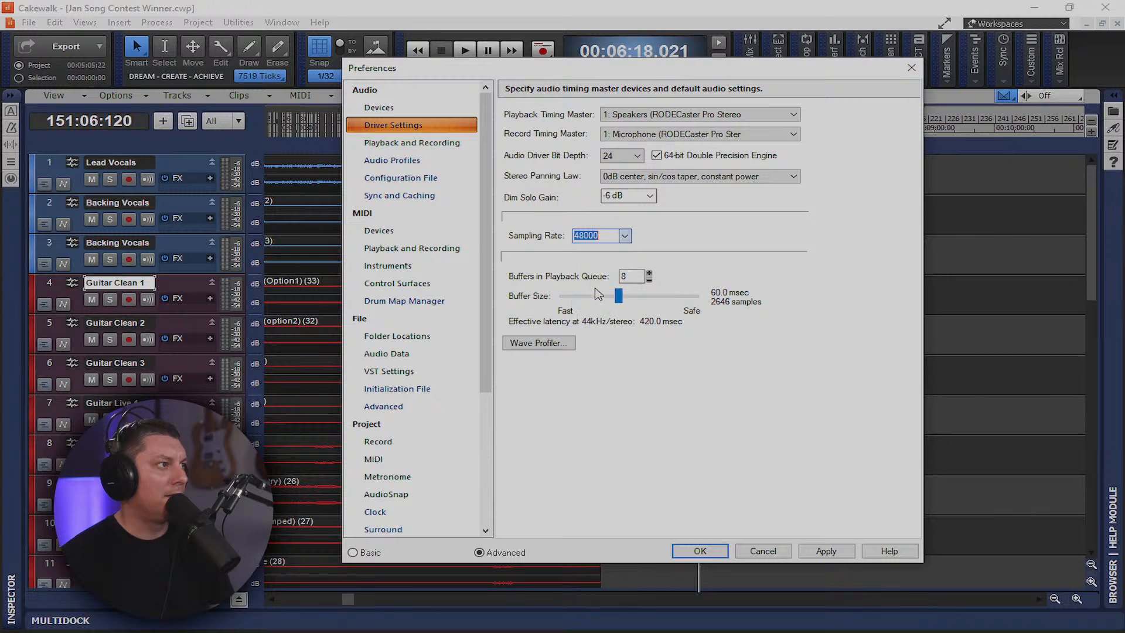
pyautogui.click(635, 156)
pyautogui.click(627, 214)
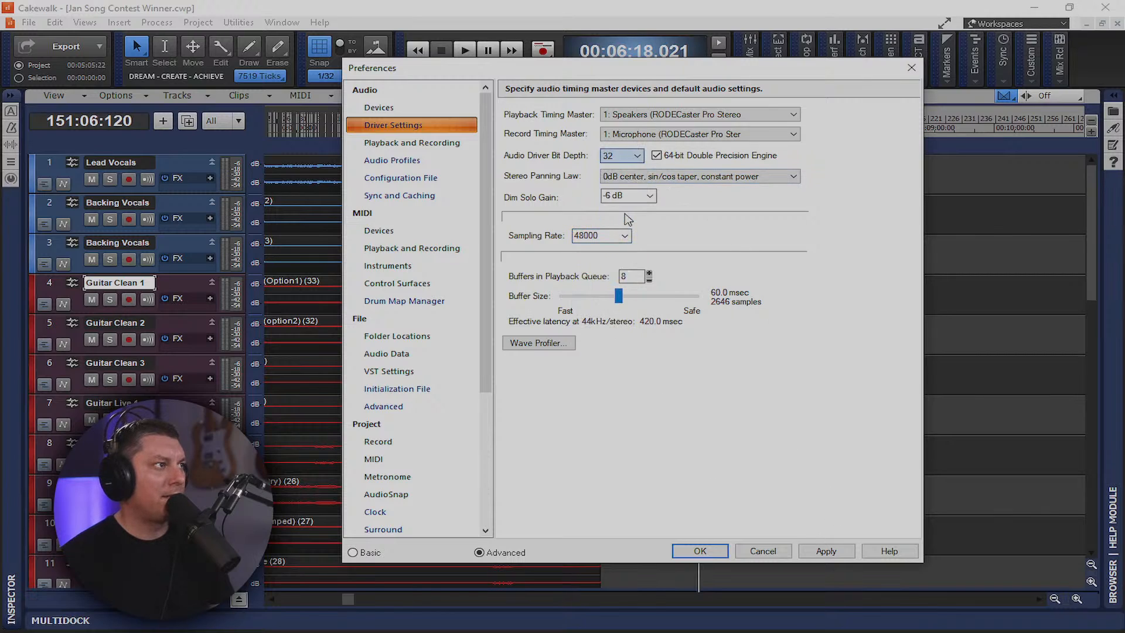
pyautogui.click(695, 550)
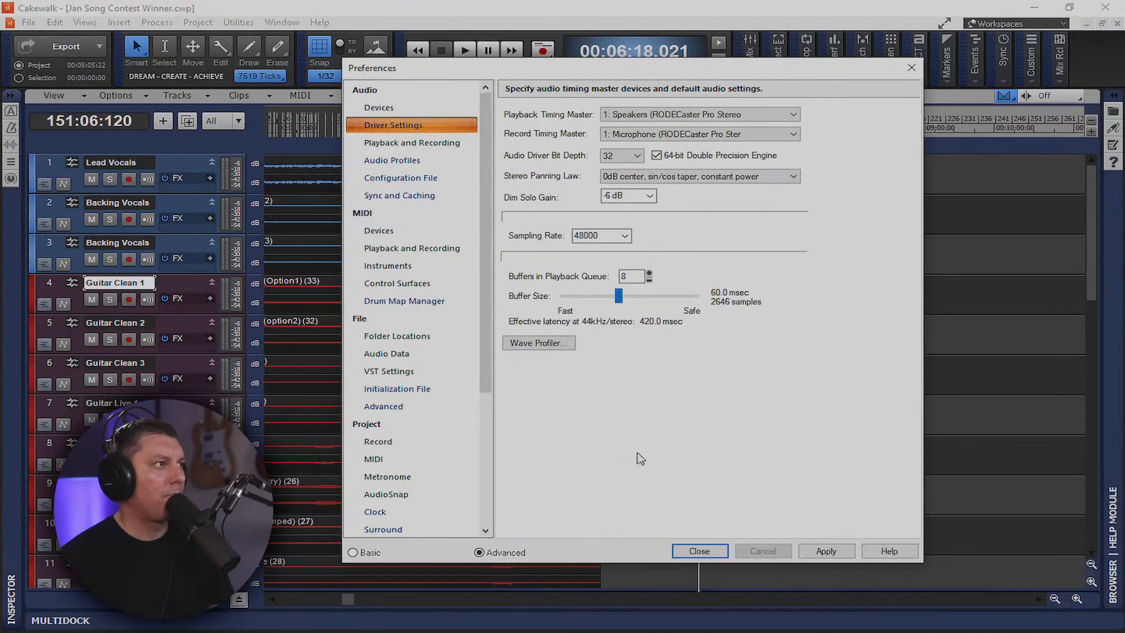
pyautogui.click(817, 555)
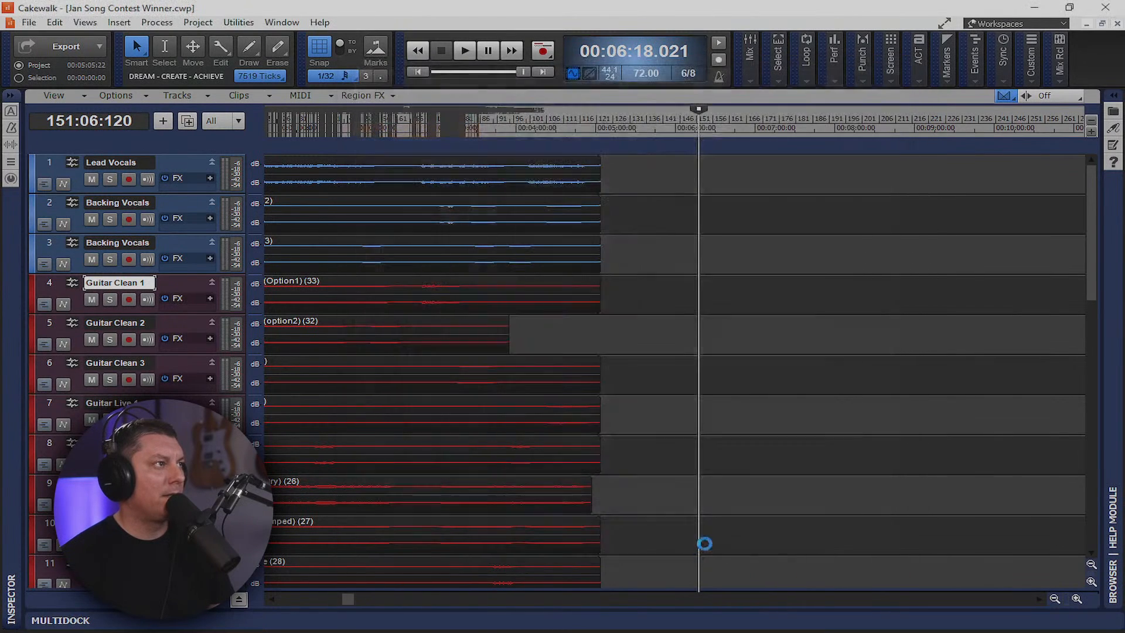
pyautogui.click(611, 77)
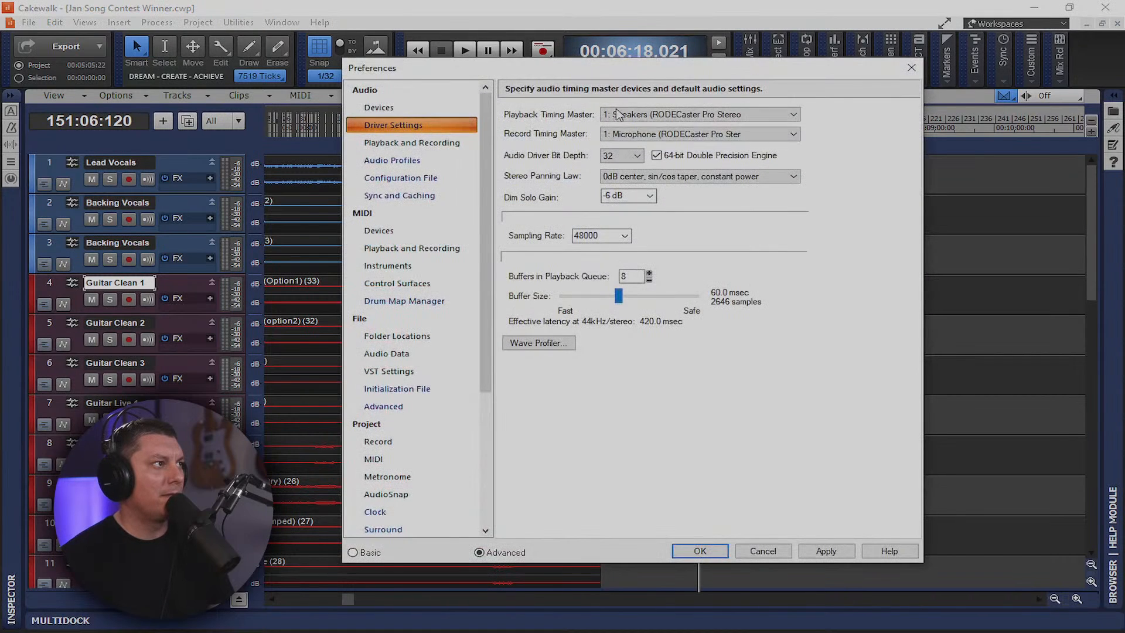
# Close Preferences, then set Beats per Measure 4 and Beat Value 4 at measure 151
pyautogui.click(909, 80)
pyautogui.scroll(-5, 636, 375)
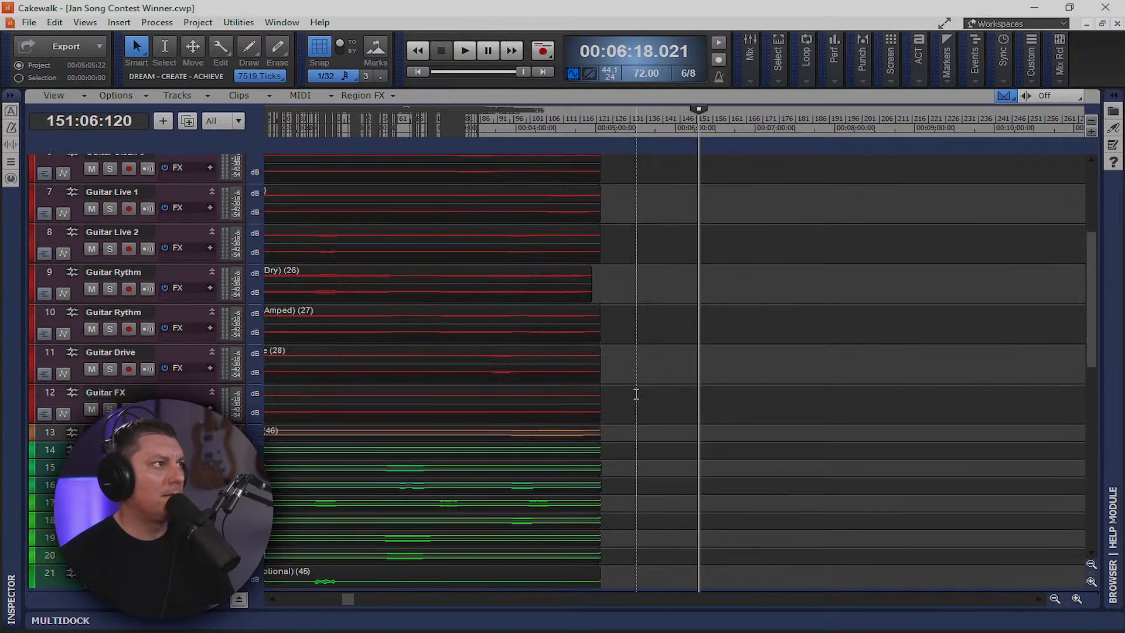
pyautogui.scroll(-4, 635, 394)
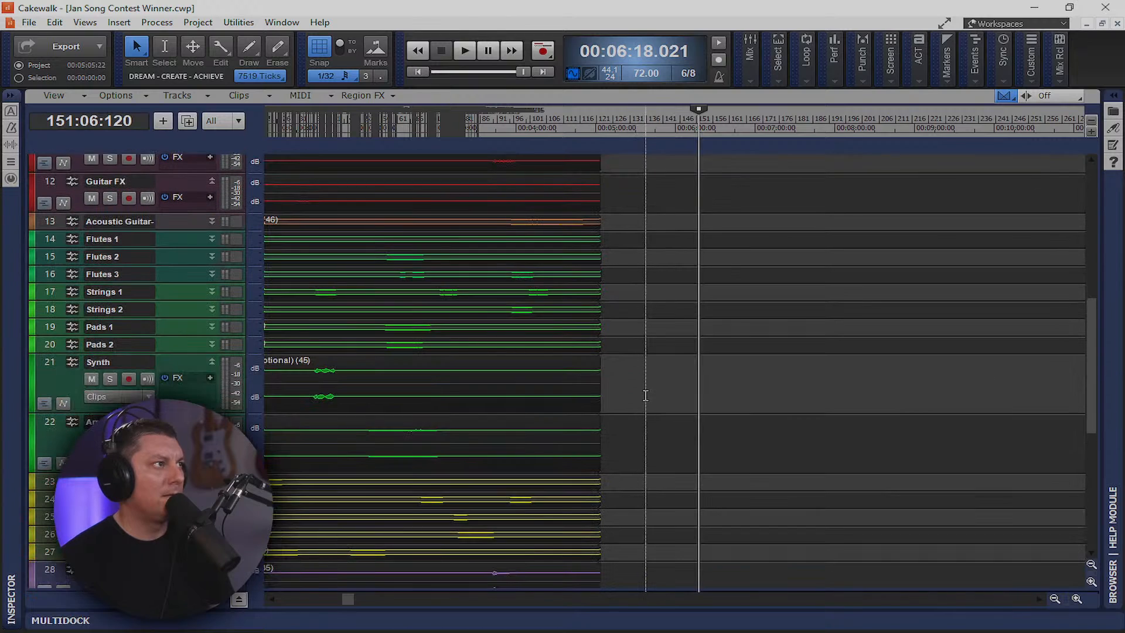
pyautogui.click(689, 75)
pyautogui.click(631, 292)
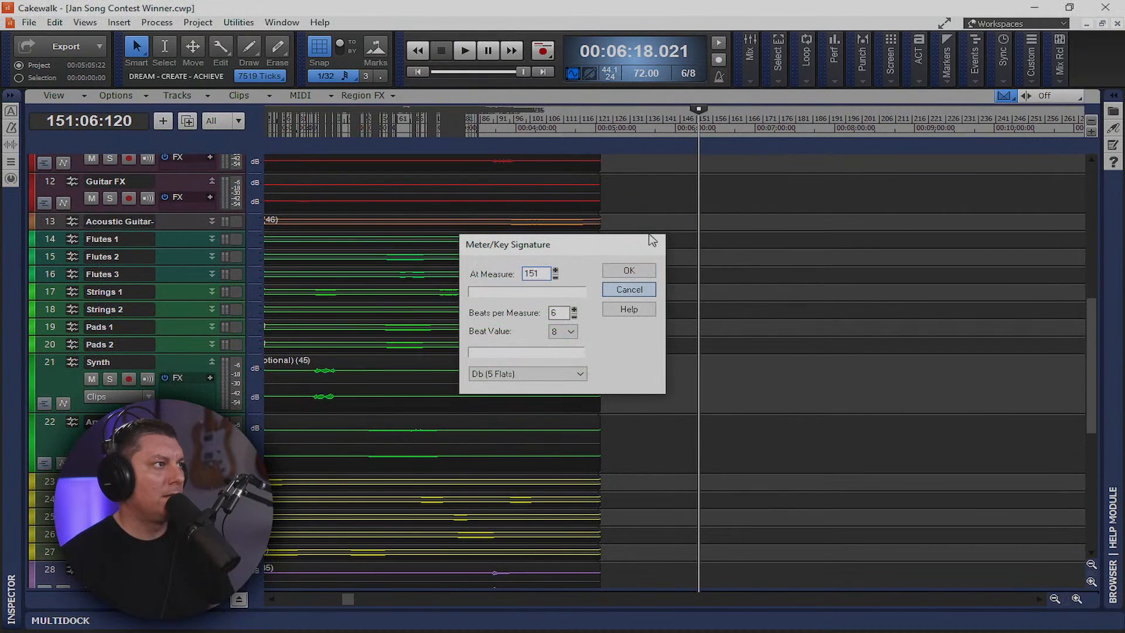
pyautogui.rightClick(688, 77)
pyautogui.click(690, 74)
pyautogui.click(690, 75)
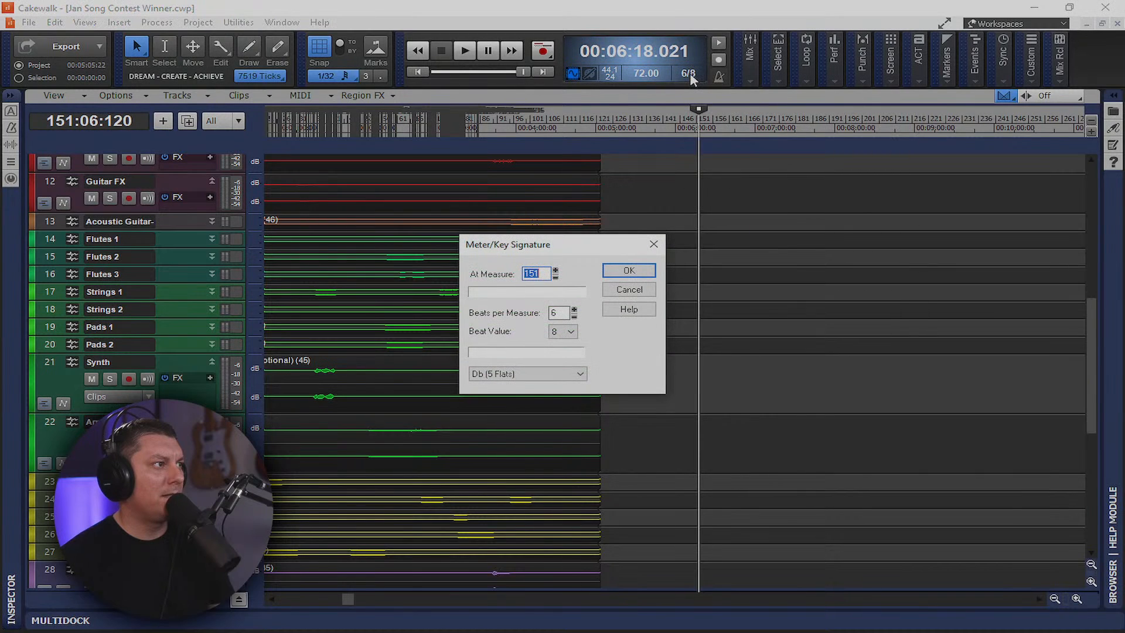
pyautogui.click(574, 316)
pyautogui.click(570, 331)
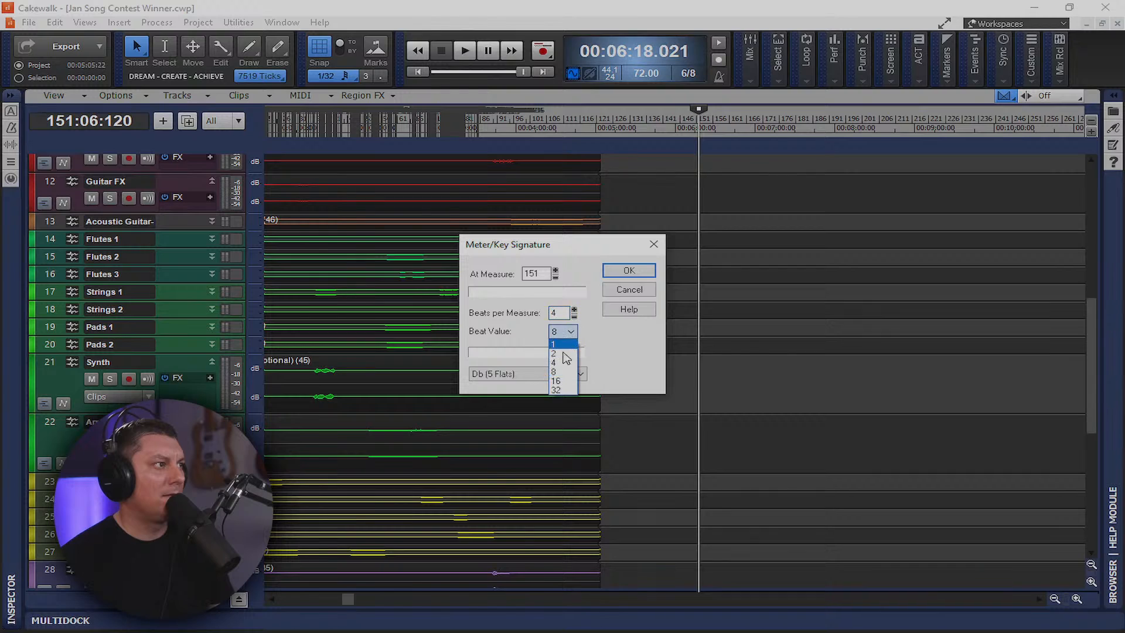
pyautogui.click(561, 344)
pyautogui.click(628, 270)
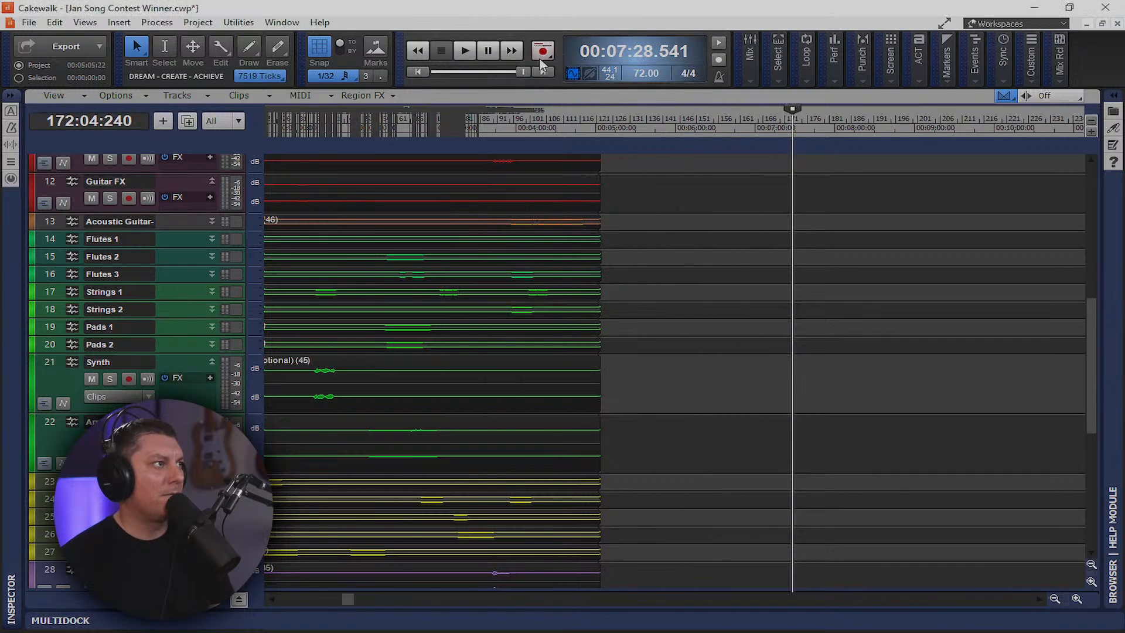
# Rewind to bar 1:01:000 and expand the Drums folder to show Shaker, Percussion and Kick
pyautogui.scroll(-5, 637, 338)
pyautogui.scroll(2, 637, 339)
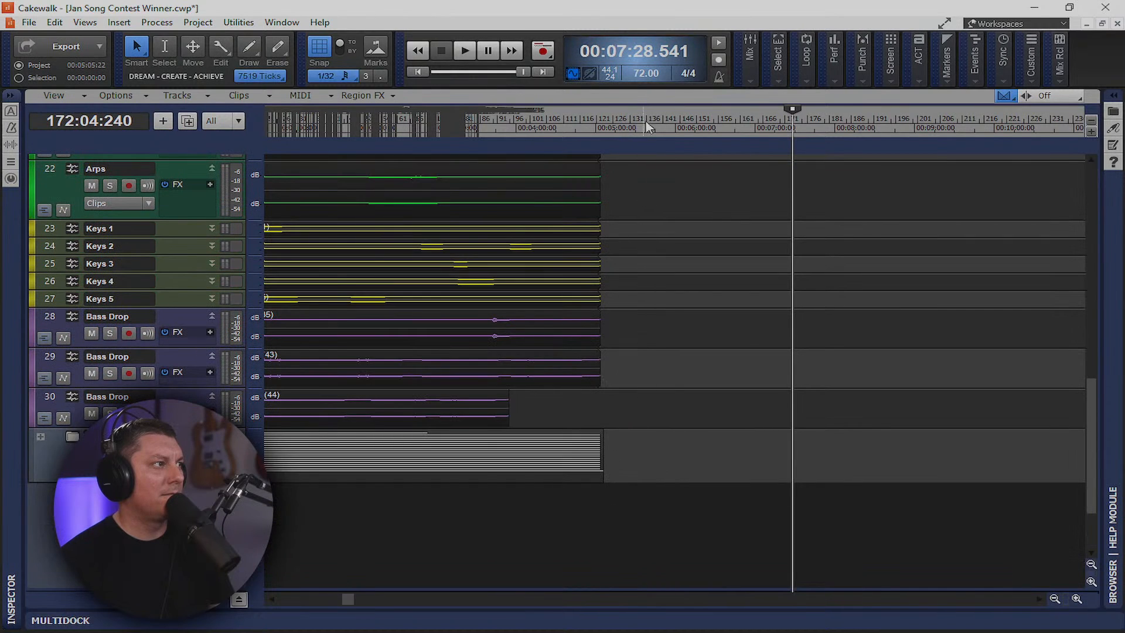
pyautogui.click(421, 70)
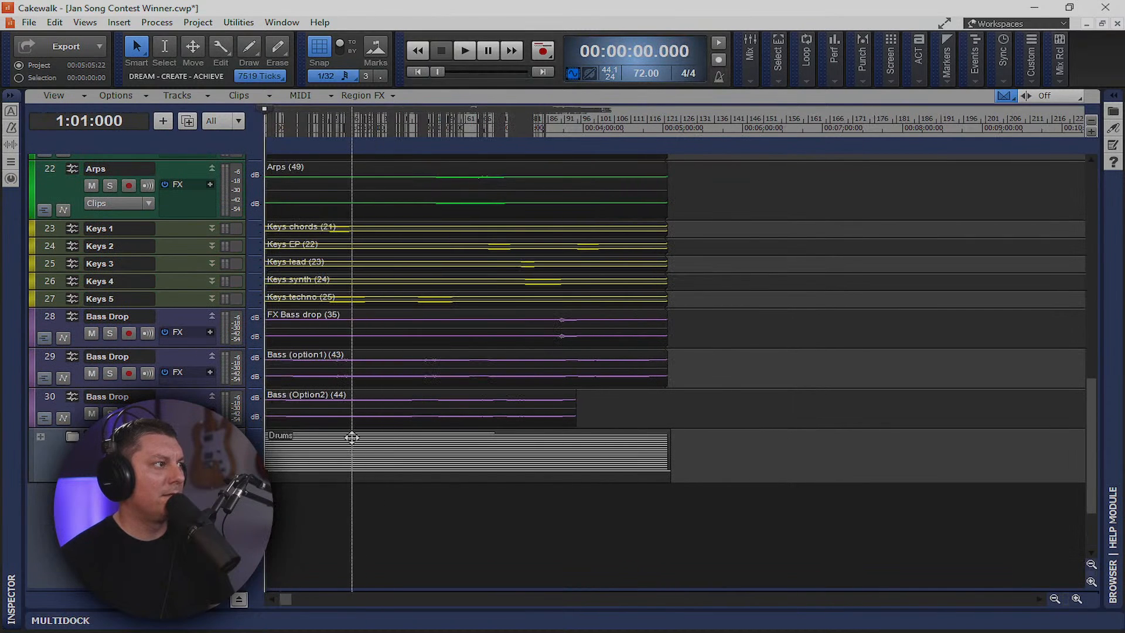
pyautogui.scroll(5, 352, 409)
pyautogui.scroll(3, 352, 409)
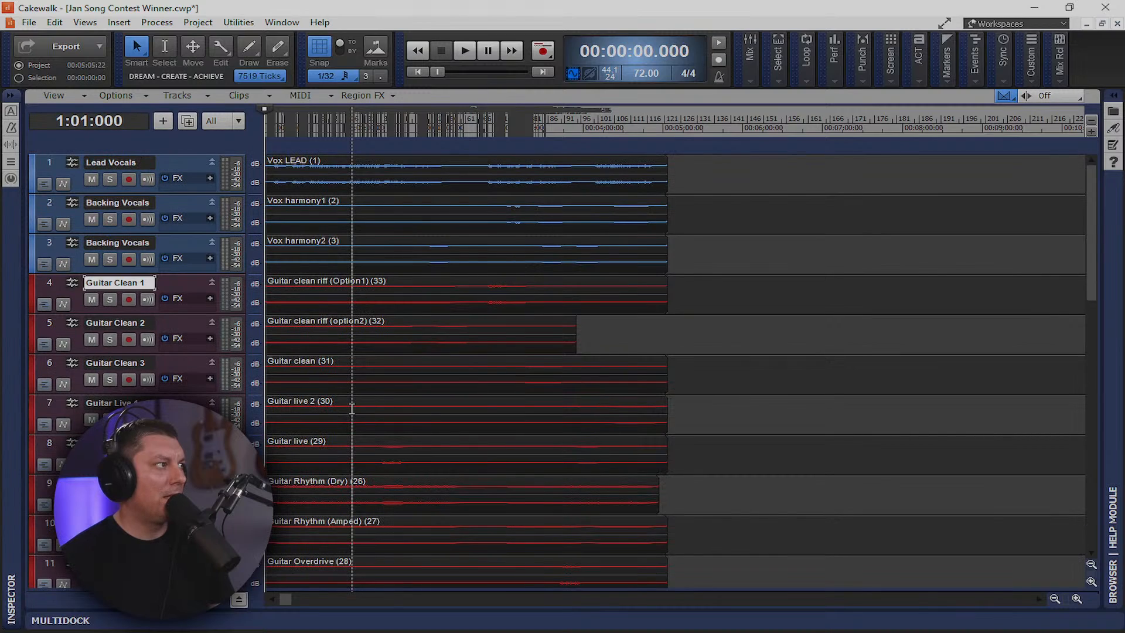
pyautogui.scroll(-5, 351, 410)
pyautogui.scroll(2, 347, 412)
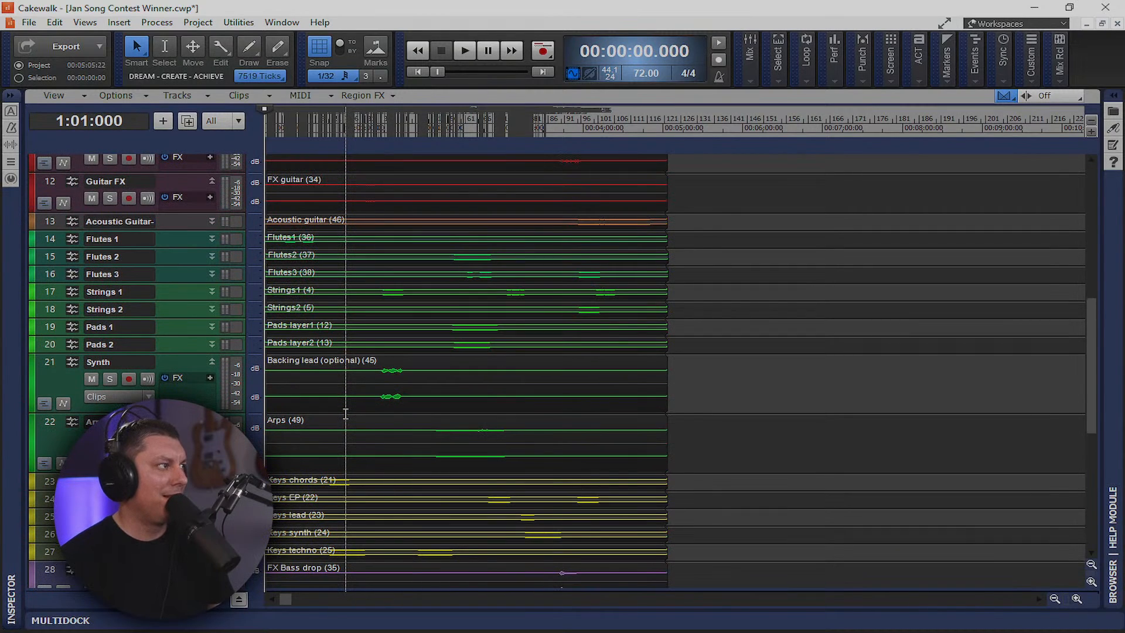
pyautogui.scroll(-4, 346, 414)
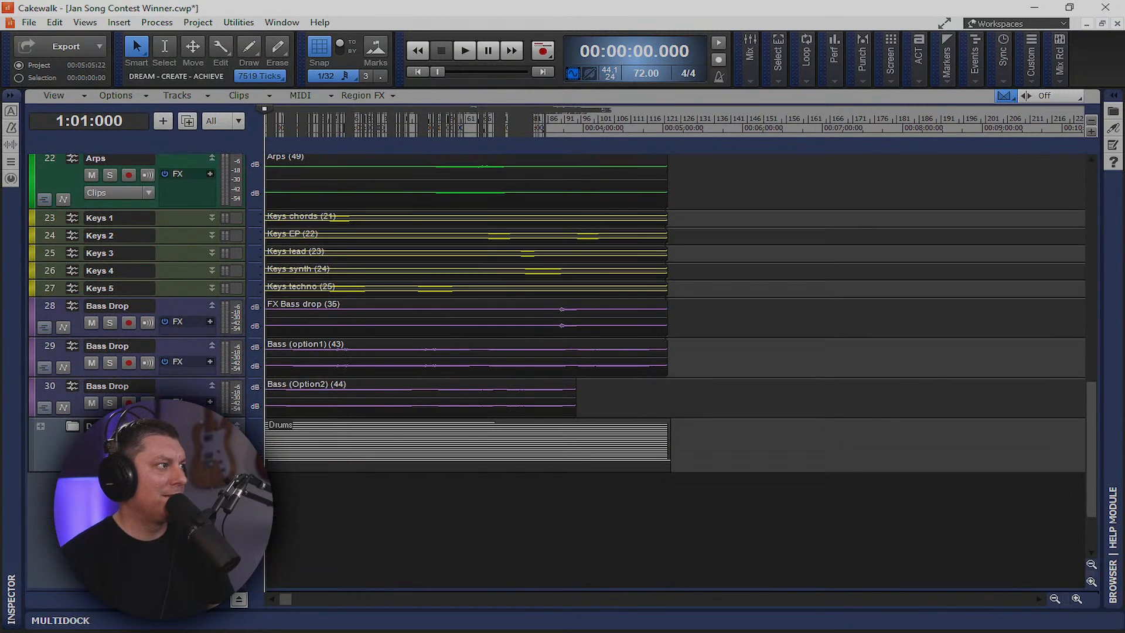
pyautogui.click(40, 427)
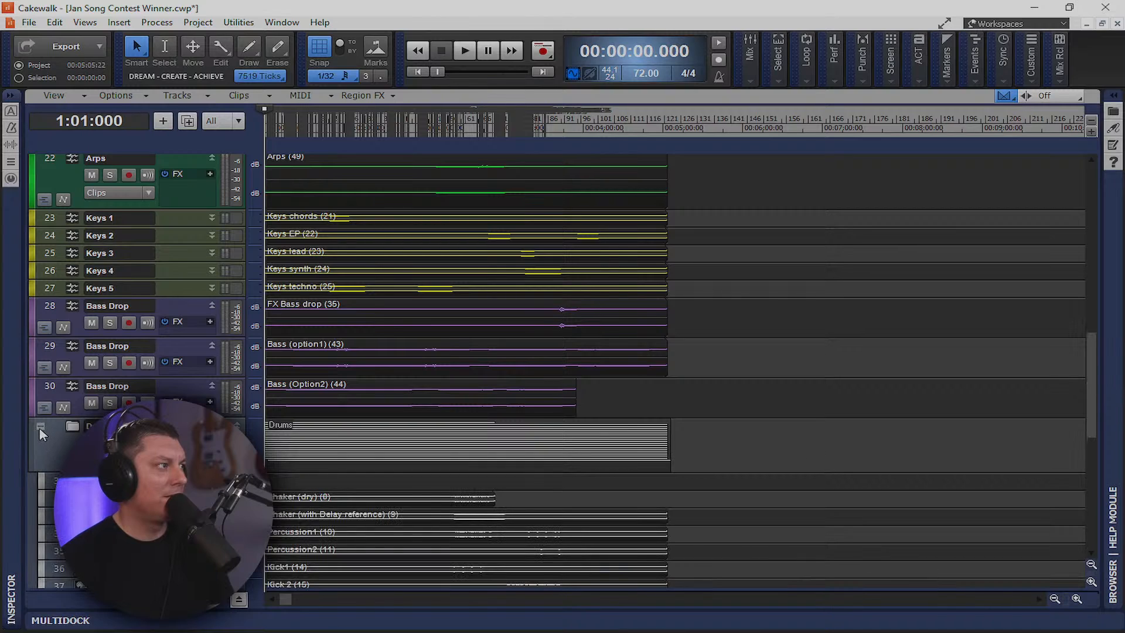
# Collapse the Drums folder and insert two audio tracks, Track 51 and Track 52, below it
pyautogui.click(40, 427)
pyautogui.scroll(-2, 41, 433)
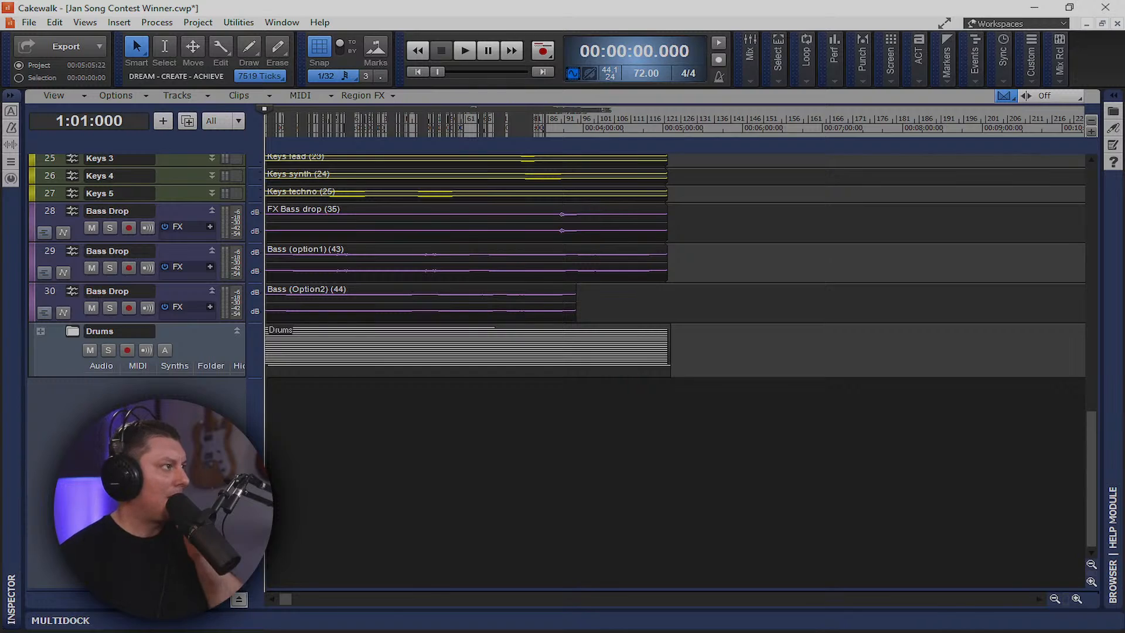
pyautogui.rightClick(149, 417)
pyautogui.click(182, 447)
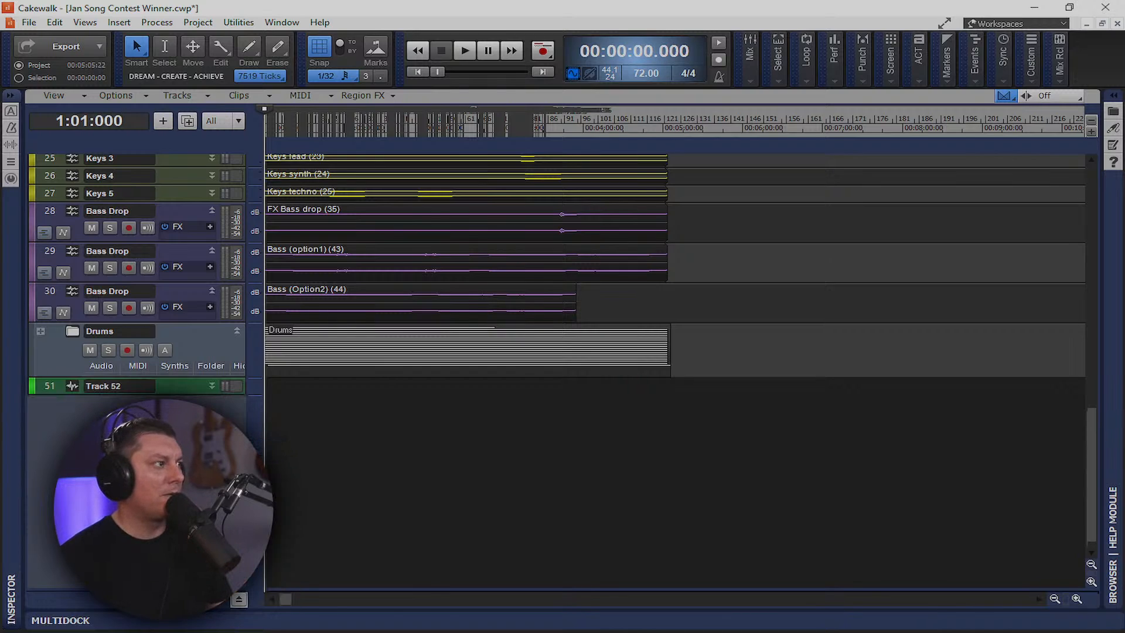
pyautogui.rightClick(150, 406)
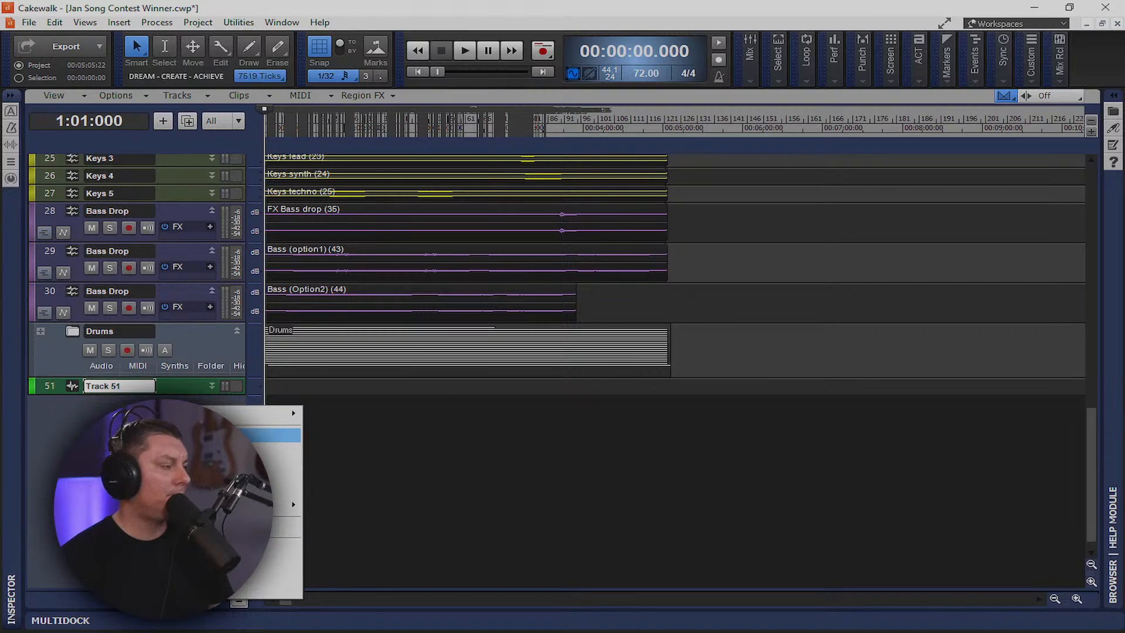
pyautogui.click(182, 435)
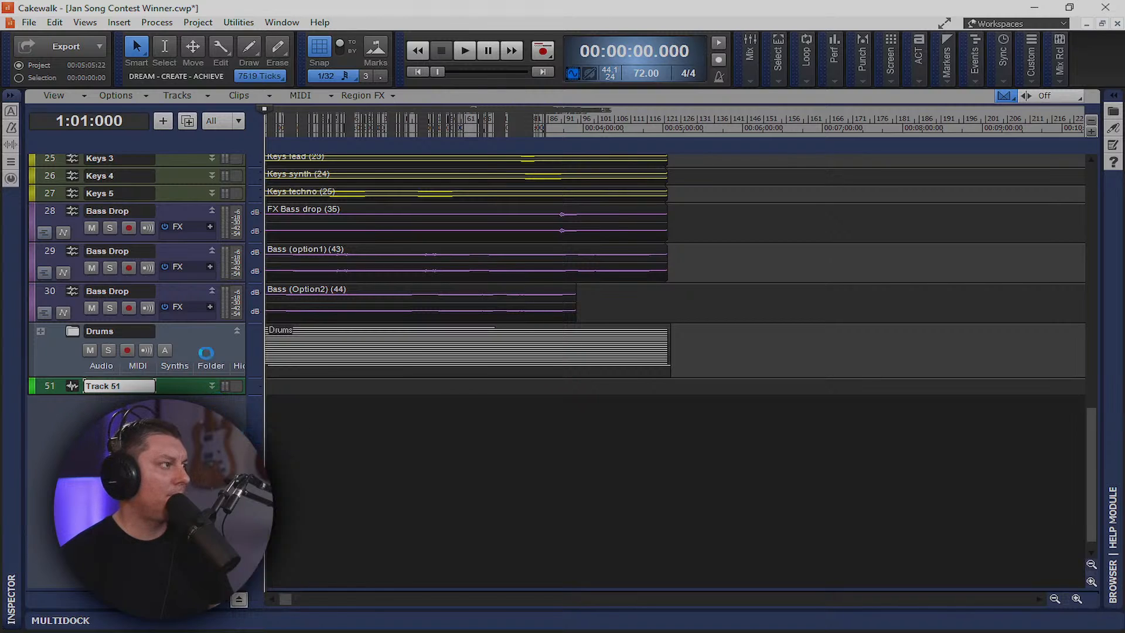
pyautogui.click(40, 330)
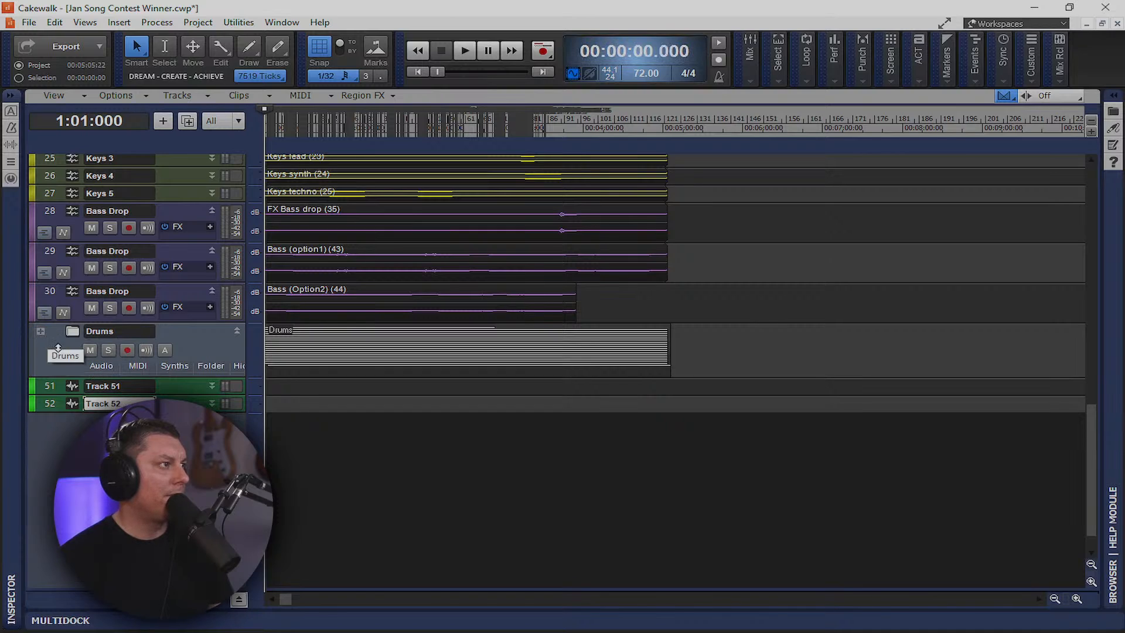
# Expand the Drums folder and nudge the Acoustic DRUM Overheads clip slightly to the left
pyautogui.click(41, 333)
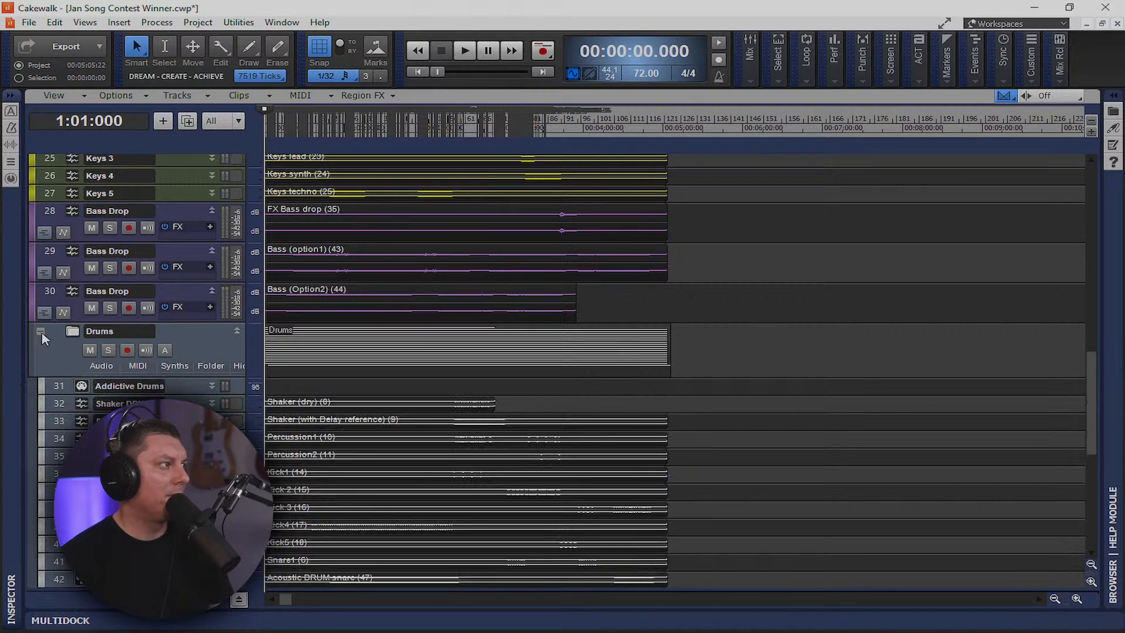
pyautogui.scroll(-4, 75, 361)
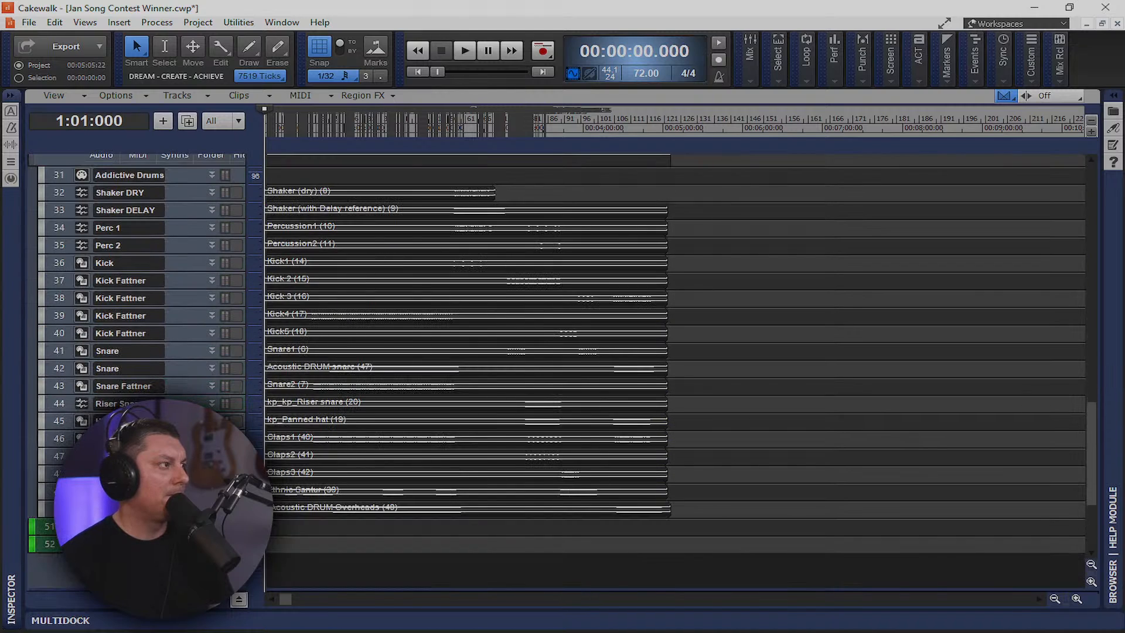
pyautogui.click(281, 507)
pyautogui.moveTo(276, 508); pyautogui.dragTo(272, 508)
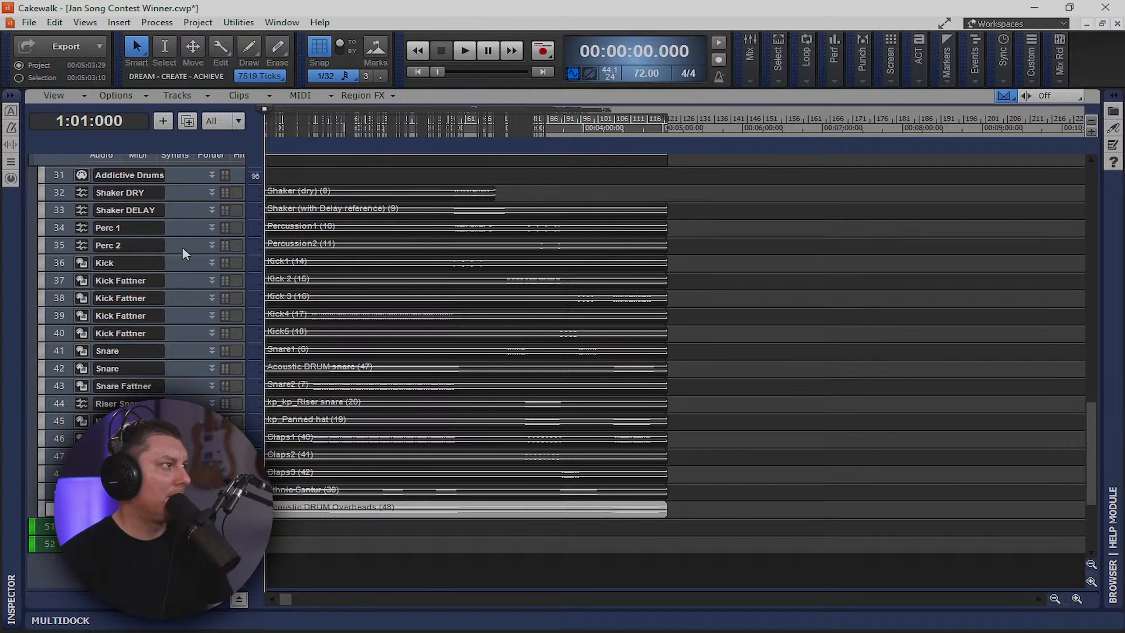
pyautogui.scroll(5, 281, 337)
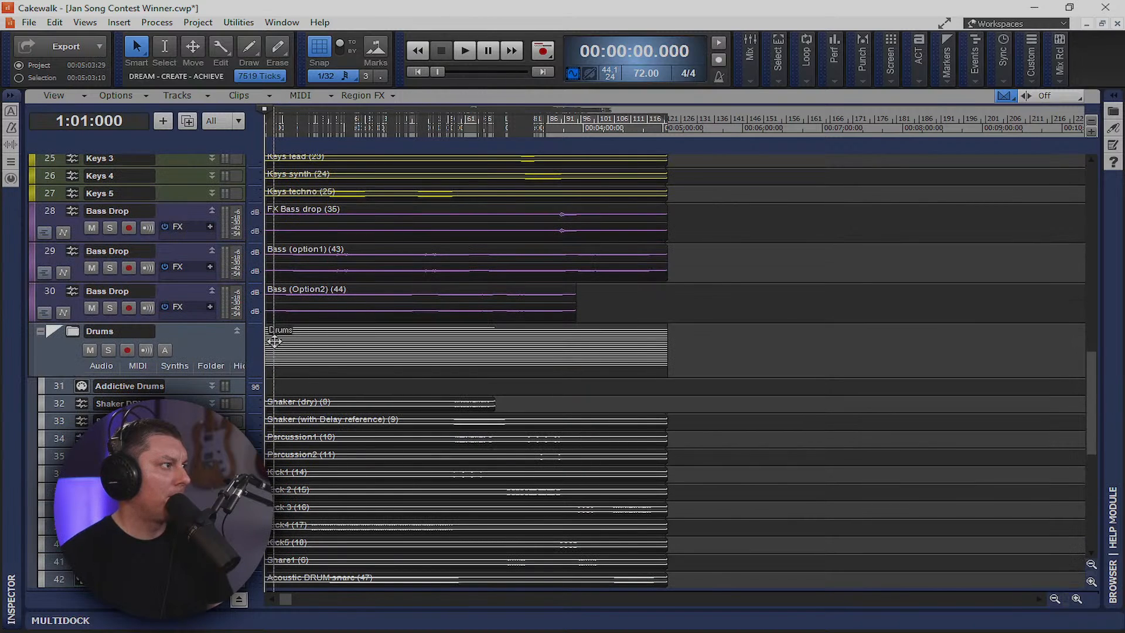
pyautogui.scroll(-6, 309, 346)
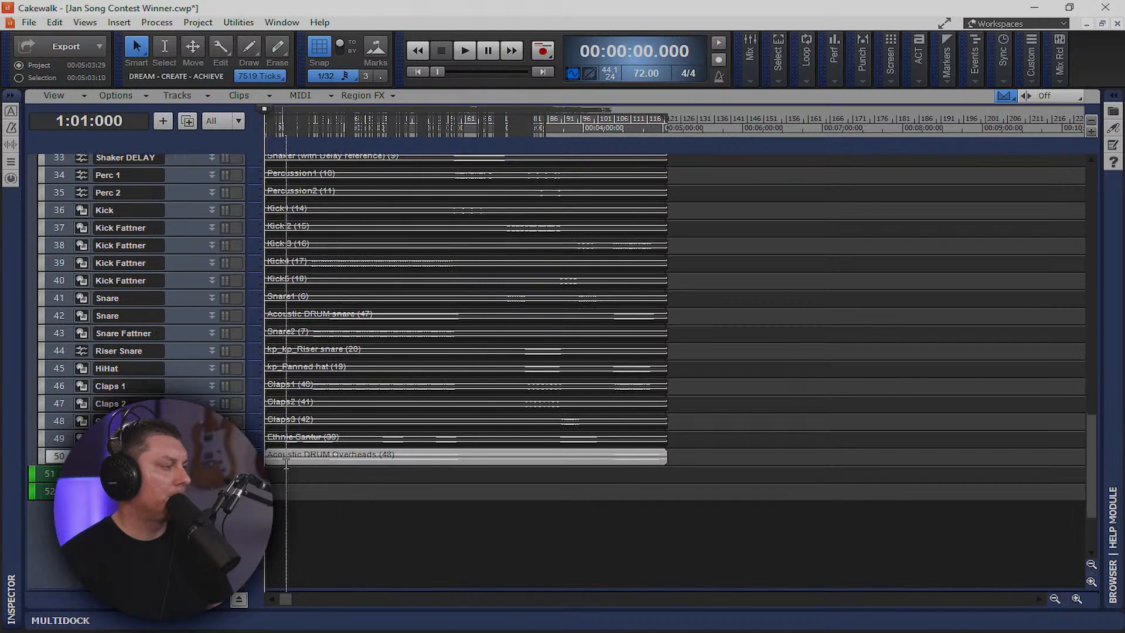
# Change the project tempo from 72.00 to 93
pyautogui.press('space')
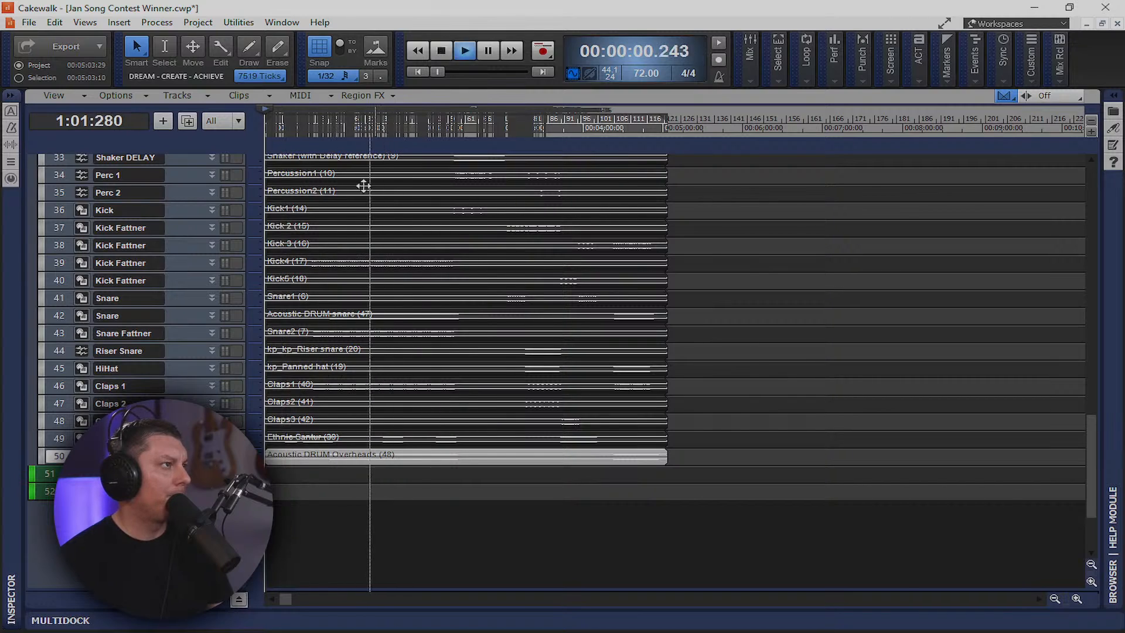
pyautogui.press('space')
pyautogui.doubleClick(652, 75)
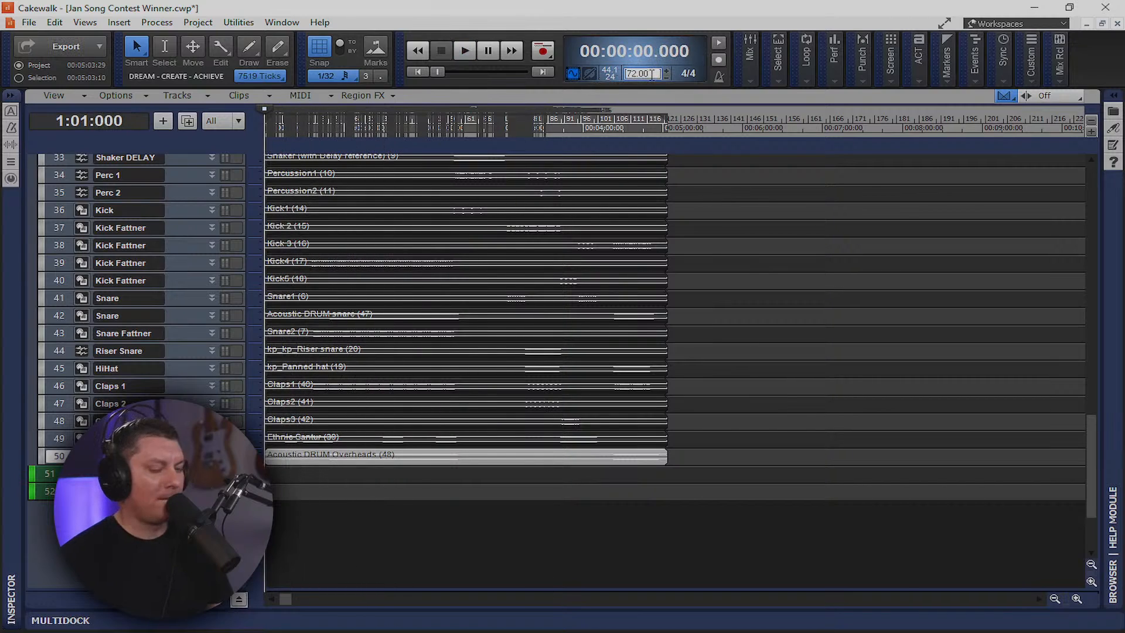
pyautogui.moveTo(652, 75); pyautogui.dragTo(622, 80)
pyautogui.write('93')
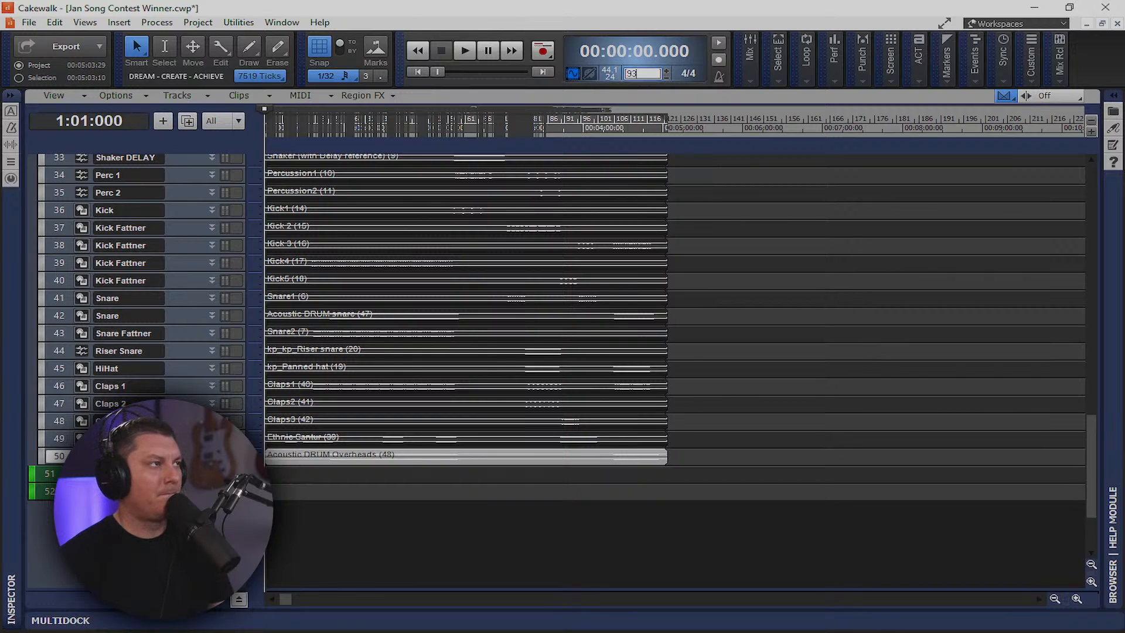
pyautogui.press('Return')
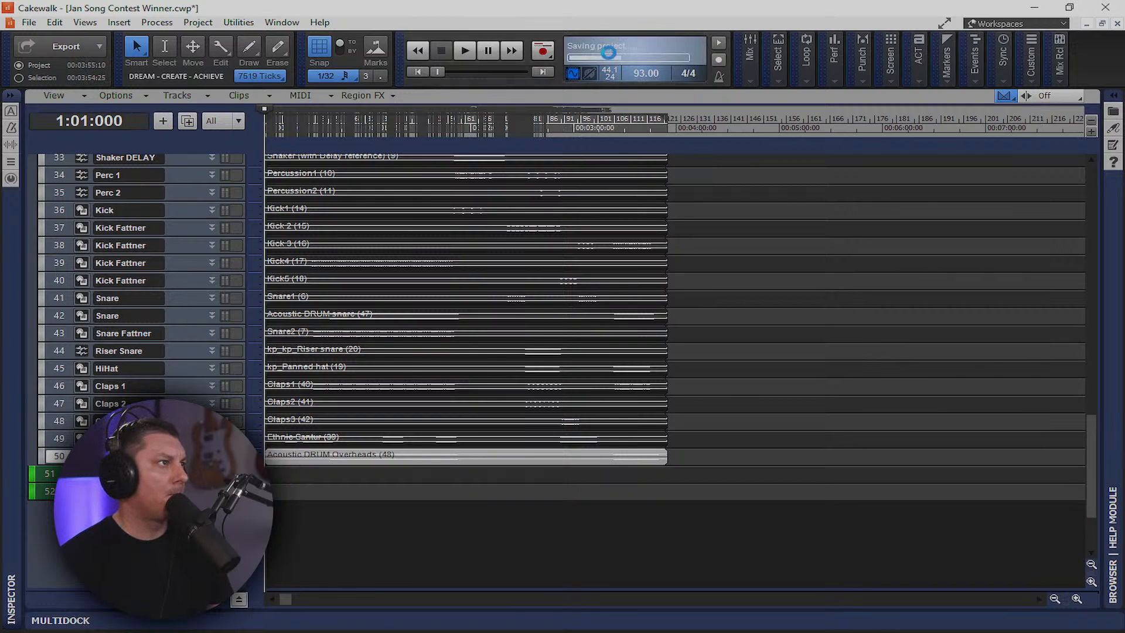
# Play back at tempo 93 while scrolling the track list, then import an outside audio file
pyautogui.press('space')
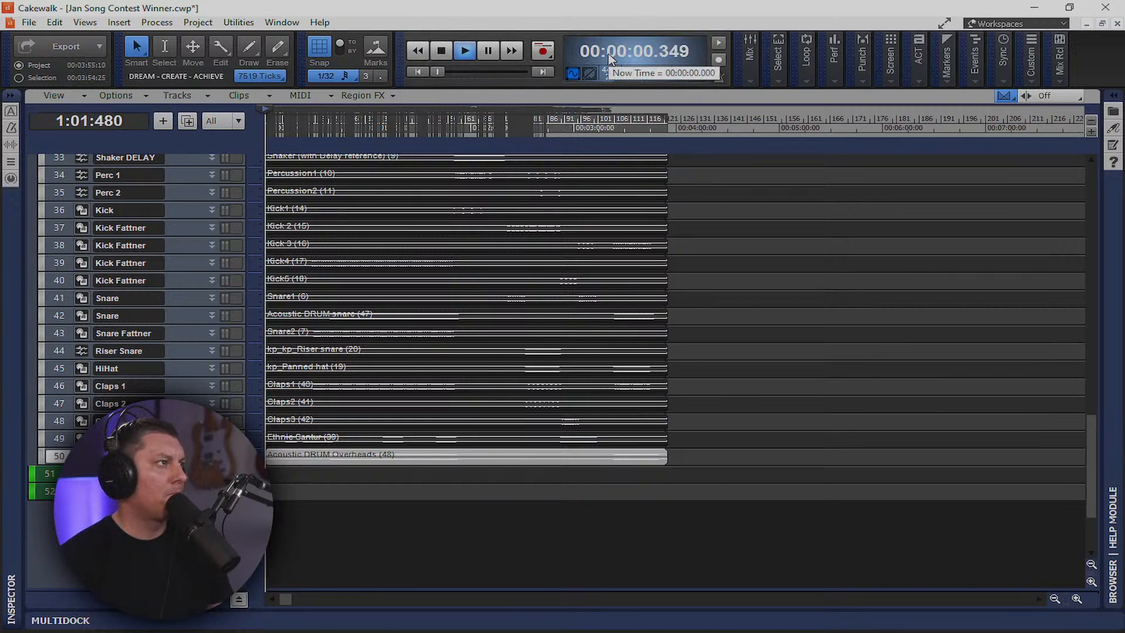
pyautogui.click(463, 51)
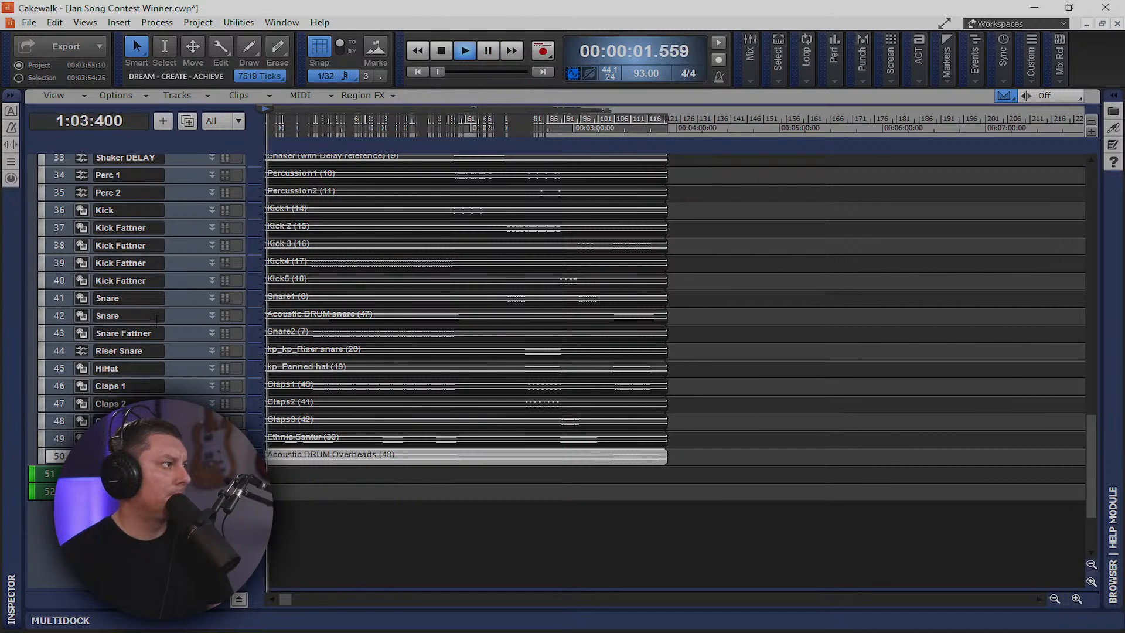
pyautogui.scroll(5, 469, 351)
pyautogui.scroll(15, 192, 294)
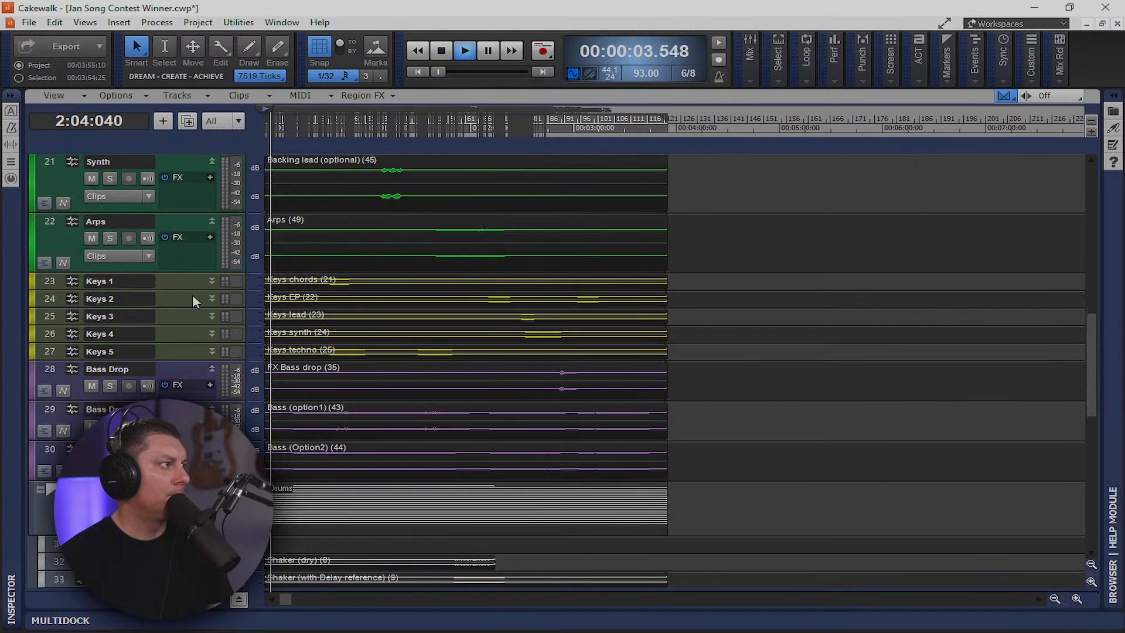
pyautogui.scroll(3, 192, 295)
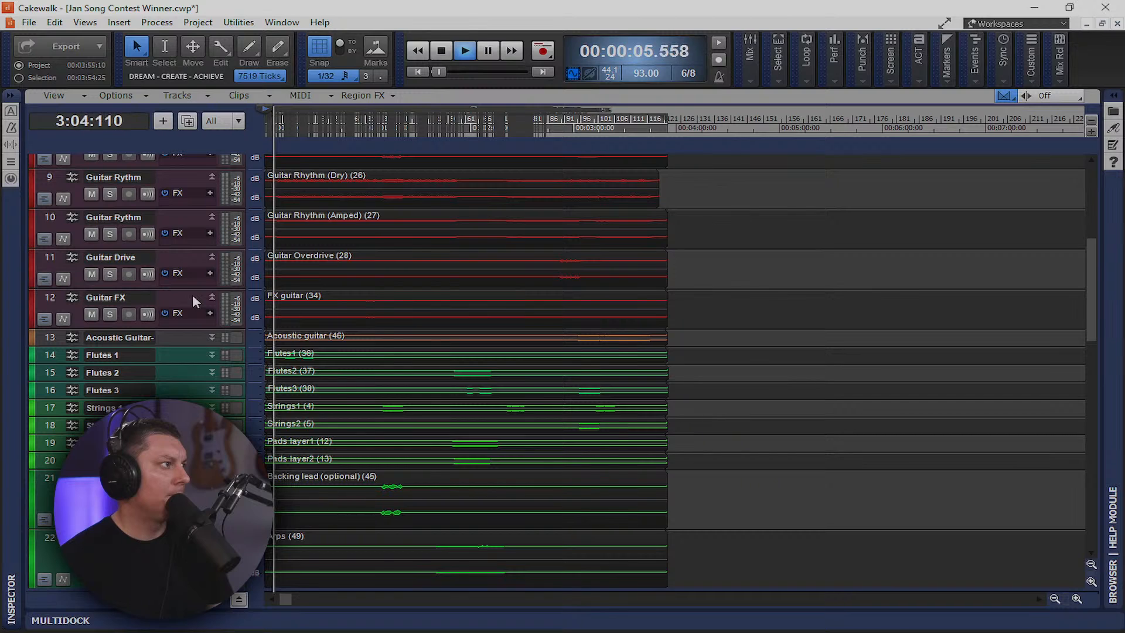
pyautogui.scroll(5, 192, 295)
pyautogui.scroll(2, 192, 294)
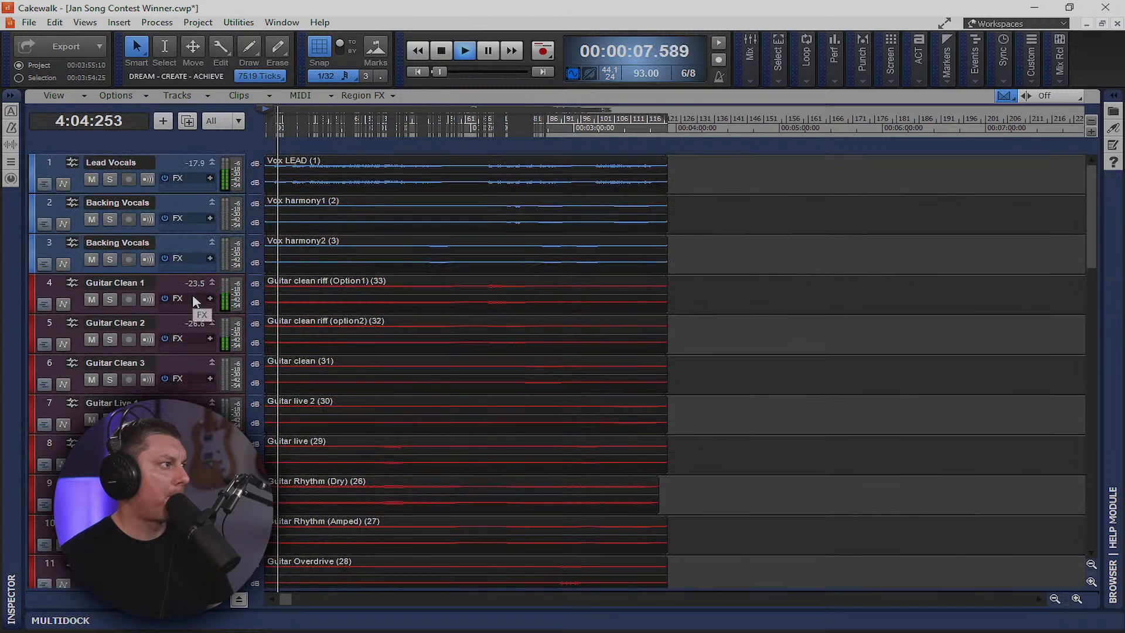
pyautogui.scroll(-6, 192, 294)
pyautogui.scroll(-10, 192, 294)
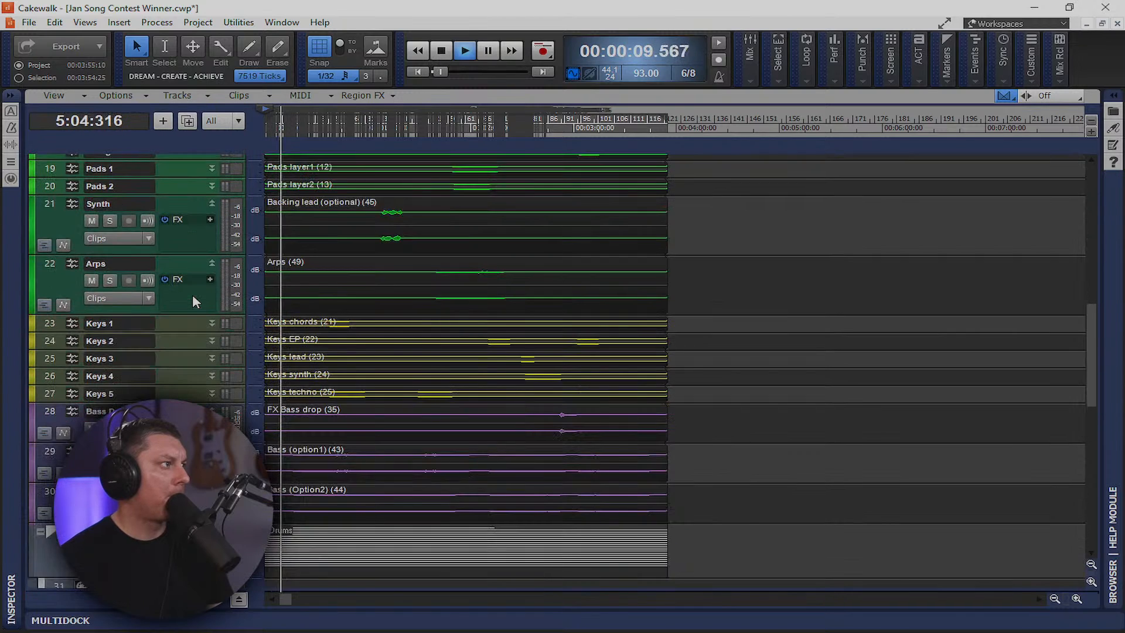
pyautogui.scroll(-6, 192, 294)
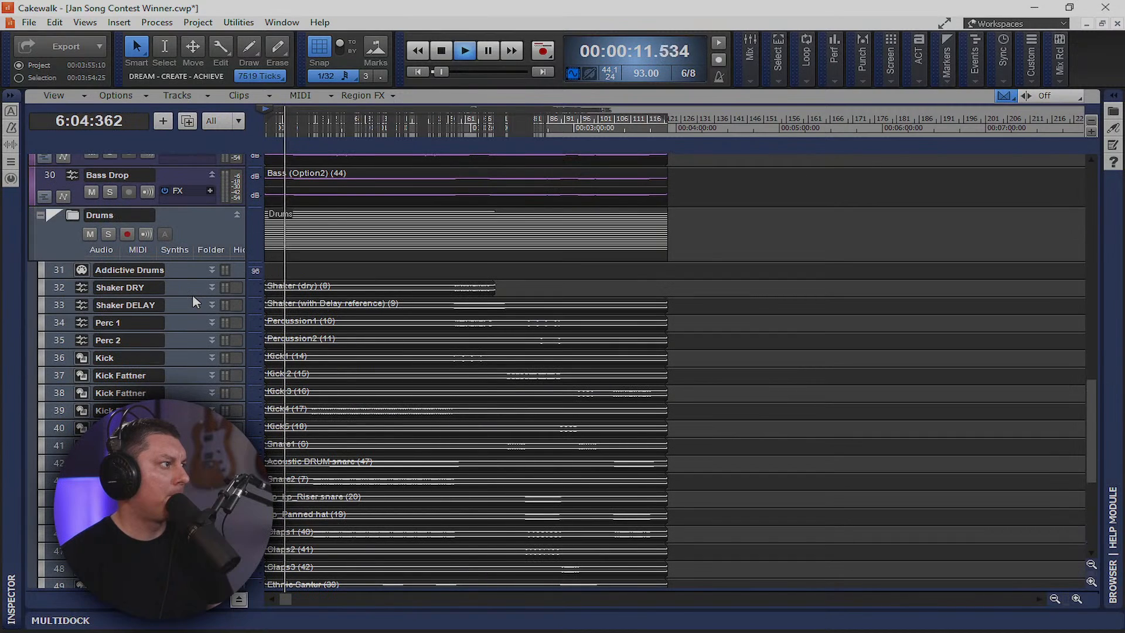
pyautogui.scroll(-6, 194, 299)
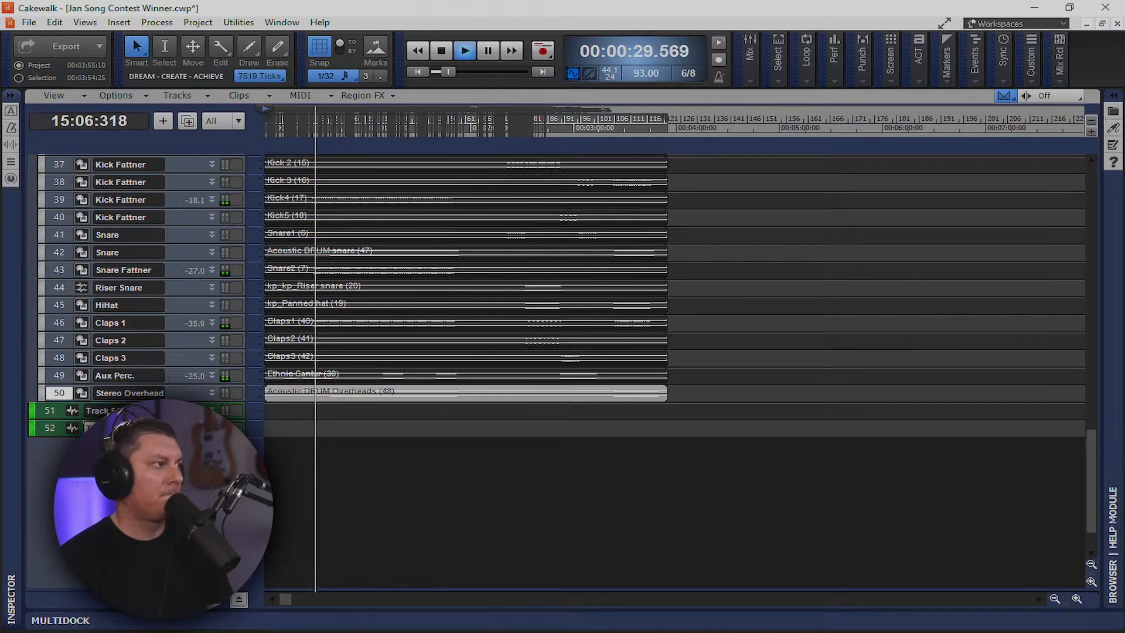
pyautogui.press('space')
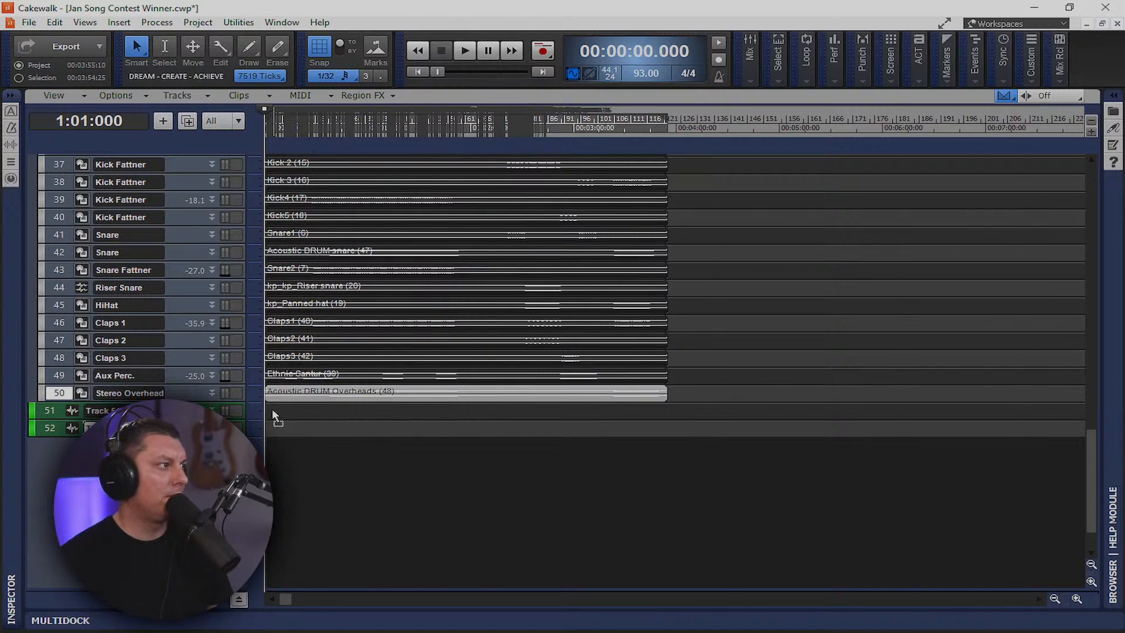
pyautogui.moveTo(269, 410); pyautogui.dragTo(268, 408)
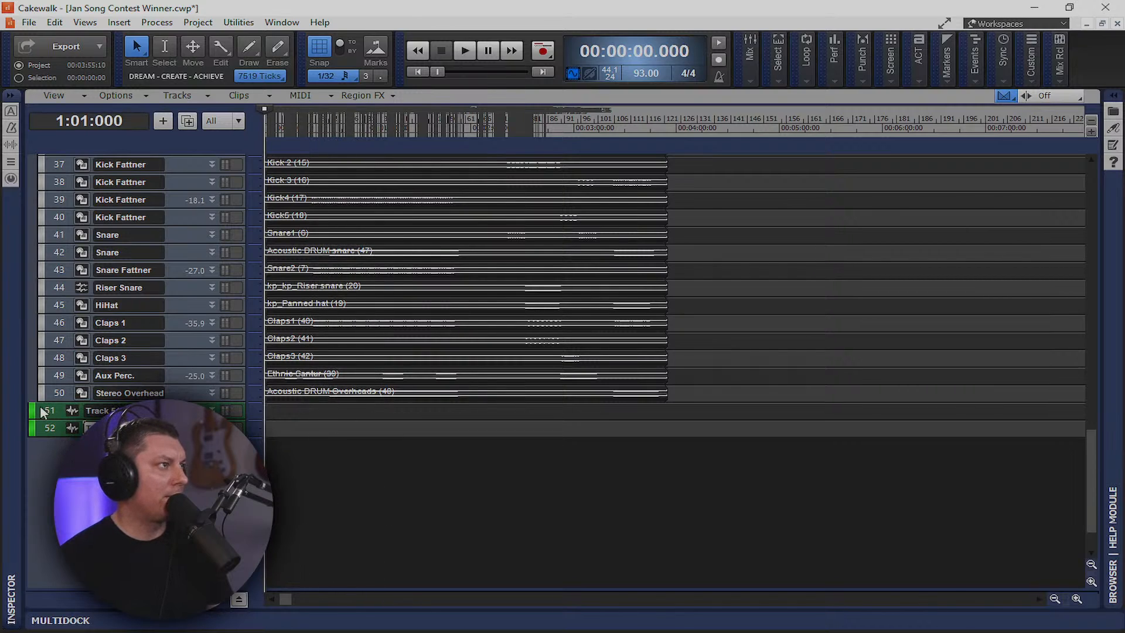
# Delete the empty tracks 51 and 52 and start playback
pyautogui.moveTo(44, 413); pyautogui.dragTo(50, 431)
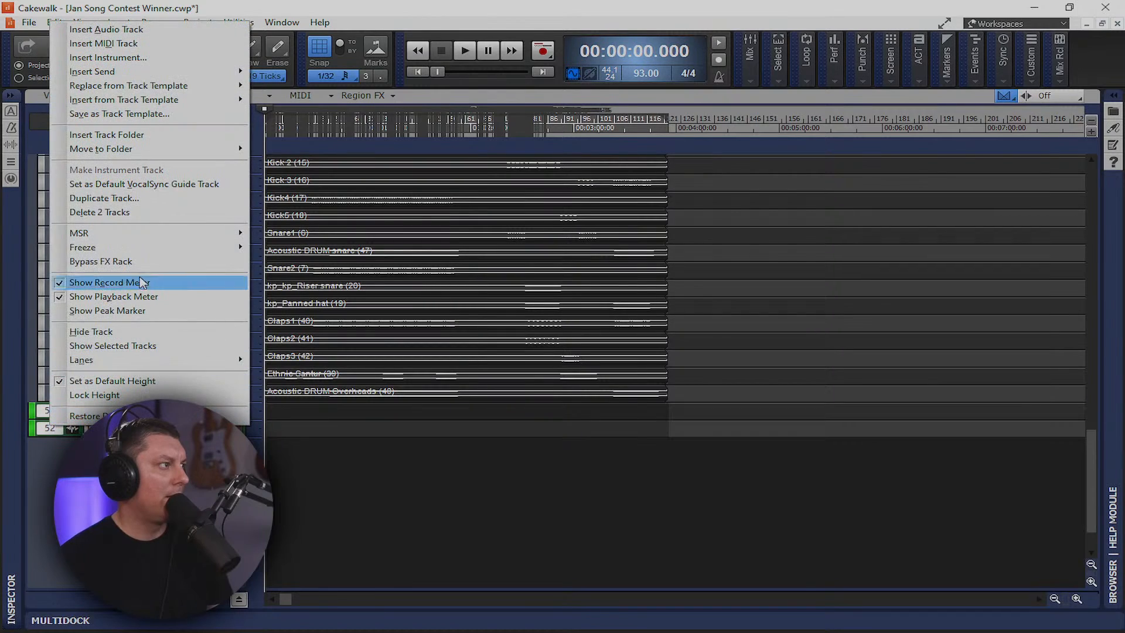
pyautogui.click(109, 215)
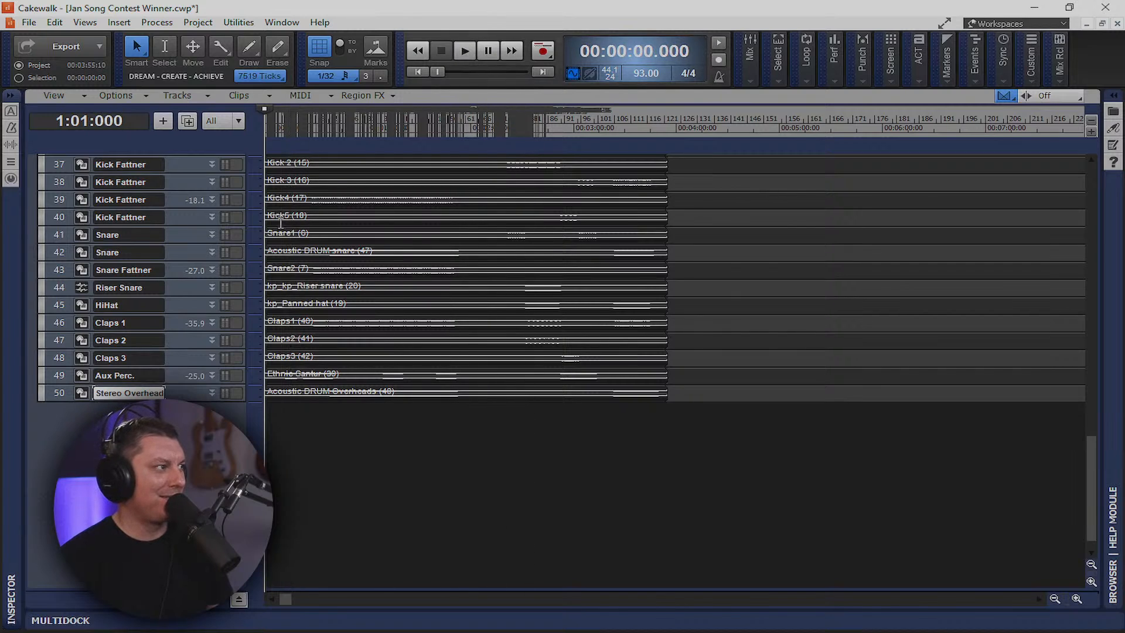
pyautogui.press('space')
# Zoom the timeline in horizontally twice while the song plays
pyautogui.scroll(12, 281, 223)
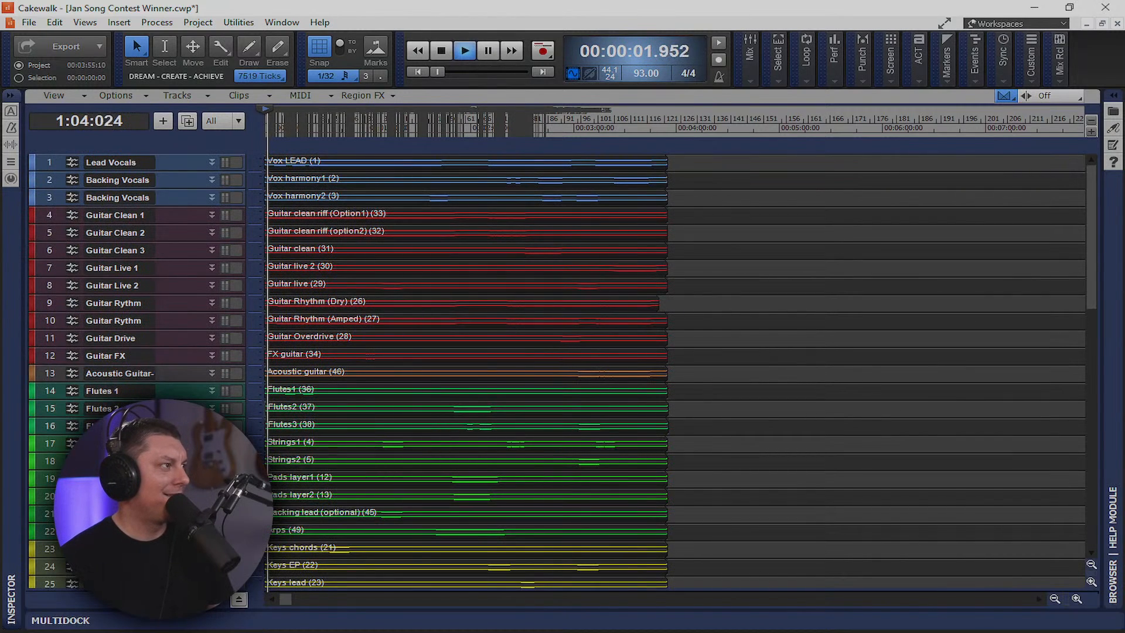
pyautogui.click(1077, 598)
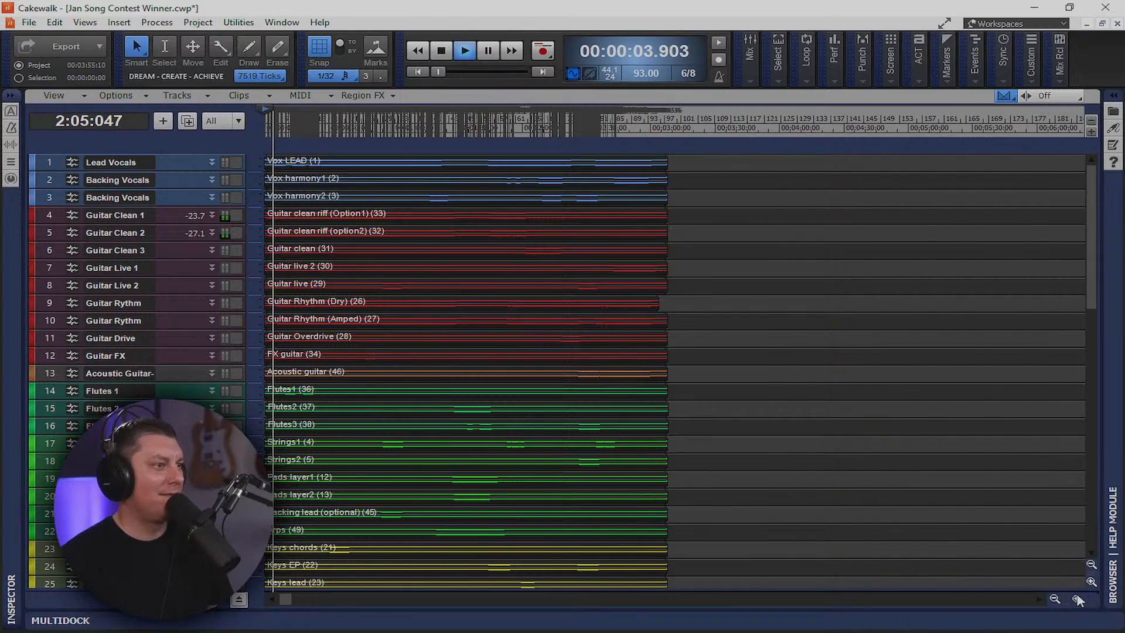
pyautogui.click(1078, 598)
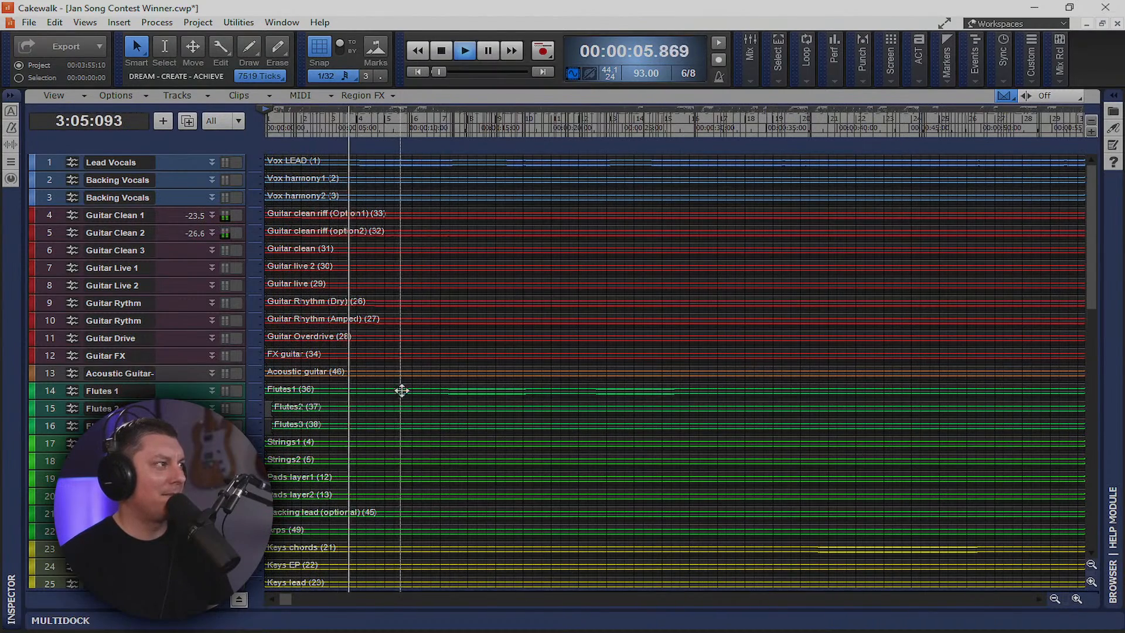
pyautogui.scroll(-10, 401, 390)
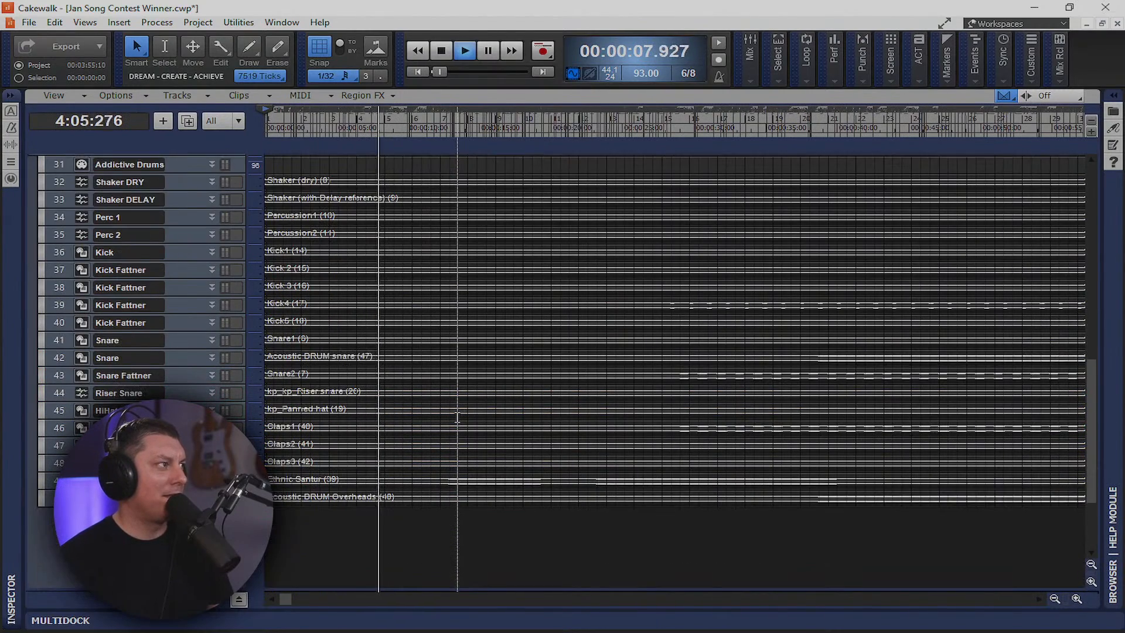
pyautogui.scroll(-1, 458, 417)
pyautogui.scroll(1, 463, 419)
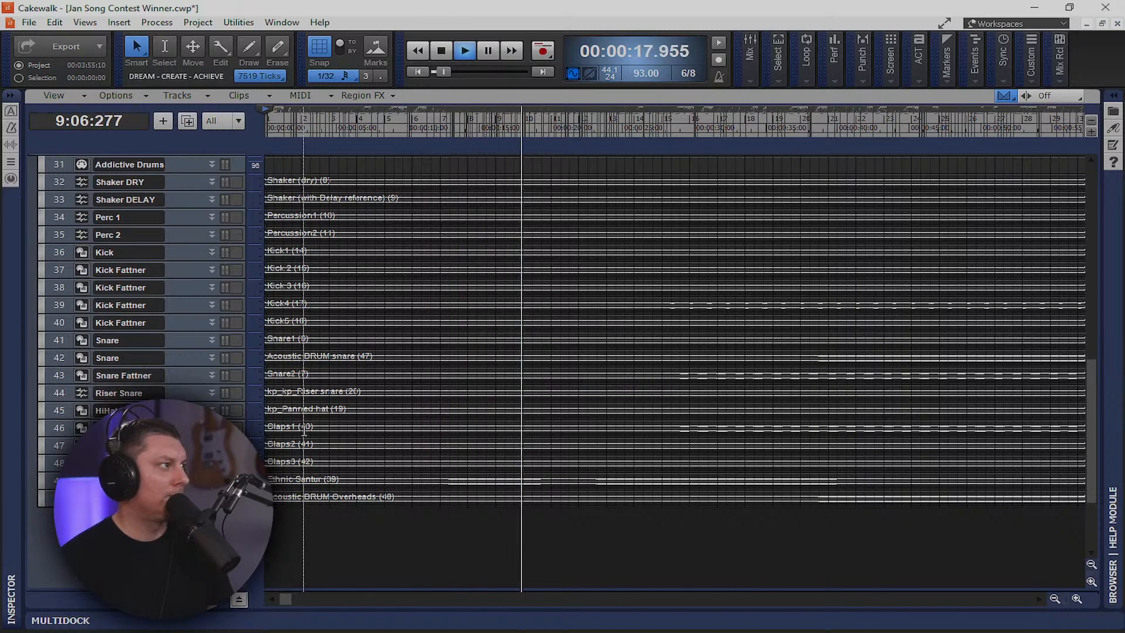
# Show the Browser's folder list and open Console View from the Views menu
pyautogui.click(1115, 96)
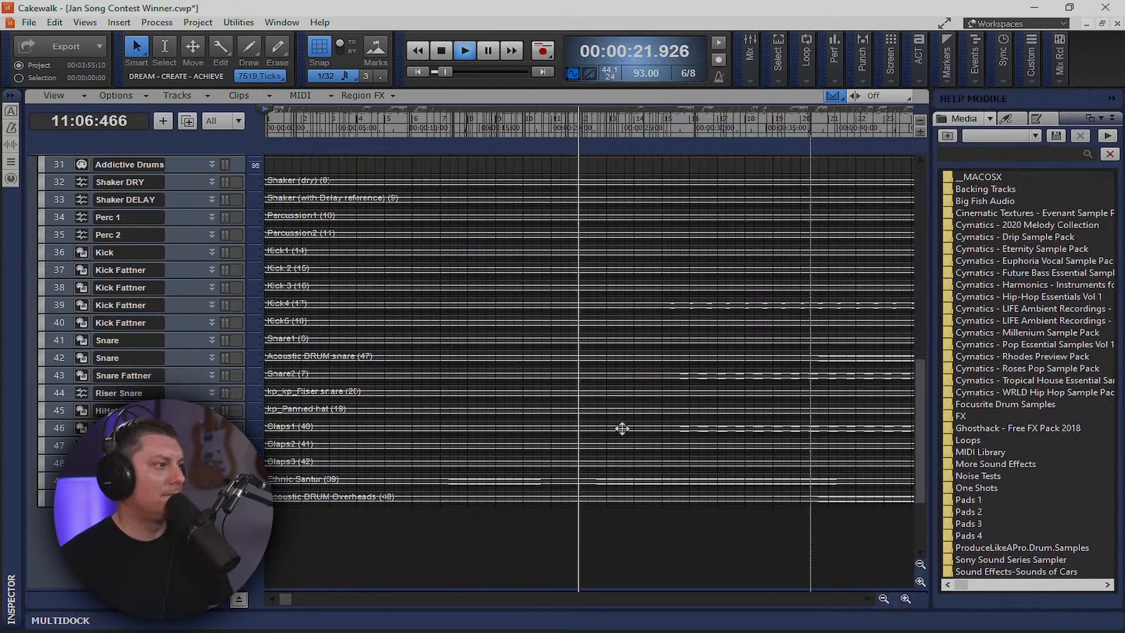
pyautogui.click(85, 22)
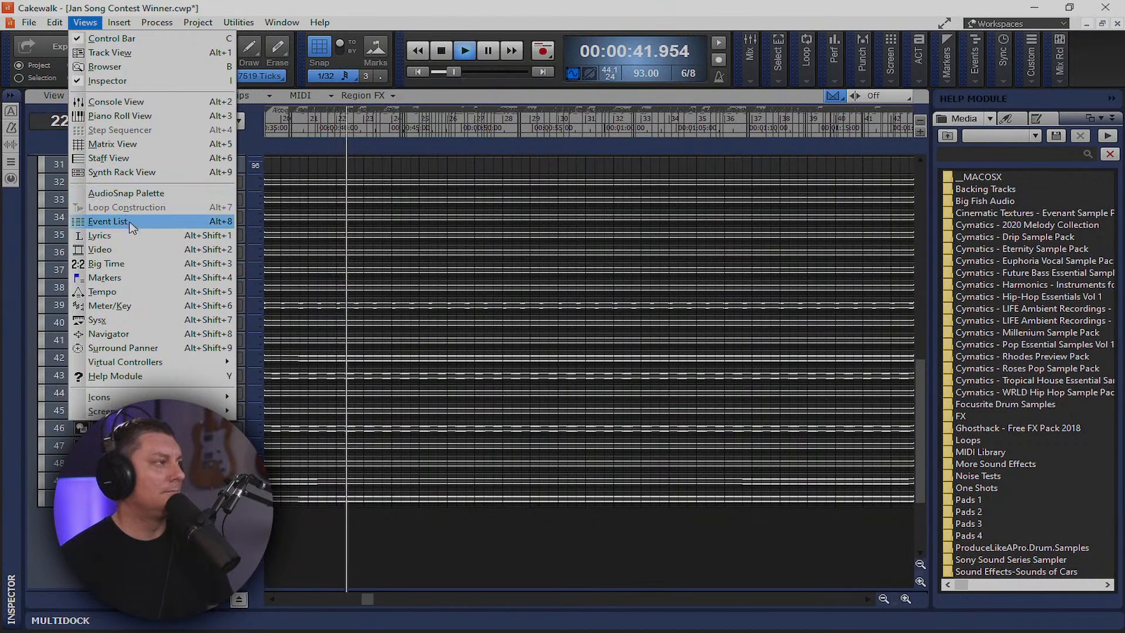
pyautogui.click(135, 115)
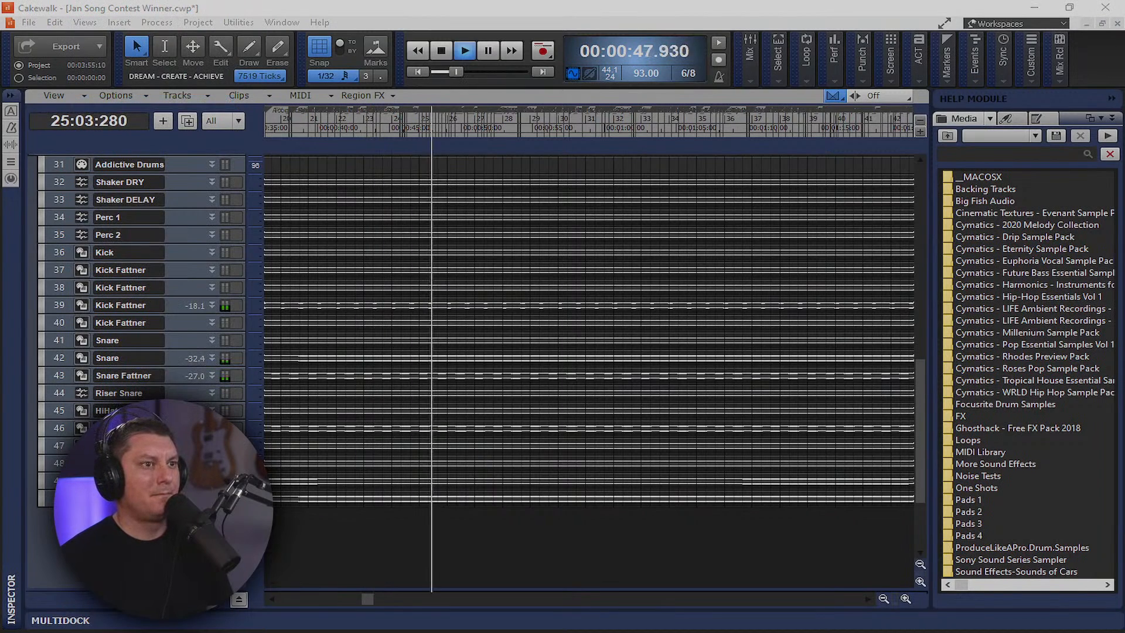
# Insert an Adaptive Limiter into the Mix bus FX rack
pyautogui.moveTo(1124, 226); pyautogui.dragTo(491, 0)
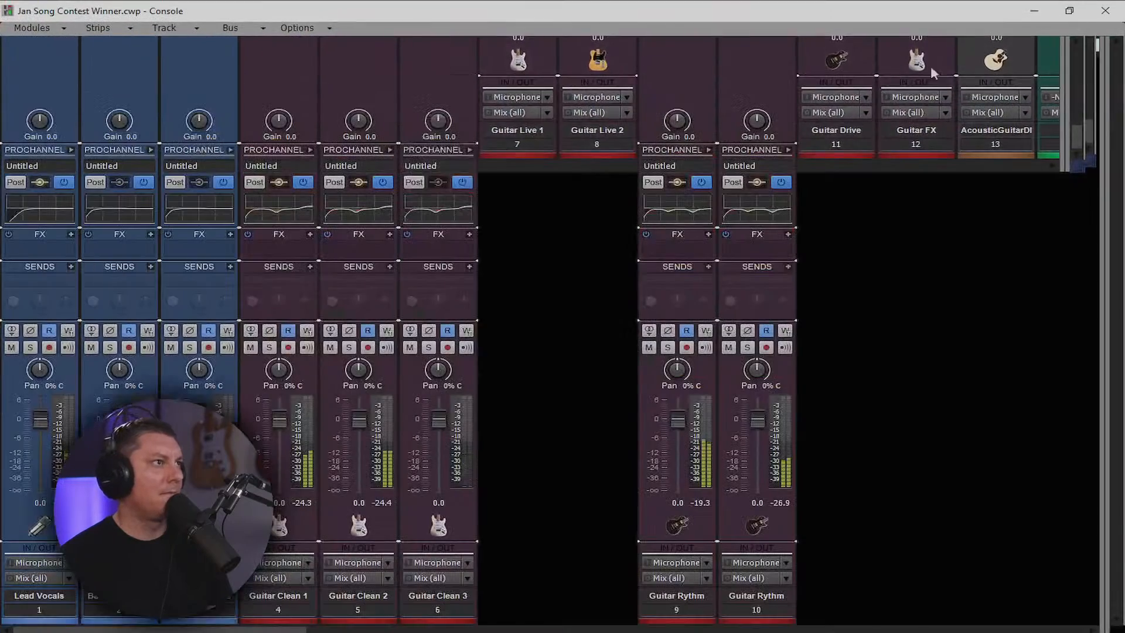
pyautogui.moveTo(1103, 171); pyautogui.dragTo(542, 176)
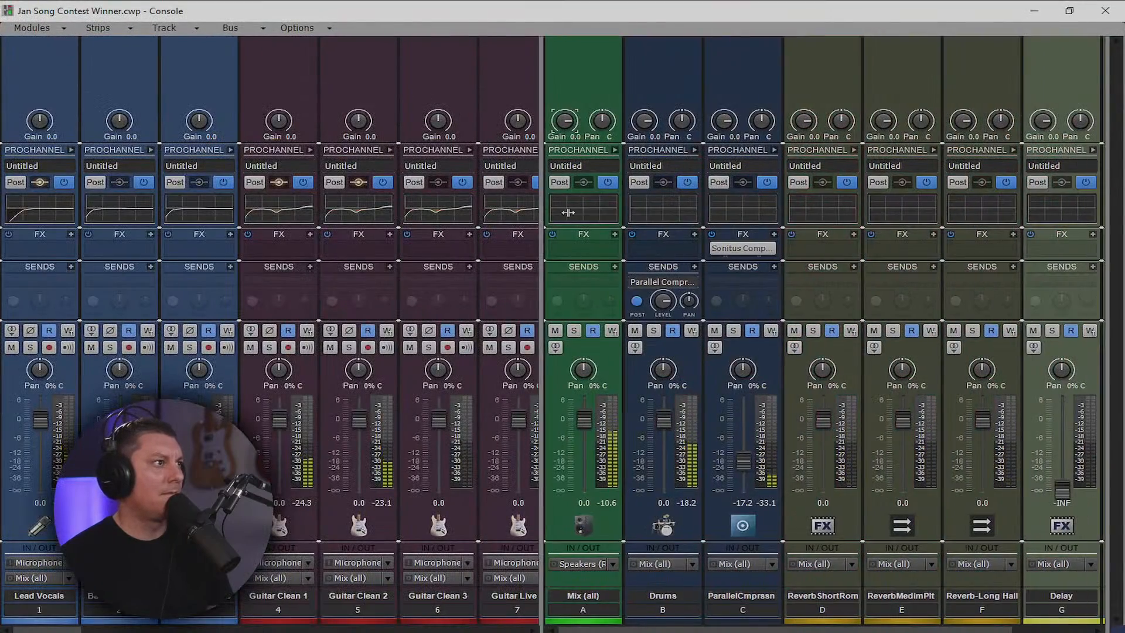
pyautogui.rightClick(585, 244)
pyautogui.moveTo(574, 252)
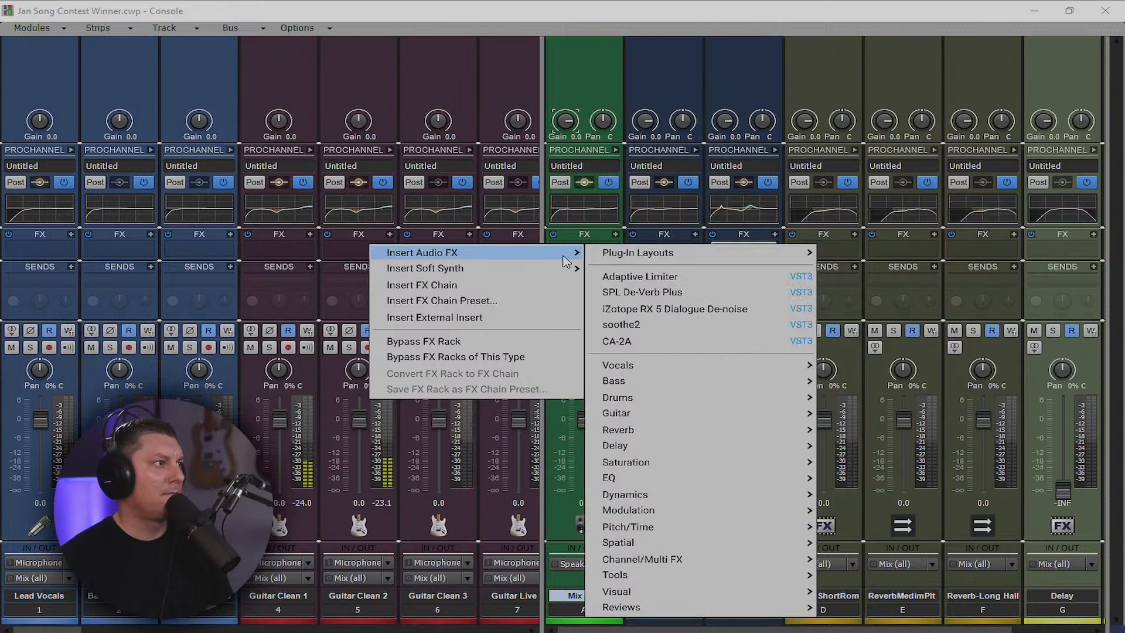
pyautogui.moveTo(721, 495)
pyautogui.moveTo(856, 494)
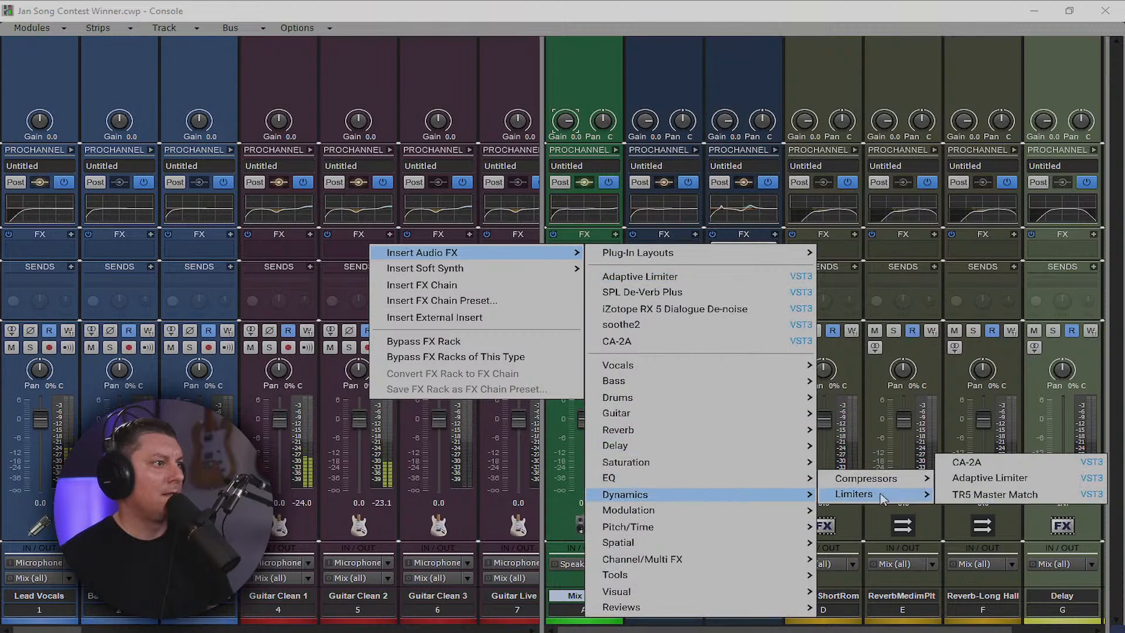
pyautogui.click(1013, 478)
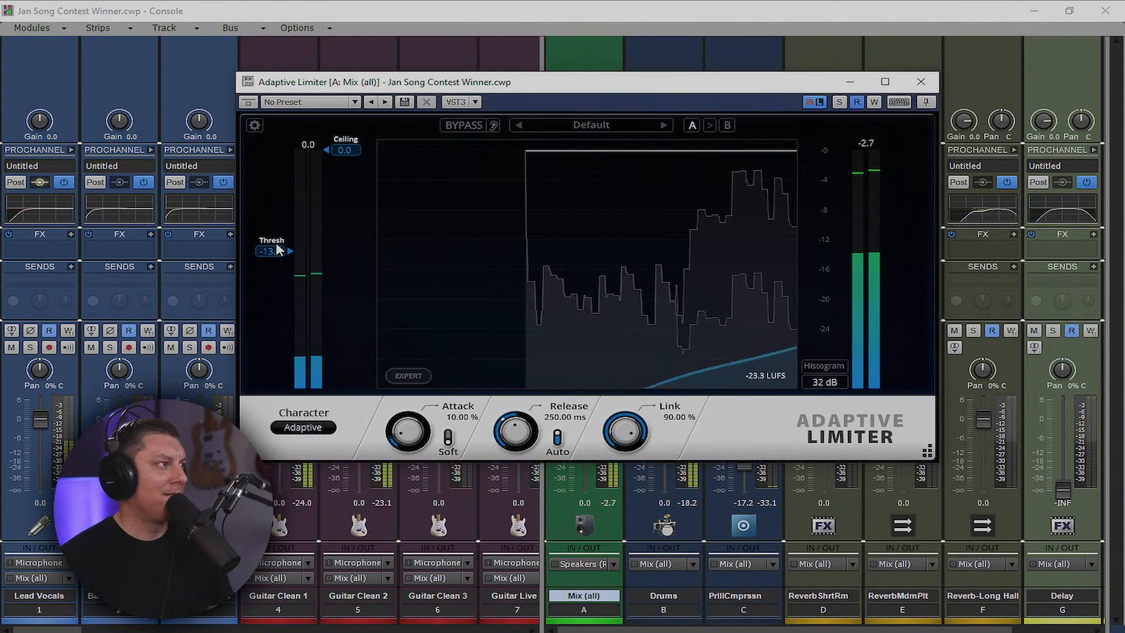
# Set the limiter's threshold to -10.4 and ceiling to -0.3
pyautogui.moveTo(278, 228); pyautogui.dragTo(278, 227)
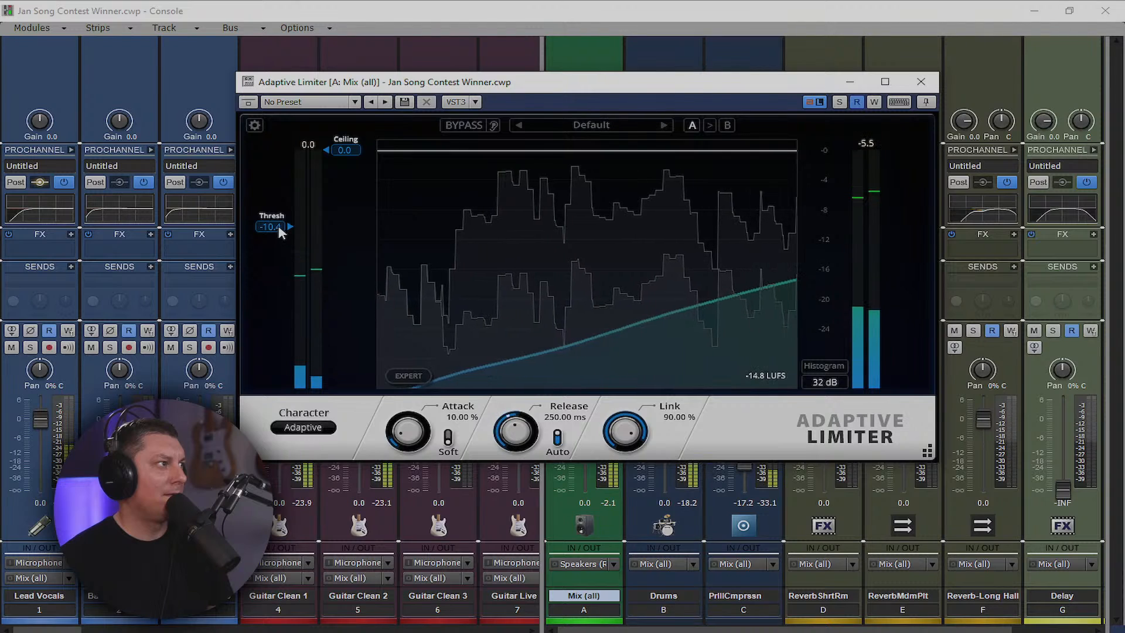
pyautogui.moveTo(347, 151); pyautogui.dragTo(347, 153)
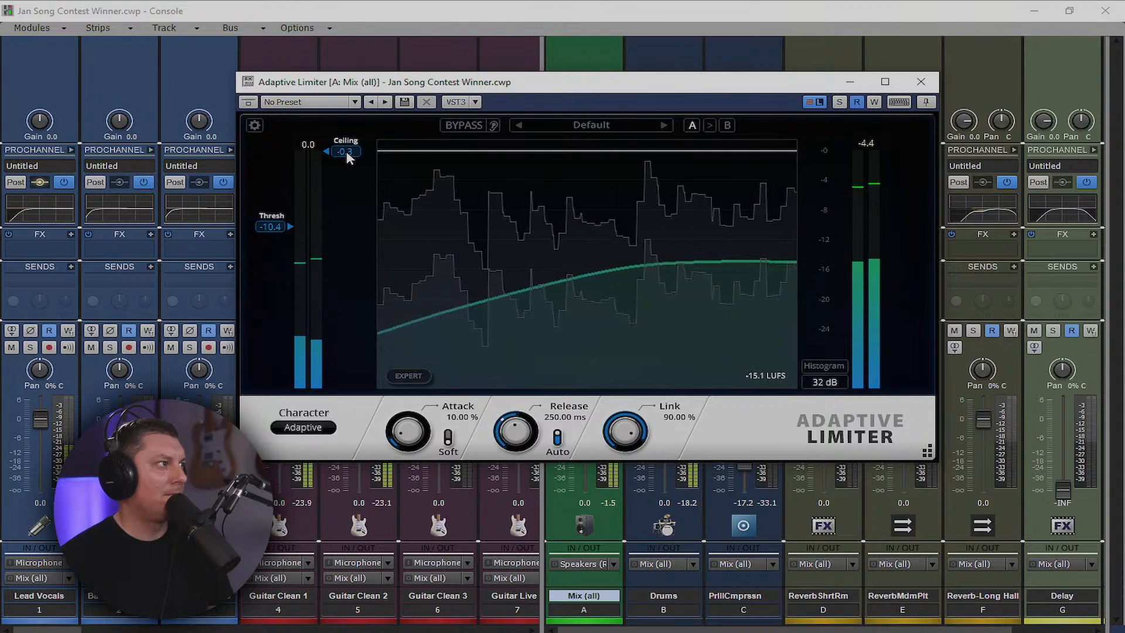
pyautogui.click(921, 82)
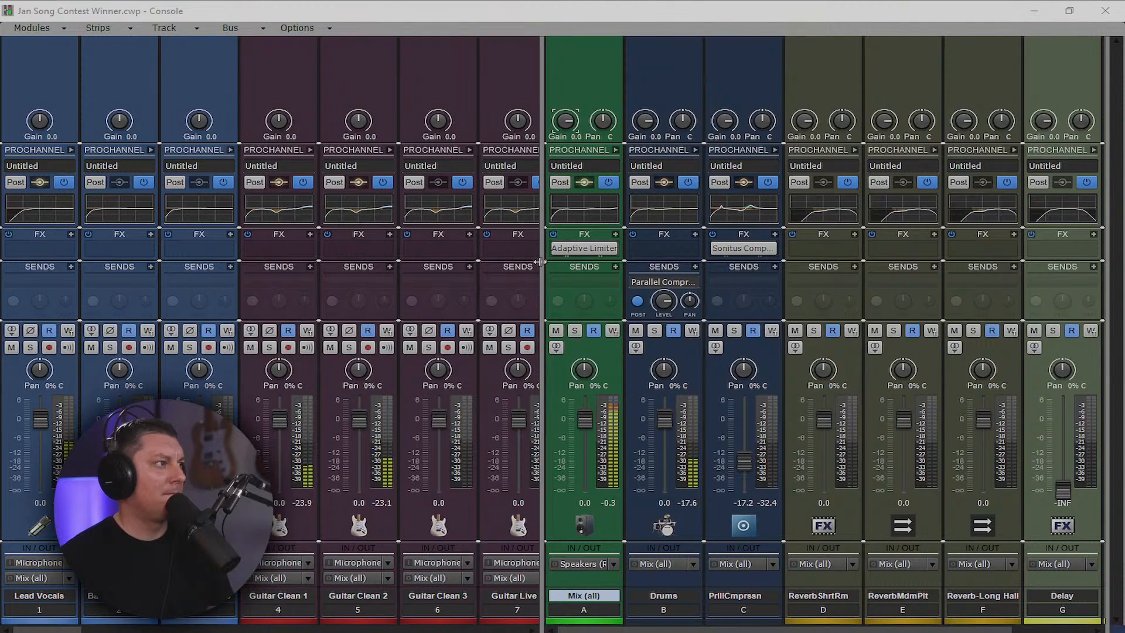
# Hide the bus strips, select all track strips with Ctrl+A, and drag every fader to -INF
pyautogui.moveTo(540, 262); pyautogui.dragTo(1105, 262)
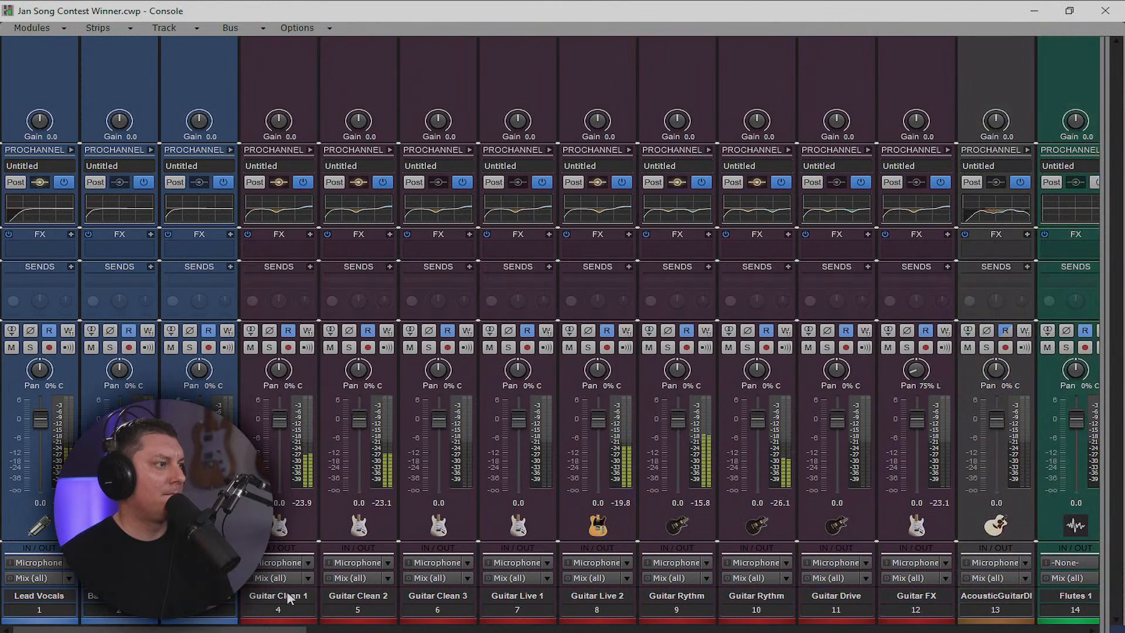
pyautogui.moveTo(298, 630); pyautogui.dragTo(666, 596)
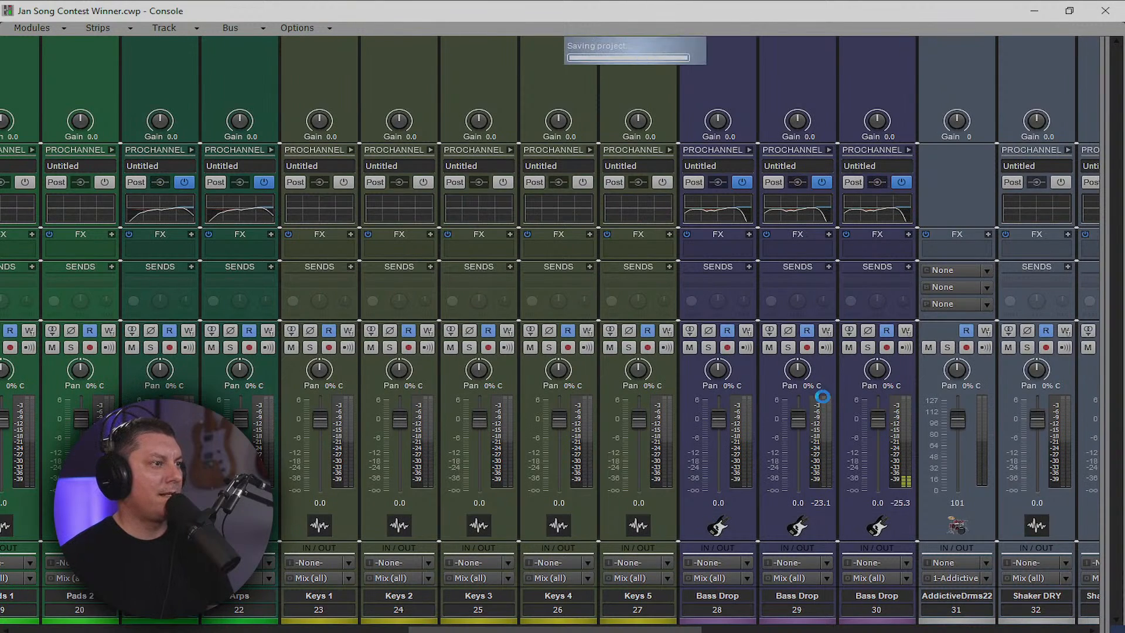
pyautogui.click(649, 610)
pyautogui.hotkey('ctrl', 'a')
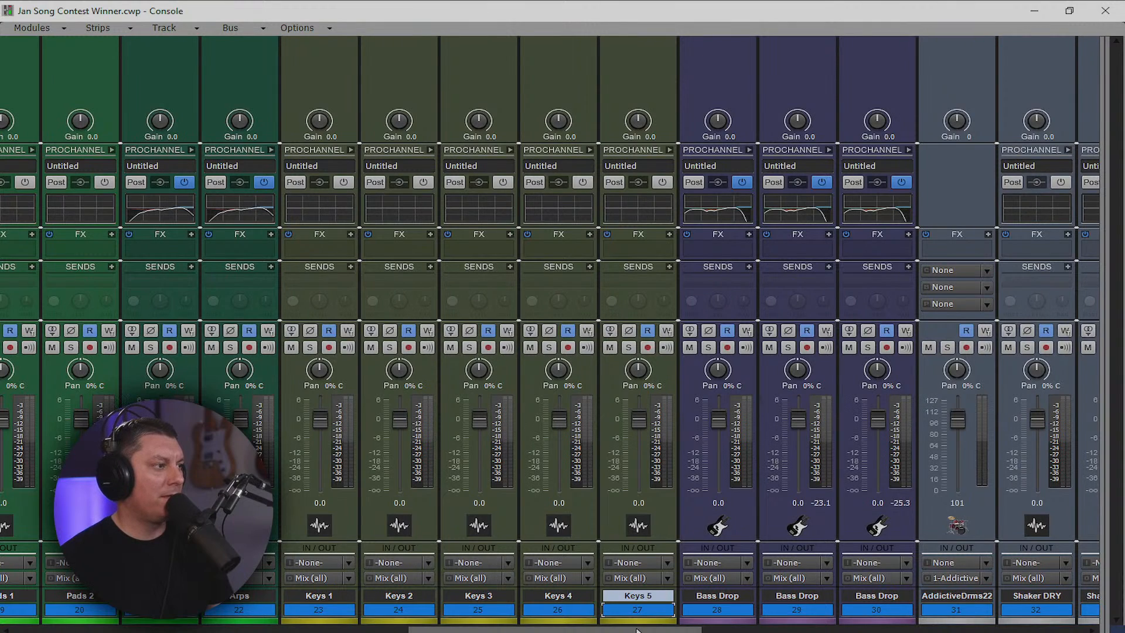
pyautogui.moveTo(638, 629); pyautogui.dragTo(668, 628)
pyautogui.moveTo(680, 428); pyautogui.dragTo(680, 492)
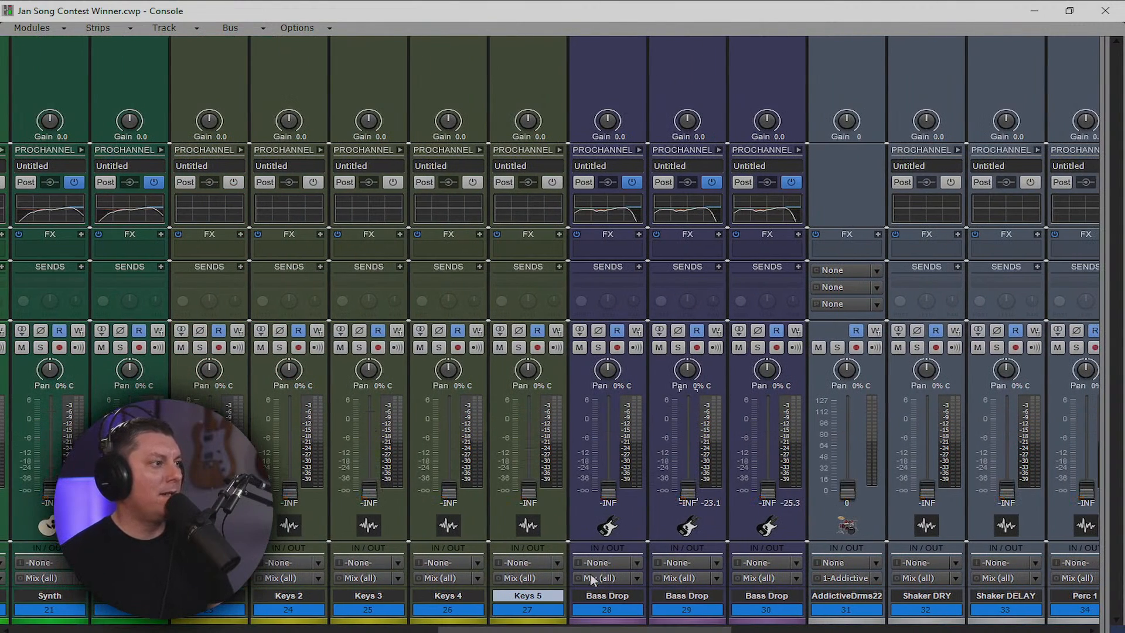
pyautogui.moveTo(586, 629); pyautogui.dragTo(939, 628)
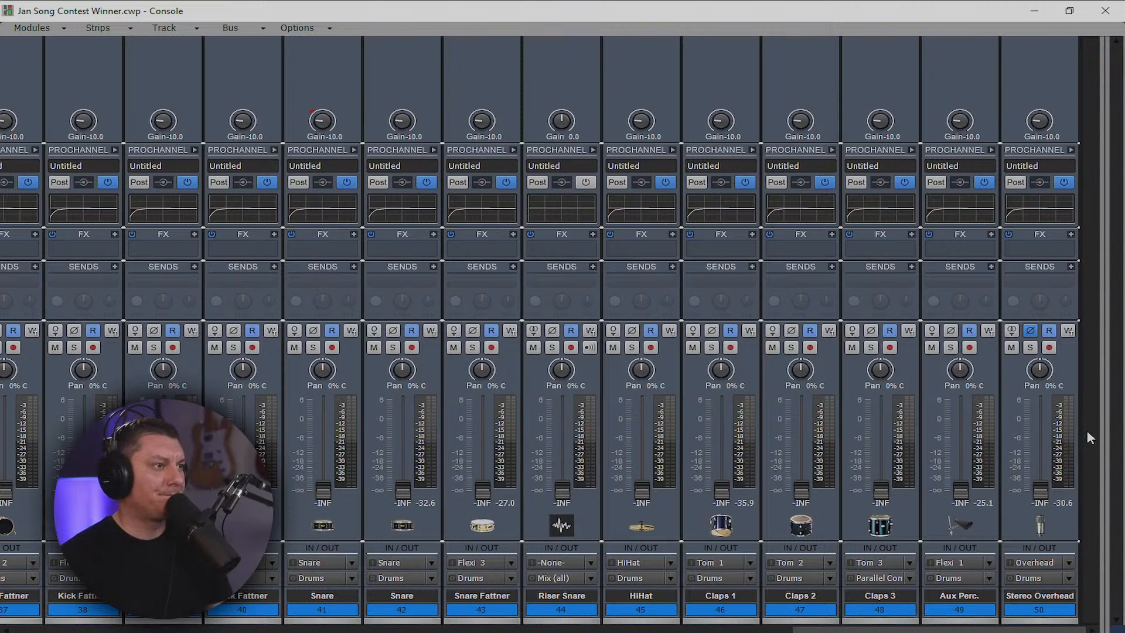
# Raise the Aux Perc. fader from -INF to about -12.1
pyautogui.click(1024, 611)
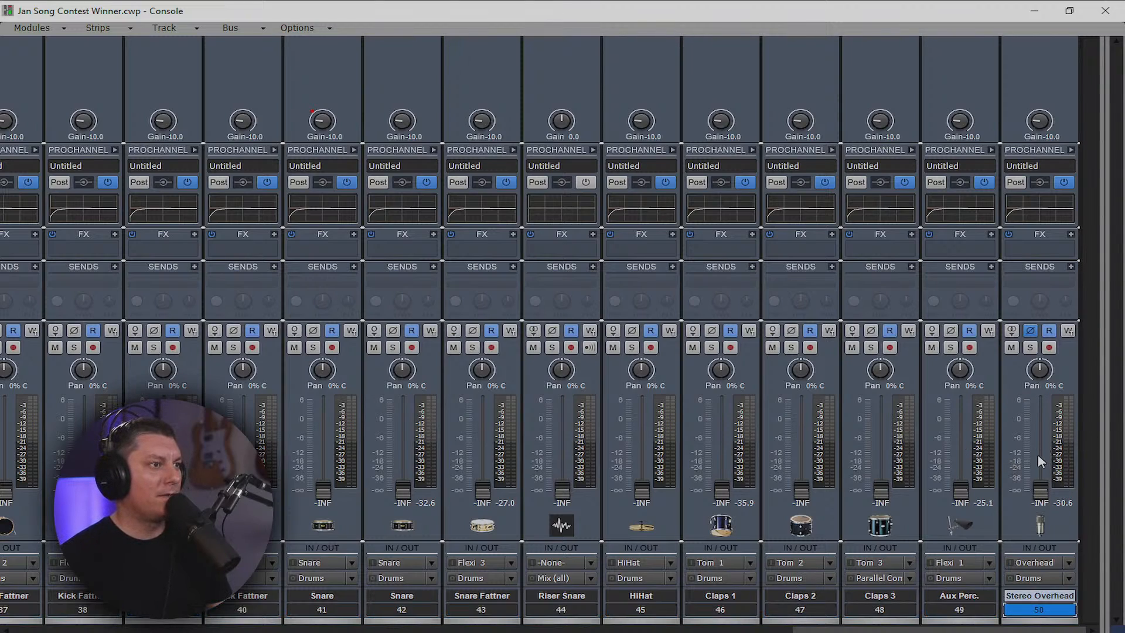
pyautogui.click(1048, 611)
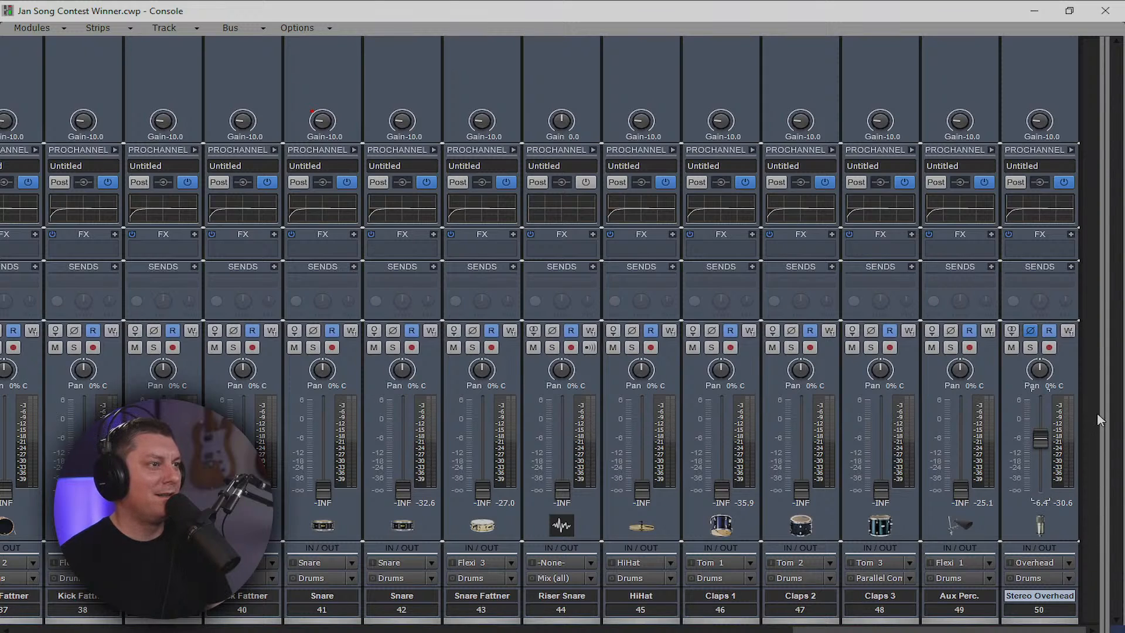
pyautogui.moveTo(1101, 414); pyautogui.dragTo(1106, 355)
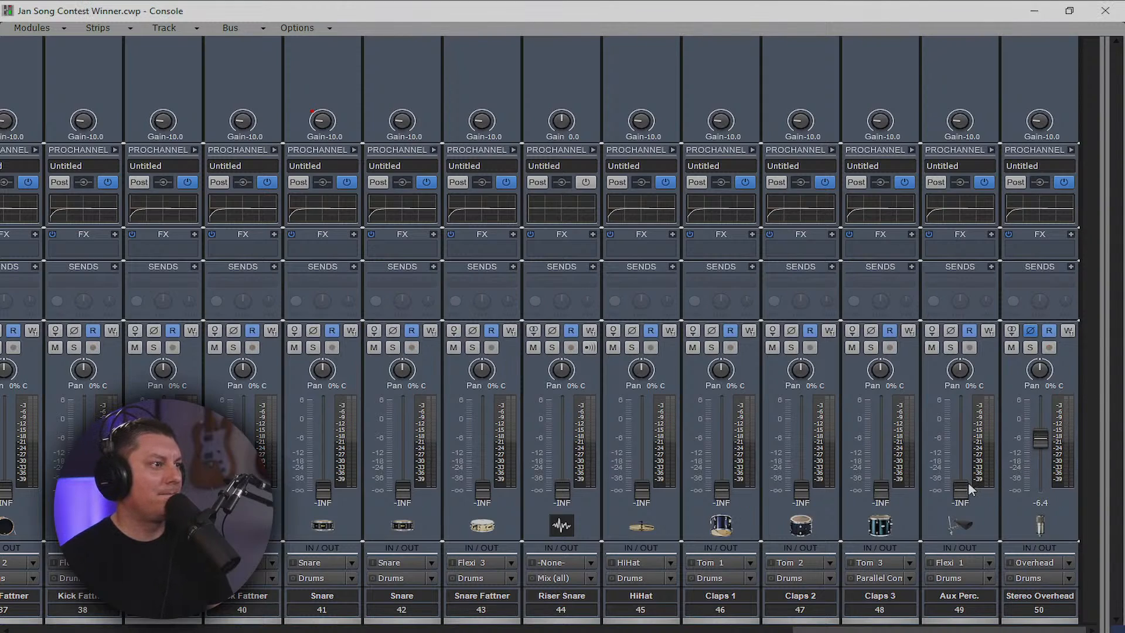
pyautogui.moveTo(961, 490); pyautogui.dragTo(961, 437)
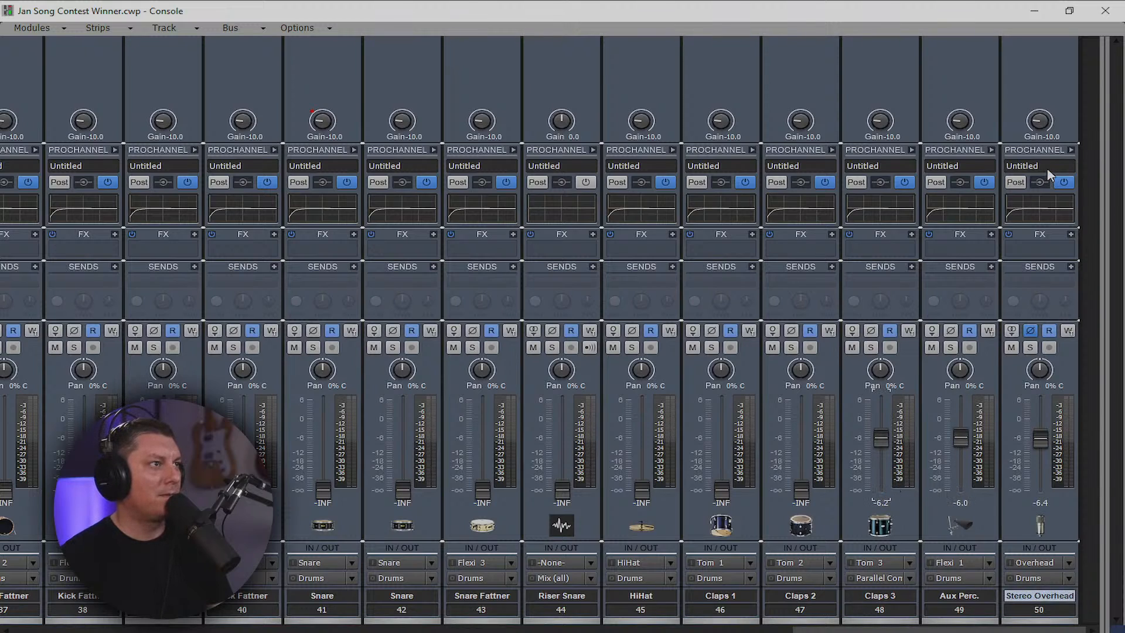
# Select drum strips 40 through 50 and reset their input gain to 0.0
pyautogui.click(1048, 611)
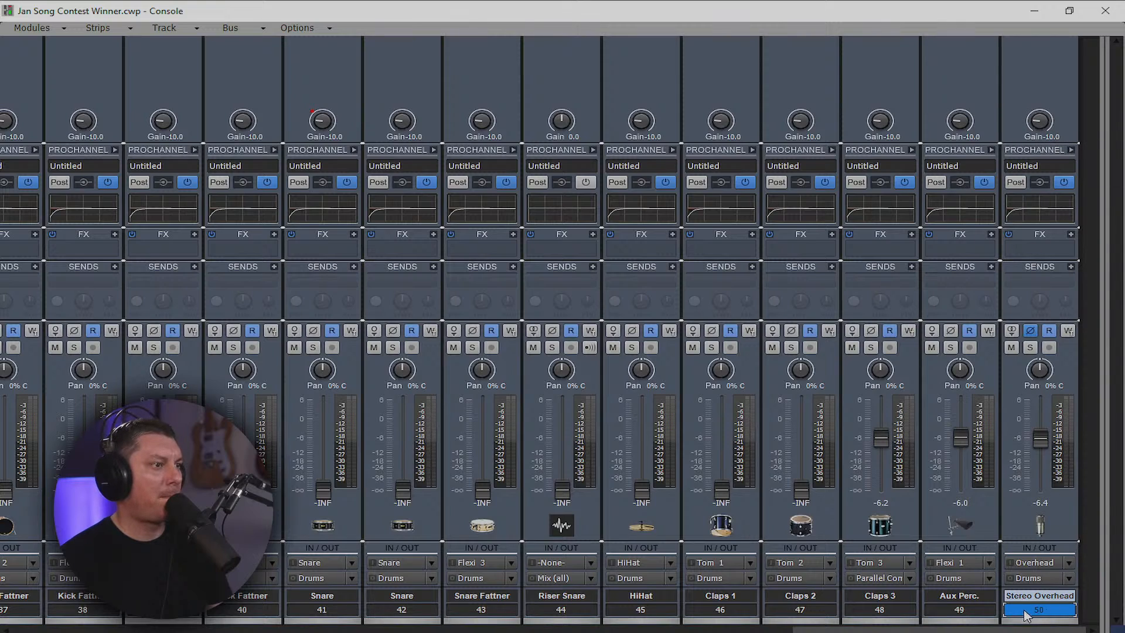
pyautogui.keyDown('shift'); pyautogui.click(849, 607); pyautogui.keyUp('shift')
pyautogui.moveTo(402, 609); pyautogui.dragTo(242, 610)
pyautogui.keyDown('ctrl'); pyautogui.doubleClick(156, 126); pyautogui.keyUp('ctrl')
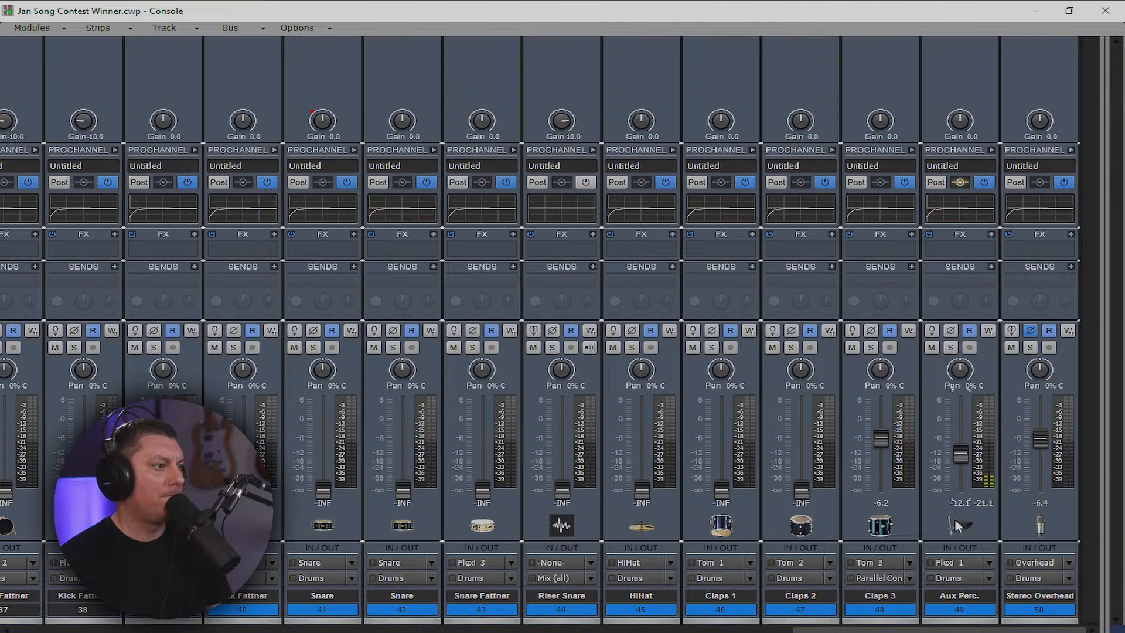
# Reset the gain of kick strips 36–38 to 0 dB, ungrouping their gain controls
pyautogui.moveTo(958, 630); pyautogui.dragTo(759, 630)
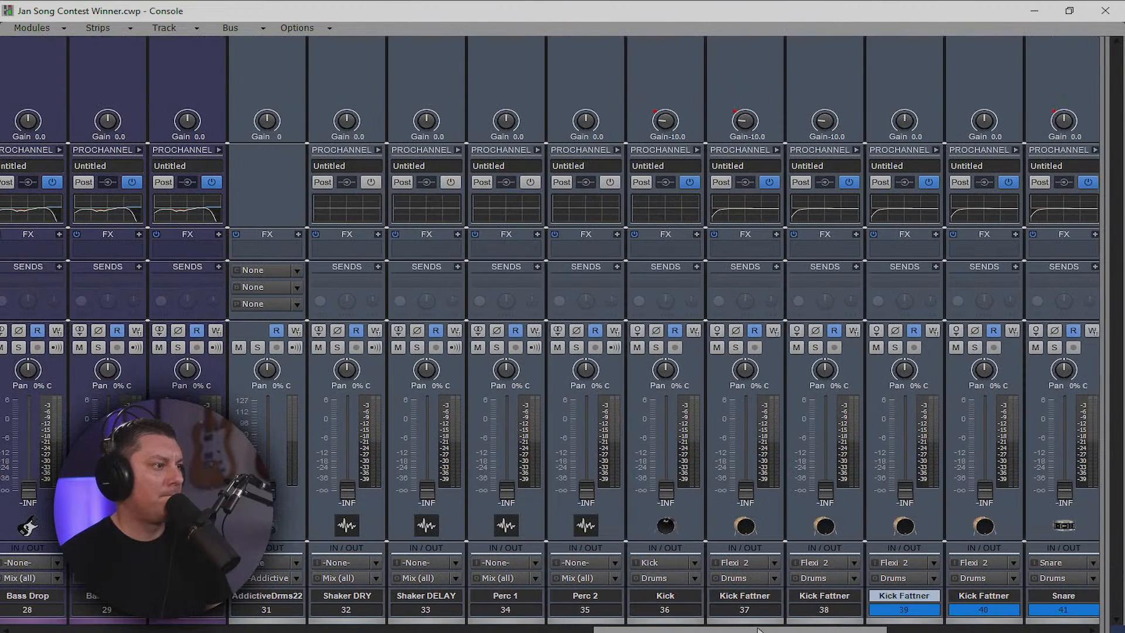
pyautogui.moveTo(693, 617); pyautogui.dragTo(652, 615)
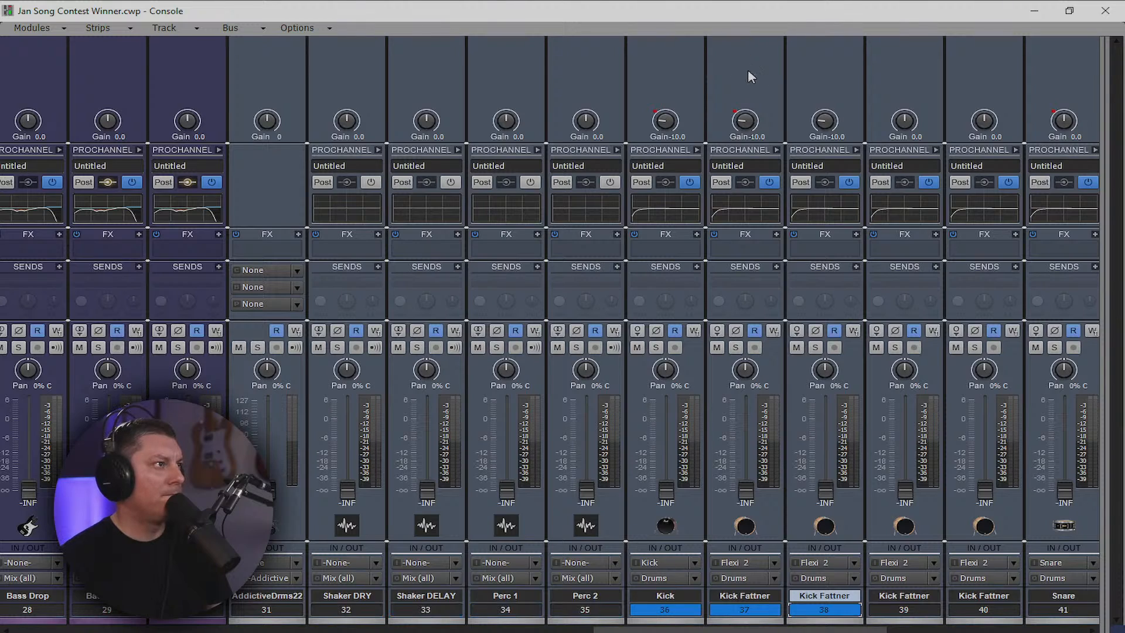
pyautogui.doubleClick(668, 121)
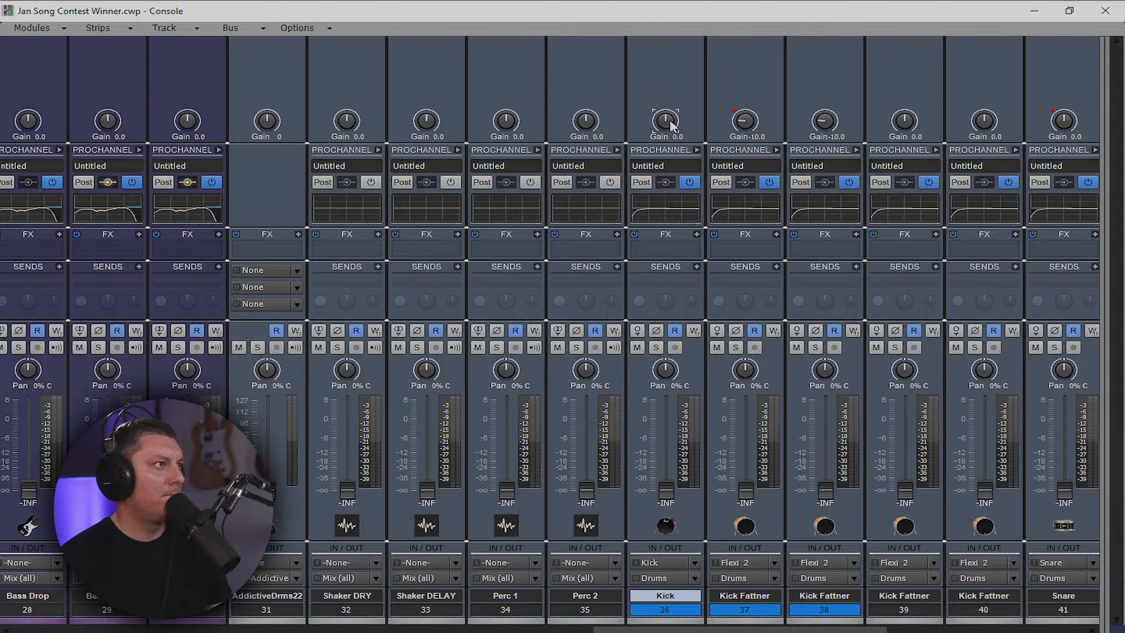
pyautogui.doubleClick(735, 120)
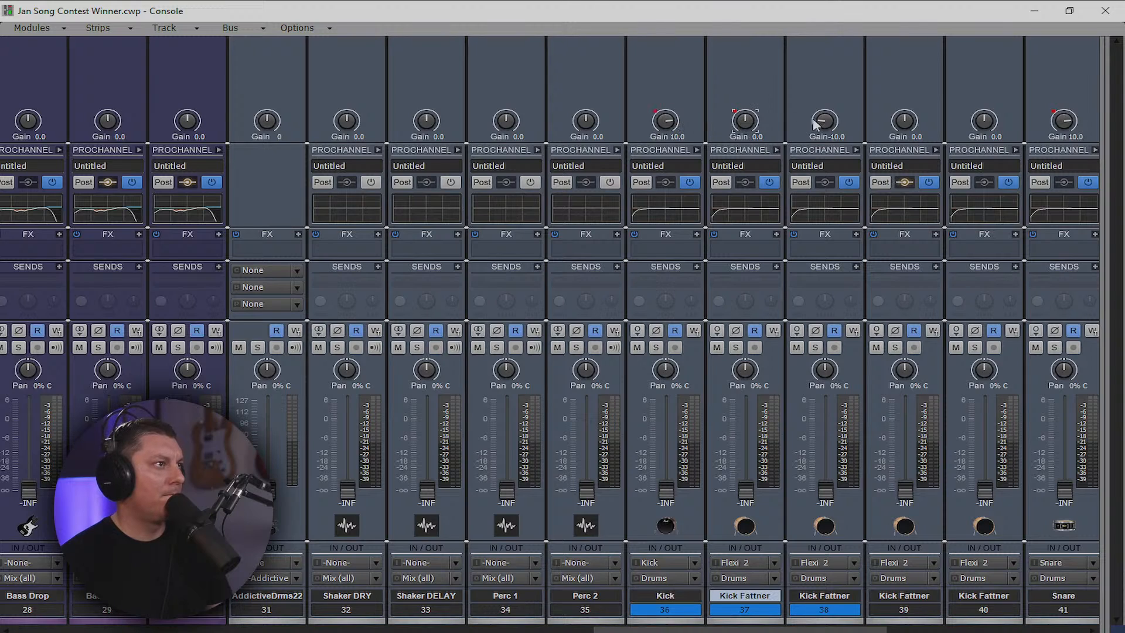
pyautogui.rightClick(672, 123)
pyautogui.click(732, 151)
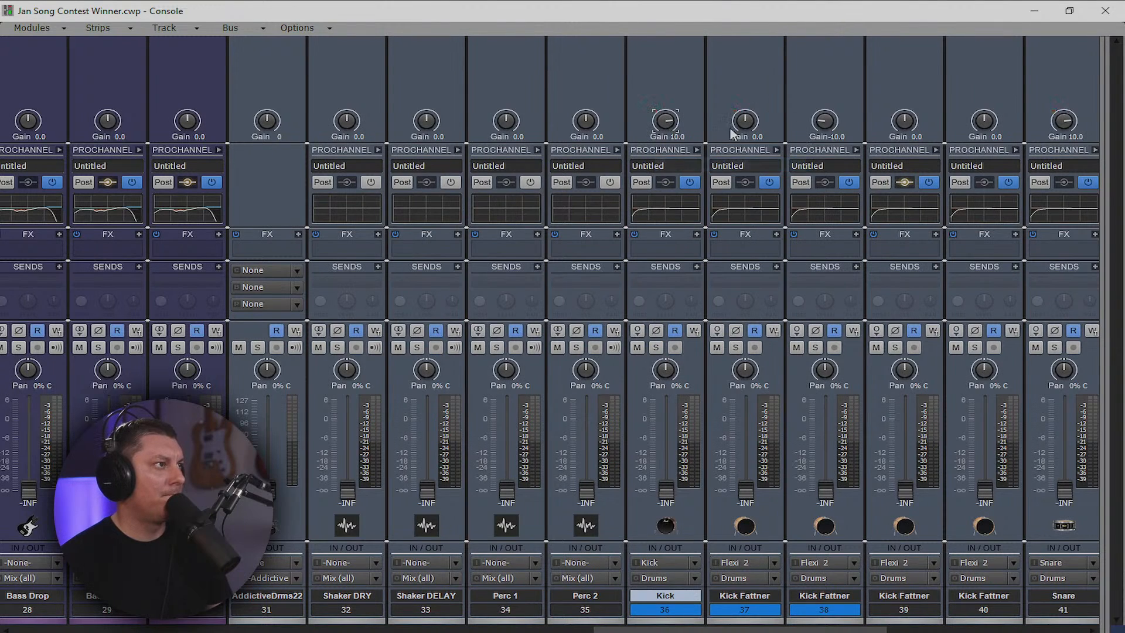
pyautogui.doubleClick(822, 121)
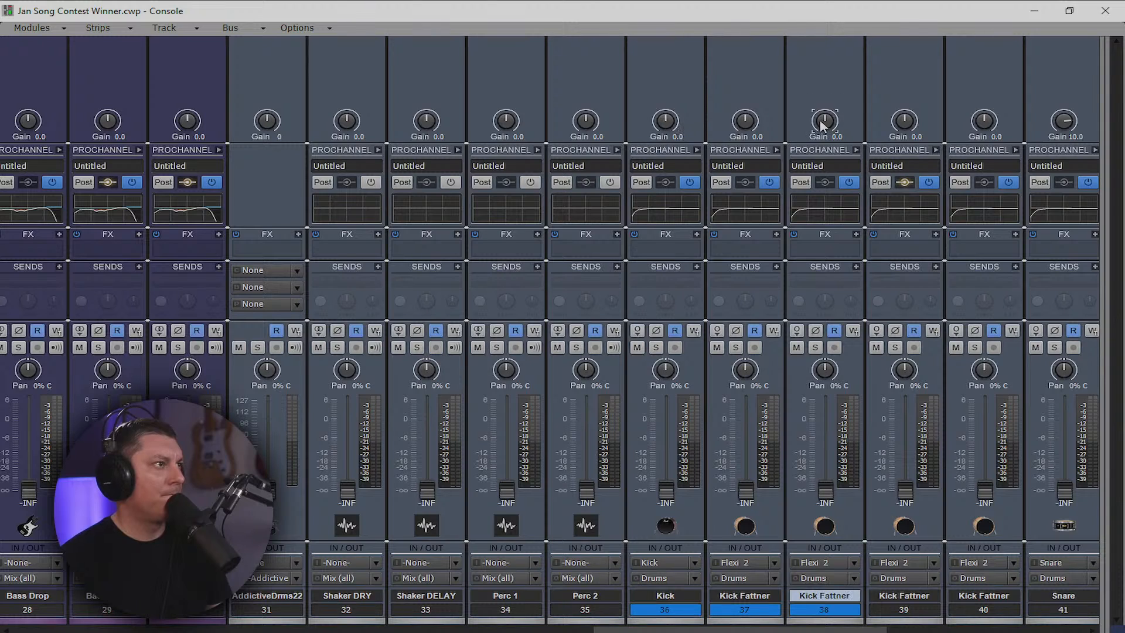
# Raise Claps 2 to about -7.9 dB, and Claps 1 and HiHat to about -6 dB
pyautogui.moveTo(725, 630); pyautogui.dragTo(925, 631)
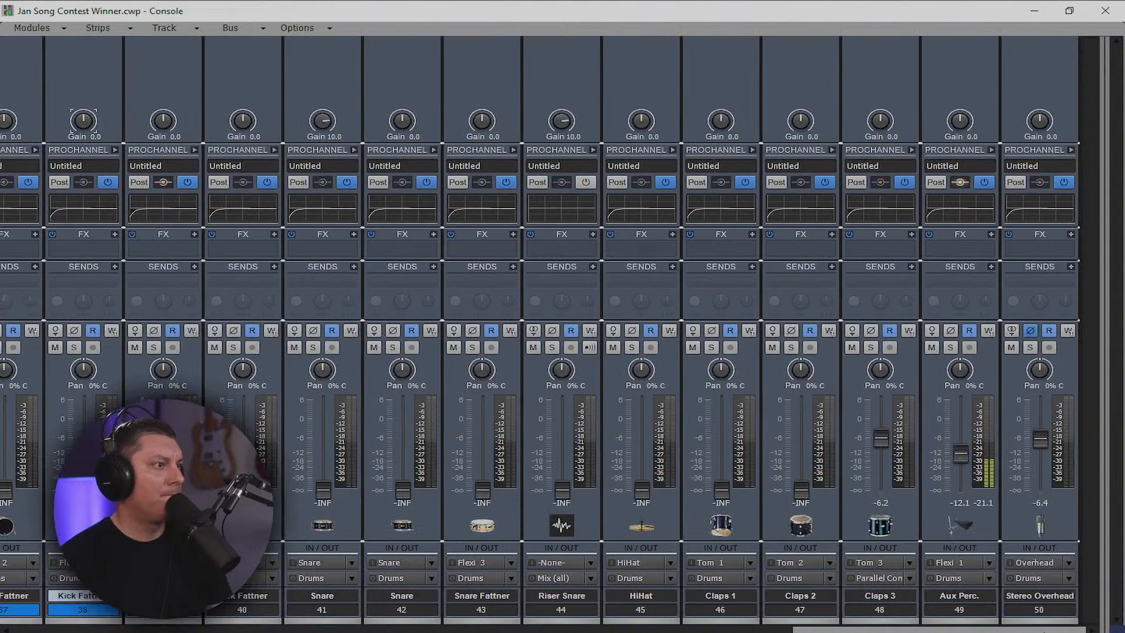
pyautogui.moveTo(807, 480); pyautogui.dragTo(802, 444)
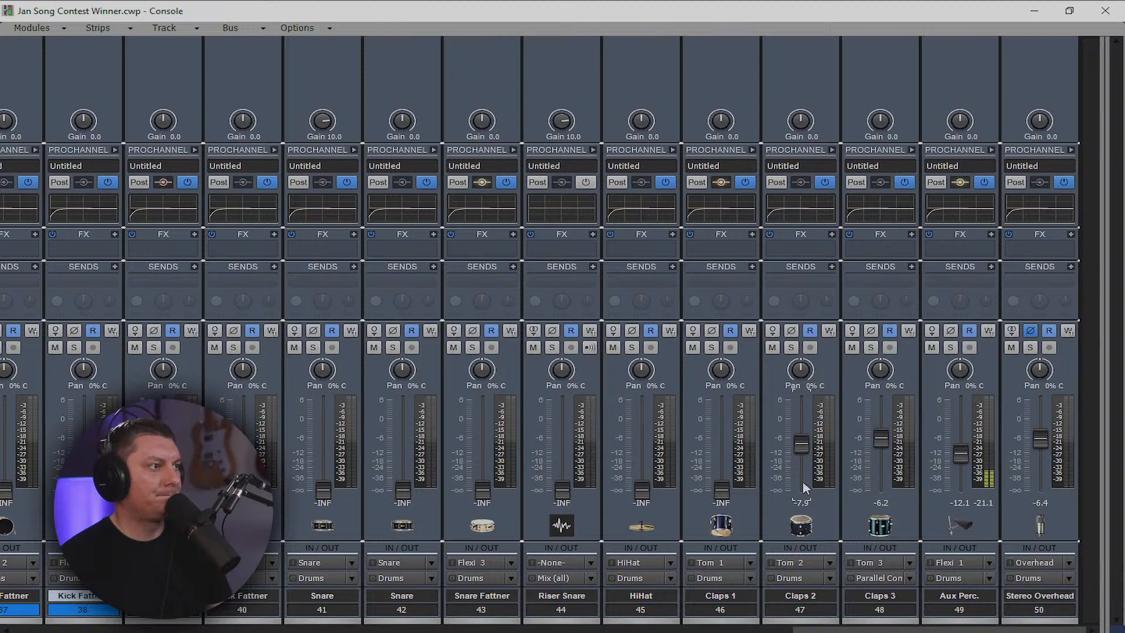
pyautogui.moveTo(721, 489); pyautogui.dragTo(710, 459)
pyautogui.moveTo(641, 490); pyautogui.dragTo(642, 438)
pyautogui.moveTo(714, 447); pyautogui.dragTo(715, 434)
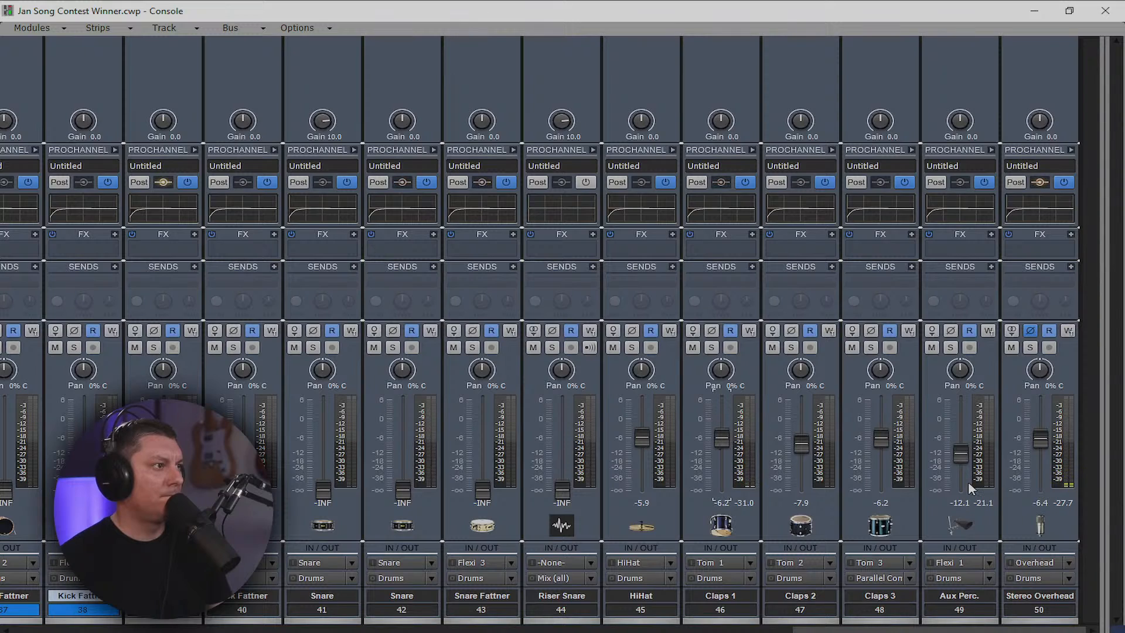
# Bring up Riser Snare (~-8.5), Snare Fattner (~-13) and Snare strips 41 and 42
pyautogui.moveTo(562, 490); pyautogui.dragTo(562, 446)
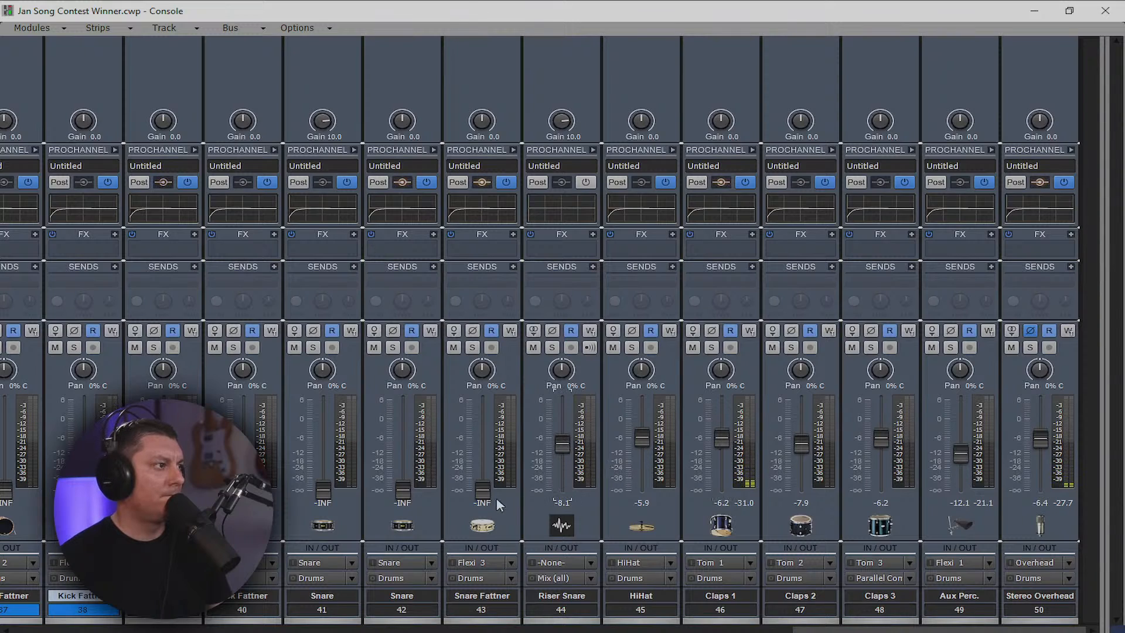
pyautogui.moveTo(483, 489); pyautogui.dragTo(482, 446)
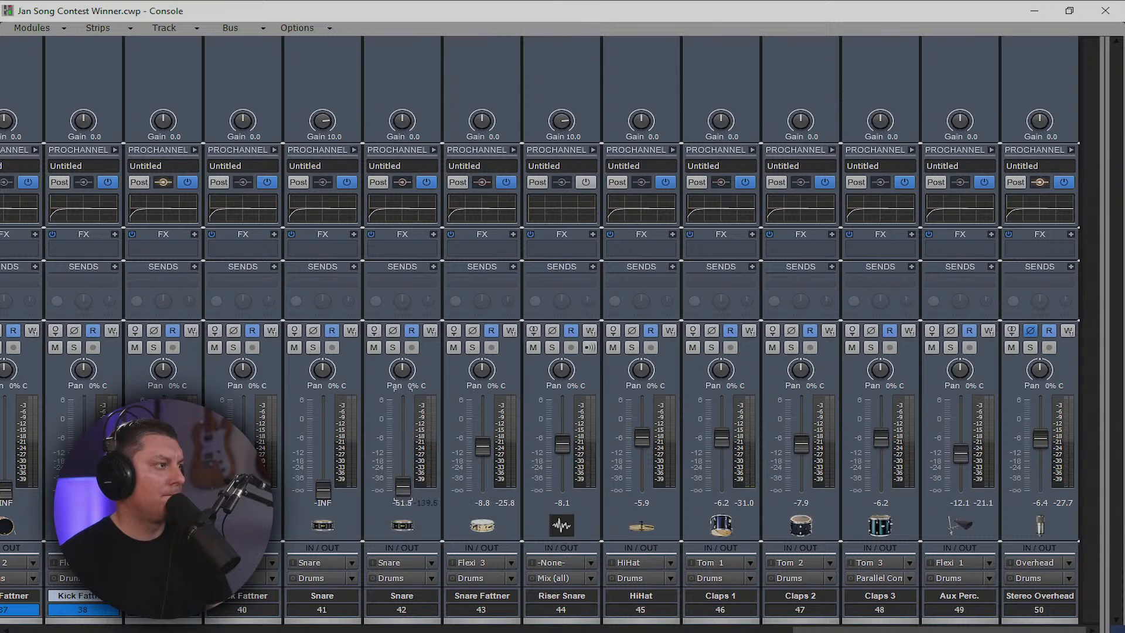
pyautogui.moveTo(402, 486); pyautogui.dragTo(403, 446)
pyautogui.moveTo(483, 446); pyautogui.dragTo(483, 455)
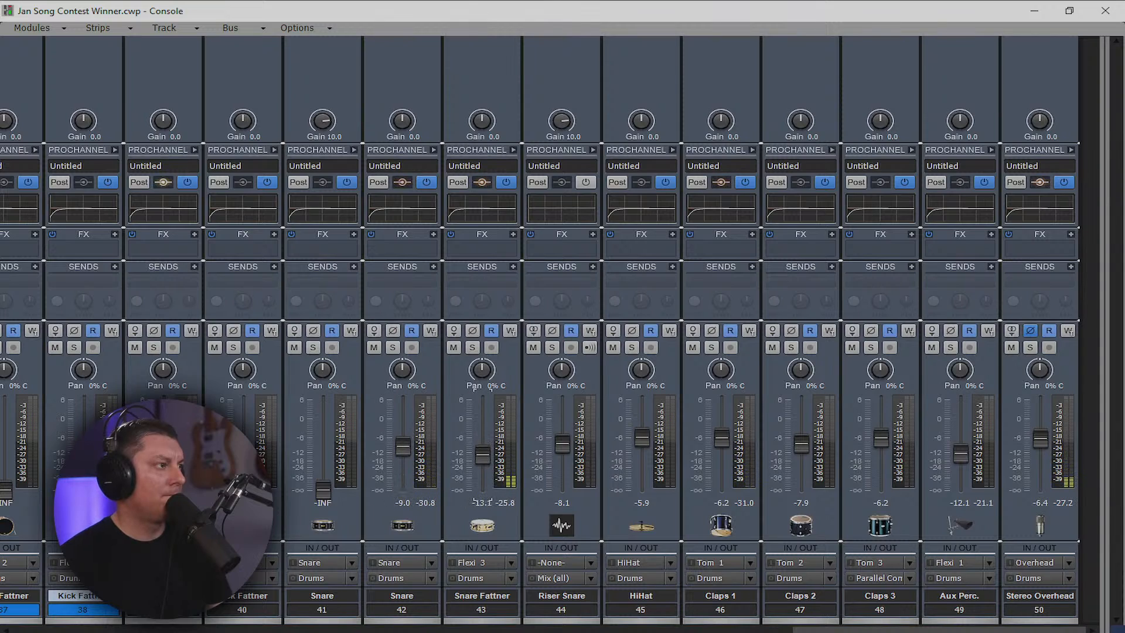
pyautogui.moveTo(488, 387); pyautogui.dragTo(488, 440)
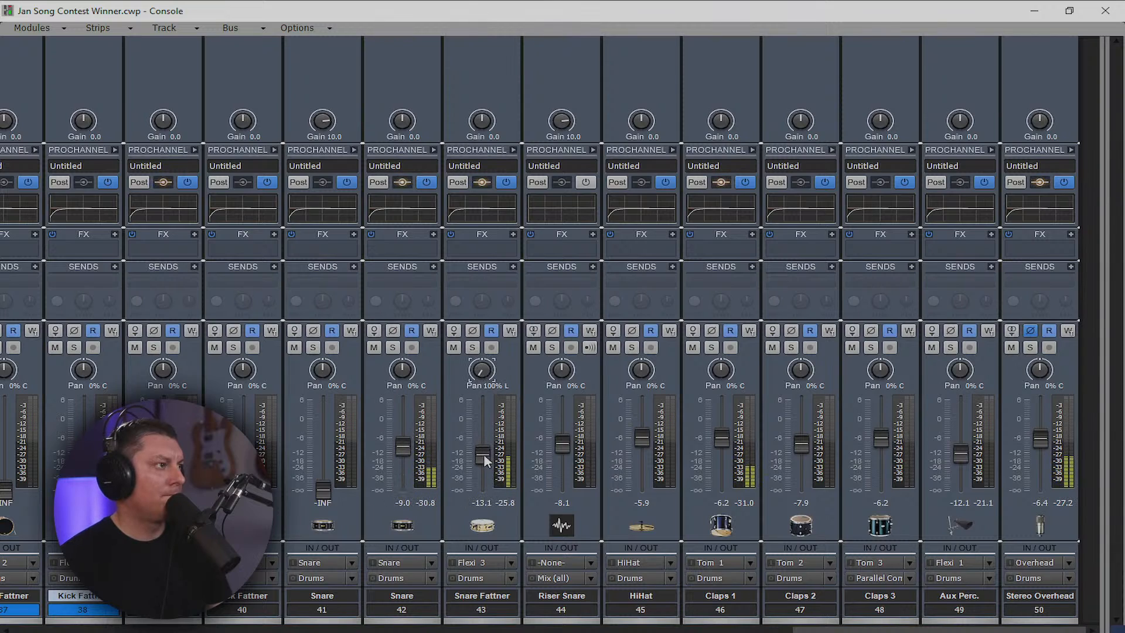
pyautogui.doubleClick(482, 371)
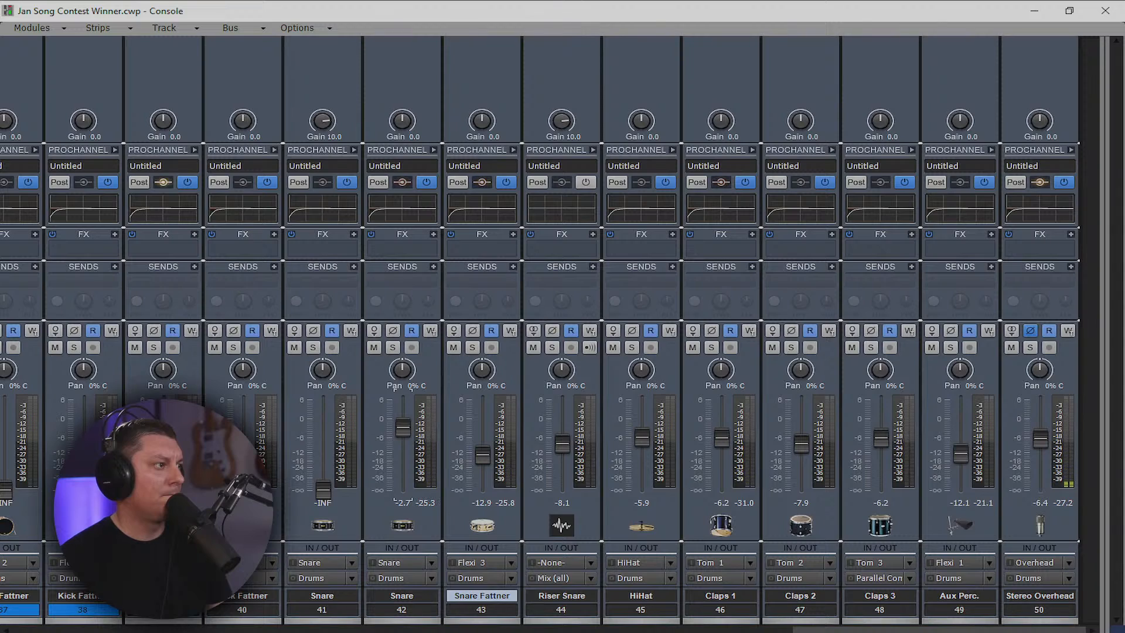
pyautogui.moveTo(403, 427); pyautogui.dragTo(403, 420)
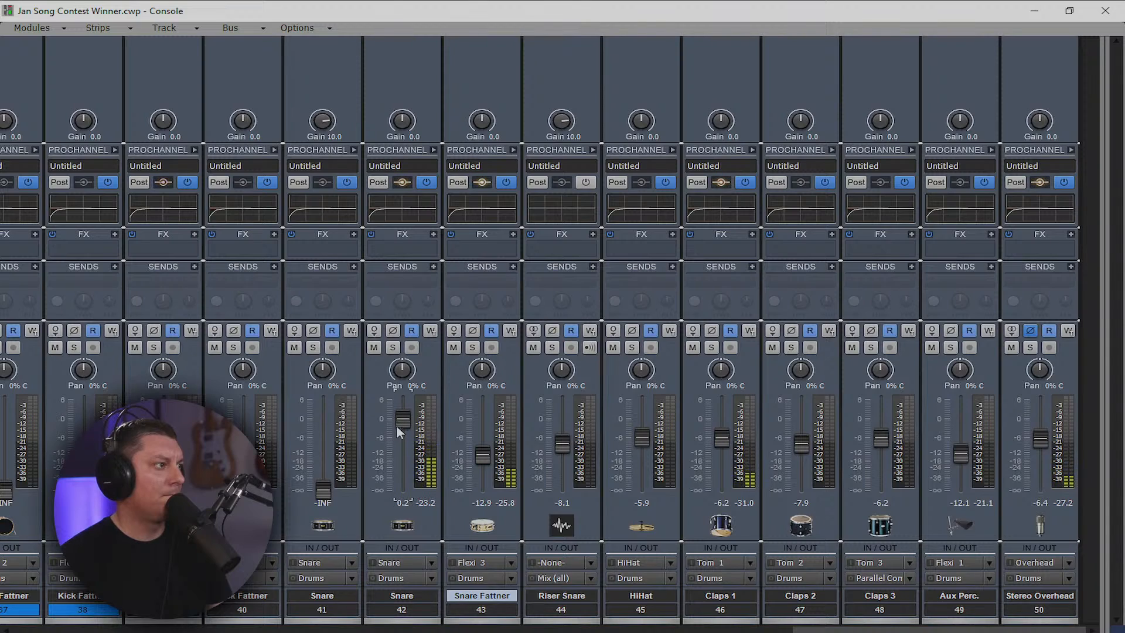
pyautogui.moveTo(324, 490); pyautogui.dragTo(324, 442)
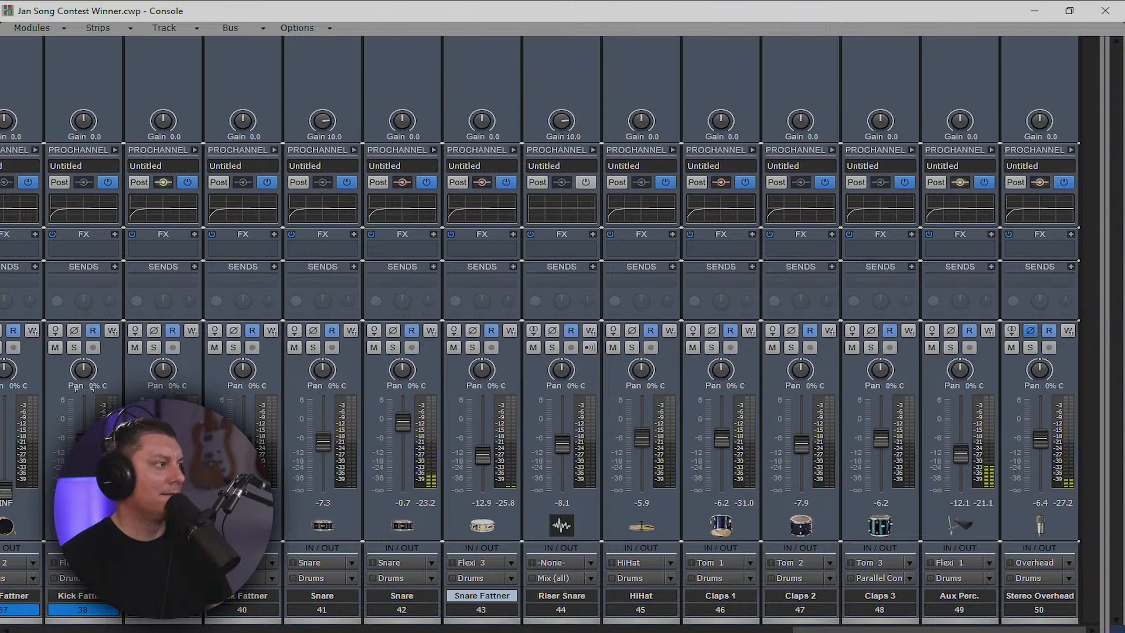
# Raise Kick Fattner (~-8.7), Kick (~-8.5), Perc 2, Perc 1 and Shaker DELAY faders from -INF
pyautogui.moveTo(879, 630); pyautogui.dragTo(722, 631)
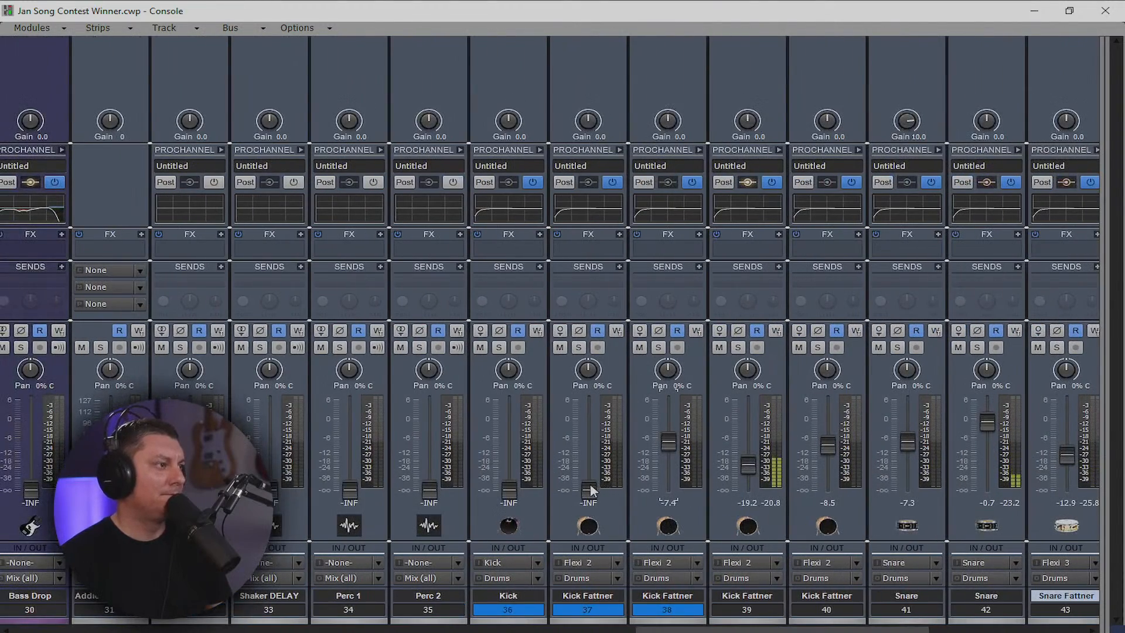
pyautogui.moveTo(591, 490); pyautogui.dragTo(591, 447)
pyautogui.moveTo(509, 490); pyautogui.dragTo(509, 447)
pyautogui.moveTo(429, 489); pyautogui.dragTo(429, 449)
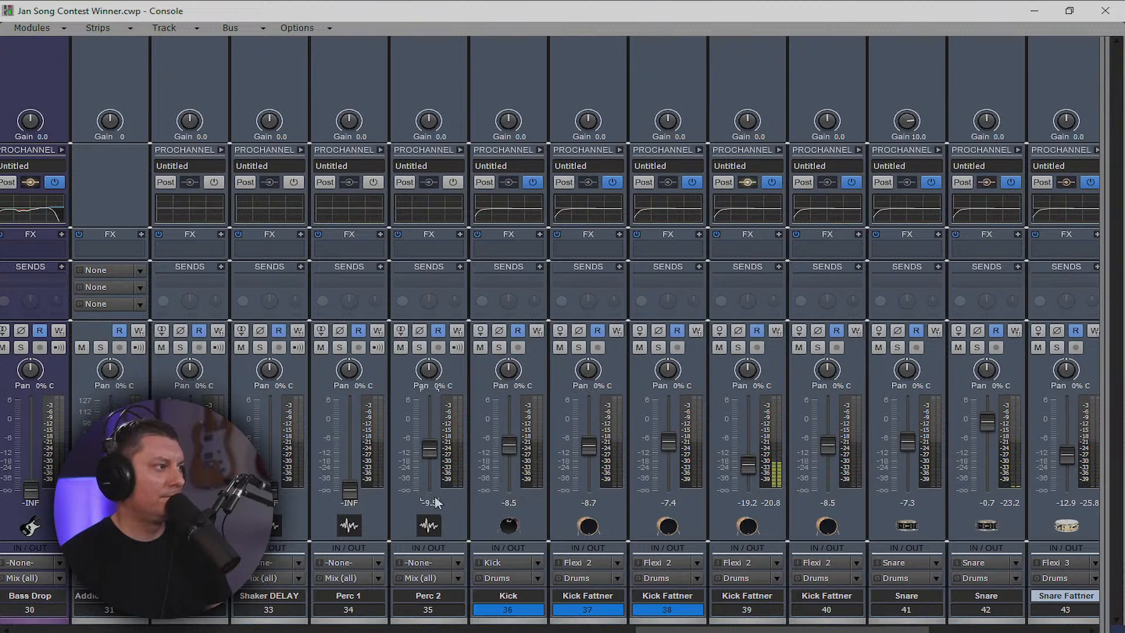
pyautogui.moveTo(350, 490); pyautogui.dragTo(349, 450)
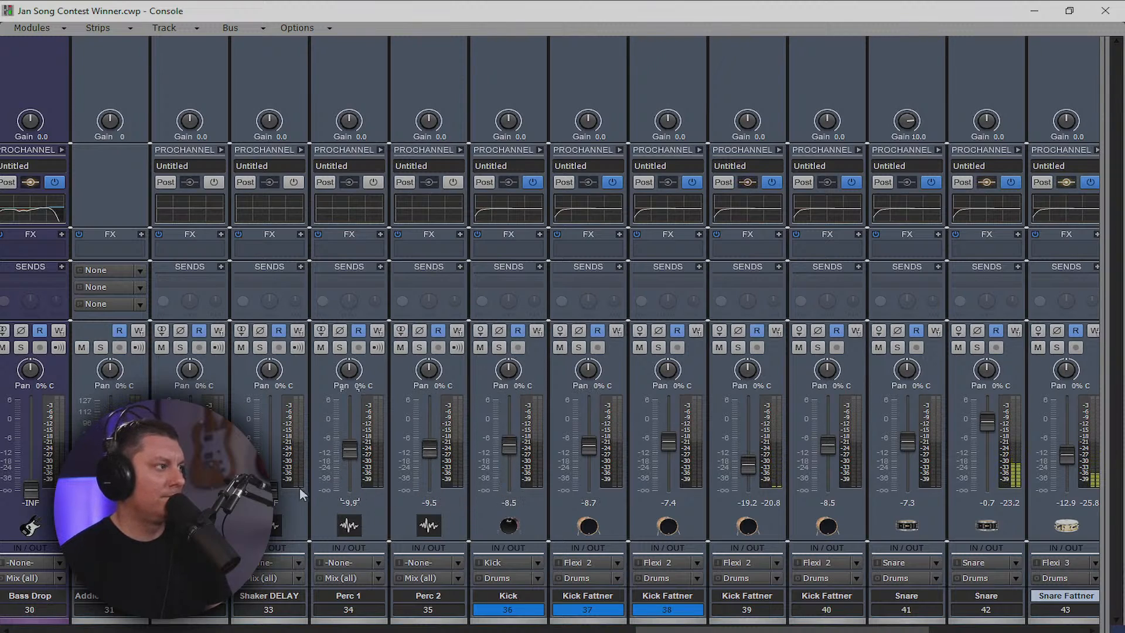
pyautogui.moveTo(272, 489); pyautogui.dragTo(271, 451)
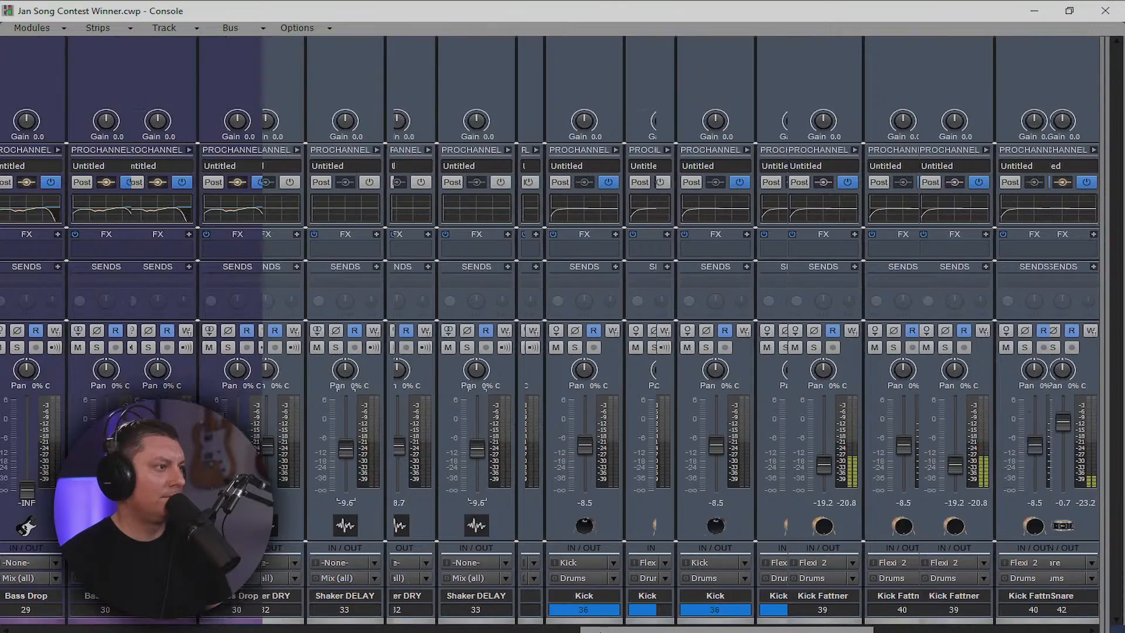
pyautogui.moveTo(600, 632); pyautogui.dragTo(487, 632)
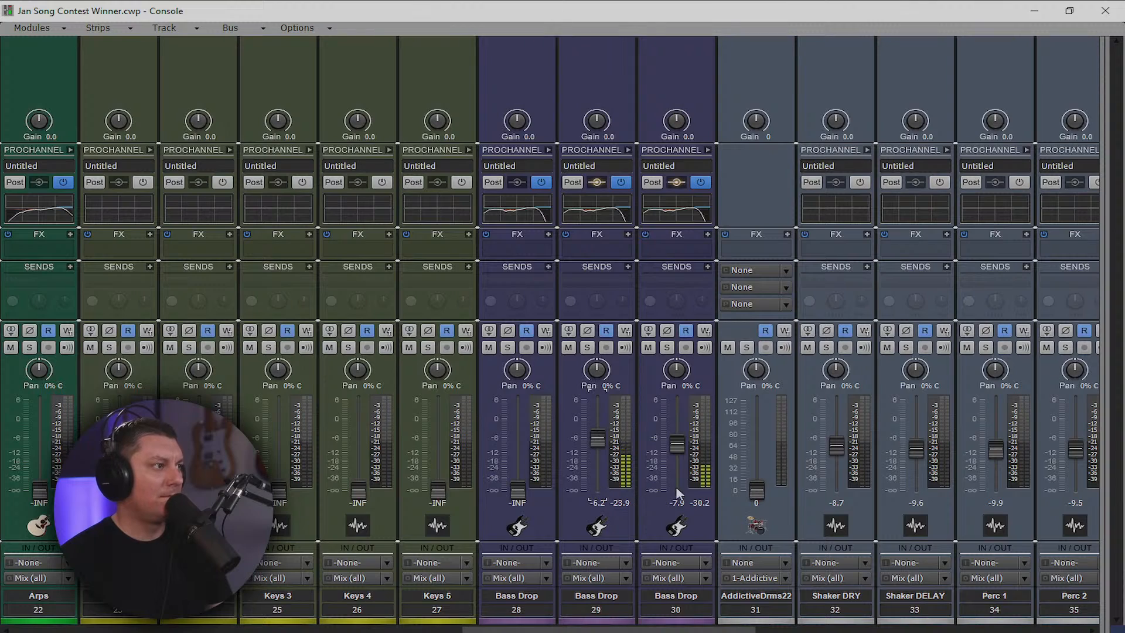
# Pull Bass Drop 30 down to about -10.9 dB and raise Bass Drop 28 to about -6.6 dB
pyautogui.moveTo(676, 440); pyautogui.dragTo(676, 446)
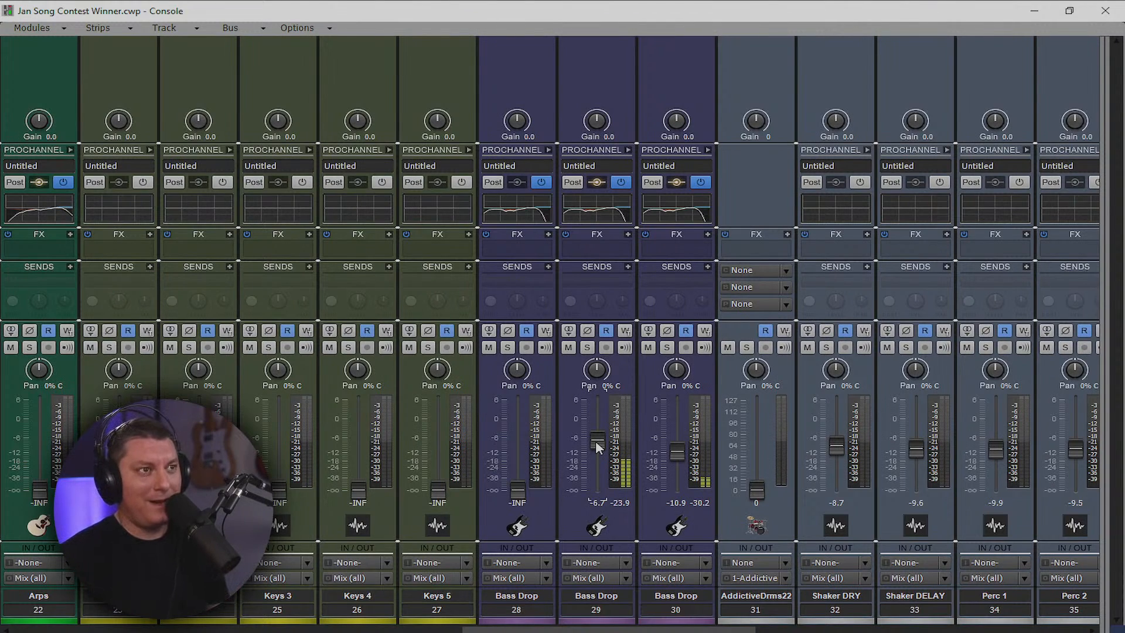
pyautogui.moveTo(522, 489)
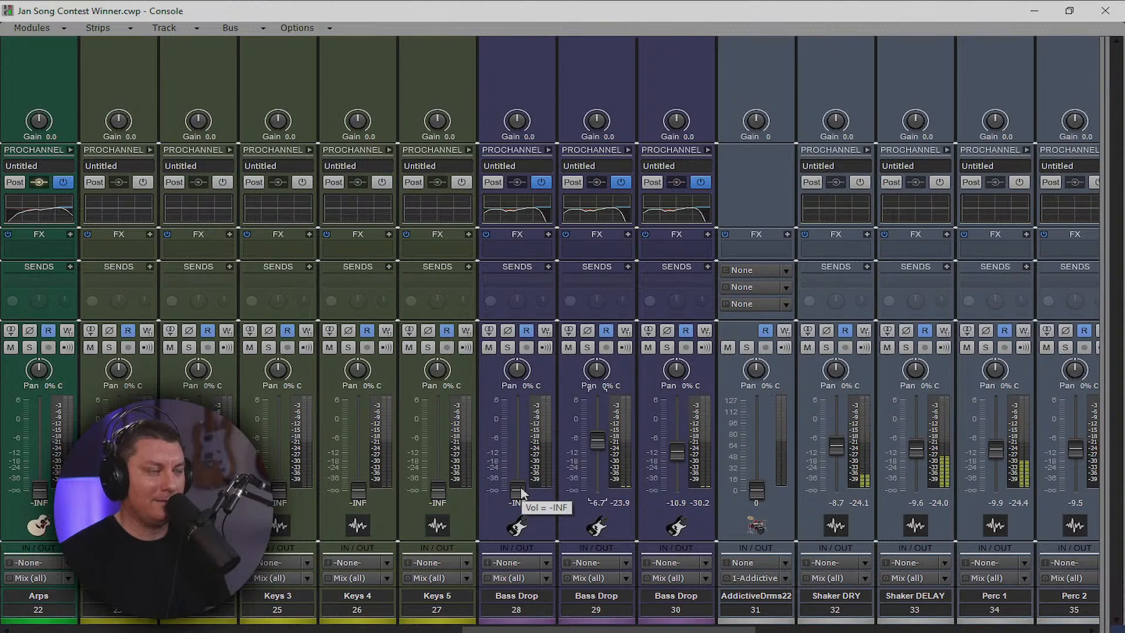
pyautogui.moveTo(521, 488); pyautogui.dragTo(521, 438)
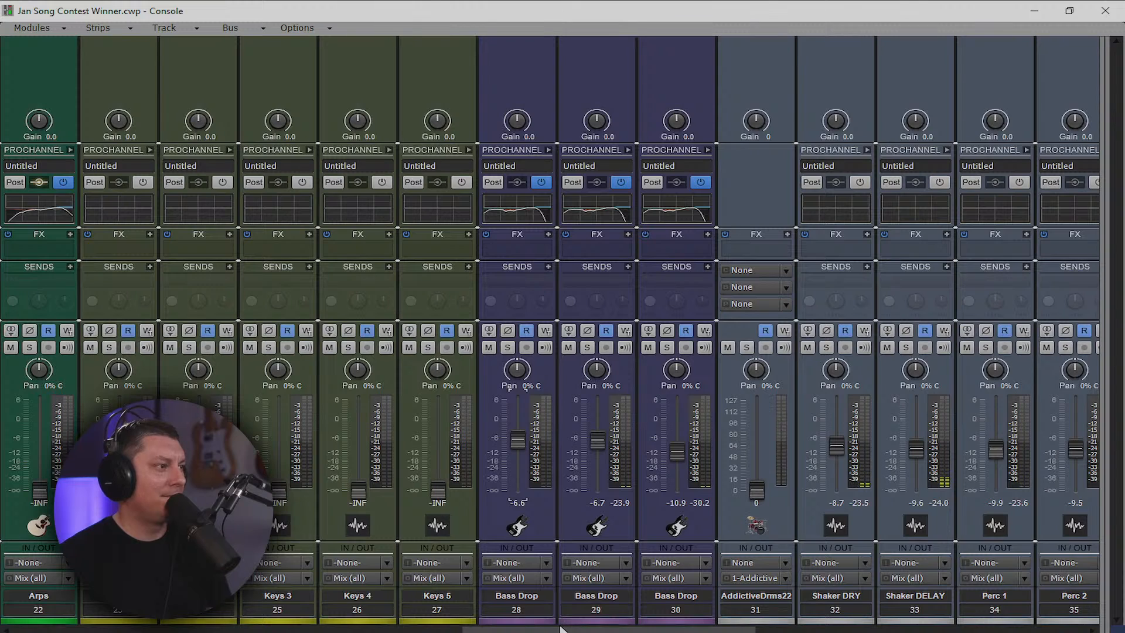
pyautogui.moveTo(540, 611); pyautogui.dragTo(753, 626)
pyautogui.moveTo(678, 631); pyautogui.dragTo(750, 631)
# Raise Perc 1 to about -3.8 dB and Shaker DRY to about -2.9 dB
pyautogui.moveTo(534, 457); pyautogui.dragTo(535, 439)
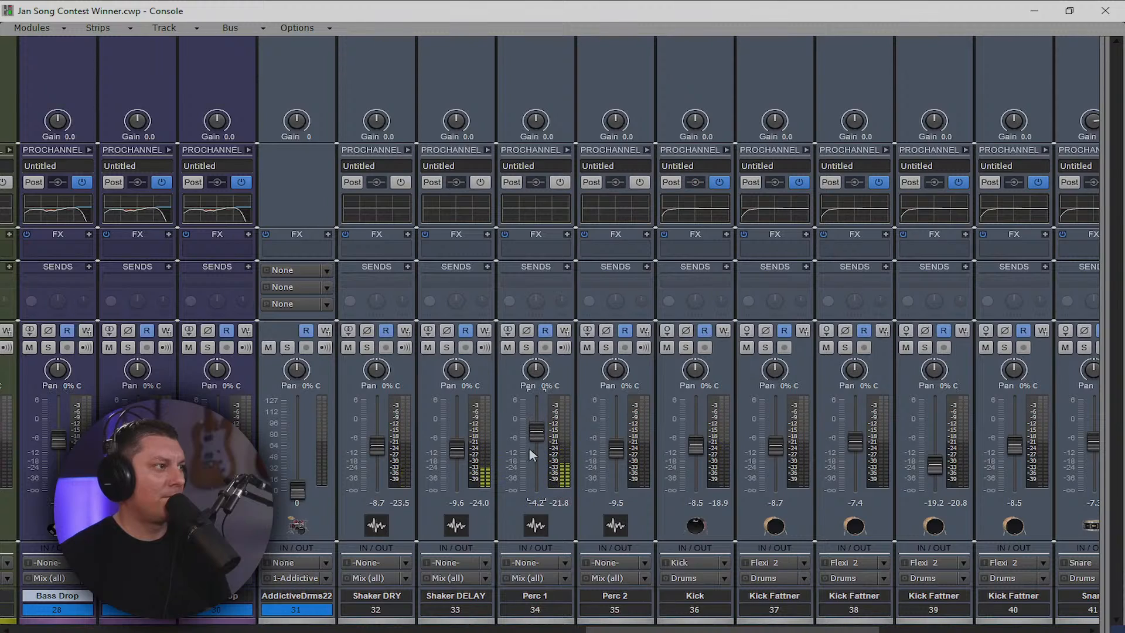
pyautogui.moveTo(376, 447); pyautogui.dragTo(377, 428)
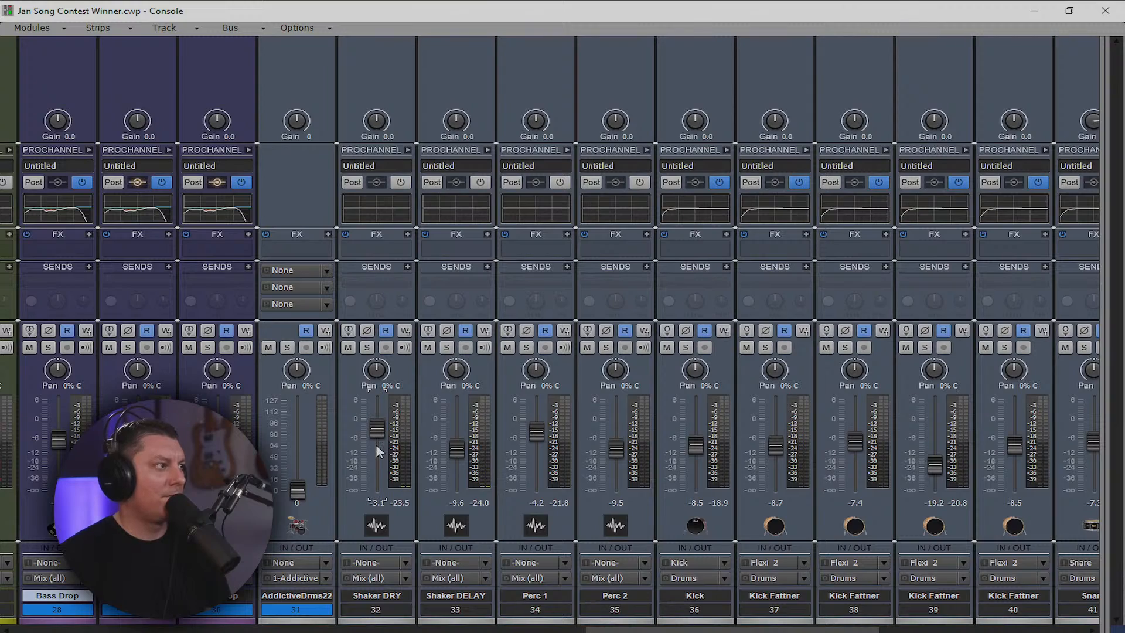
pyautogui.moveTo(633, 631); pyautogui.dragTo(442, 629)
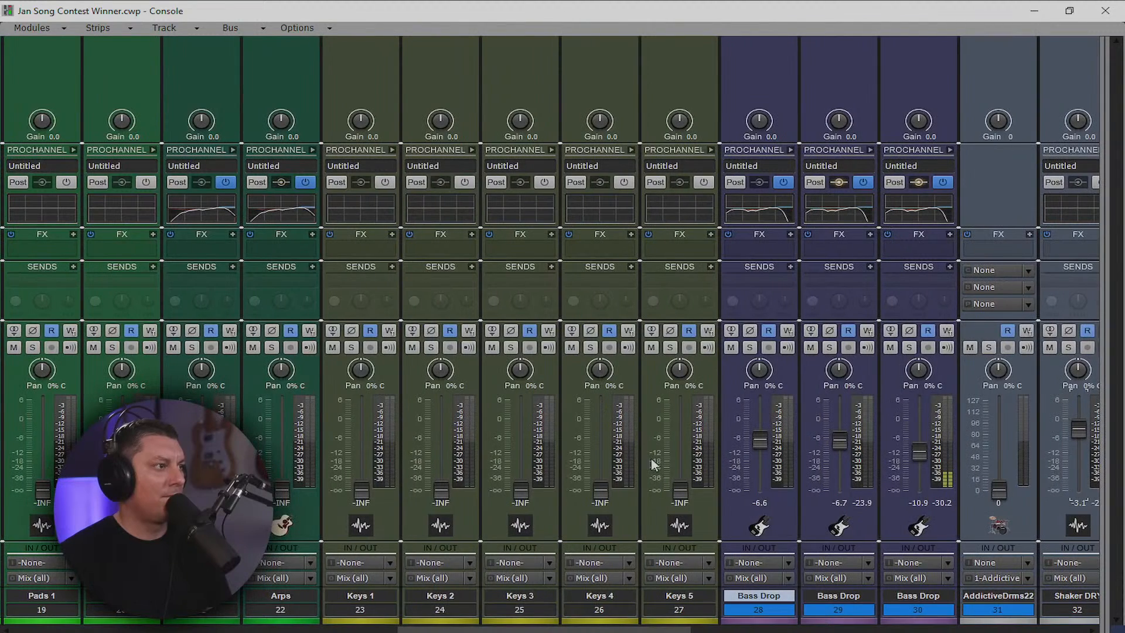
# Bring Keys 1–4 and the neighbouring strip up from silence to about -6 dB
pyautogui.moveTo(679, 491); pyautogui.dragTo(680, 437)
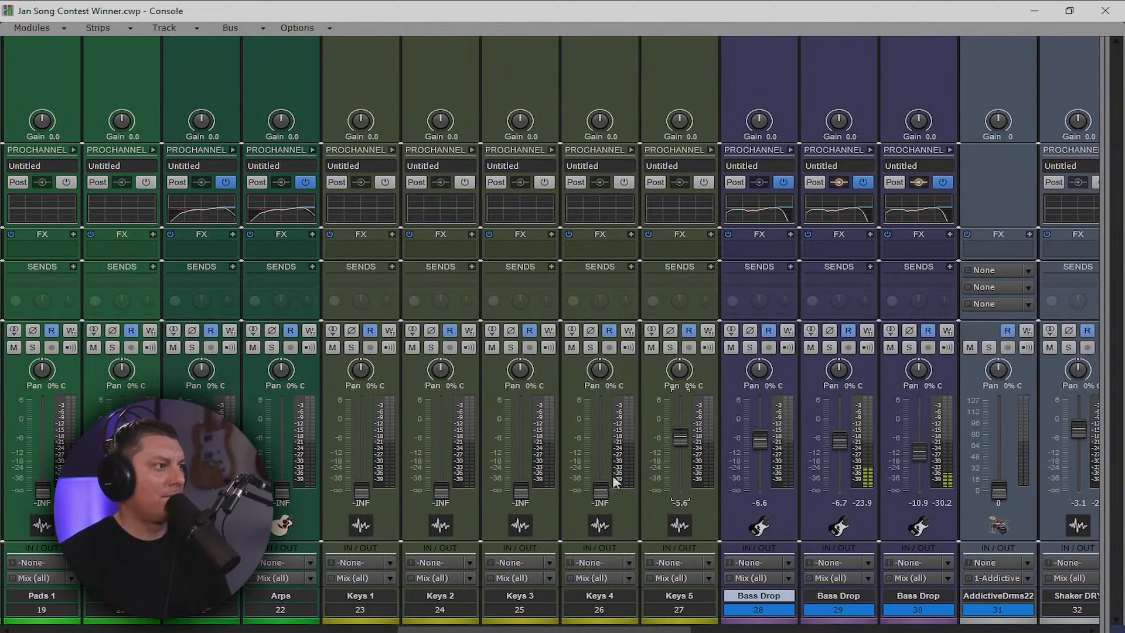
pyautogui.moveTo(600, 491); pyautogui.dragTo(600, 439)
pyautogui.moveTo(520, 492); pyautogui.dragTo(521, 440)
pyautogui.moveTo(441, 491); pyautogui.dragTo(440, 438)
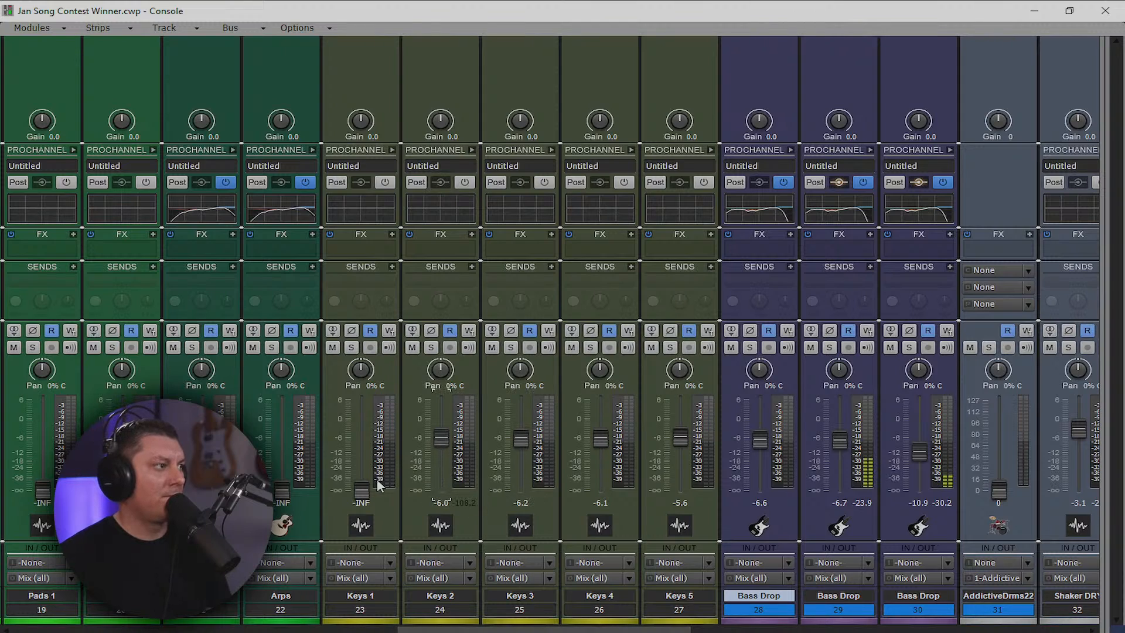
pyautogui.moveTo(361, 491); pyautogui.dragTo(361, 448)
# Pull the Snare fader down from -7.3 to about -10.7 dB
pyautogui.moveTo(613, 629); pyautogui.dragTo(876, 630)
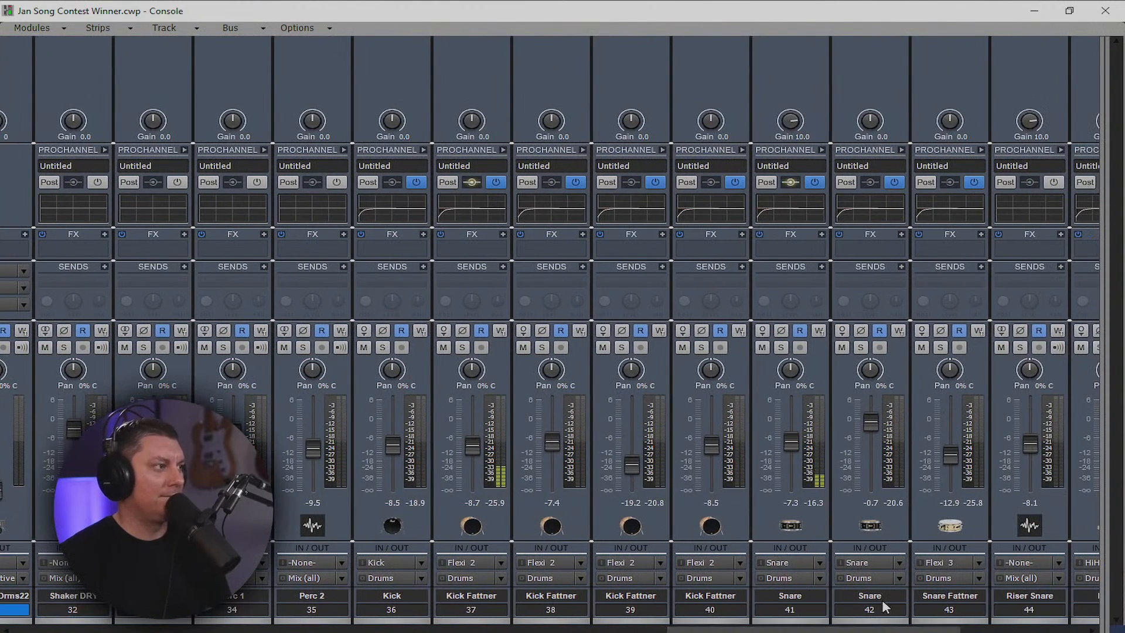
pyautogui.moveTo(793, 439); pyautogui.dragTo(793, 452)
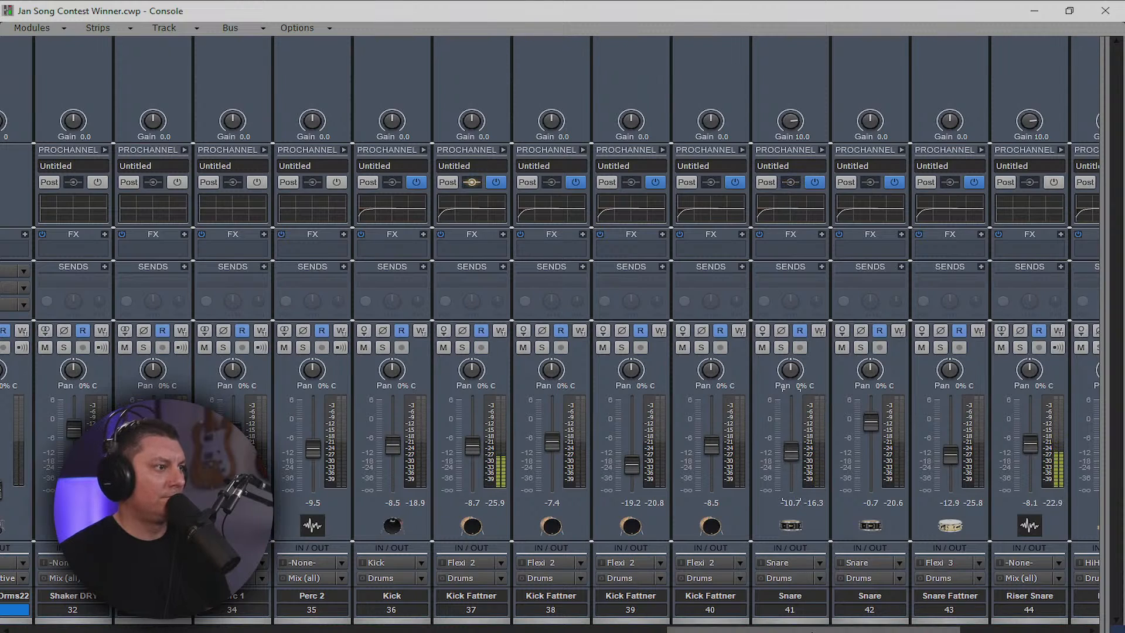
pyautogui.moveTo(821, 630); pyautogui.dragTo(530, 631)
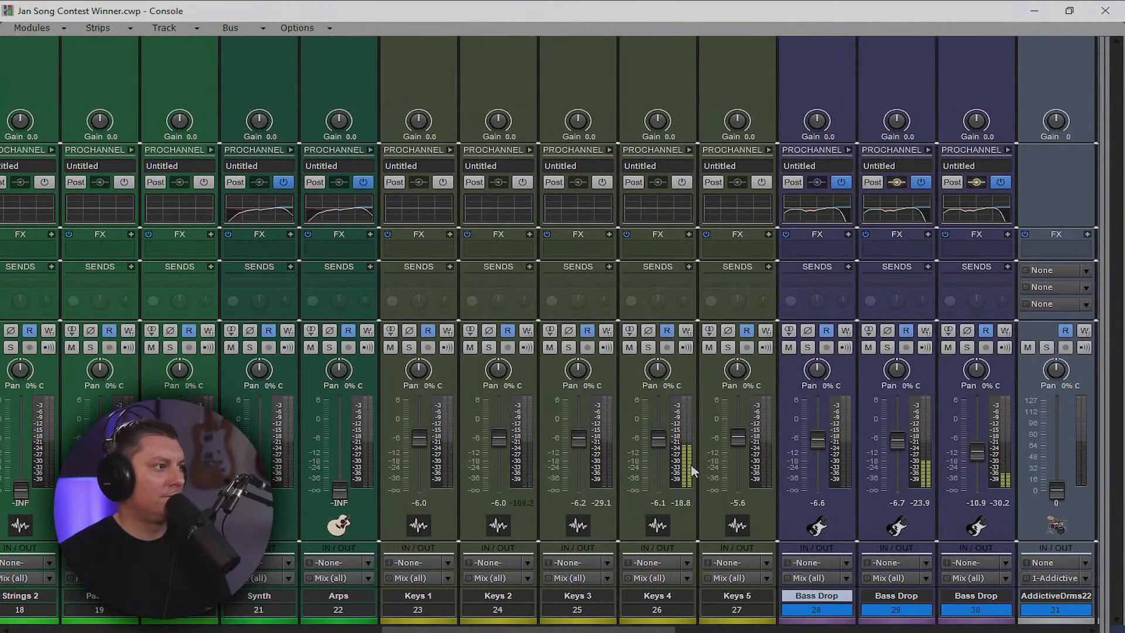
# Ease Keys 4 down slightly and raise Arps, Synth, Pads 1 and Pads 2 from silence
pyautogui.moveTo(657, 438); pyautogui.dragTo(656, 444)
pyautogui.moveTo(601, 630); pyautogui.dragTo(530, 630)
pyautogui.moveTo(604, 491); pyautogui.dragTo(604, 443)
pyautogui.moveTo(529, 493); pyautogui.dragTo(529, 441)
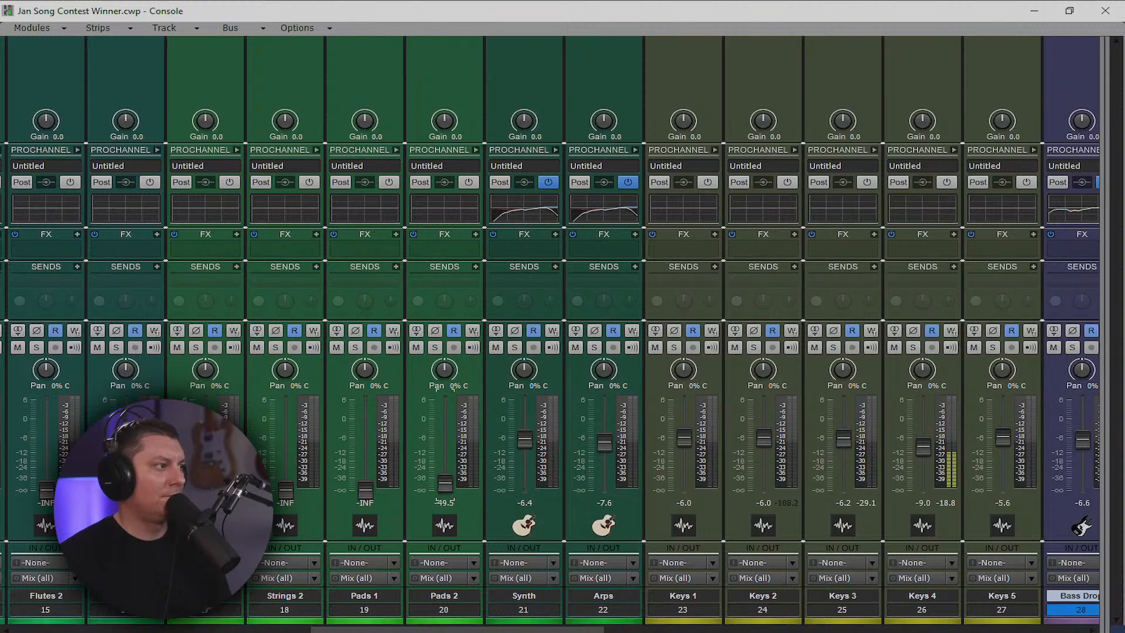
pyautogui.moveTo(444, 484); pyautogui.dragTo(445, 450)
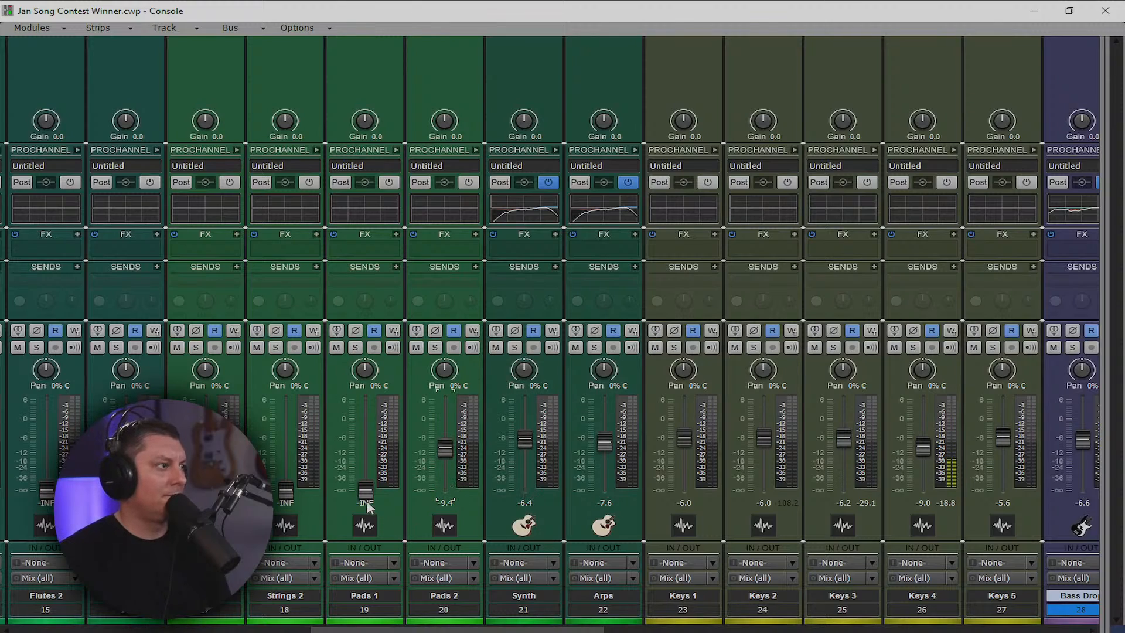
pyautogui.moveTo(367, 497); pyautogui.dragTo(366, 449)
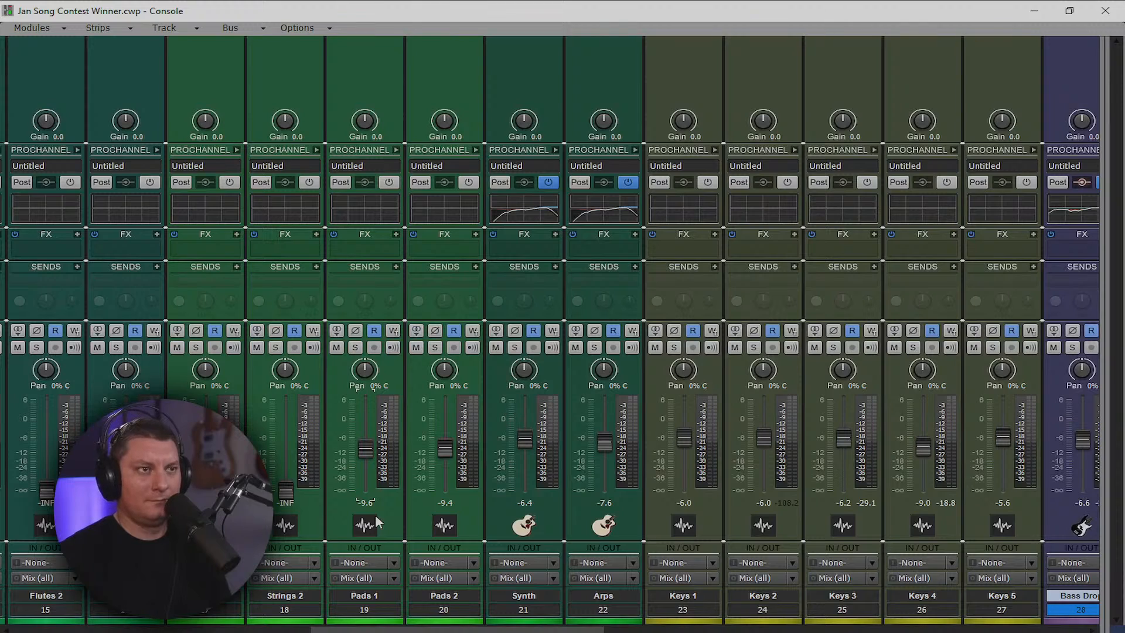
# Bring Strings 2 up from silence in three passes to about -4.9 dB
pyautogui.moveTo(286, 496); pyautogui.dragTo(286, 448)
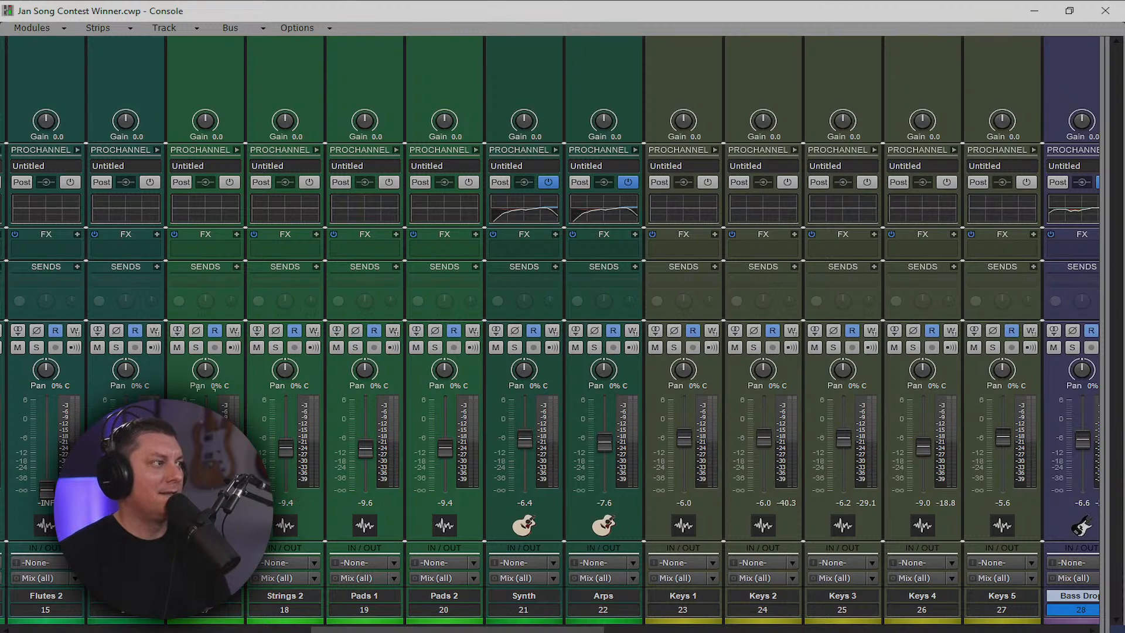
pyautogui.moveTo(297, 449); pyautogui.dragTo(285, 439)
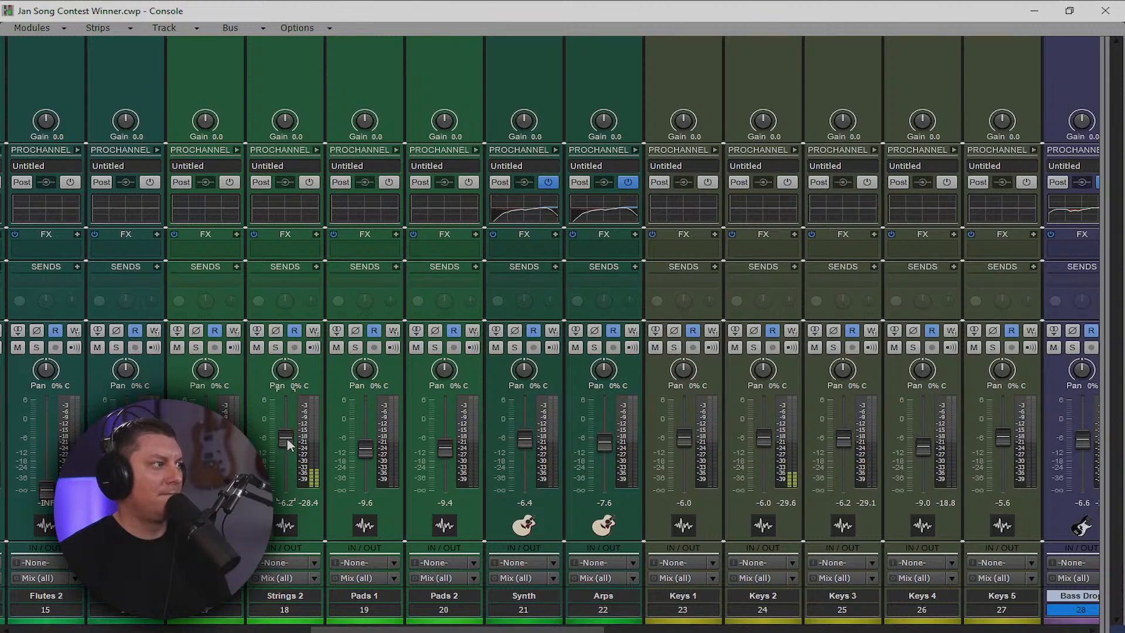
pyautogui.moveTo(282, 444); pyautogui.dragTo(286, 432)
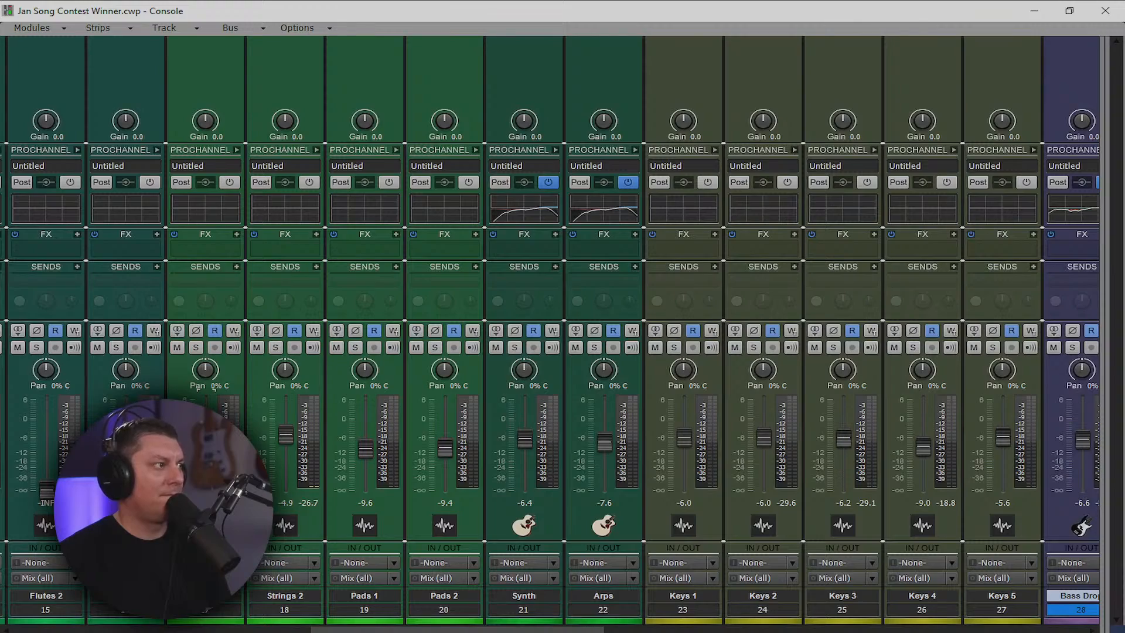
pyautogui.moveTo(452, 630); pyautogui.dragTo(343, 630)
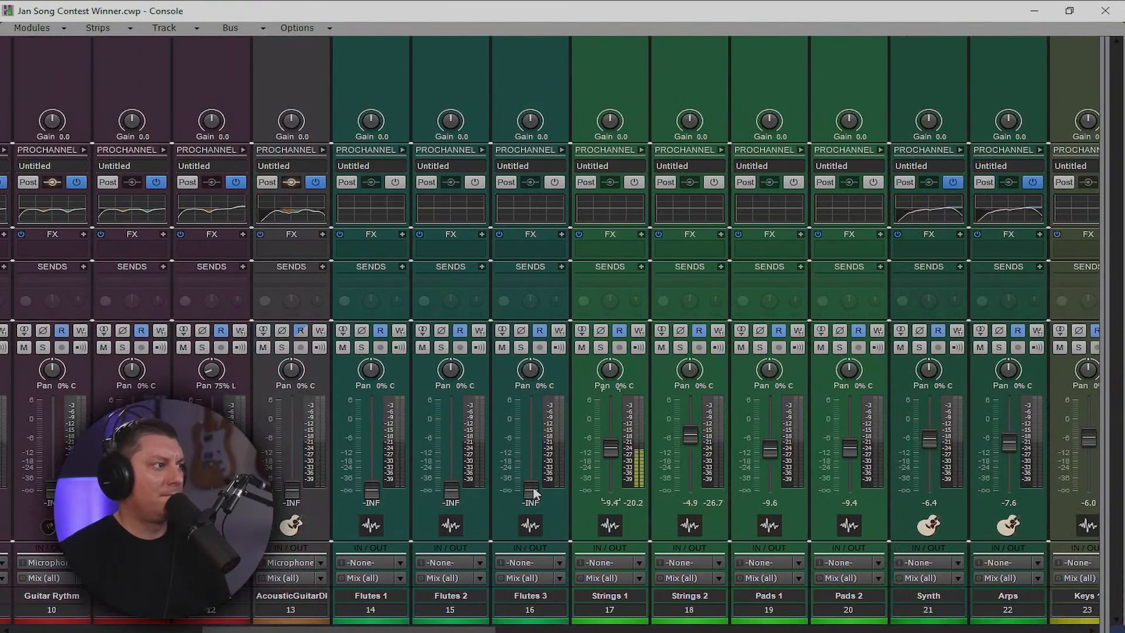
# Raise Flutes 1, 2 and 3 from silence to working levels
pyautogui.moveTo(532, 491); pyautogui.dragTo(531, 439)
pyautogui.moveTo(450, 489); pyautogui.dragTo(451, 441)
pyautogui.moveTo(371, 489); pyautogui.dragTo(372, 444)
# Bring AcousticGuitarDI up to -6.9 dB and Guitar FX to -8.5 dB
pyautogui.moveTo(430, 629); pyautogui.dragTo(894, 629)
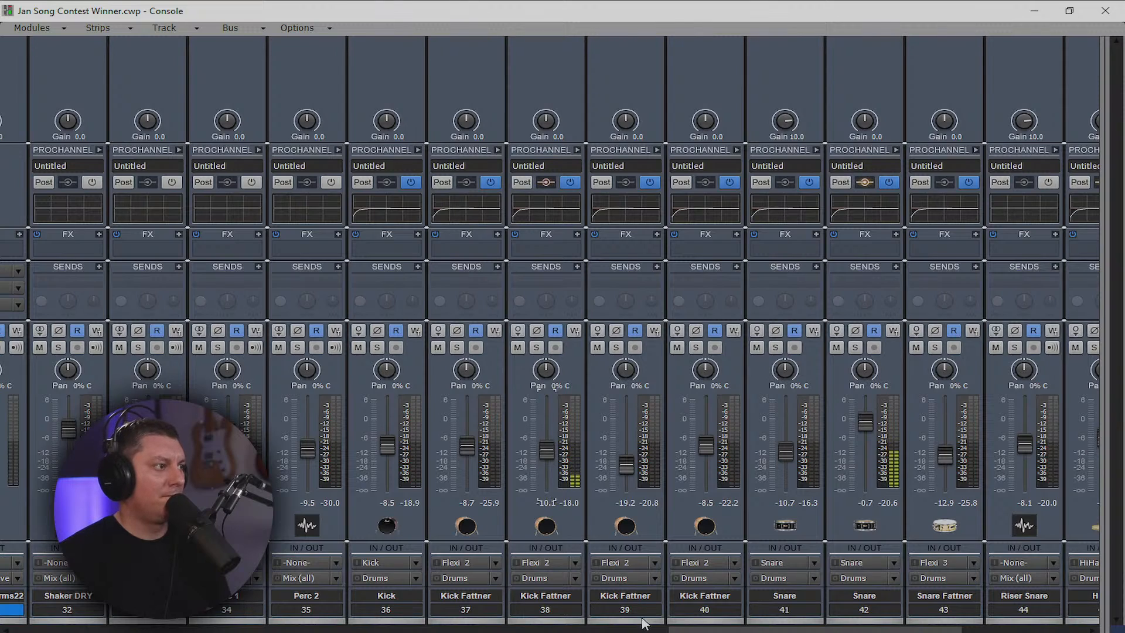
pyautogui.moveTo(756, 628); pyautogui.dragTo(206, 631)
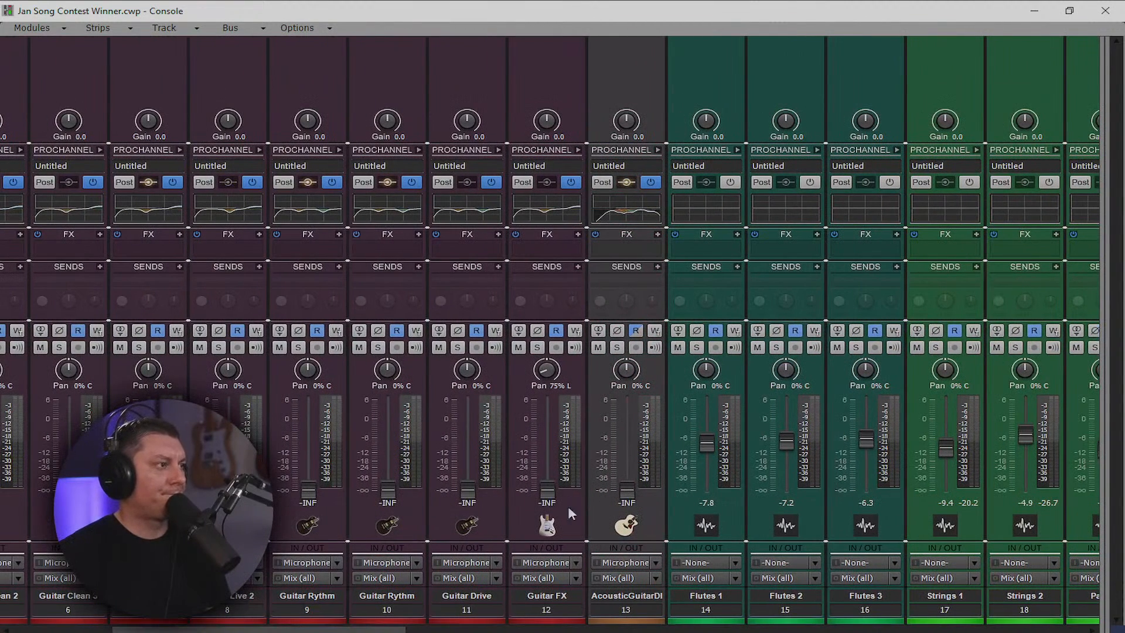
pyautogui.moveTo(633, 498); pyautogui.dragTo(628, 443)
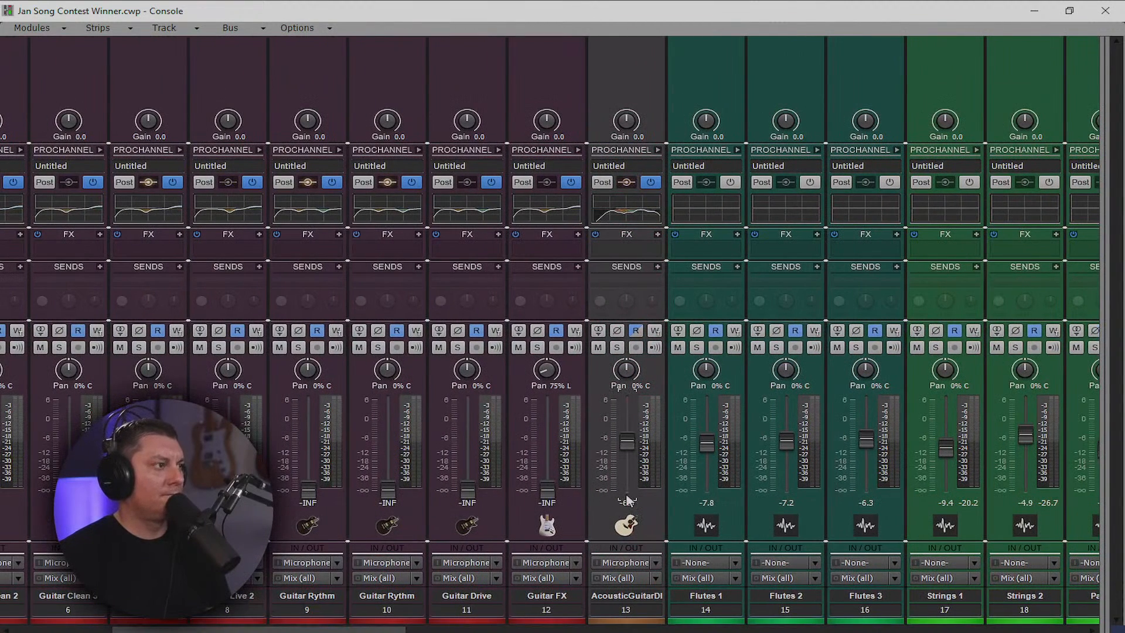
pyautogui.moveTo(551, 495); pyautogui.dragTo(555, 452)
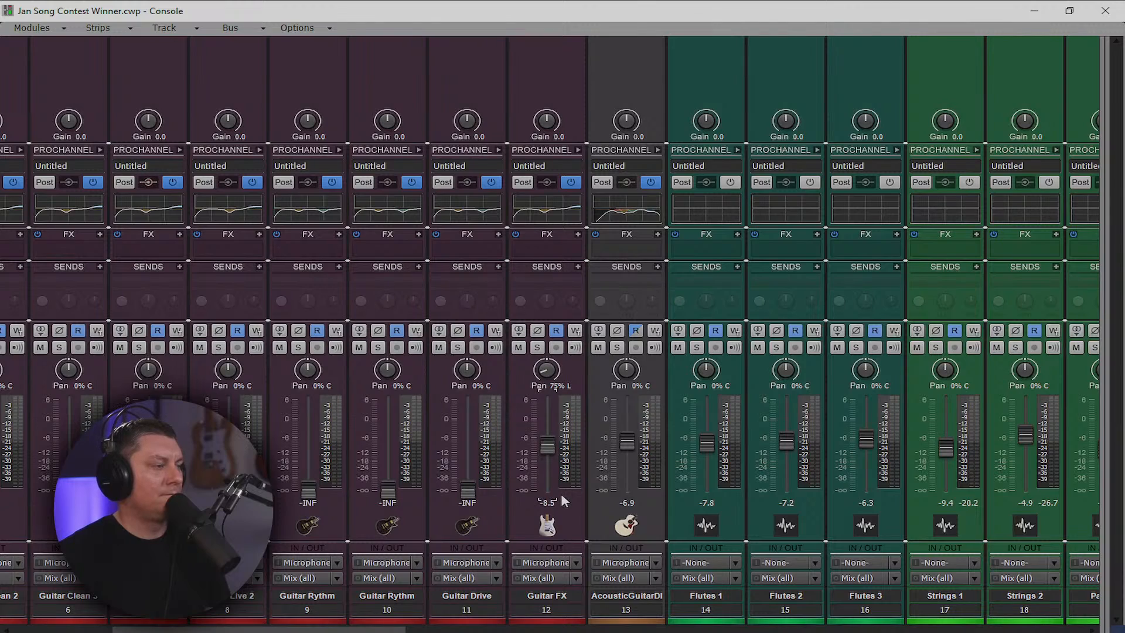
# Rewind to the song start, resume playback, and bring the Console back with Alt+2
pyautogui.click(1034, 11)
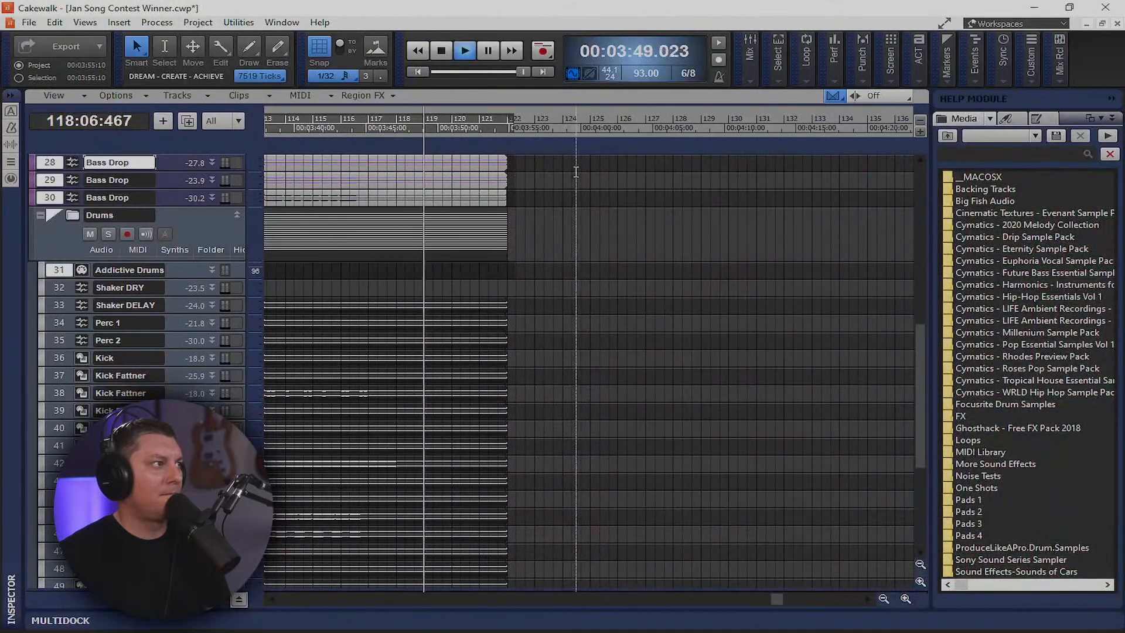
pyautogui.press('w')
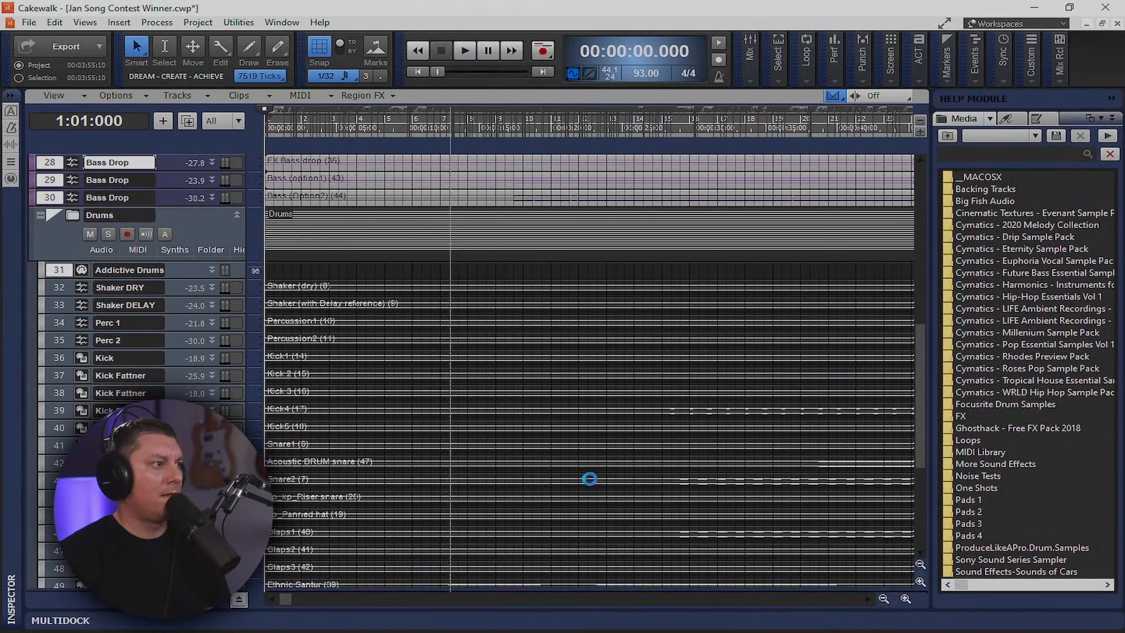
pyautogui.press('space')
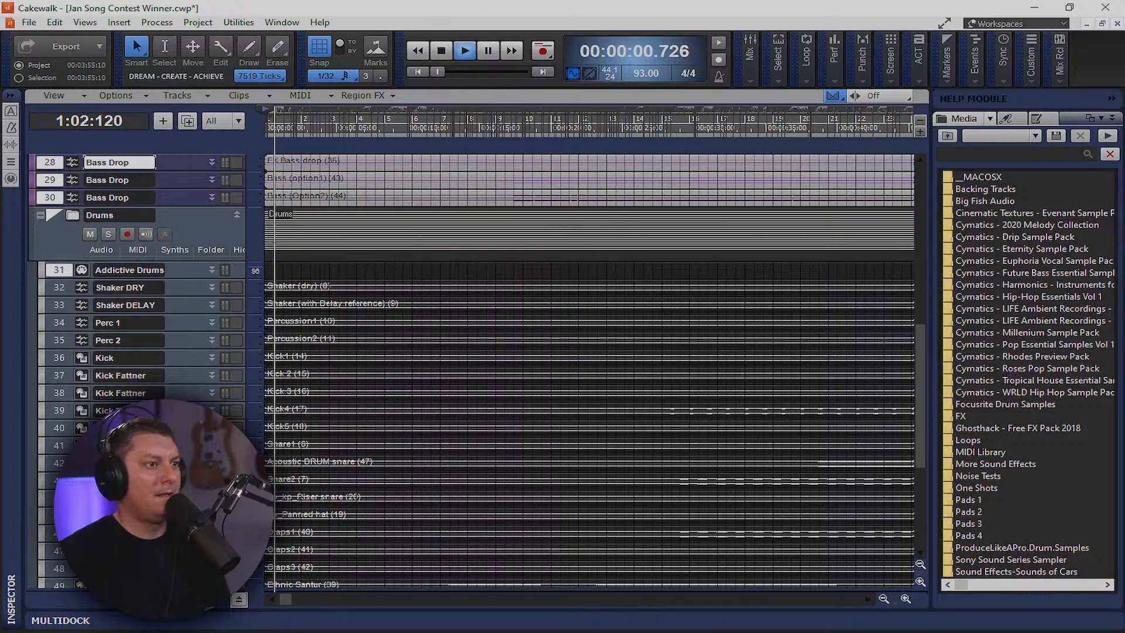
pyautogui.hotkey('alt', '2')
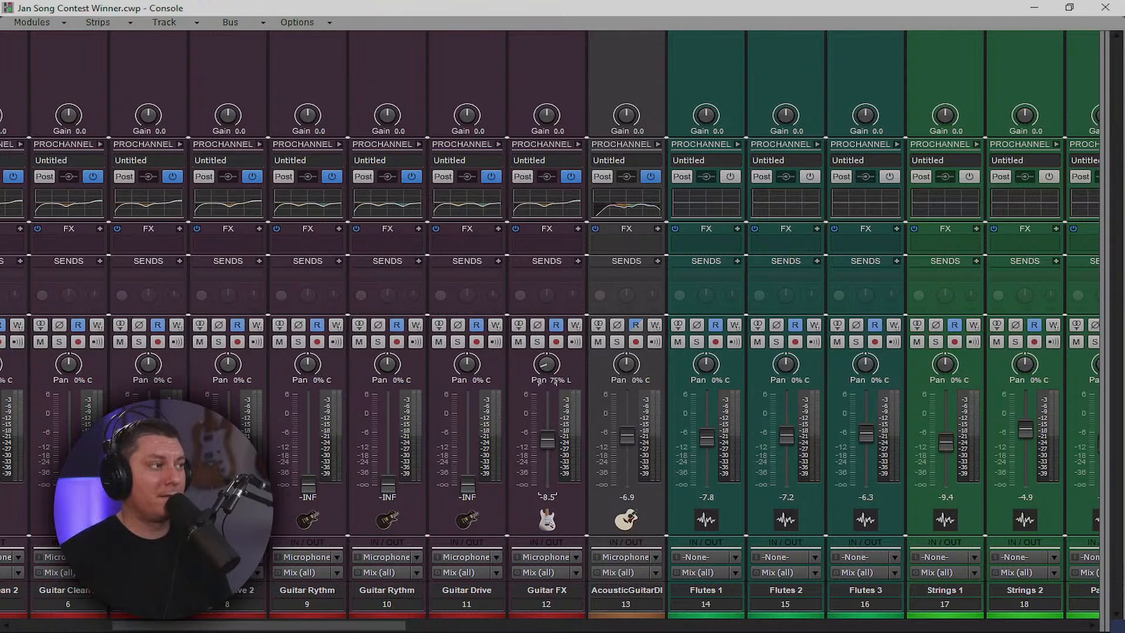
# Centre the Guitar FX pan and lower Flutes 1 slightly
pyautogui.doubleClick(548, 364)
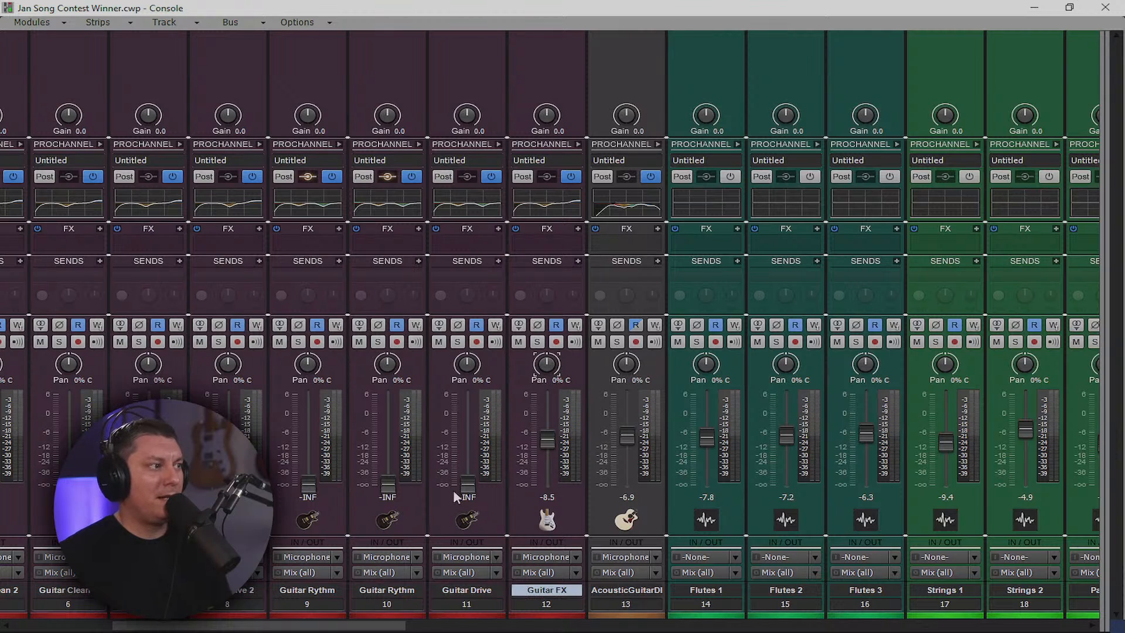
pyautogui.moveTo(341, 625)
pyautogui.mouseDown()
pyautogui.moveTo(378, 630)
pyautogui.moveTo(334, 629)
pyautogui.mouseUp()
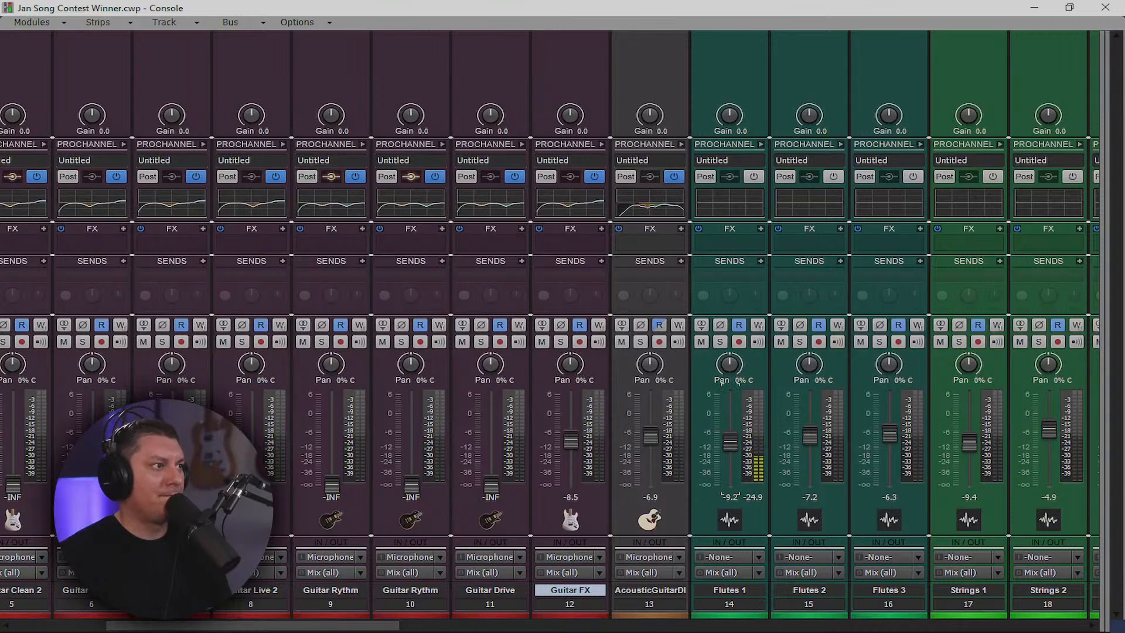
pyautogui.moveTo(730, 442); pyautogui.dragTo(730, 444)
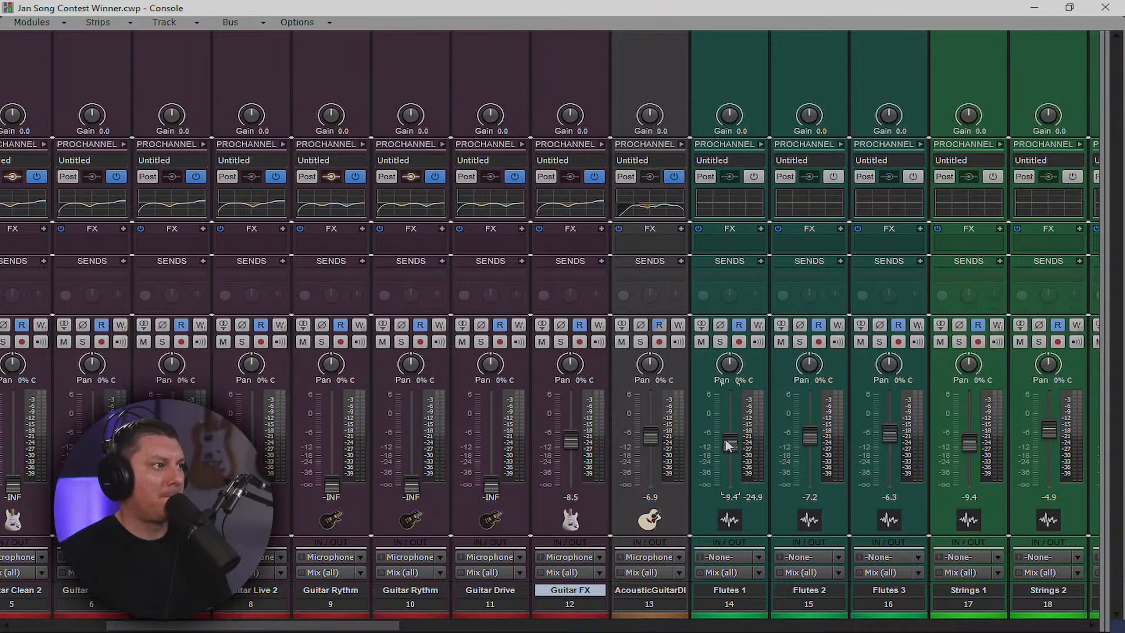
# Raise Guitar Drive and both Guitar Rythm tracks from silence, then push the Rythm tracks louder
pyautogui.moveTo(491, 489); pyautogui.dragTo(491, 444)
pyautogui.moveTo(411, 486); pyautogui.dragTo(411, 447)
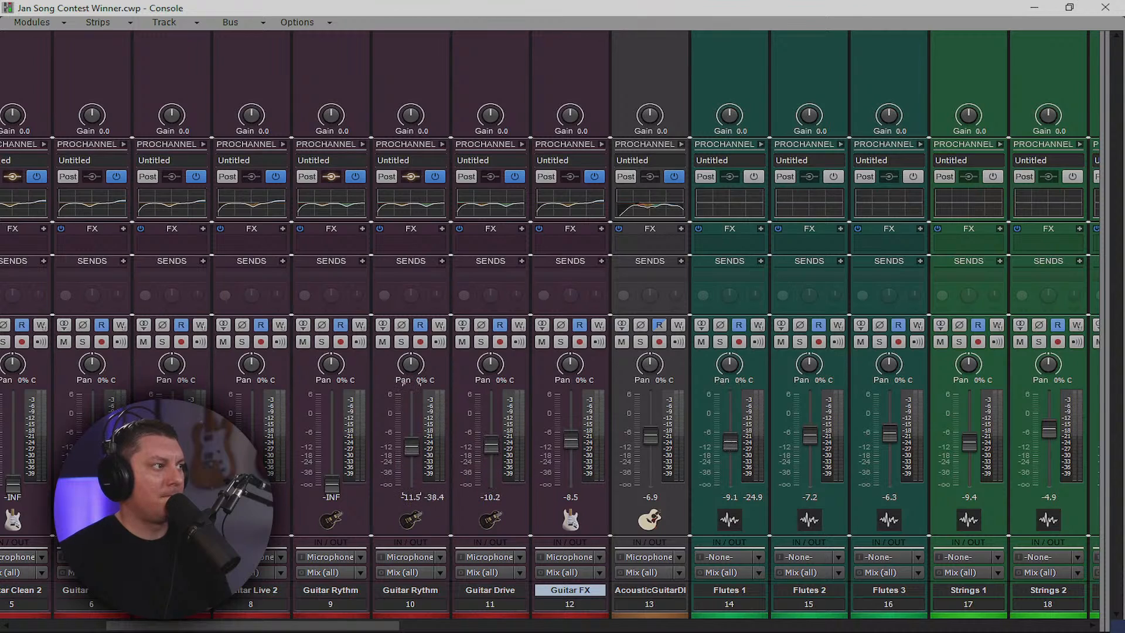
pyautogui.moveTo(332, 485); pyautogui.dragTo(332, 445)
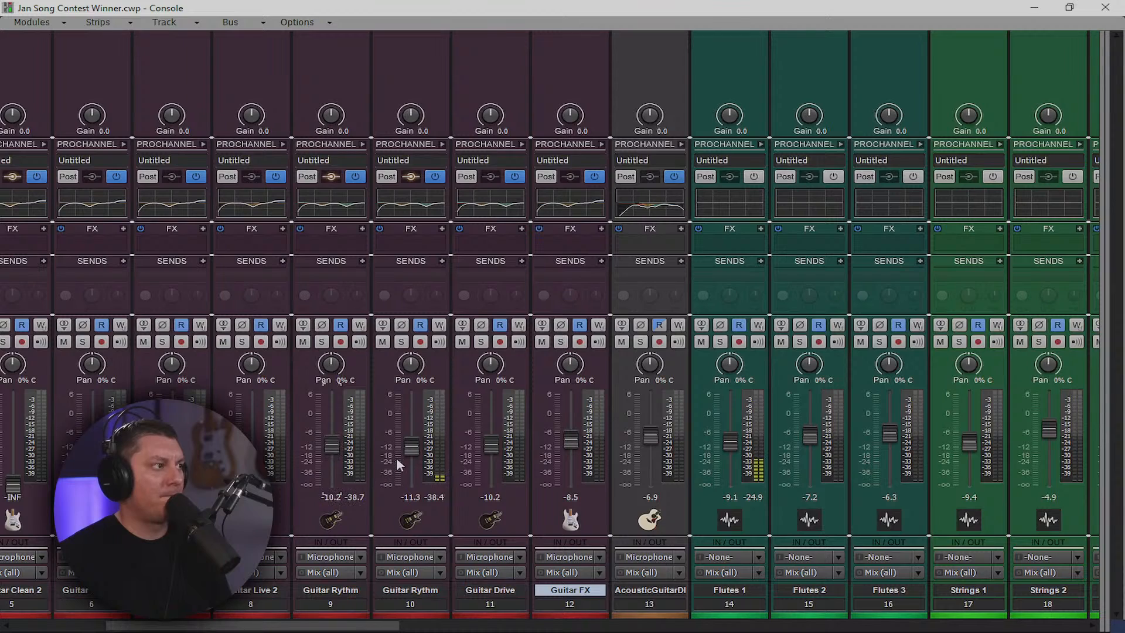
pyautogui.moveTo(411, 436); pyautogui.dragTo(411, 421)
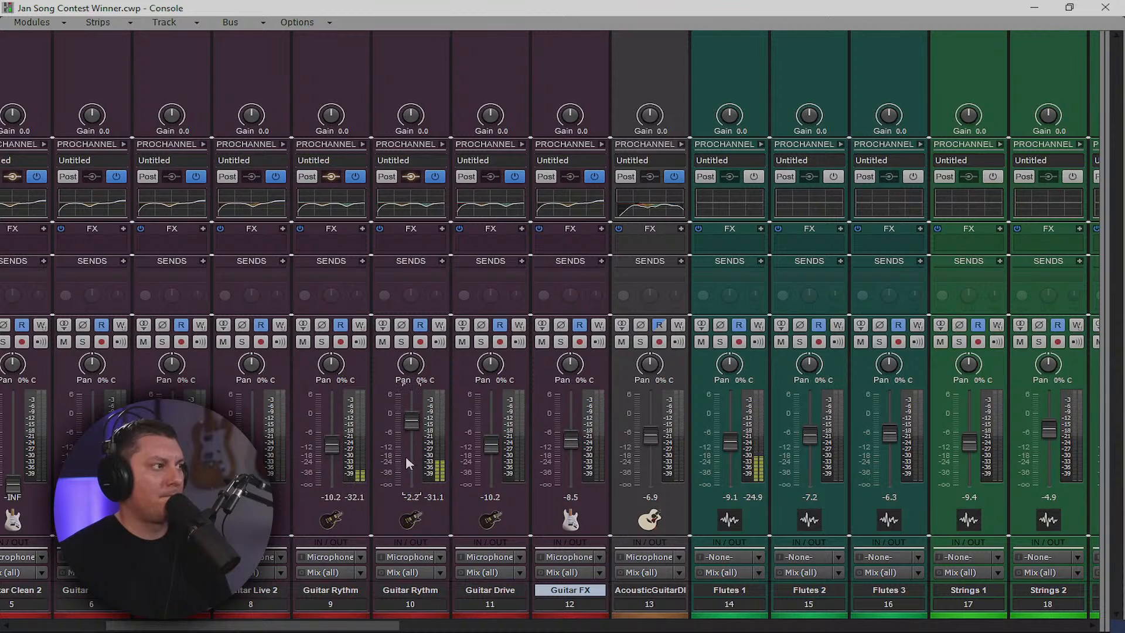
pyautogui.moveTo(332, 416); pyautogui.dragTo(327, 440)
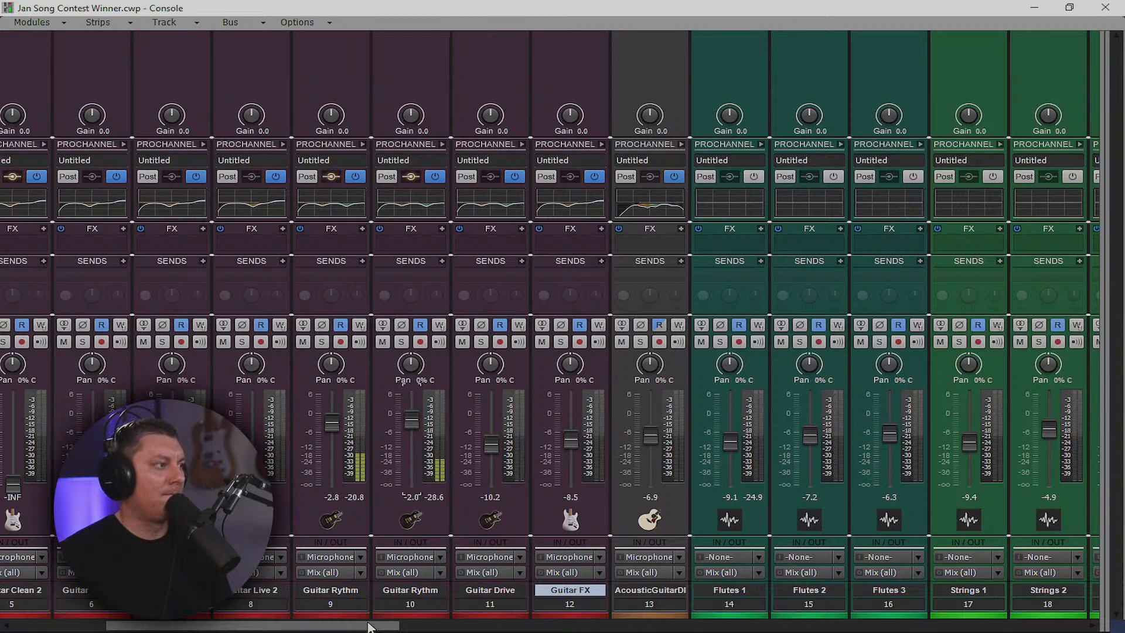
# Raise Guitar Live 1 and 2 from silence and ease track 9 Guitar Rythm down to -5.6 dB
pyautogui.moveTo(370, 626); pyautogui.dragTo(334, 626)
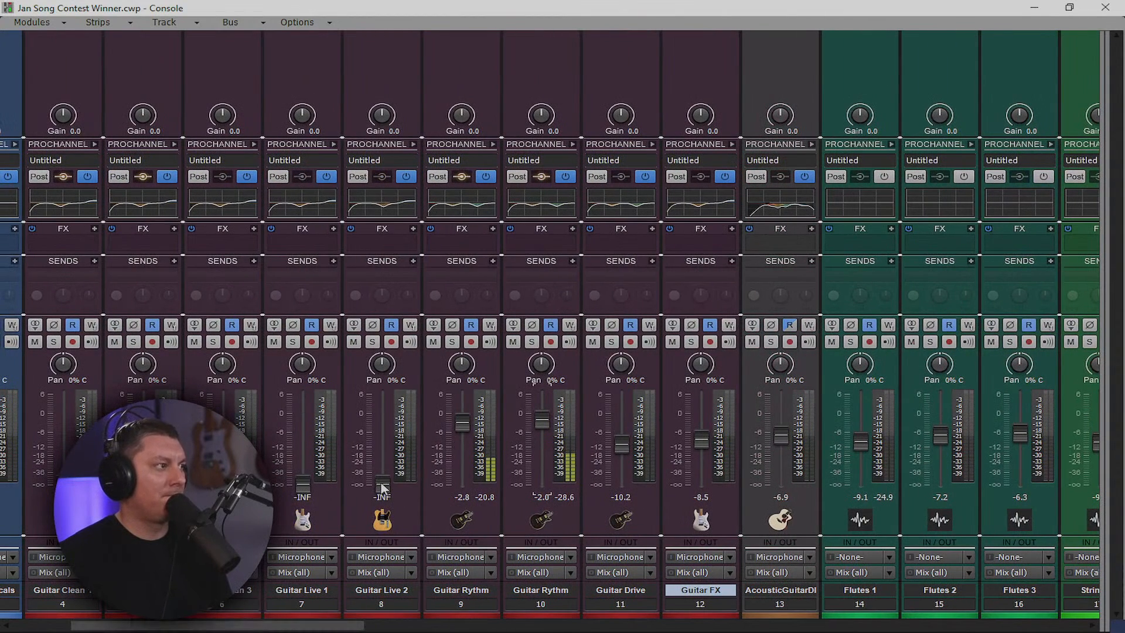
pyautogui.moveTo(382, 485); pyautogui.dragTo(382, 434)
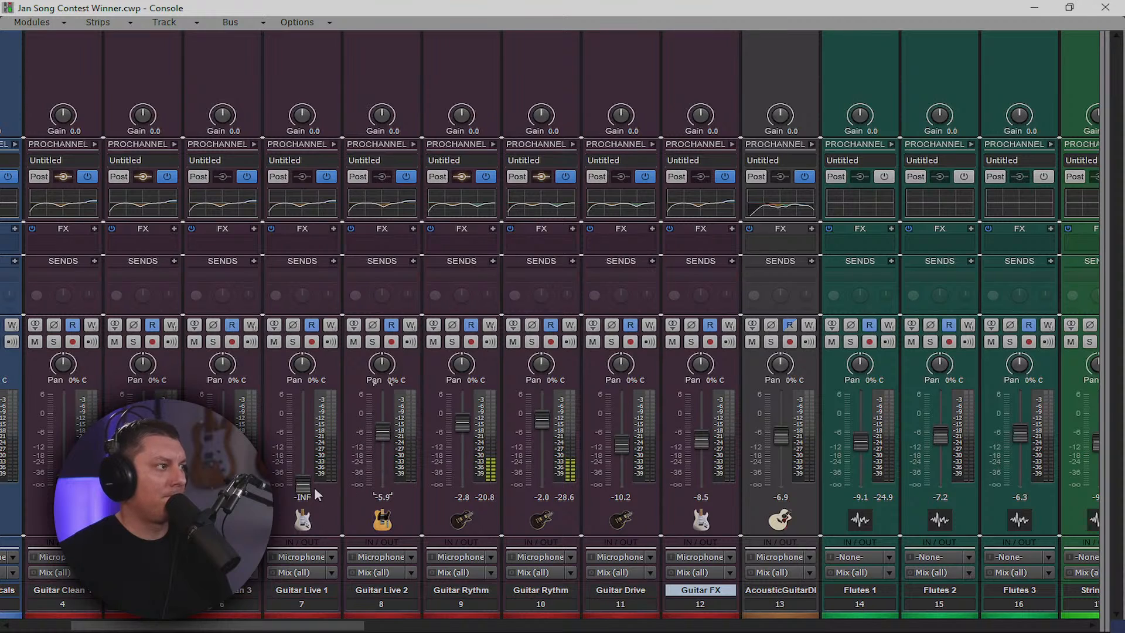
pyautogui.moveTo(303, 486); pyautogui.dragTo(303, 436)
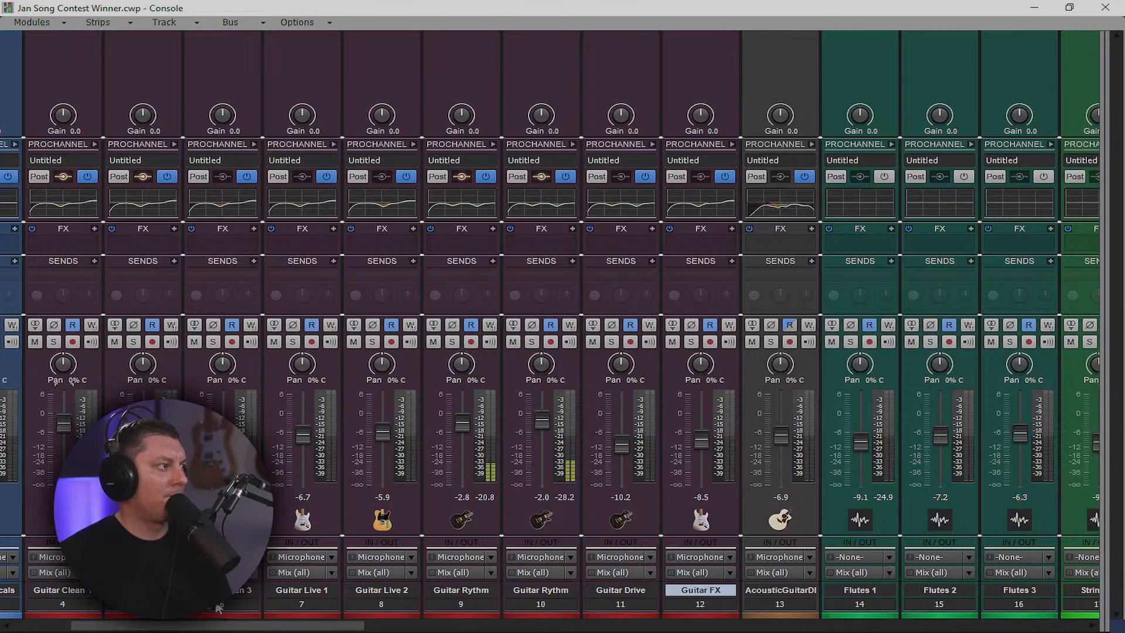
pyautogui.moveTo(246, 627); pyautogui.dragTo(189, 627)
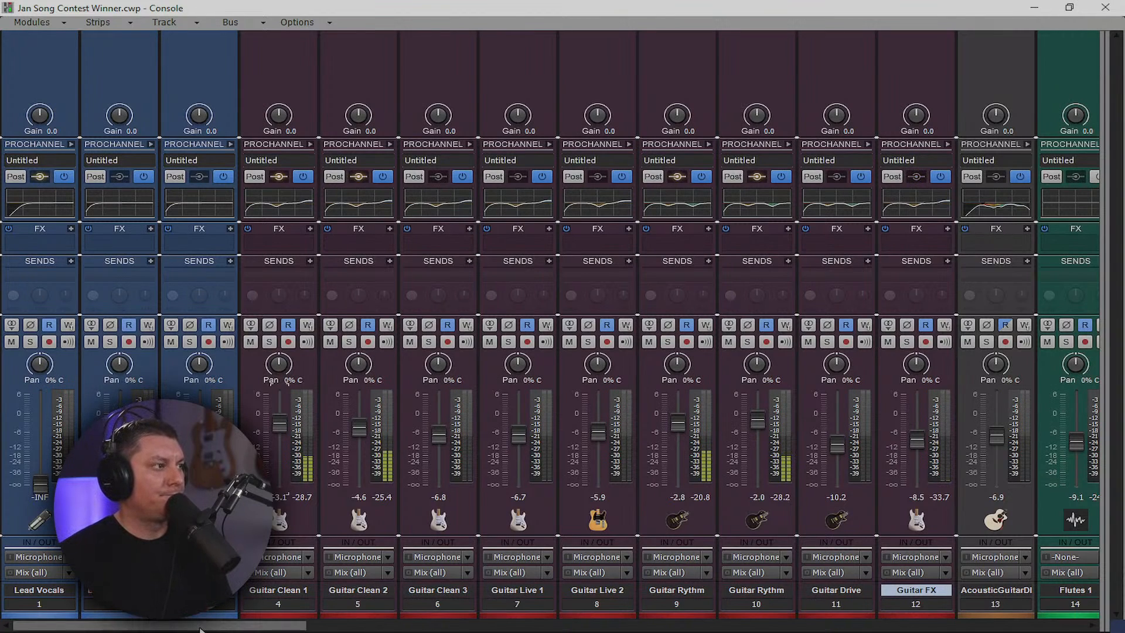
pyautogui.moveTo(199, 628); pyautogui.dragTo(233, 628)
pyautogui.moveTo(553, 423); pyautogui.dragTo(553, 429)
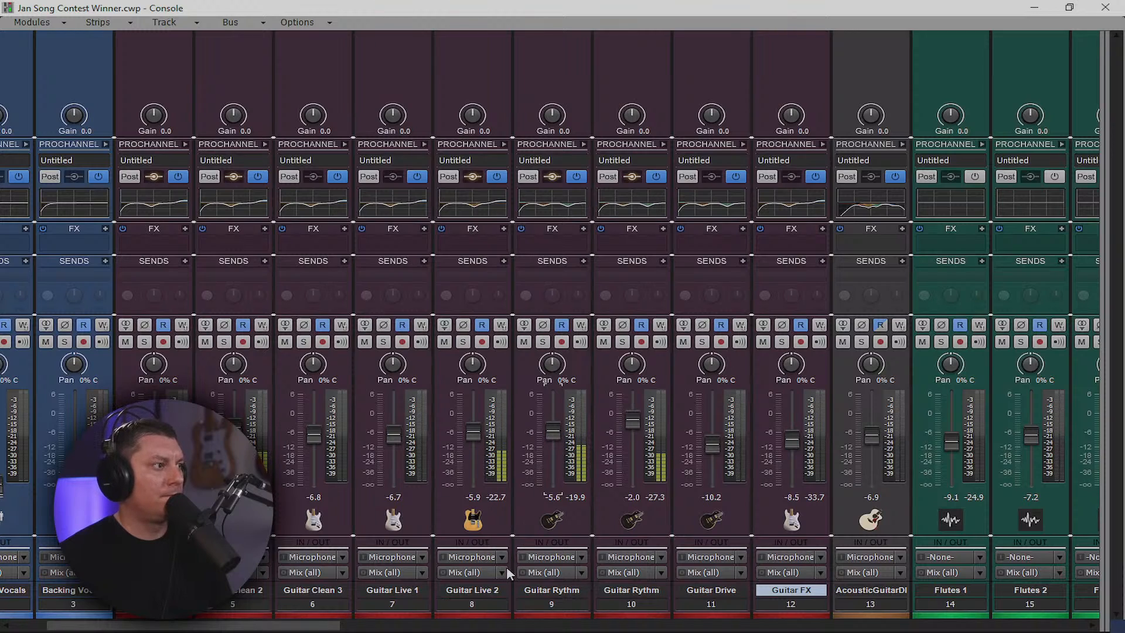
# Show the buses and rename bus I to 'GUitars'
pyautogui.click(1103, 416)
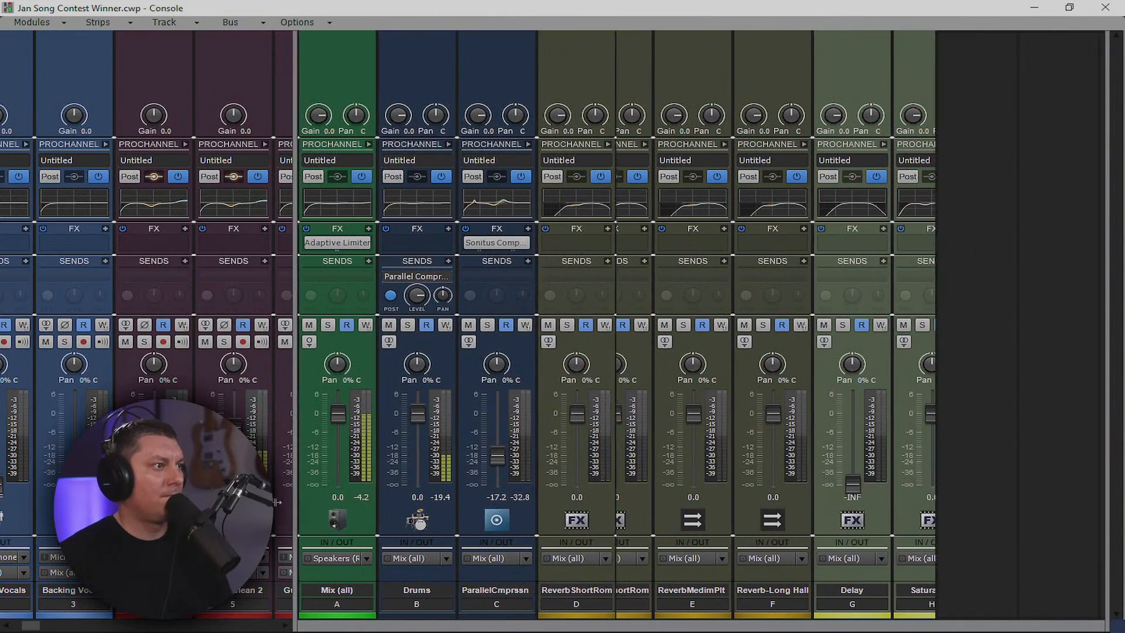
pyautogui.rightClick(952, 432)
pyautogui.click(992, 444)
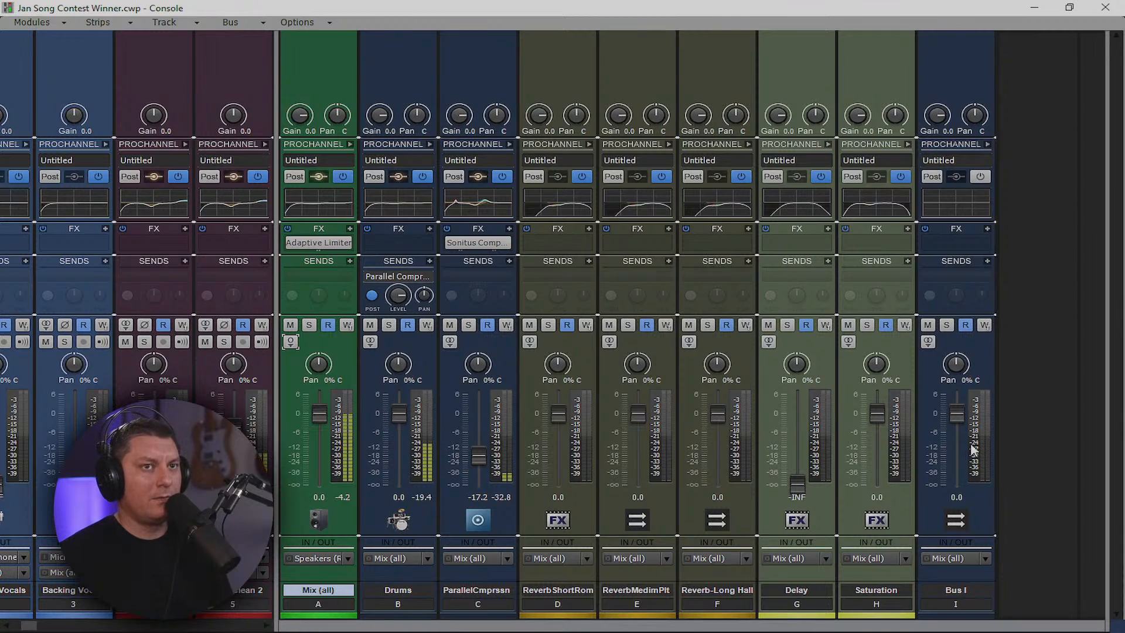
pyautogui.doubleClick(966, 590)
pyautogui.write('G')
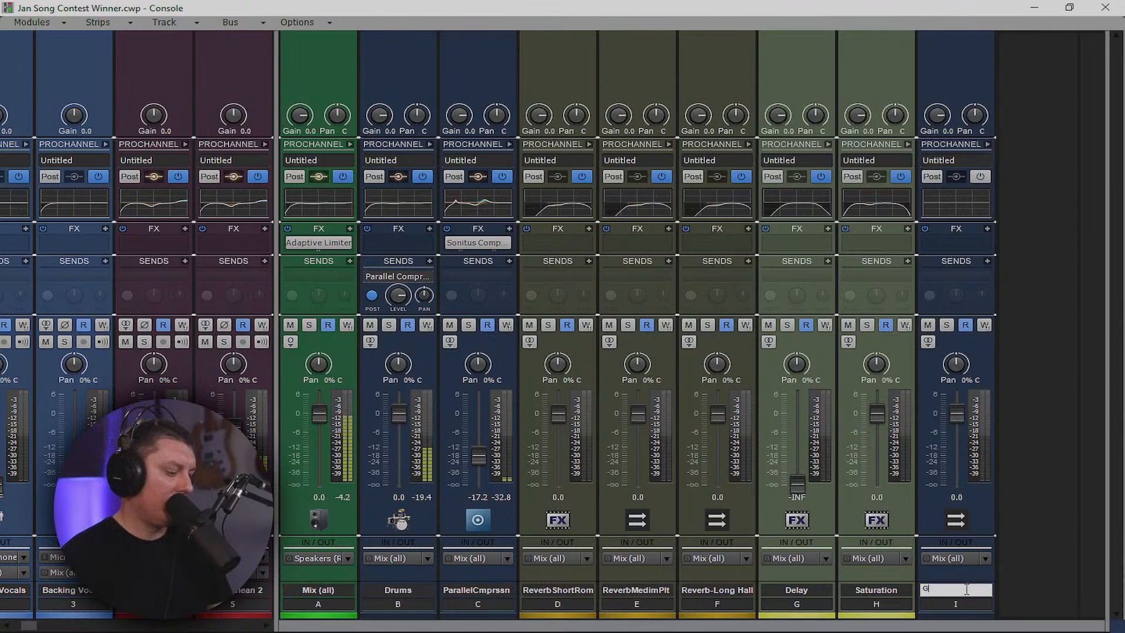
pyautogui.write('Uitars')
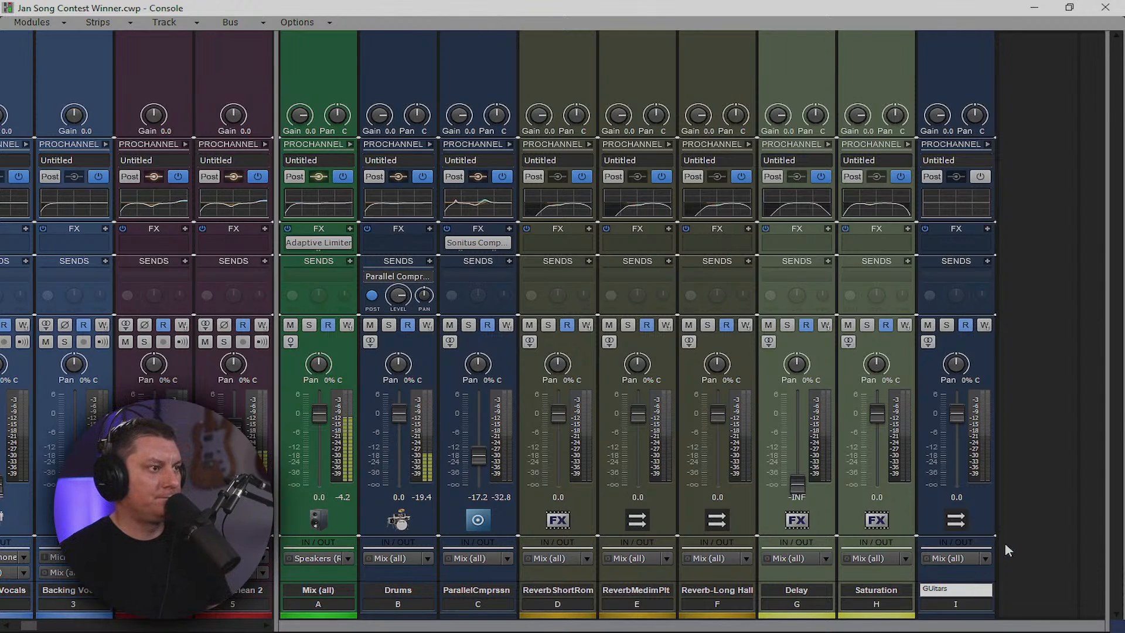
pyautogui.press('Return')
# Colour the GUitars bus maroon and move it right after the Mix bus
pyautogui.click(970, 615)
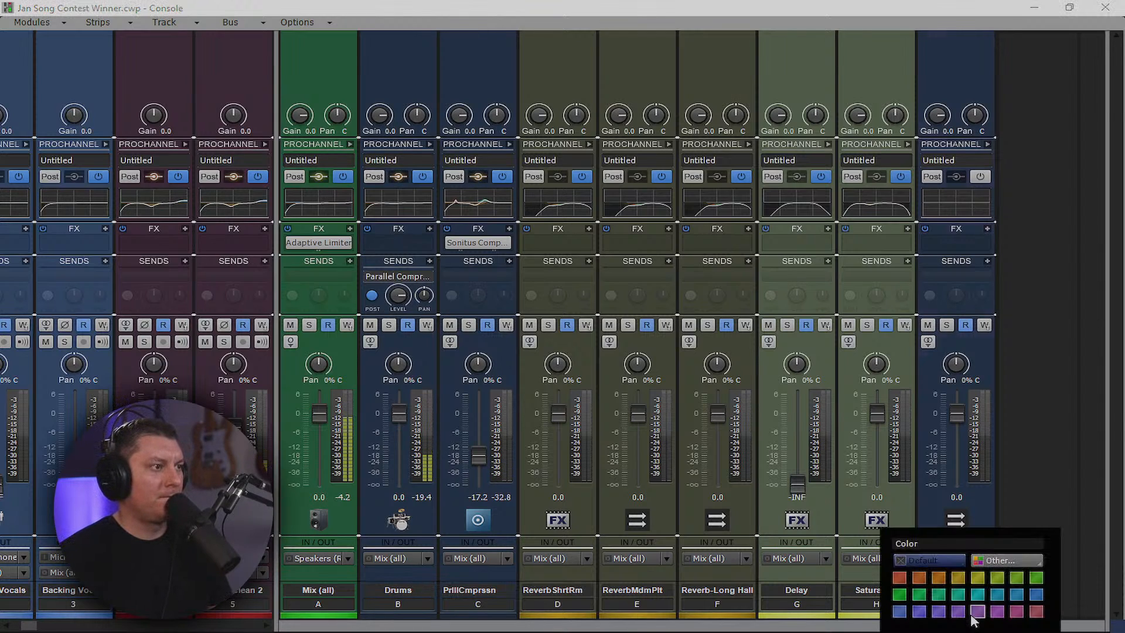
pyautogui.click(900, 580)
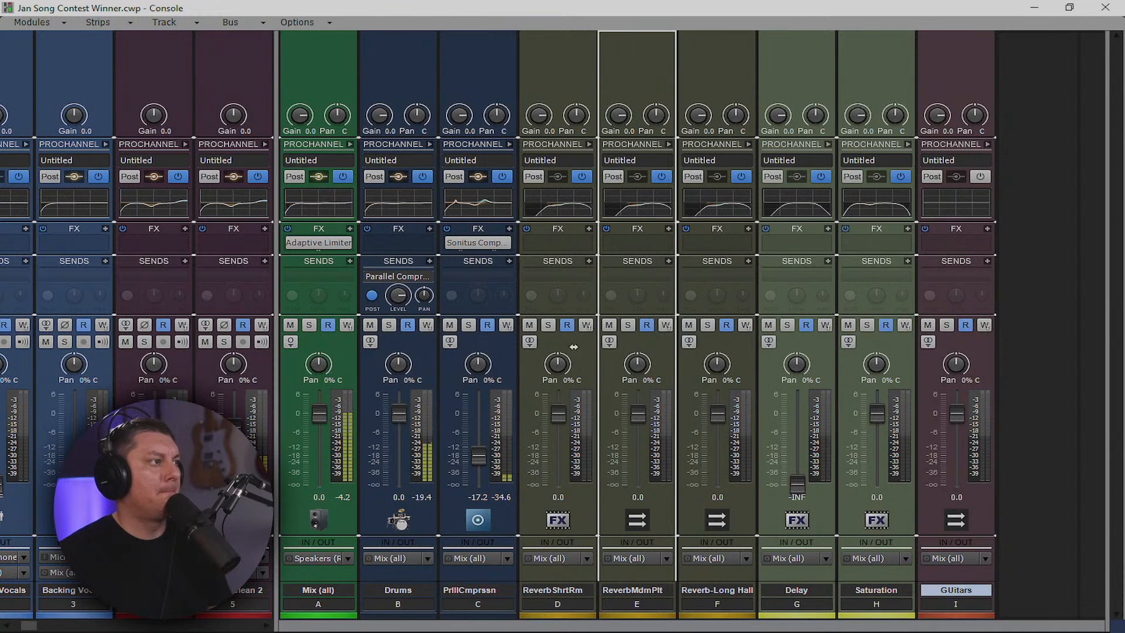
pyautogui.moveTo(504, 348); pyautogui.dragTo(505, 346)
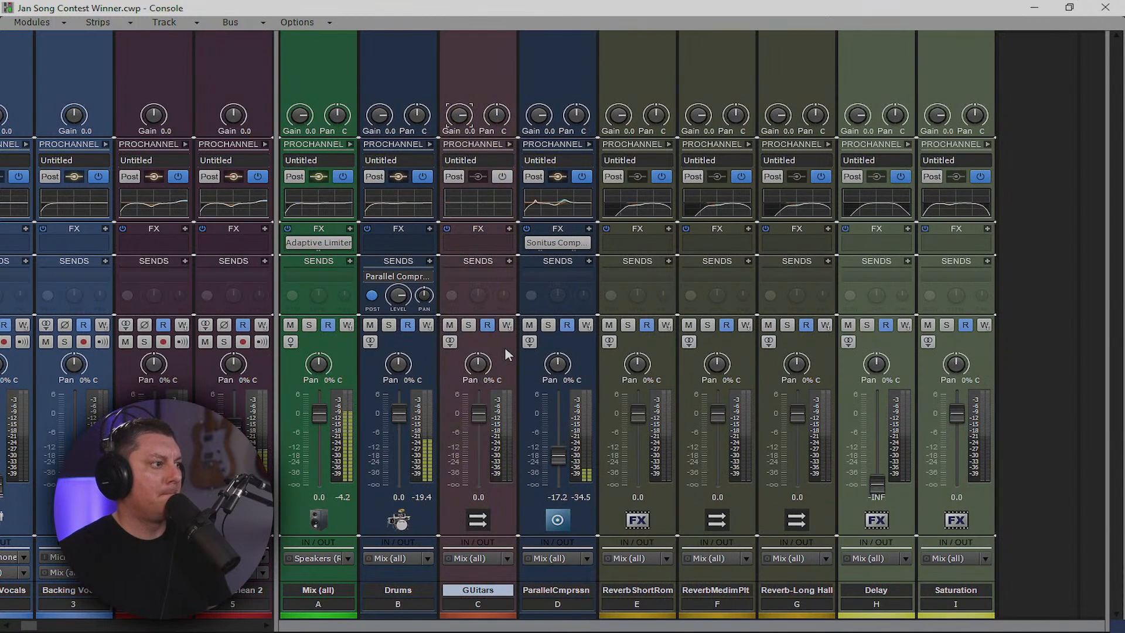
pyautogui.moveTo(417, 346); pyautogui.dragTo(414, 351)
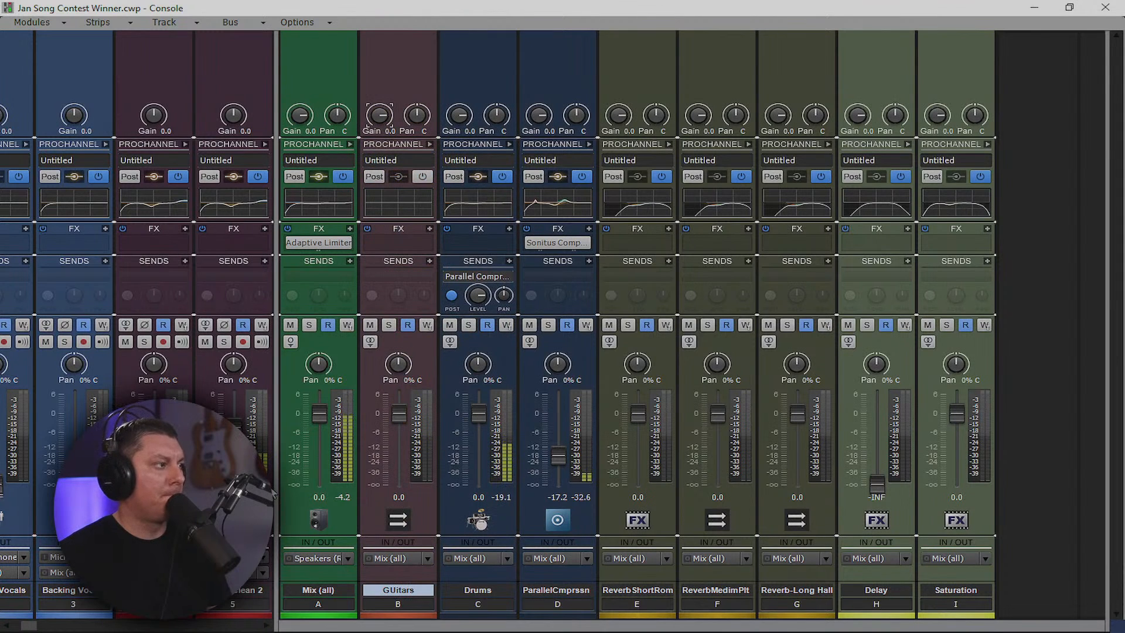
pyautogui.moveTo(277, 493); pyautogui.dragTo(1103, 501)
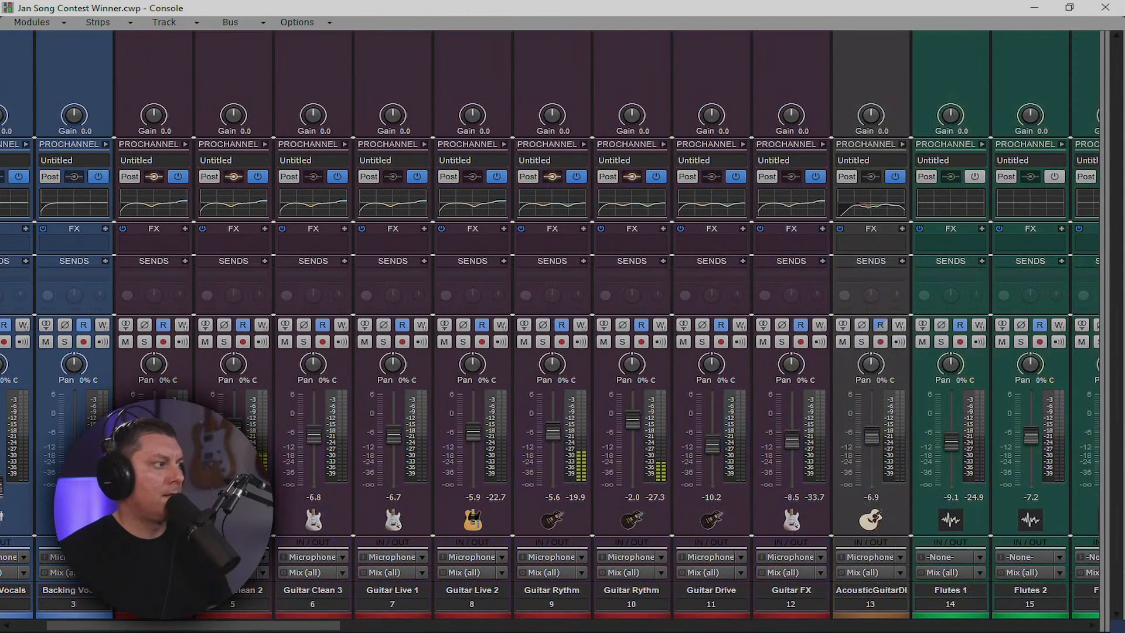
# Route the selected electric guitar tracks 5–12 to the GUitars bus
pyautogui.moveTo(232, 604); pyautogui.dragTo(721, 602)
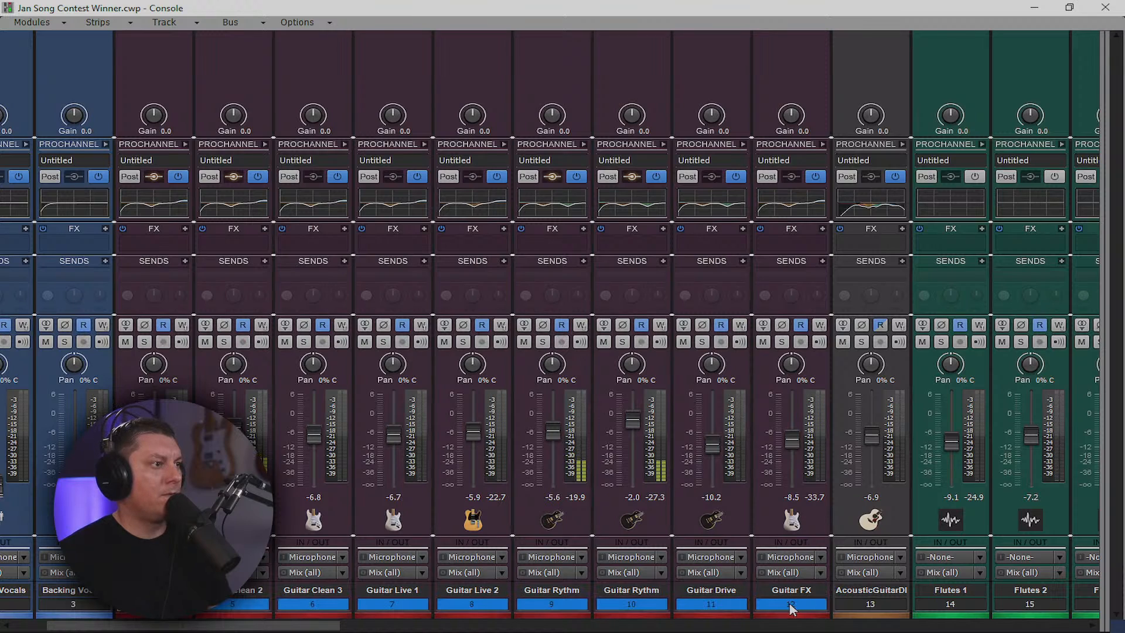
pyautogui.click(820, 572)
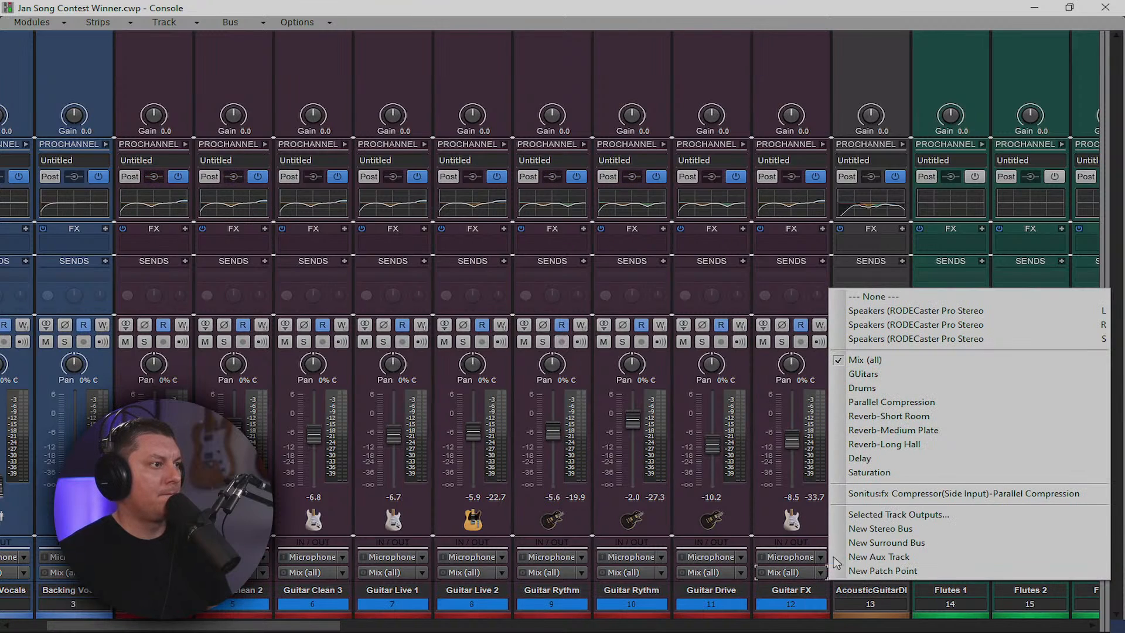
pyautogui.click(866, 375)
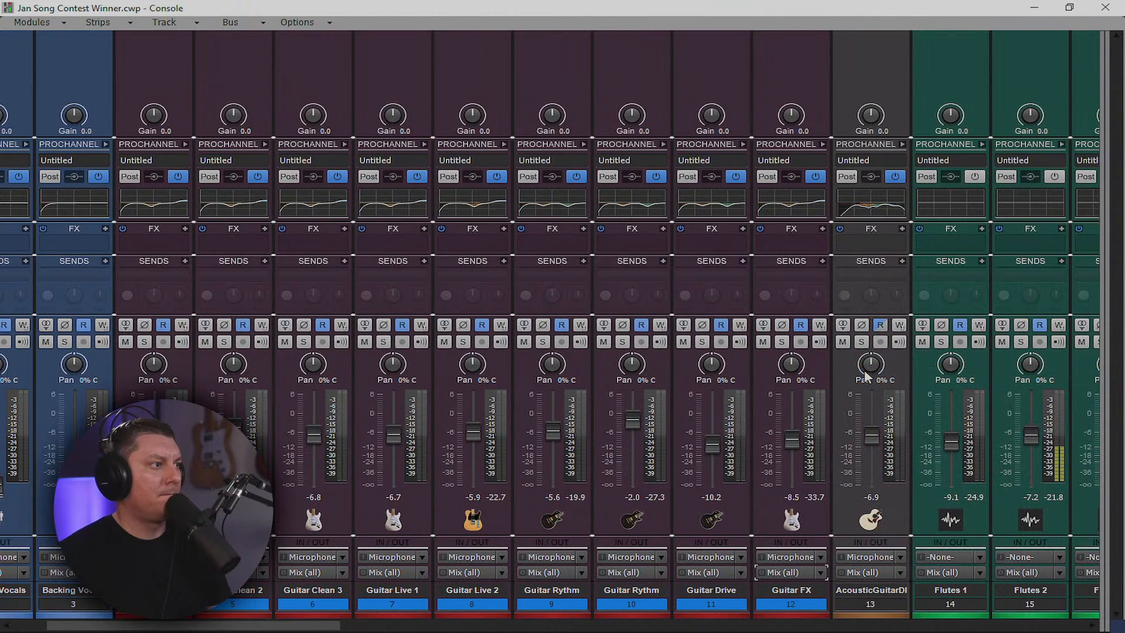
# Scroll across the console and select the flute, string and pad tracks
pyautogui.moveTo(795, 443)
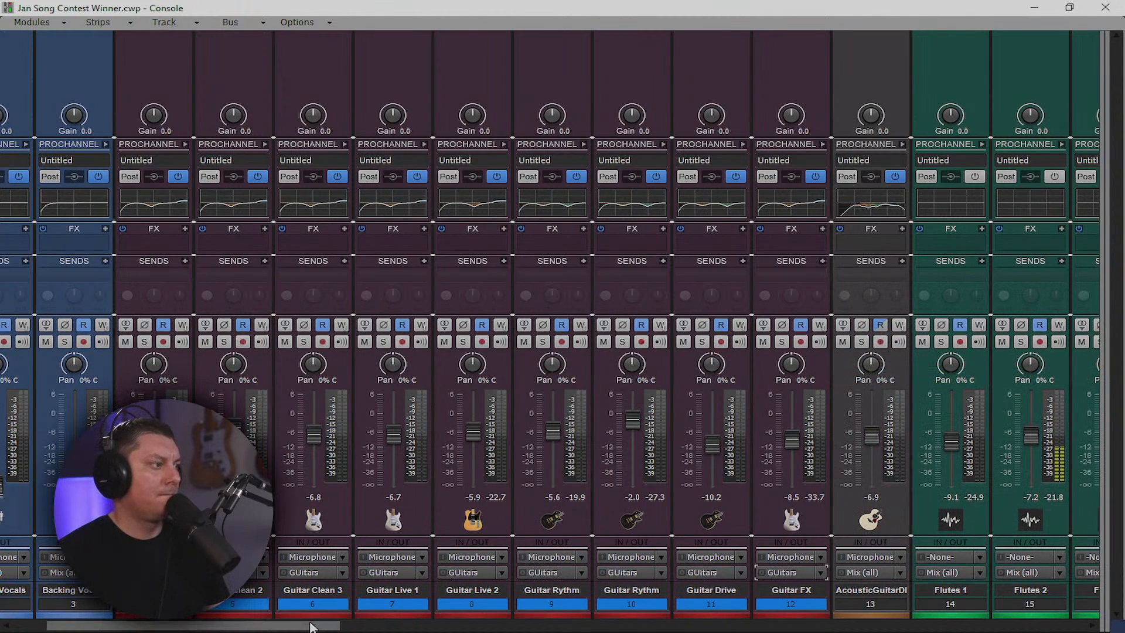
pyautogui.moveTo(324, 624); pyautogui.dragTo(1090, 630)
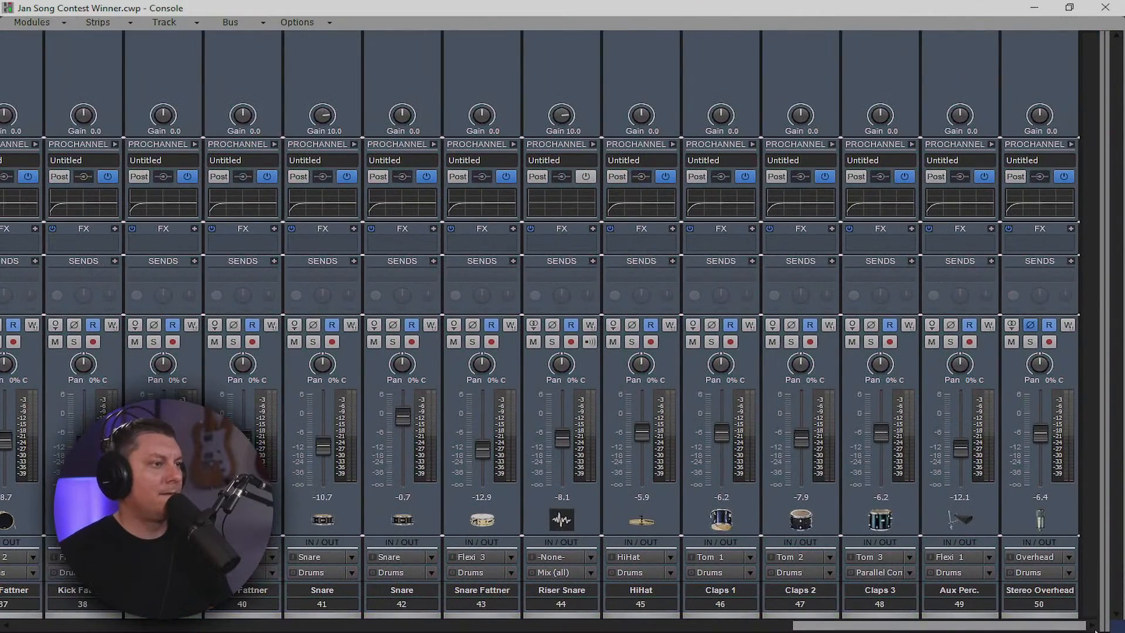
pyautogui.moveTo(1095, 629); pyautogui.dragTo(513, 627)
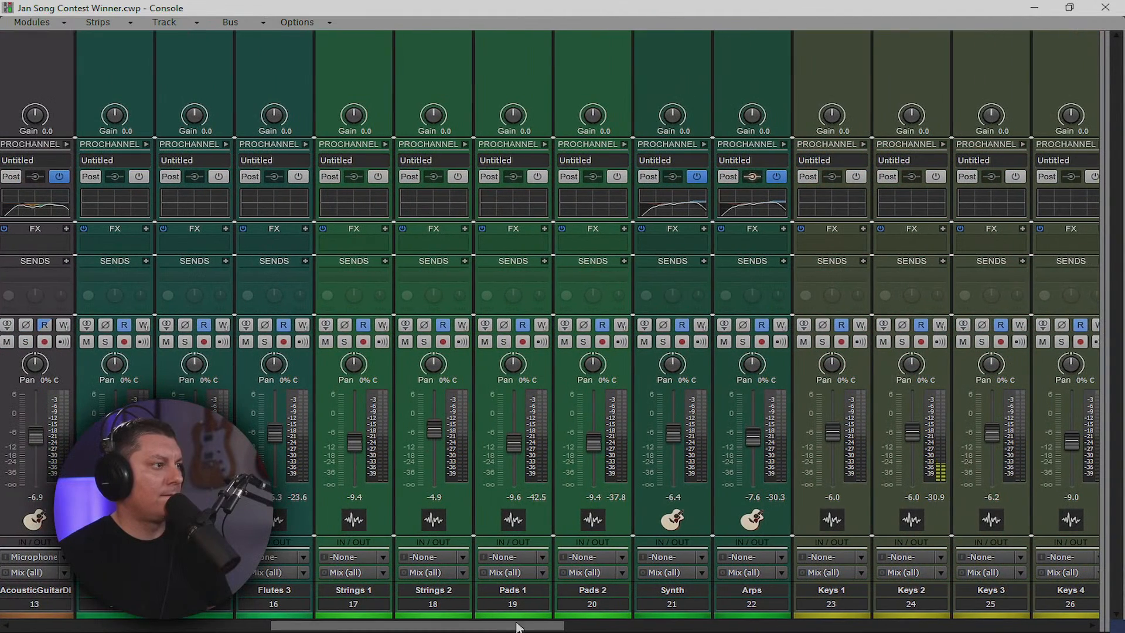
pyautogui.hscroll(-9, 377, 623)
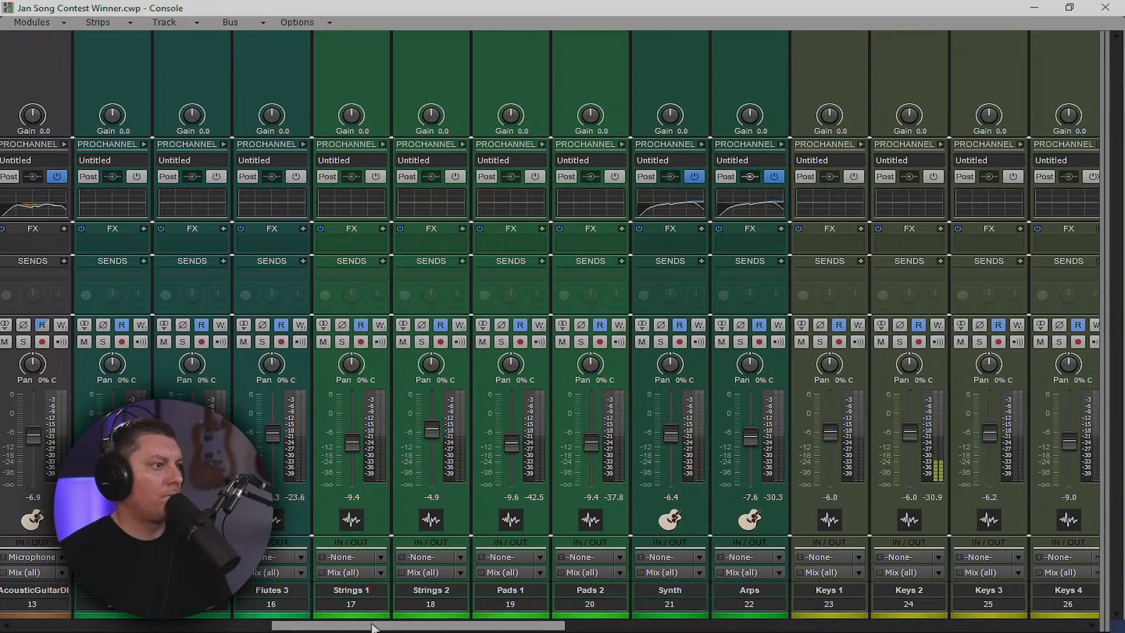
pyautogui.hscroll(-3, 377, 623)
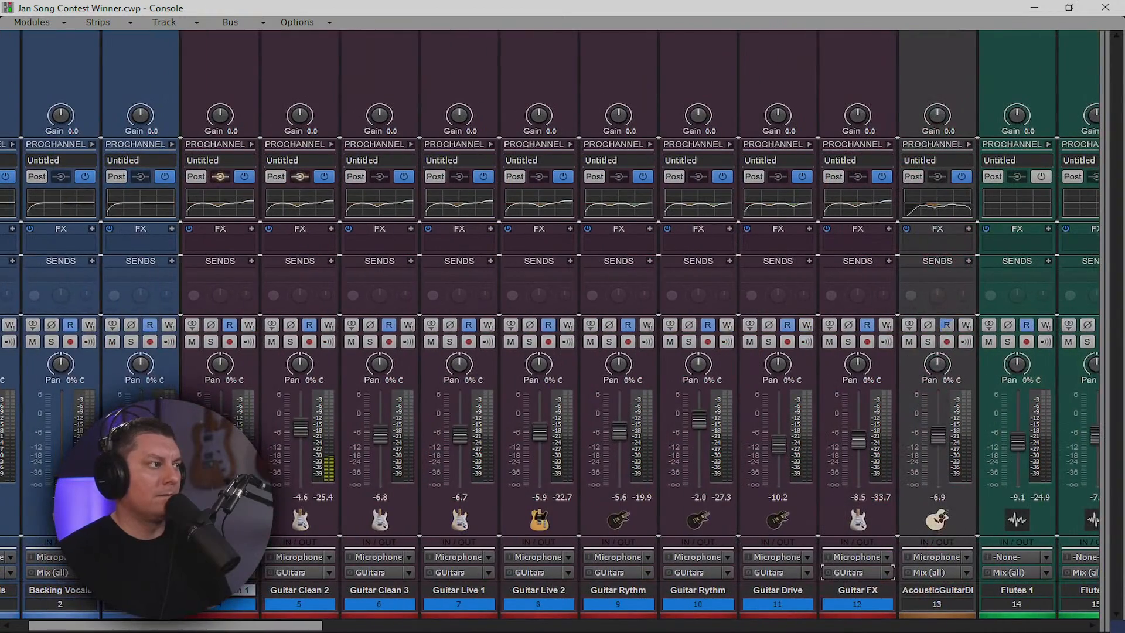
pyautogui.hscroll(8, 550, 330)
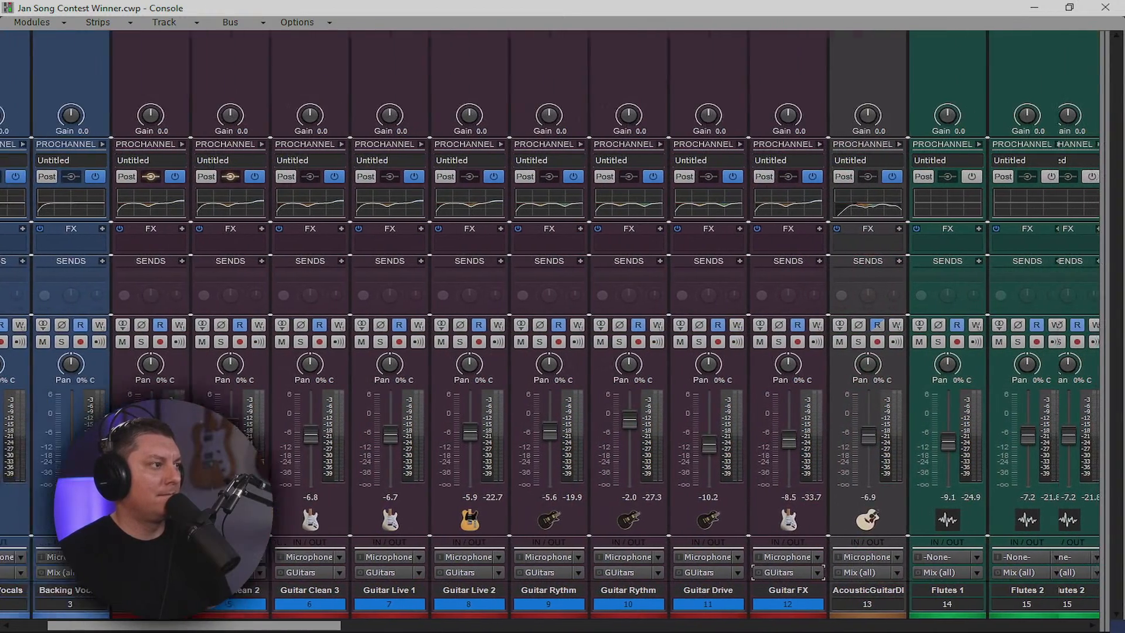
pyautogui.hscroll(2, 155, 623)
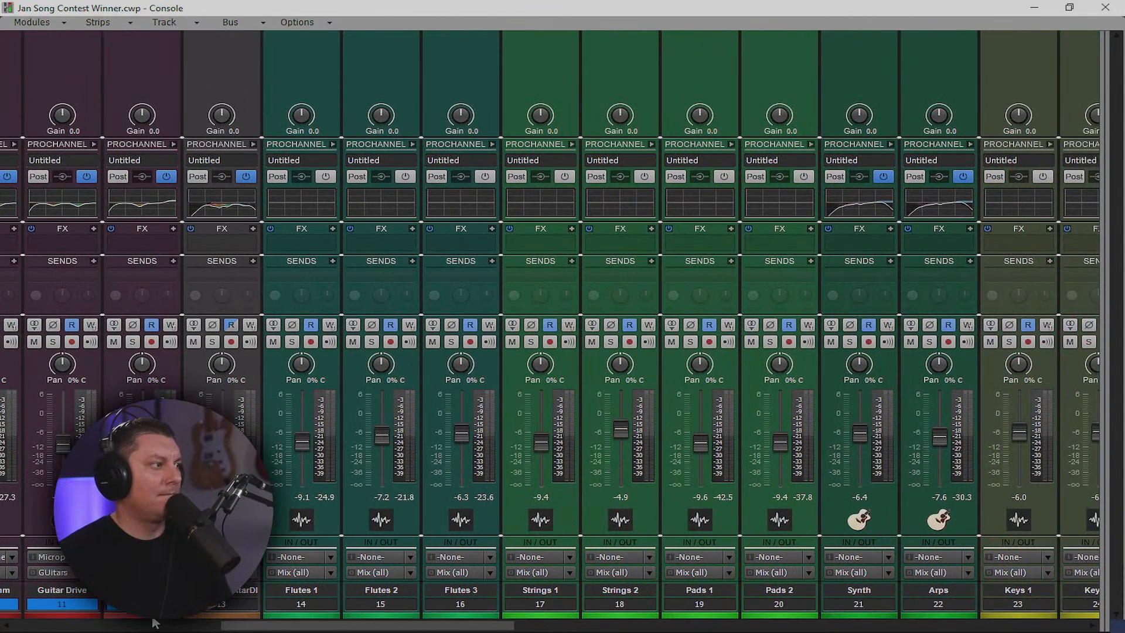
pyautogui.moveTo(342, 600); pyautogui.dragTo(939, 613)
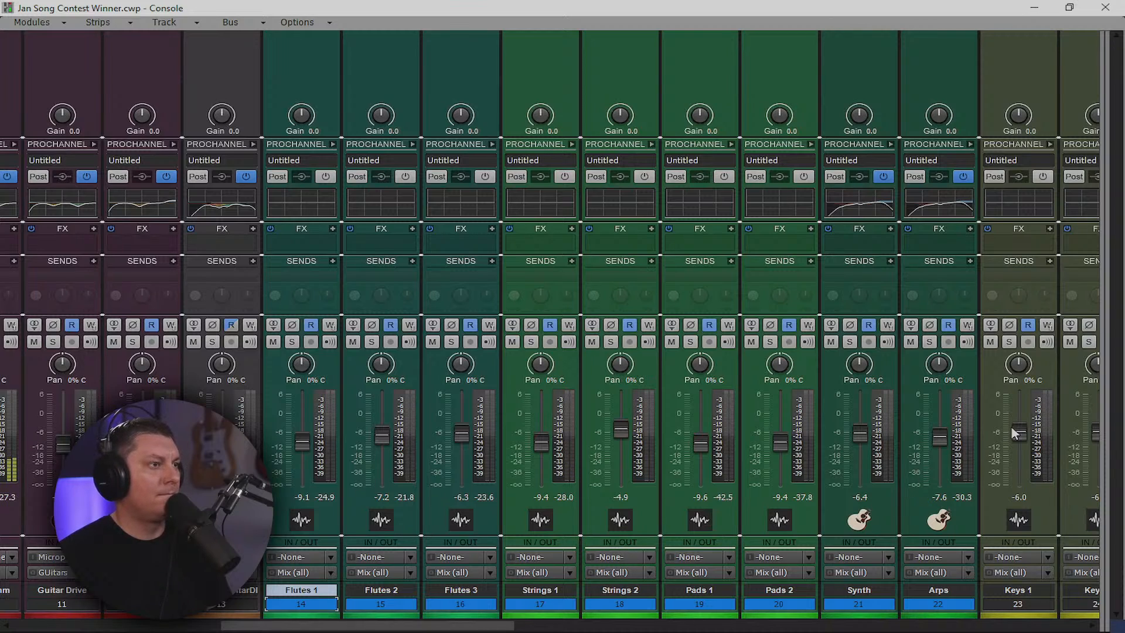
# Insert a new stereo bus and name it 'Strings/Flute'
pyautogui.moveTo(1101, 396); pyautogui.dragTo(258, 397)
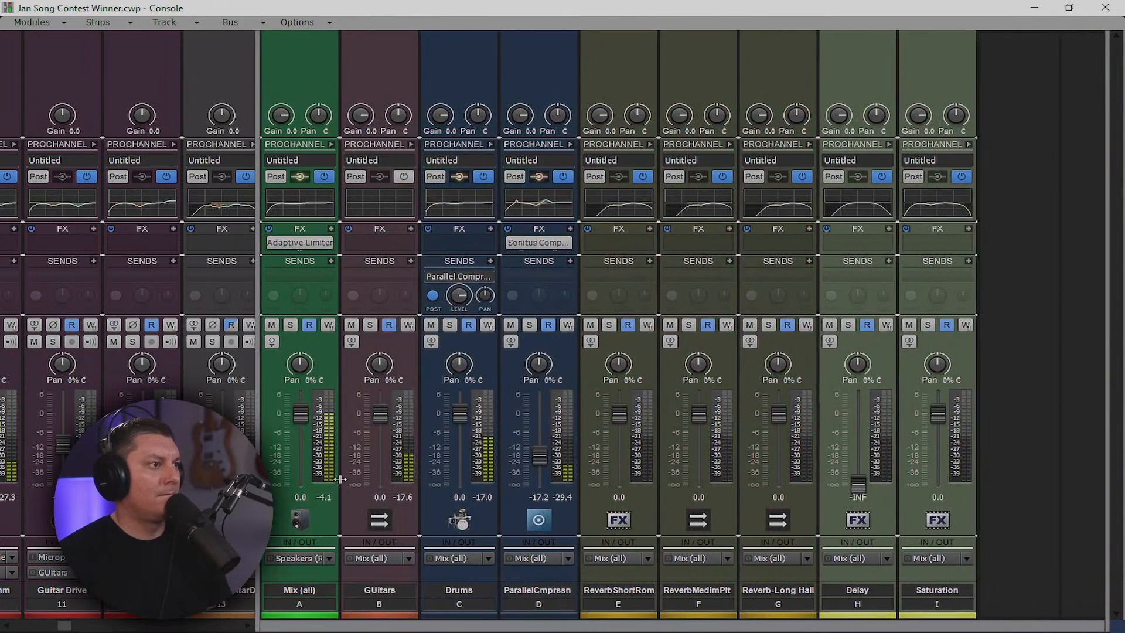
pyautogui.rightClick(1007, 397)
pyautogui.click(1010, 399)
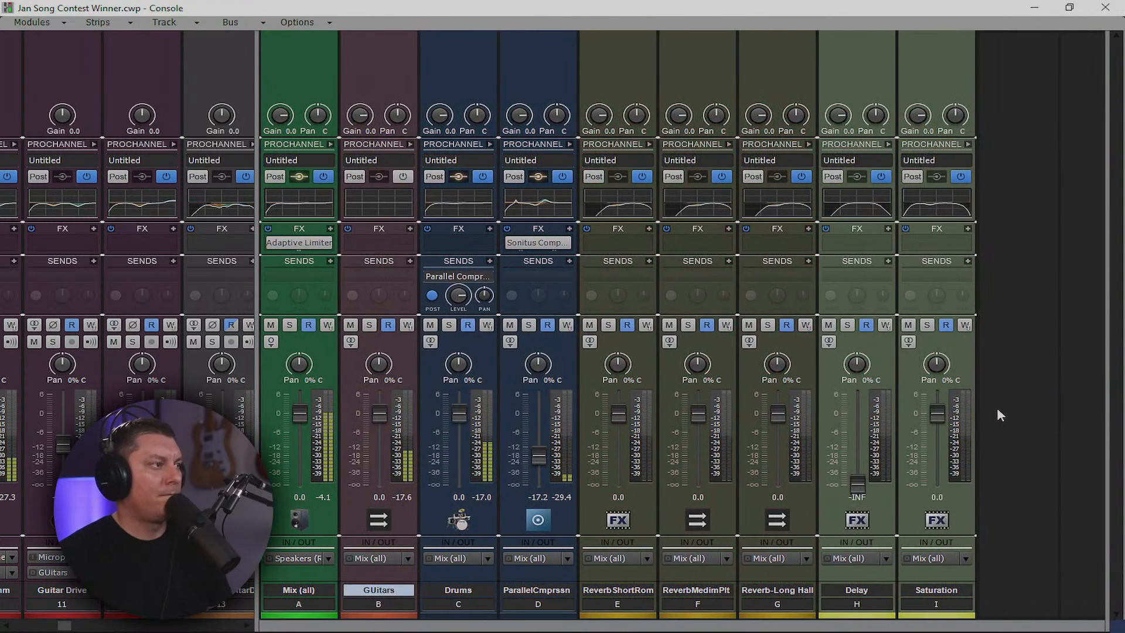
pyautogui.doubleClick(1024, 588)
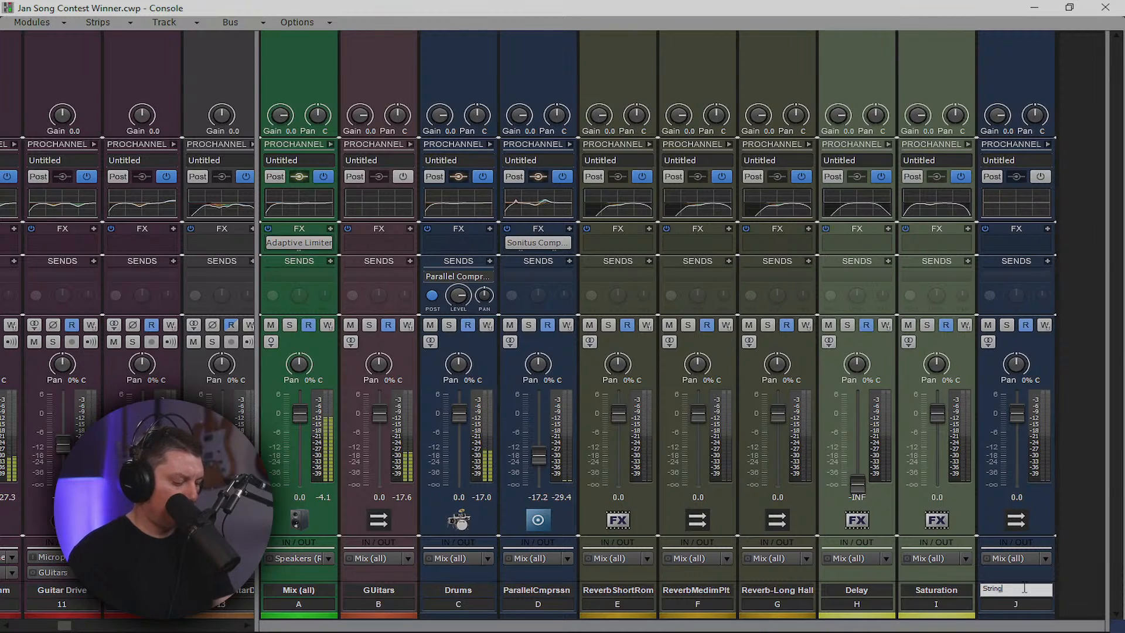
pyautogui.write('Strings/Flute')
pyautogui.press('Return')
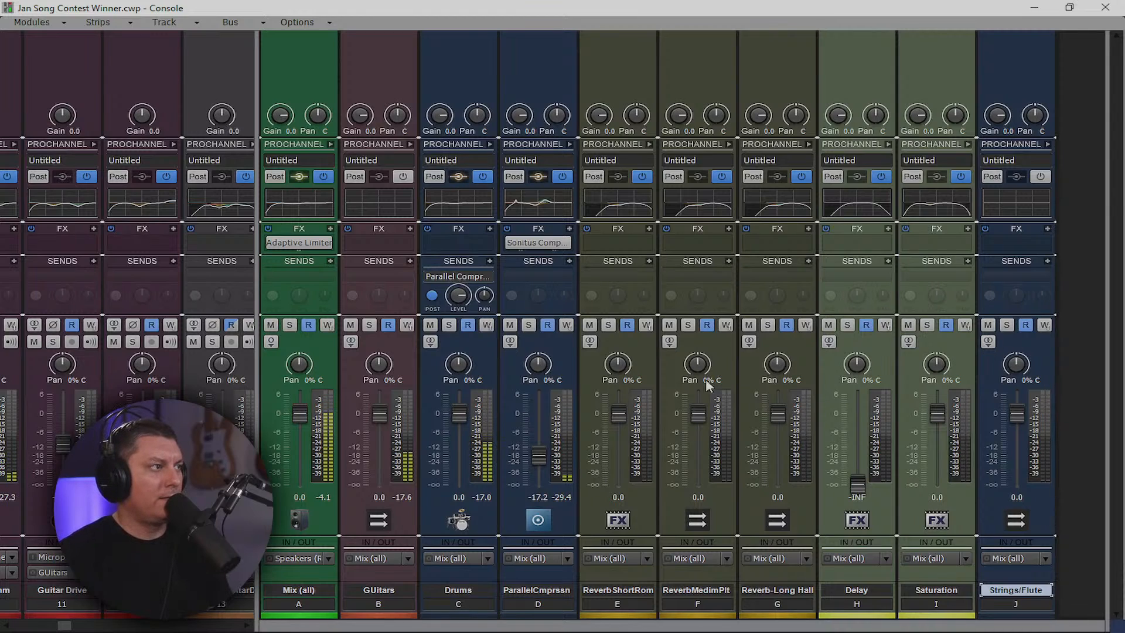
# Move the Strings/Flute bus to third position and colour it green
pyautogui.moveTo(484, 375); pyautogui.dragTo(1057, 356)
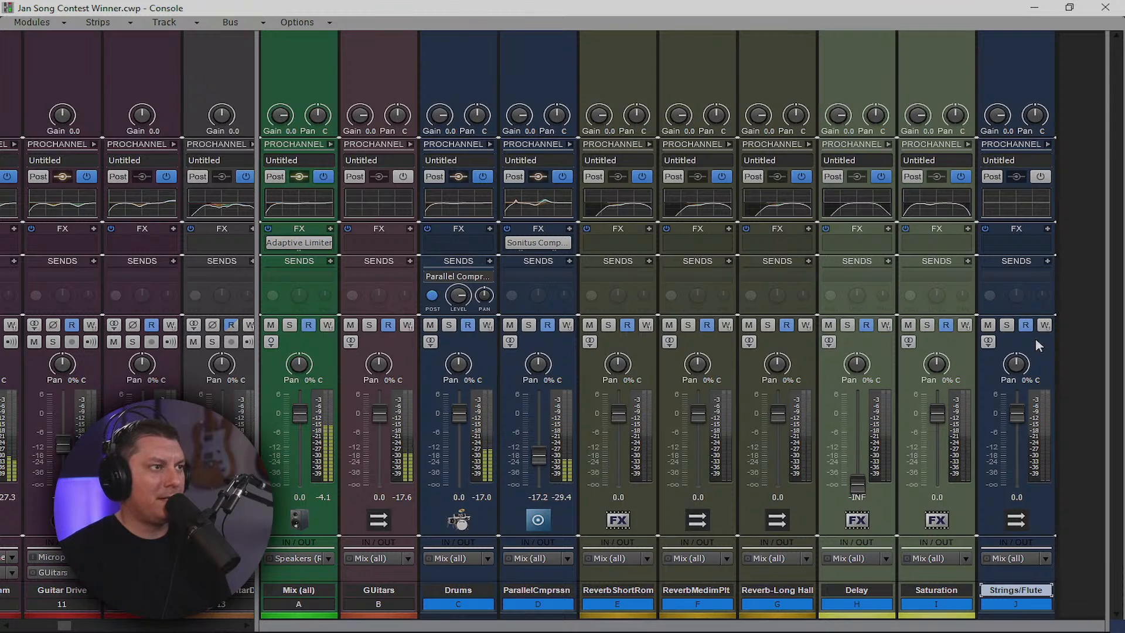
pyautogui.click(1037, 598)
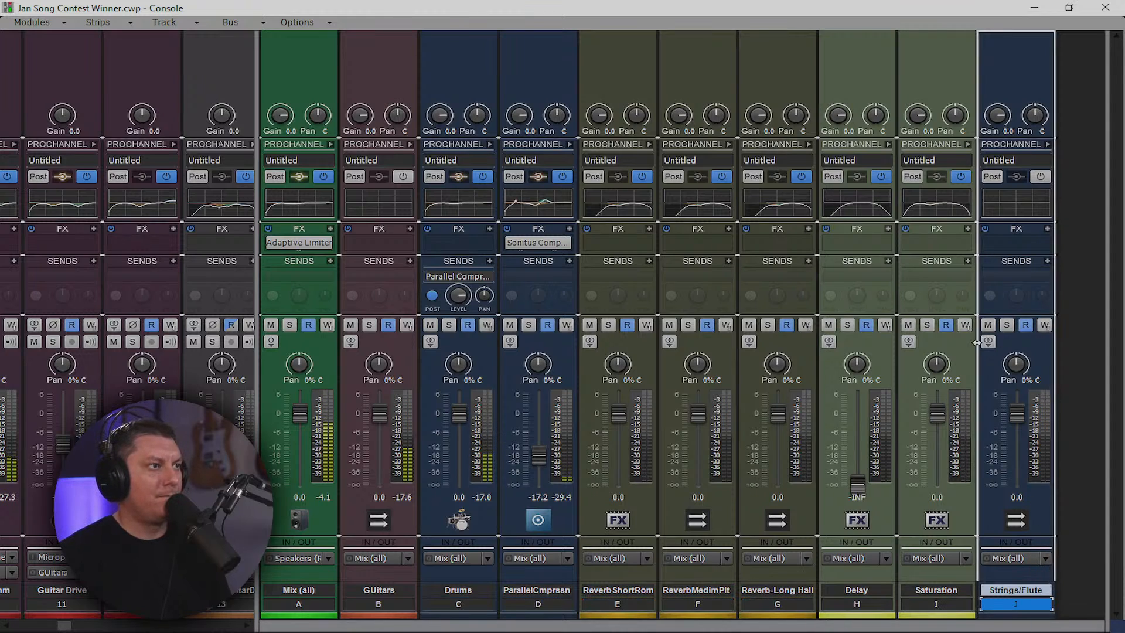
pyautogui.moveTo(598, 357); pyautogui.dragTo(480, 374)
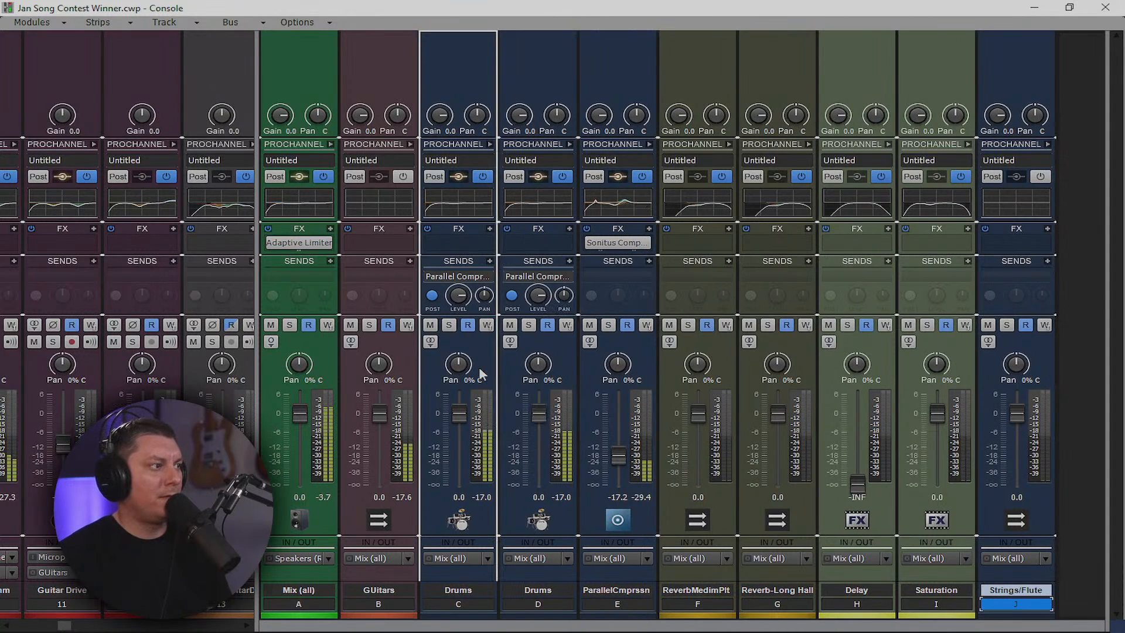
pyautogui.click(476, 615)
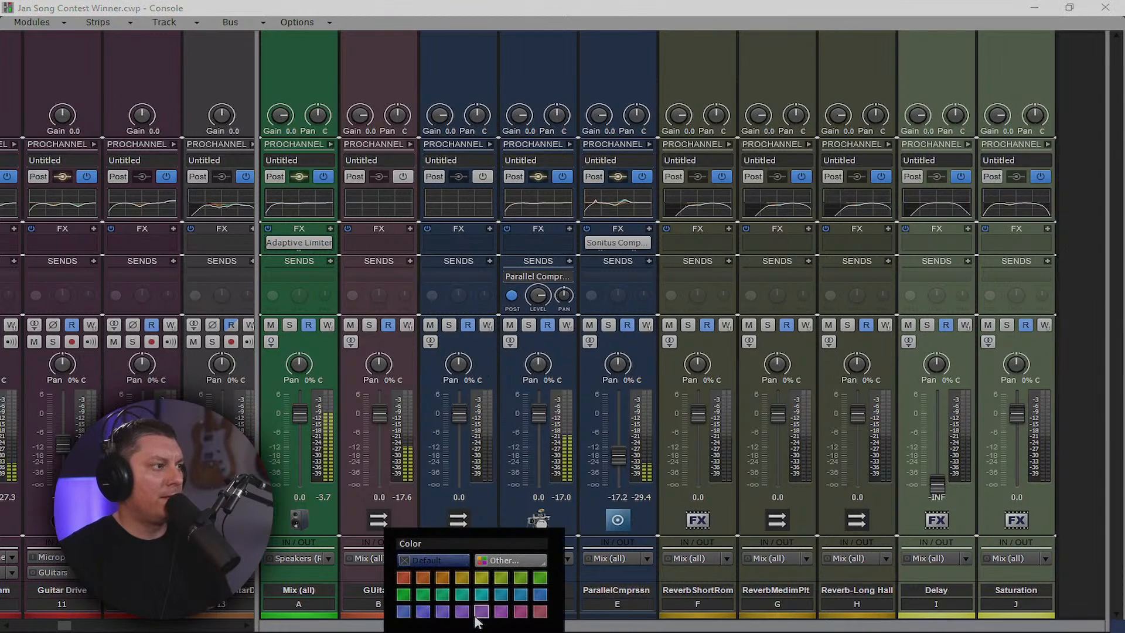
pyautogui.click(520, 578)
pyautogui.moveTo(257, 511); pyautogui.dragTo(1099, 548)
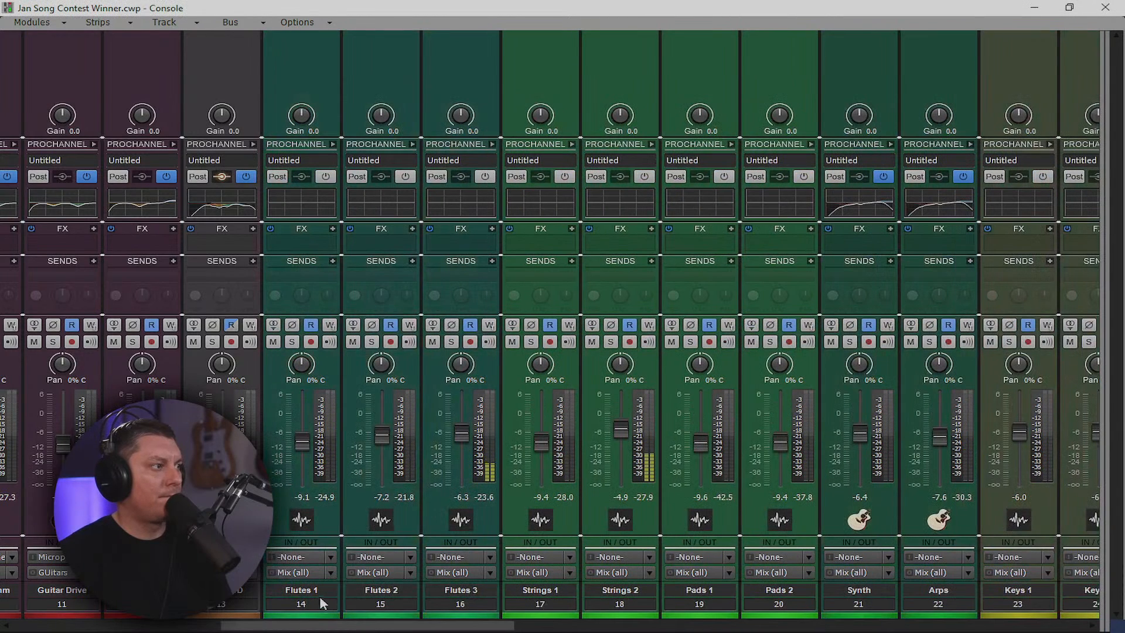
# Route Flutes 1–3, Strings 1–2, Pads 1–2, Synth and Arps (tracks 14–22) to Strings/Flute
pyautogui.moveTo(321, 604); pyautogui.dragTo(621, 605)
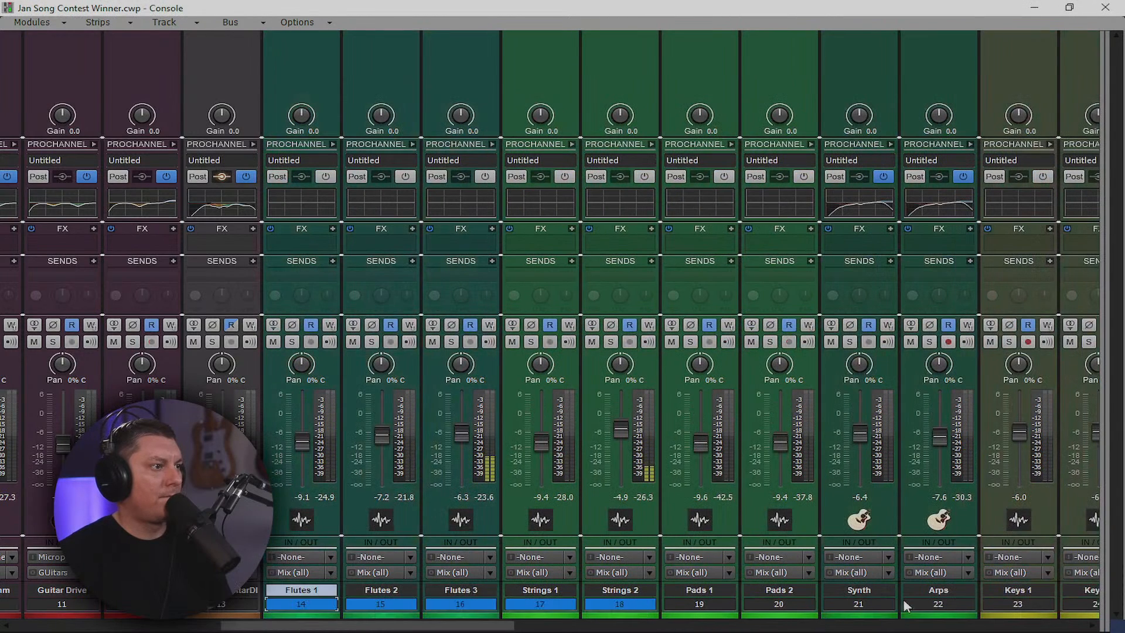
pyautogui.moveTo(906, 606); pyautogui.dragTo(938, 605)
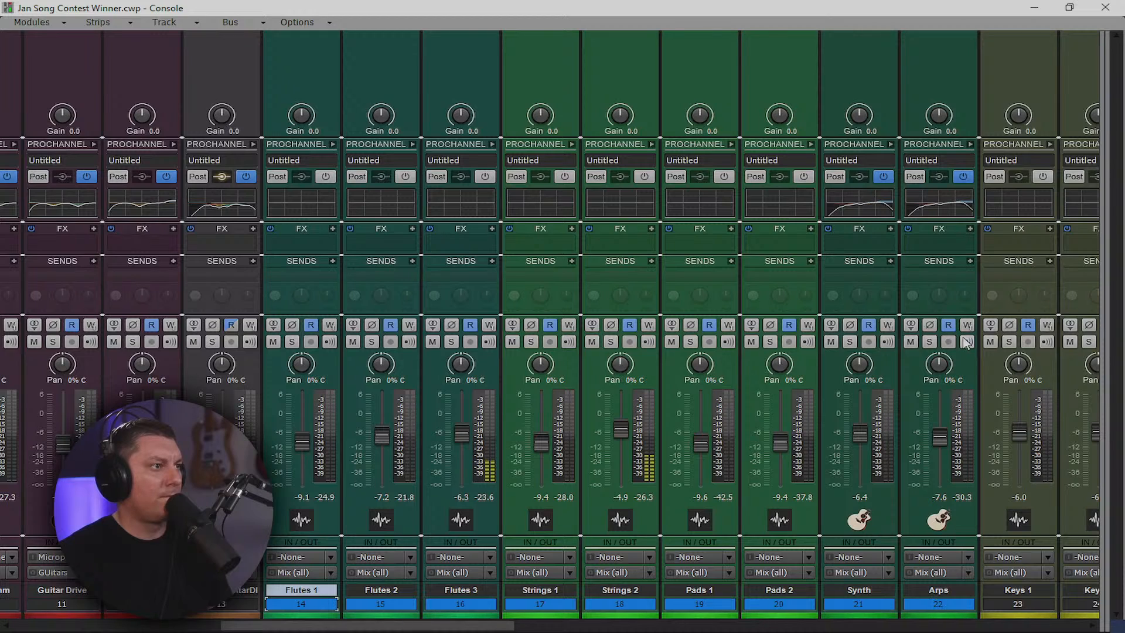
pyautogui.click(972, 577)
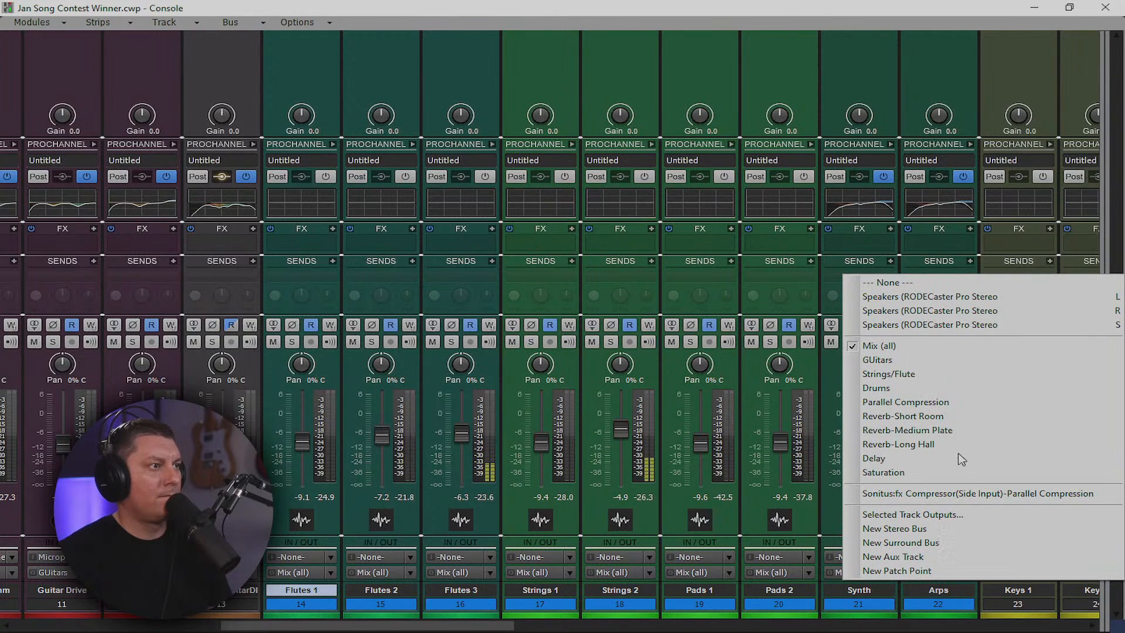
pyautogui.click(898, 375)
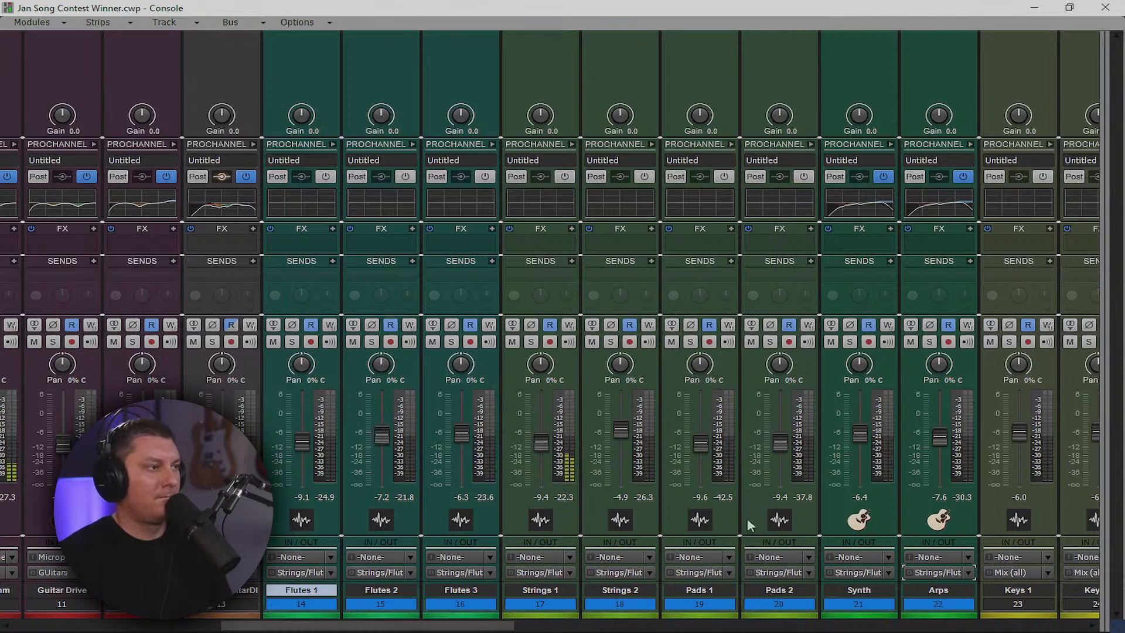
pyautogui.moveTo(491, 626); pyautogui.dragTo(651, 628)
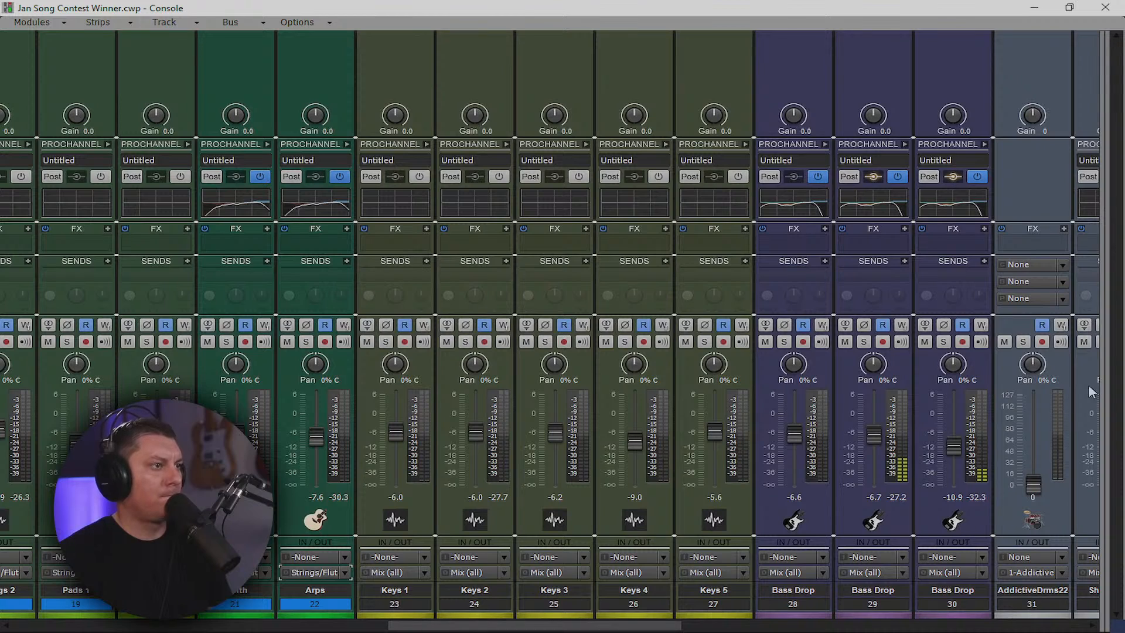
# Insert a new stereo bus and name it 'Keys'
pyautogui.moveTo(1084, 387); pyautogui.dragTo(189, 381)
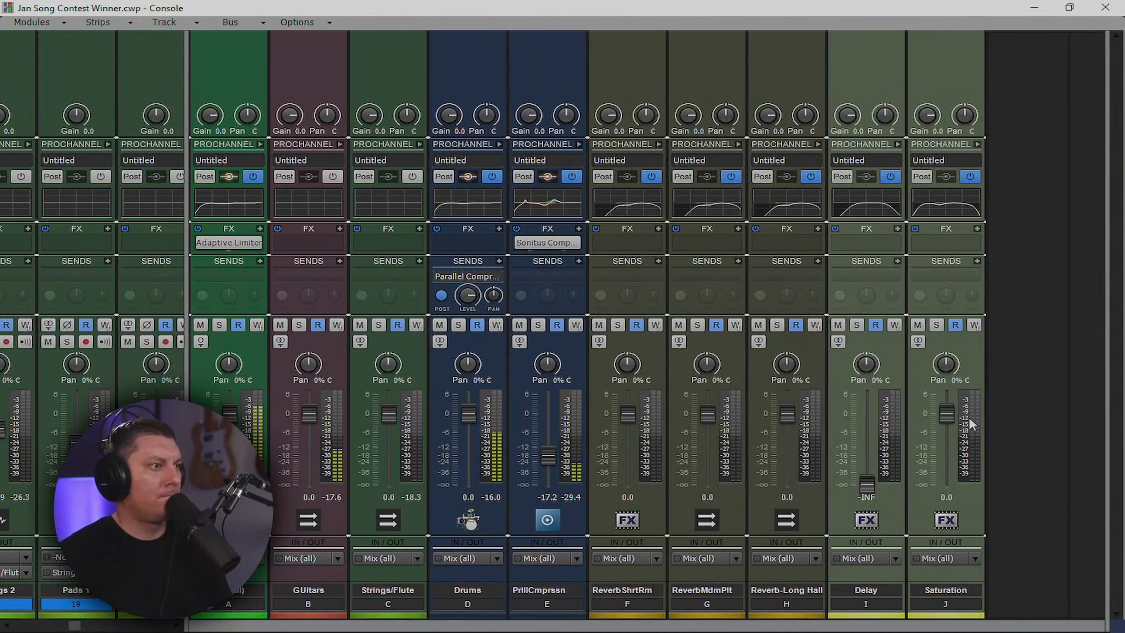
pyautogui.rightClick(1005, 395)
pyautogui.click(1016, 404)
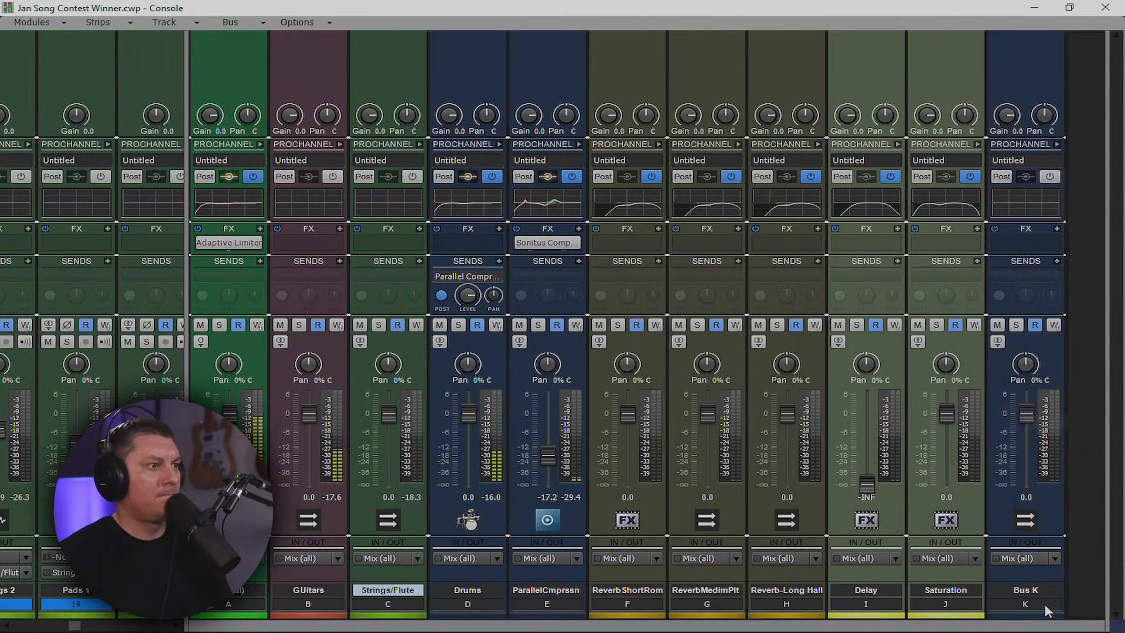
pyautogui.doubleClick(1042, 590)
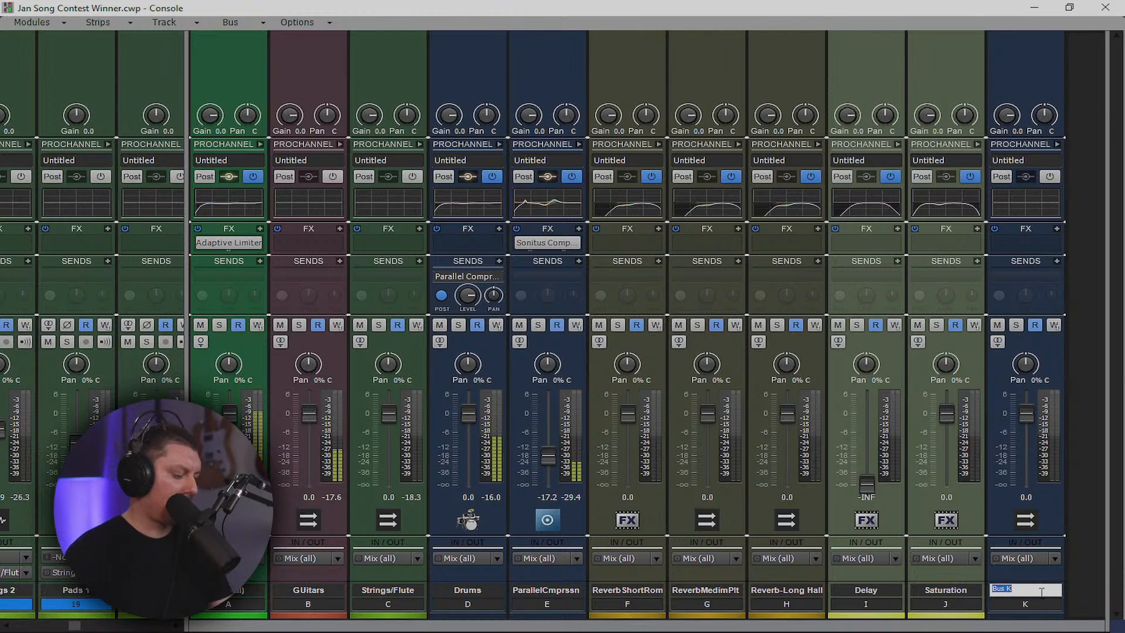
pyautogui.write('Keys')
pyautogui.press('Return')
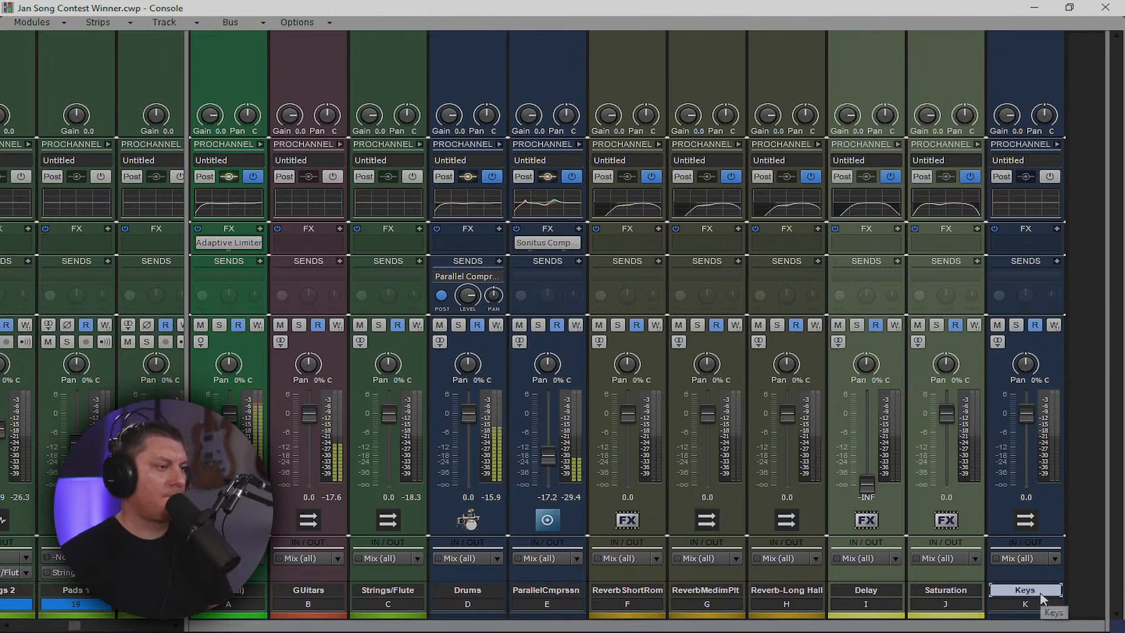
# Colour the Keys bus purple and move it ahead of Drums into fourth position
pyautogui.click(1046, 618)
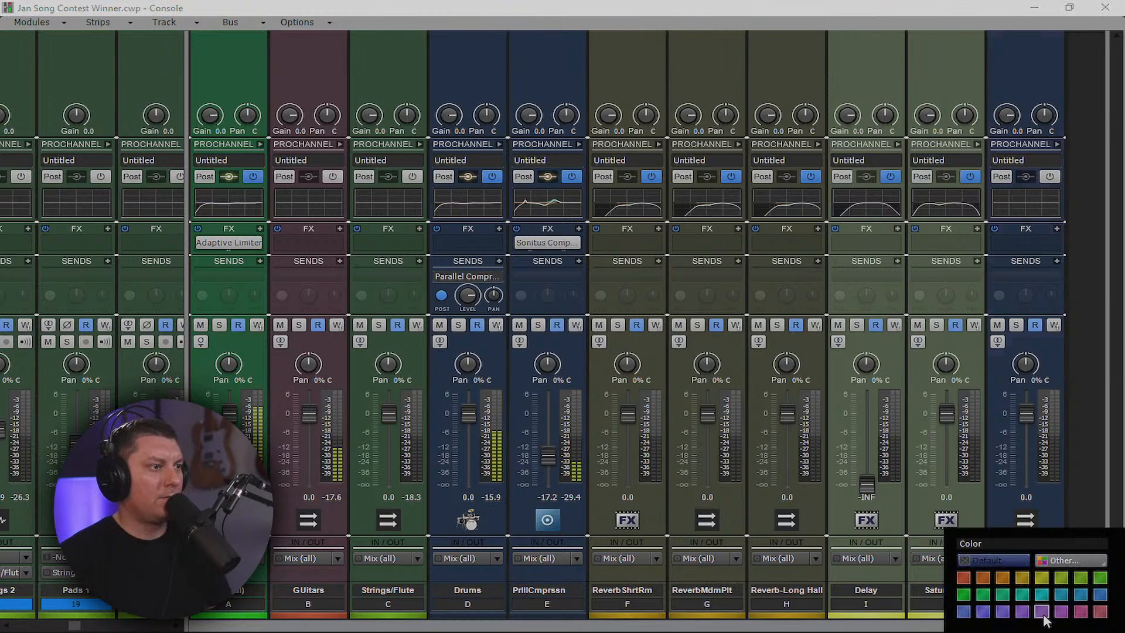
pyautogui.click(1081, 579)
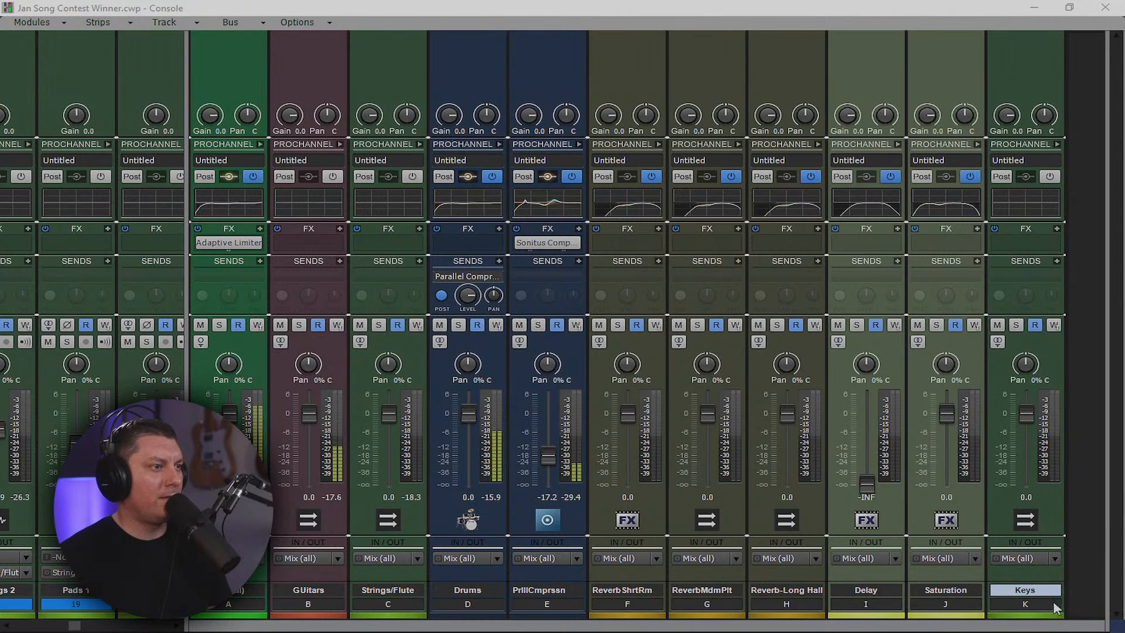
pyautogui.click(1054, 622)
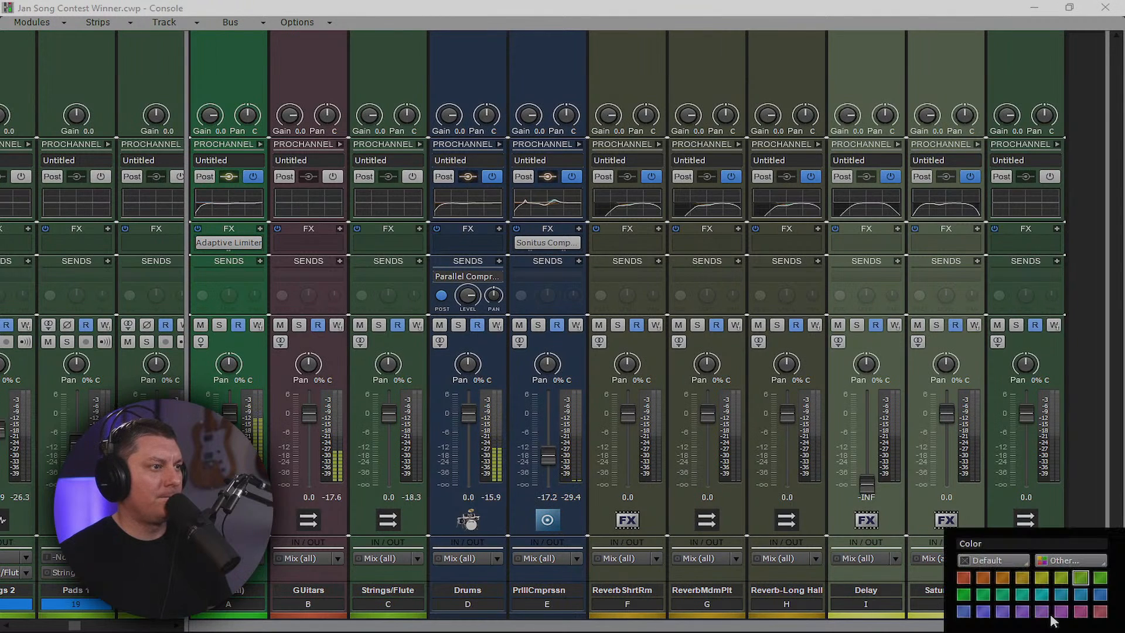
pyautogui.click(1021, 580)
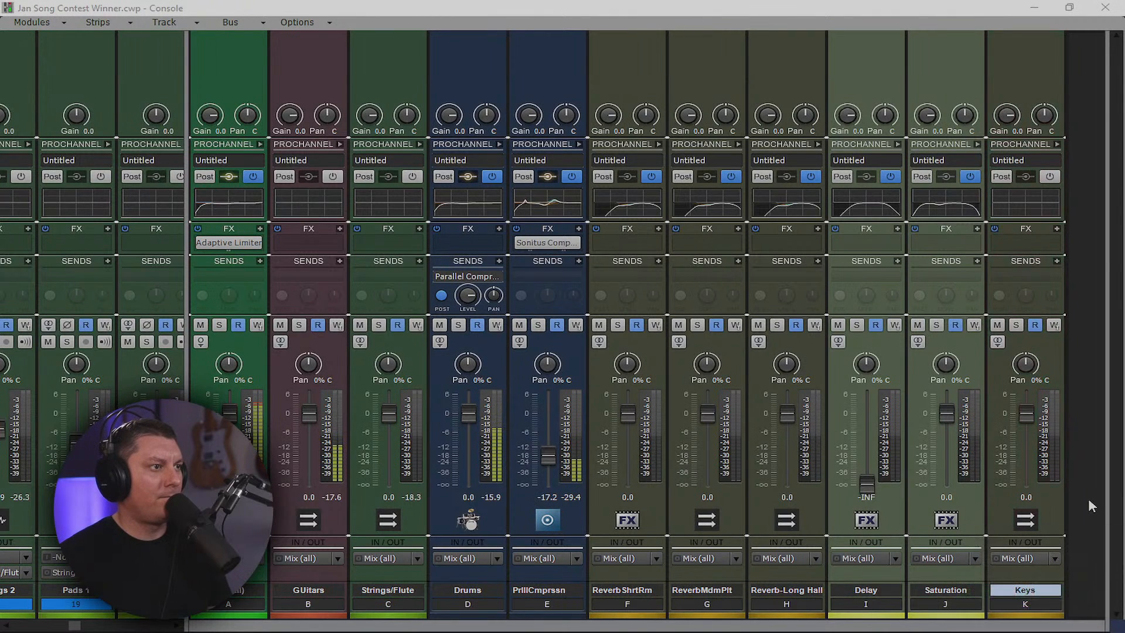
pyautogui.click(1041, 616)
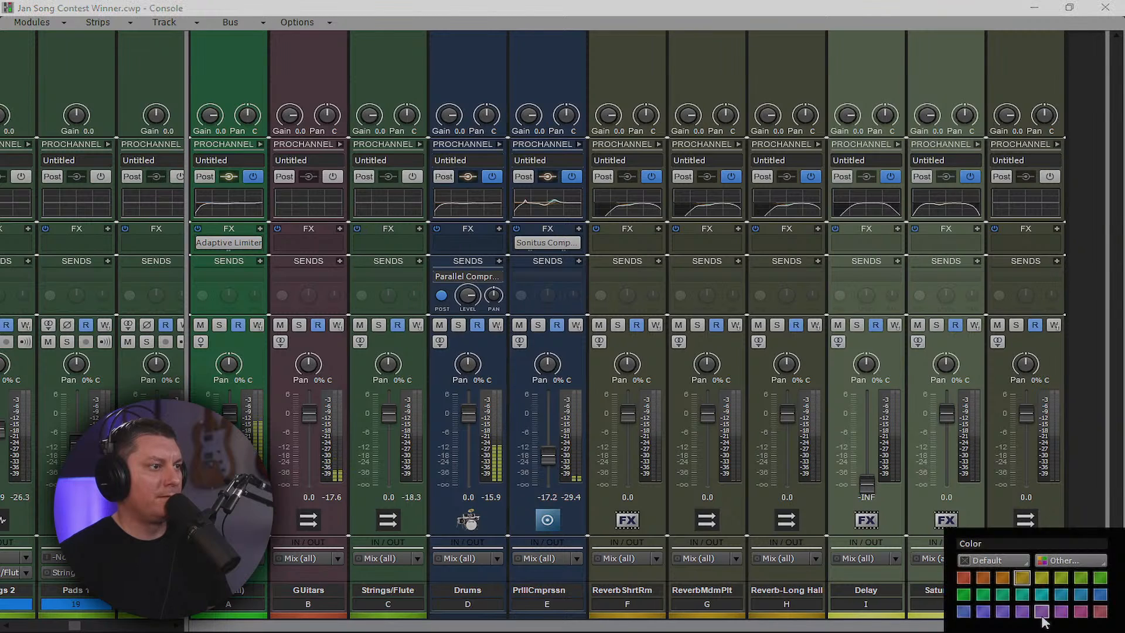
pyautogui.click(1100, 613)
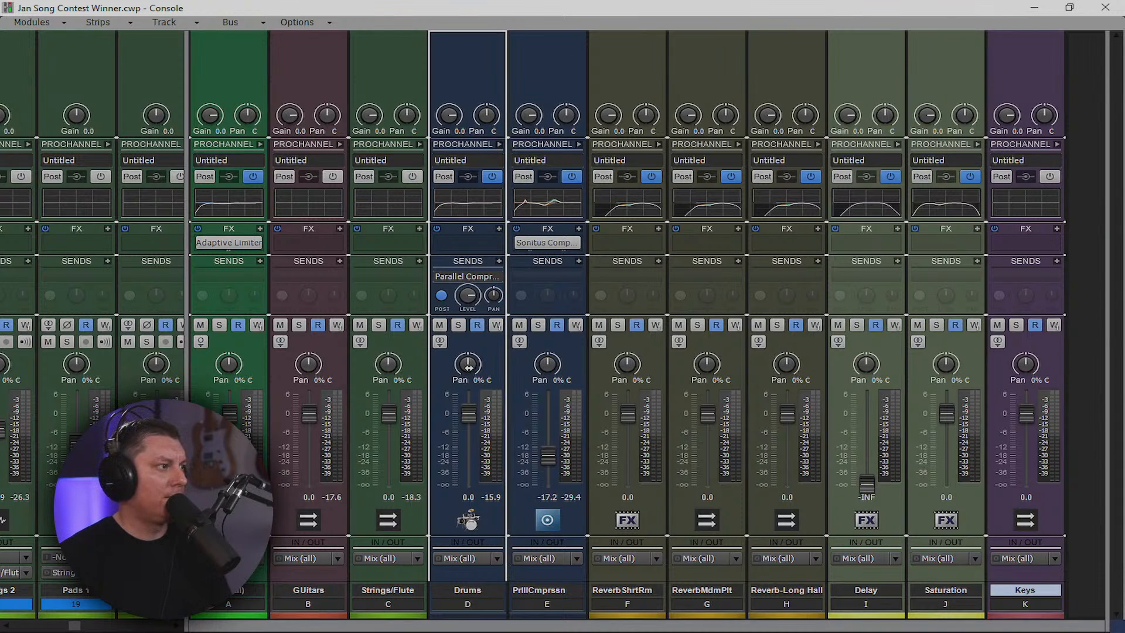
pyautogui.moveTo(468, 367); pyautogui.dragTo(468, 367)
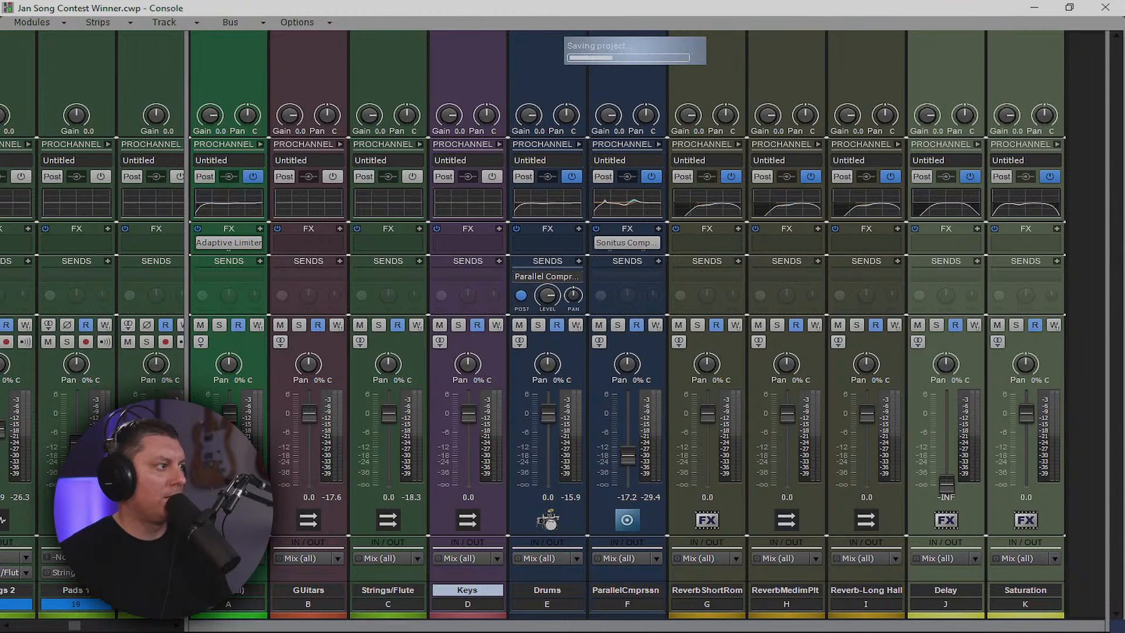
# Route tracks Keys 1 through Keys 5 to the Keys bus
pyautogui.moveTo(186, 598); pyautogui.dragTo(809, 600)
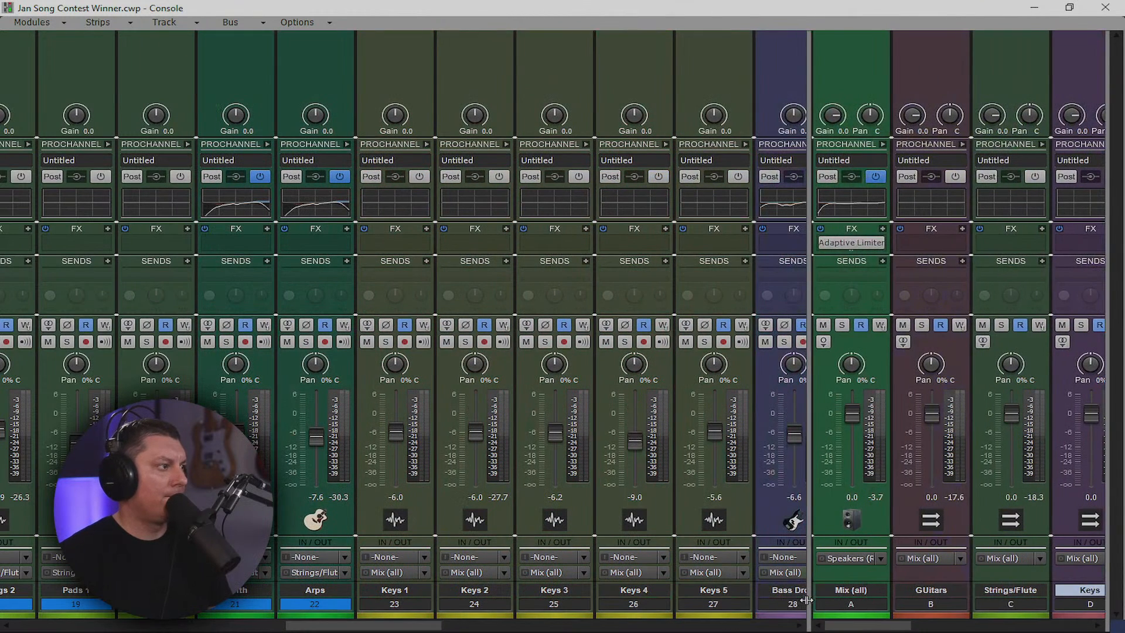
pyautogui.moveTo(412, 604); pyautogui.dragTo(723, 613)
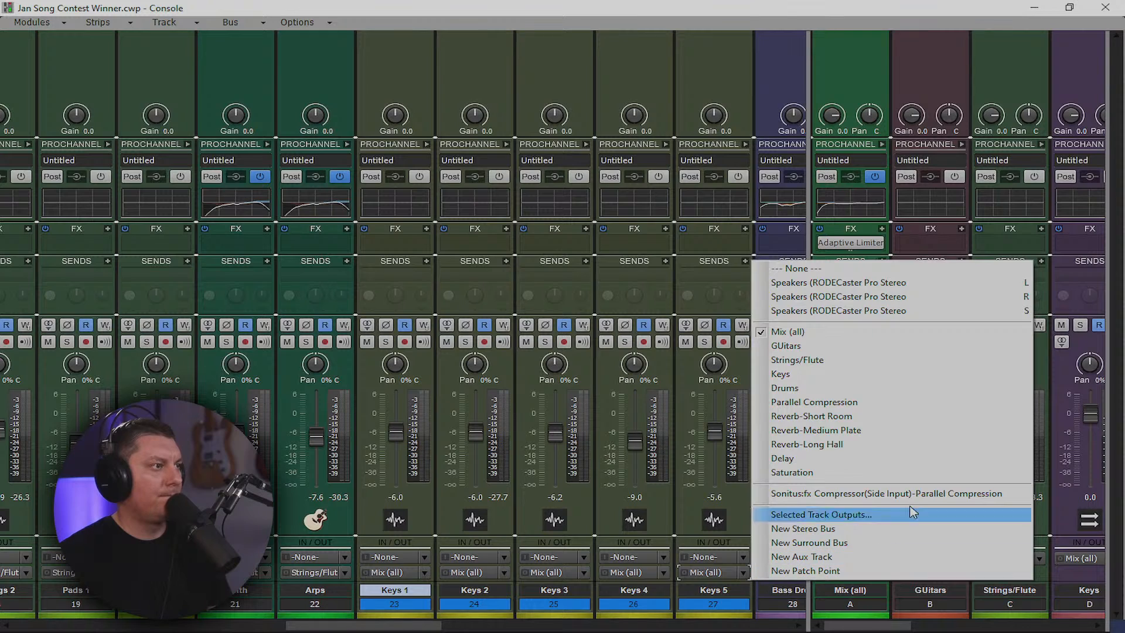
pyautogui.click(841, 374)
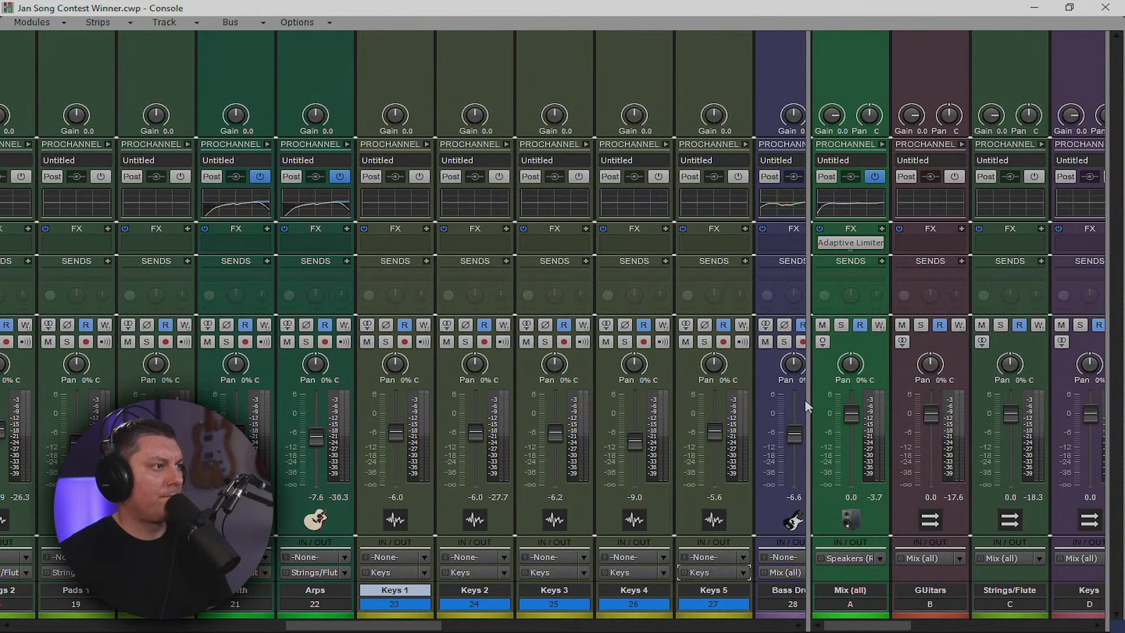
pyautogui.moveTo(808, 396); pyautogui.dragTo(295, 445)
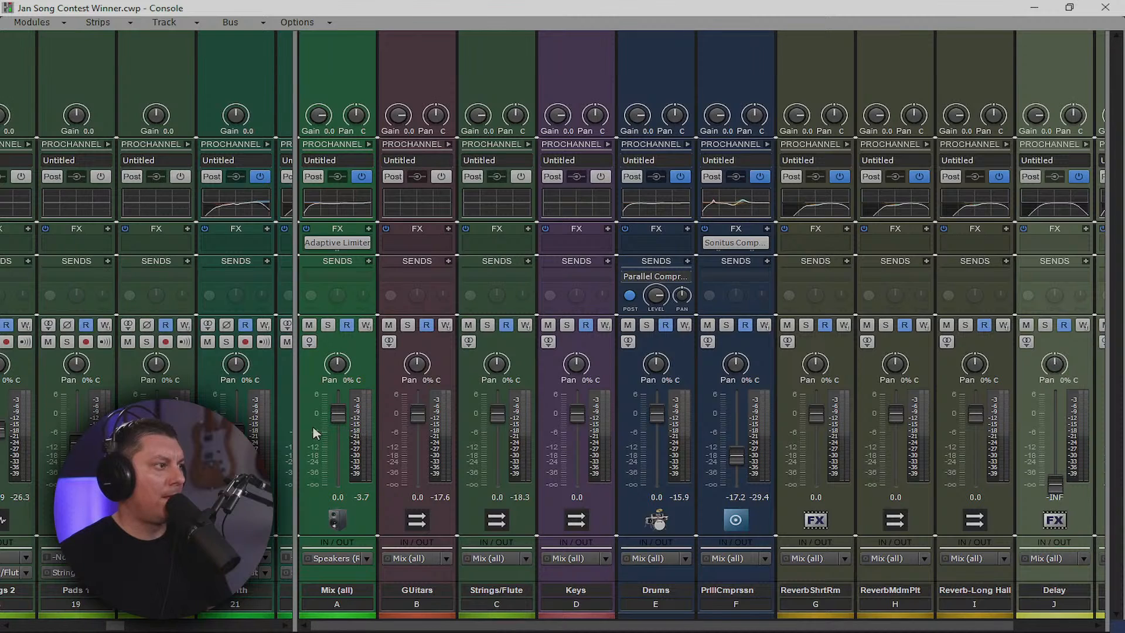
# Send the percussion tracks from Shaker DRY onward (tracks 32–50) to the Drums bus
pyautogui.moveTo(290, 422); pyautogui.dragTo(1106, 425)
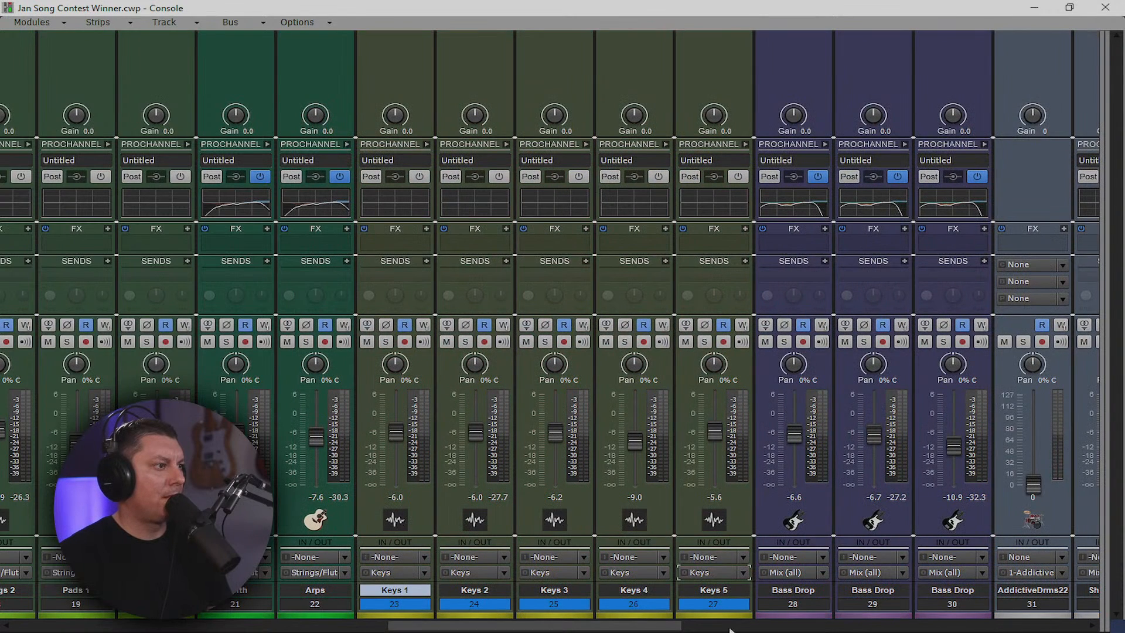
pyautogui.moveTo(626, 626); pyautogui.dragTo(706, 615)
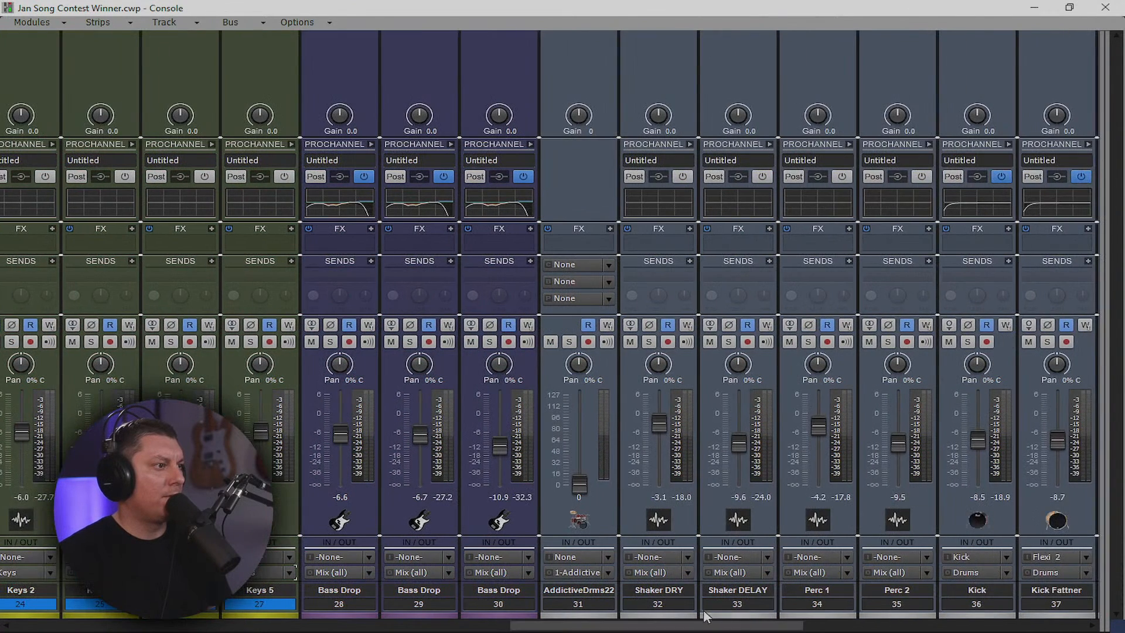
pyautogui.click(604, 605)
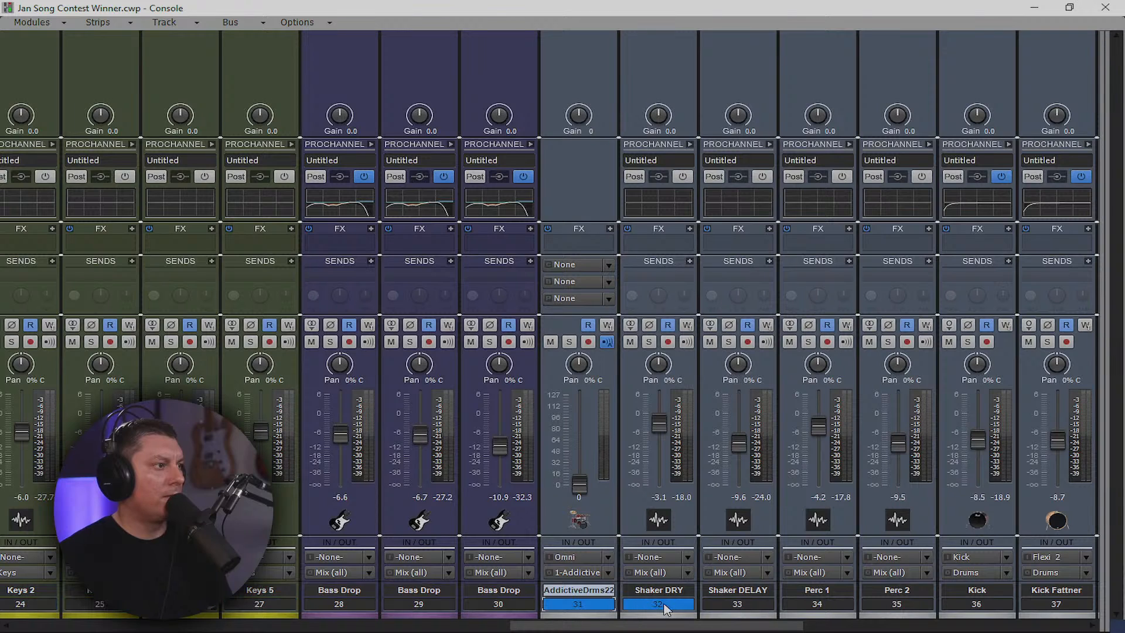
pyautogui.click(664, 606)
pyautogui.moveTo(663, 604); pyautogui.dragTo(1124, 609)
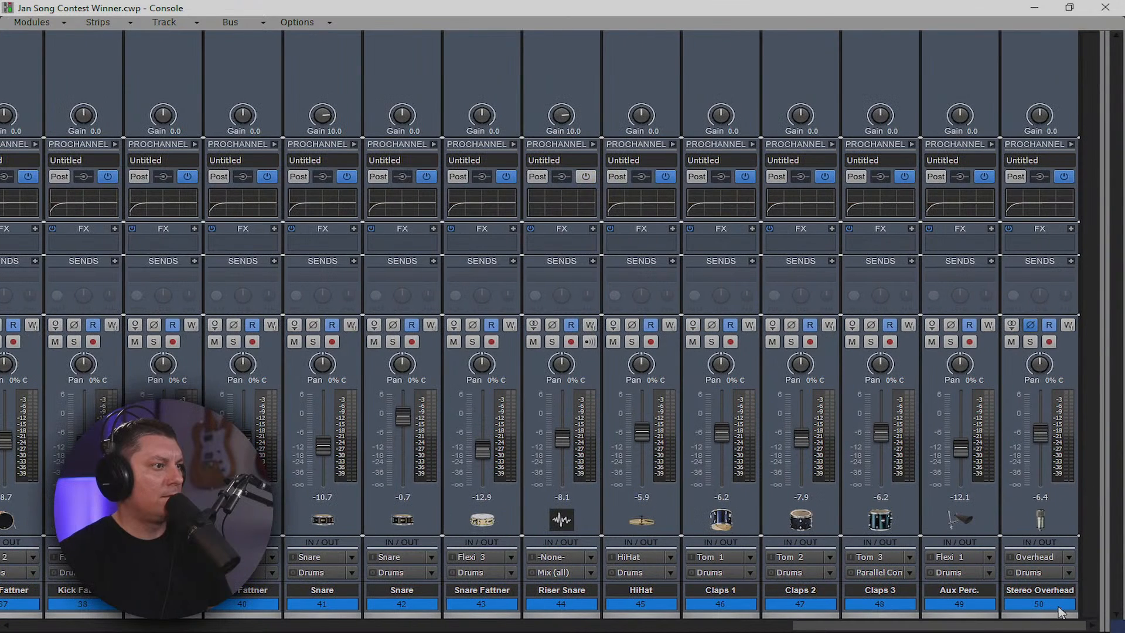
pyautogui.click(1069, 572)
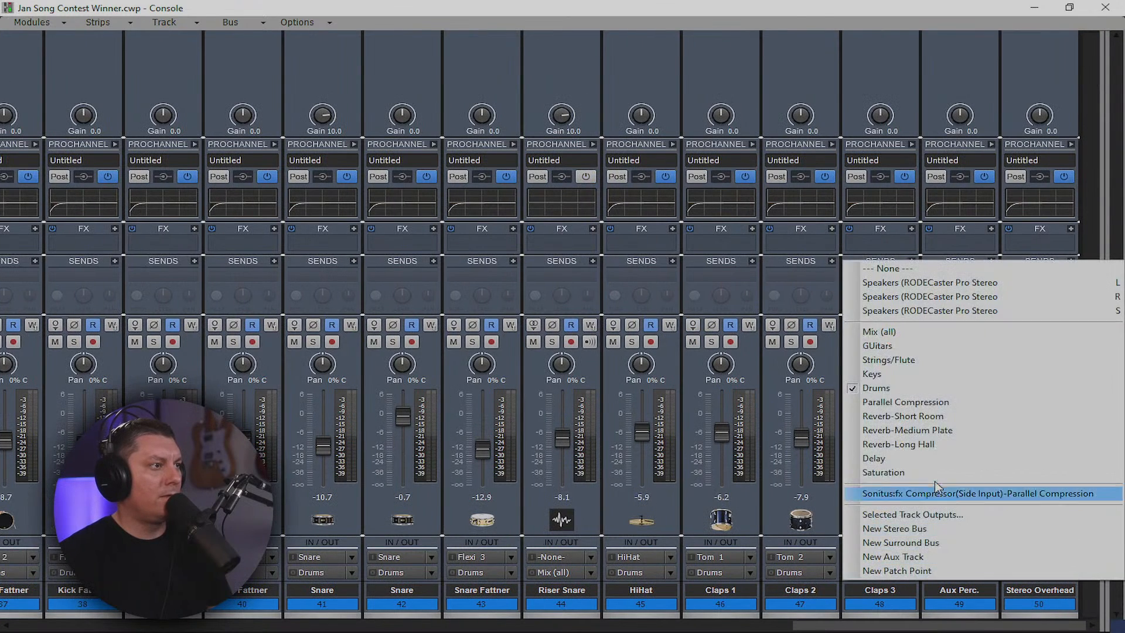
pyautogui.click(907, 387)
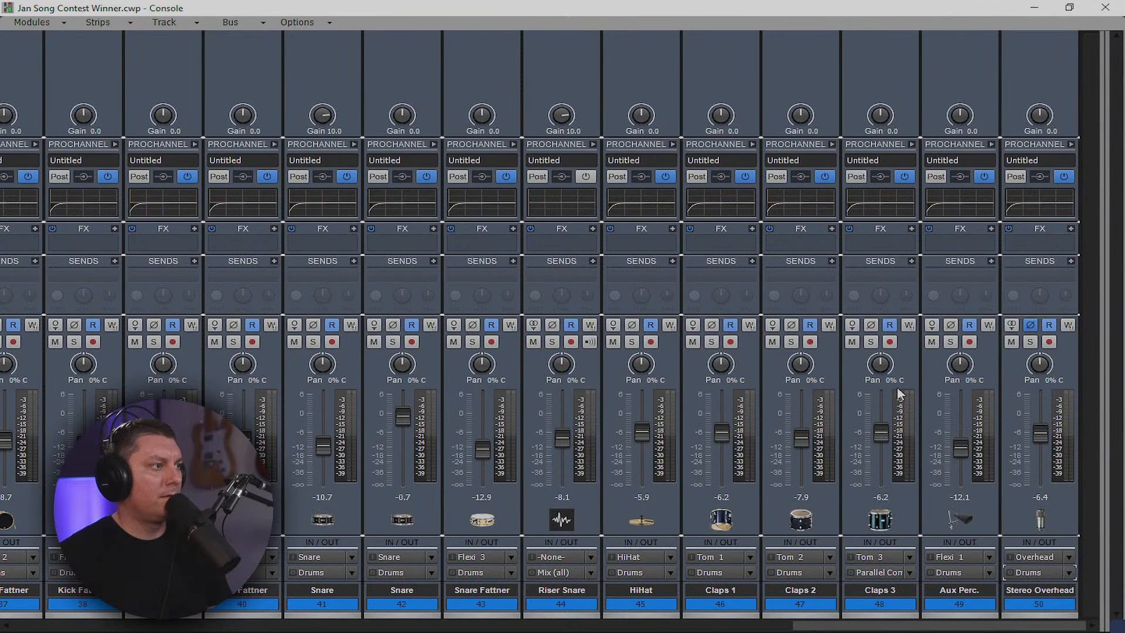
pyautogui.moveTo(911, 626); pyautogui.dragTo(97, 630)
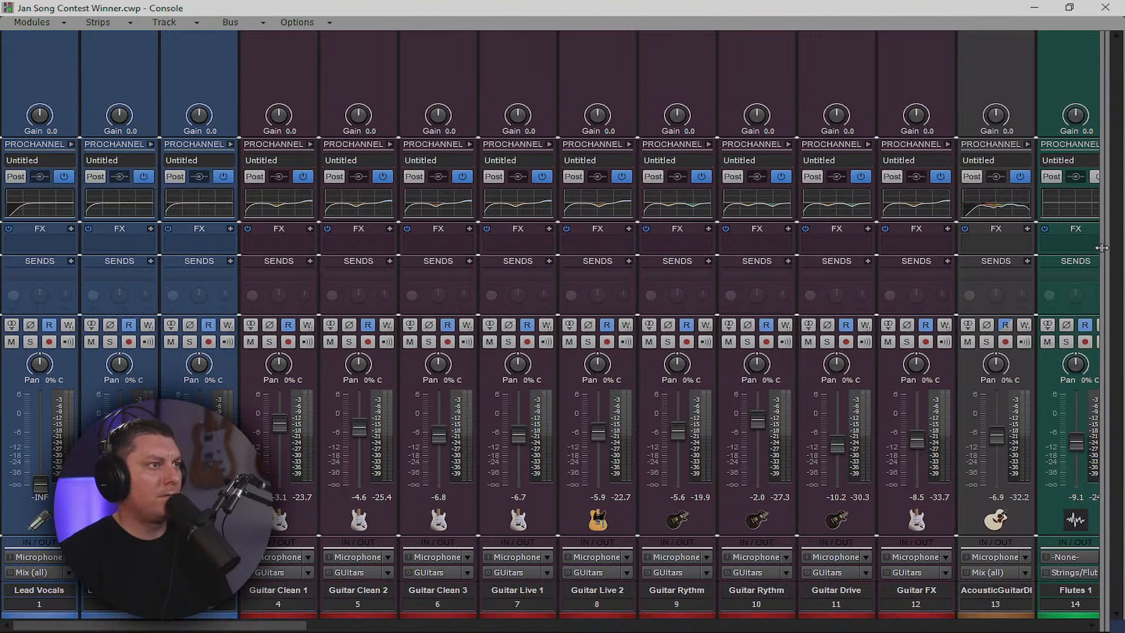
pyautogui.moveTo(1104, 248); pyautogui.dragTo(130, 322)
# Add a new stereo bus named VOX and move it to slot B
pyautogui.rightClick(1033, 262)
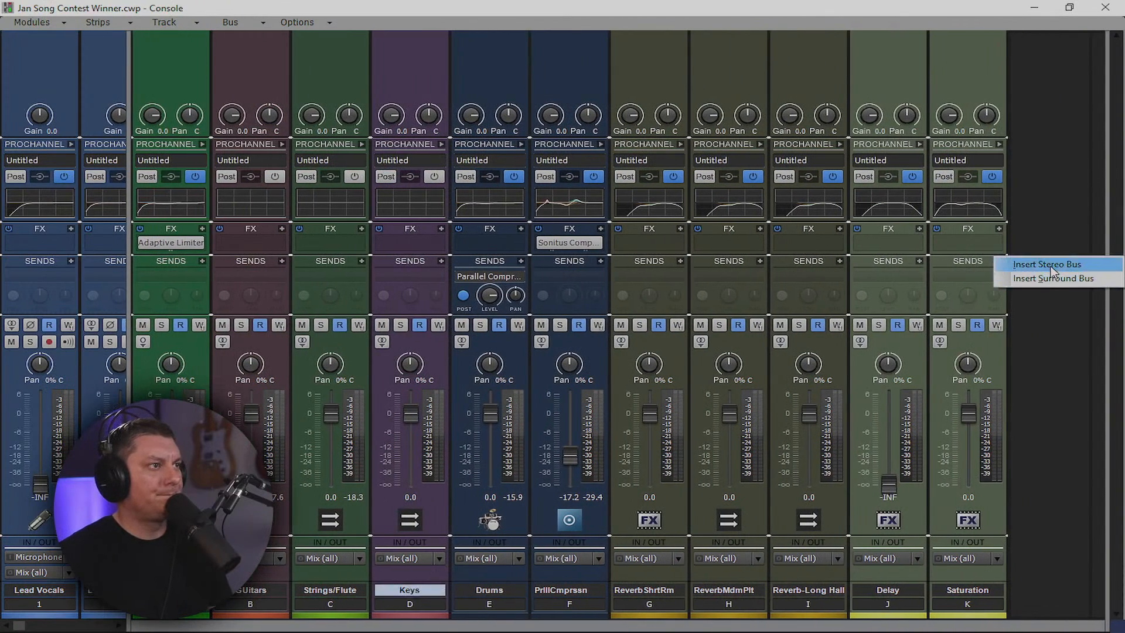
pyautogui.click(1053, 262)
pyautogui.doubleClick(1036, 589)
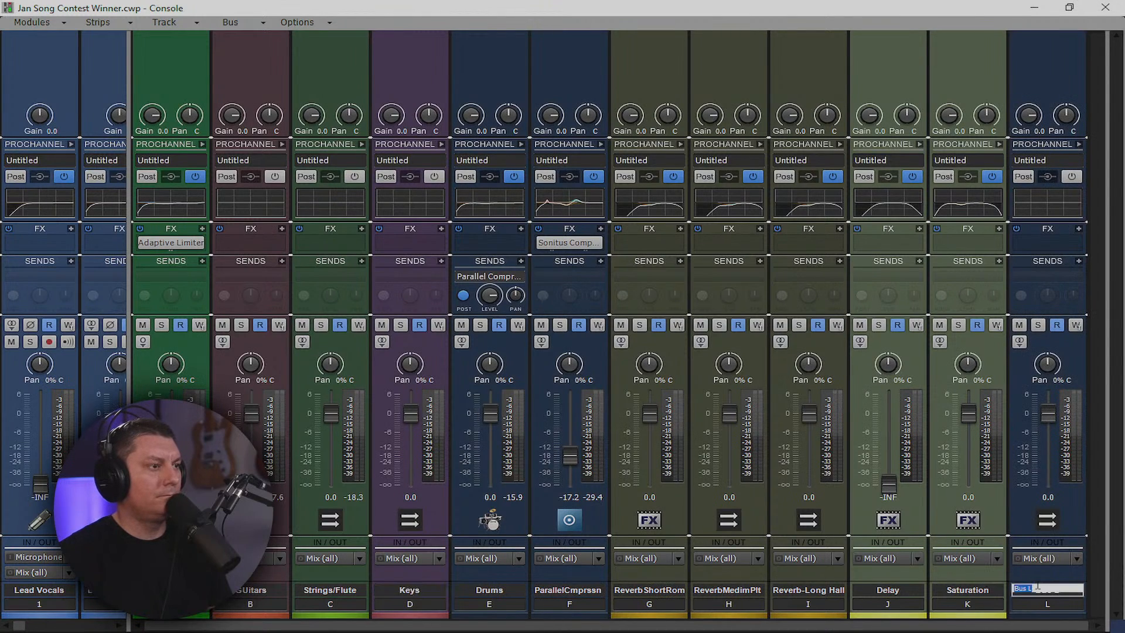
pyautogui.write('VOX')
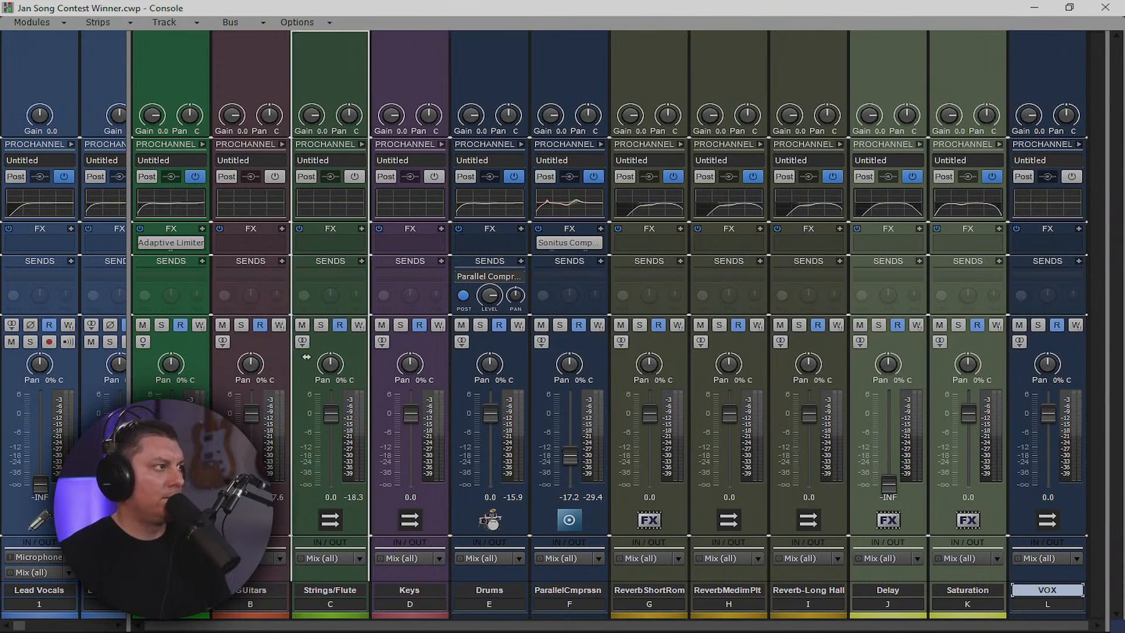
pyautogui.moveTo(327, 389); pyautogui.dragTo(330, 390)
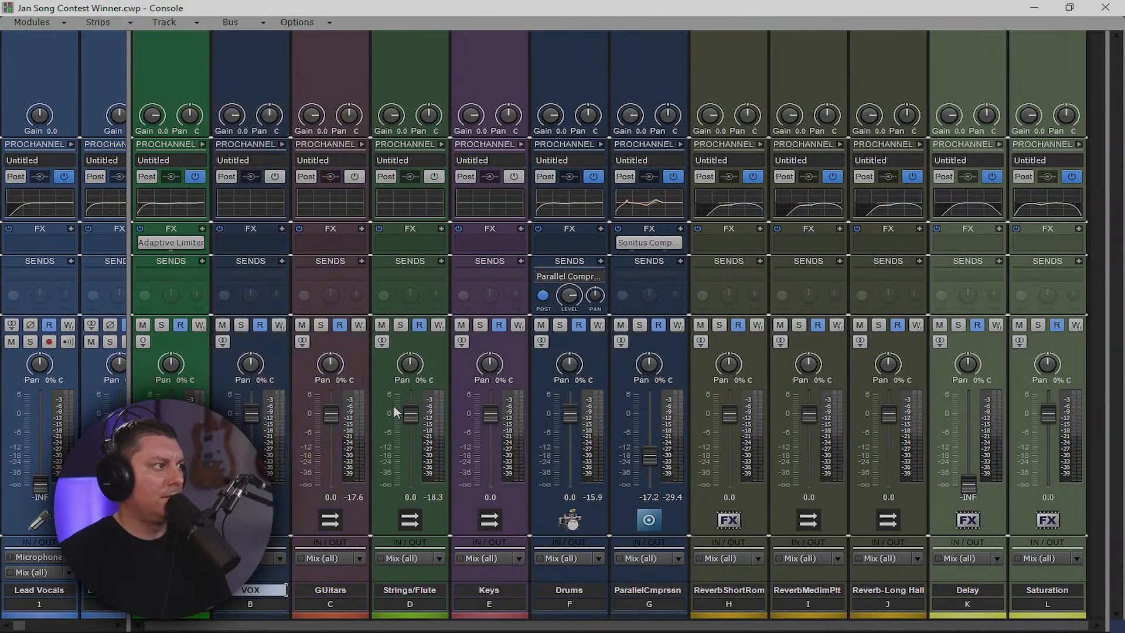
# Route vocal tracks 1–3 to the VOX bus instead of Mix (all)
pyautogui.moveTo(127, 303); pyautogui.dragTo(1101, 303)
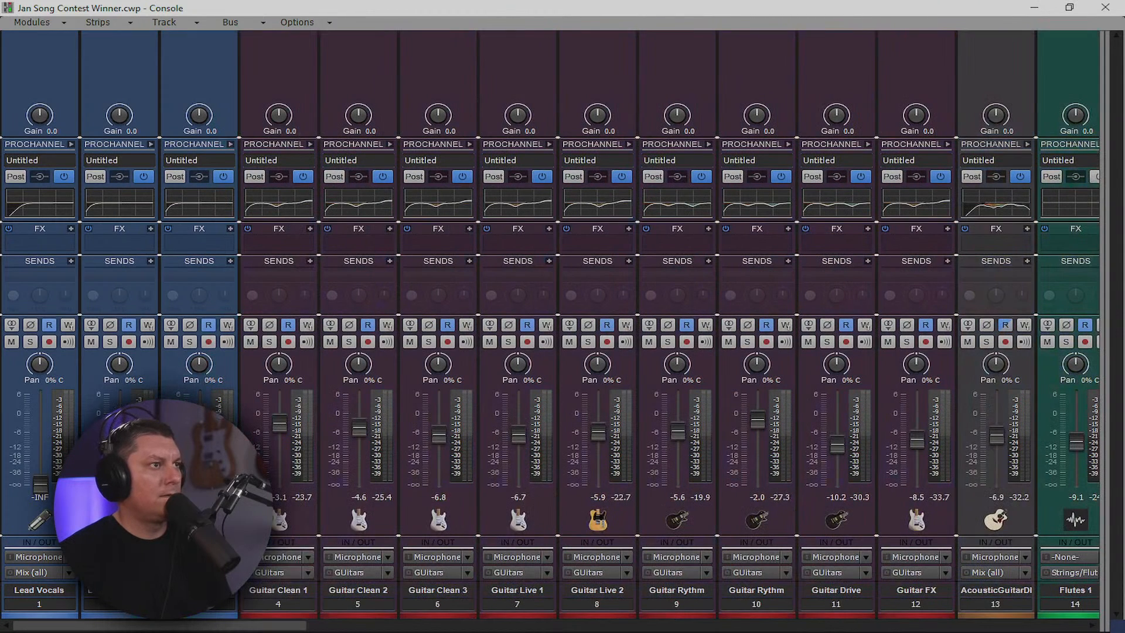
pyautogui.moveTo(40, 604); pyautogui.dragTo(208, 603)
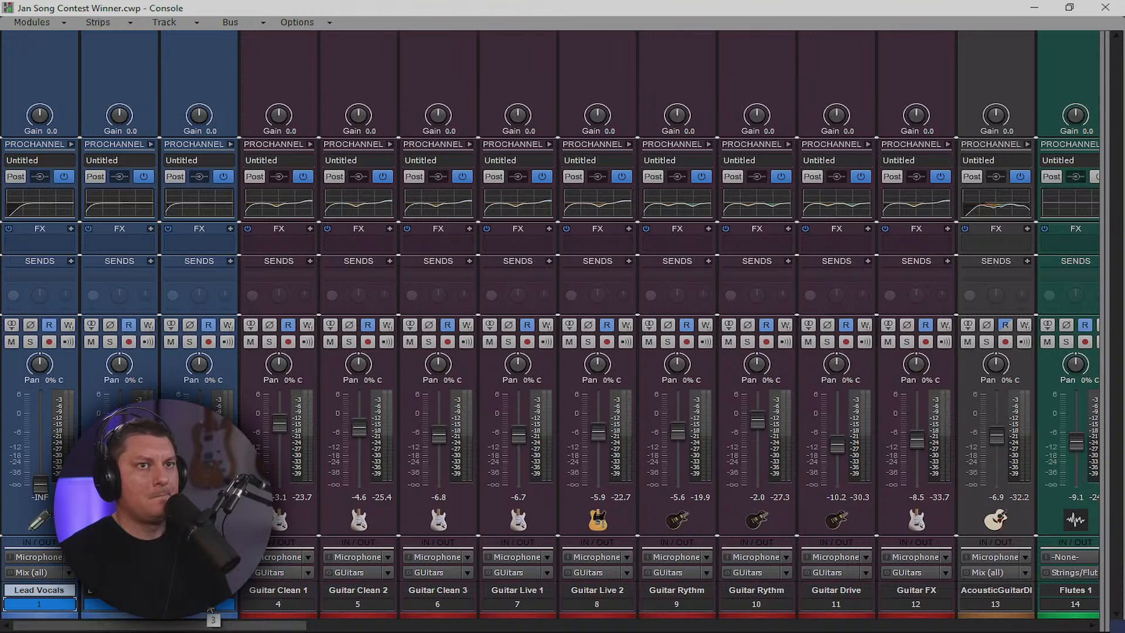
pyautogui.click(230, 573)
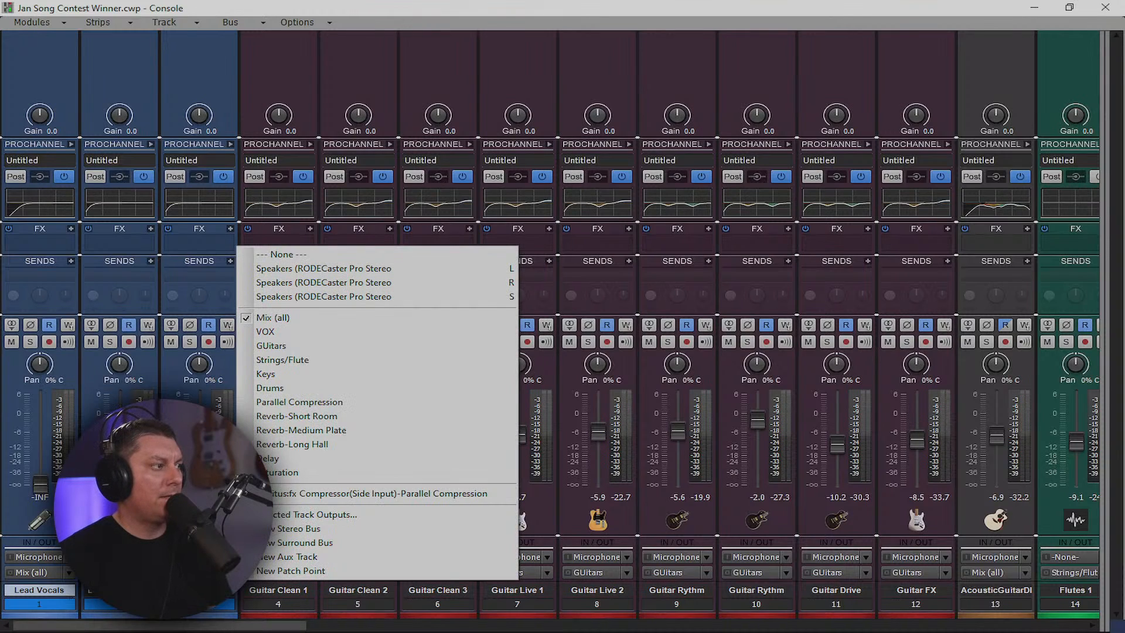
pyautogui.click(283, 336)
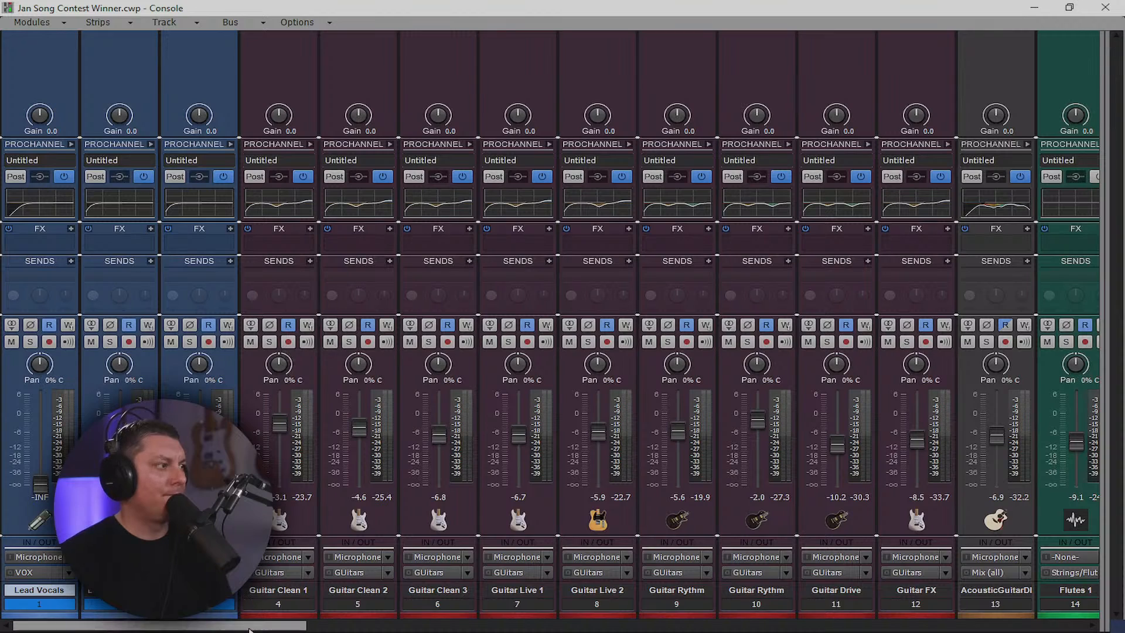
pyautogui.moveTo(258, 625); pyautogui.dragTo(1090, 574)
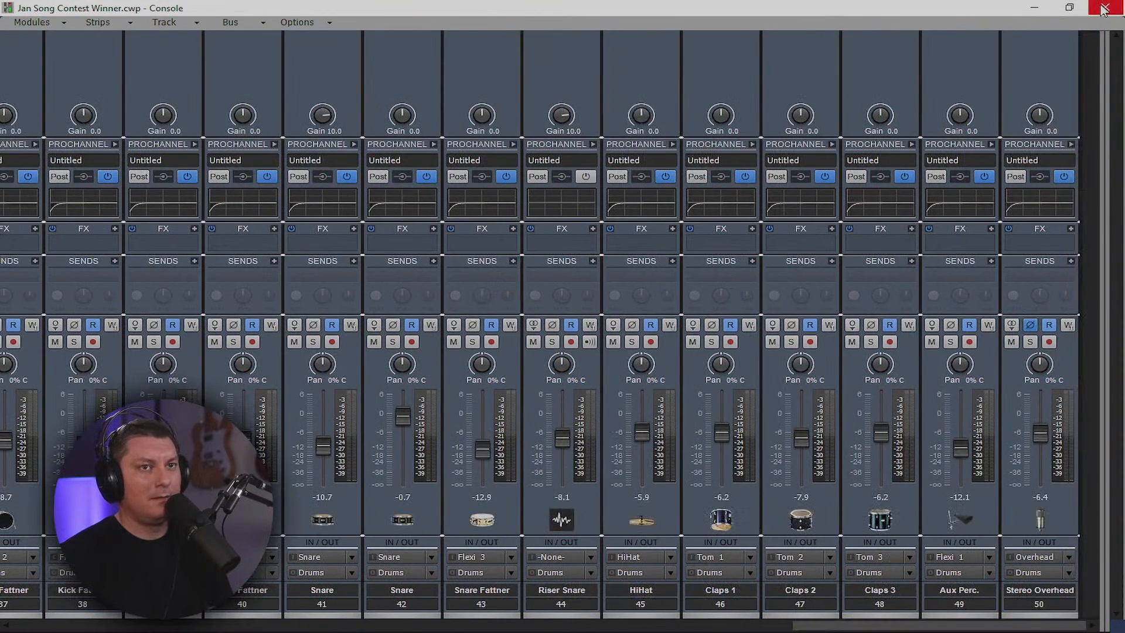
# Start song playback and return from the track view to the Console
pyautogui.press('space')
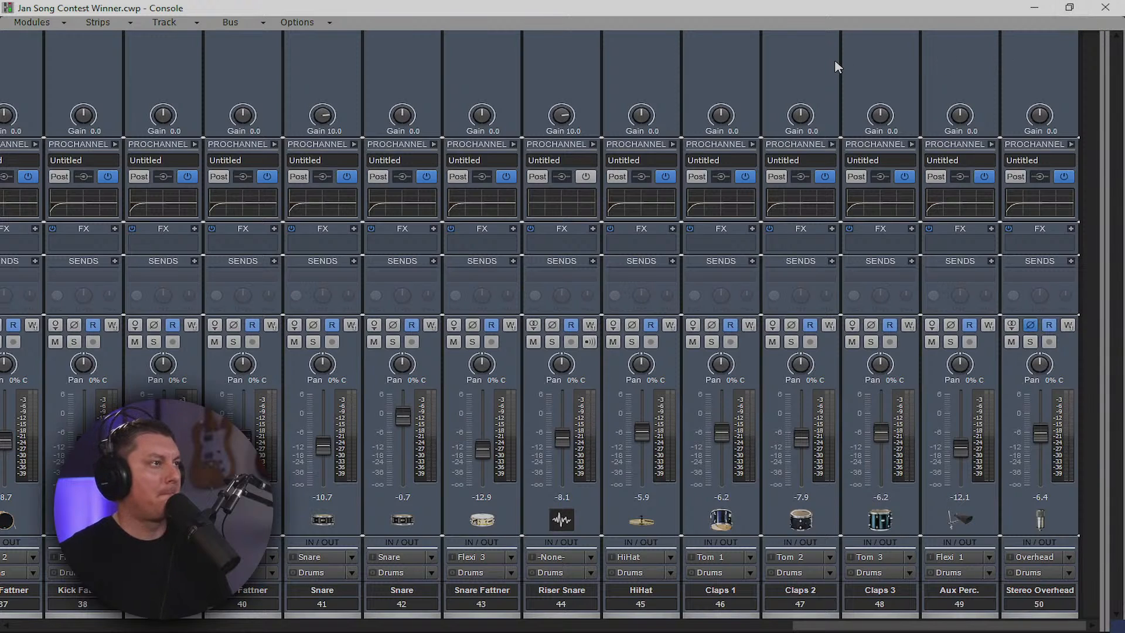
pyautogui.click(1039, 10)
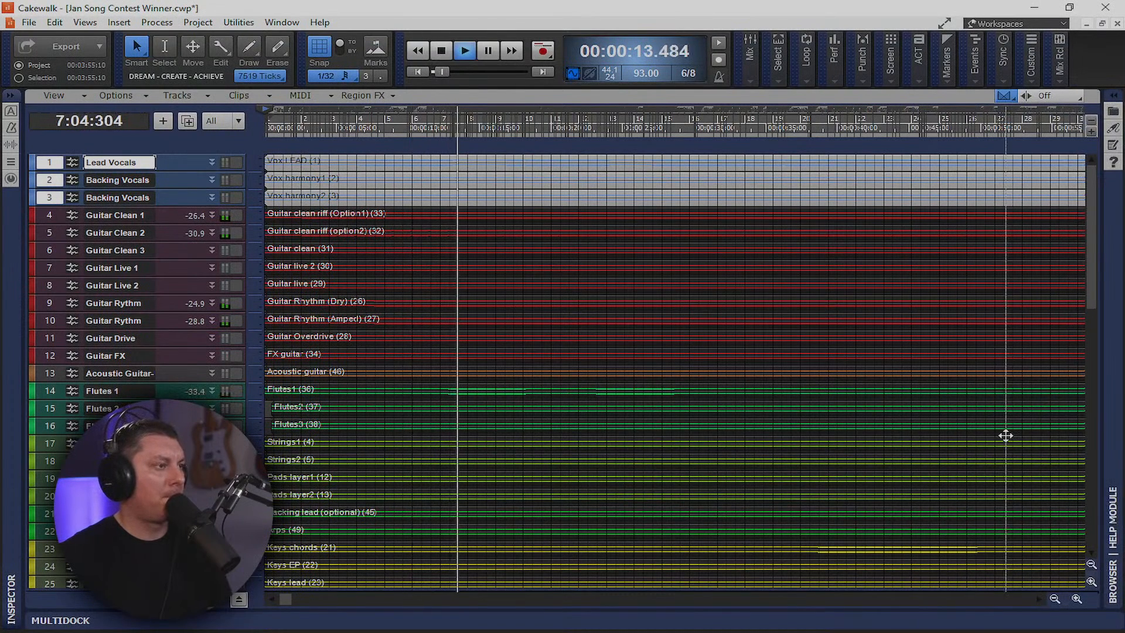
pyautogui.hotkey('alt', '2')
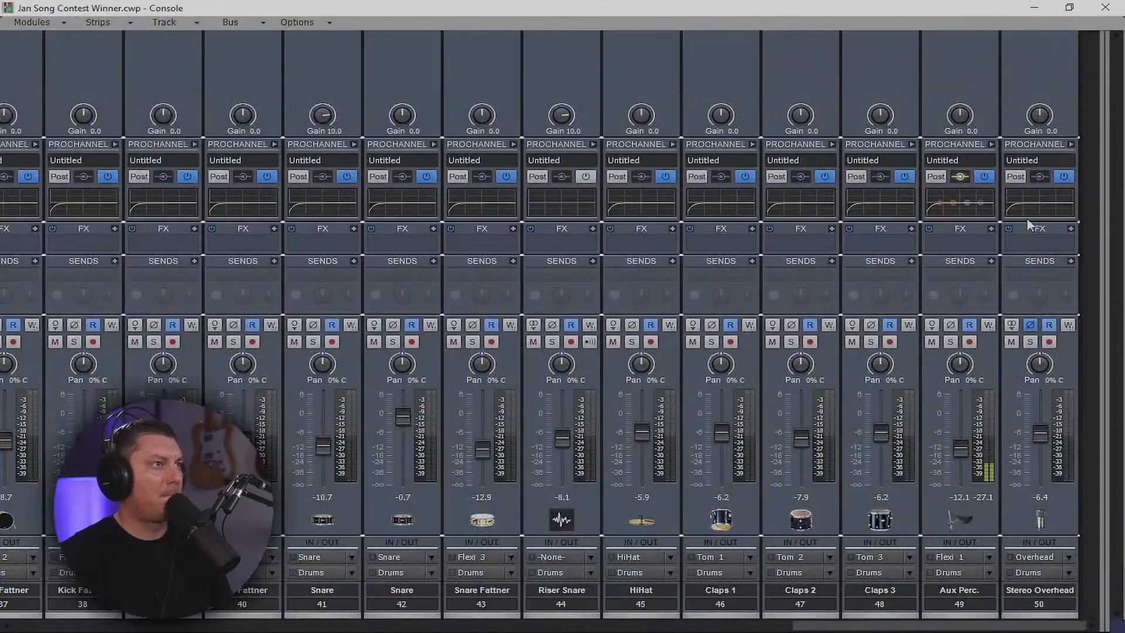
# Raise the Stereo Overhead fader by about 2 dB
pyautogui.moveTo(1020, 626); pyautogui.dragTo(702, 630)
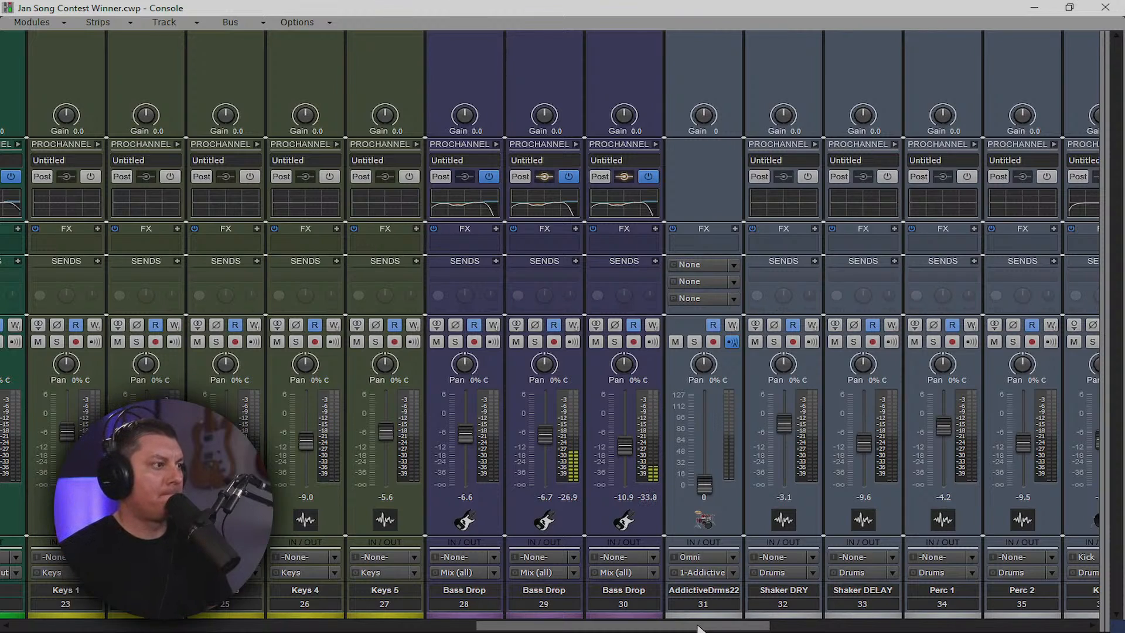
pyautogui.moveTo(698, 629); pyautogui.dragTo(602, 630)
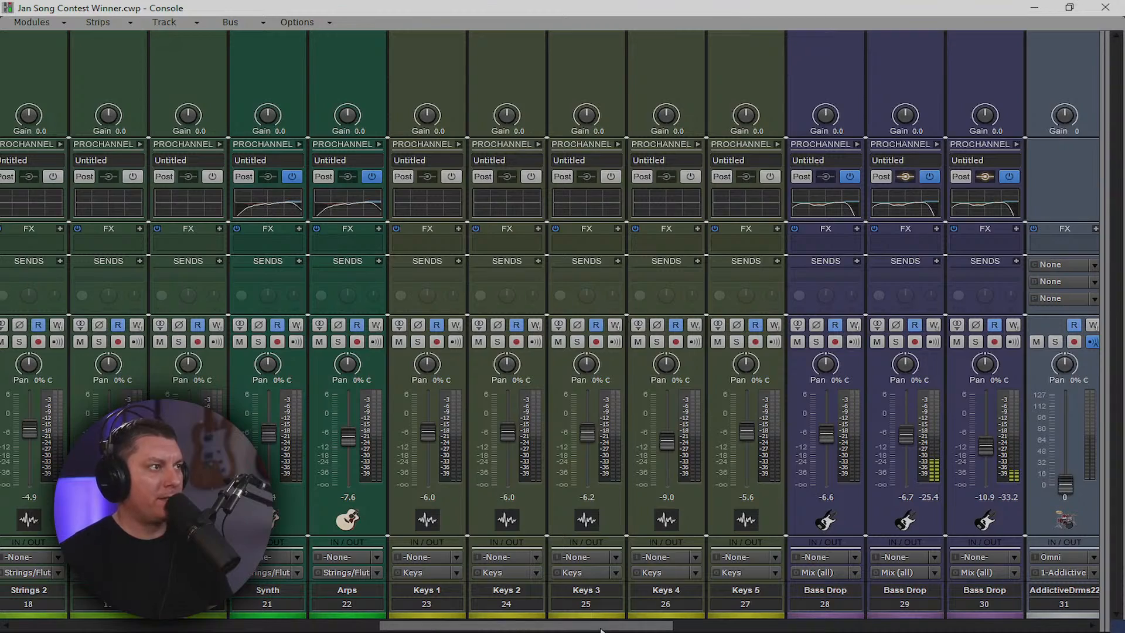
pyautogui.moveTo(610, 628); pyautogui.dragTo(1073, 612)
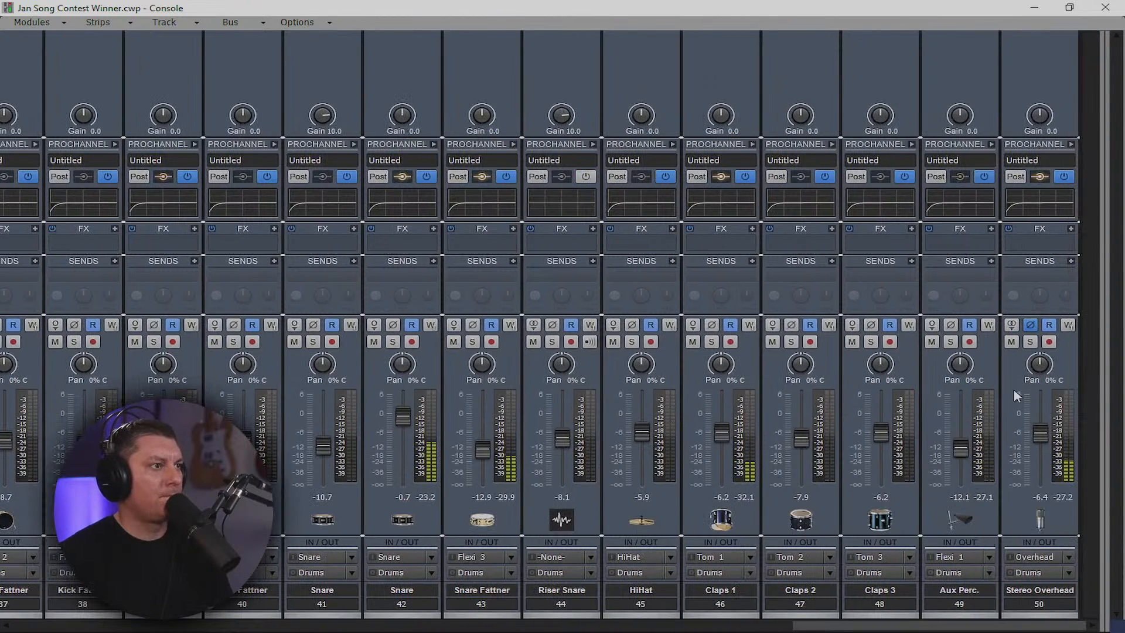
pyautogui.moveTo(1042, 433); pyautogui.dragTo(1040, 427)
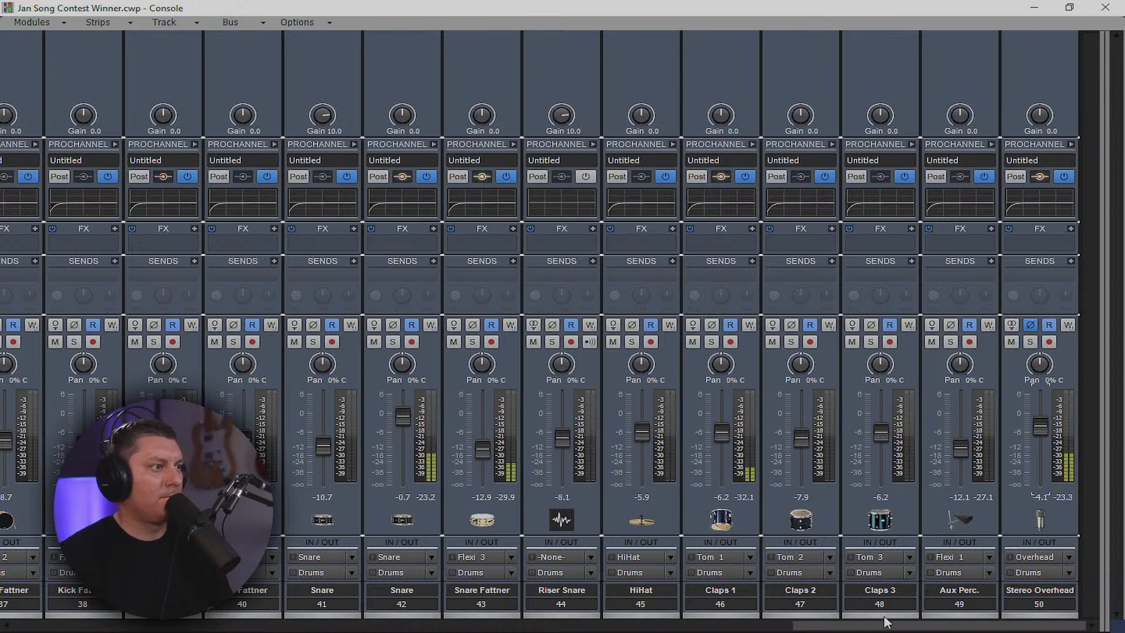
pyautogui.moveTo(886, 621); pyautogui.dragTo(105, 622)
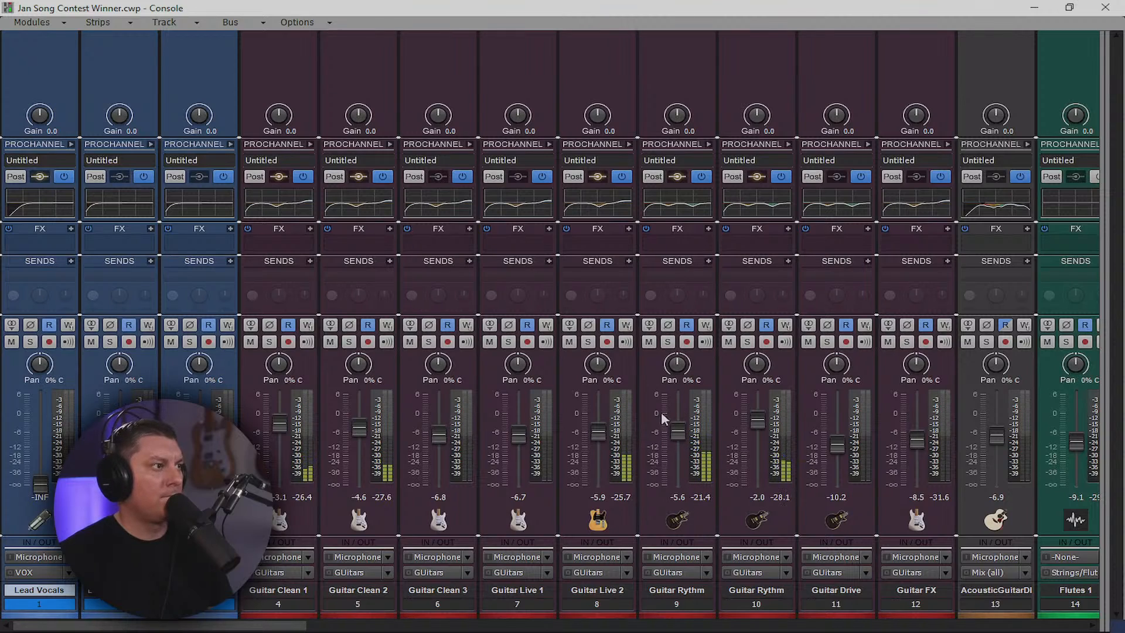
# Audition Guitar Rythm tracks 9 and 10 in solo, then unsolo and stop playback
pyautogui.click(668, 342)
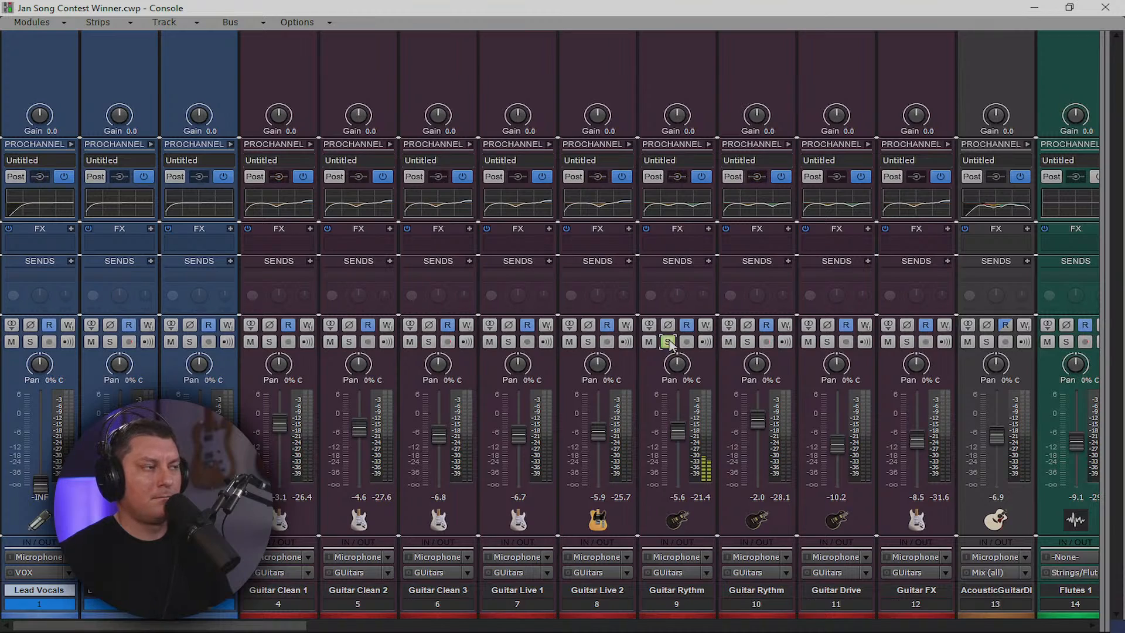
pyautogui.click(747, 342)
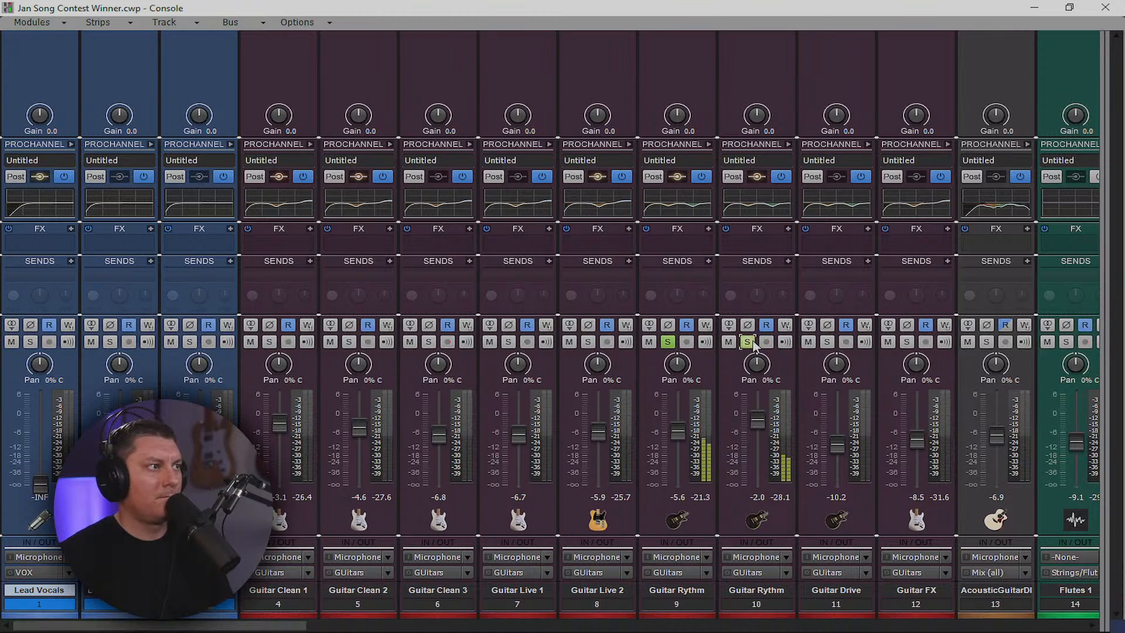
pyautogui.click(668, 342)
pyautogui.click(749, 343)
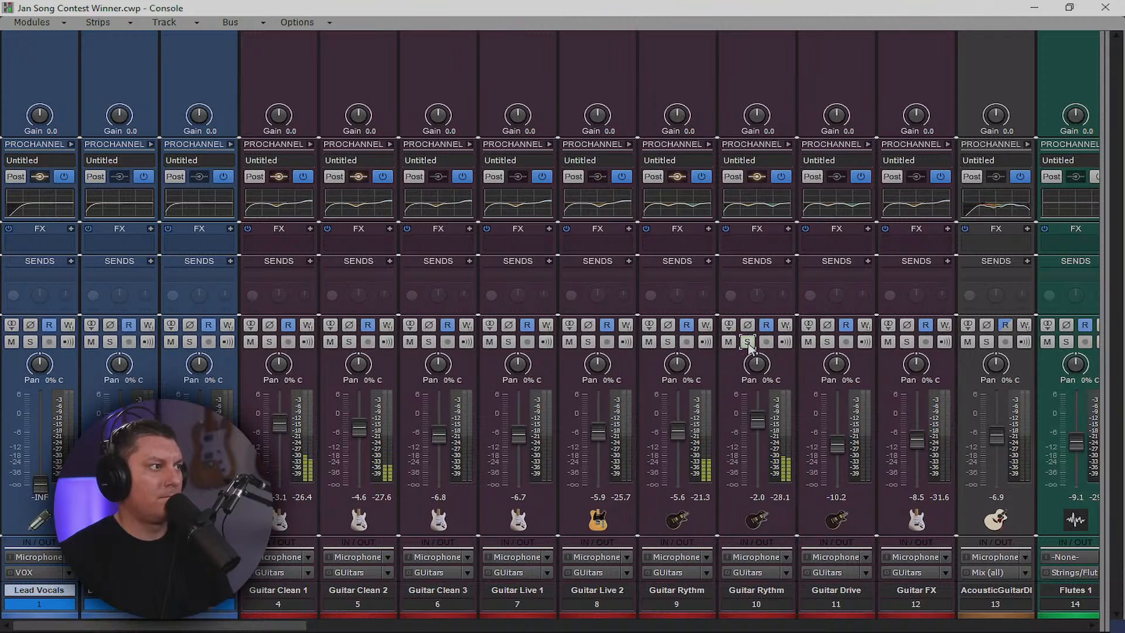
pyautogui.press('space')
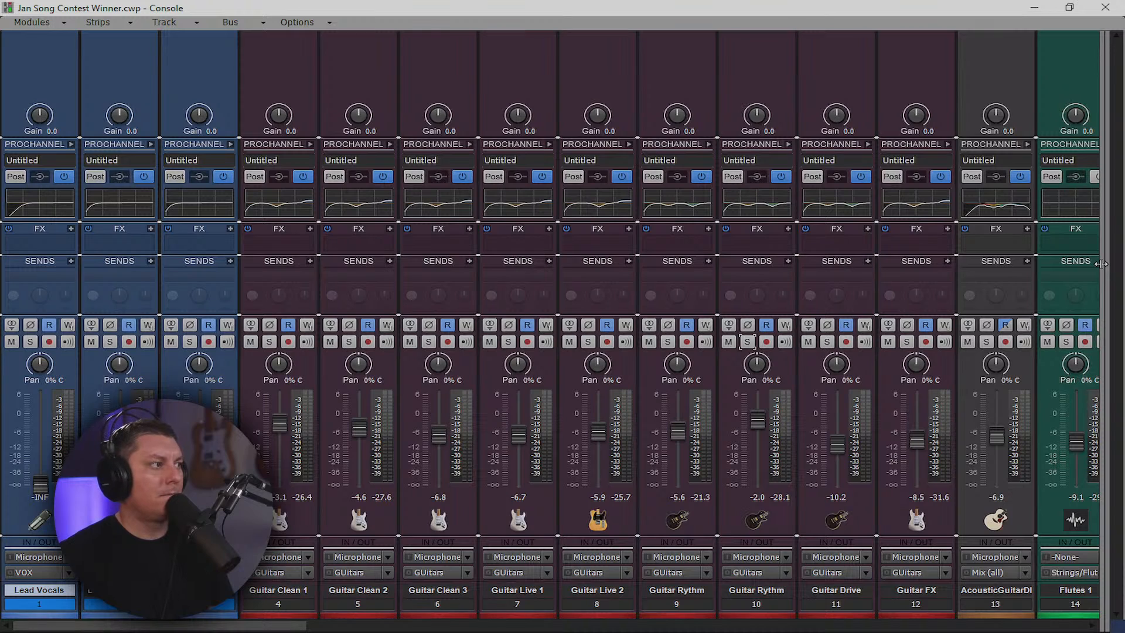
# Switch the Mix (all) bus from mono to stereo
pyautogui.moveTo(1101, 264); pyautogui.dragTo(537, 281)
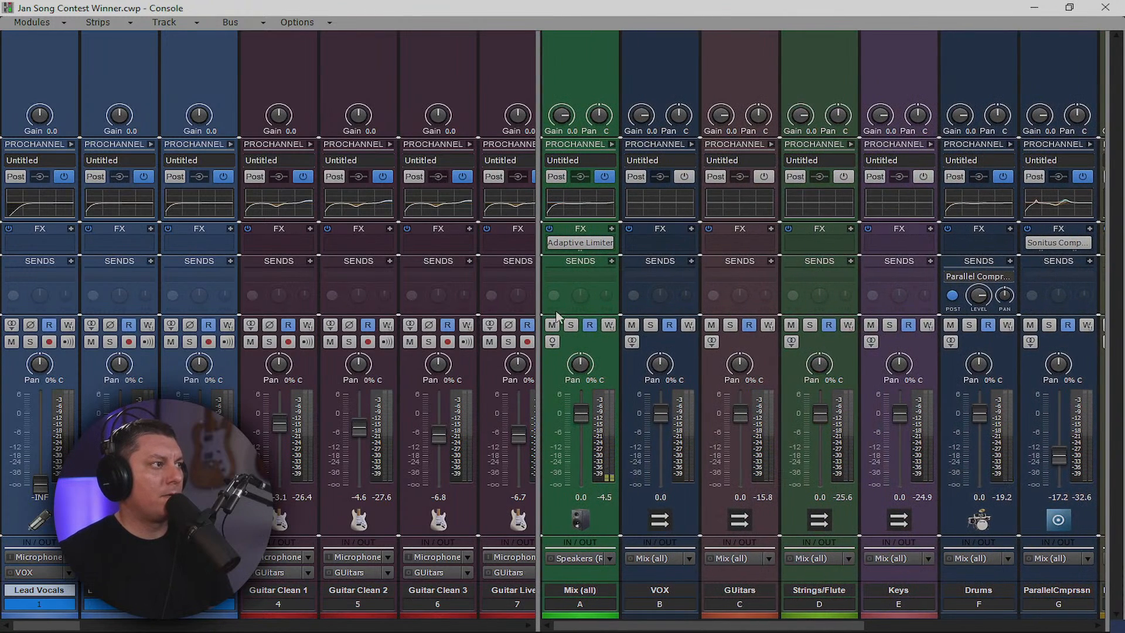
pyautogui.click(556, 342)
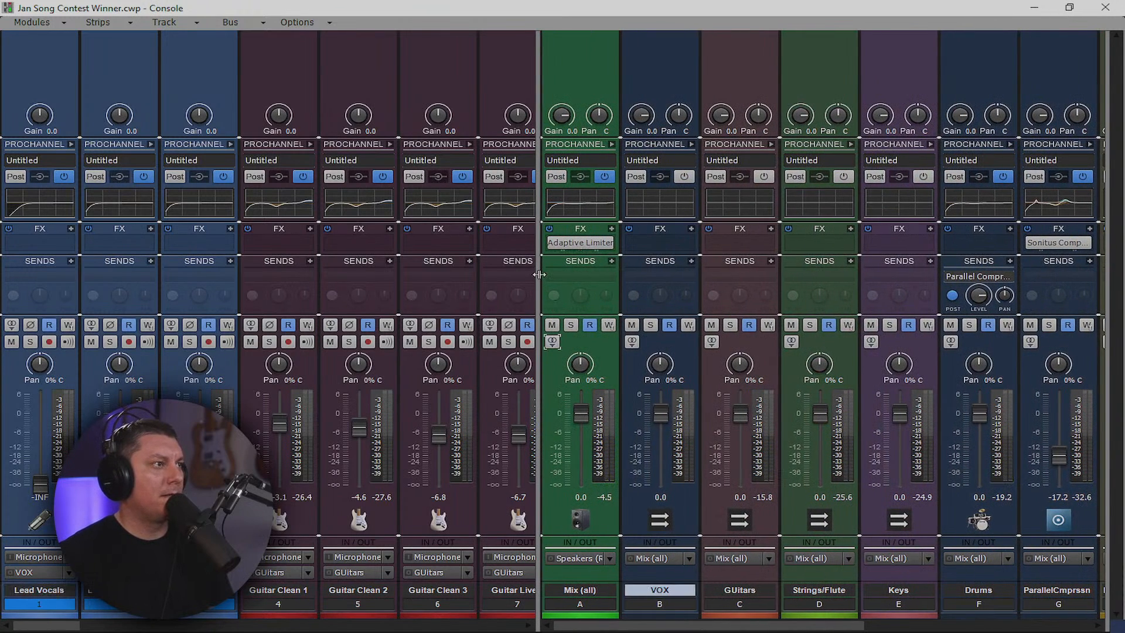
pyautogui.moveTo(539, 274); pyautogui.dragTo(1102, 275)
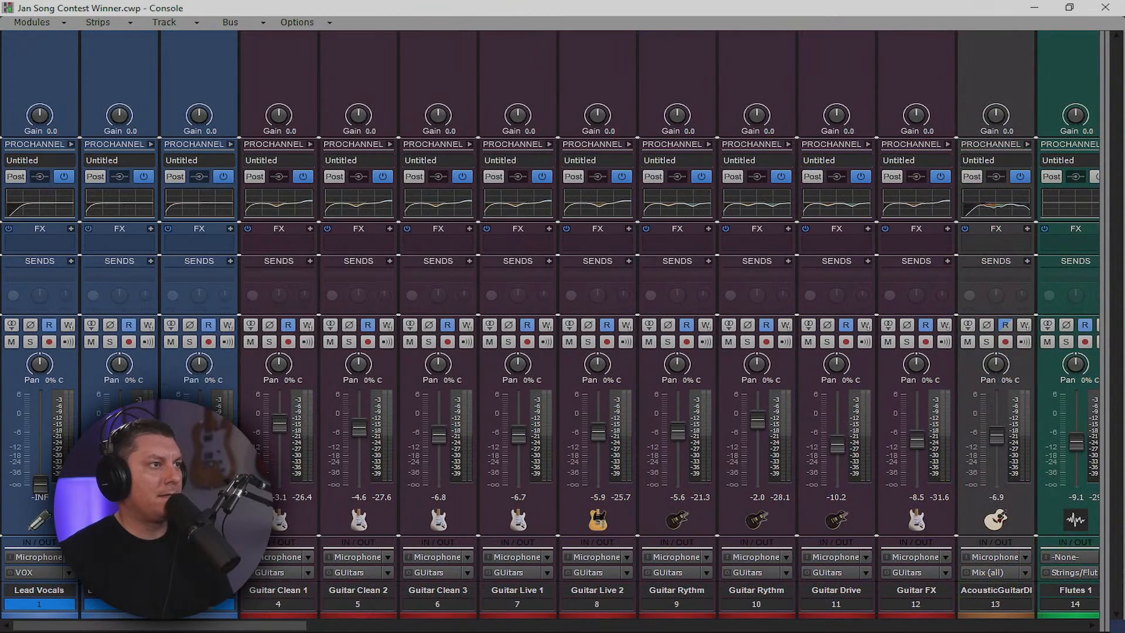
# Play the song and pan Guitar Clean 2 to 100% right
pyautogui.moveTo(214, 625); pyautogui.dragTo(266, 631)
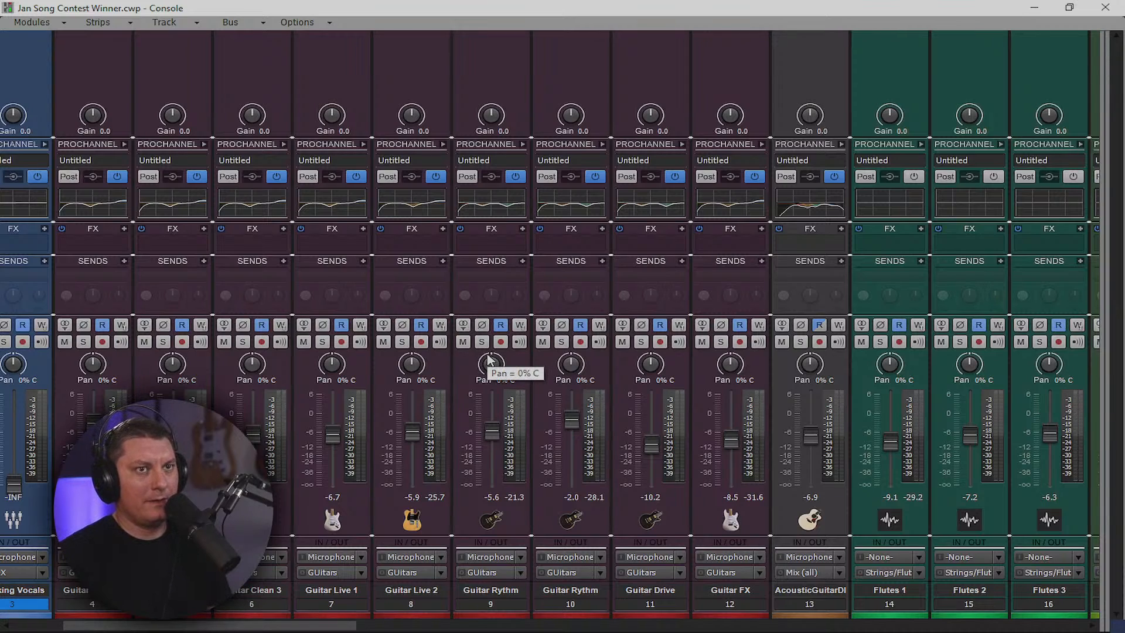
pyautogui.press('space')
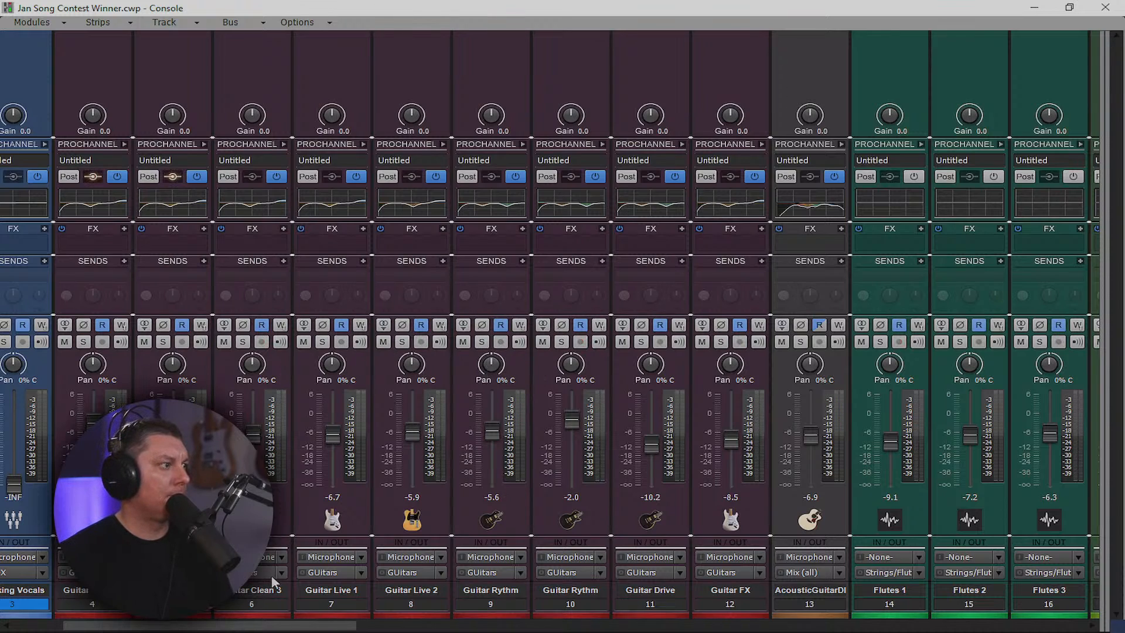
pyautogui.moveTo(172, 364); pyautogui.dragTo(173, 306)
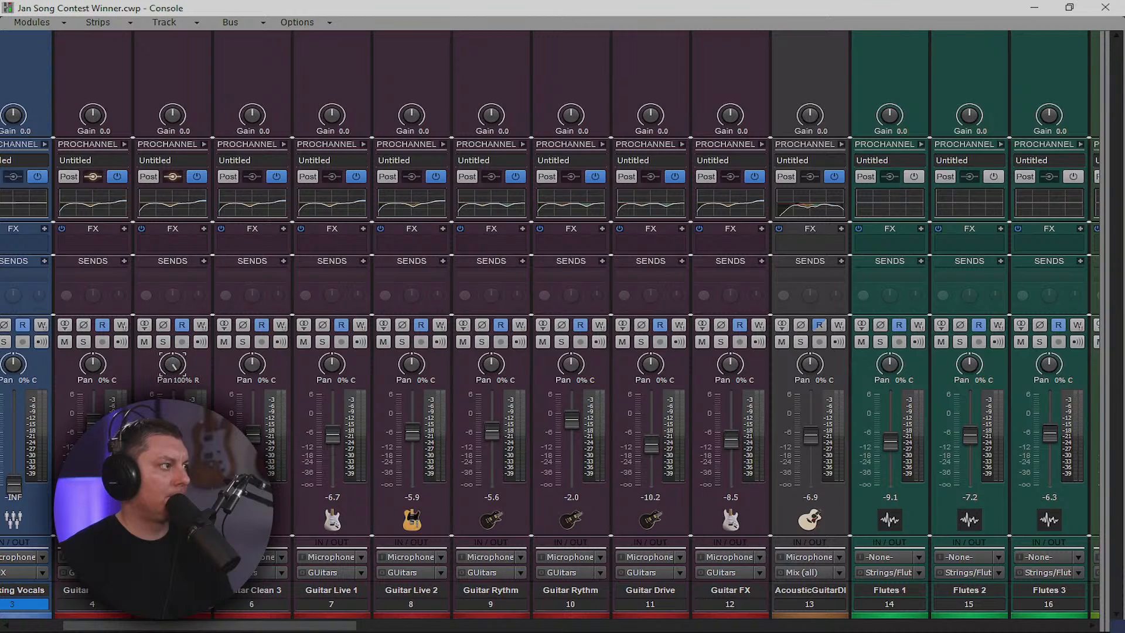
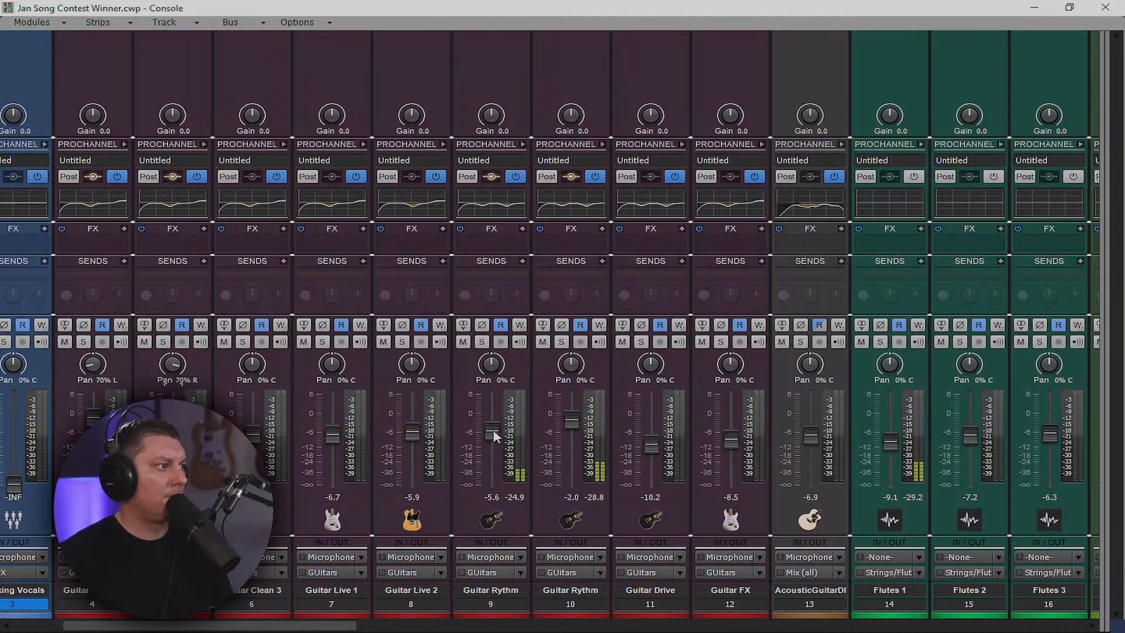
# Pan Guitar Rythm 9 and 10 to 75% left and right, with faders at -2.2 and -1.8 dB
pyautogui.moveTo(490, 363); pyautogui.dragTo(490, 375)
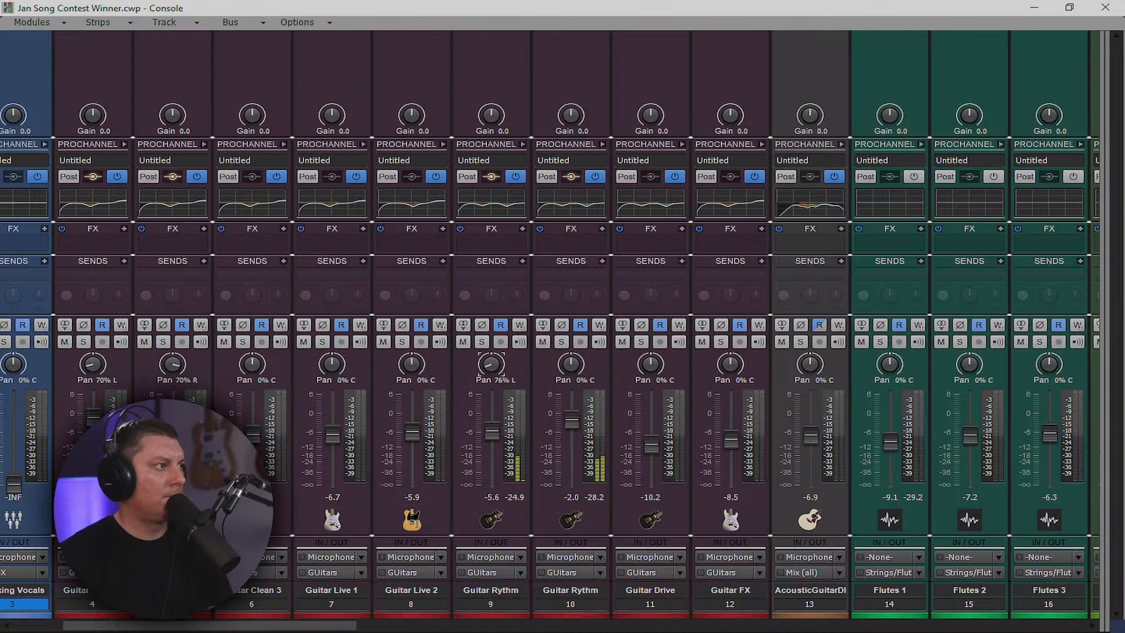
pyautogui.moveTo(571, 365); pyautogui.dragTo(571, 346)
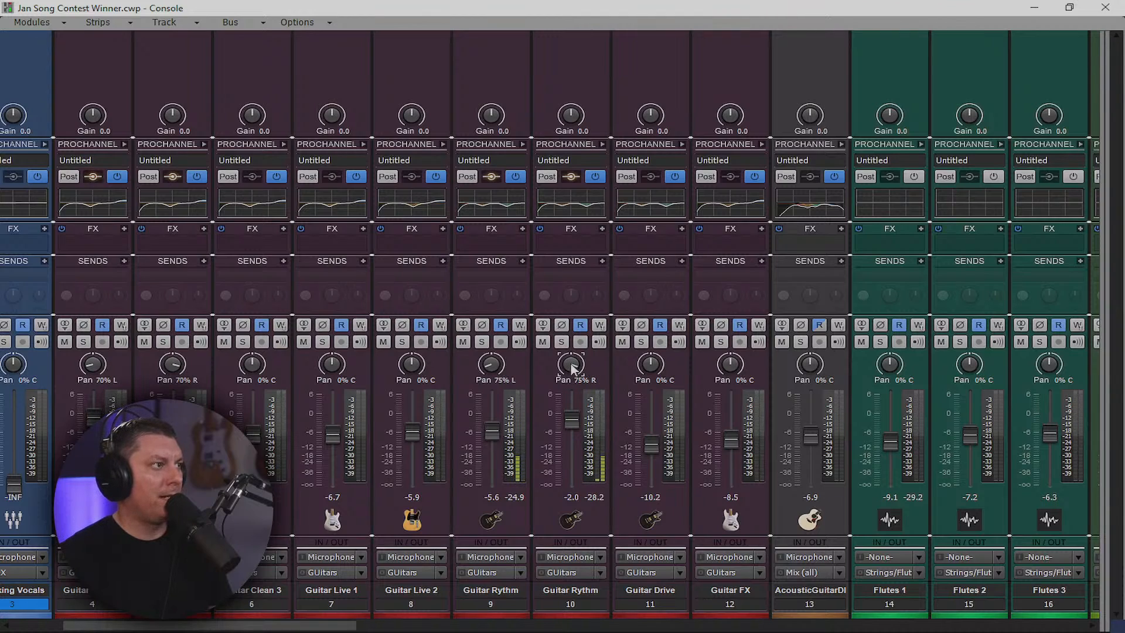
pyautogui.moveTo(491, 436); pyautogui.dragTo(491, 429)
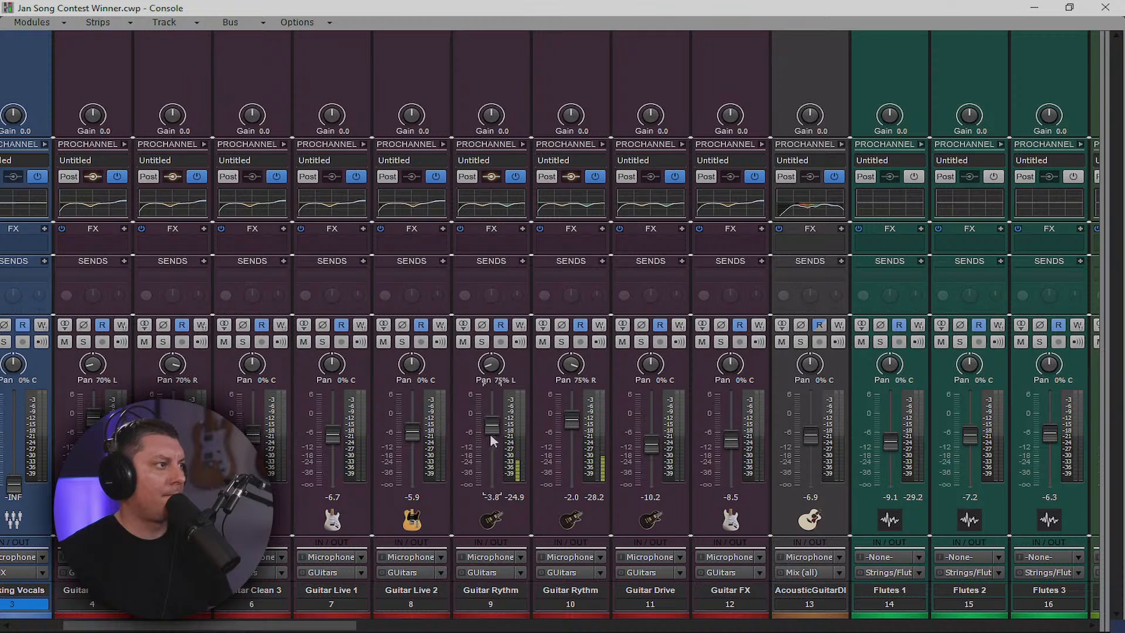
pyautogui.moveTo(570, 426); pyautogui.dragTo(570, 425)
pyautogui.moveTo(492, 427); pyautogui.dragTo(494, 423)
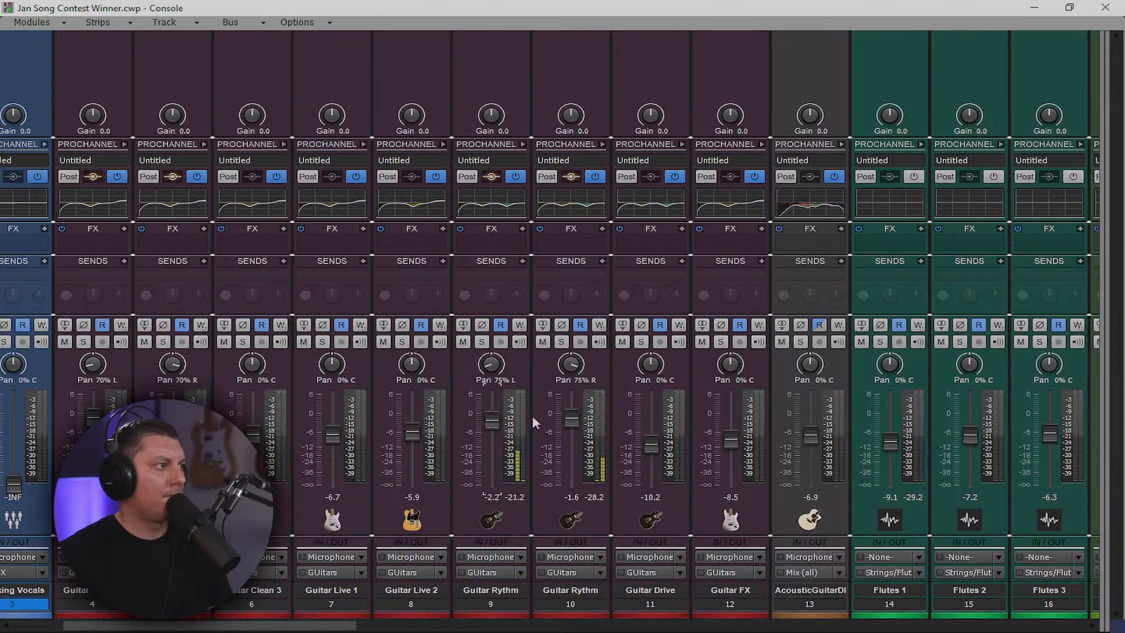
pyautogui.moveTo(570, 420); pyautogui.dragTo(571, 423)
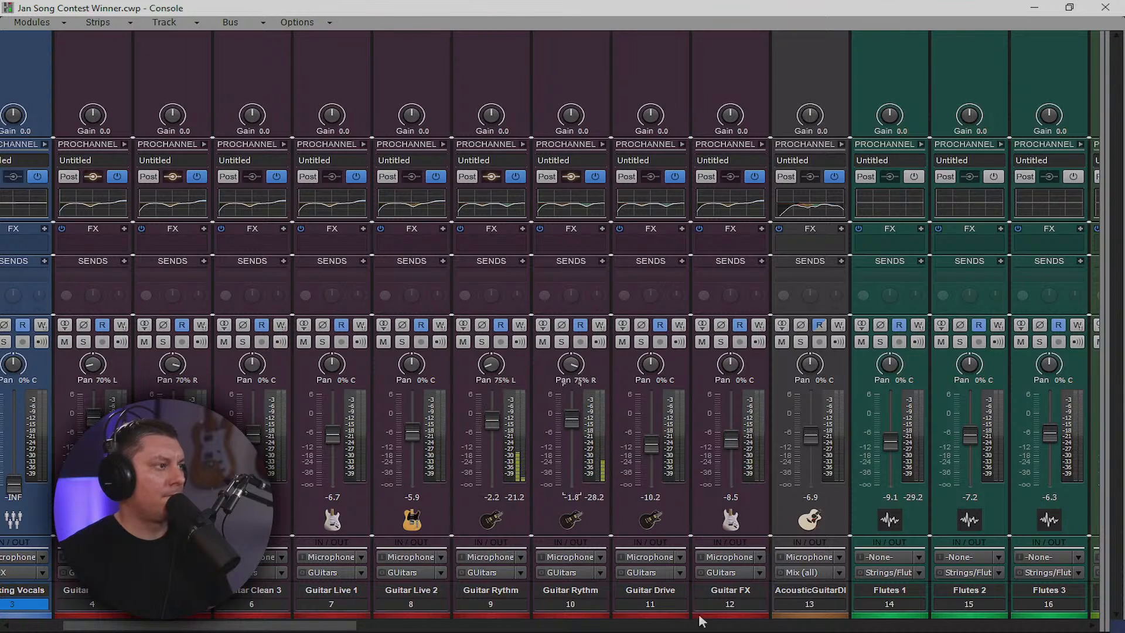
pyautogui.moveTo(345, 625); pyautogui.dragTo(667, 625)
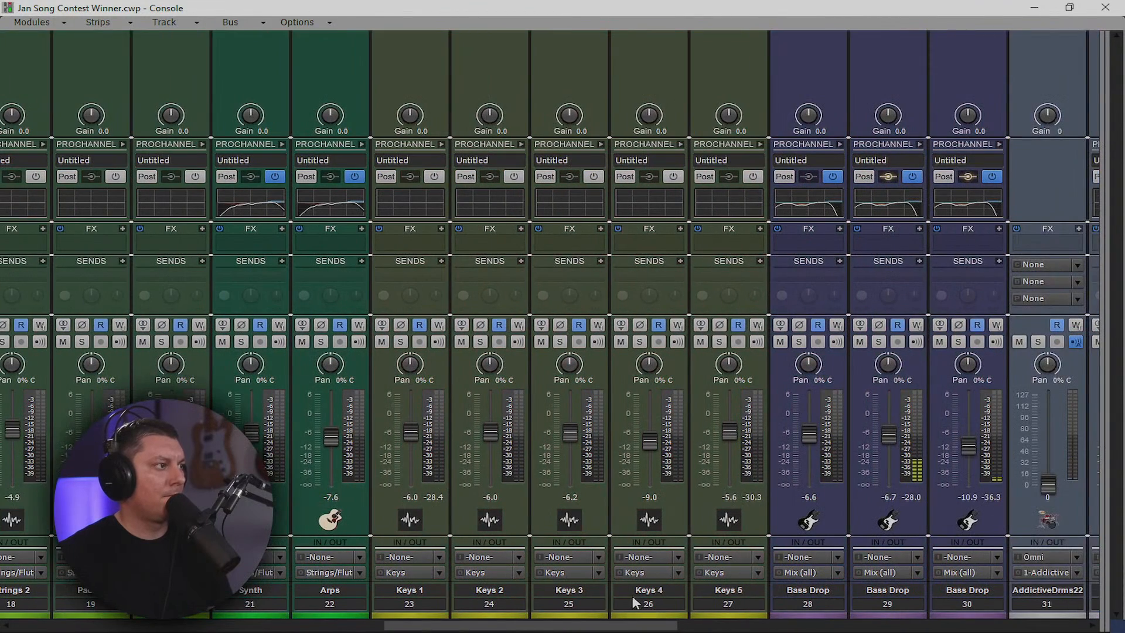
# Nudge the faders of Bass Drop tracks 29 and 30 slightly louder
pyautogui.moveTo(889, 436); pyautogui.dragTo(889, 432)
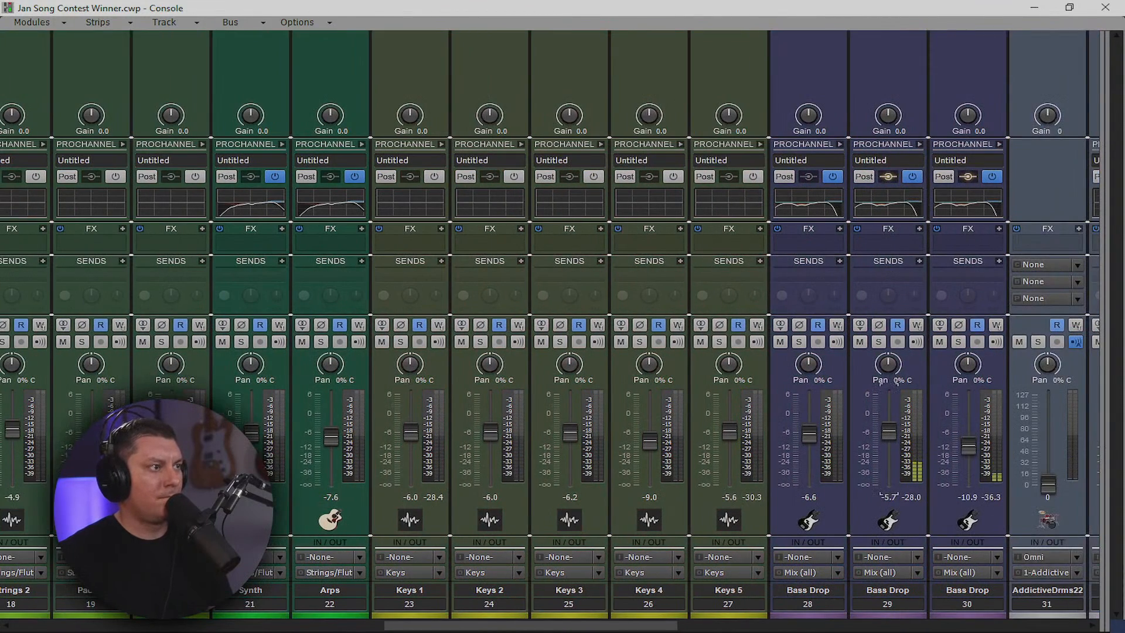
pyautogui.moveTo(968, 448); pyautogui.dragTo(968, 445)
pyautogui.moveTo(892, 440)
pyautogui.mouseDown()
pyautogui.moveTo(892, 421)
pyautogui.moveTo(889, 435)
pyautogui.mouseUp()
pyautogui.moveTo(968, 441); pyautogui.dragTo(968, 439)
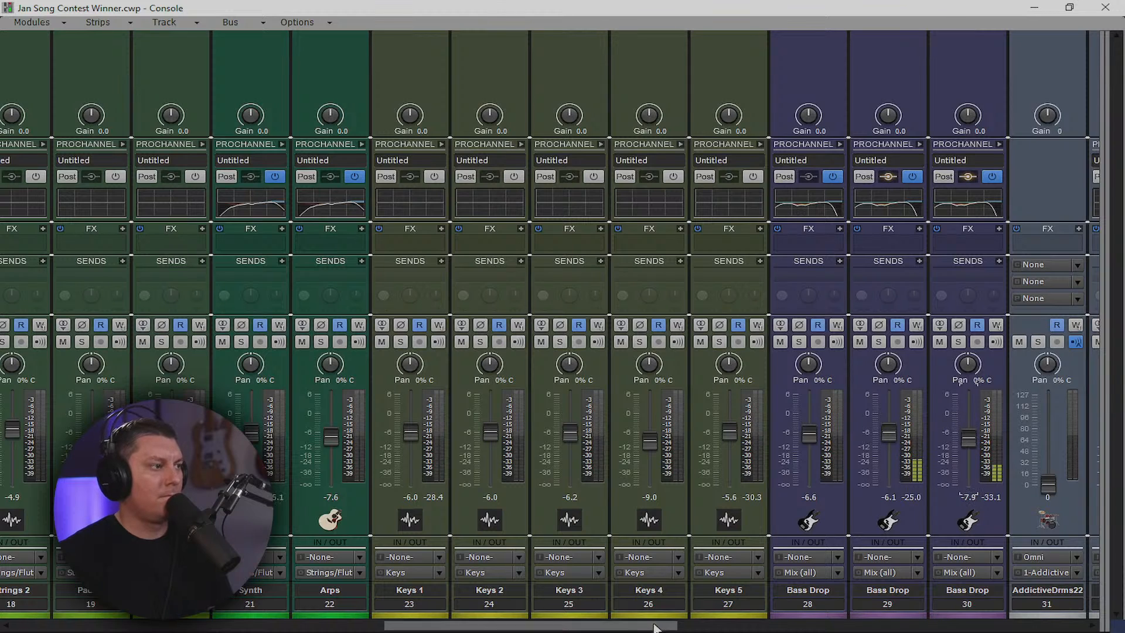
# Lower Guitar Rythm 9 to -5.4 dB and raise Guitar Live 2 to about -3.2 dB
pyautogui.moveTo(653, 626); pyautogui.dragTo(321, 627)
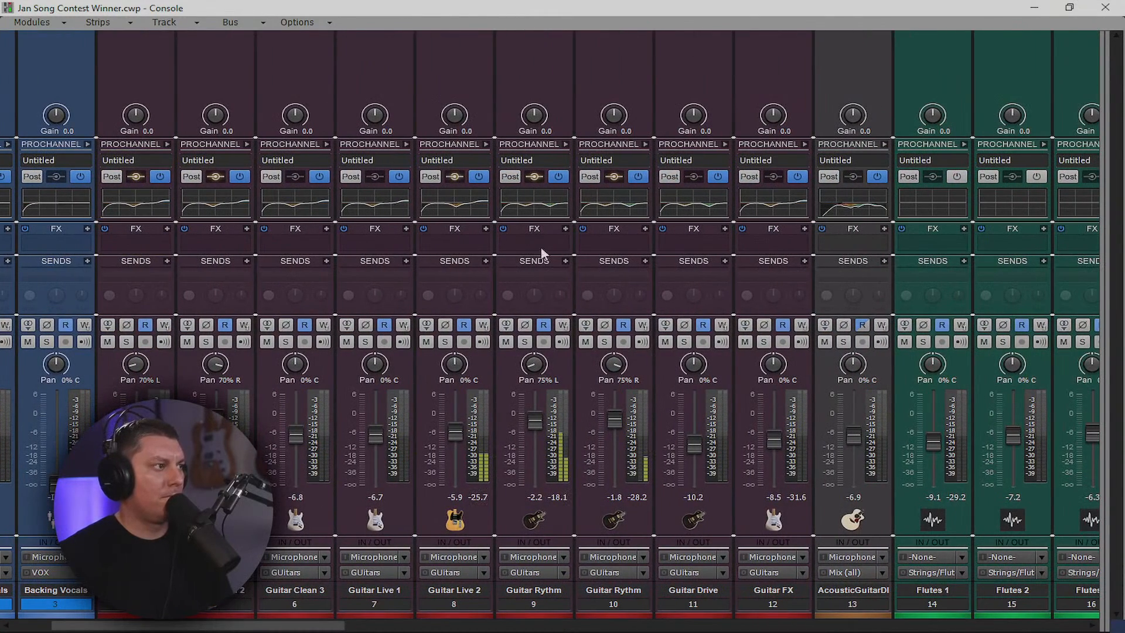
pyautogui.moveTo(537, 421); pyautogui.dragTo(536, 432)
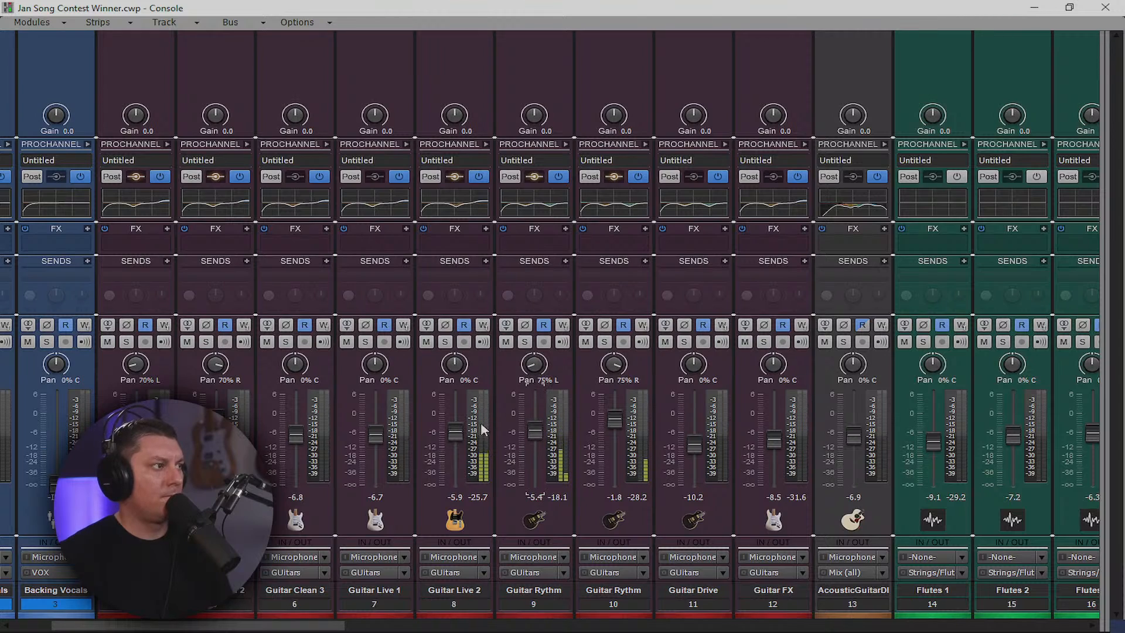
pyautogui.moveTo(455, 433); pyautogui.dragTo(455, 421)
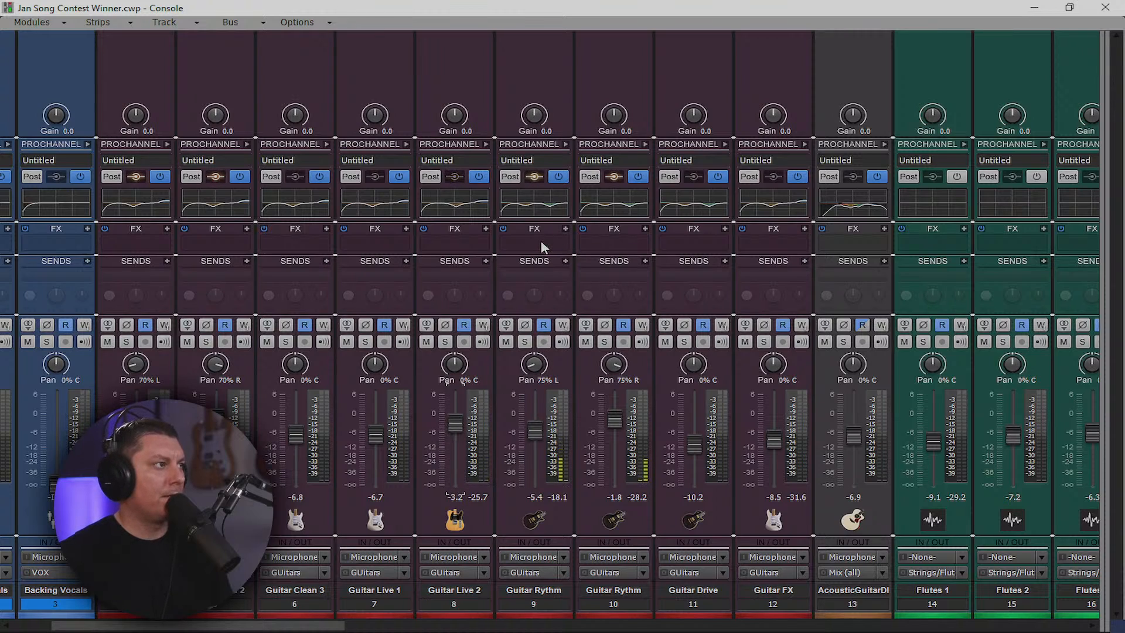
# Insert the Electrum guitar amp as an audio FX on Guitar Rythm track 9
pyautogui.click(564, 228)
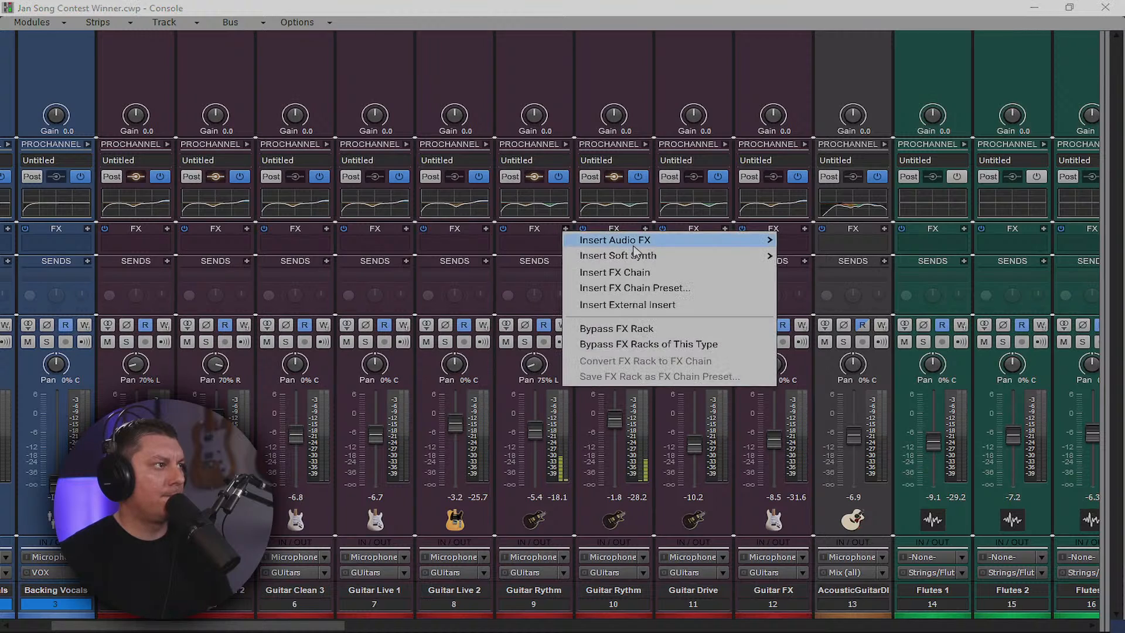
pyautogui.moveTo(671, 241)
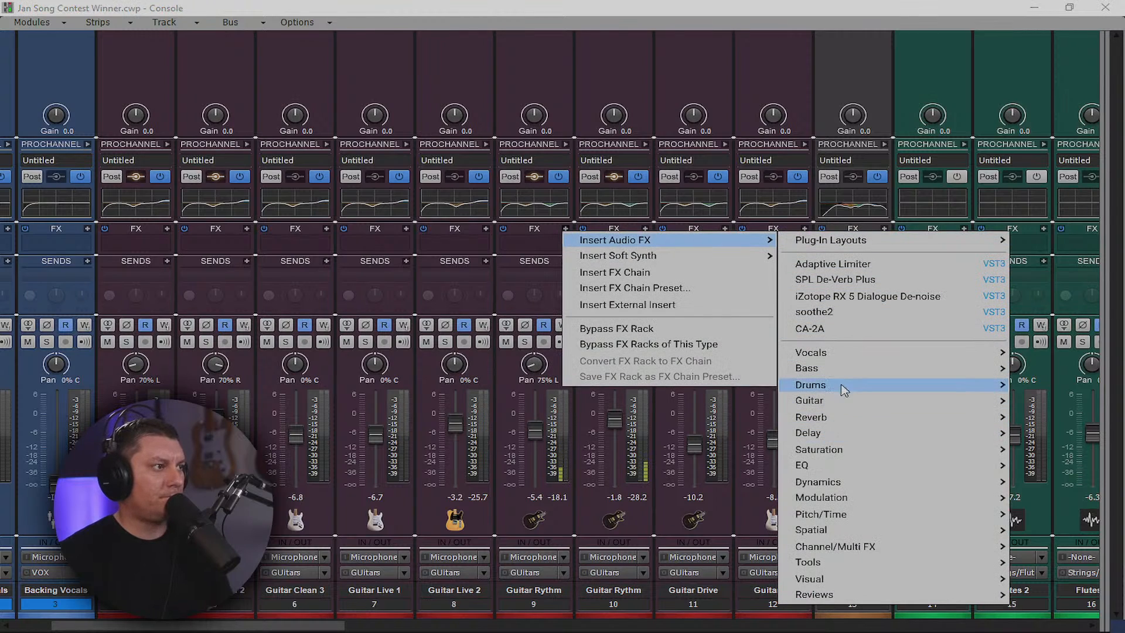
pyautogui.moveTo(850, 400)
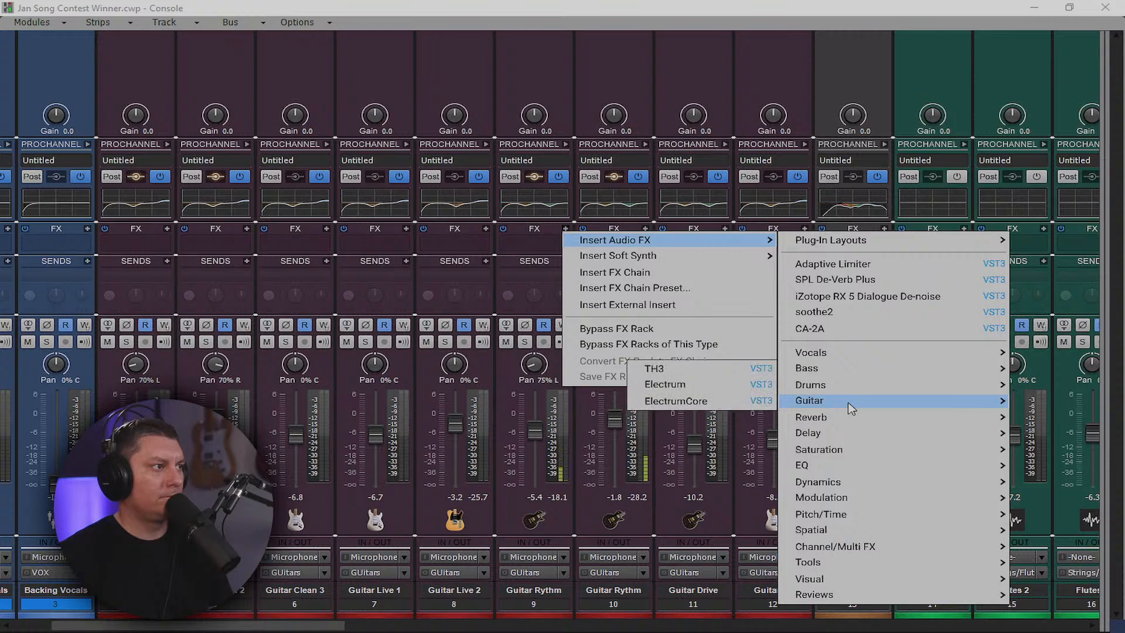
pyautogui.click(665, 383)
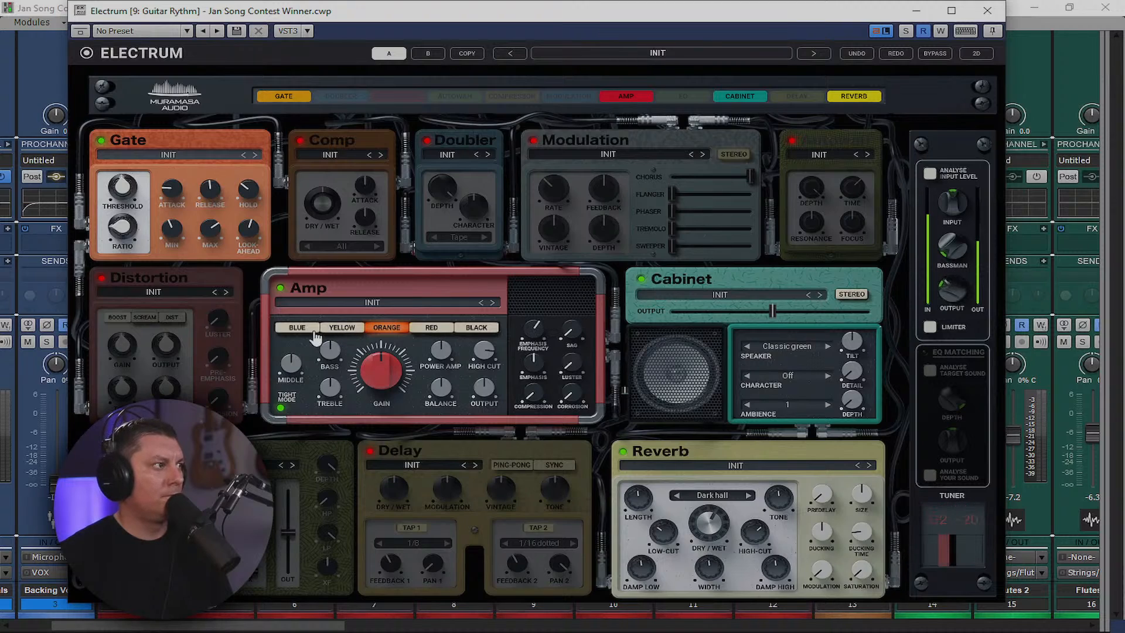
# Try the BLUE and YELLOW amp voicings, settle on RED, and close Electrum
pyautogui.click(298, 328)
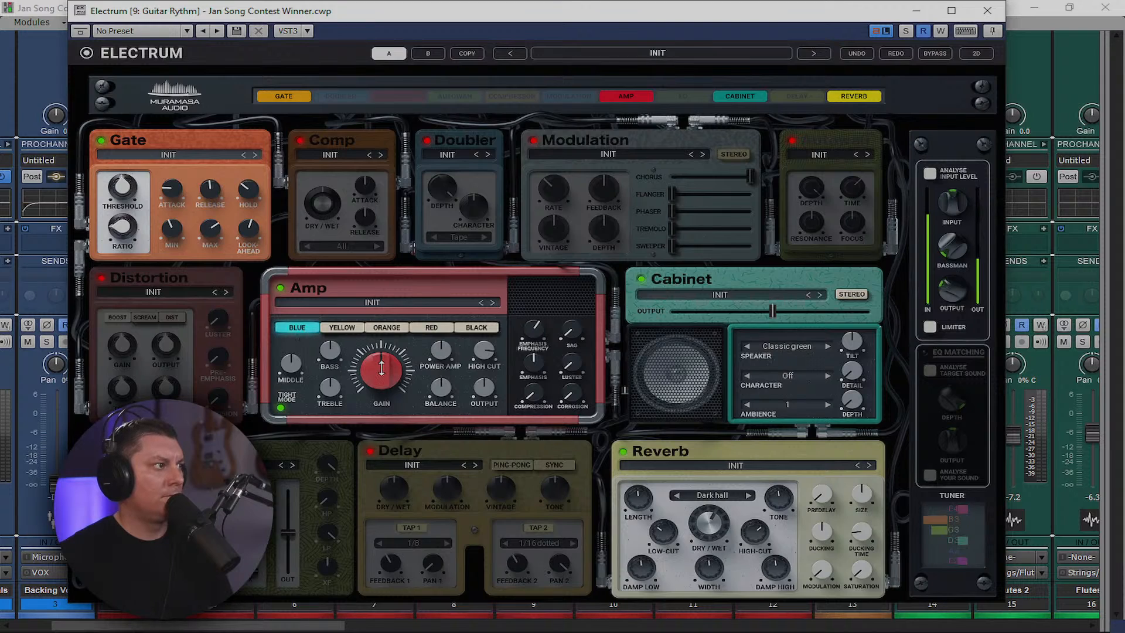
pyautogui.click(341, 329)
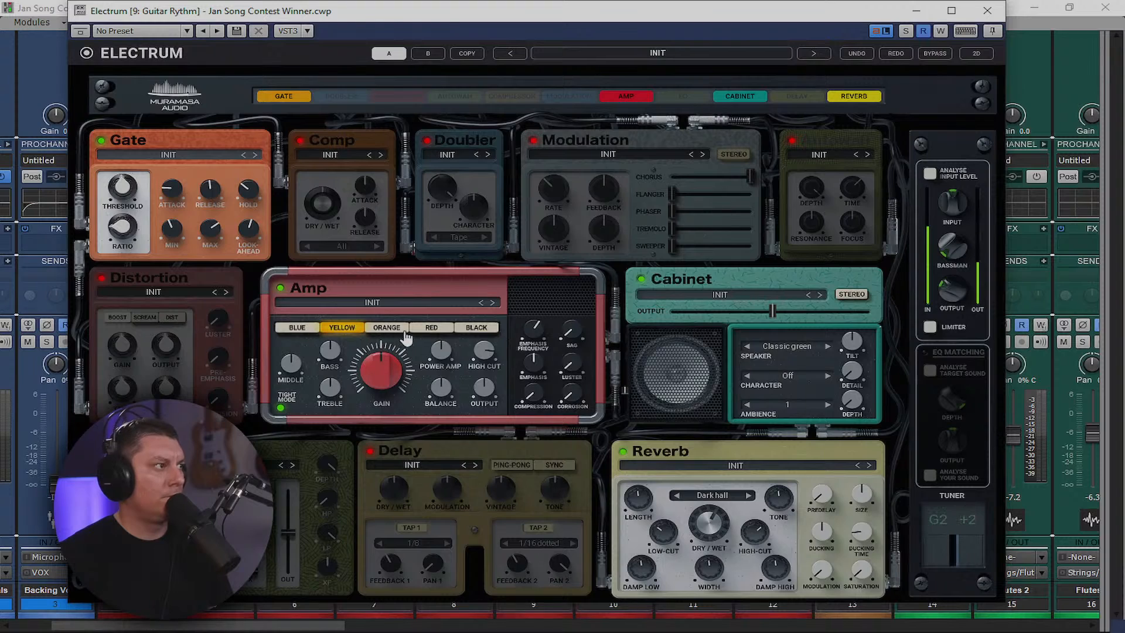
pyautogui.click(431, 327)
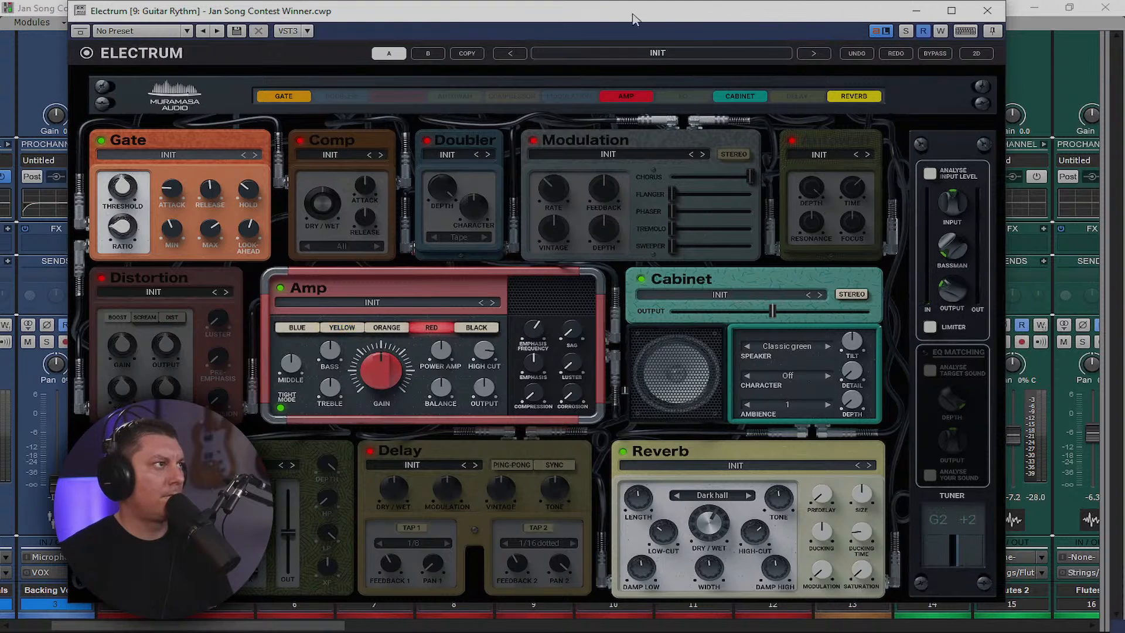
pyautogui.moveTo(543, 4); pyautogui.dragTo(559, 23)
pyautogui.click(987, 27)
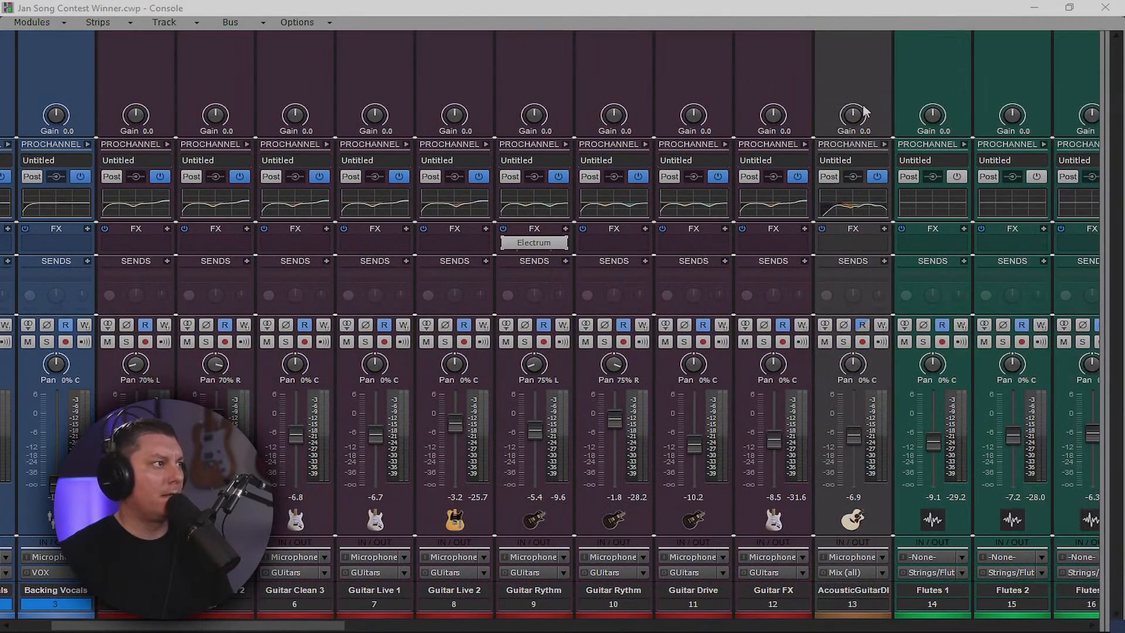
# Hide the Console and play the song from a later point to hear the Electrum guitar
pyautogui.click(1034, 8)
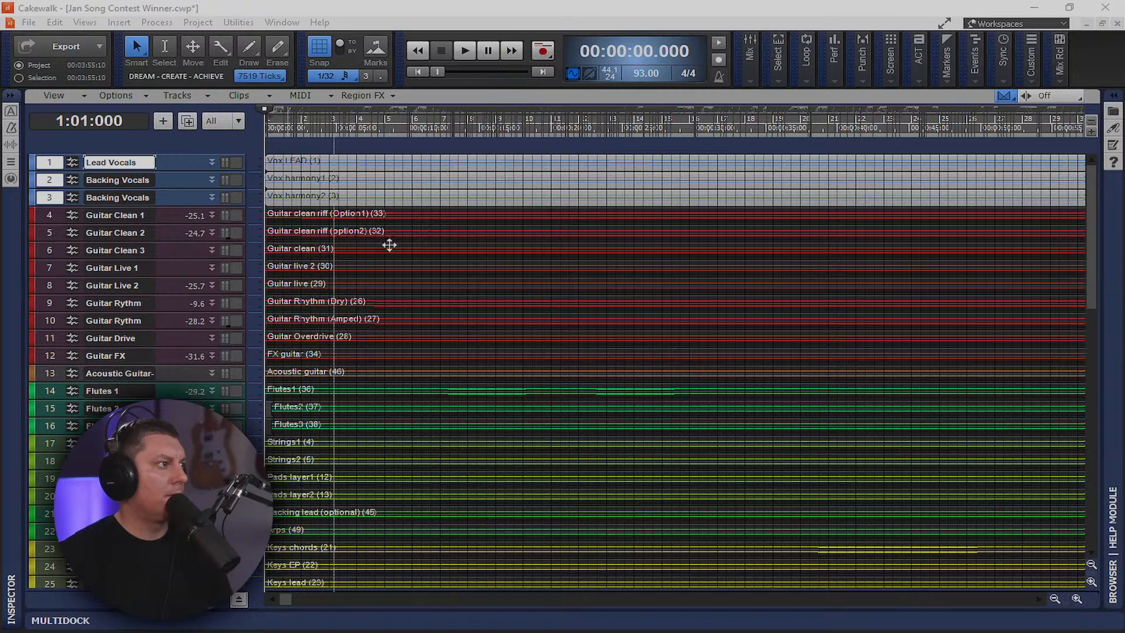
pyautogui.click(380, 95)
pyautogui.moveTo(468, 116)
pyautogui.click(649, 107)
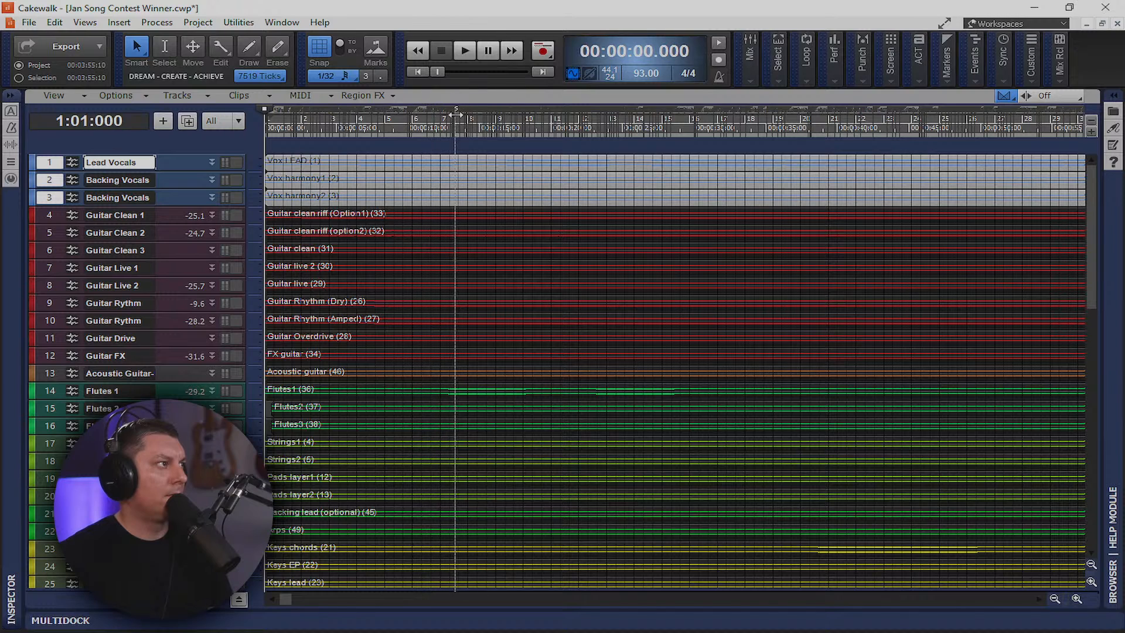
pyautogui.press('space')
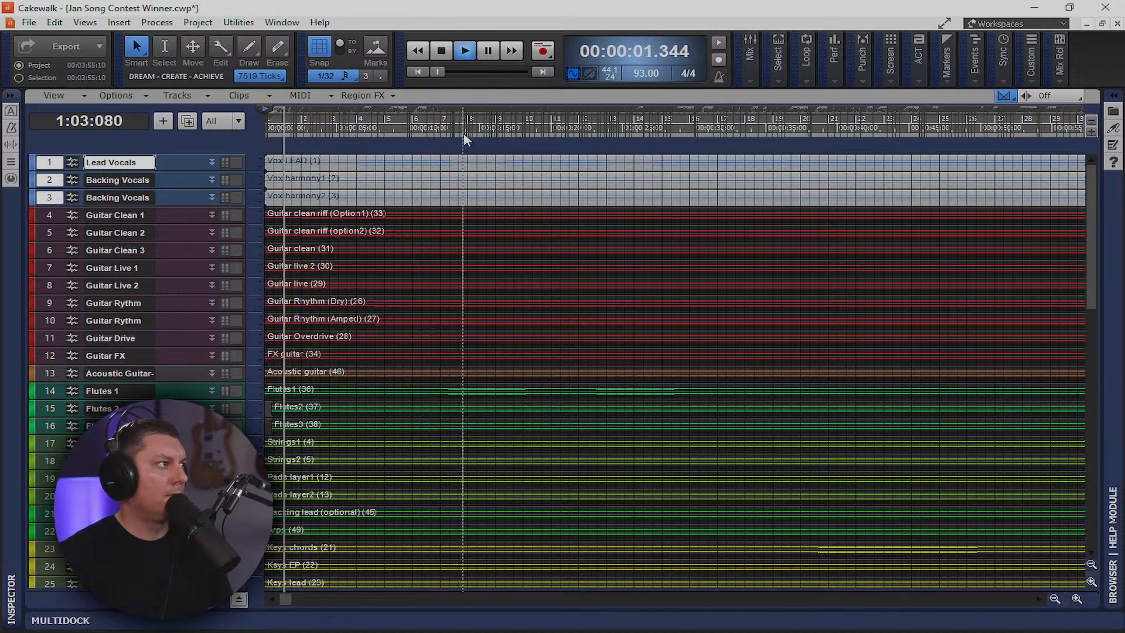
pyautogui.click(502, 131)
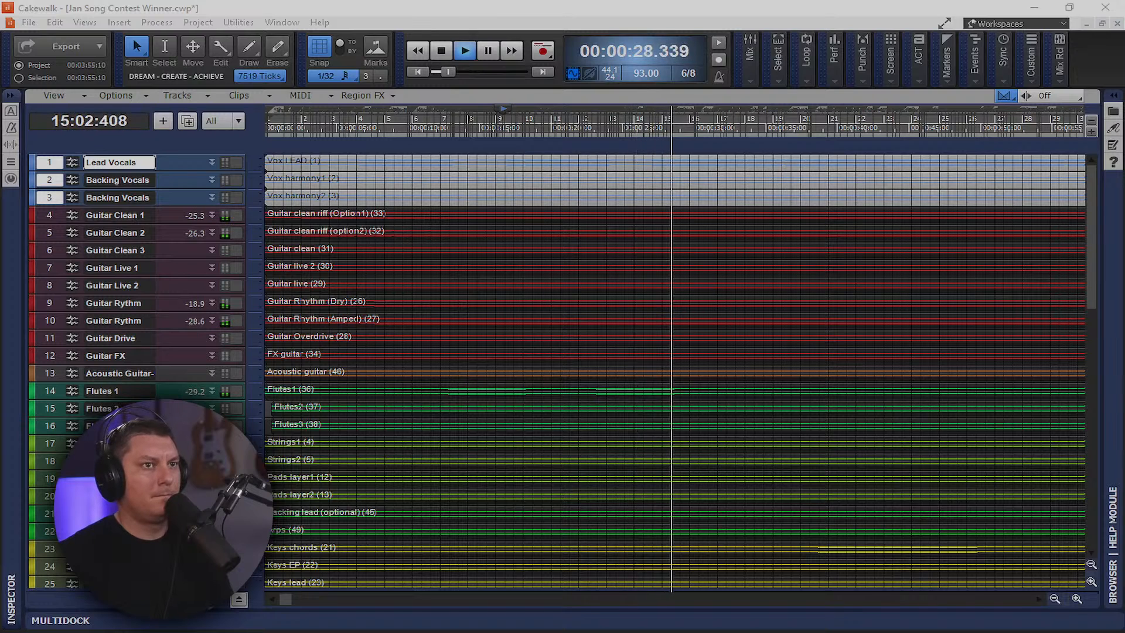
# Close the Electrum window and return to the full Console view with Alt+2
pyautogui.moveTo(1124, 44); pyautogui.dragTo(703, 11)
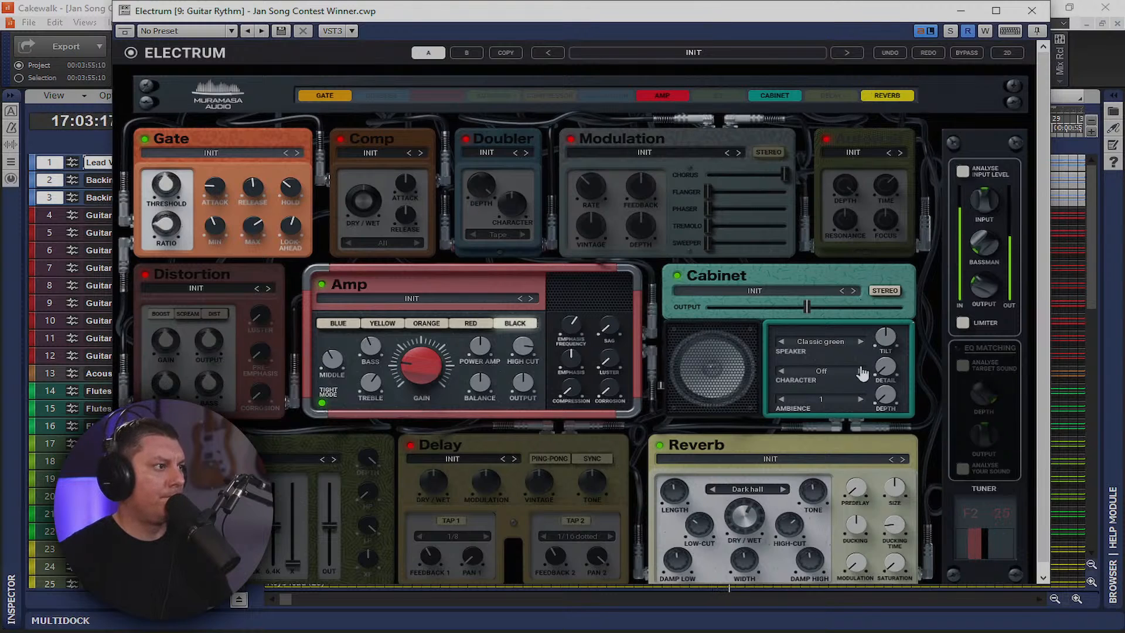
pyautogui.click(1032, 10)
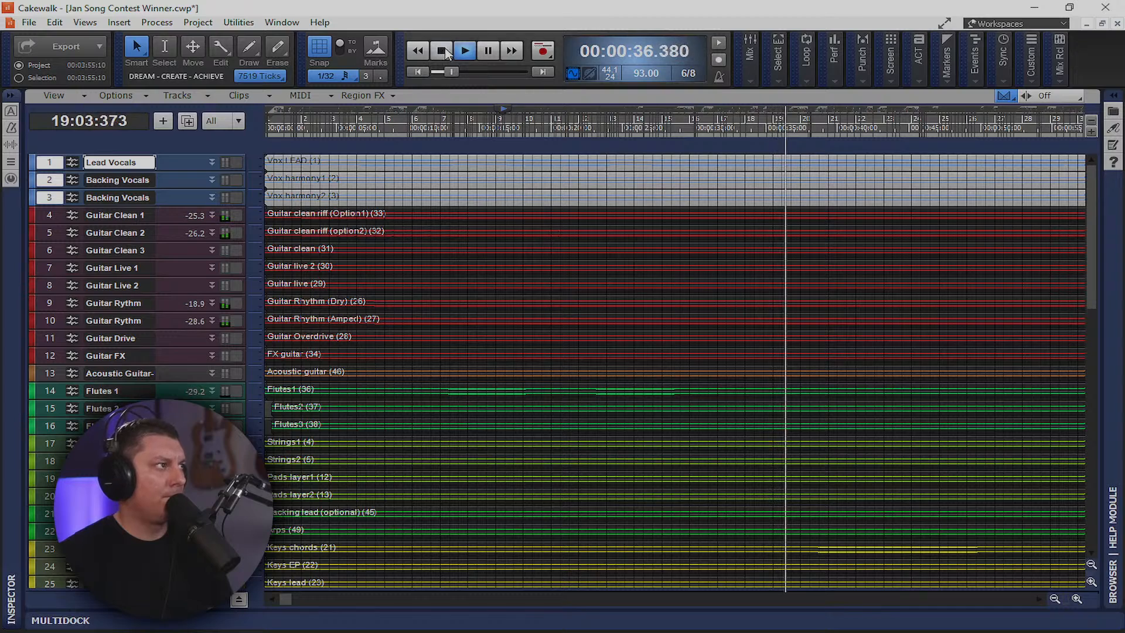
pyautogui.hotkey('alt', '2')
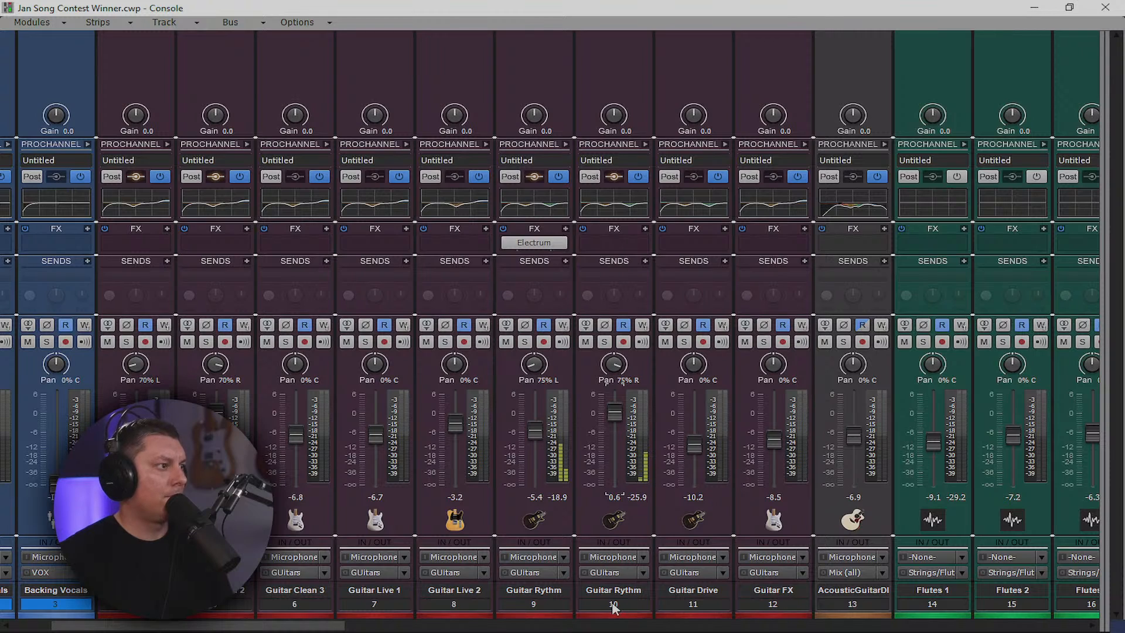
pyautogui.moveTo(532, 436); pyautogui.dragTo(531, 437)
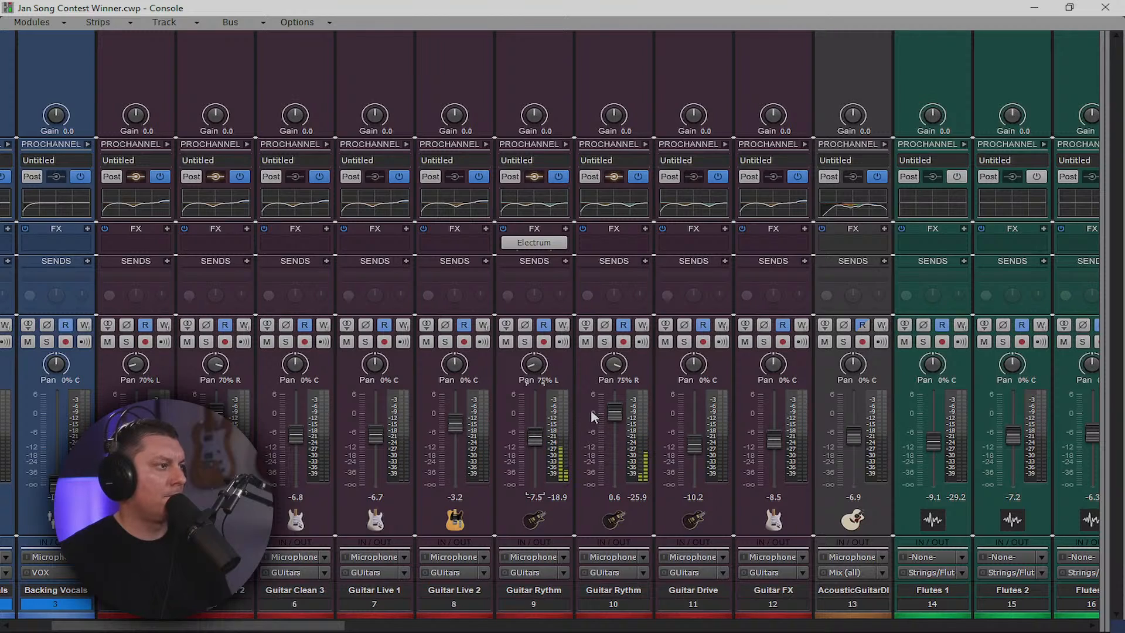
pyautogui.click(613, 603)
pyautogui.keyDown('ctrl'); pyautogui.click(533, 603); pyautogui.keyUp('ctrl')
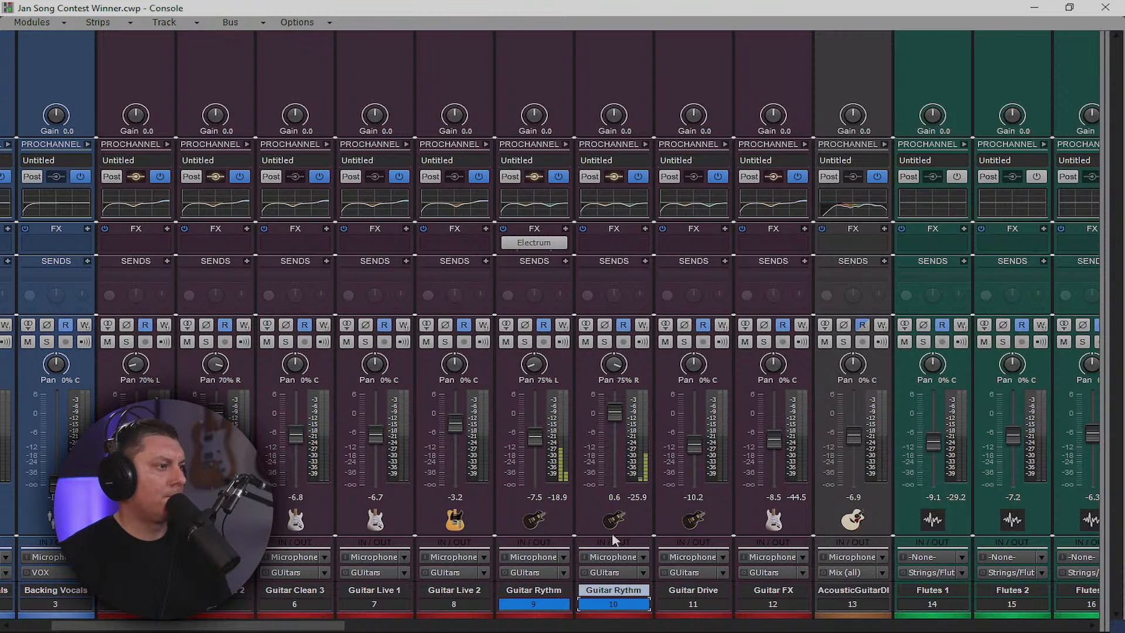
pyautogui.moveTo(352, 627); pyautogui.dragTo(423, 626)
pyautogui.moveTo(507, 441); pyautogui.dragTo(506, 423)
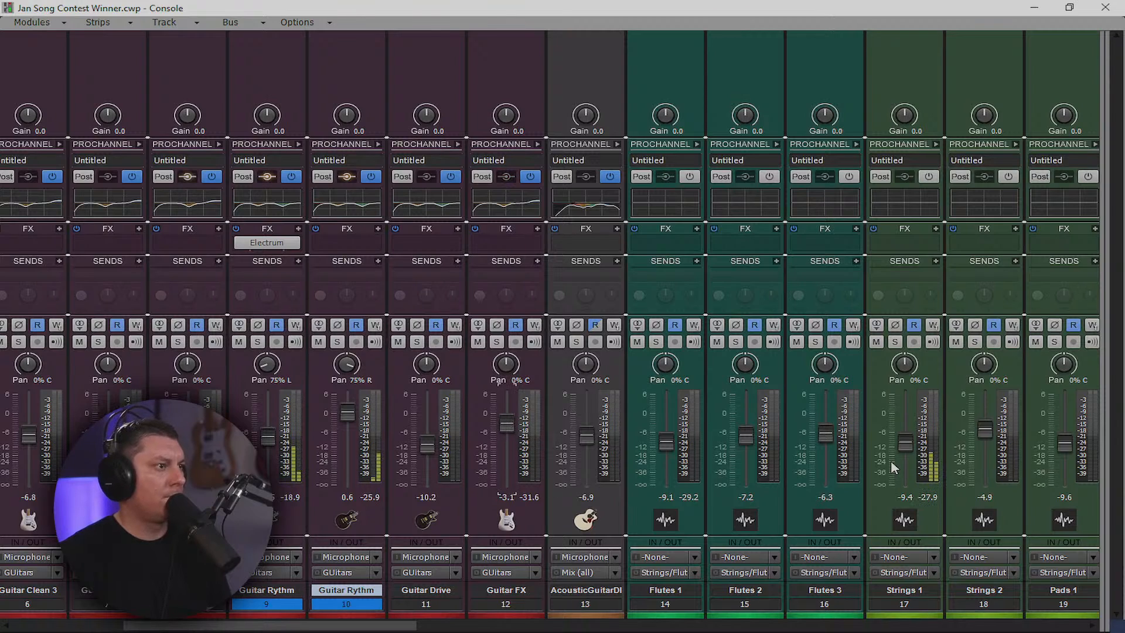
# Copy Synth's EQ curve to Pads 2, Pads 1, Flutes 2 and Flutes 1; raise Strings 1 and Arps (-2.6 dB)
pyautogui.moveTo(393, 626); pyautogui.dragTo(541, 628)
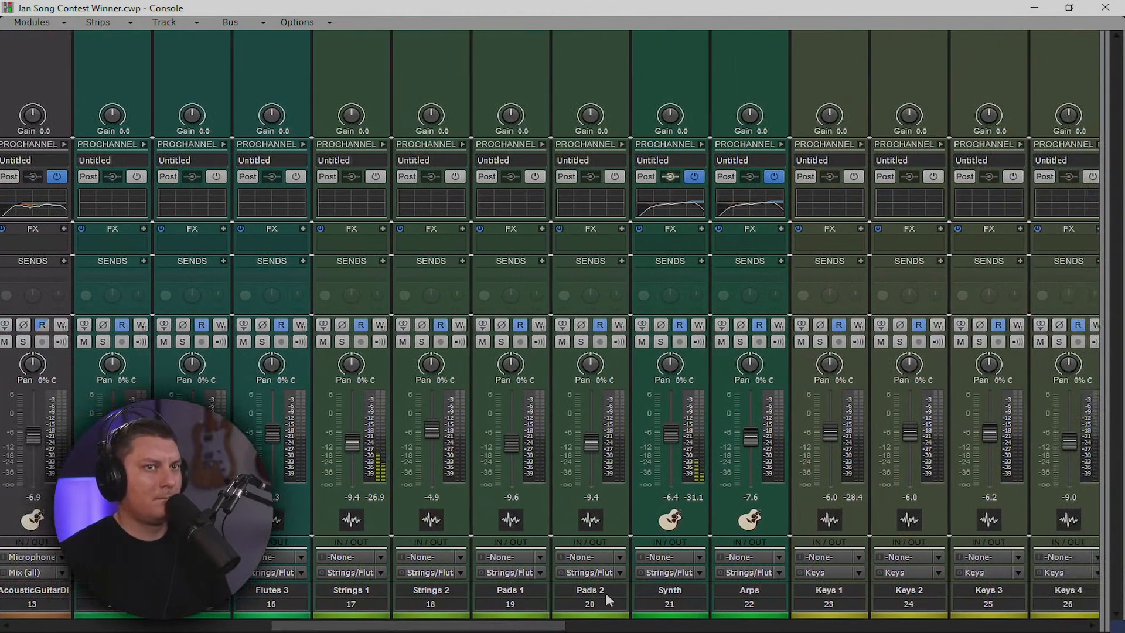
pyautogui.moveTo(364, 442); pyautogui.dragTo(353, 421)
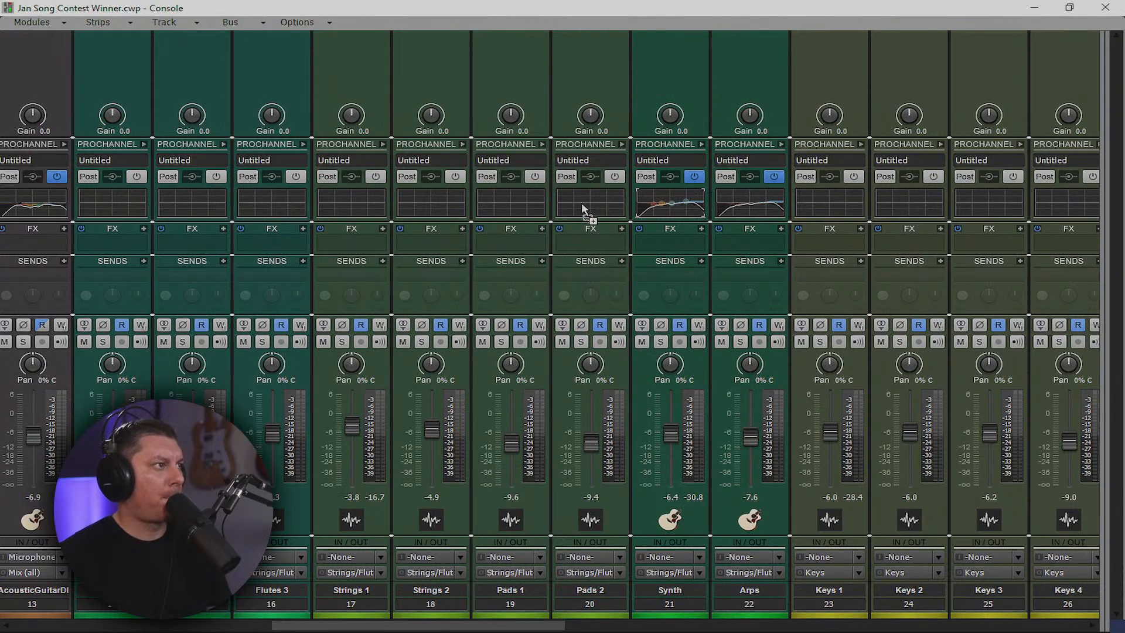
pyautogui.moveTo(594, 203); pyautogui.dragTo(273, 198)
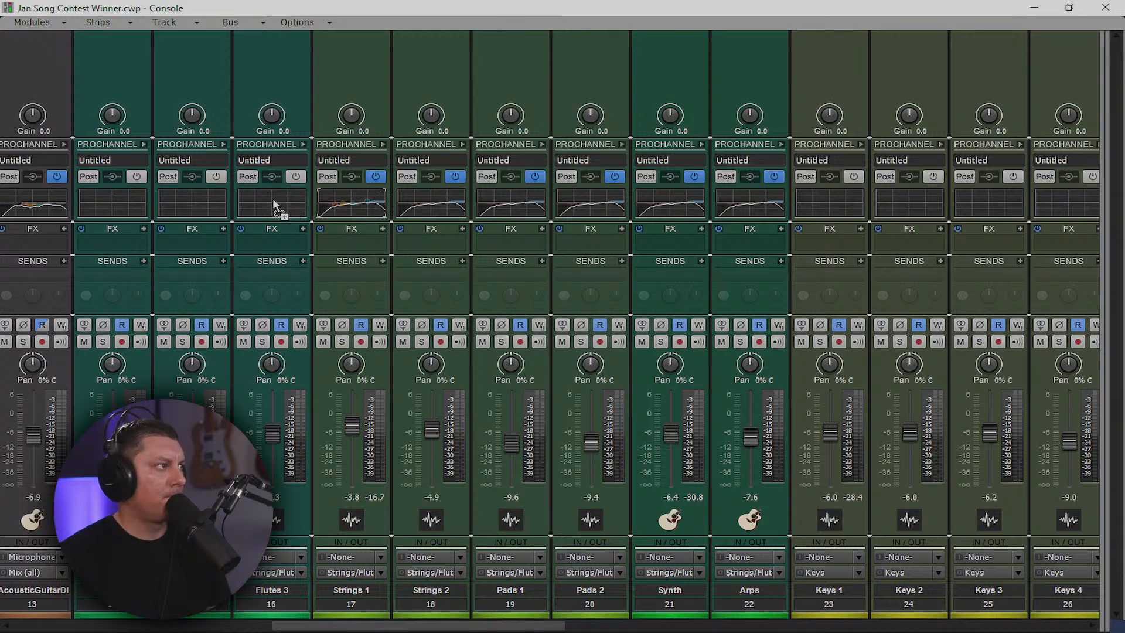
pyautogui.moveTo(193, 204); pyautogui.dragTo(197, 201)
pyautogui.moveTo(117, 206); pyautogui.dragTo(119, 204)
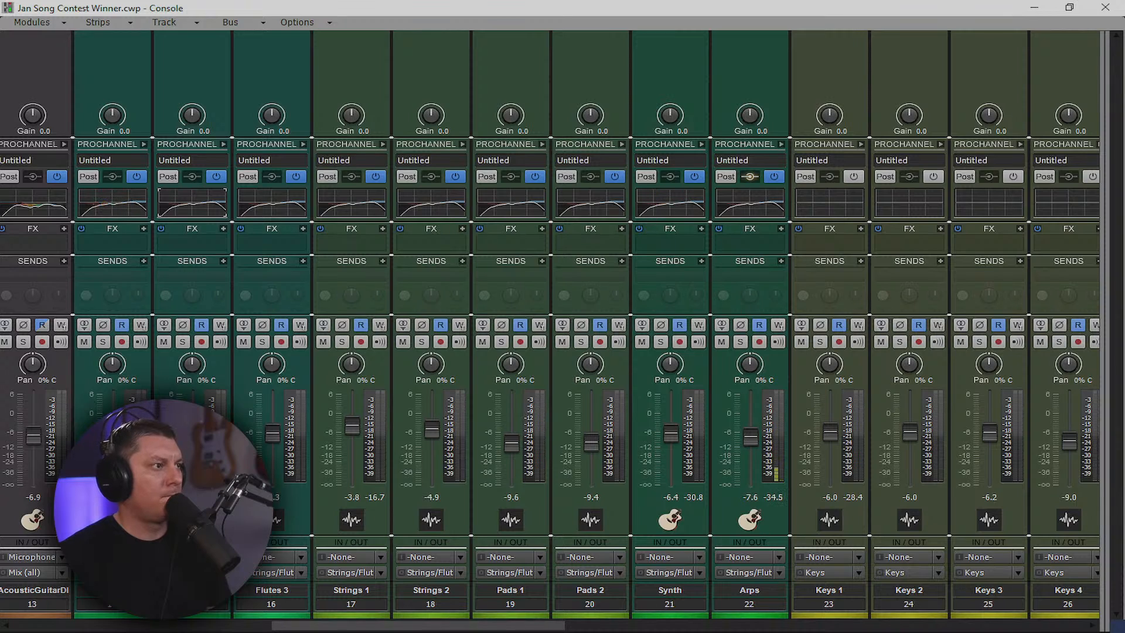
pyautogui.moveTo(753, 438); pyautogui.dragTo(752, 422)
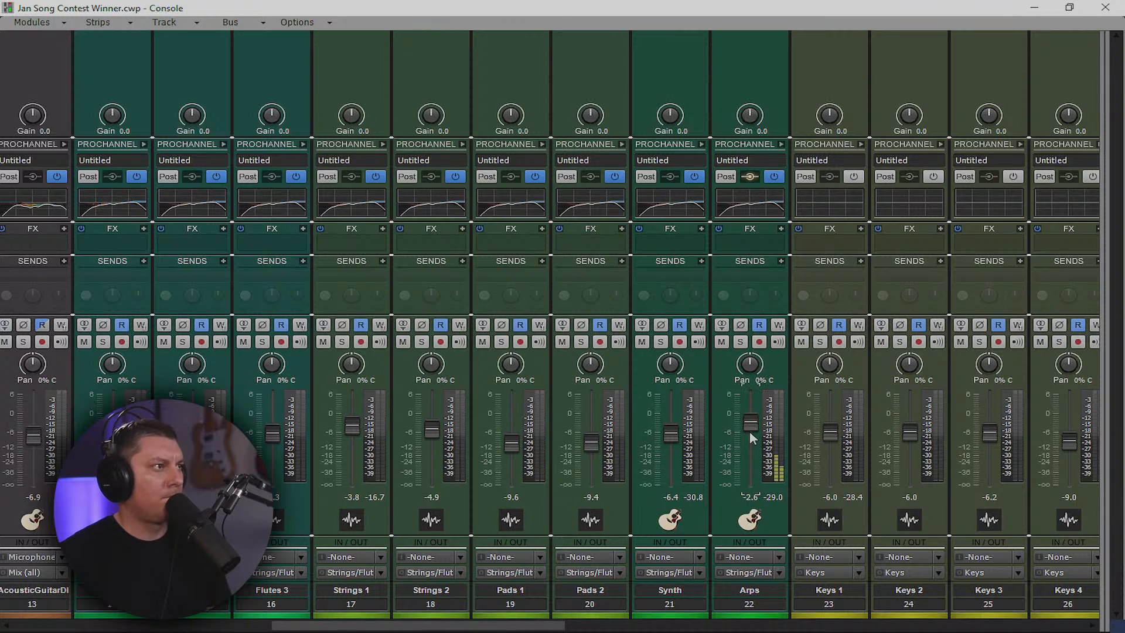
# Expand the Flutes 2 ProChannel and open its full QuadCurve EQ
pyautogui.click(782, 144)
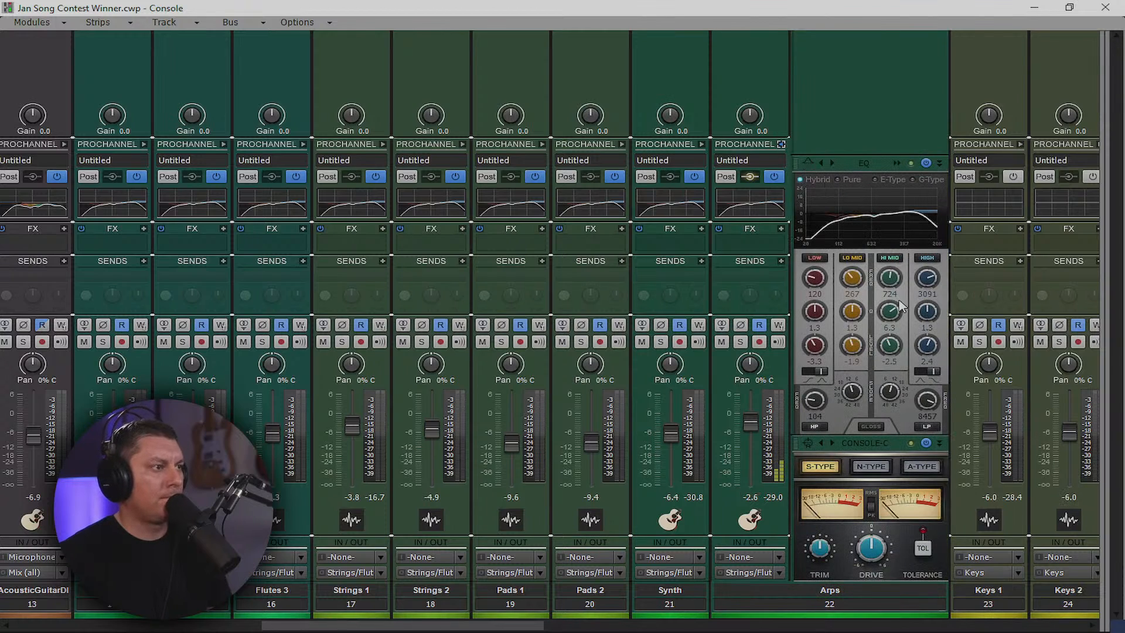
pyautogui.moveTo(890, 319)
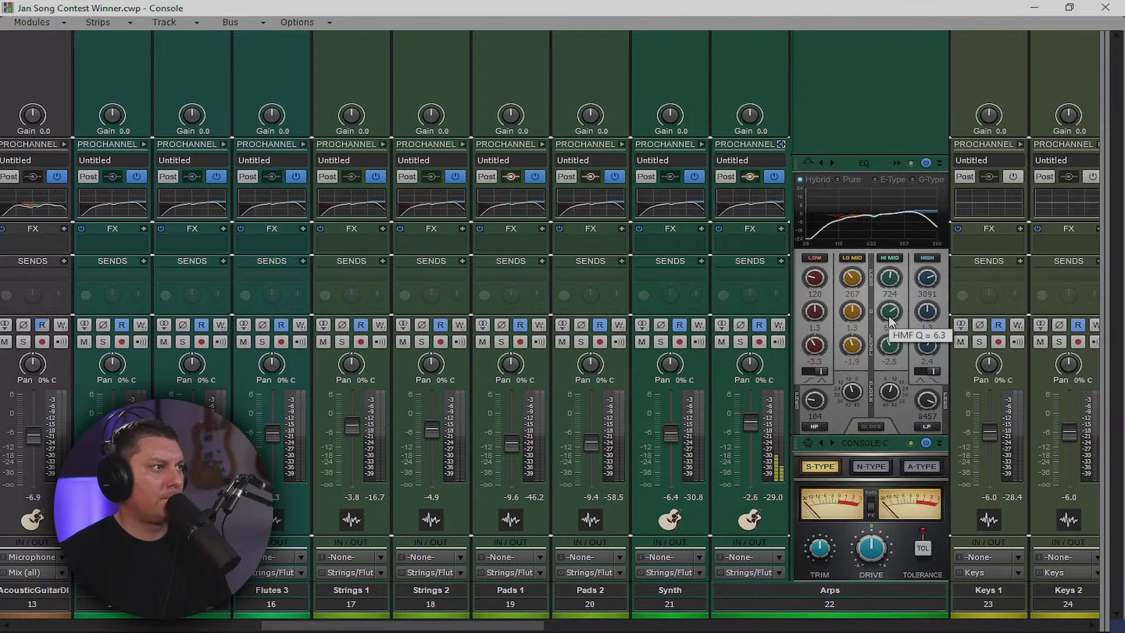
pyautogui.click(782, 144)
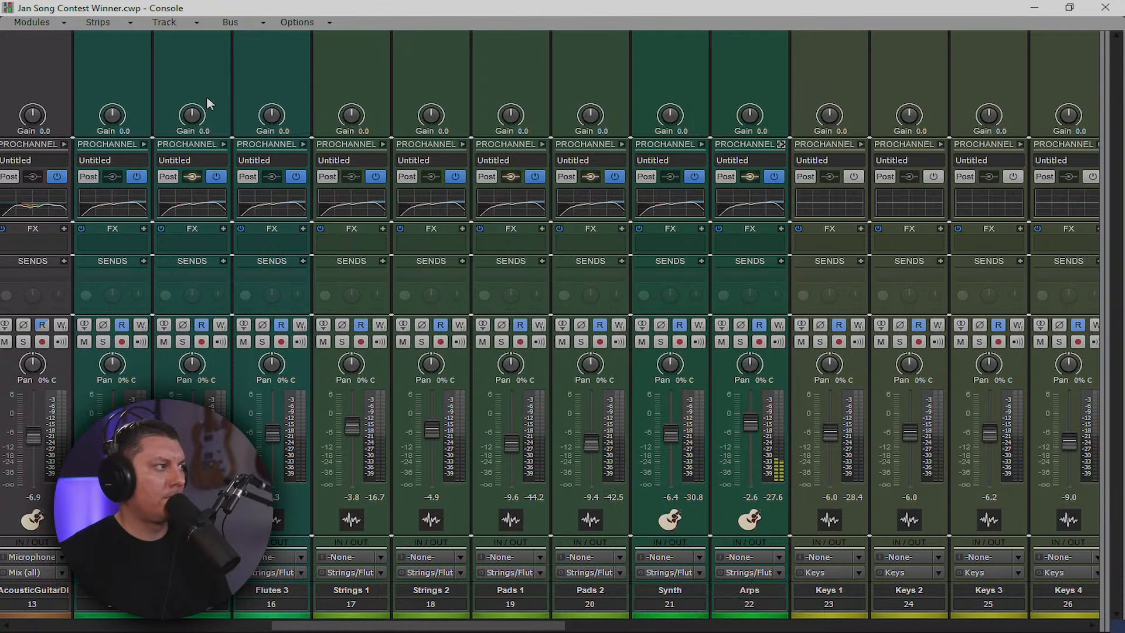
pyautogui.click(223, 144)
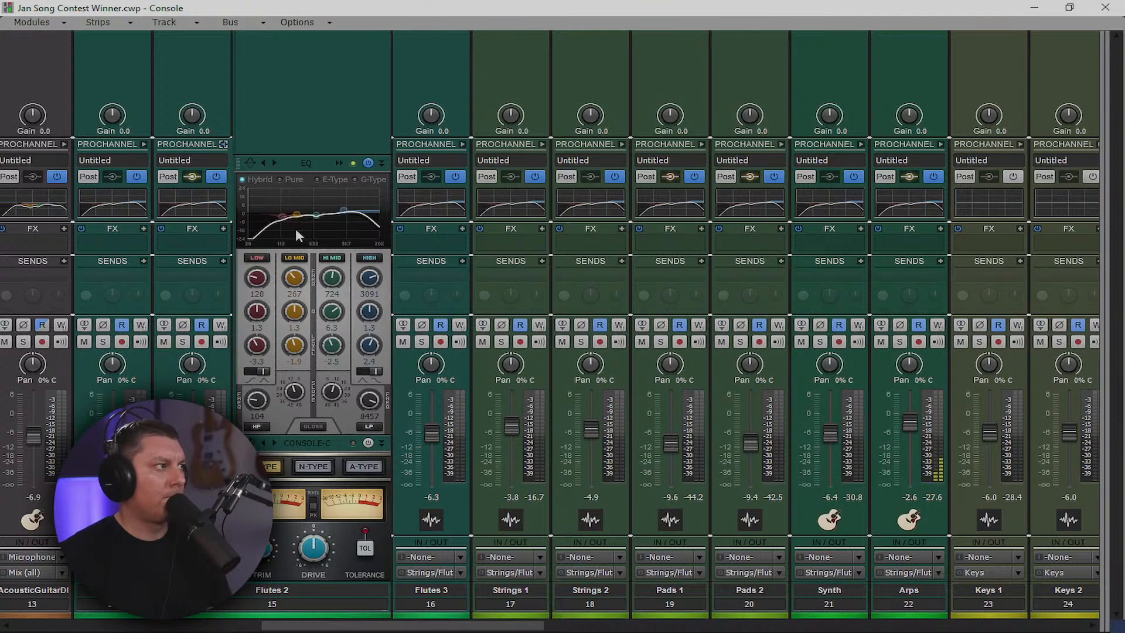
pyautogui.click(339, 168)
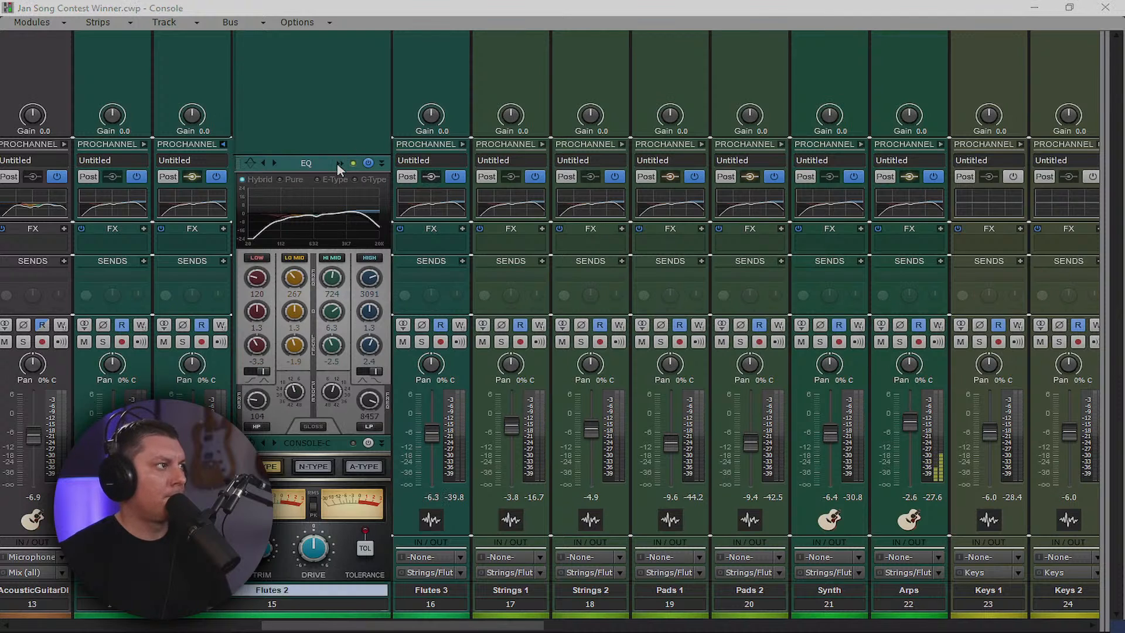
pyautogui.click(339, 164)
# Boost the high band to 2613 Hz +4.8 dB, low-mid to 800 Hz, high-mid dip to 1873 Hz
pyautogui.moveTo(770, 270)
pyautogui.mouseDown()
pyautogui.moveTo(756, 177)
pyautogui.moveTo(790, 183)
pyautogui.moveTo(778, 273)
pyautogui.mouseUp()
pyautogui.moveTo(883, 241)
pyautogui.mouseDown()
pyautogui.moveTo(876, 226)
pyautogui.moveTo(850, 229)
pyautogui.moveTo(870, 228)
pyautogui.mouseUp()
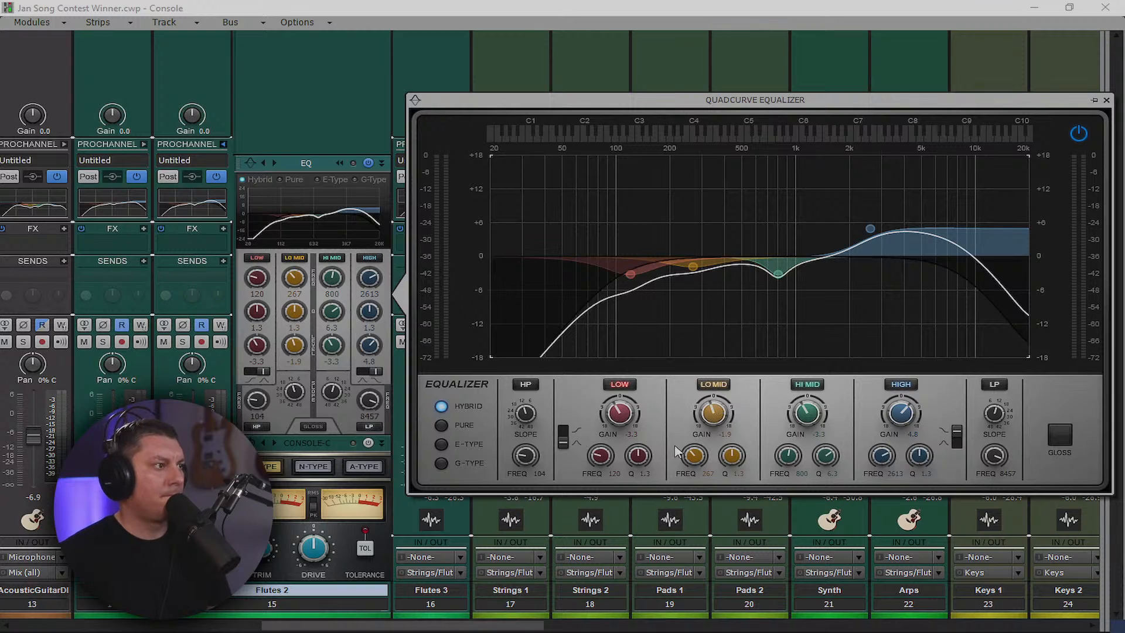
pyautogui.doubleClick(708, 473)
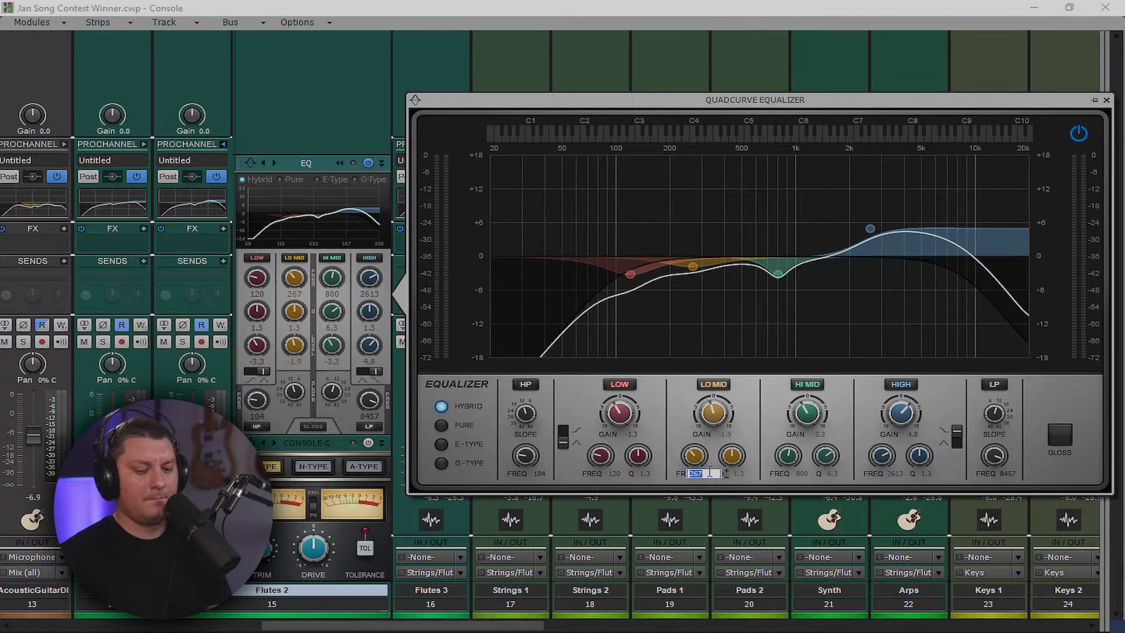
pyautogui.write('800')
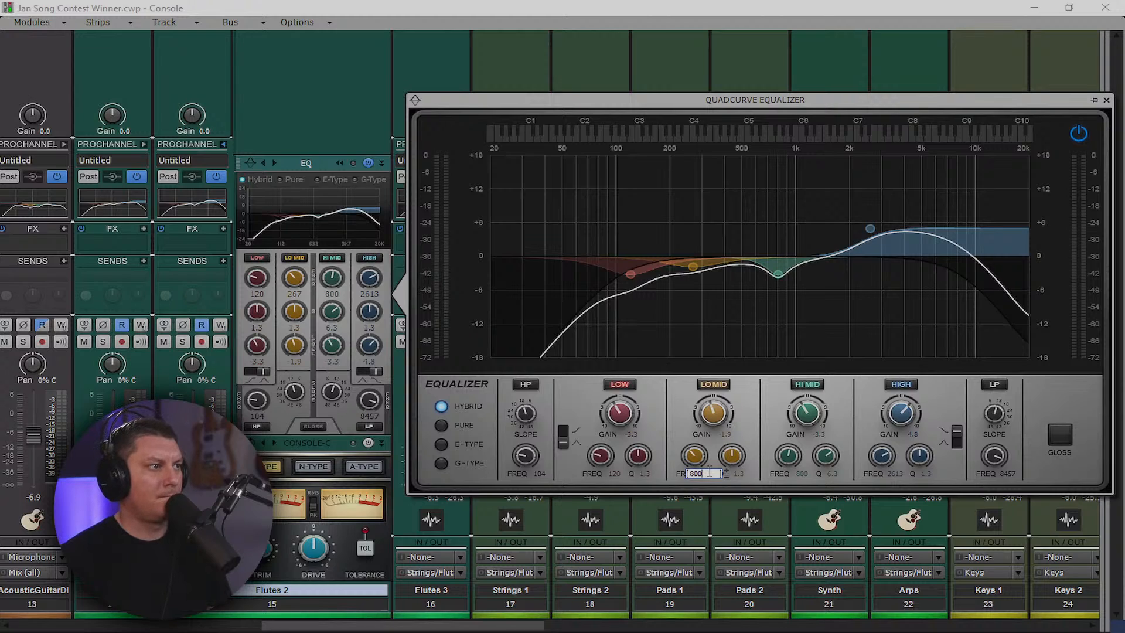
pyautogui.press('Return')
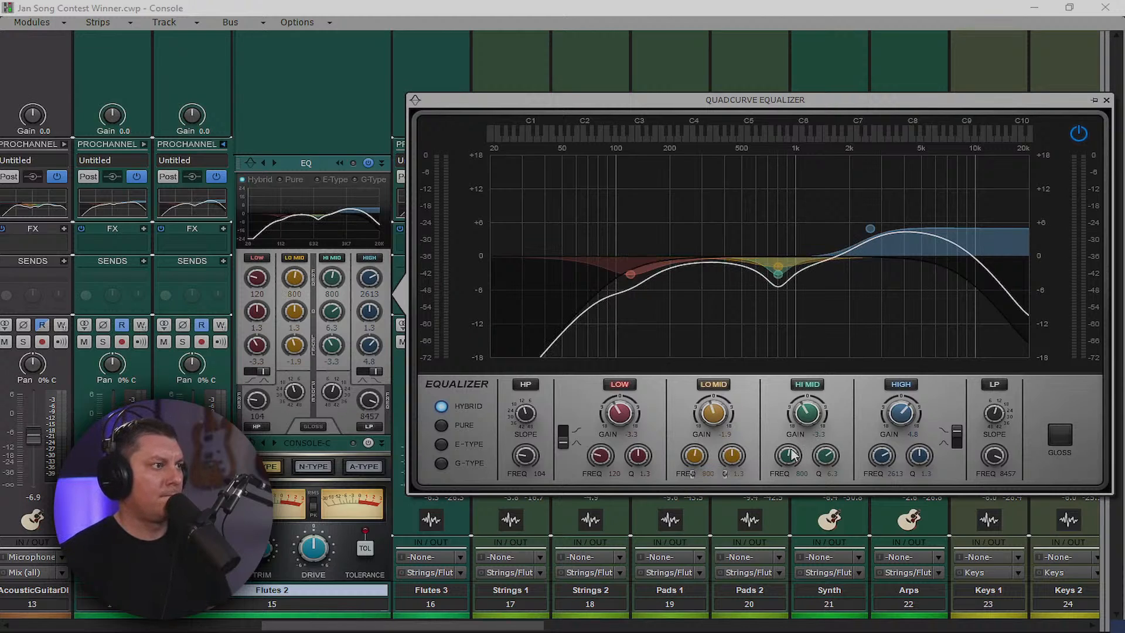
pyautogui.moveTo(791, 456); pyautogui.dragTo(791, 441)
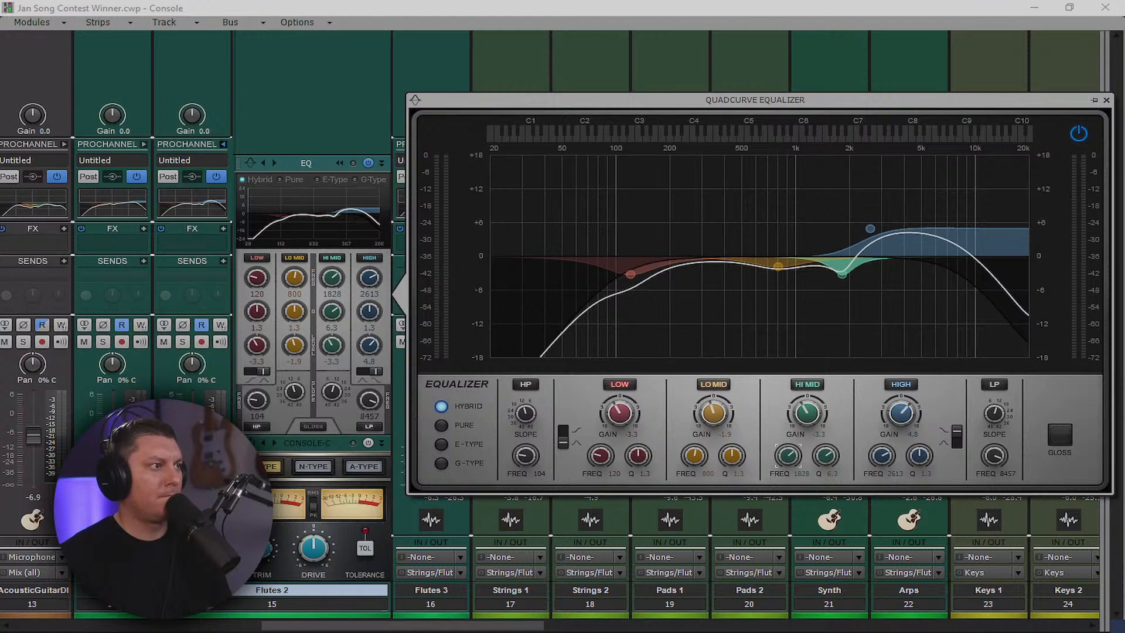
pyautogui.click(1106, 101)
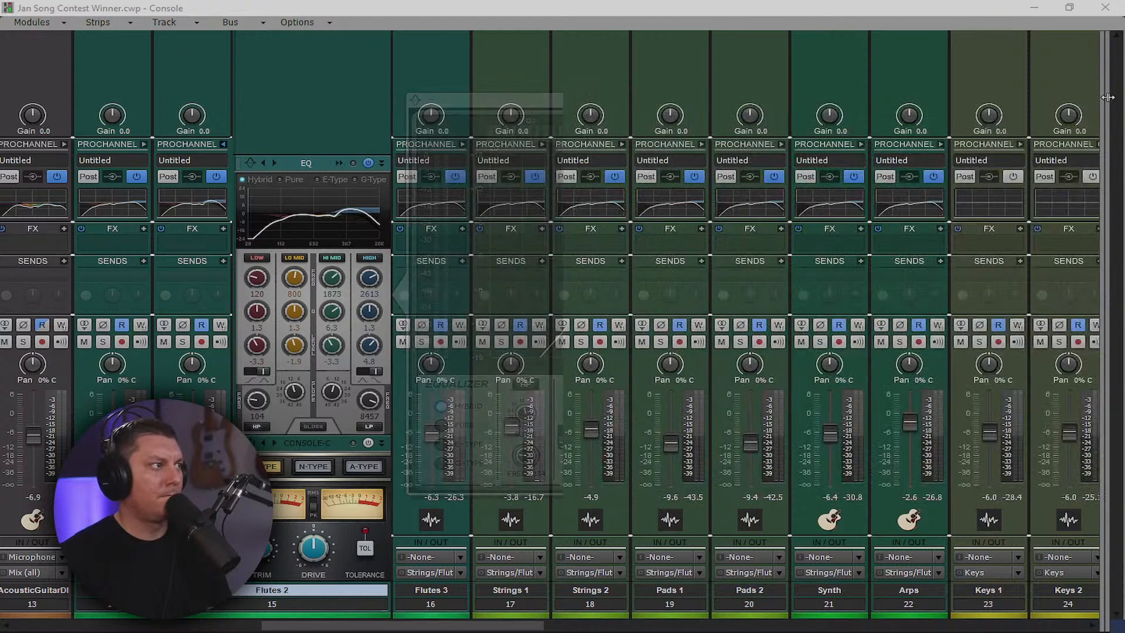
# Collapse Flutes 2's ProChannel, set Keys 4 to about -5.5 dB, and scroll back to the guitars
pyautogui.click(224, 143)
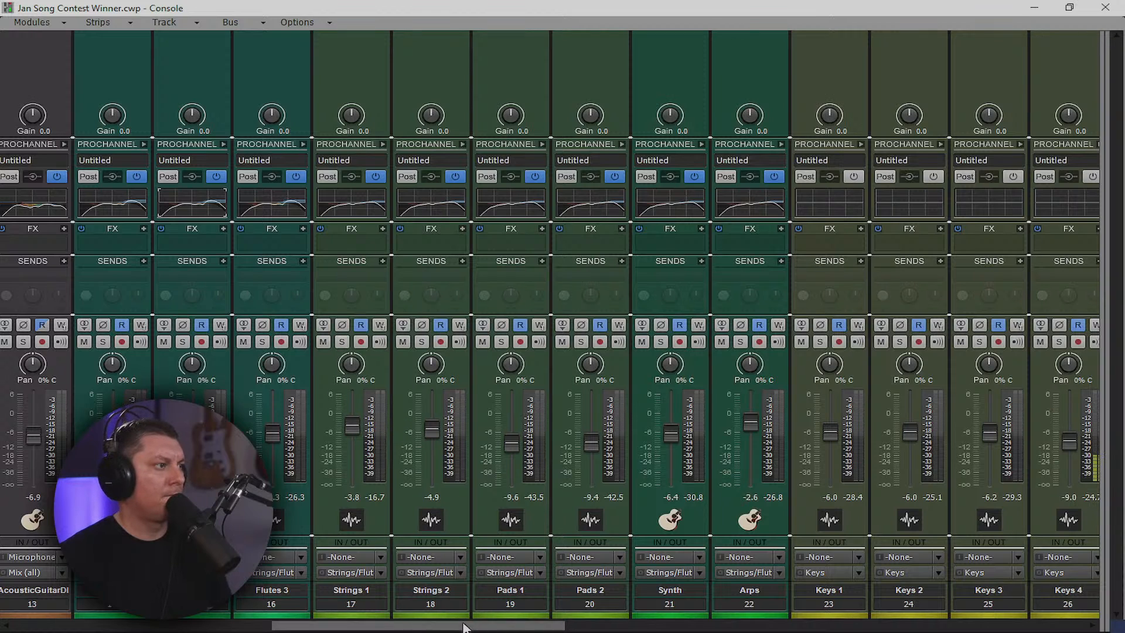
pyautogui.hscroll(9, 463, 626)
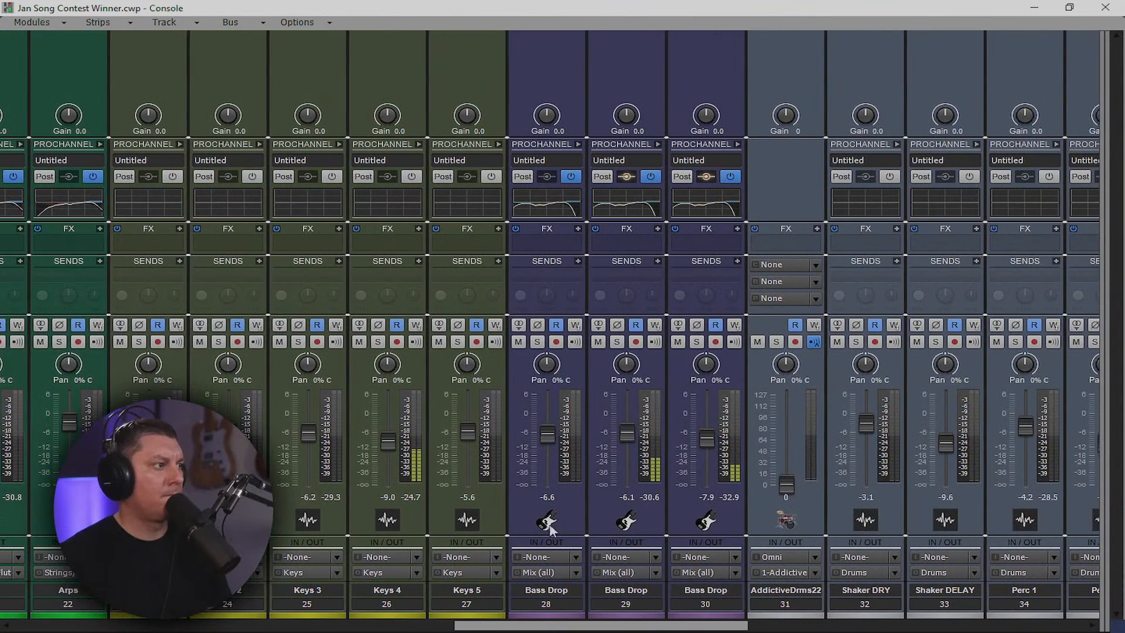
pyautogui.moveTo(388, 440)
pyautogui.mouseDown()
pyautogui.moveTo(388, 410)
pyautogui.moveTo(388, 433)
pyautogui.mouseUp()
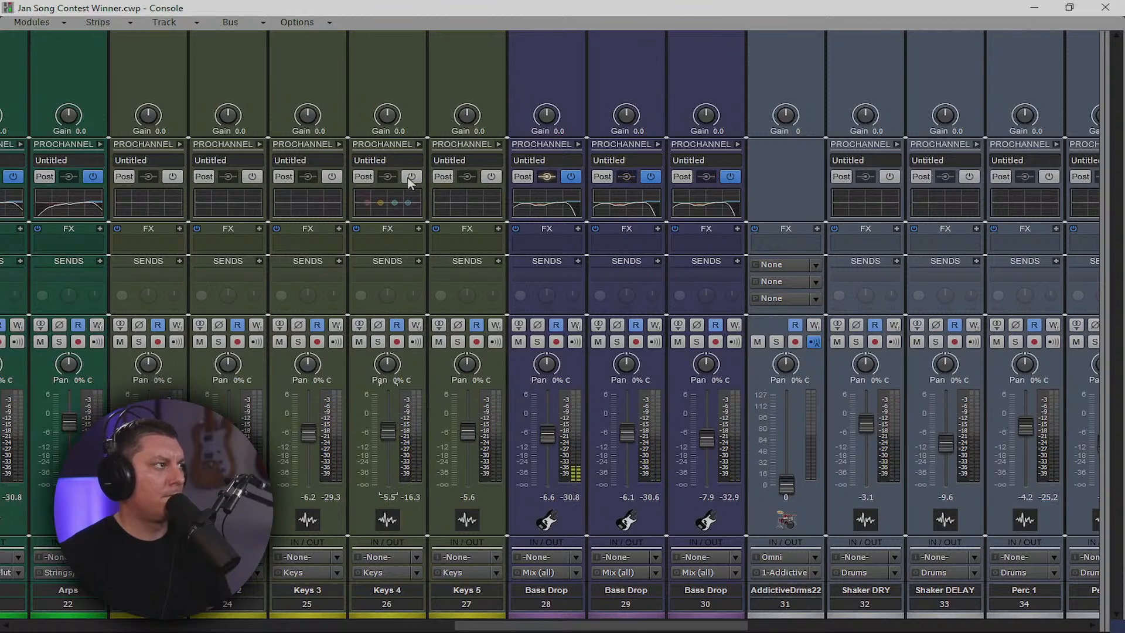
pyautogui.moveTo(538, 624); pyautogui.dragTo(147, 628)
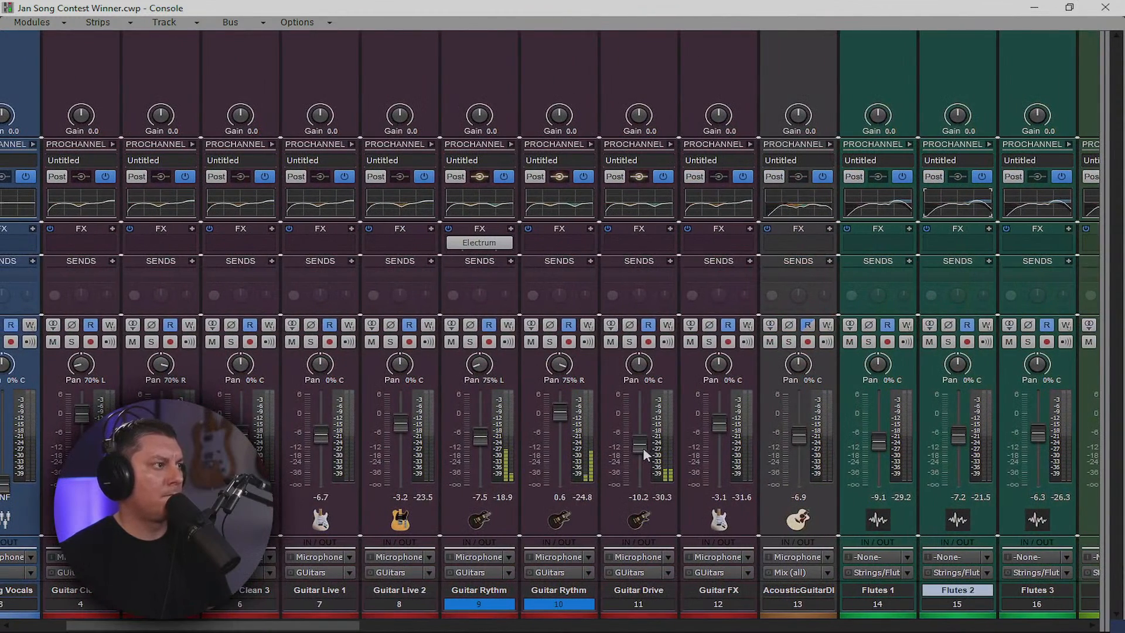
# Raise Guitar Drive to -5.4 dB, briefly soloing Guitar Live 2 to check it
pyautogui.moveTo(643, 450)
pyautogui.mouseDown()
pyautogui.moveTo(643, 431)
pyautogui.moveTo(644, 441)
pyautogui.mouseUp()
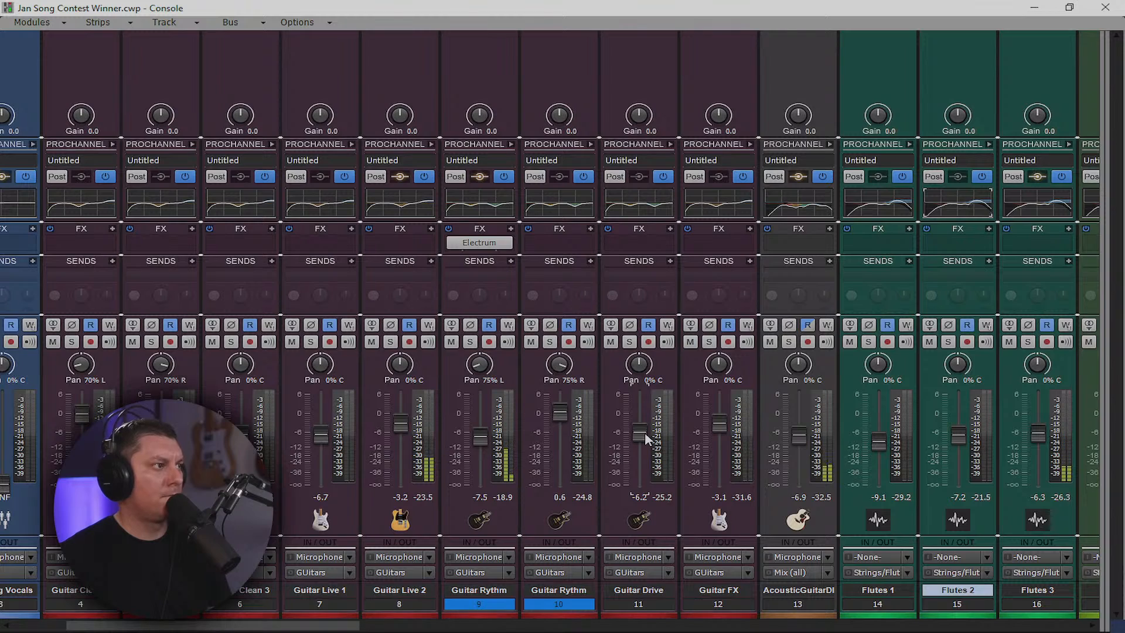
pyautogui.moveTo(645, 436); pyautogui.dragTo(645, 423)
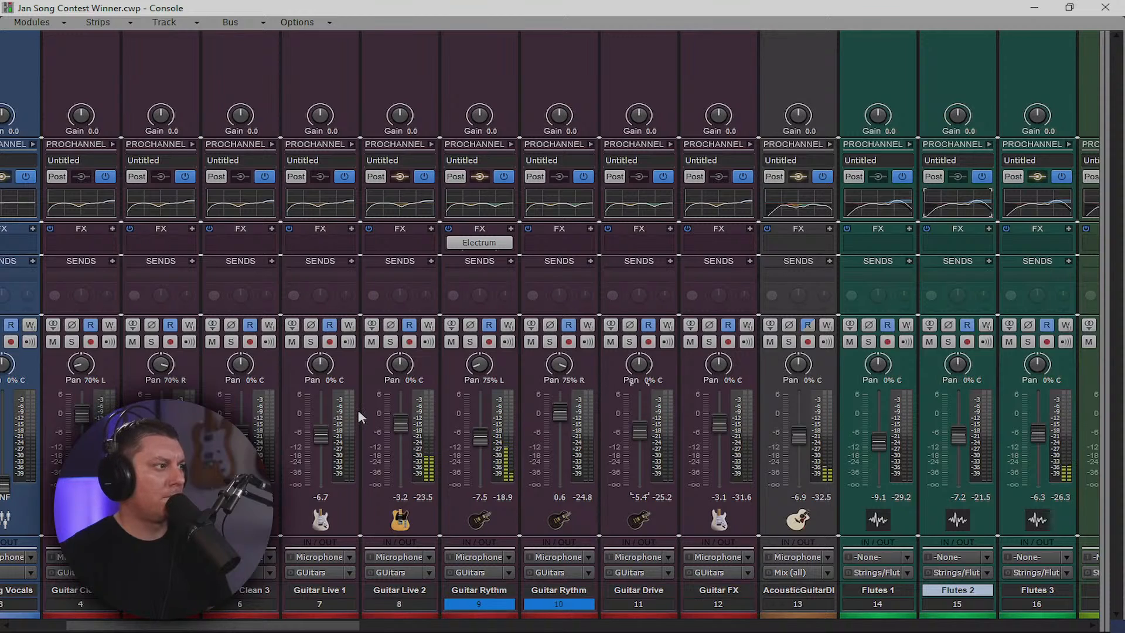
pyautogui.click(391, 342)
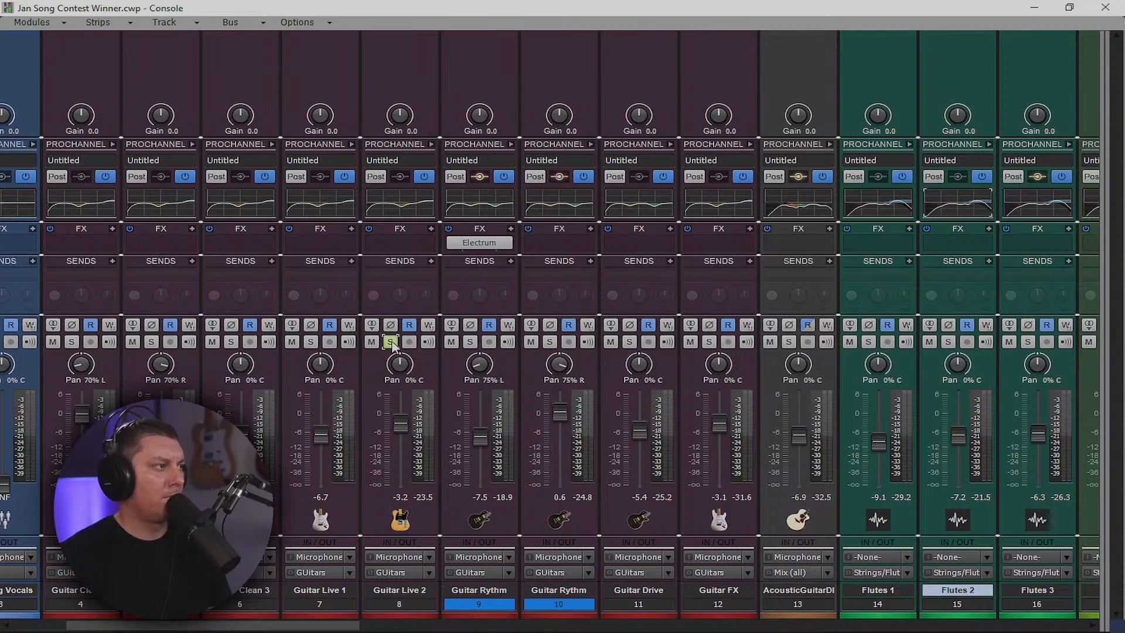
pyautogui.click(391, 342)
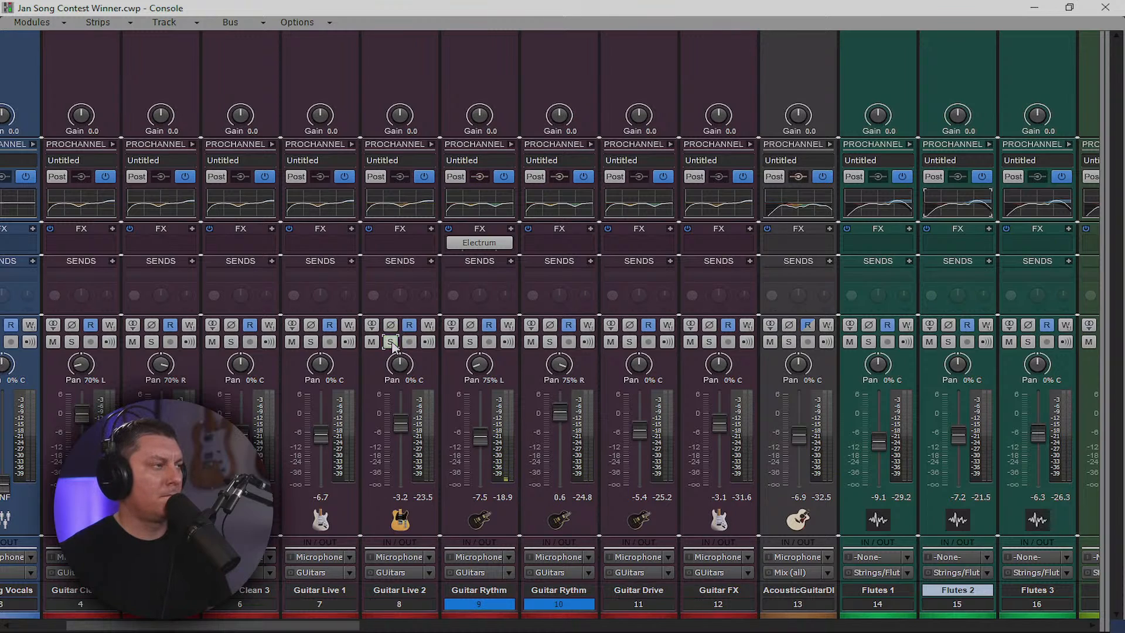
# Raise AcousticGuitarDI to -0.4 dB and, after soloing it, Guitar Live 1 to -5.2 dB
pyautogui.moveTo(799, 437); pyautogui.dragTo(799, 419)
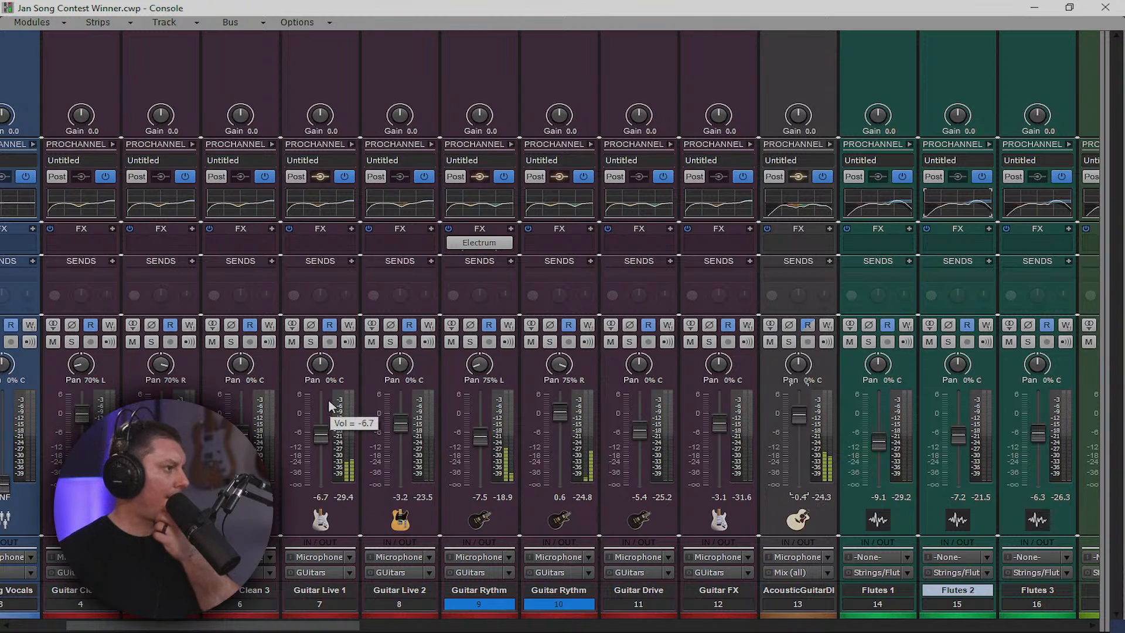
pyautogui.click(311, 342)
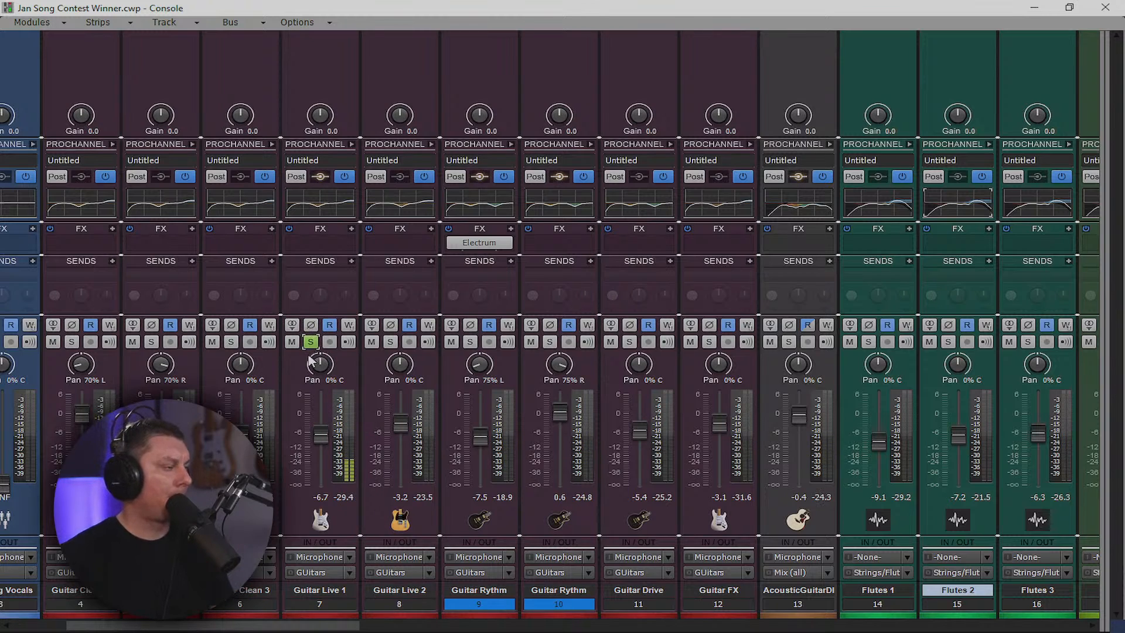
pyautogui.click(311, 342)
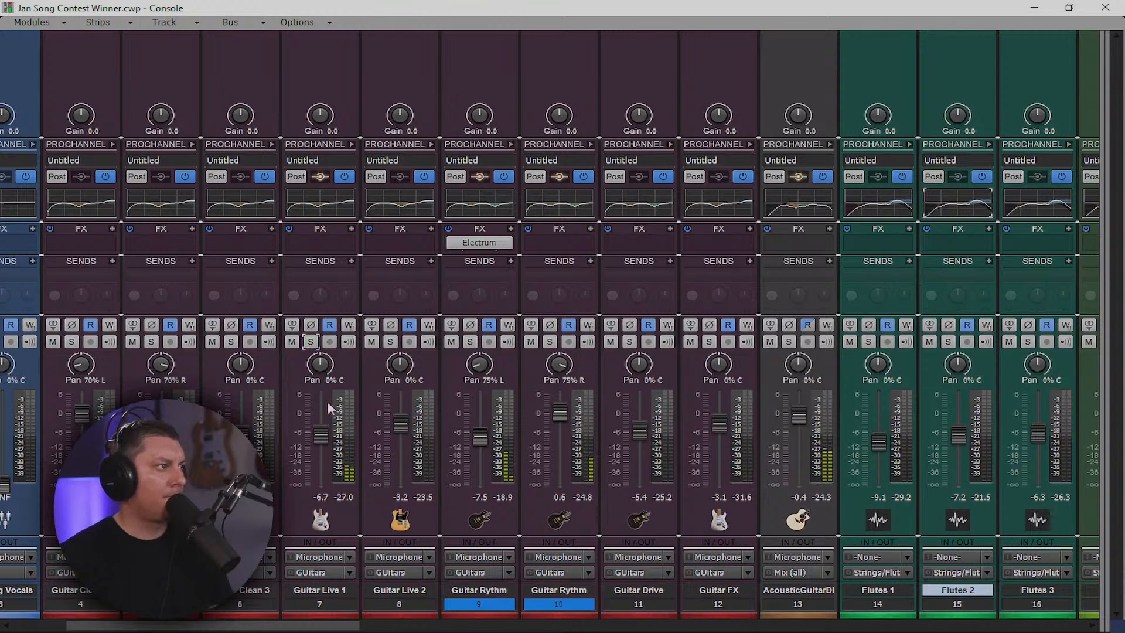
pyautogui.moveTo(322, 439); pyautogui.dragTo(322, 432)
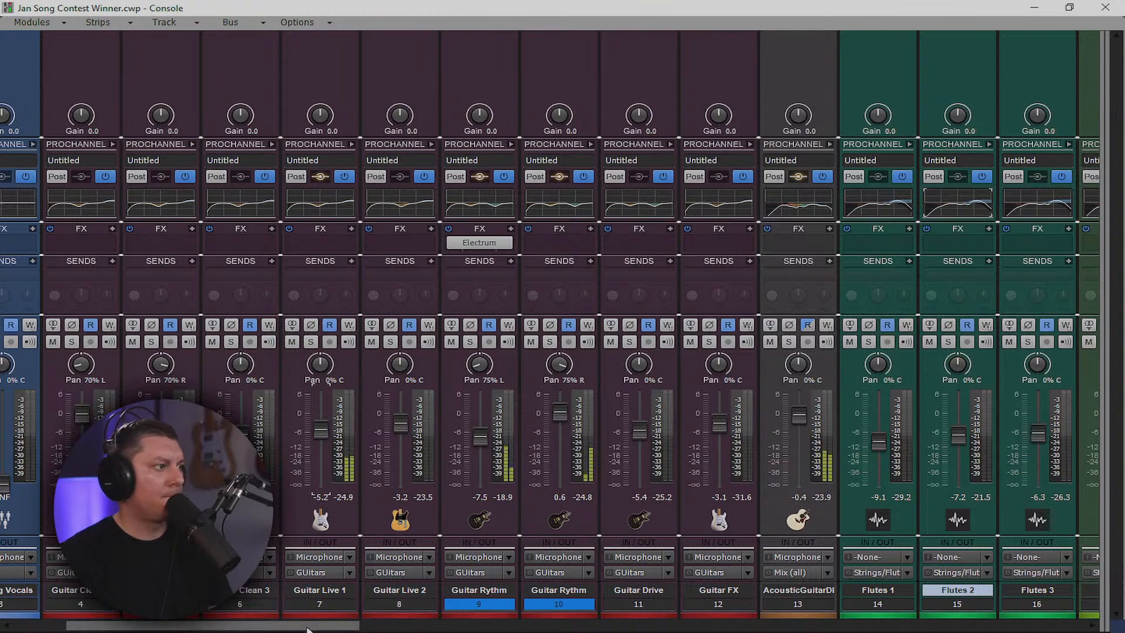
pyautogui.moveTo(313, 626); pyautogui.dragTo(741, 609)
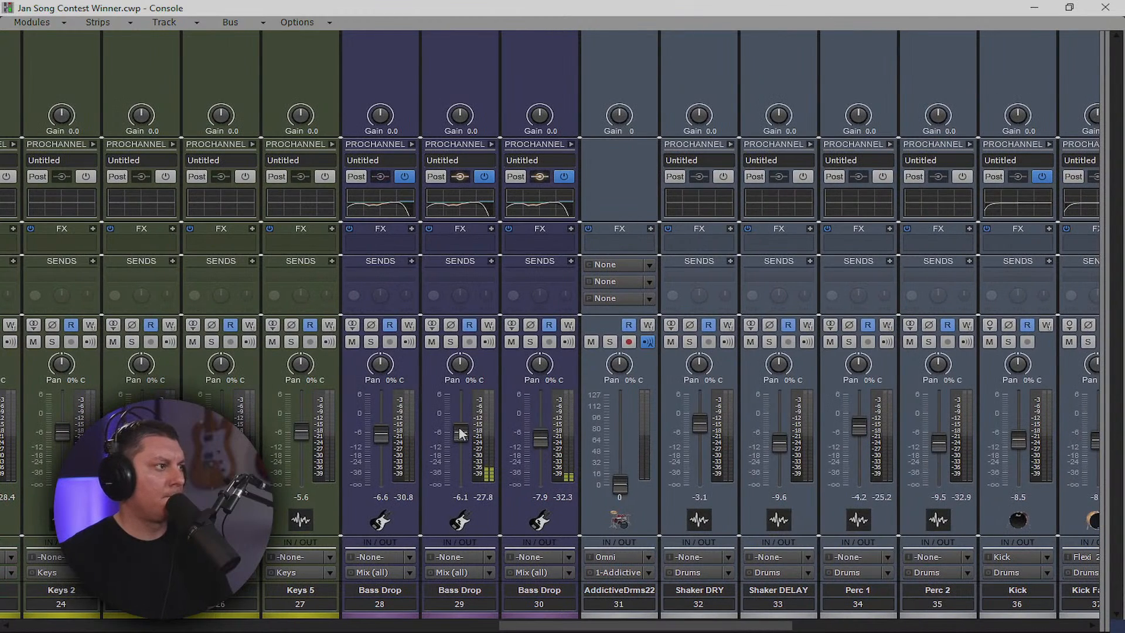
# Raise the Bass Drop tracks to about -2.3 and -6.9 dB, stop playback, and reveal the bus strips
pyautogui.moveTo(460, 433); pyautogui.dragTo(461, 421)
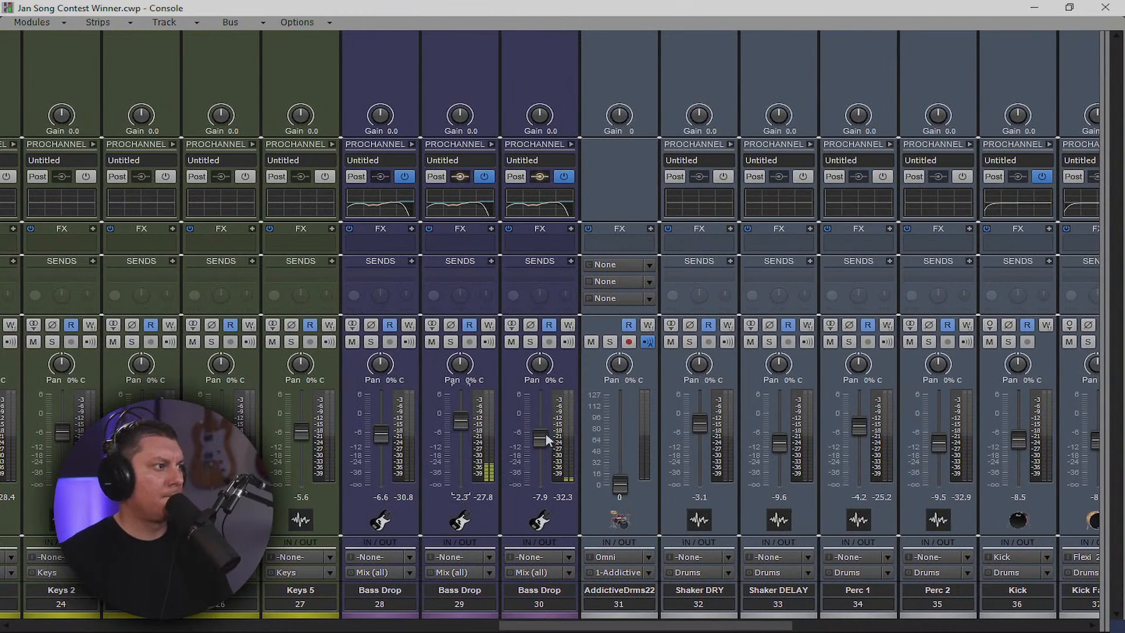
pyautogui.moveTo(546, 439); pyautogui.dragTo(539, 436)
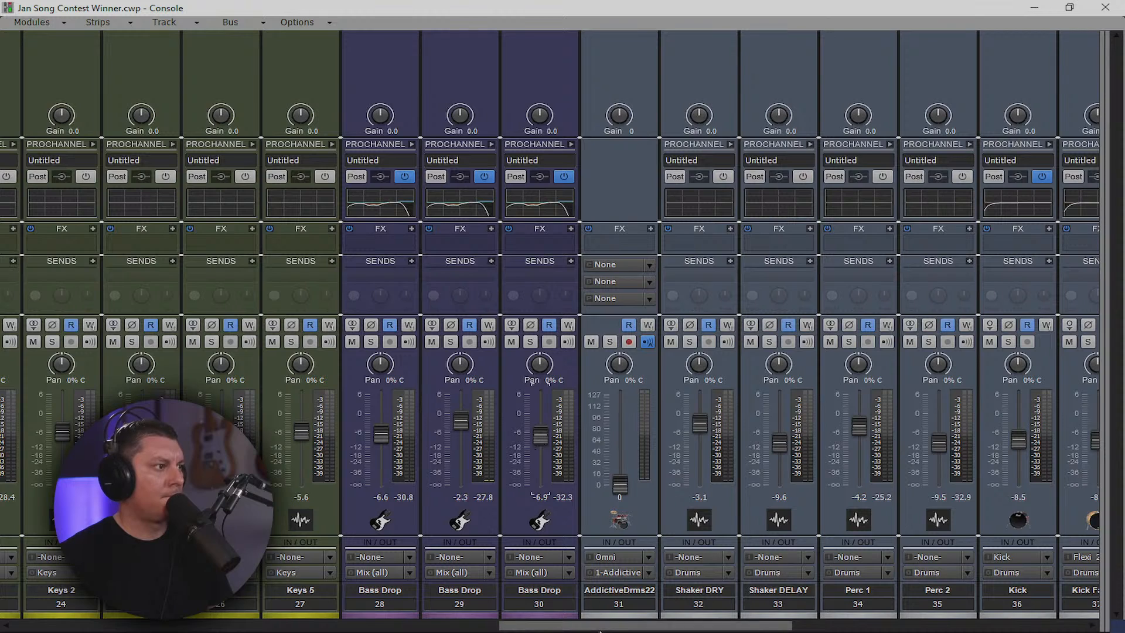
pyautogui.moveTo(609, 625); pyautogui.dragTo(710, 616)
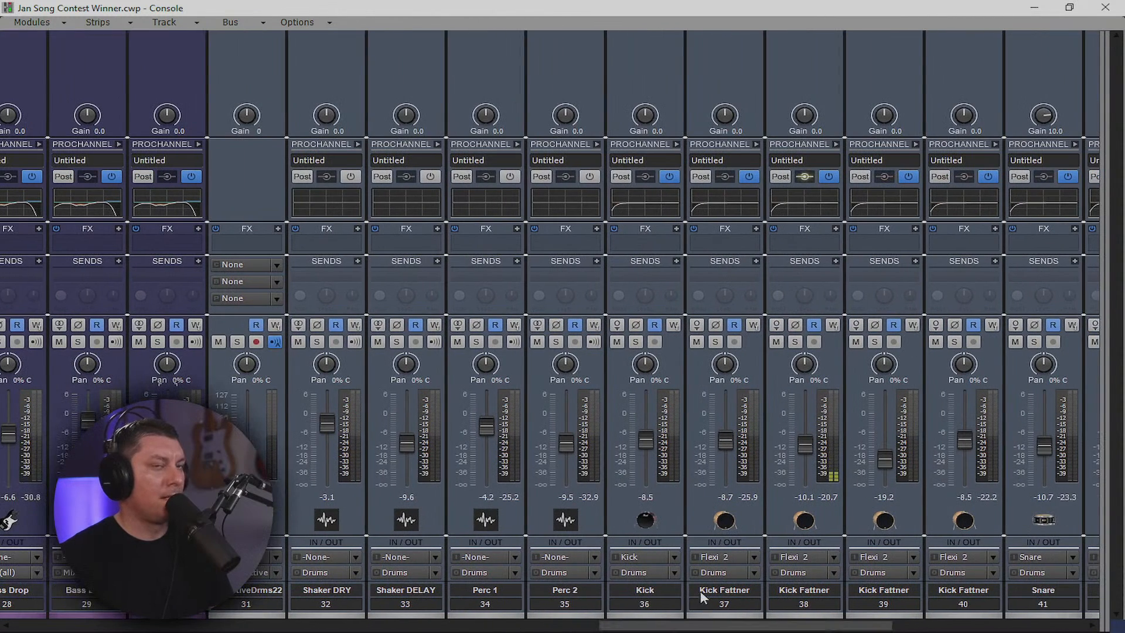
pyautogui.press('space')
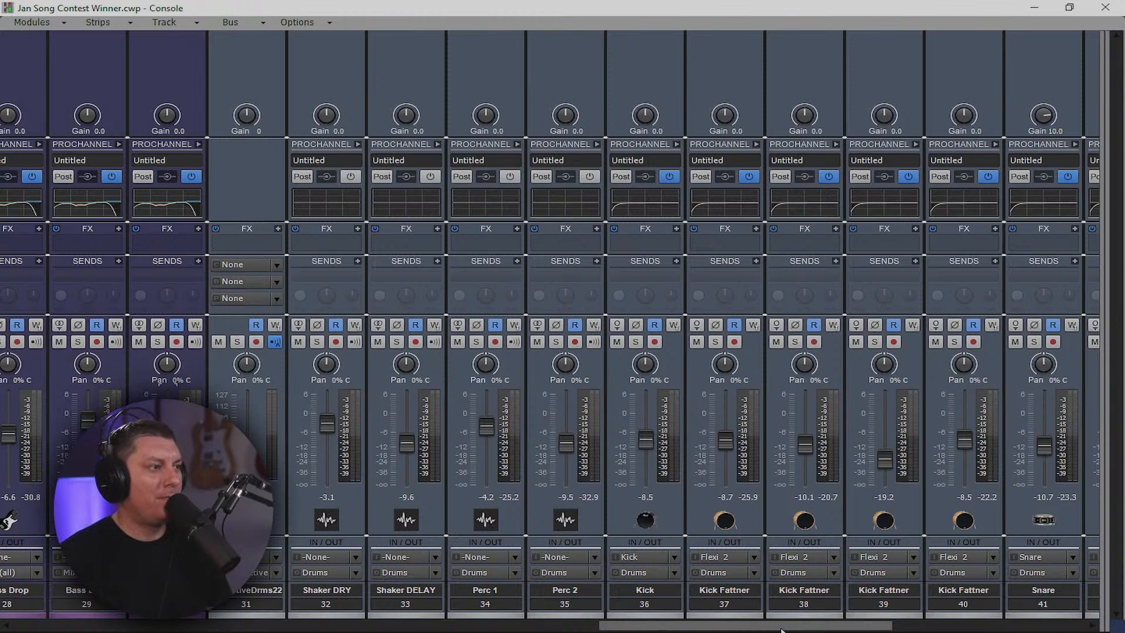
pyautogui.moveTo(817, 626); pyautogui.dragTo(1011, 627)
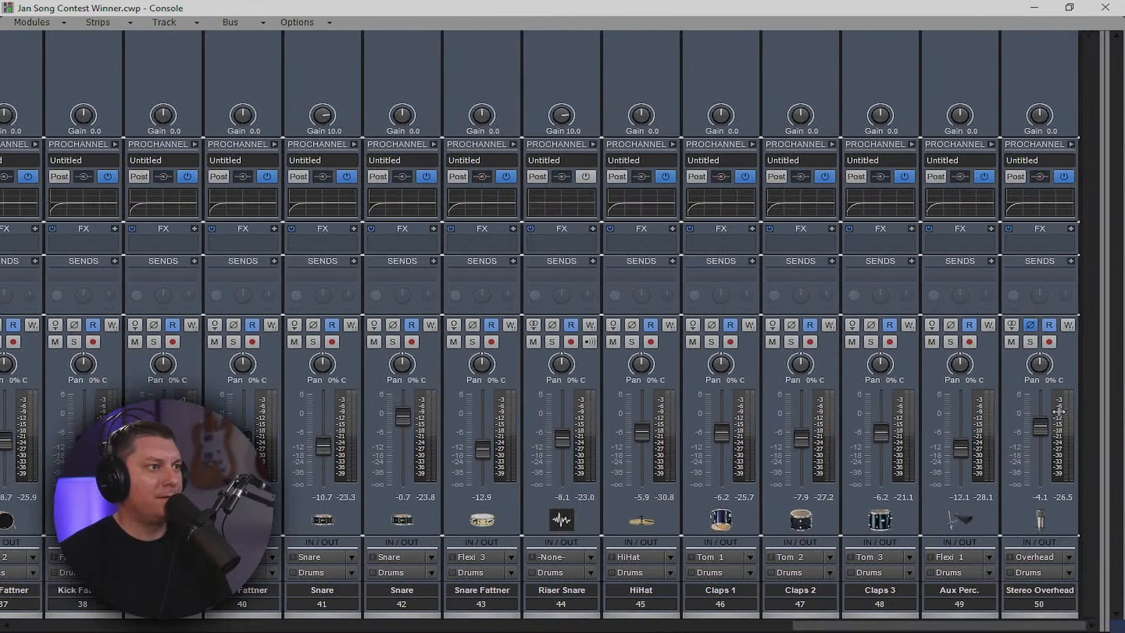
pyautogui.moveTo(1100, 401); pyautogui.dragTo(682, 416)
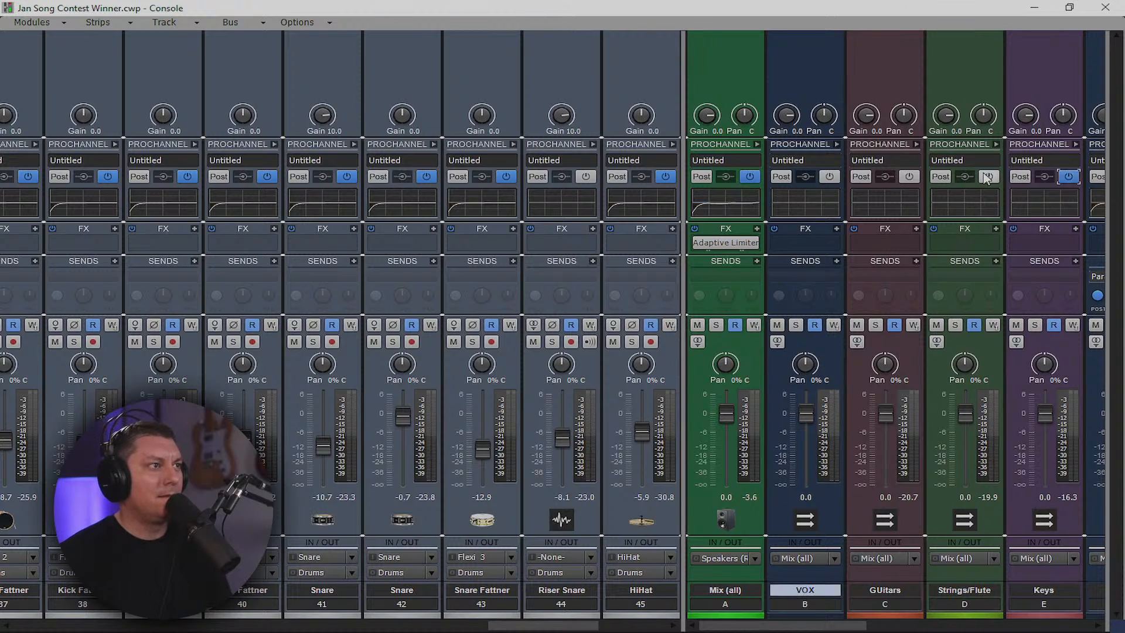
# Enable ProChannel on the GUitars and VOX buses and expand ProChannel on all buses
pyautogui.click(909, 177)
pyautogui.click(830, 176)
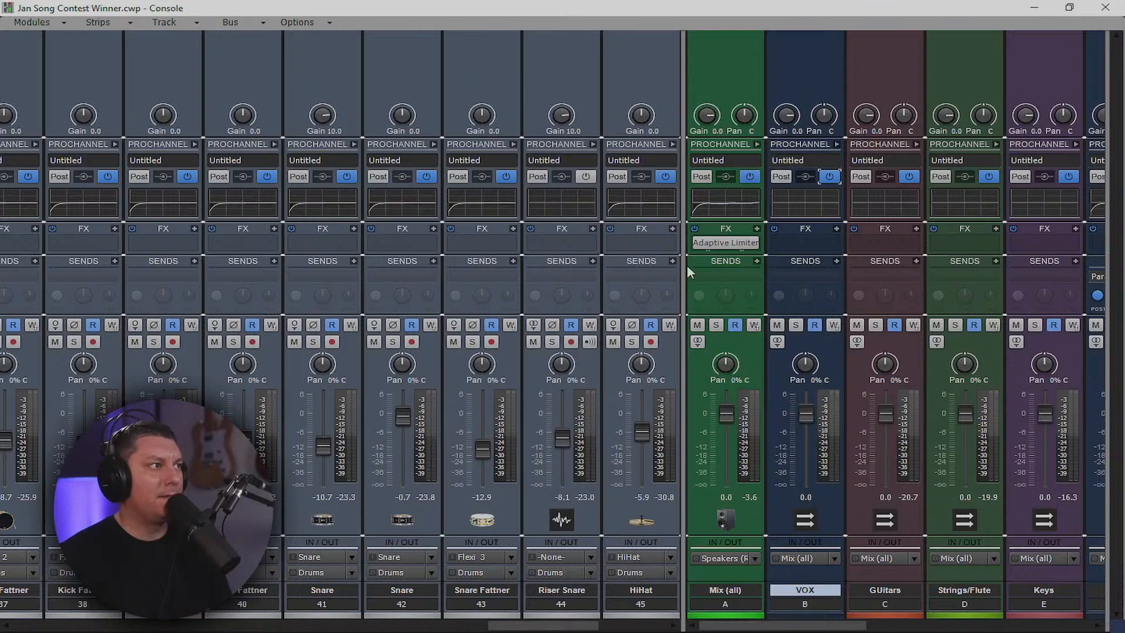
pyautogui.moveTo(690, 271); pyautogui.dragTo(93, 352)
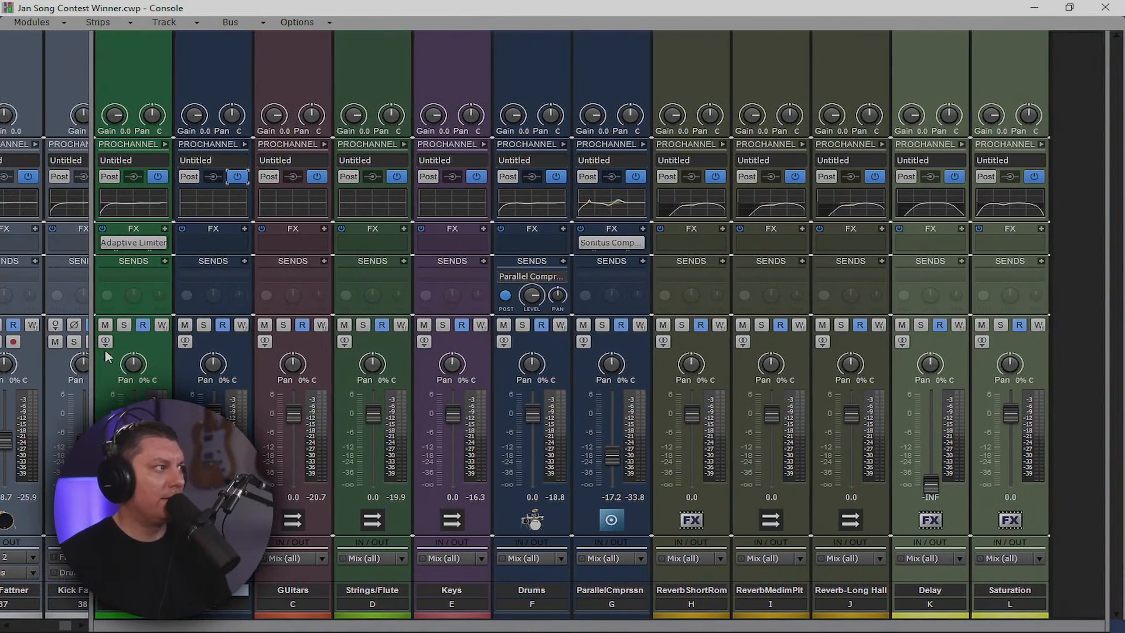
pyautogui.click(134, 605)
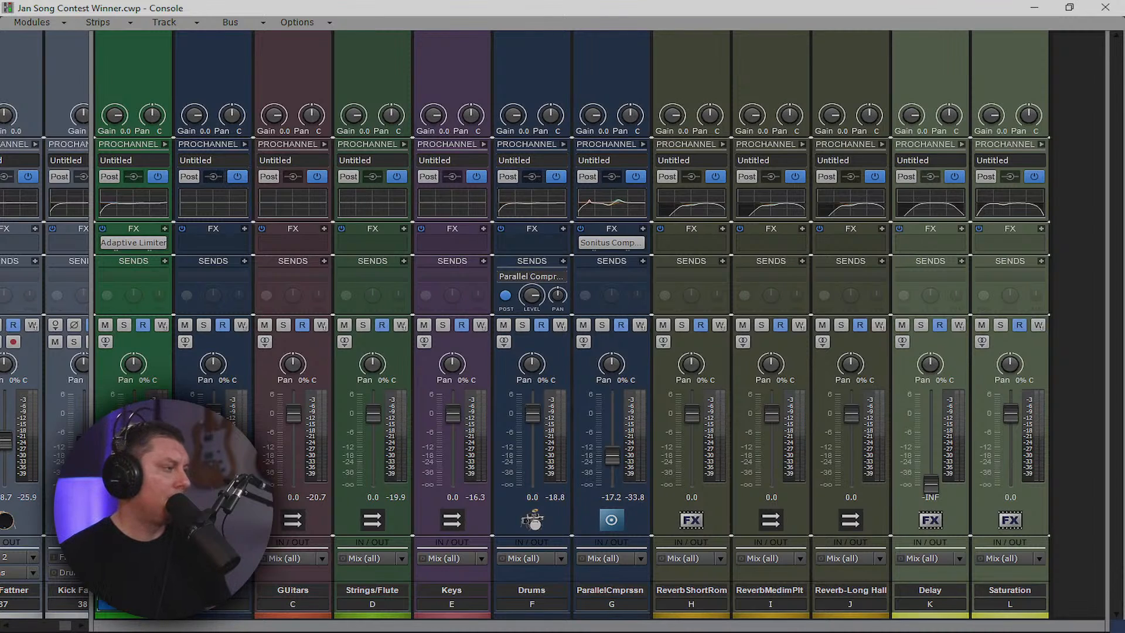
pyautogui.hotkey('ctrl', 'a')
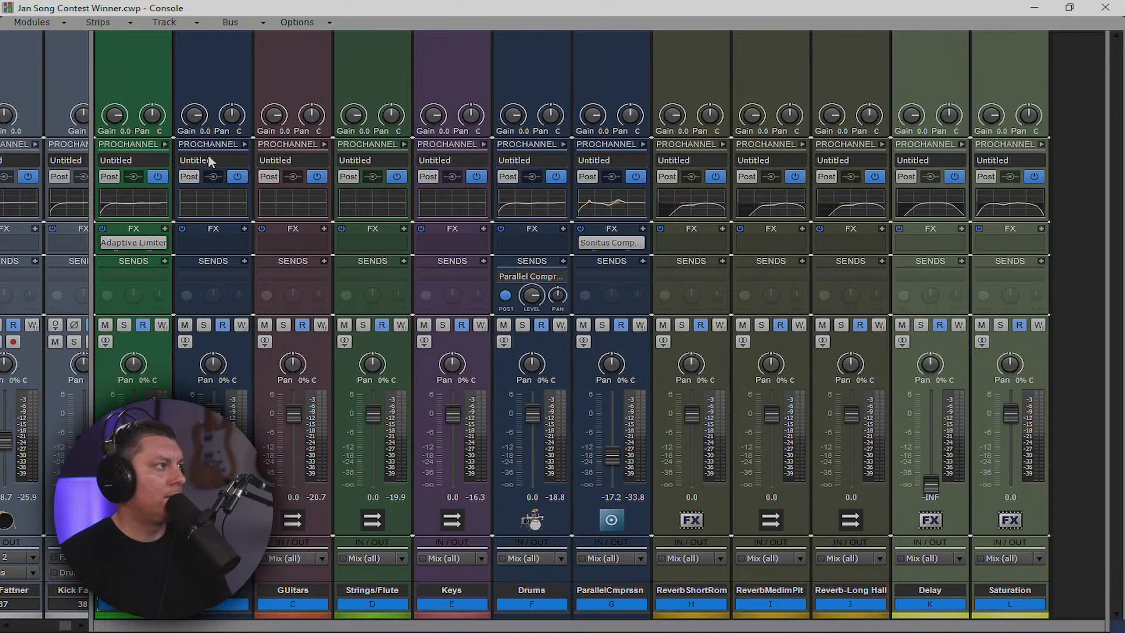
pyautogui.keyDown('ctrl'); pyautogui.click(165, 144); pyautogui.keyUp('ctrl')
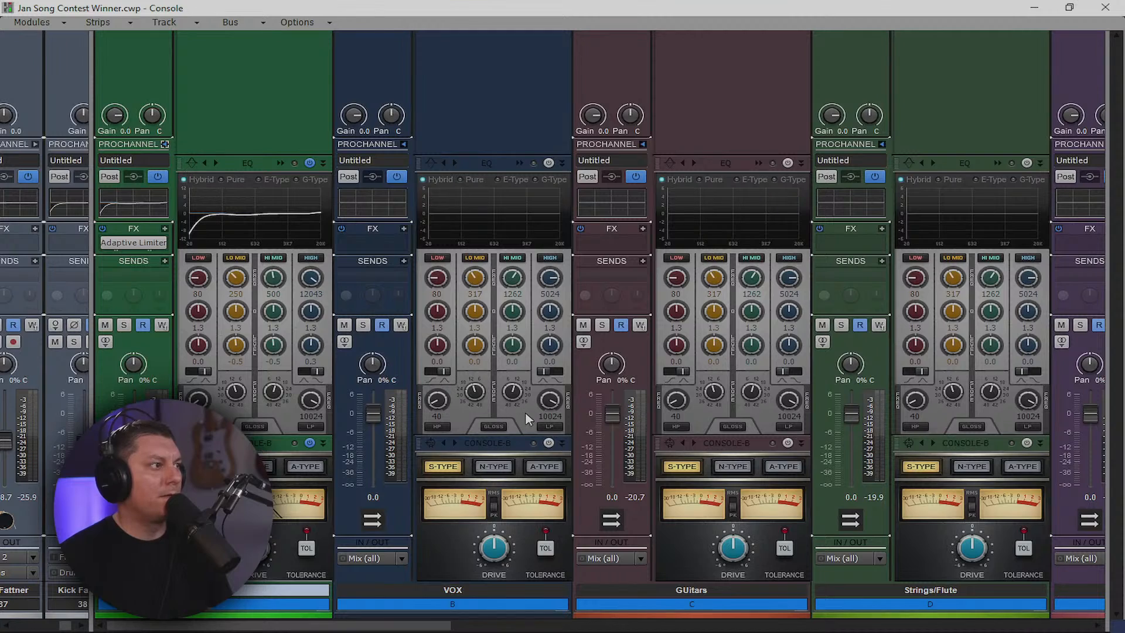
# Turn on the Keys bus ProChannel console emulator and EQ
pyautogui.click(494, 603)
pyautogui.moveTo(571, 610); pyautogui.dragTo(770, 613)
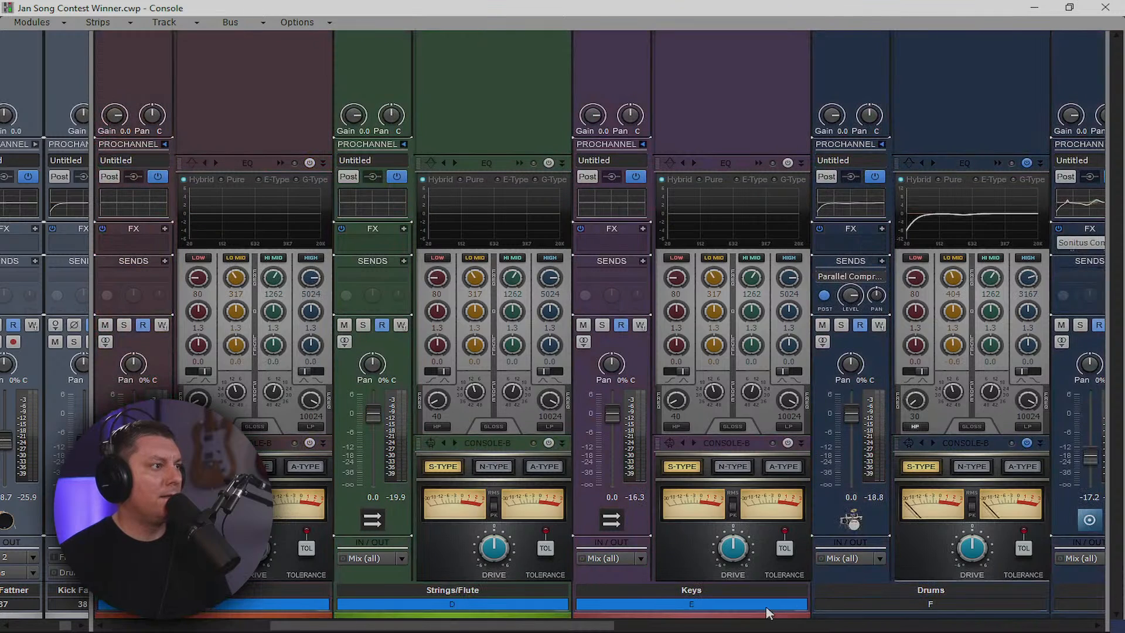
pyautogui.click(788, 443)
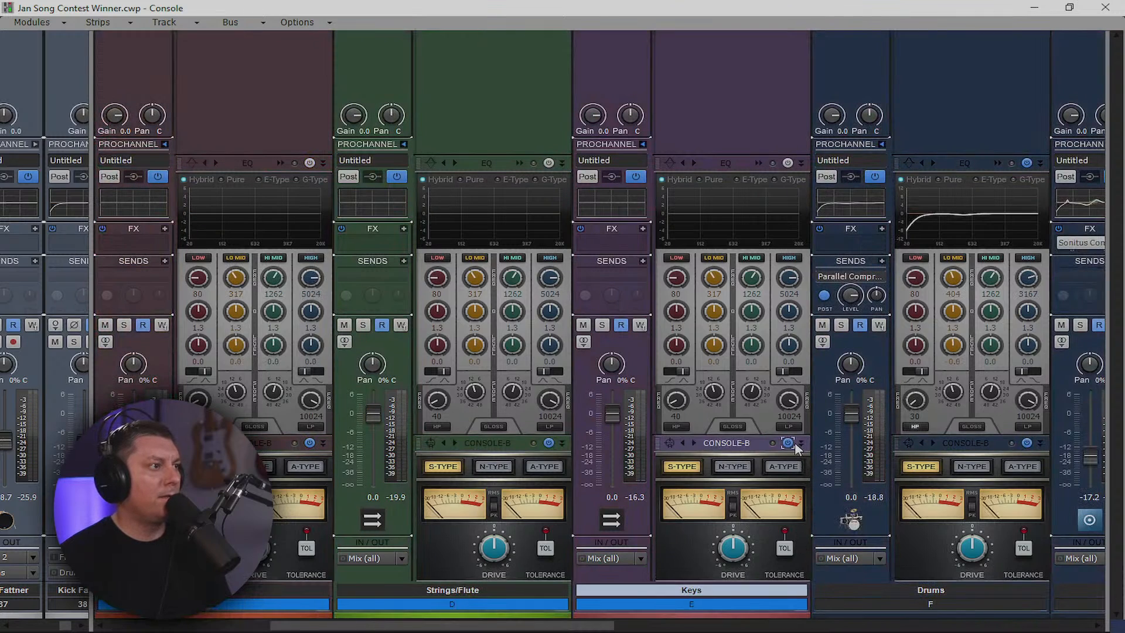
pyautogui.click(789, 163)
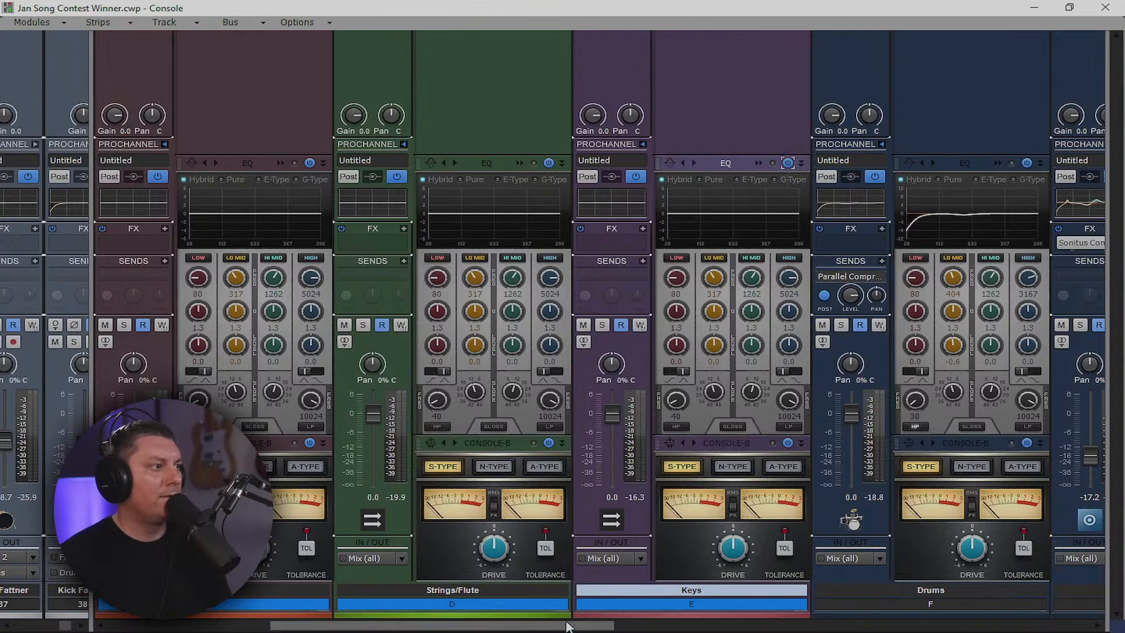
pyautogui.moveTo(566, 627); pyautogui.dragTo(400, 627)
# Collapse the ProChannels on VOX, Drums, Parallel Compression, three reverb, Delay and Saturation buses
pyautogui.click(404, 144)
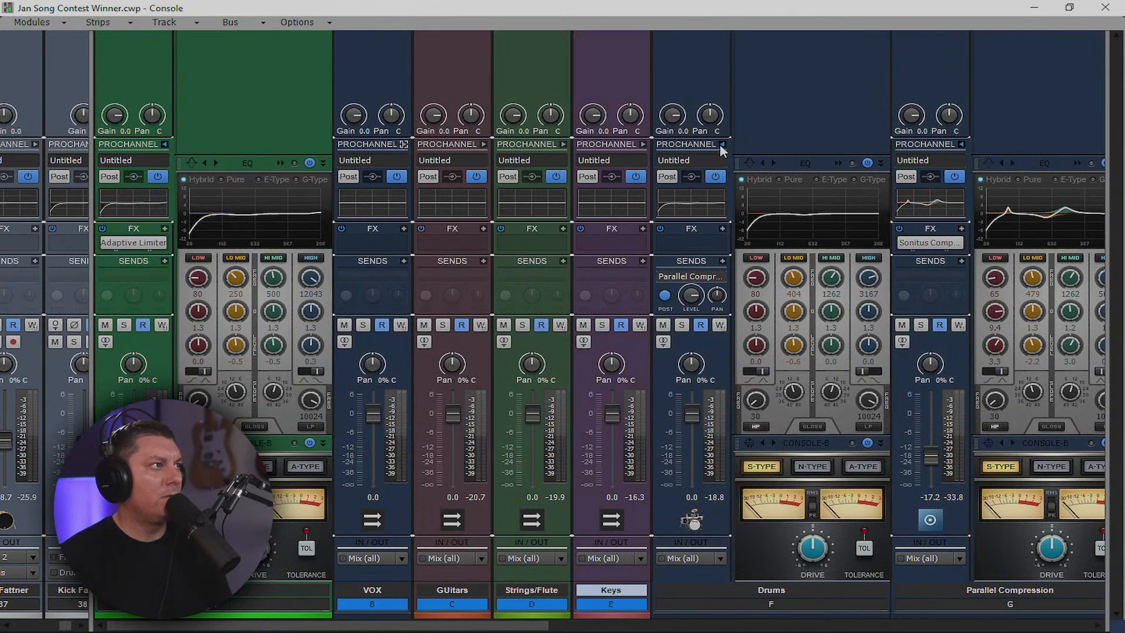
pyautogui.click(723, 144)
pyautogui.click(801, 144)
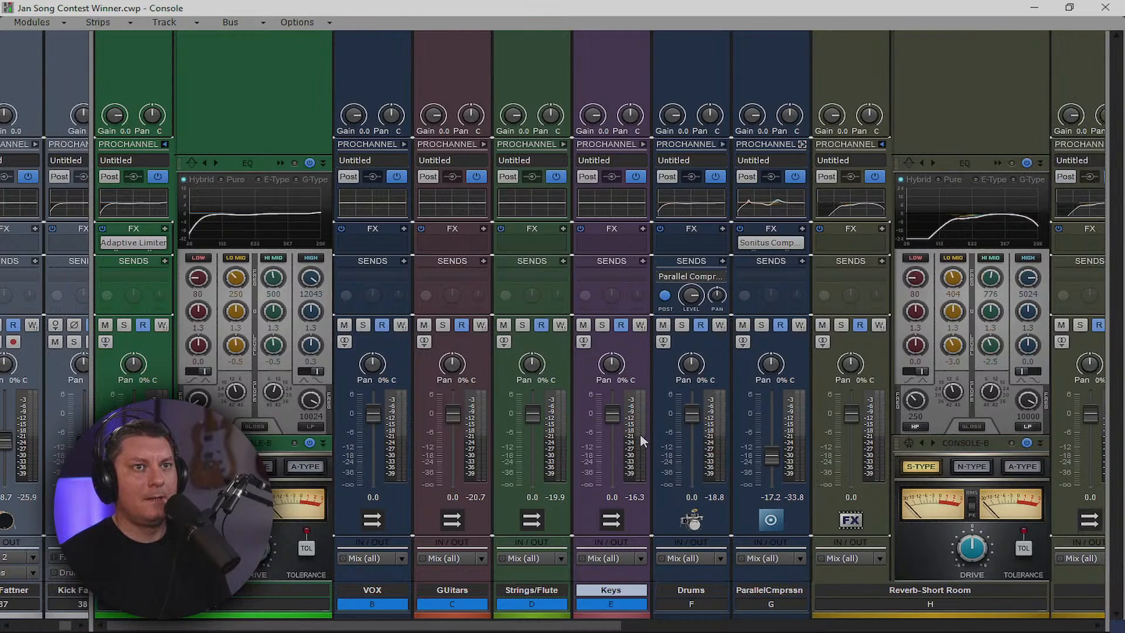
pyautogui.moveTo(566, 628); pyautogui.dragTo(691, 629)
pyautogui.click(637, 144)
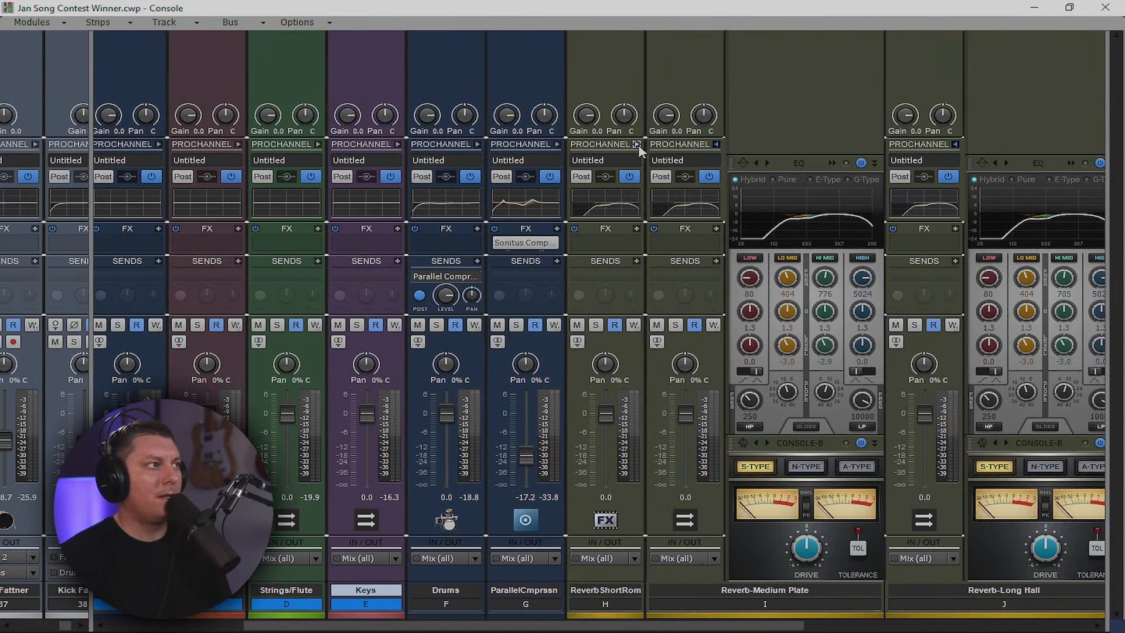
pyautogui.click(716, 144)
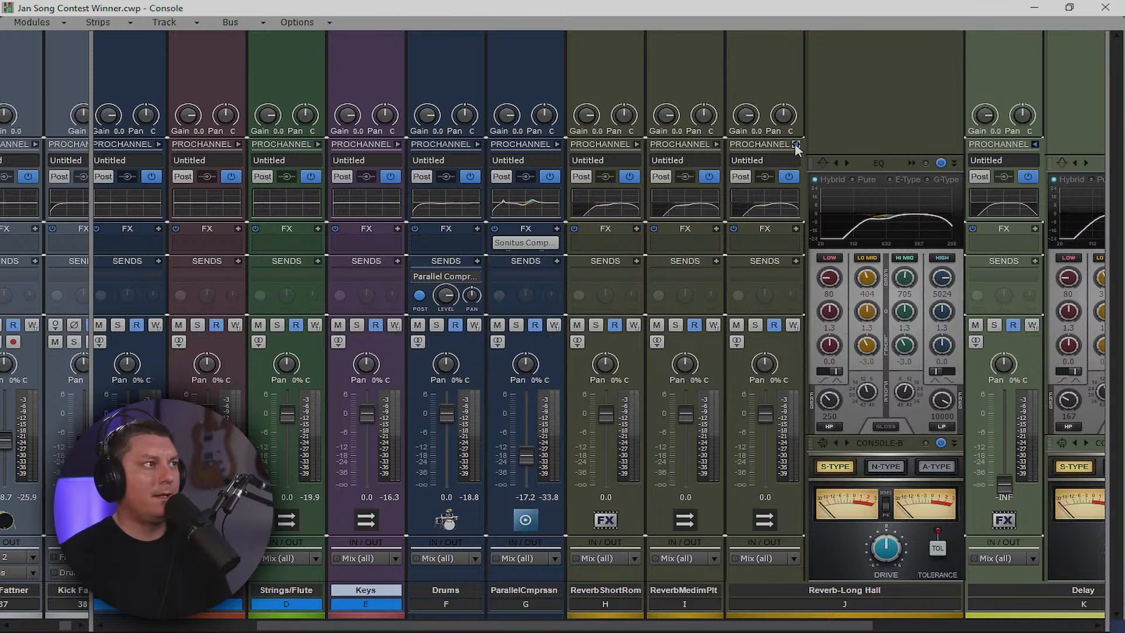
pyautogui.click(795, 145)
pyautogui.click(876, 144)
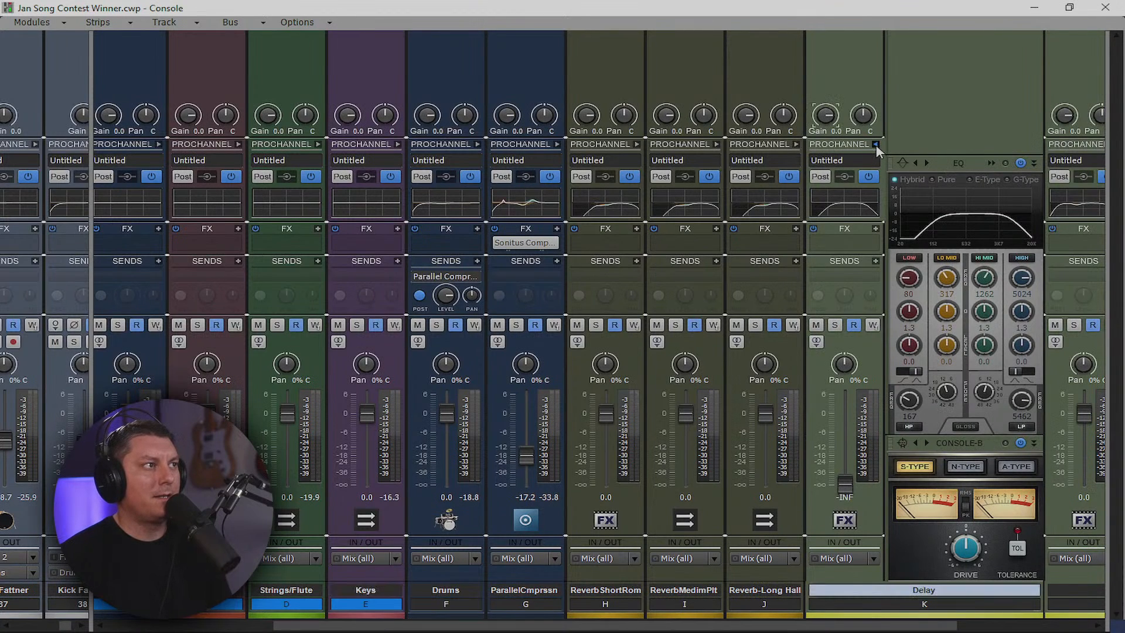
pyautogui.click(877, 146)
pyautogui.click(955, 144)
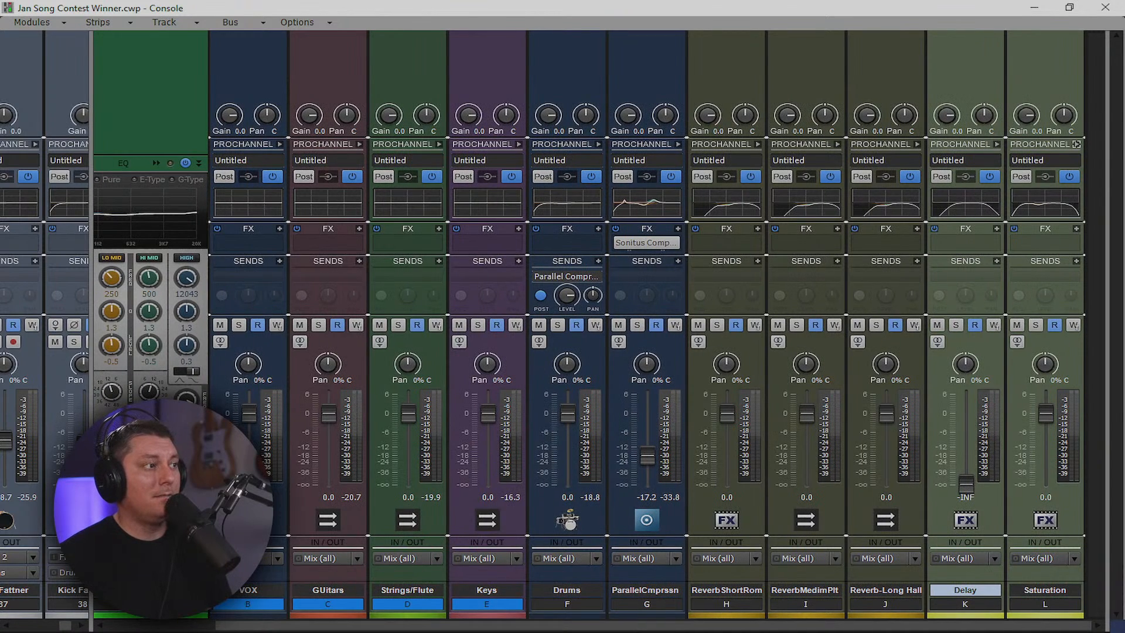
# Select the Keys bus and widen the pinned-strips area of the console
pyautogui.moveTo(521, 626); pyautogui.dragTo(409, 625)
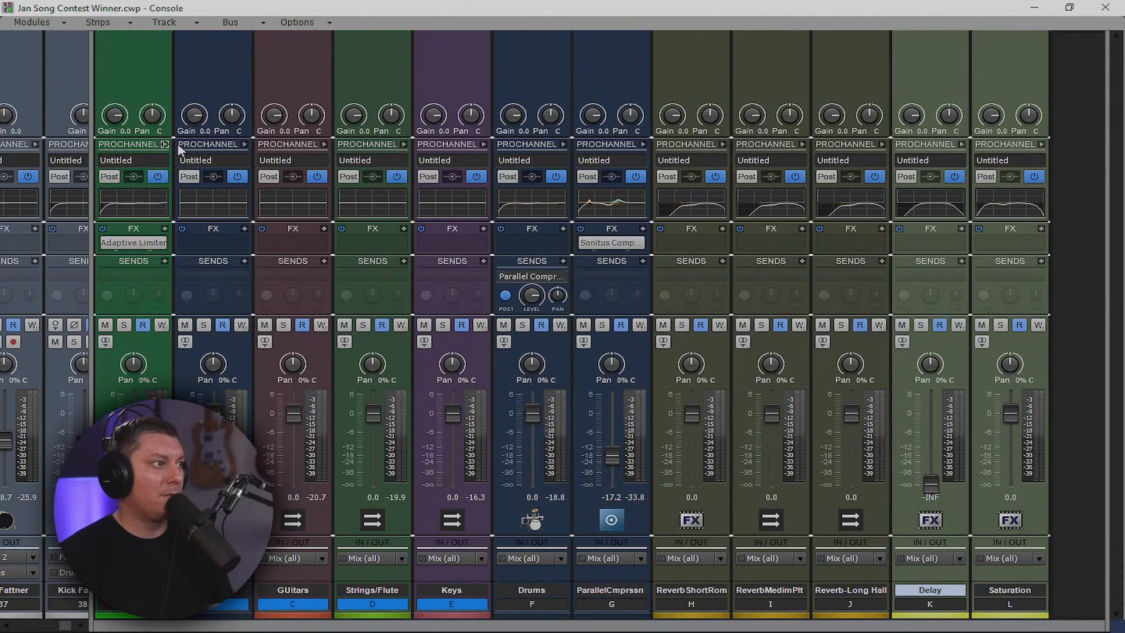
pyautogui.click(439, 77)
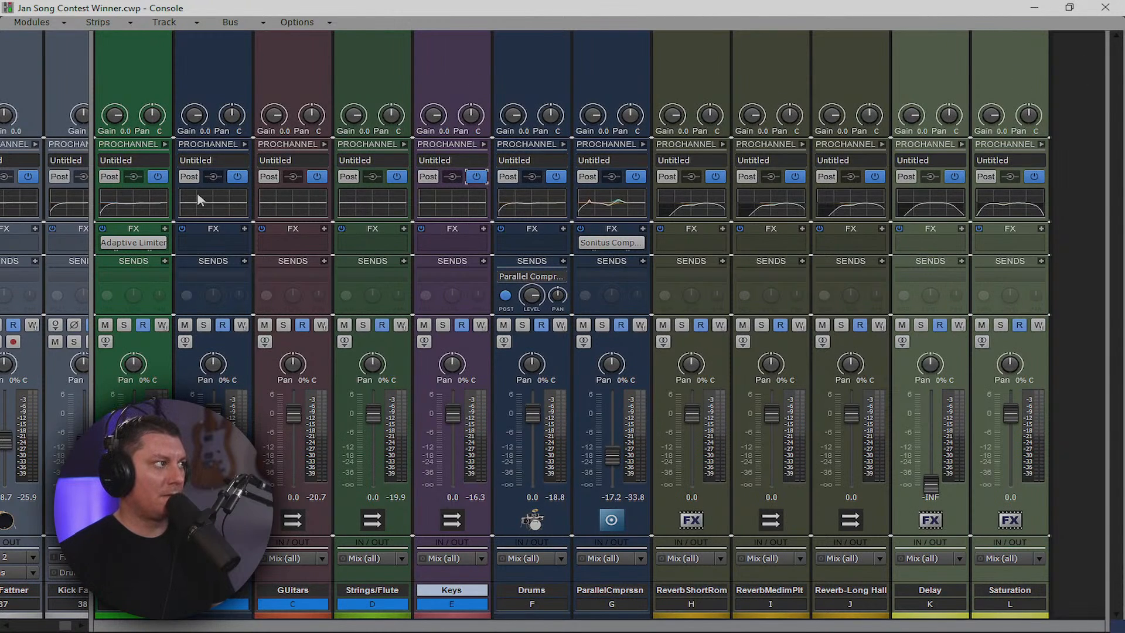
pyautogui.moveTo(94, 228); pyautogui.dragTo(134, 232)
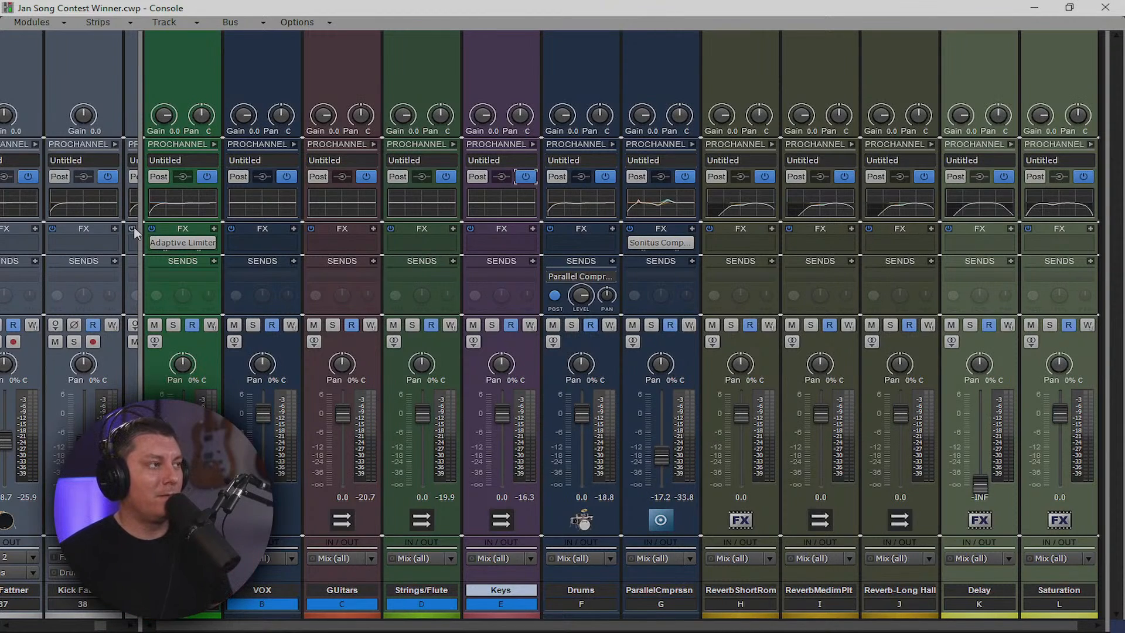
# Close the mixing console and scroll down to the giveaway entry form
pyautogui.click(1102, 8)
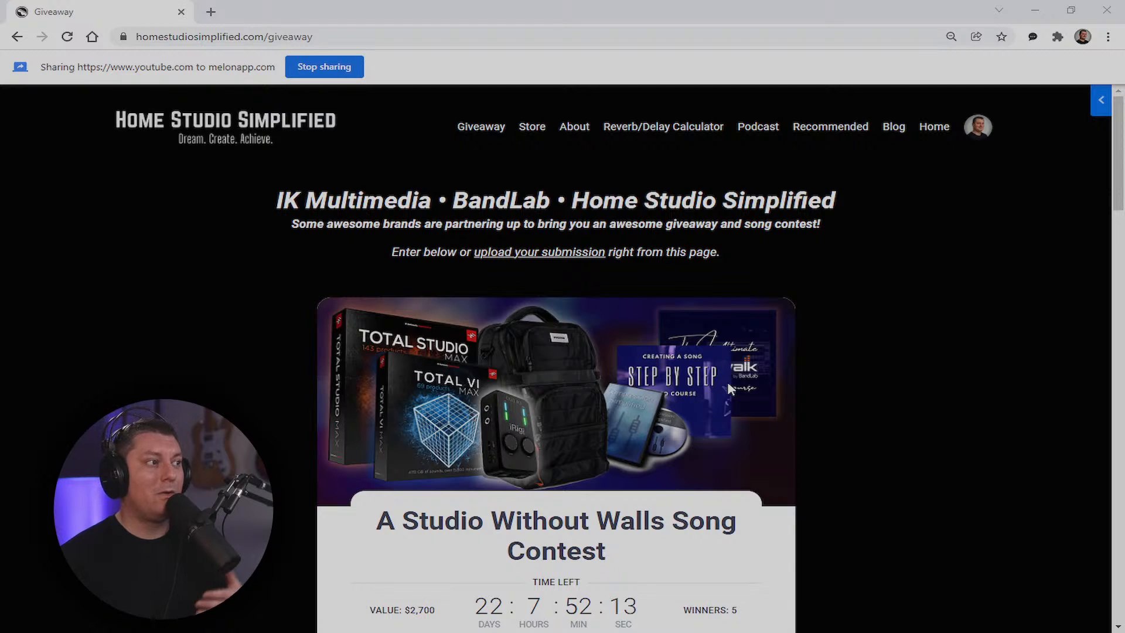
pyautogui.scroll(-3, 732, 387)
pyautogui.scroll(-1, 743, 392)
pyautogui.scroll(3, 743, 392)
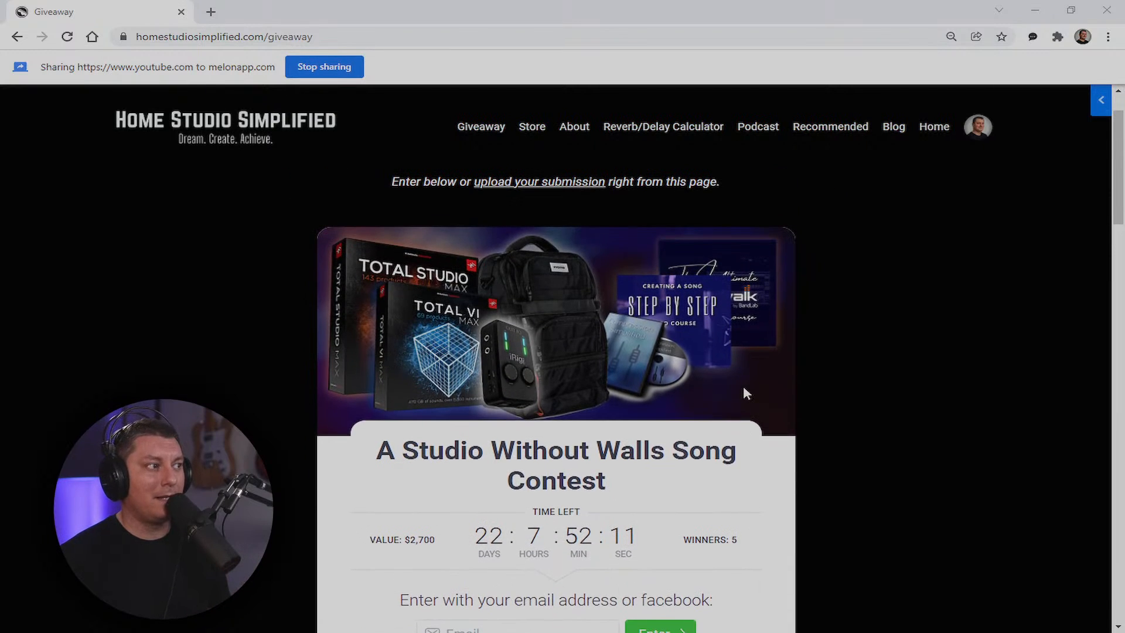
pyautogui.scroll(-3, 743, 392)
pyautogui.scroll(-3, 748, 398)
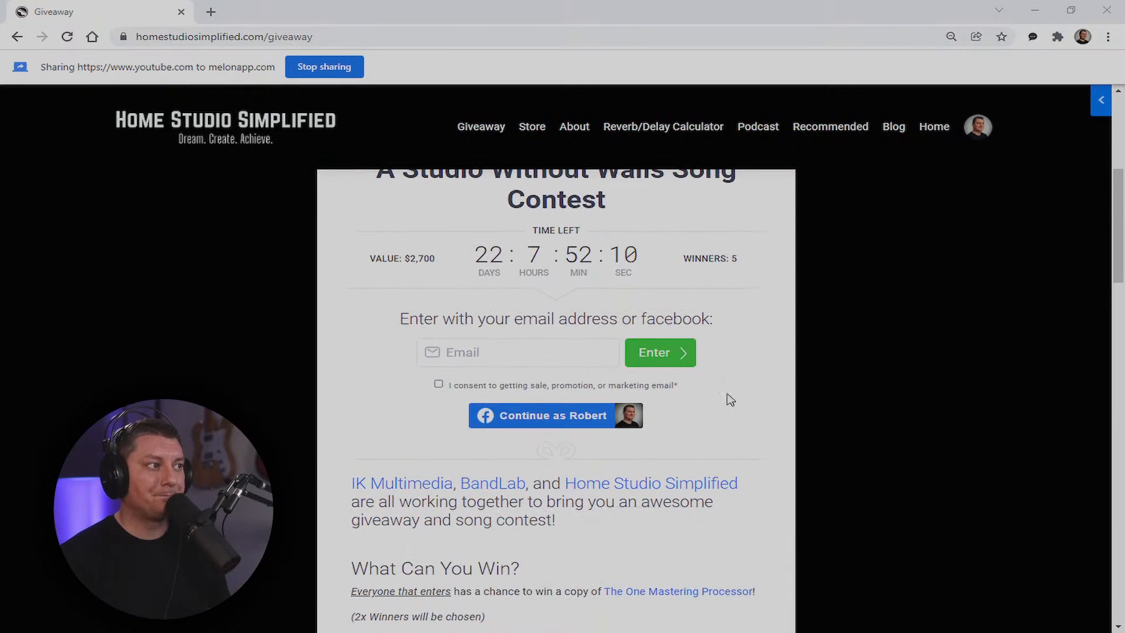
# Fill the Email field with the saved address, tick marketing-email consent, and submit the entry
pyautogui.click(568, 358)
pyautogui.click(539, 385)
pyautogui.click(663, 360)
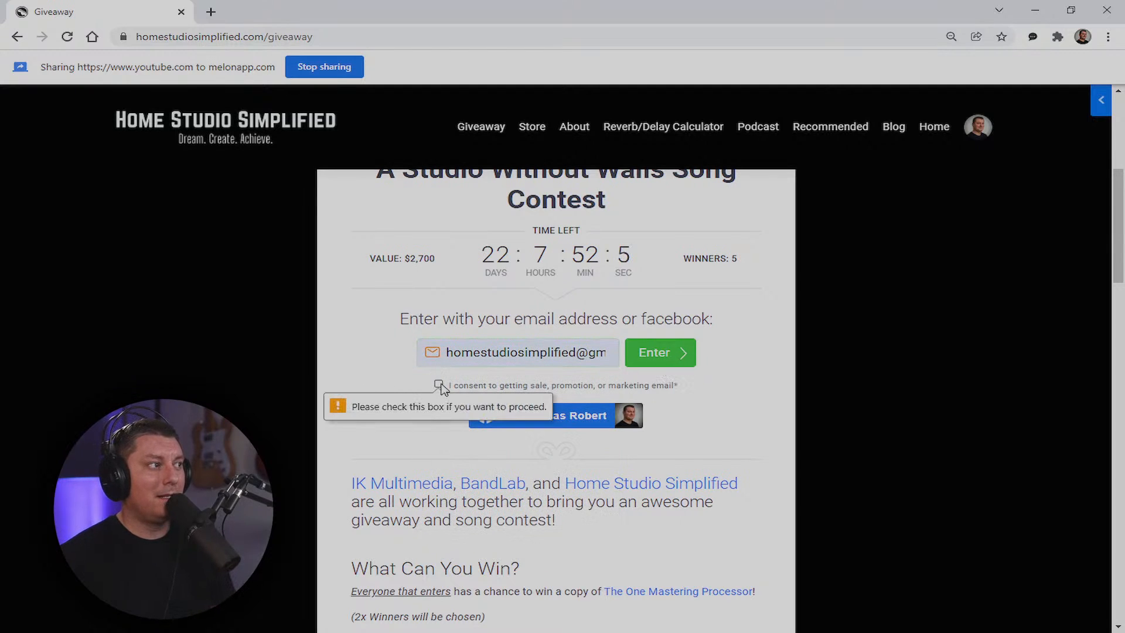
pyautogui.click(439, 384)
pyautogui.click(651, 363)
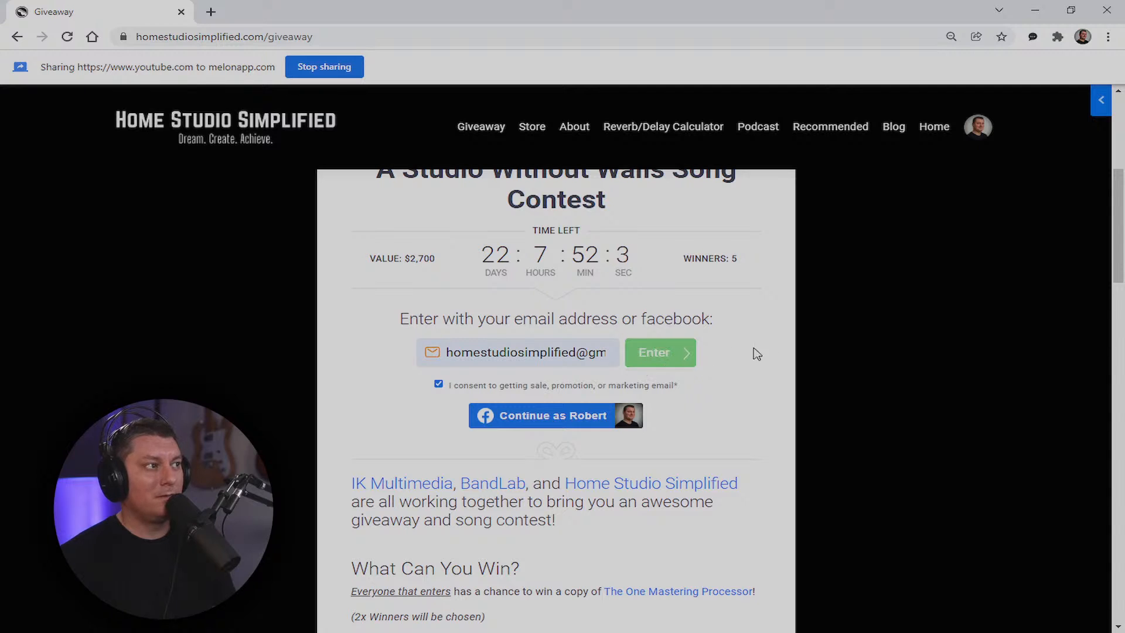
# Scroll through the giveaway page to review the entry result
pyautogui.scroll(4, 851, 381)
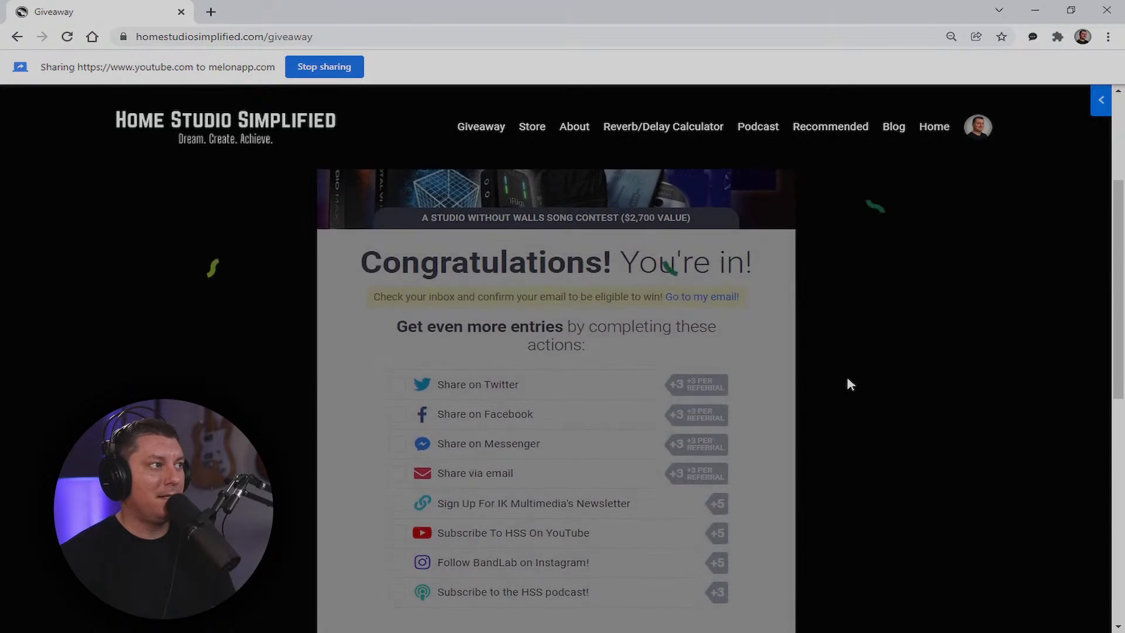
pyautogui.scroll(2, 851, 384)
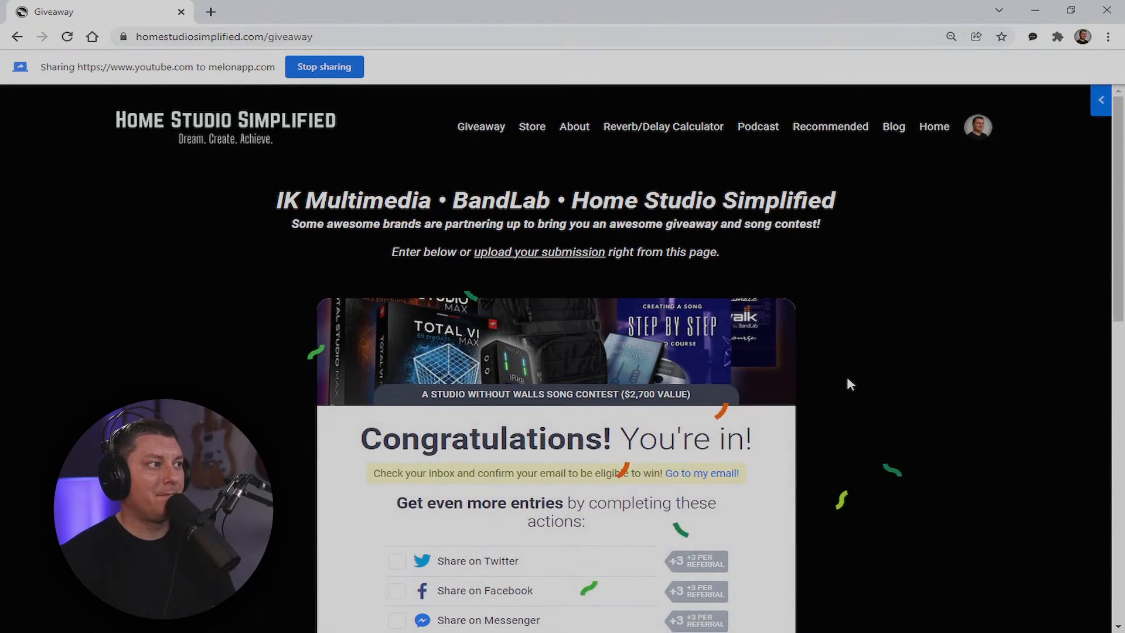
pyautogui.scroll(-5, 851, 385)
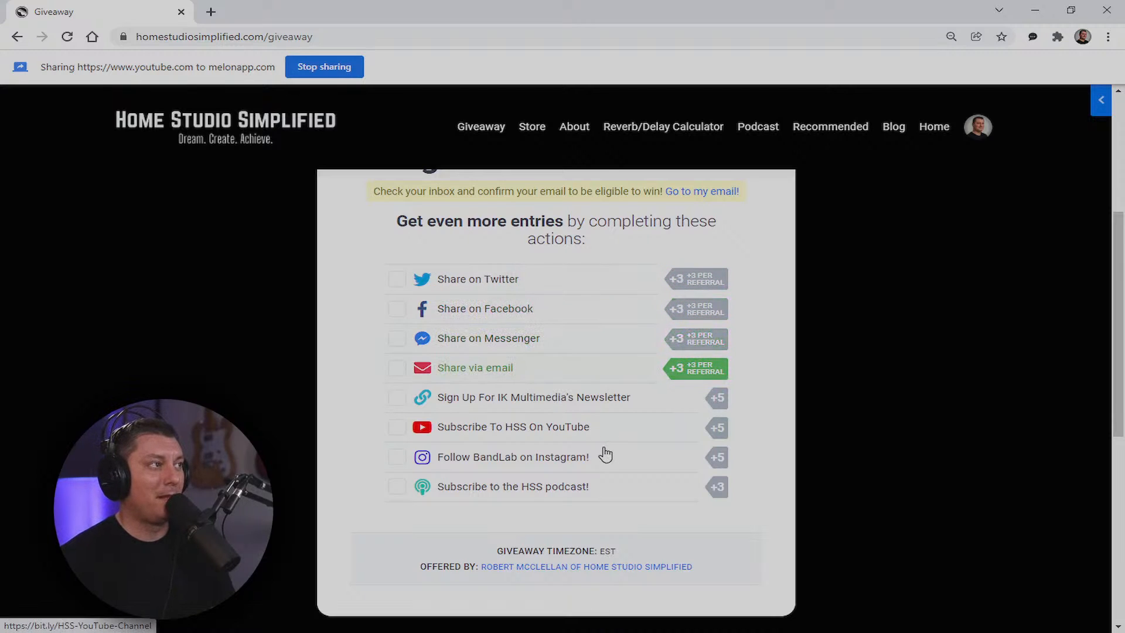
pyautogui.scroll(5, 605, 456)
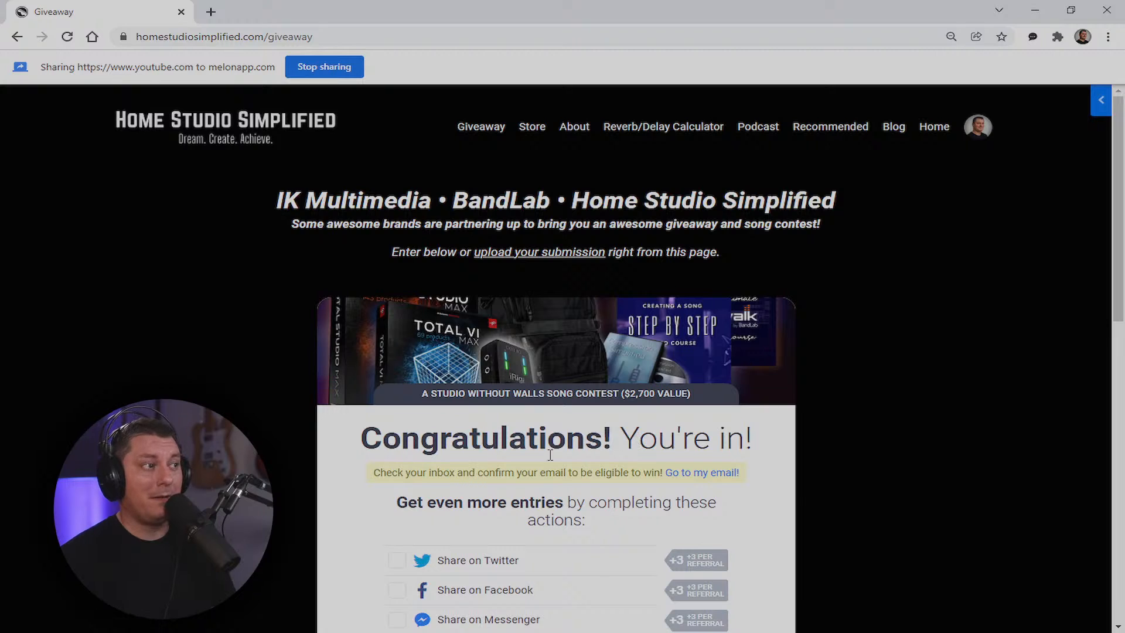
pyautogui.scroll(-3, 675, 453)
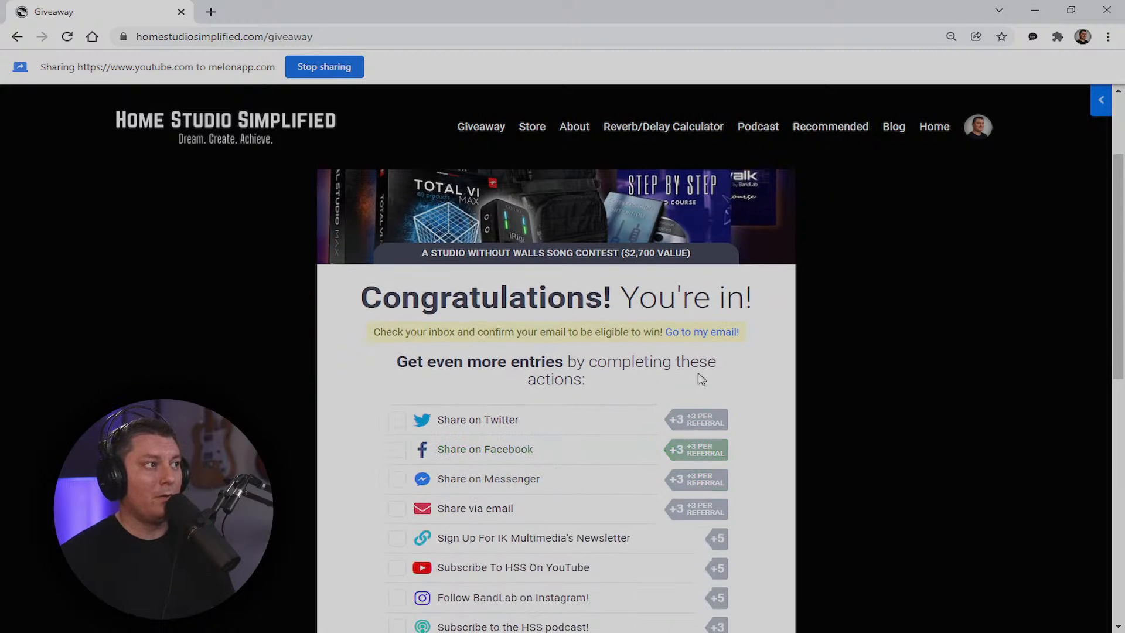
pyautogui.scroll(-3, 603, 460)
pyautogui.scroll(5, 602, 474)
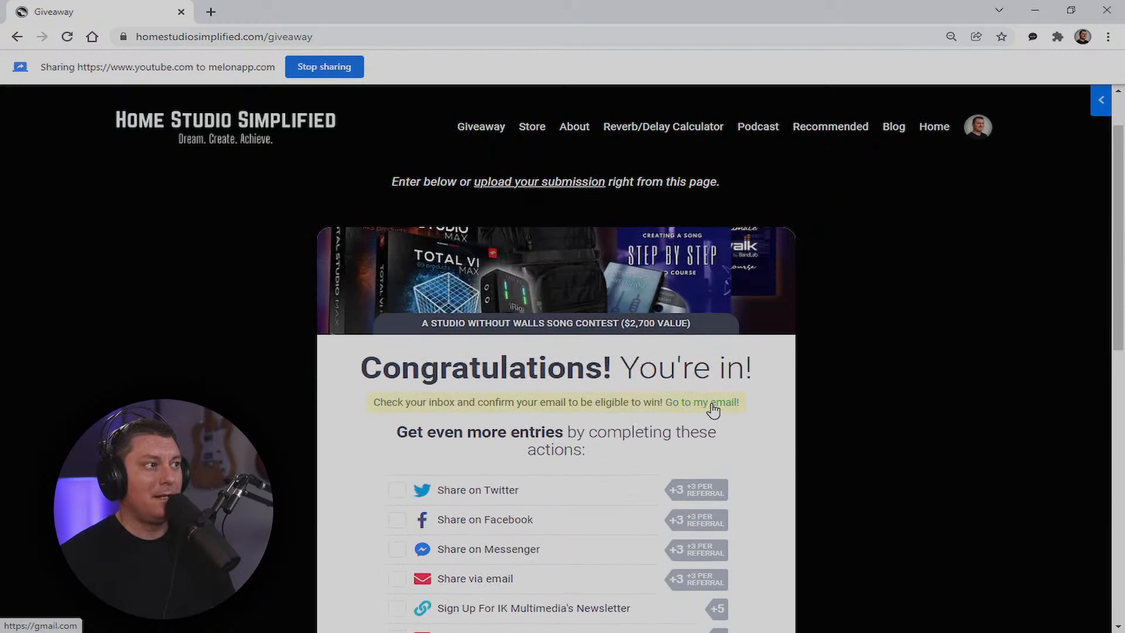
# Reload the giveaway page and scroll through the 'Congratulations! You're in!' bonus-entry list
pyautogui.click(476, 128)
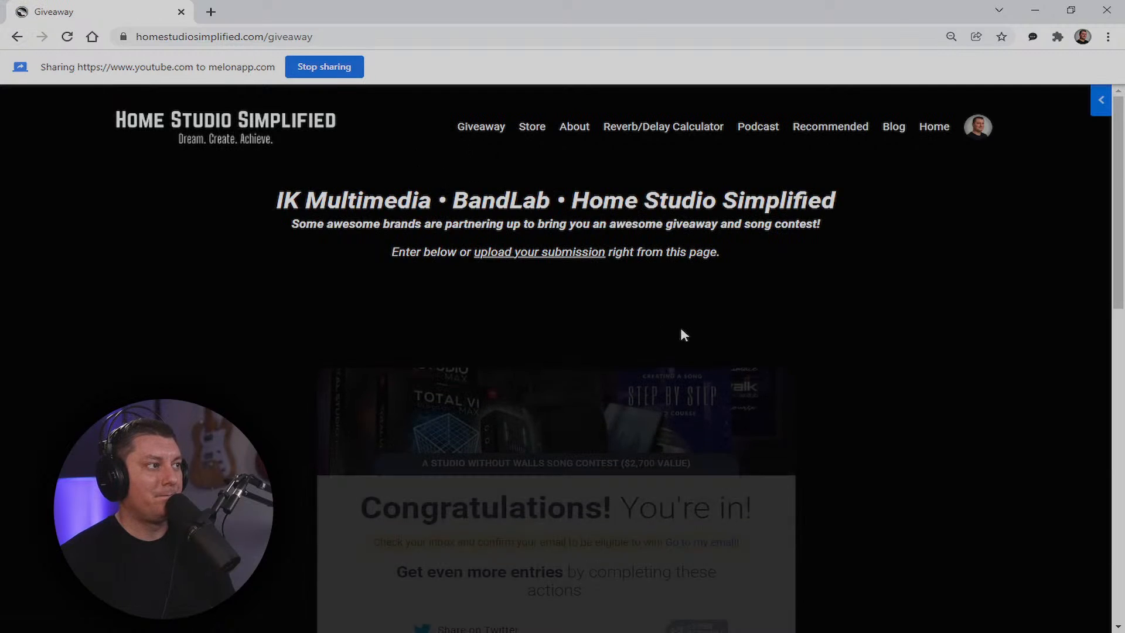
pyautogui.scroll(-4, 680, 327)
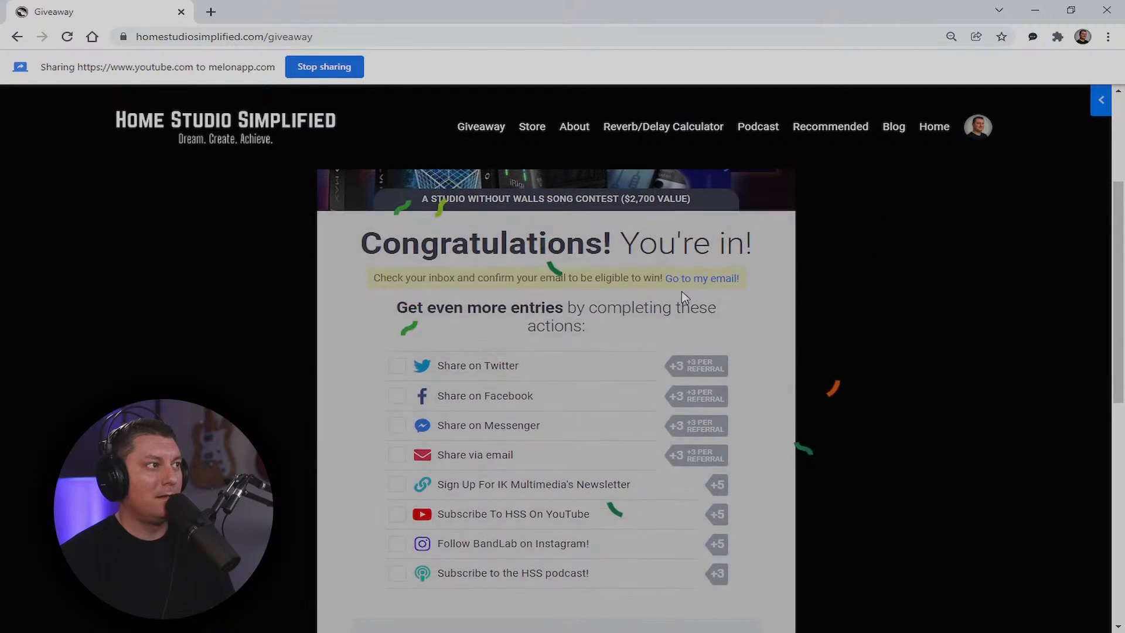
pyautogui.scroll(-1, 750, 294)
pyautogui.scroll(-1, 750, 294)
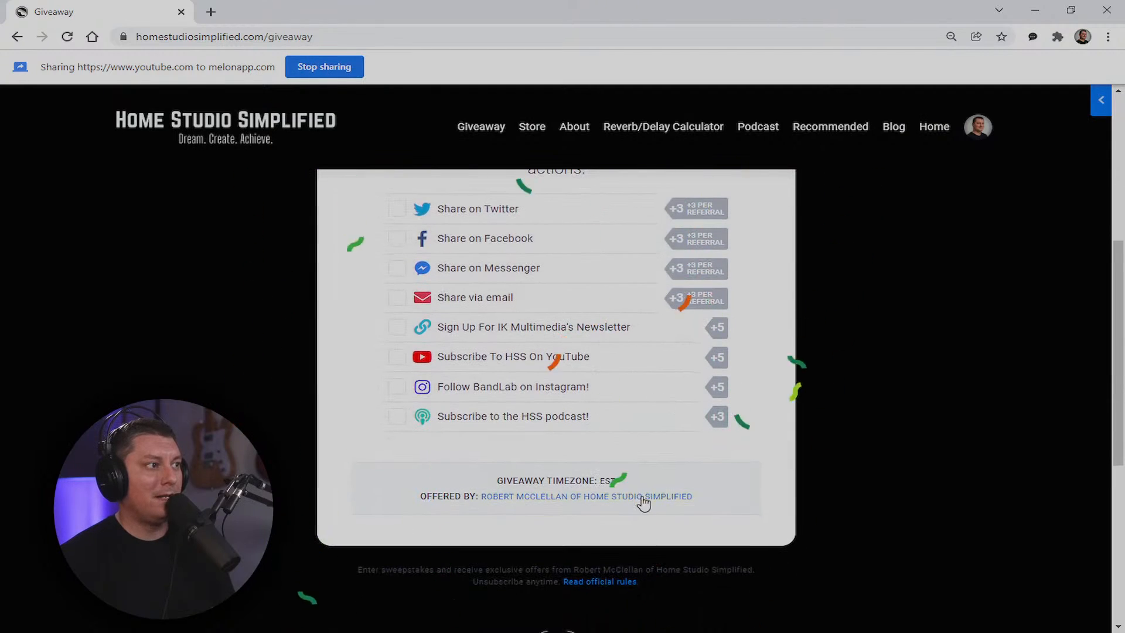
pyautogui.scroll(-3, 731, 502)
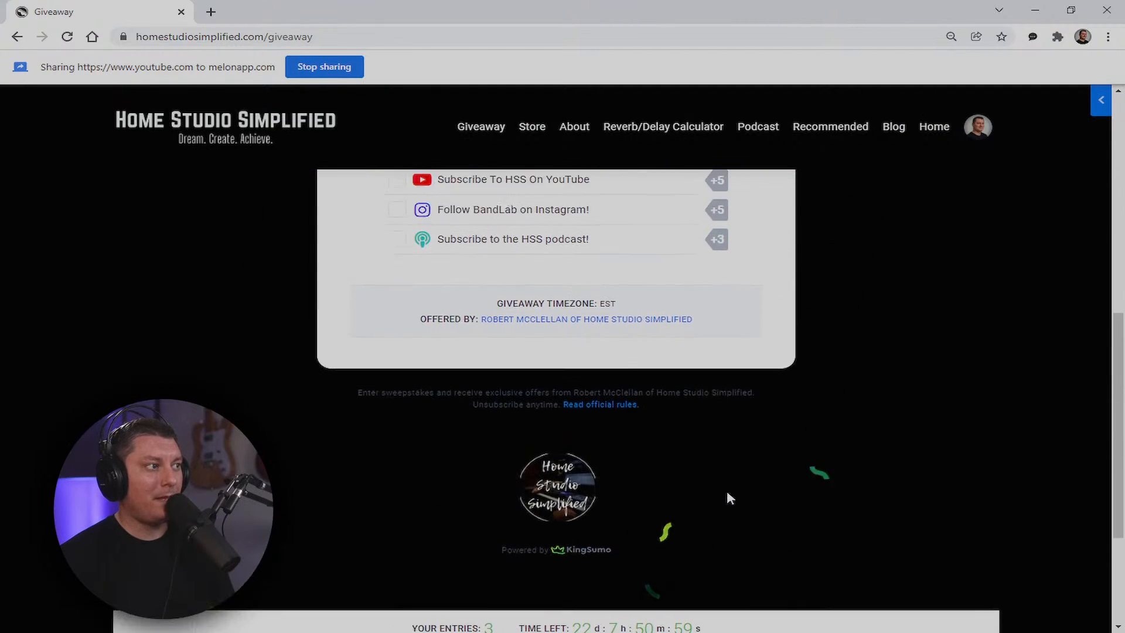
pyautogui.scroll(8, 738, 486)
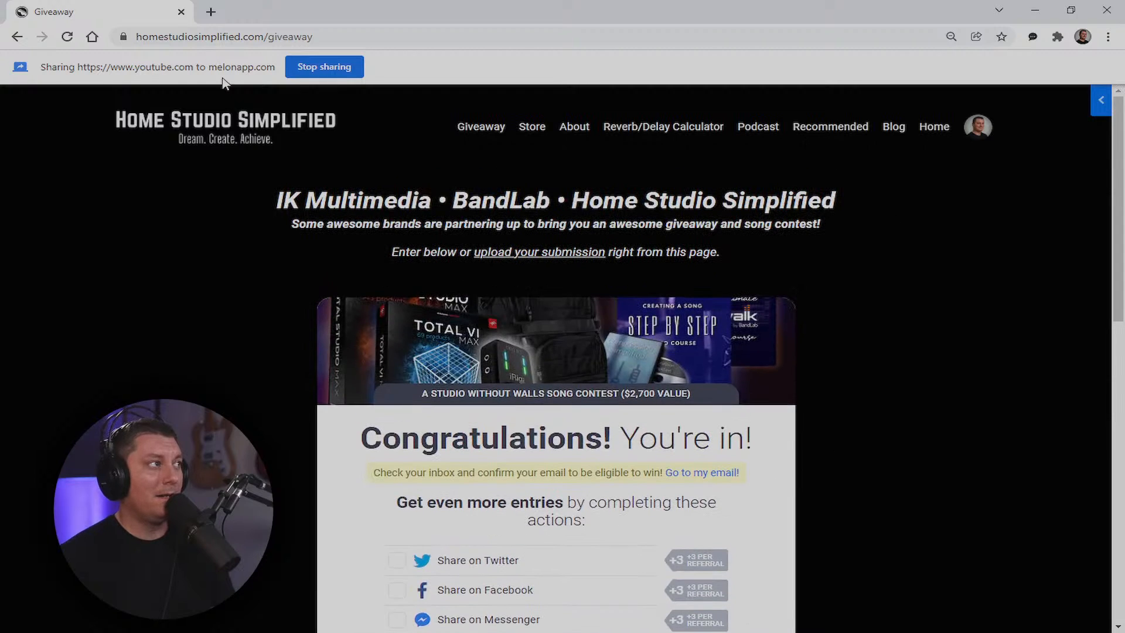
# Log out of the site account, then follow the 'Go to my email!' link to the inbox
pyautogui.moveTo(979, 130)
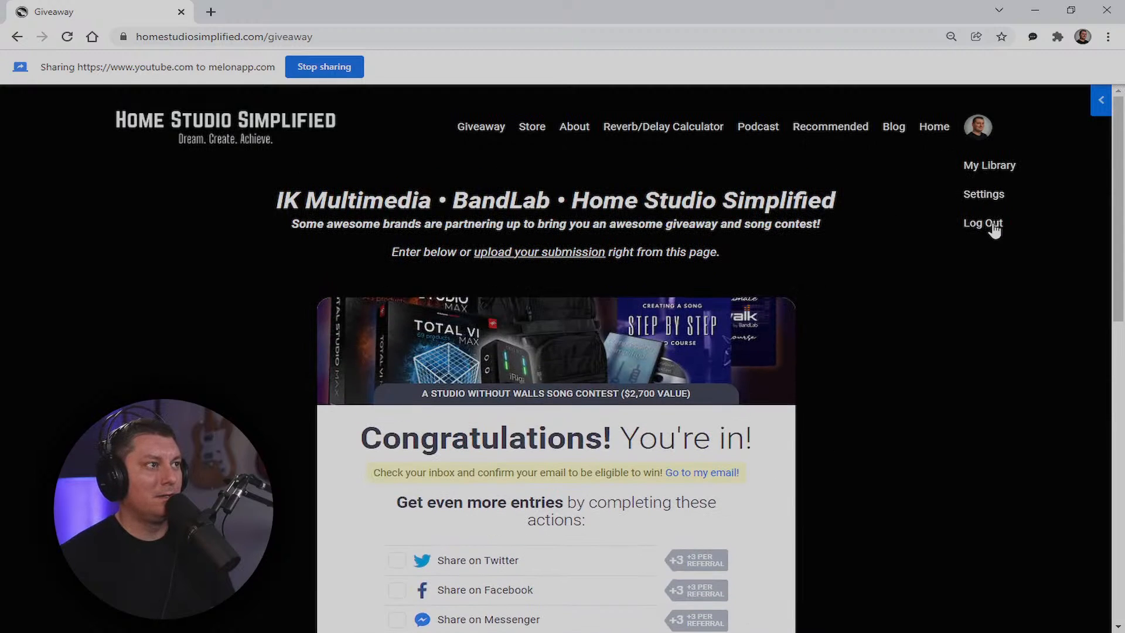
pyautogui.click(994, 225)
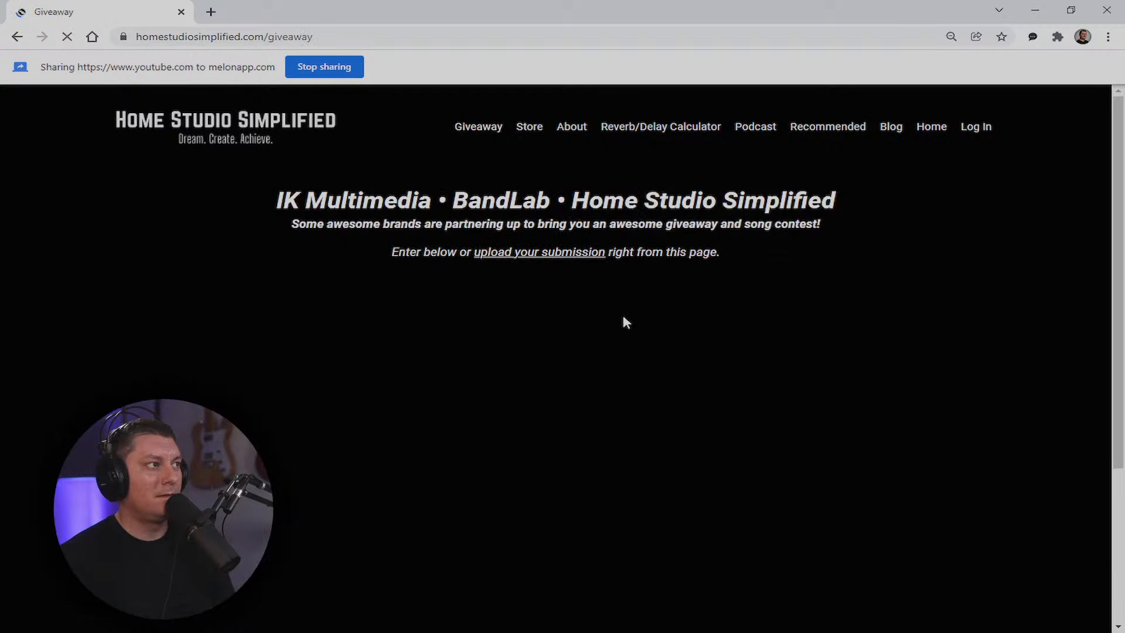
pyautogui.scroll(-3, 687, 341)
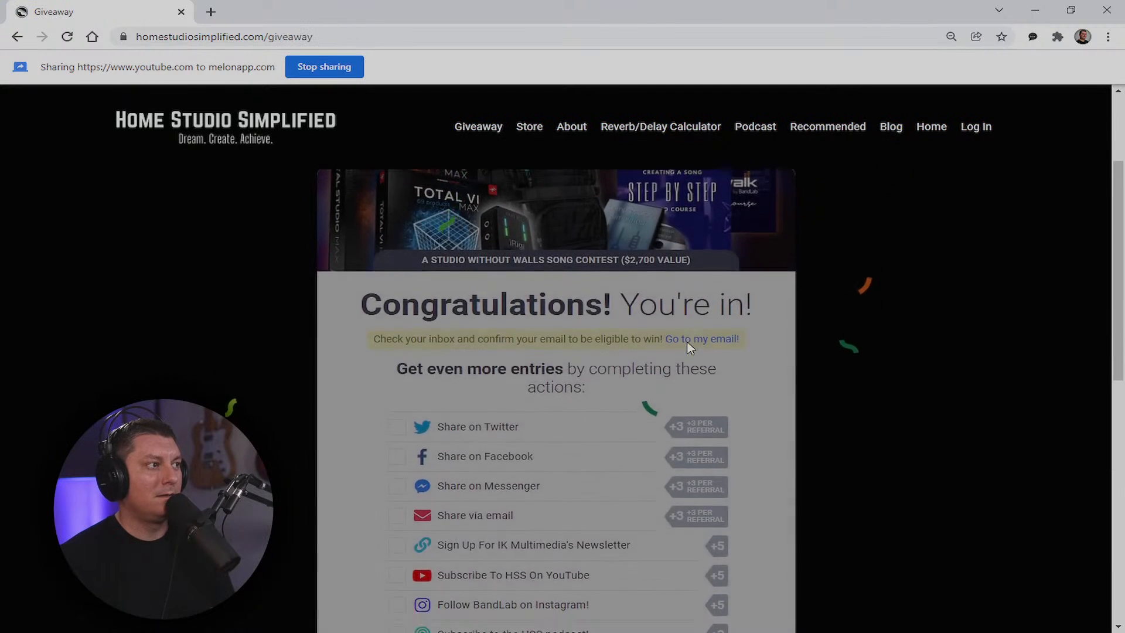
pyautogui.scroll(-6, 687, 346)
pyautogui.scroll(6, 503, 397)
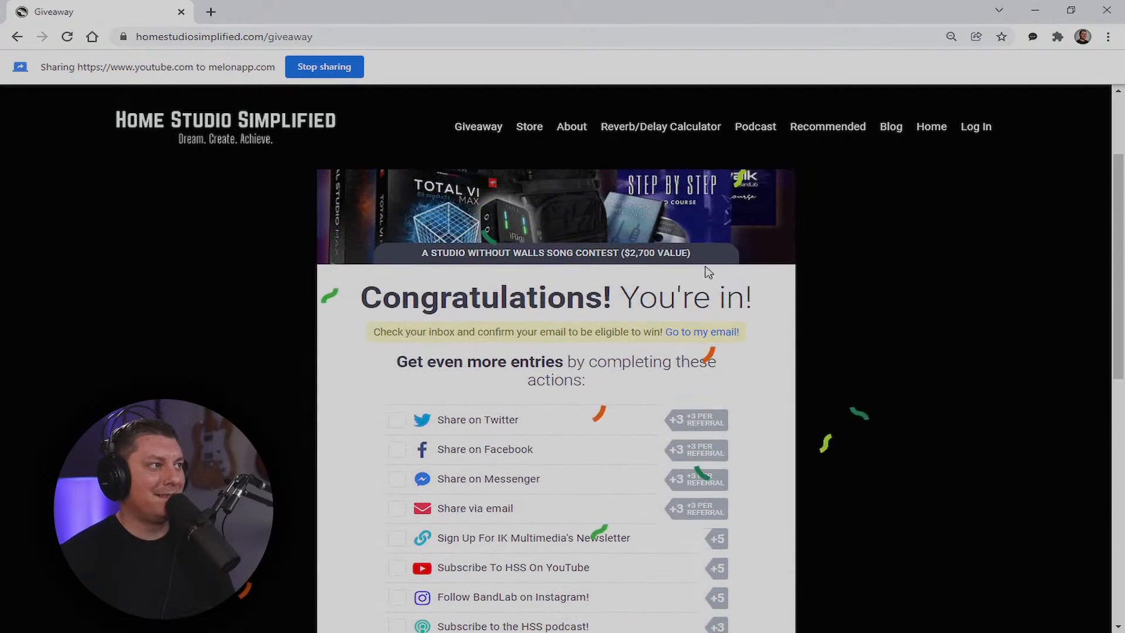
pyautogui.click(710, 334)
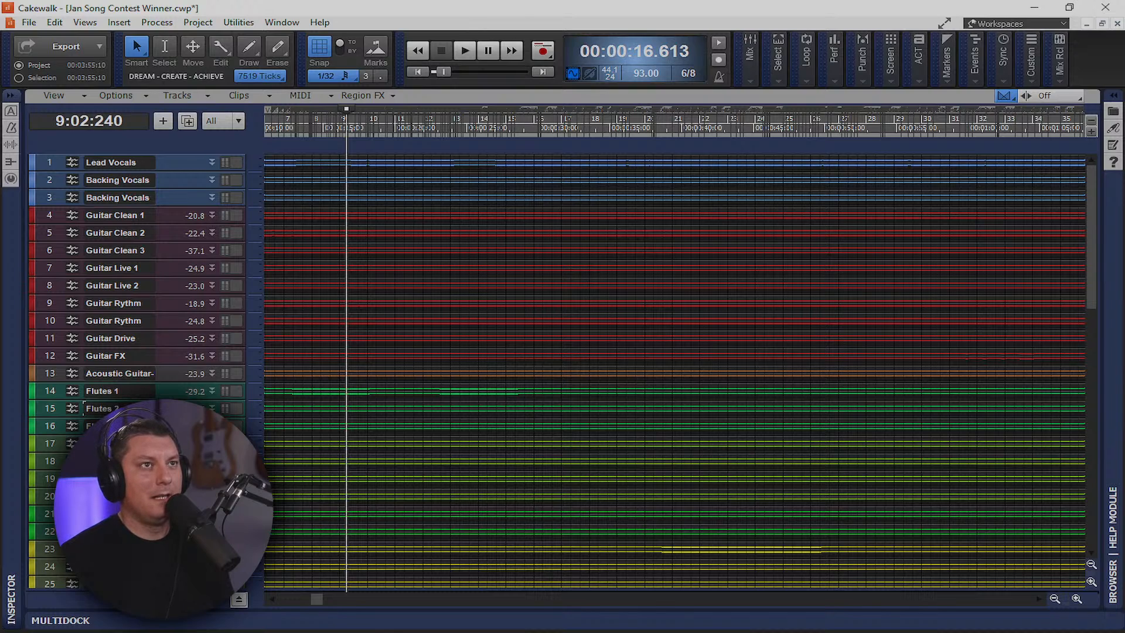
# Bring the browser over Cakewalk, check the entry-confirmed message, then move the browser off-screen
pyautogui.moveTo(1124, 229); pyautogui.dragTo(960, 5)
pyautogui.moveTo(750, 6); pyautogui.dragTo(1124, 10)
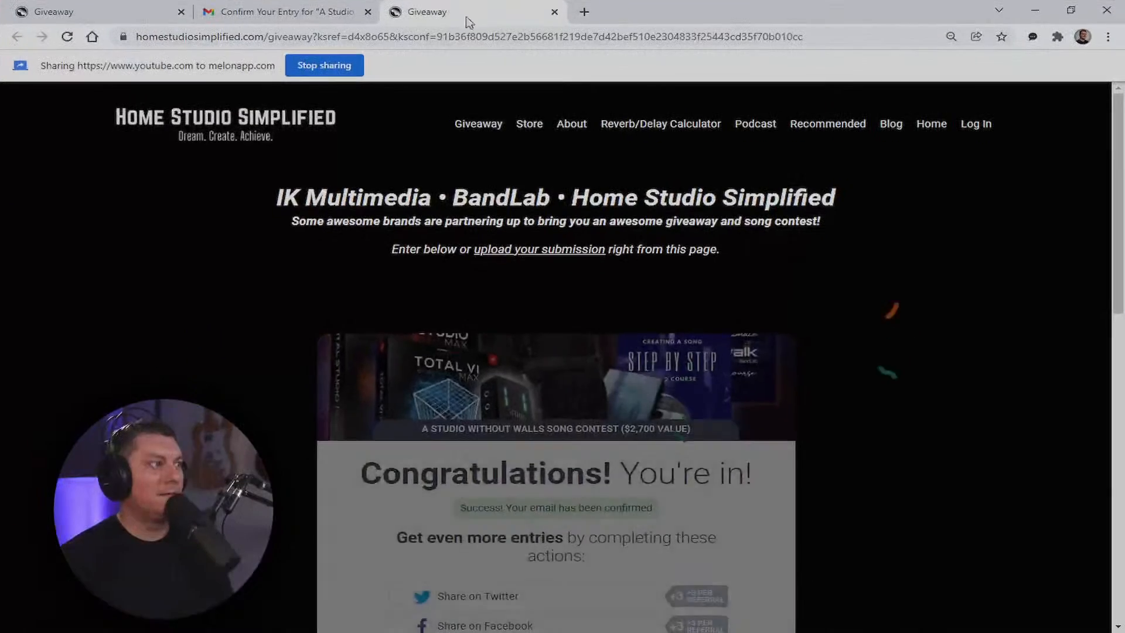
pyautogui.scroll(-6, 697, 438)
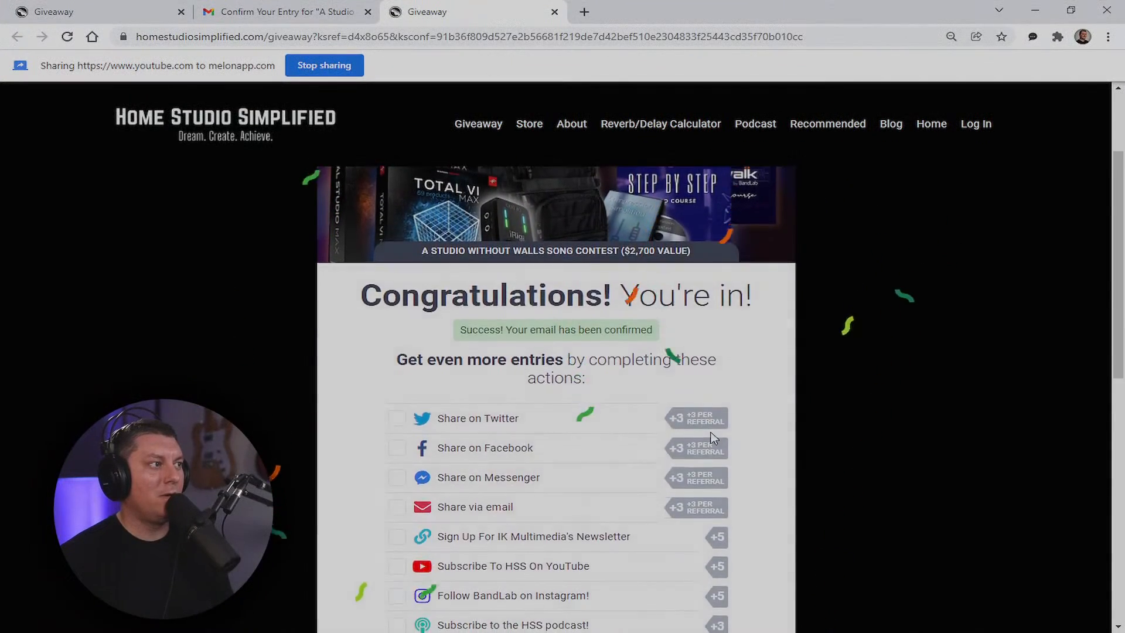
pyautogui.scroll(2, 648, 349)
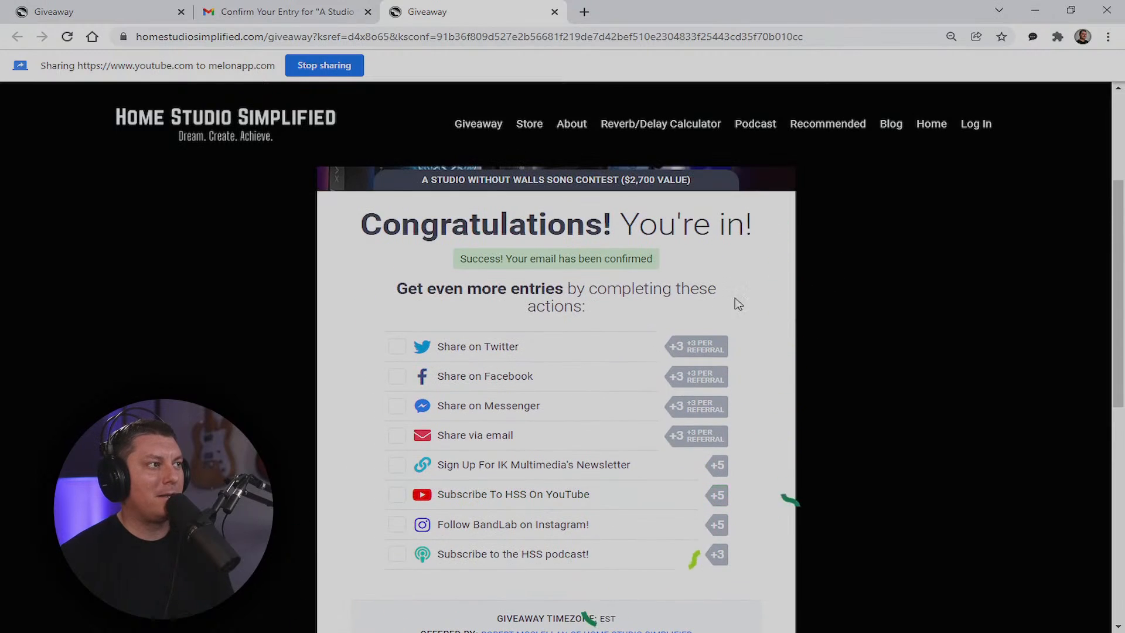
pyautogui.scroll(3, 673, 427)
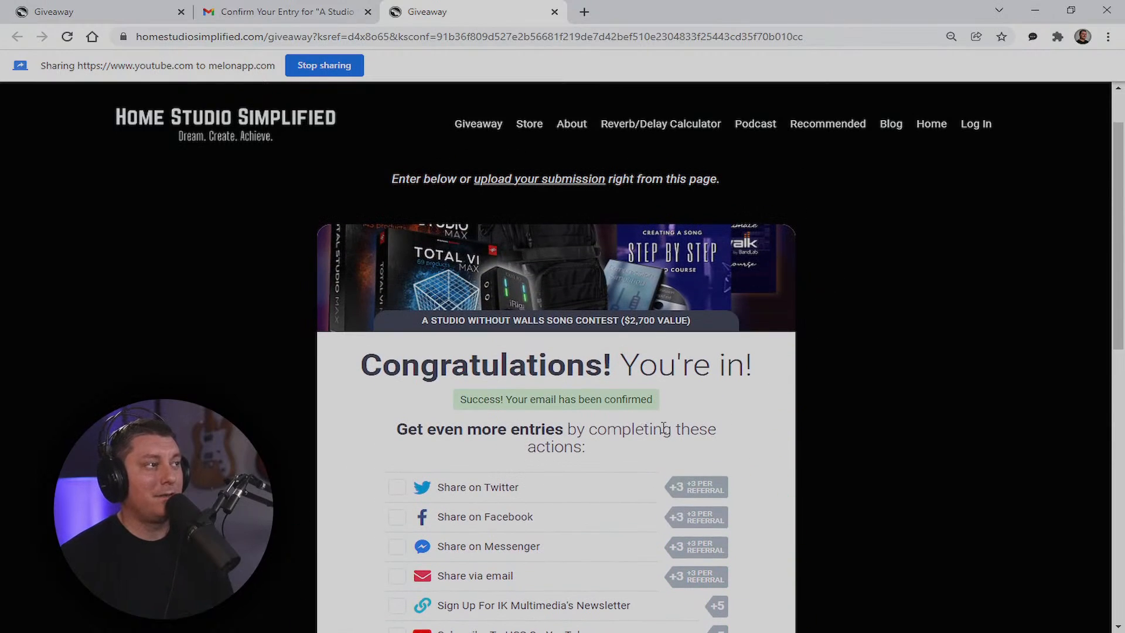
pyautogui.scroll(1, 638, 423)
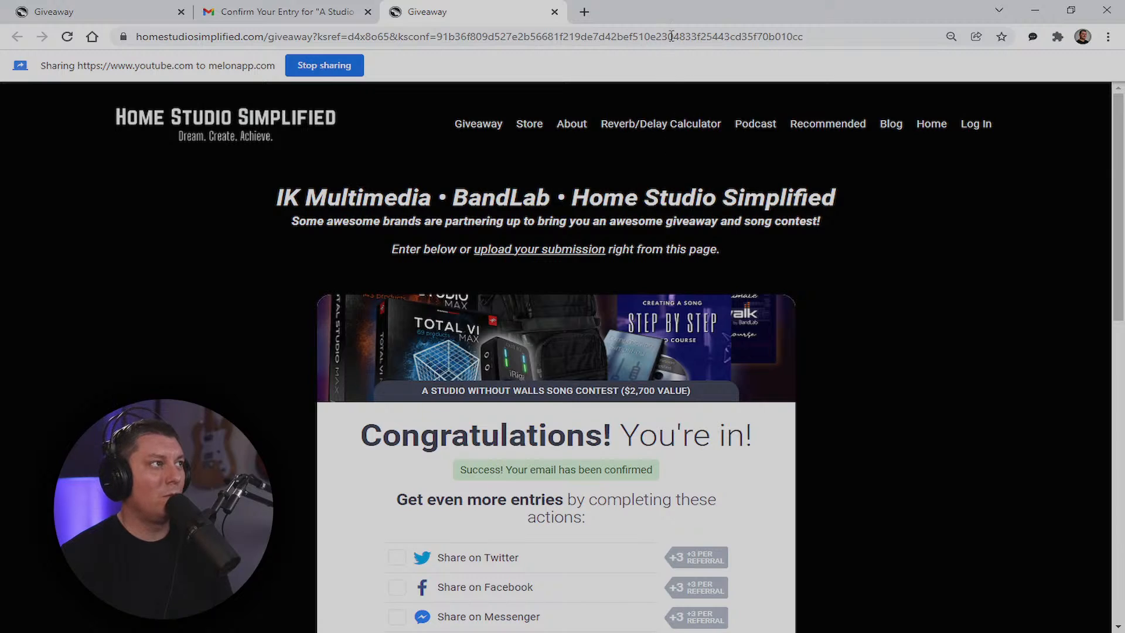
pyautogui.moveTo(671, 12); pyautogui.dragTo(1124, 147)
pyautogui.moveTo(1113, 9); pyautogui.dragTo(1124, 9)
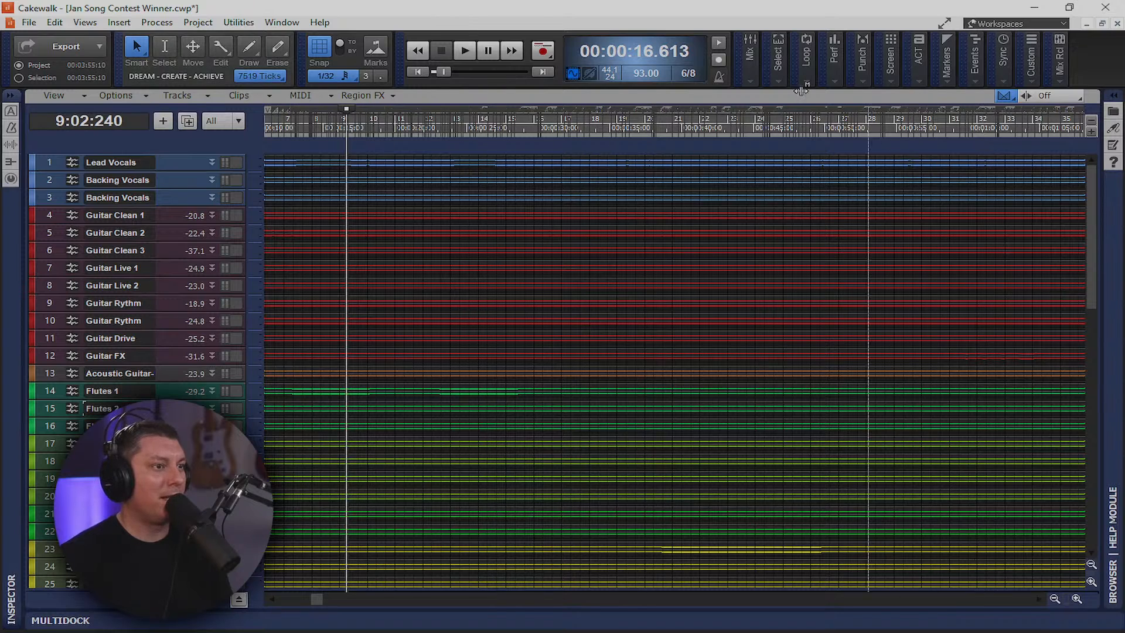
# Open Console View from the Views menu and enlarge it to fill the screen
pyautogui.click(85, 22)
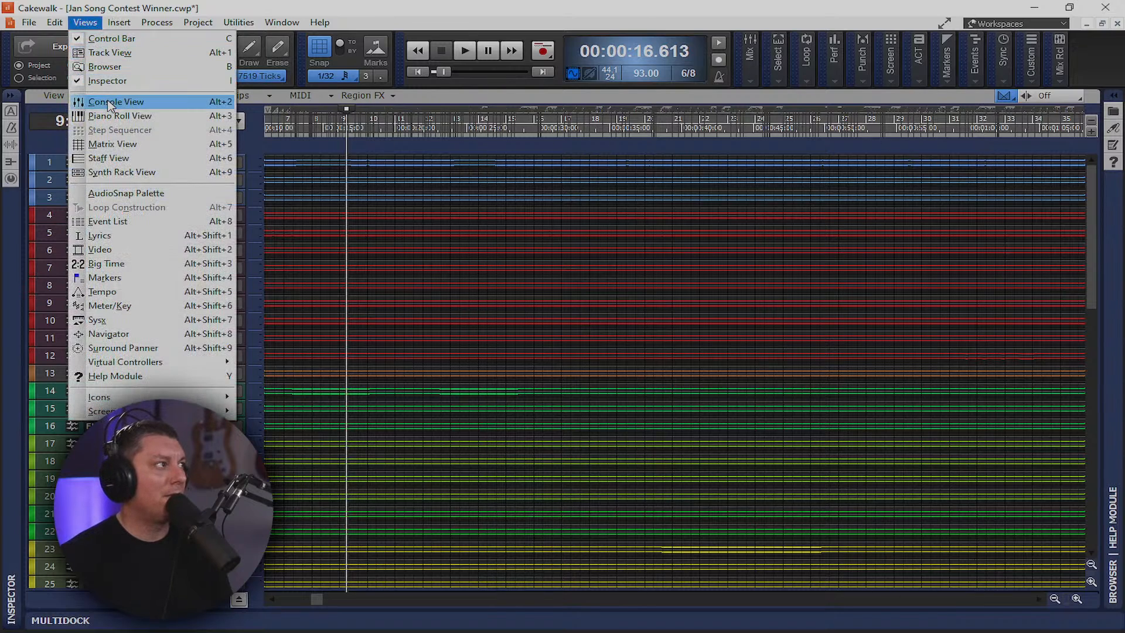
pyautogui.click(114, 102)
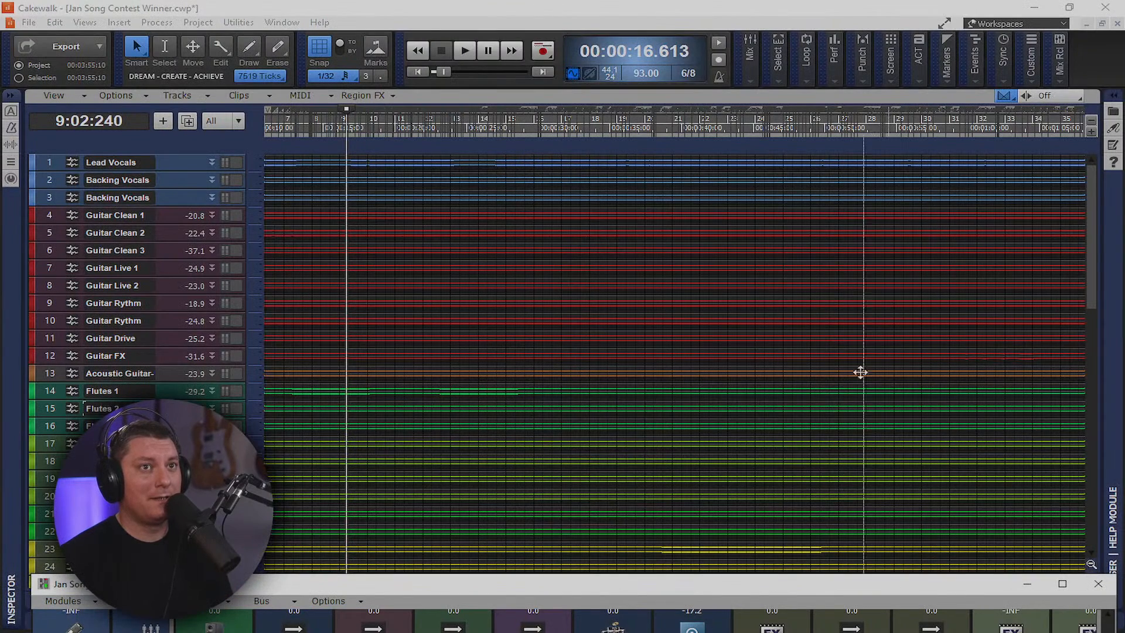
pyautogui.moveTo(817, 581); pyautogui.dragTo(806, 2)
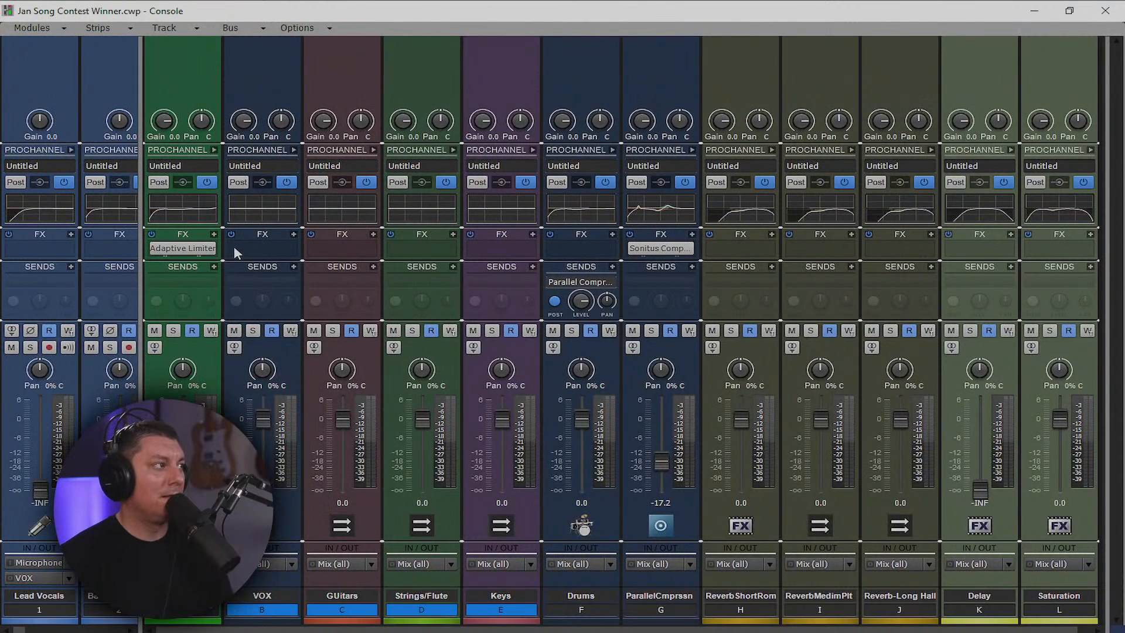
# Insert the TR5 One compressor (Dynamics > Compressors) on the green Mix (all) bus
pyautogui.click(214, 234)
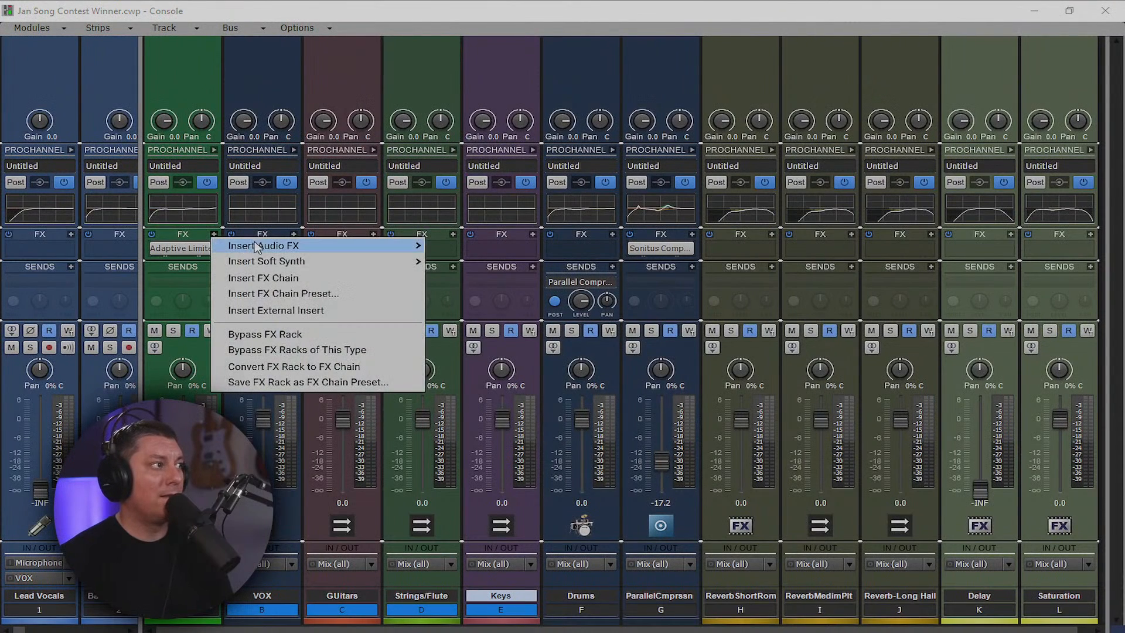
pyautogui.moveTo(263, 246)
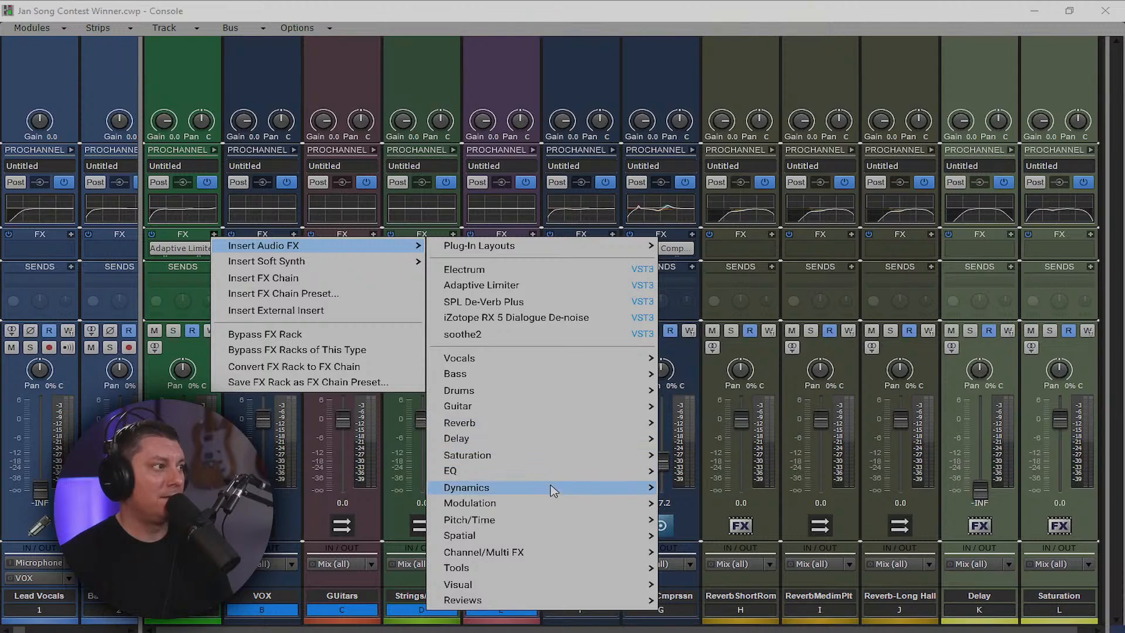
pyautogui.moveTo(558, 492)
pyautogui.moveTo(733, 490)
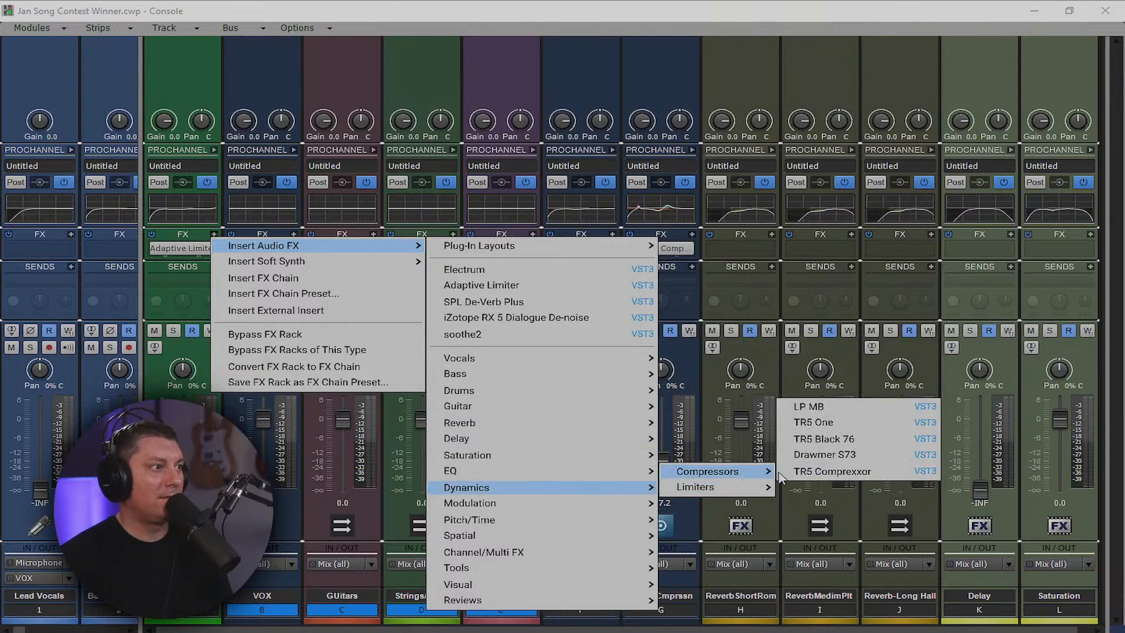
pyautogui.click(823, 422)
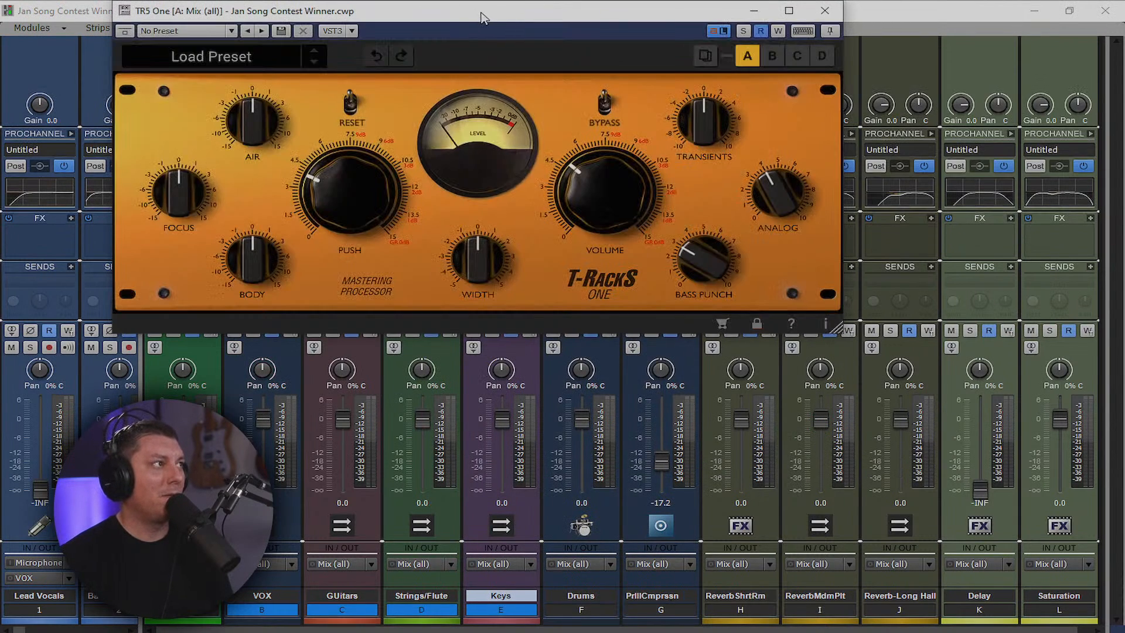
# Bypass the Adaptive Limiter, zero the TR5 One push and volume, and start playback
pyautogui.moveTo(484, 7); pyautogui.dragTo(700, 138)
pyautogui.click(156, 232)
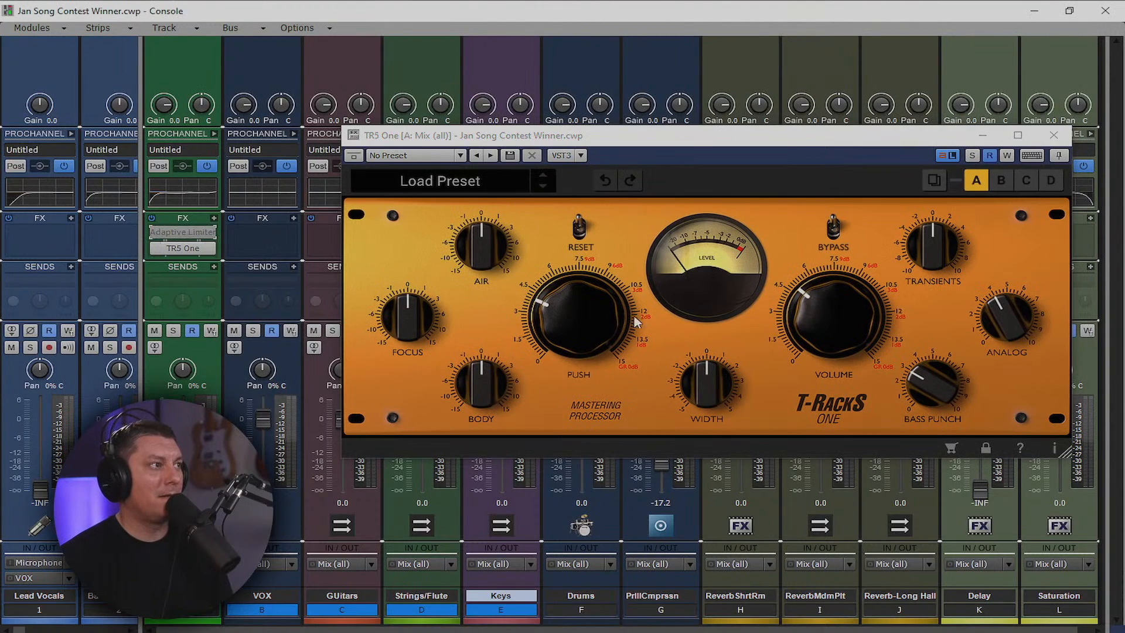
pyautogui.moveTo(610, 339); pyautogui.dragTo(644, 479)
pyautogui.moveTo(835, 295); pyautogui.dragTo(821, 478)
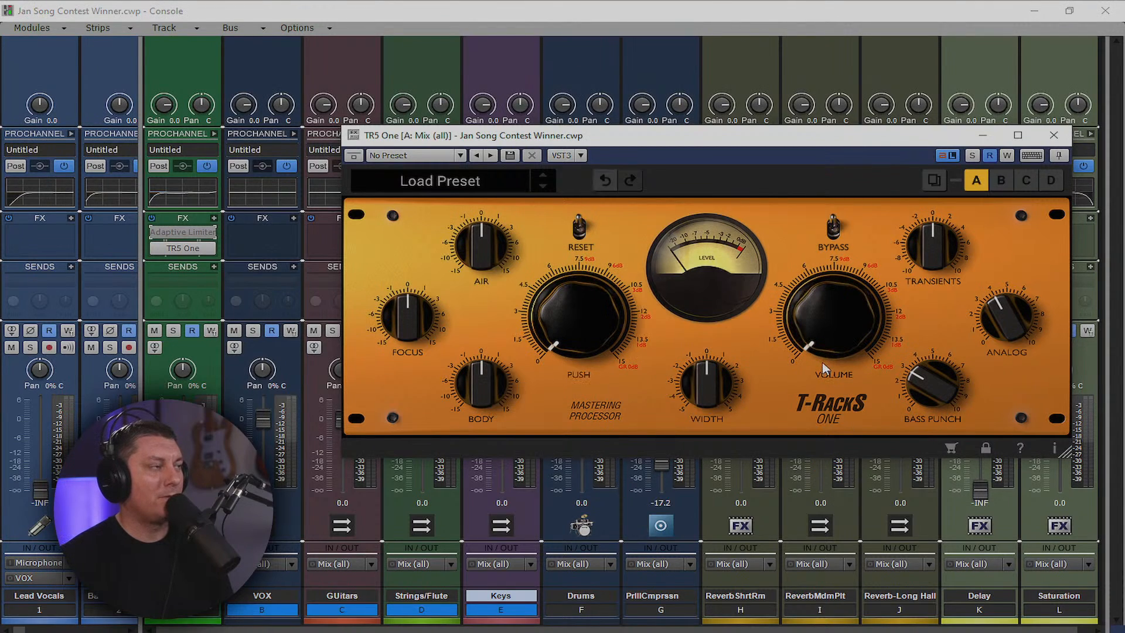
pyautogui.press('space')
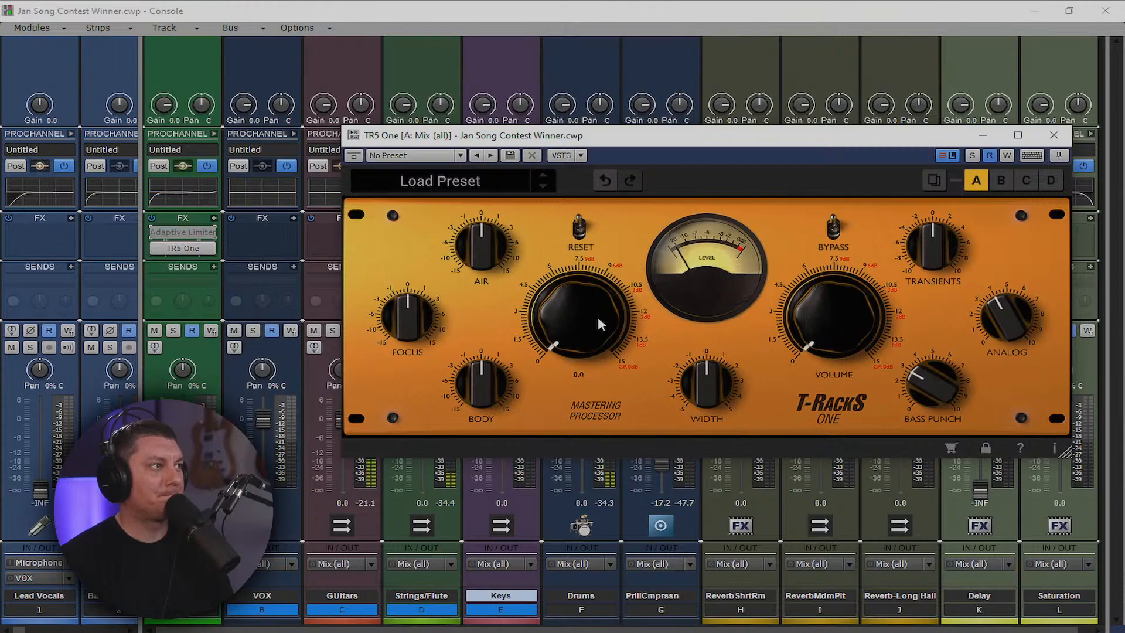
# Dial in TR5 One push 2.9, slight width, air 0.9, focus 0.9 and volume 7.9, then close it
pyautogui.moveTo(575, 335)
pyautogui.mouseDown()
pyautogui.moveTo(550, 306)
pyautogui.moveTo(567, 332)
pyautogui.mouseUp()
pyautogui.moveTo(800, 342); pyautogui.dragTo(804, 244)
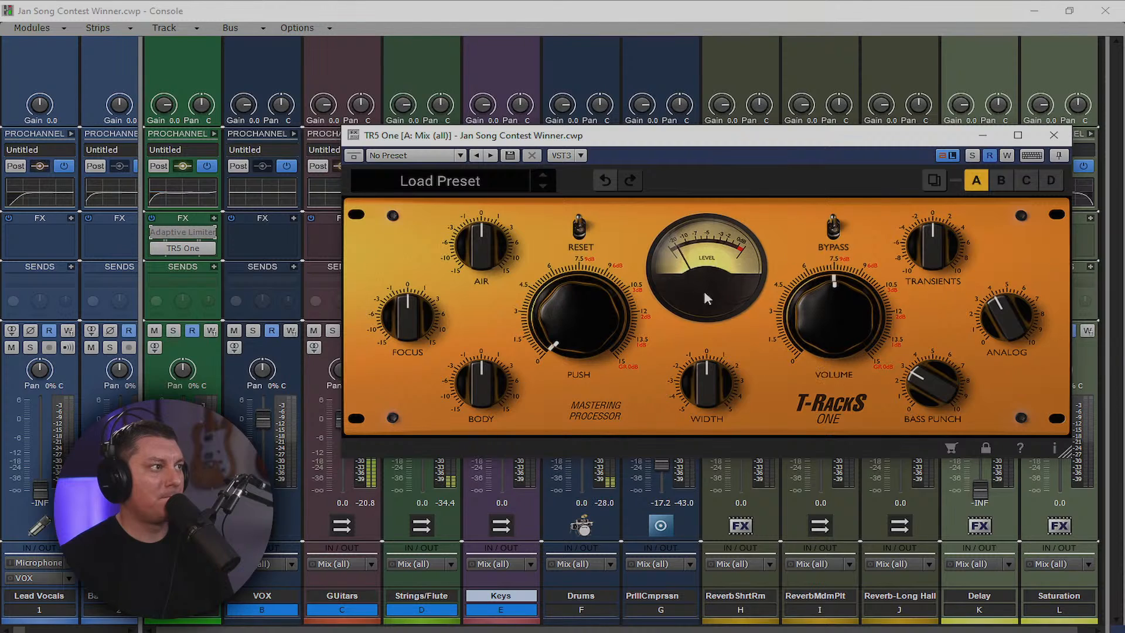
pyautogui.moveTo(564, 311)
pyautogui.mouseDown()
pyautogui.moveTo(543, 292)
pyautogui.moveTo(545, 308)
pyautogui.mouseUp()
pyautogui.moveTo(697, 381); pyautogui.dragTo(706, 388)
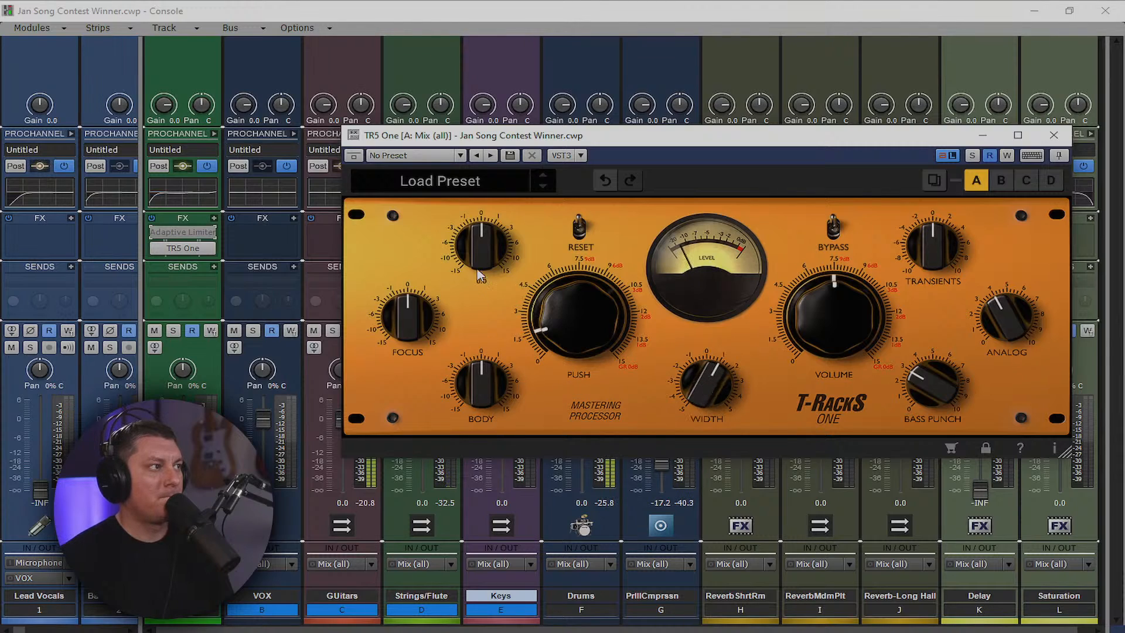
pyautogui.moveTo(481, 245); pyautogui.dragTo(481, 240)
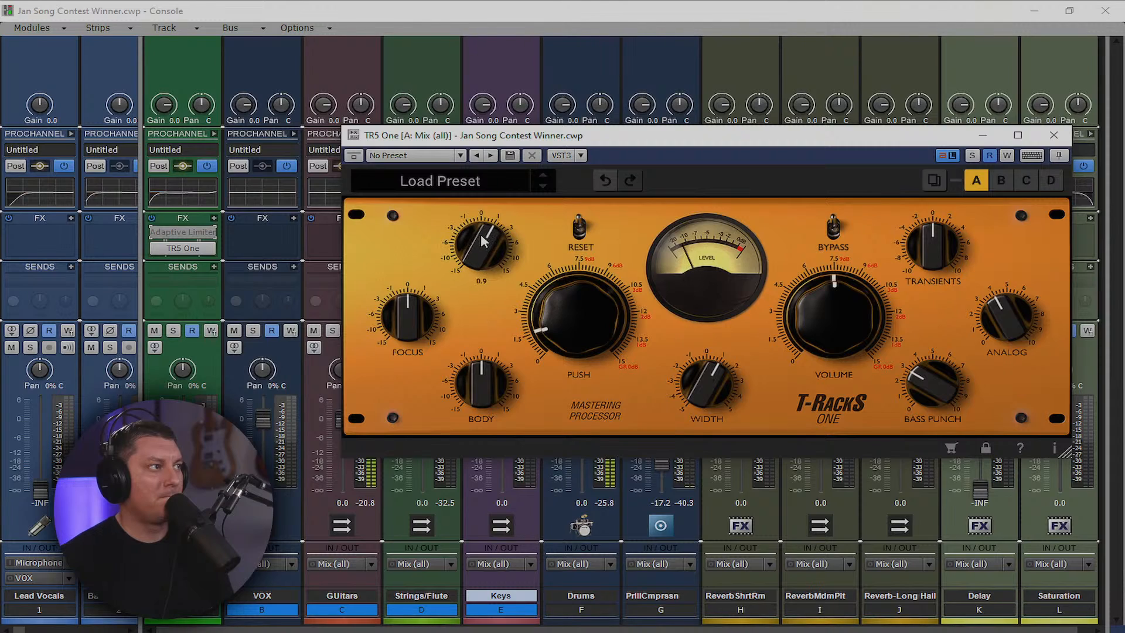
pyautogui.moveTo(409, 315); pyautogui.dragTo(409, 308)
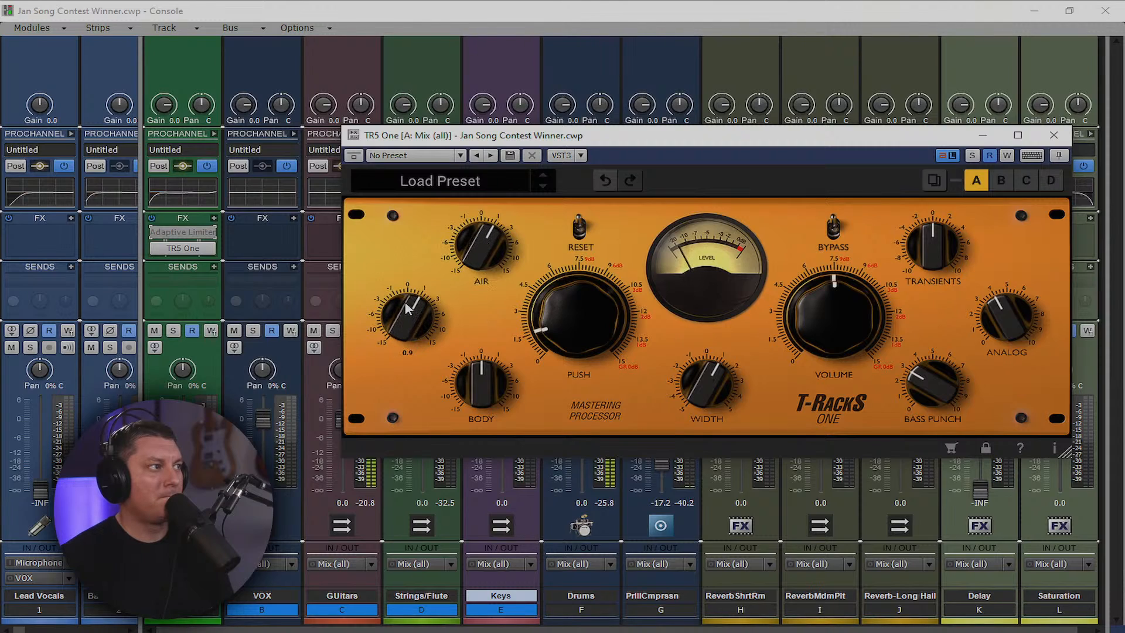
pyautogui.moveTo(811, 318); pyautogui.dragTo(825, 297)
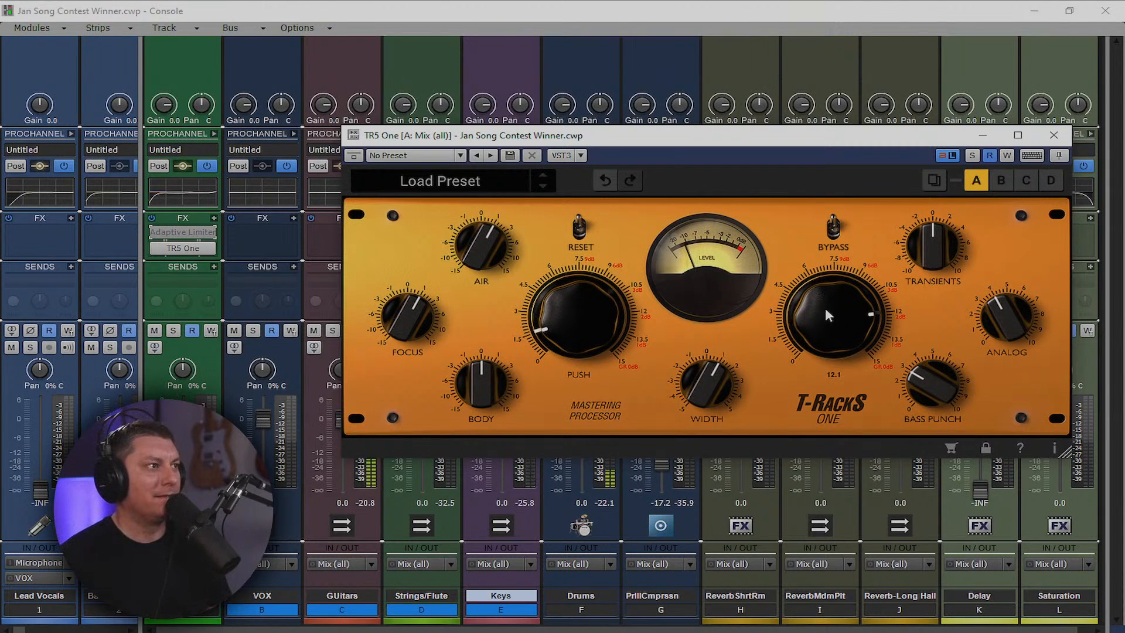
pyautogui.moveTo(825, 307); pyautogui.dragTo(828, 353)
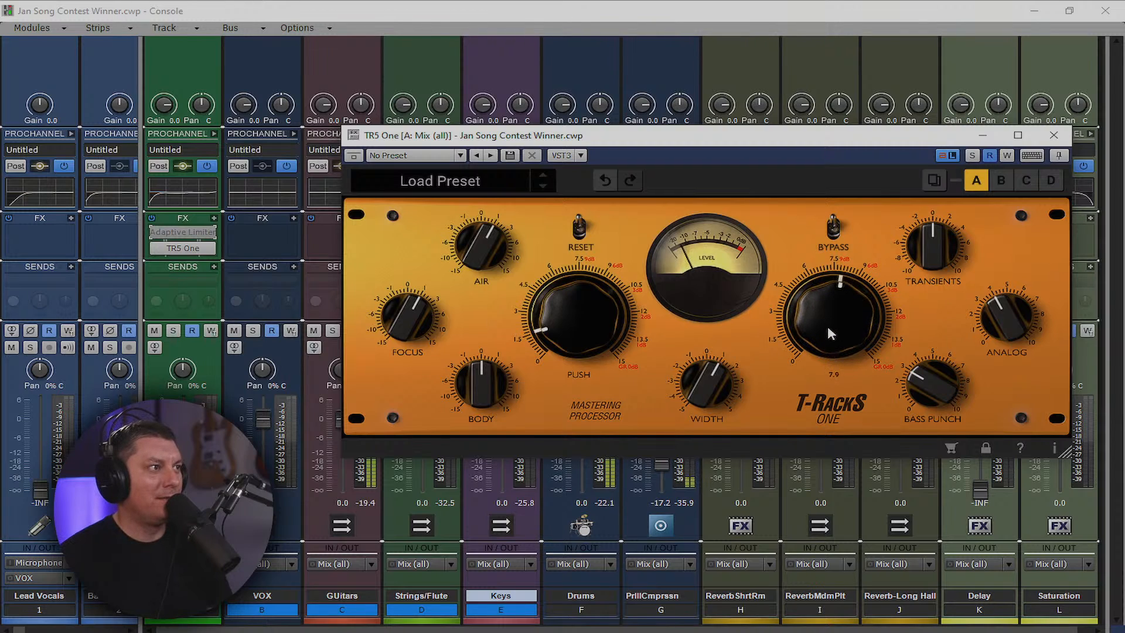
pyautogui.click(1054, 135)
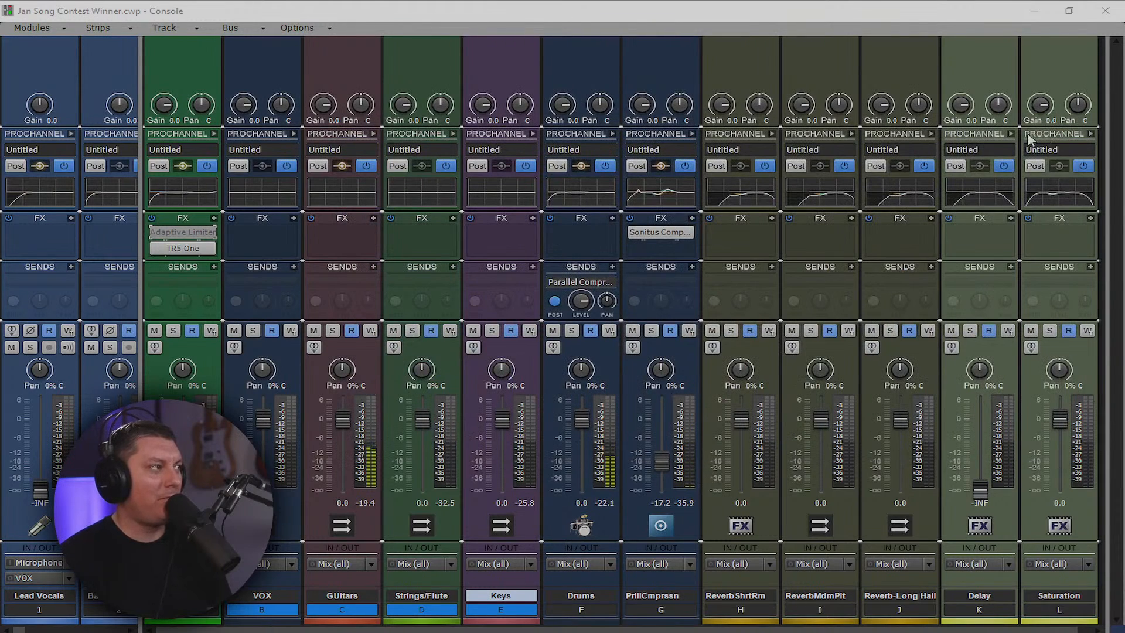
# Clear the strip selection and drag the splitter right to show Guitar Clean 1 through Guitar FX
pyautogui.click(145, 300)
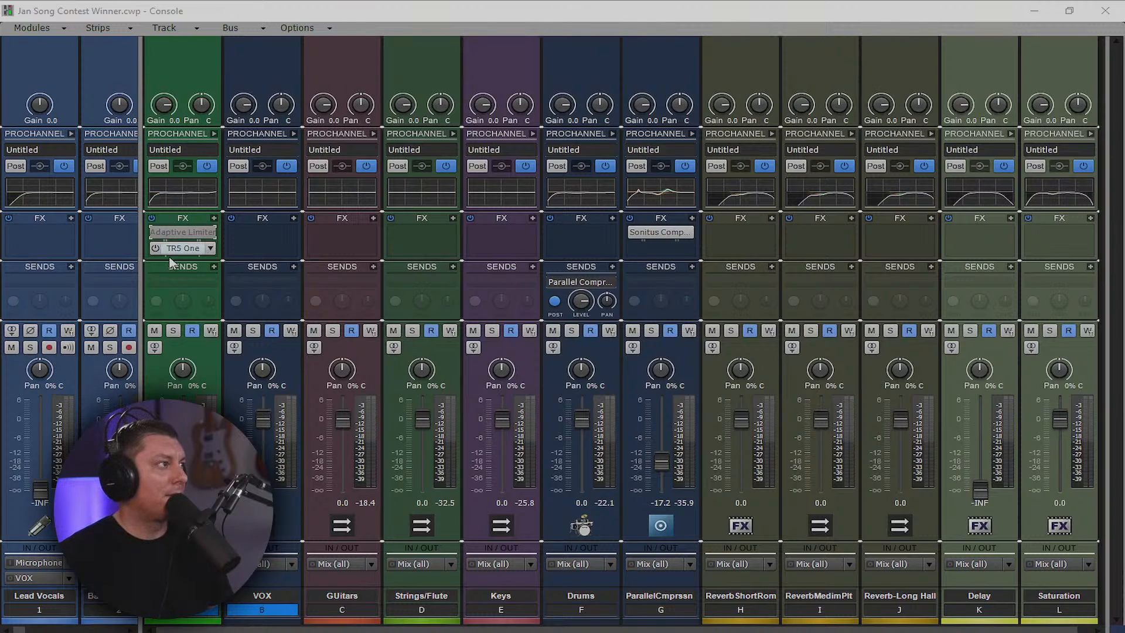
pyautogui.moveTo(144, 257); pyautogui.dragTo(1116, 249)
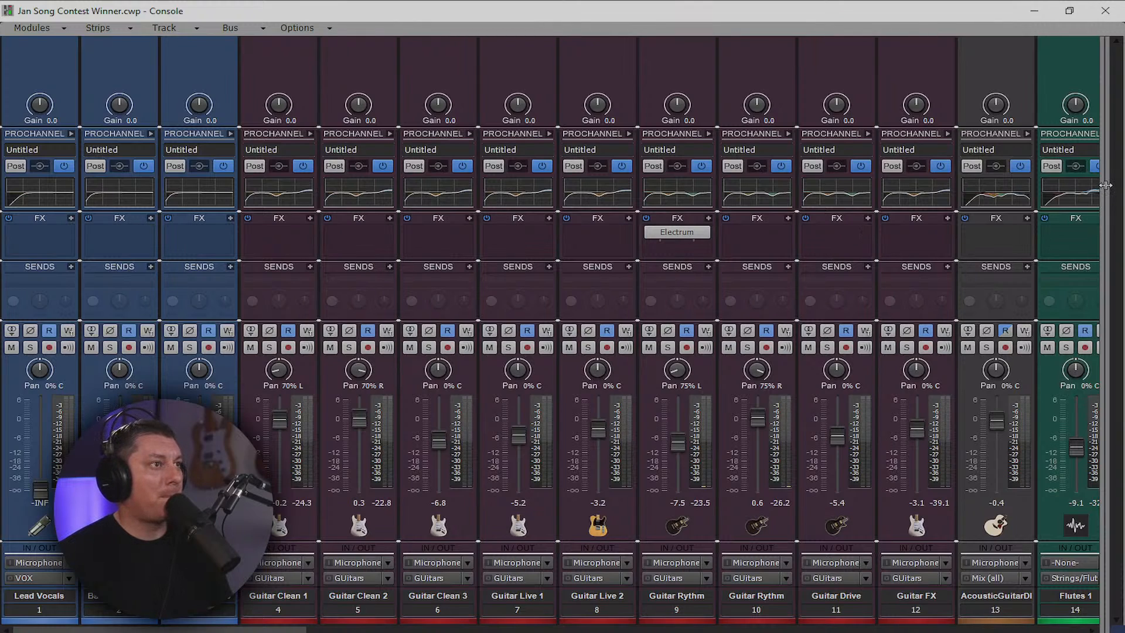
# Nudge the track/bus splitter, then drag the browser's store page over the console, maximized
pyautogui.moveTo(1101, 180)
pyautogui.mouseDown()
pyautogui.moveTo(1070, 184)
pyautogui.moveTo(1118, 186)
pyautogui.mouseUp()
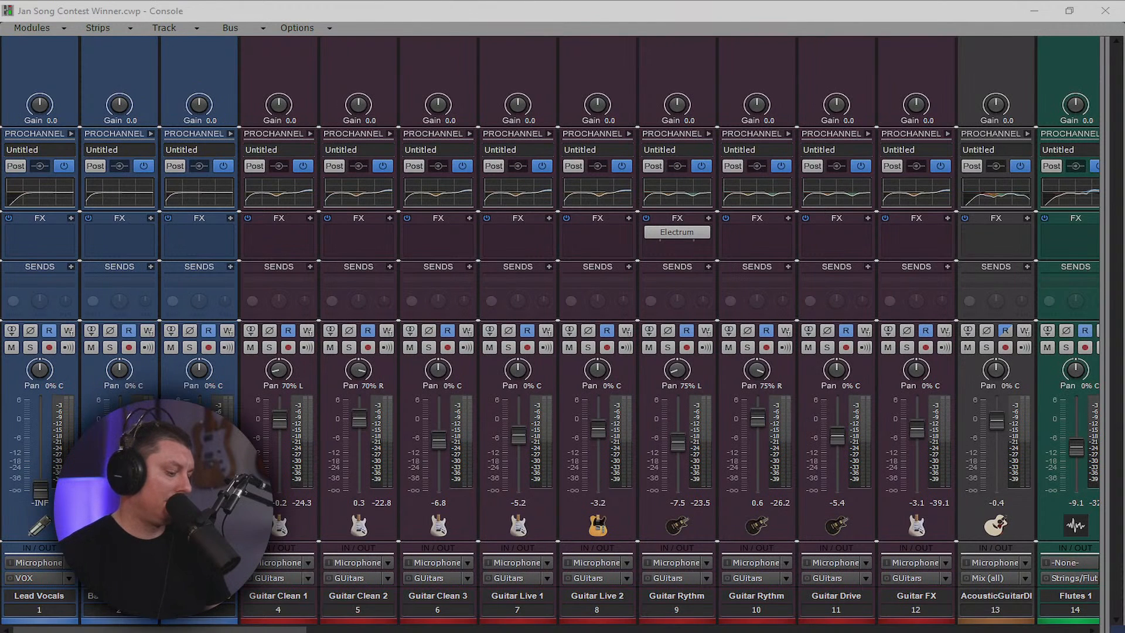
pyautogui.moveTo(1124, 109); pyautogui.dragTo(686, 6)
# Browse the HSS Store's VIP Membership, consultation and mix critique offers, then Alt+Tab back to Cakewalk
pyautogui.scroll(-15, 710, 380)
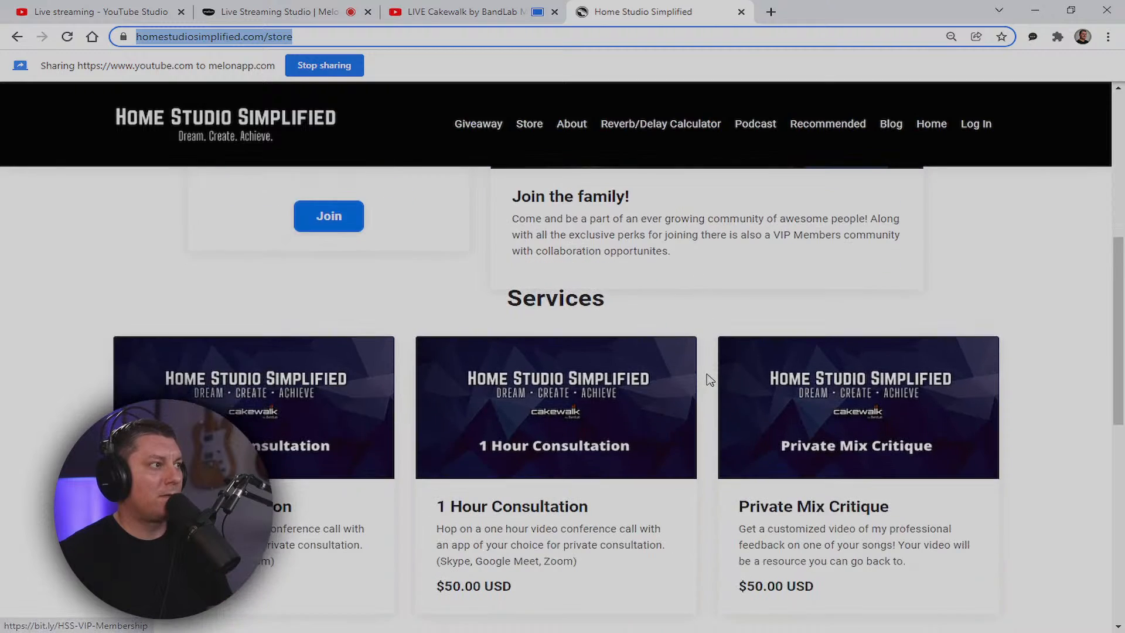
pyautogui.scroll(-2, 710, 380)
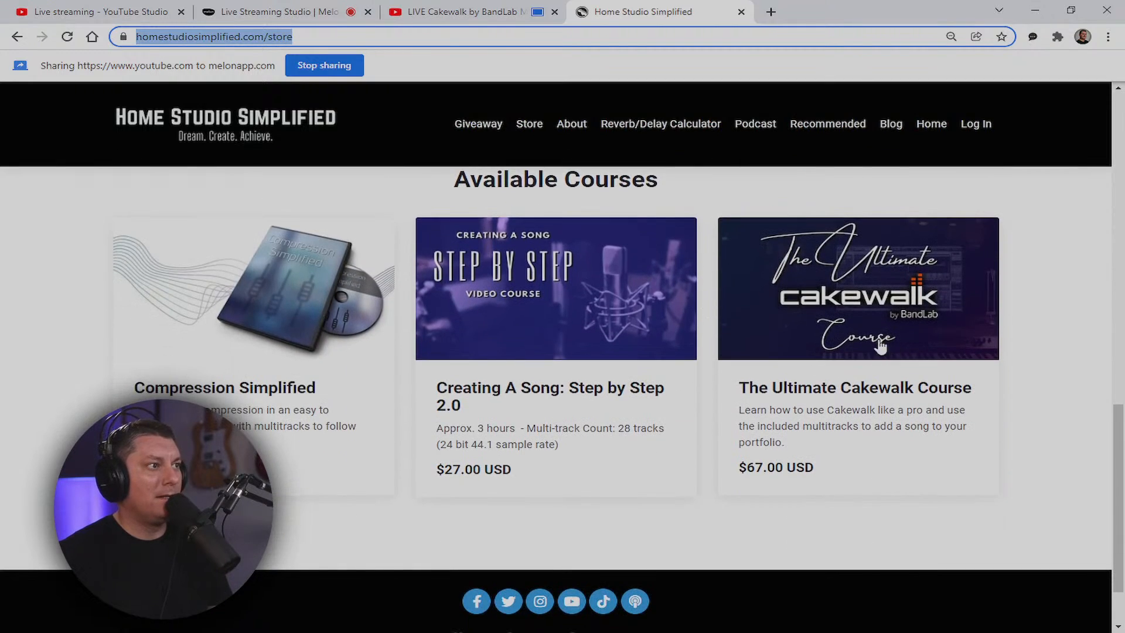
pyautogui.scroll(17, 879, 362)
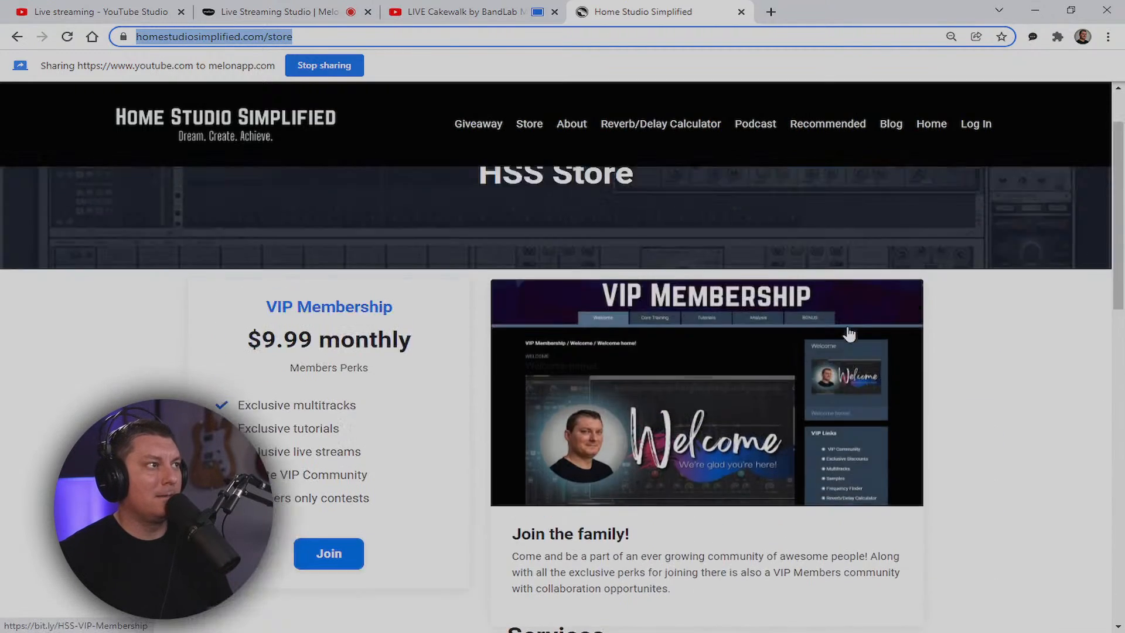
pyautogui.hotkey('alt', 'Tab')
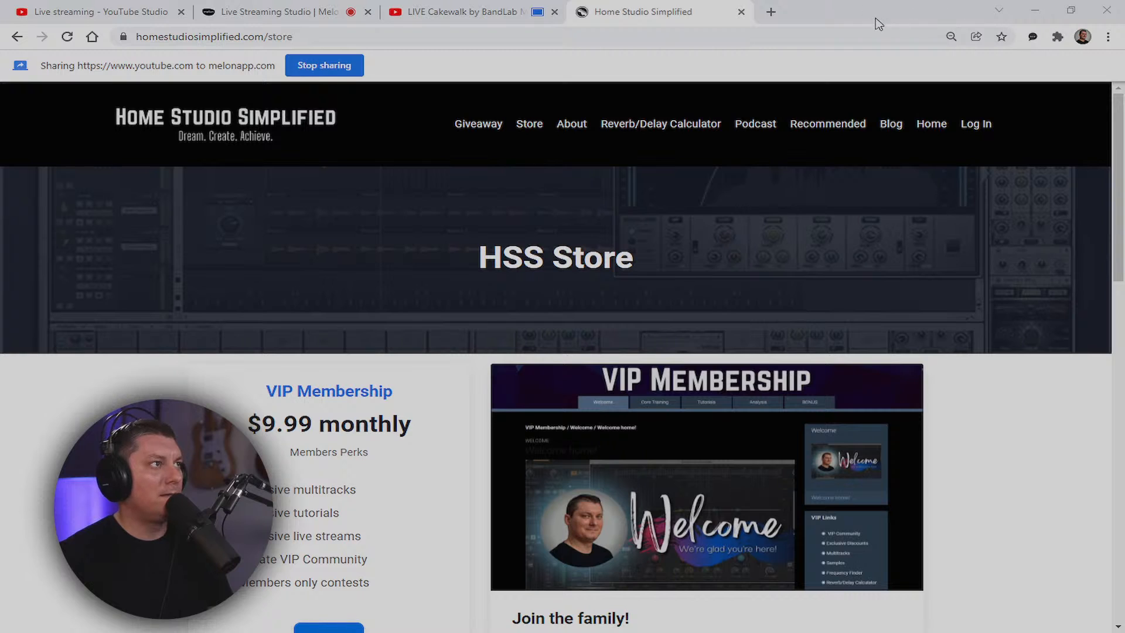
pyautogui.hotkey('alt', 'Tab')
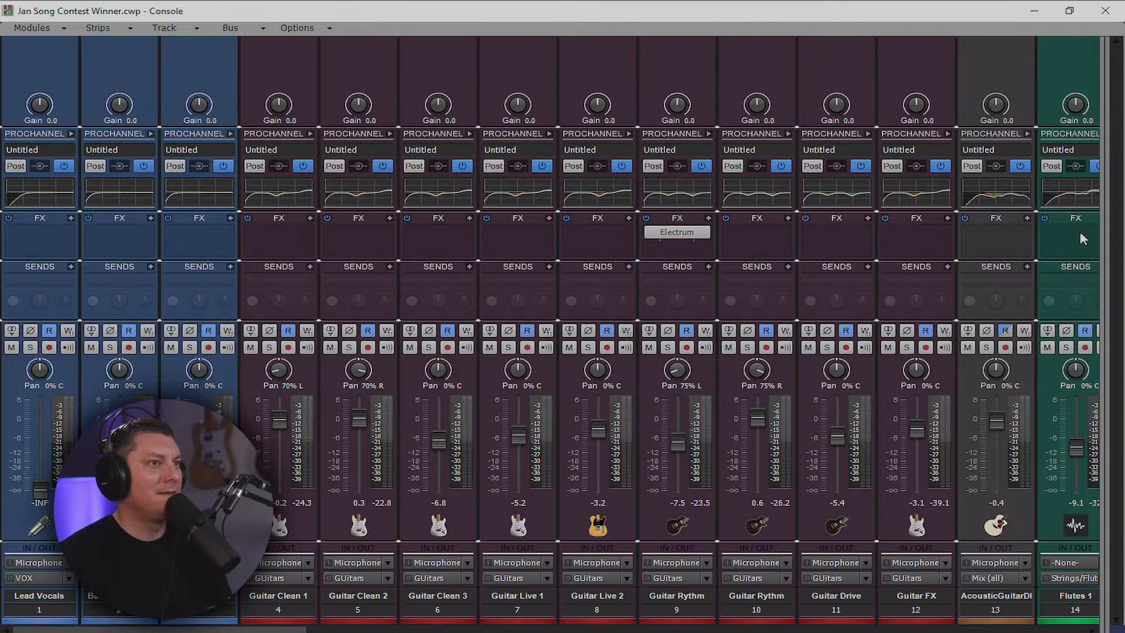
# Play the song, raise Lead Vocals from -INF to 0.6, and expand its ProChannel EQ
pyautogui.press('space')
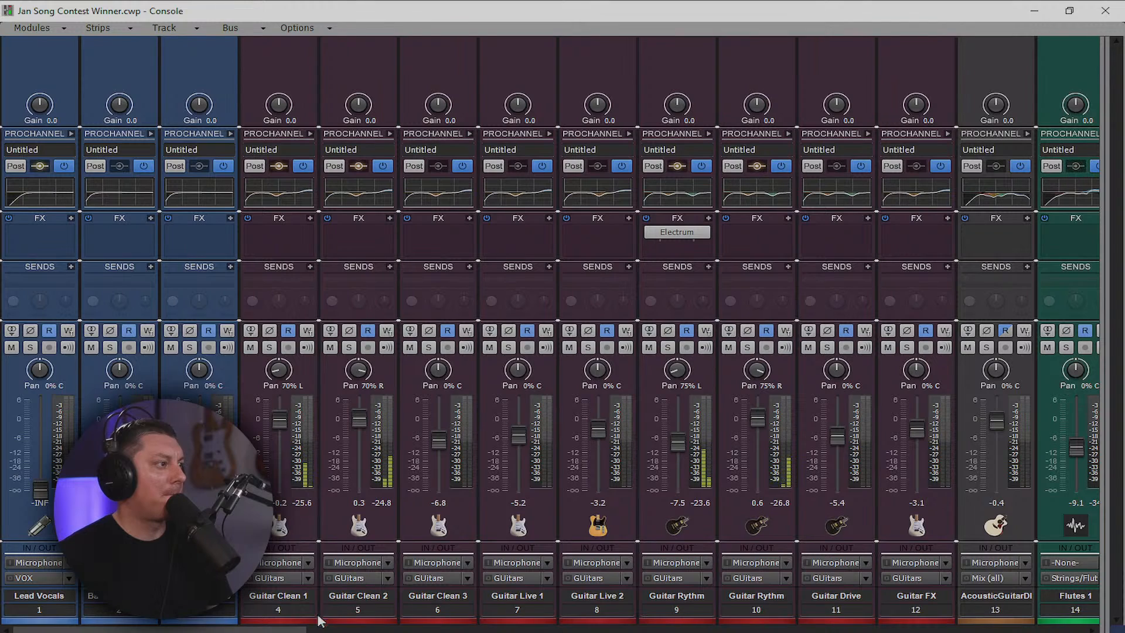
pyautogui.moveTo(227, 631)
pyautogui.mouseDown()
pyautogui.moveTo(283, 631)
pyautogui.moveTo(227, 631)
pyautogui.mouseUp()
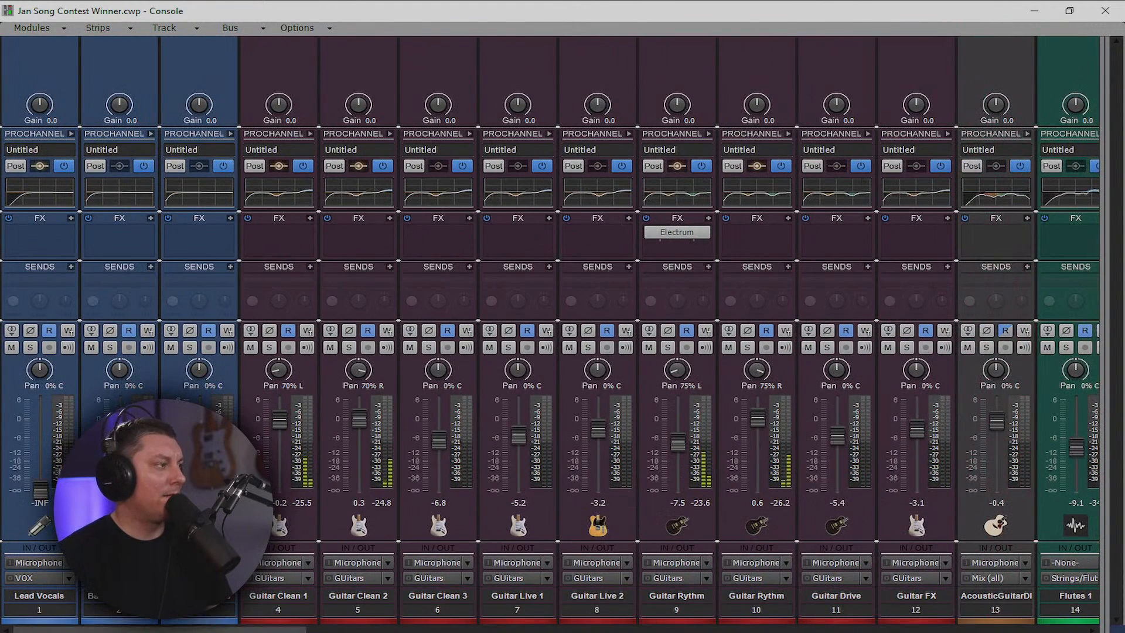
pyautogui.moveTo(33, 491); pyautogui.dragTo(32, 420)
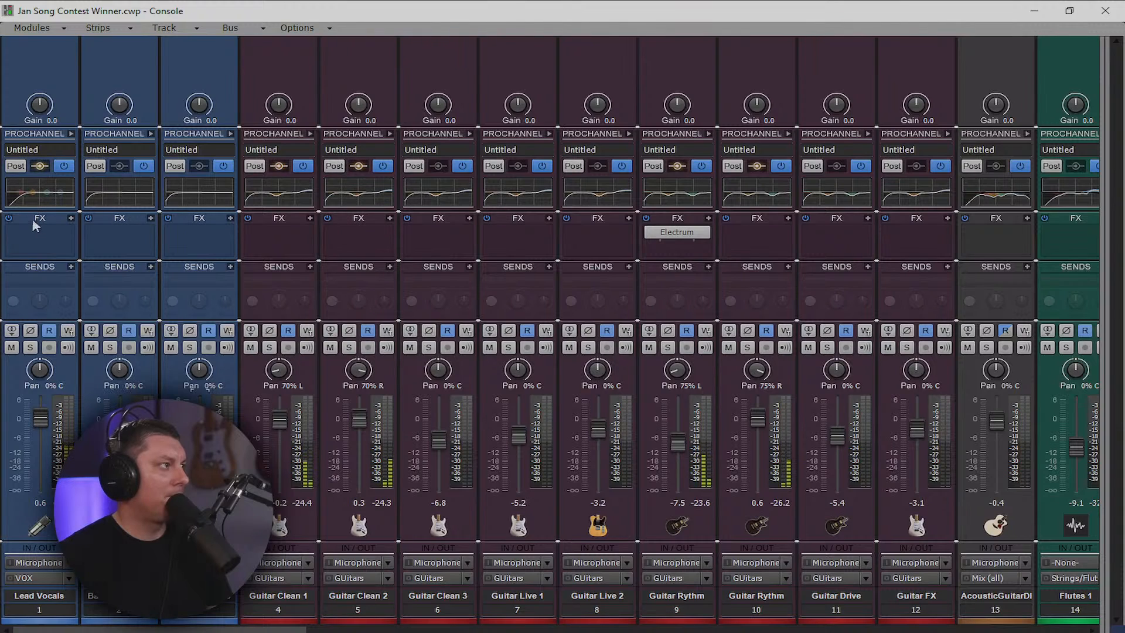
pyautogui.click(39, 237)
pyautogui.click(71, 134)
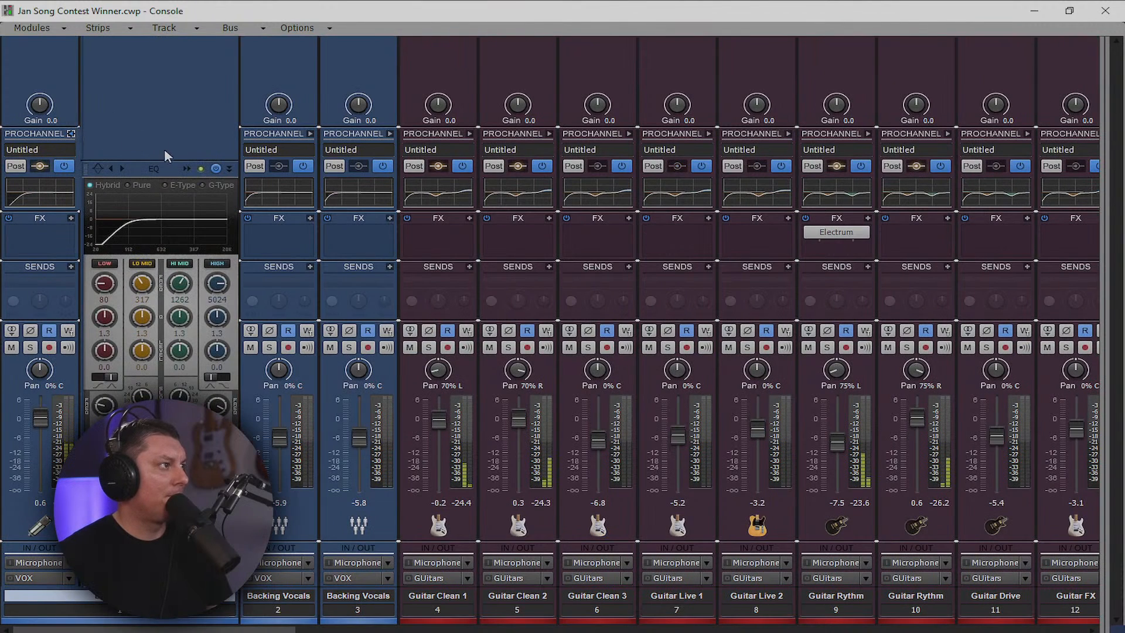
# In the full QuadCurve EQ with Lead Vocals soloed, set a narrow low-mid cut at 434 Hz
pyautogui.click(186, 169)
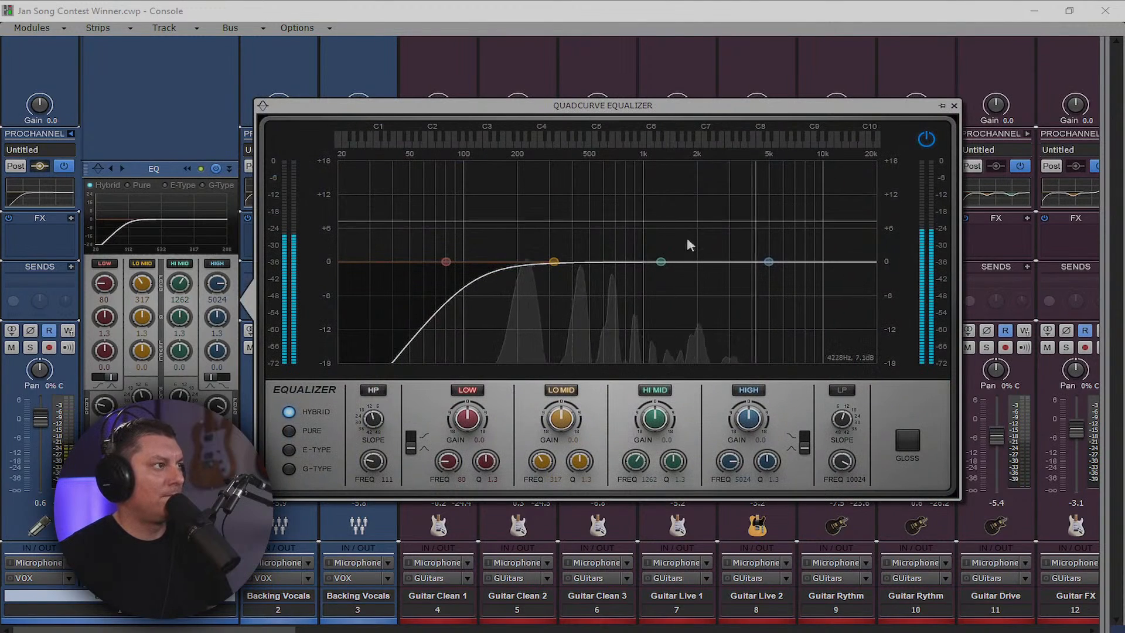
pyautogui.click(30, 348)
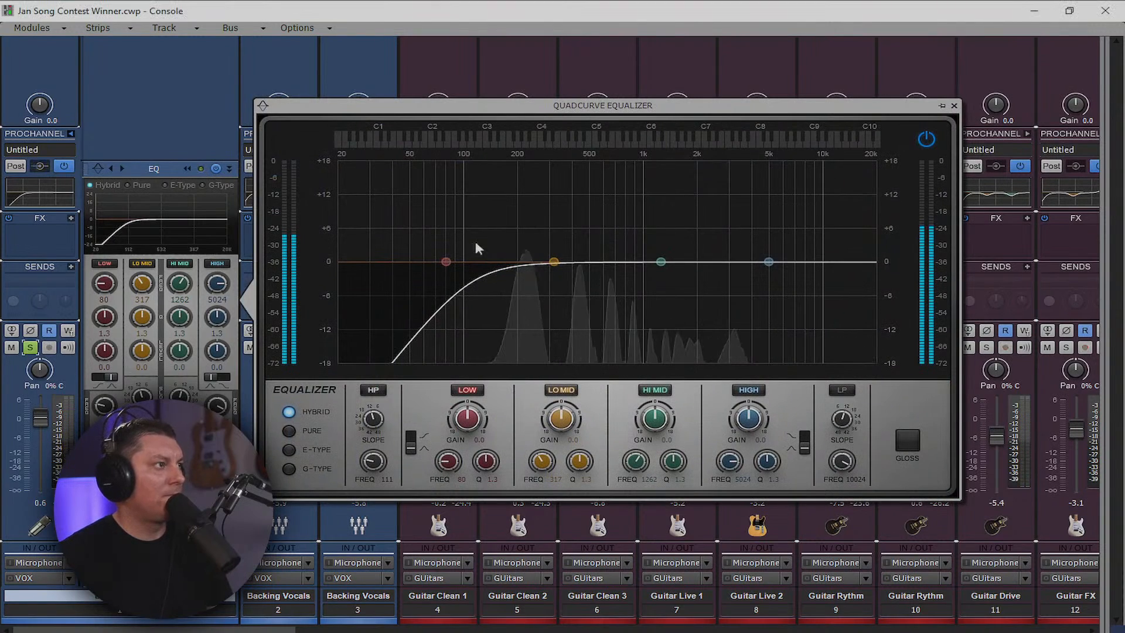
pyautogui.moveTo(554, 262); pyautogui.dragTo(573, 211)
pyautogui.moveTo(580, 462); pyautogui.dragTo(580, 426)
pyautogui.moveTo(572, 208); pyautogui.dragTo(578, 281)
pyautogui.click(661, 263)
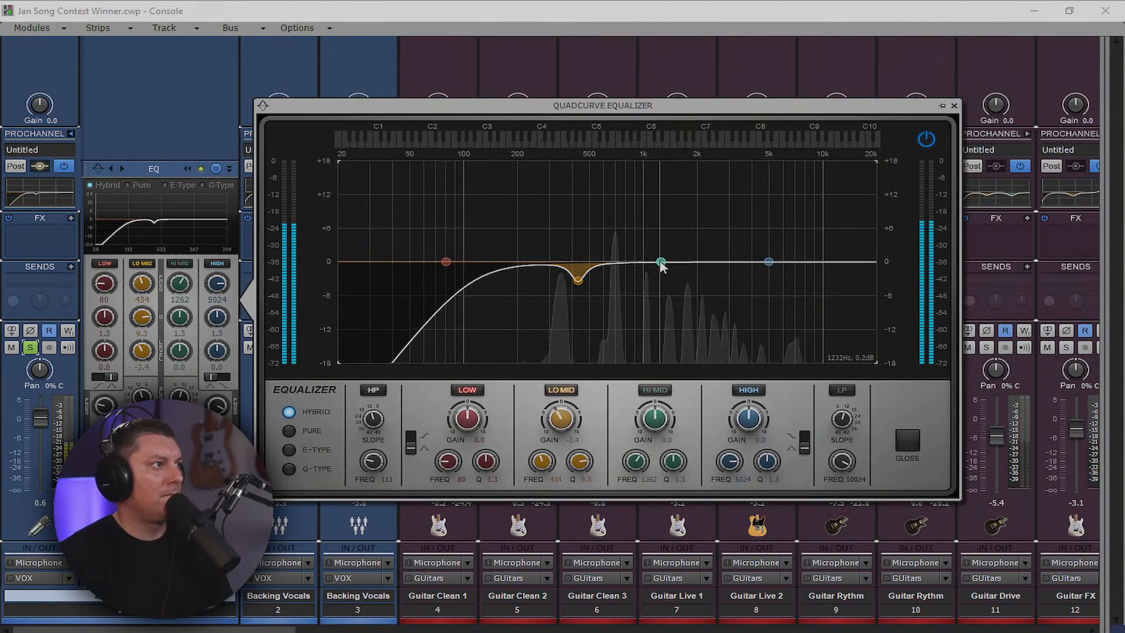
# Sweep a narrow high-mid band for harshness and add a 3.3 dB high shelf
pyautogui.moveTo(677, 465); pyautogui.dragTo(674, 447)
pyautogui.click(662, 387)
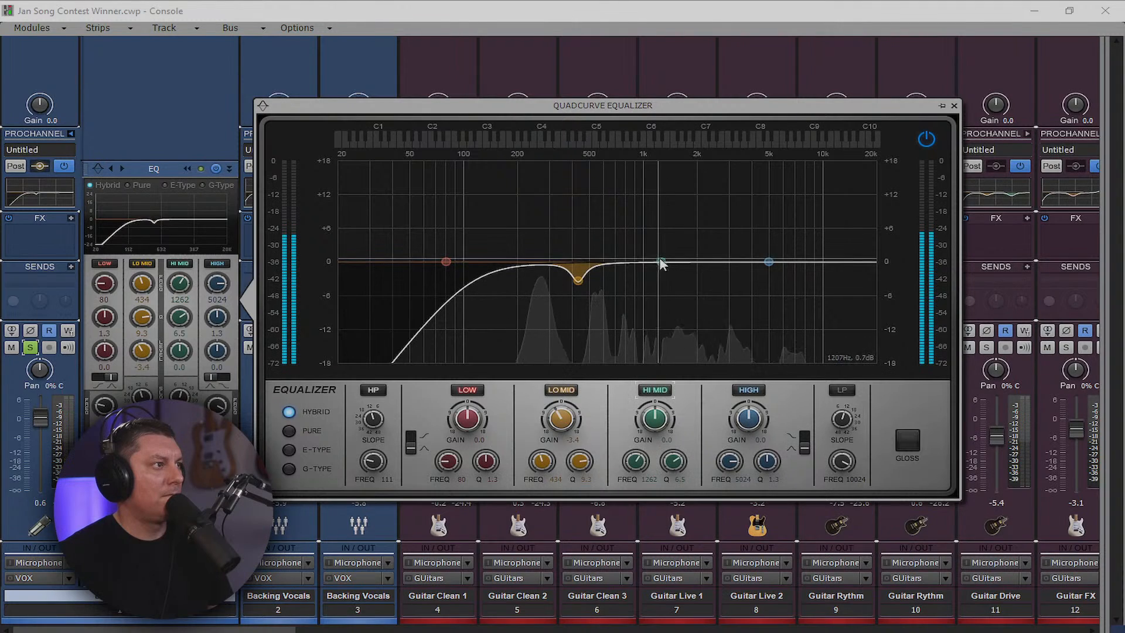
pyautogui.moveTo(661, 259)
pyautogui.mouseDown()
pyautogui.moveTo(657, 183)
pyautogui.moveTo(669, 185)
pyautogui.moveTo(659, 184)
pyautogui.moveTo(657, 273)
pyautogui.mouseUp()
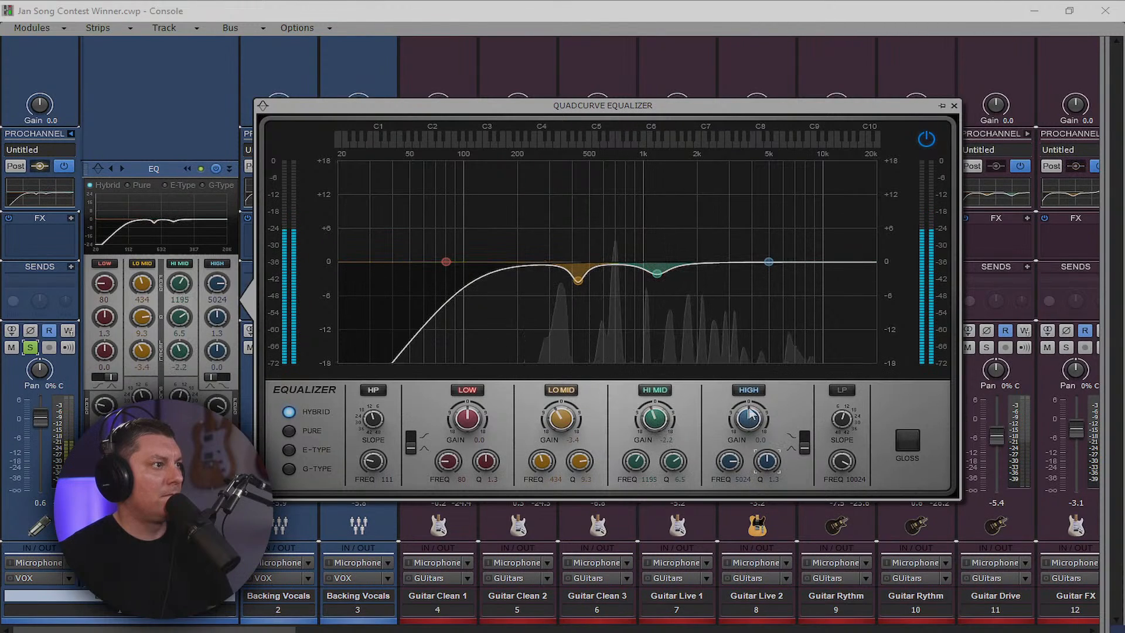
pyautogui.moveTo(763, 437); pyautogui.dragTo(764, 429)
pyautogui.click(804, 443)
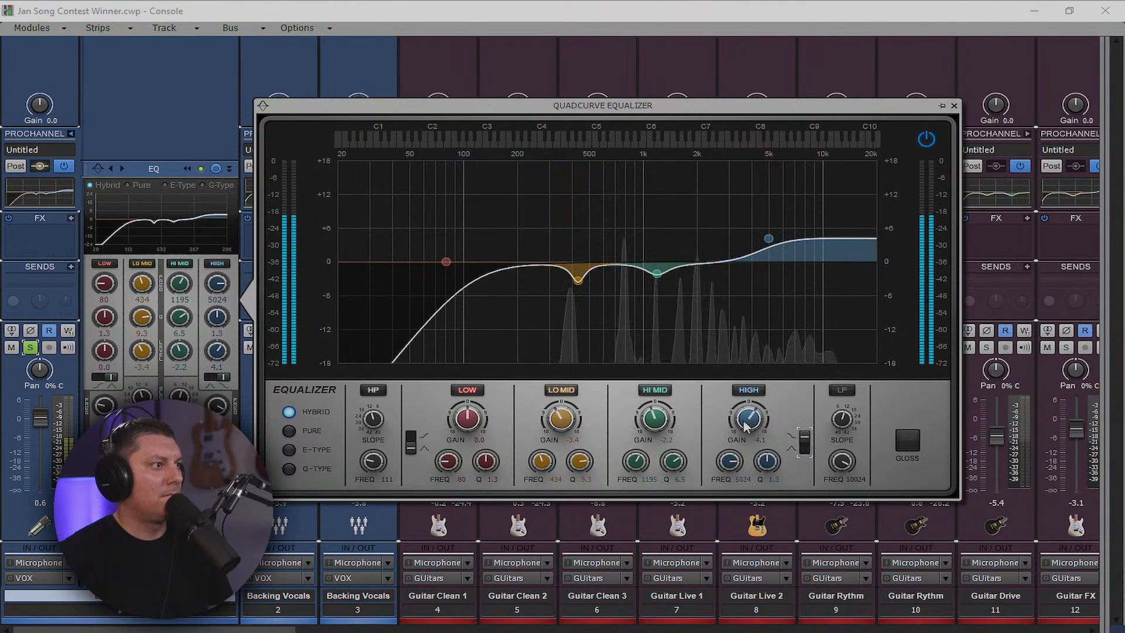
pyautogui.moveTo(763, 429); pyautogui.dragTo(730, 472)
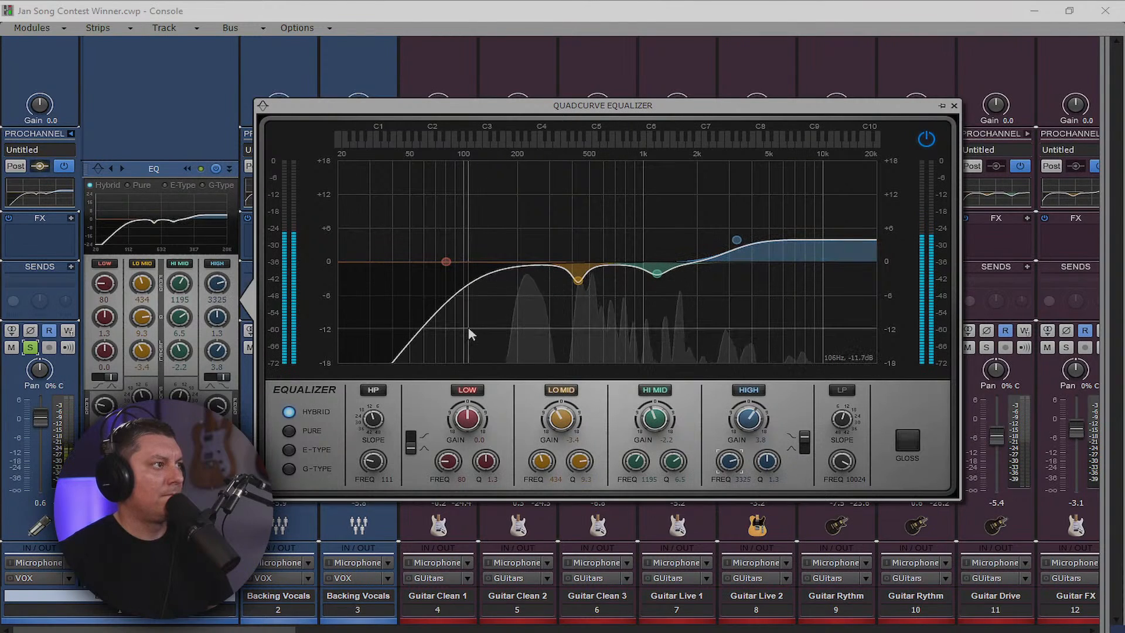
# Make the low band a narrow 4.3 dB boost at 182 Hz and raise the high-pass to 142 Hz
pyautogui.moveTo(446, 261); pyautogui.dragTo(498, 248)
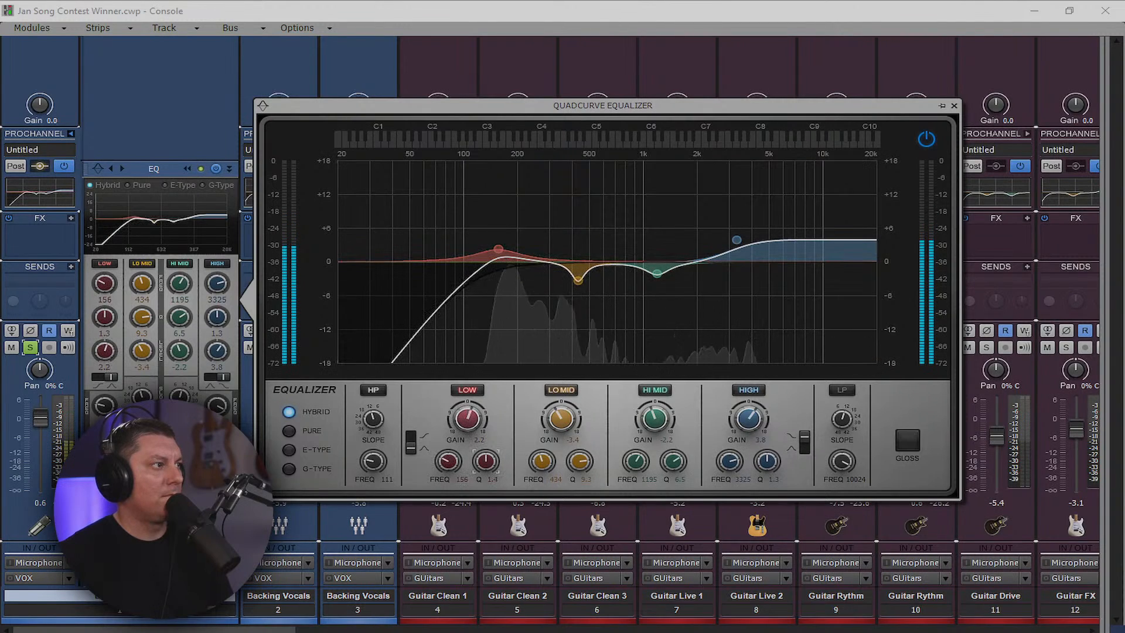
pyautogui.moveTo(486, 461); pyautogui.dragTo(485, 440)
pyautogui.moveTo(498, 251); pyautogui.dragTo(507, 244)
pyautogui.moveTo(373, 461); pyautogui.dragTo(373, 454)
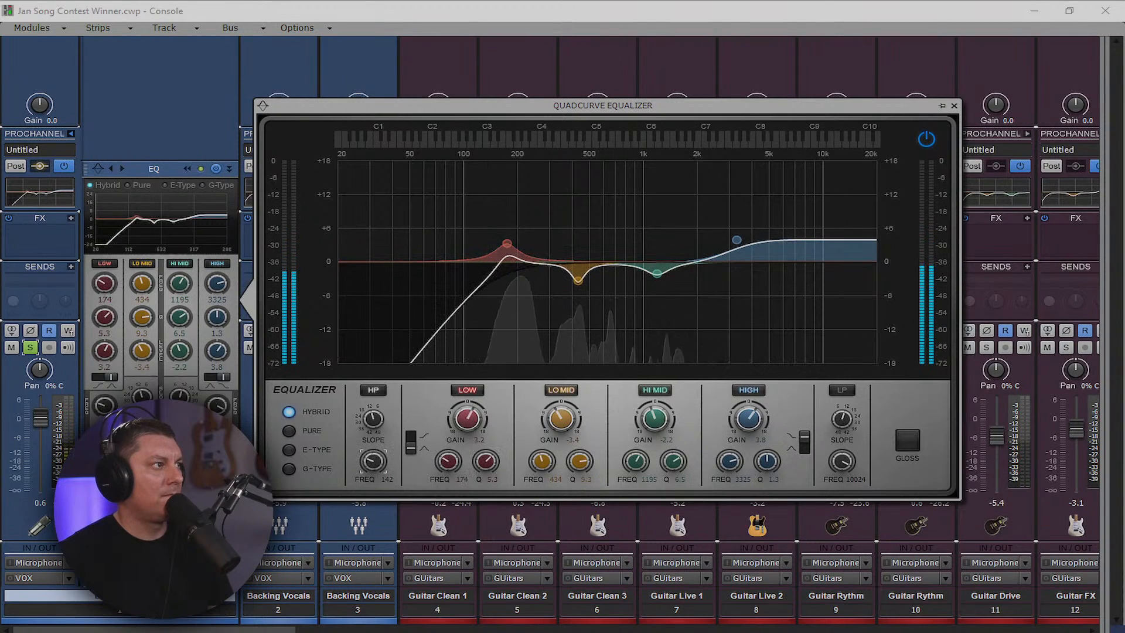
pyautogui.moveTo(507, 244); pyautogui.dragTo(511, 240)
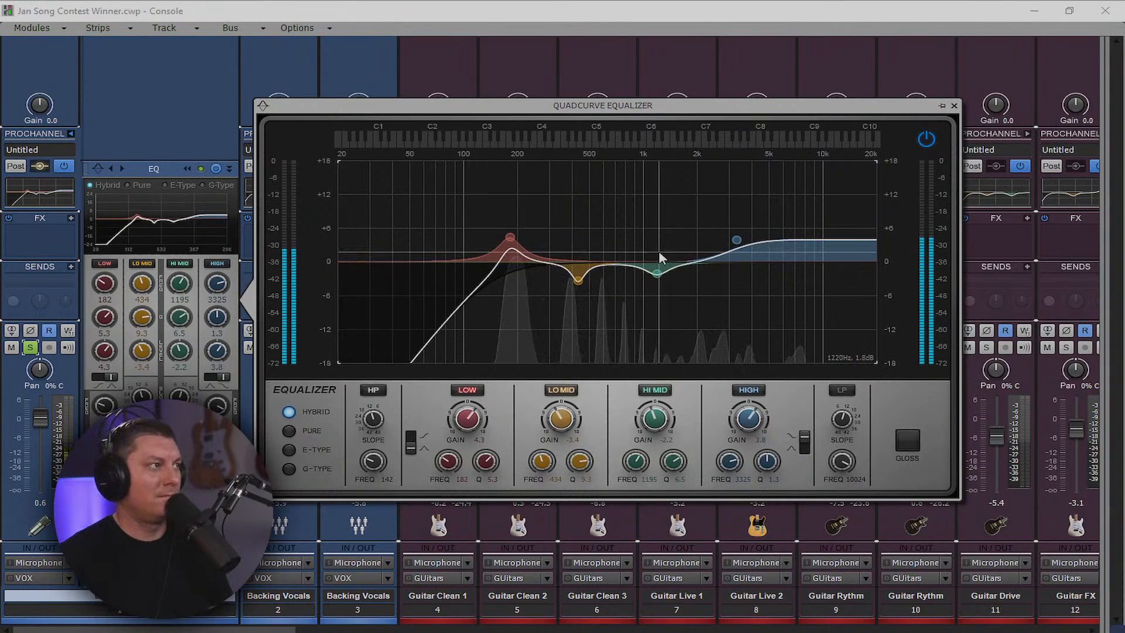
pyautogui.click(954, 105)
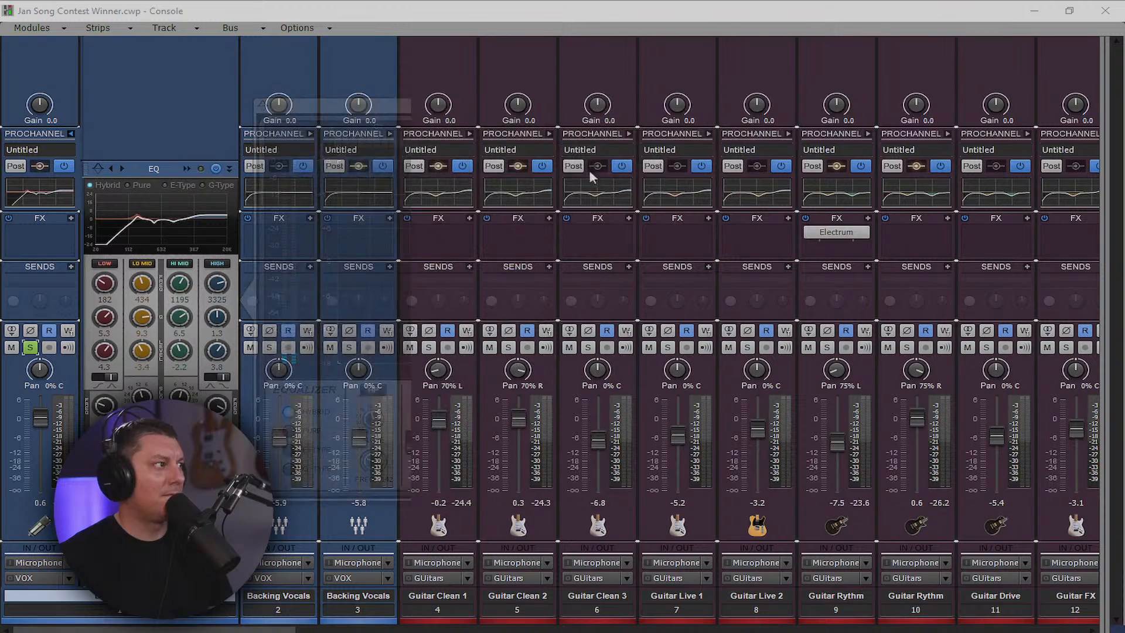
# Copy the Lead Vocals EQ onto both Backing Vocals strips
pyautogui.click(71, 133)
pyautogui.moveTo(123, 196); pyautogui.dragTo(186, 196)
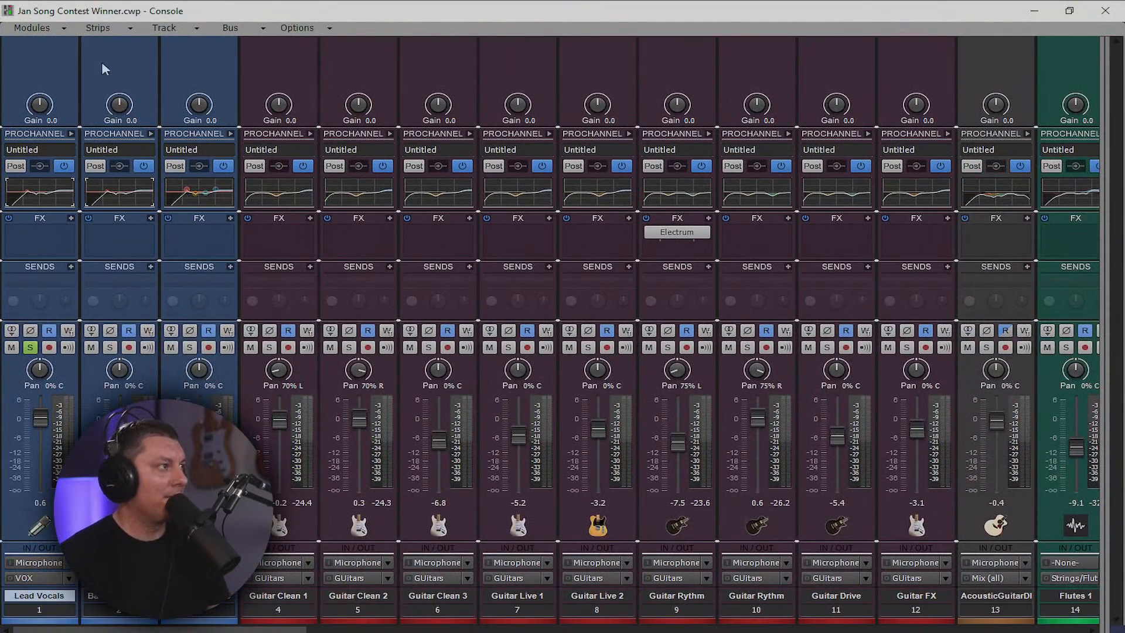
pyautogui.click(151, 134)
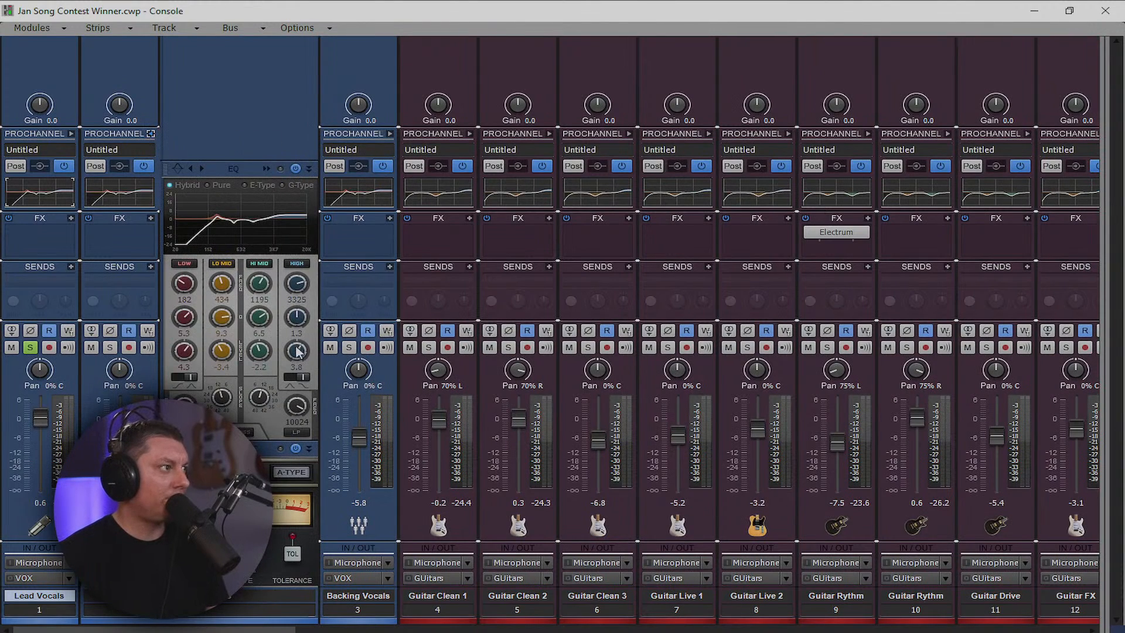
# Turn track 2's high band into a bell cutting about 4.7 dB near 3 kHz, Q 1.1
pyautogui.moveTo(296, 351); pyautogui.dragTo(297, 368)
pyautogui.moveTo(300, 352); pyautogui.dragTo(301, 360)
pyautogui.click(305, 376)
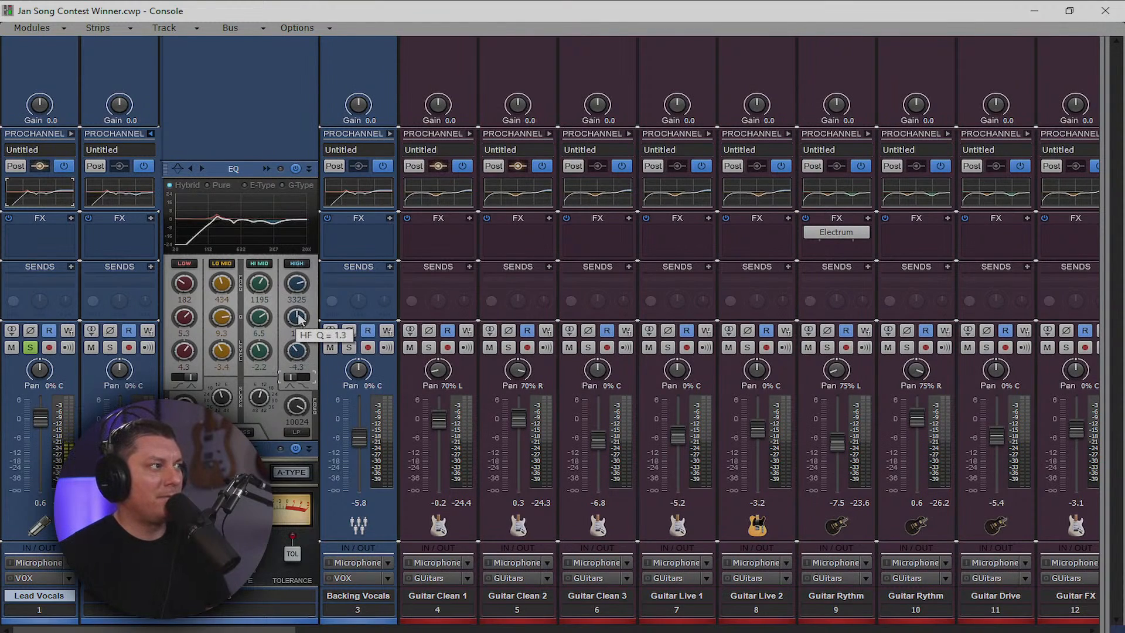
pyautogui.moveTo(298, 287); pyautogui.dragTo(298, 294)
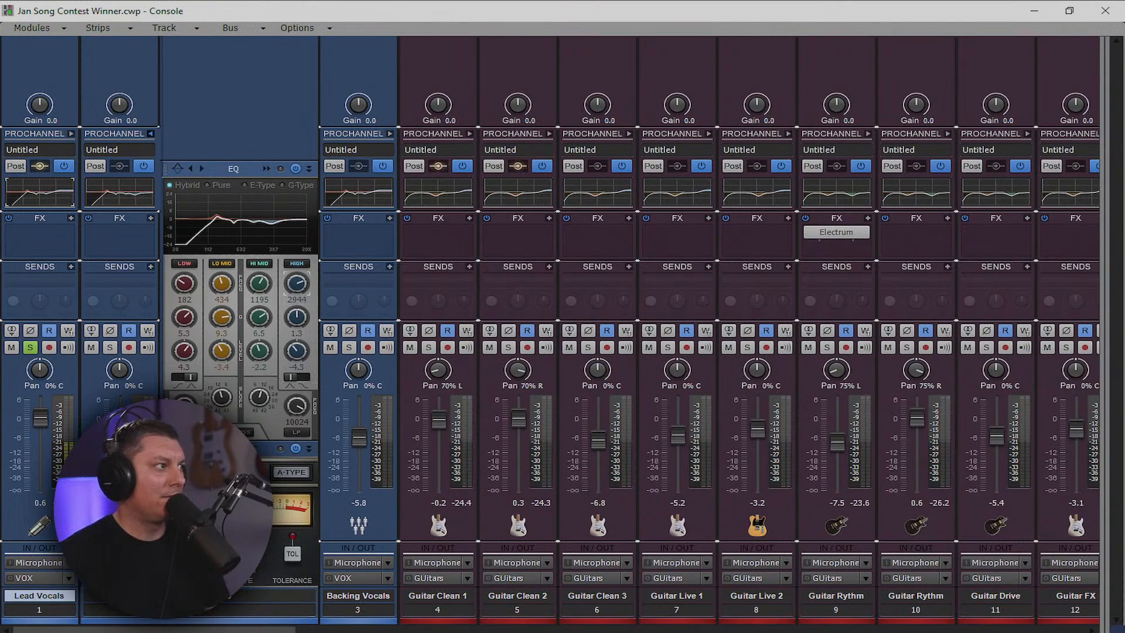
pyautogui.moveTo(297, 351); pyautogui.dragTo(296, 359)
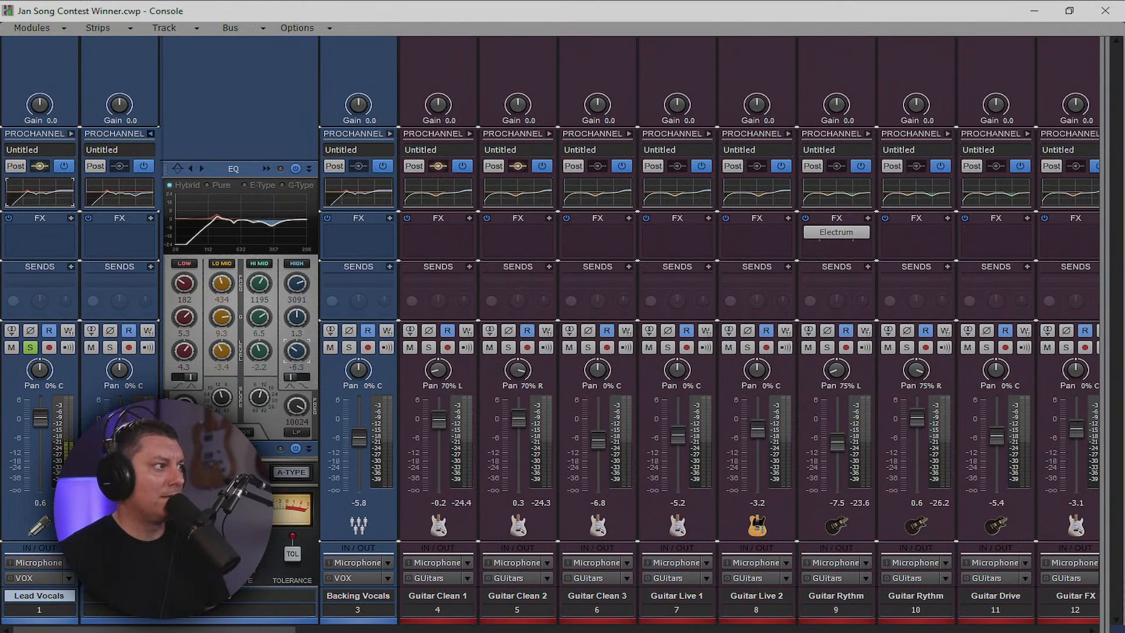
pyautogui.moveTo(297, 315); pyautogui.dragTo(297, 320)
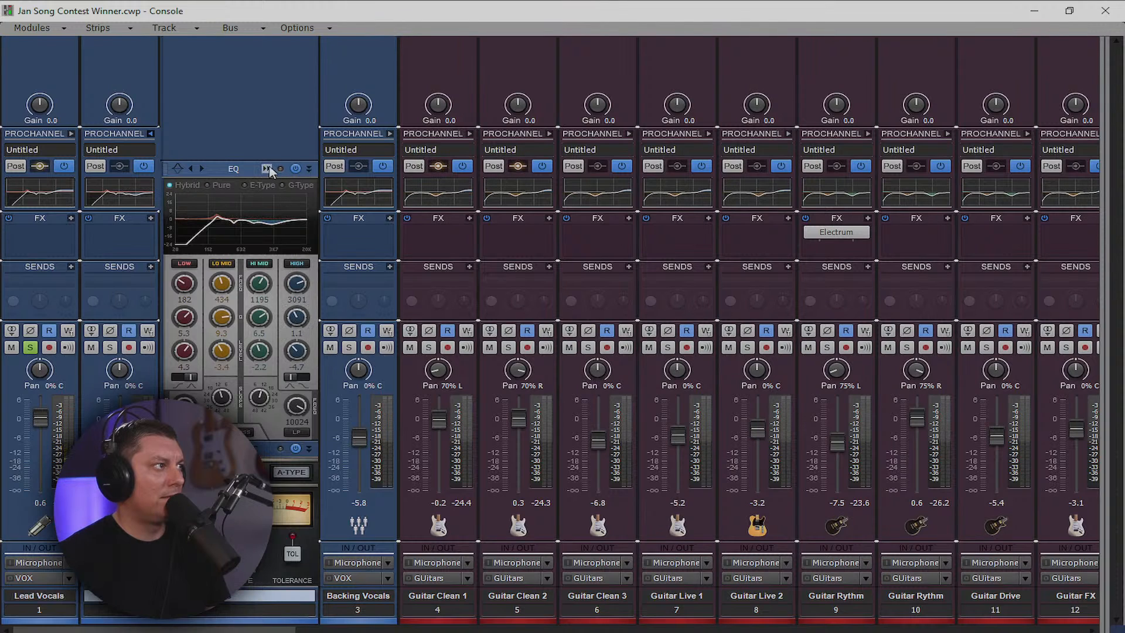
pyautogui.click(269, 168)
pyautogui.click(269, 168)
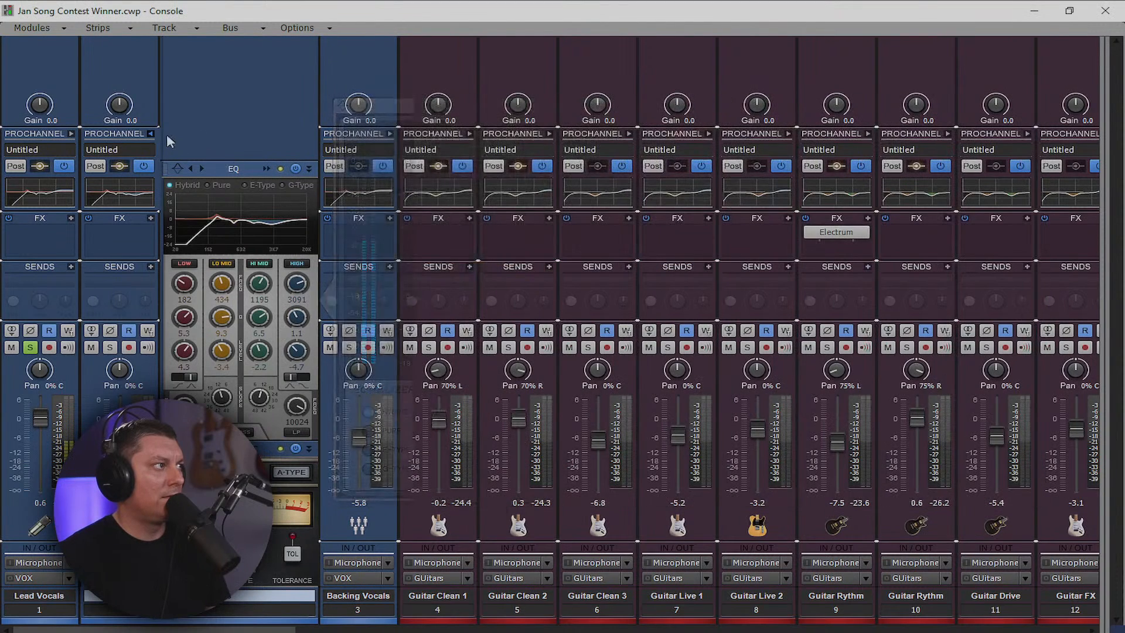
pyautogui.click(151, 134)
pyautogui.click(134, 196)
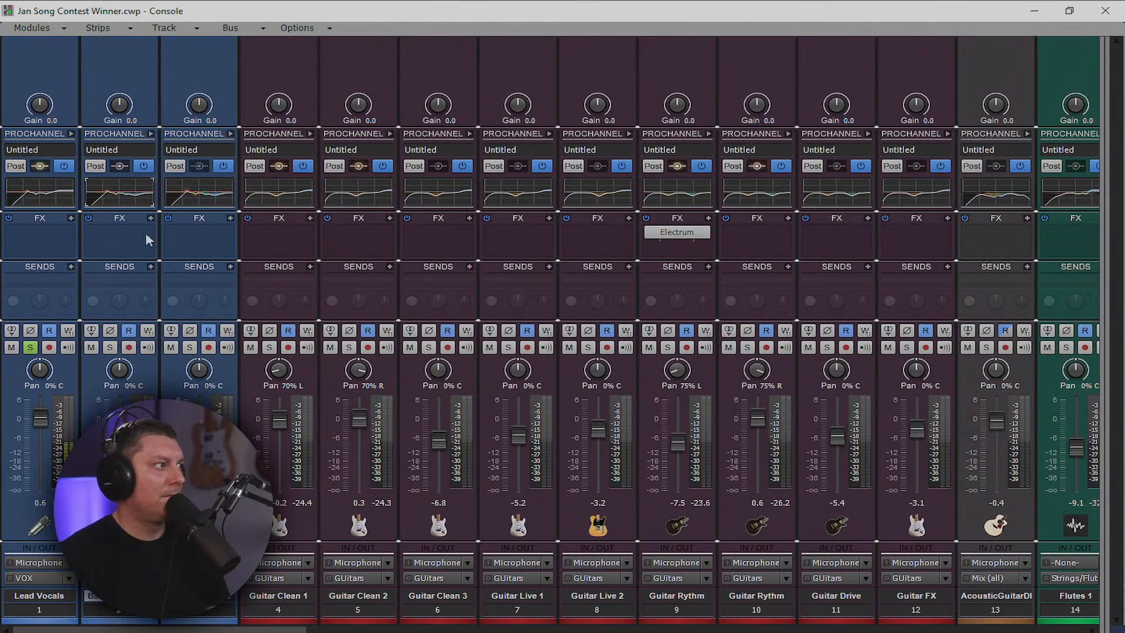
# Pan Backing Vocals tracks 2 and 3 to 40% left and 40% right, soloing both
pyautogui.moveTo(119, 369); pyautogui.dragTo(119, 384)
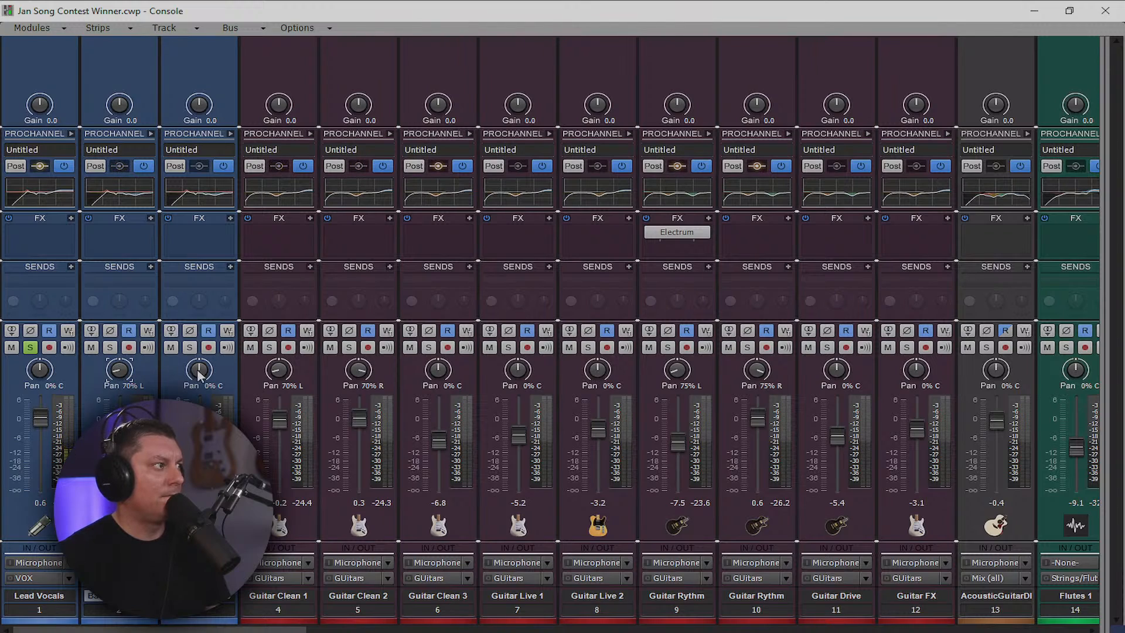
pyautogui.moveTo(199, 369); pyautogui.dragTo(198, 357)
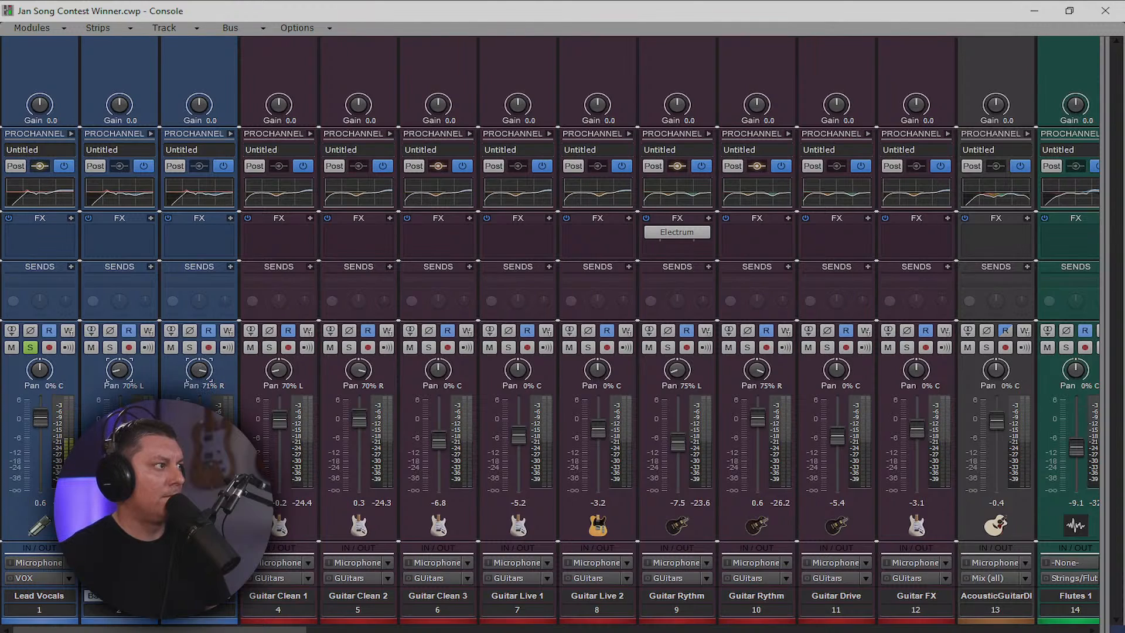
pyautogui.click(109, 347)
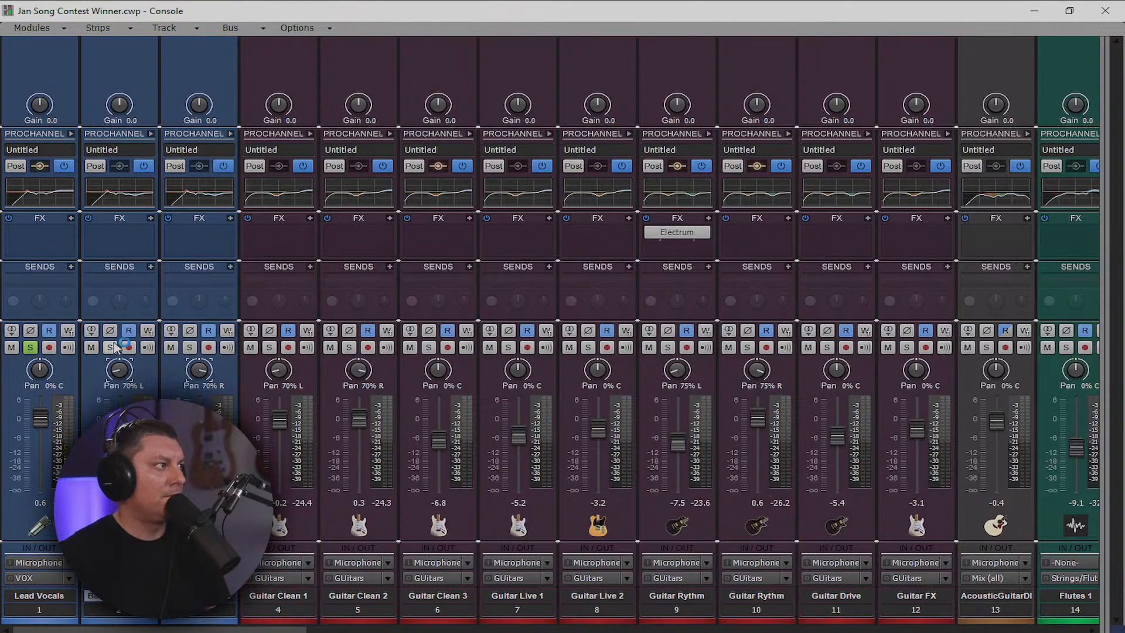
pyautogui.click(189, 348)
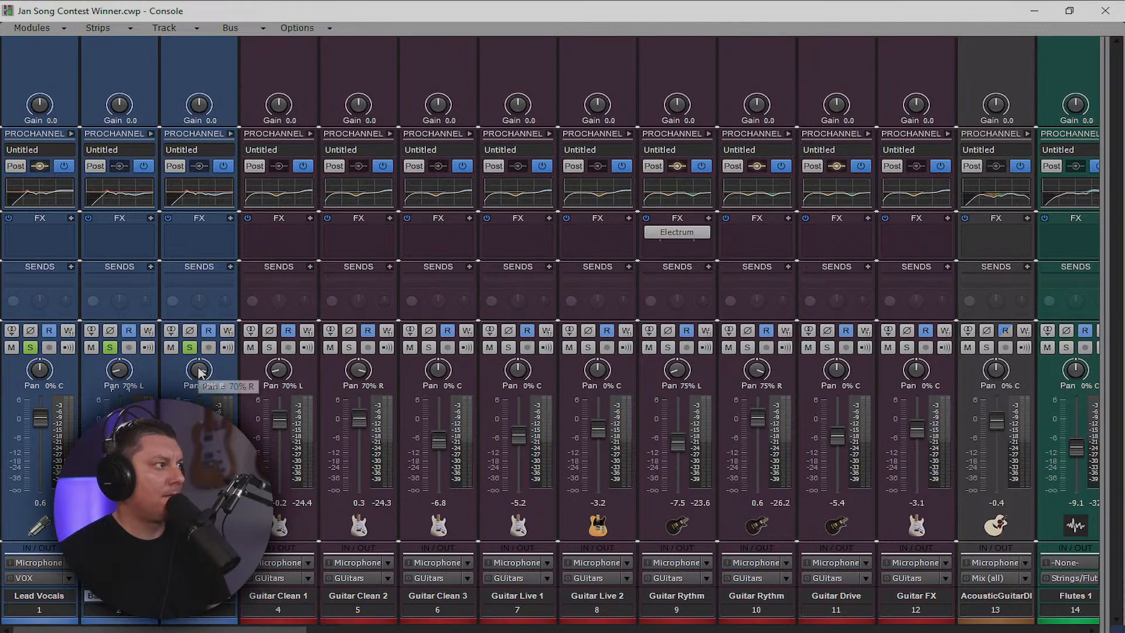
pyautogui.moveTo(199, 371); pyautogui.dragTo(198, 381)
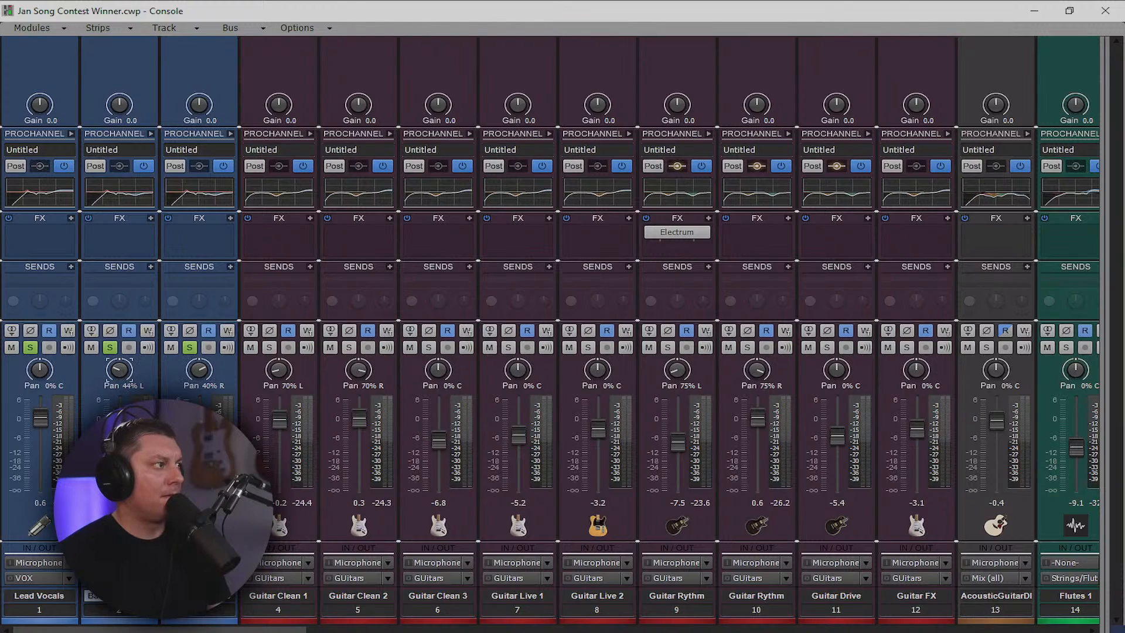
pyautogui.moveTo(119, 370); pyautogui.dragTo(119, 365)
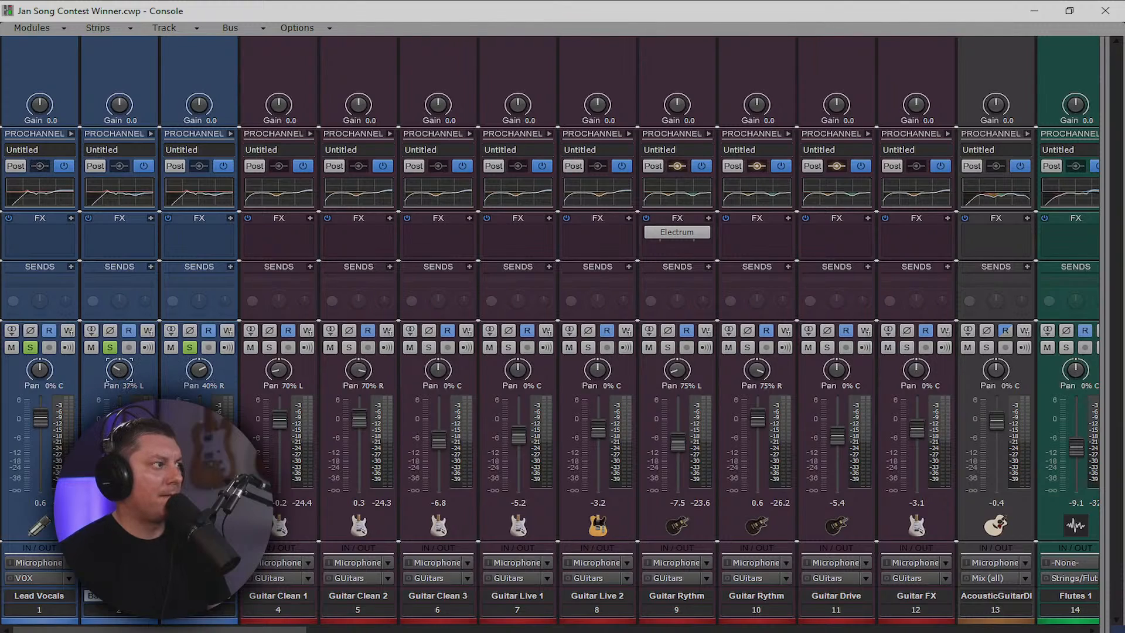
# Move playback to bar 83, bring the console back, and check track 2's EQ
pyautogui.click(1034, 10)
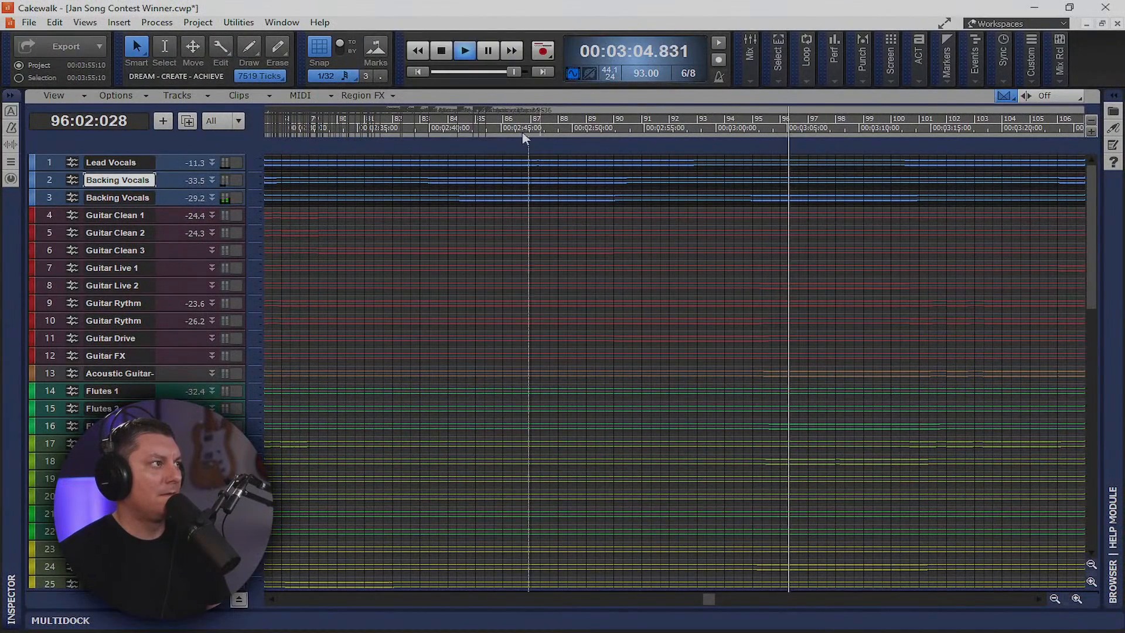
pyautogui.click(425, 133)
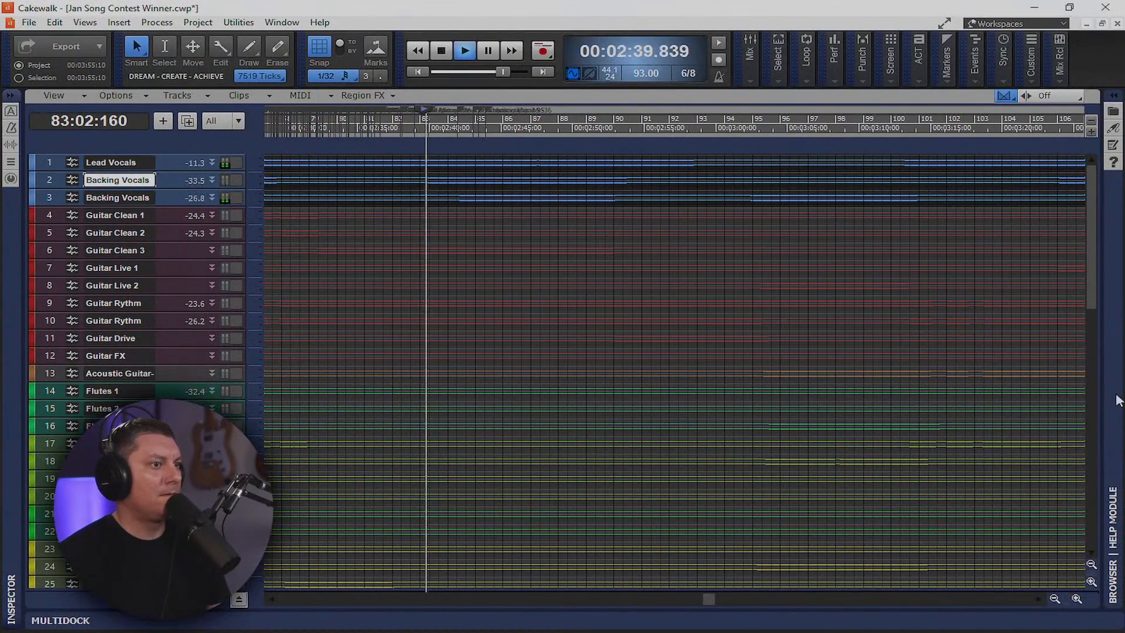
pyautogui.hotkey('alt', '2')
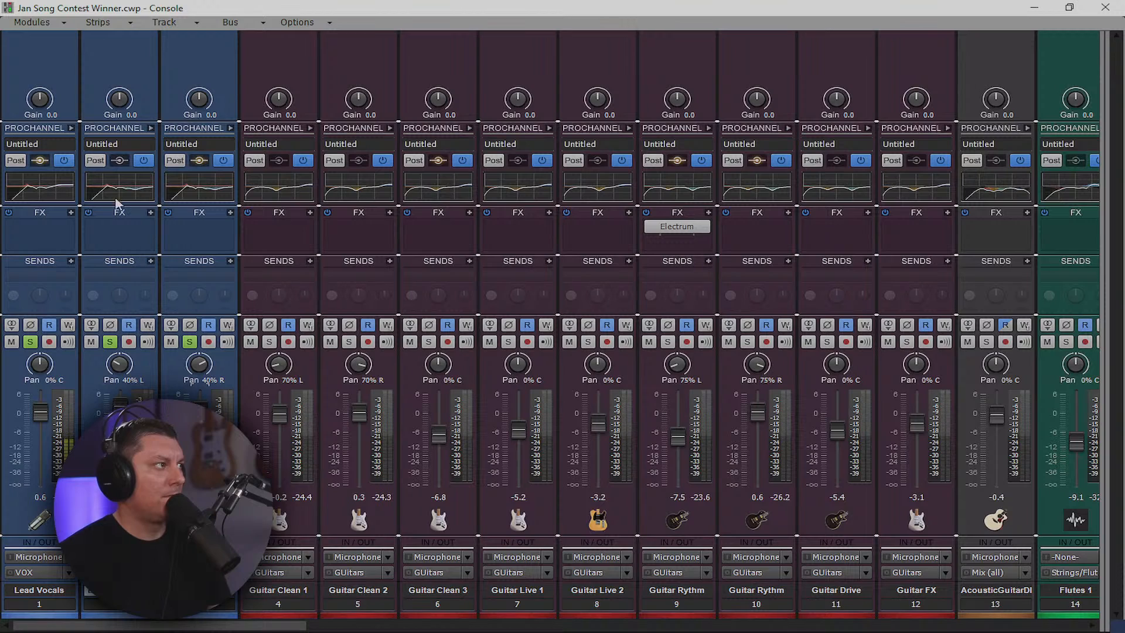
pyautogui.click(150, 128)
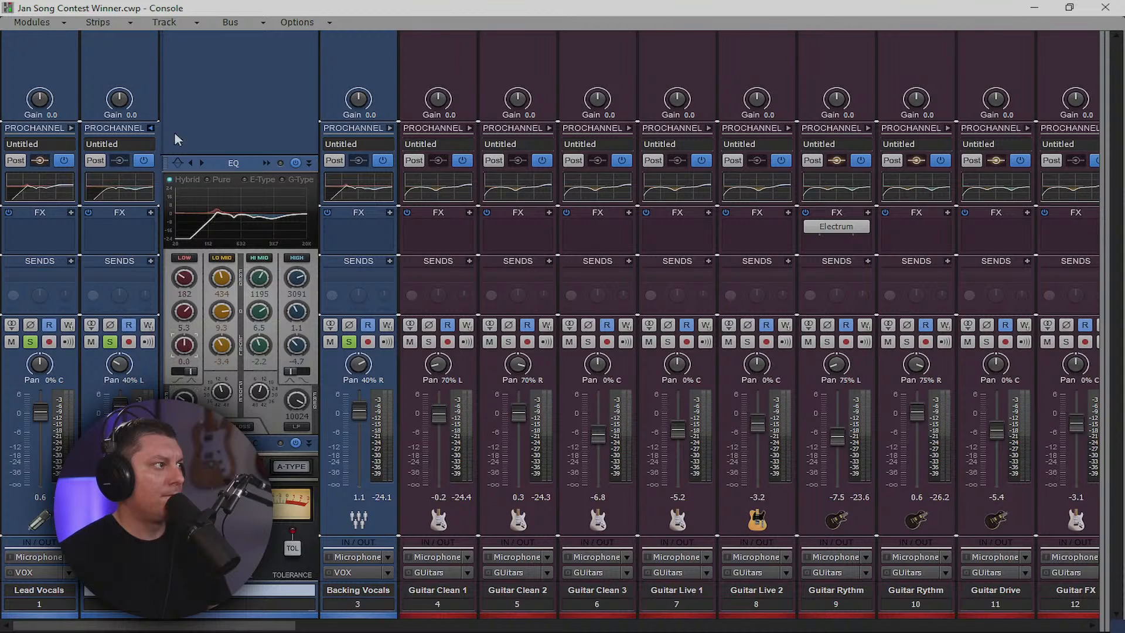
pyautogui.click(151, 128)
pyautogui.click(151, 129)
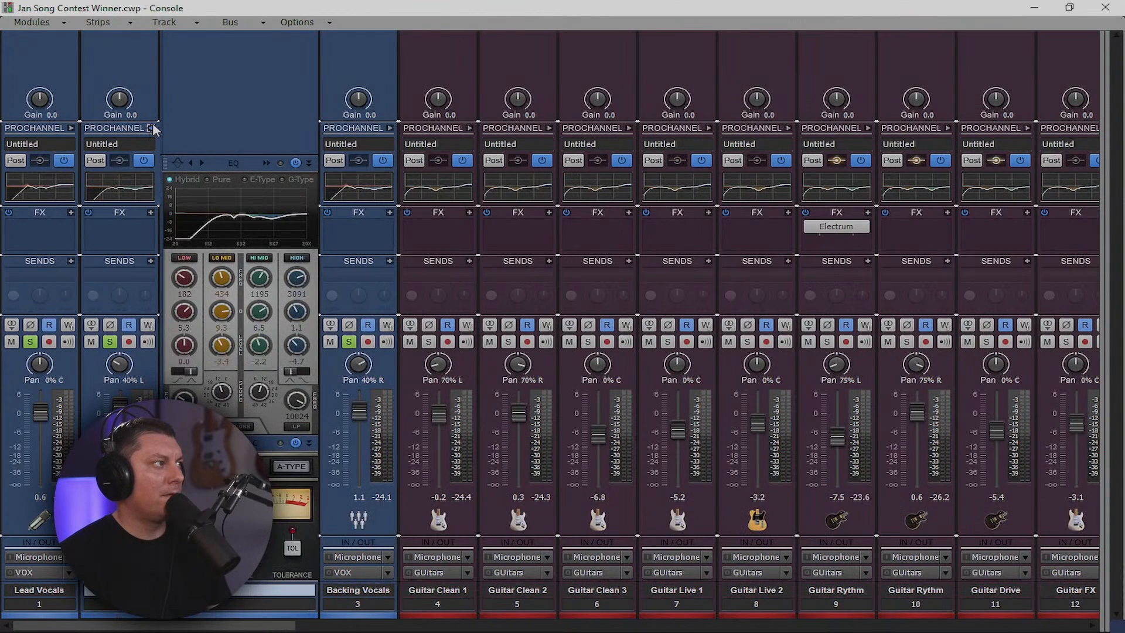
pyautogui.click(151, 129)
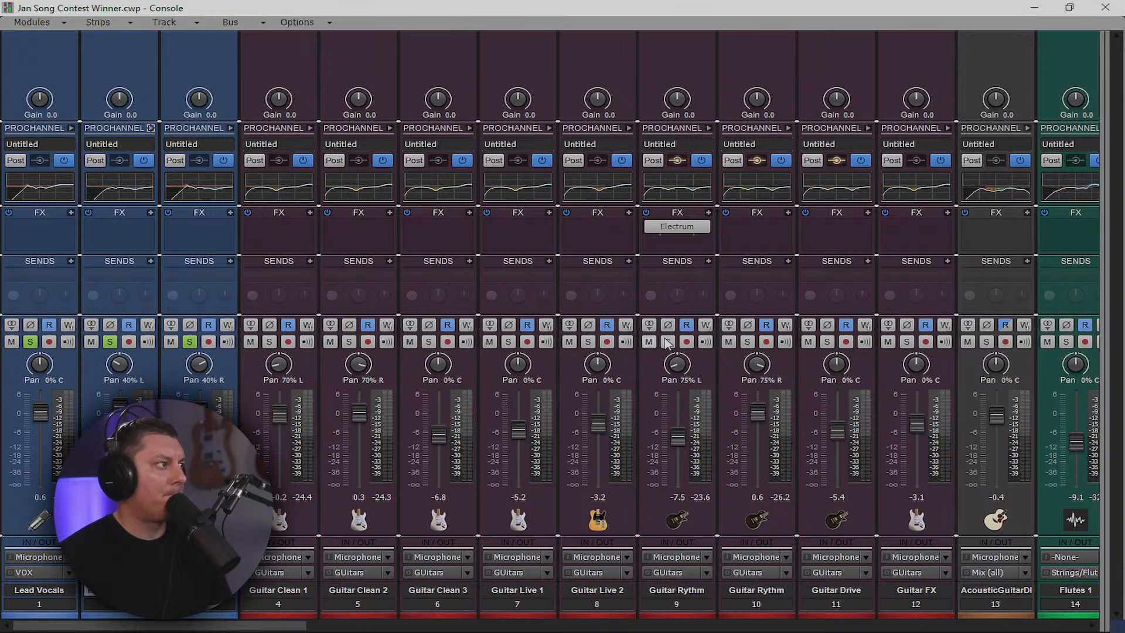
# Move playback back to around 2:40 and start playing the song from the track view
pyautogui.click(1035, 7)
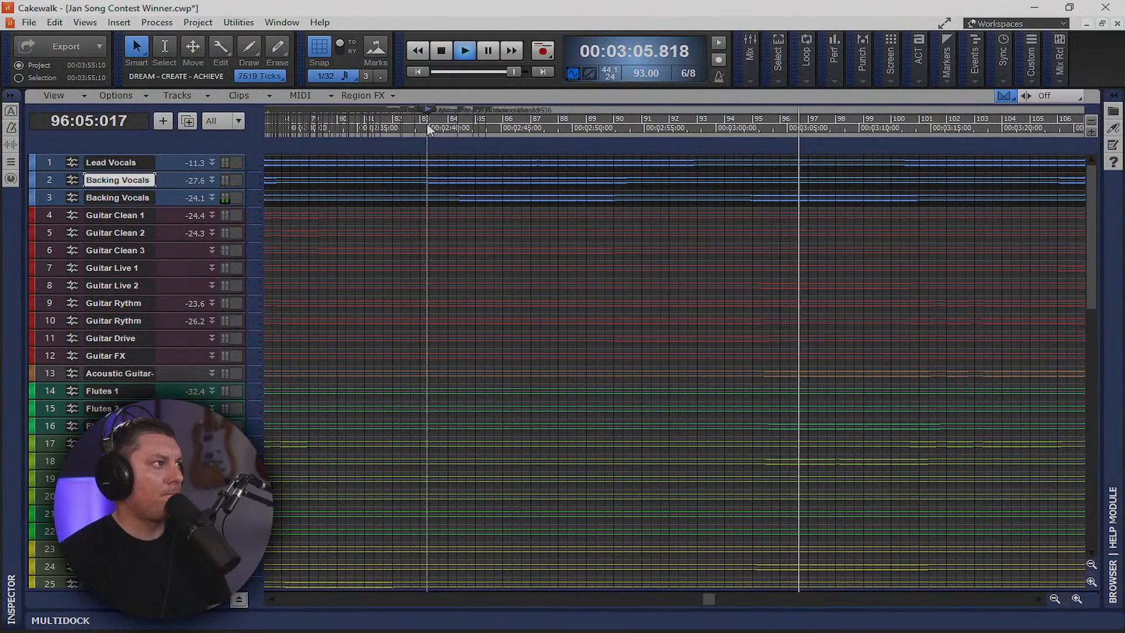
pyautogui.click(429, 127)
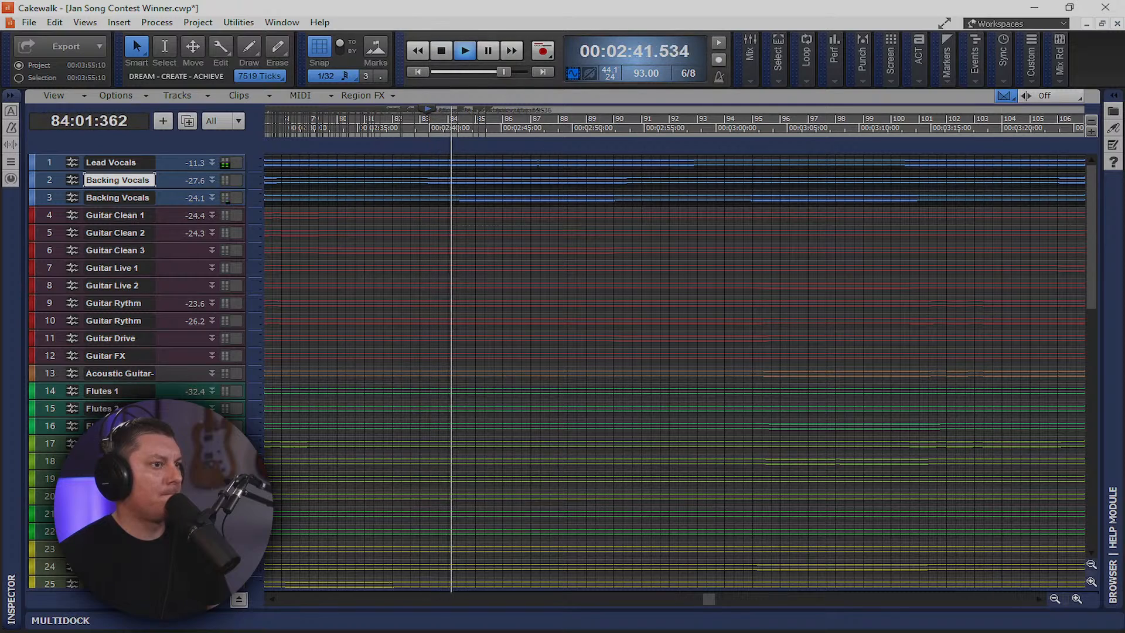
pyautogui.hotkey('alt', '2')
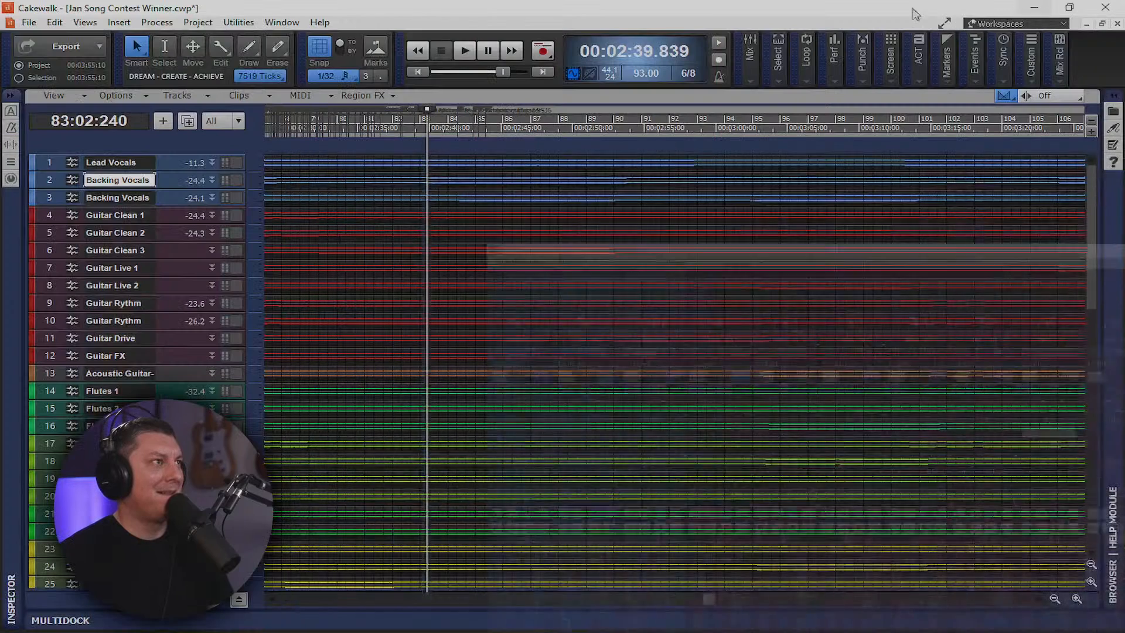
pyautogui.click(1034, 7)
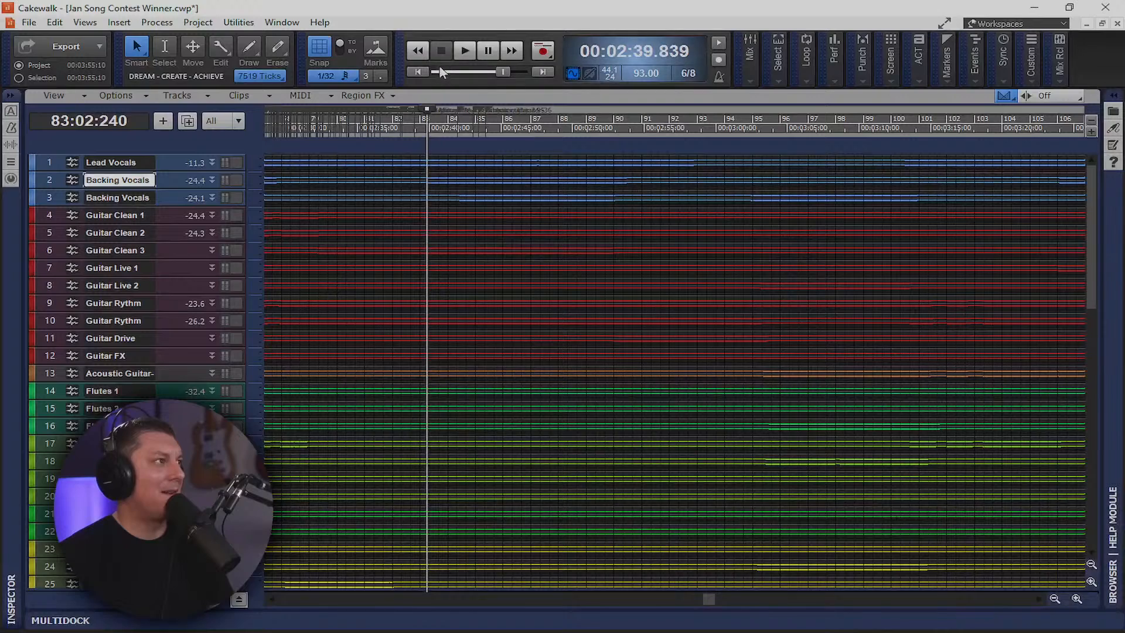
pyautogui.click(469, 54)
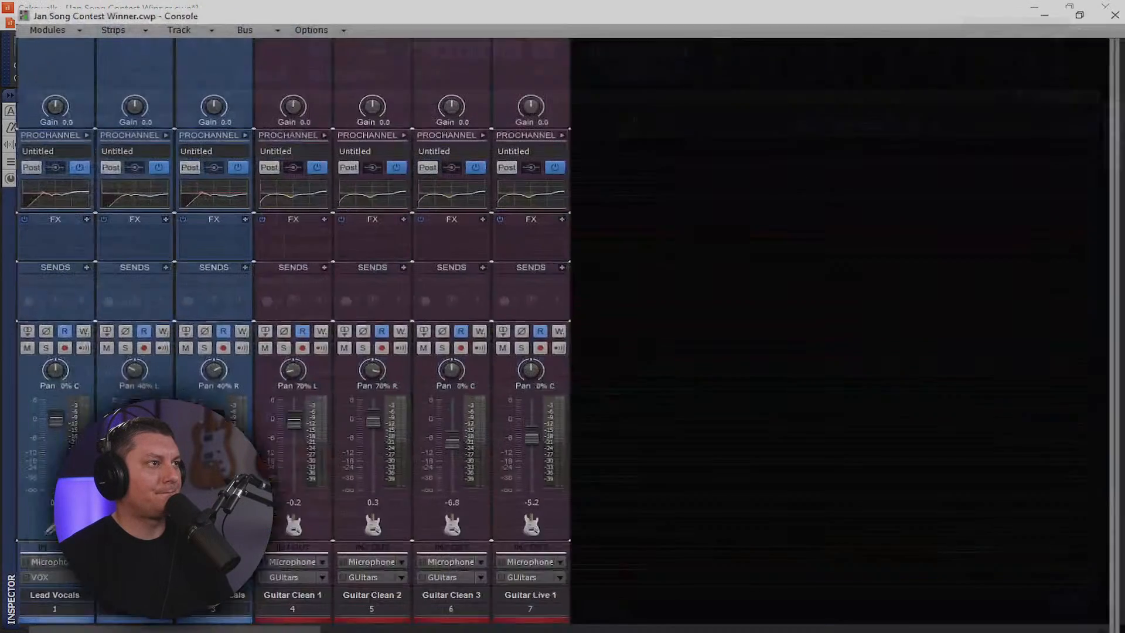
# Insert the Eventide 2016 Stereo Room reverb into the Reverb-Short Room bus FX bin
pyautogui.hotkey('alt', '2')
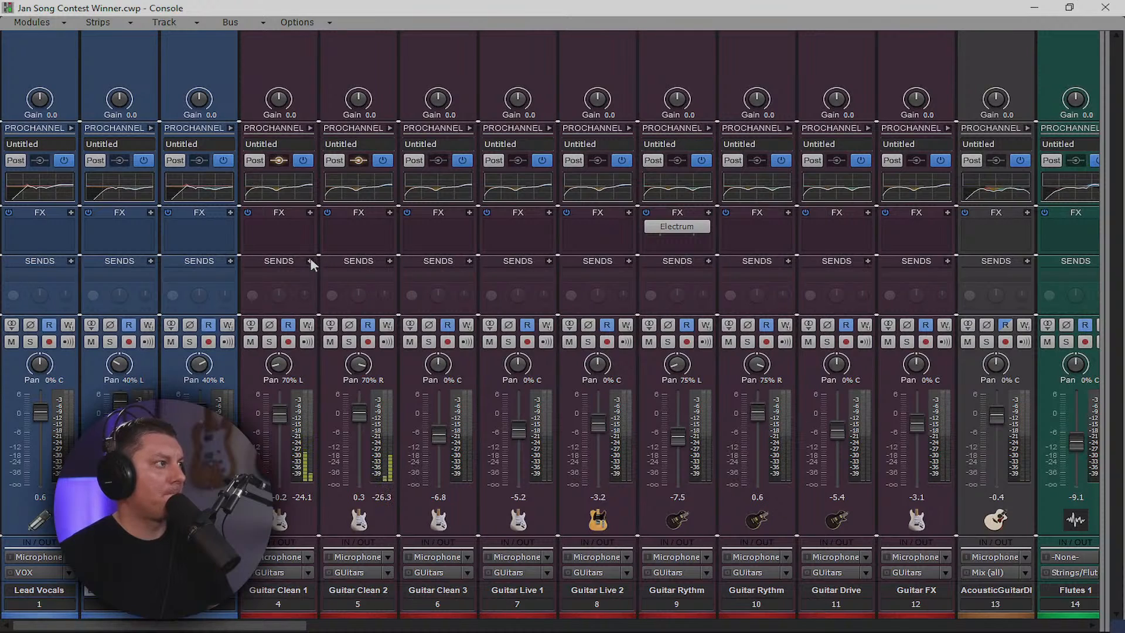
pyautogui.moveTo(1103, 261); pyautogui.dragTo(259, 293)
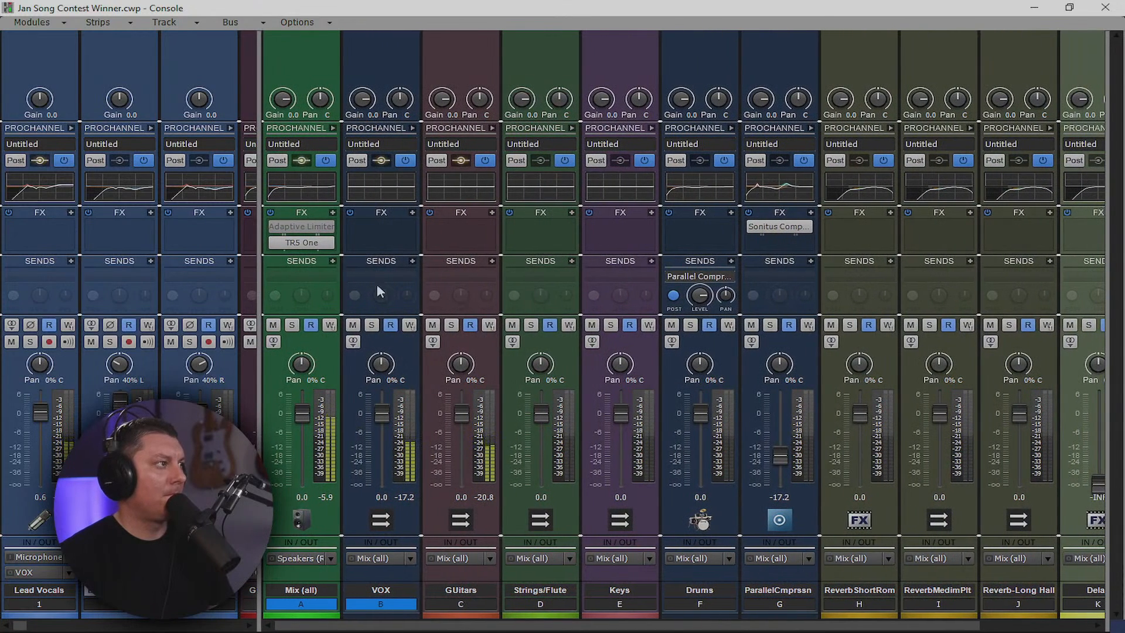
pyautogui.moveTo(263, 287); pyautogui.dragTo(56, 290)
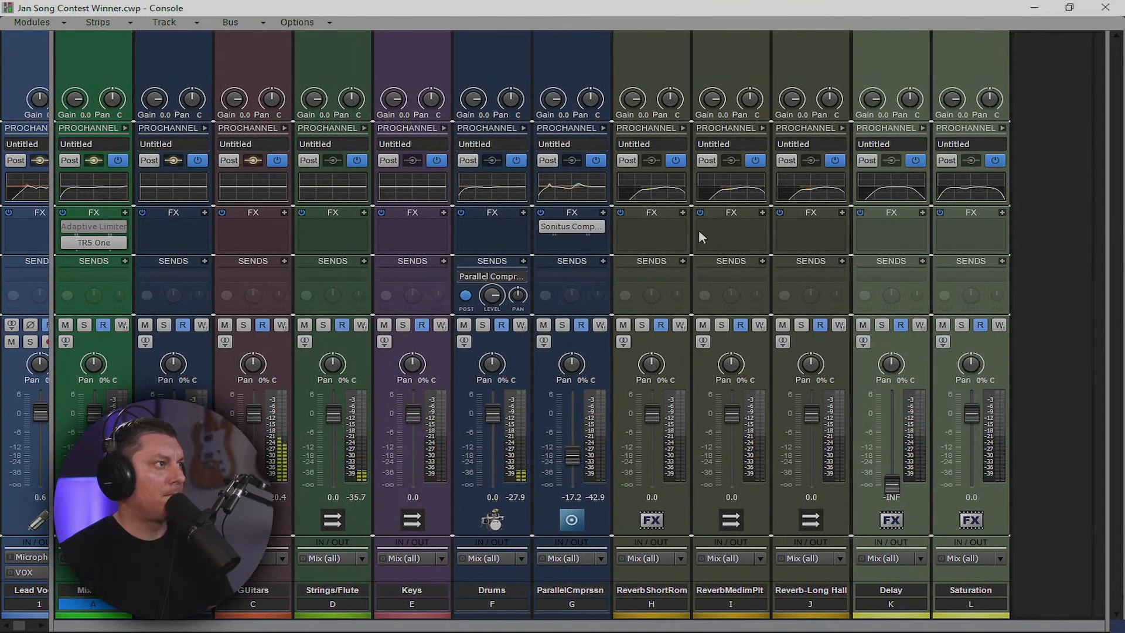
pyautogui.rightClick(663, 239)
pyautogui.moveTo(626, 243)
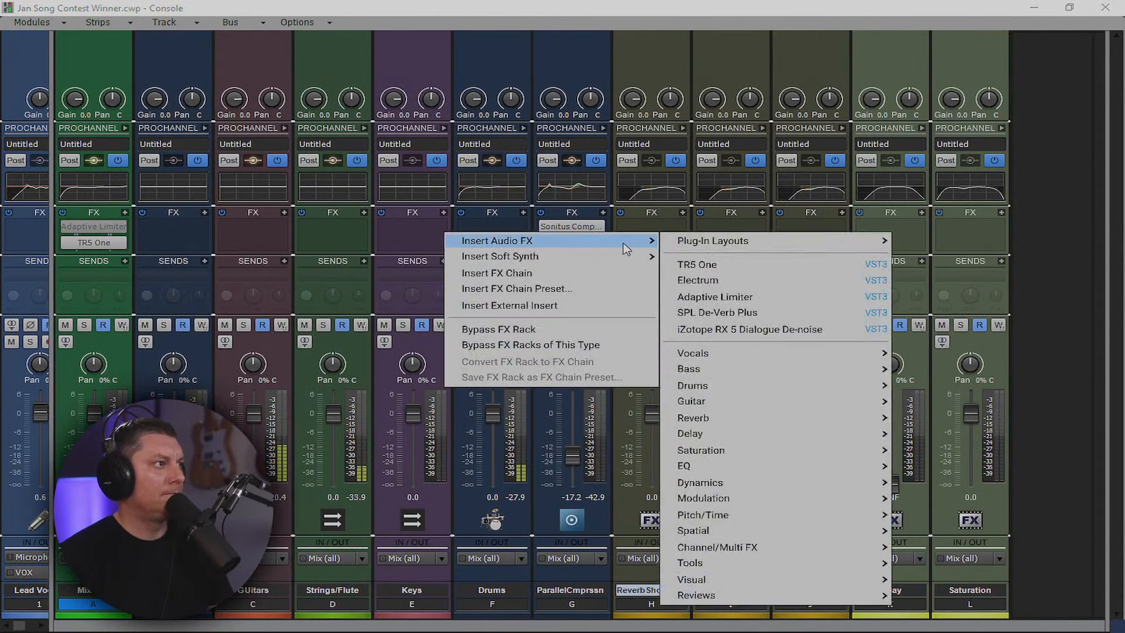
pyautogui.moveTo(820, 422)
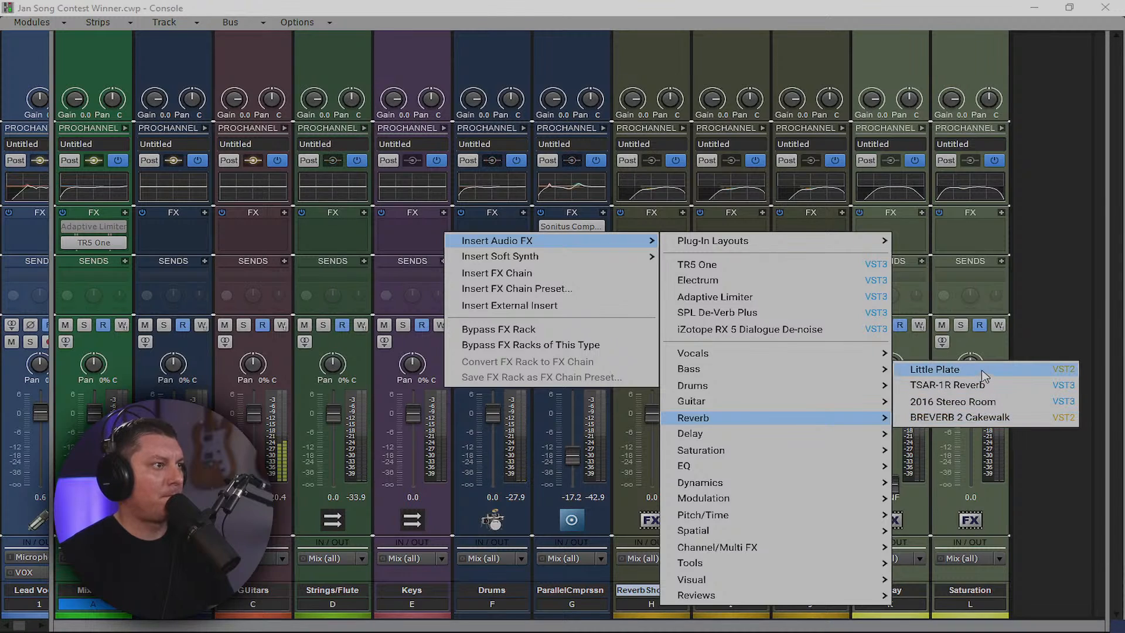
pyautogui.click(1002, 404)
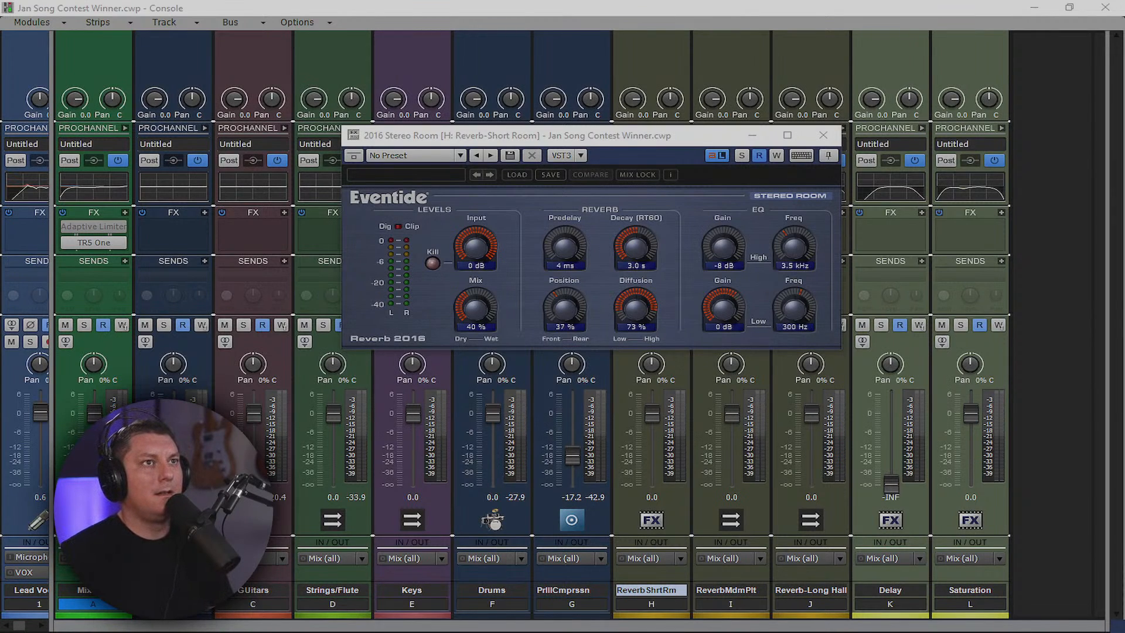
pyautogui.moveTo(733, 631); pyautogui.dragTo(476, 1)
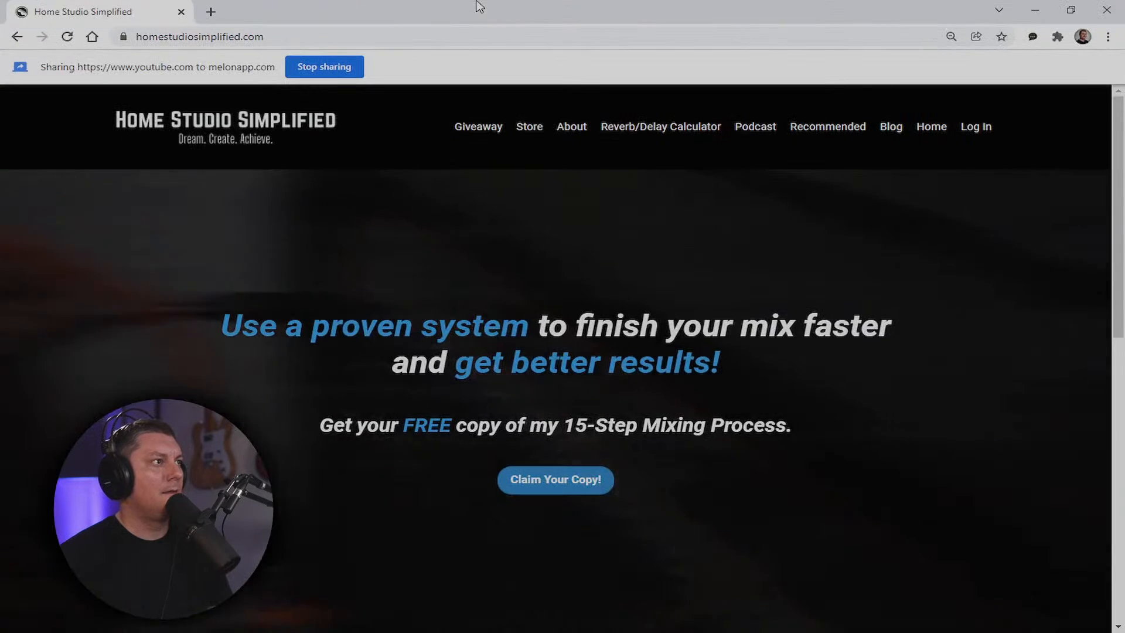
# Use the Reverb/Delay Calculator to get 645.16 ms for a quarter note at 93 BPM
pyautogui.click(658, 134)
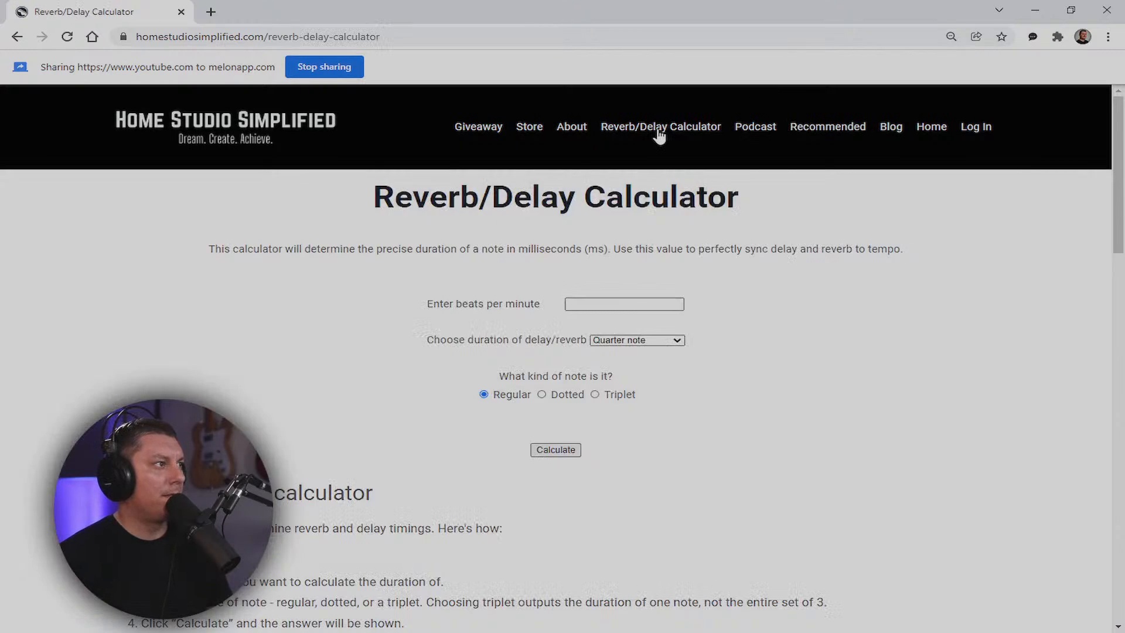
pyautogui.click(627, 304)
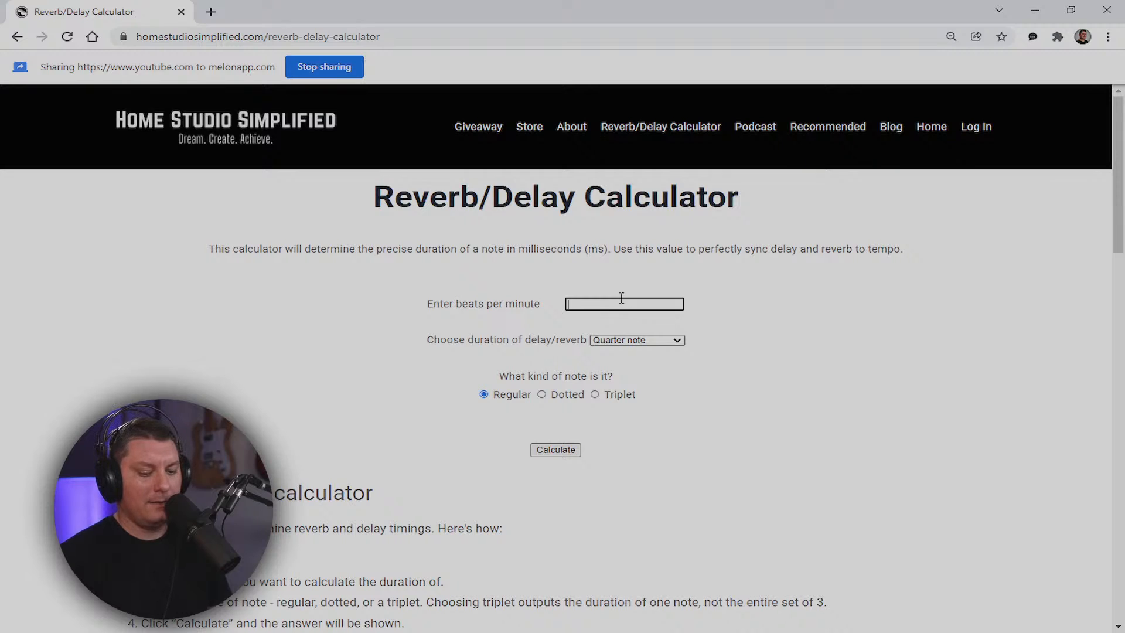
pyautogui.press('Return')
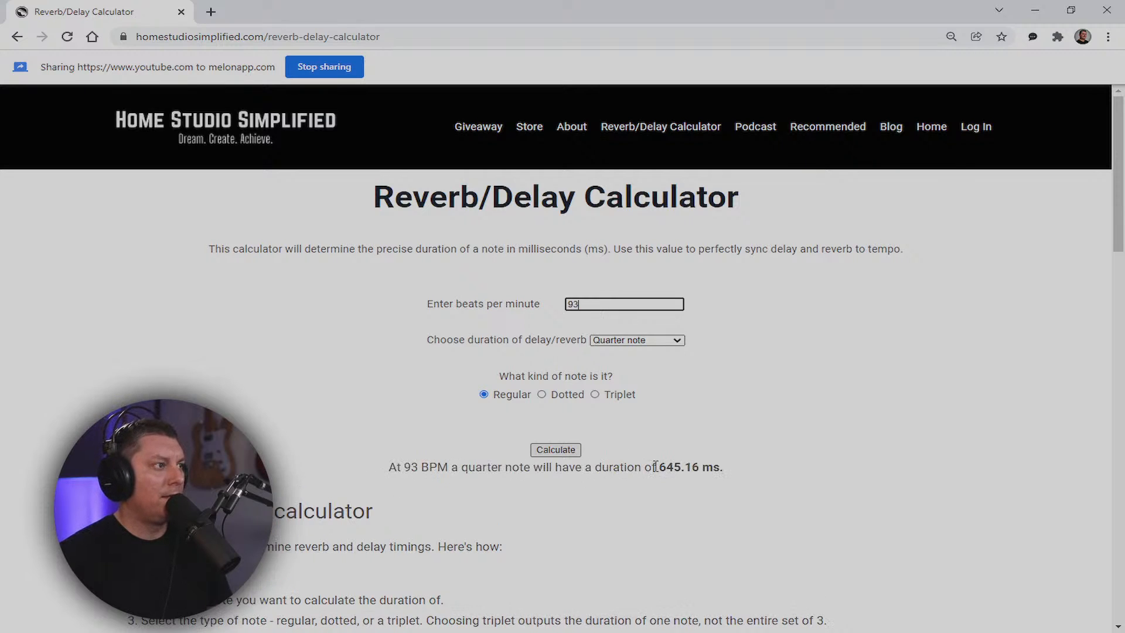
pyautogui.moveTo(656, 467); pyautogui.dragTo(704, 469)
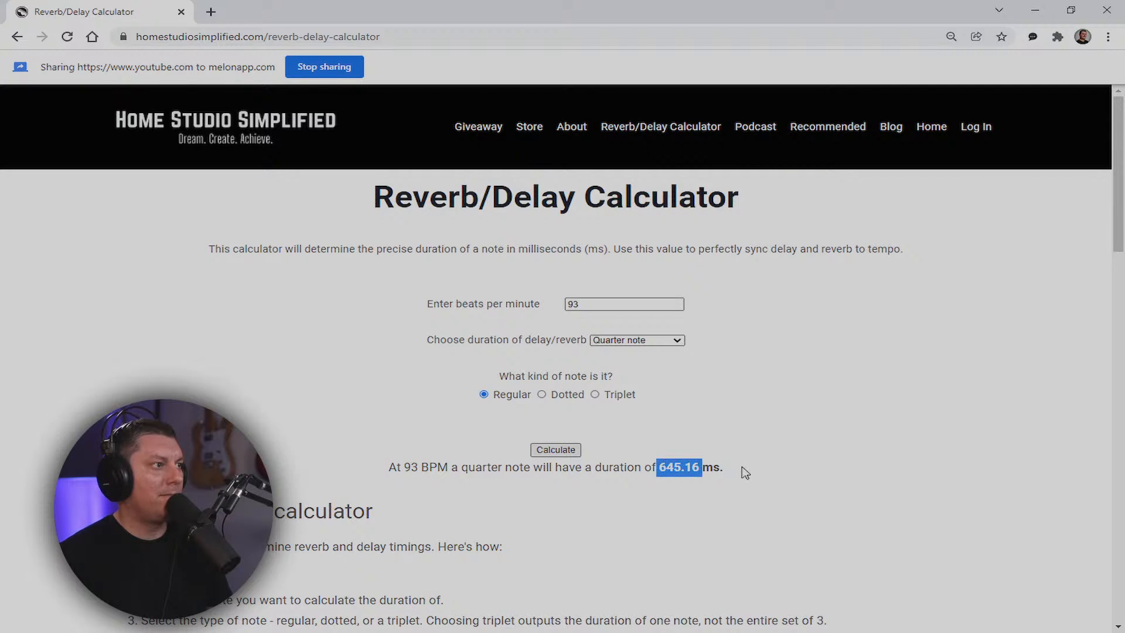
pyautogui.moveTo(734, 9); pyautogui.dragTo(1124, 90)
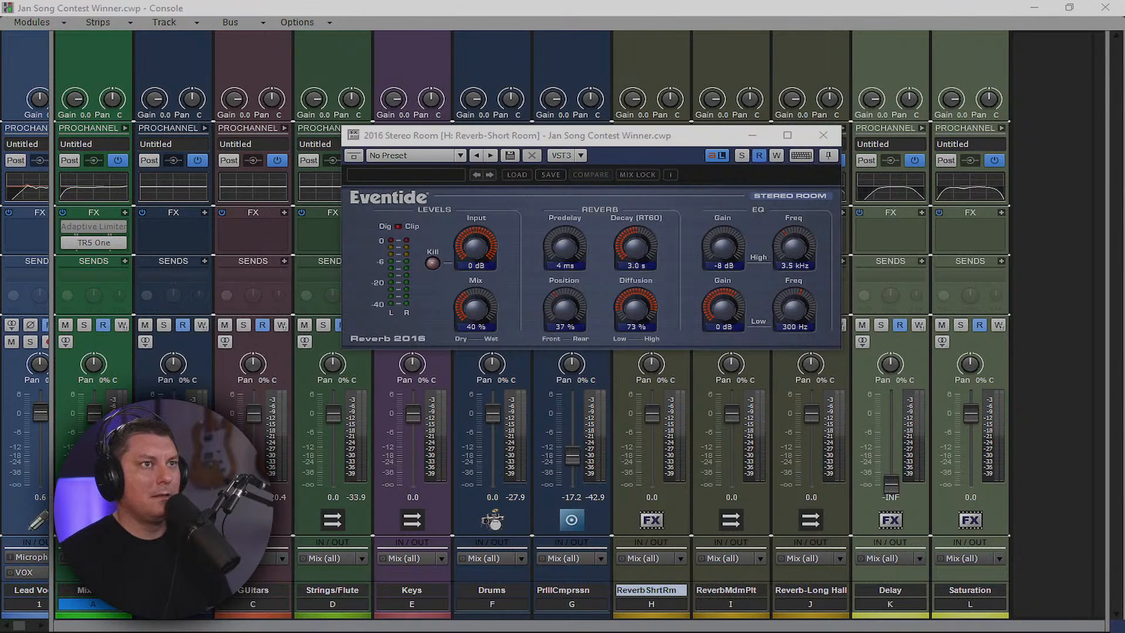
# Halve 645 in Calculator and set the reverb decay to 322 ms
pyautogui.moveTo(1124, 176); pyautogui.dragTo(181, 112)
pyautogui.click(221, 378)
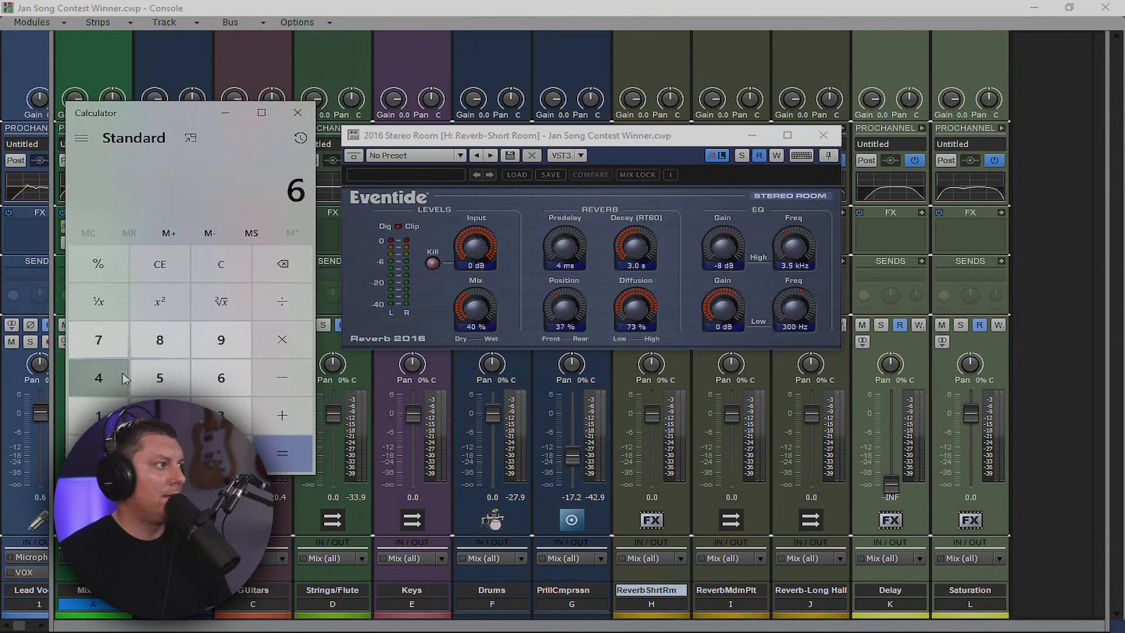
pyautogui.click(98, 378)
pyautogui.click(162, 378)
pyautogui.click(282, 301)
pyautogui.click(159, 415)
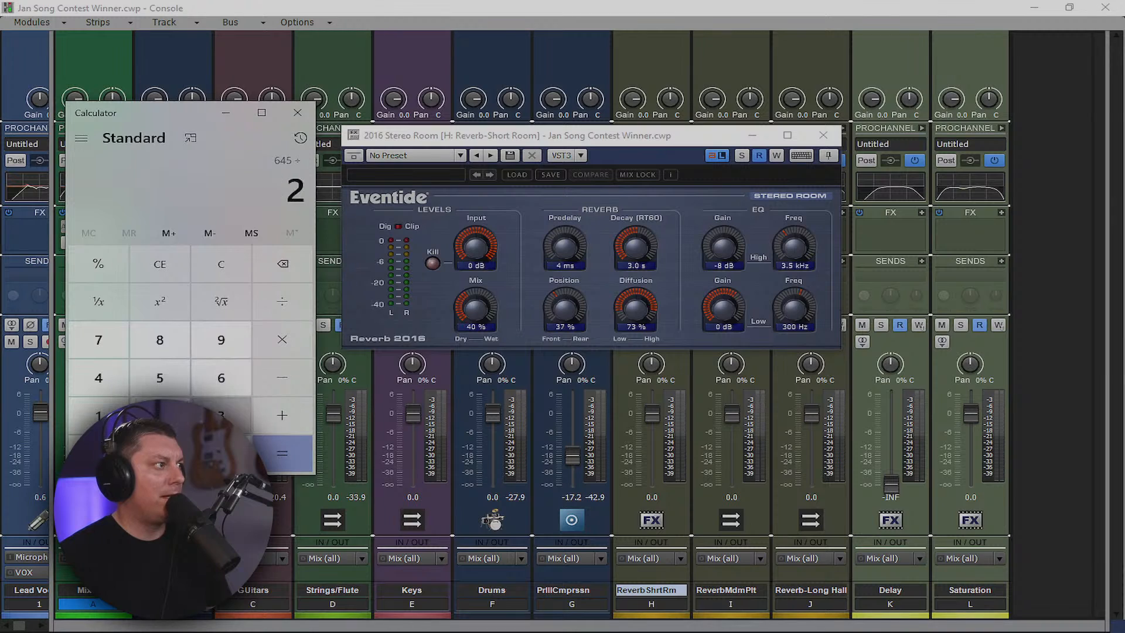
pyautogui.click(290, 461)
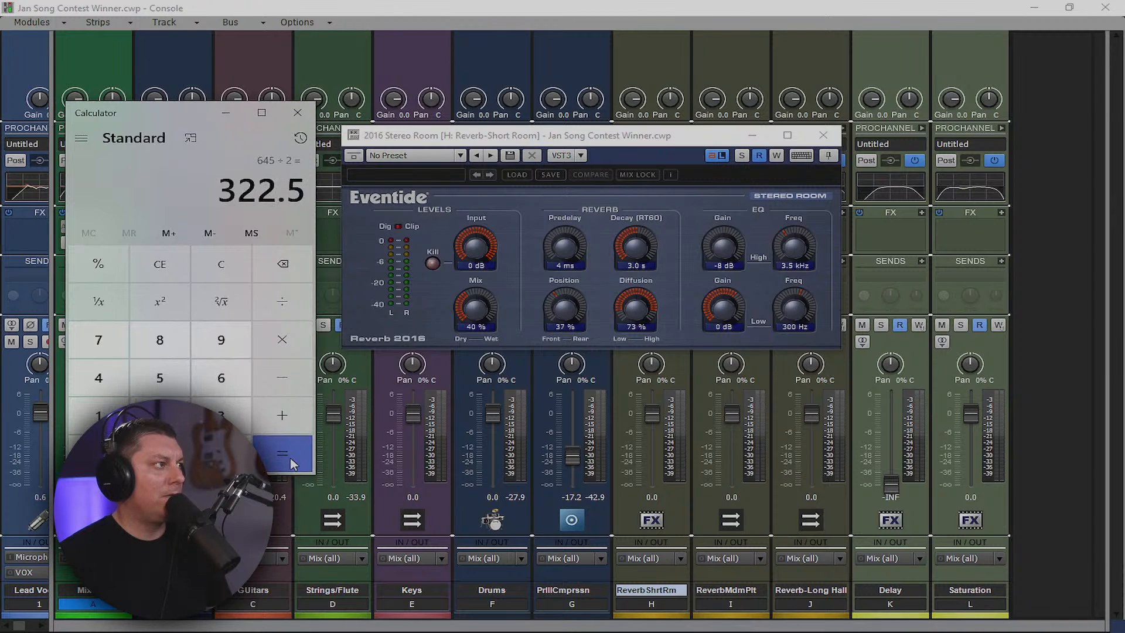
pyautogui.click(636, 265)
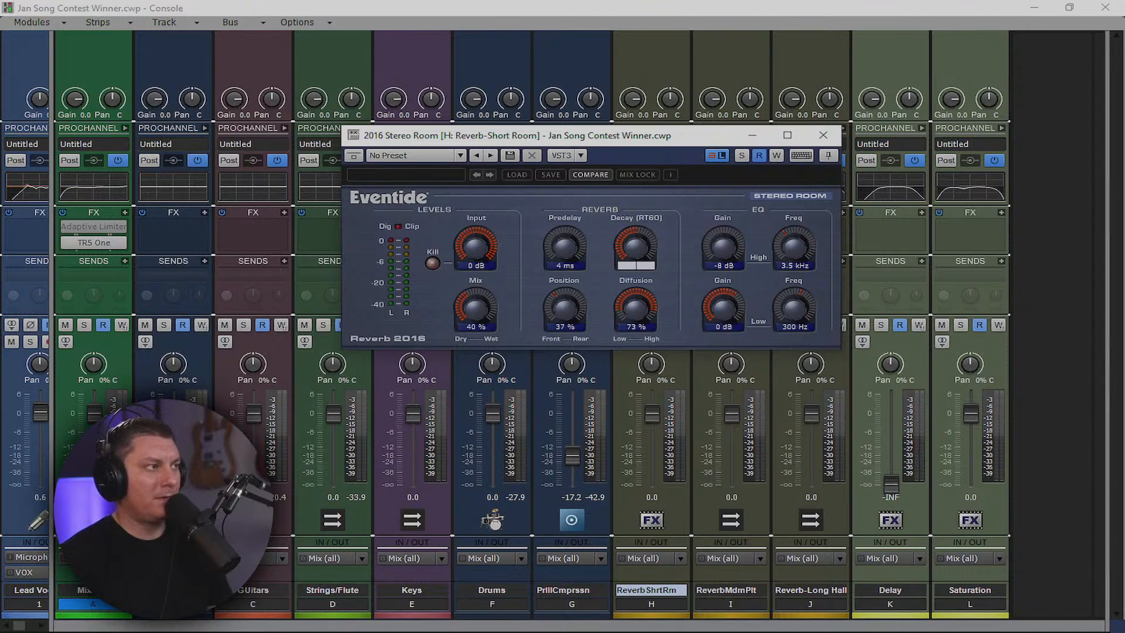
pyautogui.write('322')
pyautogui.press('Return')
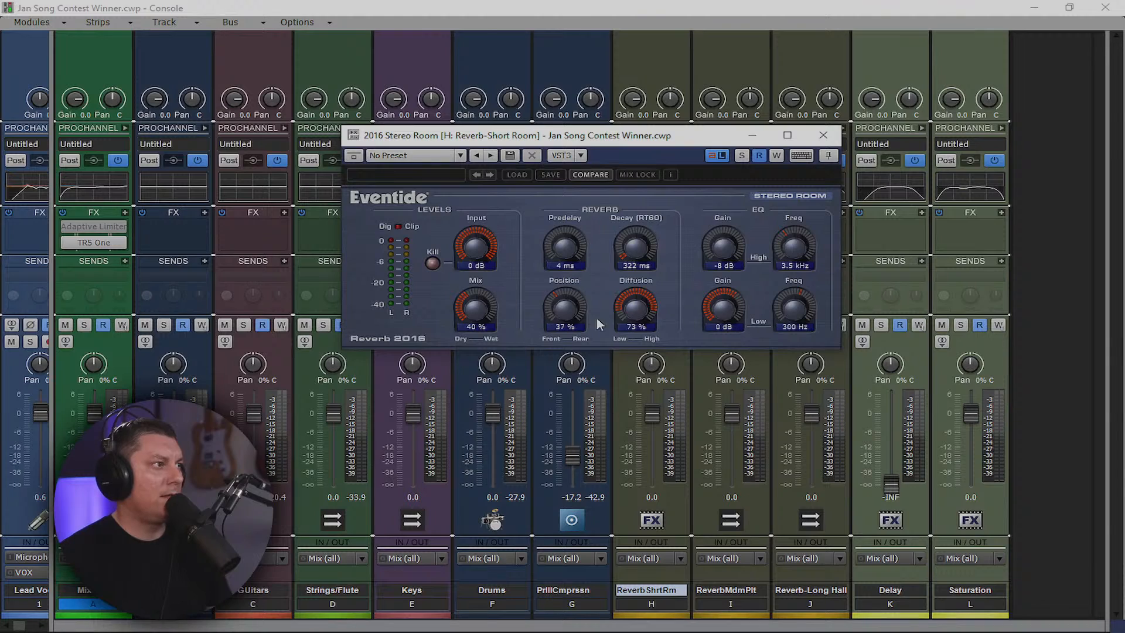
# Set reverb Mix to 100%, high EQ to 8.0 kHz, and low EQ to -8 dB at 165 Hz
pyautogui.moveTo(484, 314); pyautogui.dragTo(469, 201)
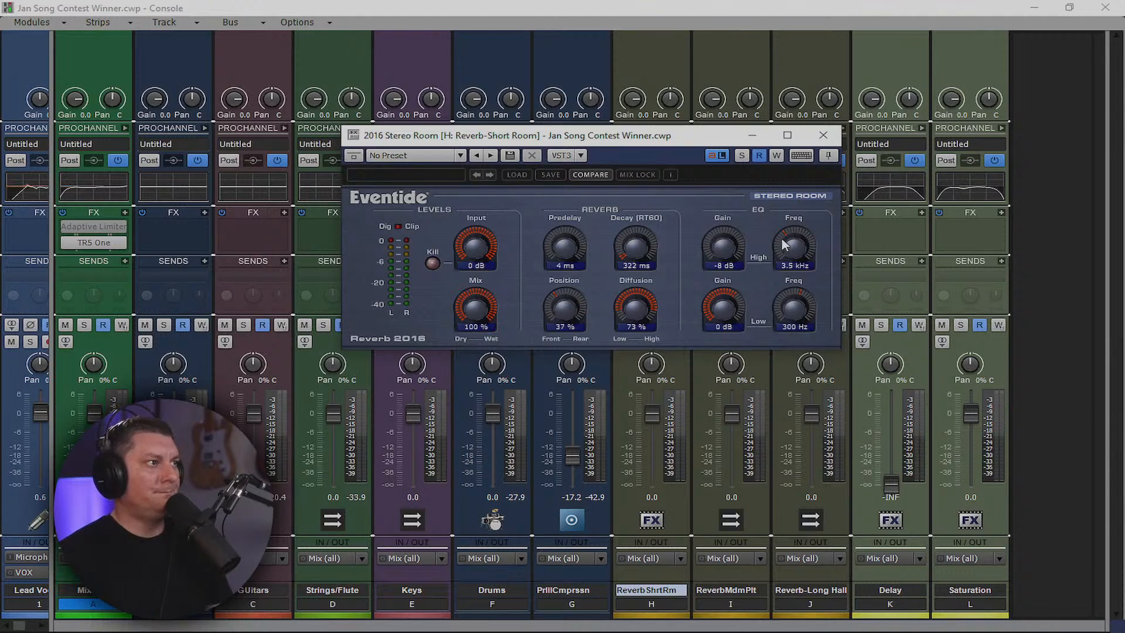
pyautogui.moveTo(790, 248); pyautogui.dragTo(773, 218)
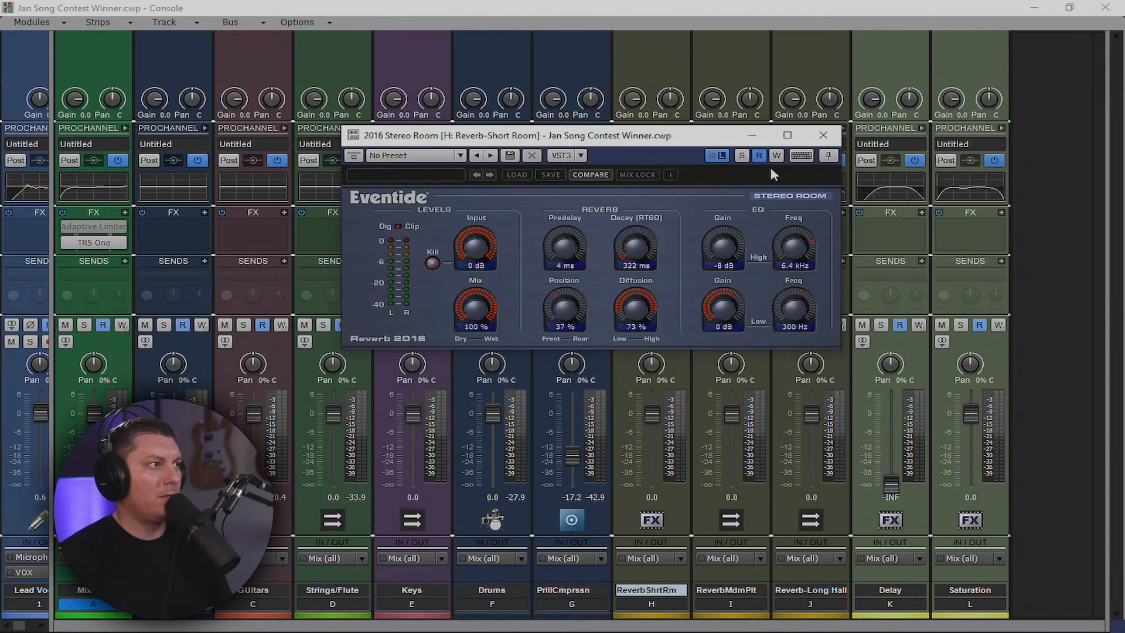
pyautogui.moveTo(772, 166); pyautogui.dragTo(772, 165)
pyautogui.moveTo(794, 308); pyautogui.dragTo(801, 411)
pyautogui.moveTo(789, 335); pyautogui.dragTo(807, 363)
pyautogui.moveTo(727, 307); pyautogui.dragTo(763, 591)
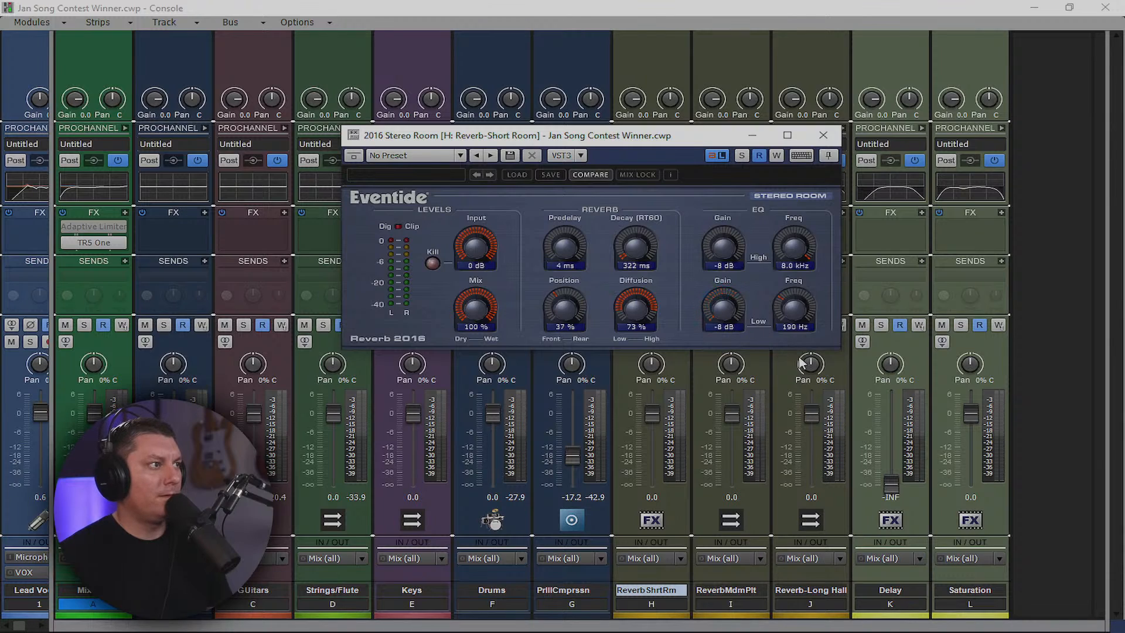
pyautogui.moveTo(791, 312)
pyautogui.mouseDown()
pyautogui.moveTo(797, 328)
pyautogui.moveTo(797, 313)
pyautogui.mouseUp()
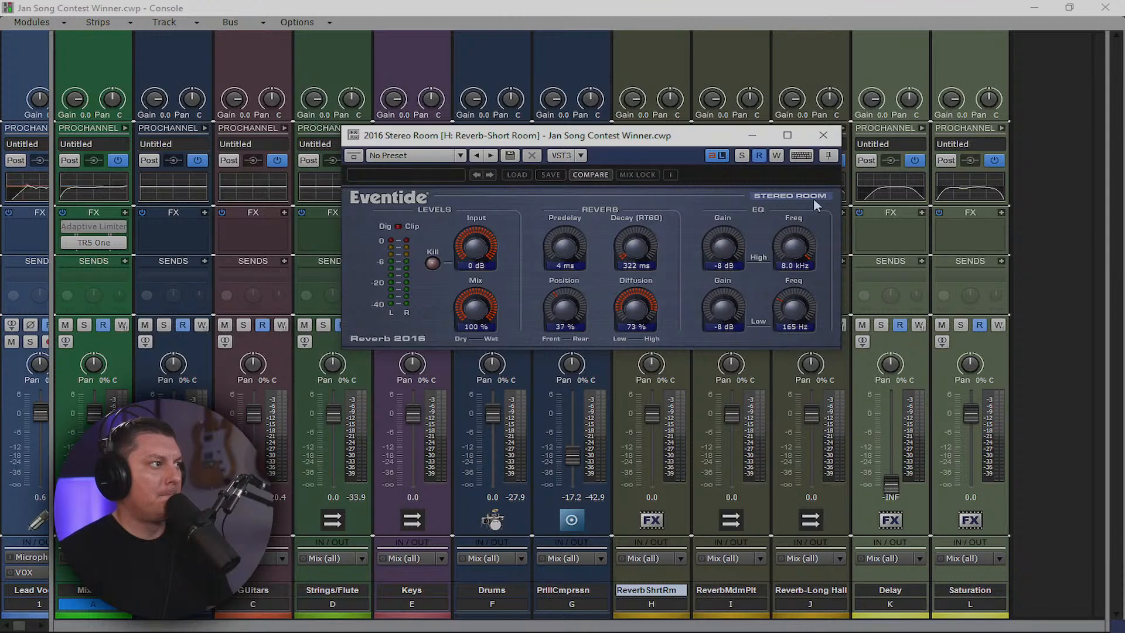
pyautogui.click(824, 136)
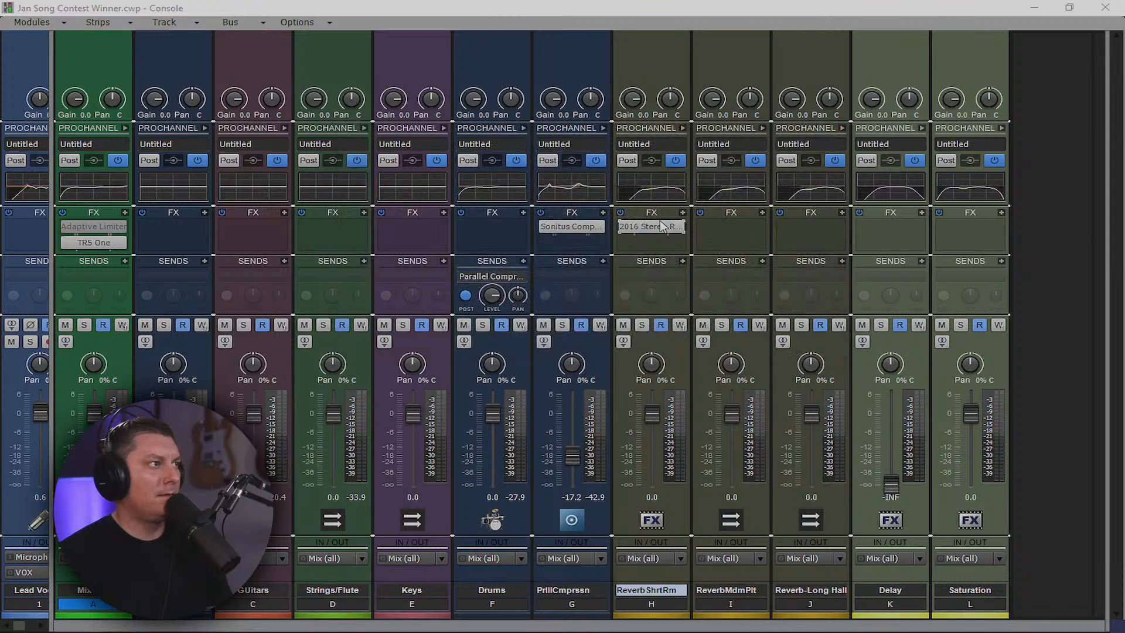
# Copy the Stereo Room reverb onto the Medium Plate bus and set its decay to 645 ms
pyautogui.moveTo(648, 226); pyautogui.dragTo(734, 232)
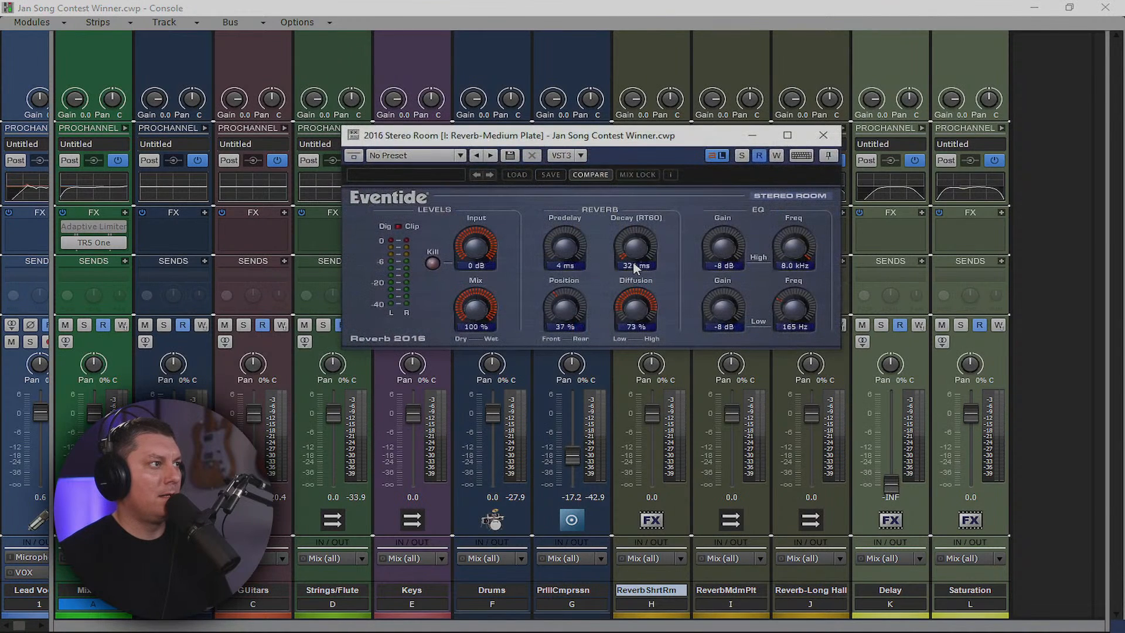
pyautogui.doubleClick(637, 267)
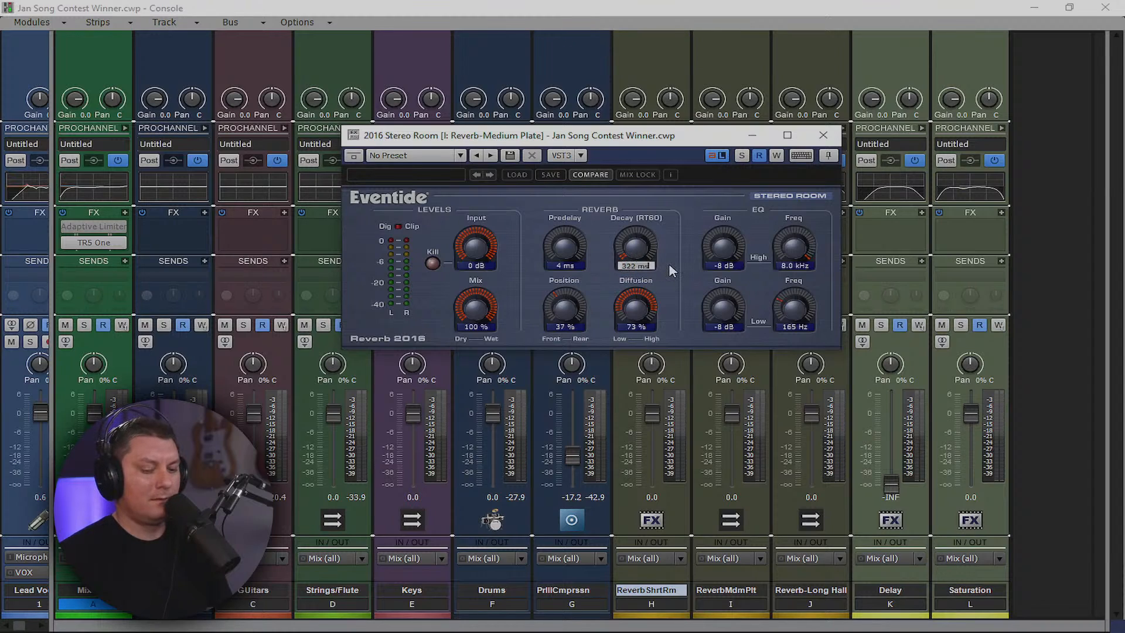
pyautogui.write('644')
pyautogui.press('Return')
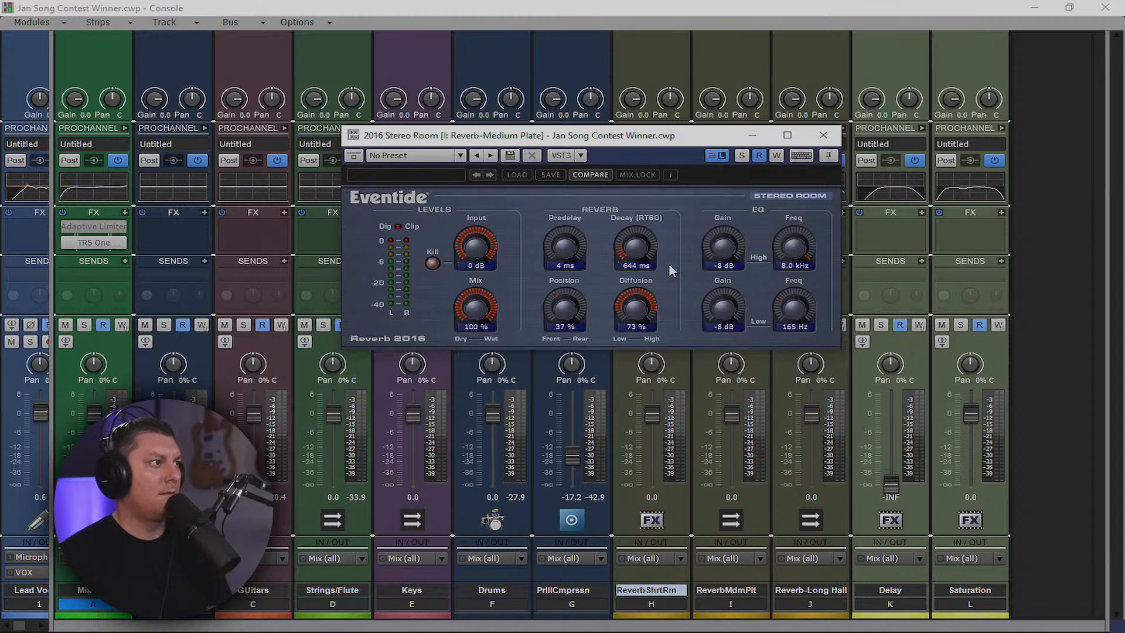
pyautogui.doubleClick(639, 266)
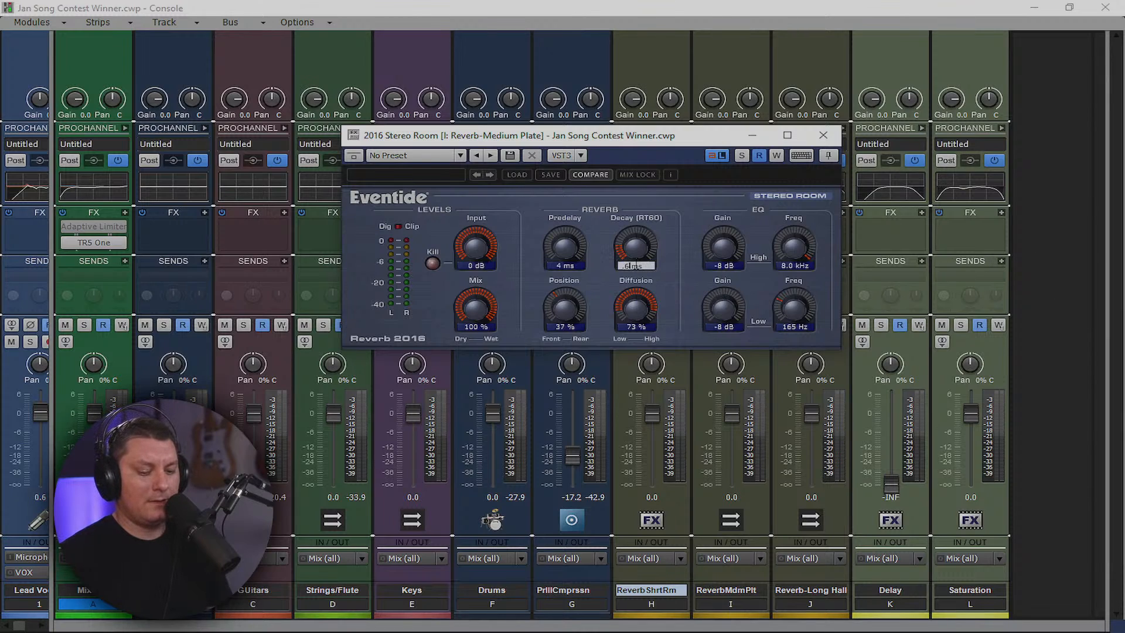
pyautogui.write('200')
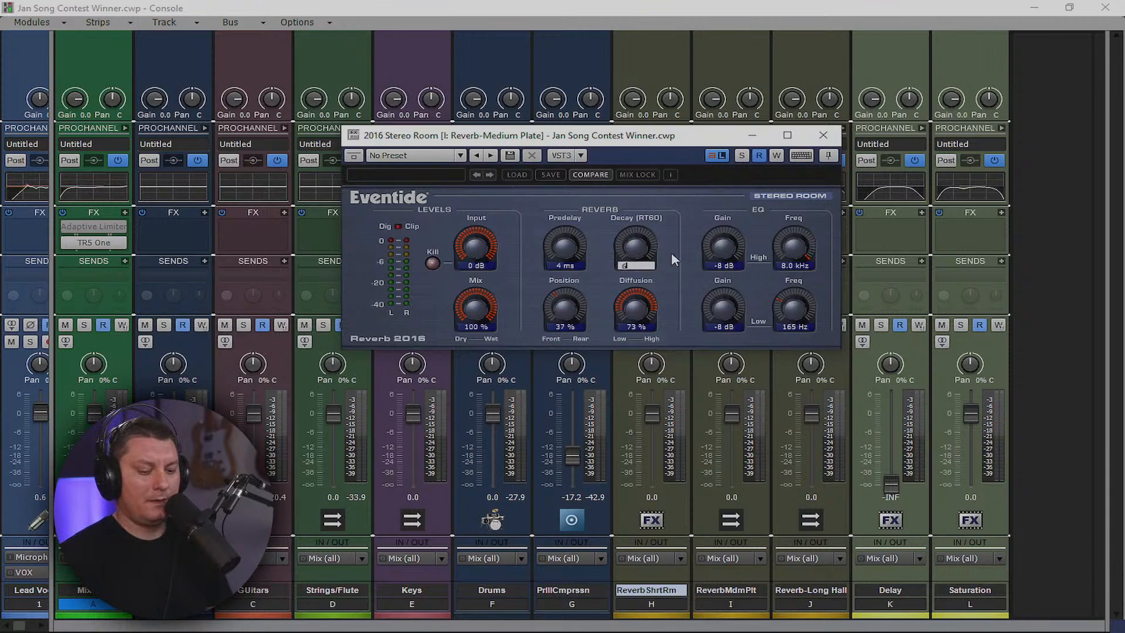
pyautogui.press('Return')
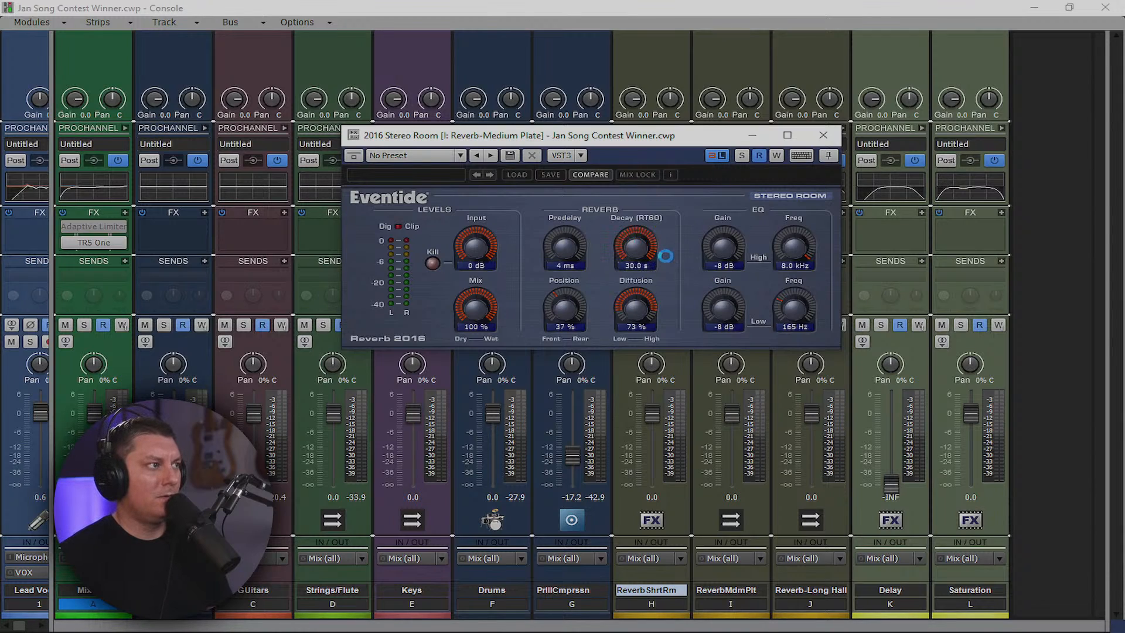
pyautogui.click(636, 266)
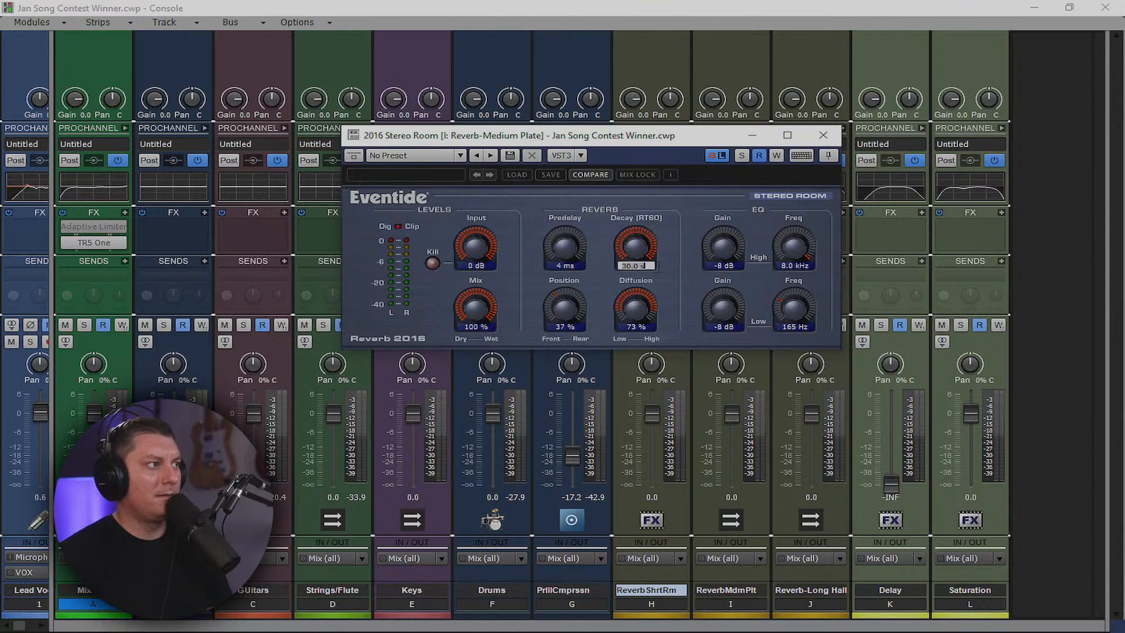
pyautogui.write('645')
pyautogui.press('Return')
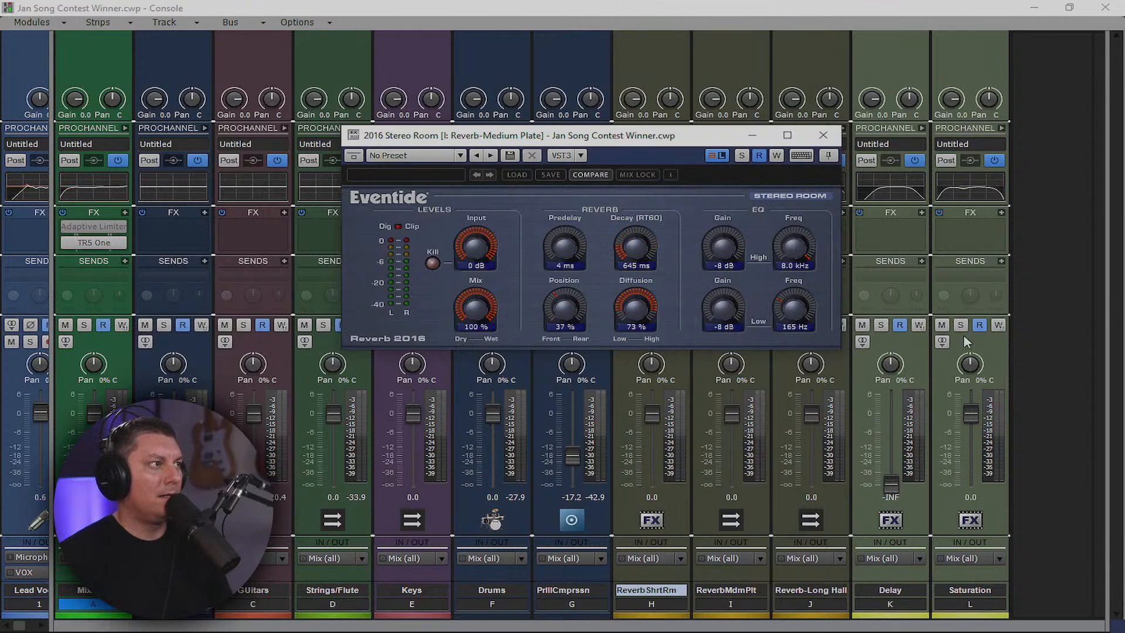
# Double 322.5 twice in Calculator to get 1,290
pyautogui.hotkey('alt', 'Tab')
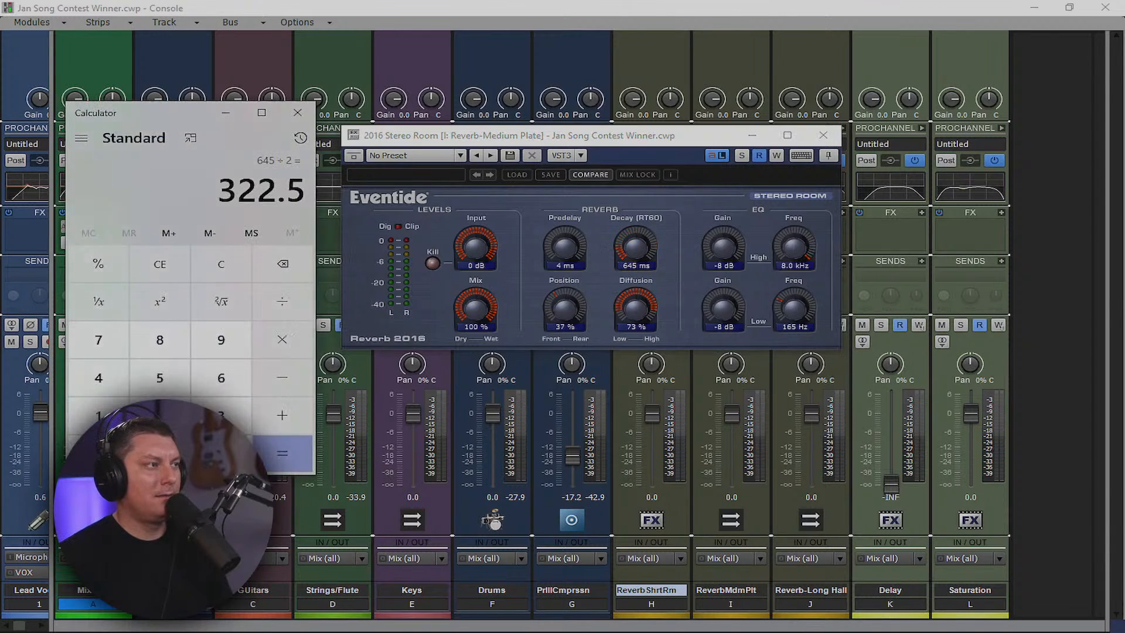
pyautogui.click(282, 340)
pyautogui.click(170, 410)
pyautogui.click(280, 457)
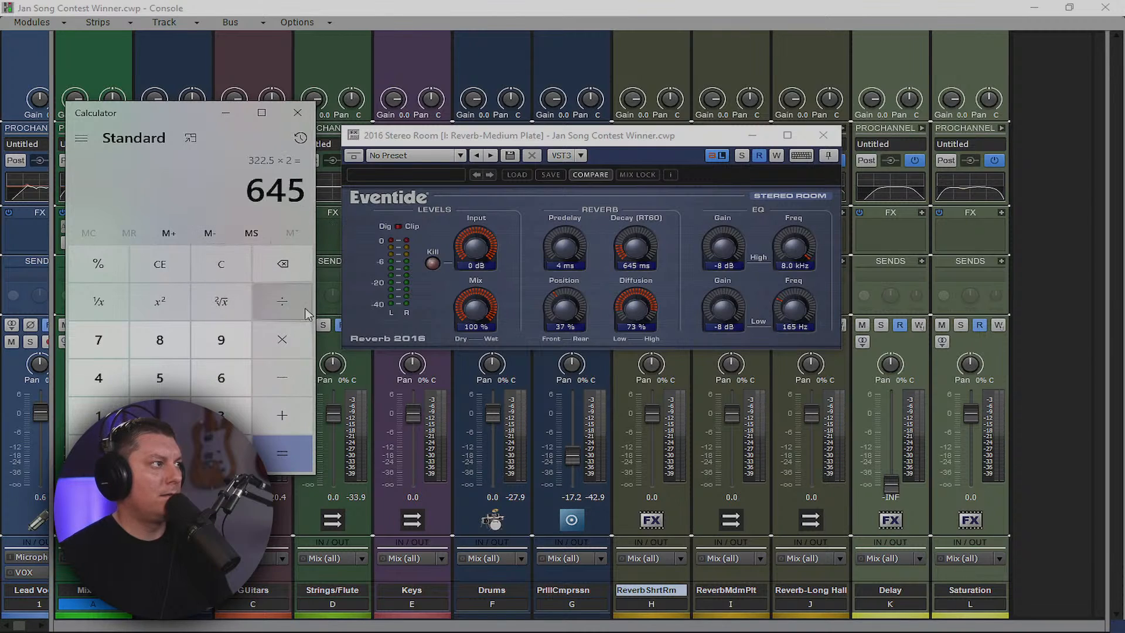
pyautogui.click(282, 340)
pyautogui.click(170, 410)
pyautogui.click(300, 464)
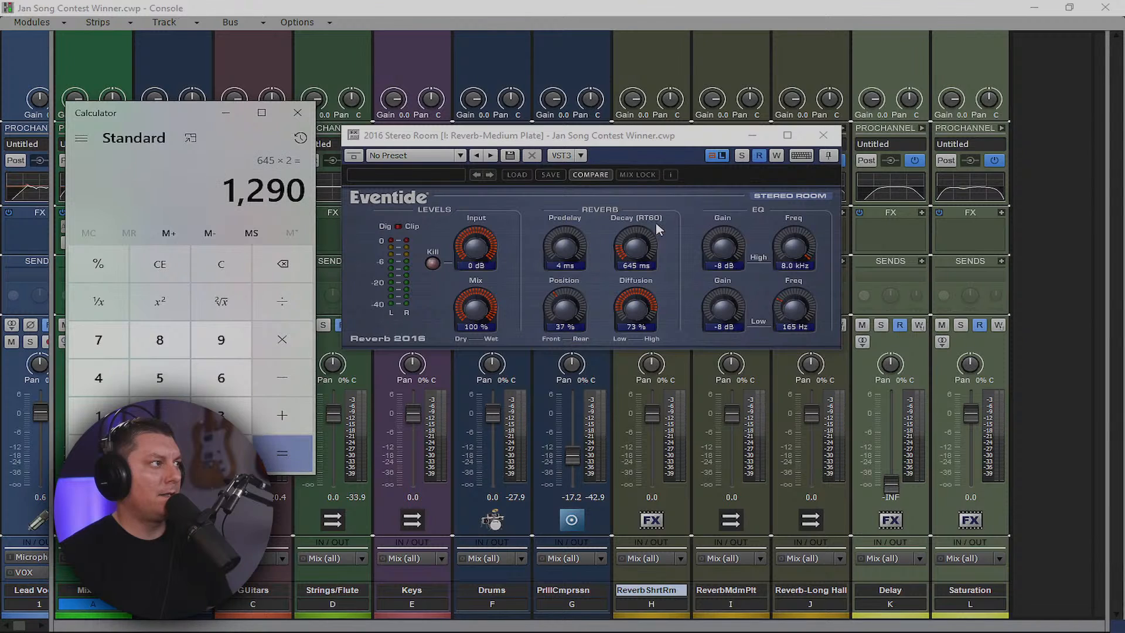
# Copy the Stereo Room reverb from the Medium Plate bus onto the Long Hall bus
pyautogui.moveTo(151, 114); pyautogui.dragTo(1124, 197)
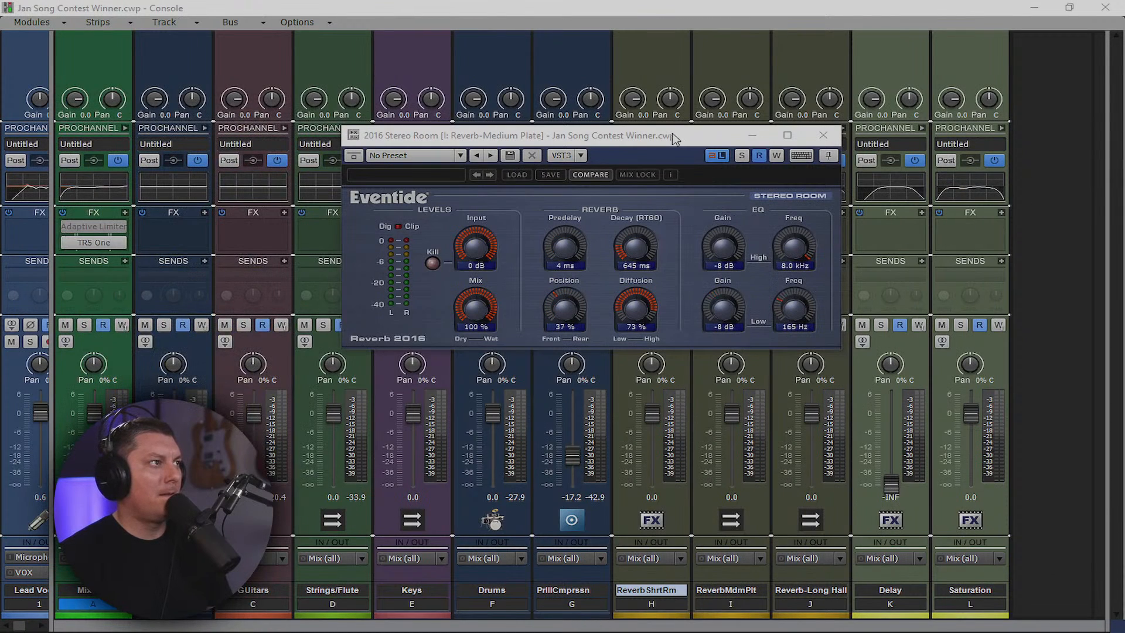
pyautogui.click(823, 135)
pyautogui.moveTo(736, 233); pyautogui.dragTo(819, 235)
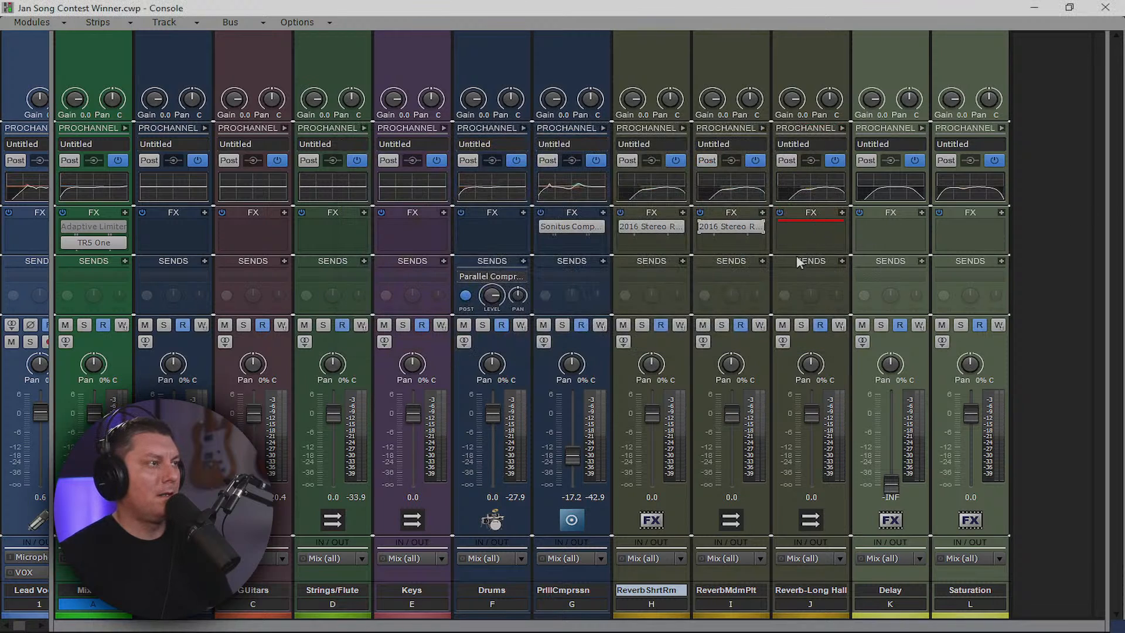
# Open the Long Hall bus's 2016 Stereo Room reverb and enter a 1.3 s decay
pyautogui.doubleClick(817, 227)
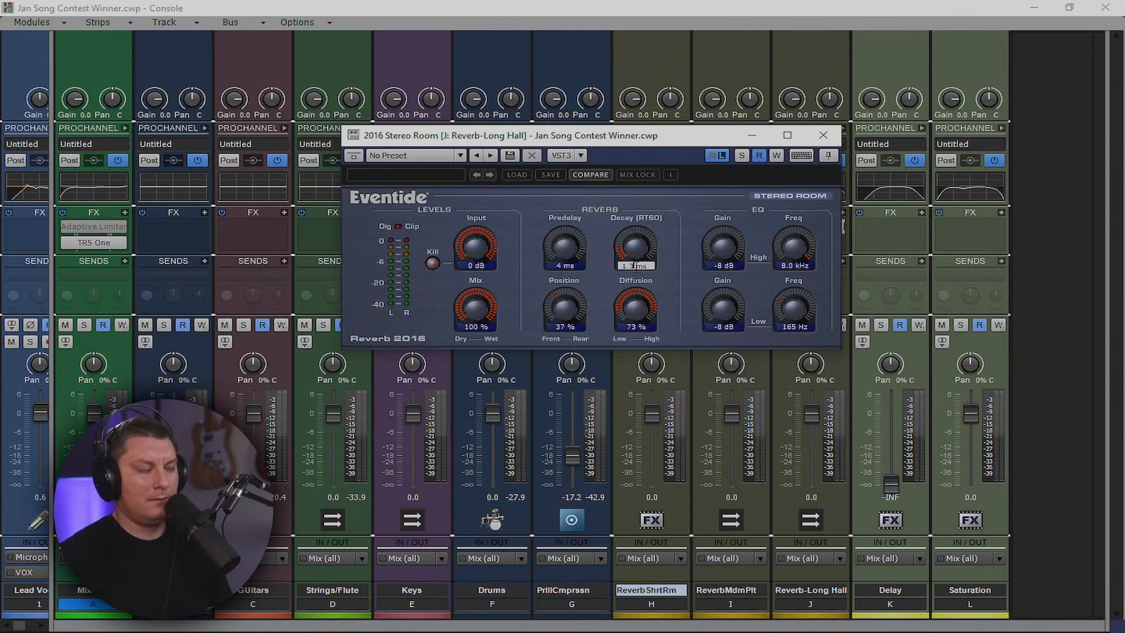
pyautogui.press('Return')
pyautogui.doubleClick(636, 266)
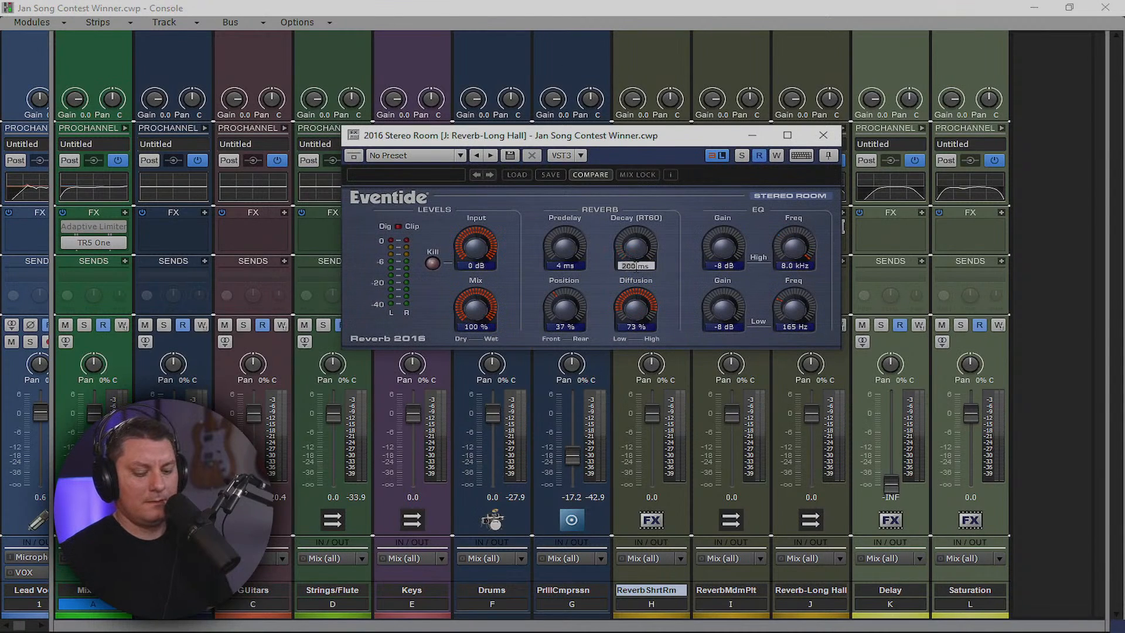
pyautogui.press('Return')
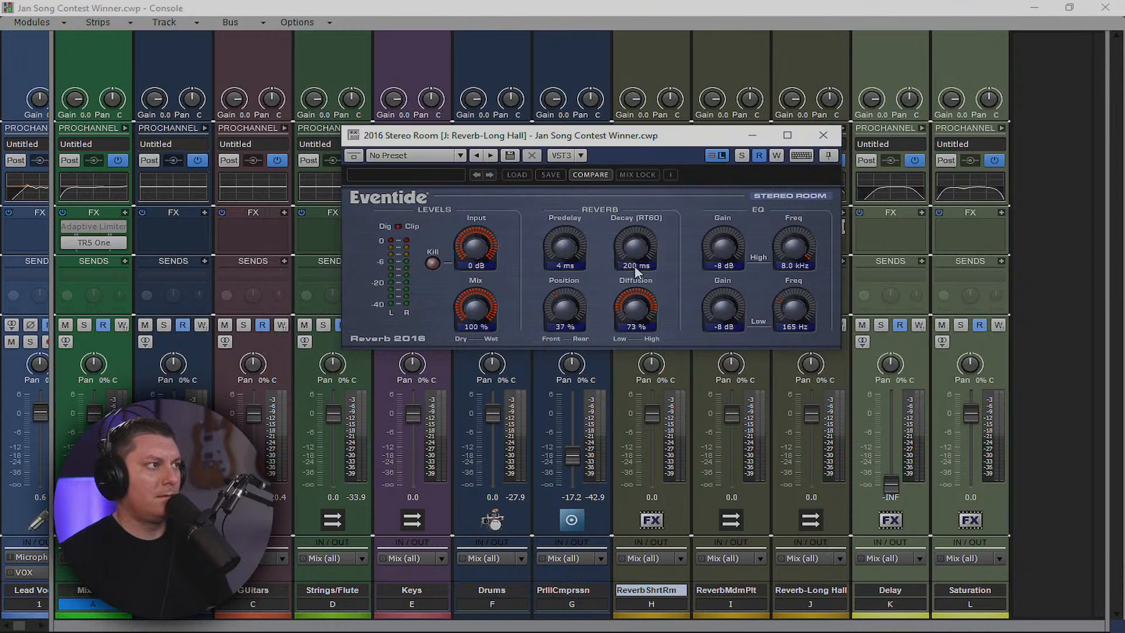
pyautogui.doubleClick(636, 267)
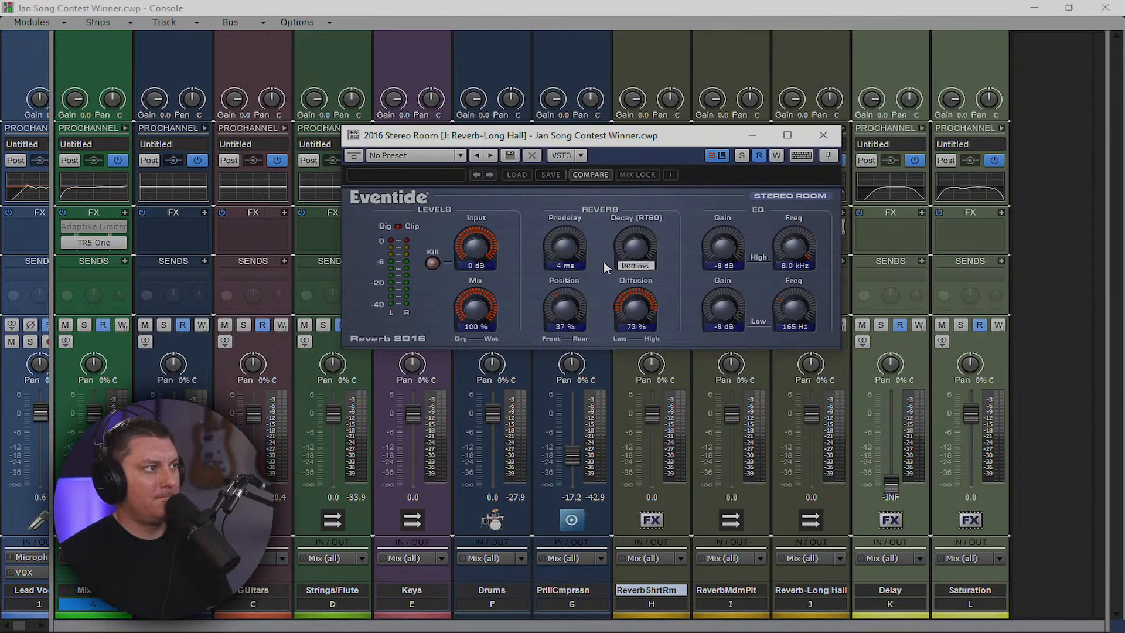
pyautogui.write('1.3')
pyautogui.press('Return')
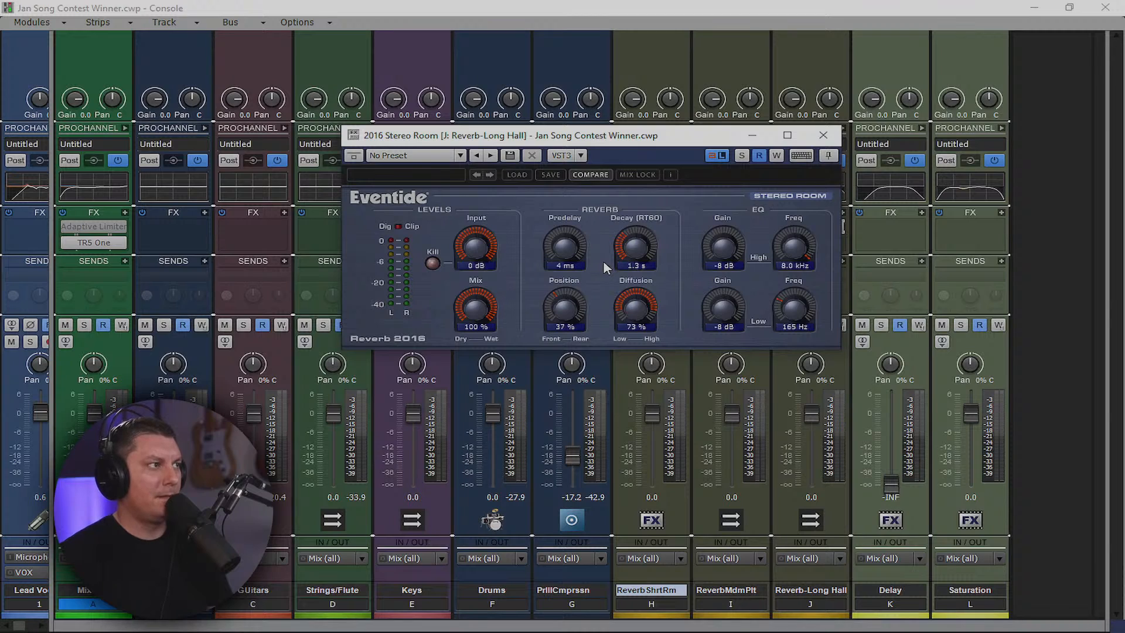
# Close the Eventide Long Hall window, check the vocal and Guitar Clean 1 strips, then reshow the buses
pyautogui.click(823, 136)
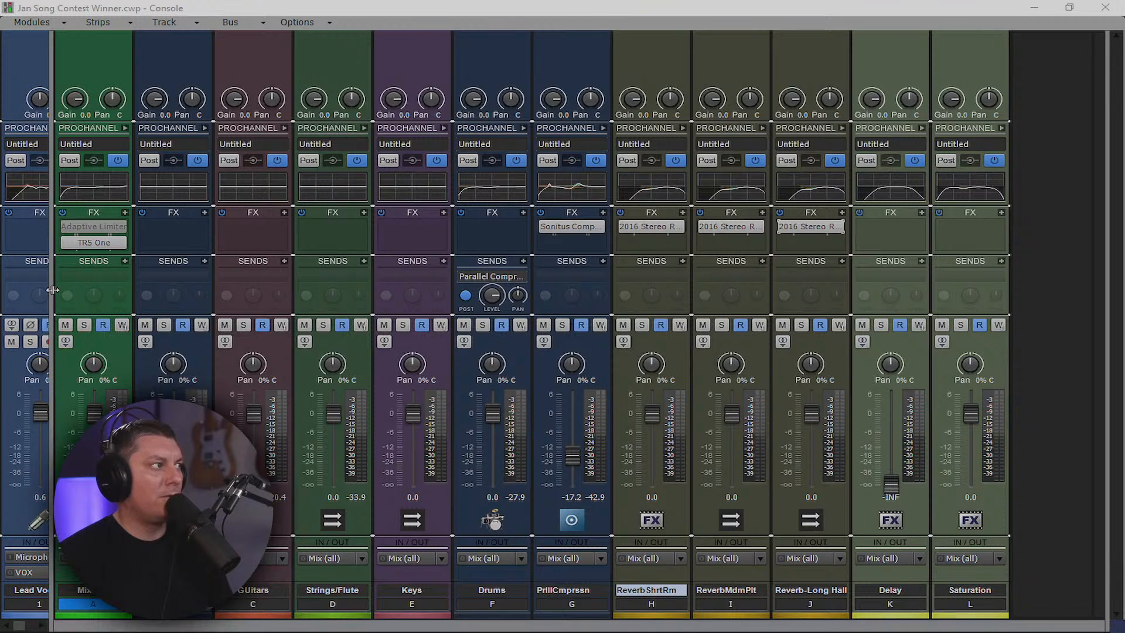
pyautogui.moveTo(52, 289); pyautogui.dragTo(1105, 289)
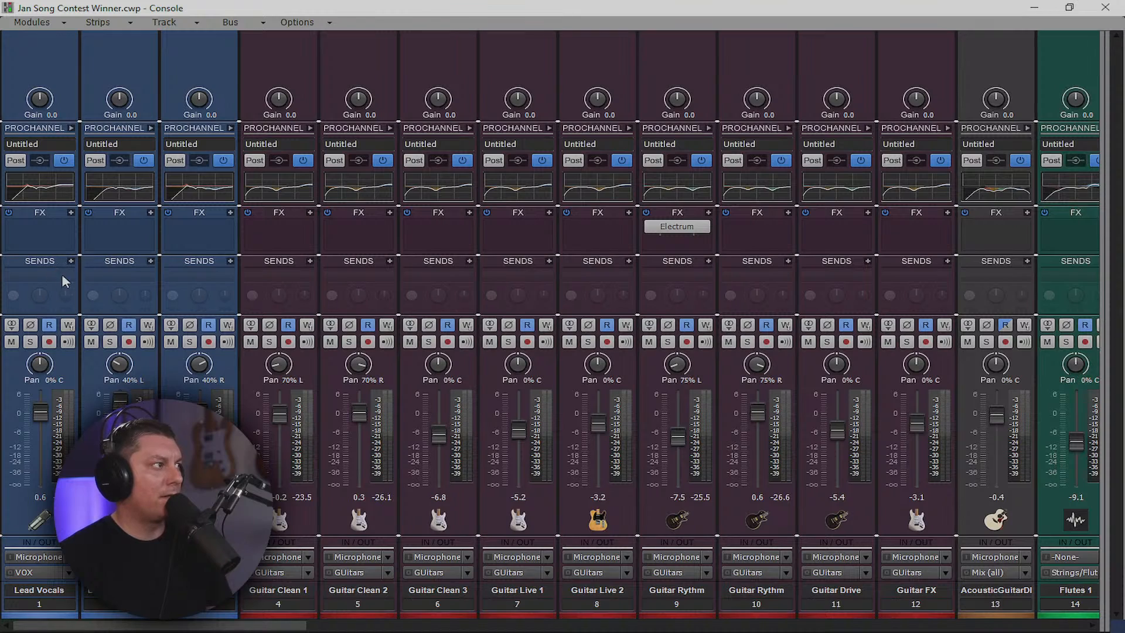
pyautogui.moveTo(54, 595); pyautogui.dragTo(209, 611)
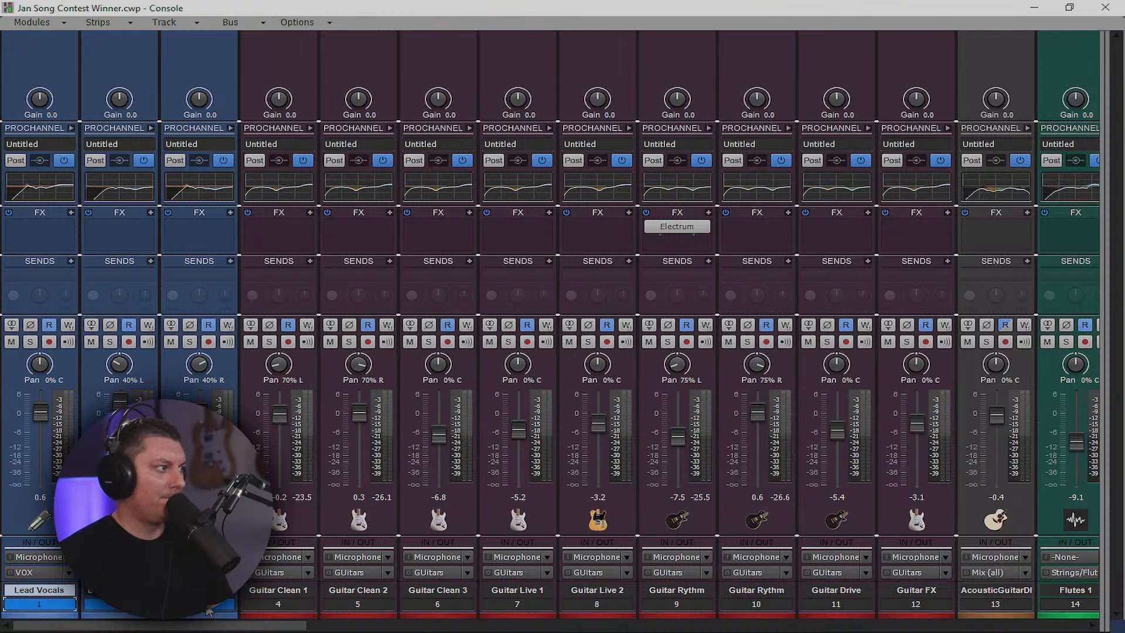
pyautogui.click(276, 599)
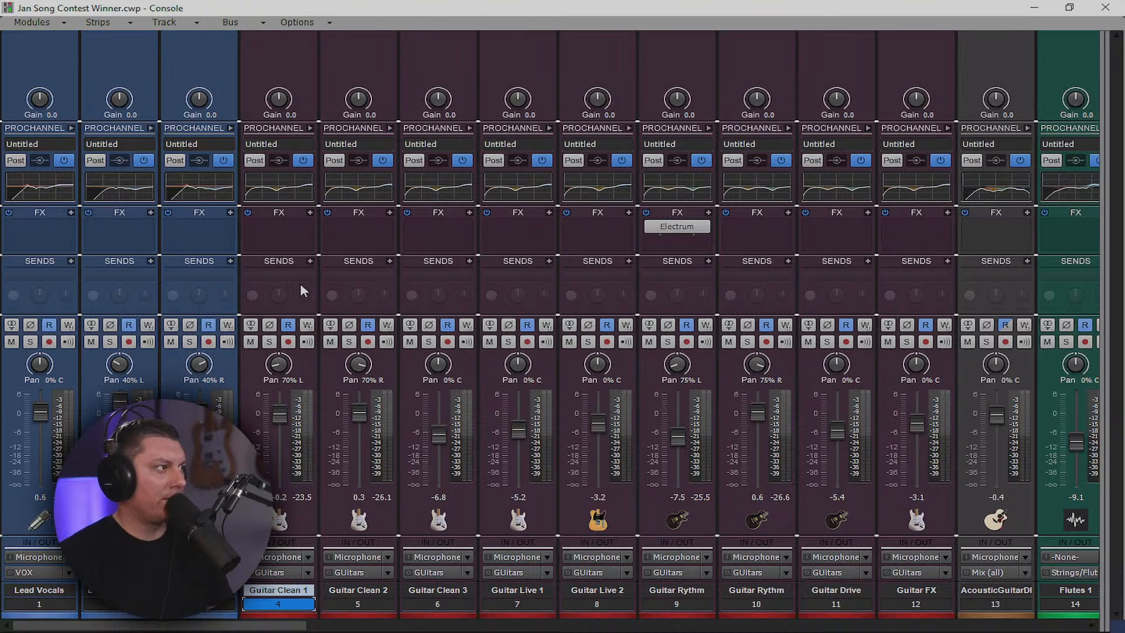
pyautogui.click(293, 610)
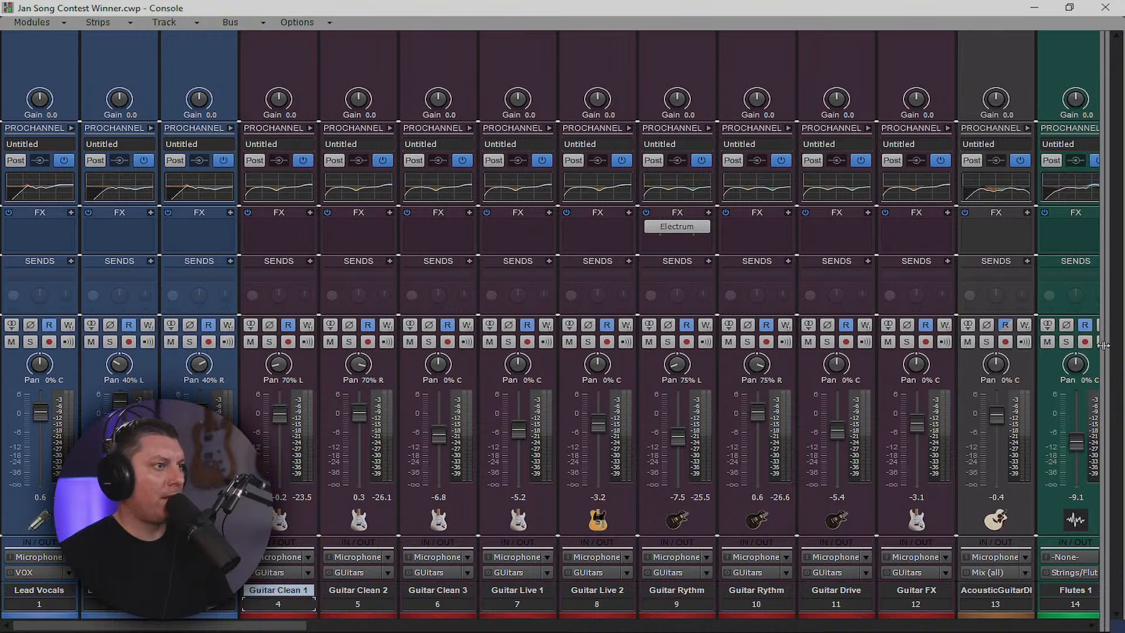
pyautogui.moveTo(1101, 343); pyautogui.dragTo(171, 343)
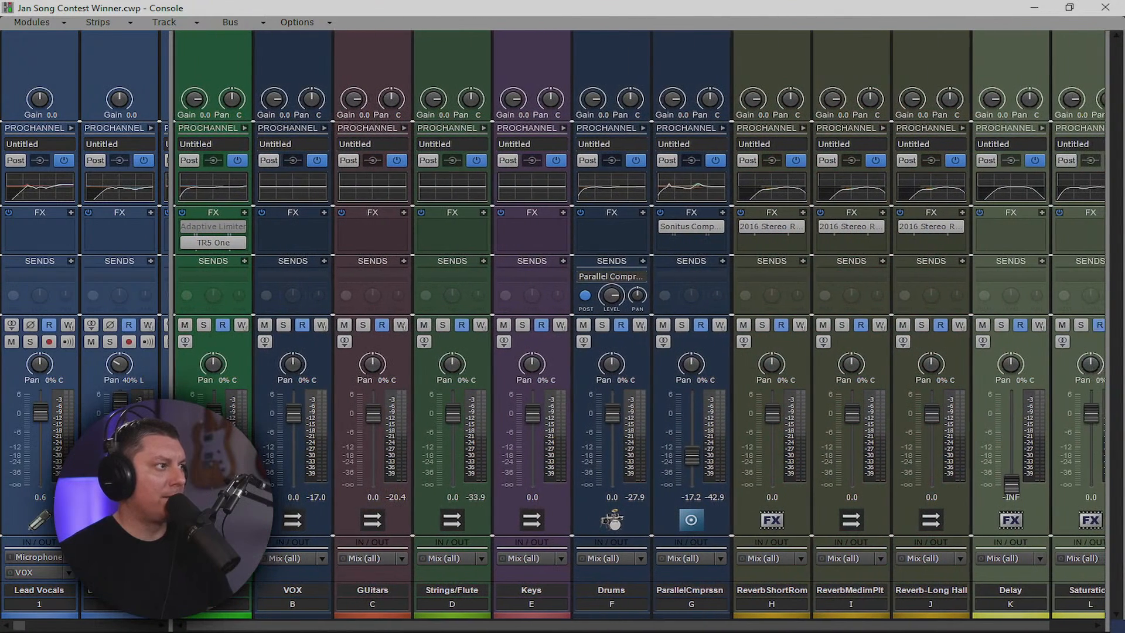
# Add Reverb-Short Room, Reverb-Medium Plate and Reverb-Long Hall sends to the GUitars bus
pyautogui.click(403, 262)
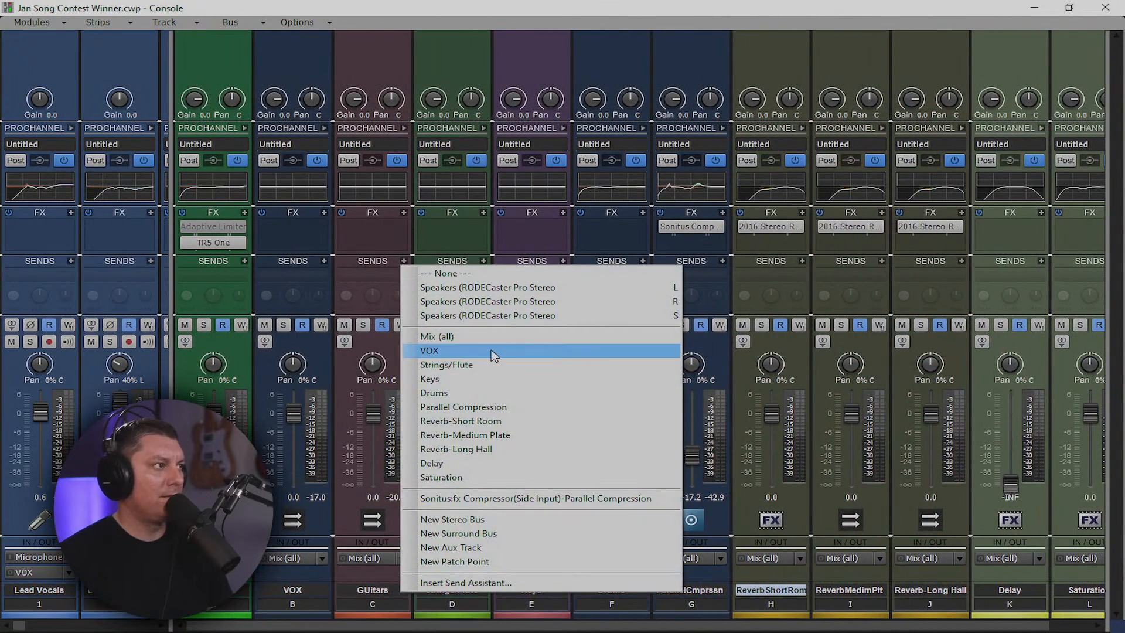
pyautogui.click(469, 422)
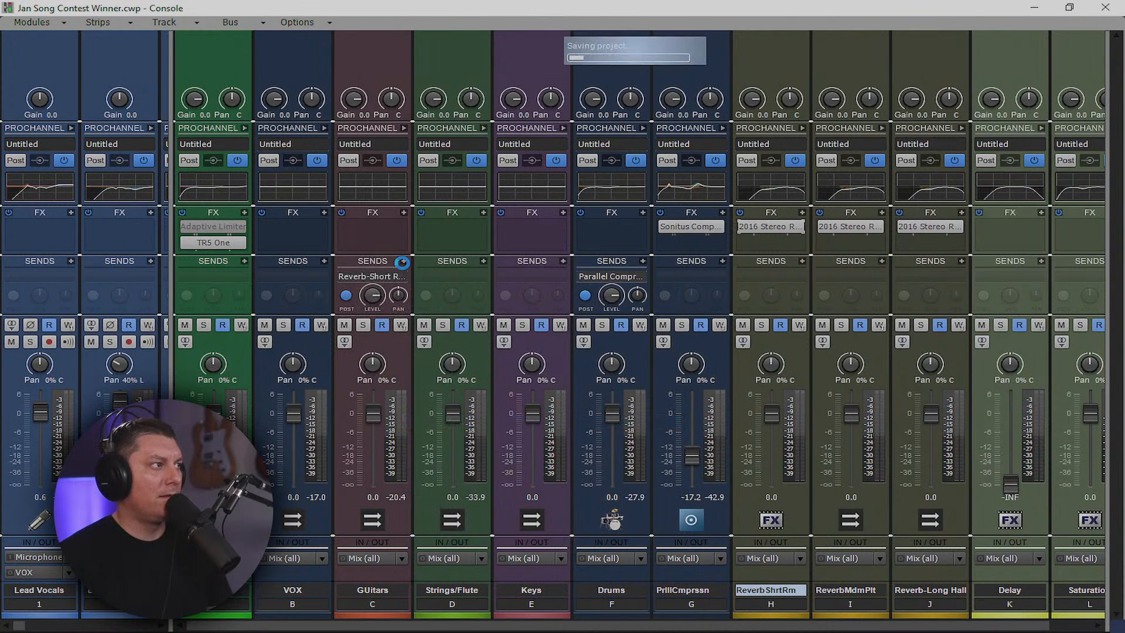
pyautogui.click(404, 261)
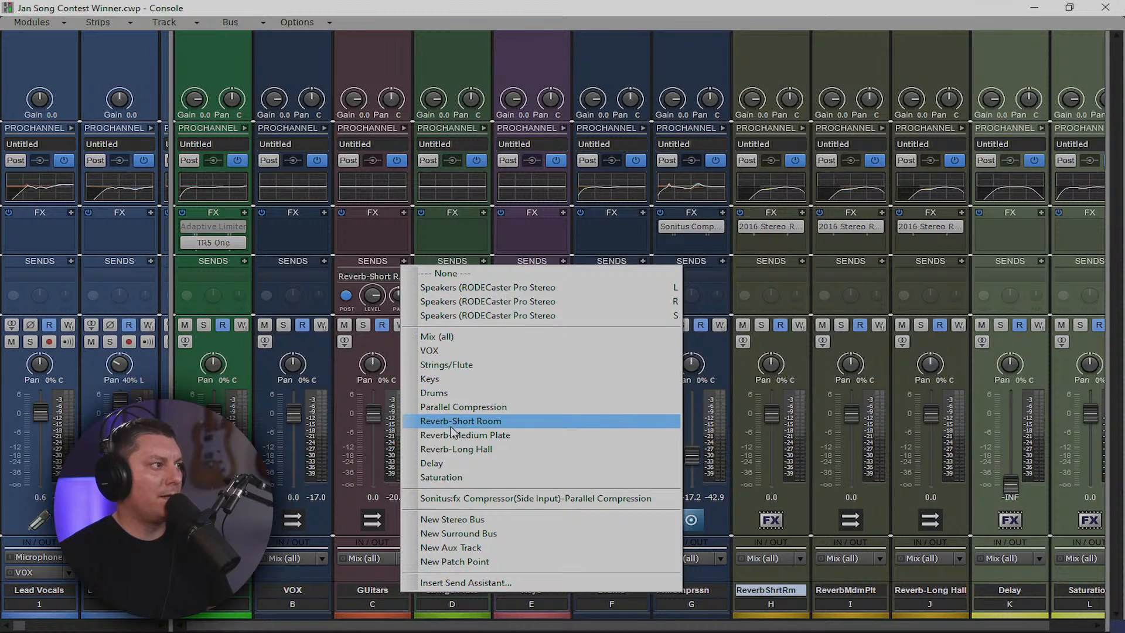
pyautogui.click(457, 434)
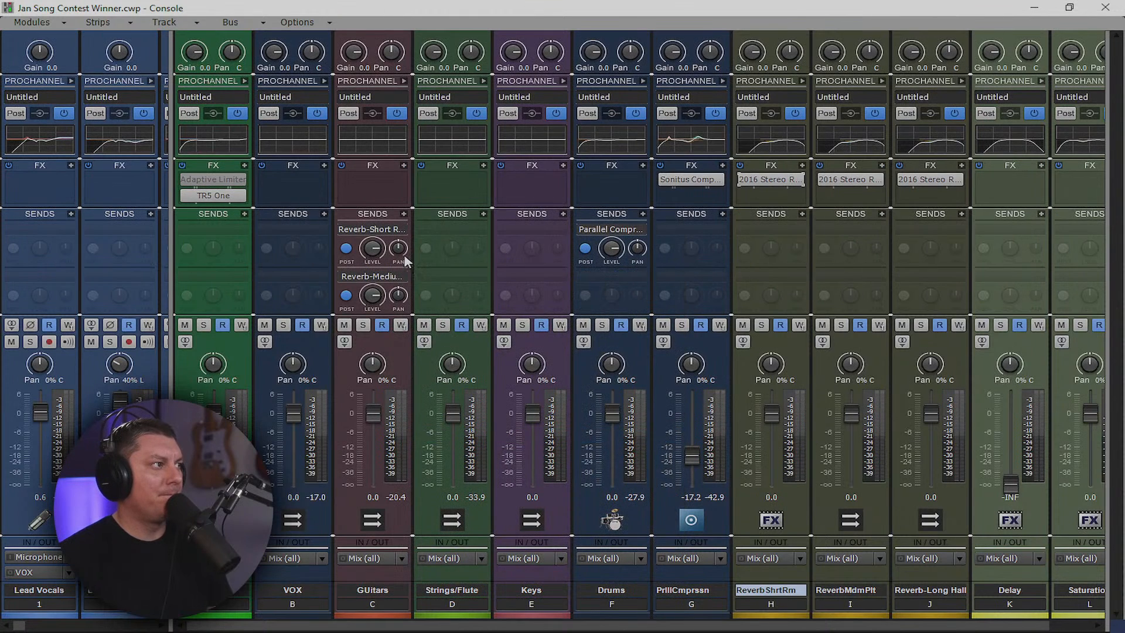
pyautogui.click(405, 215)
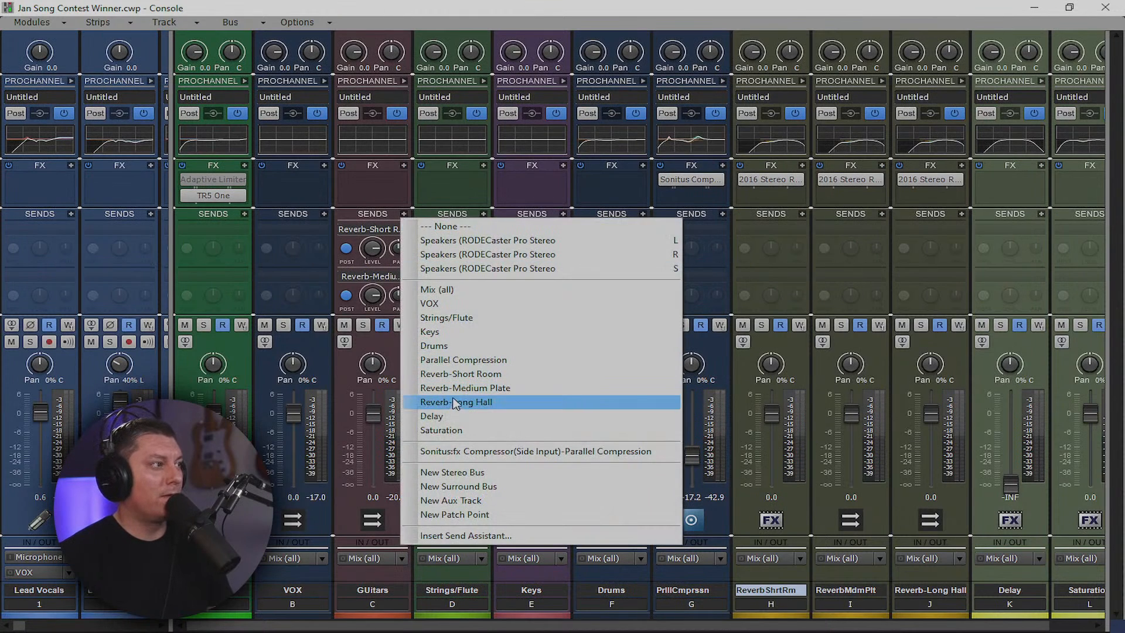
pyautogui.click(457, 402)
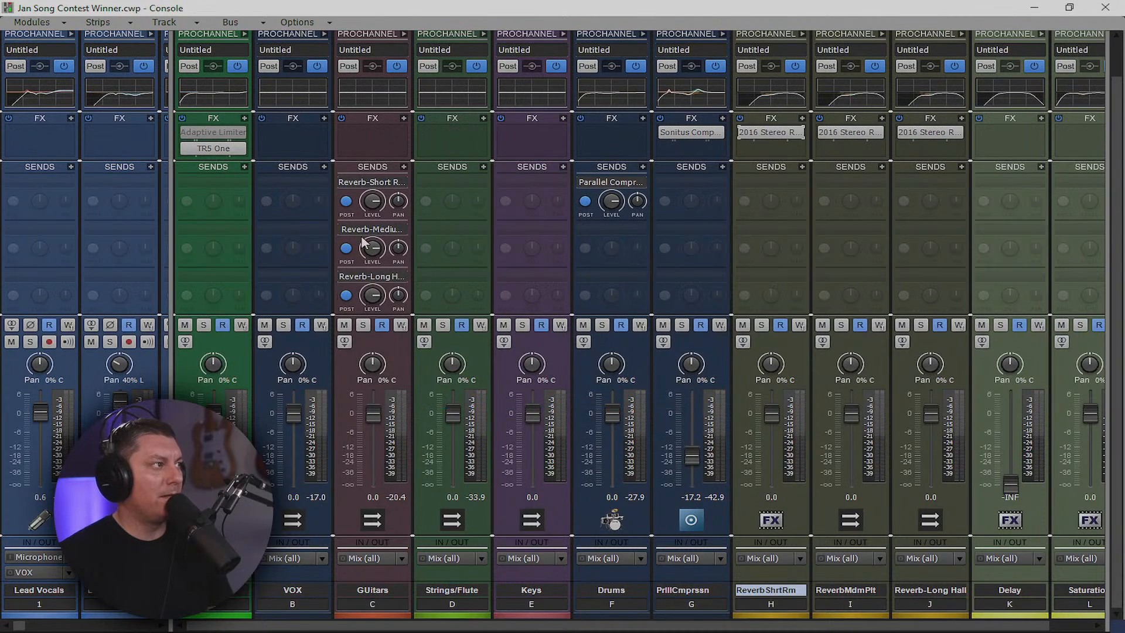
# Turn the GUitars Short Room send fully down, check the Long Hall send, and minimize the console
pyautogui.moveTo(372, 201); pyautogui.dragTo(372, 244)
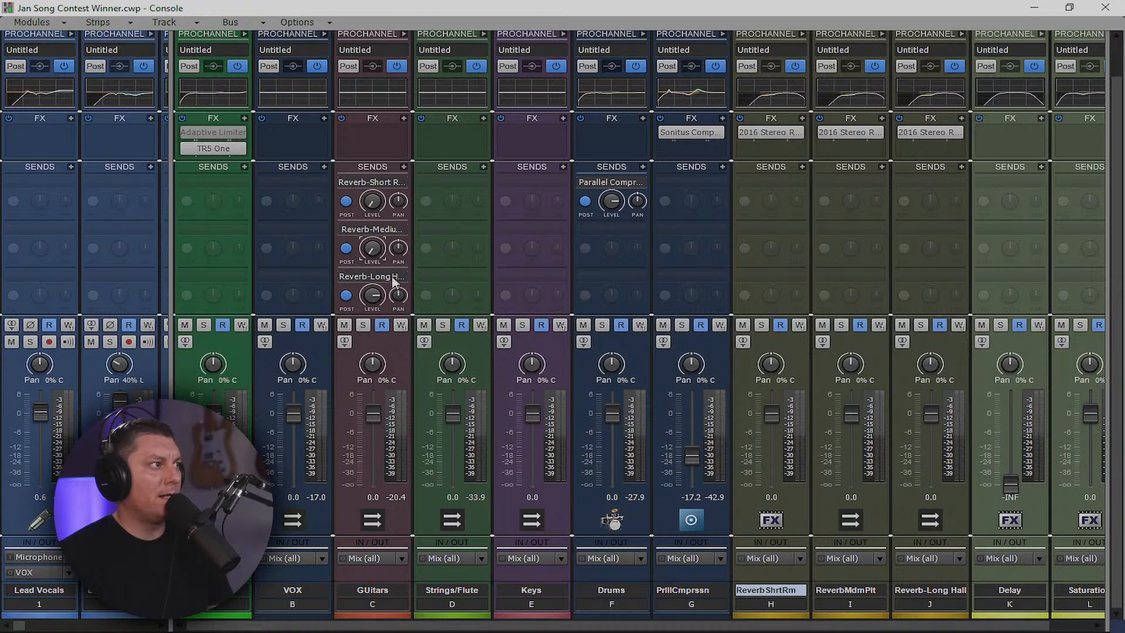
pyautogui.click(374, 296)
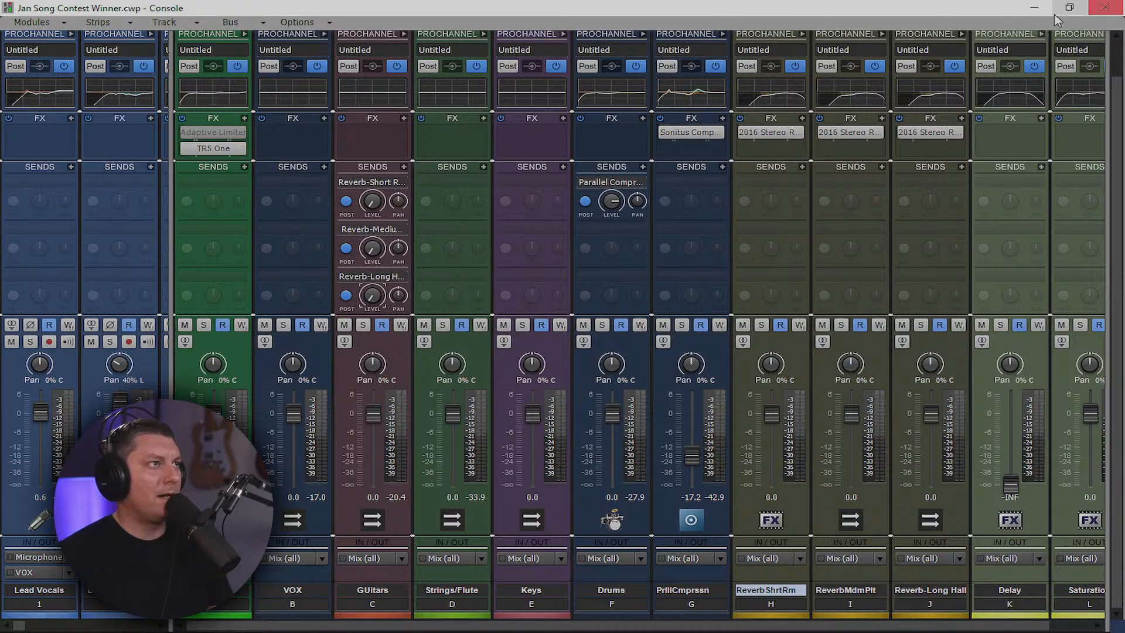
pyautogui.click(1036, 7)
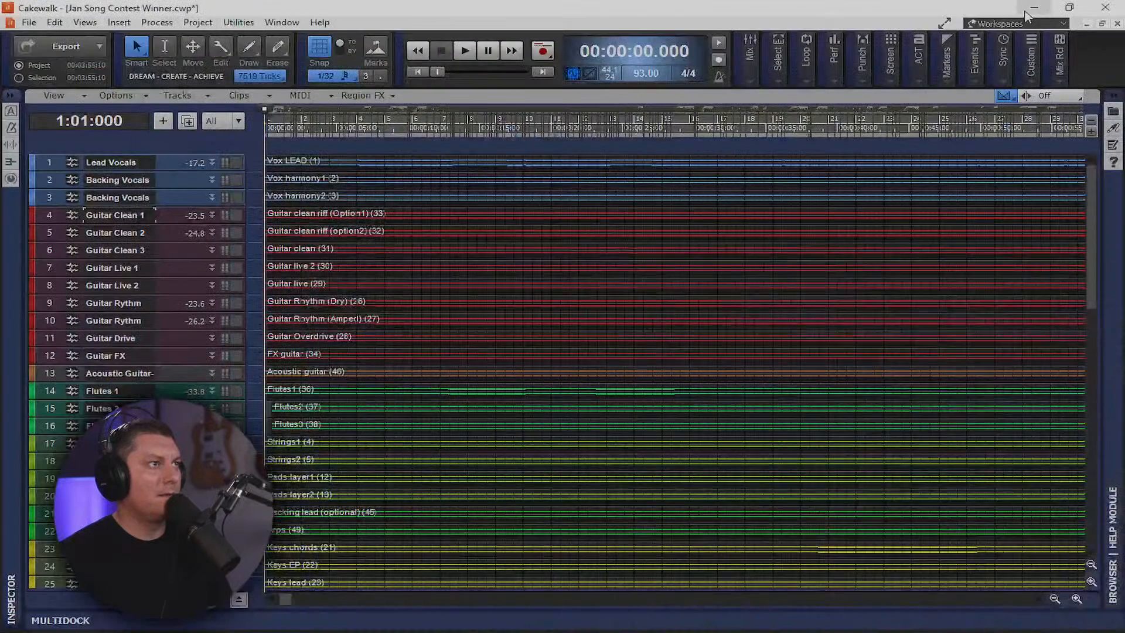
# Move playback to 4:04:240 and set the GUitars Short Room send to -21.5
pyautogui.click(374, 130)
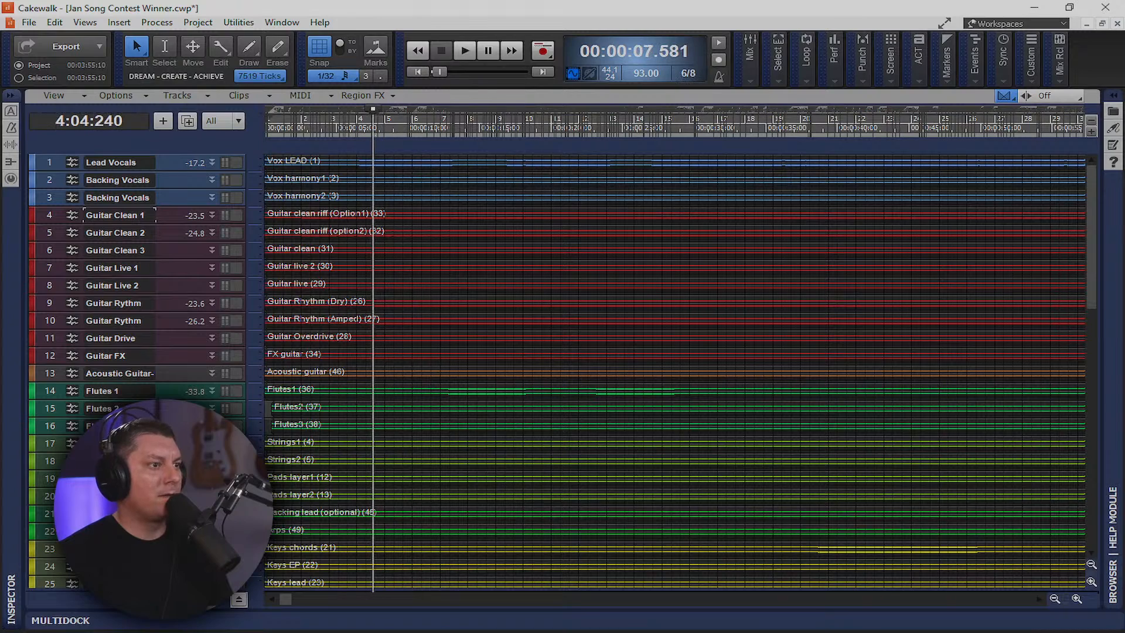
pyautogui.hotkey('alt', 'Tab')
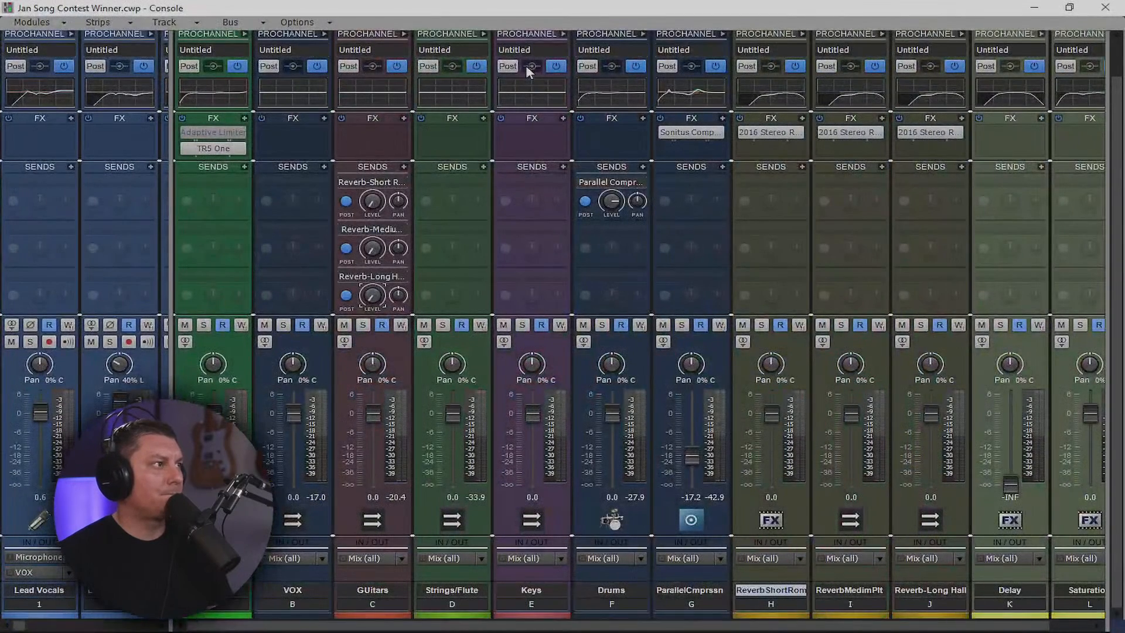
pyautogui.moveTo(373, 201)
pyautogui.mouseDown()
pyautogui.moveTo(373, 211)
pyautogui.moveTo(373, 178)
pyautogui.moveTo(373, 202)
pyautogui.mouseUp()
# With GUitars soloed, set Medium Plate send -18.2 and raise Long Hall, then unsolo and show tracks
pyautogui.click(363, 325)
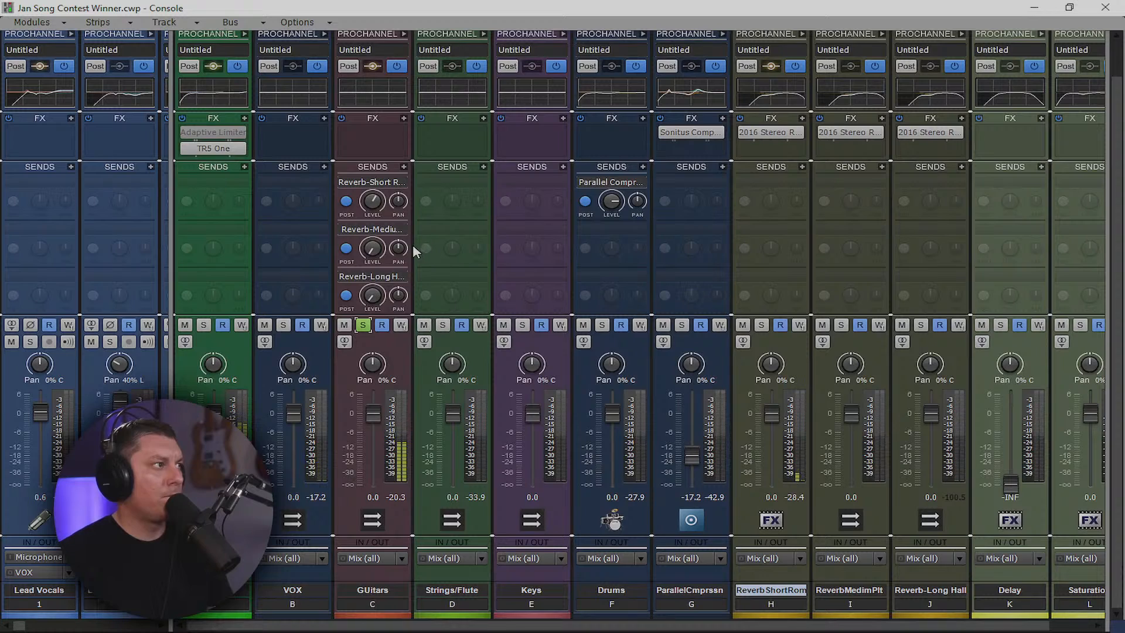
pyautogui.moveTo(373, 248); pyautogui.dragTo(372, 232)
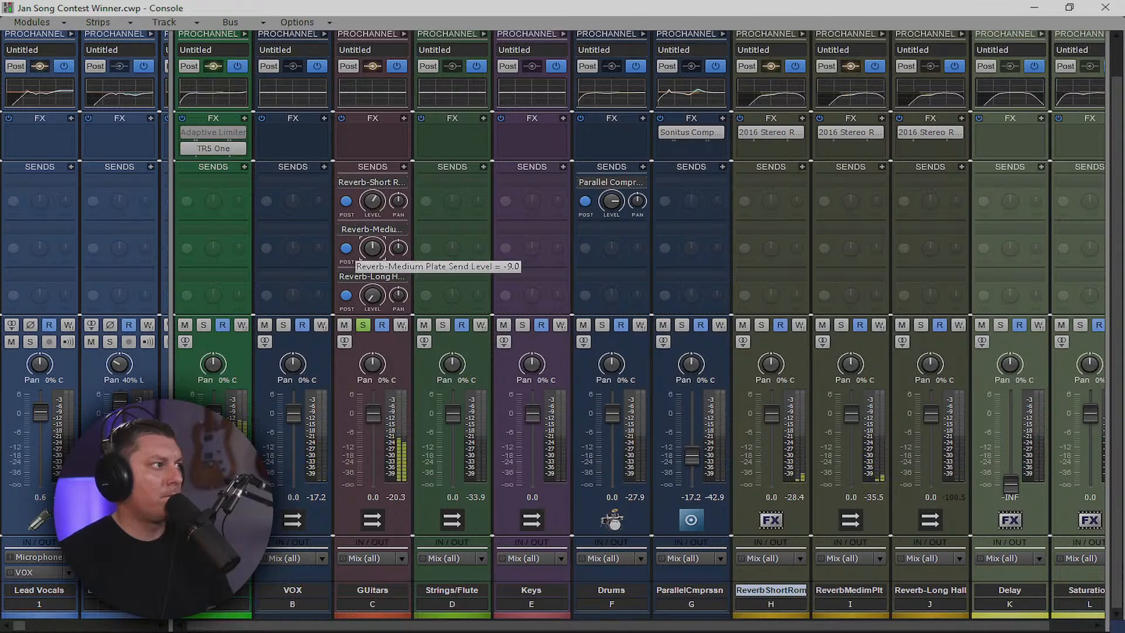
pyautogui.moveTo(373, 249); pyautogui.dragTo(373, 249)
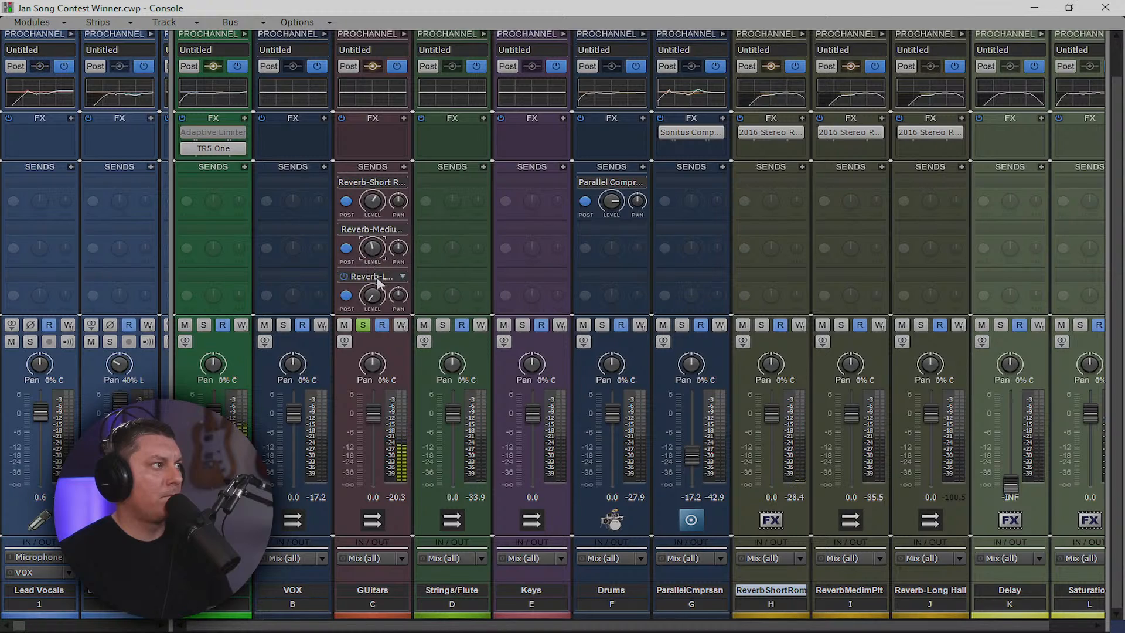
pyautogui.moveTo(372, 295)
pyautogui.mouseDown()
pyautogui.moveTo(373, 278)
pyautogui.moveTo(373, 301)
pyautogui.mouseUp()
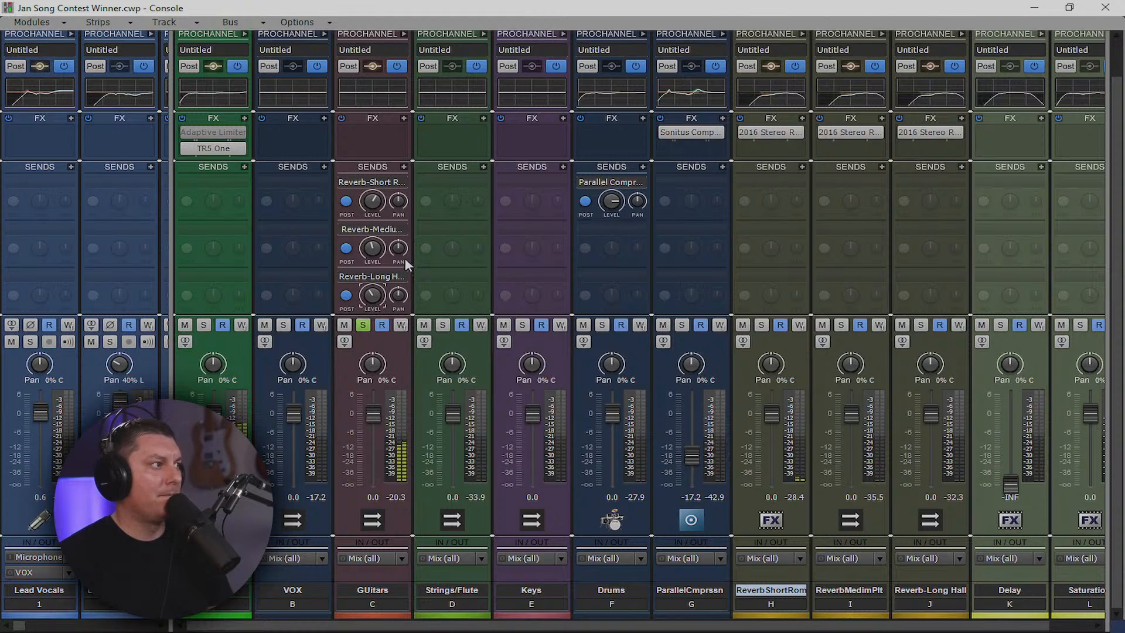
pyautogui.click(363, 326)
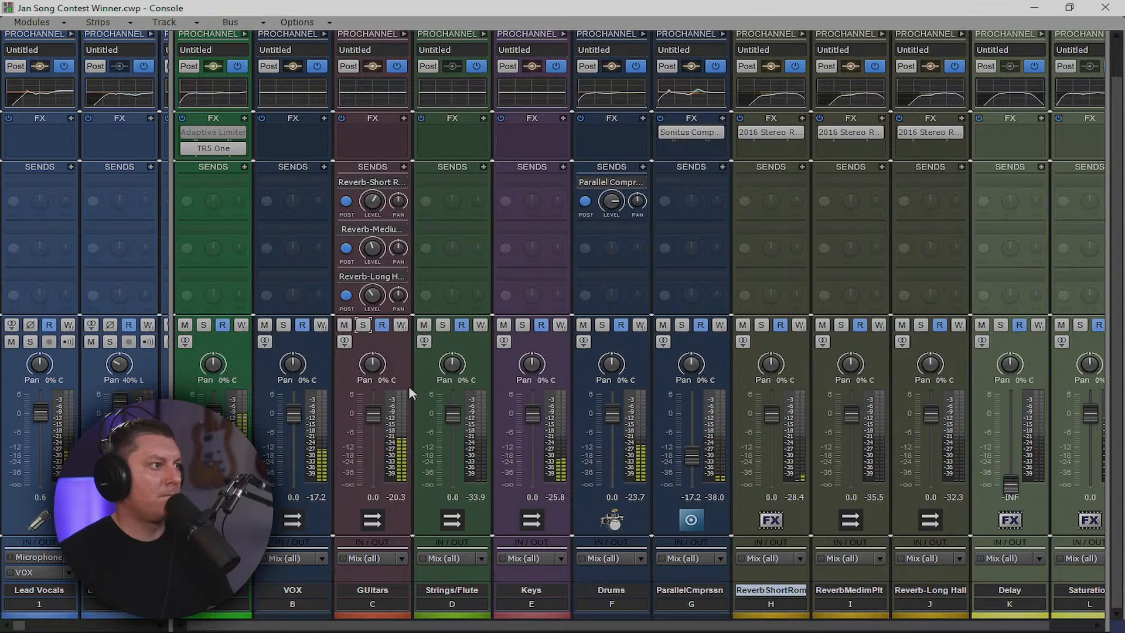
pyautogui.moveTo(170, 385); pyautogui.dragTo(1104, 381)
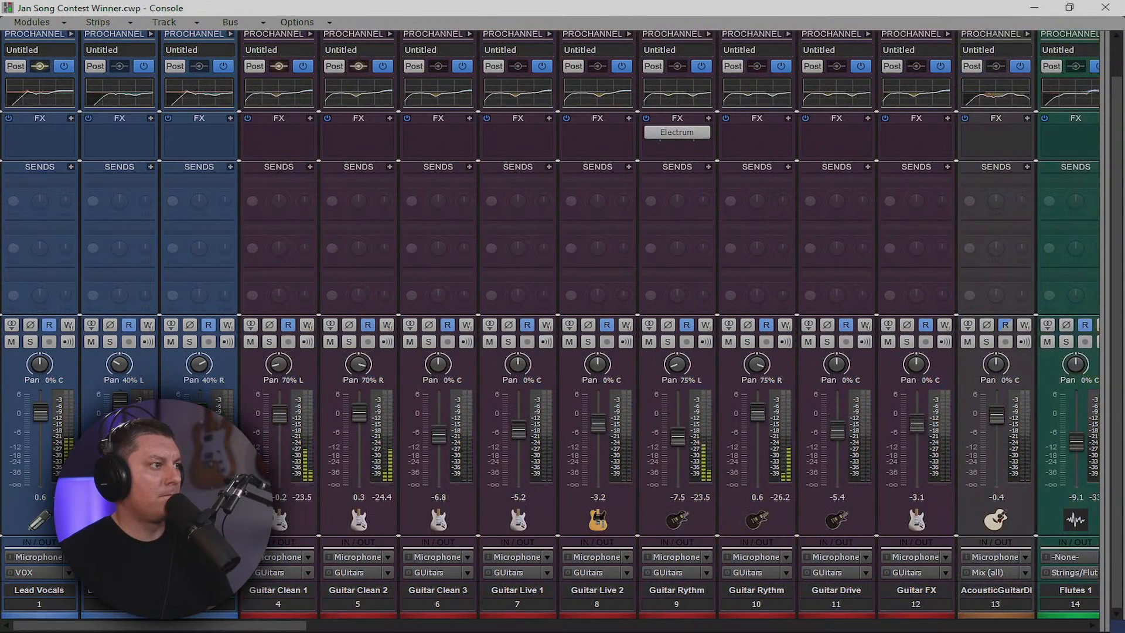
# Raise the Snare Fattner fader to -10.9 dB and Claps 1 to -5.0 dB
pyautogui.moveTo(286, 626); pyautogui.dragTo(1079, 592)
pyautogui.moveTo(1040, 438); pyautogui.dragTo(1040, 414)
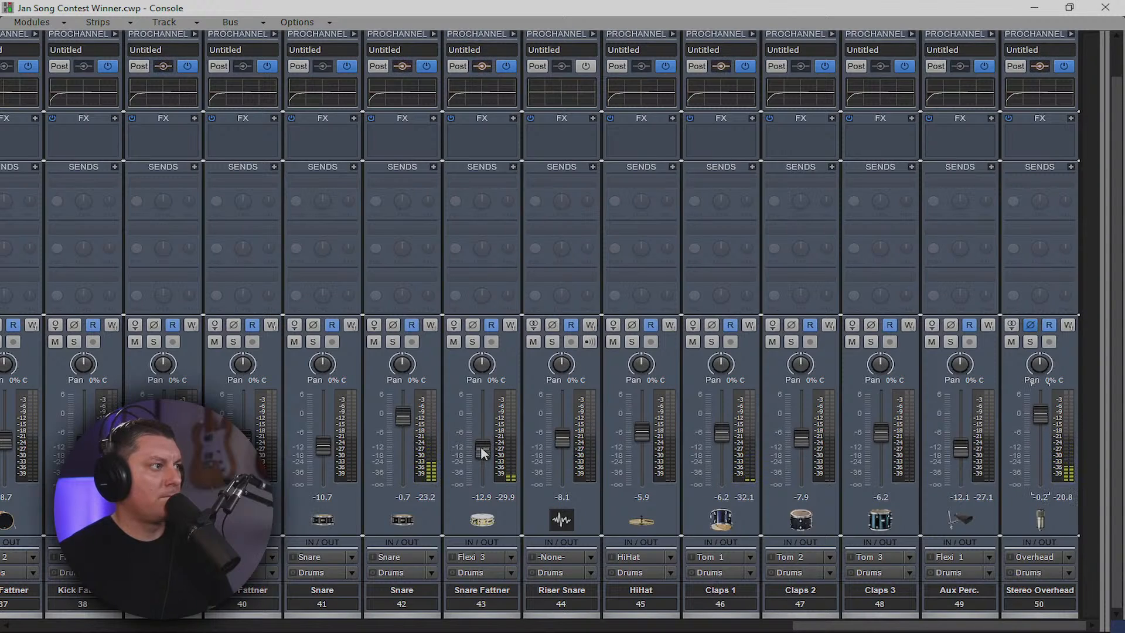
pyautogui.moveTo(482, 453); pyautogui.dragTo(482, 449)
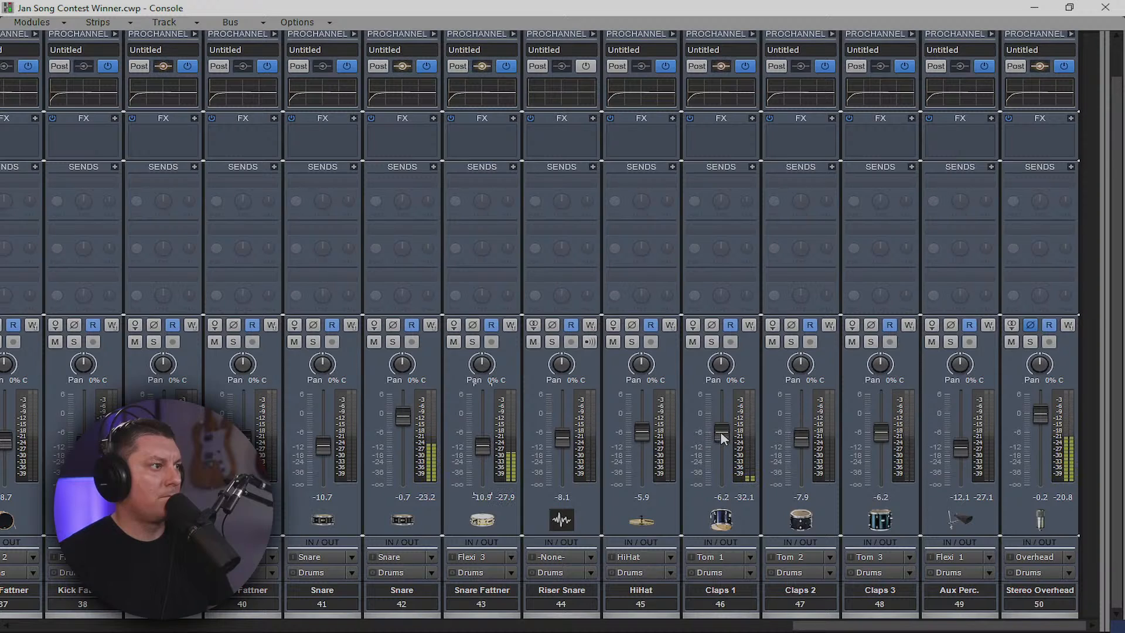
pyautogui.moveTo(719, 431); pyautogui.dragTo(719, 428)
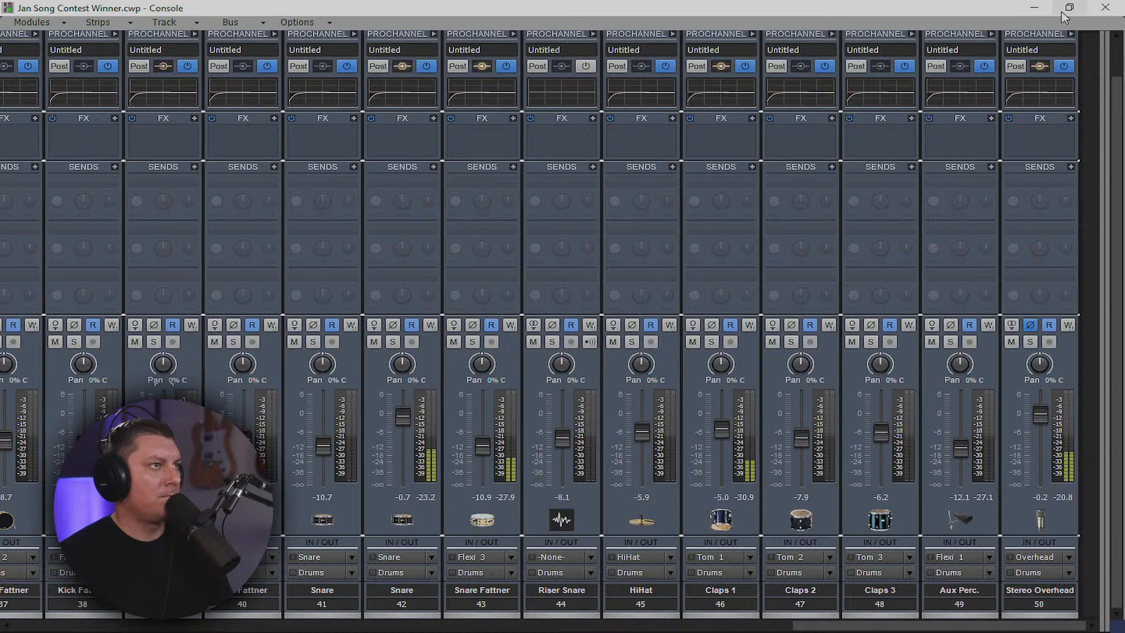
pyautogui.moveTo(1101, 81); pyautogui.dragTo(286, 227)
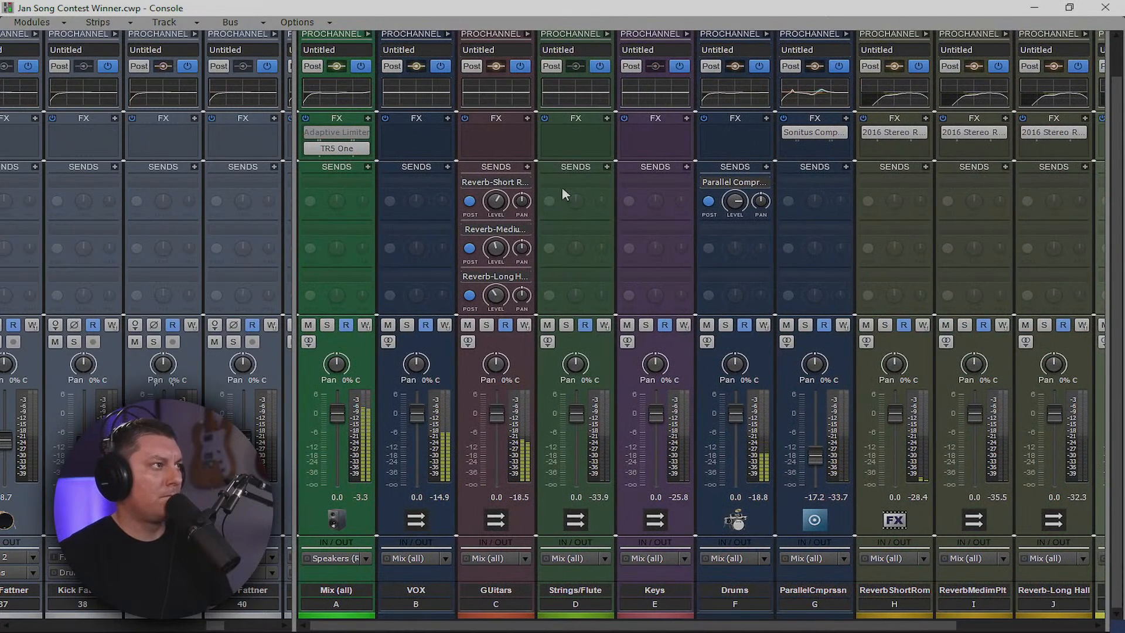
# Add a Reverb-Short Room send to the Strings/Flute bus
pyautogui.click(607, 168)
pyautogui.click(607, 169)
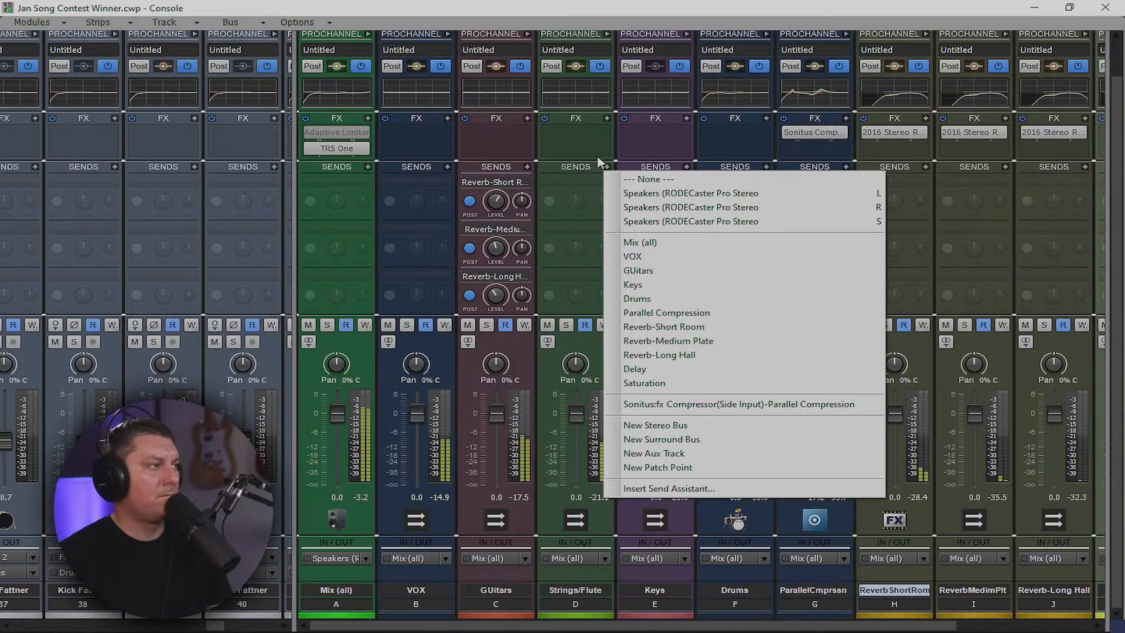
pyautogui.click(597, 161)
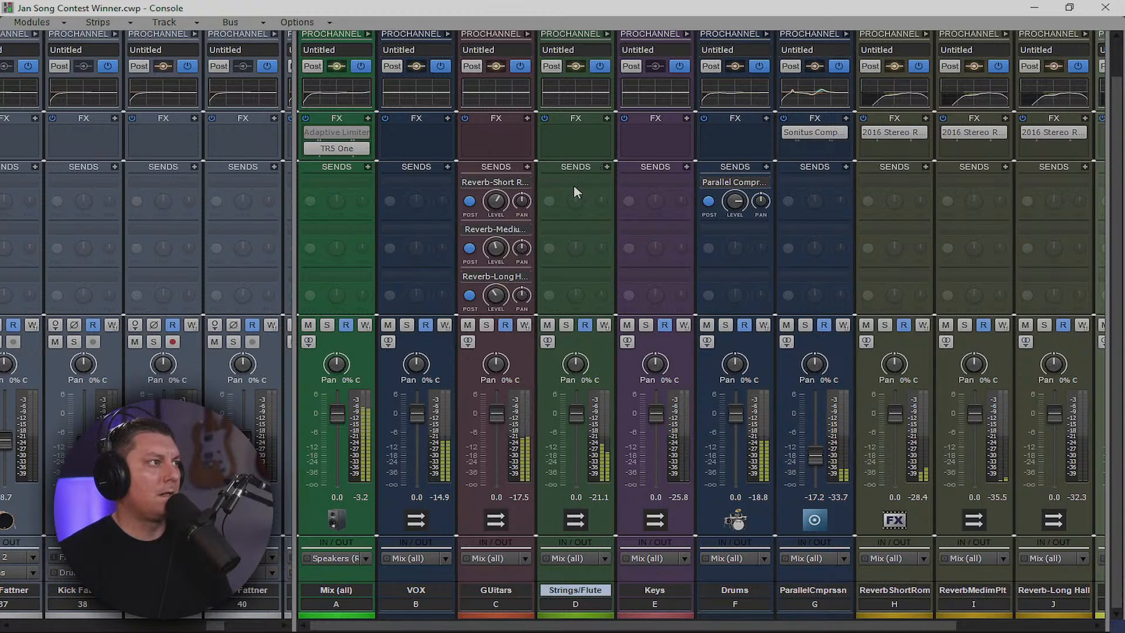
pyautogui.click(607, 167)
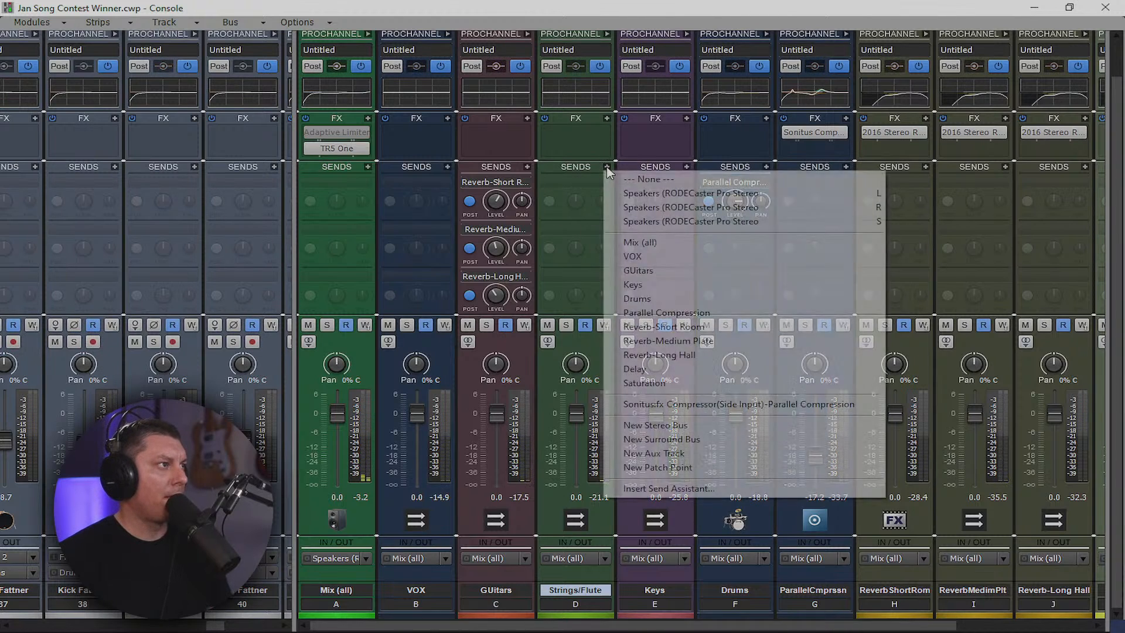
pyautogui.click(671, 328)
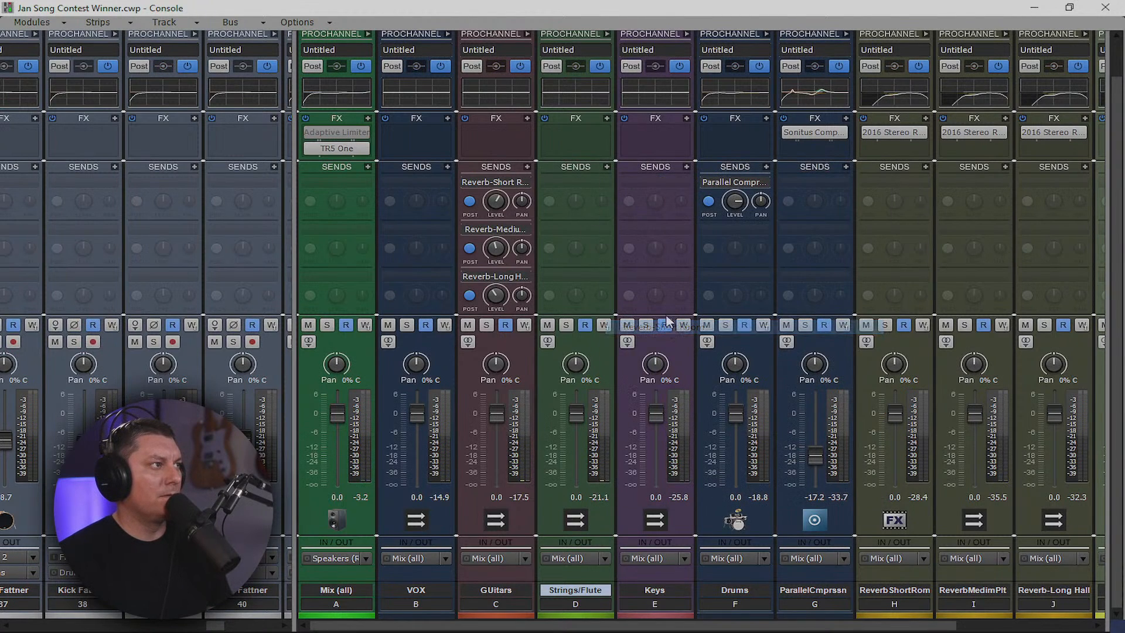
# Add Medium Plate and Long Hall sends to Strings/Flute, then lower Short Room and raise Medium Plate
pyautogui.click(608, 167)
pyautogui.click(666, 340)
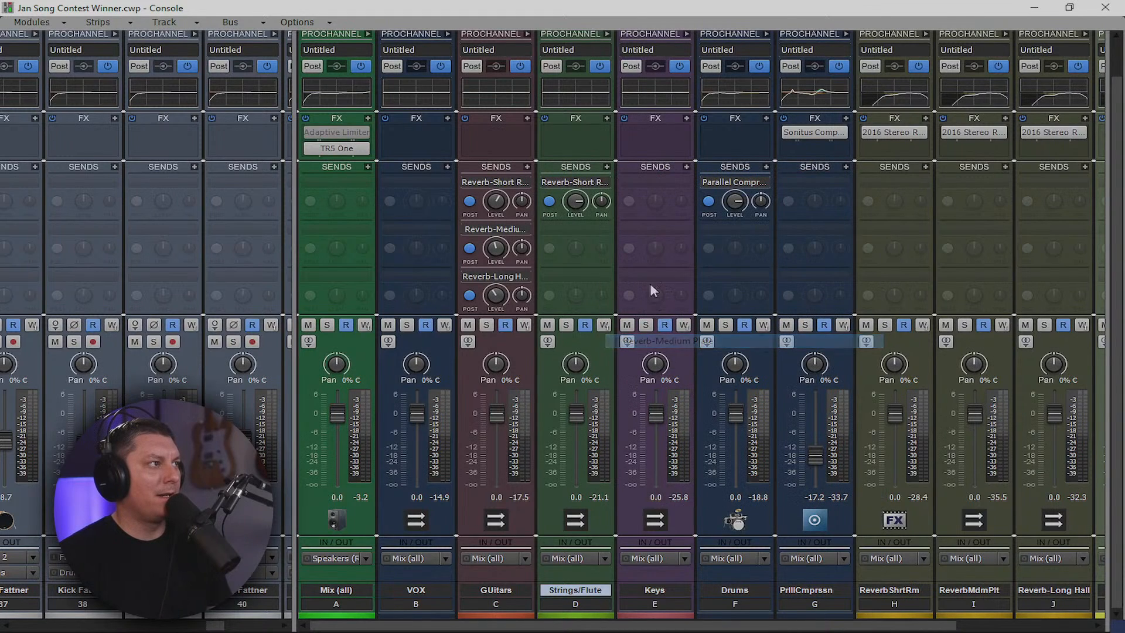
pyautogui.click(607, 167)
pyautogui.click(657, 356)
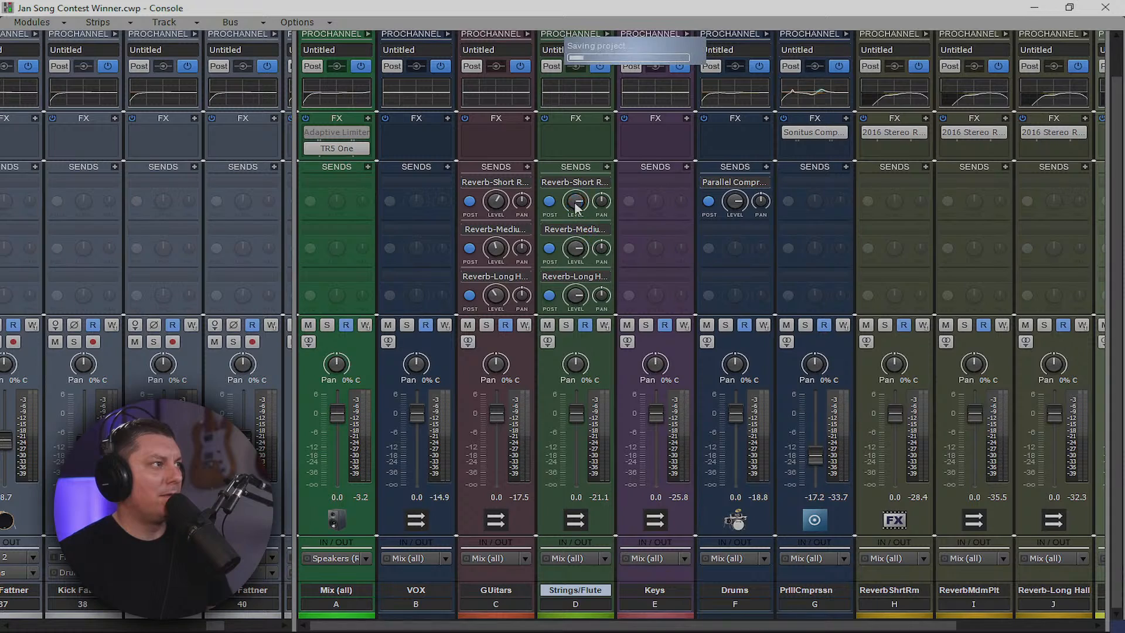
pyautogui.moveTo(575, 201); pyautogui.dragTo(575, 205)
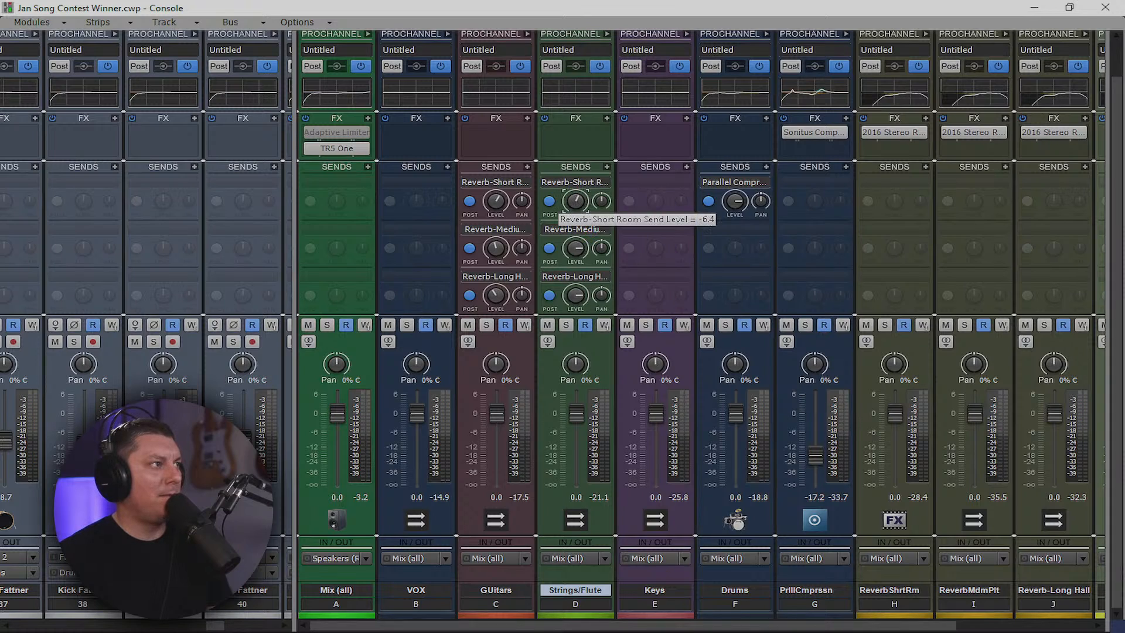
pyautogui.moveTo(576, 248); pyautogui.dragTo(576, 243)
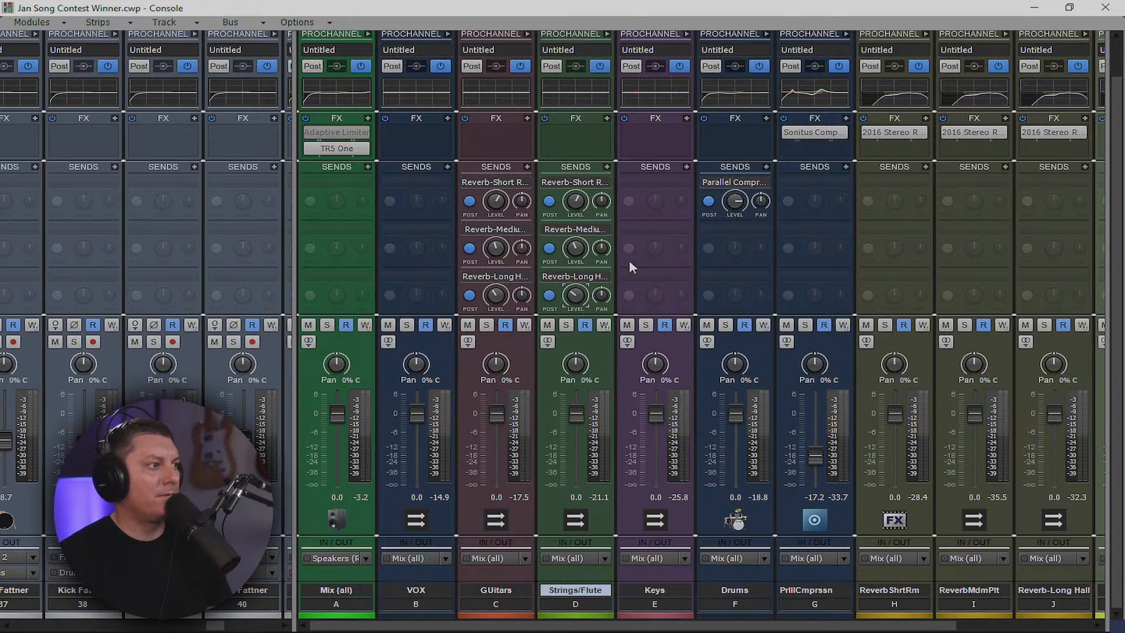
# Add Reverb-Short Room, Reverb-Medium Plate and Reverb-Long Hall sends to the Keys bus
pyautogui.click(687, 168)
pyautogui.click(691, 167)
pyautogui.click(688, 168)
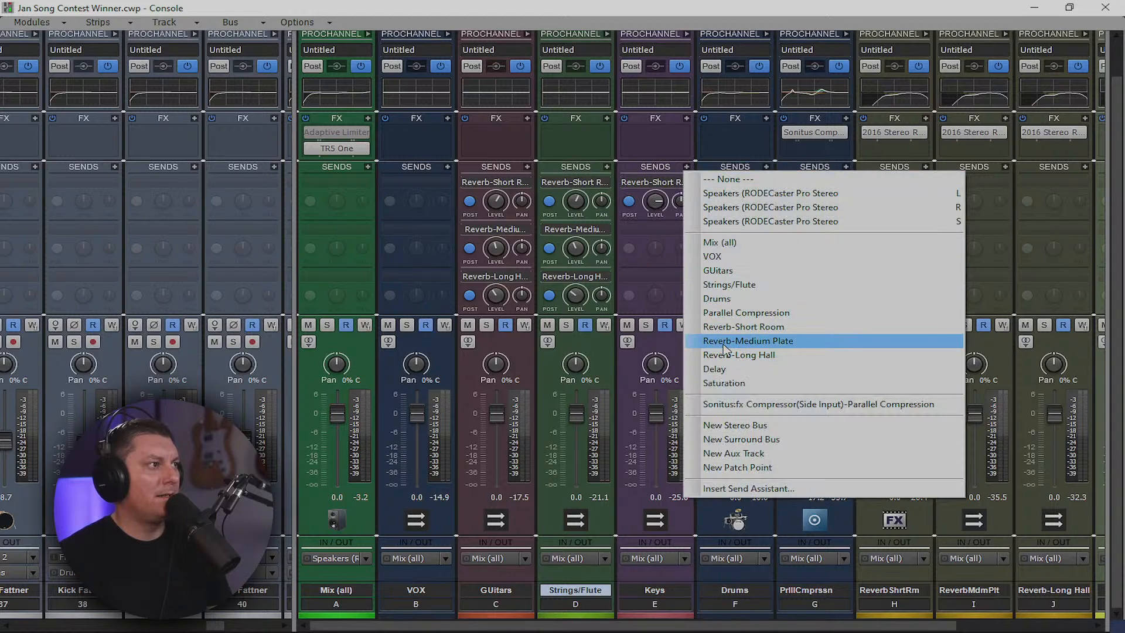
pyautogui.click(715, 341)
pyautogui.click(689, 169)
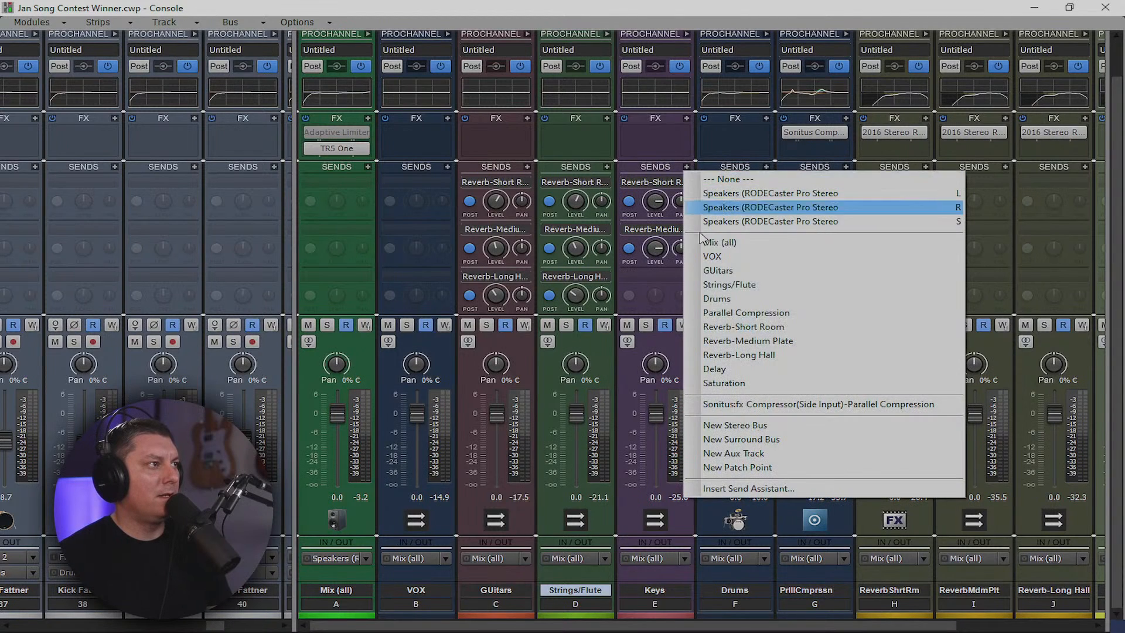
pyautogui.click(737, 354)
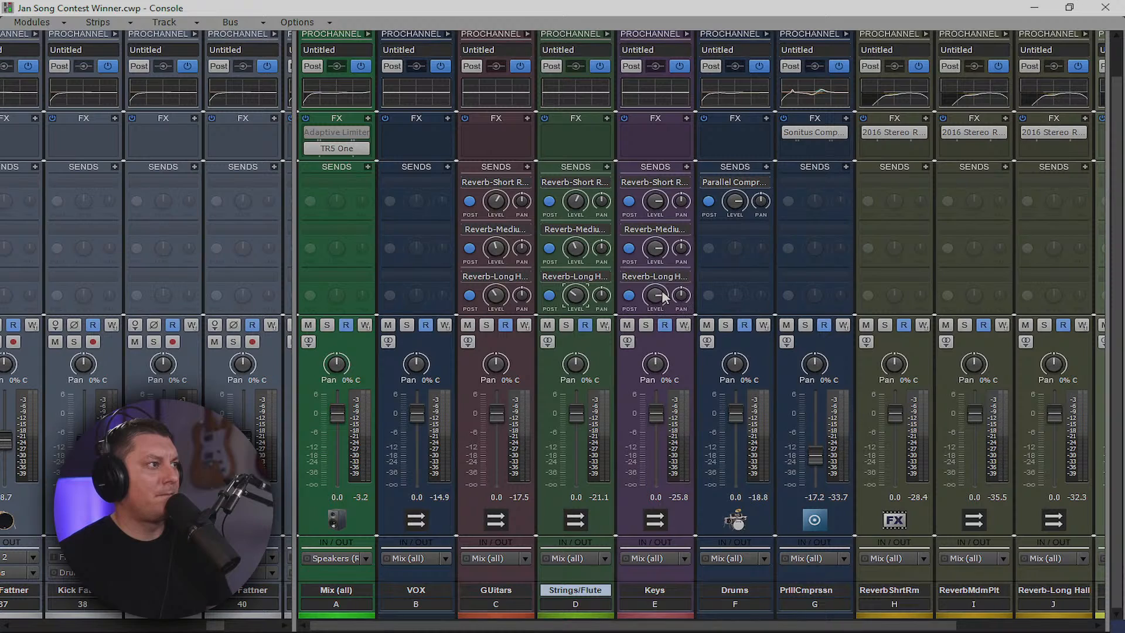
# Lower the Keys Medium Plate send to -10.5 and Short Room to -6.9, then start playback
pyautogui.moveTo(660, 244); pyautogui.dragTo(659, 276)
pyautogui.moveTo(656, 207)
pyautogui.mouseDown()
pyautogui.moveTo(657, 226)
pyautogui.moveTo(658, 201)
pyautogui.mouseUp()
pyautogui.press('space')
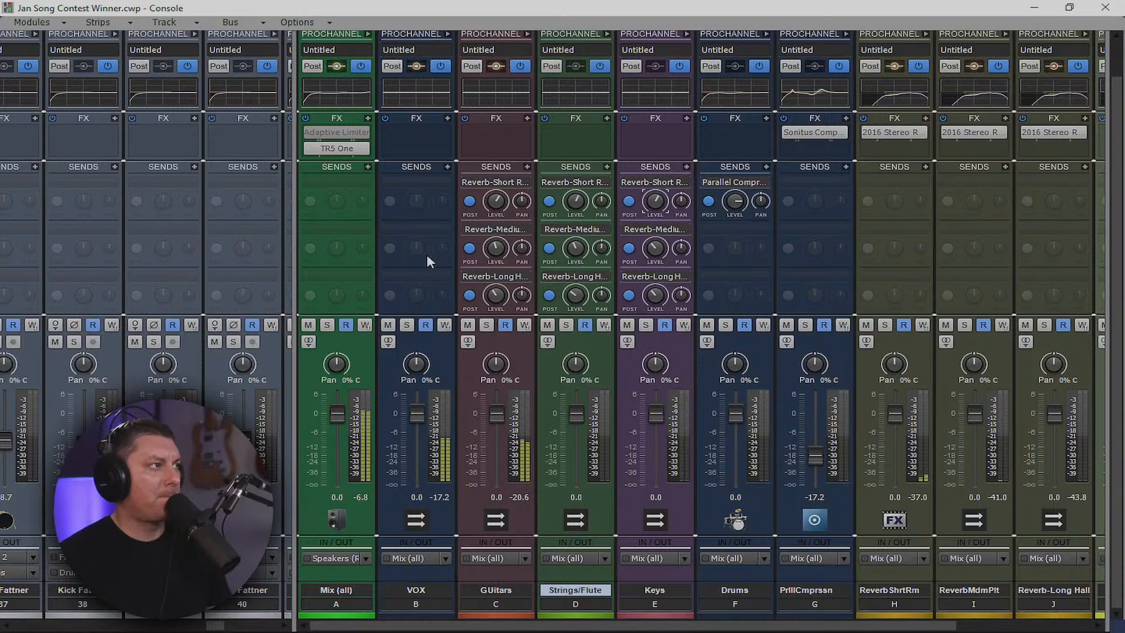
# Add Reverb-Short Room, Reverb-Medium Plate and Reverb-Long Hall sends to the VOX bus
pyautogui.click(447, 167)
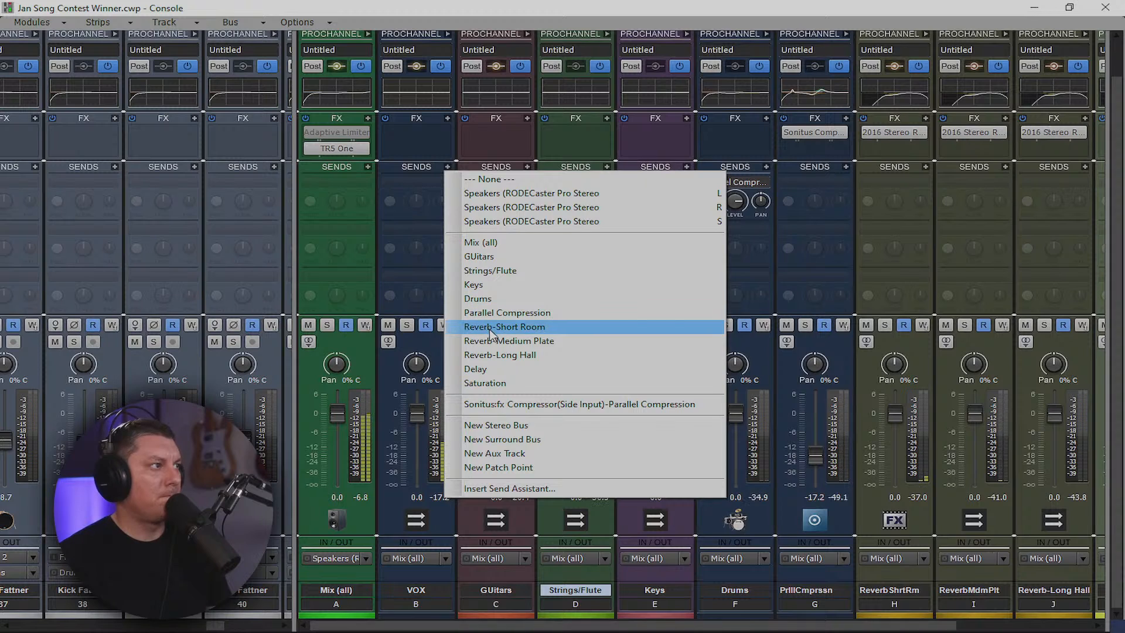
pyautogui.click(417, 206)
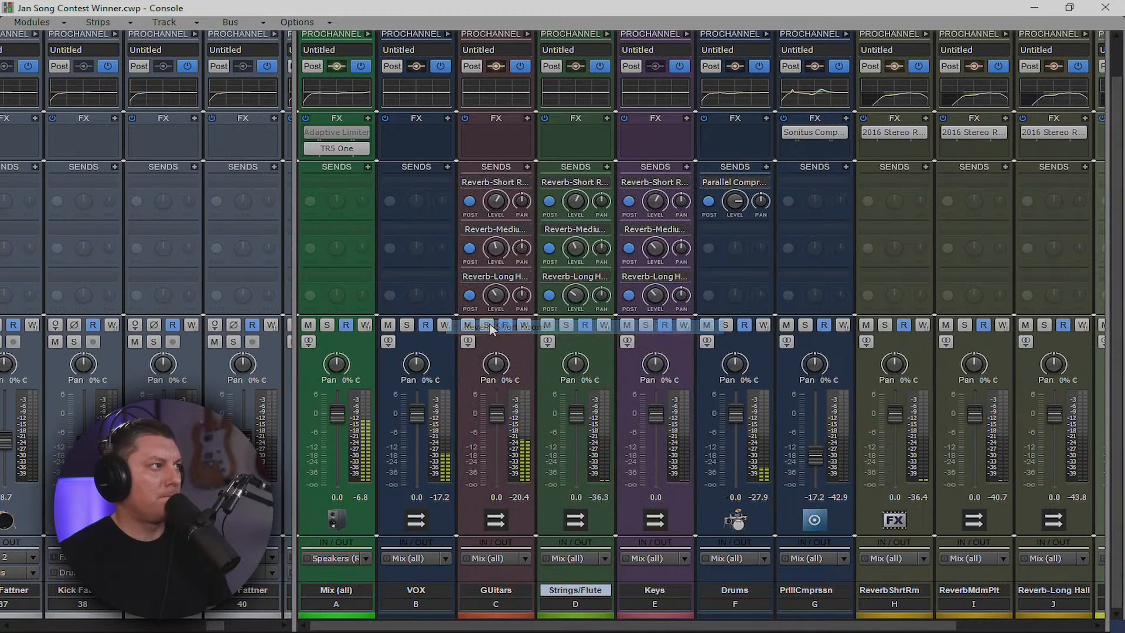
pyautogui.click(448, 167)
pyautogui.click(494, 342)
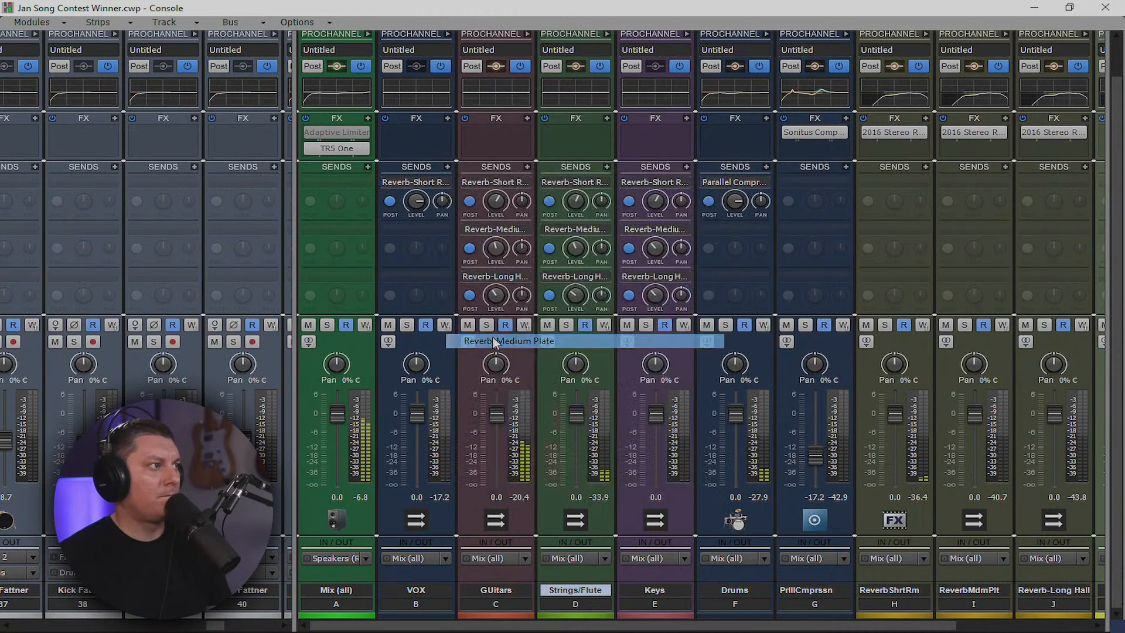
pyautogui.click(448, 167)
pyautogui.click(494, 354)
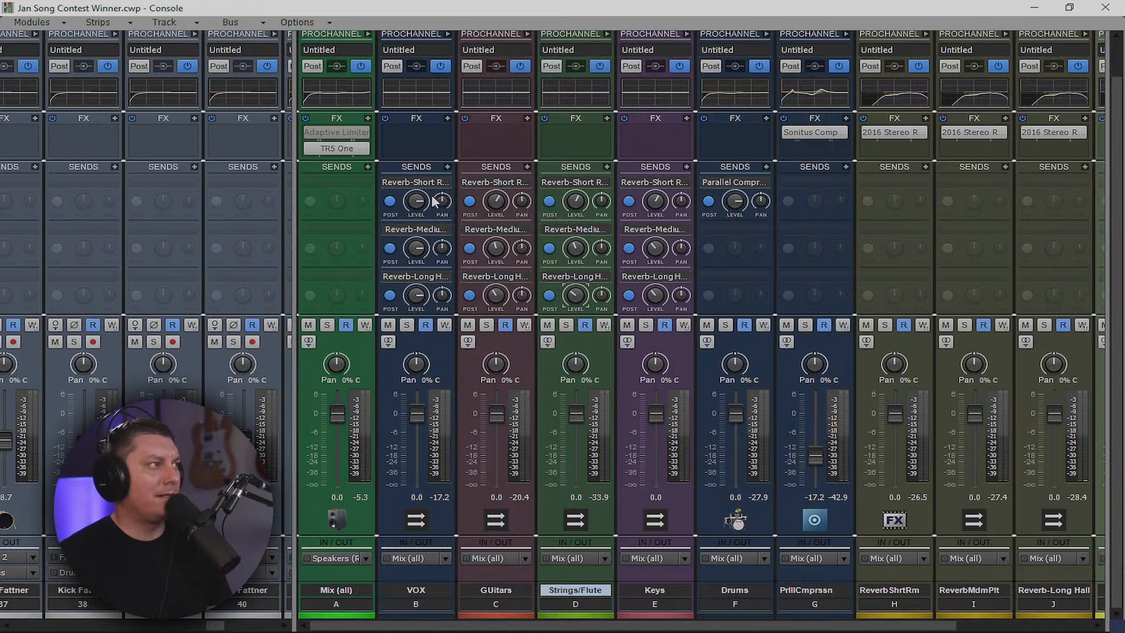
# Turn down the VOX Medium Plate and Short Room sends, then start playback
pyautogui.moveTo(417, 249); pyautogui.dragTo(418, 318)
pyautogui.moveTo(418, 202)
pyautogui.mouseDown()
pyautogui.moveTo(419, 228)
pyautogui.moveTo(420, 199)
pyautogui.mouseUp()
pyautogui.press('space')
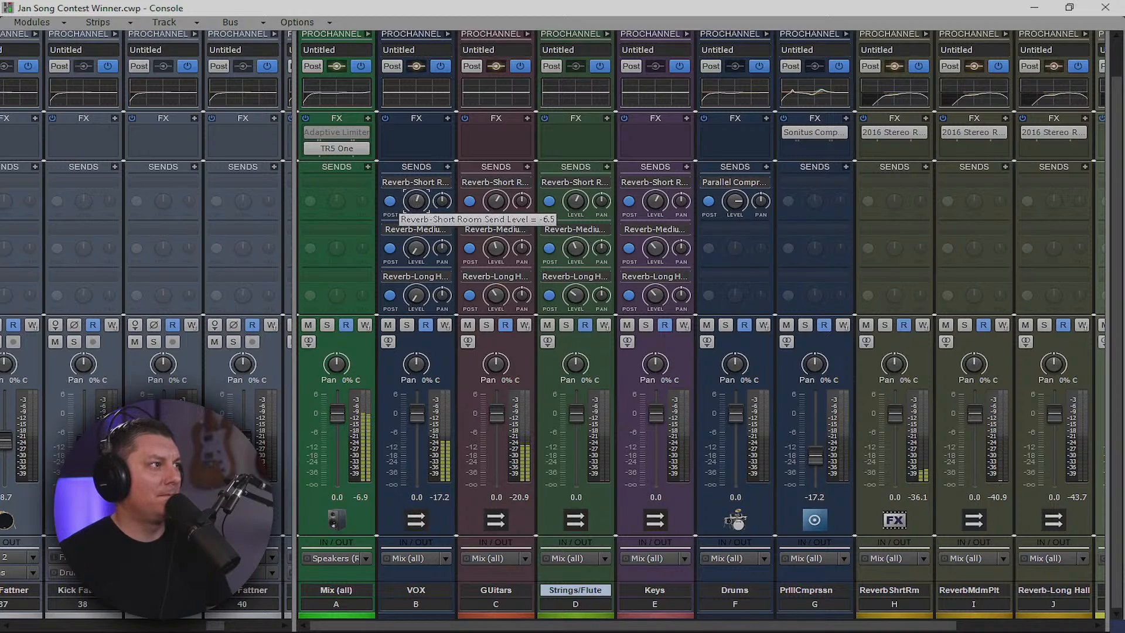
# While playing, set VOX Short Room near -3, Medium Plate -12.9 and Long Hall -13.3
pyautogui.moveTo(416, 201); pyautogui.dragTo(417, 198)
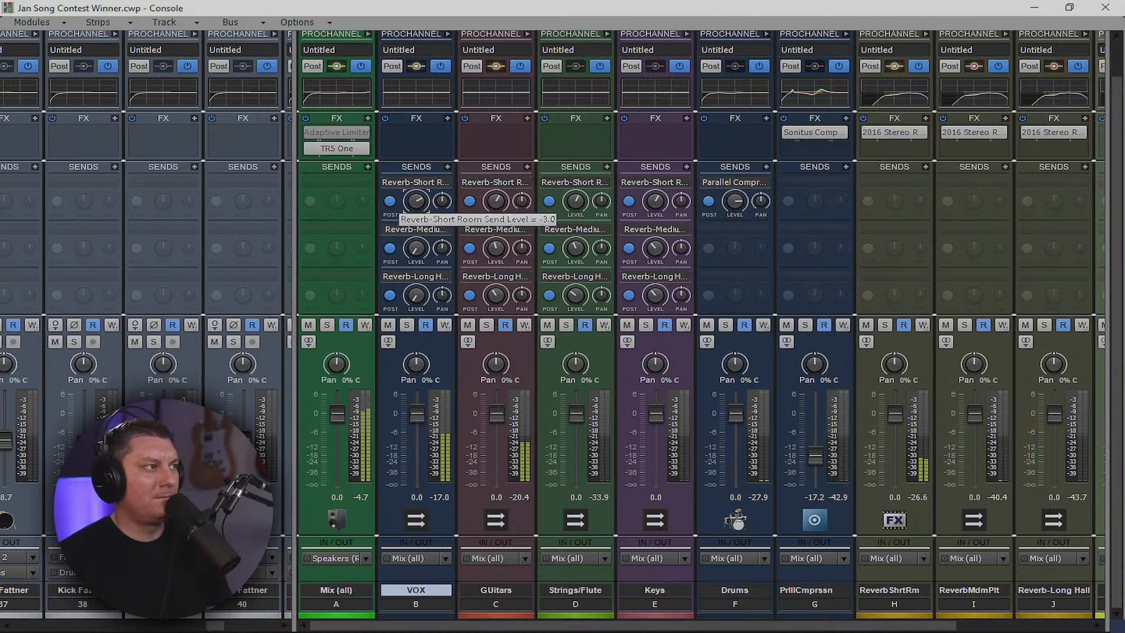
pyautogui.moveTo(416, 202); pyautogui.dragTo(419, 204)
pyautogui.moveTo(416, 248); pyautogui.dragTo(416, 241)
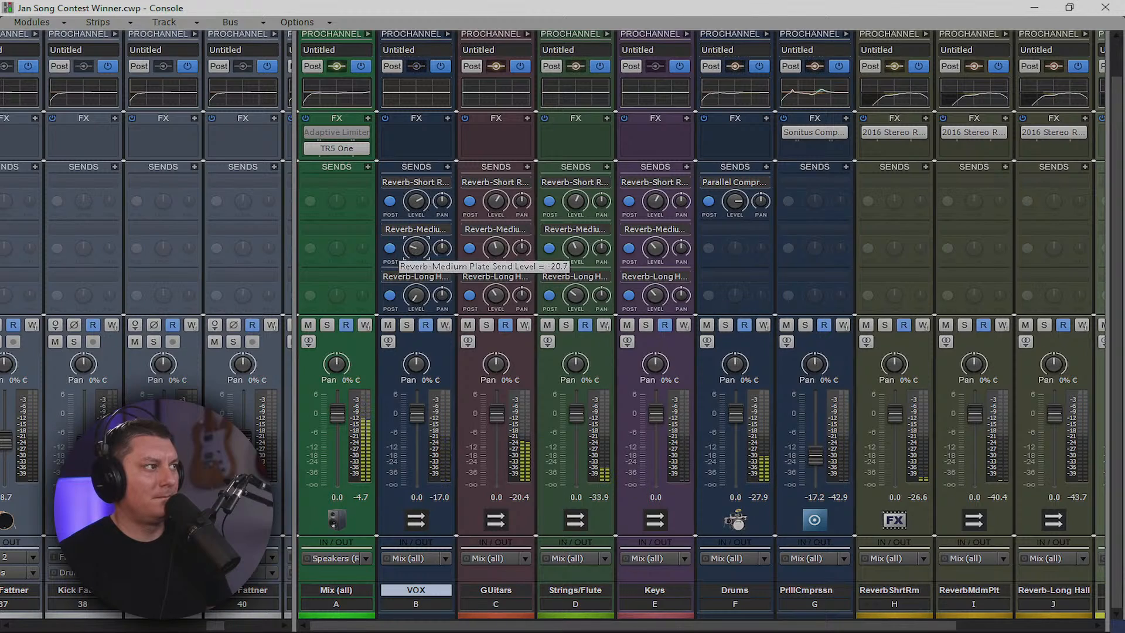
pyautogui.moveTo(417, 252); pyautogui.dragTo(417, 248)
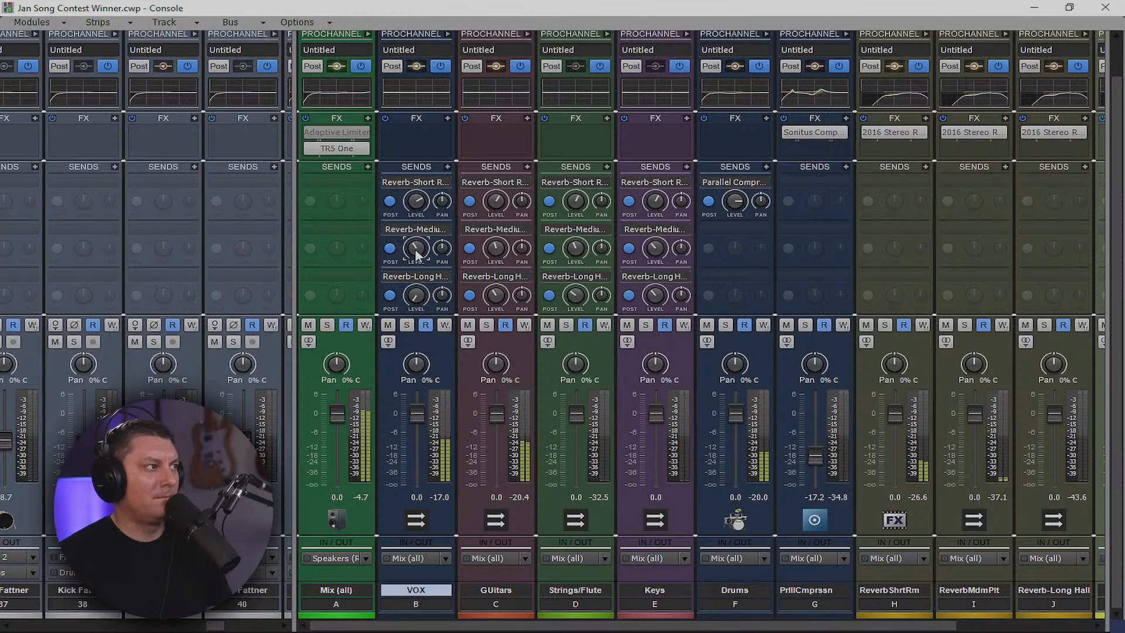
pyautogui.moveTo(416, 295); pyautogui.dragTo(417, 295)
pyautogui.moveTo(296, 482); pyautogui.dragTo(1108, 482)
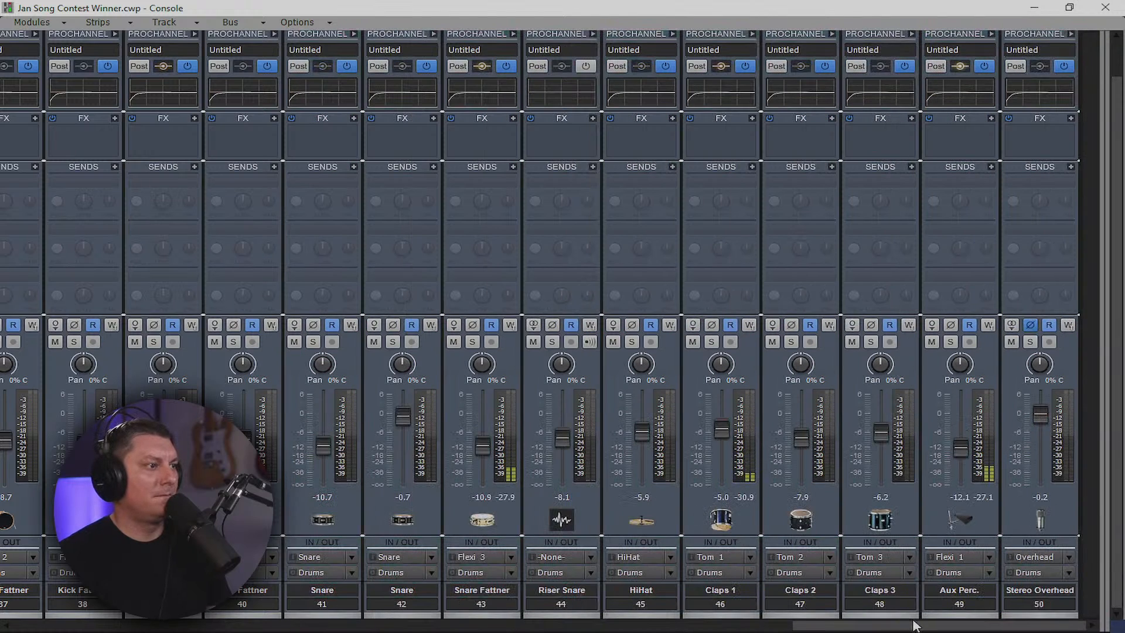
# Move the playback position later in the song and start playback from the console
pyautogui.moveTo(915, 626); pyautogui.dragTo(282, 627)
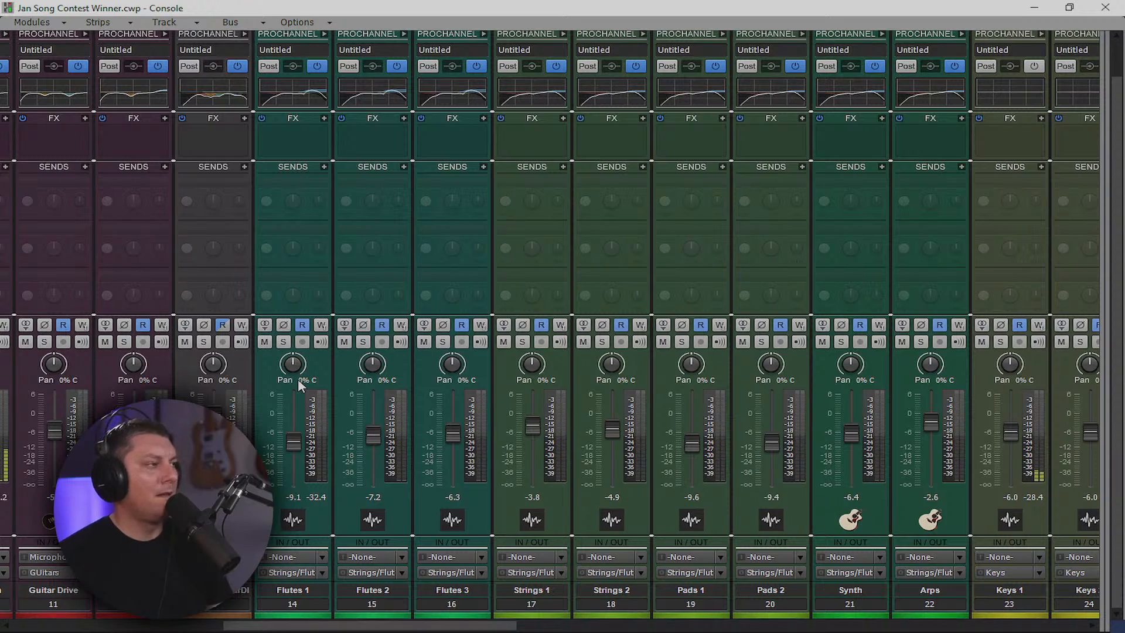
pyautogui.click(1039, 8)
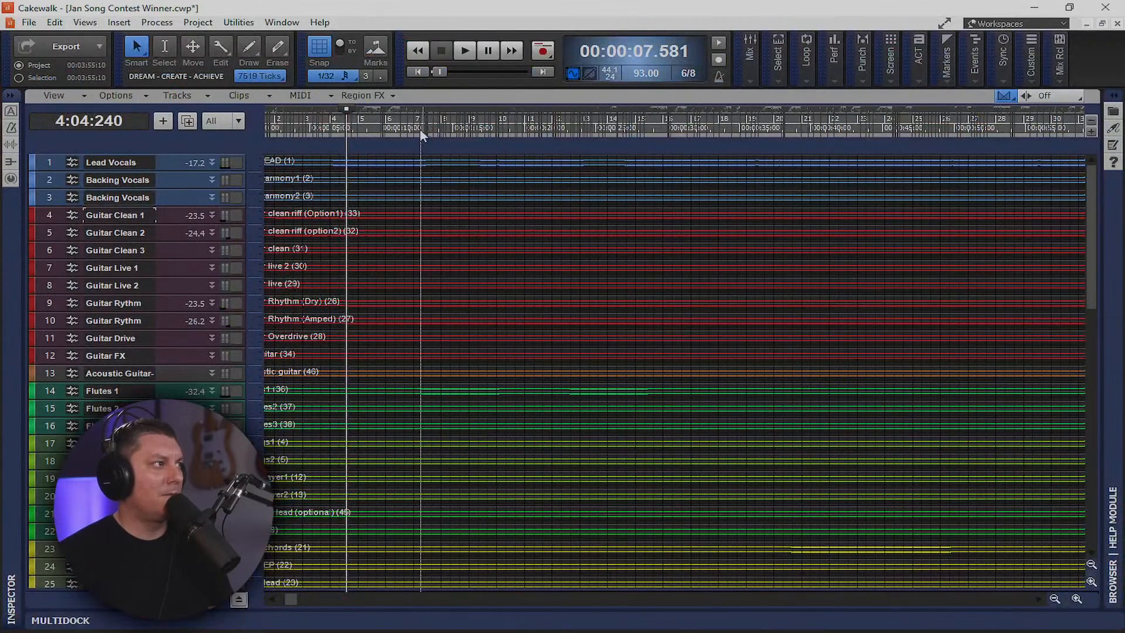
pyautogui.click(417, 126)
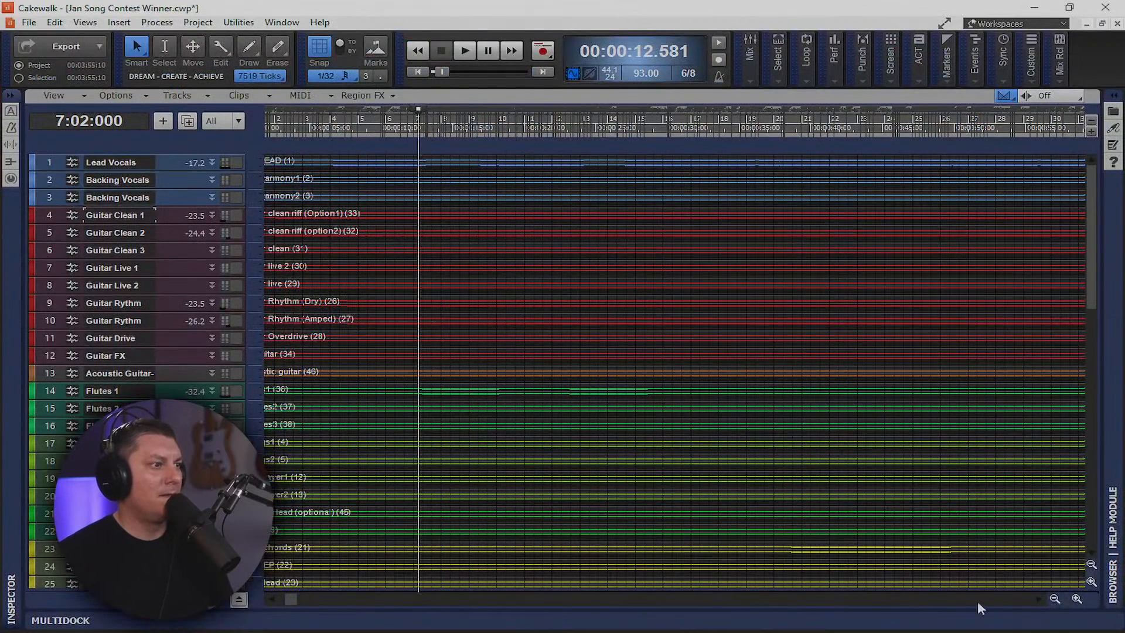
pyautogui.click(1075, 599)
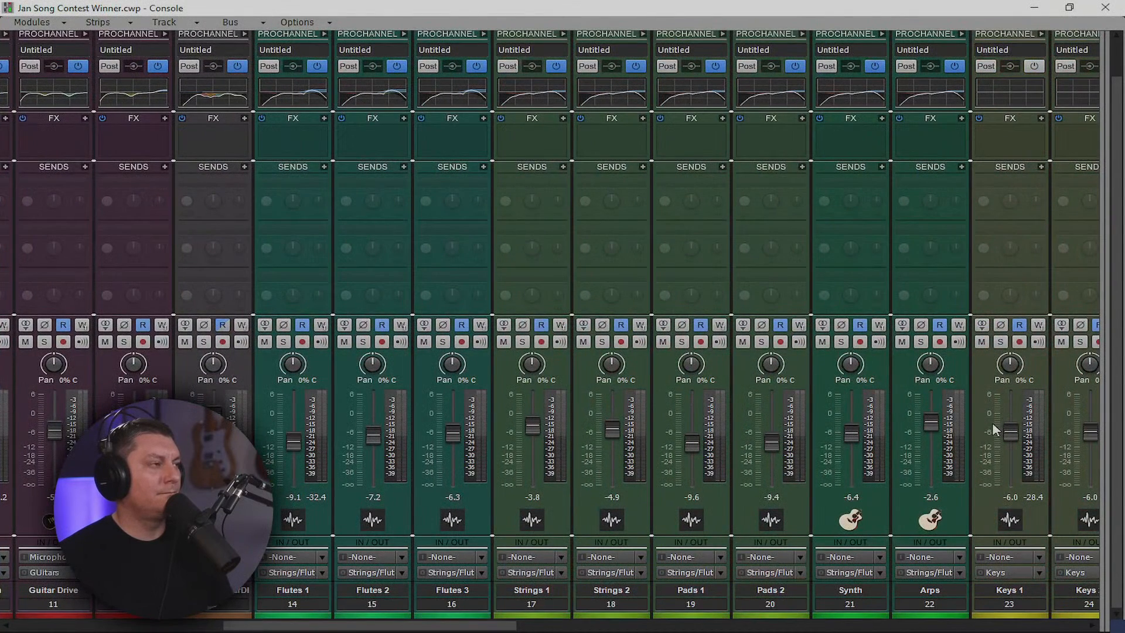
pyautogui.press('space')
# Raise the Flutes 1 and Flutes 2 faders slightly and pan Flutes 1 27% right
pyautogui.moveTo(293, 443); pyautogui.dragTo(293, 432)
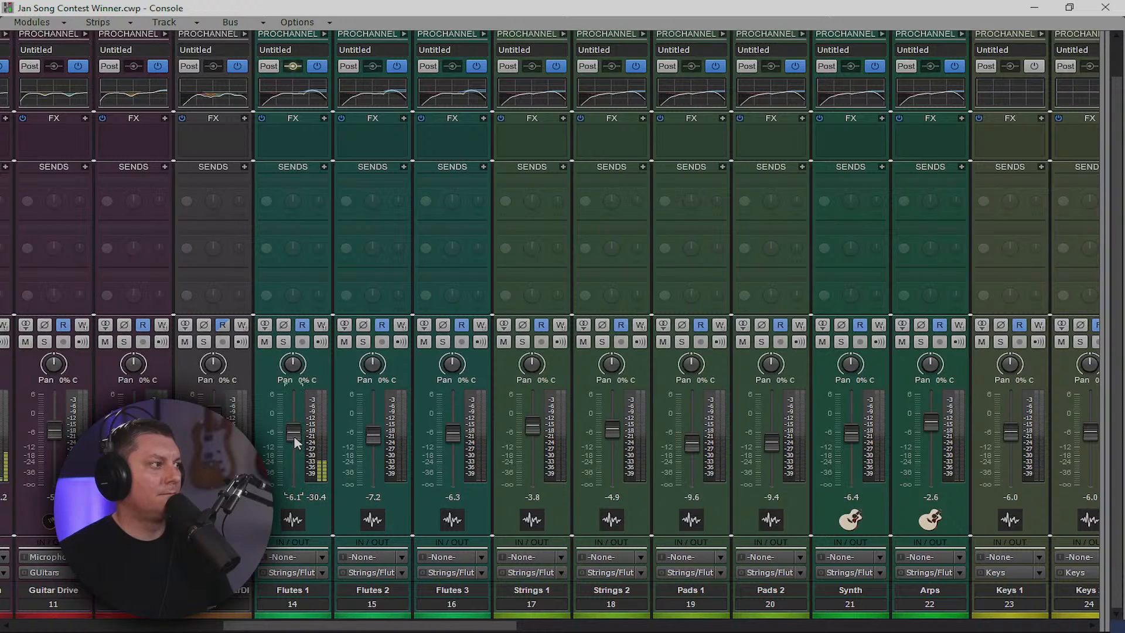
pyautogui.moveTo(296, 432); pyautogui.dragTo(295, 432)
pyautogui.moveTo(375, 441); pyautogui.dragTo(376, 442)
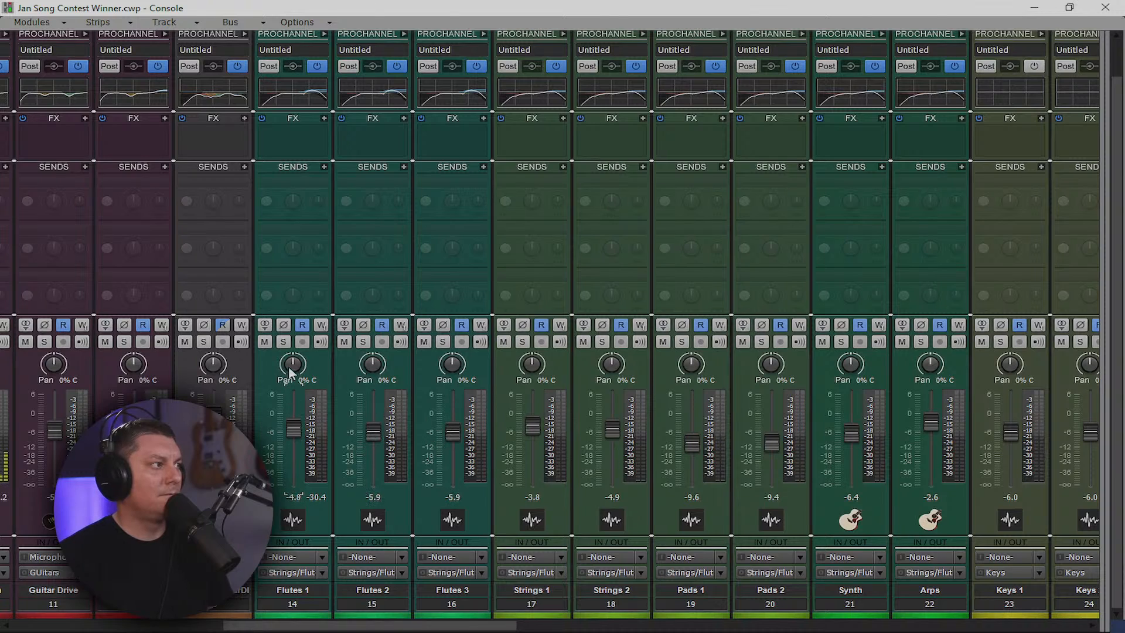
pyautogui.moveTo(294, 365); pyautogui.dragTo(294, 369)
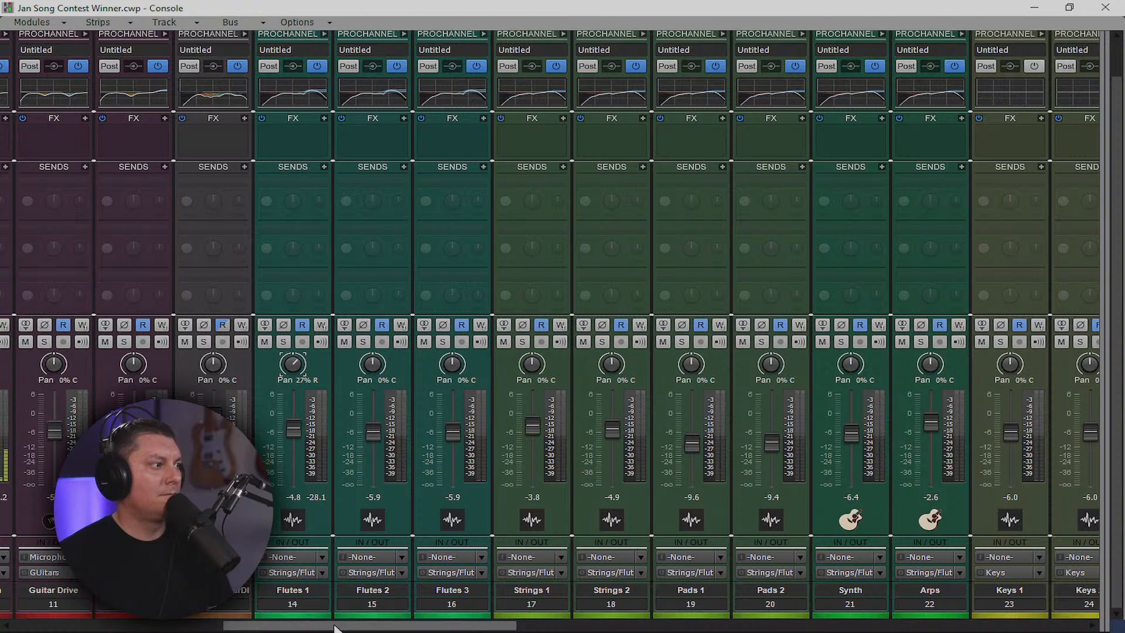
pyautogui.moveTo(337, 626); pyautogui.dragTo(395, 627)
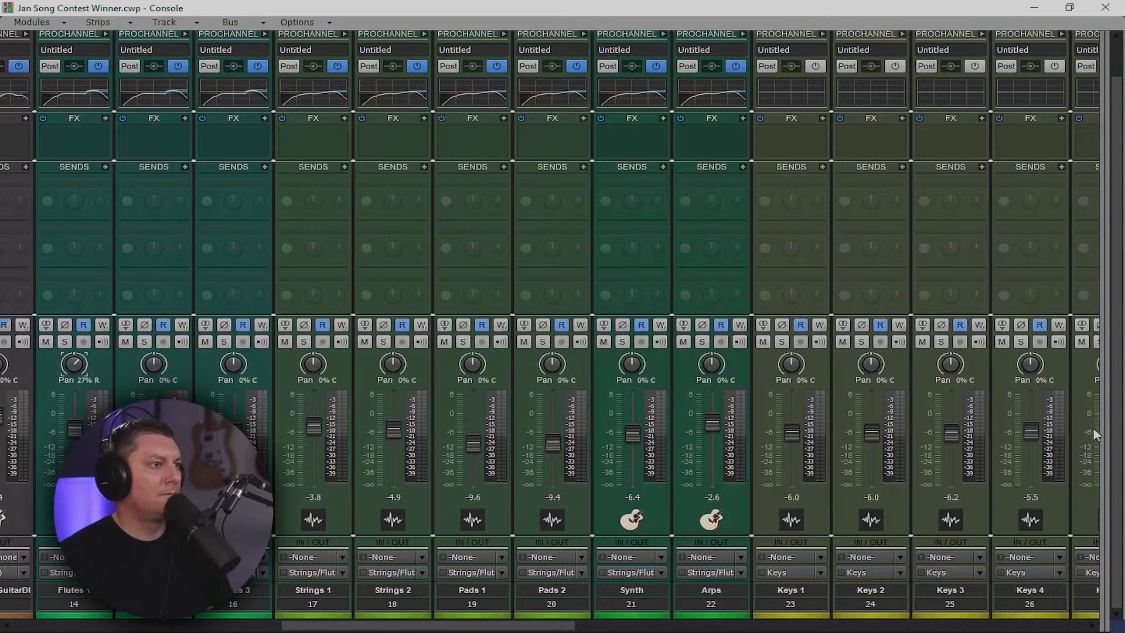
pyautogui.moveTo(1101, 418); pyautogui.dragTo(98, 418)
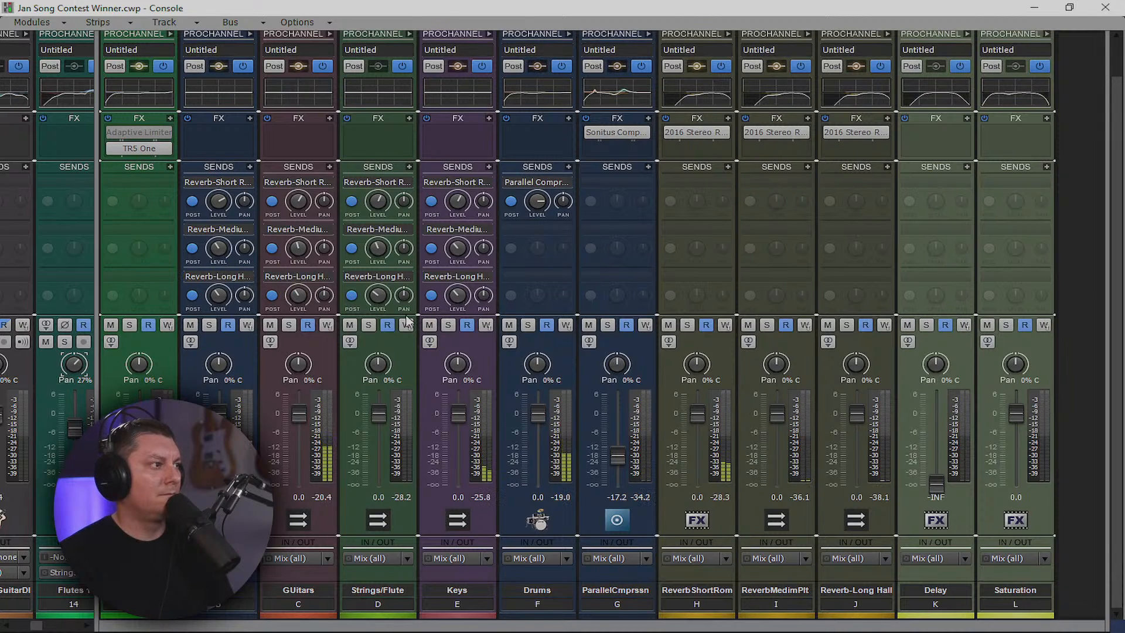
# Add a Reverb-Short Room send to Drums and pull the ParallelCmprssn fader down to -43.9 dB
pyautogui.click(570, 181)
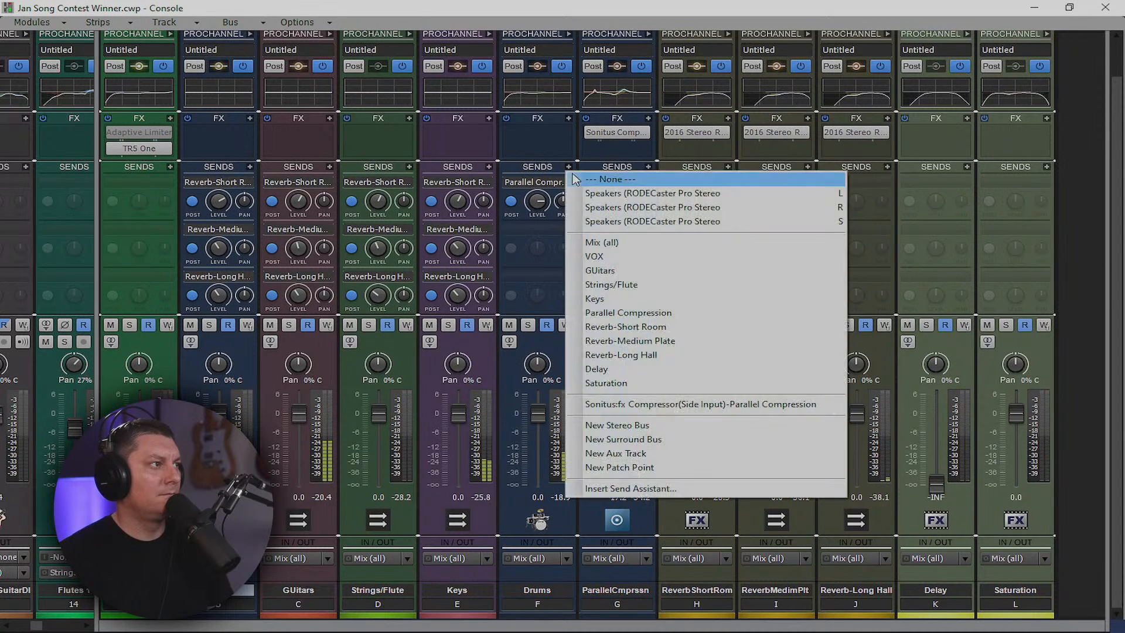
pyautogui.click(617, 327)
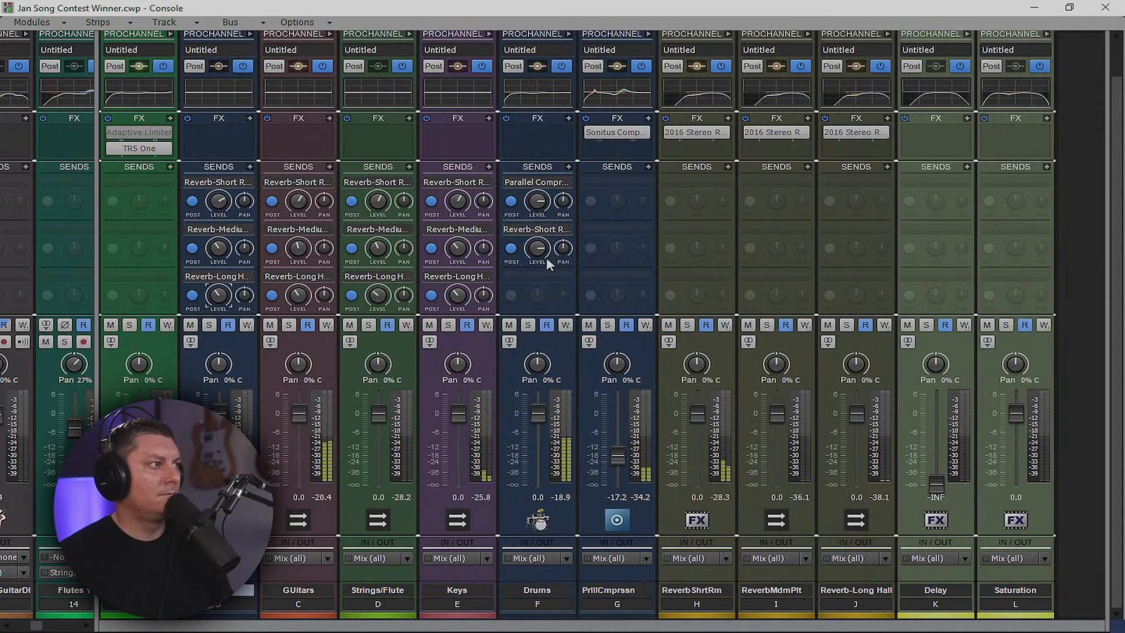
pyautogui.moveTo(525, 260)
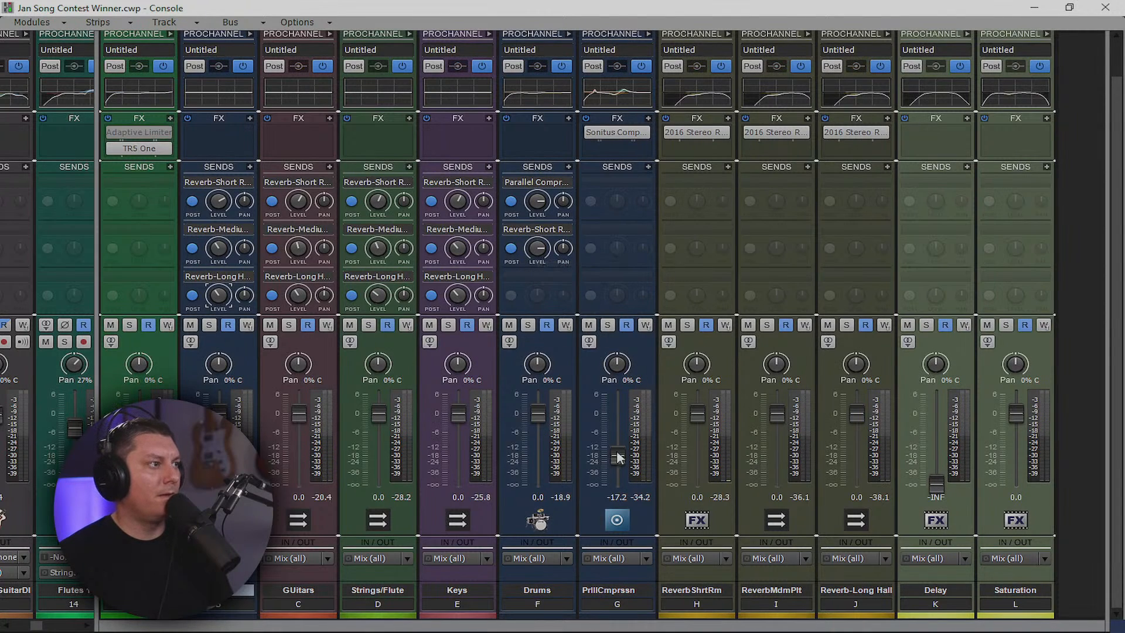
pyautogui.moveTo(618, 456); pyautogui.dragTo(617, 477)
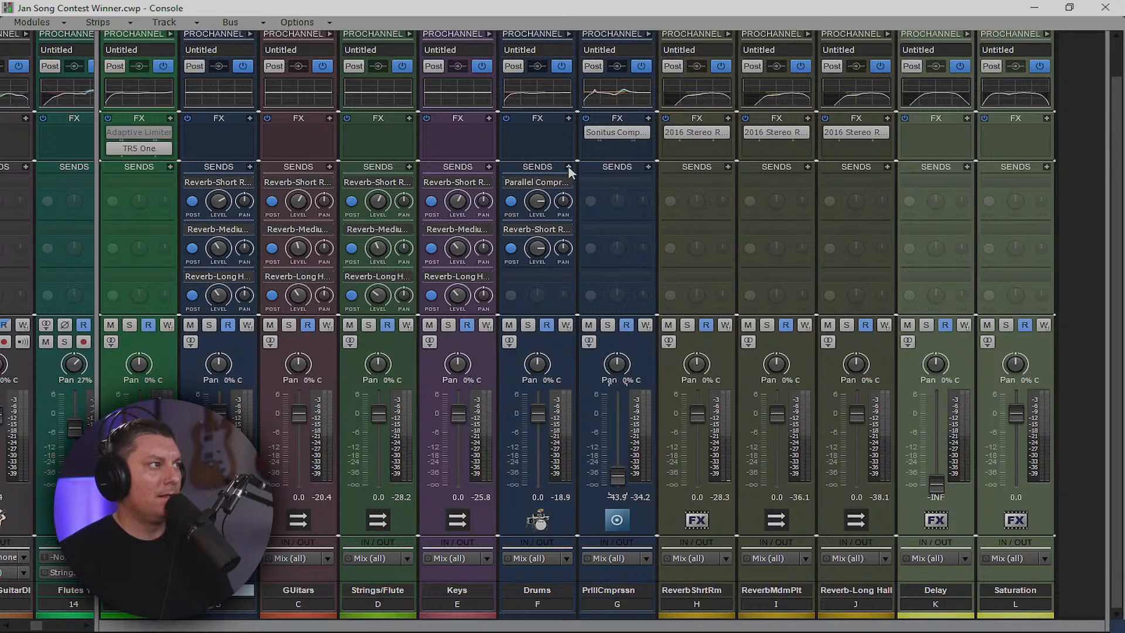
# Lower the Sonitus Comp threshold to -51.8 dB and bring ParallelCmprssn back to -6.0 dB
pyautogui.doubleClick(615, 133)
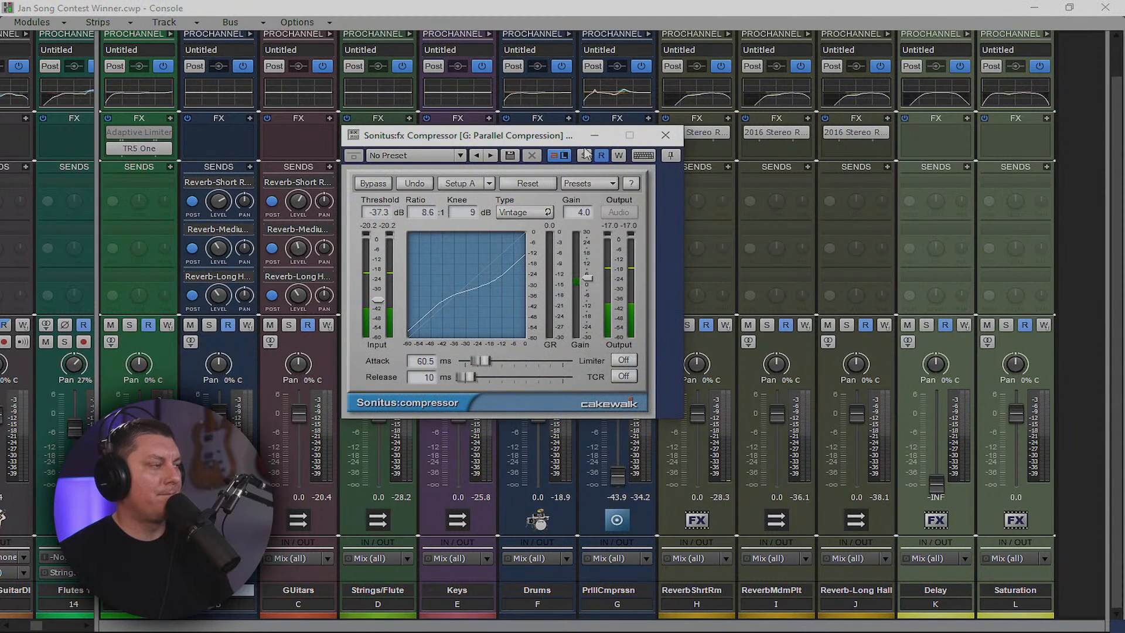
pyautogui.press('space')
pyautogui.moveTo(378, 300); pyautogui.dragTo(378, 322)
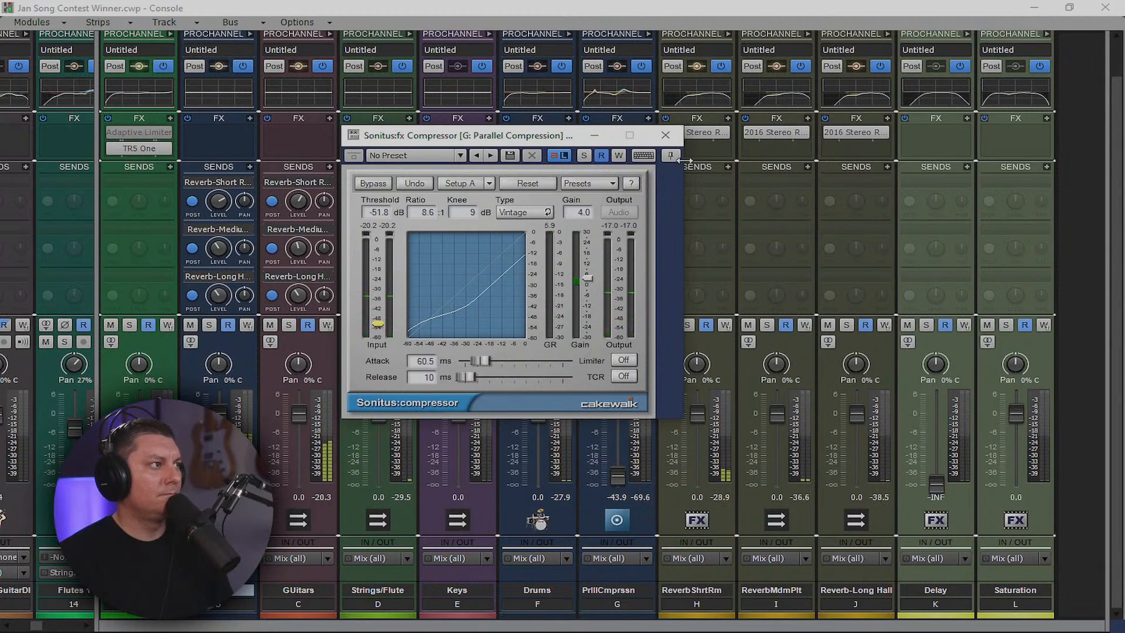
pyautogui.click(666, 136)
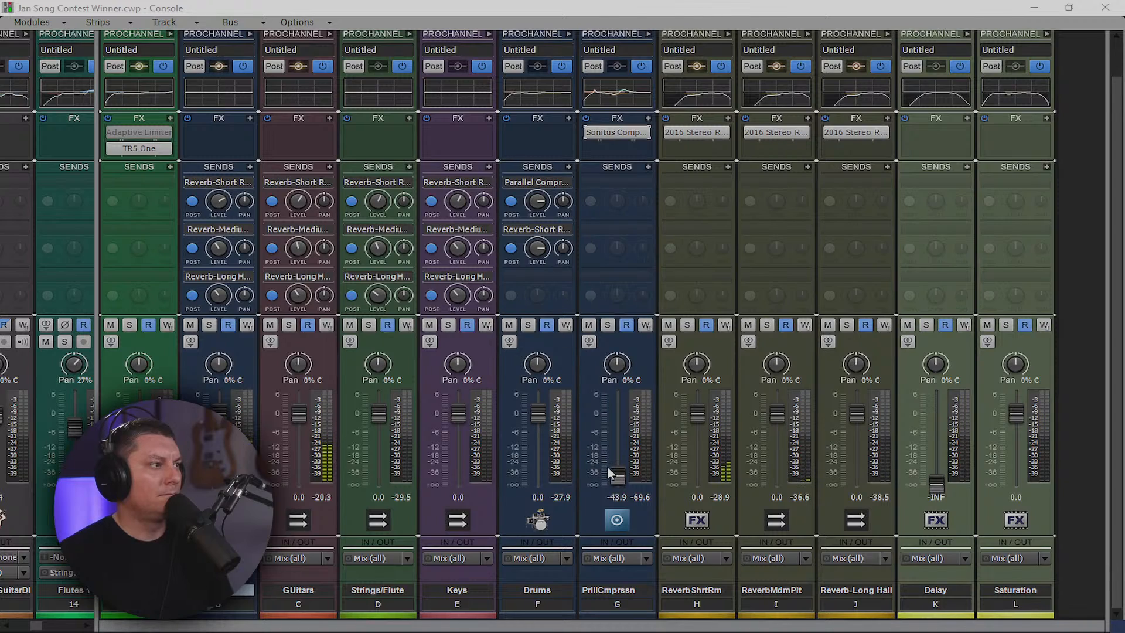
pyautogui.moveTo(610, 474); pyautogui.dragTo(610, 420)
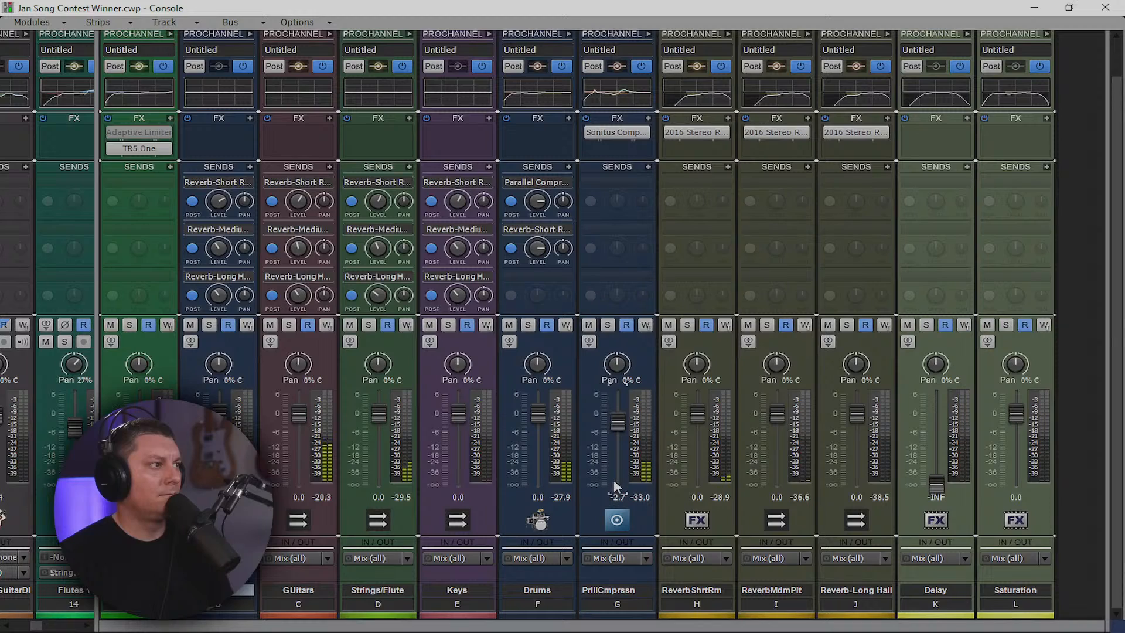
# Solo-check Drums, nudge its fader up, and raise its Short Room reverb send to -3.2
pyautogui.click(527, 325)
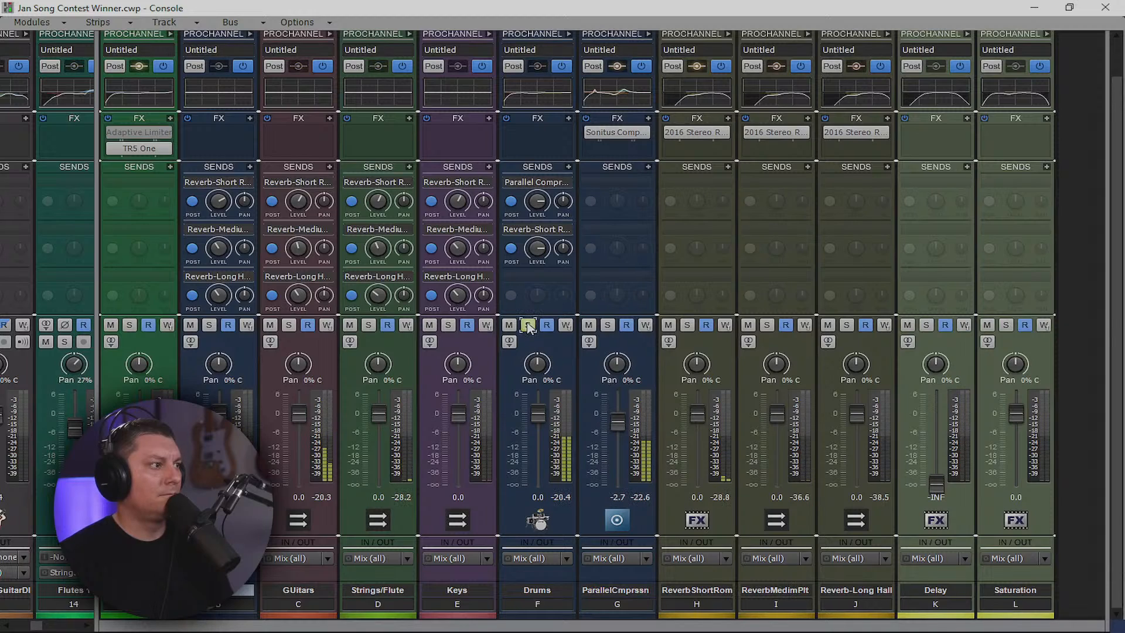
pyautogui.click(527, 325)
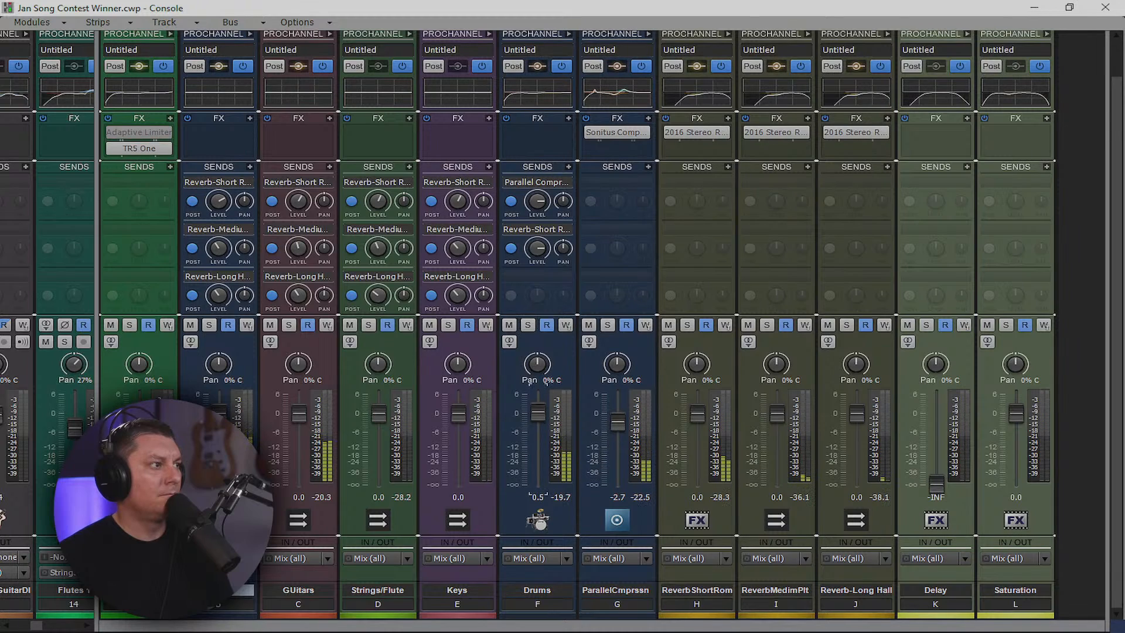
pyautogui.moveTo(538, 414); pyautogui.dragTo(538, 409)
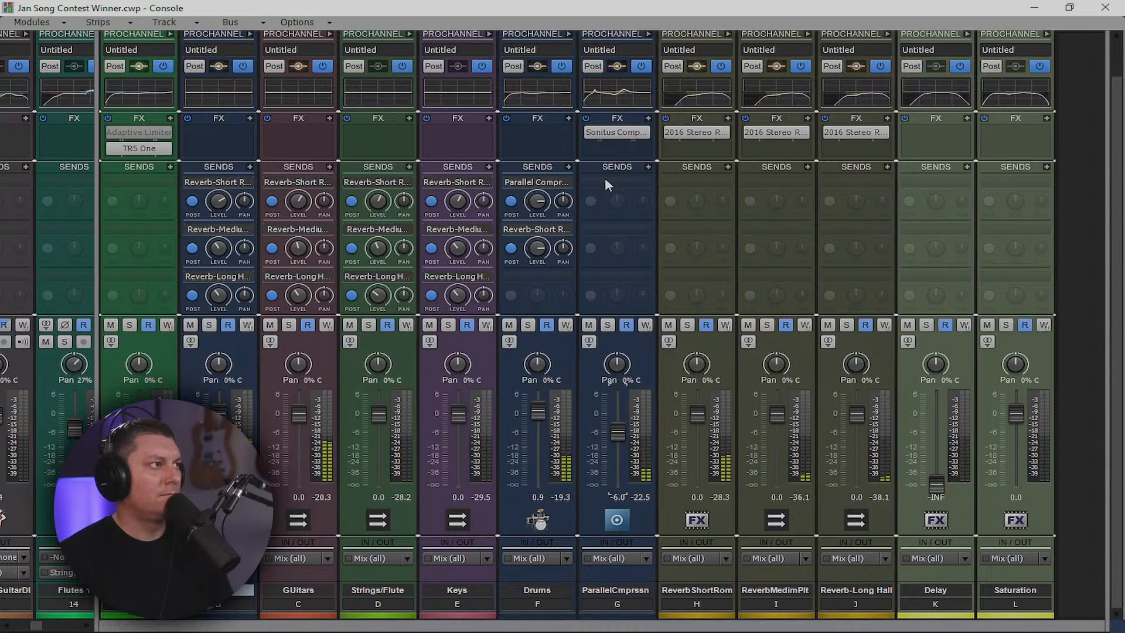
pyautogui.doubleClick(616, 136)
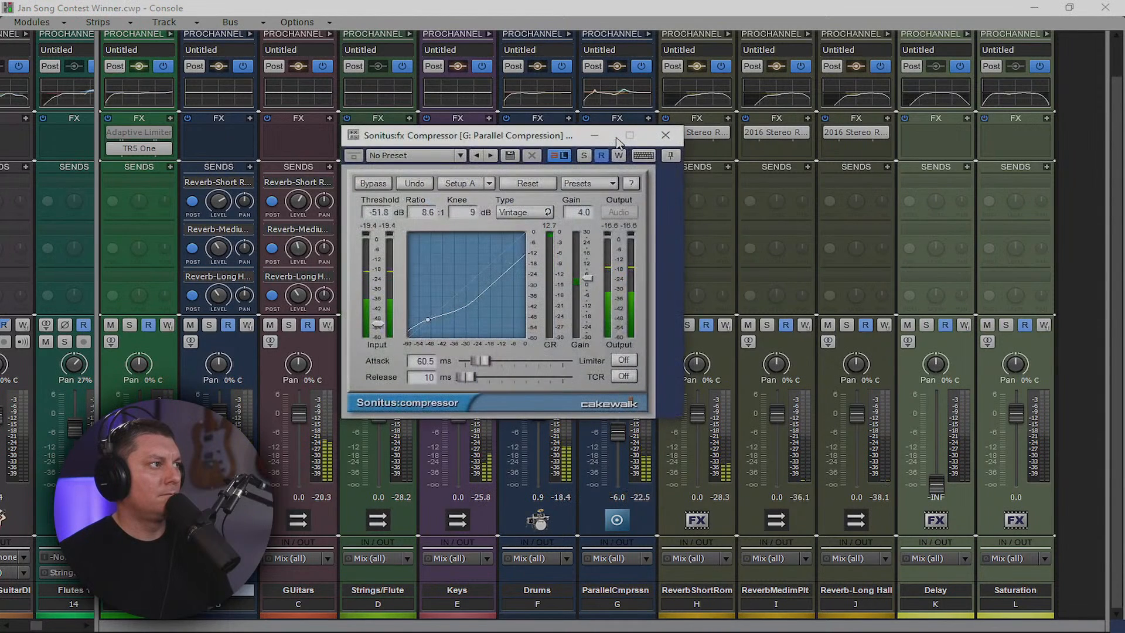
pyautogui.click(665, 135)
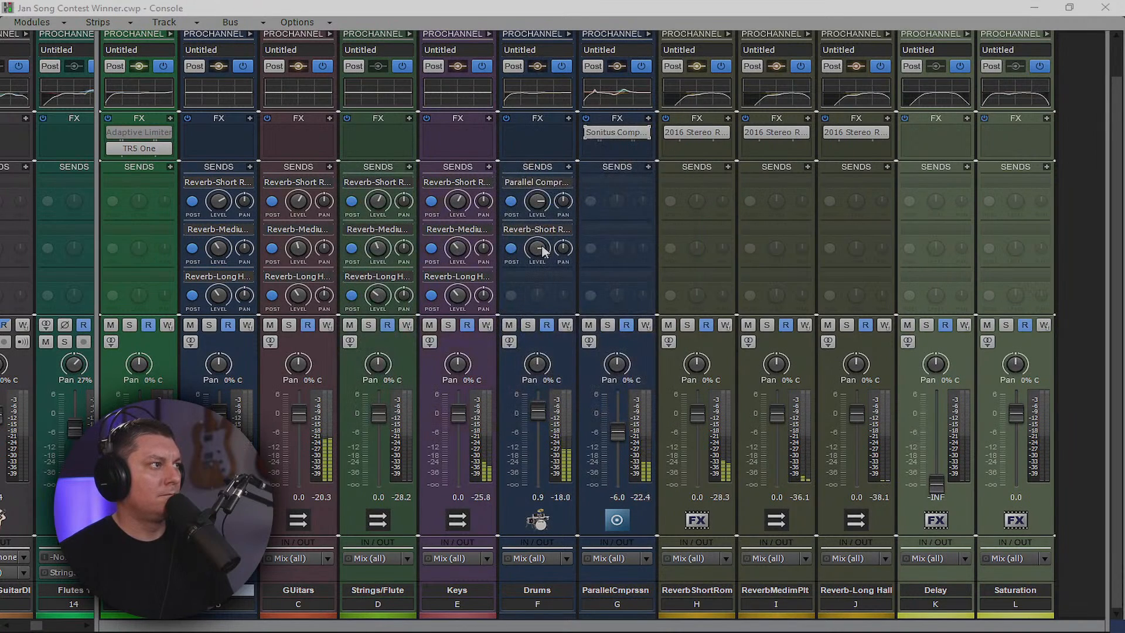
pyautogui.moveTo(537, 248); pyautogui.dragTo(537, 242)
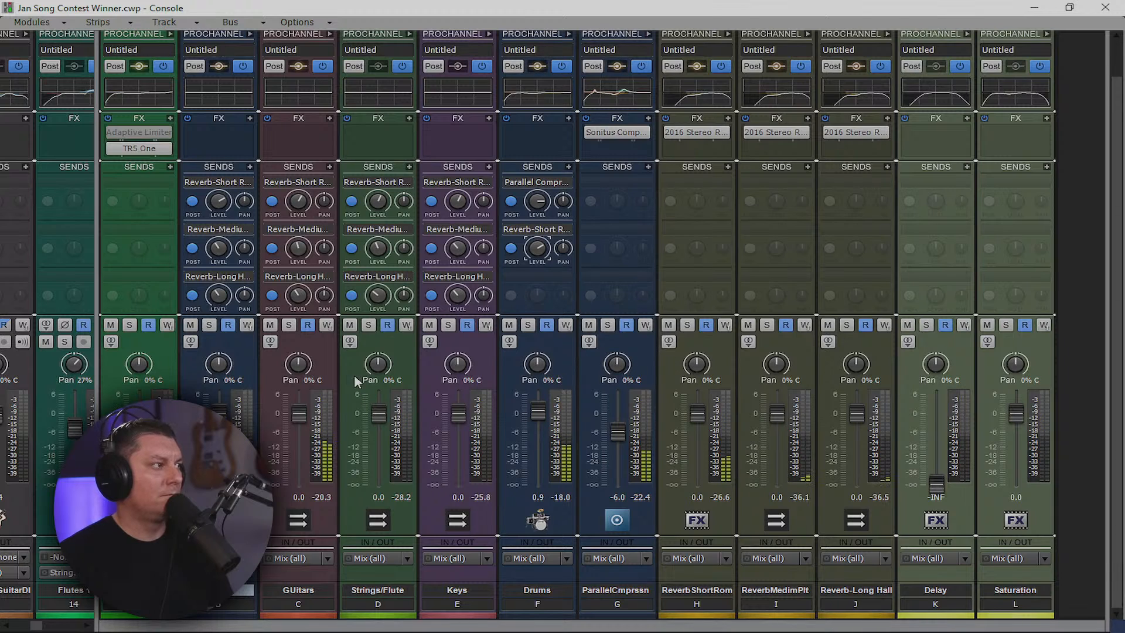
pyautogui.moveTo(97, 359); pyautogui.dragTo(1107, 404)
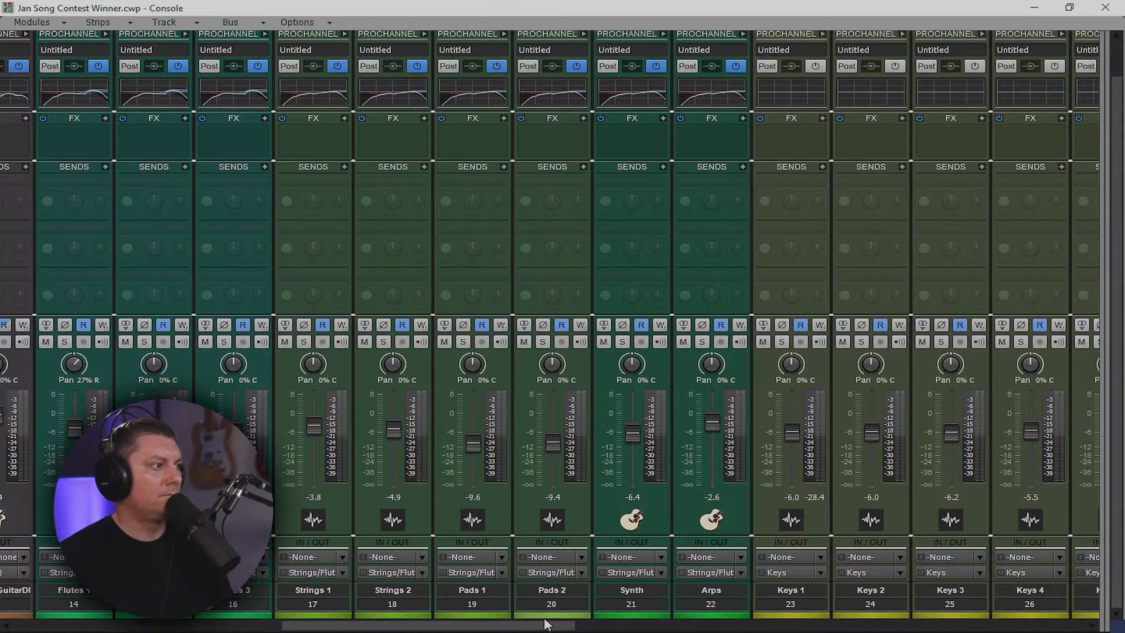
# Insert QuickBass from the Bass effects on Bass Drop track 29 and position its window near the top
pyautogui.moveTo(546, 624); pyautogui.dragTo(760, 625)
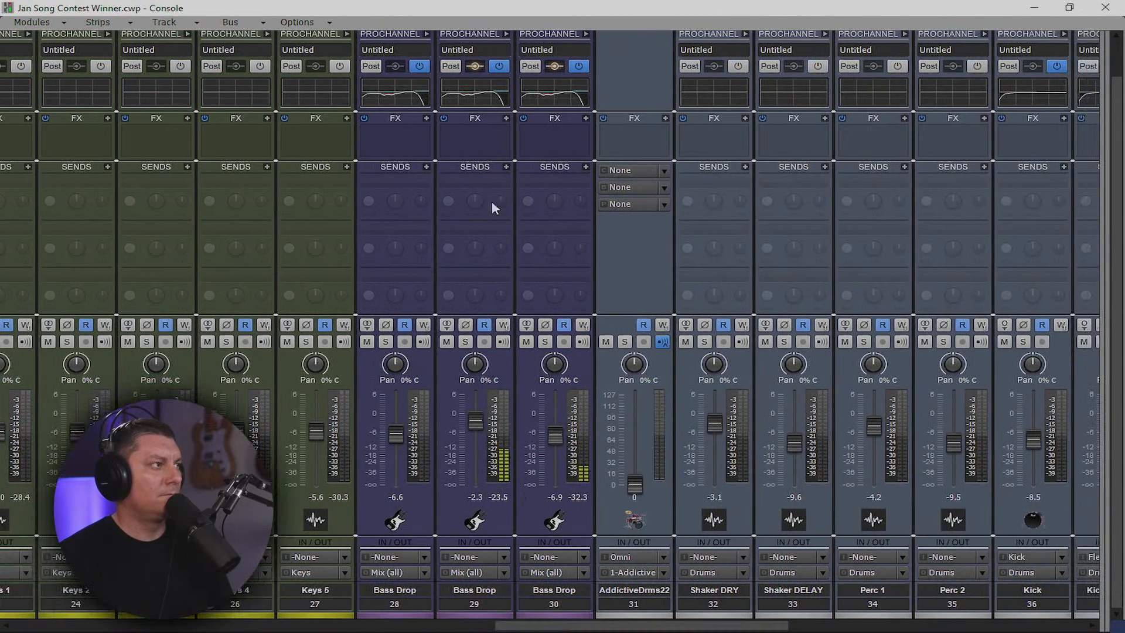
pyautogui.rightClick(472, 138)
pyautogui.moveTo(472, 140)
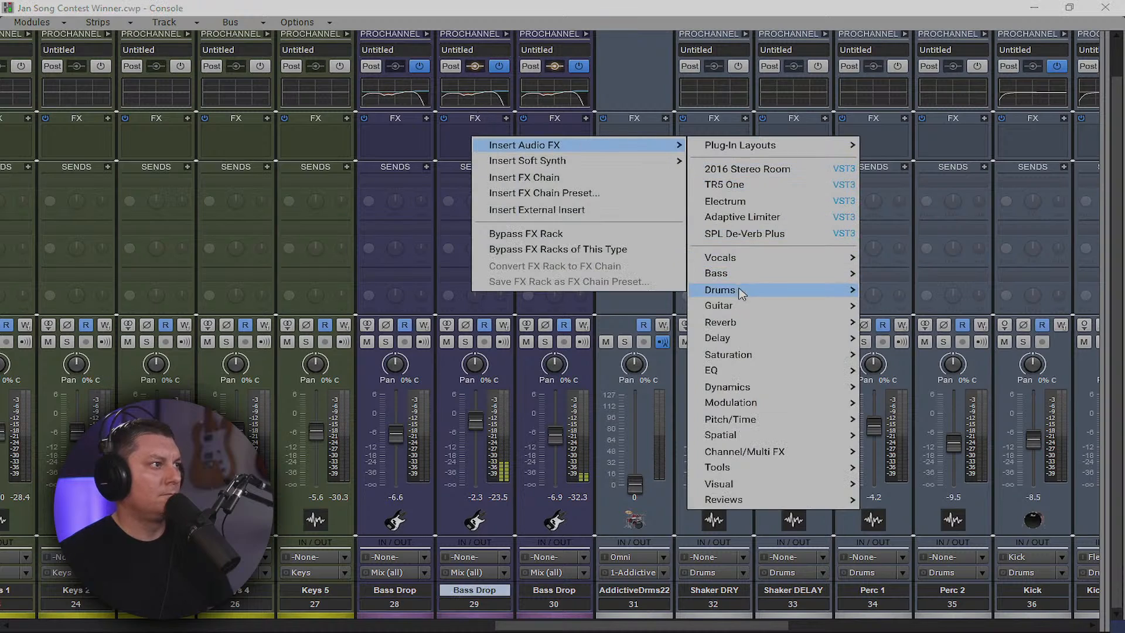
pyautogui.moveTo(791, 279)
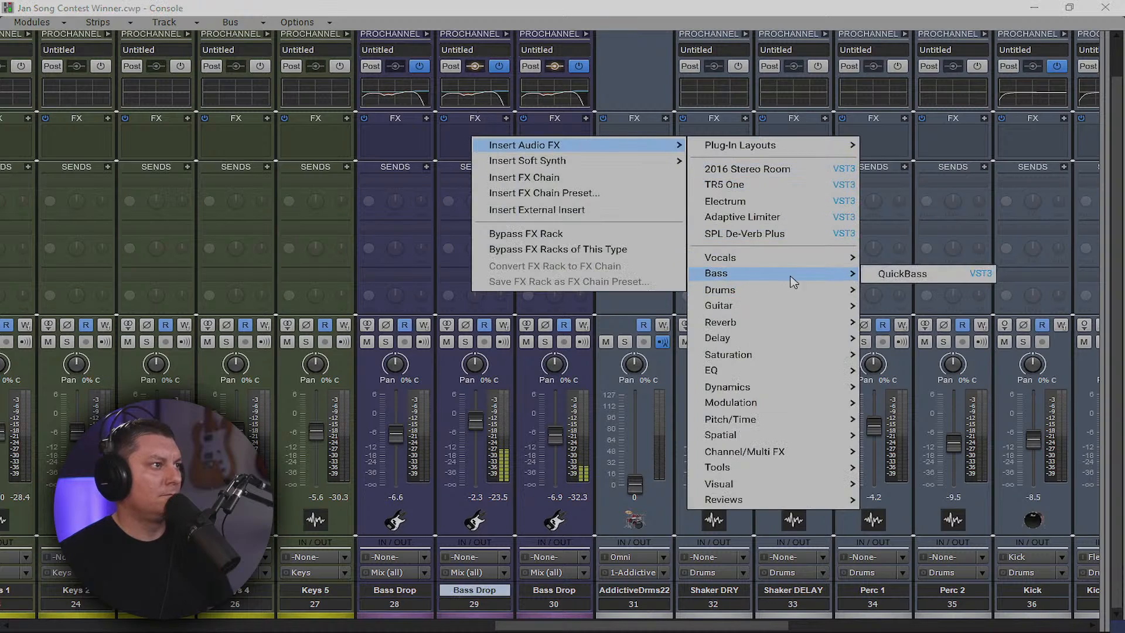
pyautogui.click(893, 280)
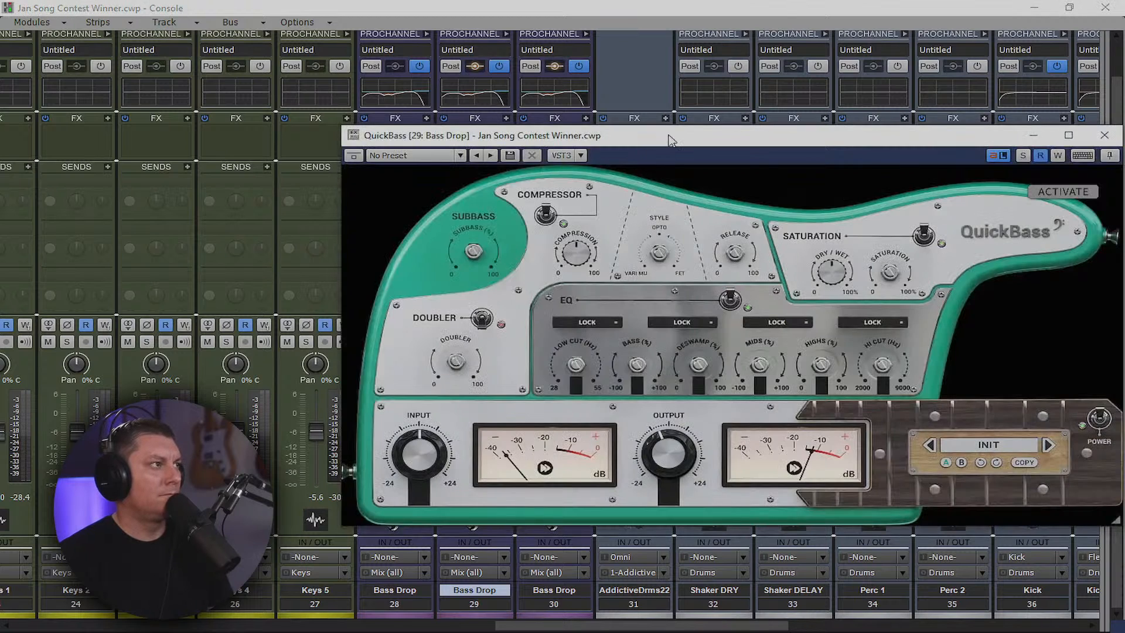
pyautogui.moveTo(672, 141); pyautogui.dragTo(387, 100)
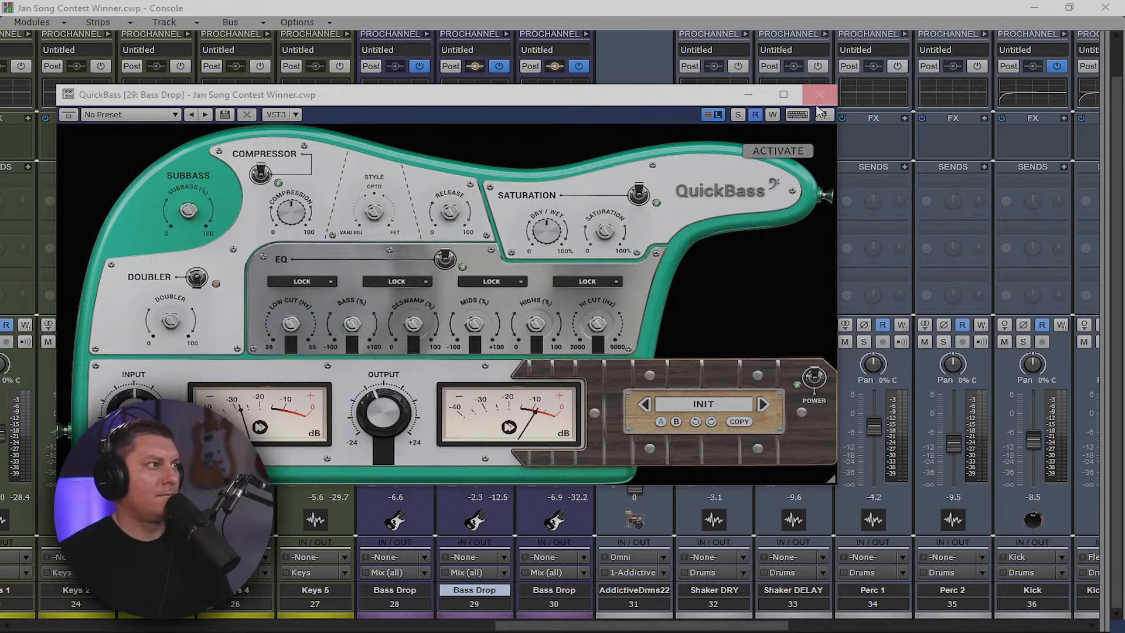
pyautogui.moveTo(568, 97); pyautogui.dragTo(680, 142)
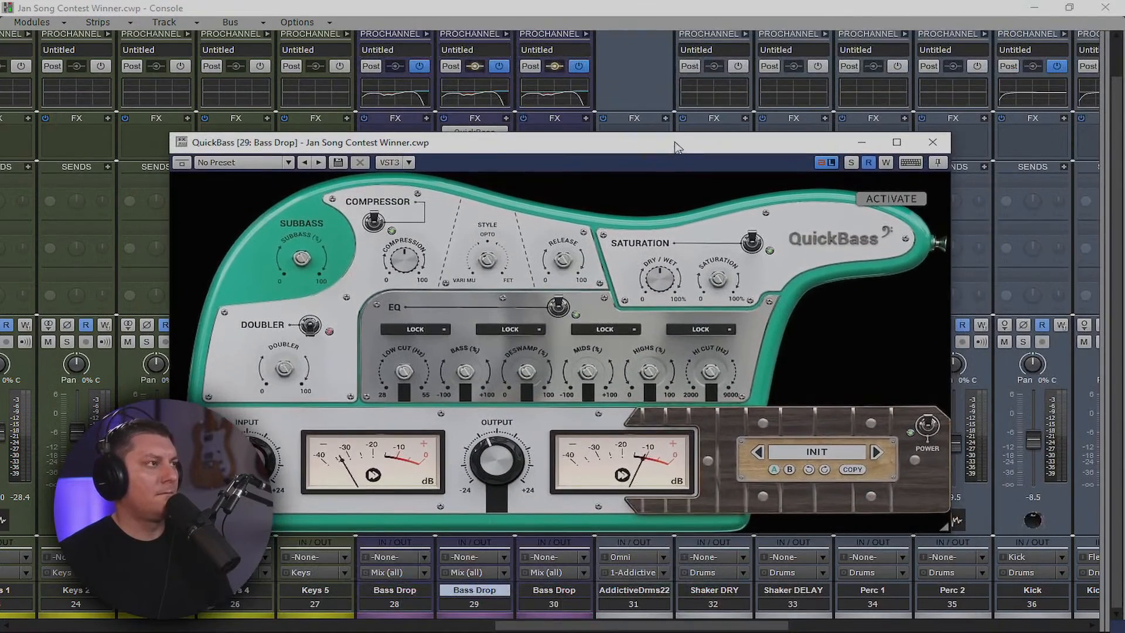
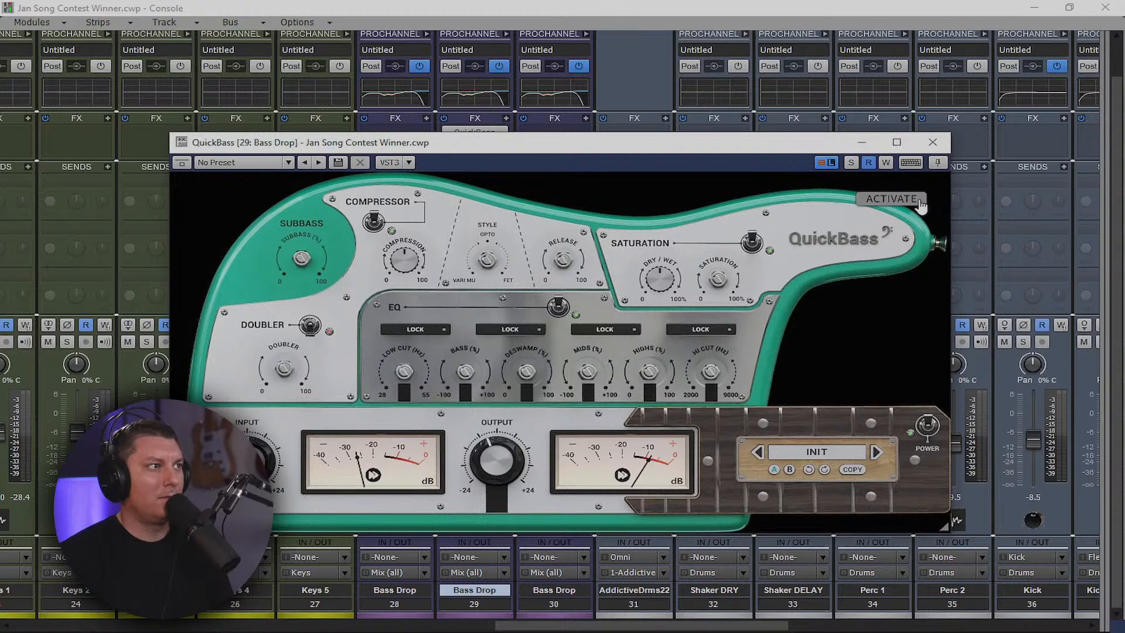
# Delete QuickBass from Bass Drop track 29's FX bin and insert a fresh QuickBass there
pyautogui.click(932, 143)
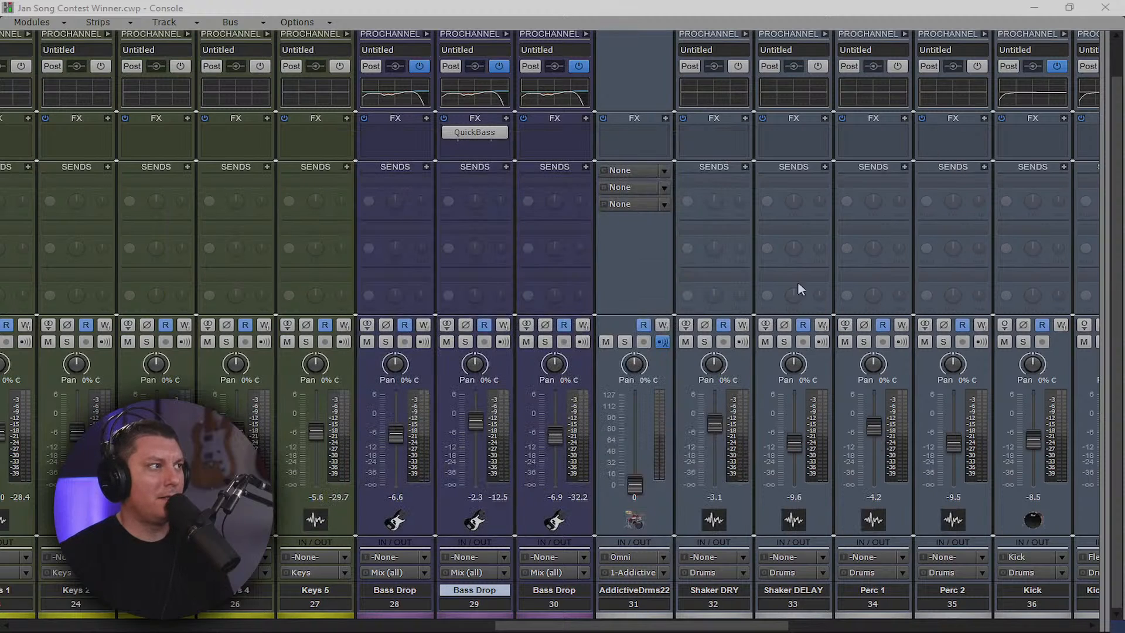
pyautogui.rightClick(483, 136)
pyautogui.click(481, 145)
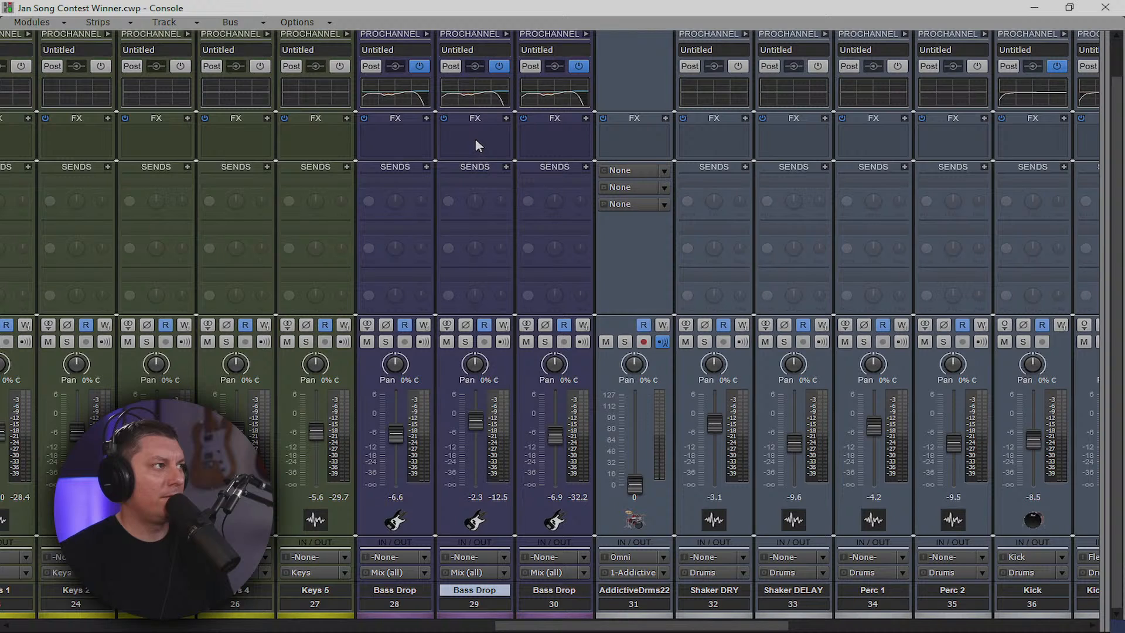
pyautogui.rightClick(477, 141)
pyautogui.moveTo(515, 155)
pyautogui.click(733, 169)
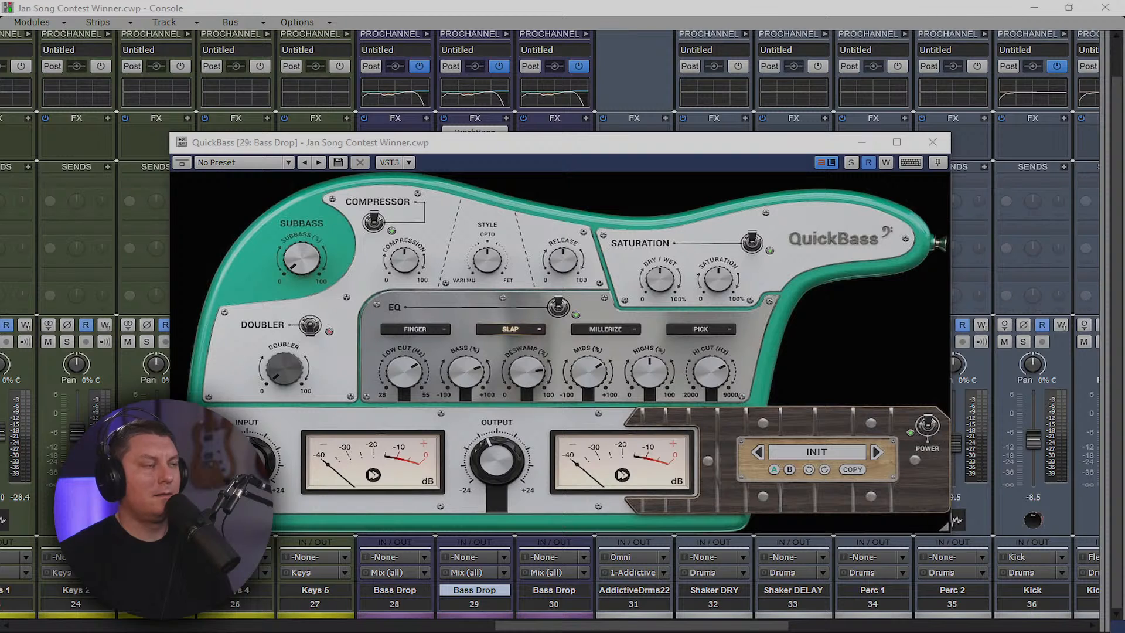
pyautogui.doubleClick(612, 10)
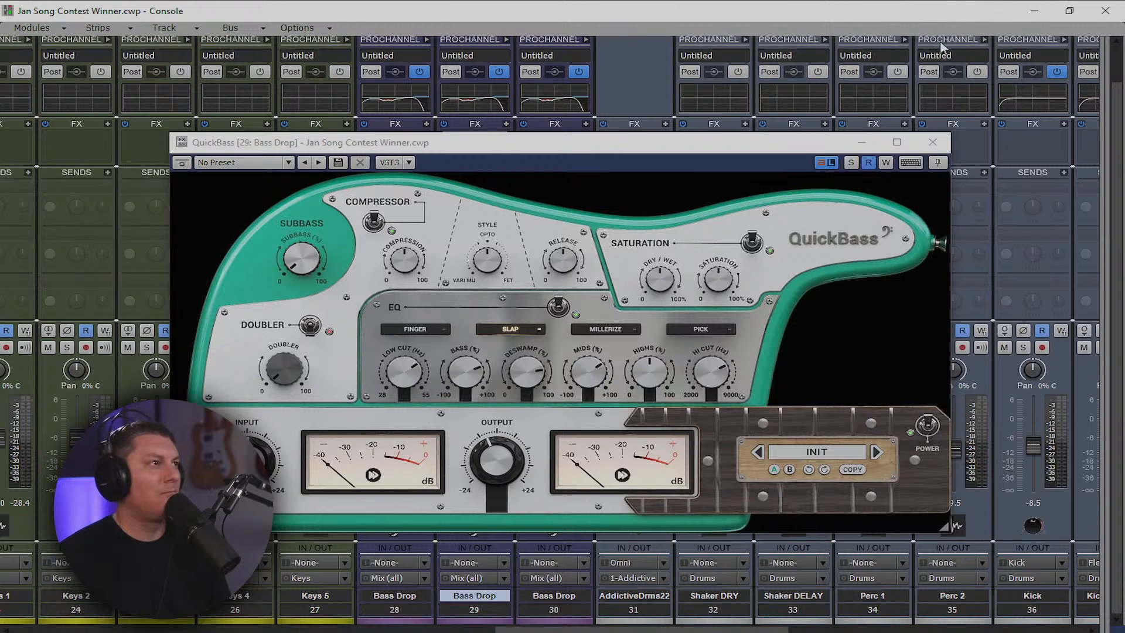
# Start playback and try QuickBass's Doubler on, then leave it off
pyautogui.click(1032, 14)
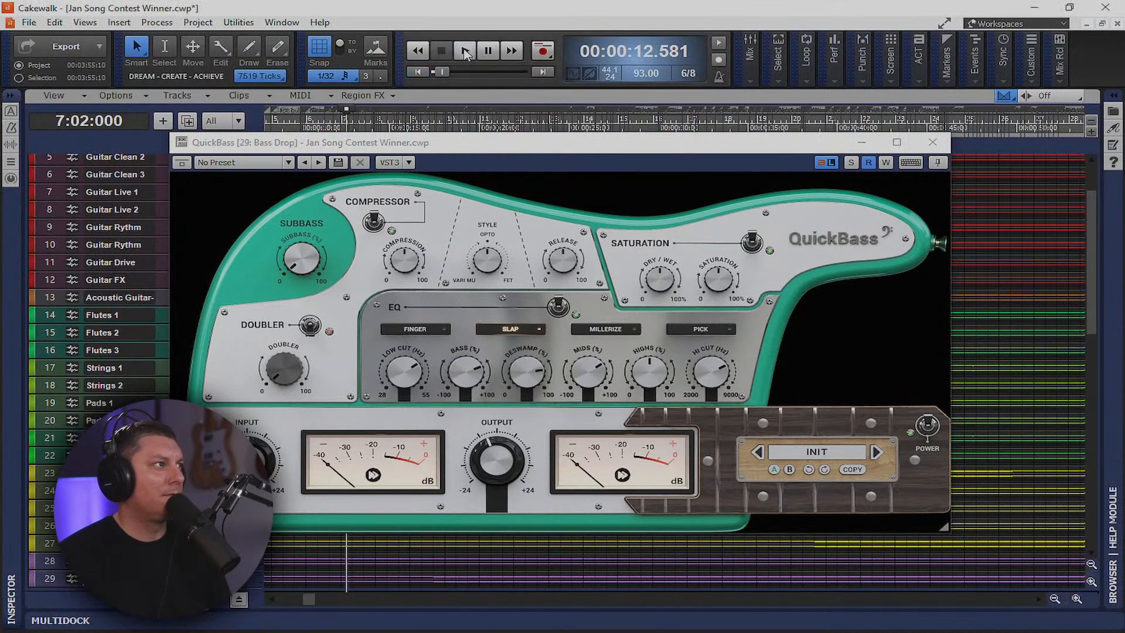
pyautogui.click(465, 51)
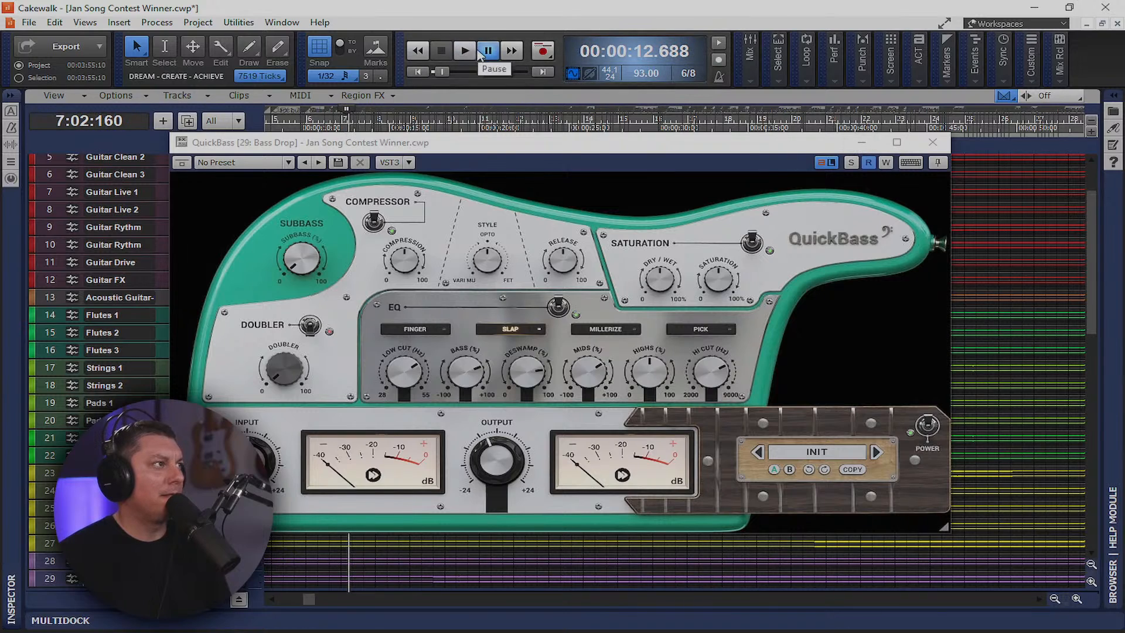
pyautogui.press('space')
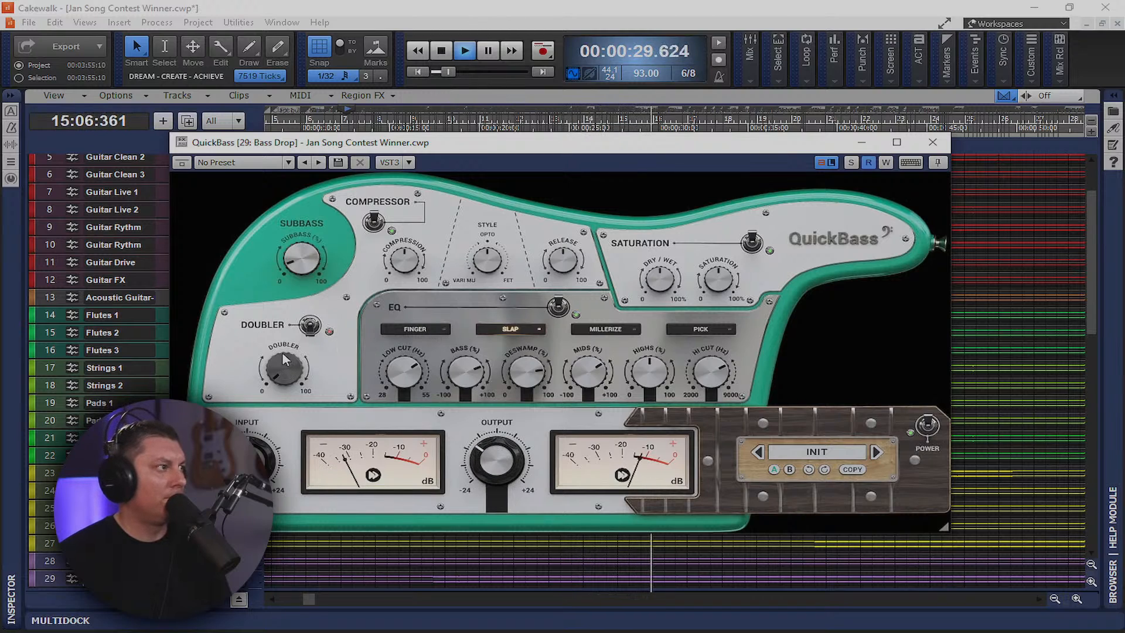
pyautogui.click(311, 329)
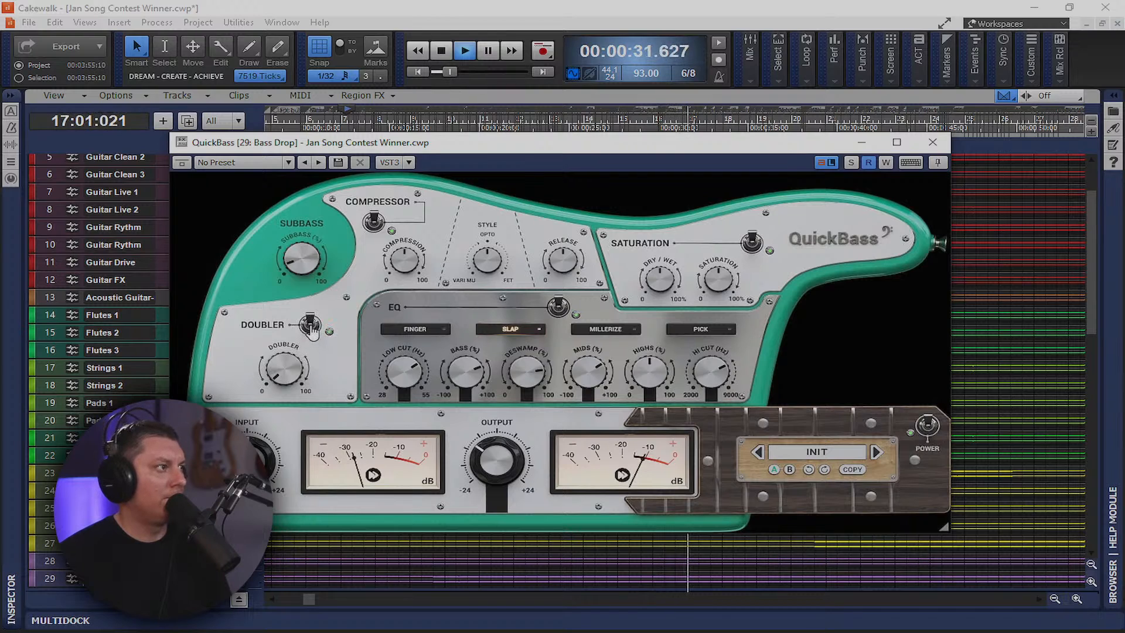
pyautogui.click(311, 329)
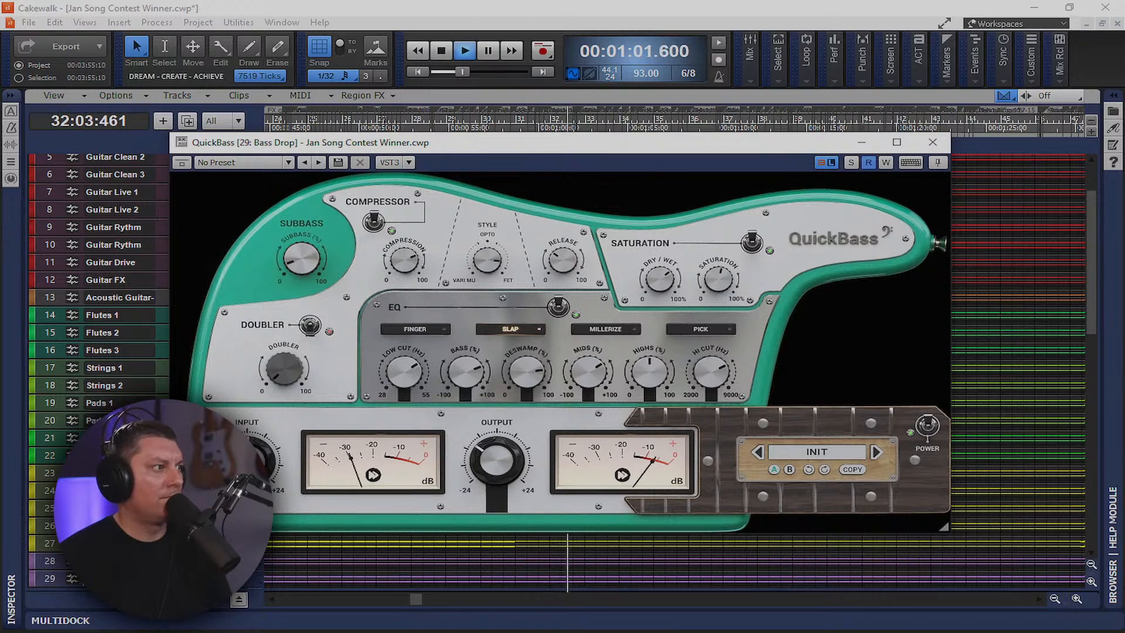
# Audition the FINGER, SLAP and MILLERIZE EQ voicings, settle on PICK, and close QuickBass
pyautogui.click(422, 330)
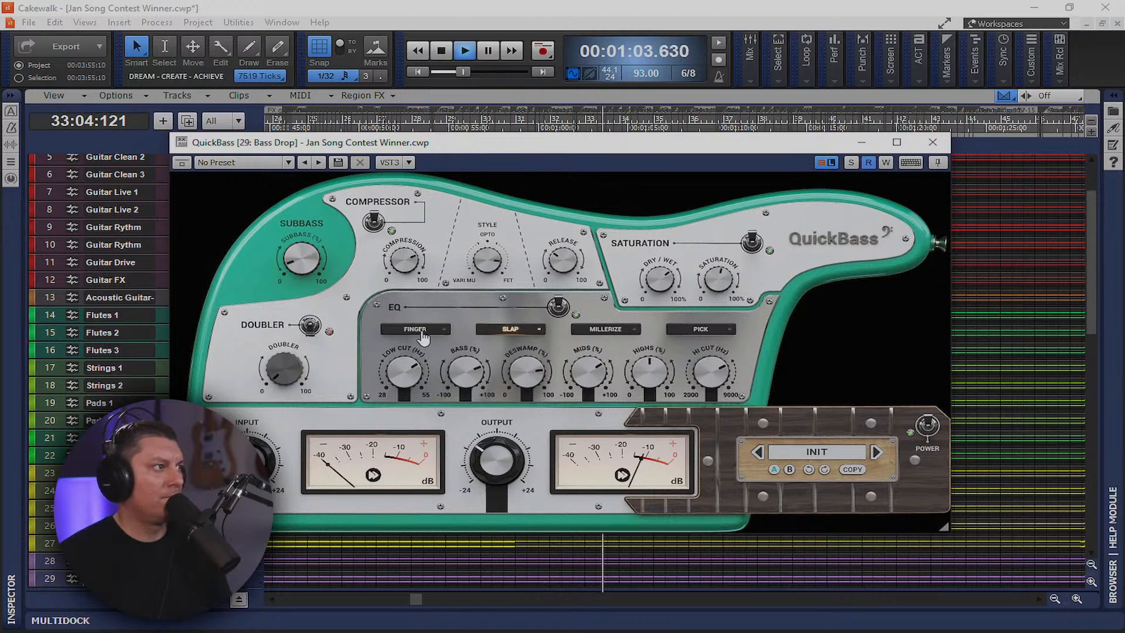
pyautogui.click(517, 332)
pyautogui.click(609, 330)
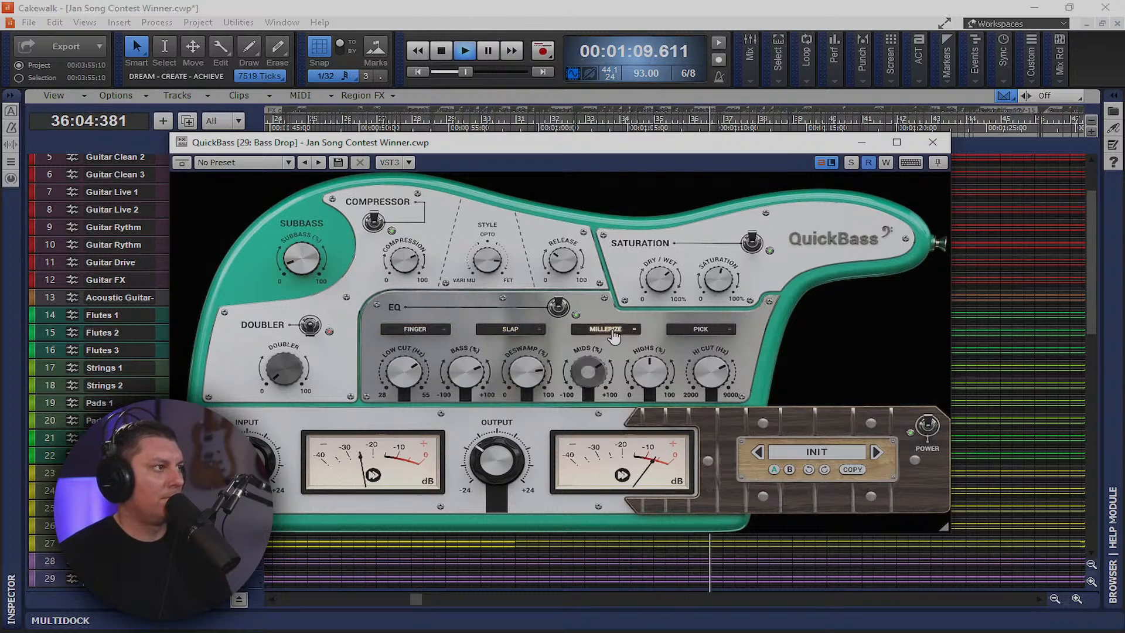
pyautogui.click(703, 331)
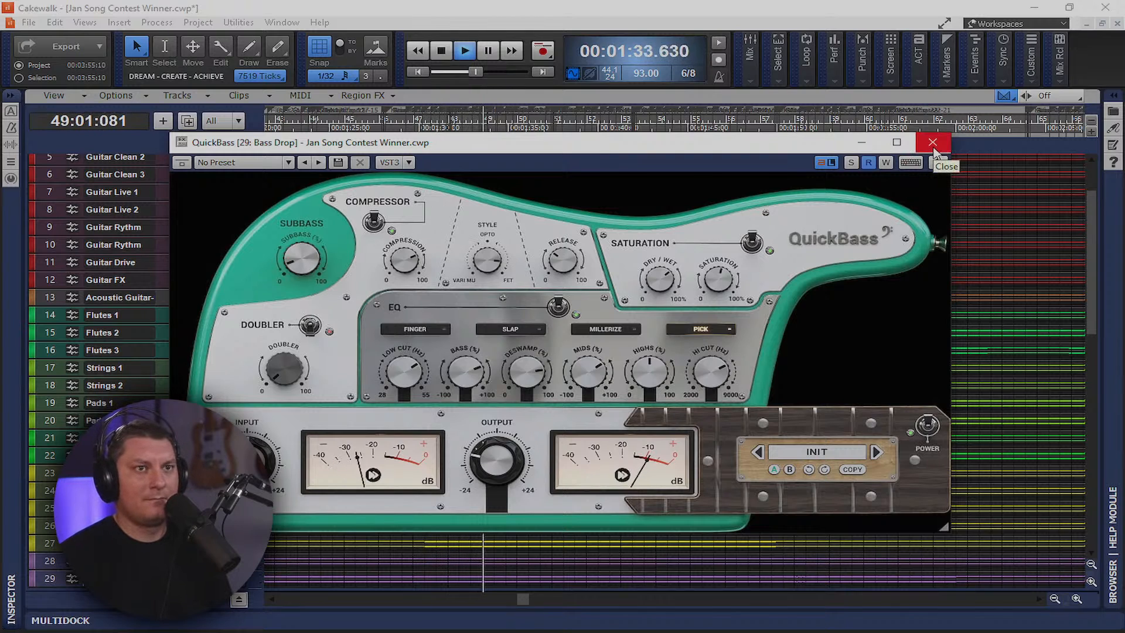
pyautogui.click(933, 142)
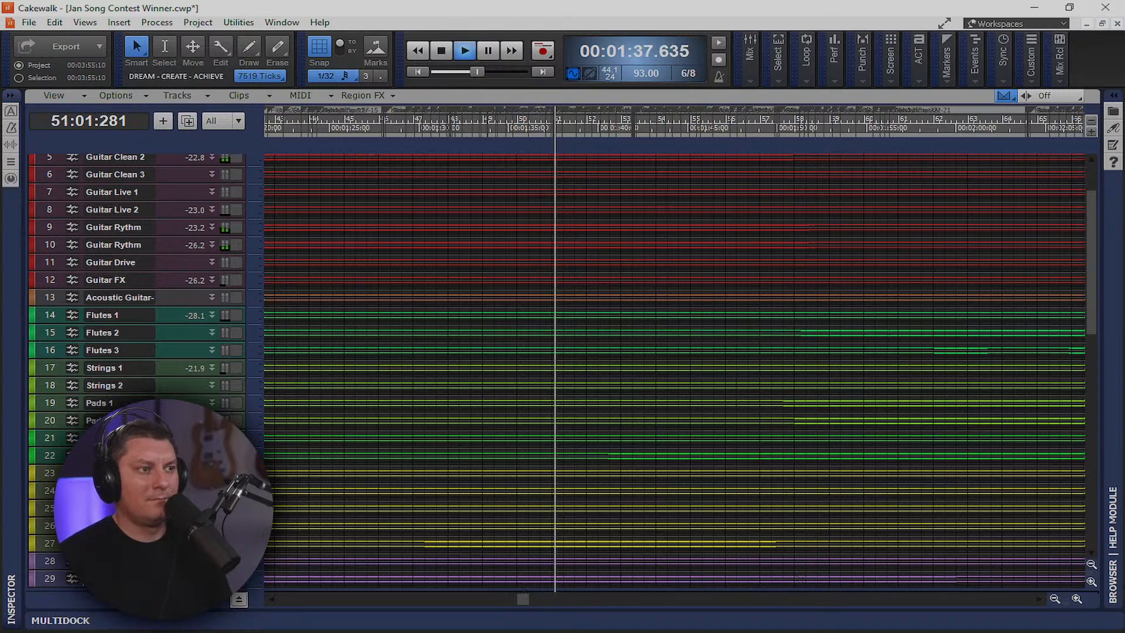
# In the Console, copy QuickBass to Bass Drop track 30 and lower both Bass Drop faders about 3 dB
pyautogui.hotkey('alt', '2')
pyautogui.moveTo(475, 132); pyautogui.dragTo(549, 139)
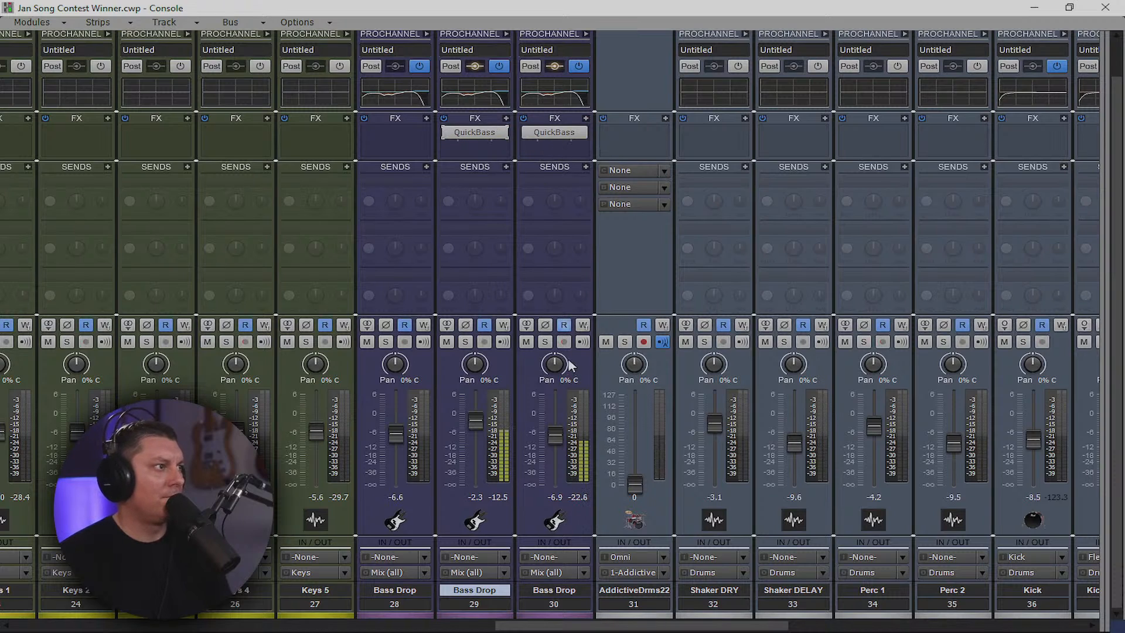
pyautogui.click(553, 606)
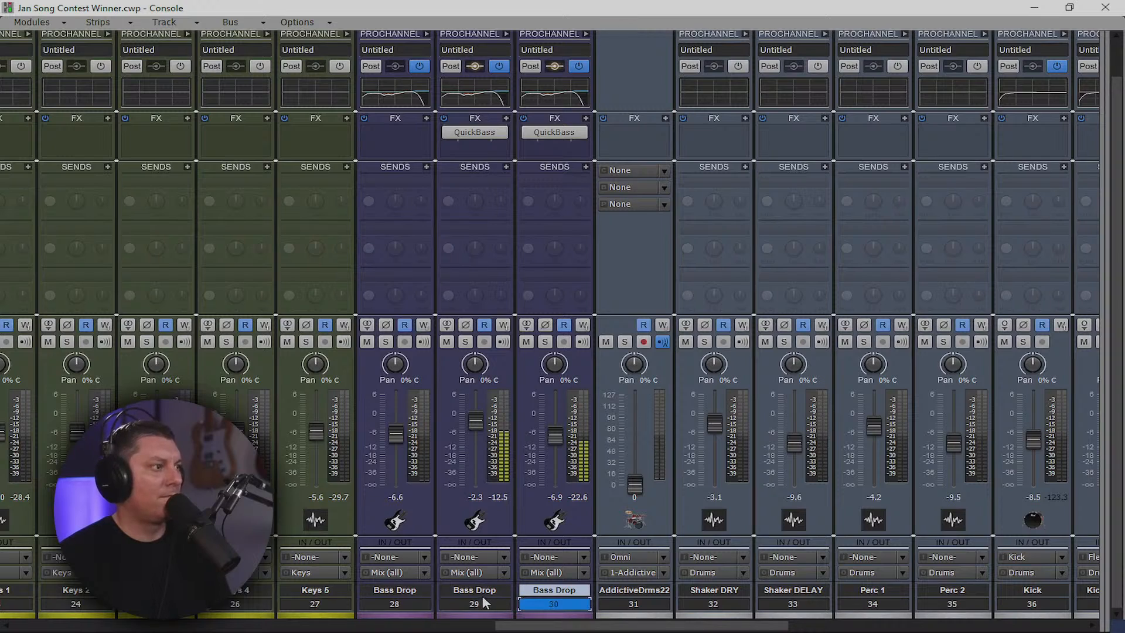
pyautogui.moveTo(475, 421); pyautogui.dragTo(475, 427)
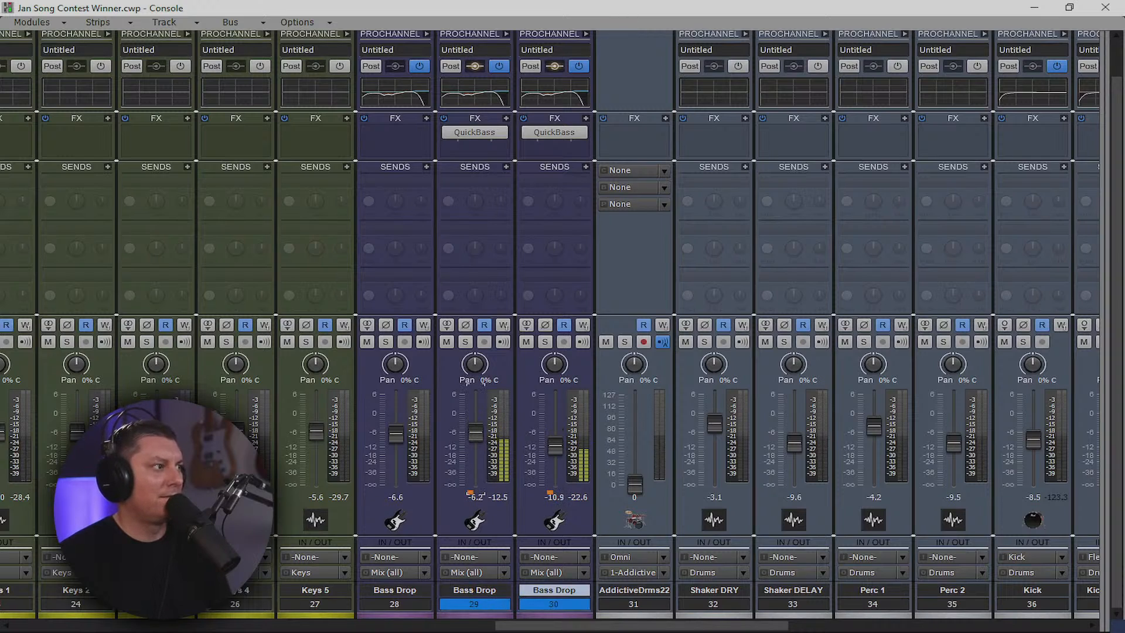
pyautogui.moveTo(475, 434); pyautogui.dragTo(475, 430)
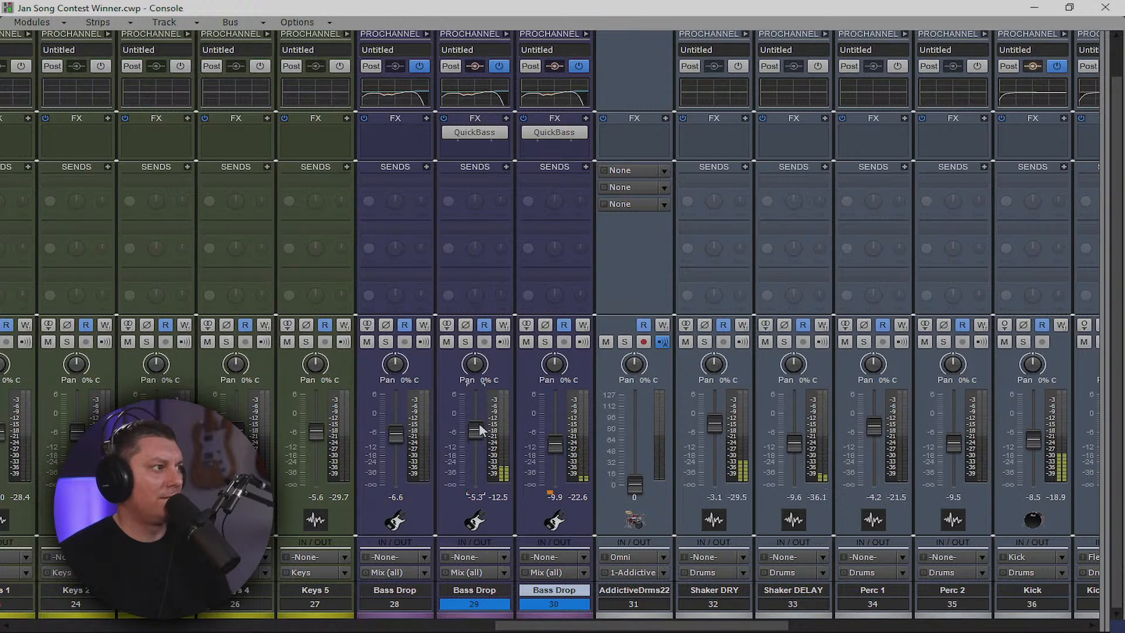
pyautogui.moveTo(559, 626); pyautogui.dragTo(332, 597)
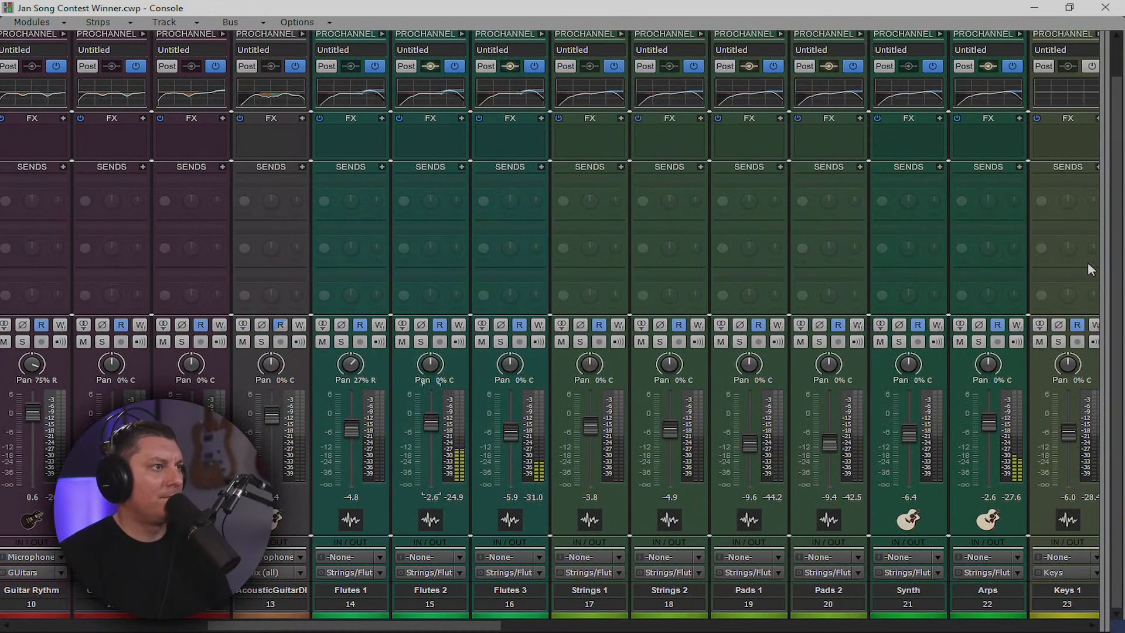
# Add a Reverb-Long Hall send to both Flutes 2 and Flutes 3
pyautogui.moveTo(1099, 263); pyautogui.dragTo(312, 323)
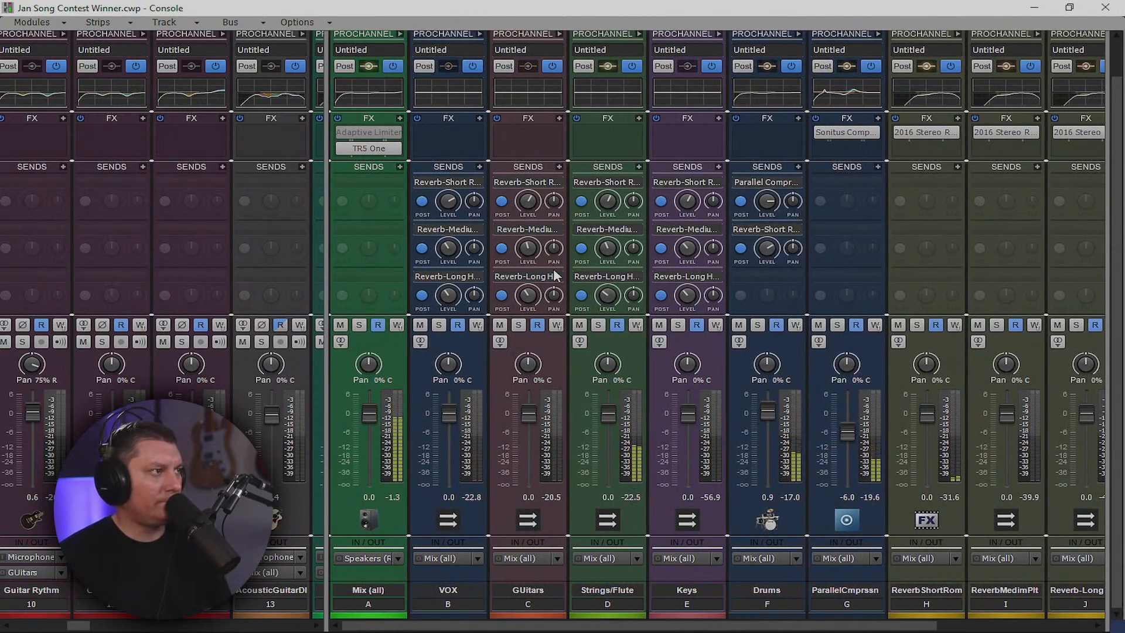
pyautogui.moveTo(324, 335); pyautogui.dragTo(1102, 335)
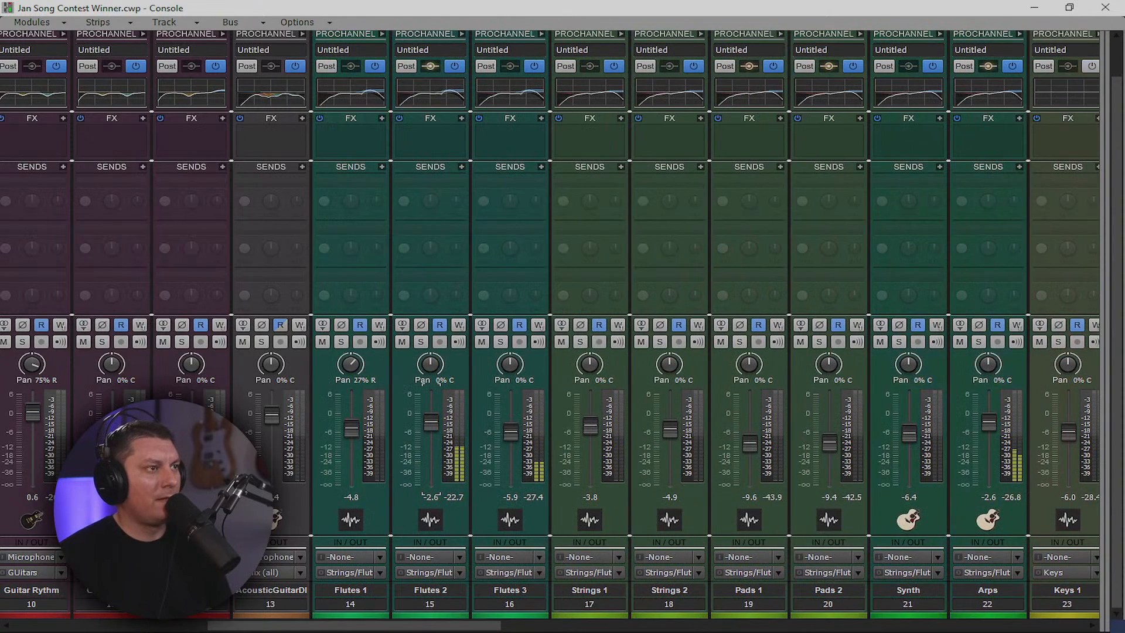
pyautogui.click(460, 168)
pyautogui.click(505, 370)
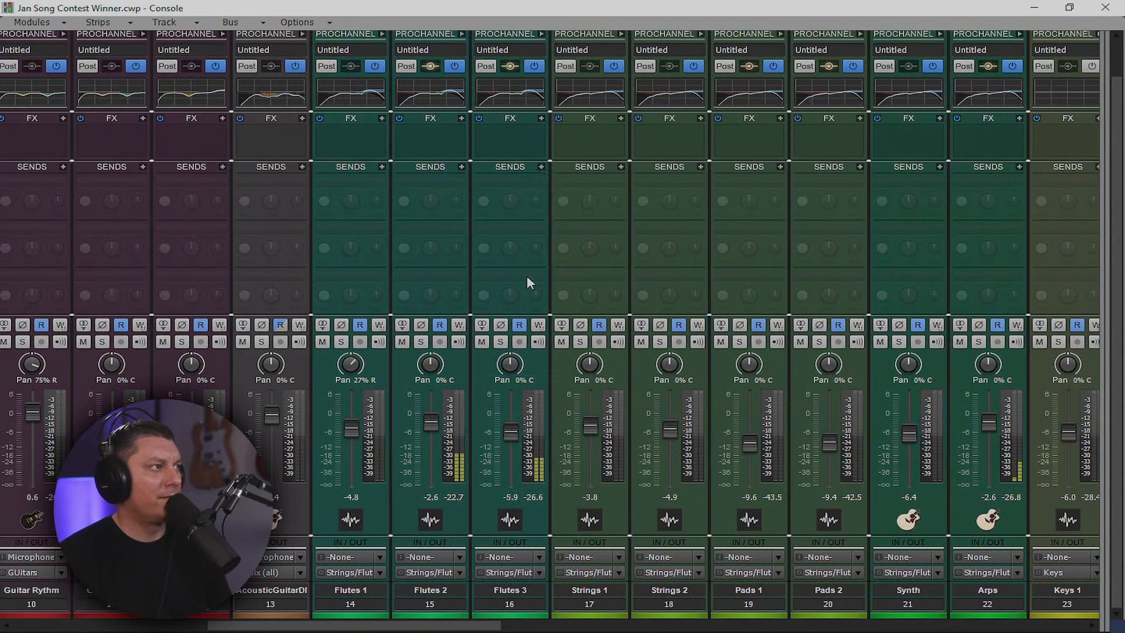
pyautogui.click(541, 167)
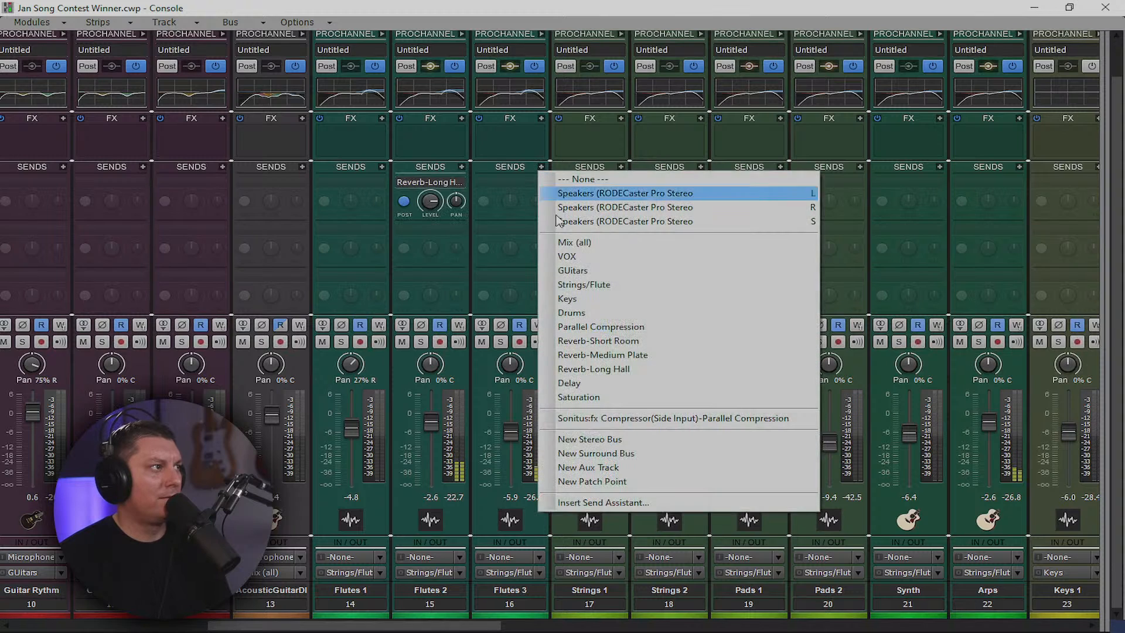
pyautogui.click(595, 370)
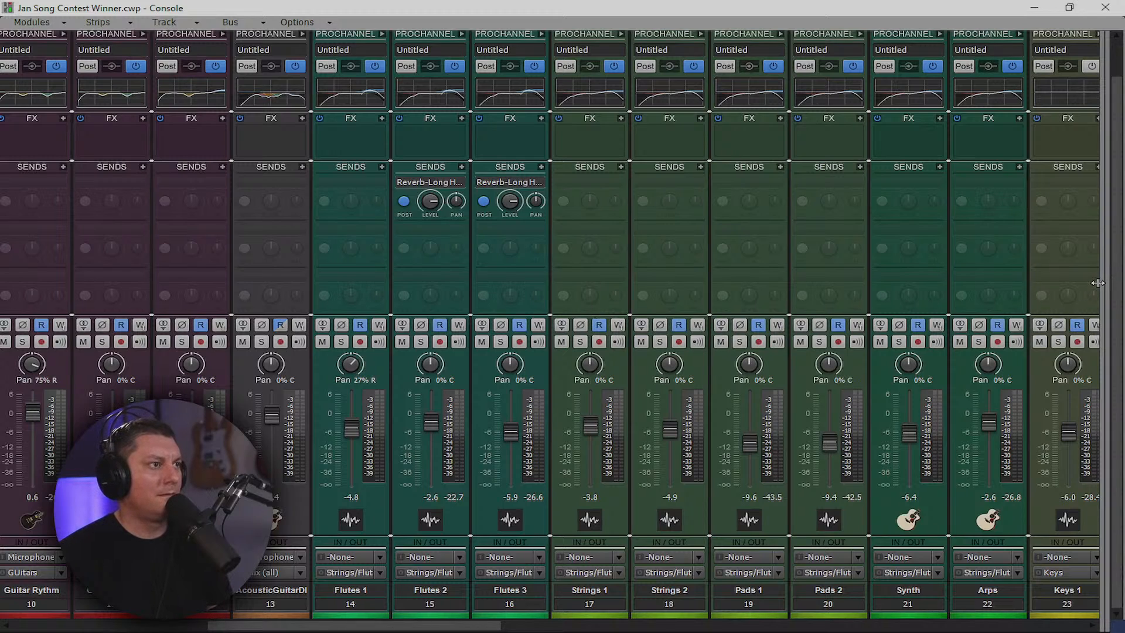
# Rebalance the Bass Drop faders to about -5.7 dB on track 29 and -11.5 dB on track 30
pyautogui.moveTo(1100, 285); pyautogui.dragTo(1106, 334)
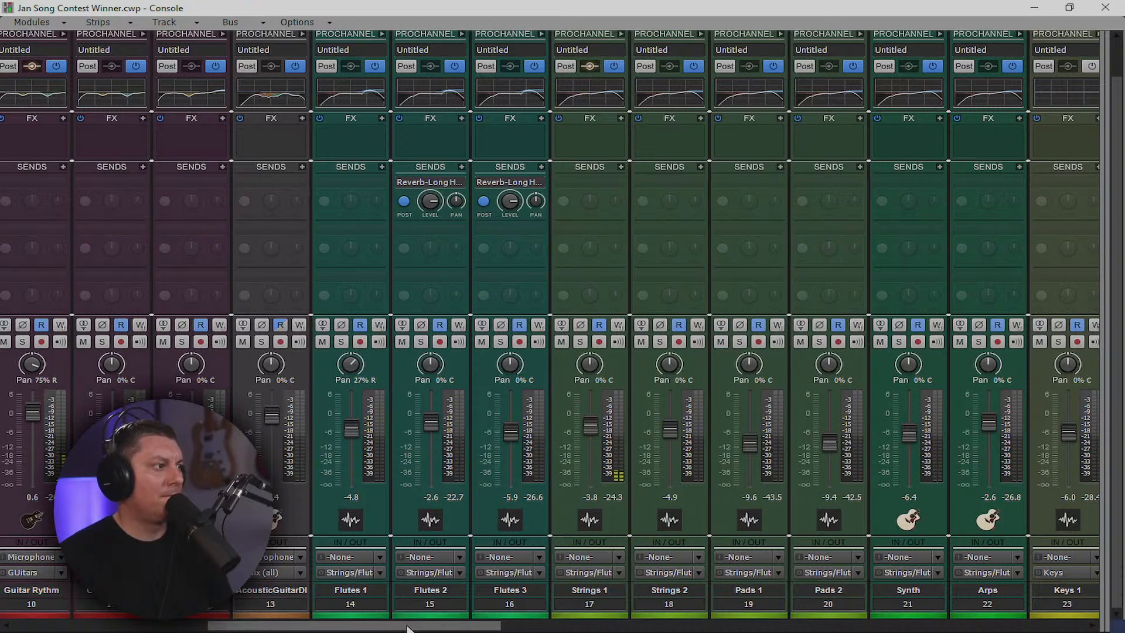
pyautogui.moveTo(425, 626); pyautogui.dragTo(647, 626)
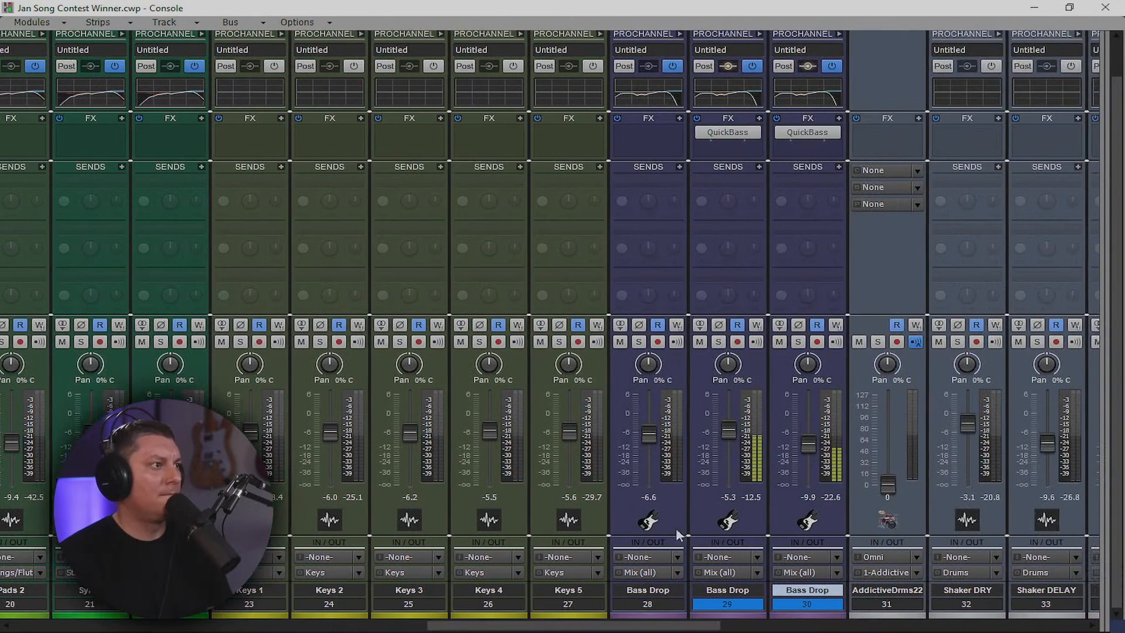
pyautogui.moveTo(728, 430); pyautogui.dragTo(728, 435)
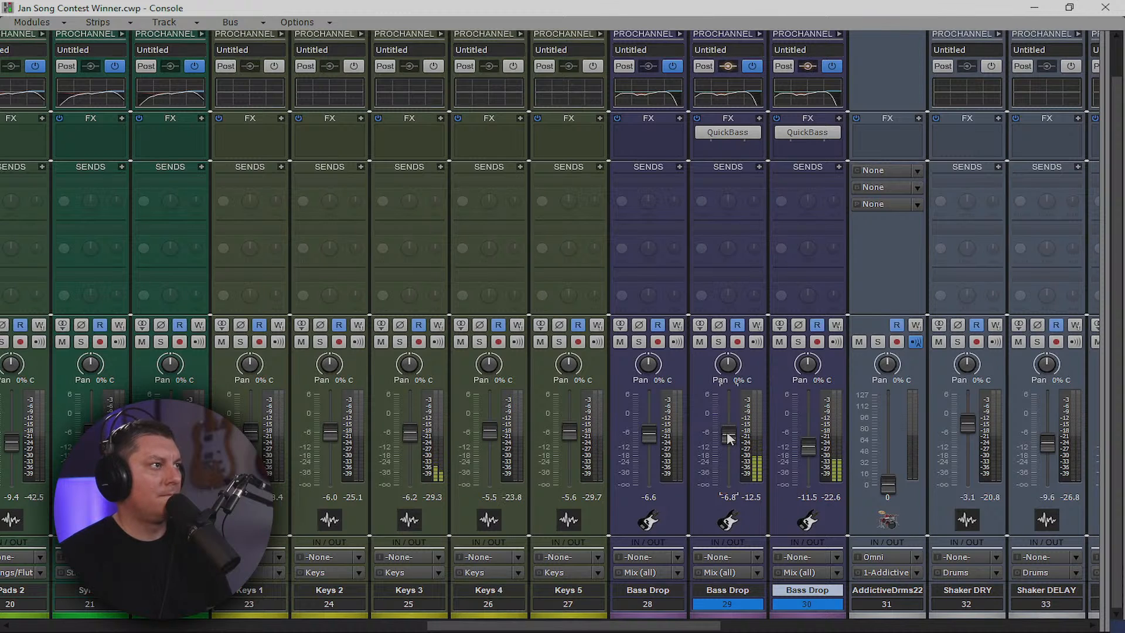
pyautogui.moveTo(684, 622); pyautogui.dragTo(436, 629)
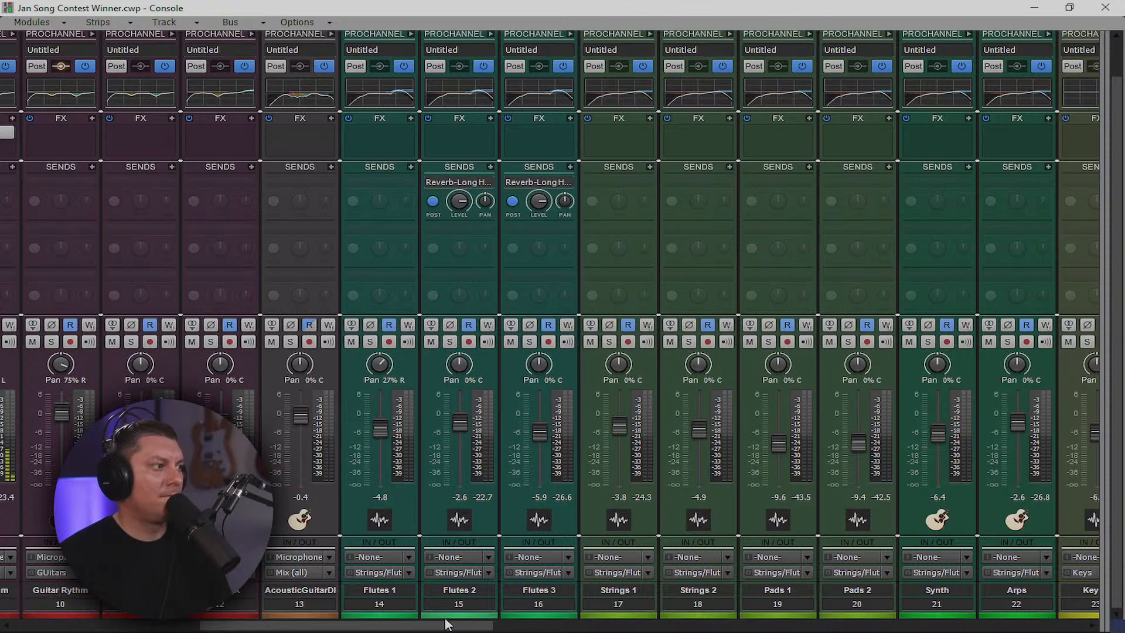
pyautogui.click(468, 590)
pyautogui.moveTo(457, 627); pyautogui.dragTo(688, 477)
pyautogui.moveTo(746, 435); pyautogui.dragTo(746, 436)
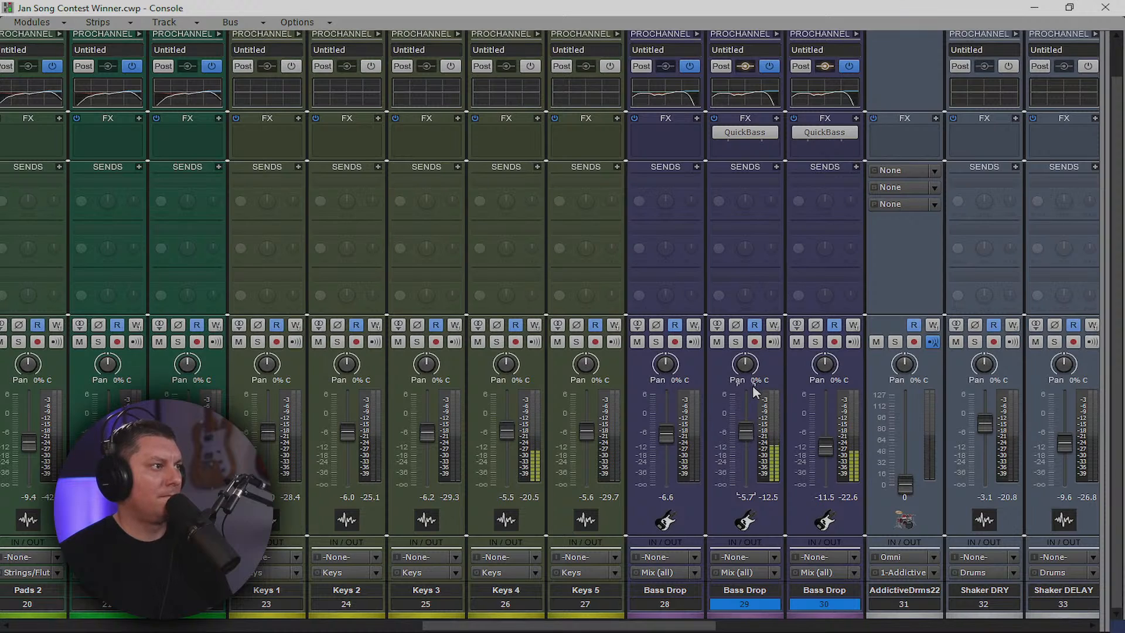
# Switch Bass Drop 29 to mono and pull both Bass Drop faders down to -7.3 and -13.0 dB
pyautogui.click(717, 325)
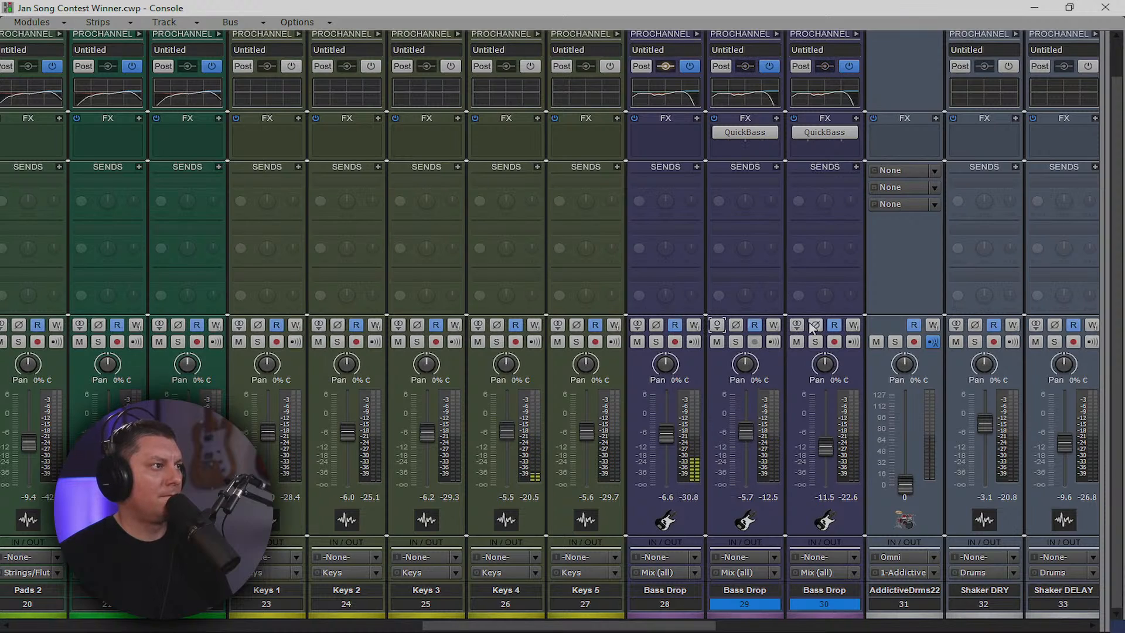
pyautogui.hscroll(-15, 883, 493)
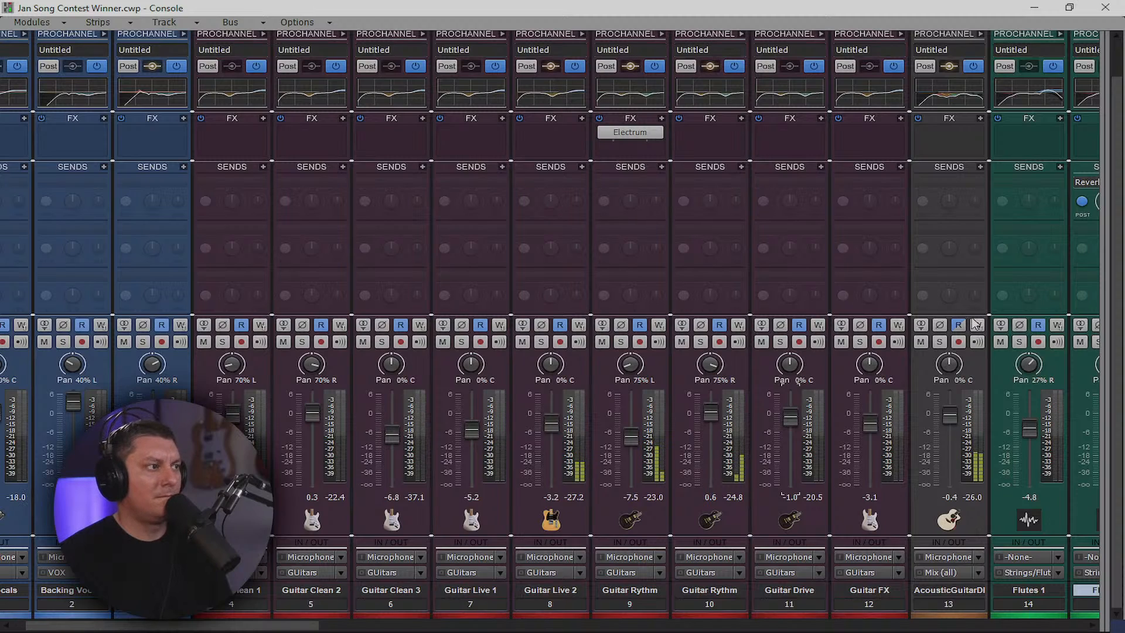
pyautogui.moveTo(551, 421); pyautogui.dragTo(551, 419)
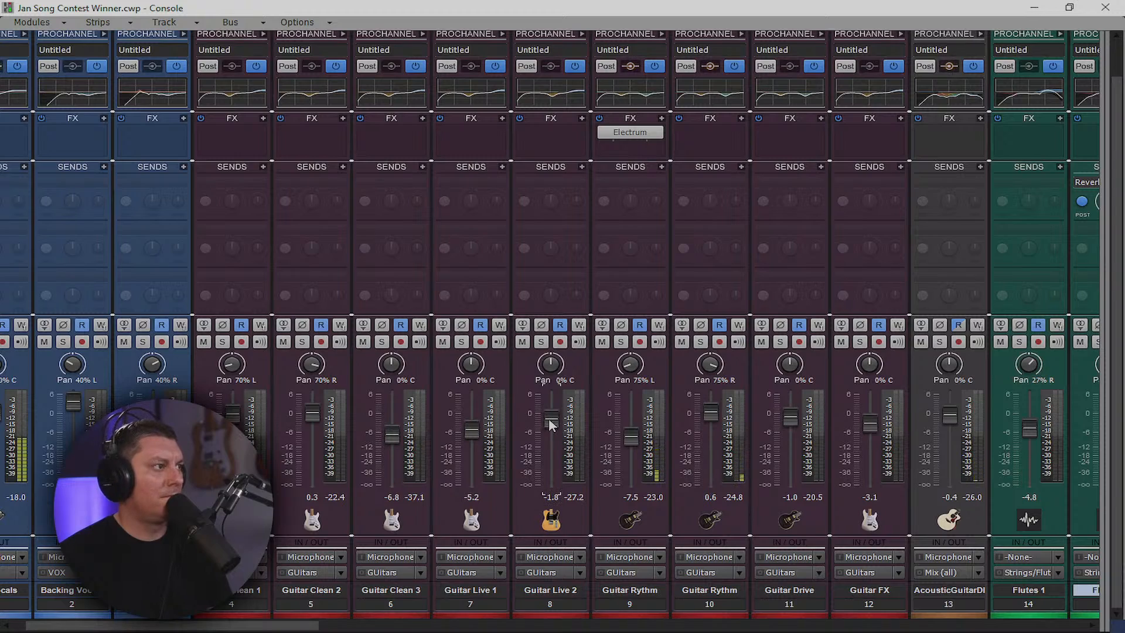
pyautogui.moveTo(287, 631); pyautogui.dragTo(720, 629)
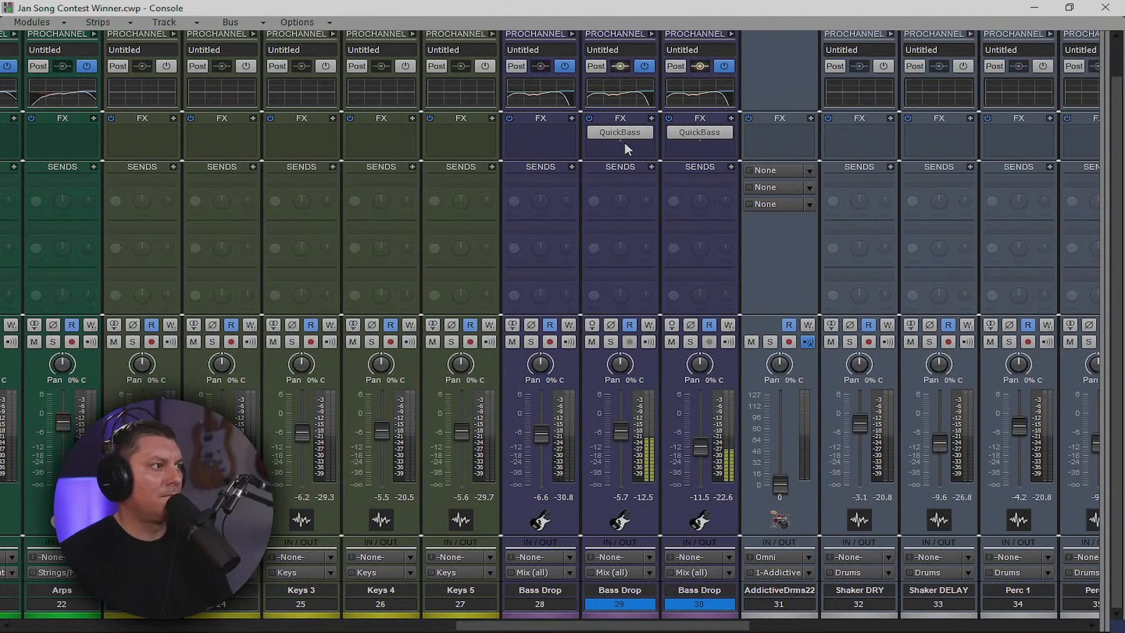
pyautogui.moveTo(620, 434)
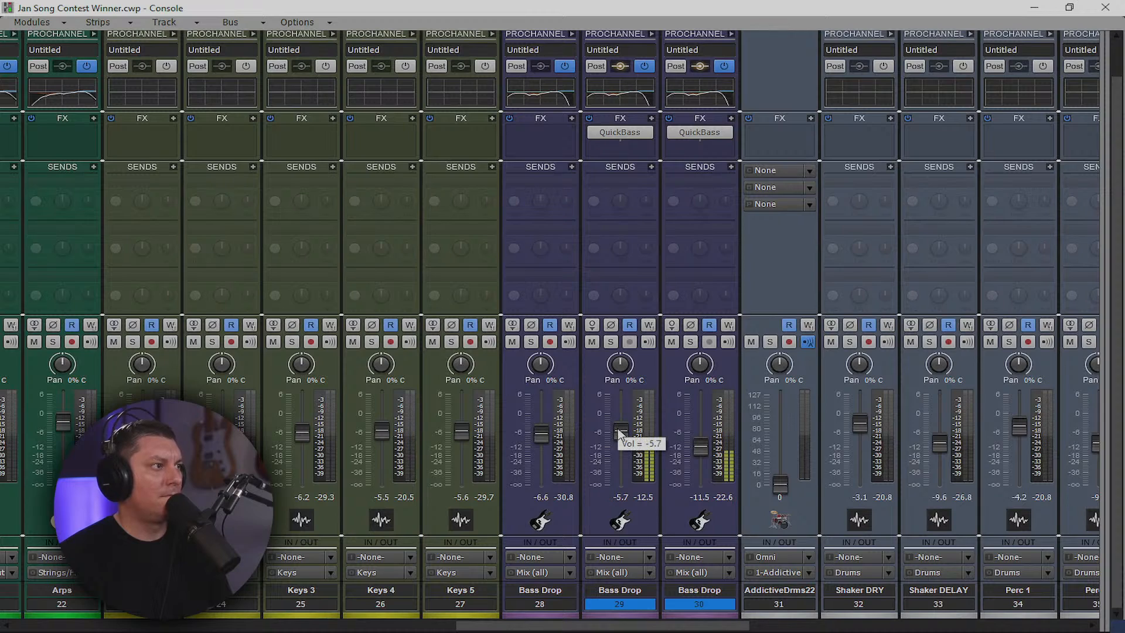
pyautogui.moveTo(620, 433); pyautogui.dragTo(620, 436)
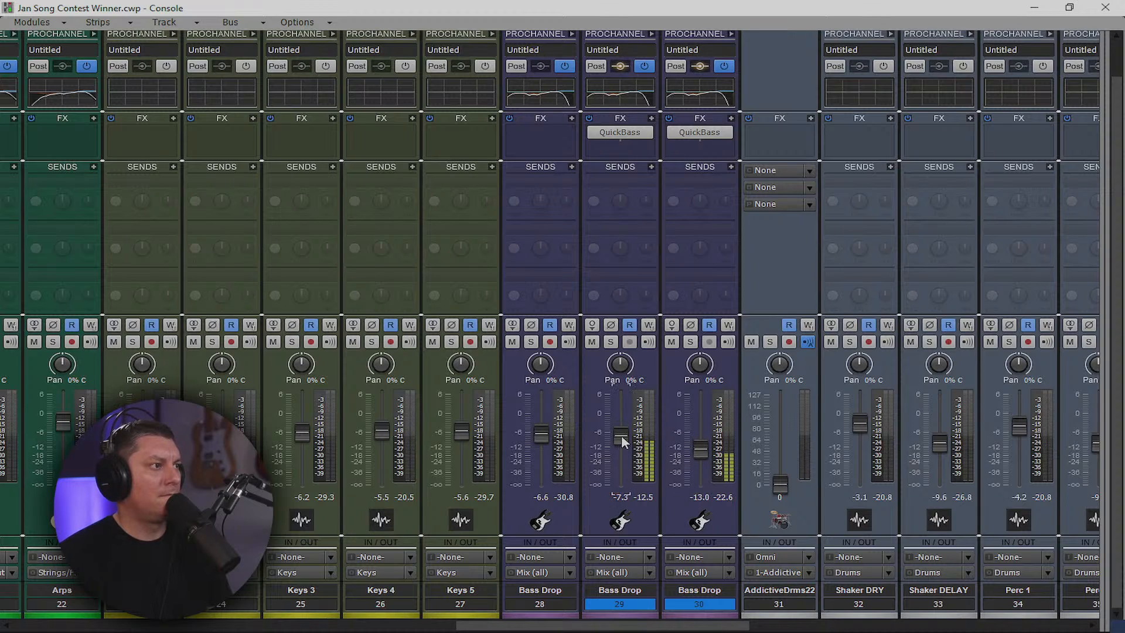
# Insert CA-2A from Dynamics > Limiters on Bass Drop 29 and ease Peak Reduction to 44.5%
pyautogui.rightClick(612, 155)
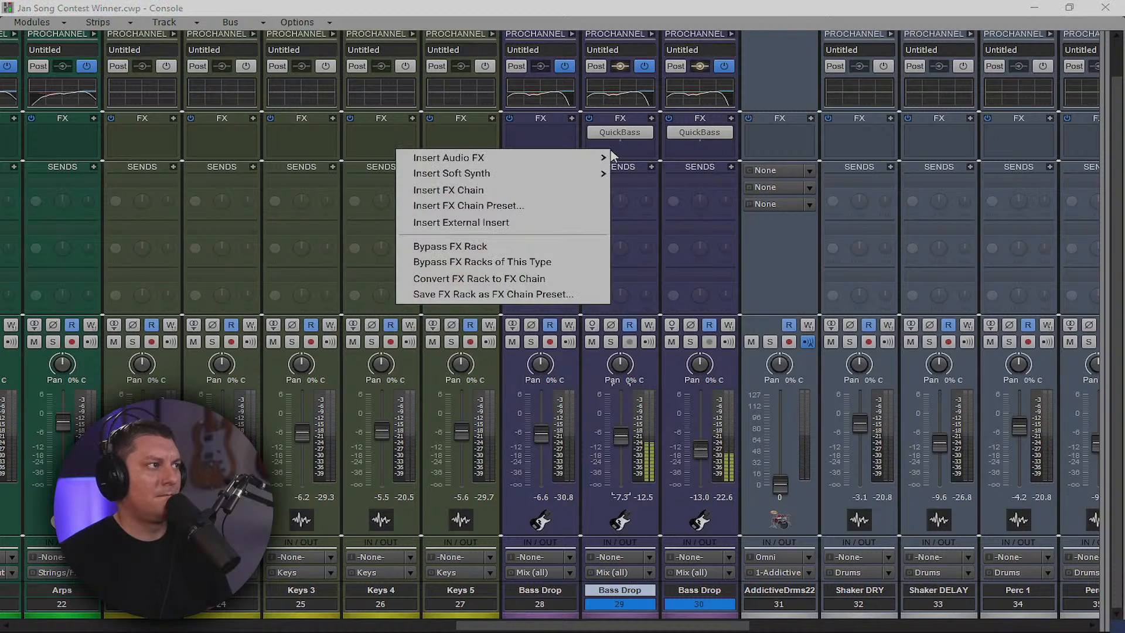
pyautogui.moveTo(580, 159)
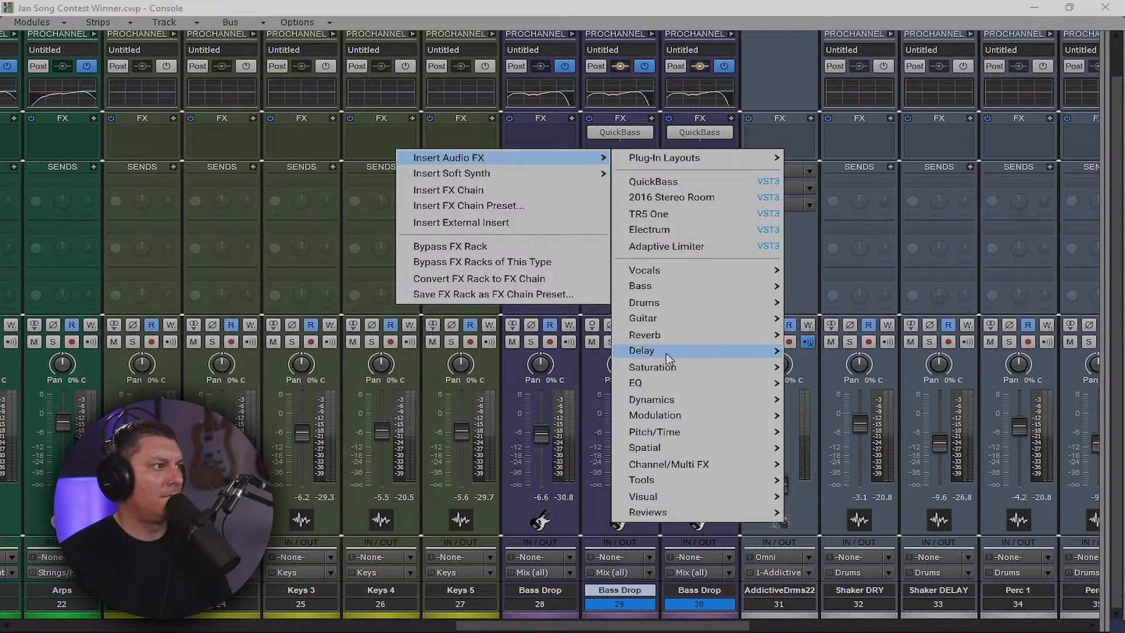
pyautogui.moveTo(687, 401)
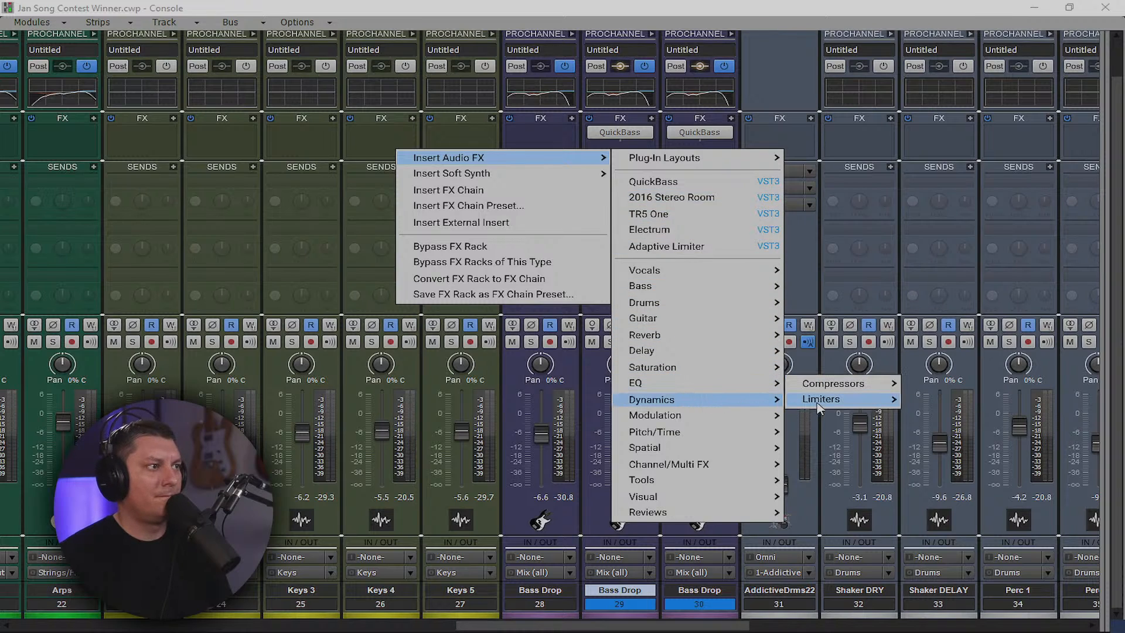
pyautogui.moveTo(820, 400)
pyautogui.click(932, 368)
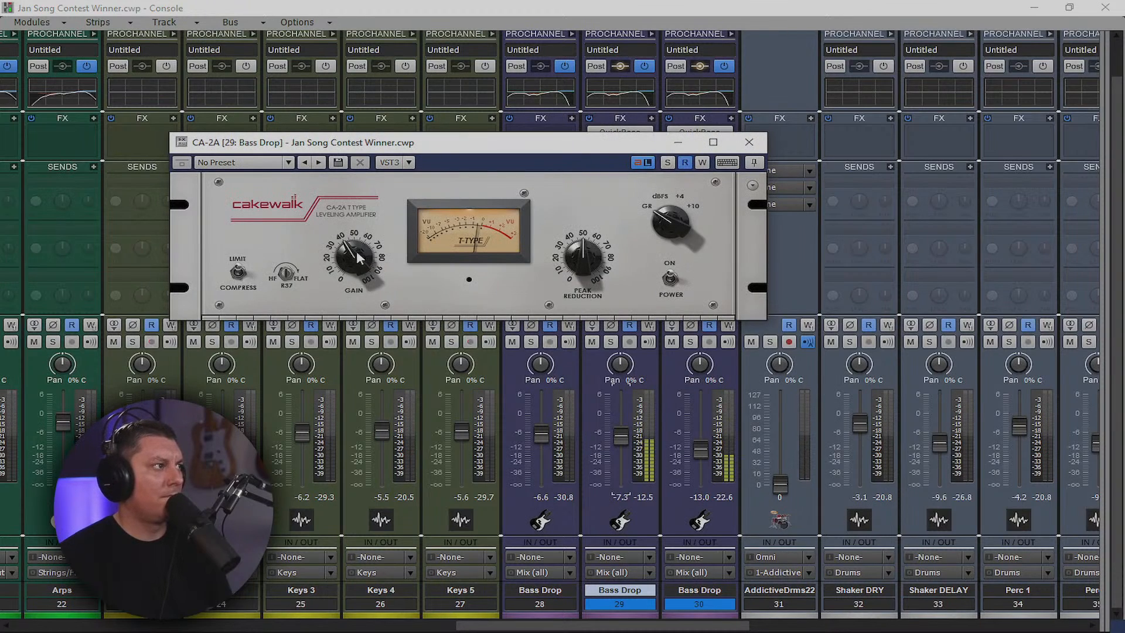
pyautogui.moveTo(596, 252); pyautogui.dragTo(579, 260)
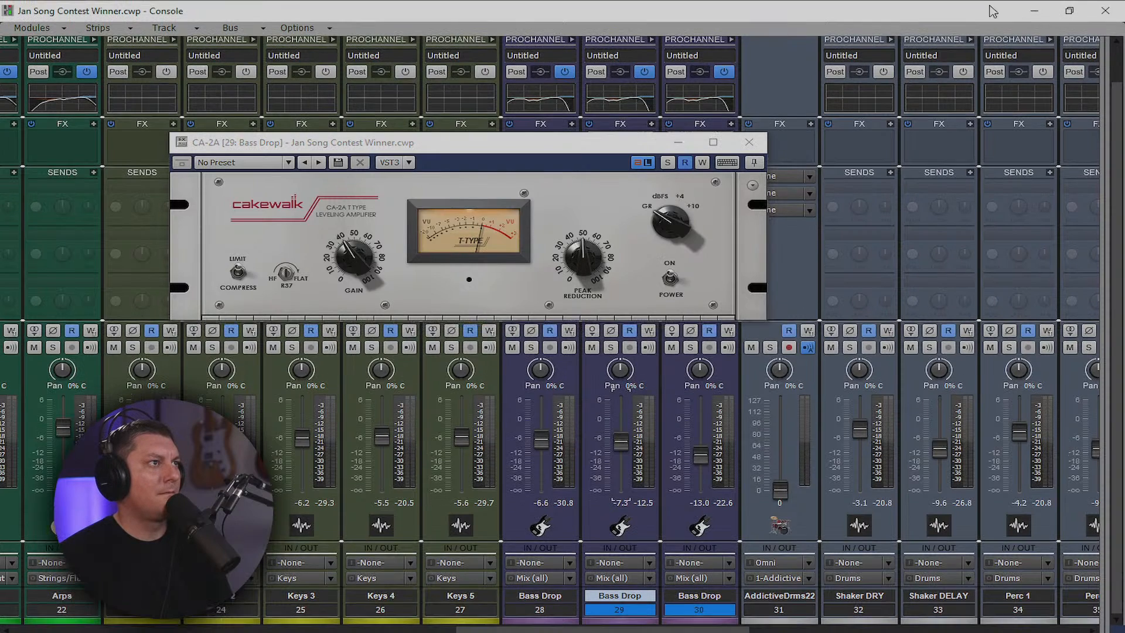
pyautogui.click(1035, 8)
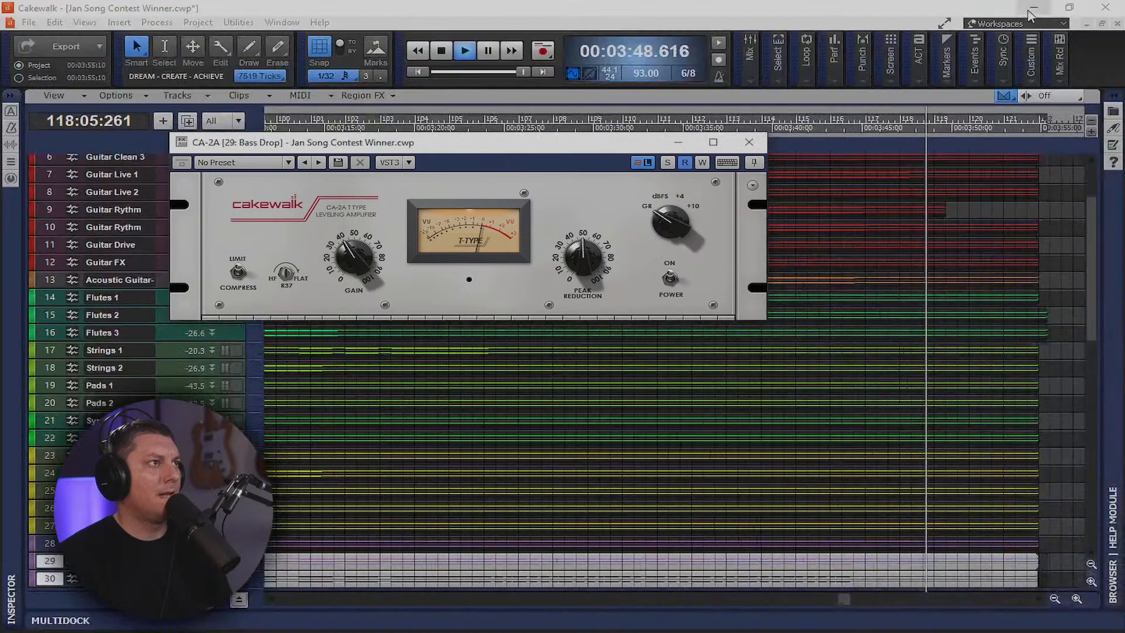
# Replay from 12.581 s and set CA-2A Peak Reduction 55%, Gain about 44%, R37 35%
pyautogui.click(442, 51)
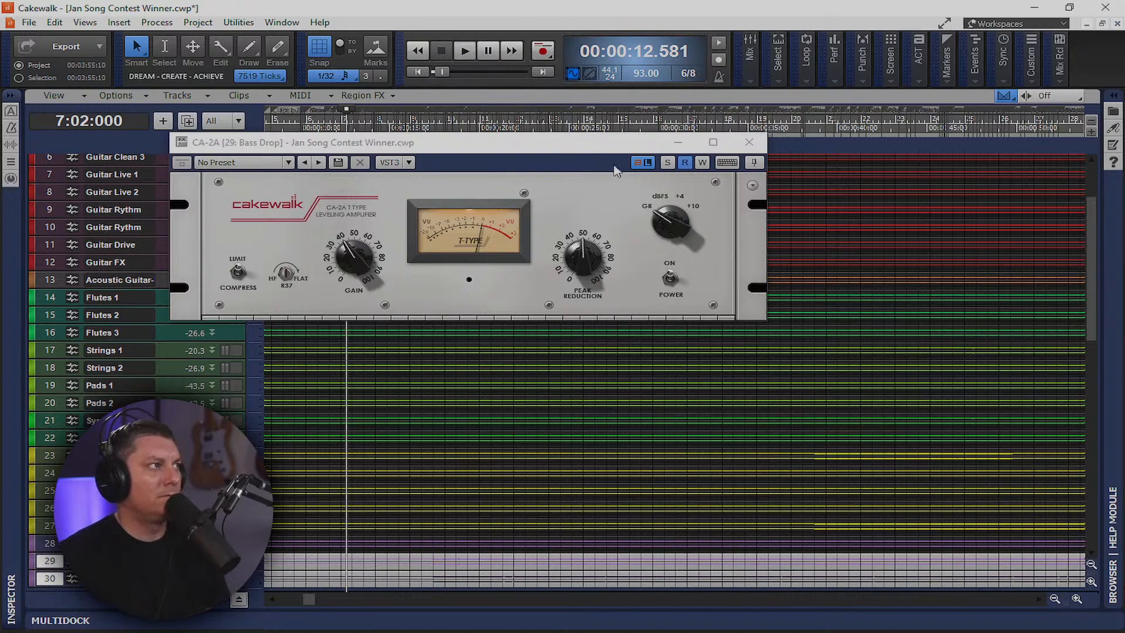
pyautogui.press('space')
pyautogui.hotkey('alt', '2')
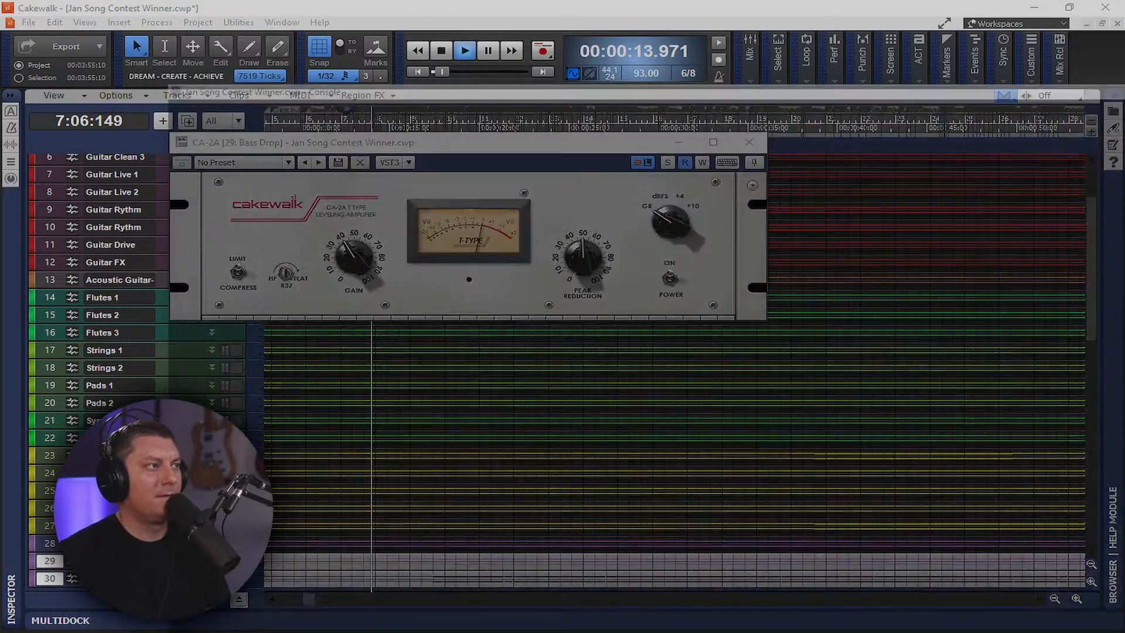
pyautogui.moveTo(593, 146); pyautogui.dragTo(762, 275)
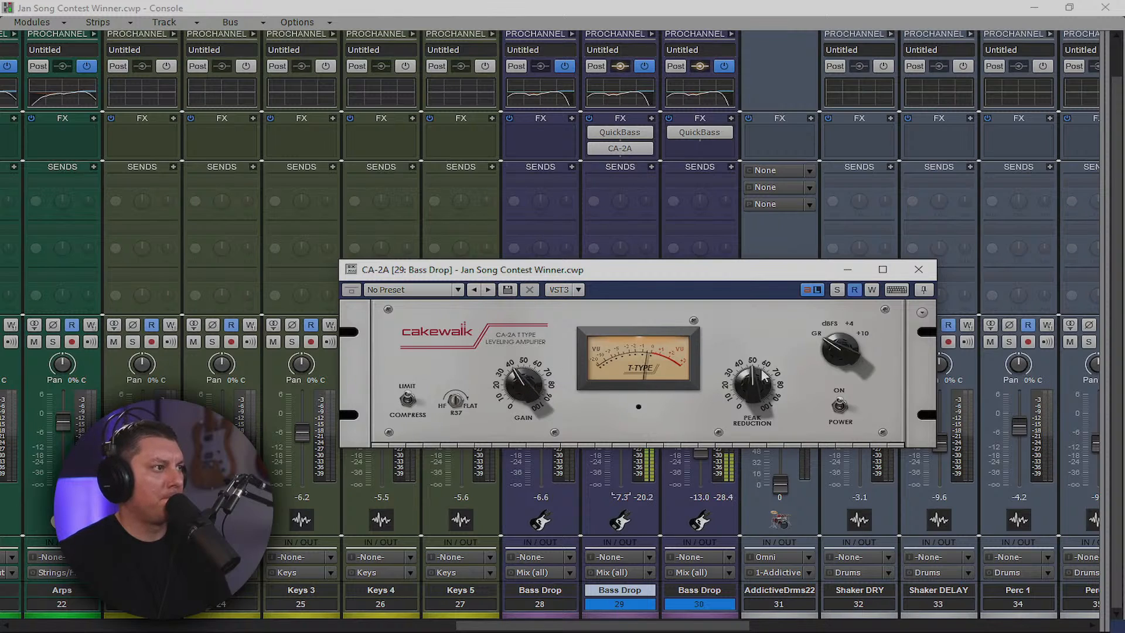
pyautogui.moveTo(750, 377)
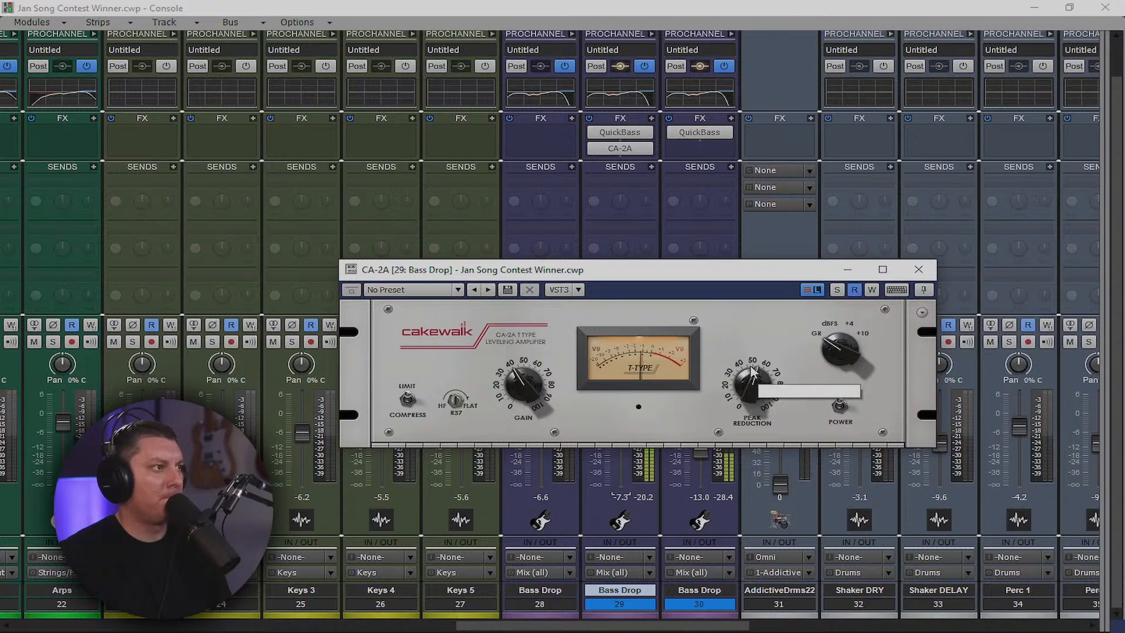
pyautogui.moveTo(750, 366); pyautogui.dragTo(751, 364)
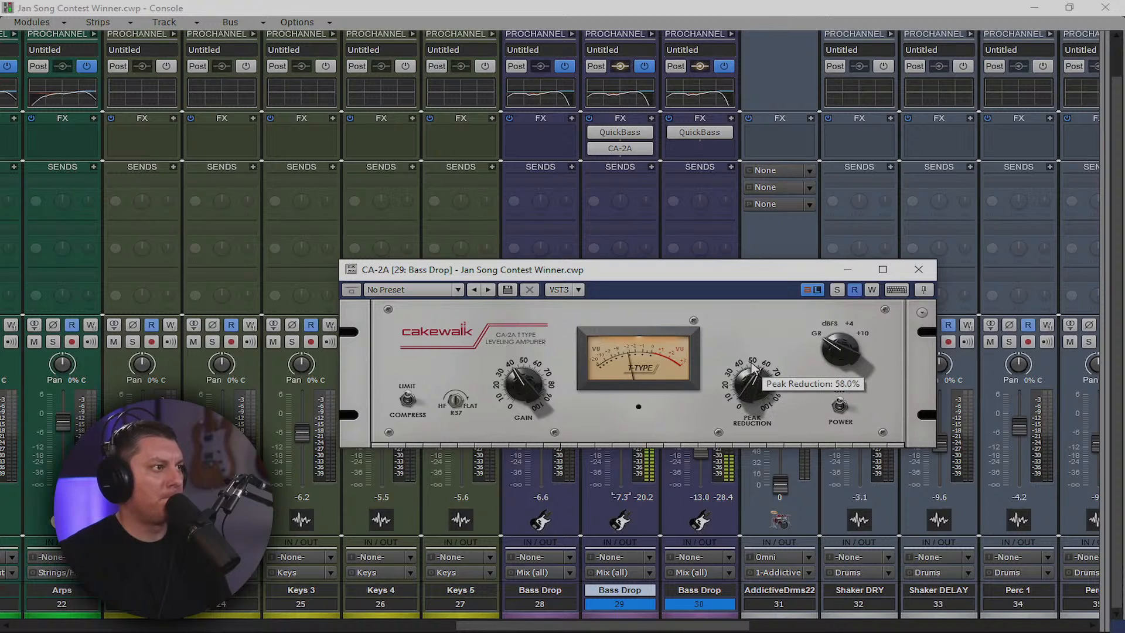
pyautogui.moveTo(523, 383); pyautogui.dragTo(519, 378)
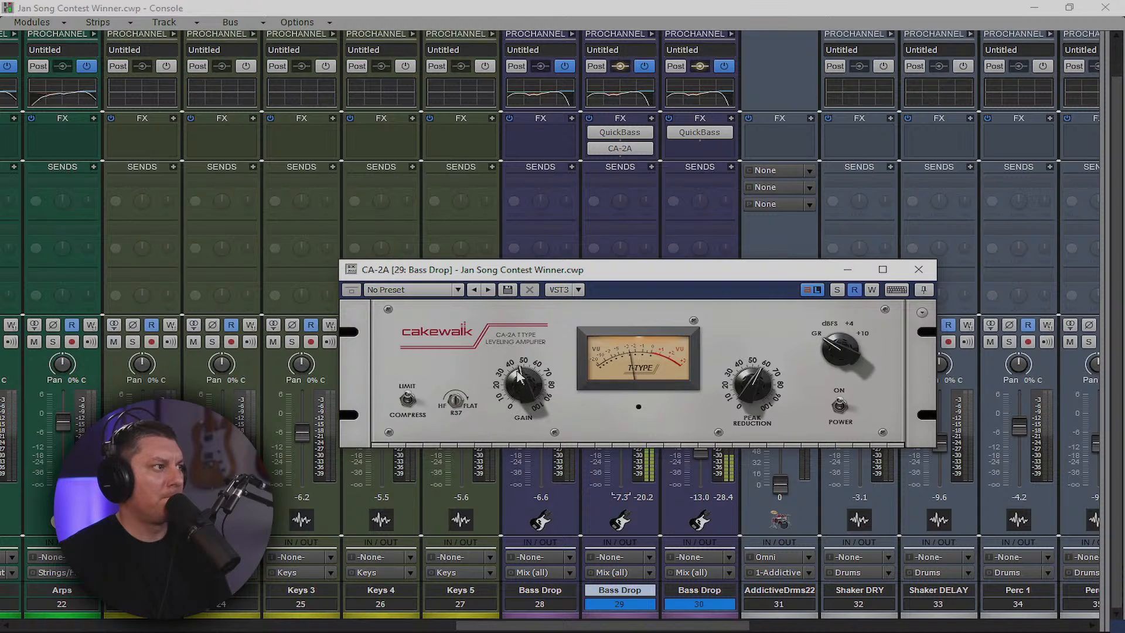
pyautogui.moveTo(455, 403); pyautogui.dragTo(458, 427)
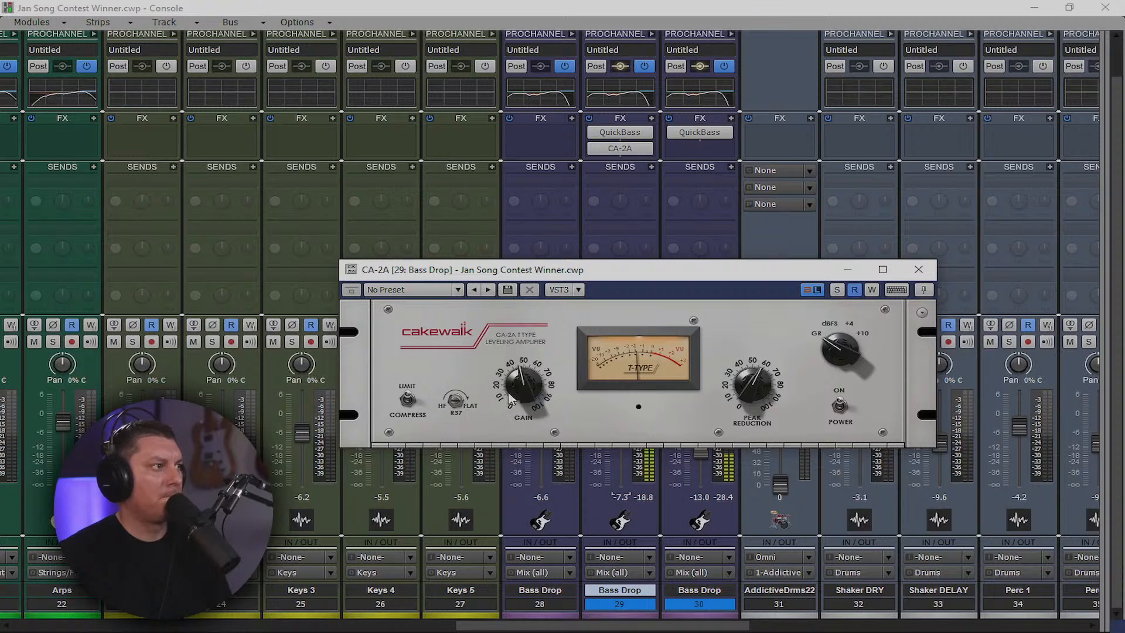
pyautogui.moveTo(519, 382)
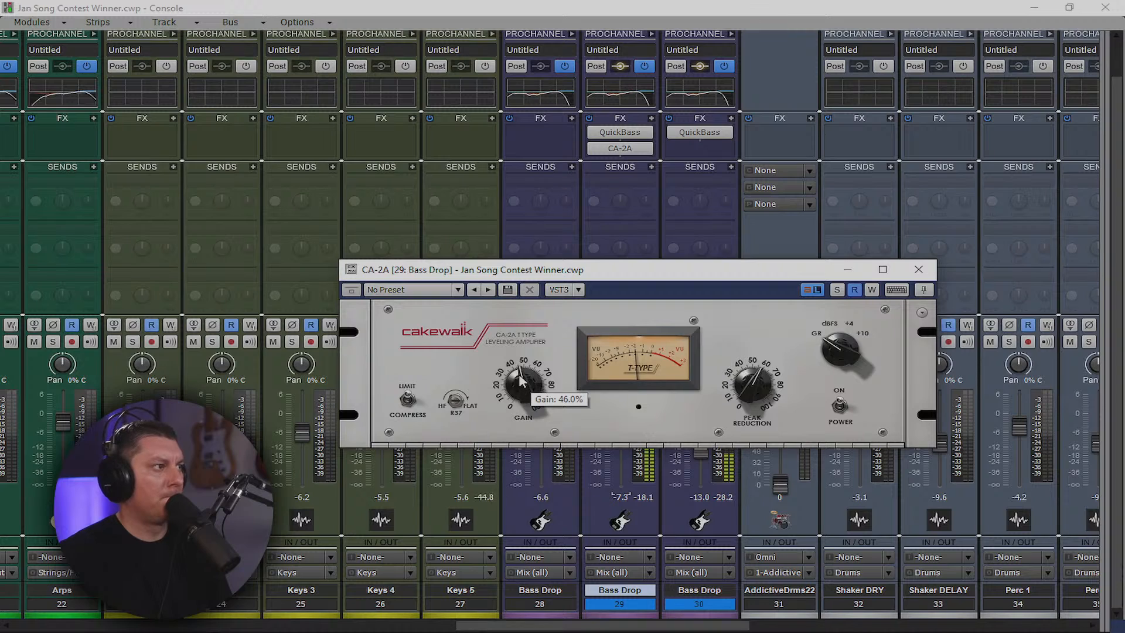
# Copy CA-2A to Bass Drop 30, lower both faders to -9.2 and -15.0 dB, and show the bus strips
pyautogui.moveTo(620, 148); pyautogui.dragTo(693, 166)
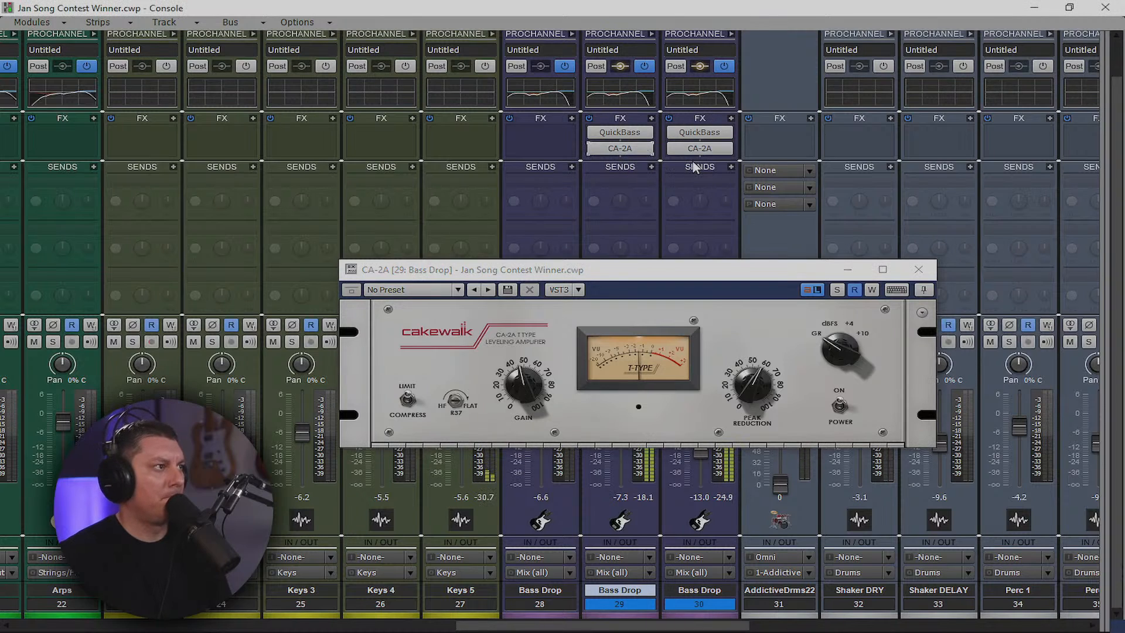
pyautogui.click(918, 269)
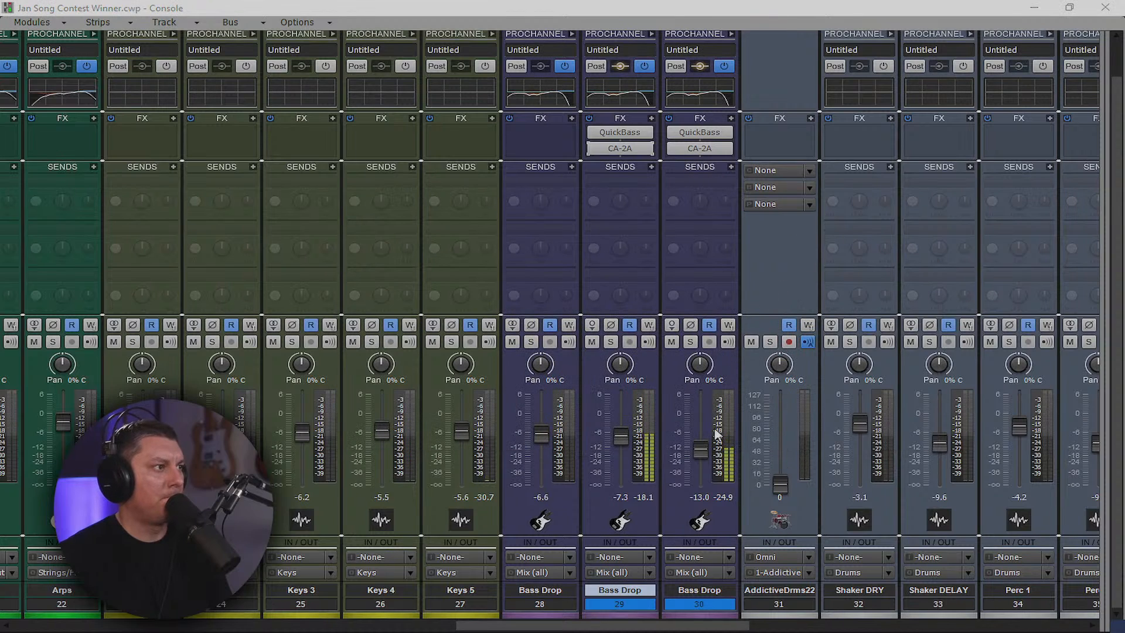
pyautogui.moveTo(620, 436); pyautogui.dragTo(621, 443)
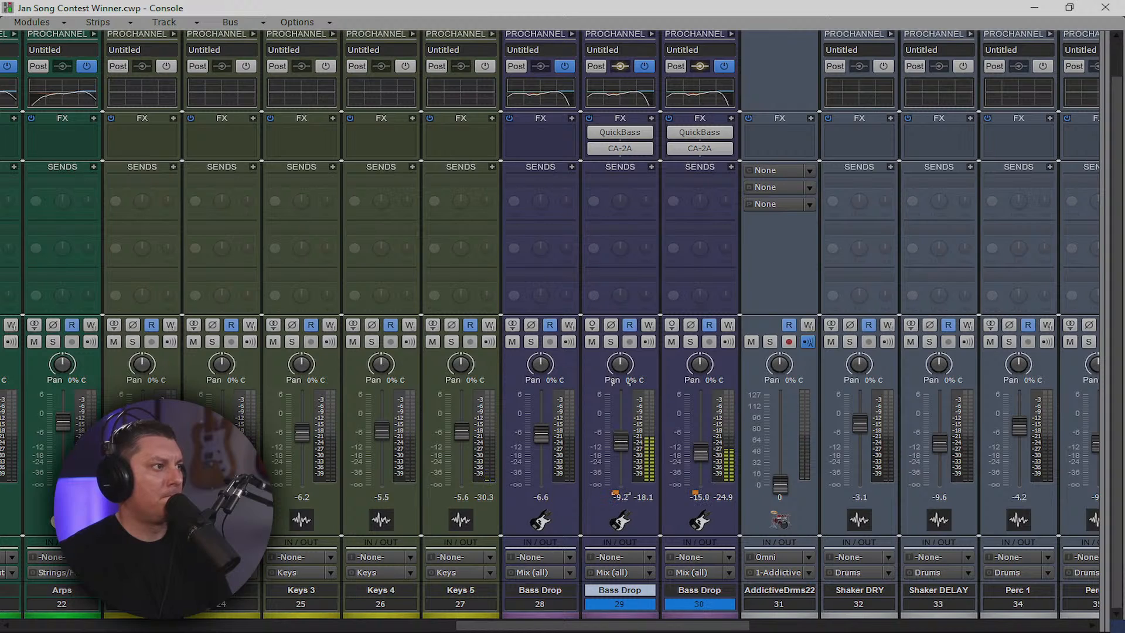
pyautogui.moveTo(586, 627); pyautogui.dragTo(921, 615)
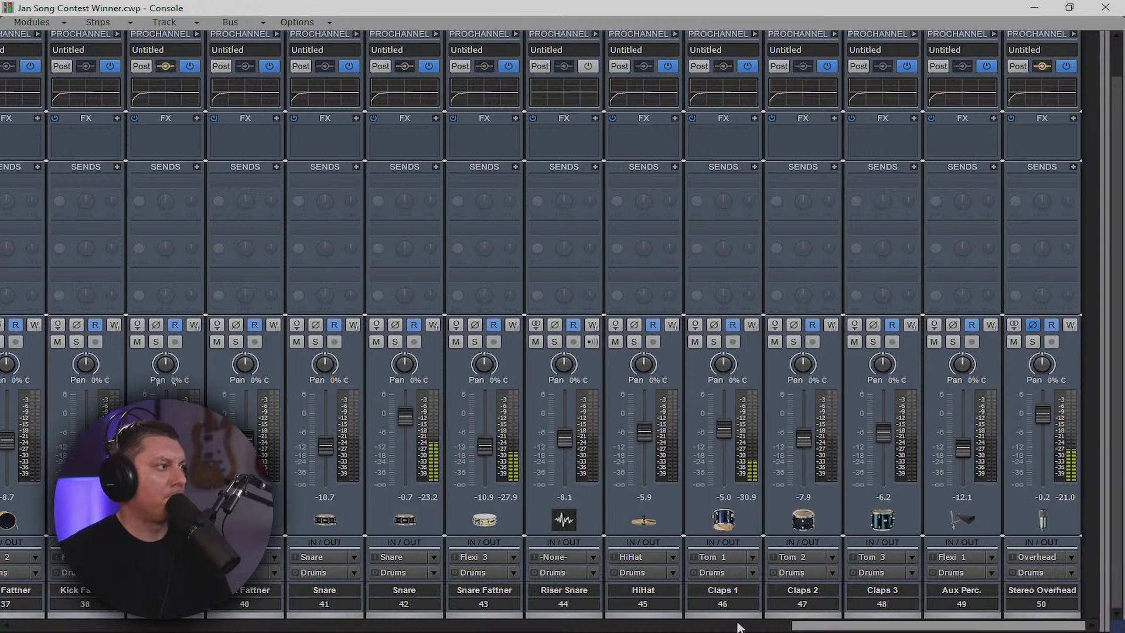
pyautogui.moveTo(798, 623); pyautogui.dragTo(549, 623)
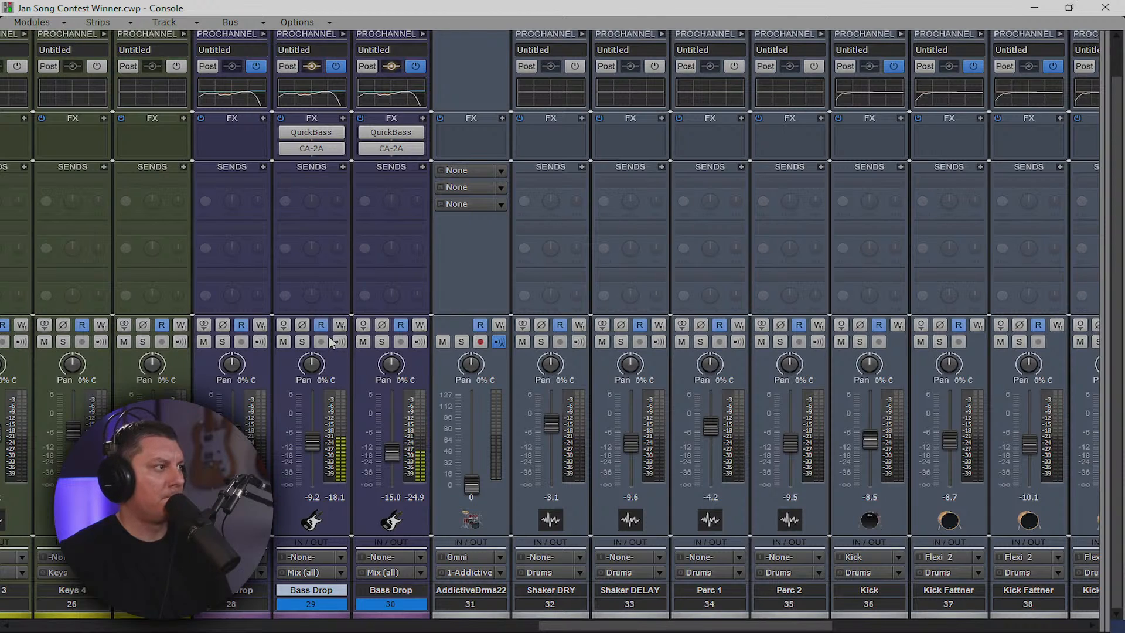
pyautogui.moveTo(1102, 266); pyautogui.dragTo(92, 369)
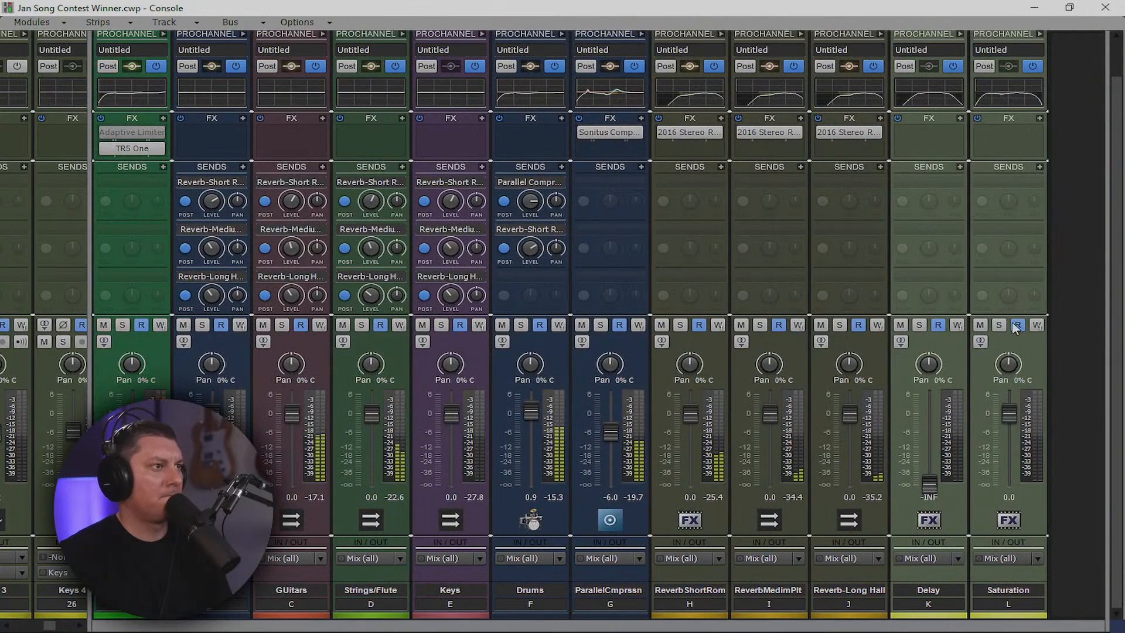
# Insert a new stereo bus, Bus M, after the Saturation bus
pyautogui.rightClick(1066, 296)
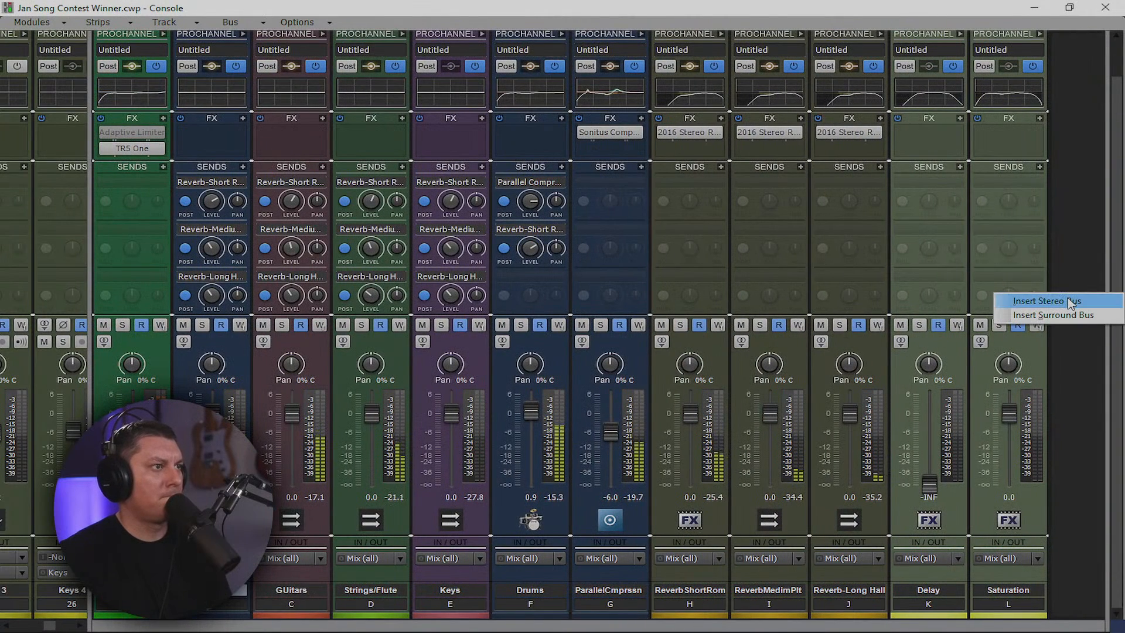
pyautogui.click(1047, 300)
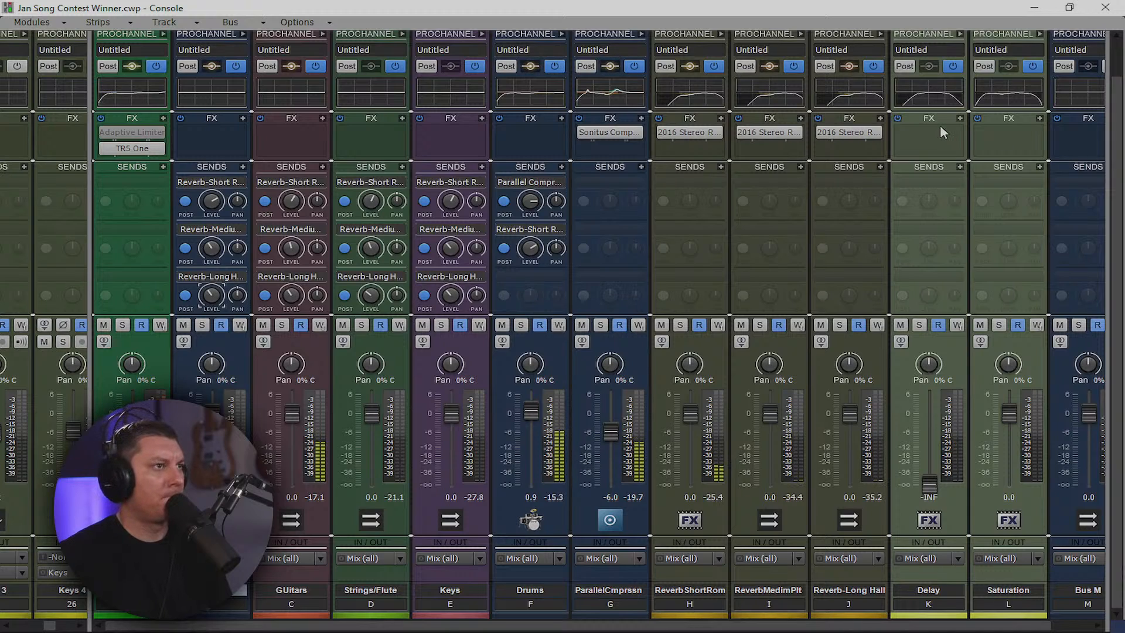
# Back in the track view, stop playback and return to the start of the song
pyautogui.click(1031, 11)
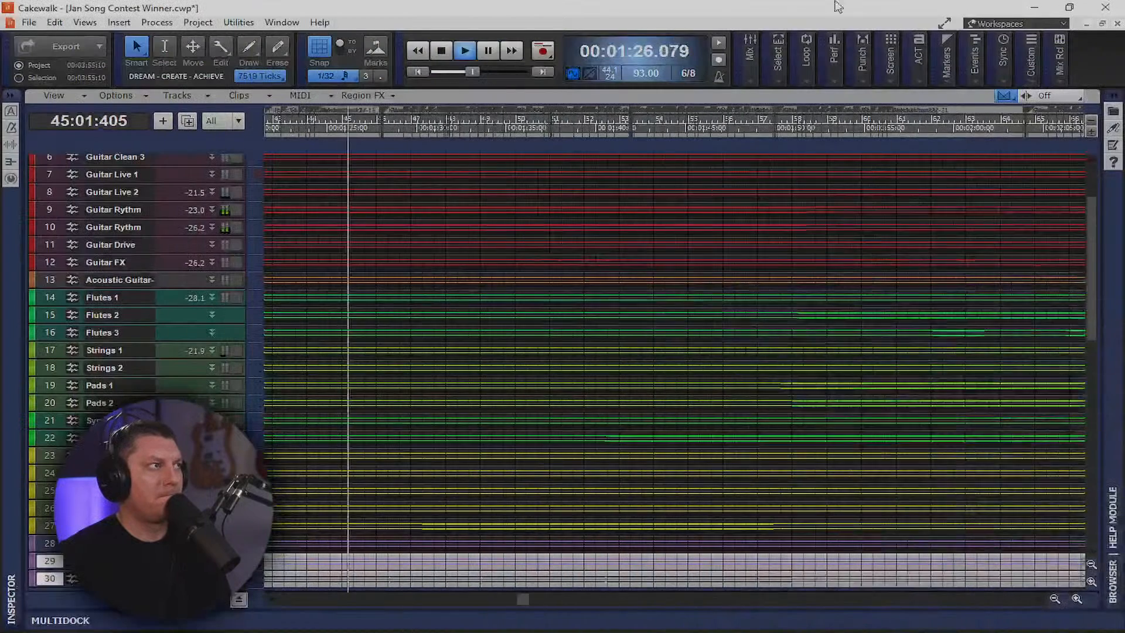
pyautogui.click(443, 51)
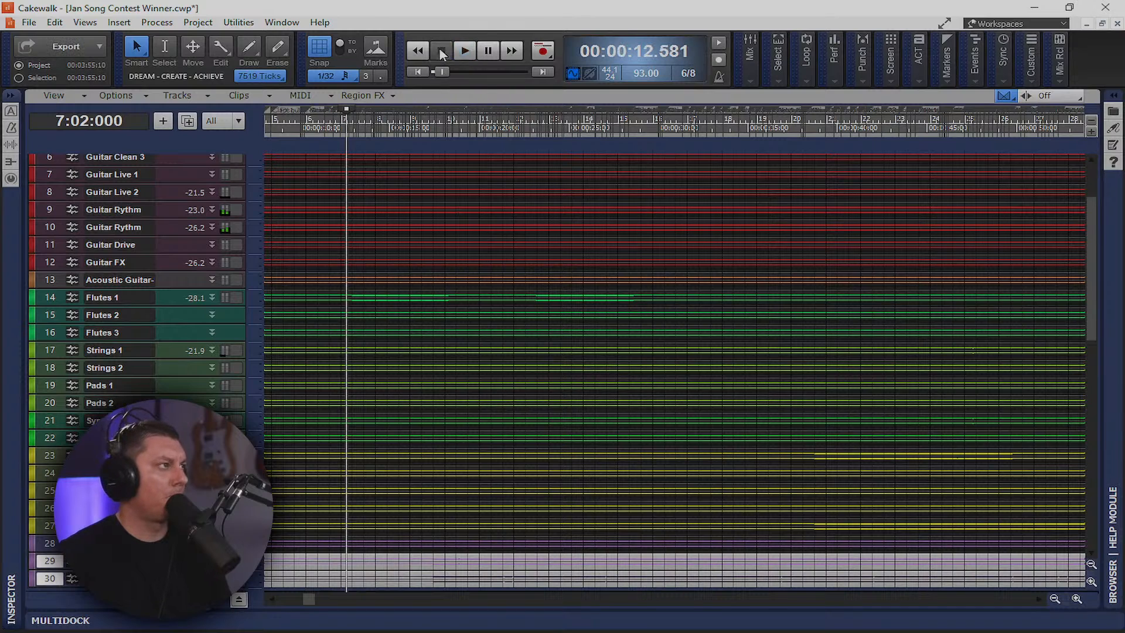
pyautogui.click(418, 72)
pyautogui.scroll(-1, 372, 265)
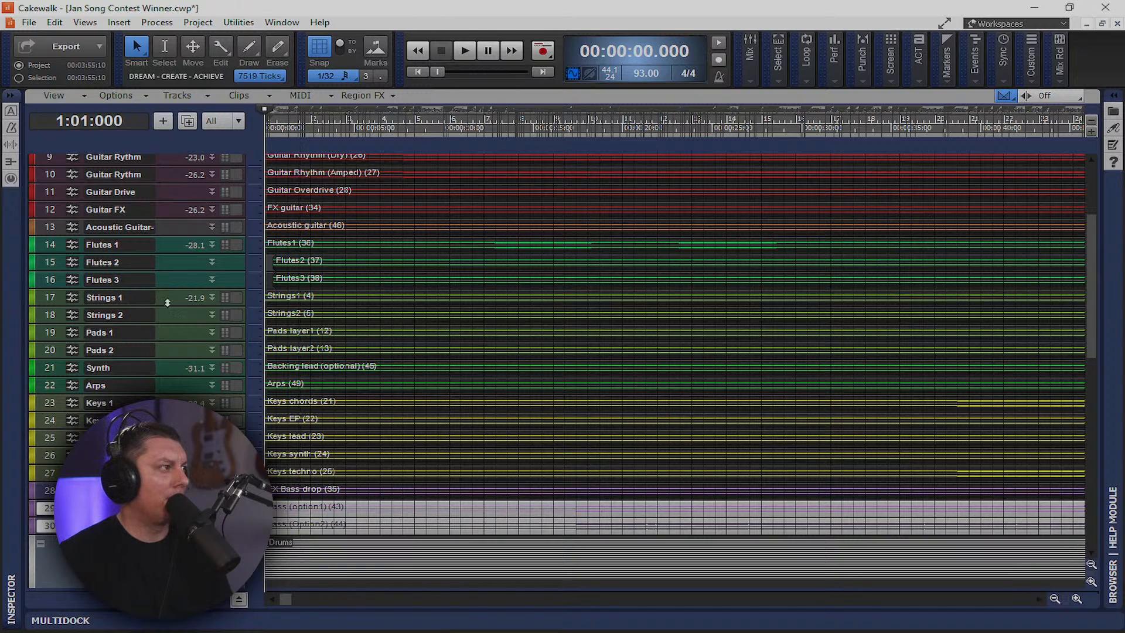
# Shift the Flutes2 and Flutes3 clips to the song start, play the flute passage, then collapse the flute tracks
pyautogui.moveTo(173, 294); pyautogui.dragTo(176, 539)
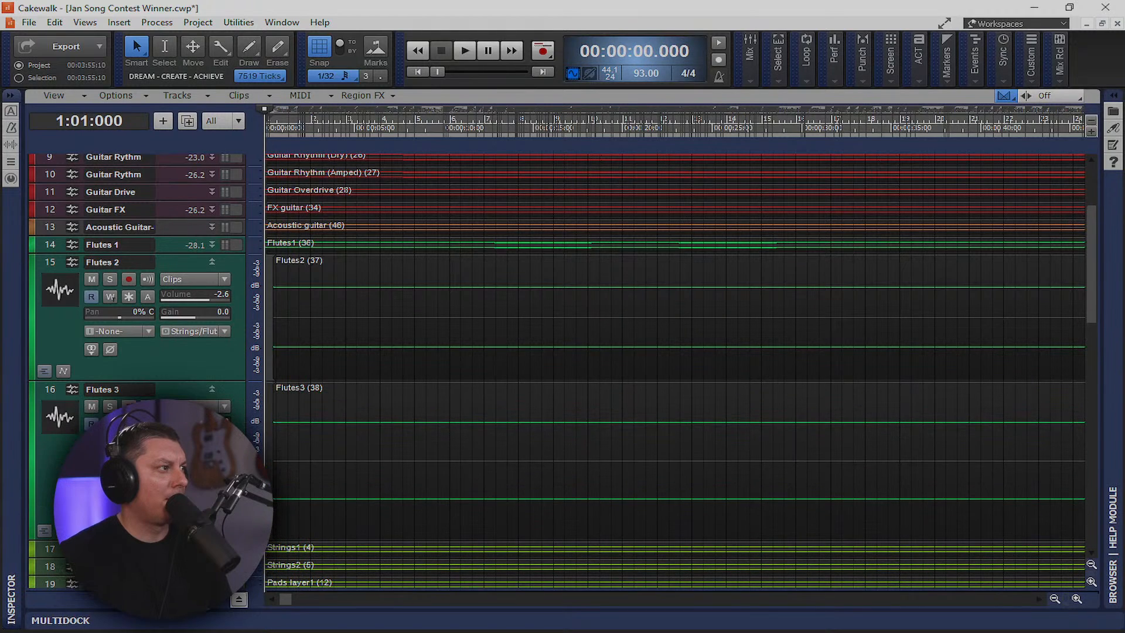
pyautogui.click(363, 281)
pyautogui.keyDown('ctrl'); pyautogui.click(377, 397); pyautogui.keyUp('ctrl')
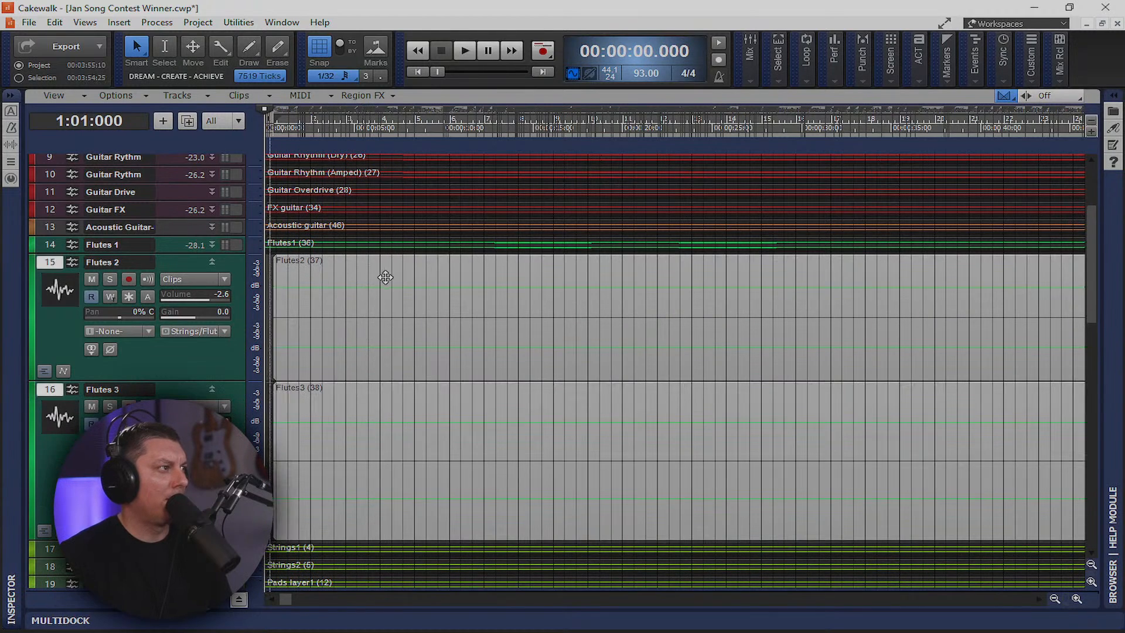
pyautogui.moveTo(352, 280); pyautogui.dragTo(344, 279)
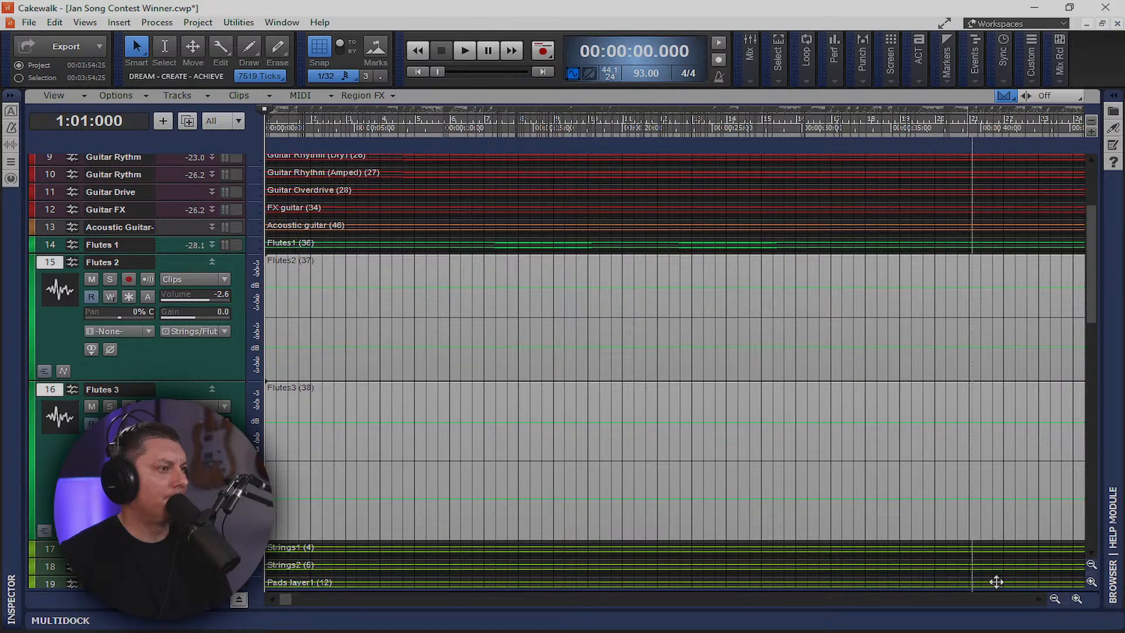
pyautogui.click(1055, 599)
pyautogui.click(1056, 600)
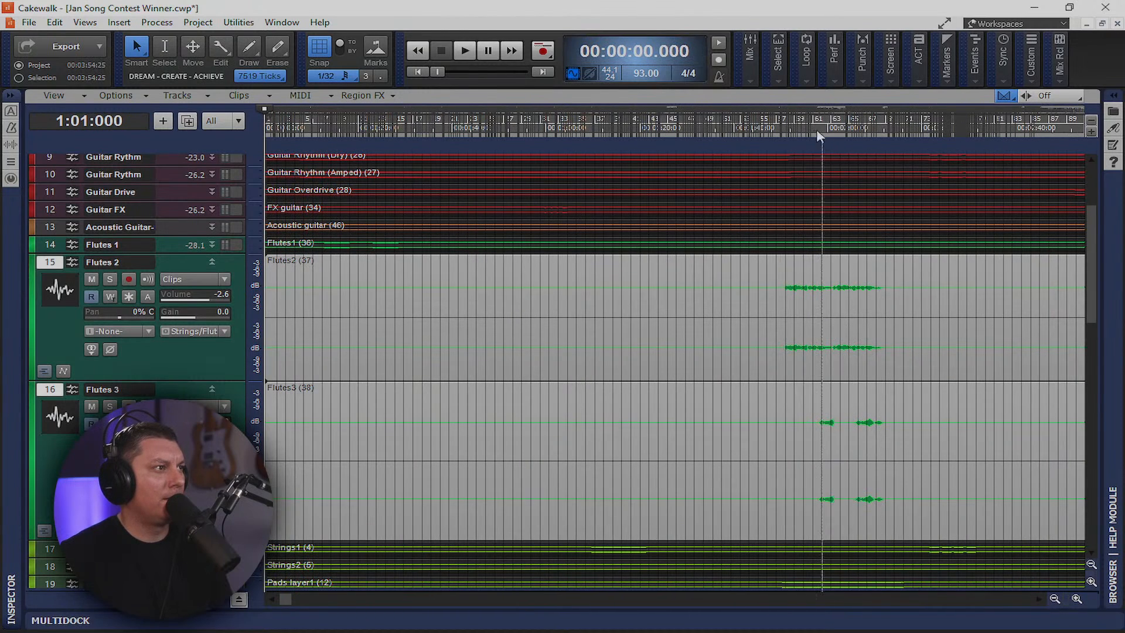
pyautogui.click(775, 128)
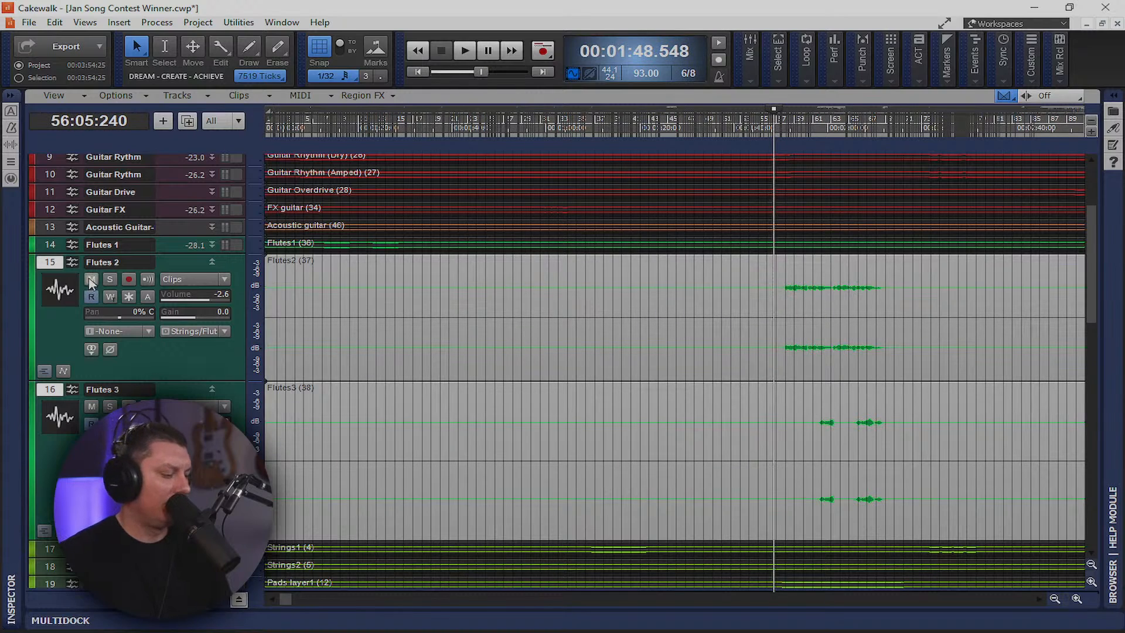
pyautogui.press('space')
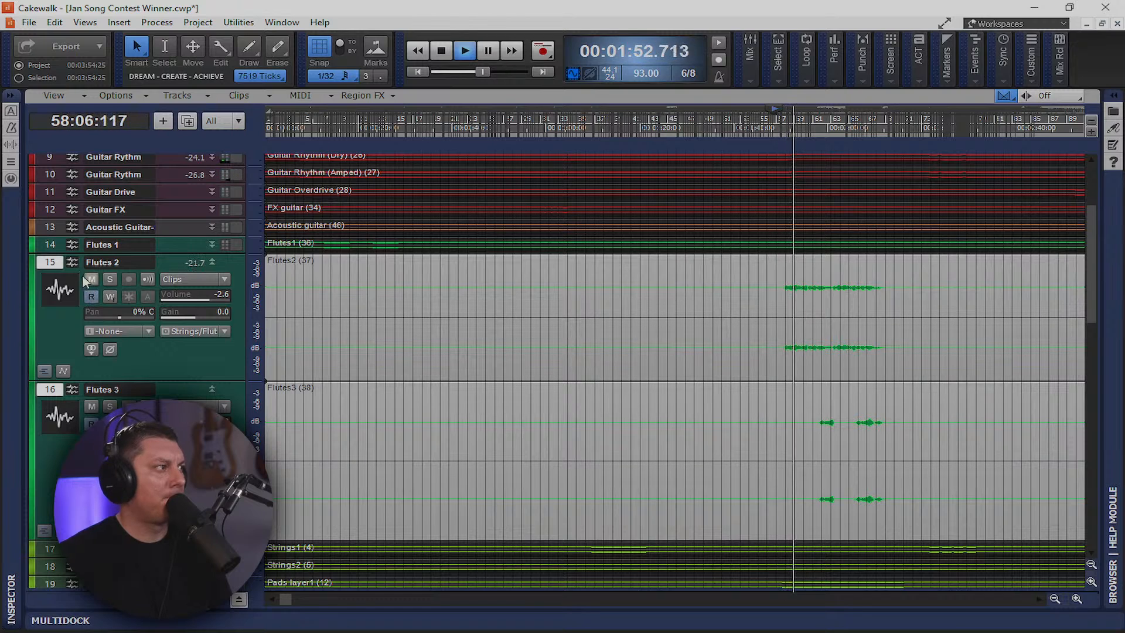
pyautogui.press('f')
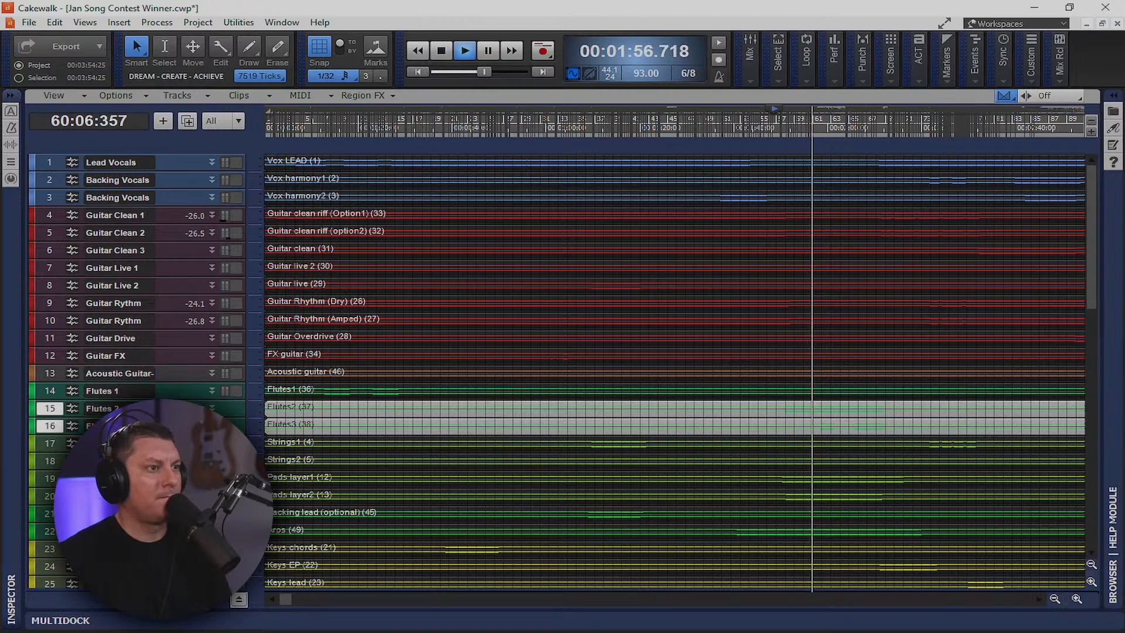
pyautogui.hotkey('alt', '2')
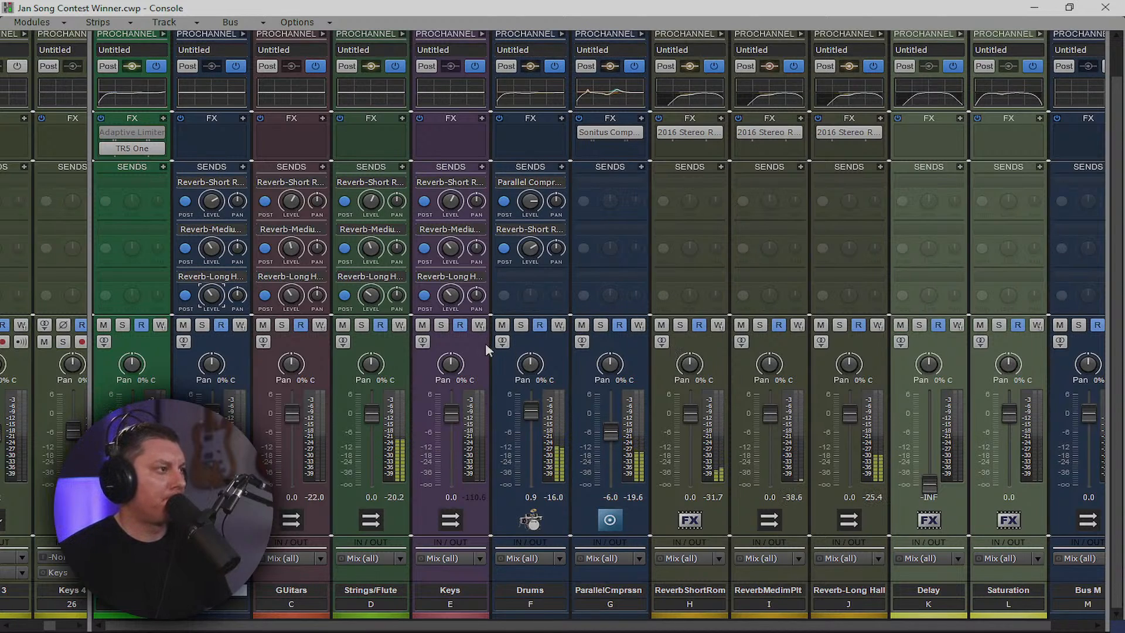
# Rename Bus M to Bass, colour it purple, and move it just before Drums
pyautogui.doubleClick(1080, 590)
pyautogui.write('Bass')
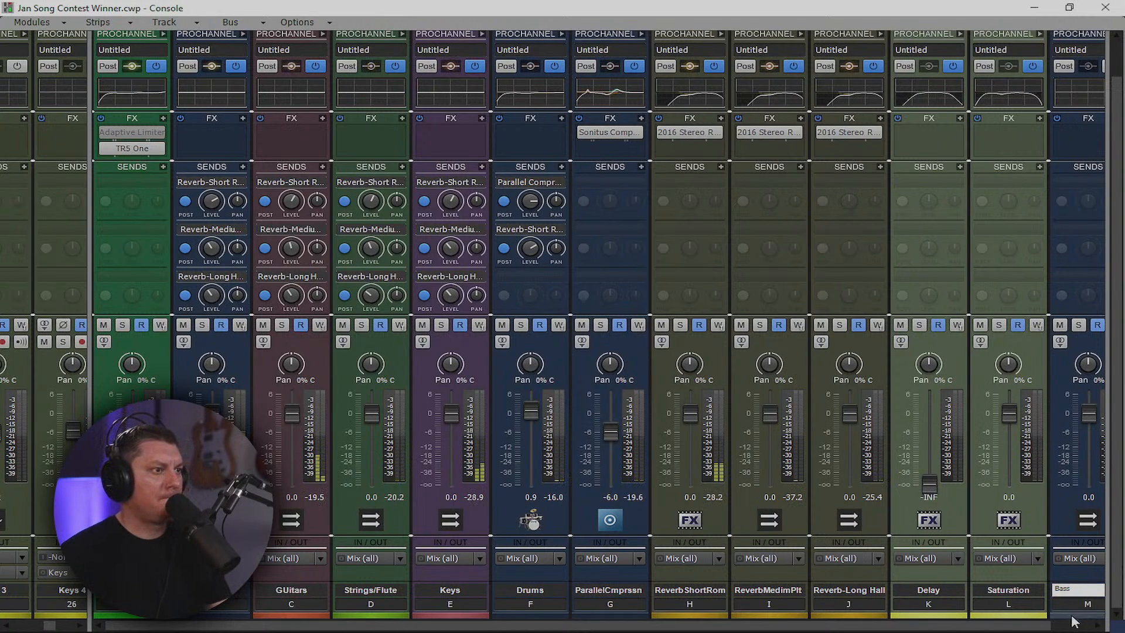
pyautogui.click(1071, 617)
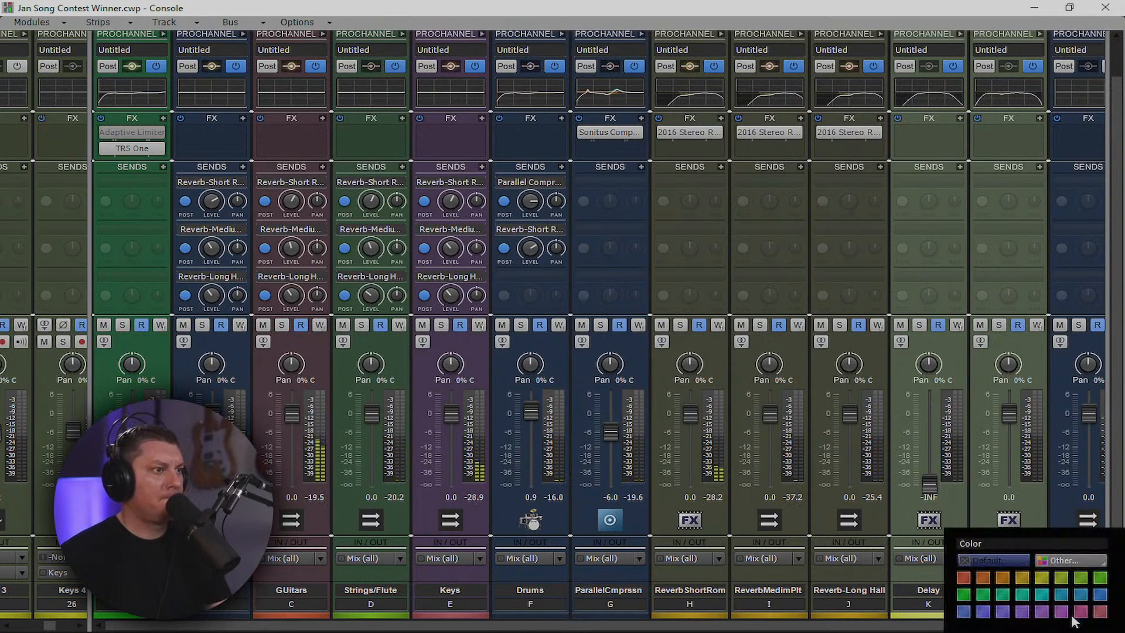
pyautogui.click(1061, 613)
pyautogui.click(1071, 616)
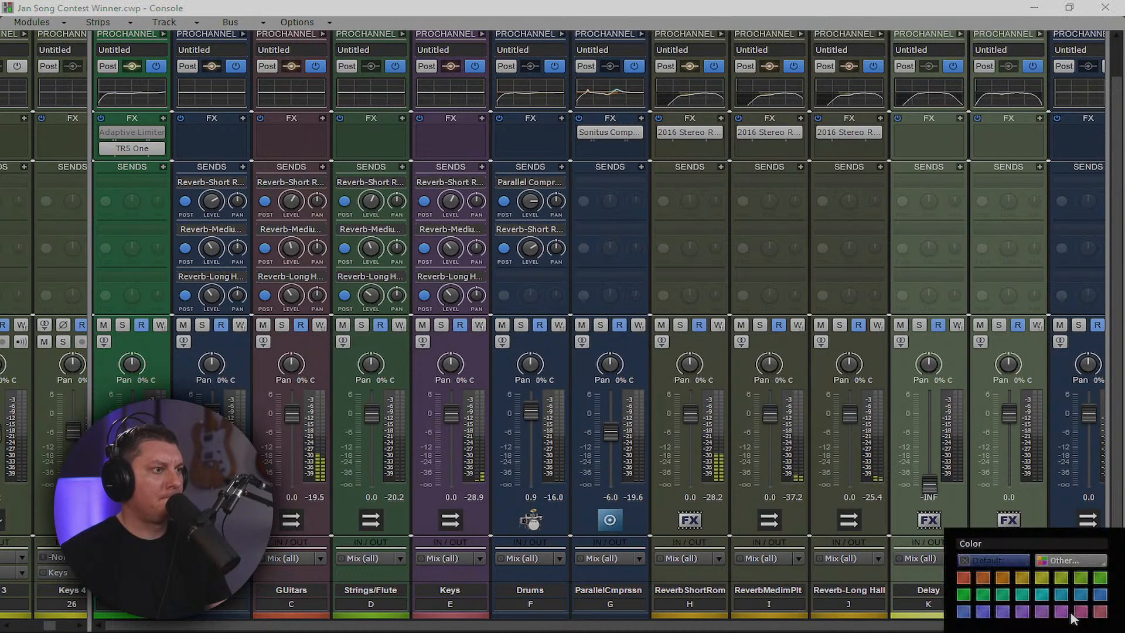
pyautogui.click(1042, 611)
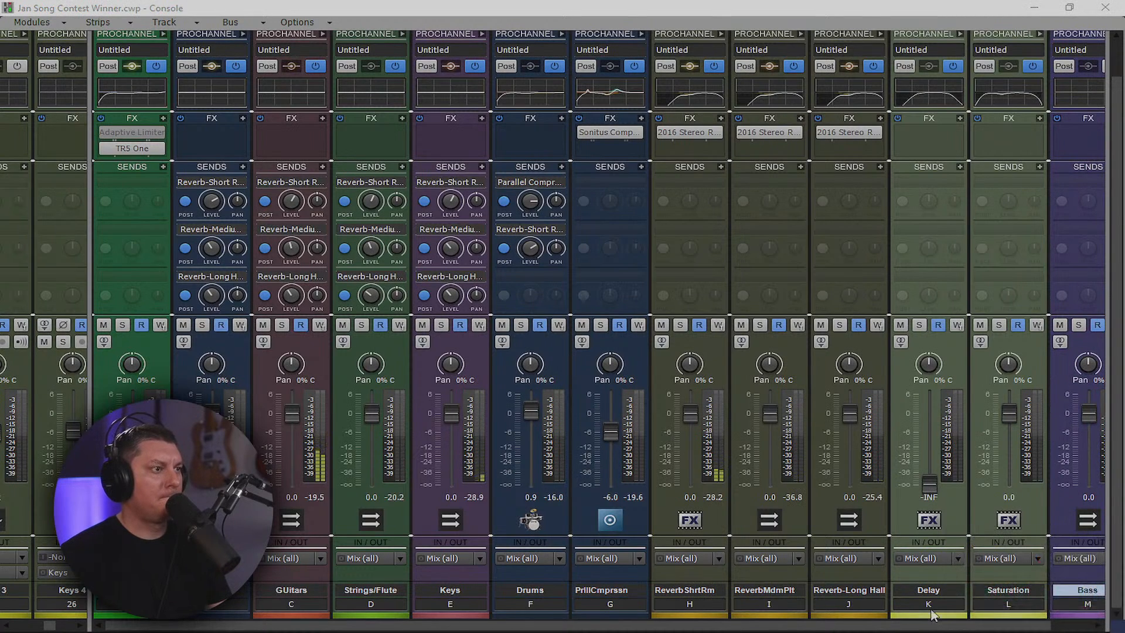
pyautogui.moveTo(925, 627); pyautogui.dragTo(983, 628)
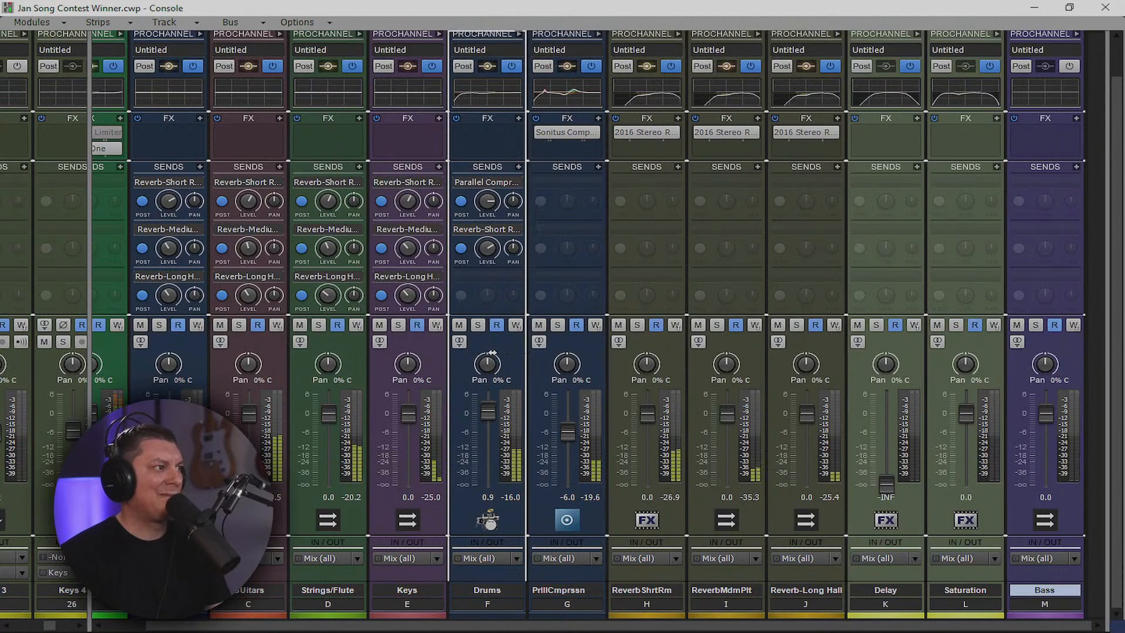
pyautogui.moveTo(492, 353); pyautogui.dragTo(493, 351)
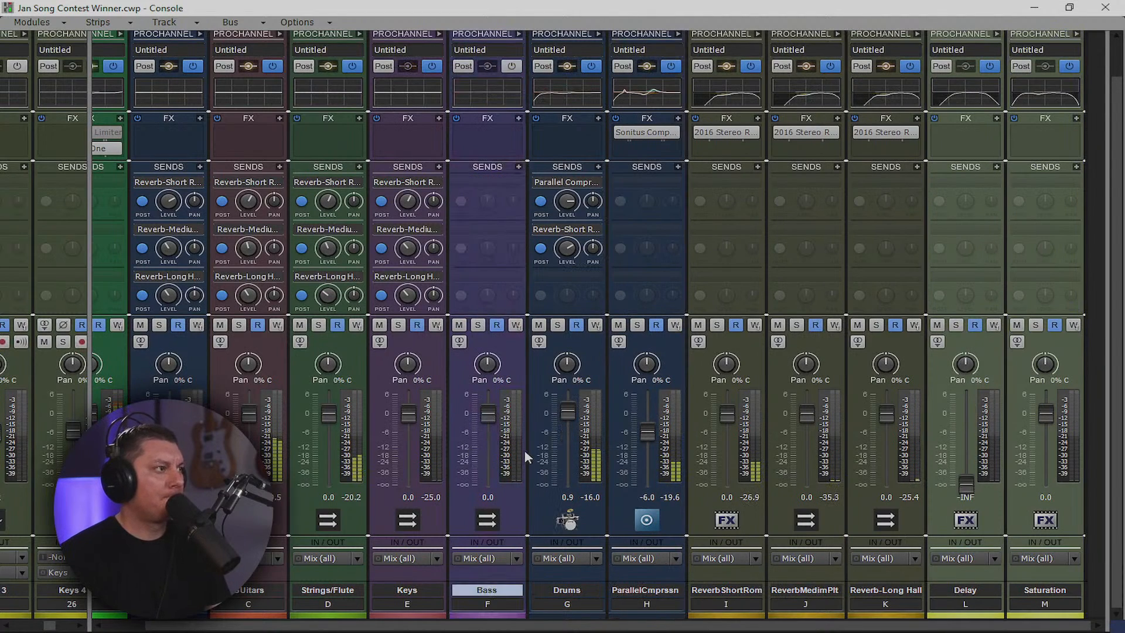
# Route the output of the Bass Drop tracks to the Bass bus
pyautogui.moveTo(90, 522); pyautogui.dragTo(916, 550)
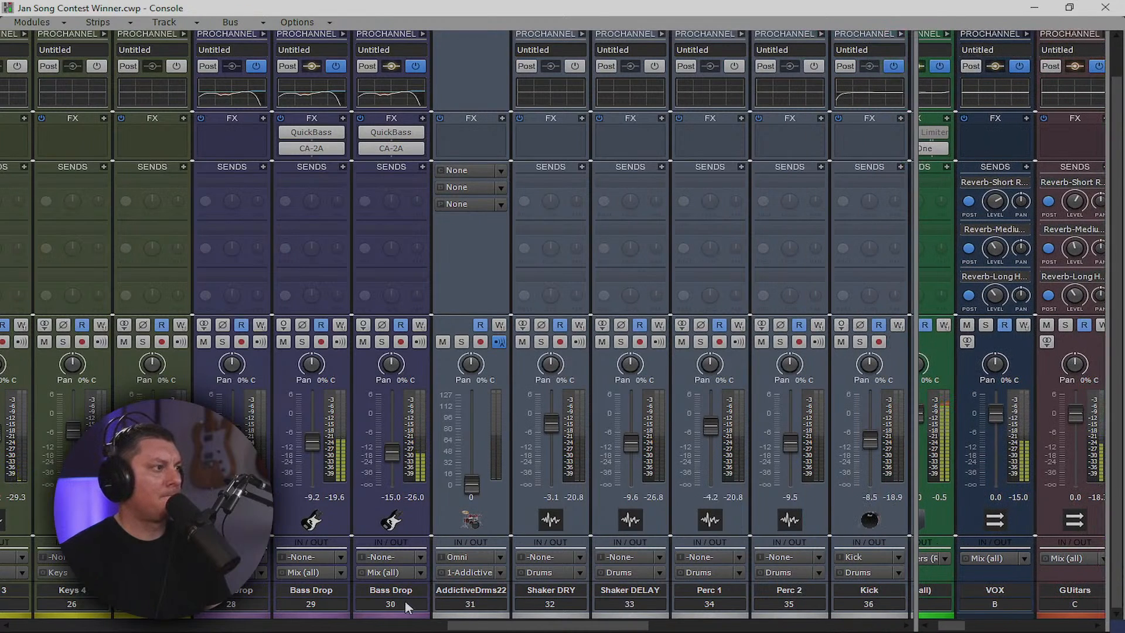
pyautogui.click(384, 603)
pyautogui.keyDown('shift'); pyautogui.click(249, 606); pyautogui.keyUp('shift')
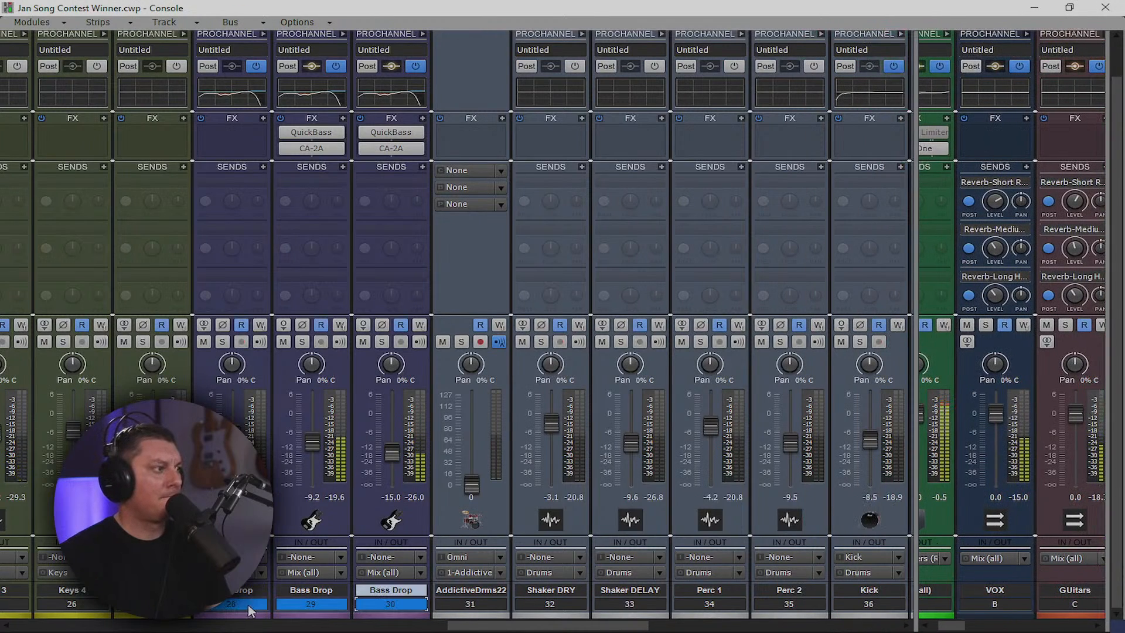
pyautogui.click(418, 573)
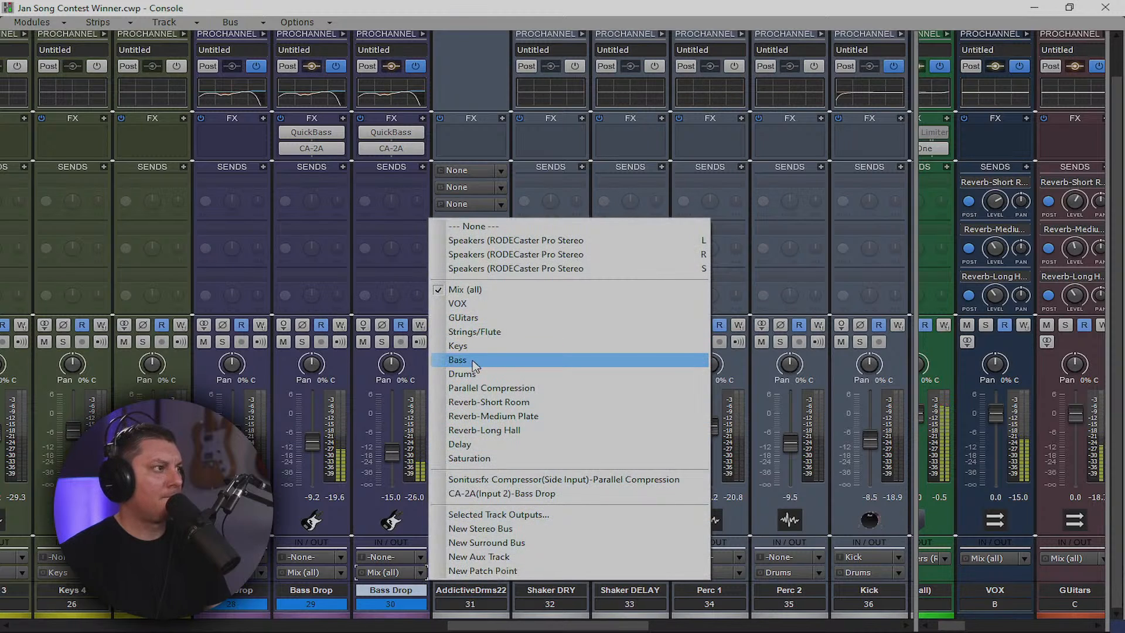
pyautogui.click(473, 361)
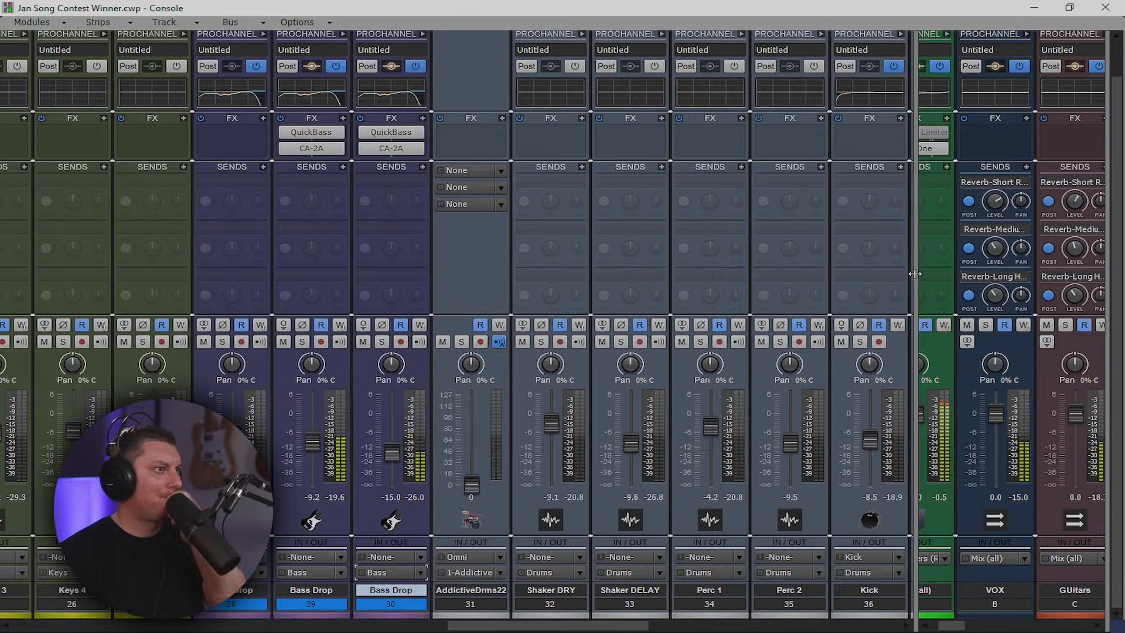
pyautogui.moveTo(915, 273); pyautogui.dragTo(167, 308)
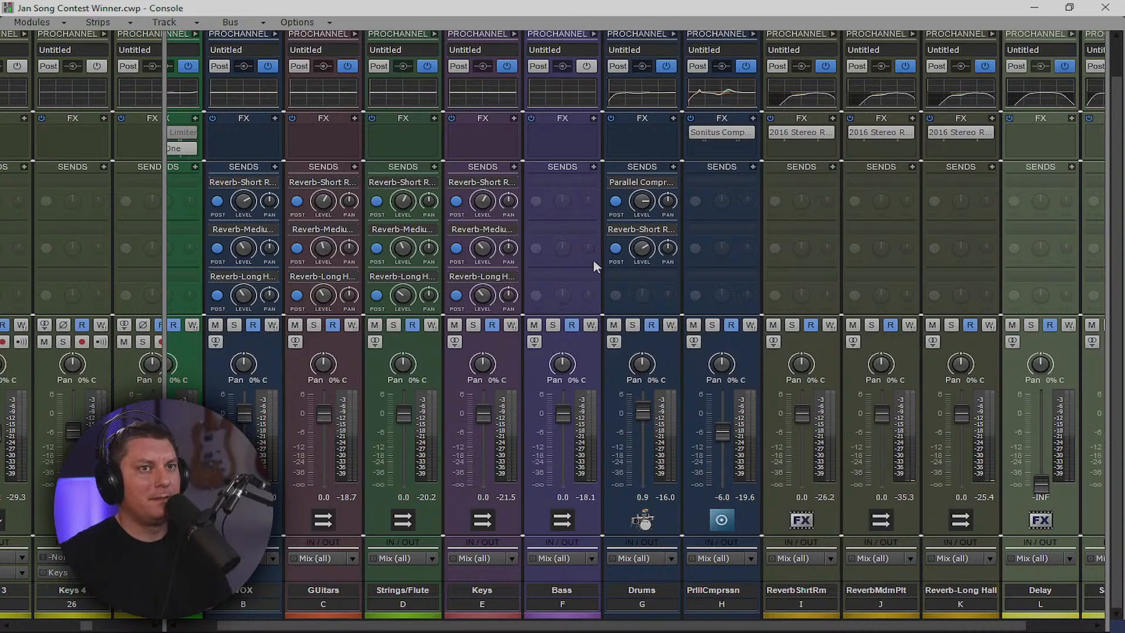
# Power on Console-B and EQ in the Bass bus ProChannel, then play the mix
pyautogui.click(593, 34)
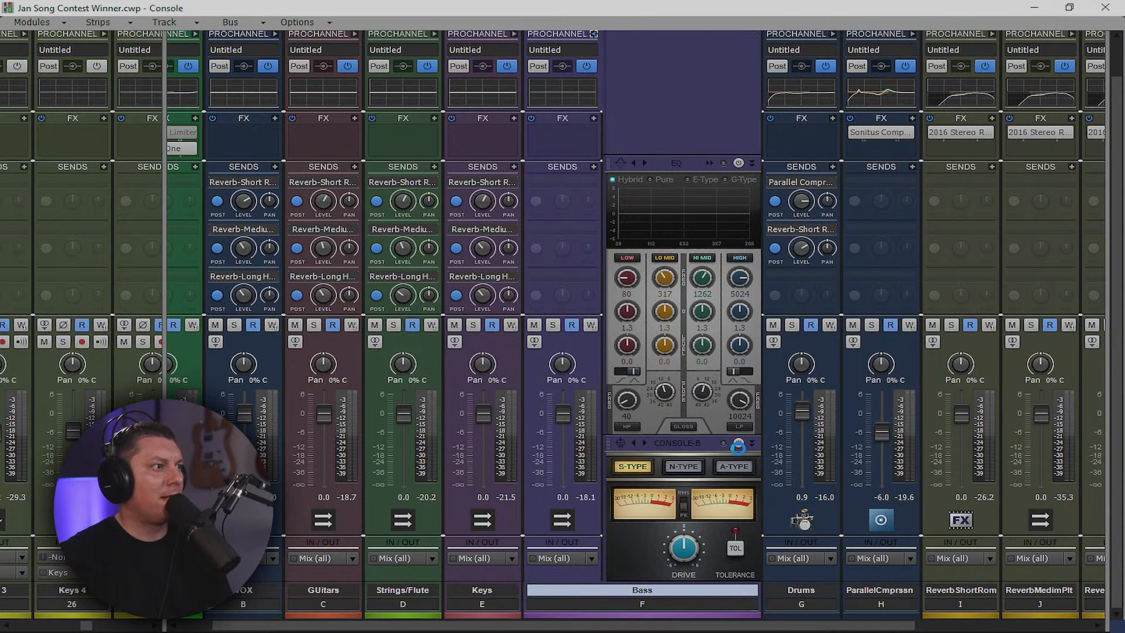
pyautogui.click(739, 445)
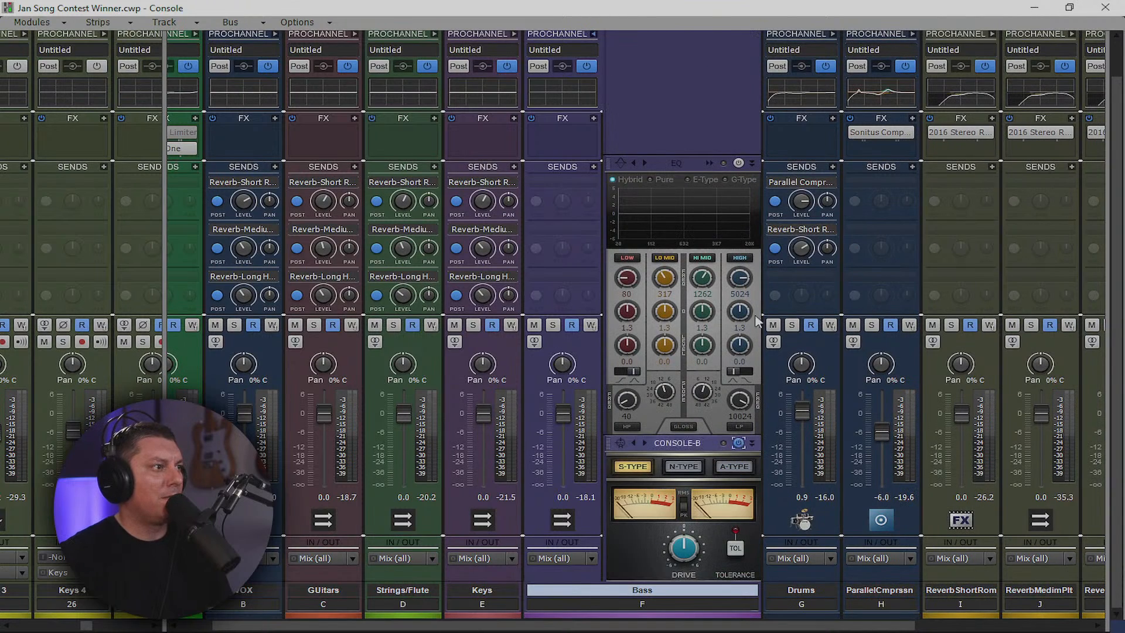
pyautogui.click(738, 163)
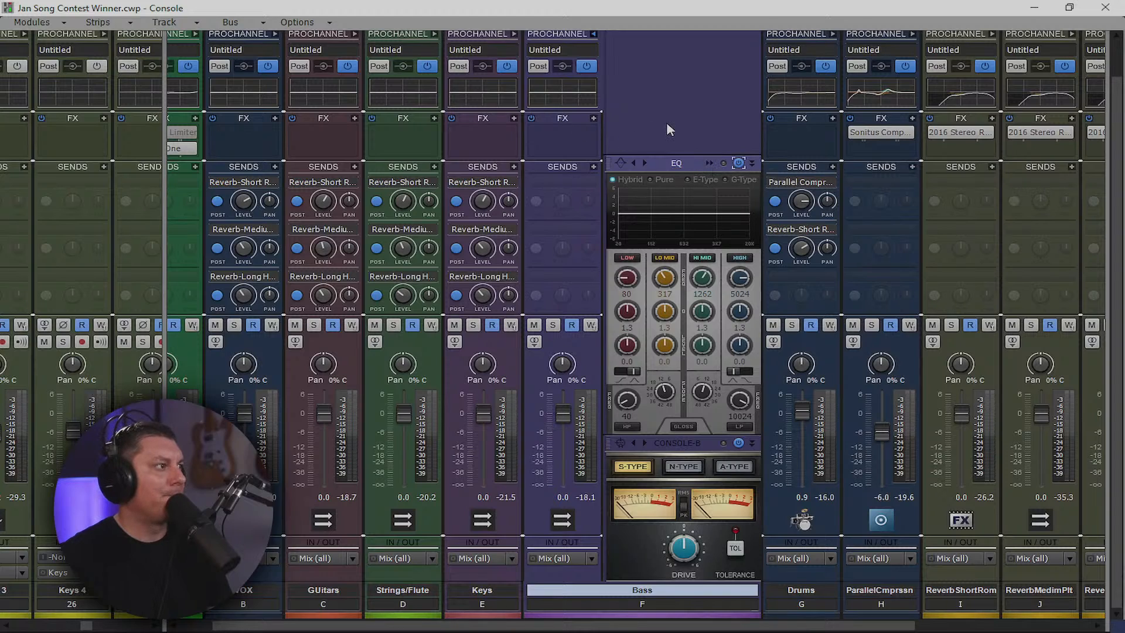
pyautogui.press('space')
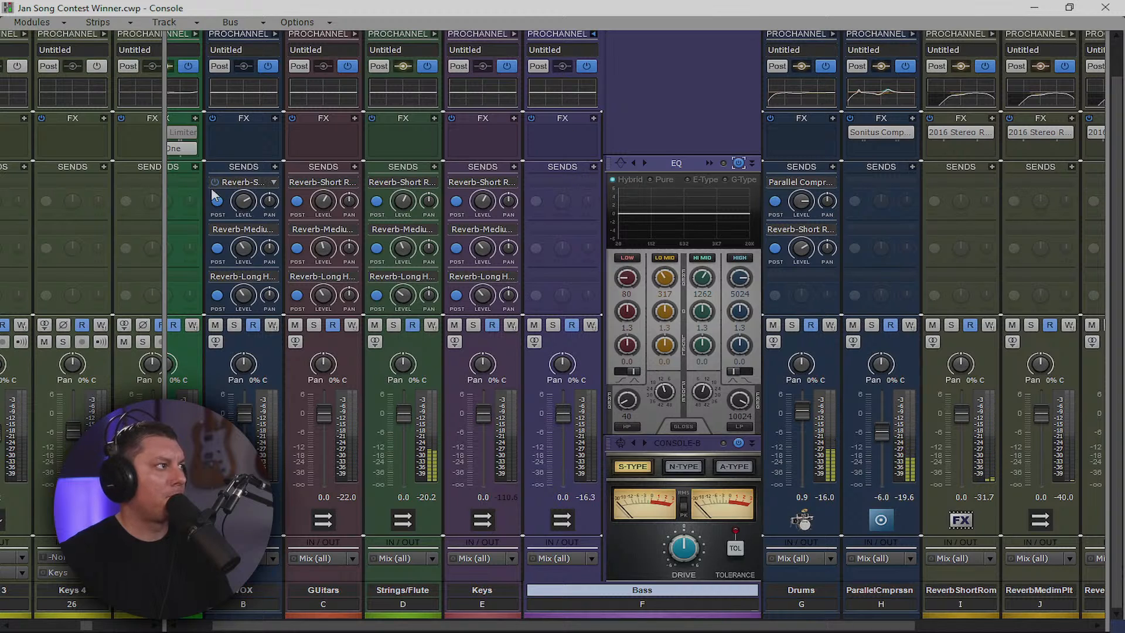
pyautogui.moveTo(166, 192); pyautogui.dragTo(843, 260)
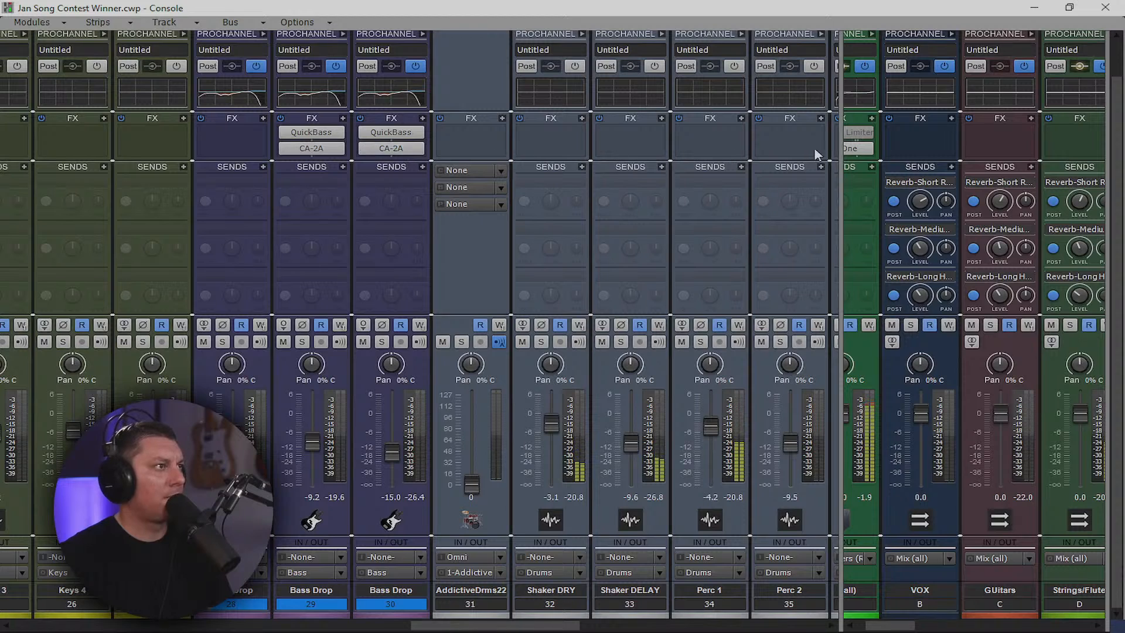
pyautogui.moveTo(842, 146); pyautogui.dragTo(97, 181)
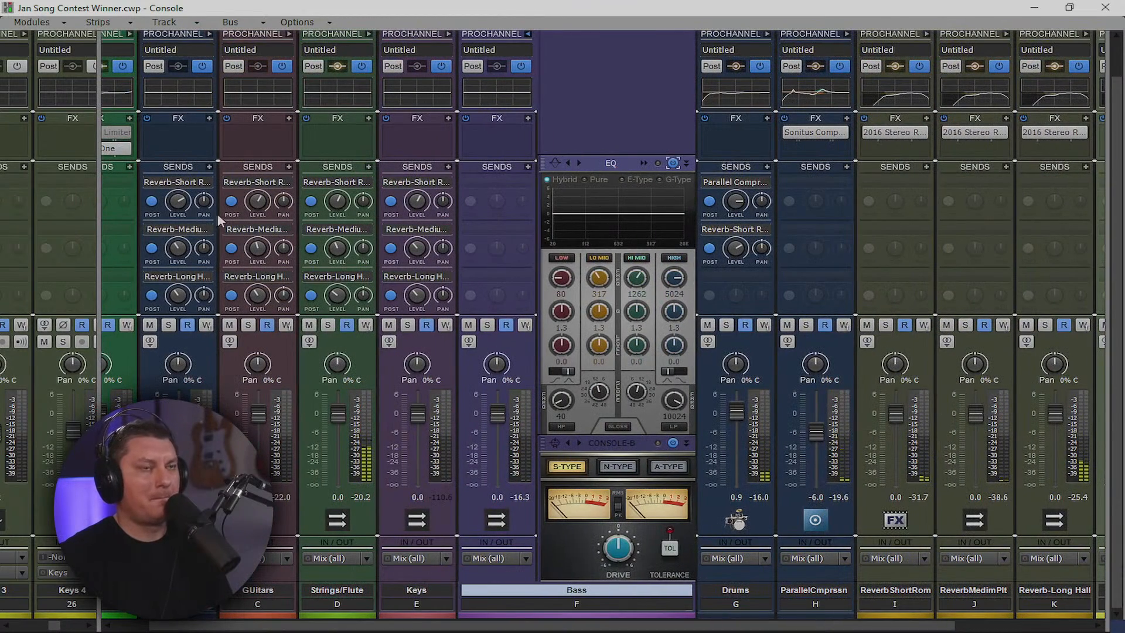
# Switch the Bass bus plug-in menu layout from sorting by type to sorting by category
pyautogui.rightClick(516, 135)
pyautogui.moveTo(586, 144)
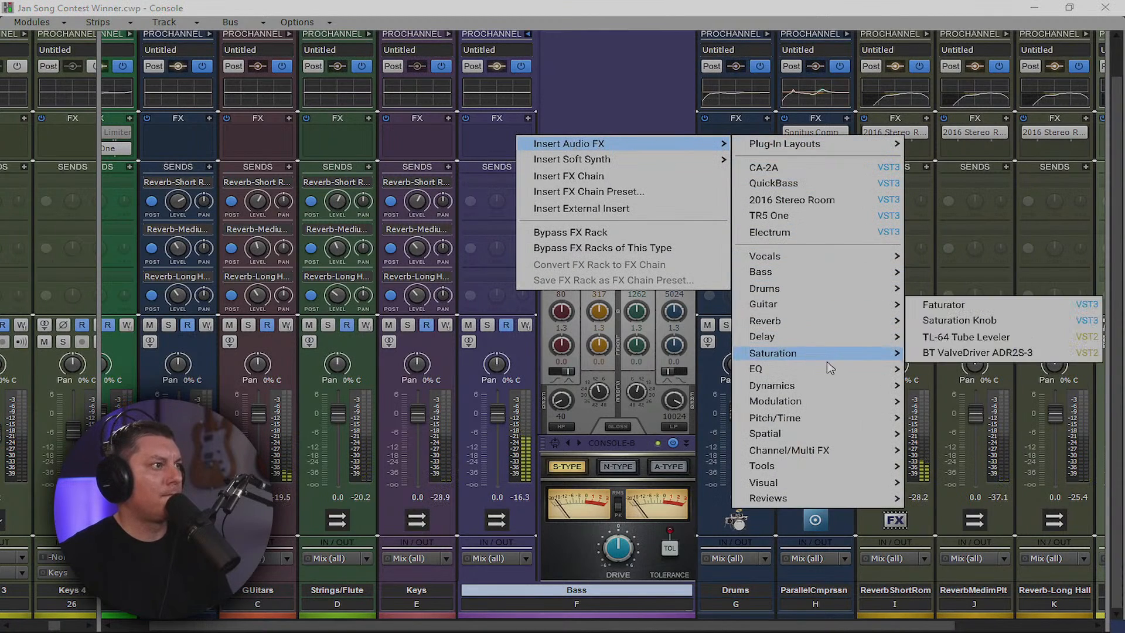
pyautogui.moveTo(863, 391)
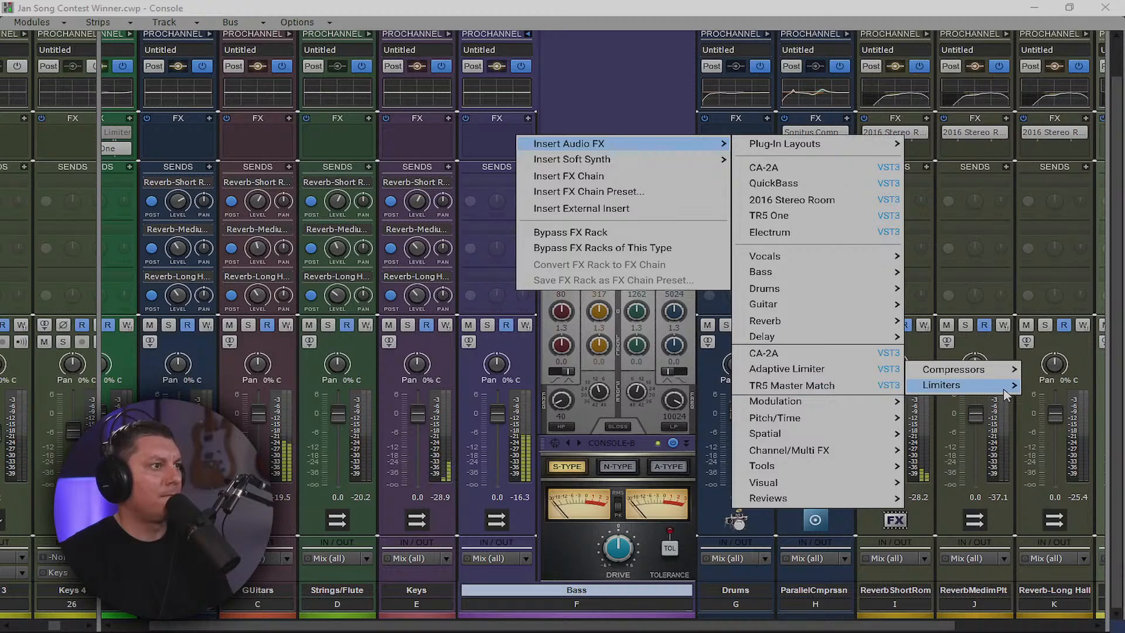
pyautogui.moveTo(1005, 370)
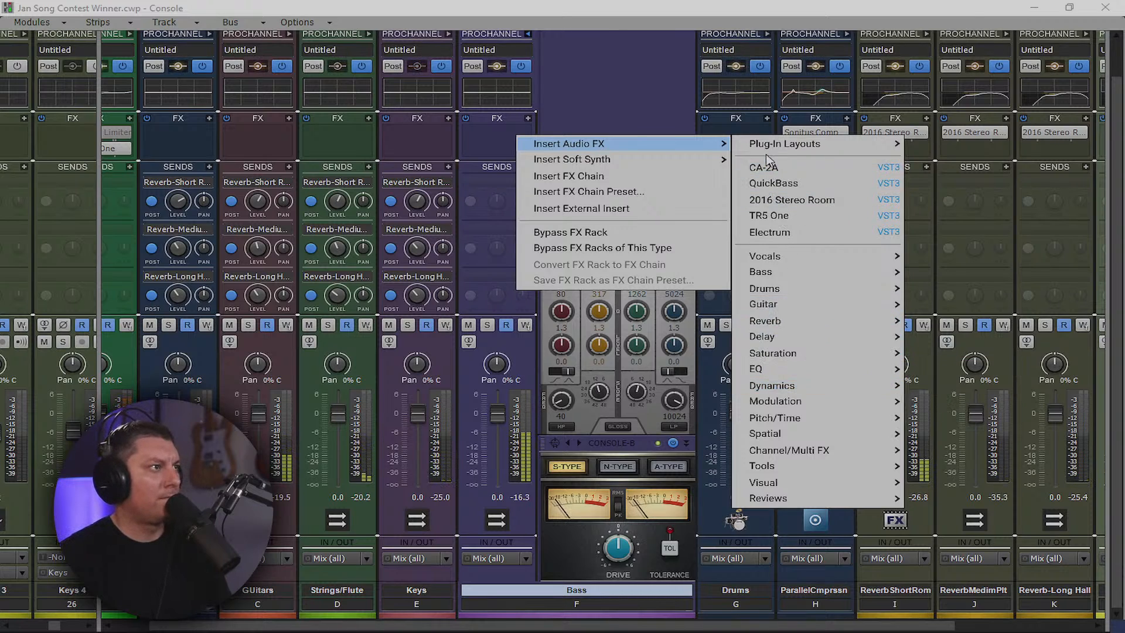
pyautogui.moveTo(788, 146)
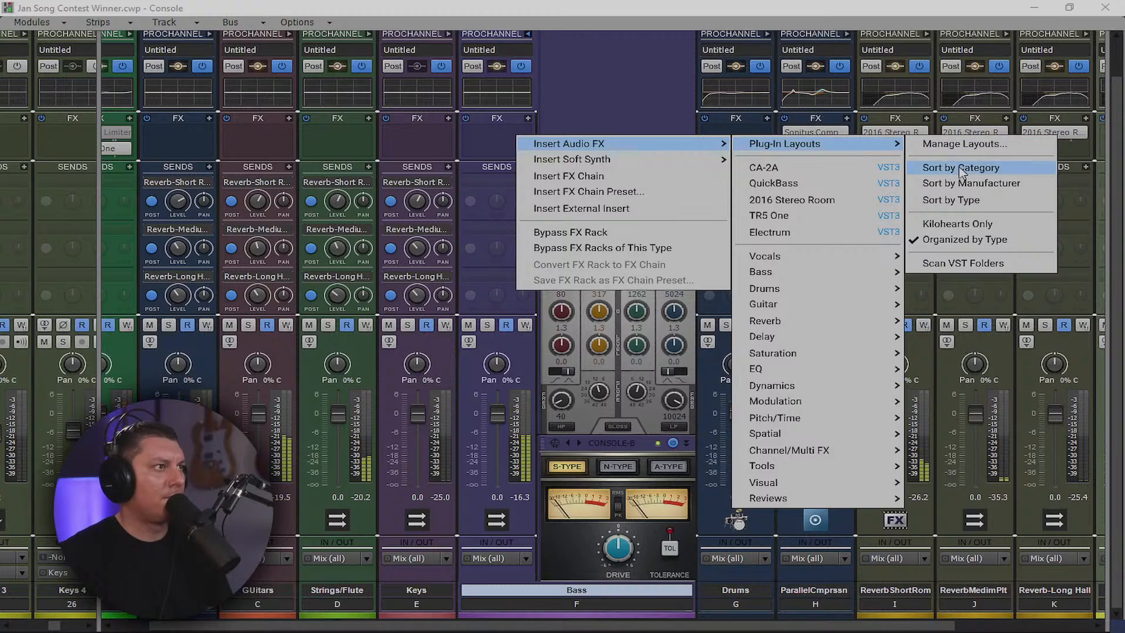
pyautogui.click(965, 205)
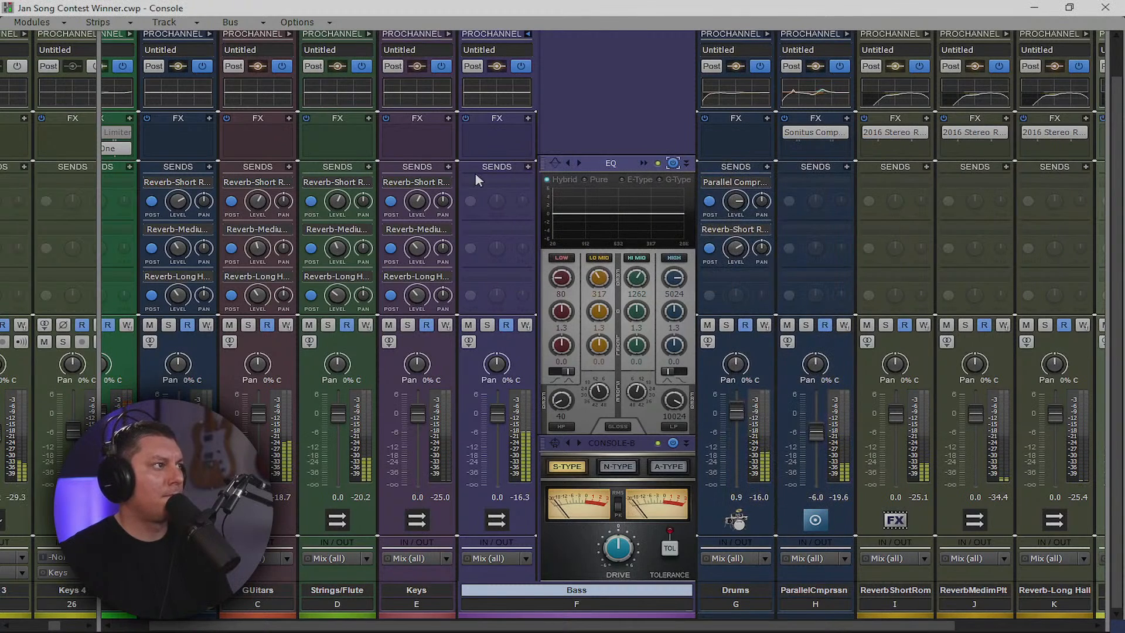
pyautogui.rightClick(484, 138)
pyautogui.moveTo(645, 141)
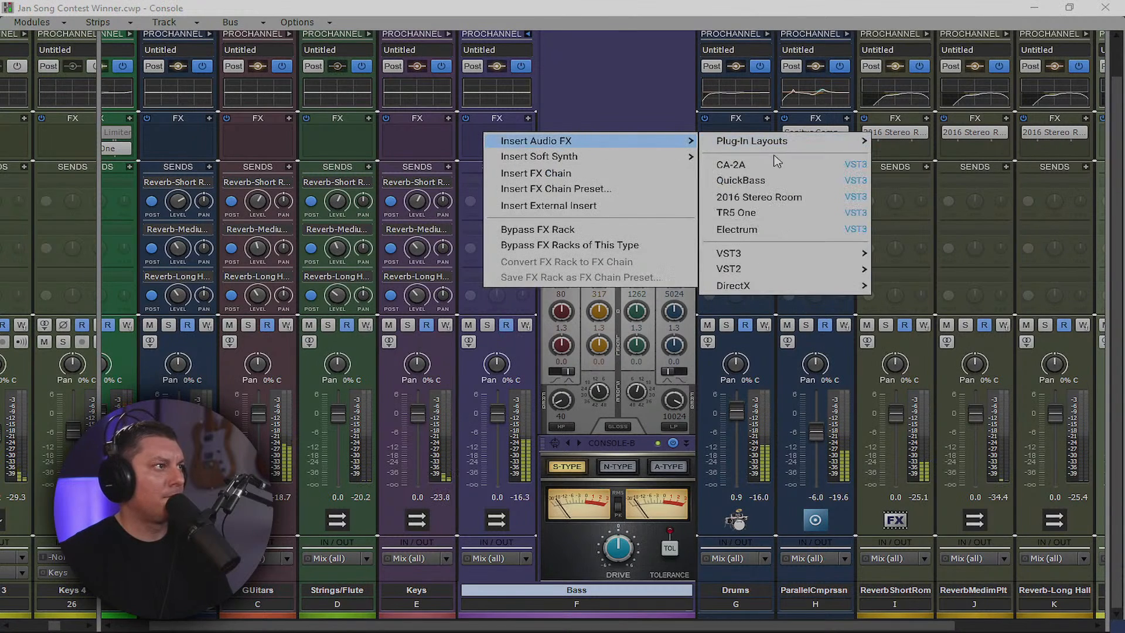
pyautogui.moveTo(767, 264)
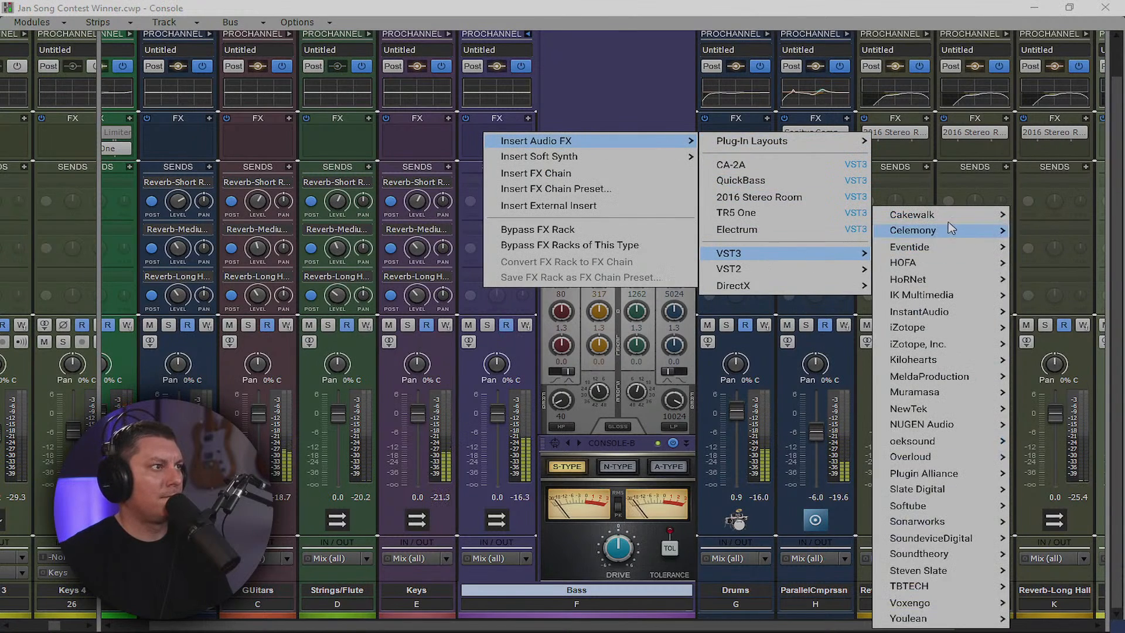
pyautogui.moveTo(952, 223)
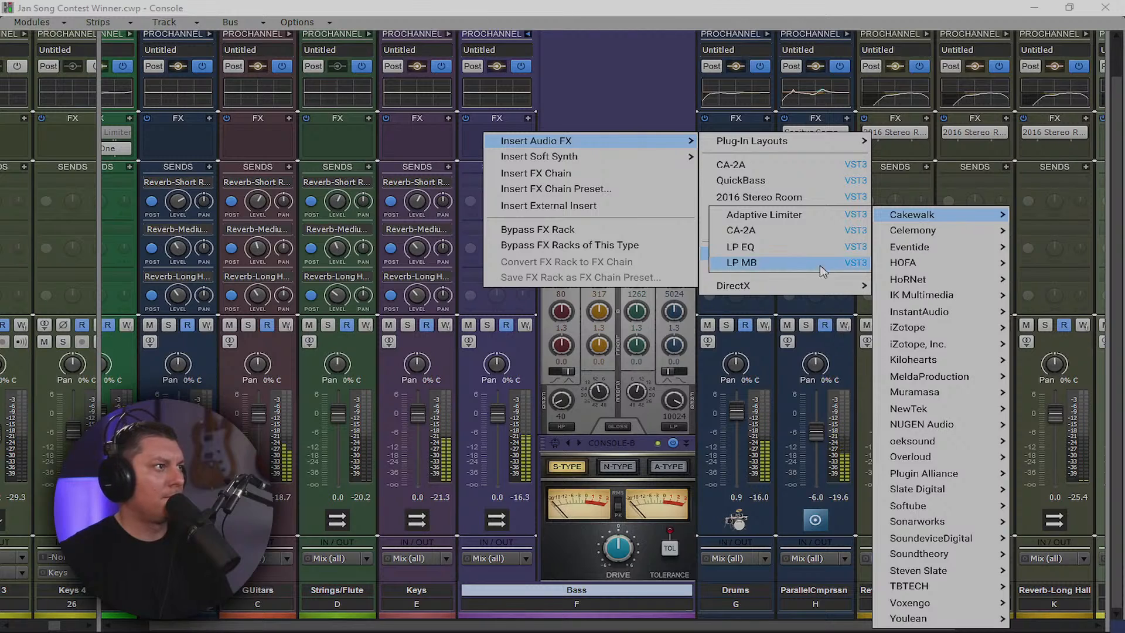
pyautogui.moveTo(927, 253)
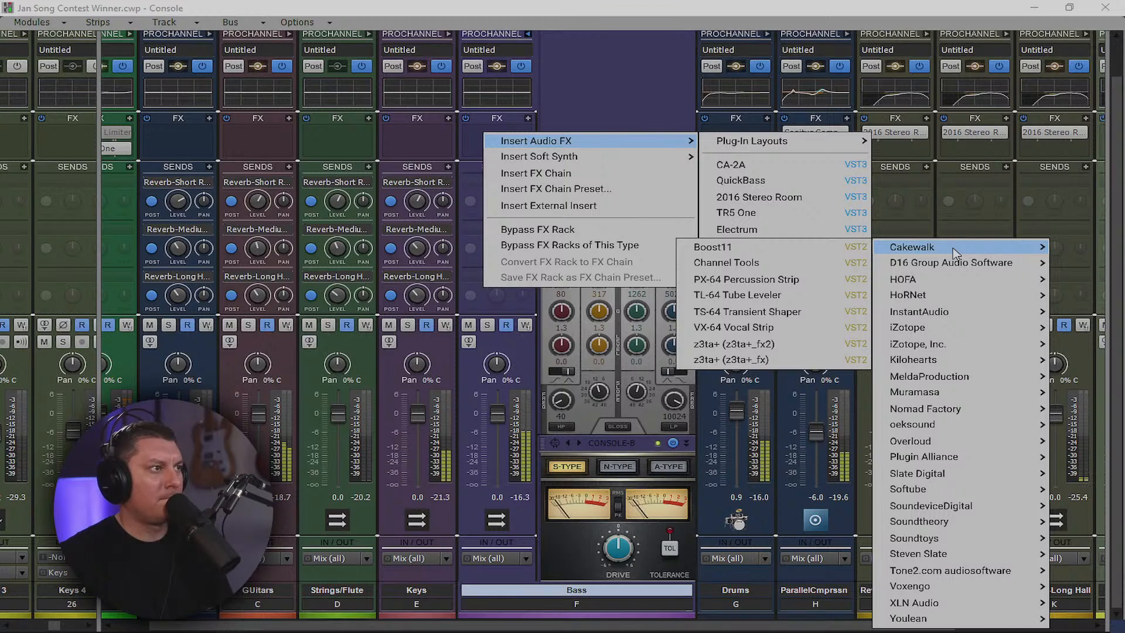
pyautogui.moveTo(797, 144)
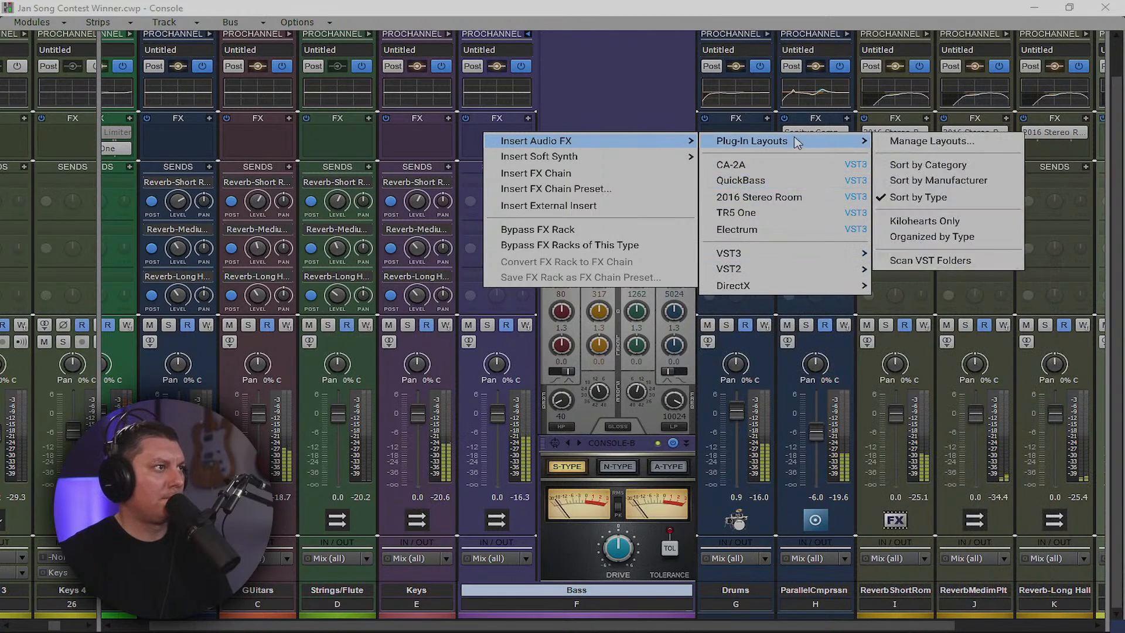
pyautogui.click(905, 166)
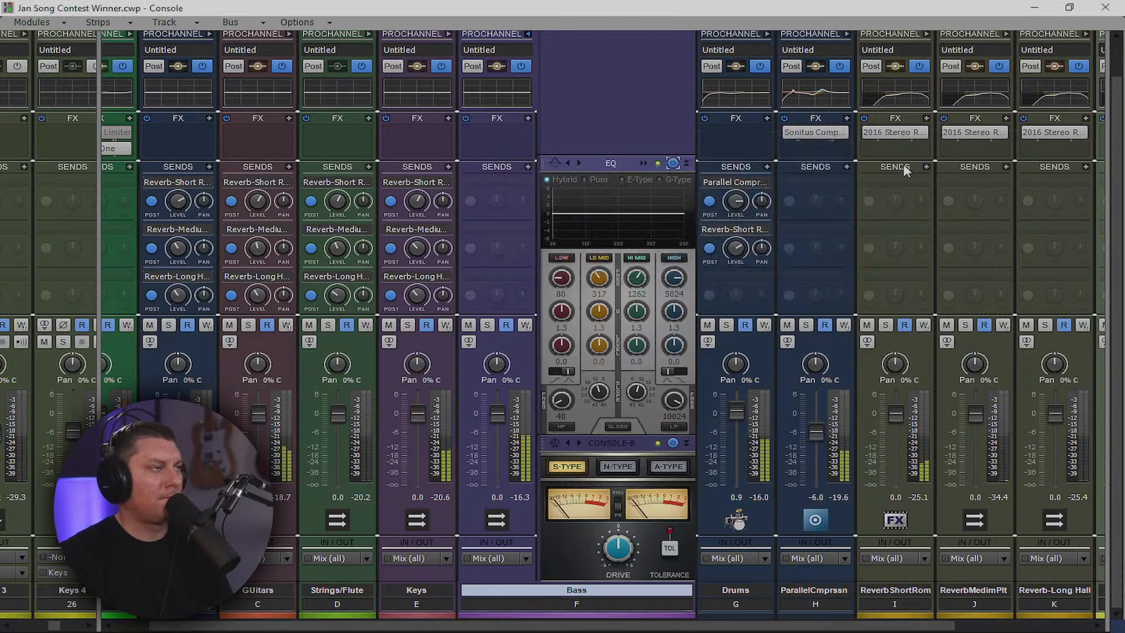
# Insert a Sonitus Compressor on the Bass bus with threshold -22 dB and release 25 ms
pyautogui.rightClick(508, 140)
pyautogui.moveTo(537, 150)
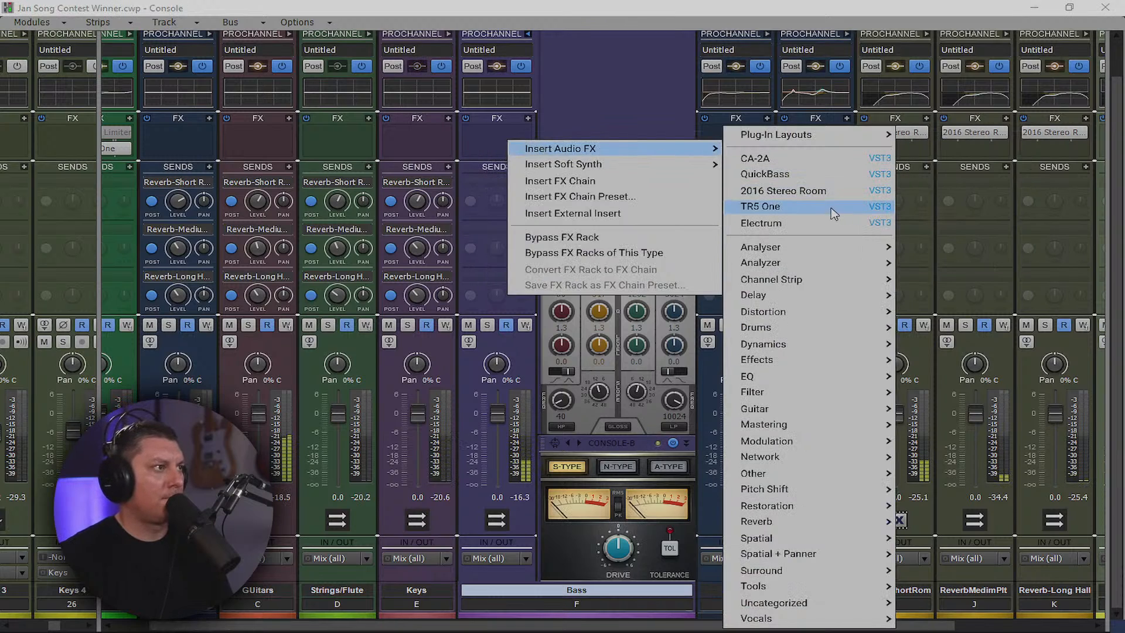
pyautogui.moveTo(814, 381)
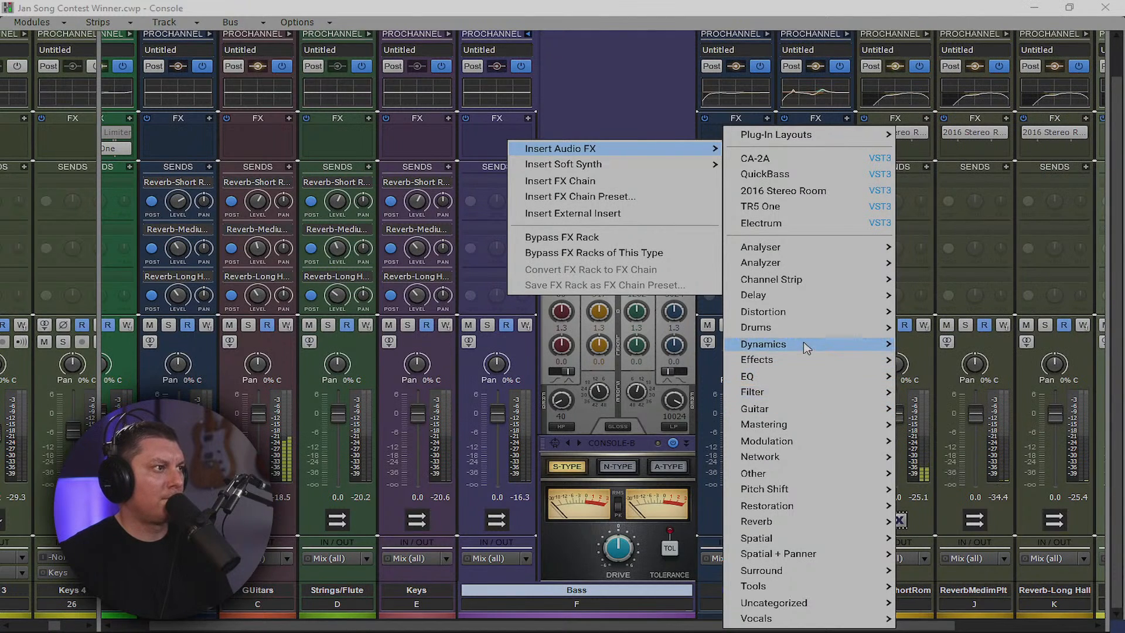
pyautogui.moveTo(807, 348)
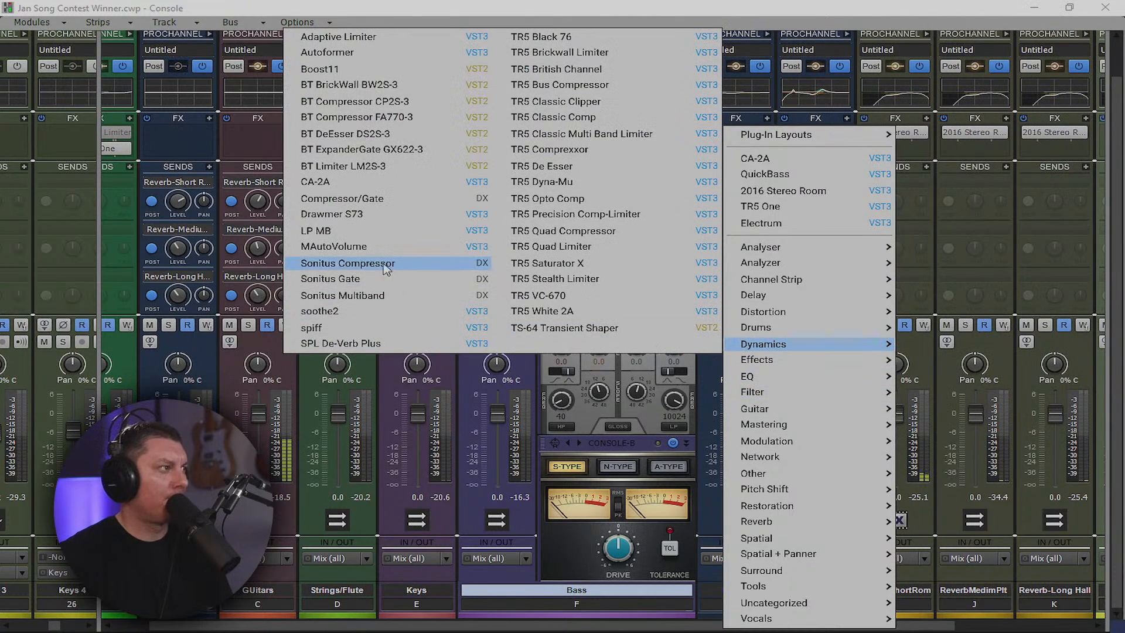
pyautogui.click(348, 263)
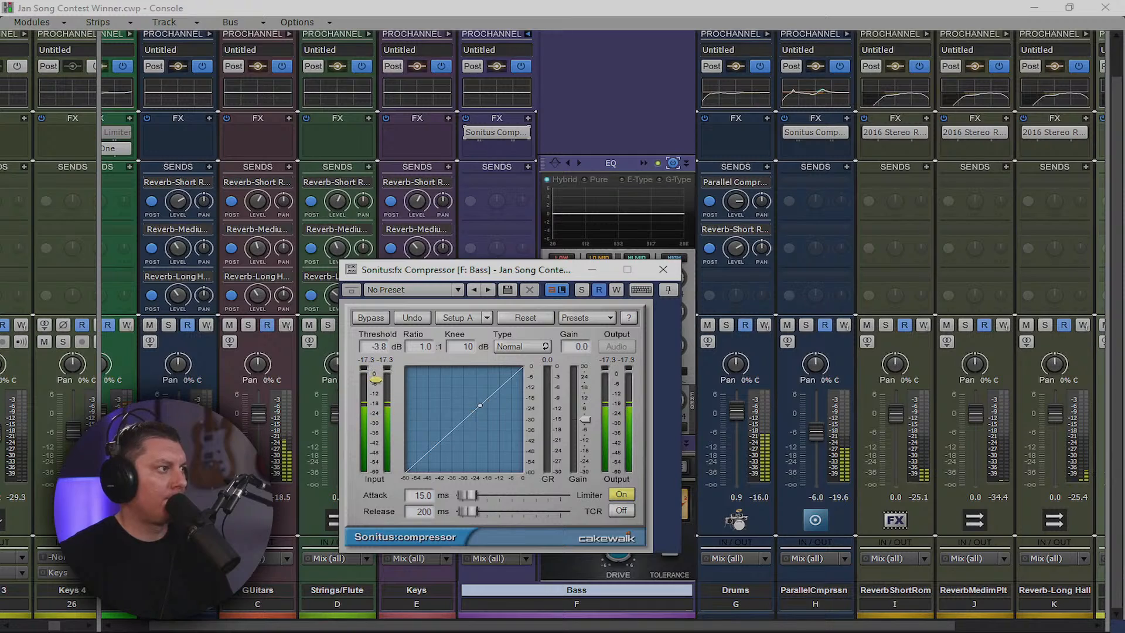
pyautogui.moveTo(375, 380); pyautogui.dragTo(381, 413)
pyautogui.moveTo(469, 514)
pyautogui.mouseDown()
pyautogui.moveTo(466, 496)
pyautogui.moveTo(463, 511)
pyautogui.mouseUp()
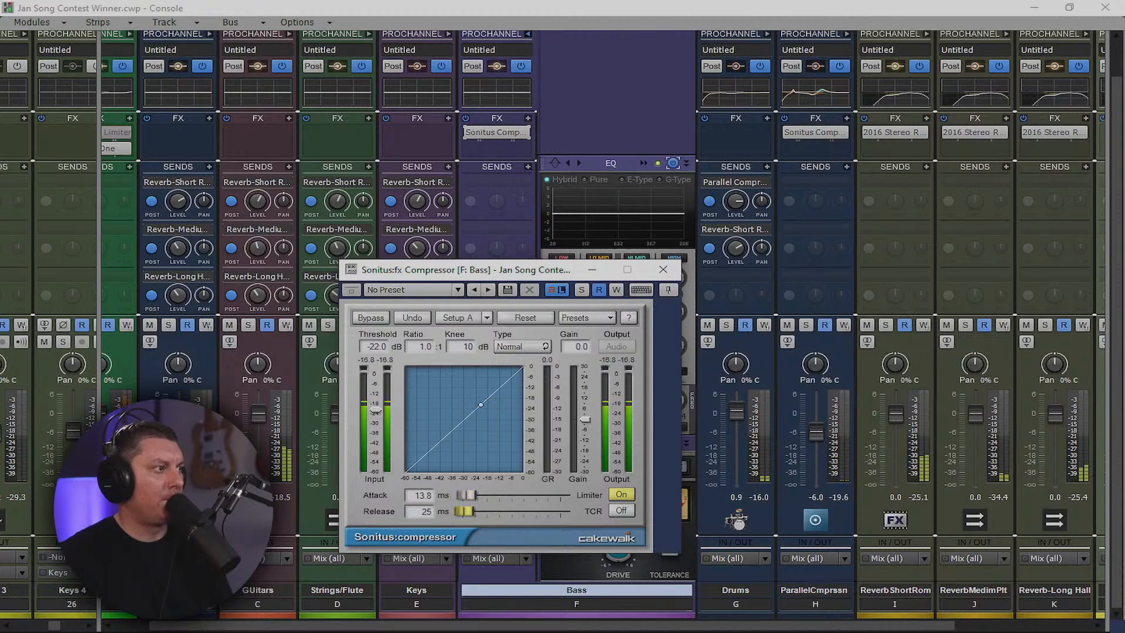
pyautogui.click(662, 269)
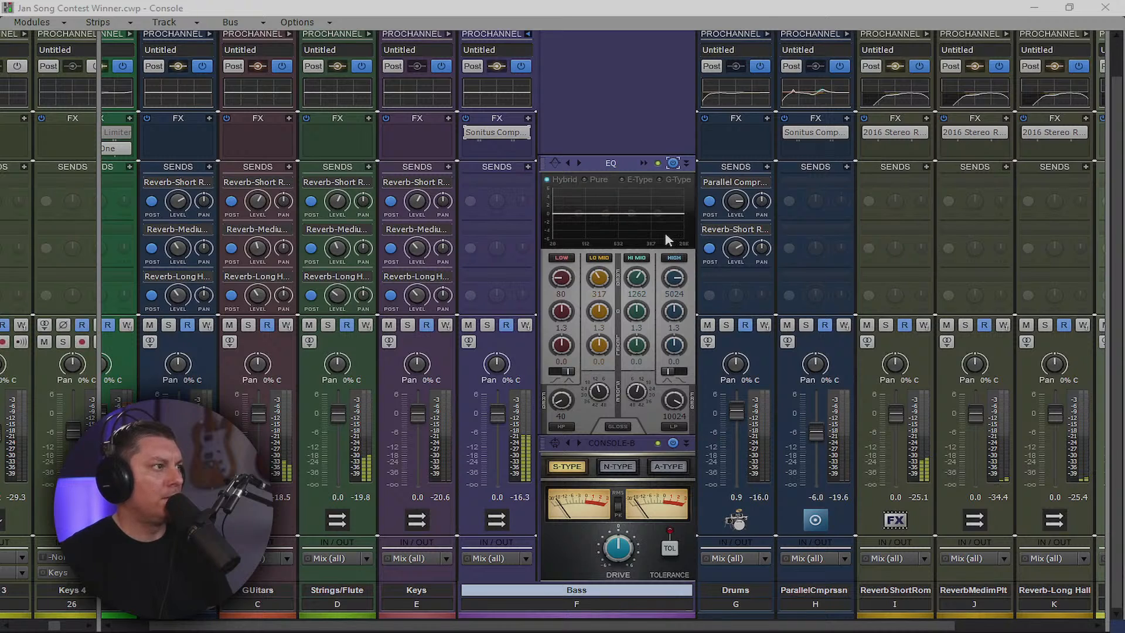
# Save the project, widen the track strip pane and start playback
pyautogui.press('space')
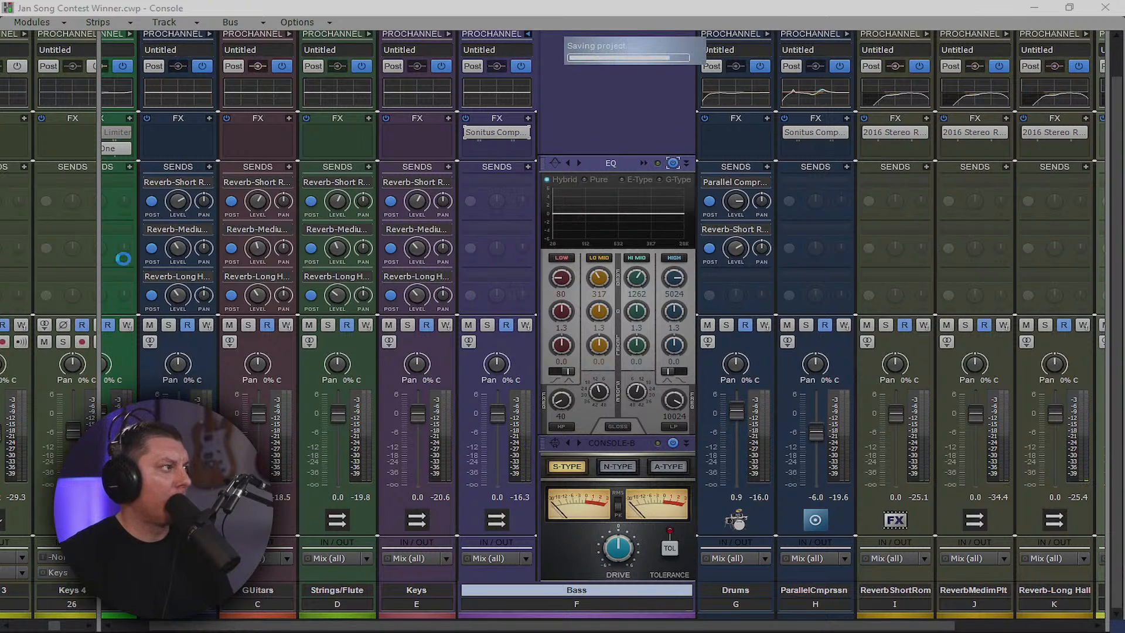
pyautogui.moveTo(99, 264); pyautogui.dragTo(1039, 292)
pyautogui.moveTo(623, 620); pyautogui.dragTo(791, 623)
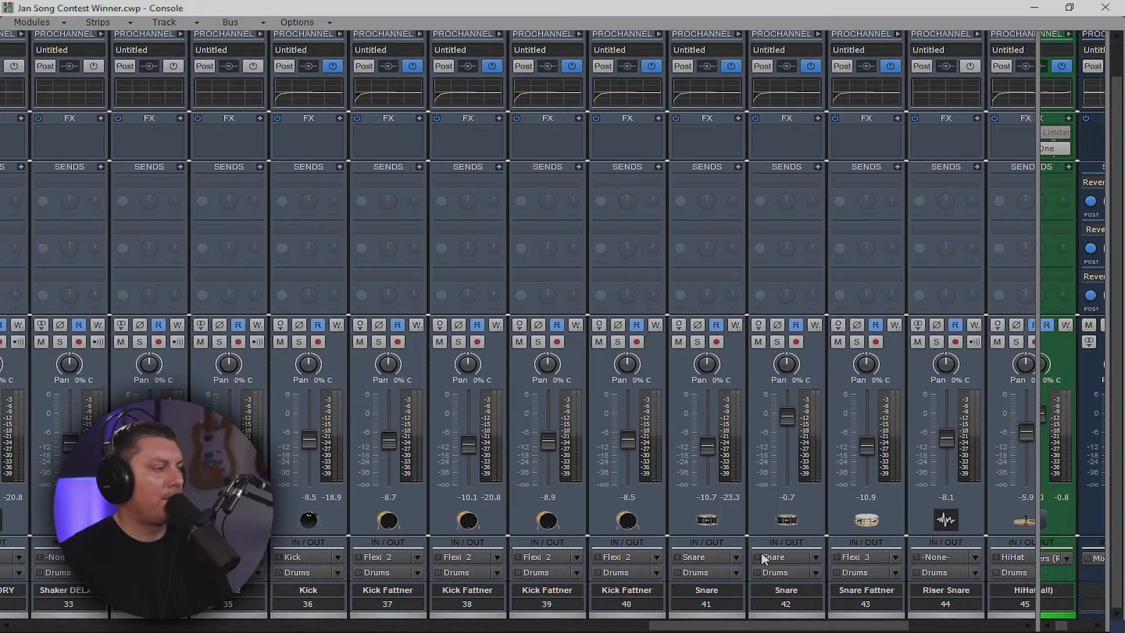
pyautogui.press('space')
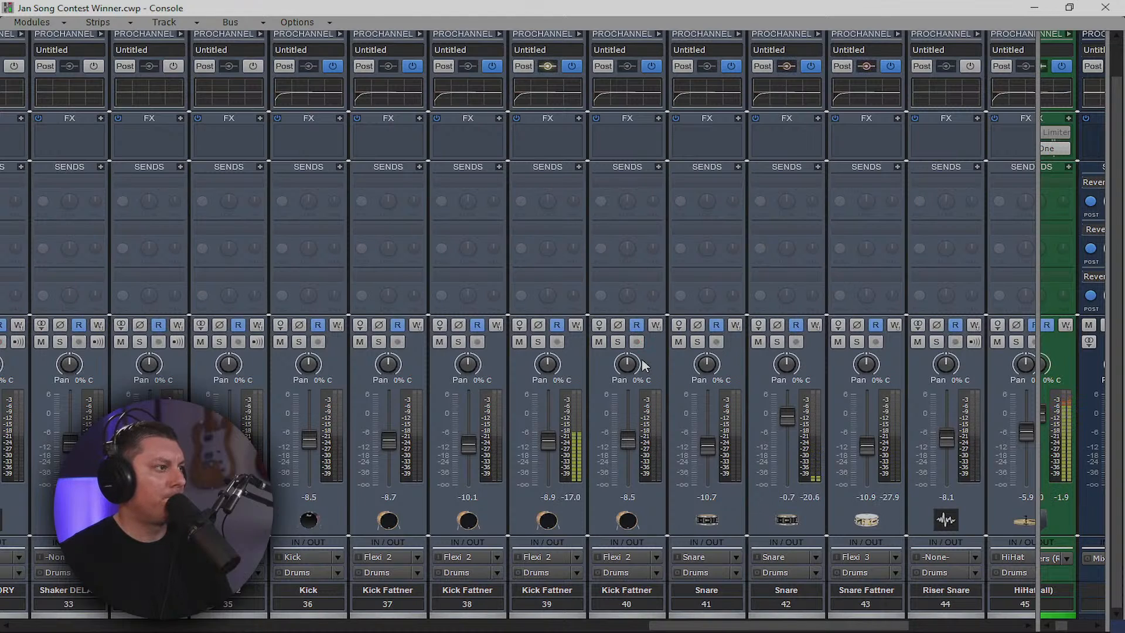
# Send Kick Fattner track 39 to Sonitus Compressor (Side Input)-Bass and widen the bus section
pyautogui.click(579, 167)
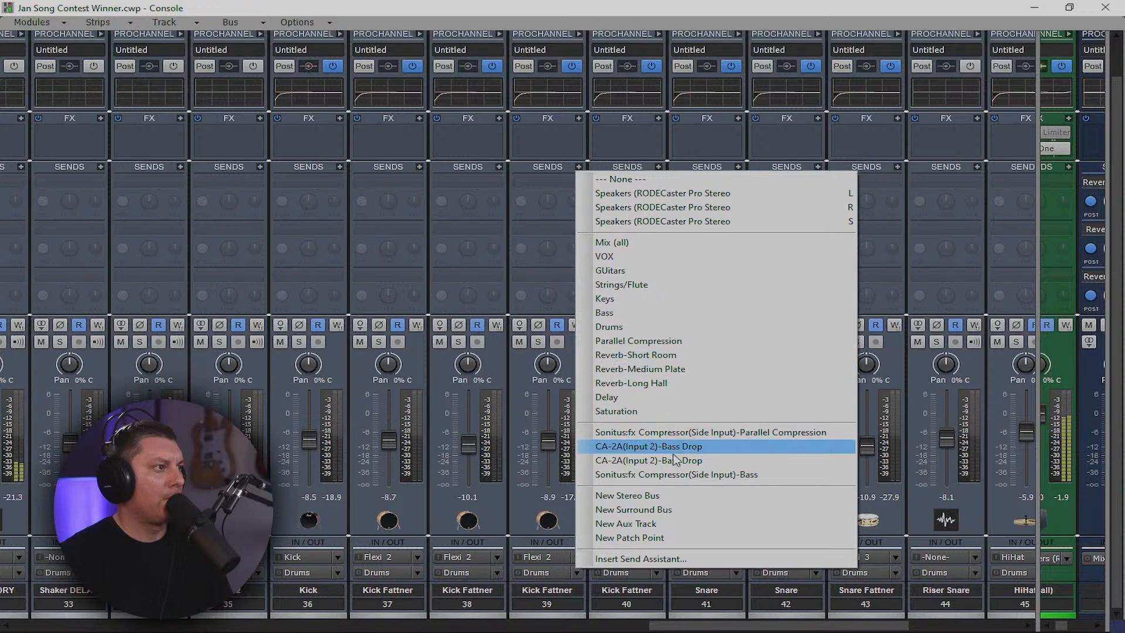
pyautogui.click(681, 475)
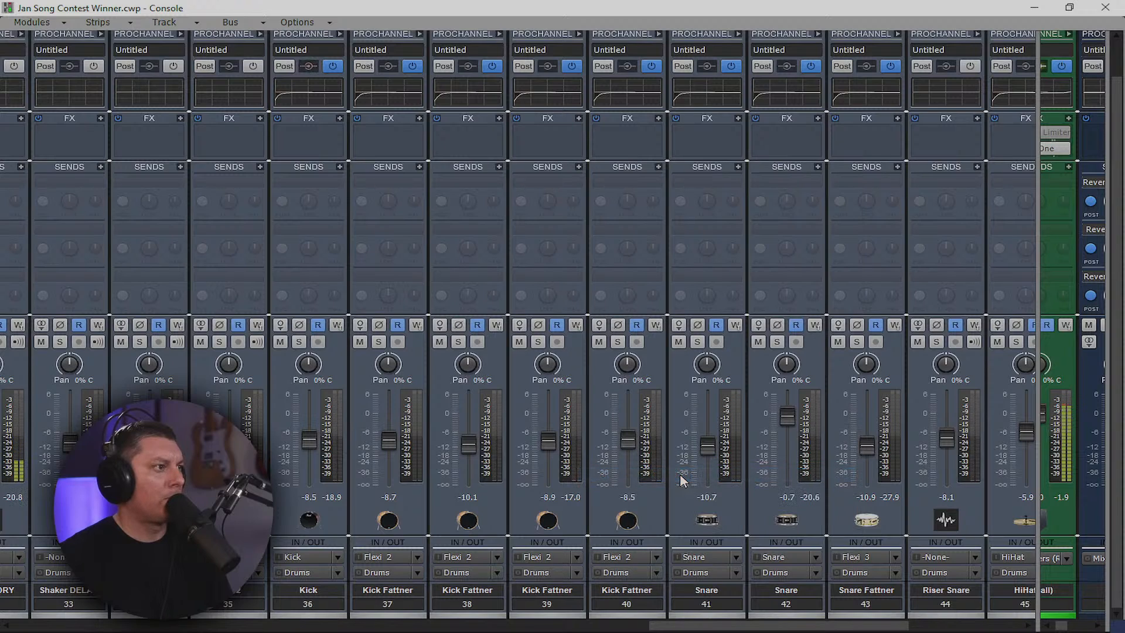
pyautogui.moveTo(1042, 220); pyautogui.dragTo(354, 237)
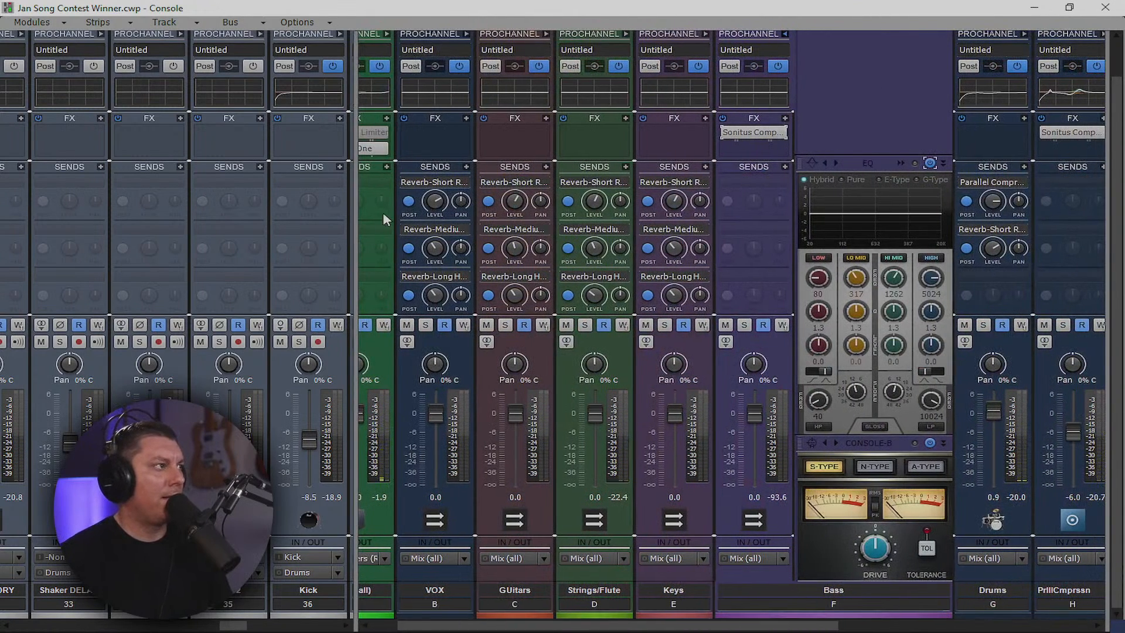
pyautogui.click(335, 203)
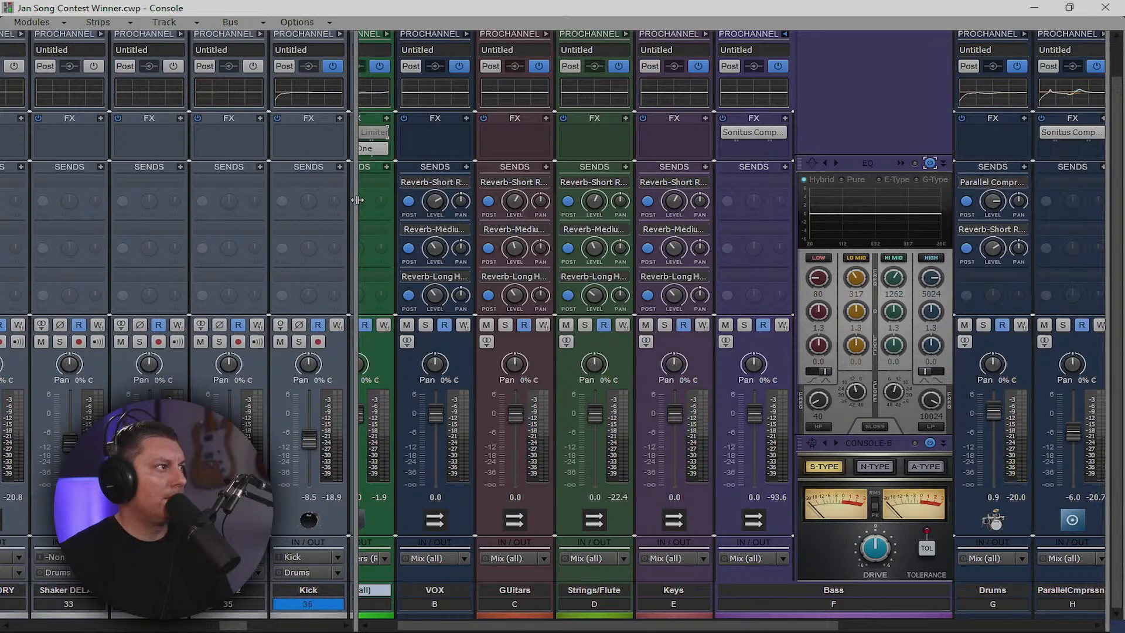
pyautogui.moveTo(355, 204); pyautogui.dragTo(243, 209)
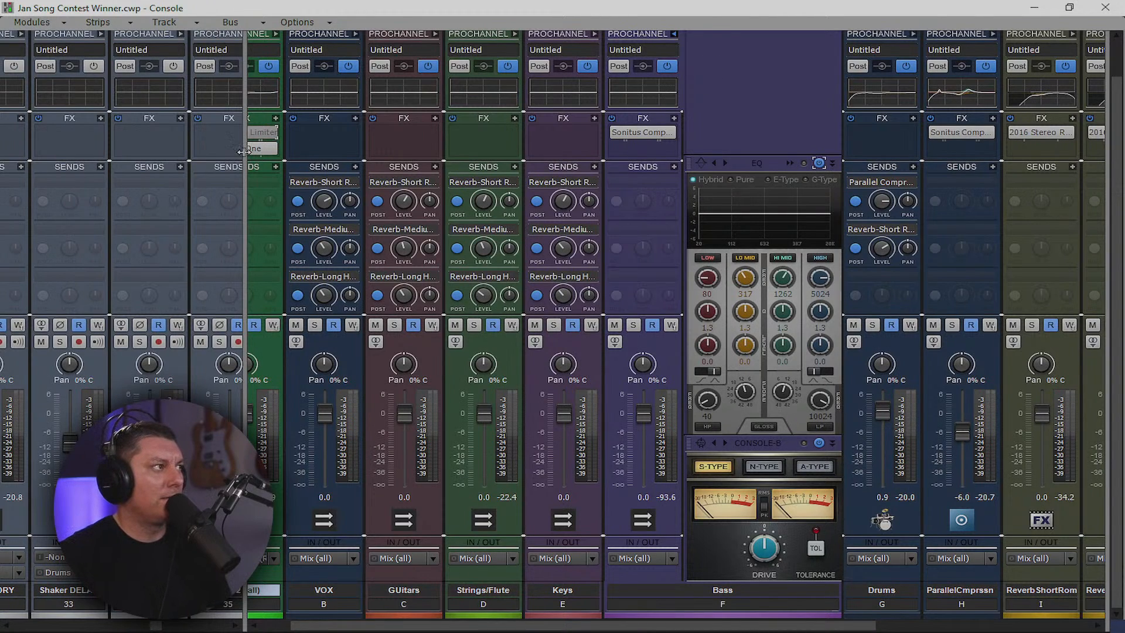
# Set the Bass Sonitus compressor's Limiter to Off, then play from bar 91 in Track view
pyautogui.doubleClick(639, 132)
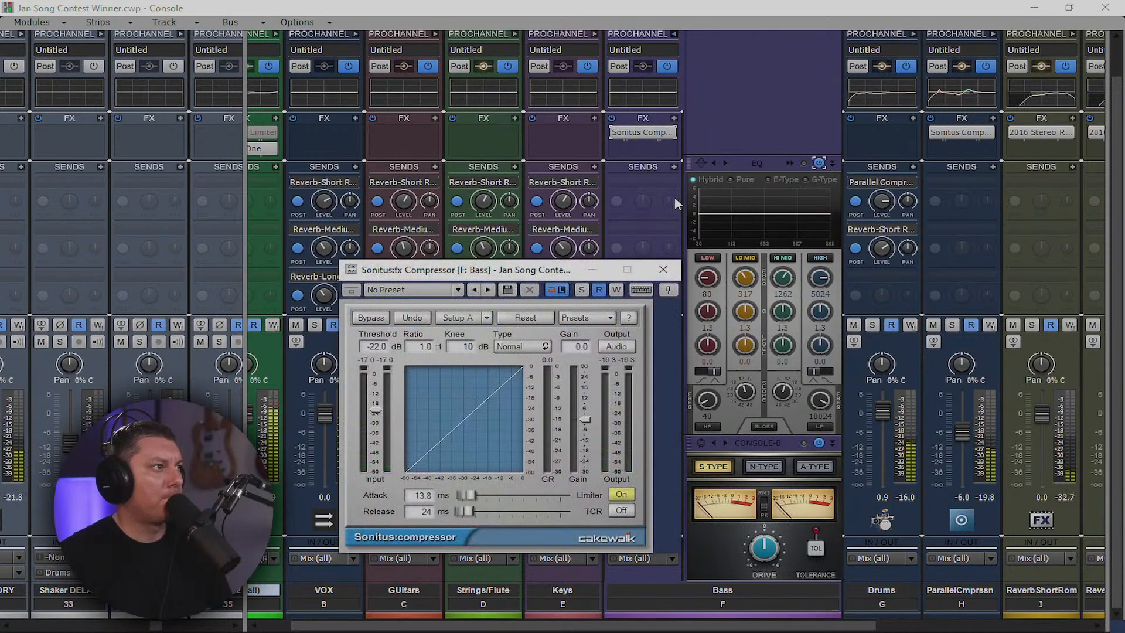
pyautogui.click(621, 494)
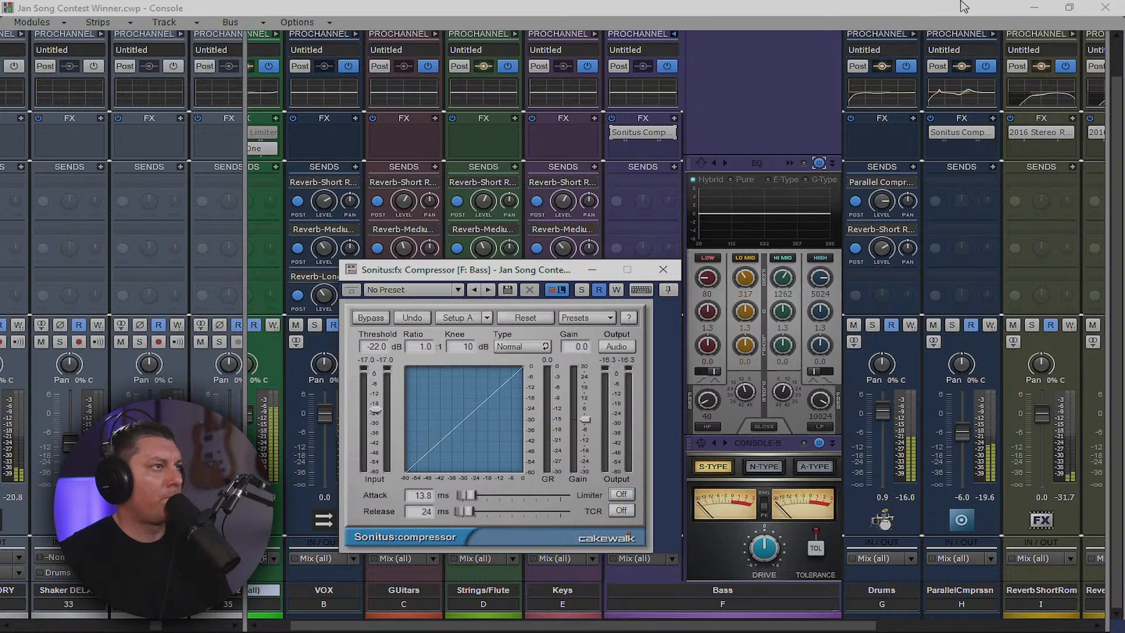
pyautogui.click(1034, 7)
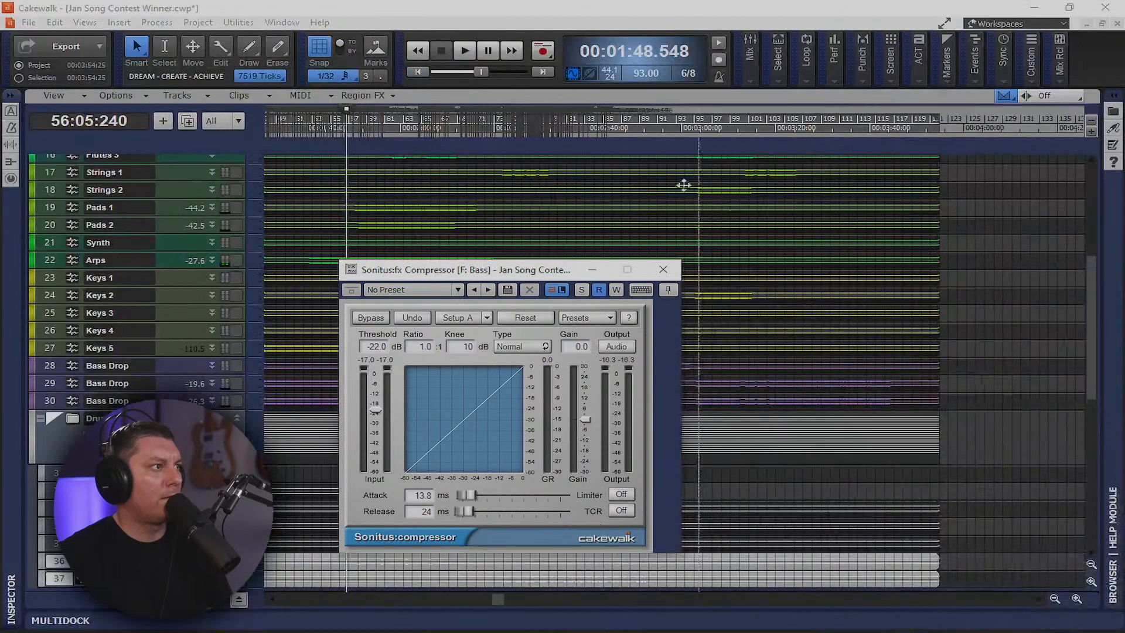
pyautogui.click(660, 130)
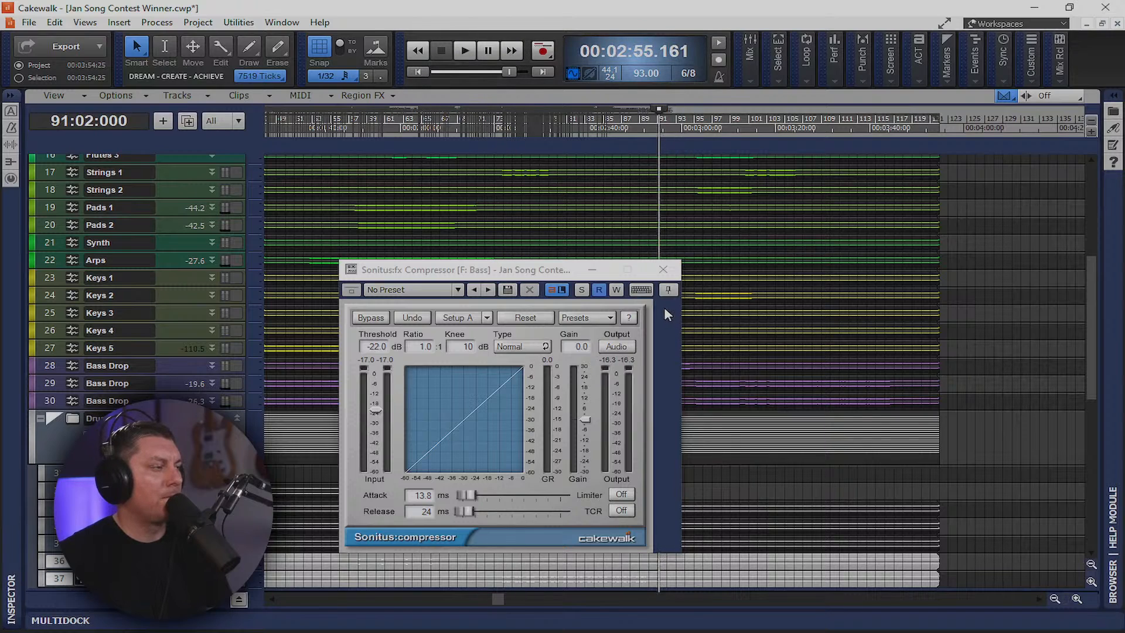
pyautogui.press('space')
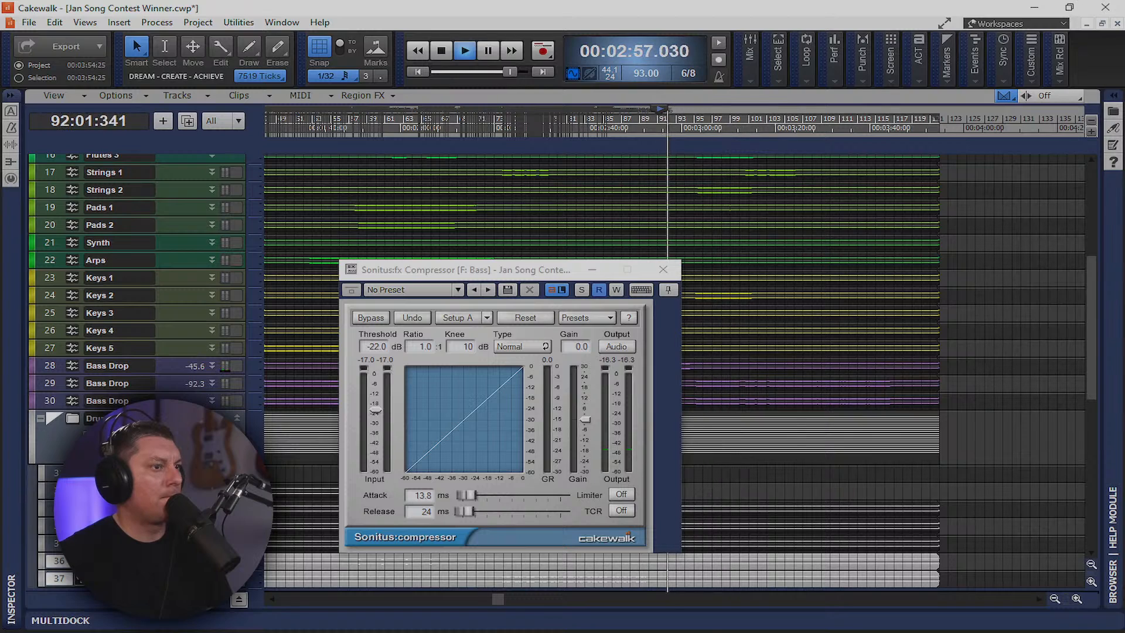
# Back in the Console, send Kick Fattner track 38 to Sonitus Compressor (Side Input)-Bass
pyautogui.hotkey('alt', '2')
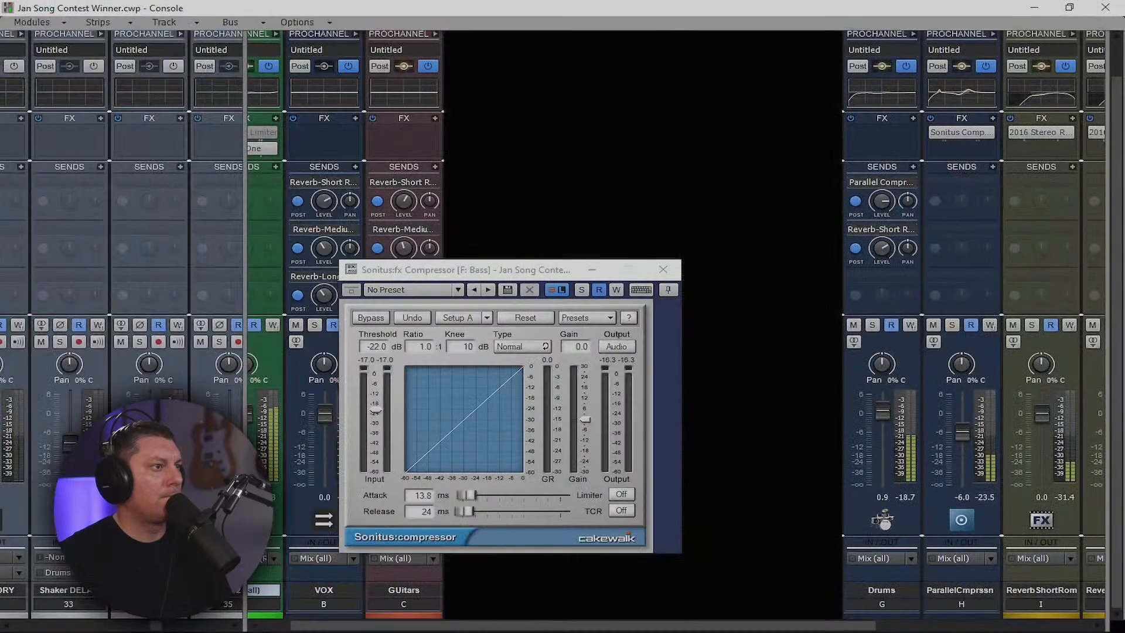
pyautogui.moveTo(245, 295); pyautogui.dragTo(1013, 298)
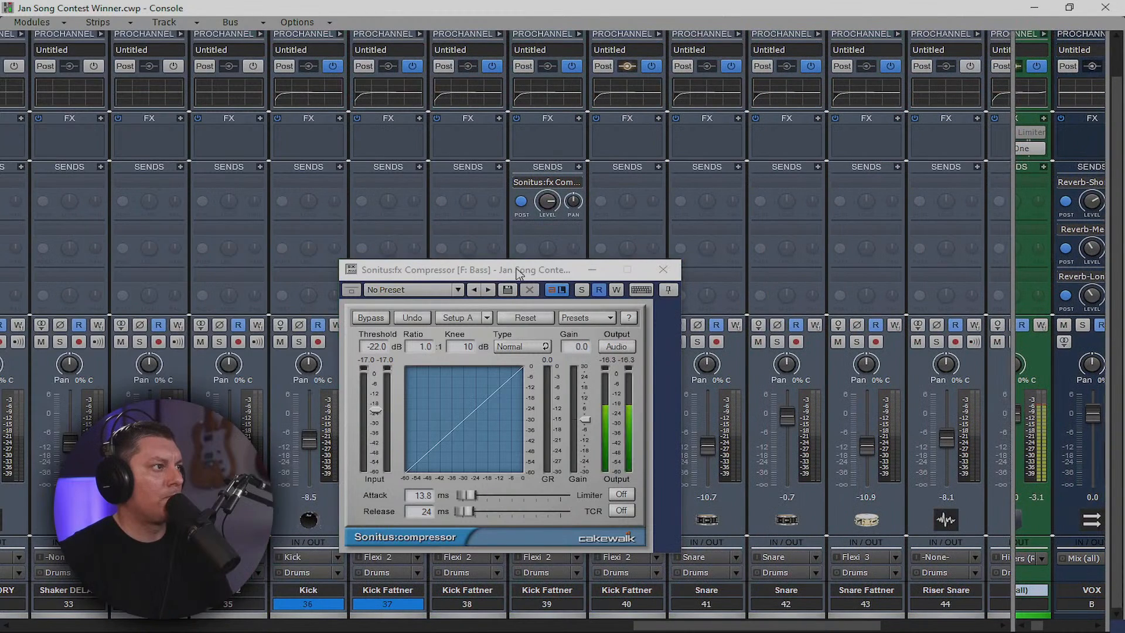
pyautogui.moveTo(500, 270); pyautogui.dragTo(850, 258)
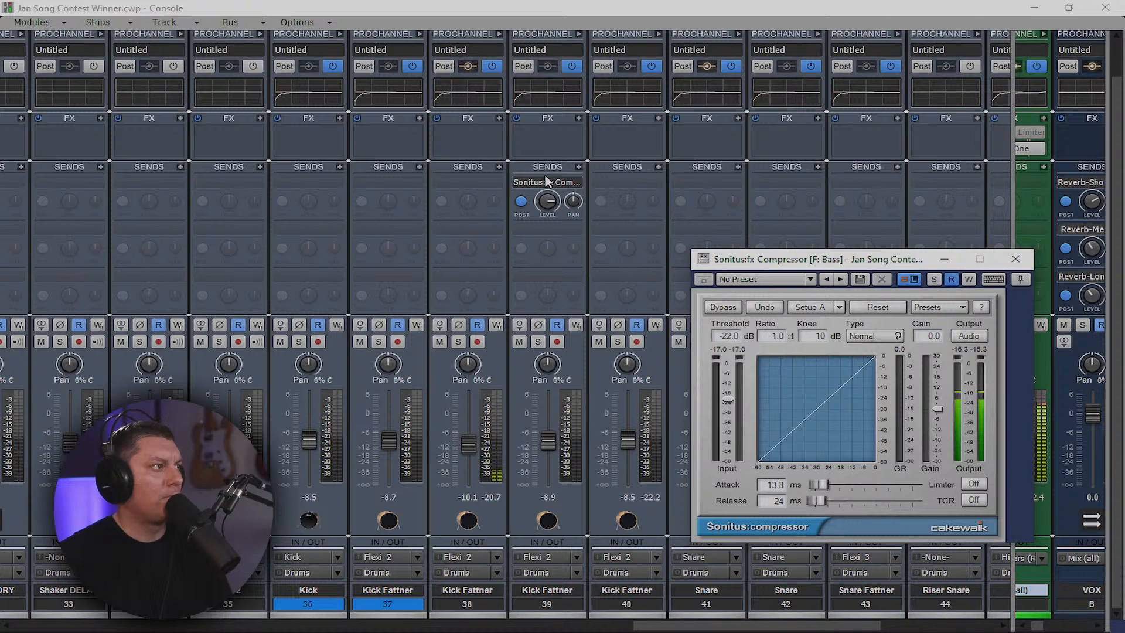
pyautogui.click(499, 167)
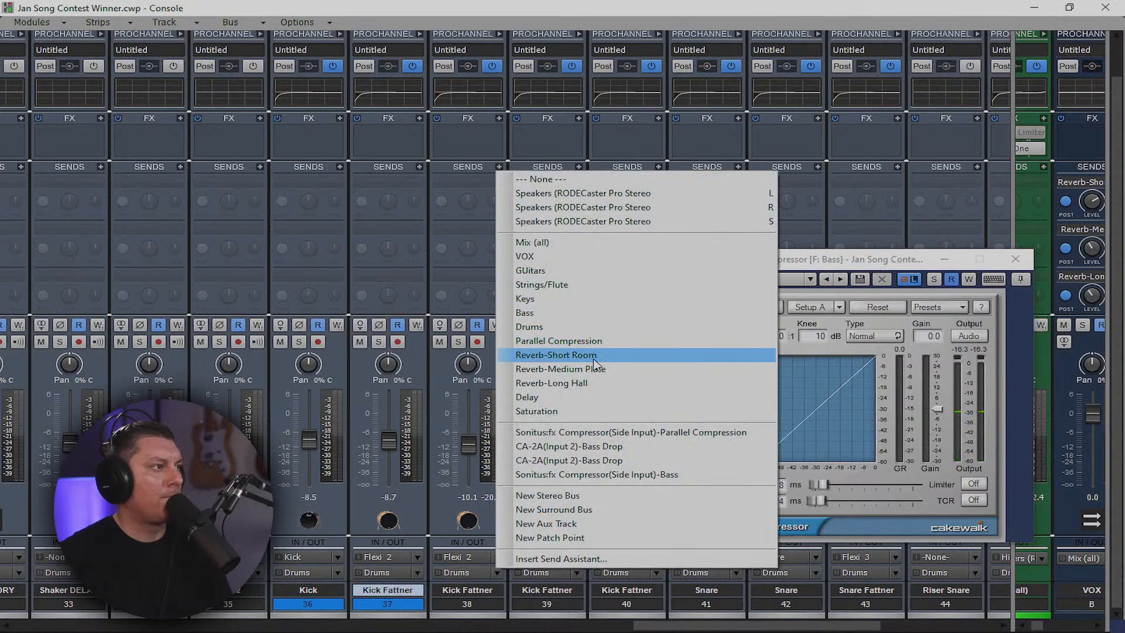
pyautogui.click(598, 475)
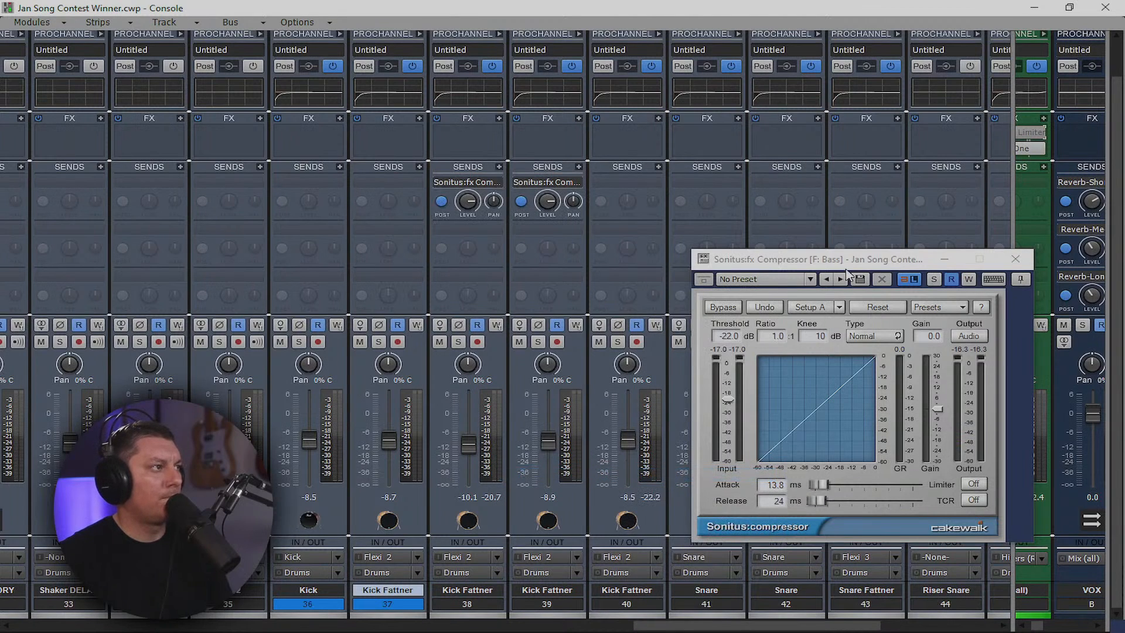
pyautogui.click(1016, 259)
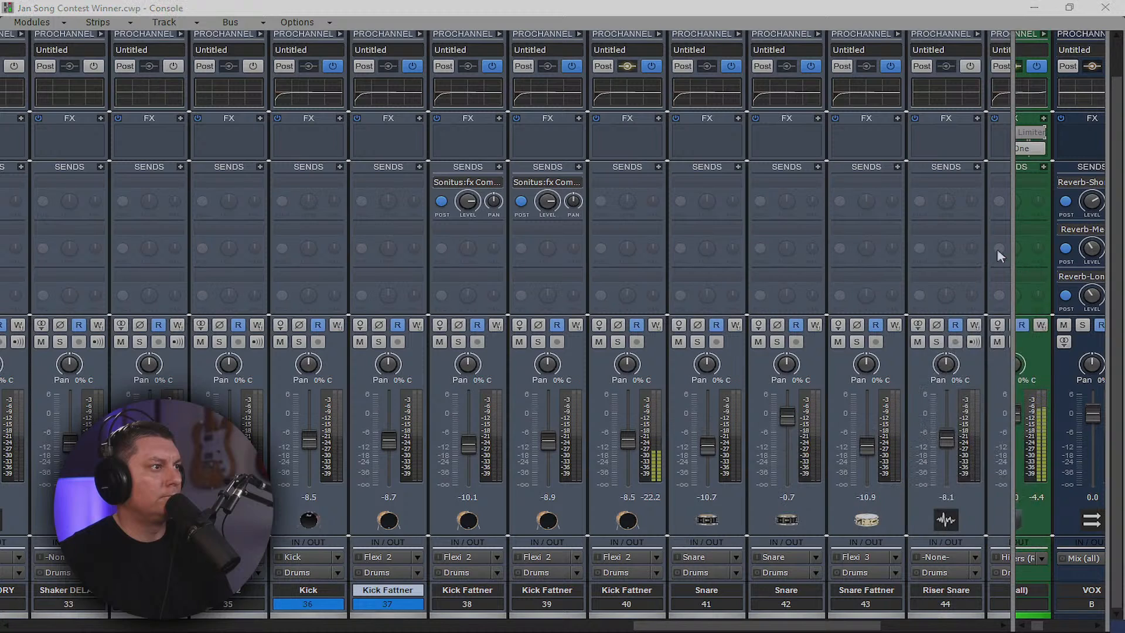
pyautogui.click(491, 182)
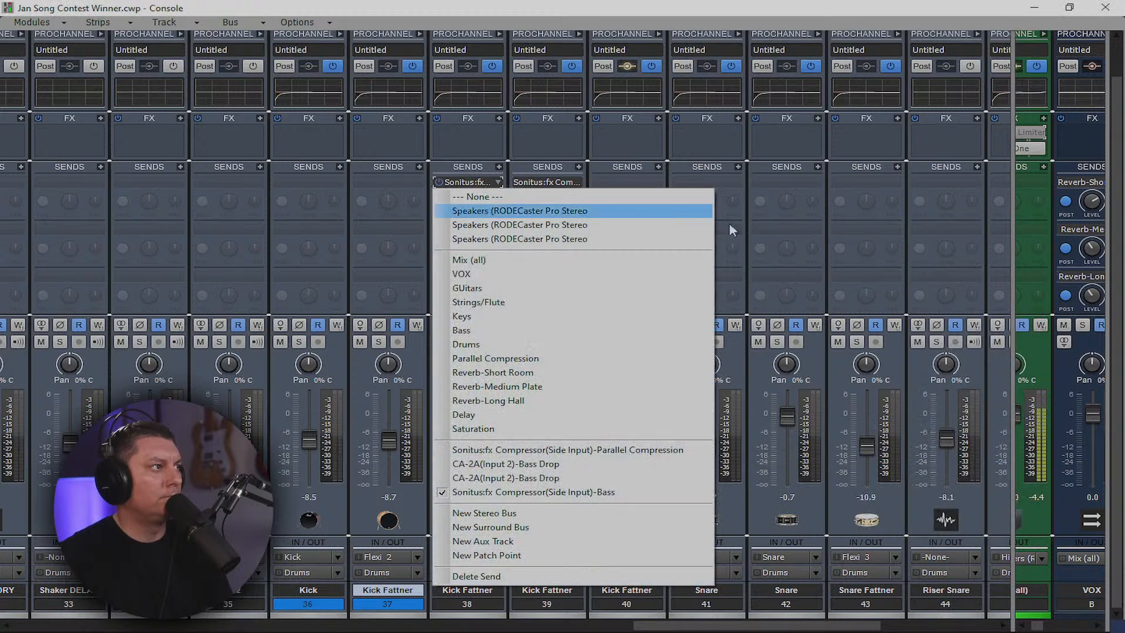
pyautogui.click(1012, 185)
pyautogui.moveTo(1013, 185); pyautogui.dragTo(247, 218)
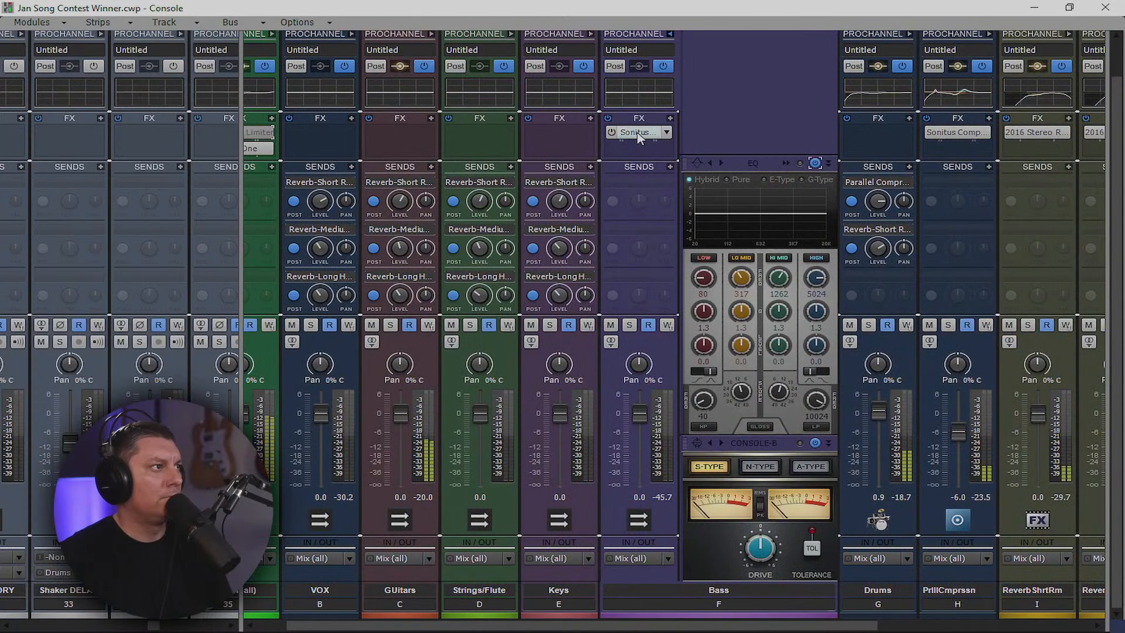
# Set the Bass Sonitus compressor to a 4.6:1 ratio and -31 dB threshold
pyautogui.doubleClick(638, 133)
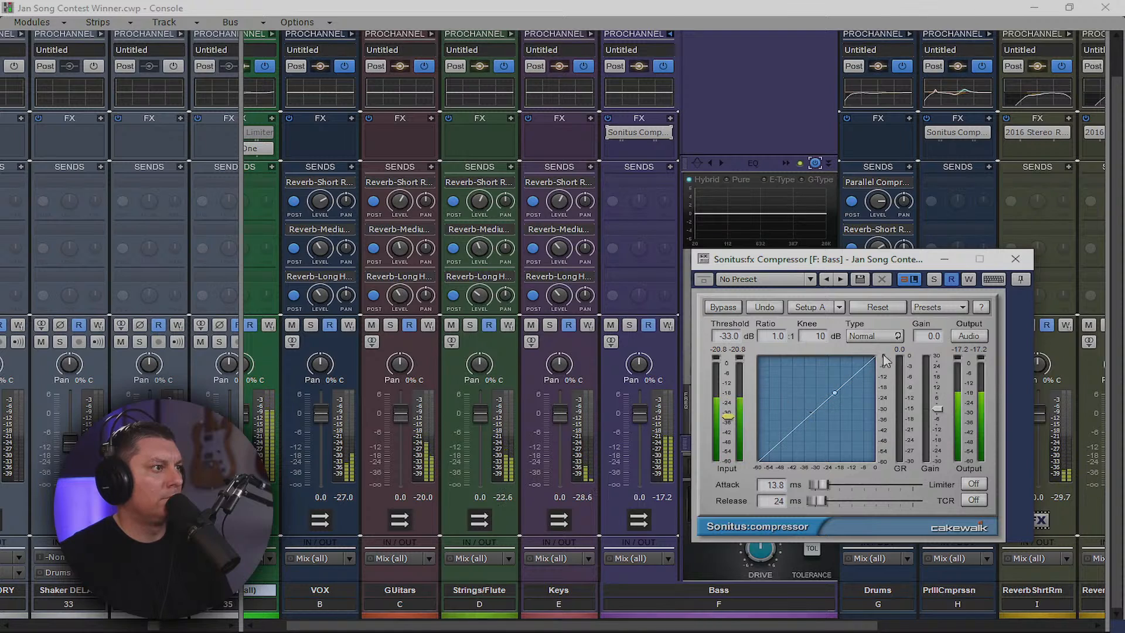
pyautogui.moveTo(777, 340); pyautogui.dragTo(785, 353)
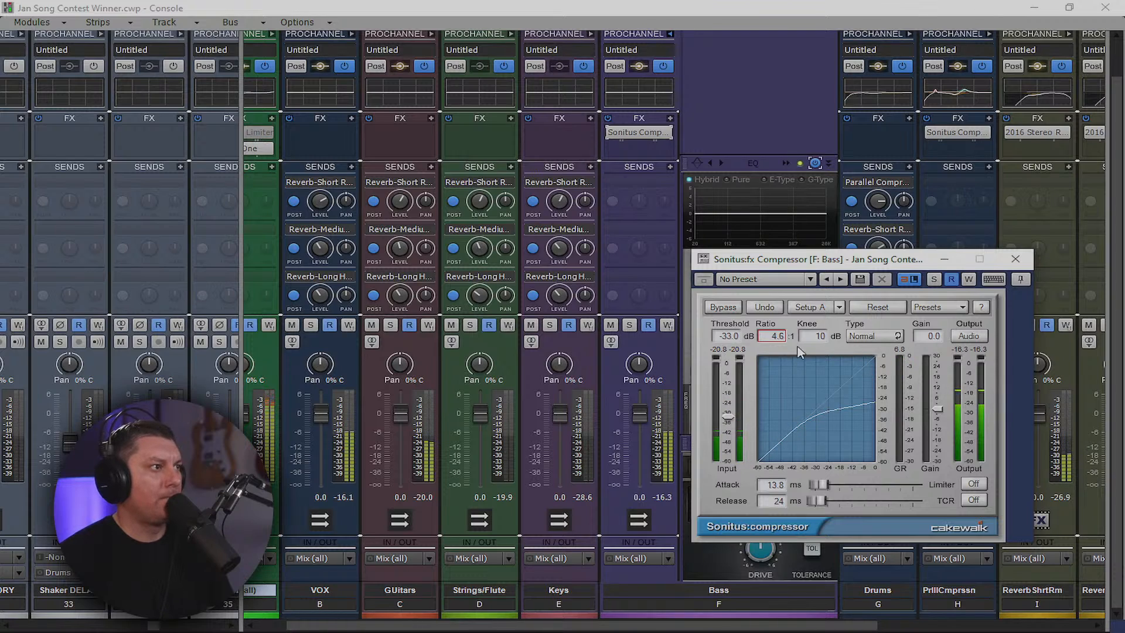
pyautogui.moveTo(727, 417); pyautogui.dragTo(728, 415)
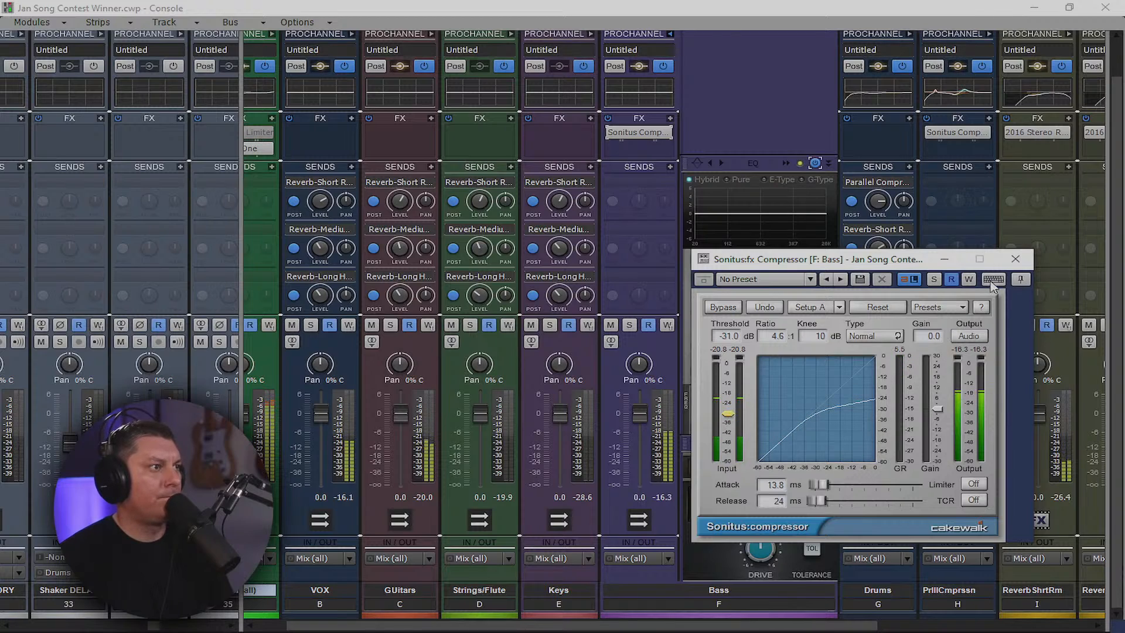
pyautogui.click(1015, 261)
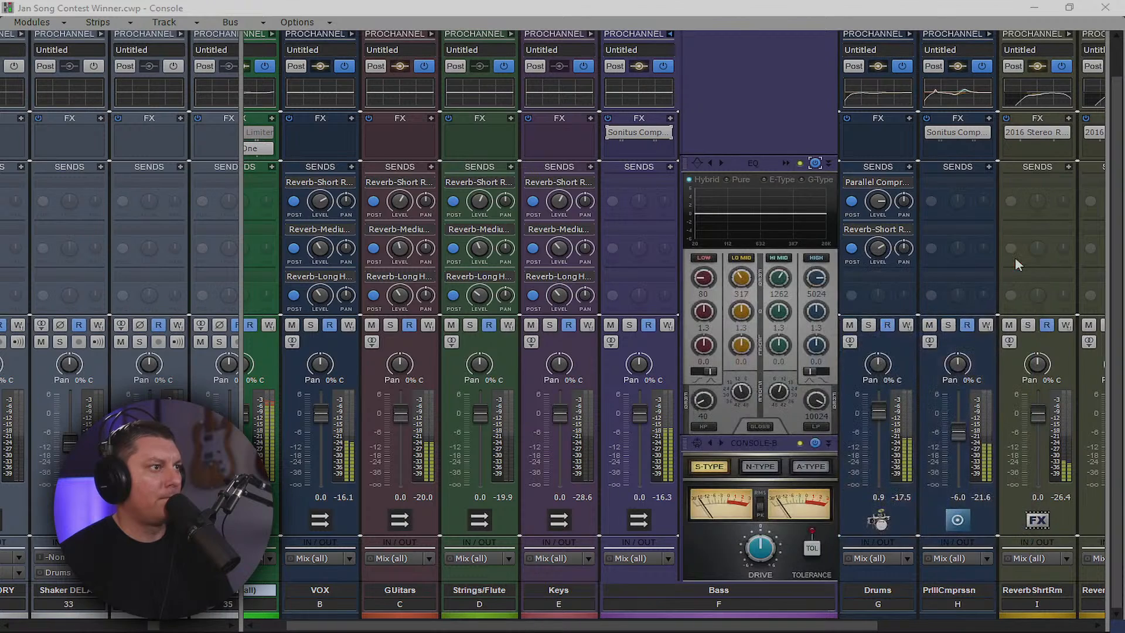
# Enable the Bass EQ high-pass filter with its cutoff at about 62 Hz
pyautogui.scroll(1, 696, 102)
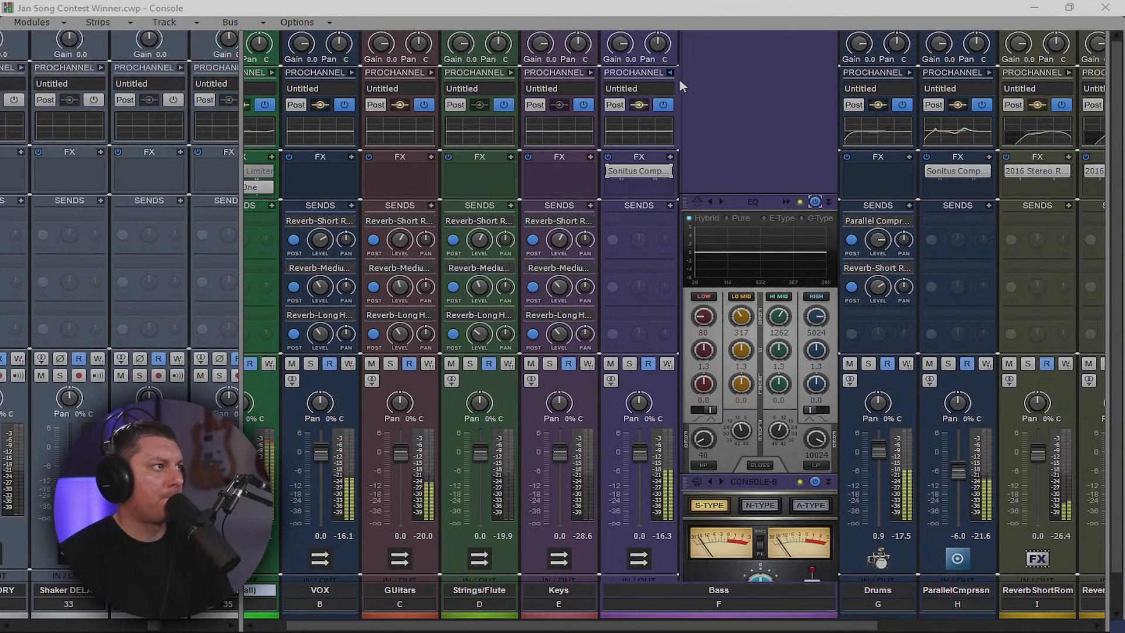
pyautogui.click(704, 464)
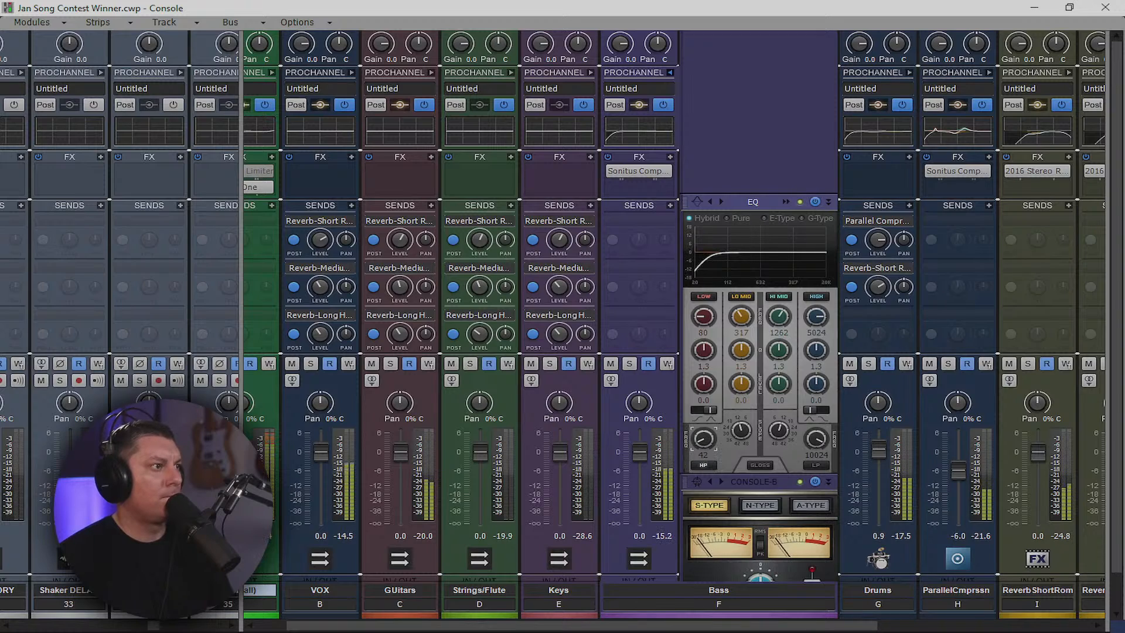
pyautogui.moveTo(704, 439); pyautogui.dragTo(703, 438)
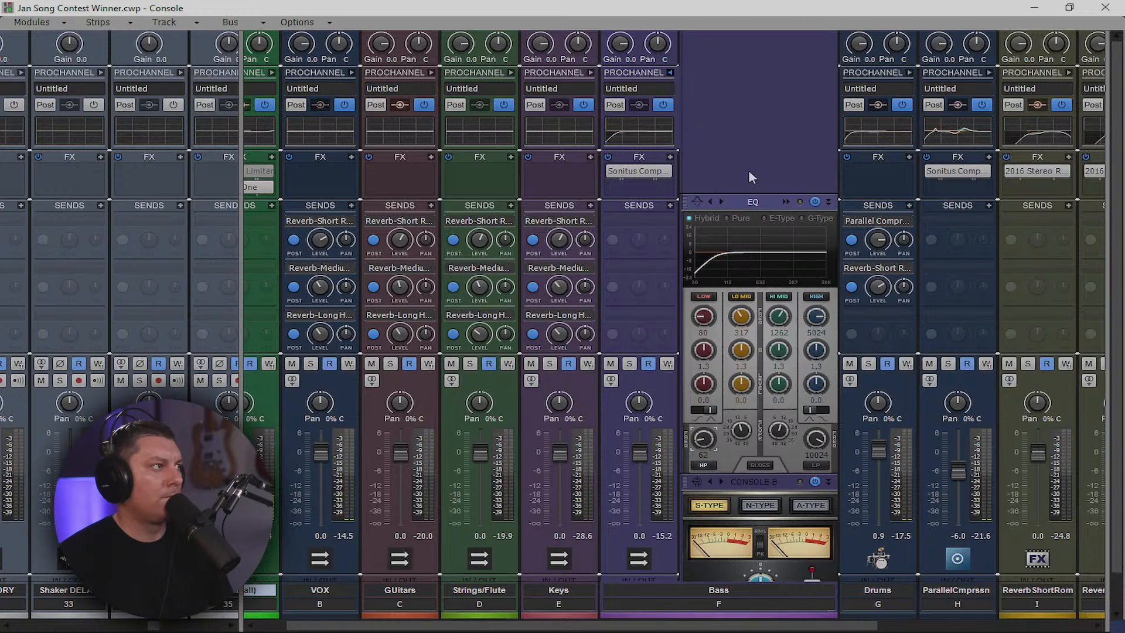
# Collapse the Bass ProChannel and return from the Console to Track view
pyautogui.click(670, 72)
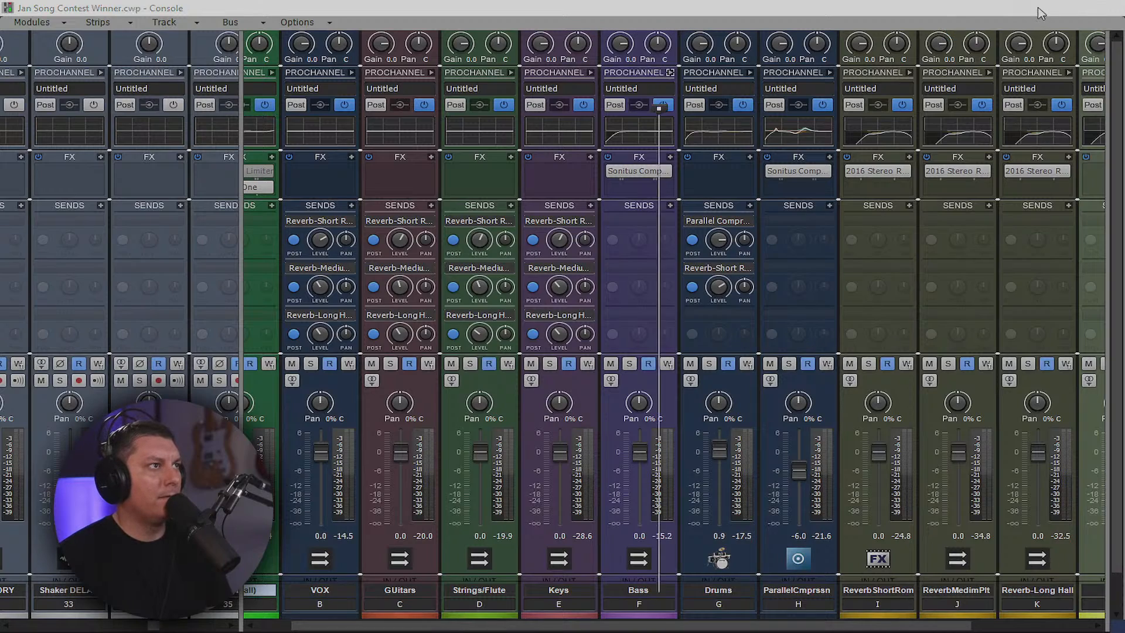
pyautogui.click(1035, 8)
pyautogui.scroll(5, 202, 293)
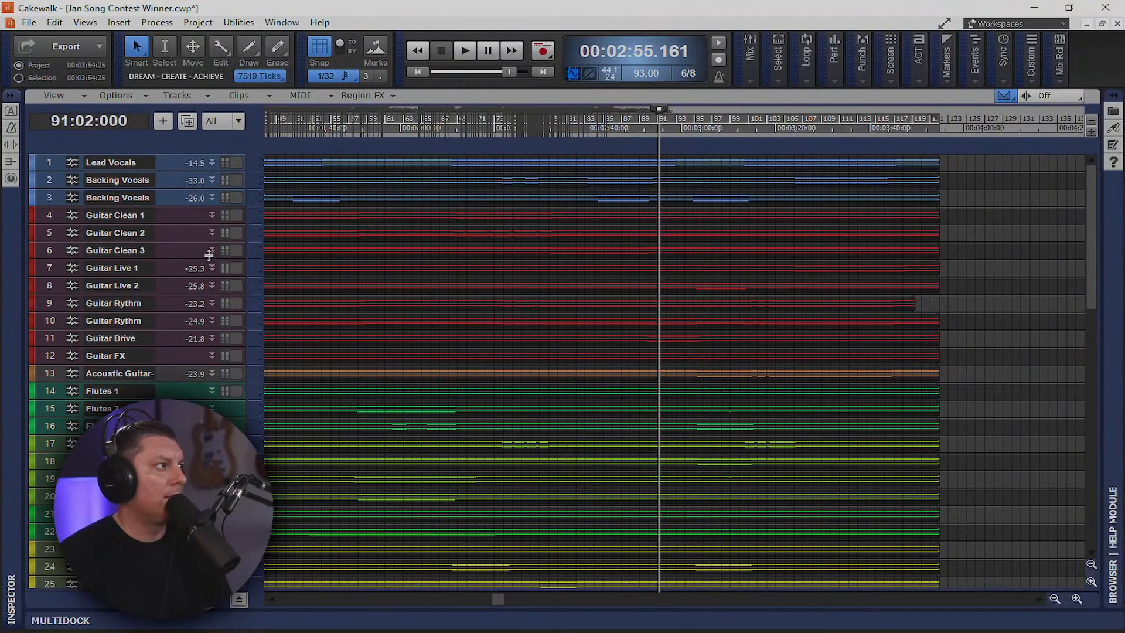
# Start playback, enlarge Lead Vocals, and set plug-in layouts to Organized by Type
pyautogui.press('space')
pyautogui.moveTo(171, 171); pyautogui.dragTo(218, 373)
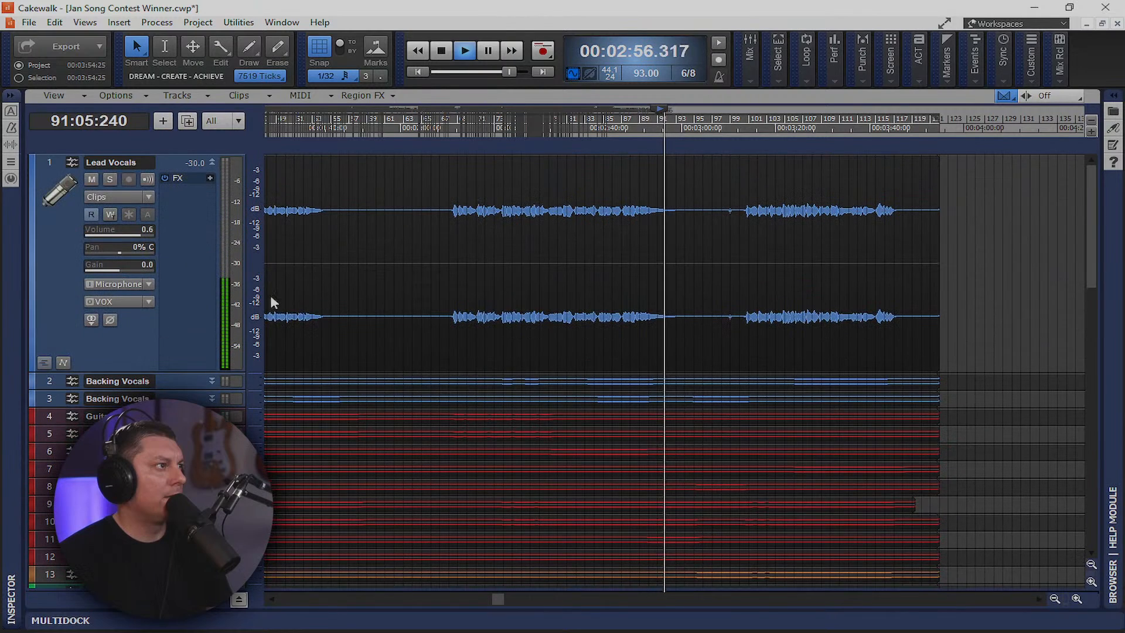
pyautogui.rightClick(186, 201)
pyautogui.moveTo(352, 207)
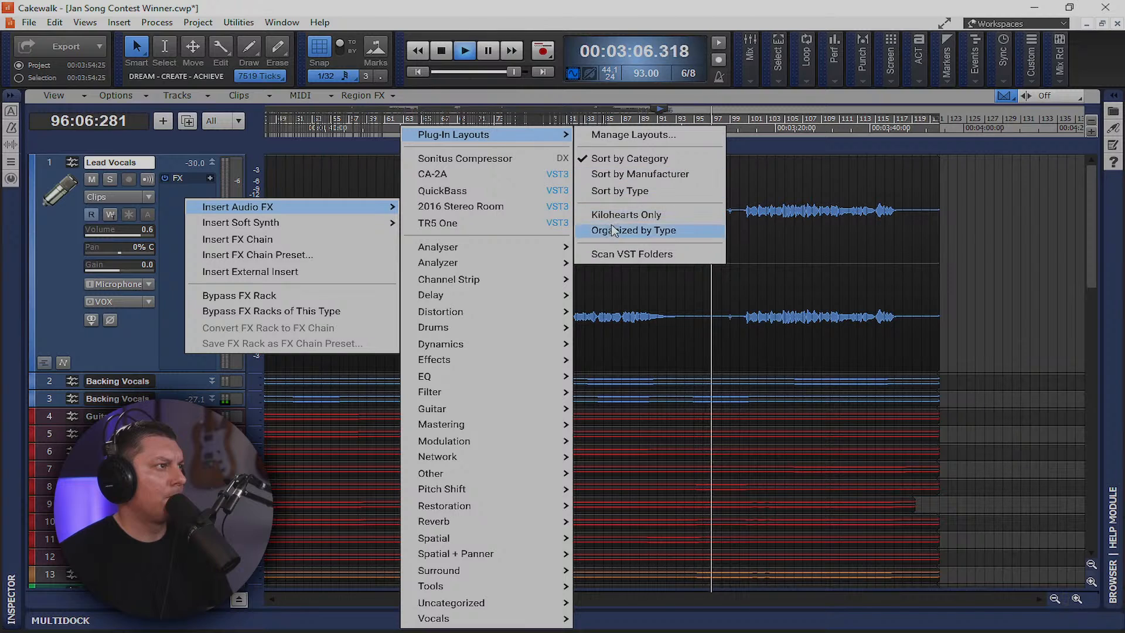
pyautogui.click(633, 230)
# Insert the VX-64 Vocal Strip from the Vocals category on Lead Vocals
pyautogui.rightClick(187, 197)
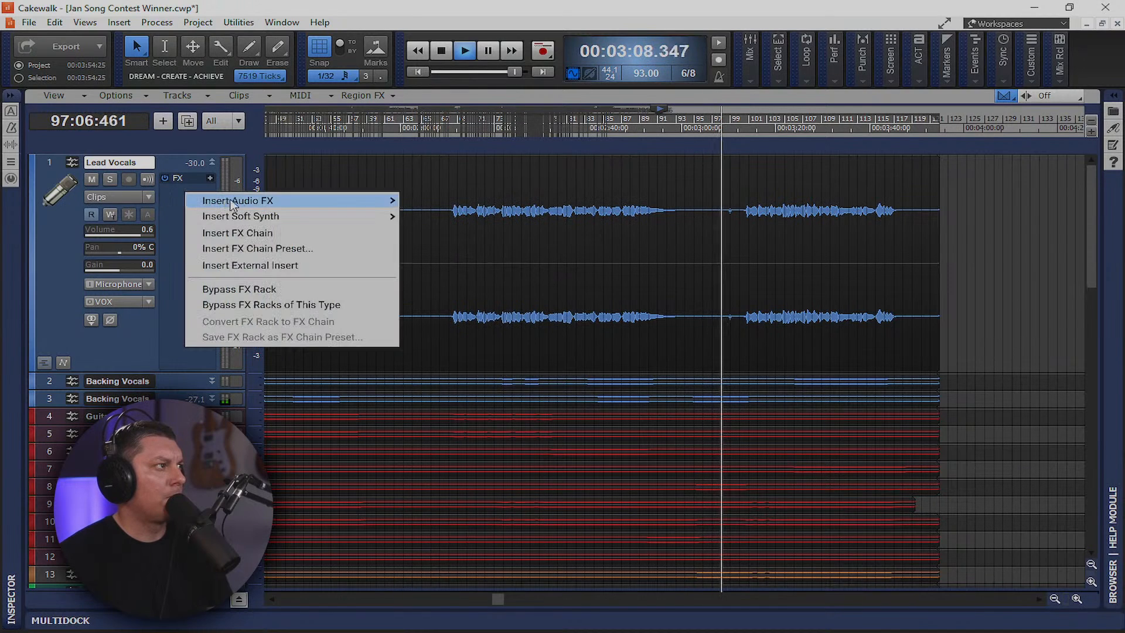
pyautogui.moveTo(328, 200)
pyautogui.moveTo(504, 312)
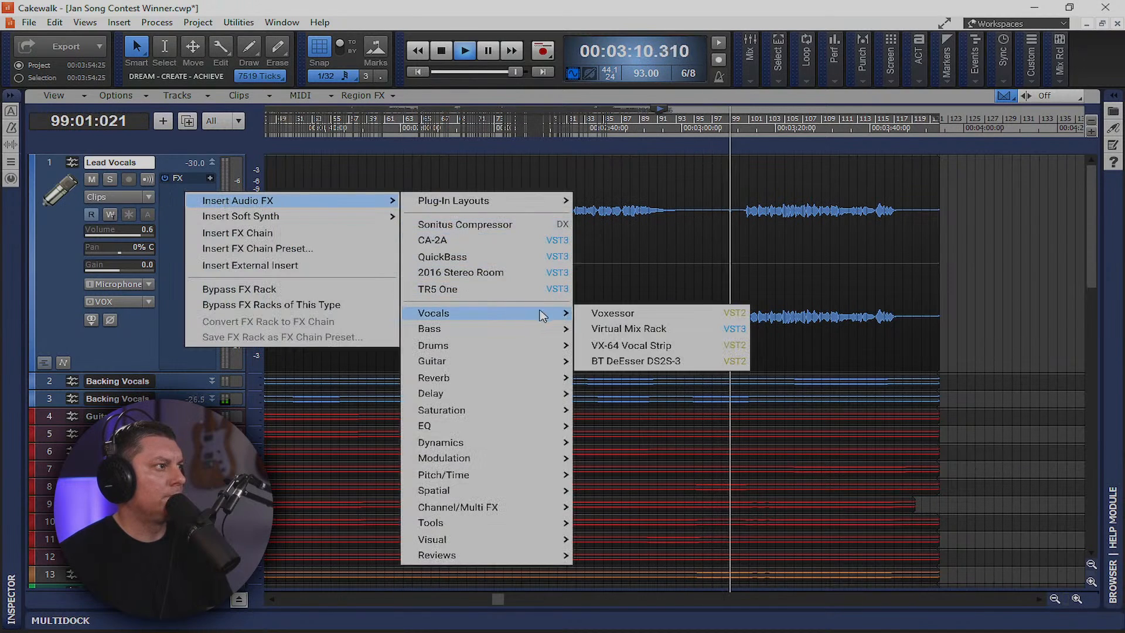
pyautogui.click(657, 345)
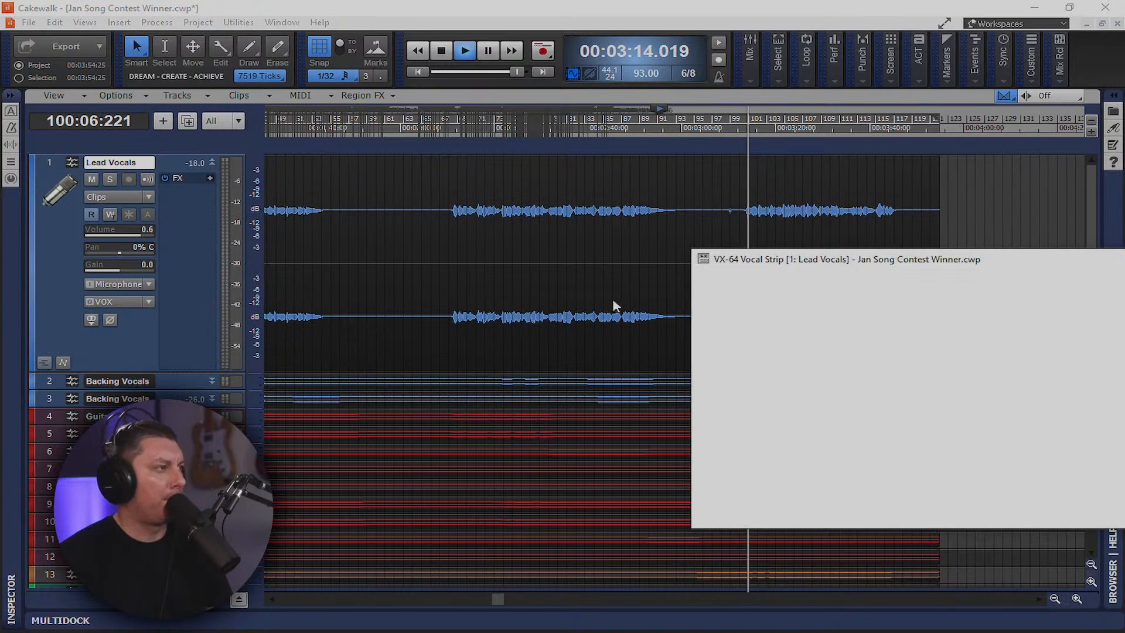
# Enable the VX-64 delay with tempo sync, filter mode near 55% and adjusted cutoff
pyautogui.moveTo(973, 258); pyautogui.dragTo(528, 97)
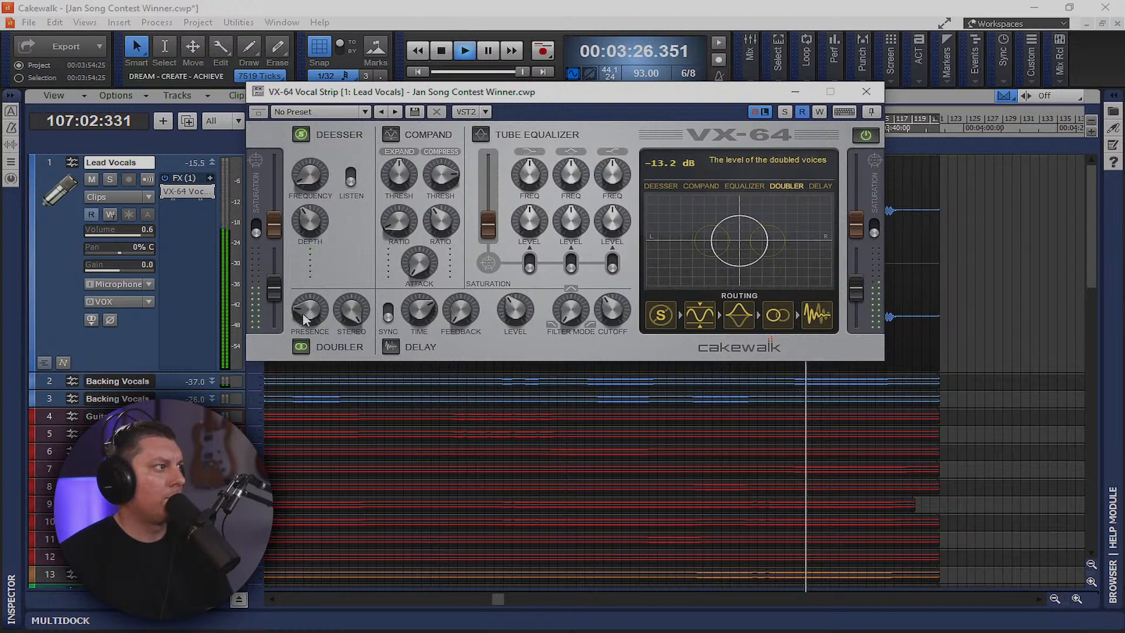
pyautogui.click(390, 347)
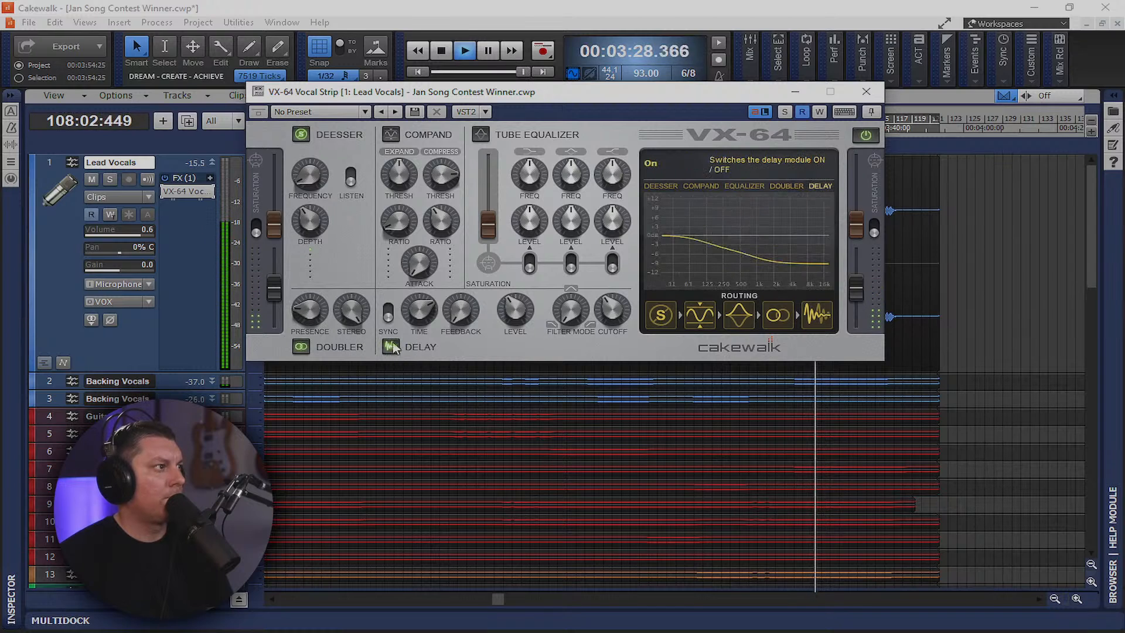
pyautogui.moveTo(581, 313); pyautogui.dragTo(607, 266)
pyautogui.moveTo(576, 307); pyautogui.dragTo(561, 336)
pyautogui.scroll(6, 609, 320)
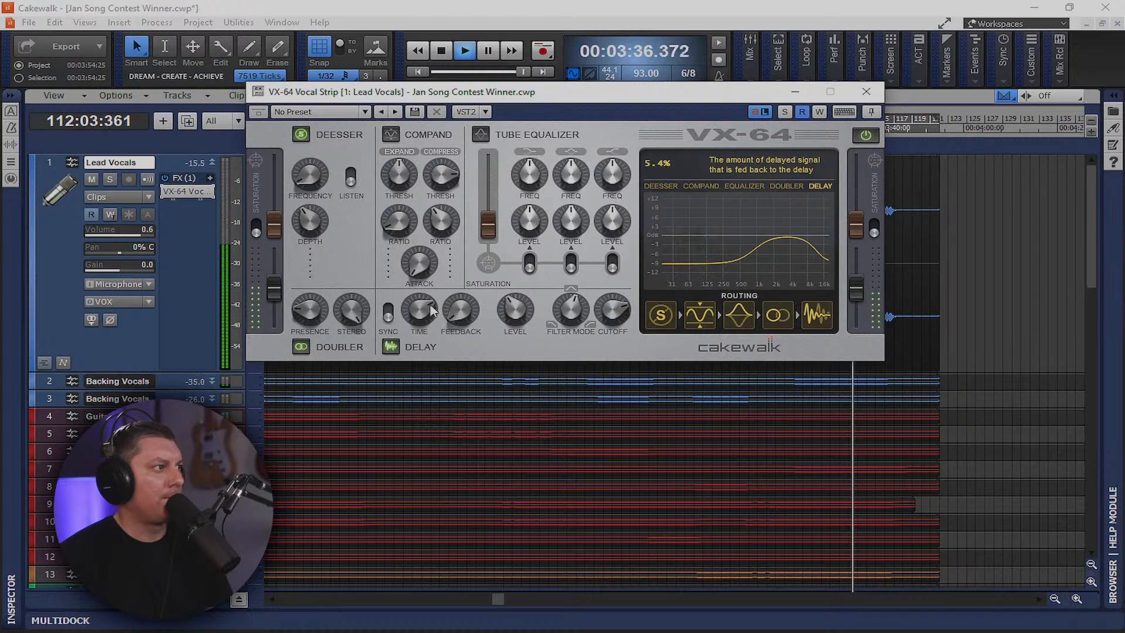
pyautogui.click(388, 310)
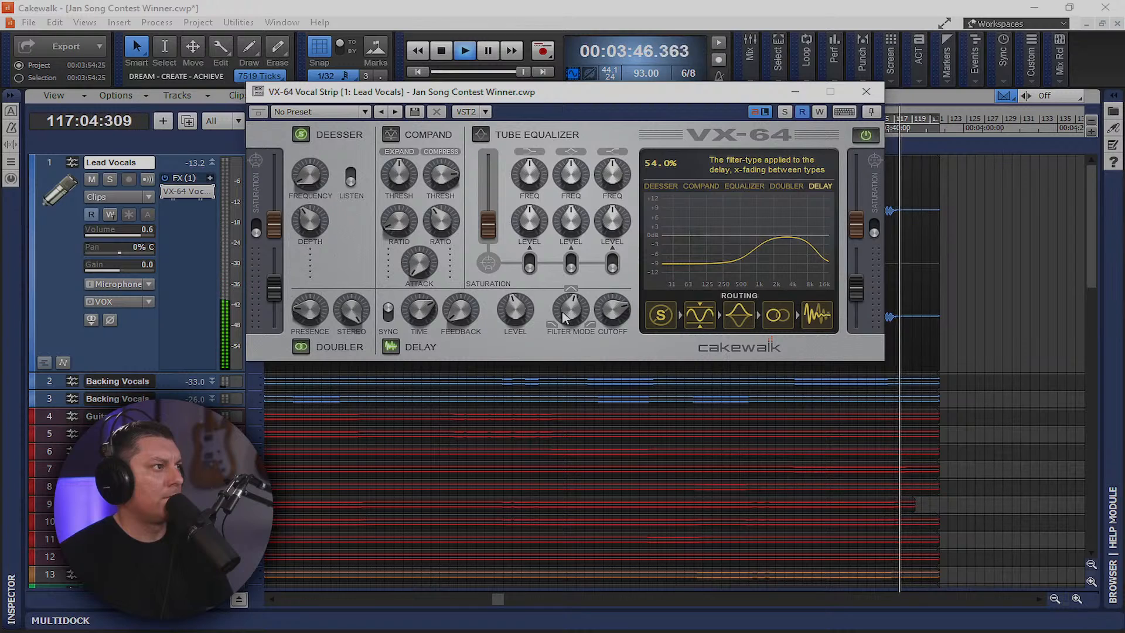
pyautogui.moveTo(566, 310); pyautogui.dragTo(605, 309)
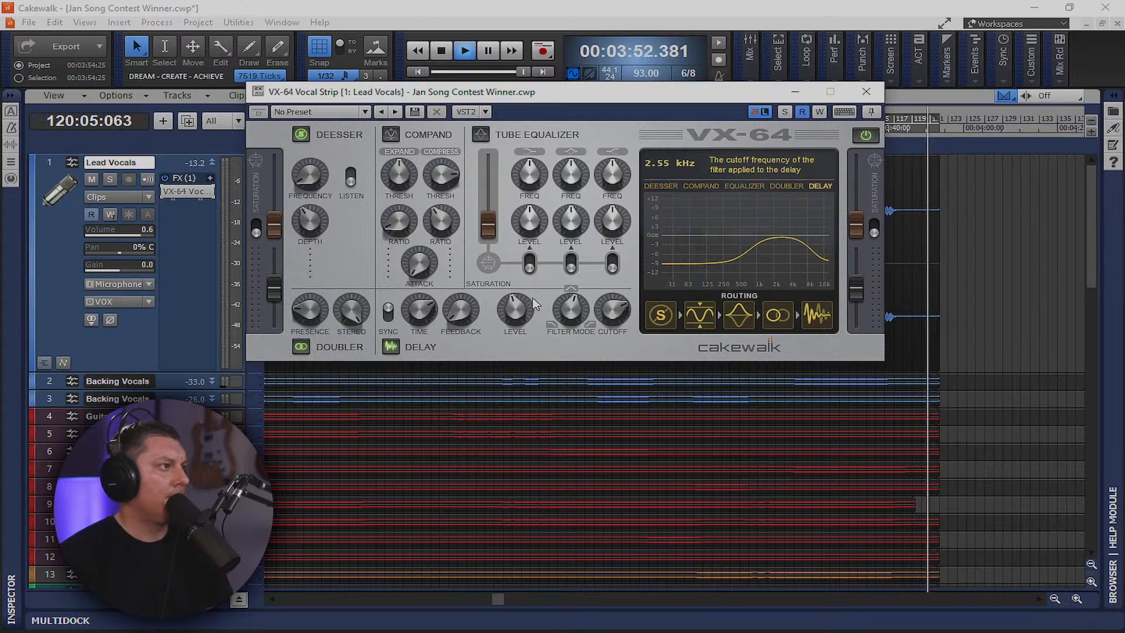
# Restart playback from about 2:09 to audition the vocal delay
pyautogui.press('space')
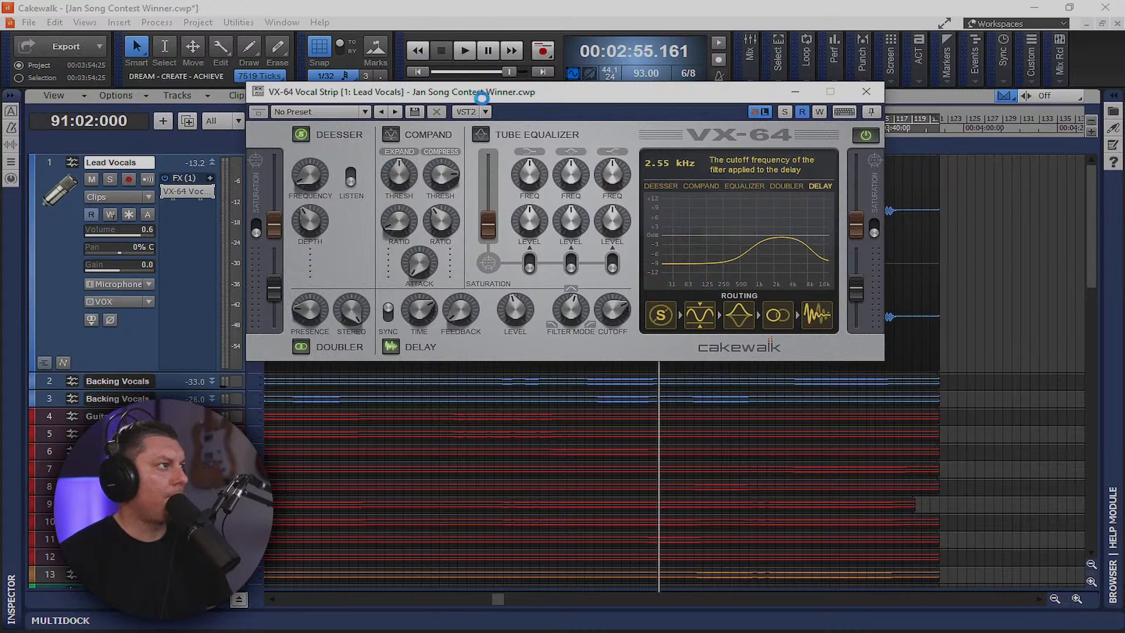
pyautogui.moveTo(561, 94); pyautogui.dragTo(545, 422)
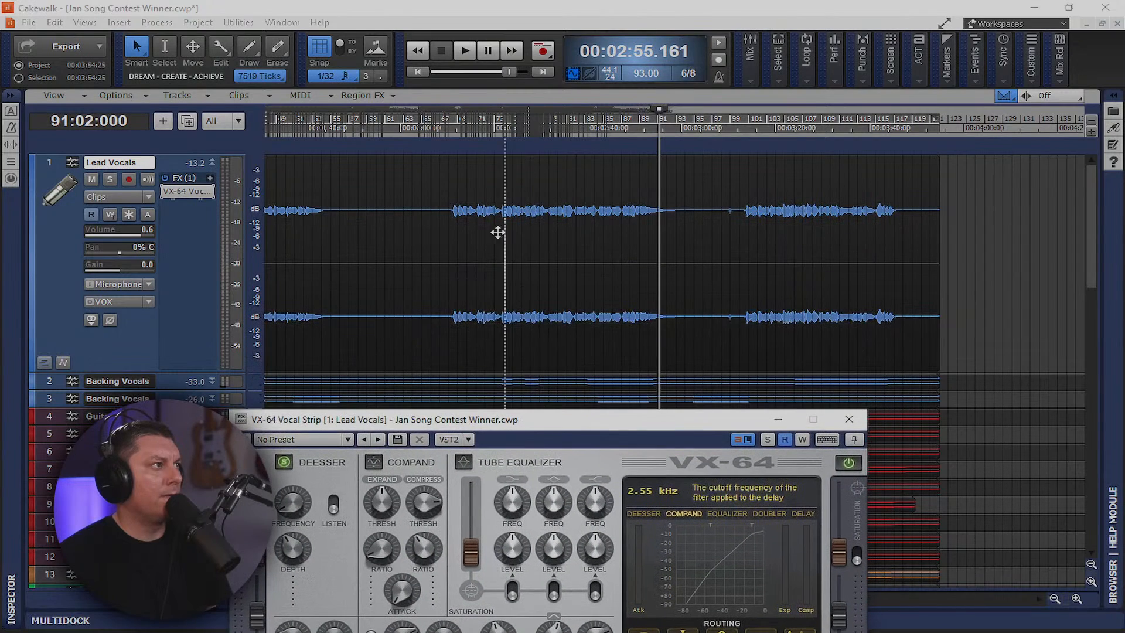
pyautogui.click(446, 136)
pyautogui.press('space')
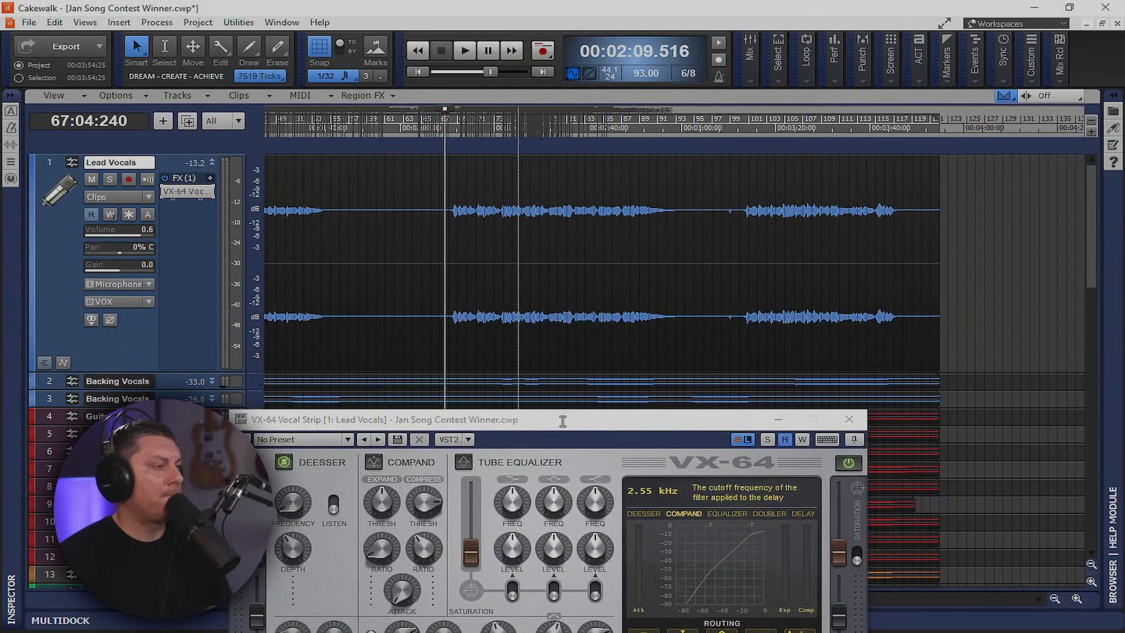
pyautogui.moveTo(563, 421); pyautogui.dragTo(569, 152)
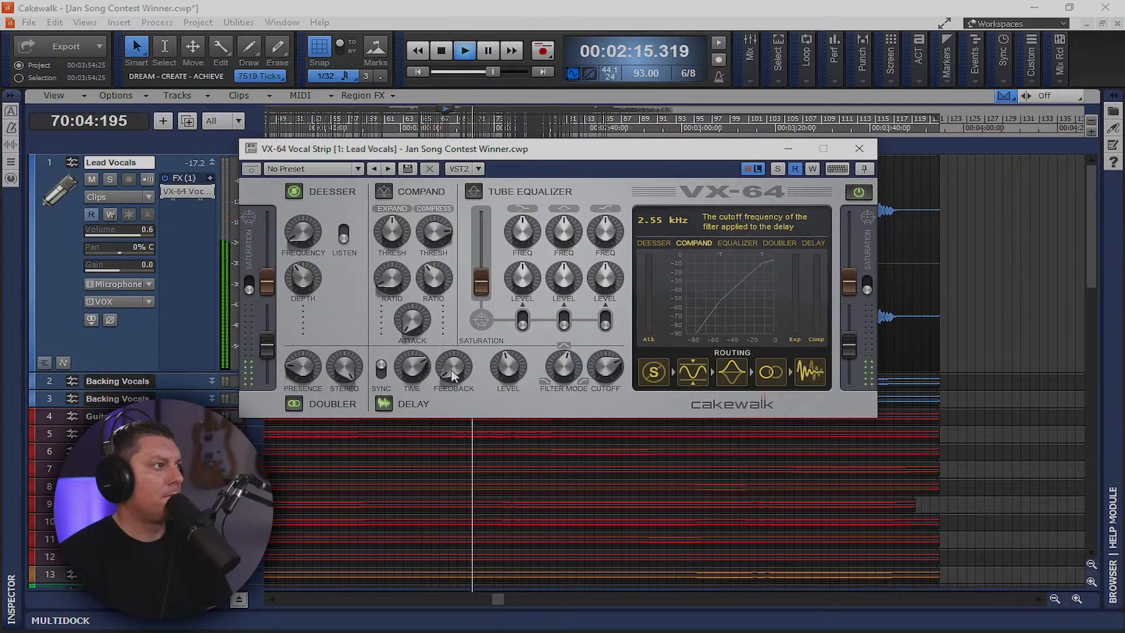
# Enable the VX-64 compander and lower its compression threshold
pyautogui.moveTo(450, 376)
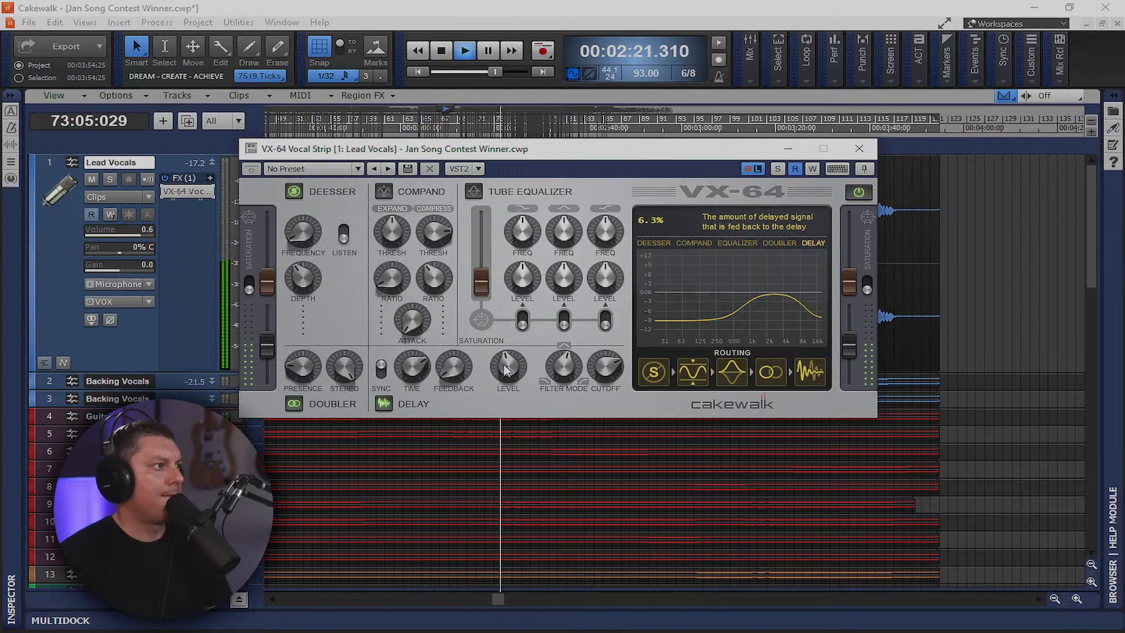
pyautogui.moveTo(508, 368)
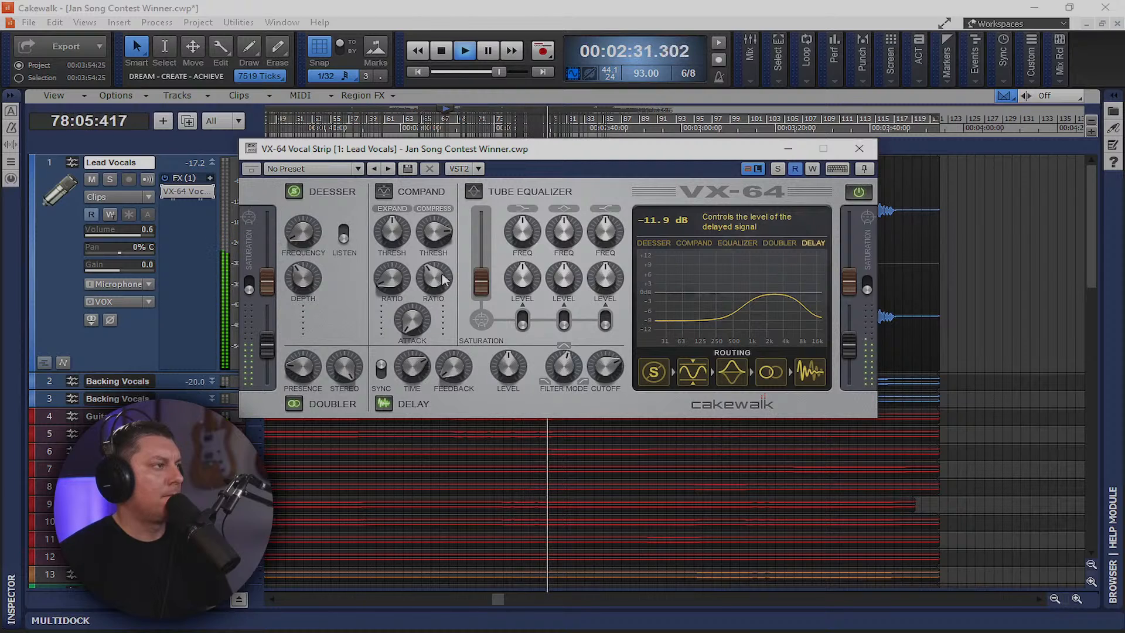
pyautogui.click(384, 192)
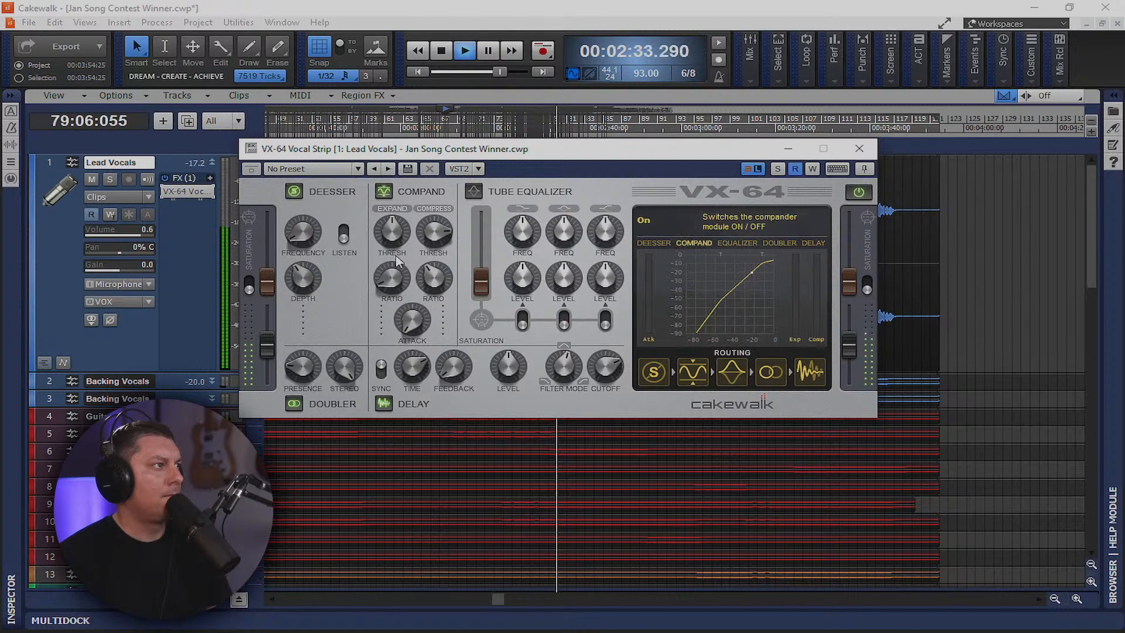
pyautogui.moveTo(421, 243); pyautogui.dragTo(437, 297)
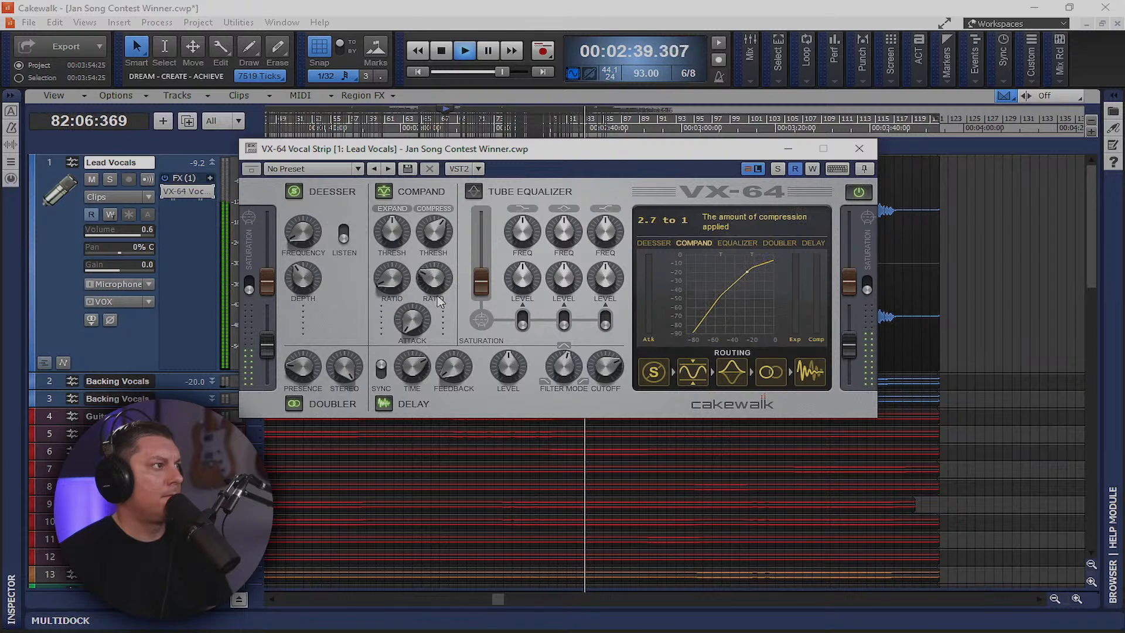
pyautogui.moveTo(429, 240); pyautogui.dragTo(434, 256)
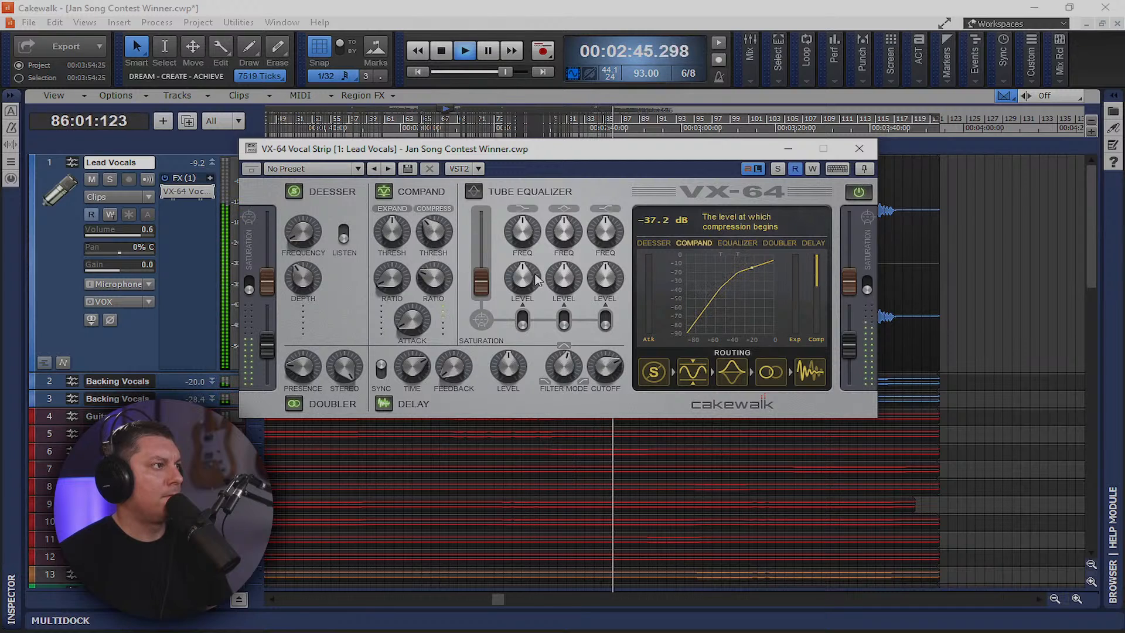
# Turn on input and output tube saturation and set the expansion threshold to -47.6 dB
pyautogui.click(250, 287)
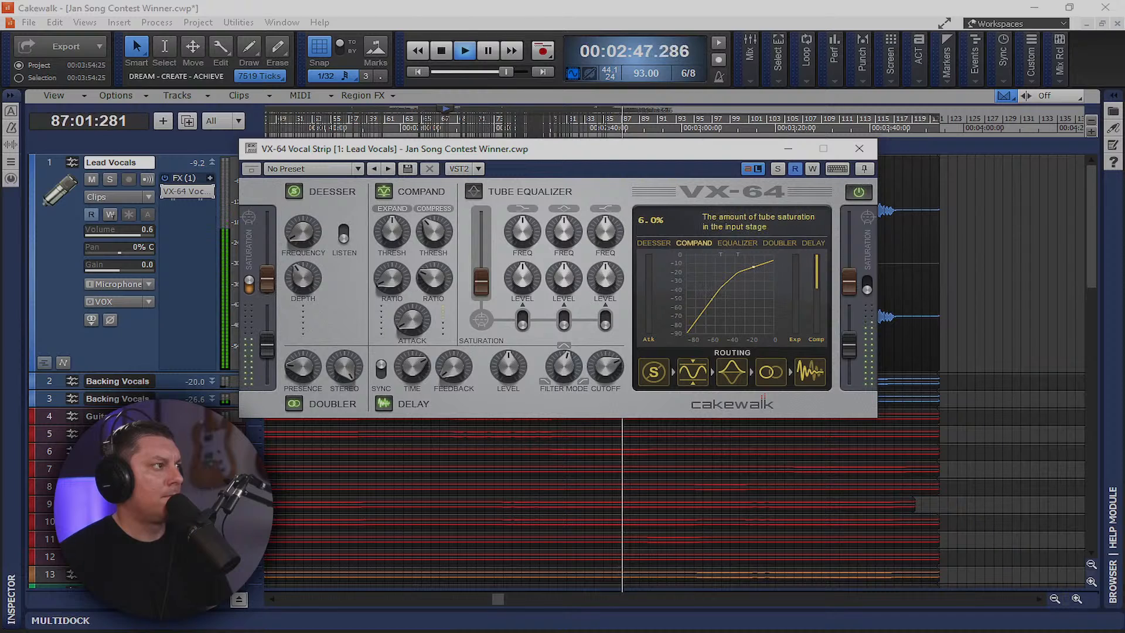
pyautogui.click(867, 289)
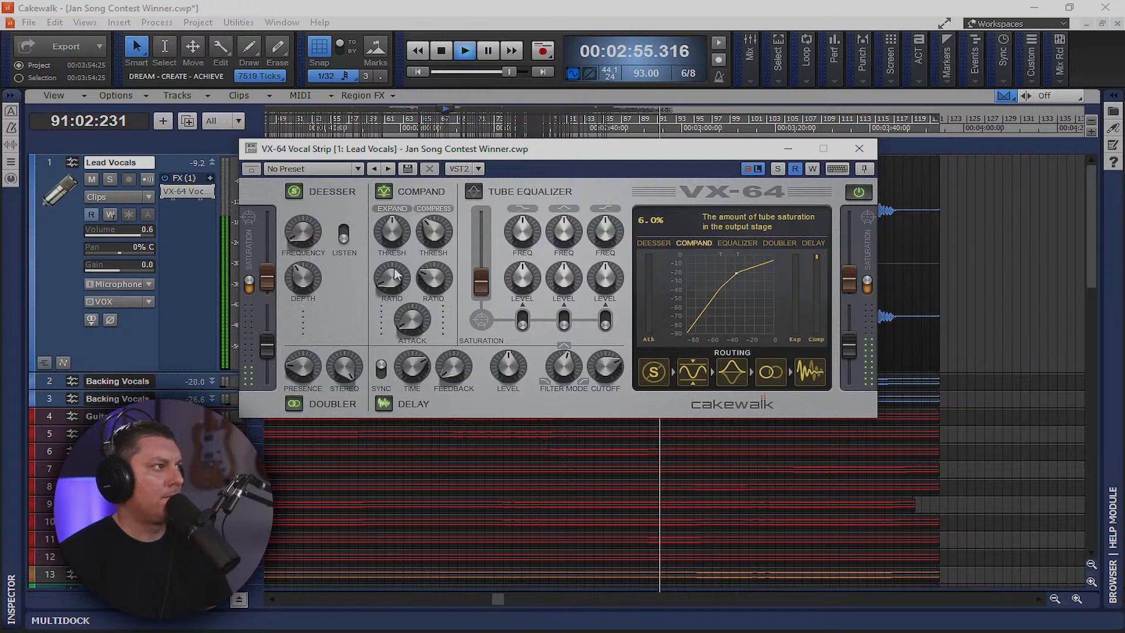
pyautogui.moveTo(393, 238)
pyautogui.moveTo(394, 242); pyautogui.dragTo(397, 225)
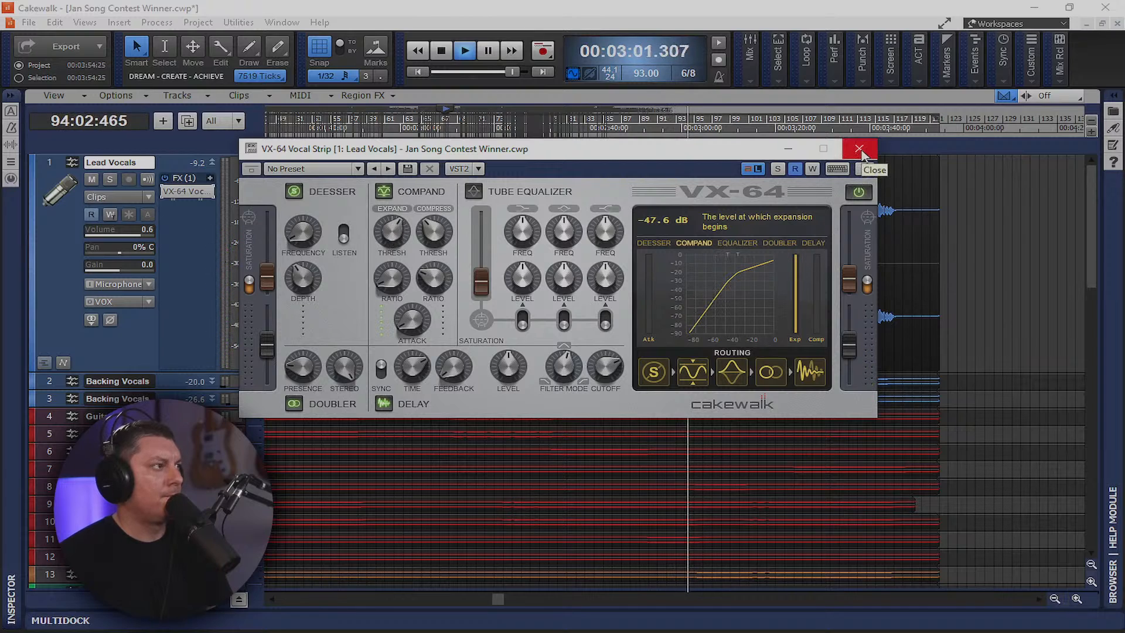
pyautogui.click(860, 149)
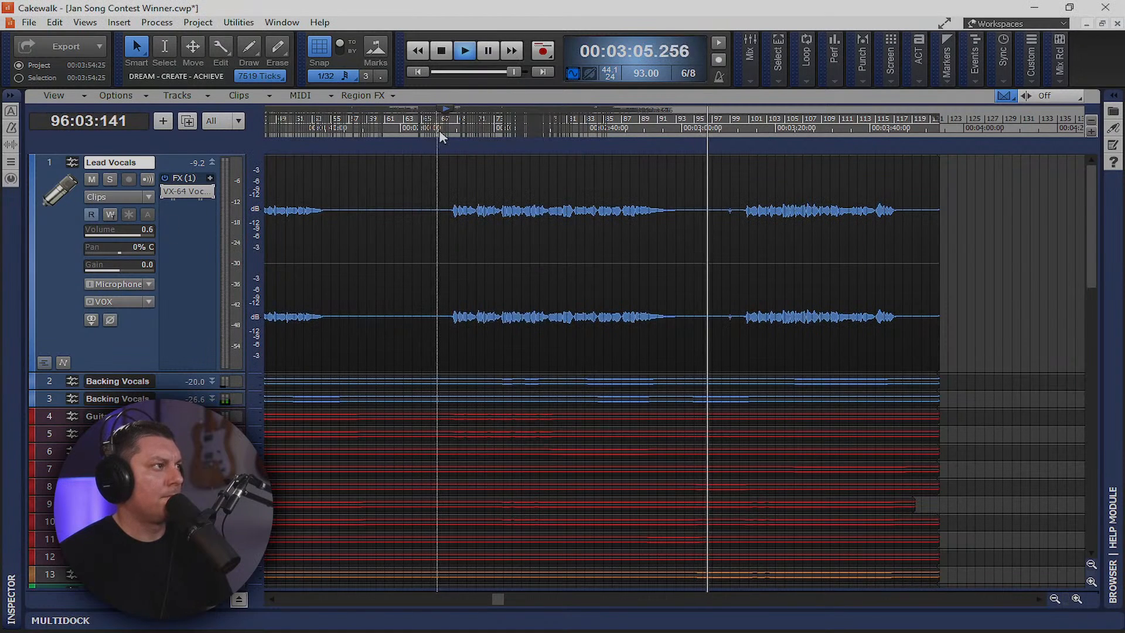
# Lower the Lead Vocals volume from -7.2 to -7.3 dB and enlarge the track height
pyautogui.press('space')
pyautogui.press('space')
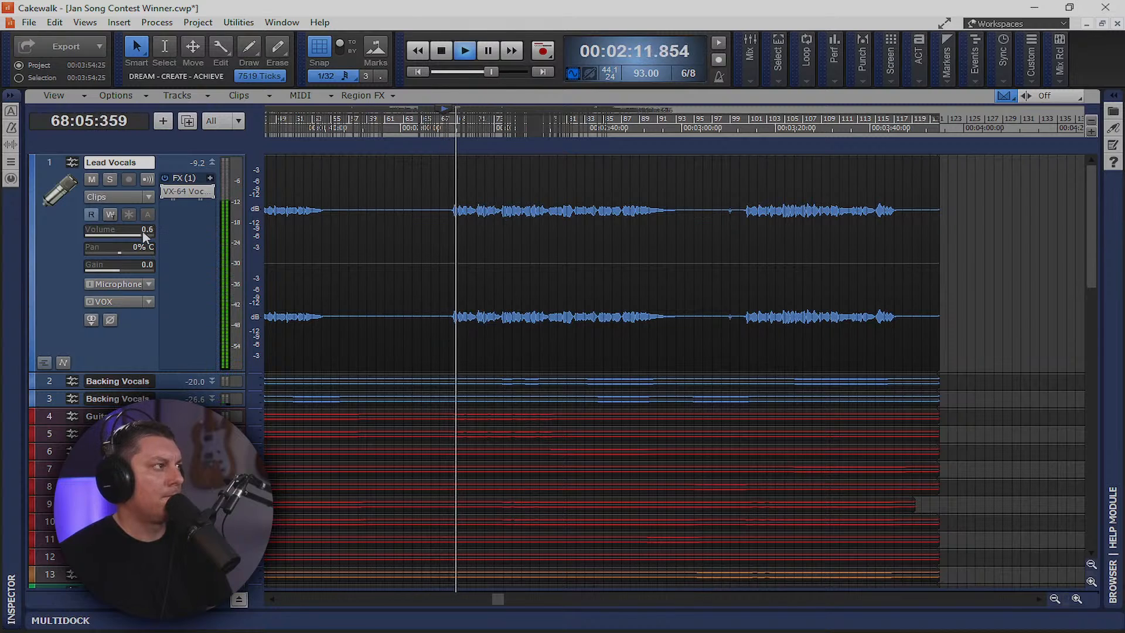
pyautogui.moveTo(143, 233); pyautogui.dragTo(128, 233)
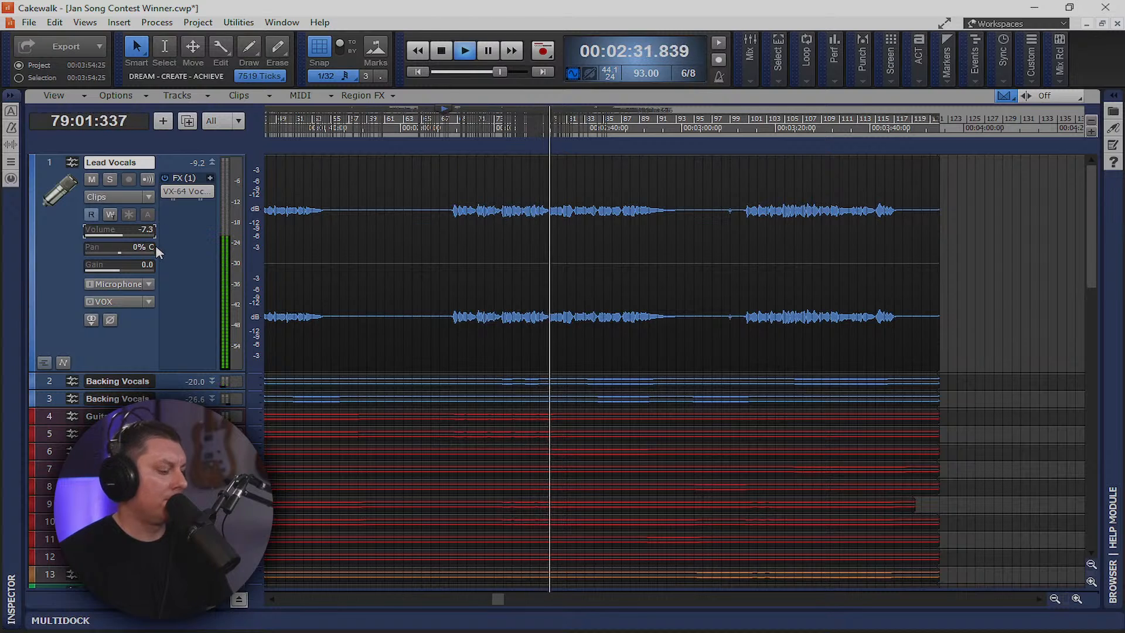
pyautogui.moveTo(157, 251)
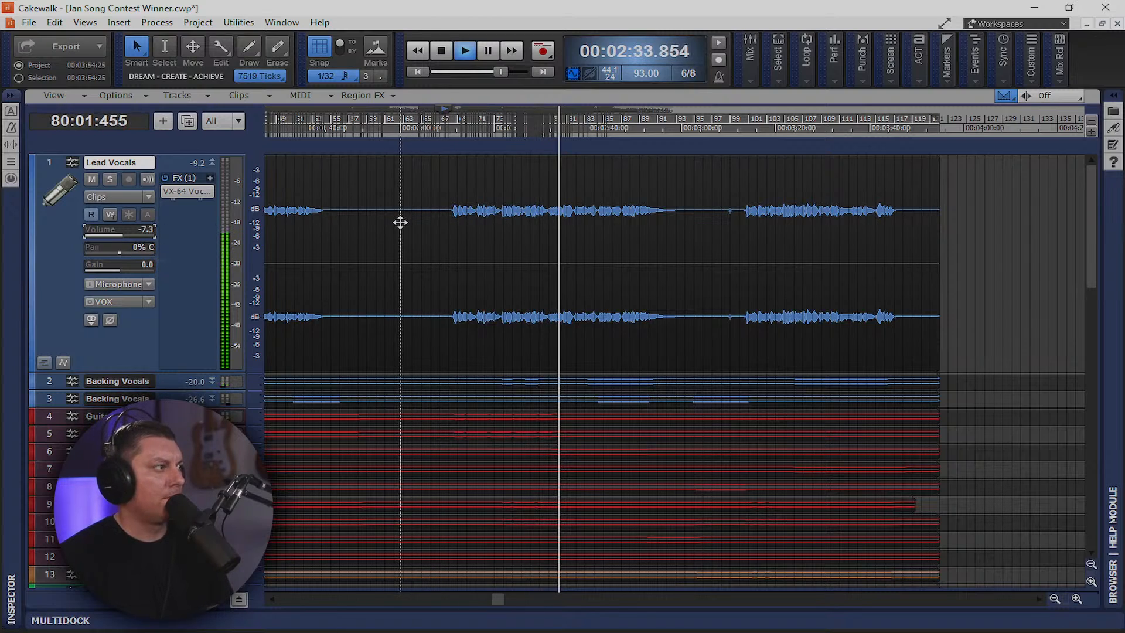
pyautogui.press('f')
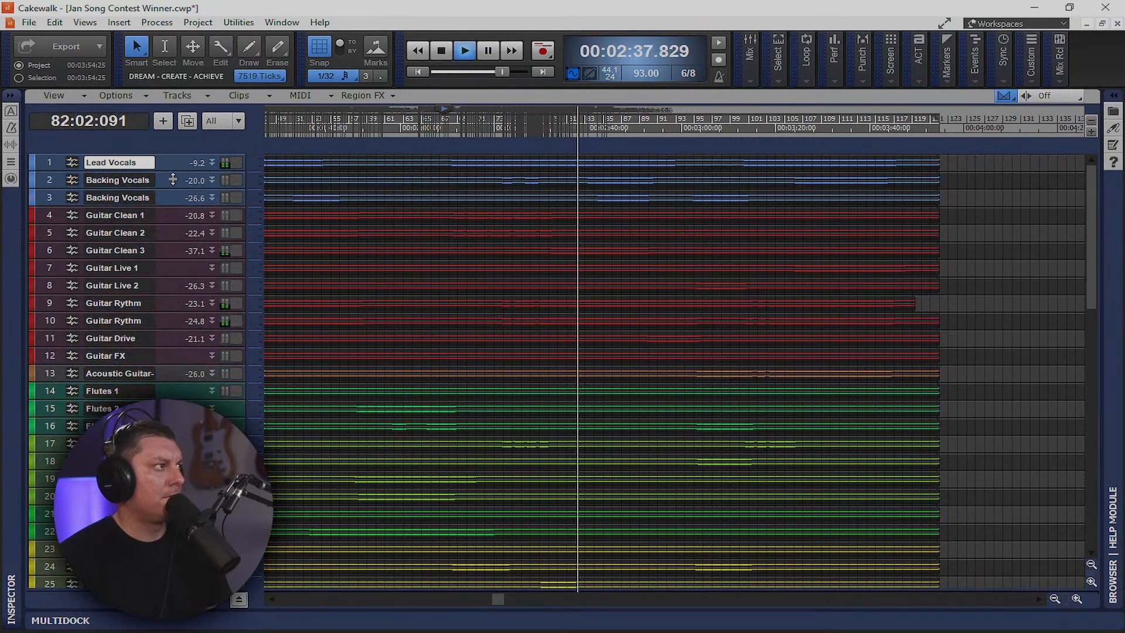
pyautogui.moveTo(173, 171); pyautogui.dragTo(184, 329)
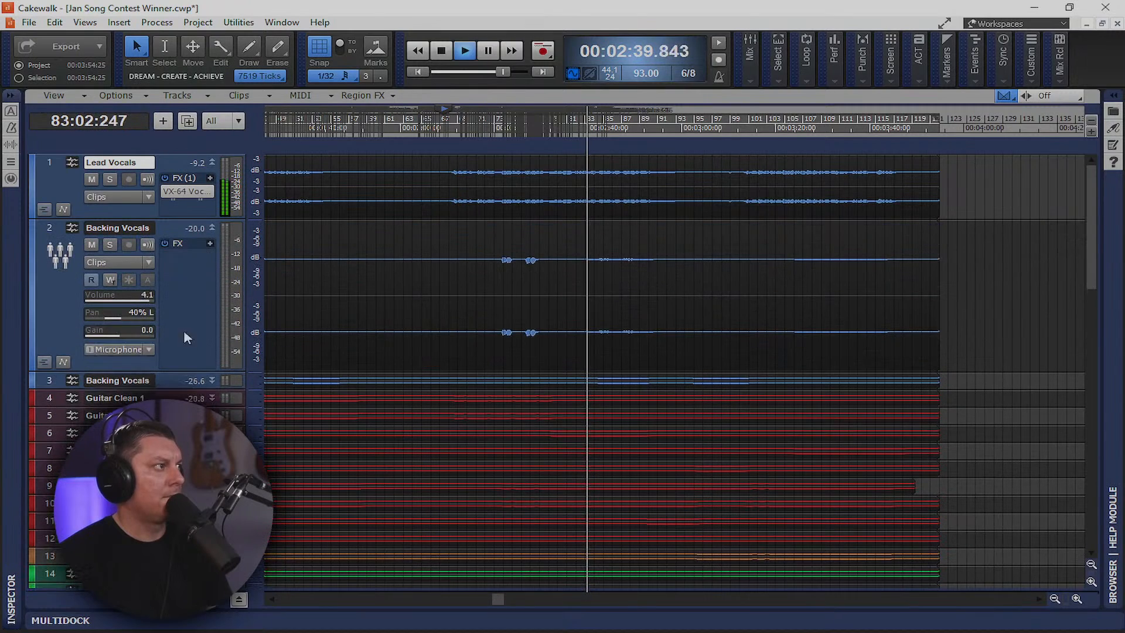
pyautogui.moveTo(186, 222); pyautogui.dragTo(199, 324)
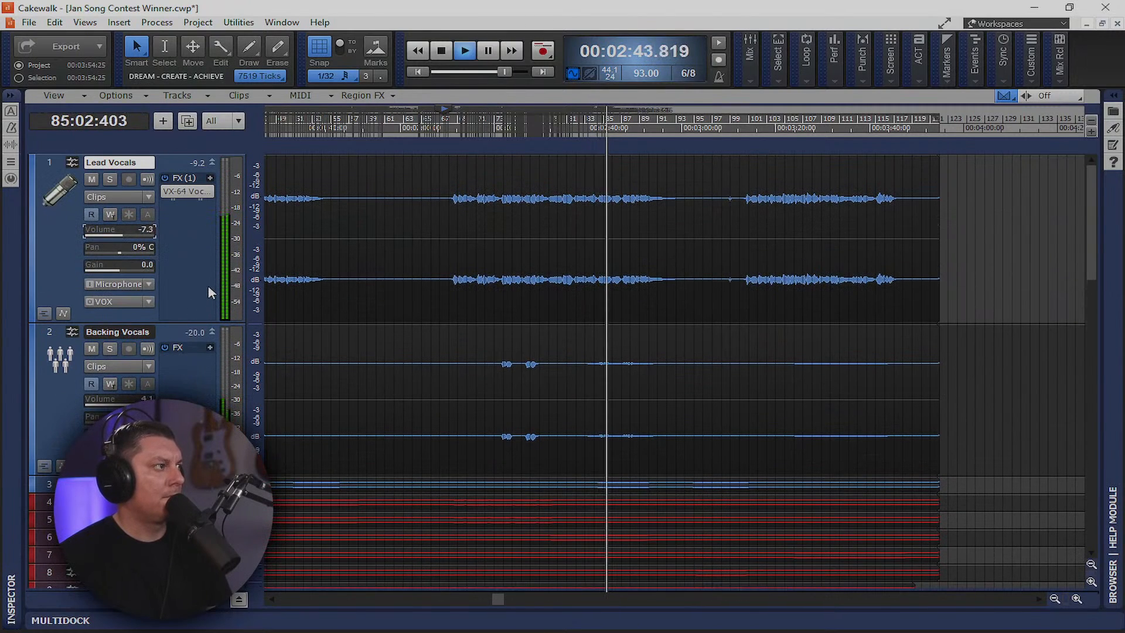
# Lower the Lead Vocals VX-64 doubled voices to about -14 dB, then bring back the Console
pyautogui.doubleClick(186, 191)
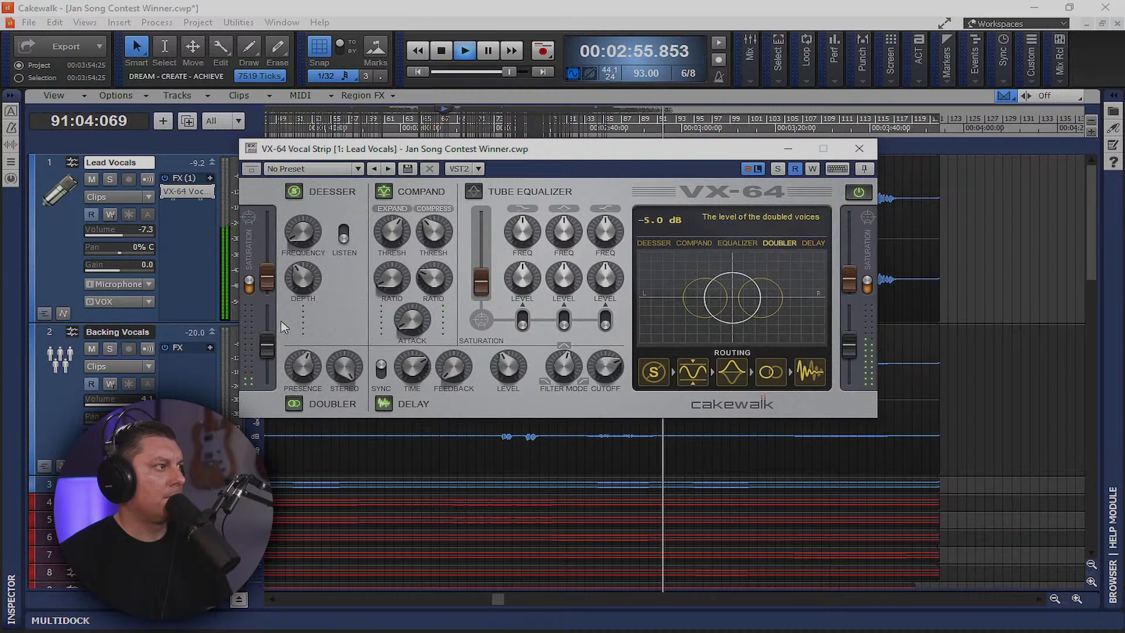
pyautogui.moveTo(297, 360); pyautogui.dragTo(331, 441)
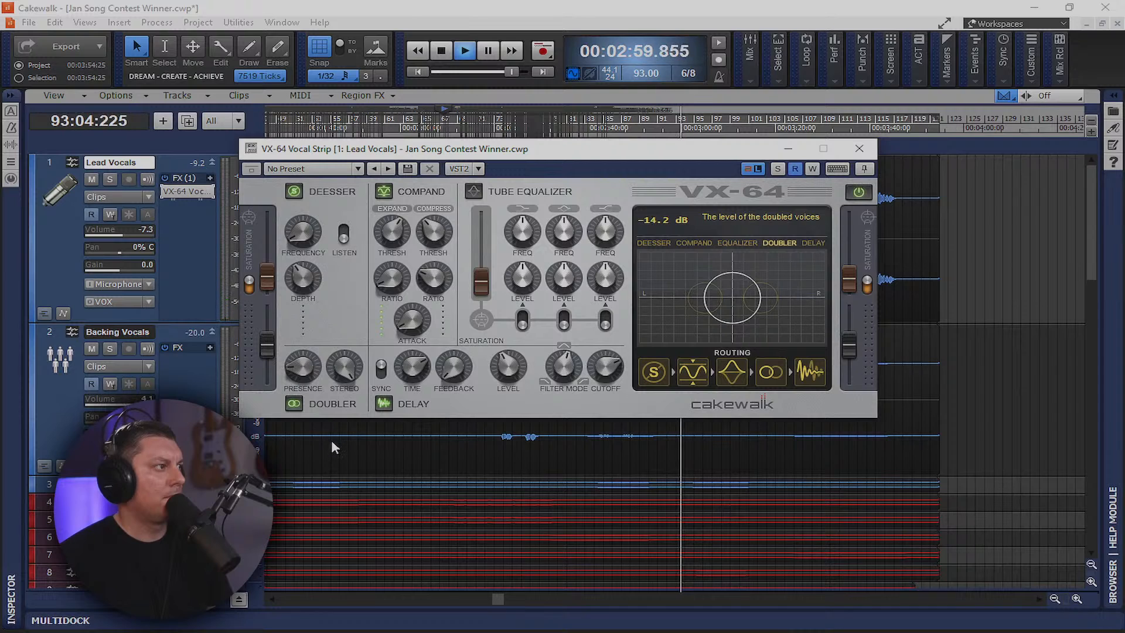
pyautogui.click(860, 149)
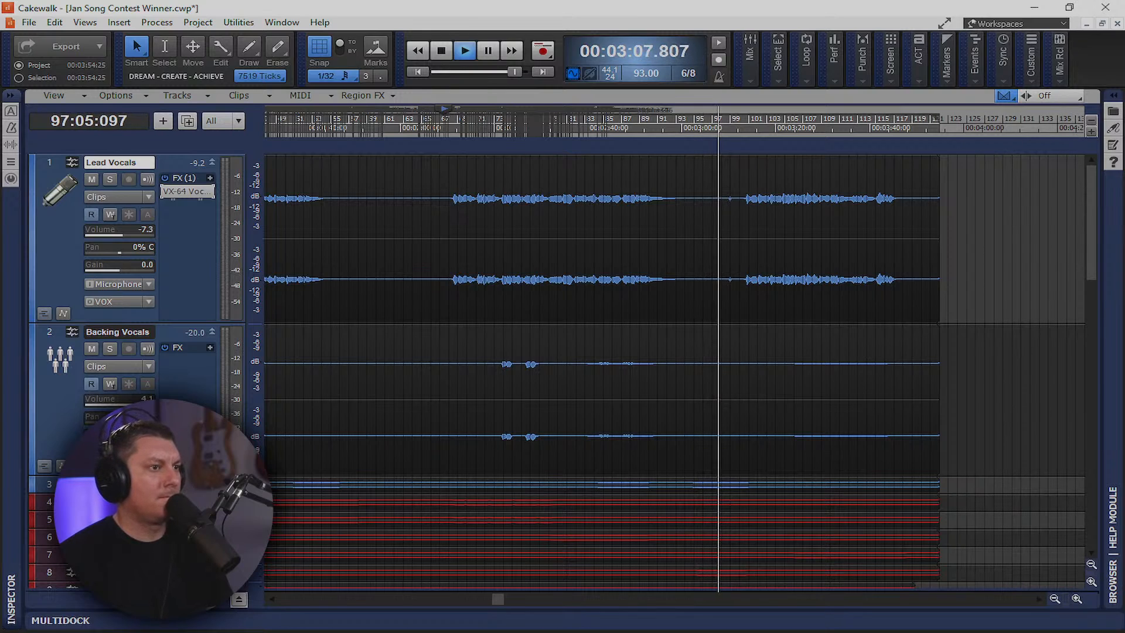
pyautogui.hotkey('alt', '2')
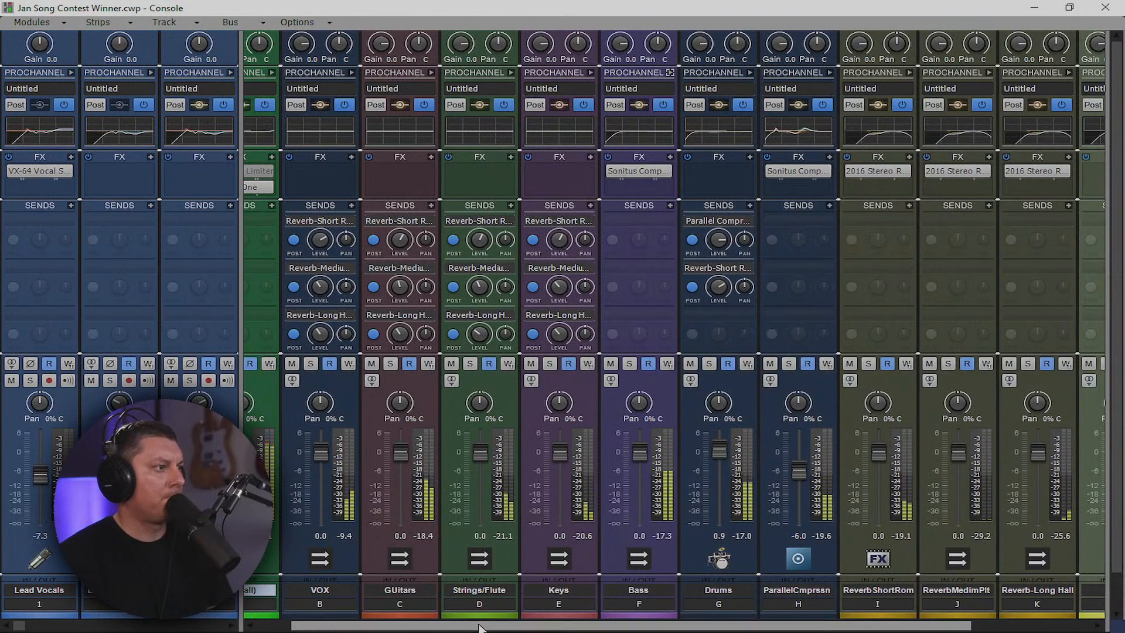
# Turn the VOLUME of T-RackS One on the Mix (all) bus down slightly
pyautogui.moveTo(475, 623); pyautogui.dragTo(384, 625)
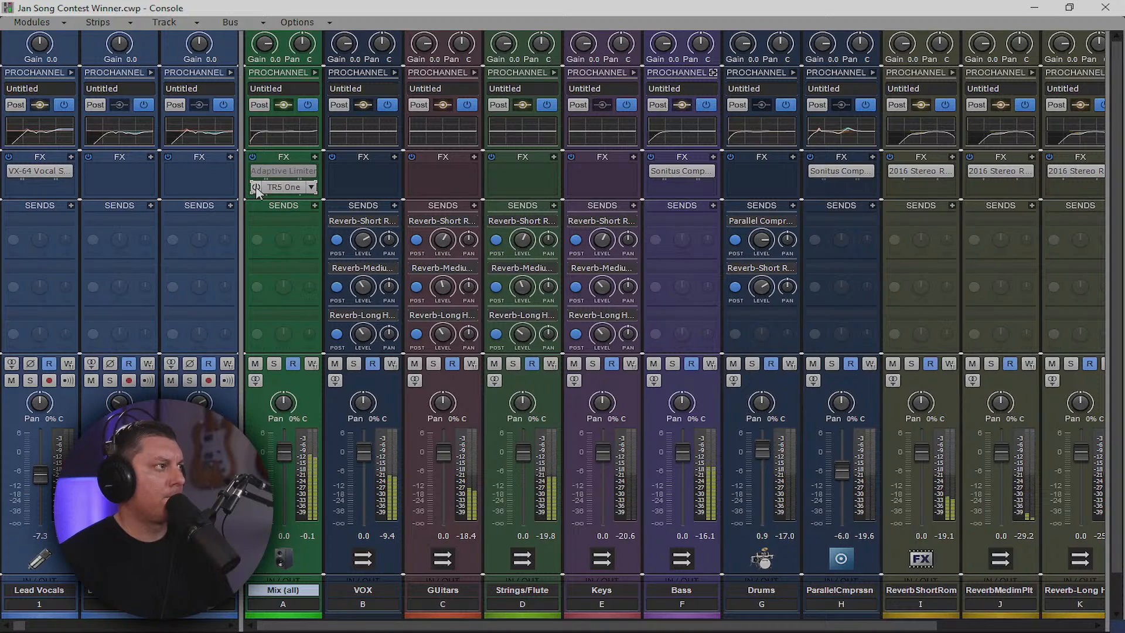
pyautogui.doubleClick(284, 188)
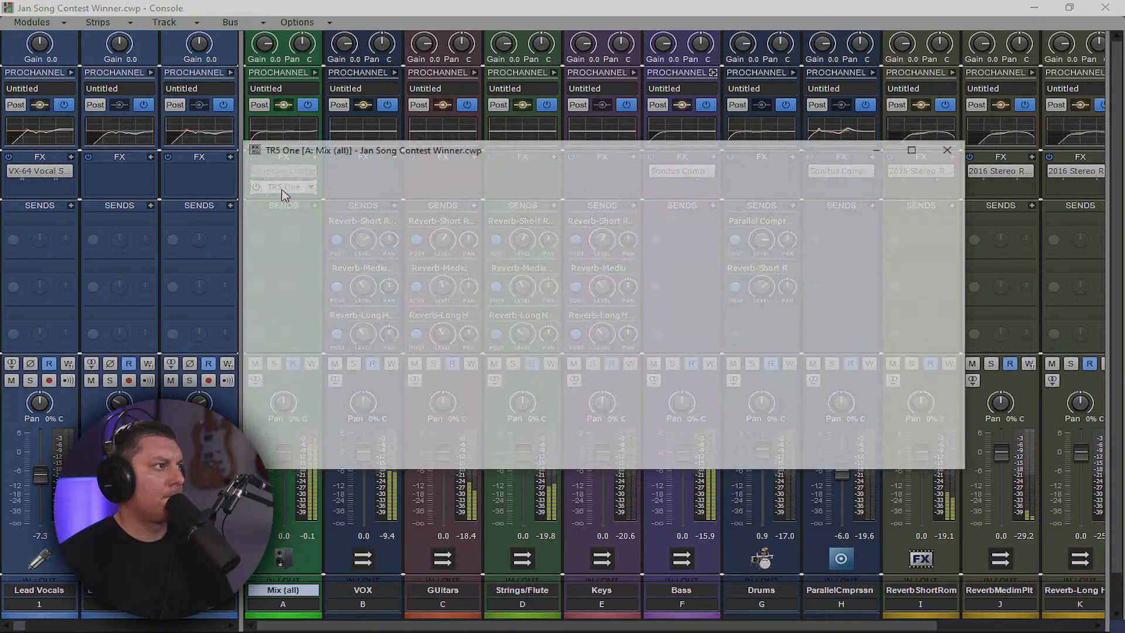
pyautogui.moveTo(722, 321); pyautogui.dragTo(715, 330)
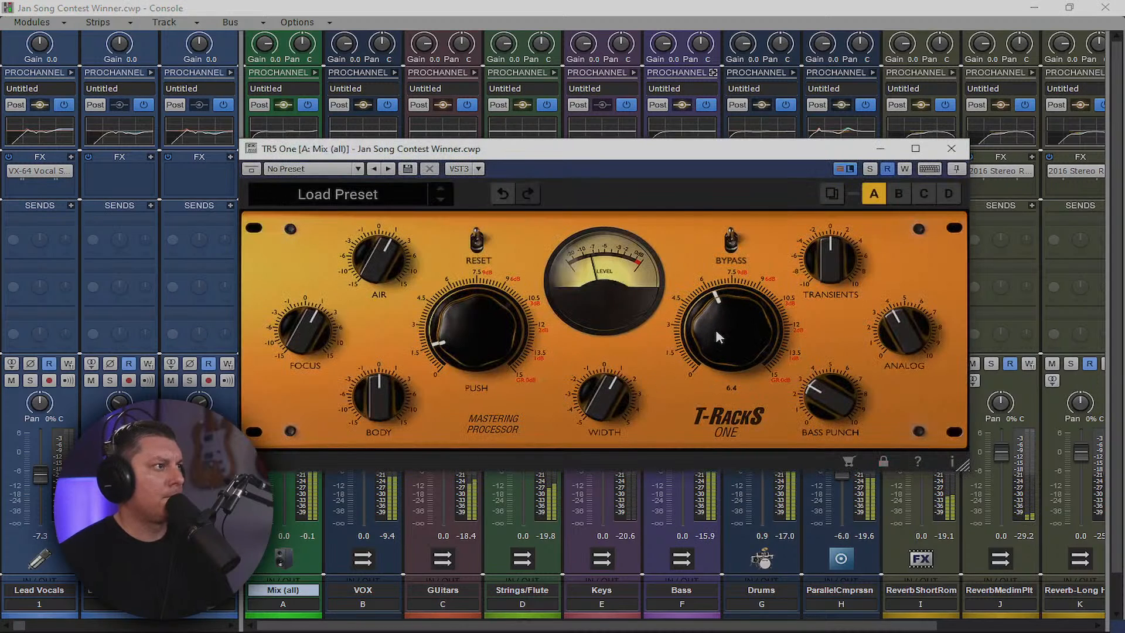
pyautogui.click(952, 149)
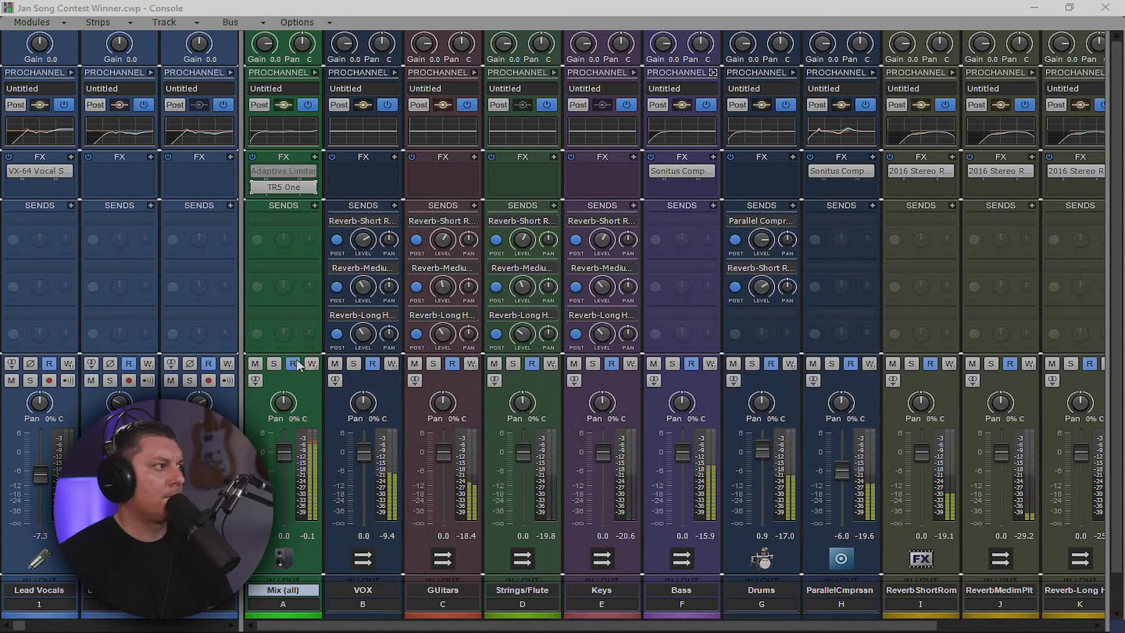
# Raise Guitar Live 1 to -4.3 dB and Guitar Rythm to -6.8 dB, and send AcousticGuitarDI to Reverb-Long Hall
pyautogui.moveTo(239, 334); pyautogui.dragTo(1104, 335)
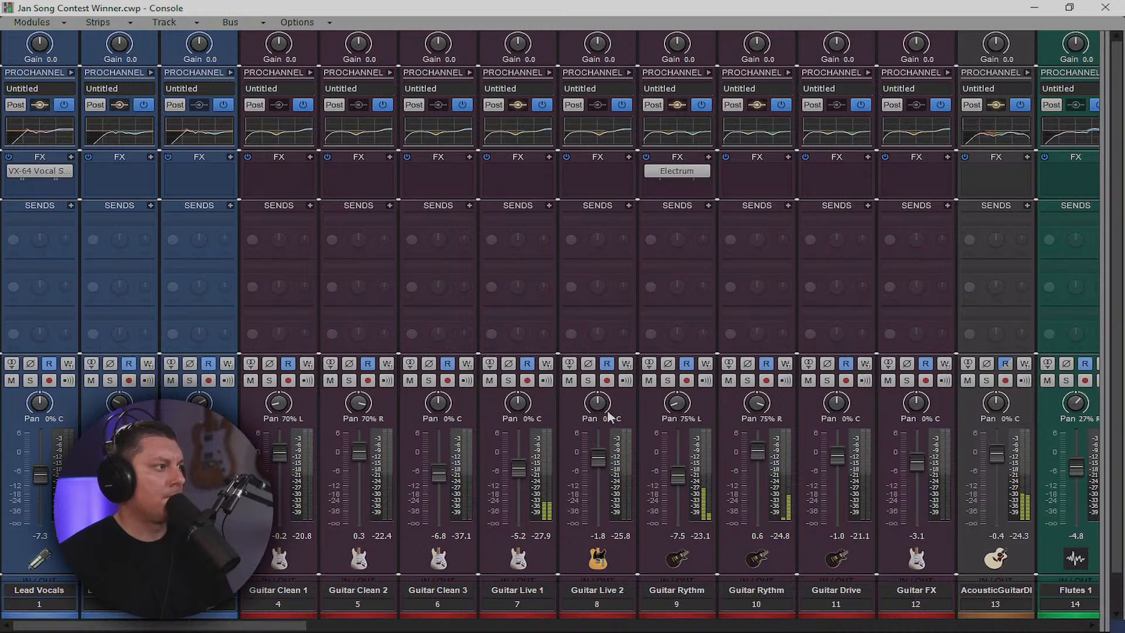
pyautogui.moveTo(517, 469)
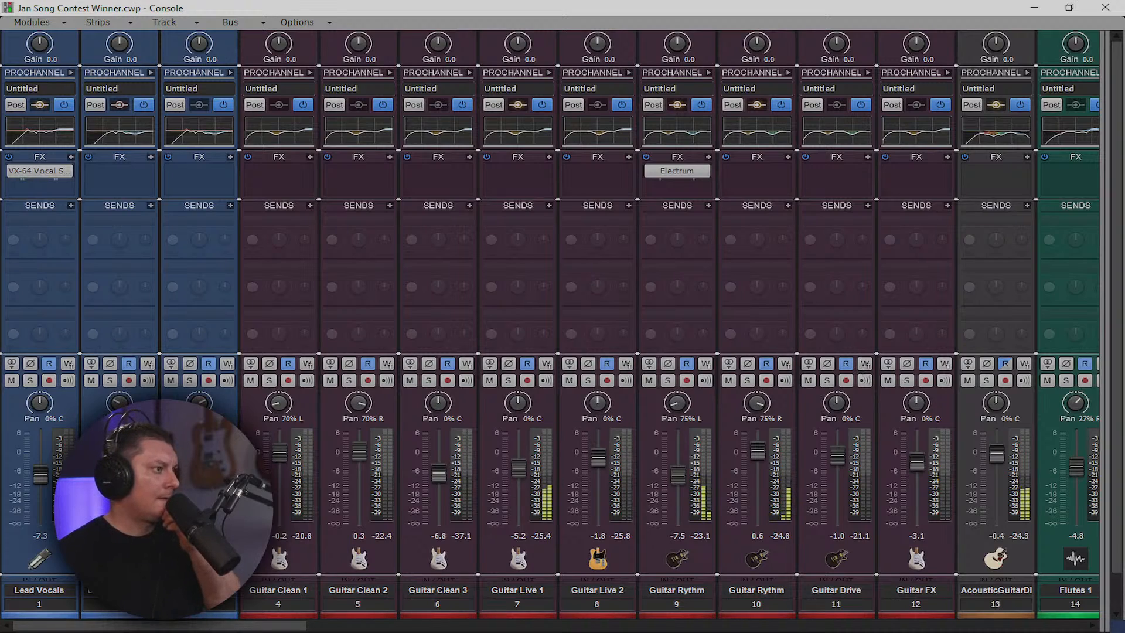
pyautogui.moveTo(521, 472); pyautogui.dragTo(521, 469)
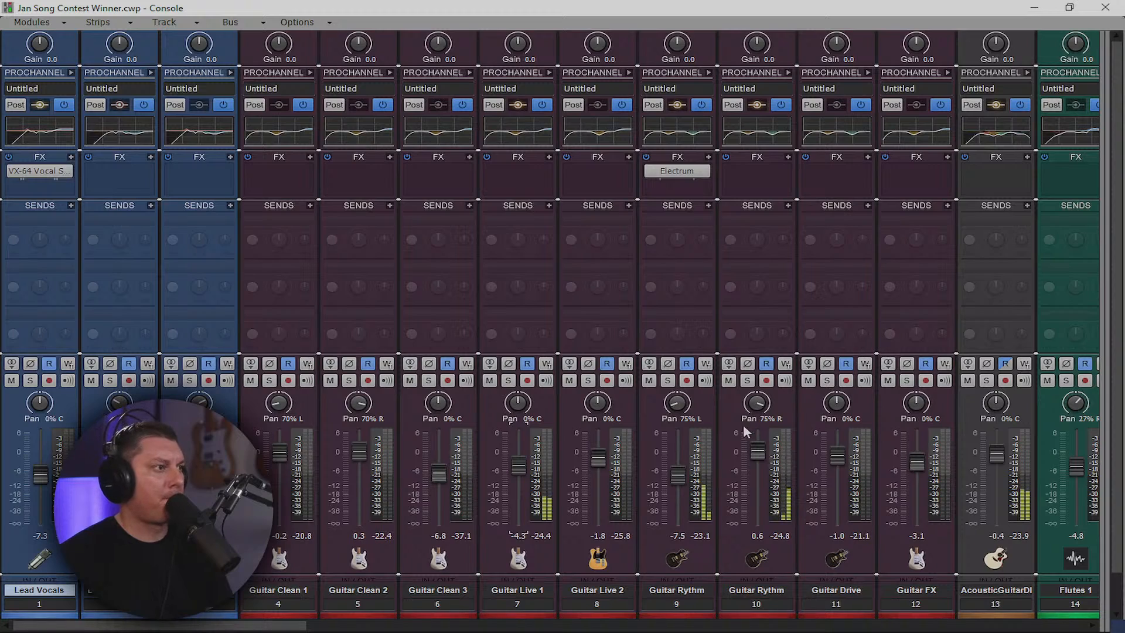
pyautogui.moveTo(678, 472); pyautogui.dragTo(677, 472)
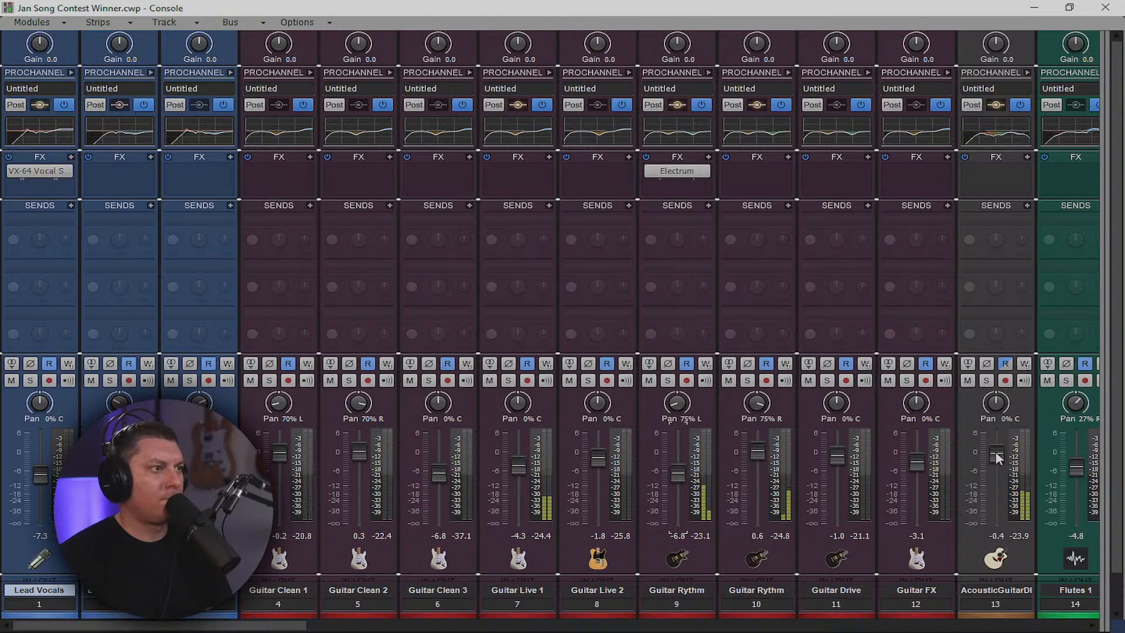
pyautogui.click(1027, 207)
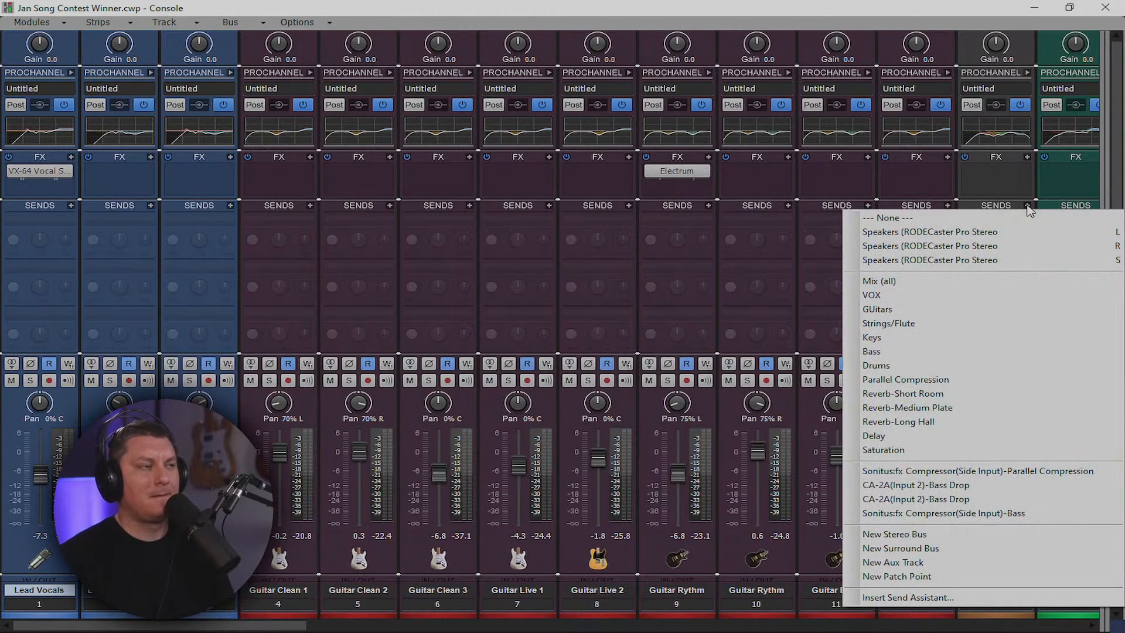
pyautogui.click(914, 422)
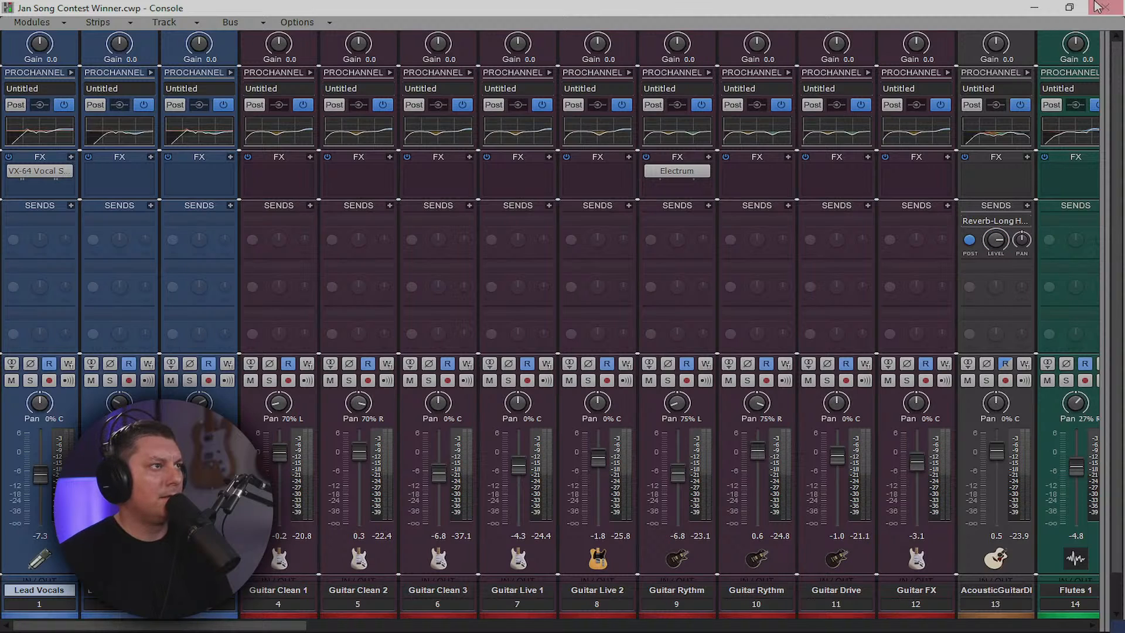
# Play from bar 95 and turn the AcousticGuitarDI reverb send down to about -4.2 dB
pyautogui.click(1033, 12)
pyautogui.scroll(-6, 206, 382)
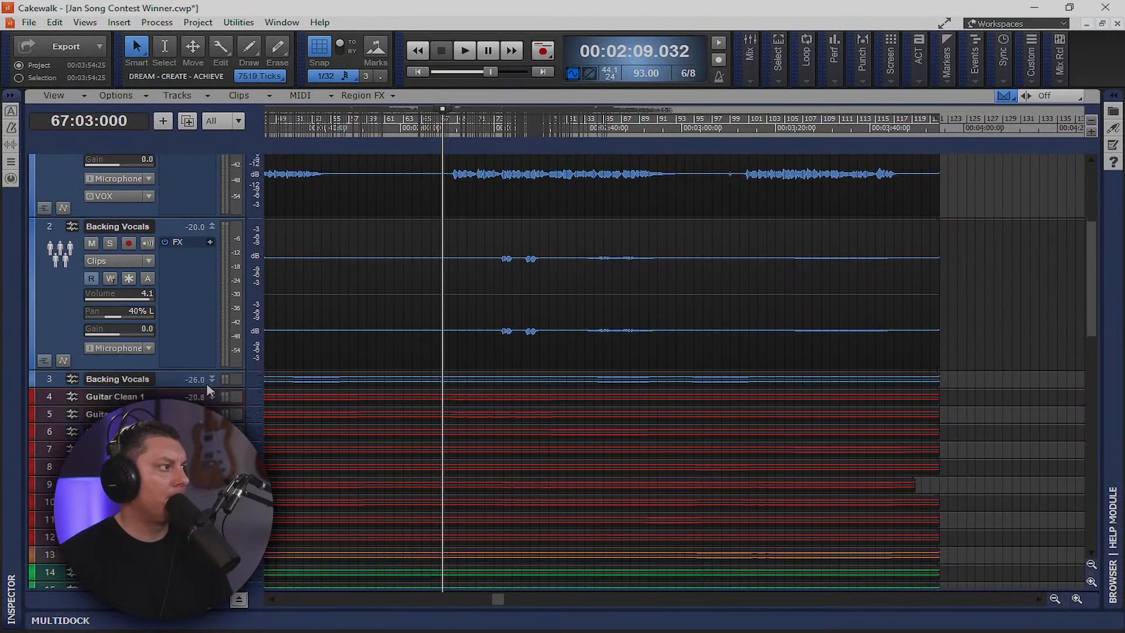
pyautogui.doubleClick(174, 296)
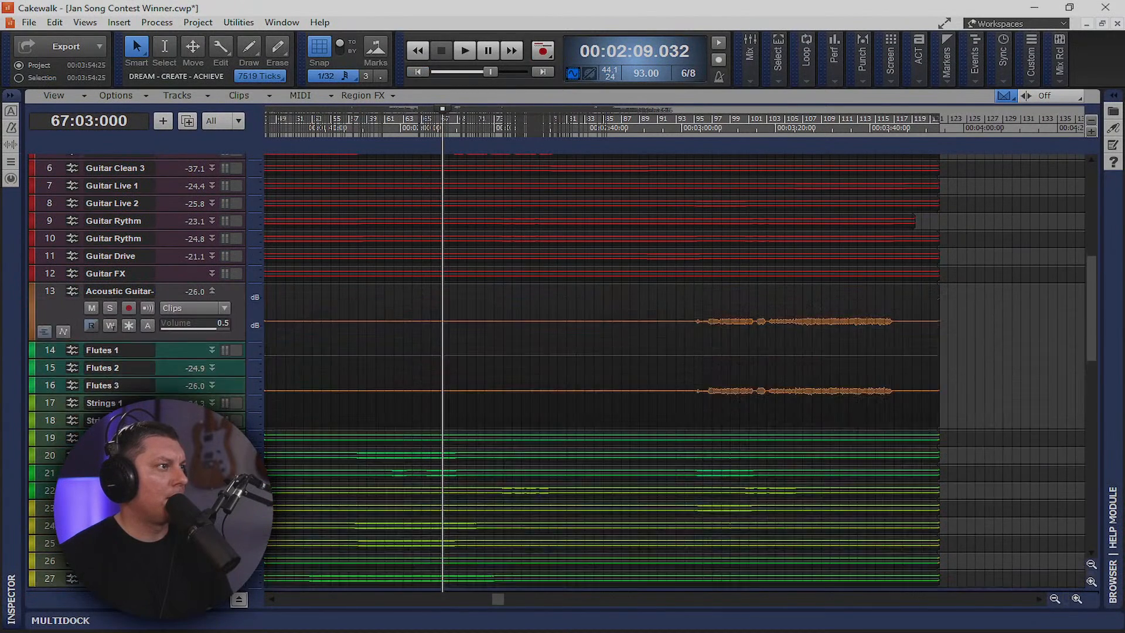
pyautogui.click(698, 130)
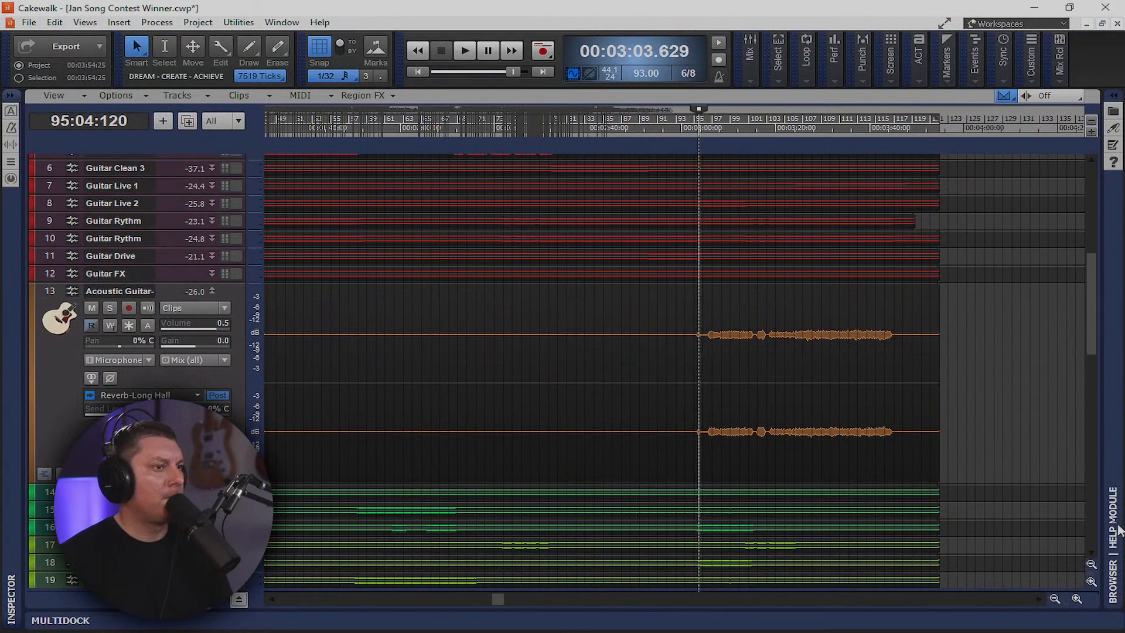
pyautogui.press('space')
pyautogui.hotkey('alt', '2')
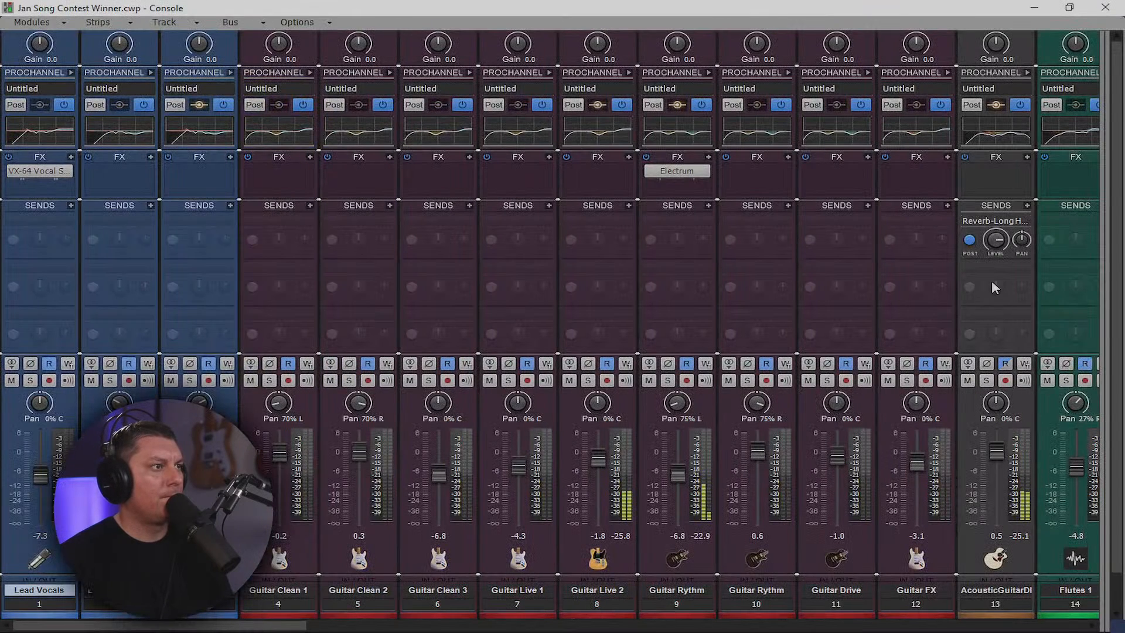
pyautogui.click(990, 246)
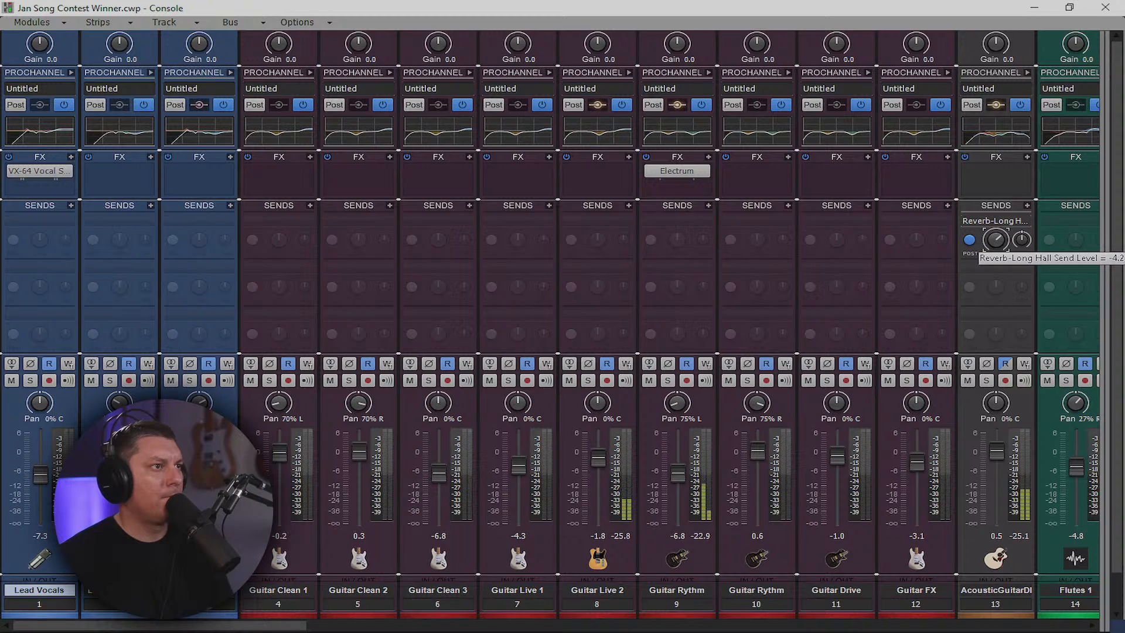
pyautogui.moveTo(996, 239); pyautogui.dragTo(997, 242)
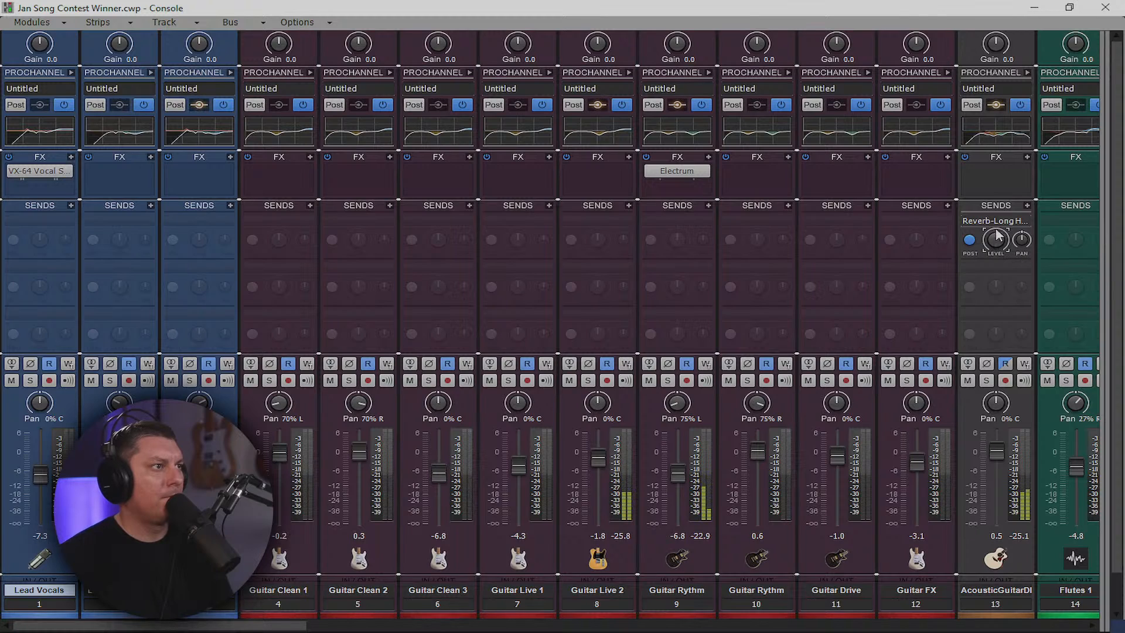
# Insert a CA-2A on AcousticGuitarDI, toggle Limit/Compress, adjust gain, set peak reduction ~61 and R37 44%
pyautogui.rightClick(996, 172)
pyautogui.moveTo(940, 184)
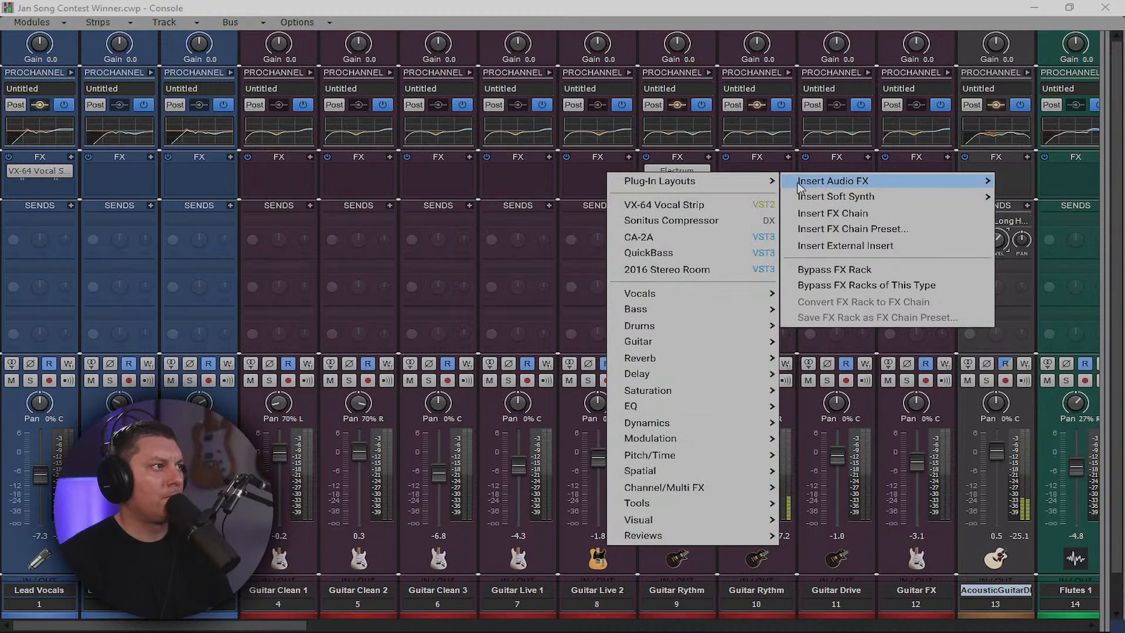
pyautogui.click(670, 237)
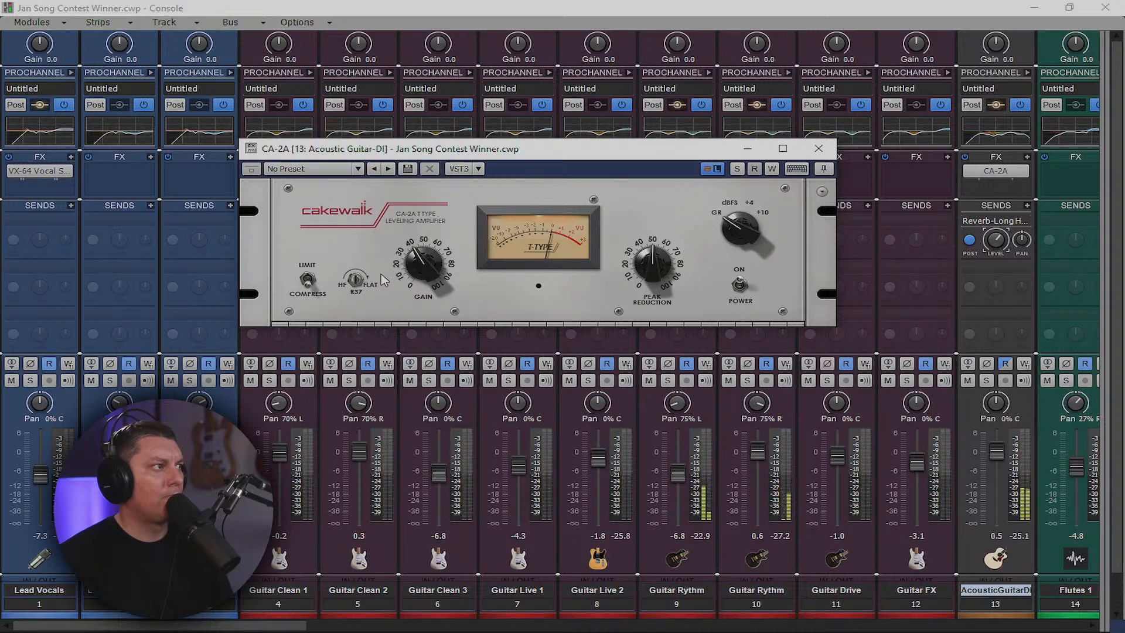
pyautogui.click(309, 285)
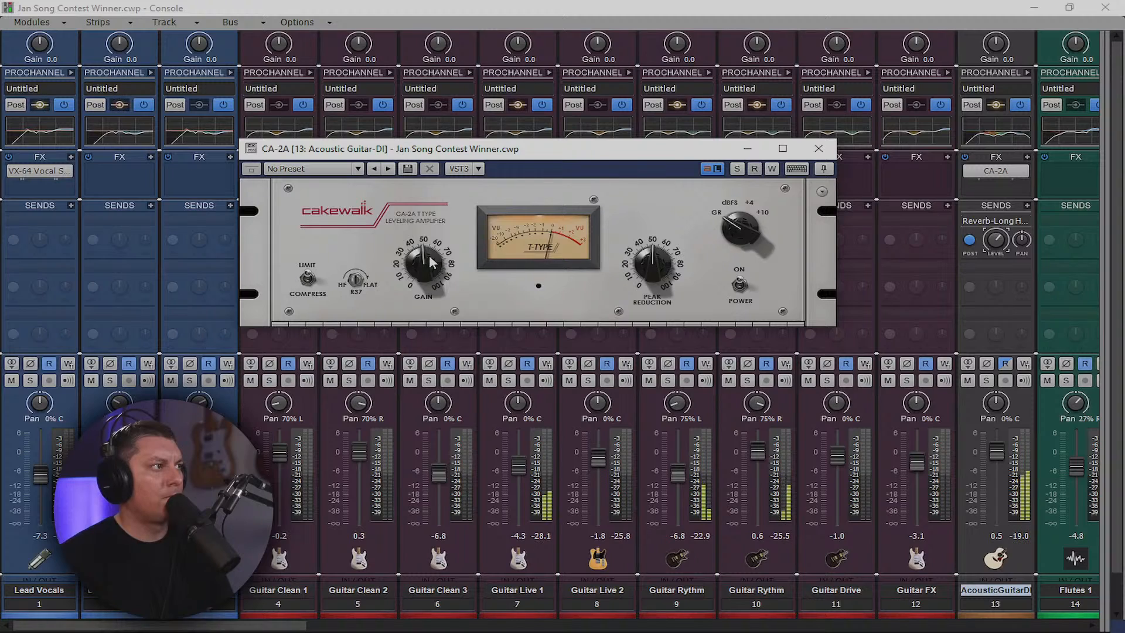
pyautogui.moveTo(424, 256); pyautogui.dragTo(422, 262)
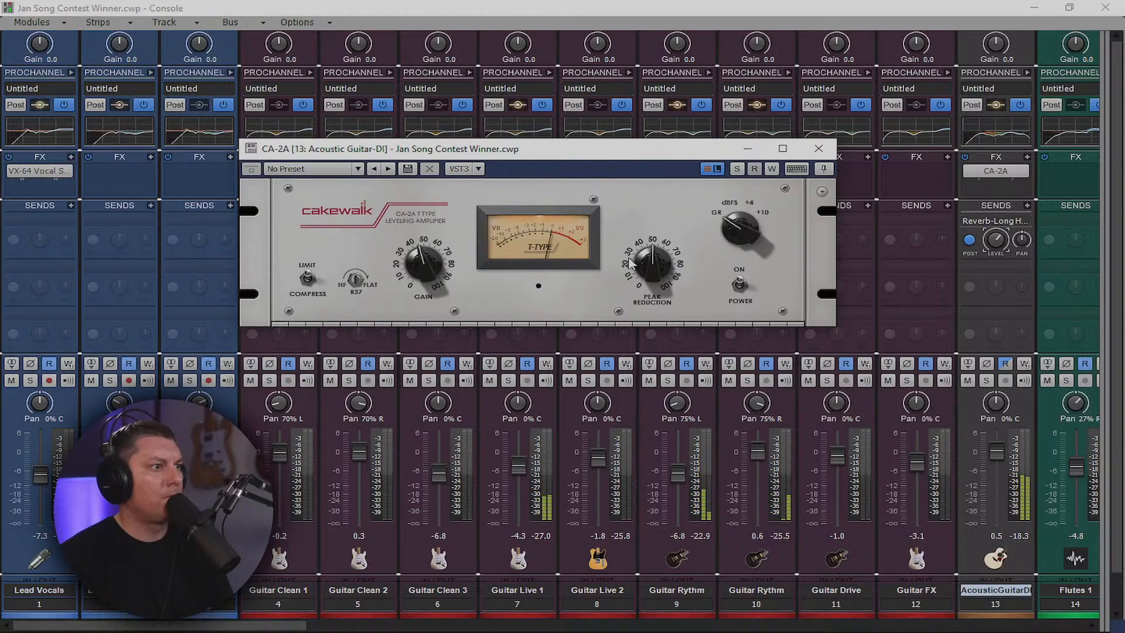
pyautogui.moveTo(630, 256)
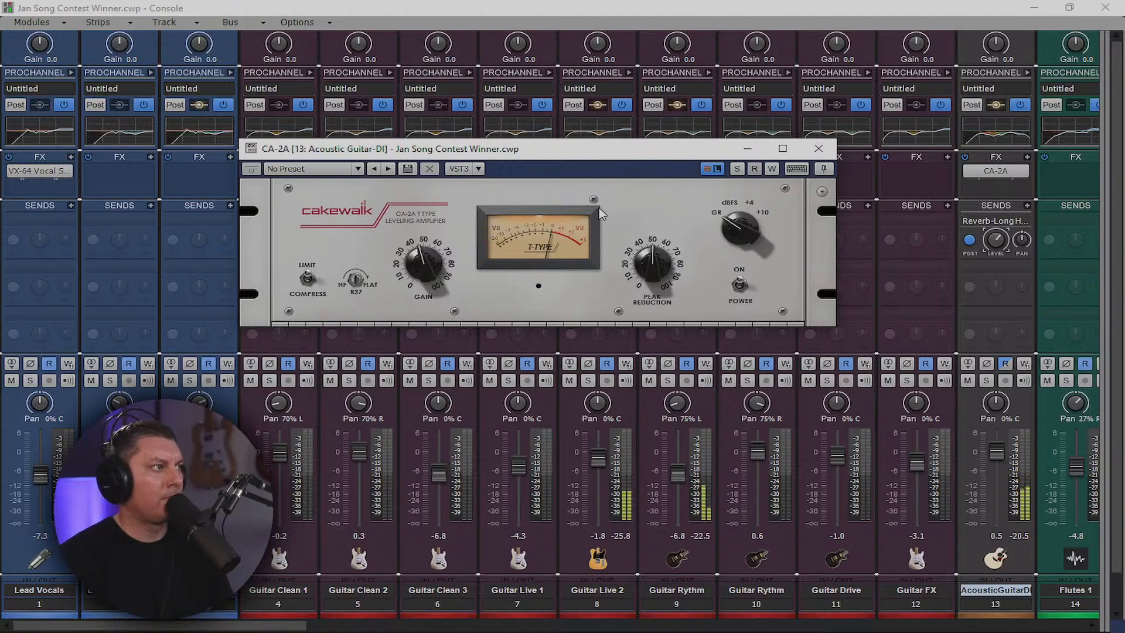
pyautogui.moveTo(422, 265)
pyautogui.mouseDown()
pyautogui.moveTo(414, 245)
pyautogui.moveTo(418, 265)
pyautogui.mouseUp()
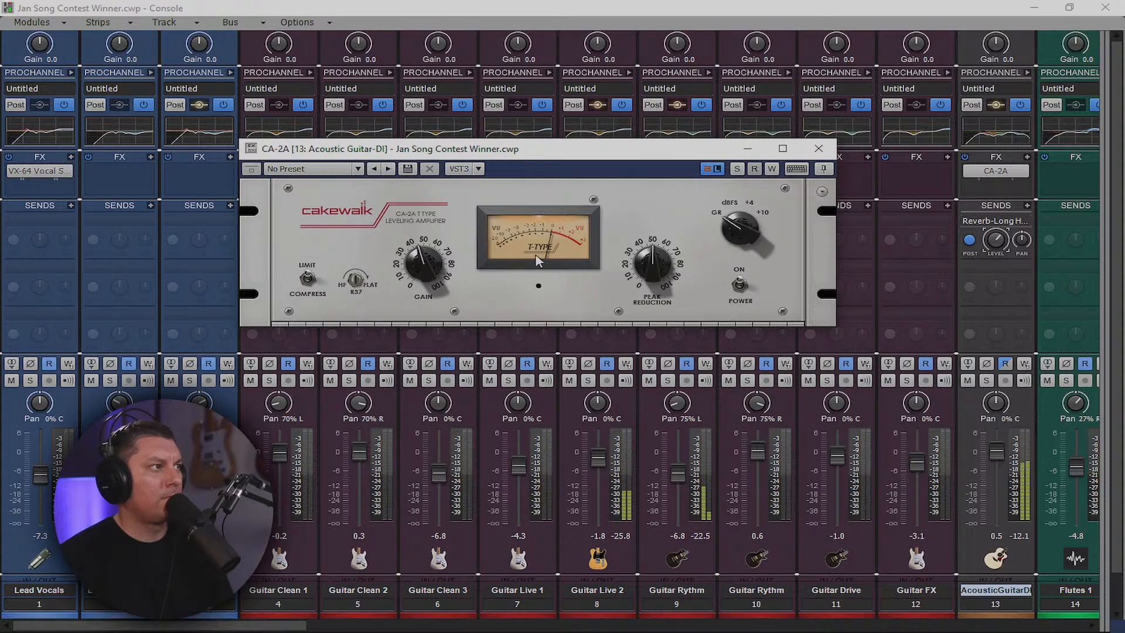
pyautogui.moveTo(646, 261); pyautogui.dragTo(649, 248)
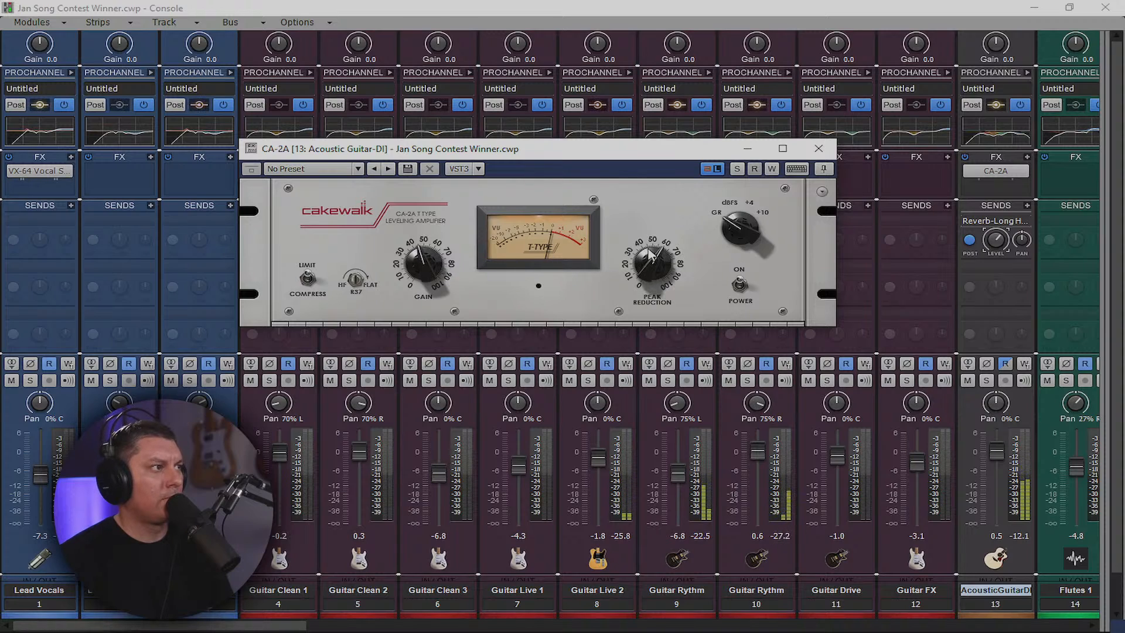
pyautogui.moveTo(425, 257); pyautogui.dragTo(424, 253)
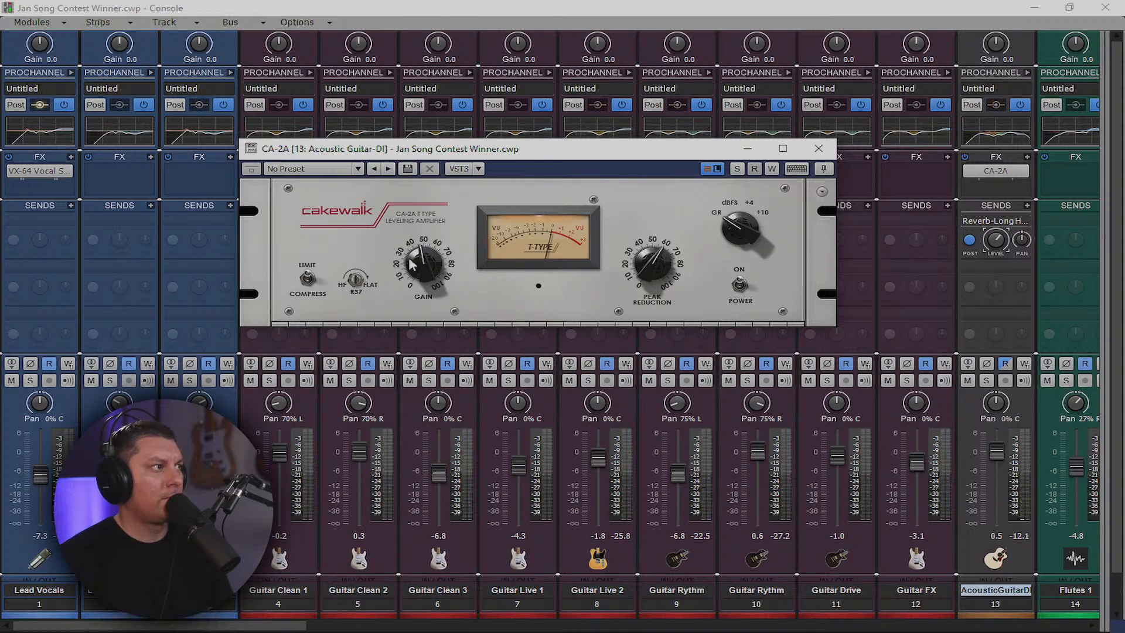
pyautogui.moveTo(356, 278); pyautogui.dragTo(362, 320)
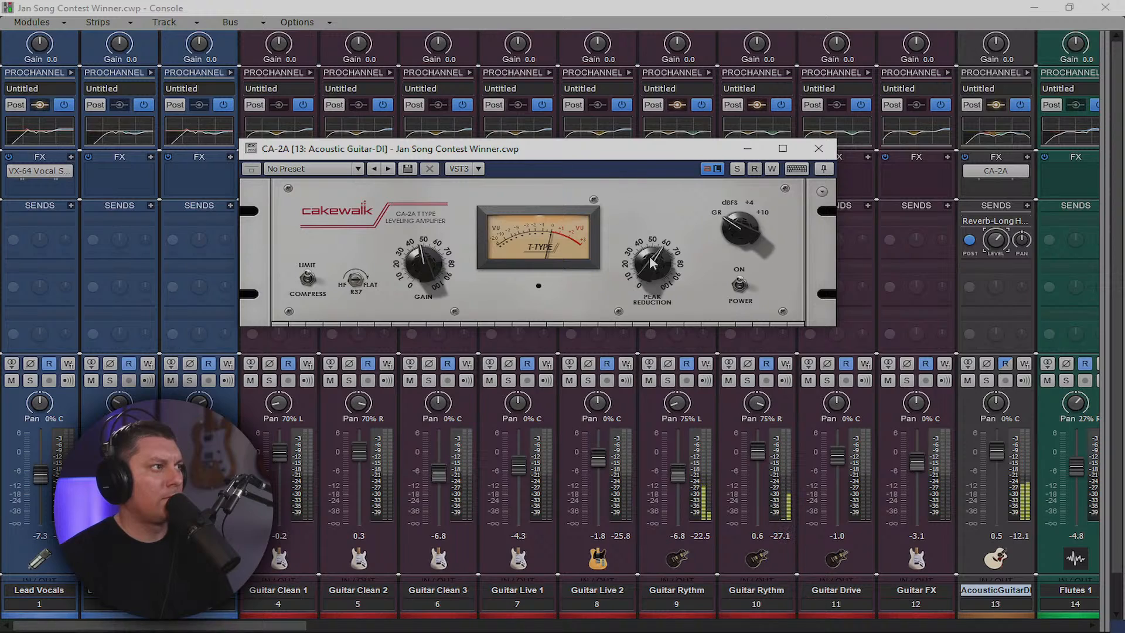
# Pull the AcousticGuitarDI fader below 0 dB and its reverb send to about -5.1 dB
pyautogui.click(818, 148)
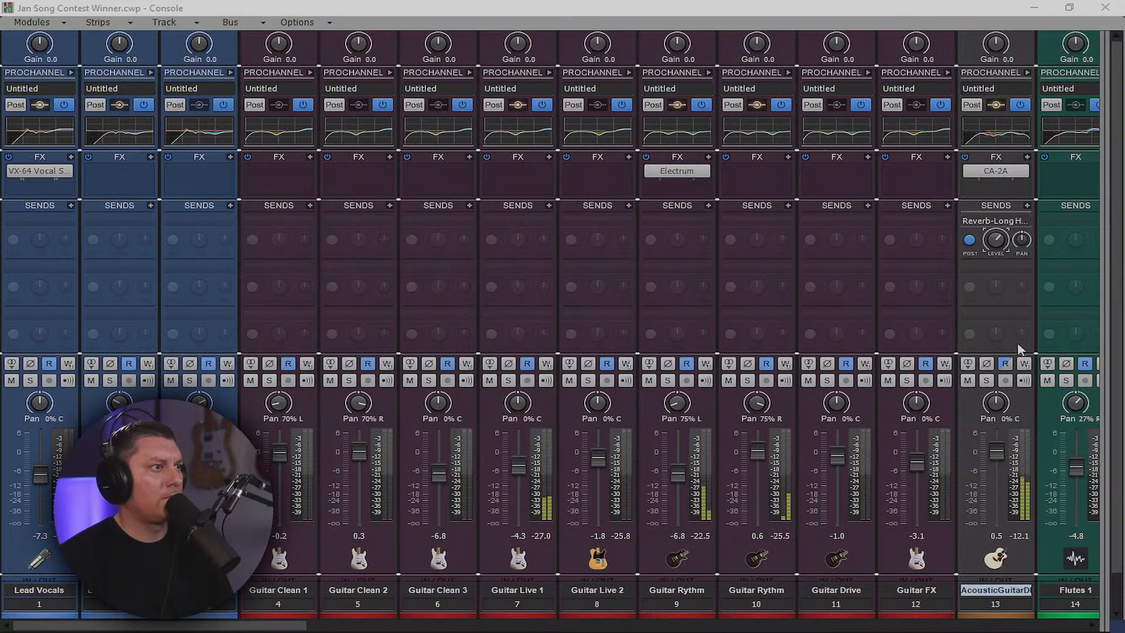
pyautogui.moveTo(999, 459); pyautogui.dragTo(999, 466)
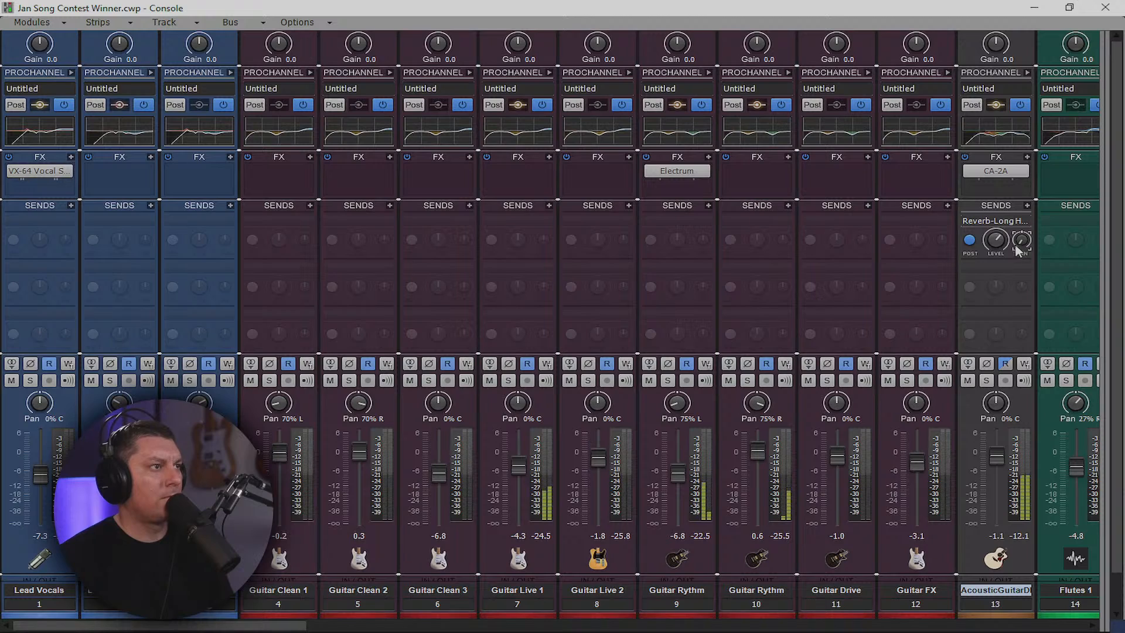
pyautogui.moveTo(996, 243); pyautogui.dragTo(996, 245)
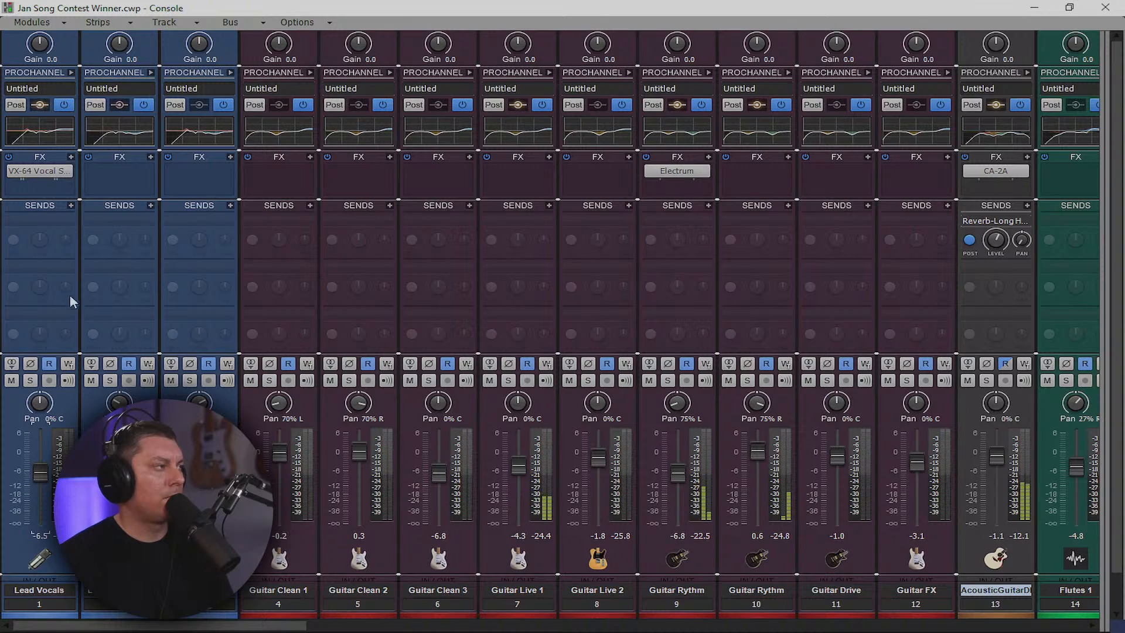
# Copy the VX-64 Vocal Strip onto track 2, then stop, rewind and fit all tracks in view
pyautogui.moveTo(53, 174); pyautogui.dragTo(188, 177)
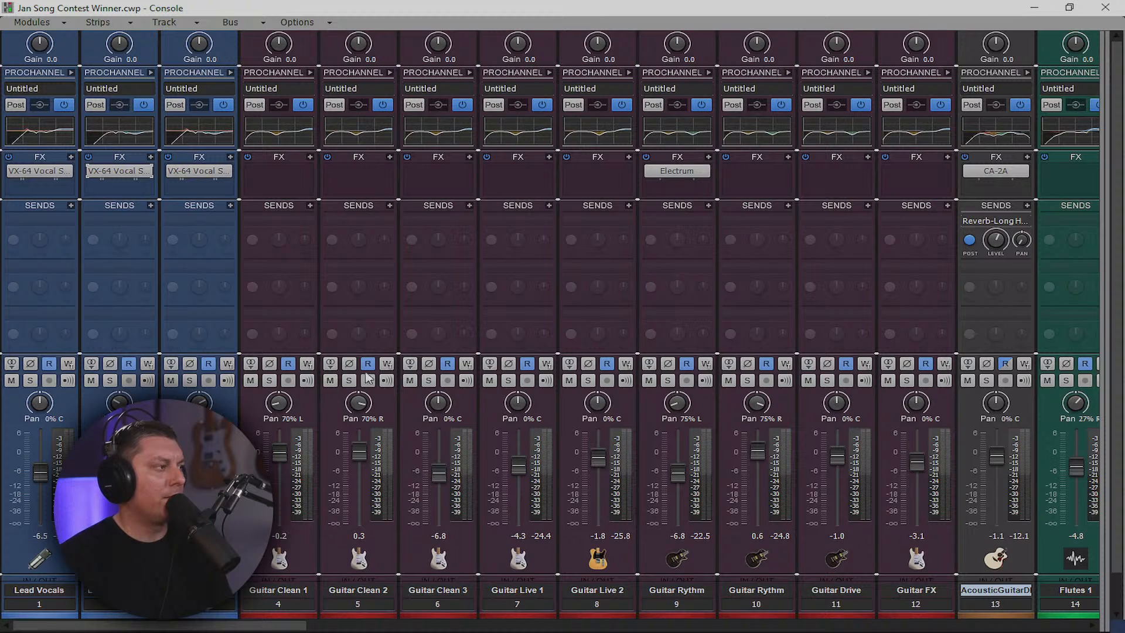
pyautogui.click(1038, 10)
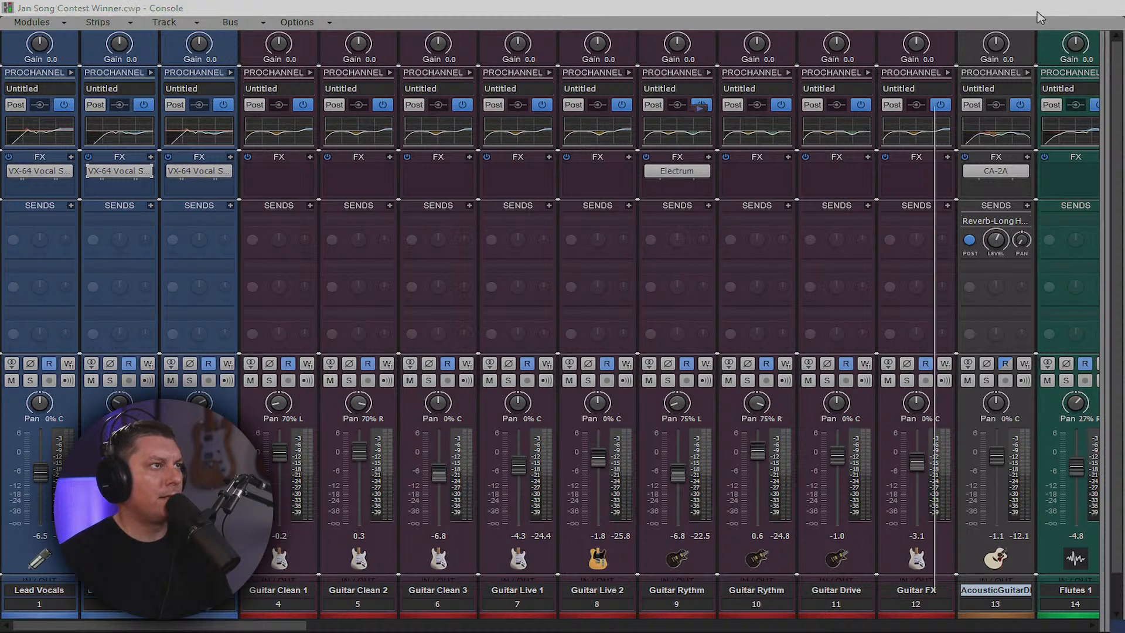
pyautogui.click(446, 52)
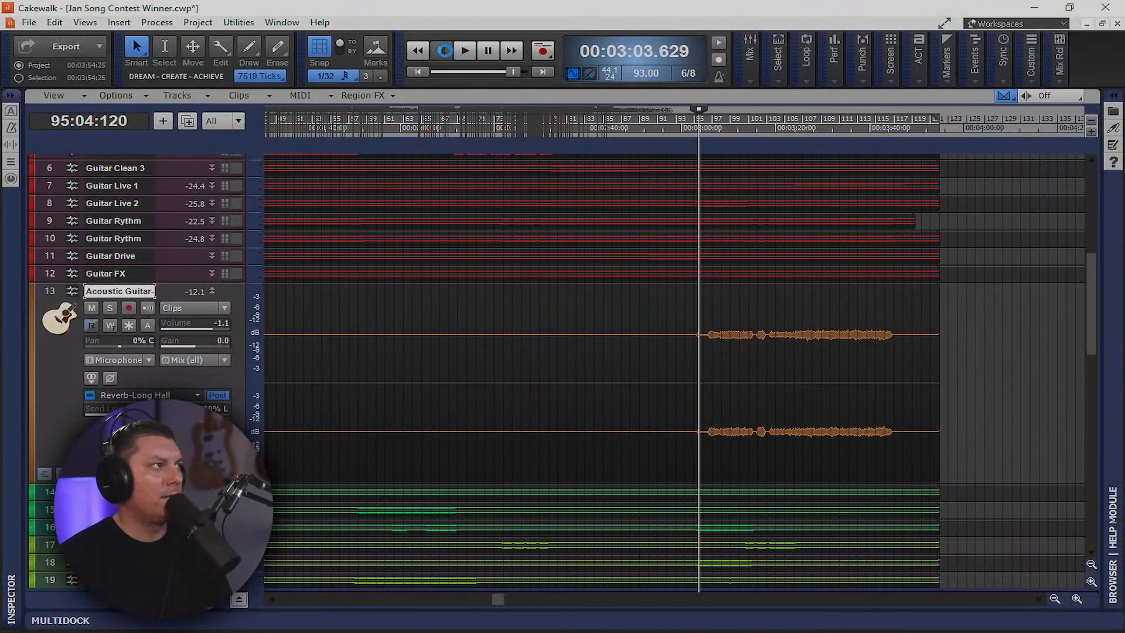
pyautogui.click(419, 72)
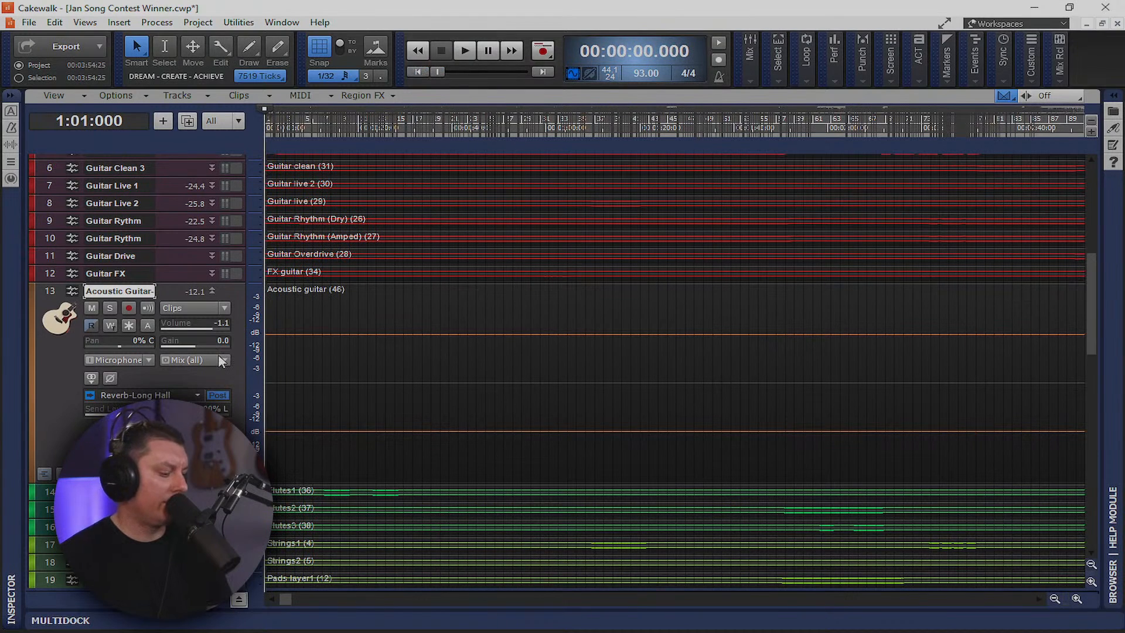
pyautogui.press('f')
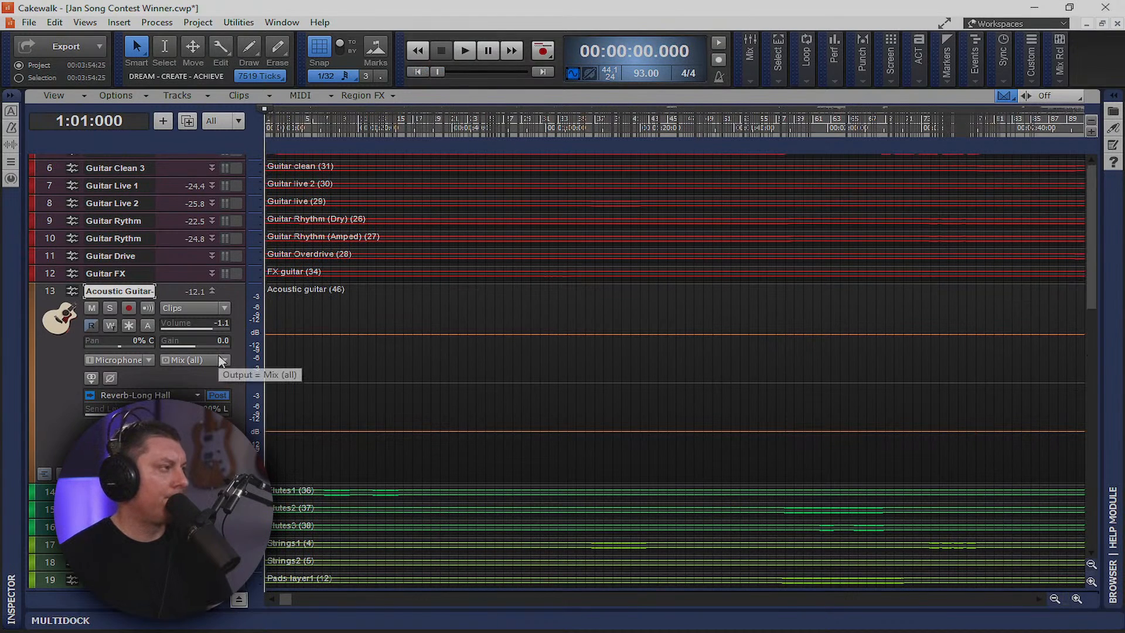
# Play the song from around 2:37 and return to the Console
pyautogui.press('space')
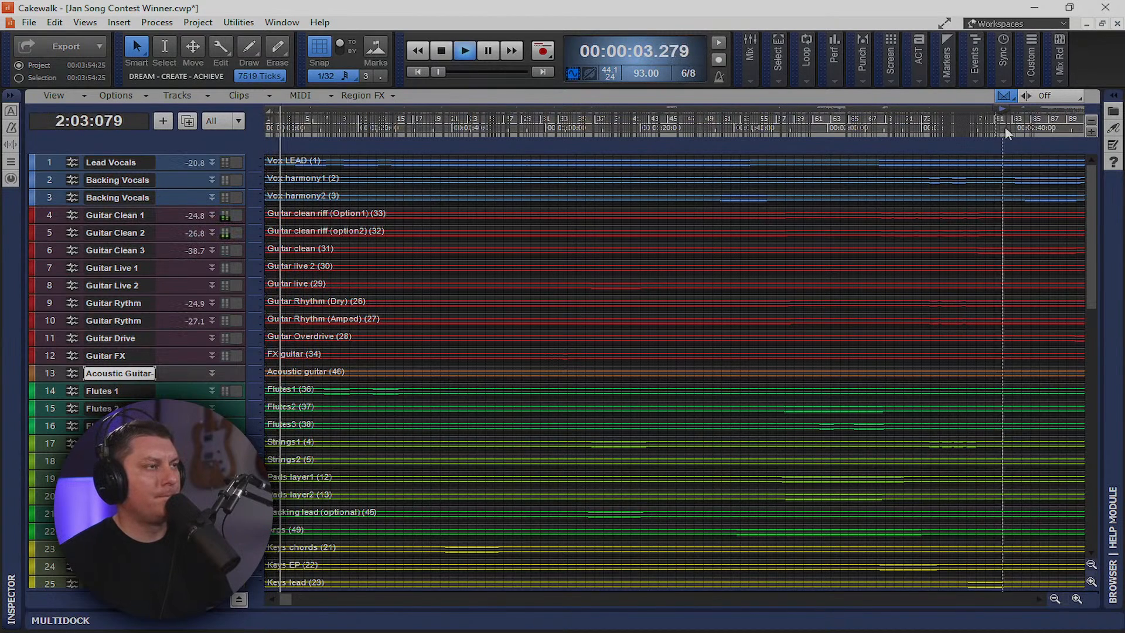
pyautogui.click(1010, 129)
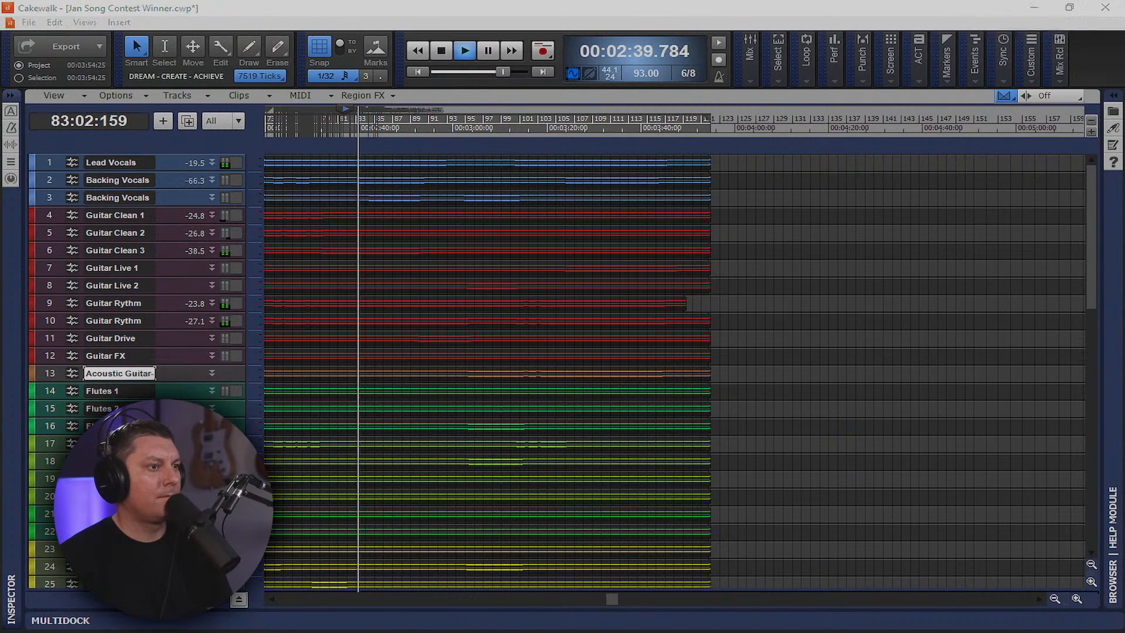
pyautogui.hotkey('alt', '2')
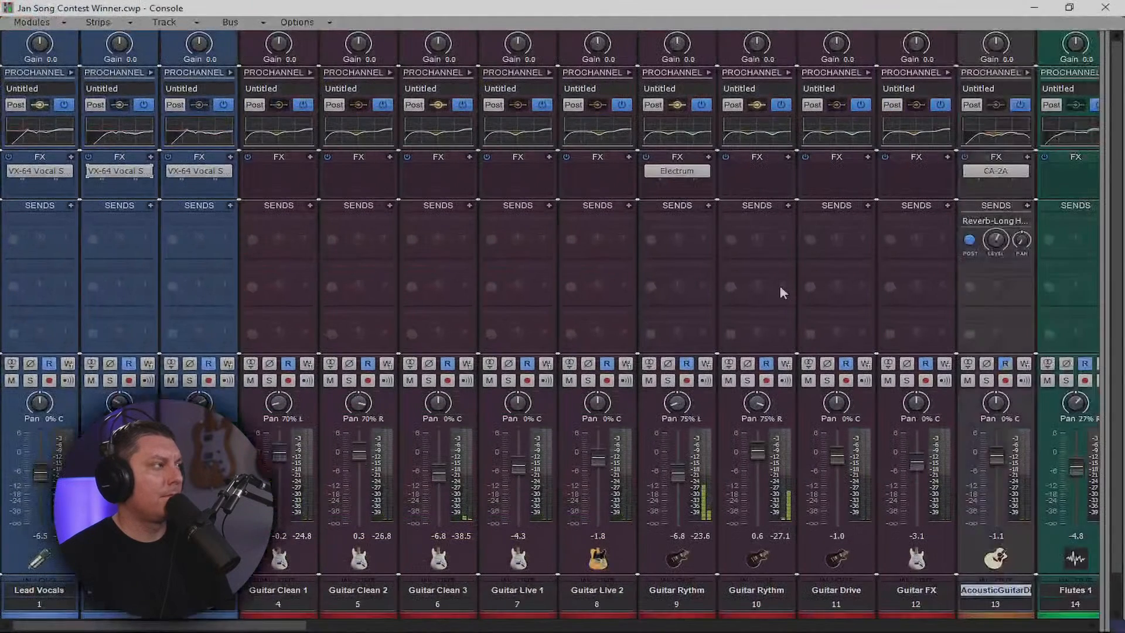
# Select the Backing Vocals strips and raise Lead Vocals from -5.8 to -5.6 dB
pyautogui.click(220, 608)
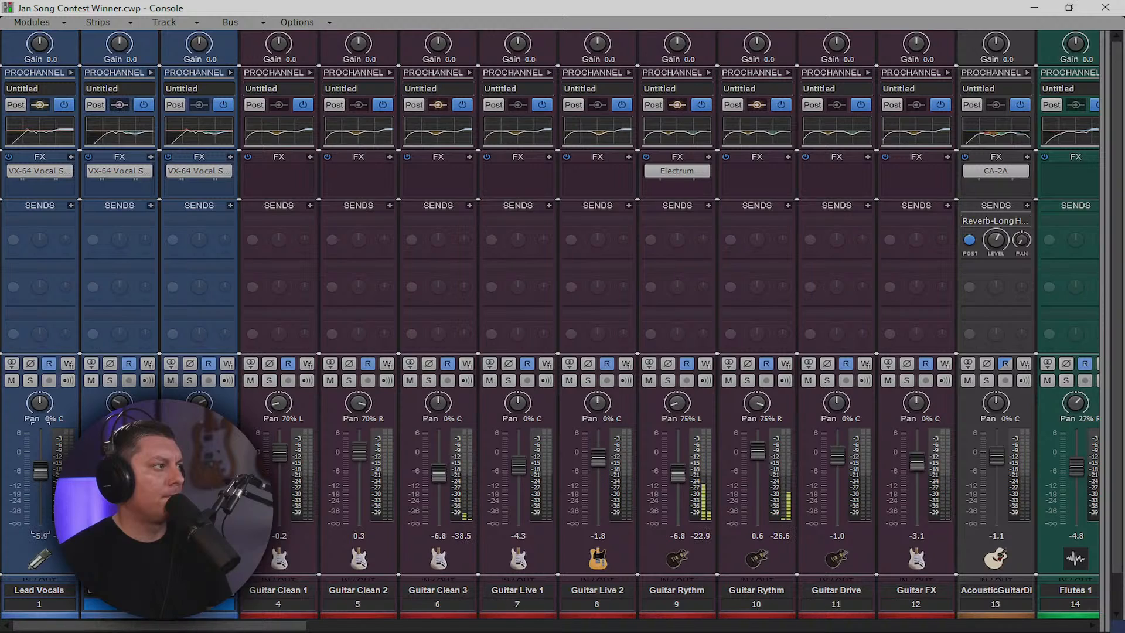
pyautogui.moveTo(41, 473); pyautogui.dragTo(40, 471)
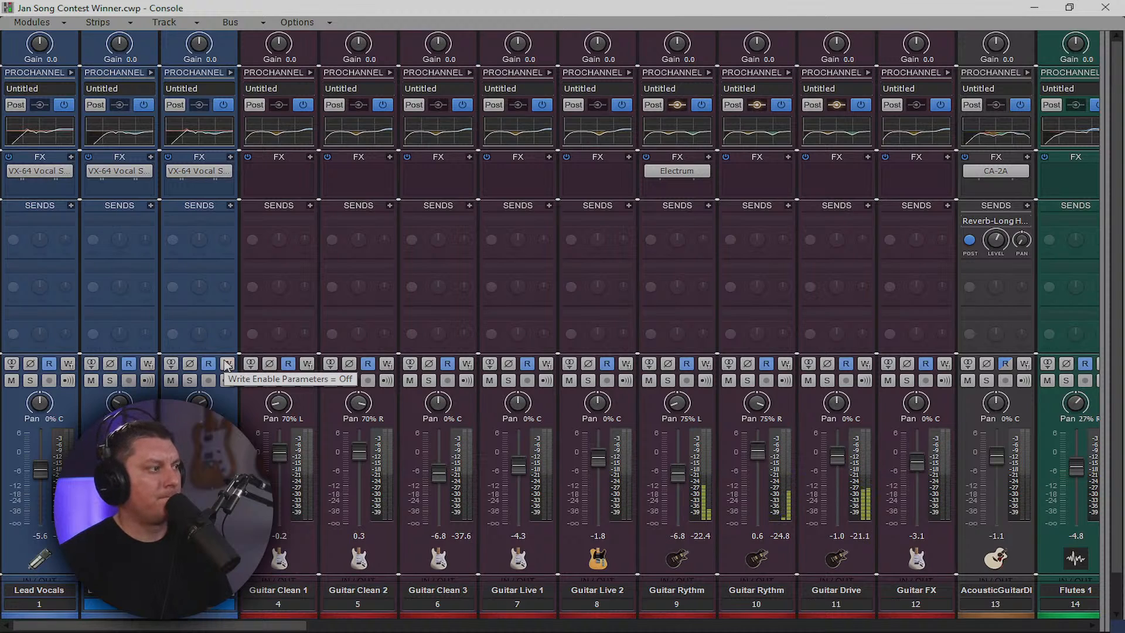
# Set the GUitars bus Console Emulator to A-Type and raise the Drums bus to about +3 dB
pyautogui.moveTo(223, 628); pyautogui.dragTo(294, 628)
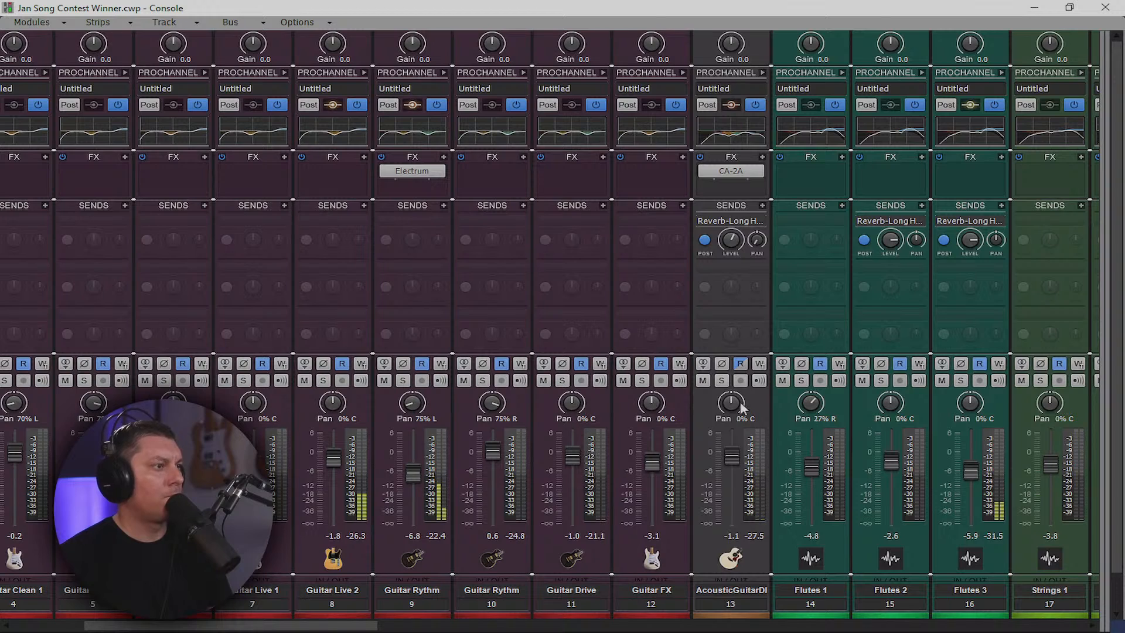
pyautogui.moveTo(1101, 325); pyautogui.dragTo(445, 410)
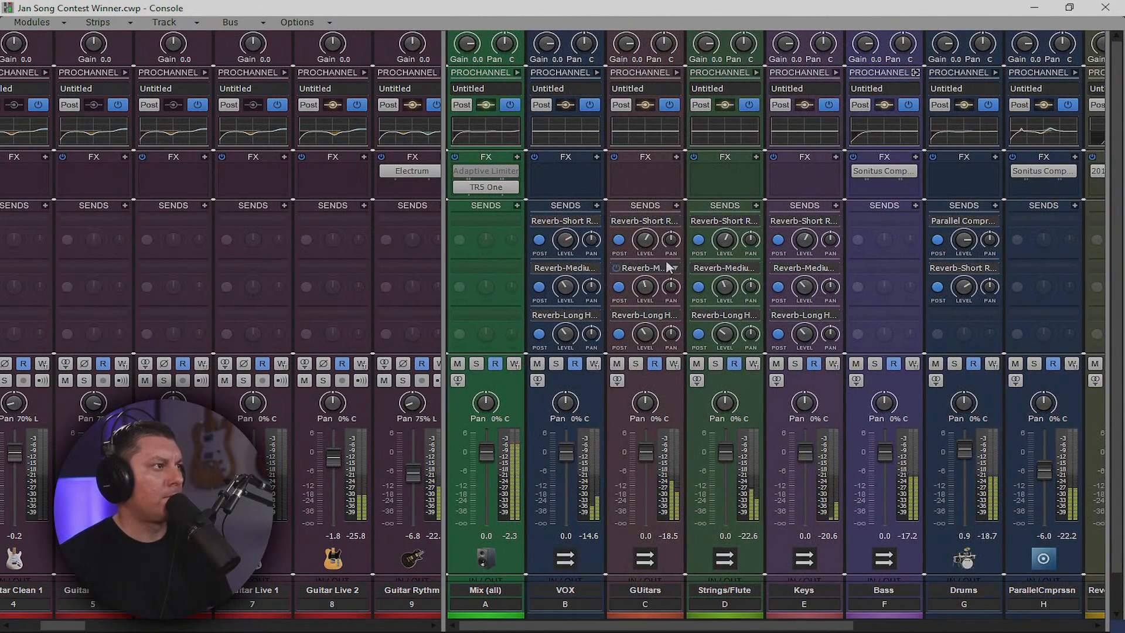
pyautogui.click(675, 71)
pyautogui.click(675, 71)
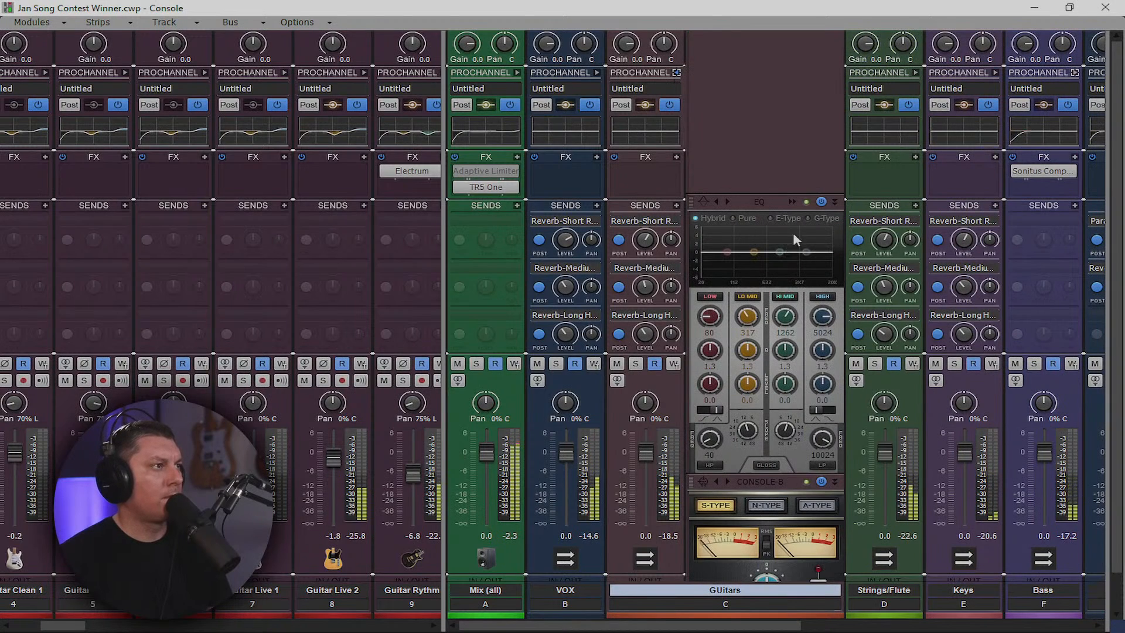
pyautogui.click(809, 506)
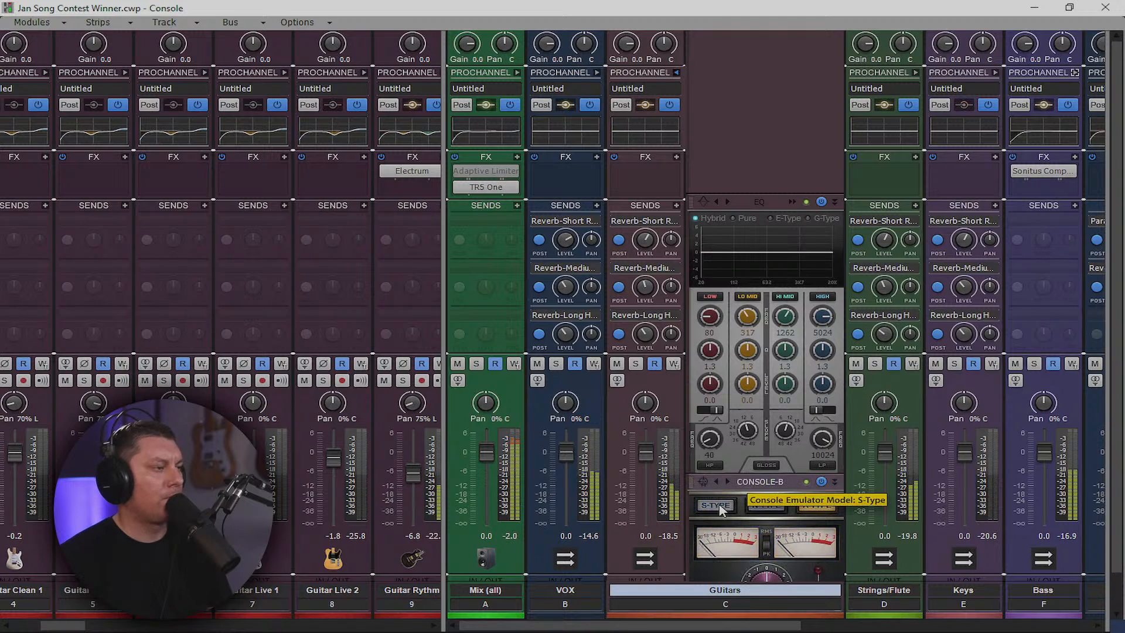
pyautogui.click(676, 71)
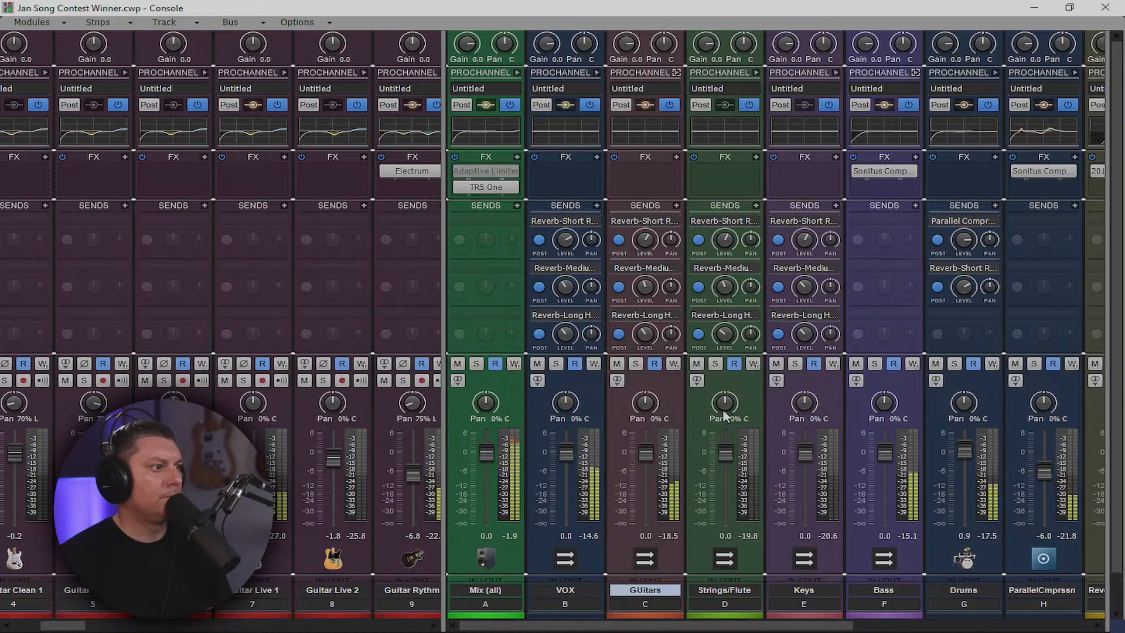
pyautogui.moveTo(694, 626); pyautogui.dragTo(751, 630)
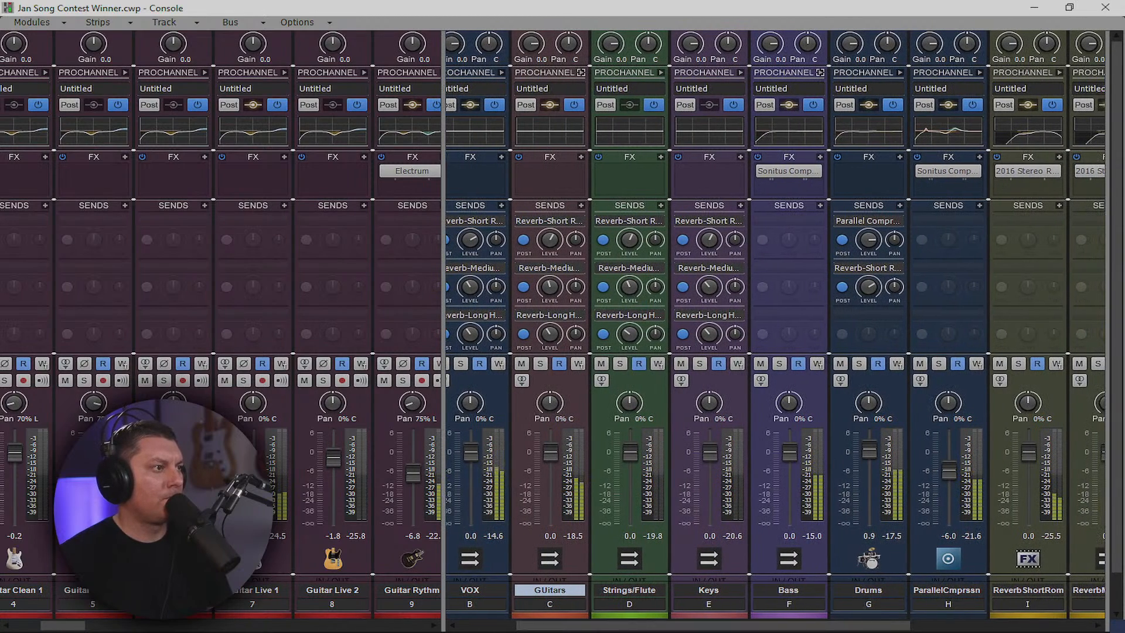
pyautogui.moveTo(869, 449); pyautogui.dragTo(869, 443)
# Select the Delay and Saturation buses and delete both
pyautogui.moveTo(820, 627); pyautogui.dragTo(1053, 609)
pyautogui.click(1041, 609)
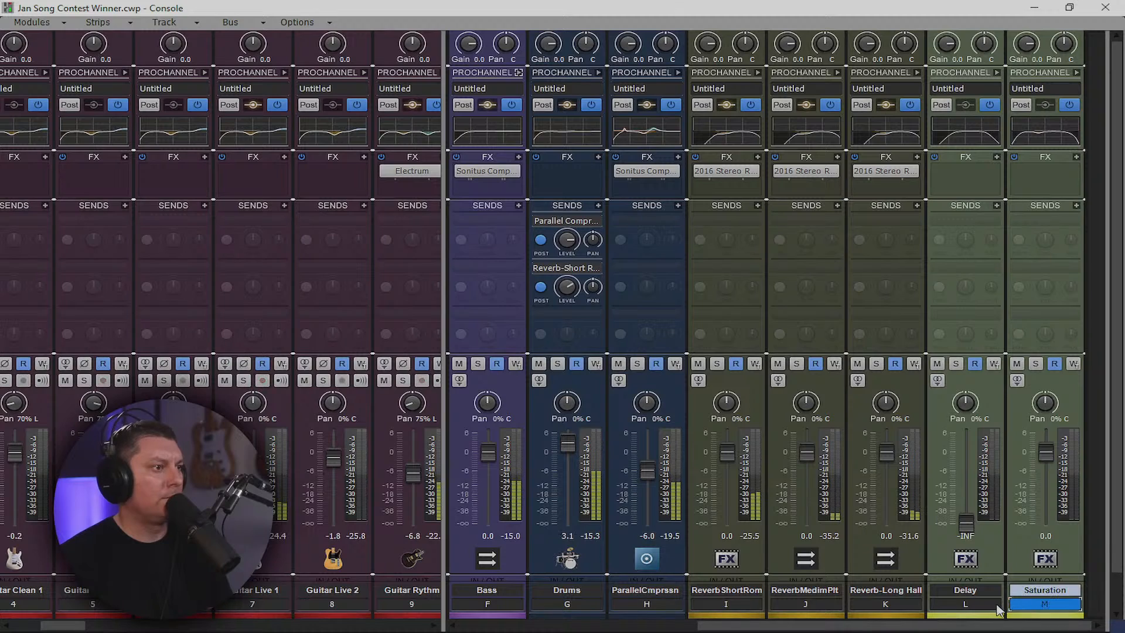
pyautogui.keyDown('ctrl'); pyautogui.click(987, 610); pyautogui.keyUp('ctrl')
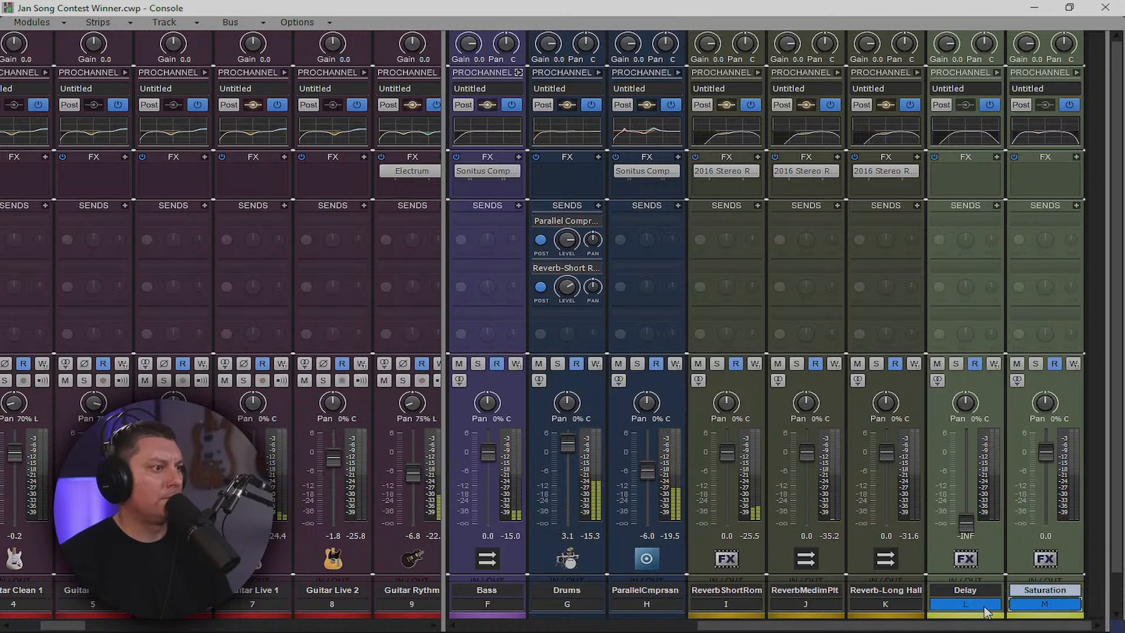
pyautogui.rightClick(998, 234)
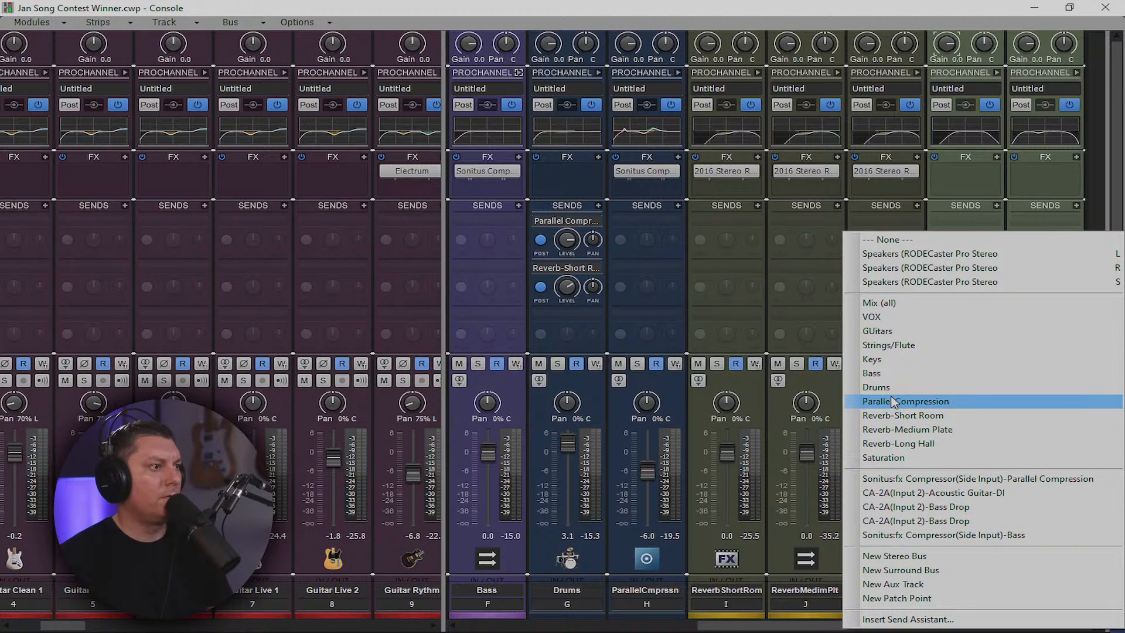
pyautogui.click(1091, 191)
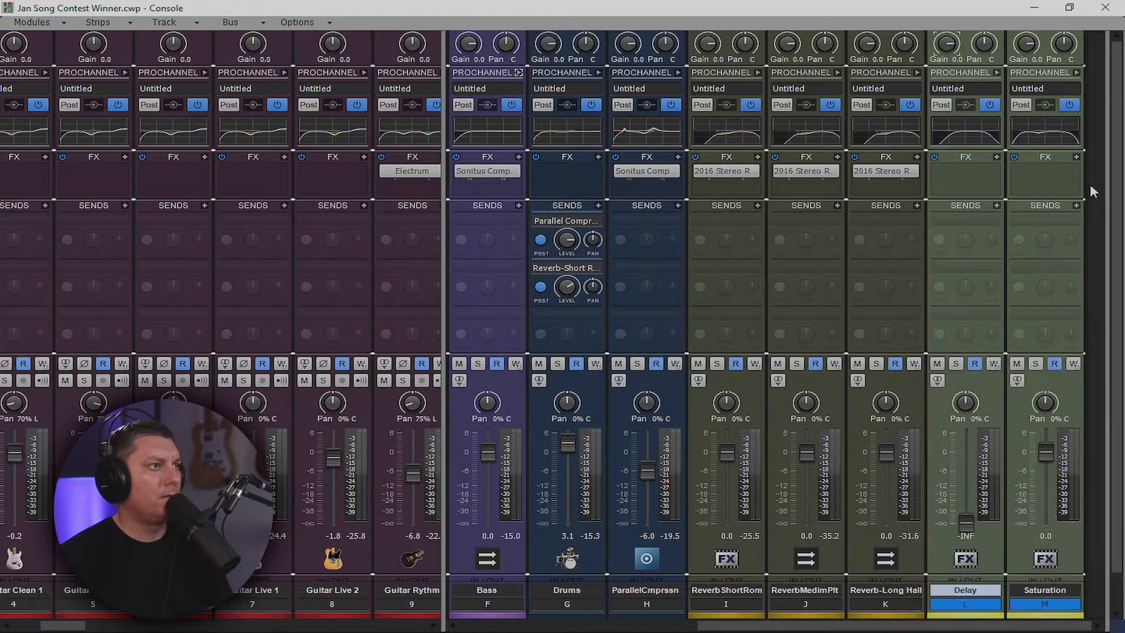
pyautogui.rightClick(1069, 389)
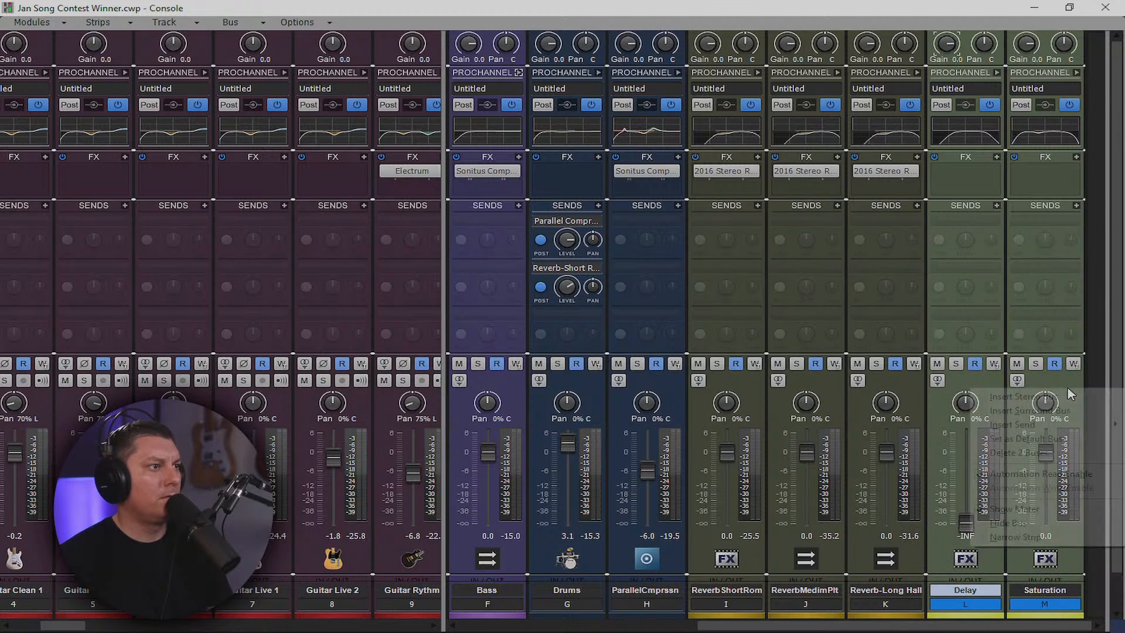
pyautogui.click(1039, 454)
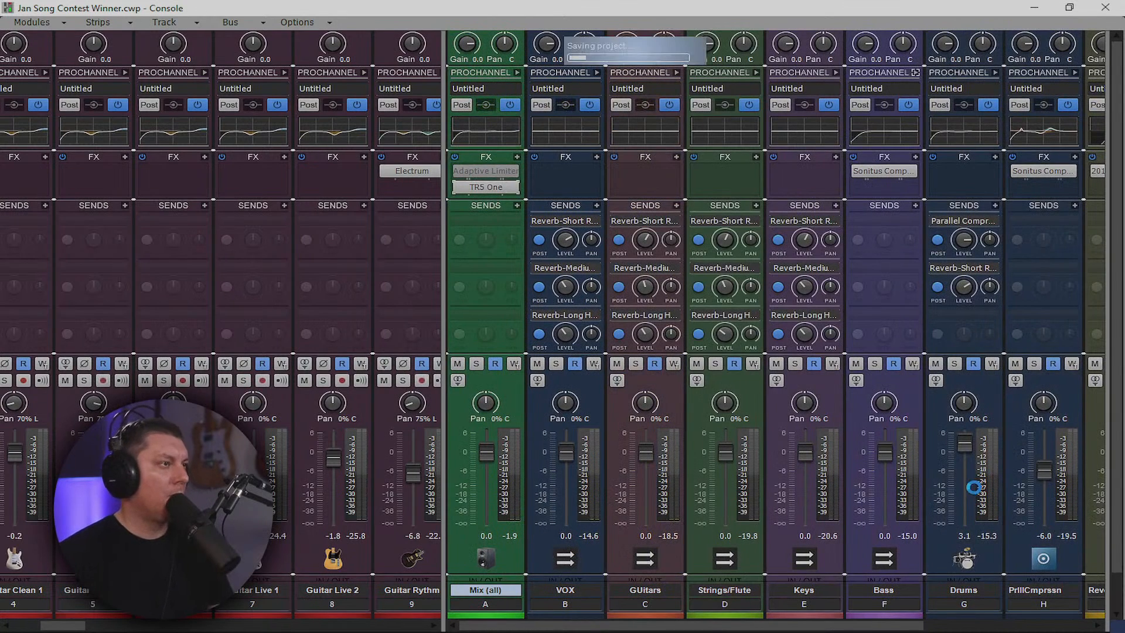
# Open the Mix module's global controls, play and stop the passage around 2:36, then return to the Console
pyautogui.moveTo(445, 272); pyautogui.dragTo(1024, 54)
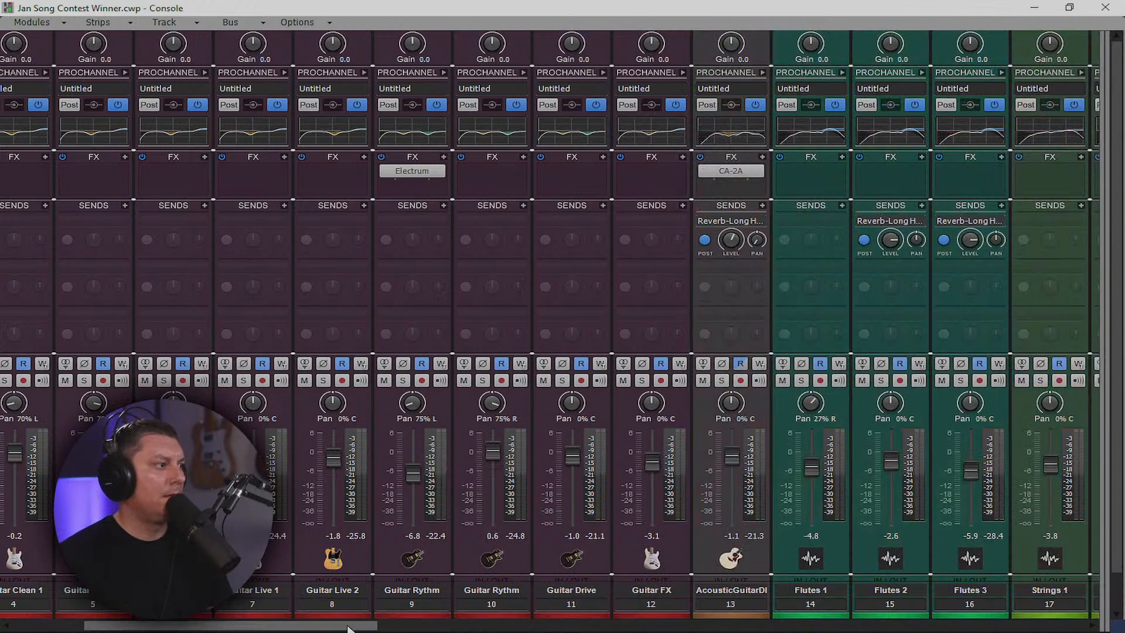
pyautogui.moveTo(295, 626); pyautogui.dragTo(223, 627)
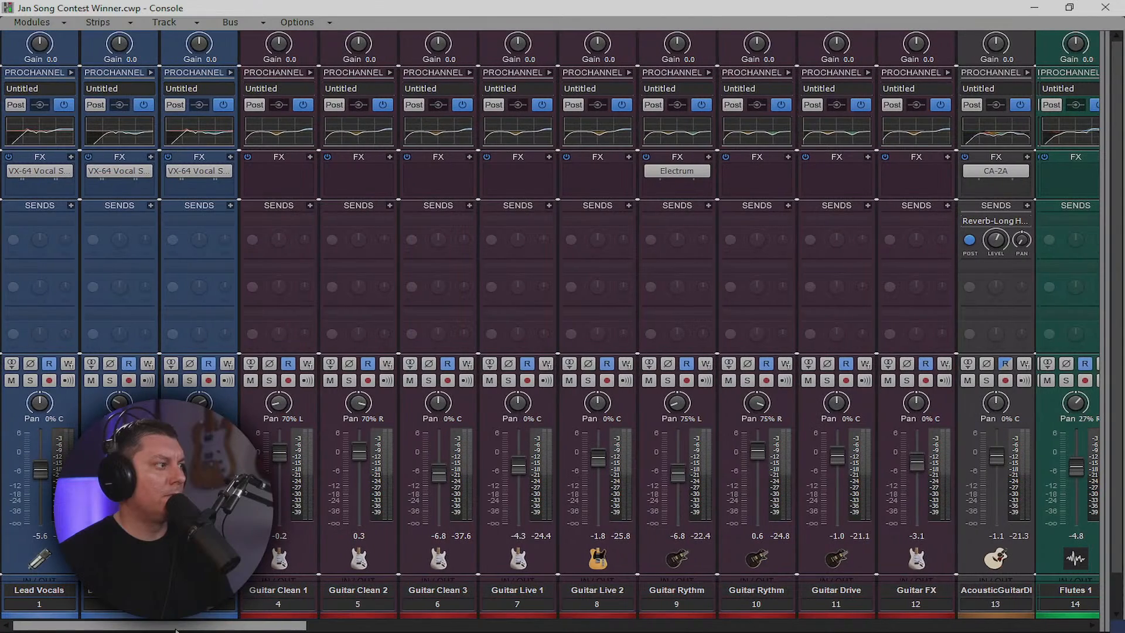
pyautogui.click(1031, 9)
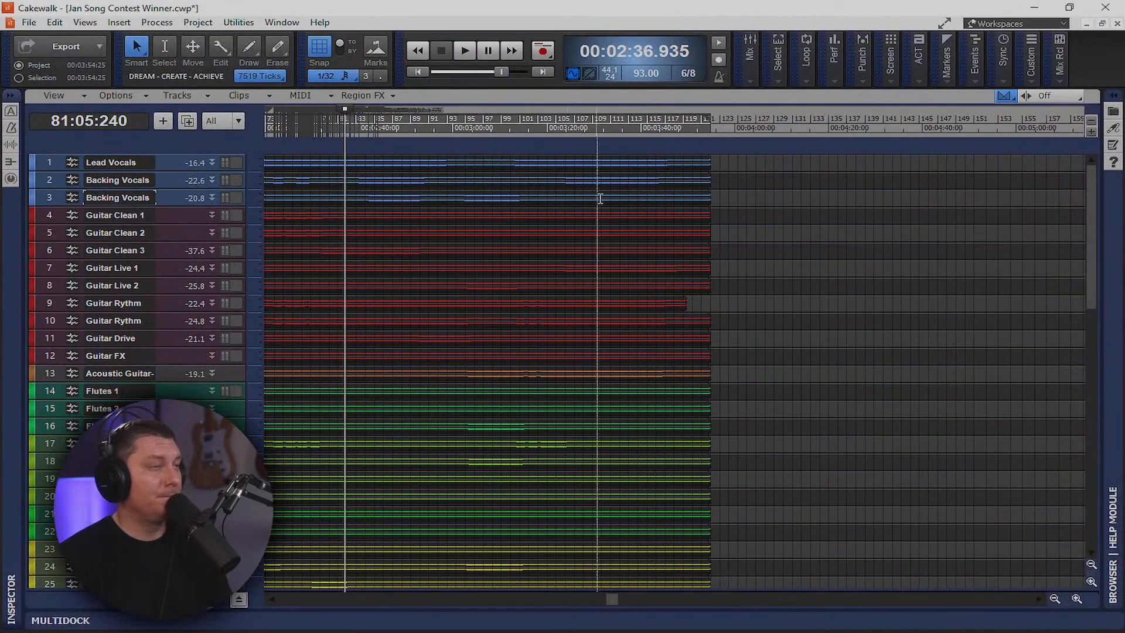
pyautogui.click(749, 70)
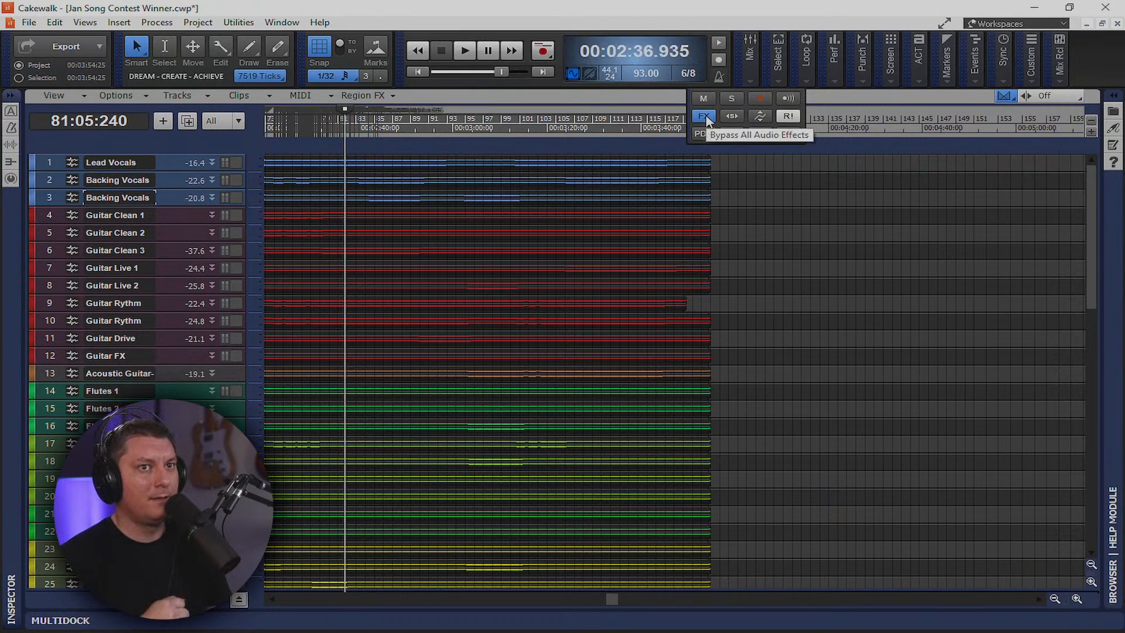
pyautogui.press('space')
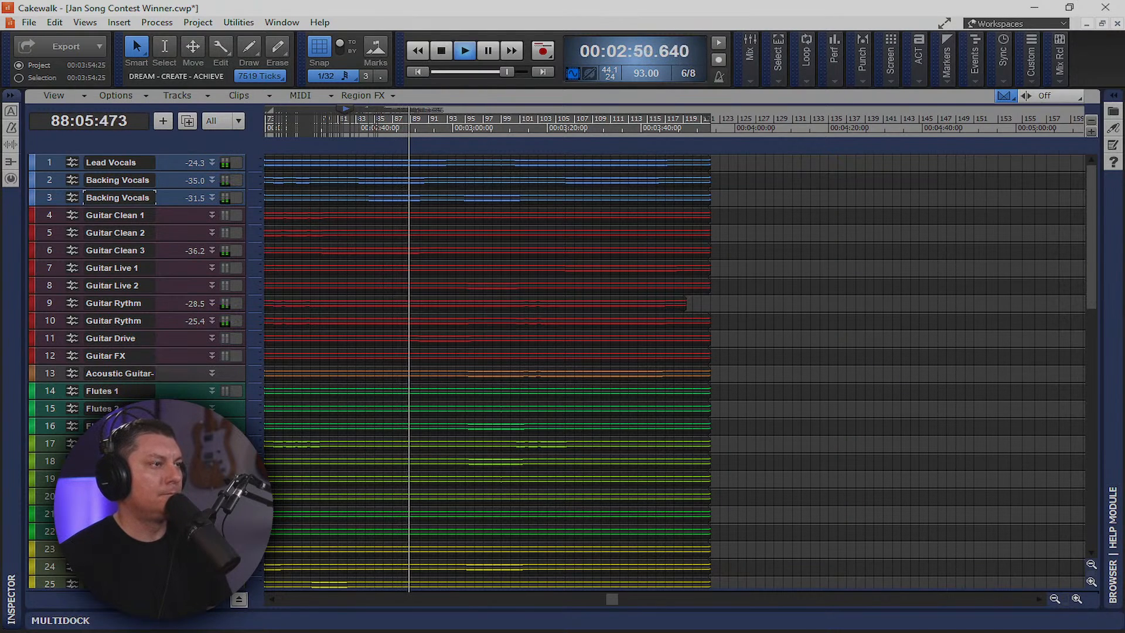
pyautogui.press('space')
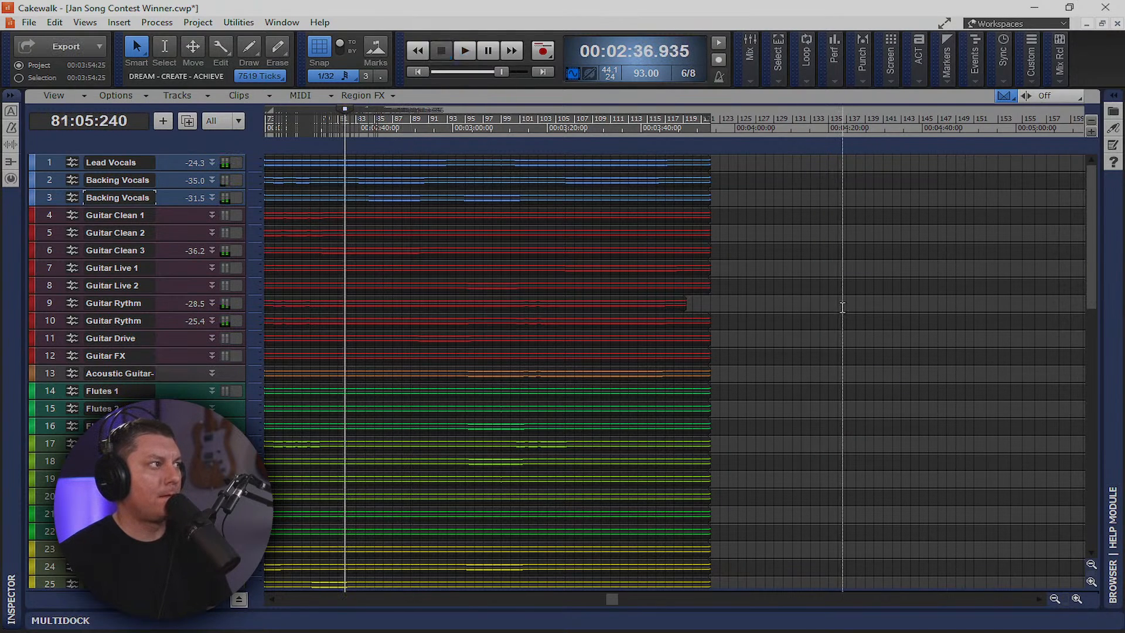
pyautogui.hotkey('alt', '2')
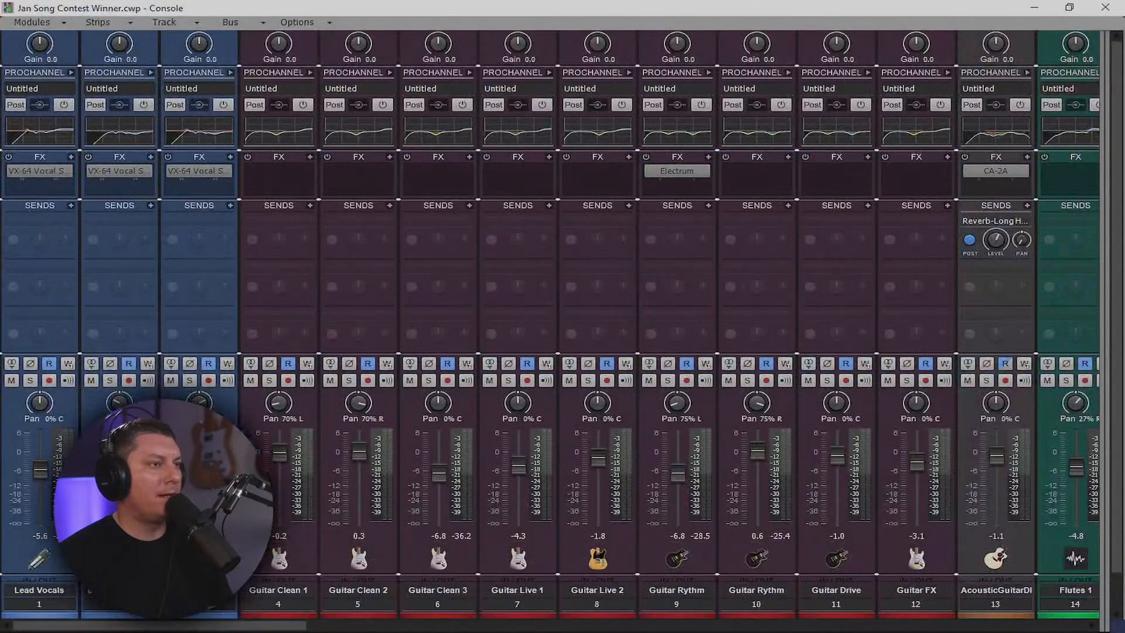
# Reset the Mix (all) bus level to 0.0 dB
pyautogui.moveTo(1104, 265); pyautogui.dragTo(545, 351)
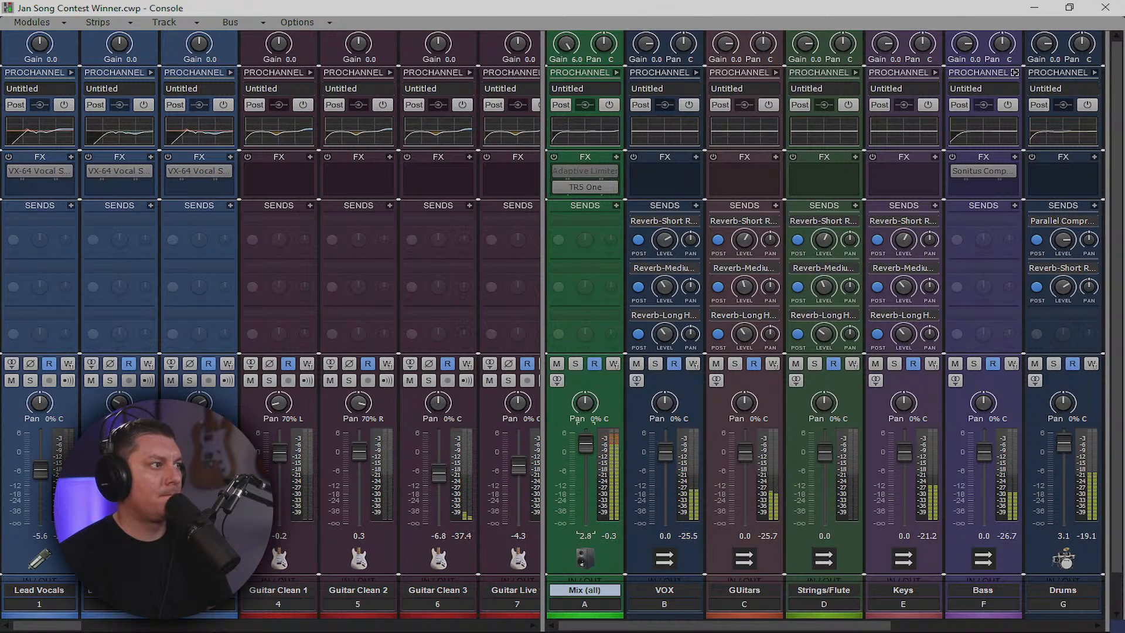
pyautogui.doubleClick(586, 442)
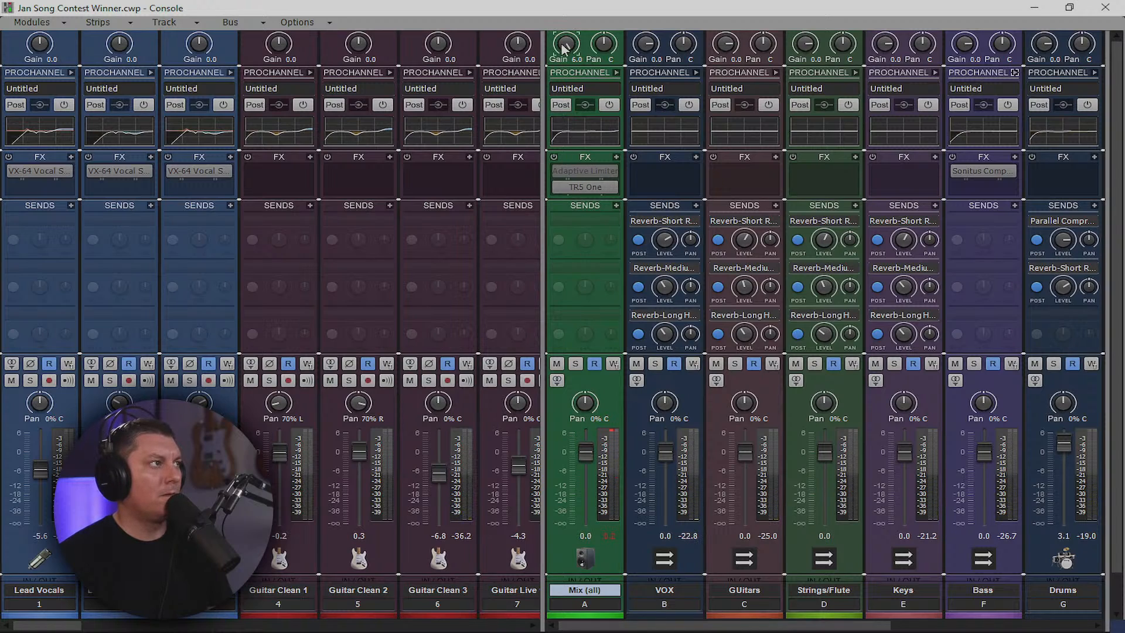
pyautogui.click(1035, 8)
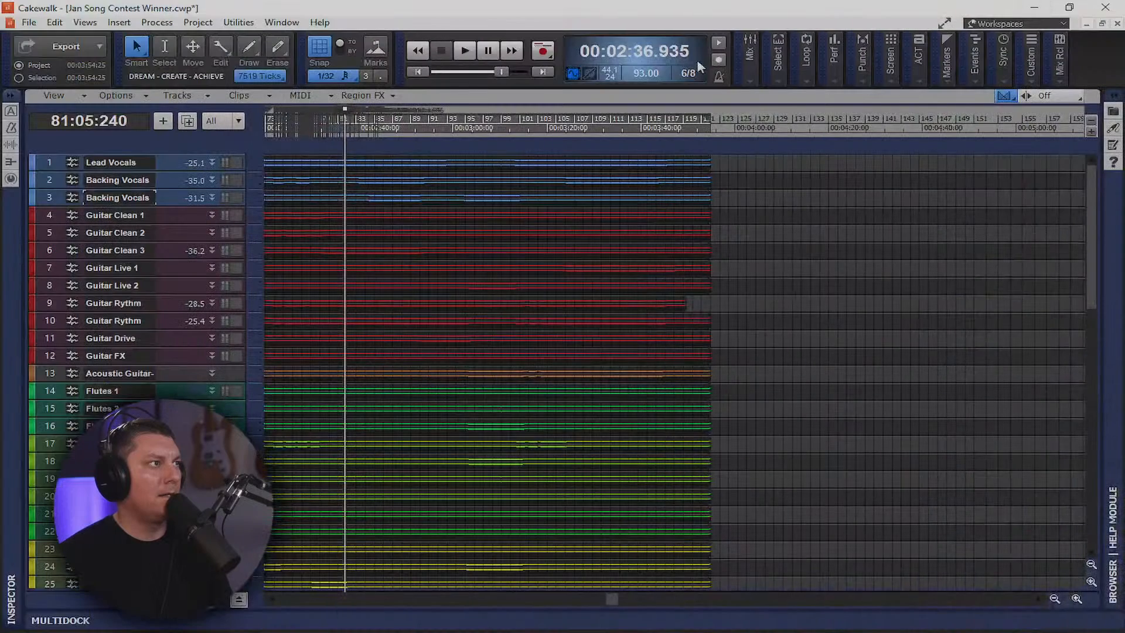
# Bypass all audio effects, play the song, and bring up the Console
pyautogui.click(756, 65)
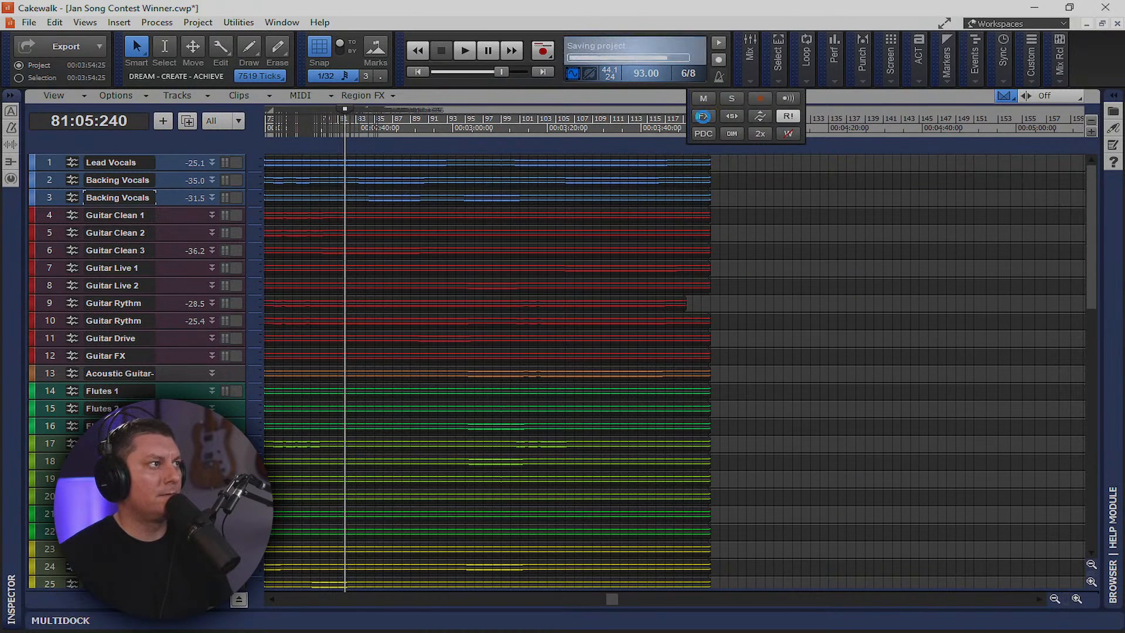
pyautogui.click(705, 119)
pyautogui.press('space')
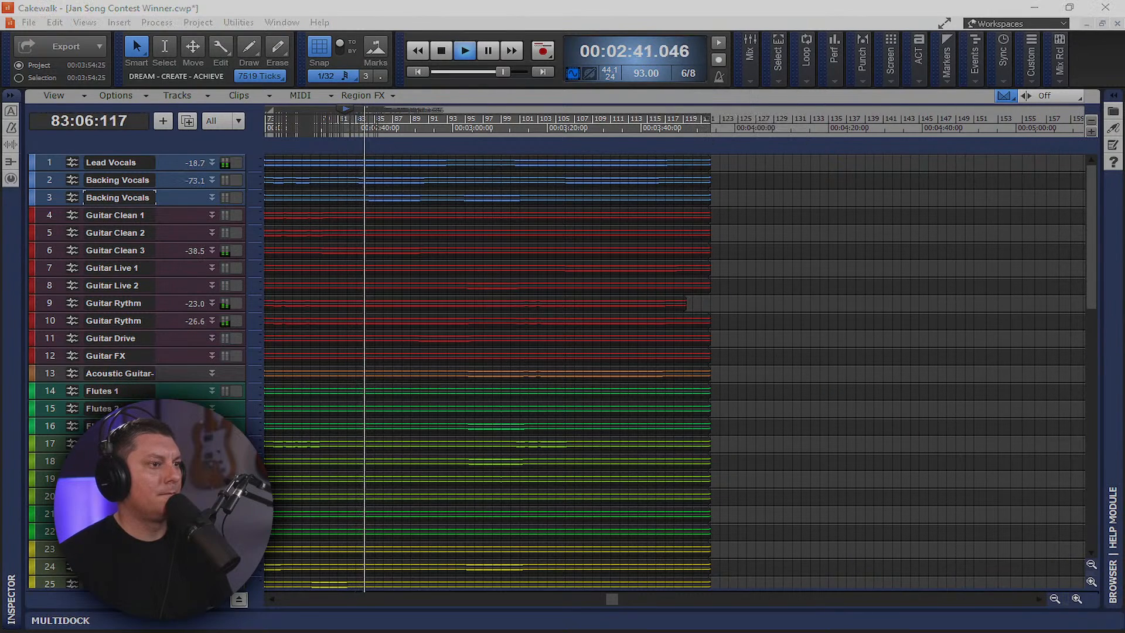
pyautogui.hotkey('alt', '2')
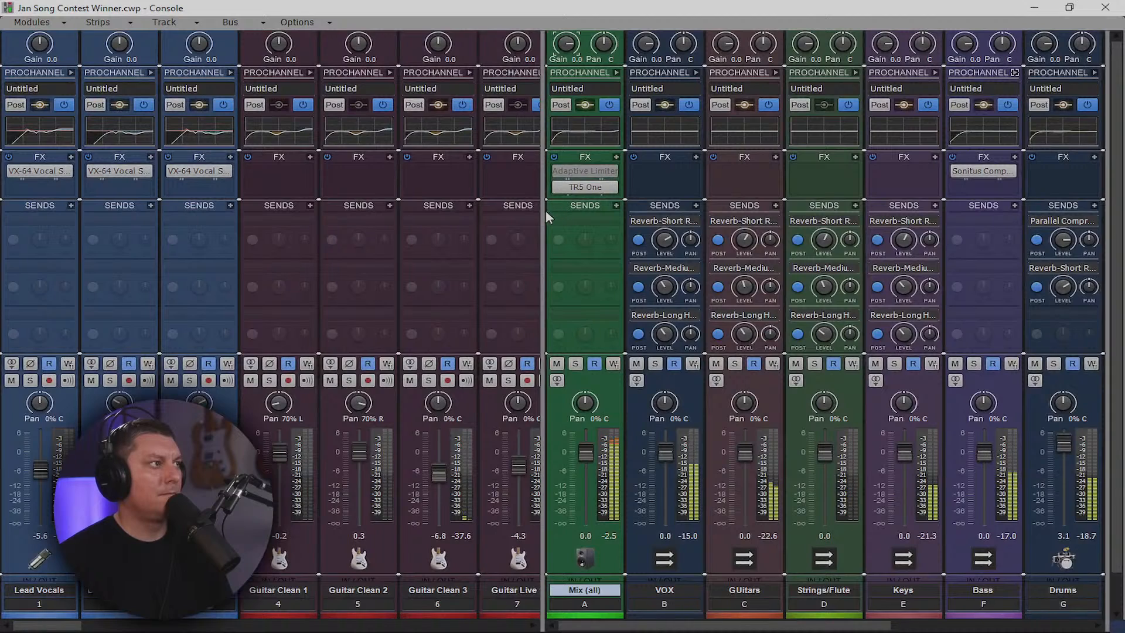
# Check the guitar strips in the Console, then enlarge the Lead Vocals track in track view
pyautogui.moveTo(544, 209); pyautogui.dragTo(1121, 201)
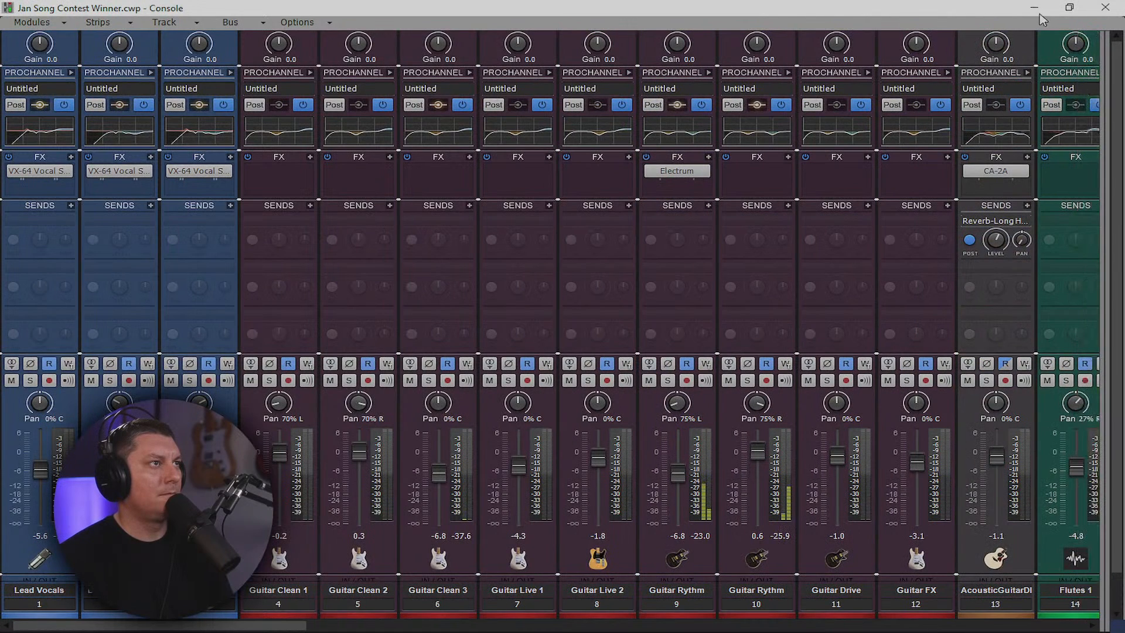
pyautogui.click(1038, 8)
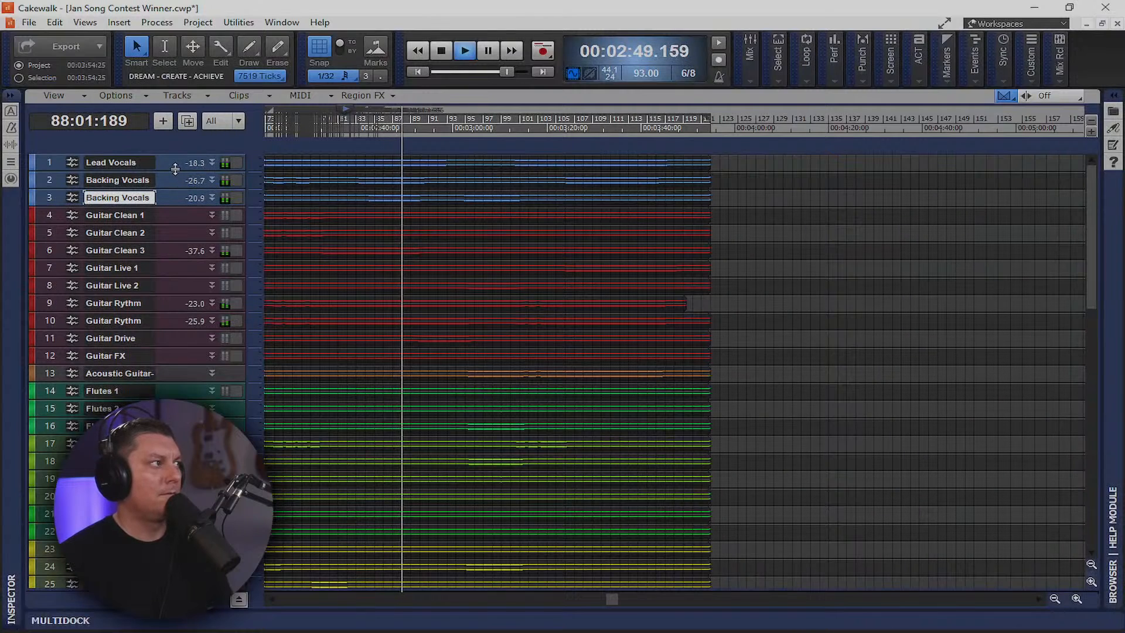
pyautogui.moveTo(174, 170); pyautogui.dragTo(193, 326)
# Try unsynced Lead Vocals VX-64 delay times around 325-355 ms, then re-enable tempo sync
pyautogui.doubleClick(188, 191)
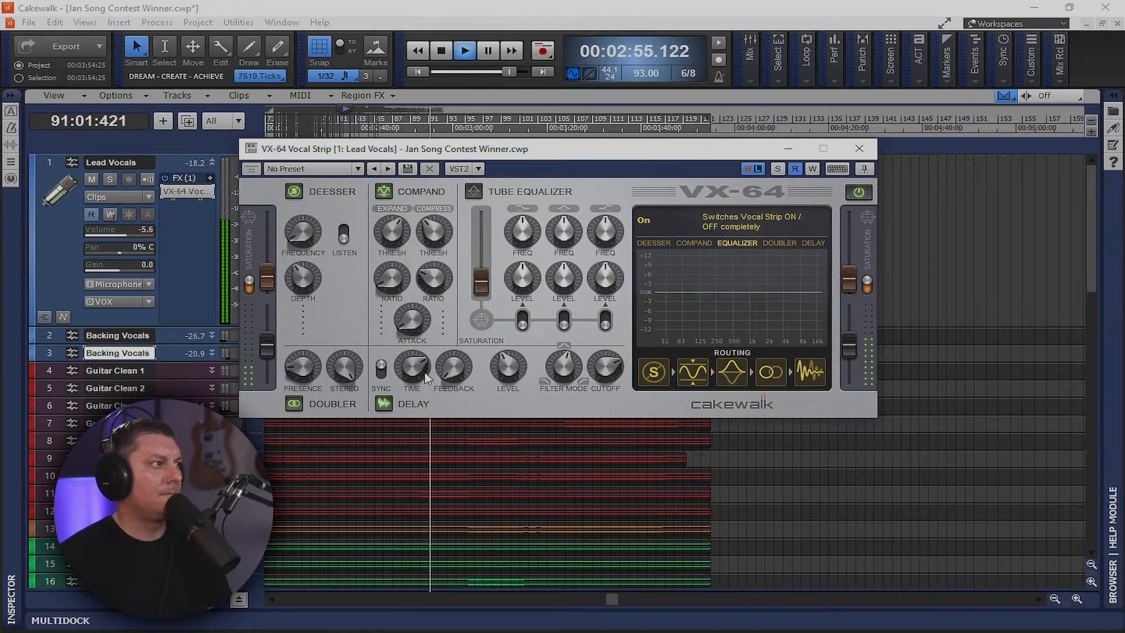
pyautogui.moveTo(414, 368)
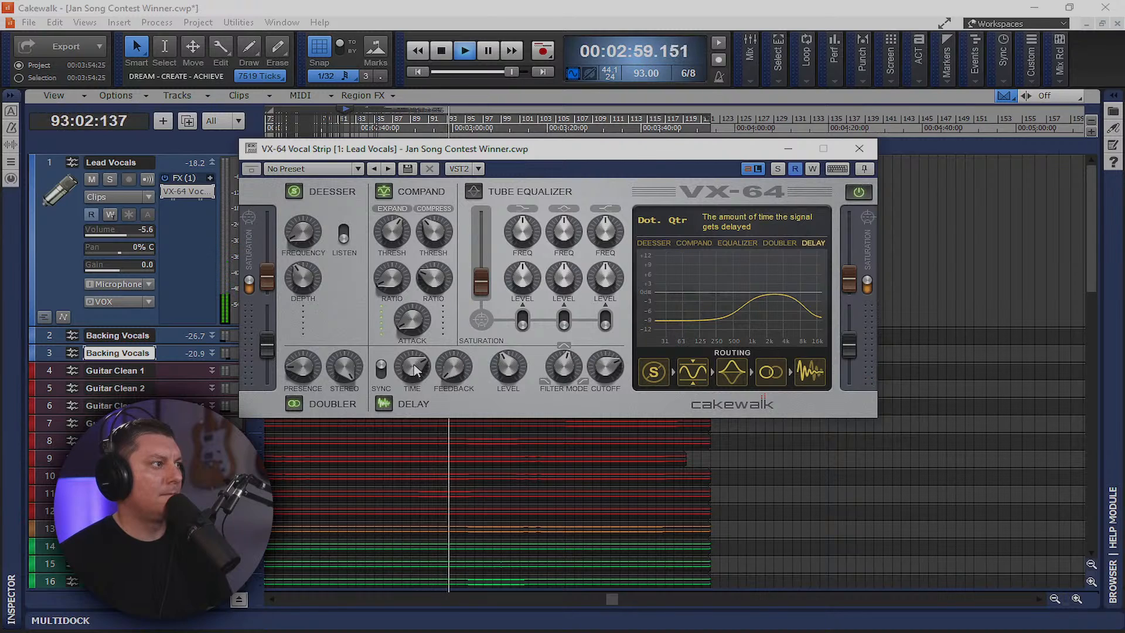
pyautogui.click(381, 369)
pyautogui.moveTo(413, 370)
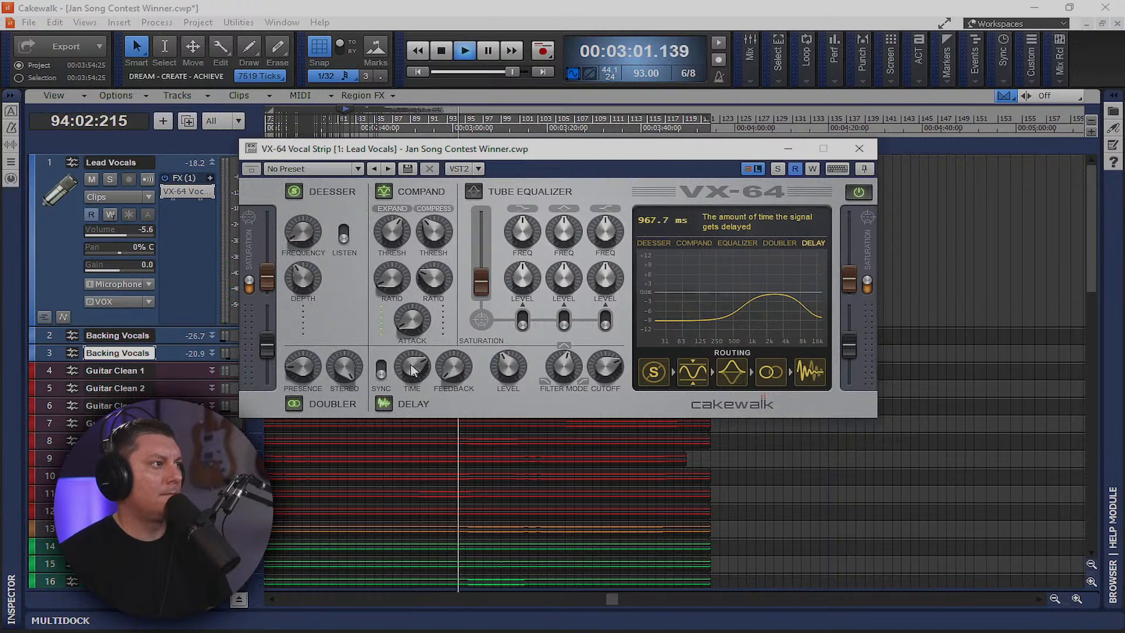
pyautogui.moveTo(412, 368); pyautogui.dragTo(414, 346)
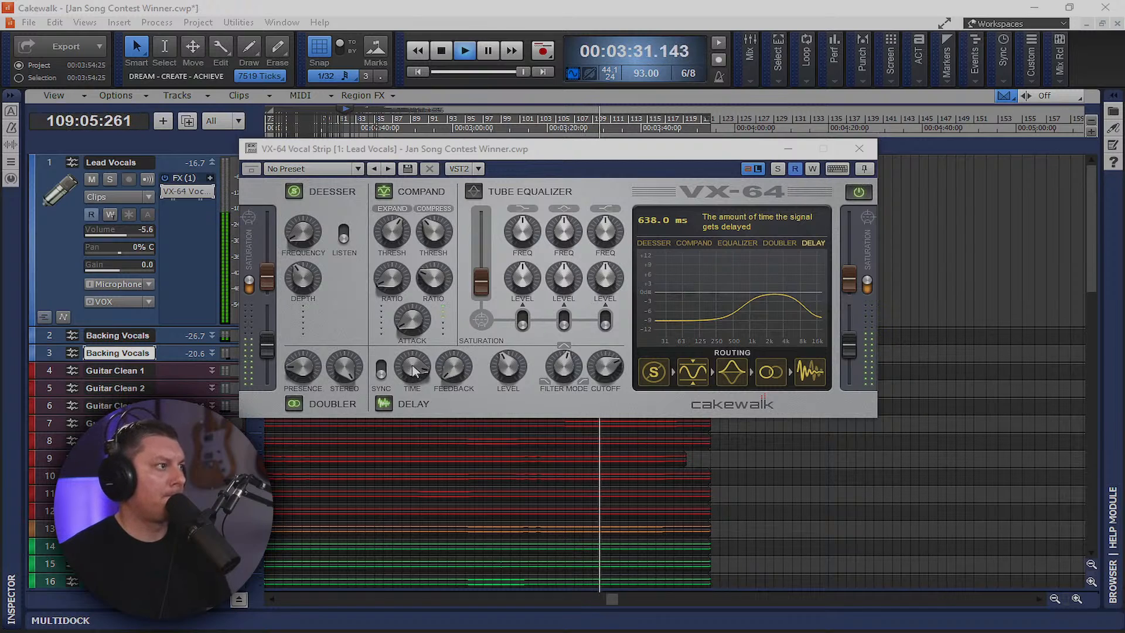
pyautogui.moveTo(414, 366); pyautogui.dragTo(423, 397)
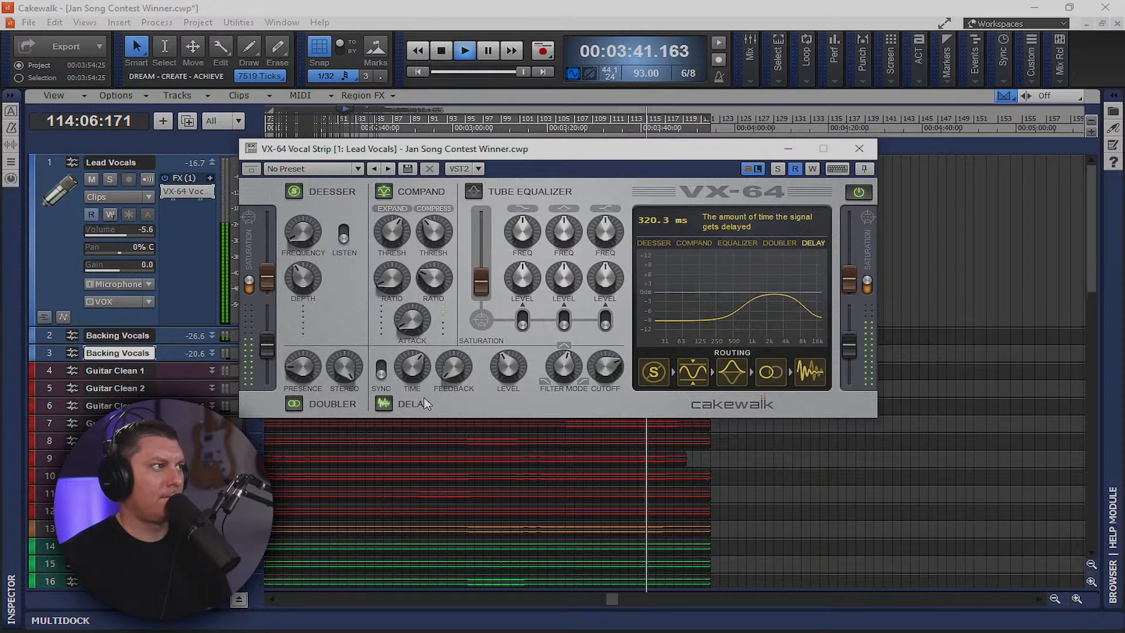
pyautogui.moveTo(423, 397); pyautogui.dragTo(423, 397)
pyautogui.click(382, 370)
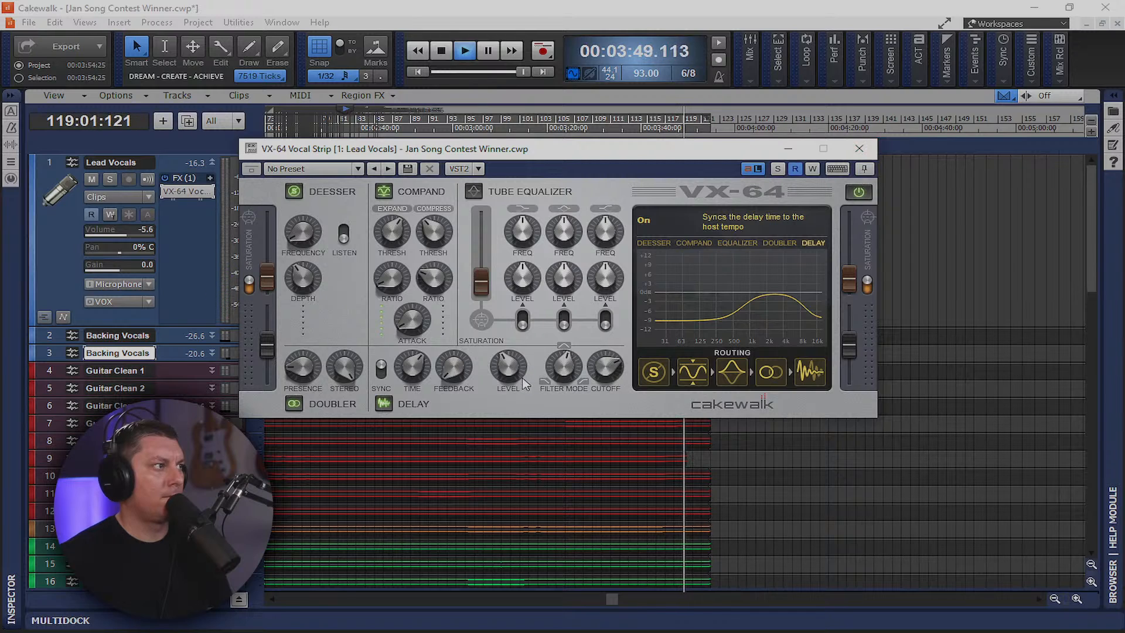
pyautogui.press('space')
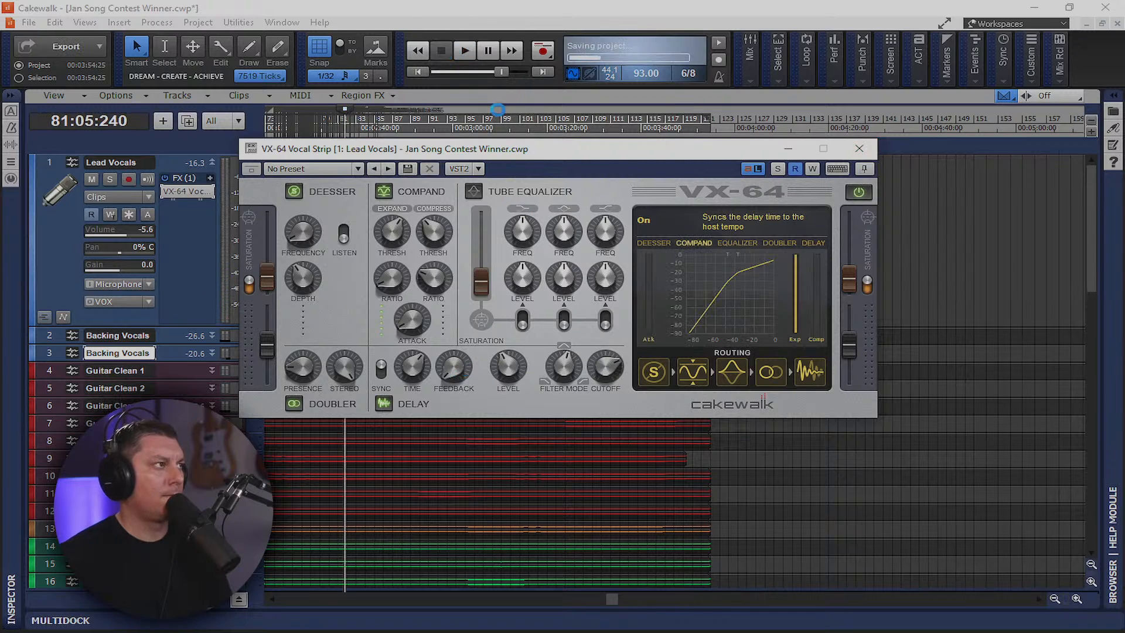
pyautogui.click(789, 150)
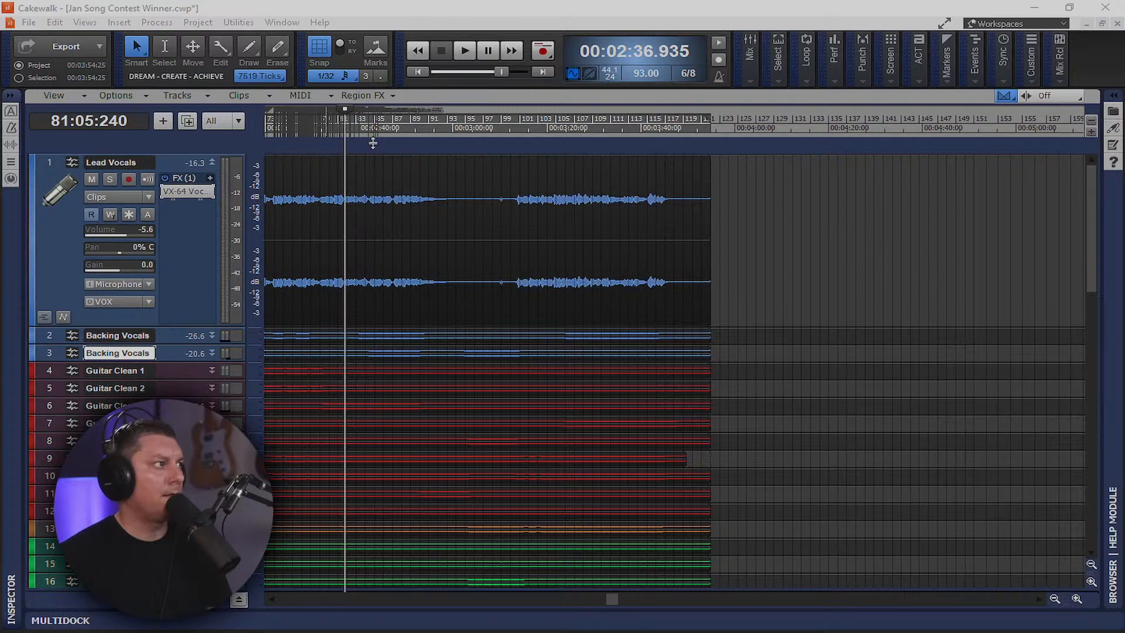
# Solo Lead Vocals and play from near the song start
pyautogui.moveTo(612, 598); pyautogui.dragTo(246, 618)
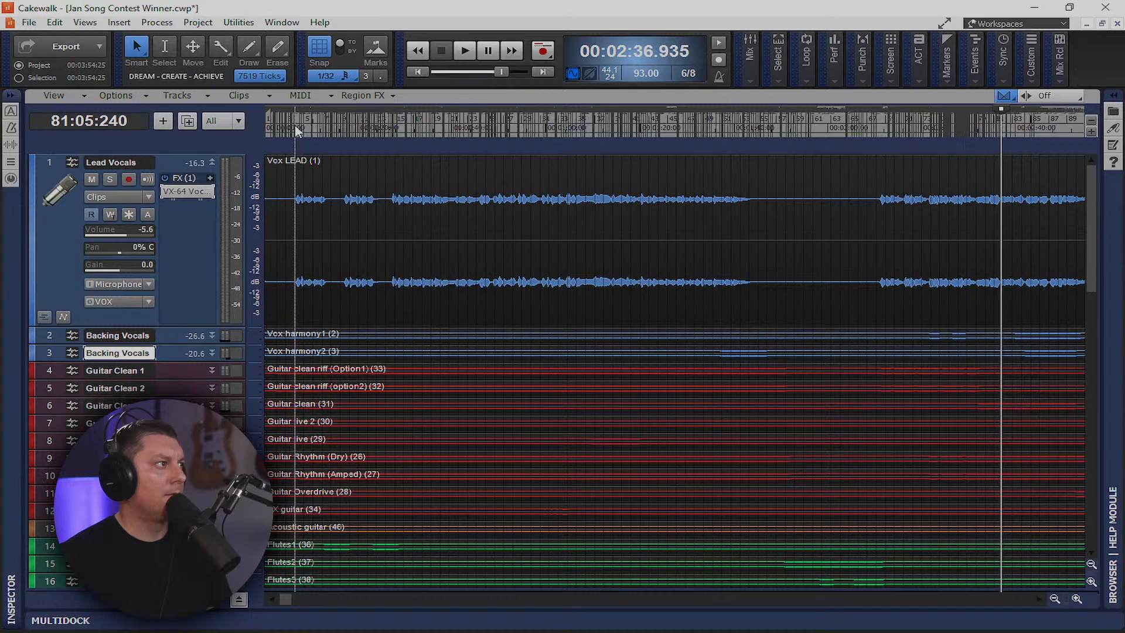
pyautogui.click(295, 129)
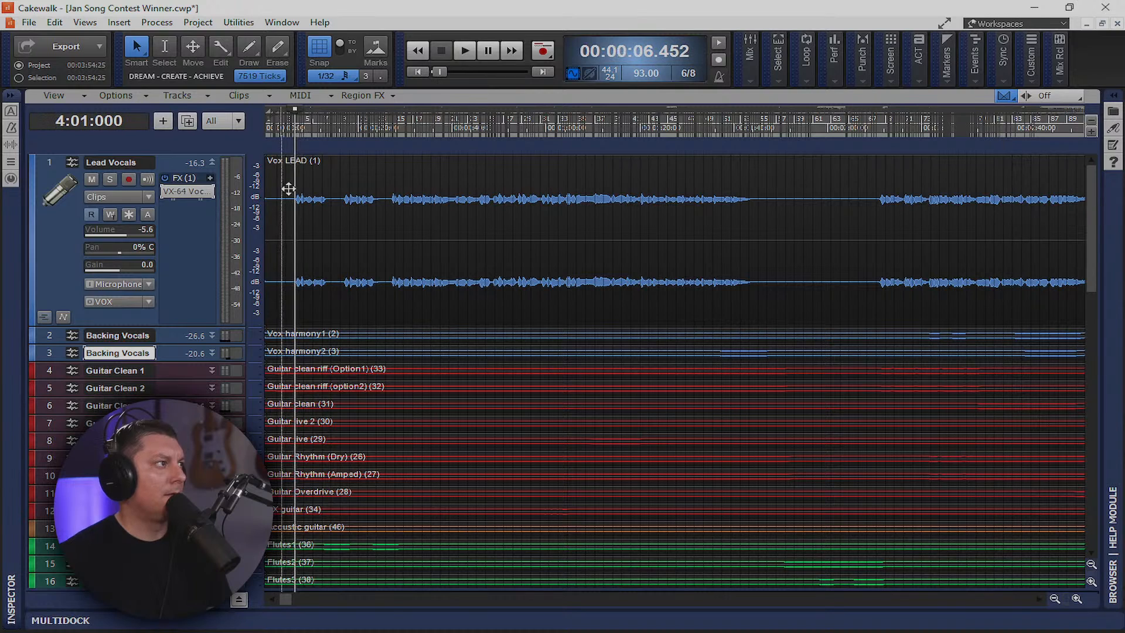
pyautogui.click(109, 180)
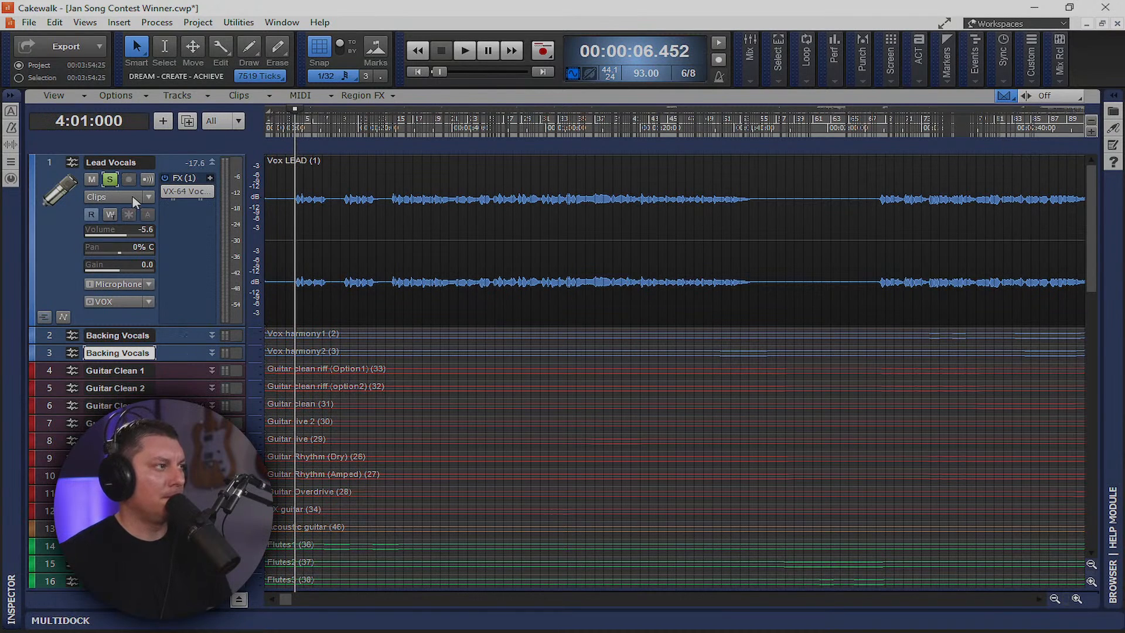
pyautogui.press('space')
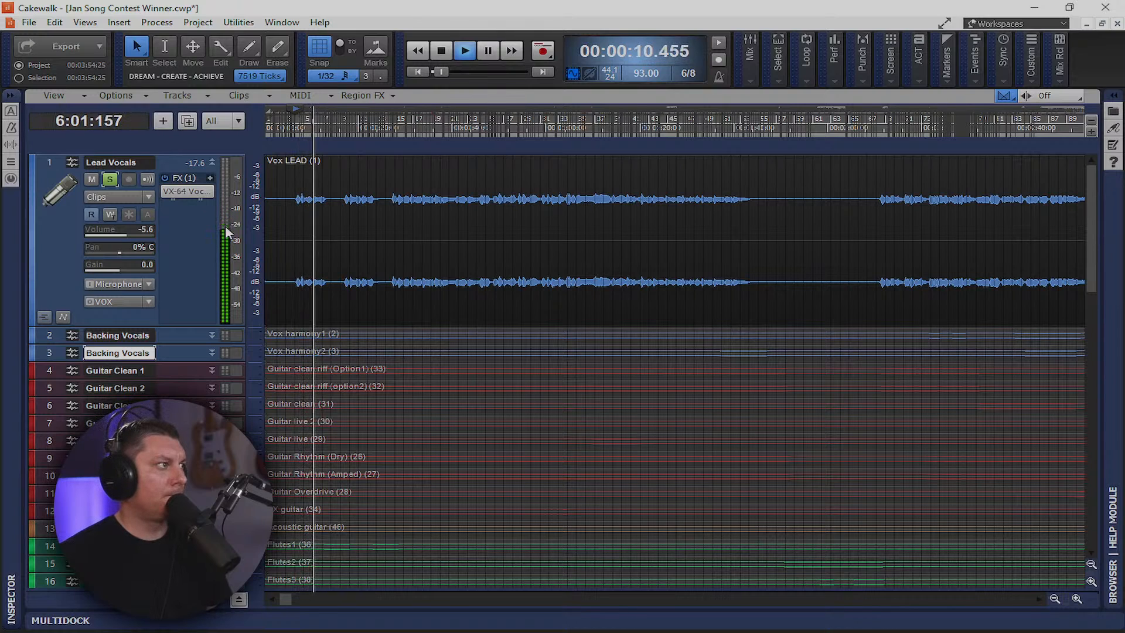
# Audition Qtr-Trpt, Dot. 8th and 8th delay times, settle on Dot. 8th, then unsolo the vocal
pyautogui.doubleClick(187, 191)
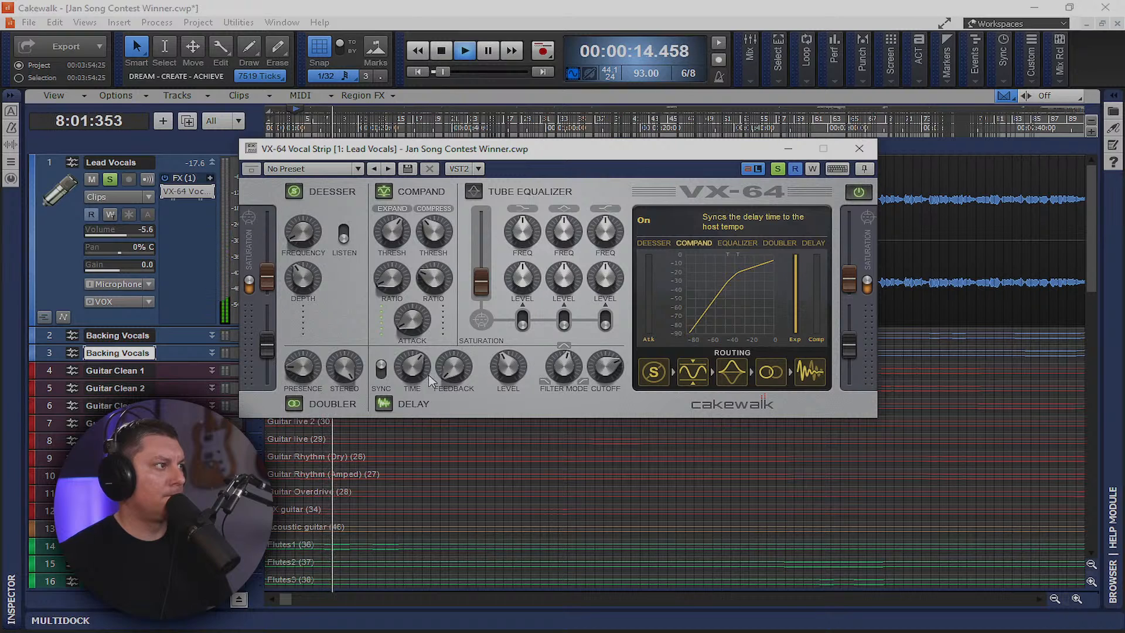
pyautogui.click(412, 367)
pyautogui.moveTo(411, 366); pyautogui.dragTo(411, 367)
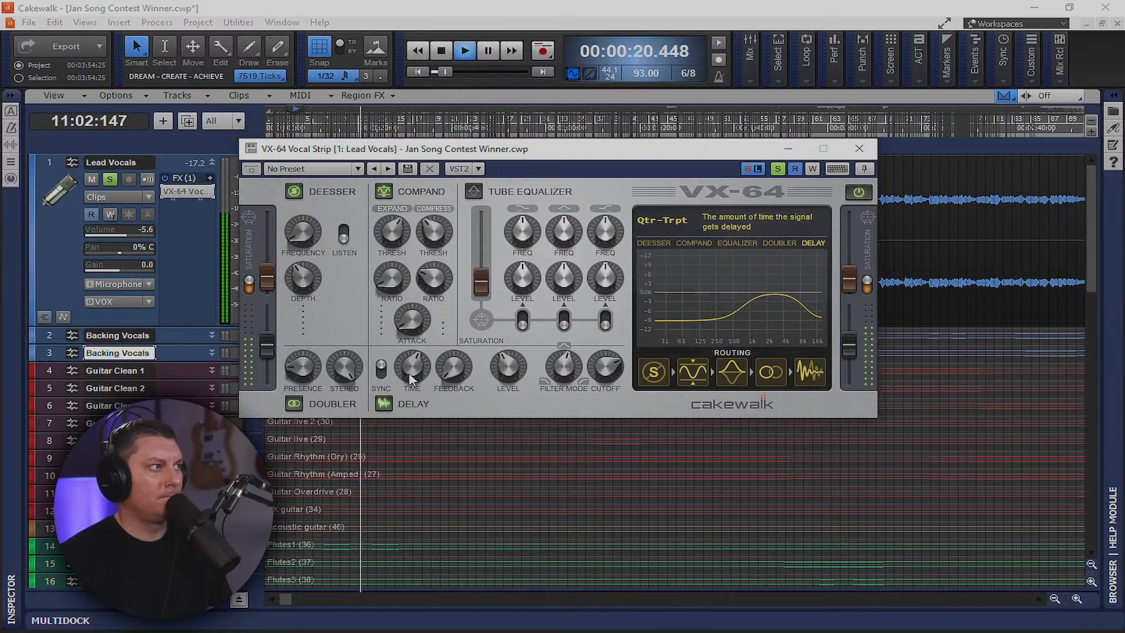
pyautogui.moveTo(412, 370); pyautogui.dragTo(408, 379)
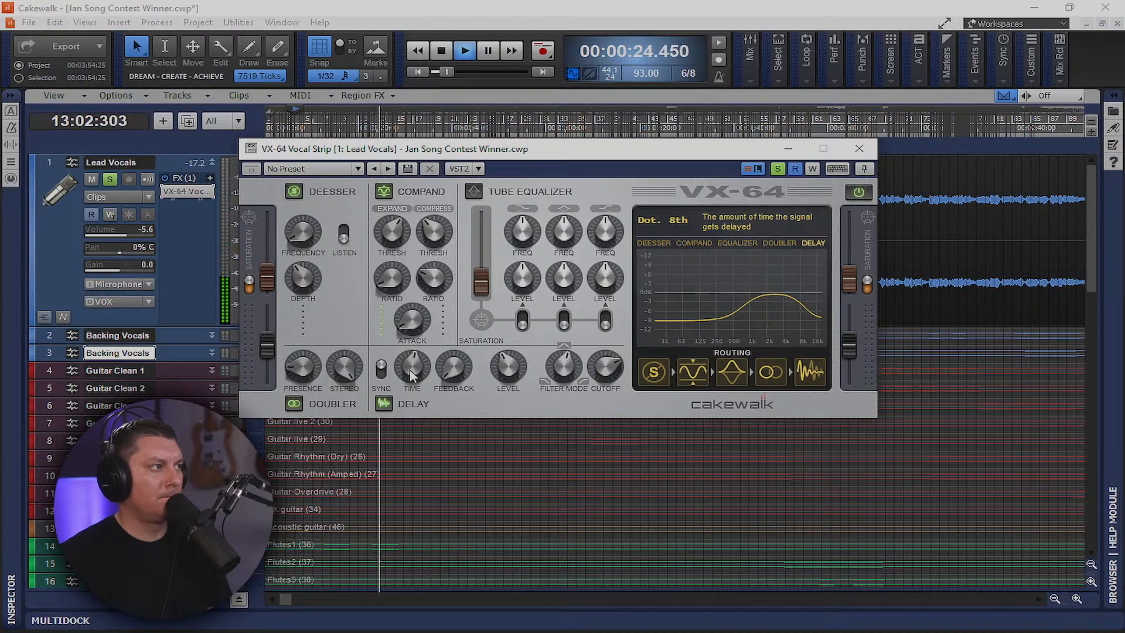
pyautogui.moveTo(411, 375); pyautogui.dragTo(411, 384)
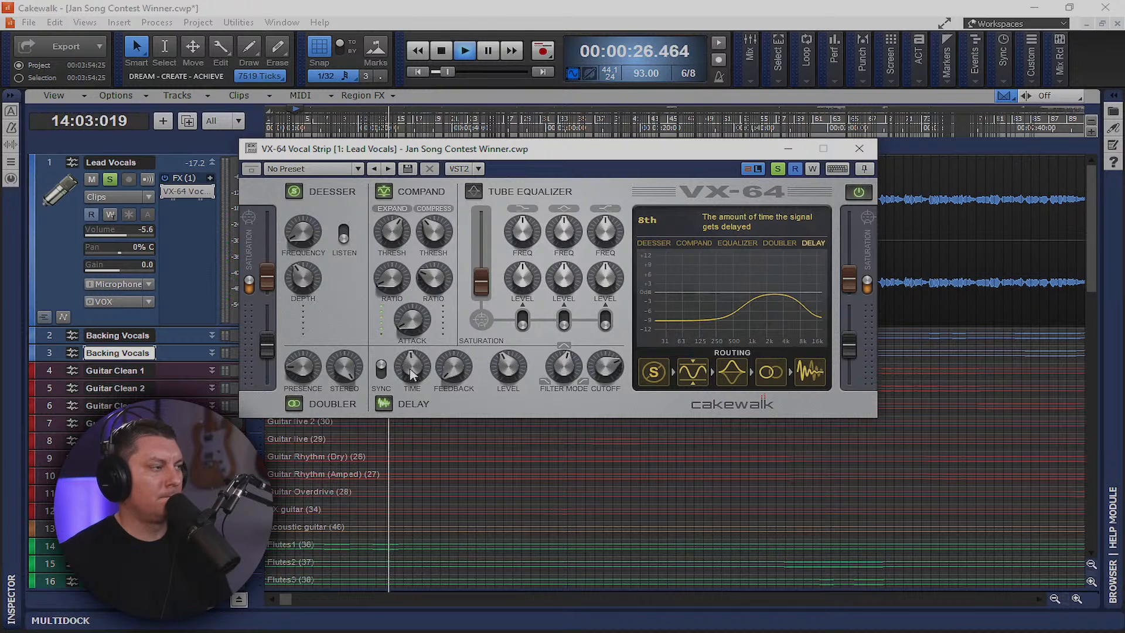
pyautogui.press('space')
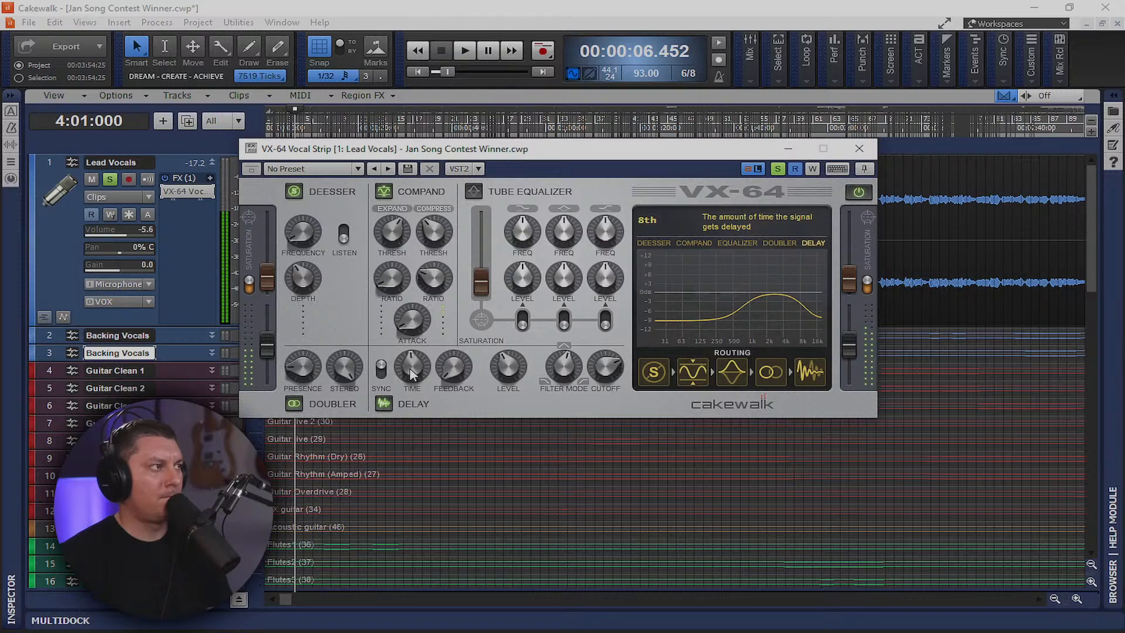
pyautogui.press('space')
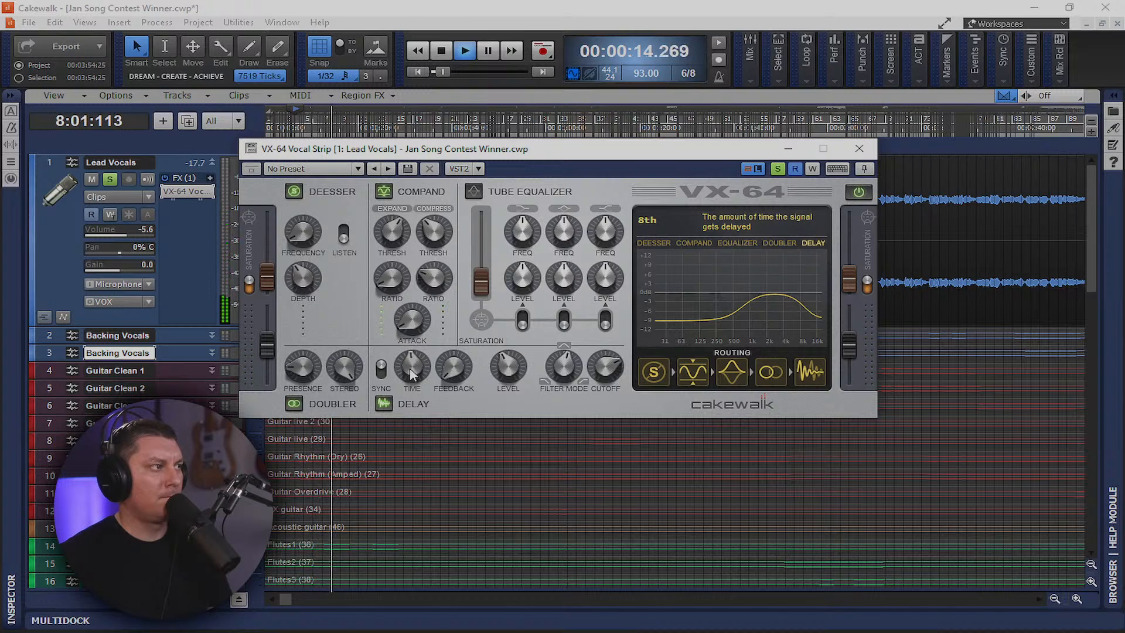
pyautogui.moveTo(411, 375); pyautogui.dragTo(412, 369)
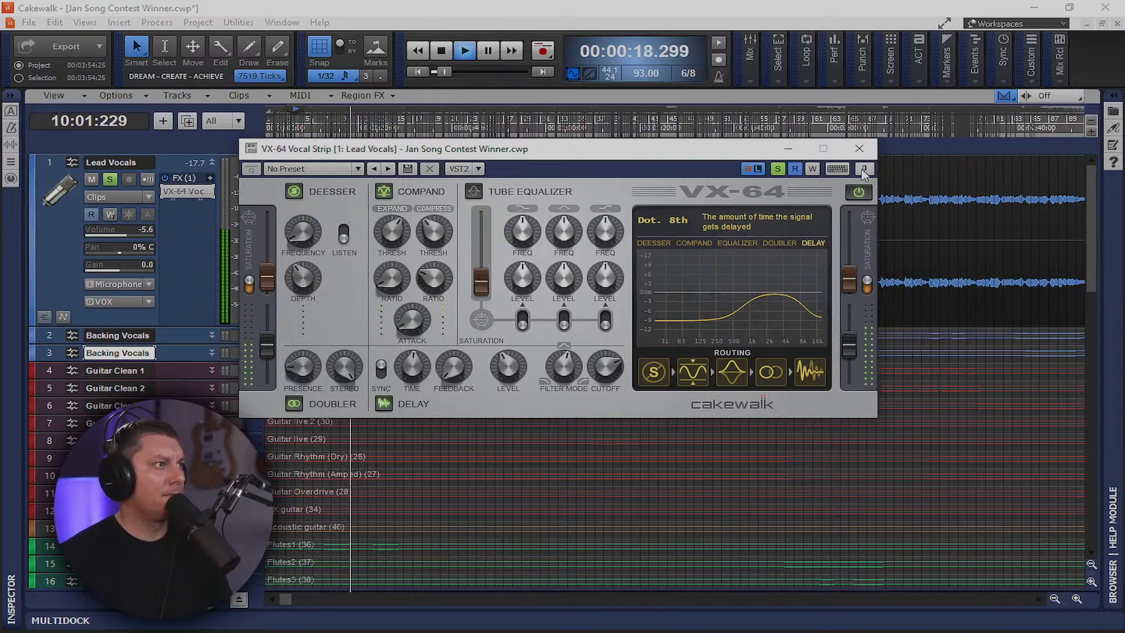
pyautogui.click(778, 169)
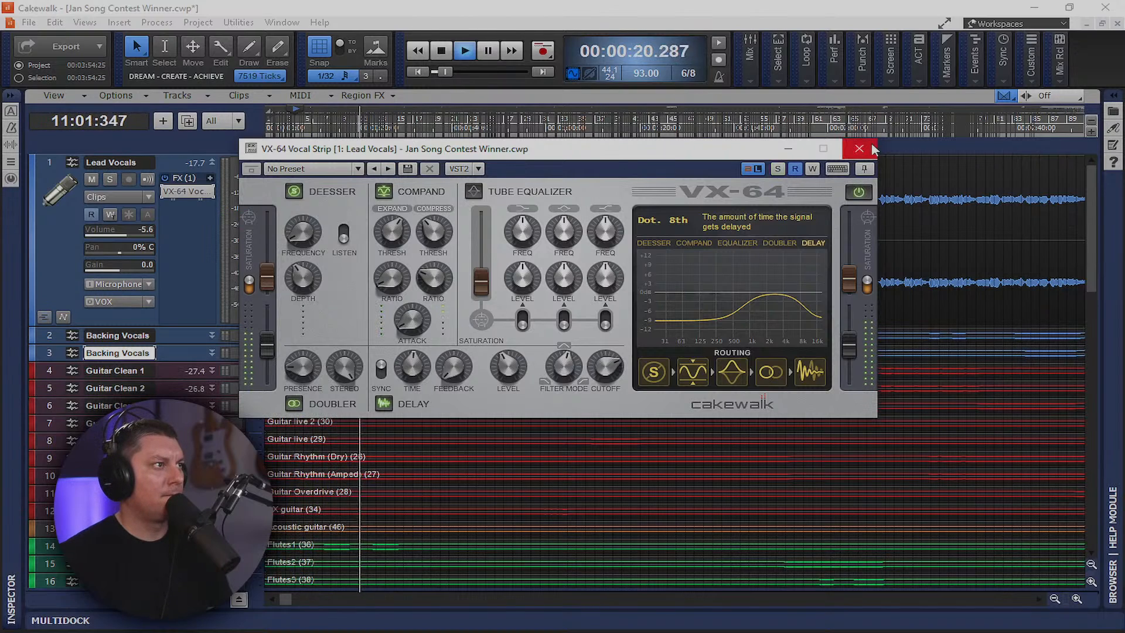
pyautogui.click(859, 148)
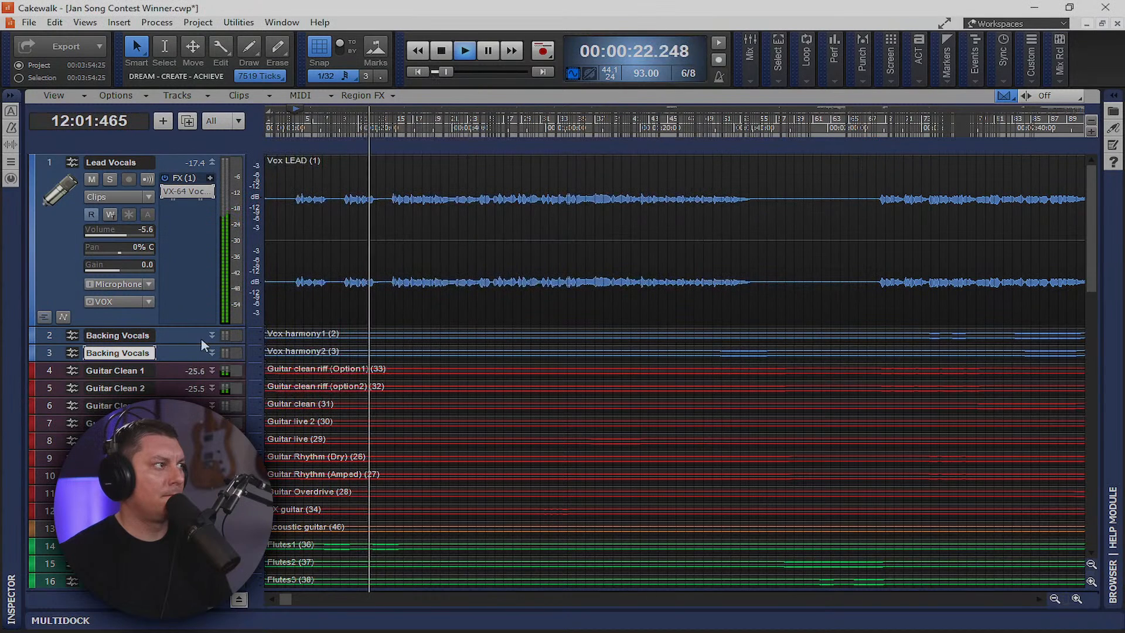
# Set the VX-64 delay time on Backing Vocals track 2 to Dot. 8th
pyautogui.moveTo(173, 344); pyautogui.dragTo(176, 492)
pyautogui.doubleClick(186, 364)
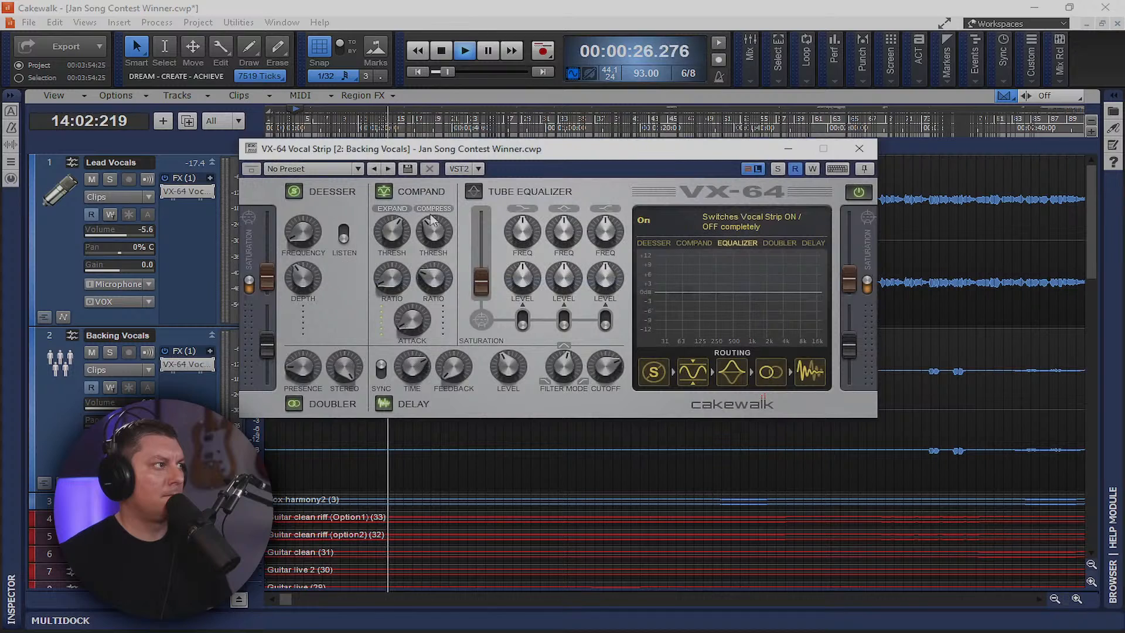
pyautogui.moveTo(411, 370)
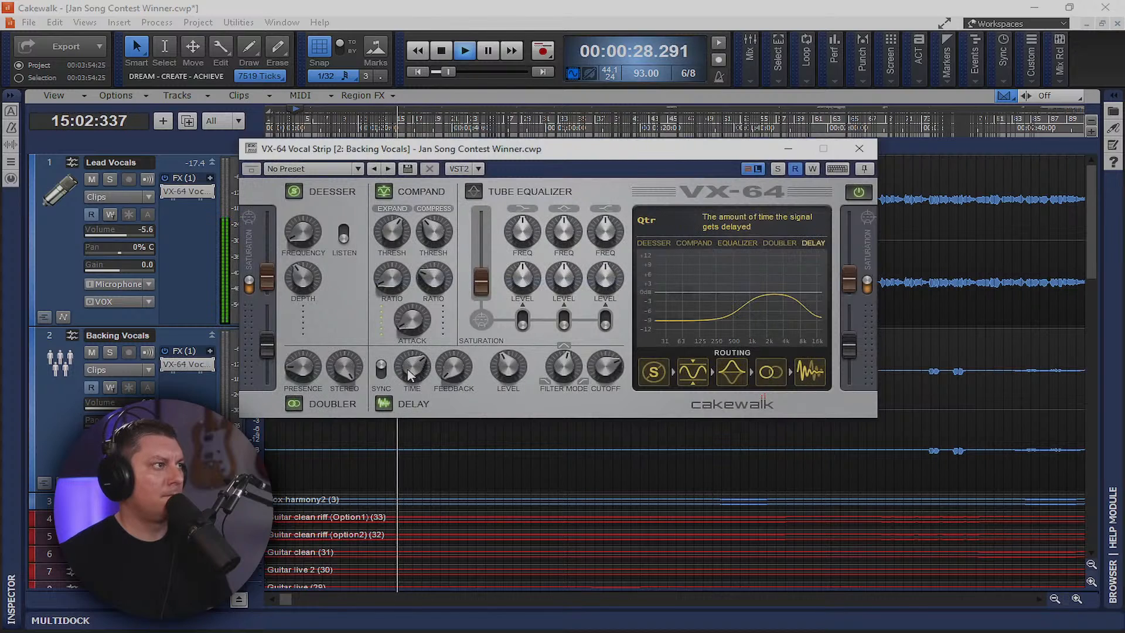
pyautogui.moveTo(410, 370); pyautogui.dragTo(410, 391)
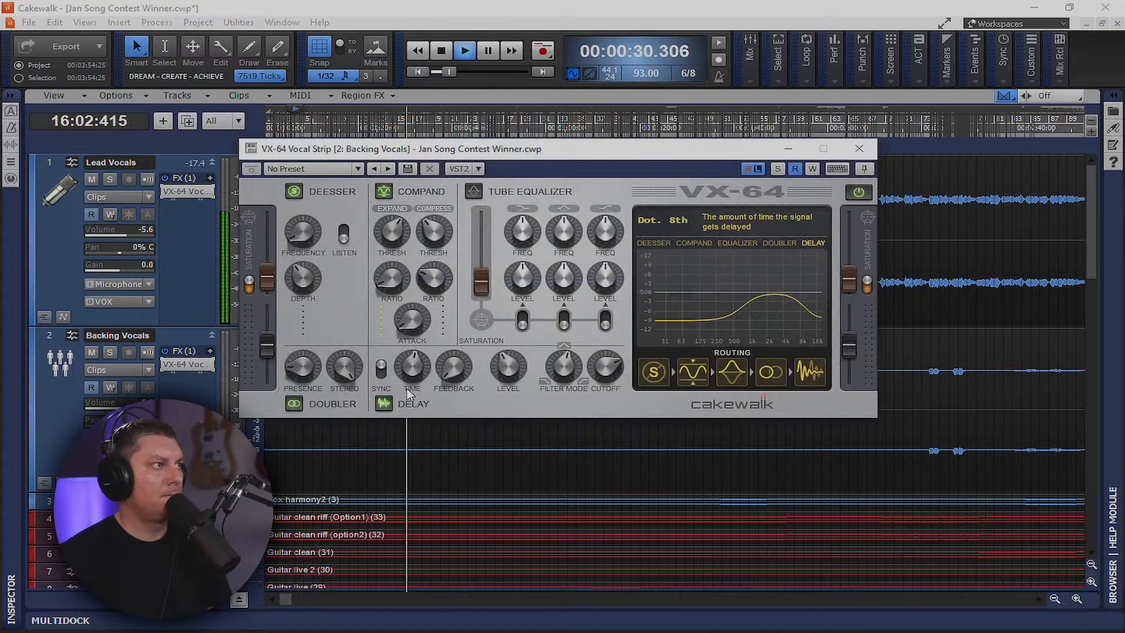
pyautogui.click(860, 149)
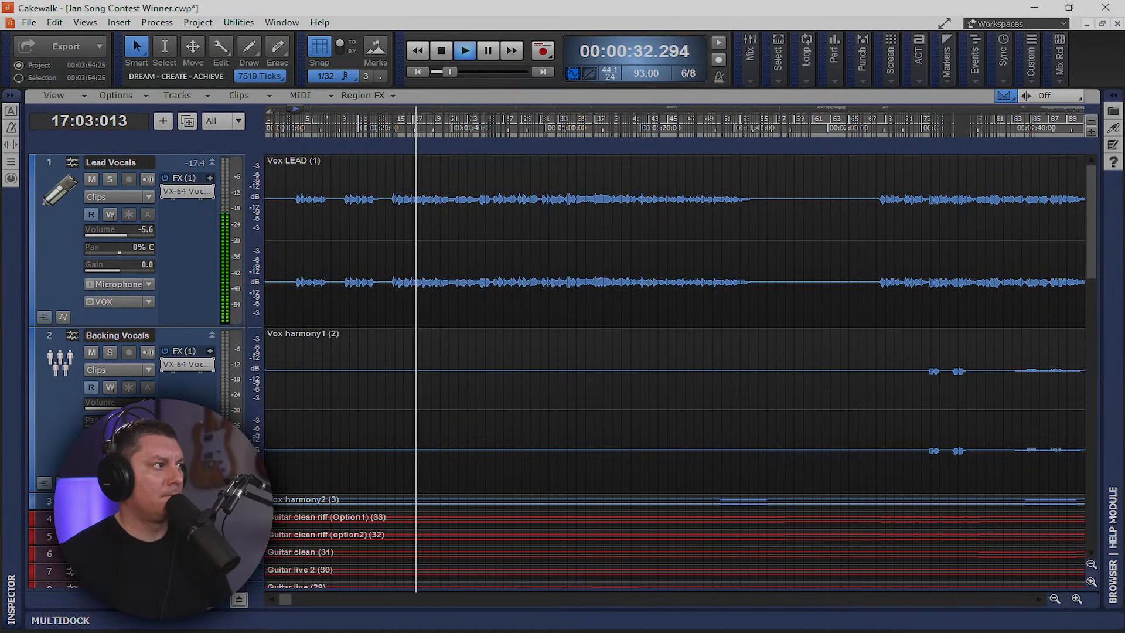
# Set the VX-64 delay time on Backing Vocals track 3 to Dot. 8th
pyautogui.click(212, 501)
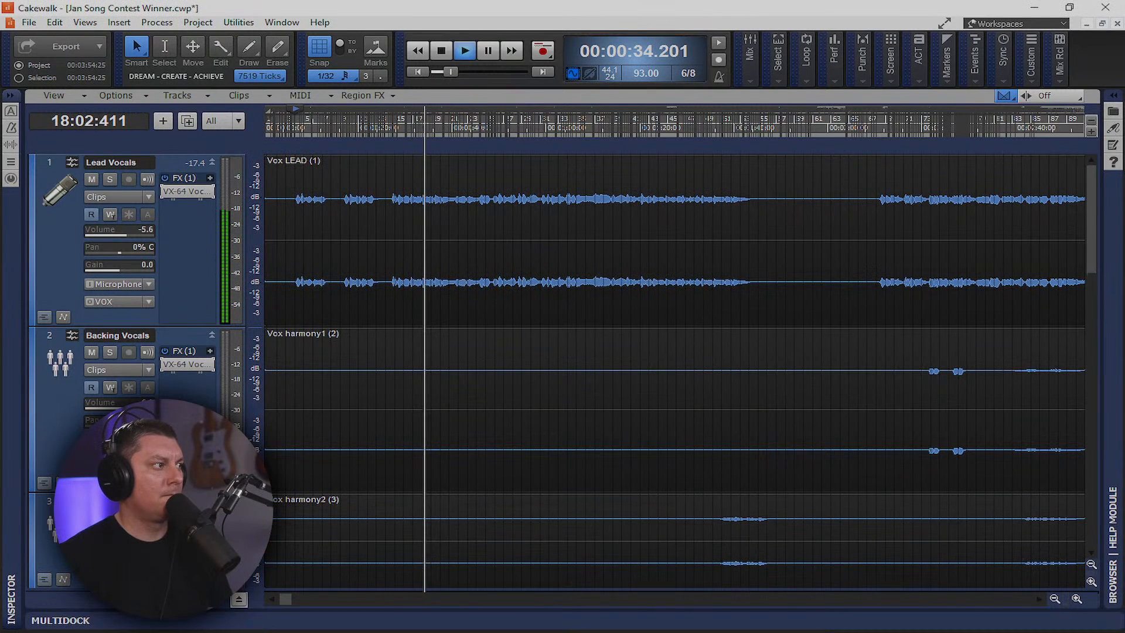
pyautogui.doubleClick(187, 530)
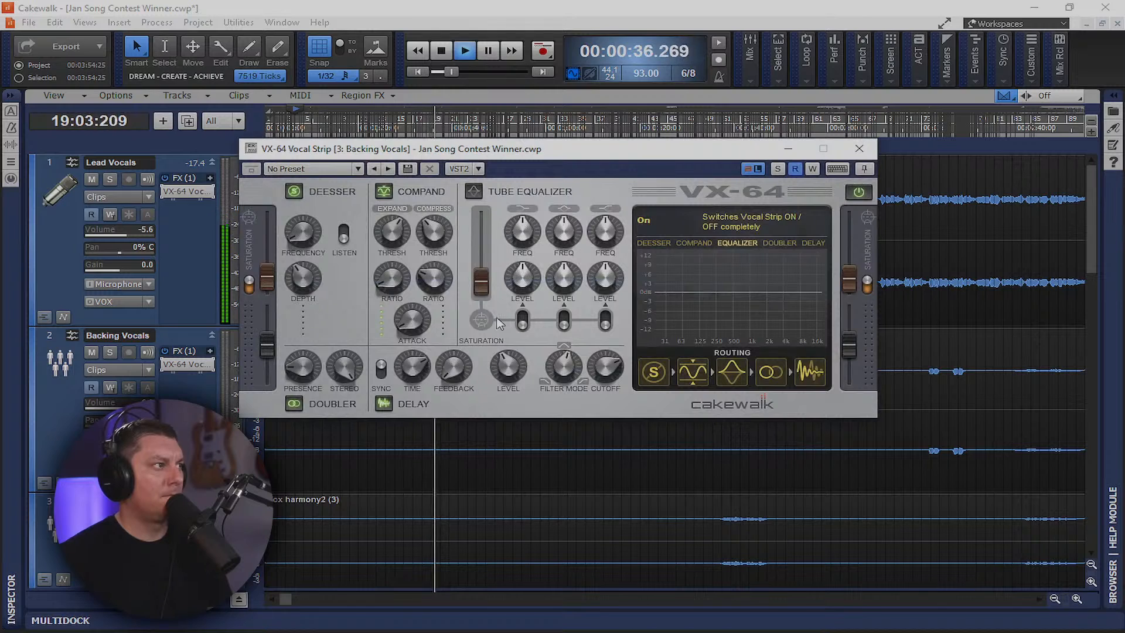
pyautogui.moveTo(415, 368); pyautogui.dragTo(414, 380)
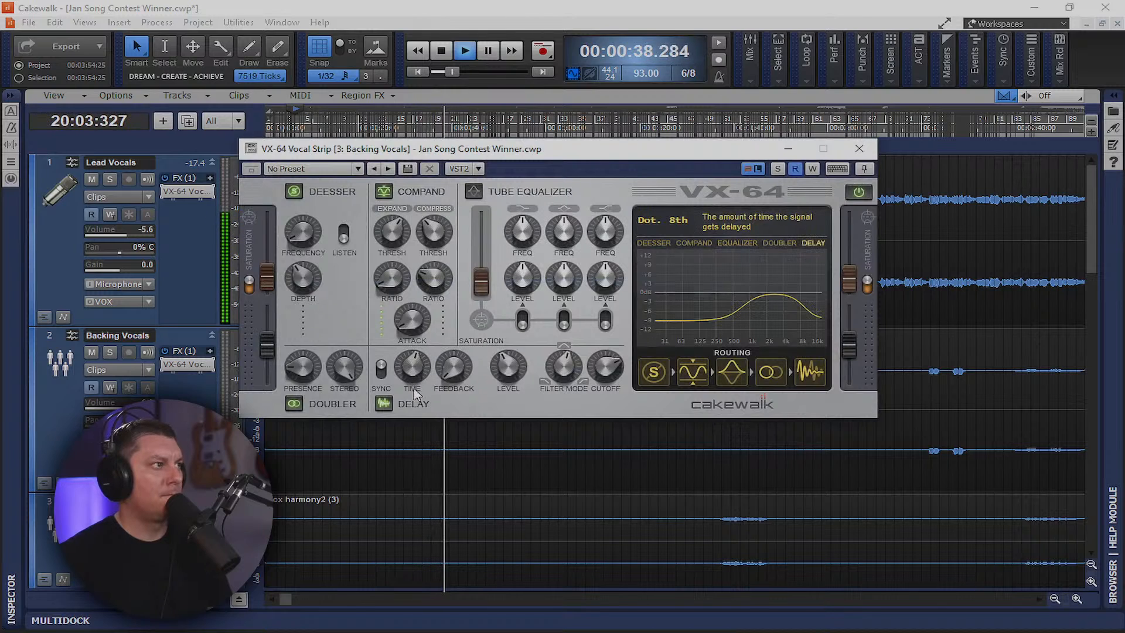
pyautogui.click(846, 149)
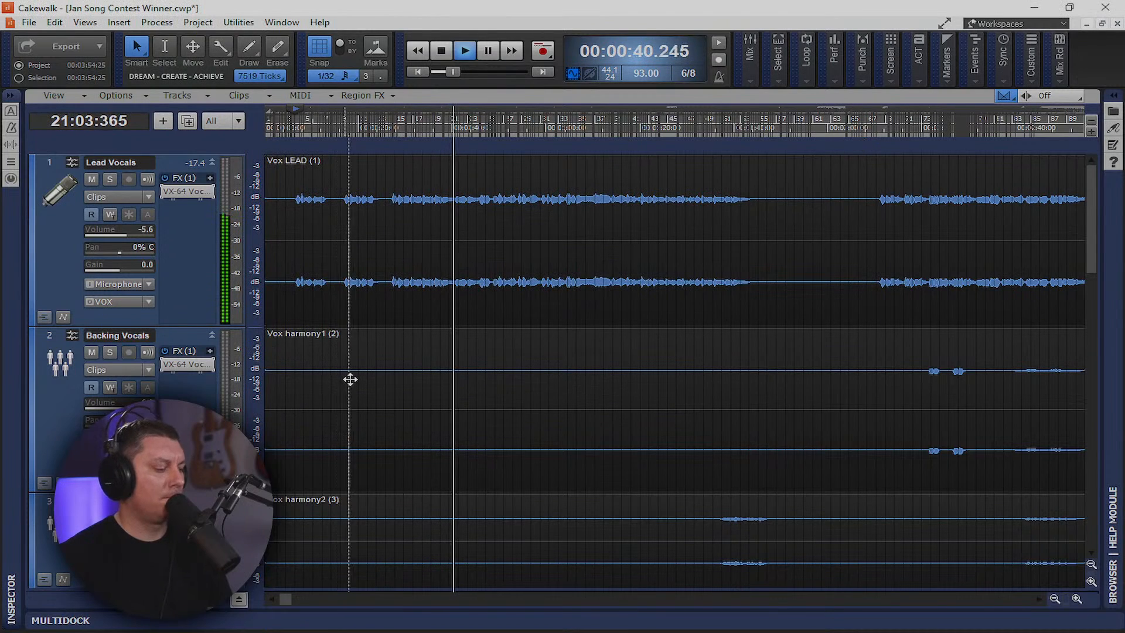
# Shrink all tracks to minimum height with the F shortcut and review the track list
pyautogui.press('f')
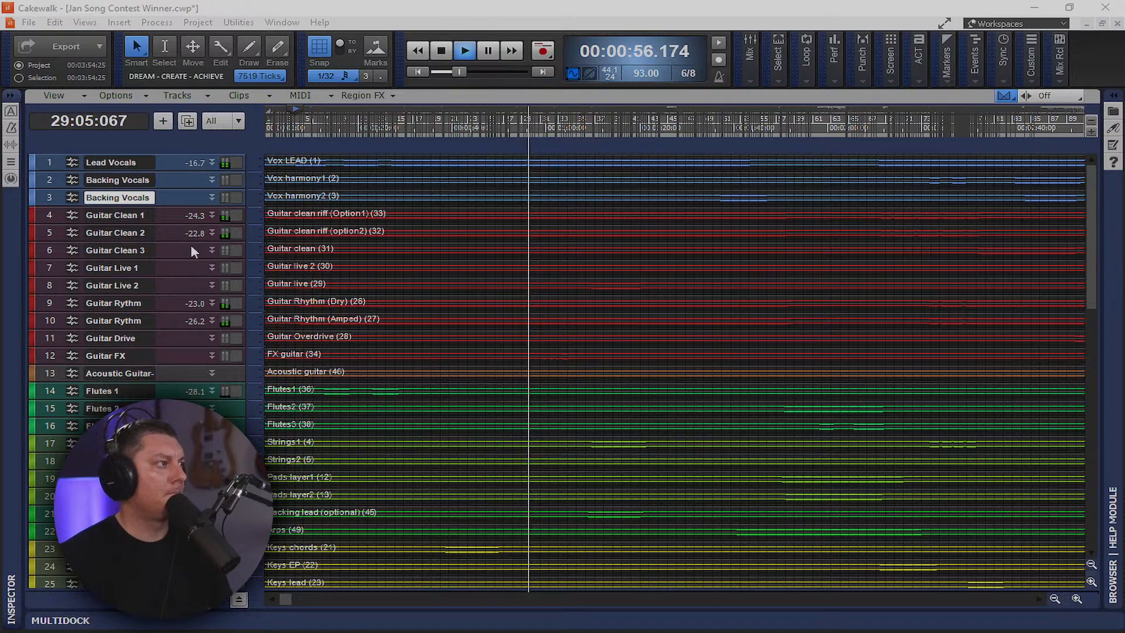
pyautogui.scroll(-3, 263, 376)
pyautogui.scroll(-6, 384, 369)
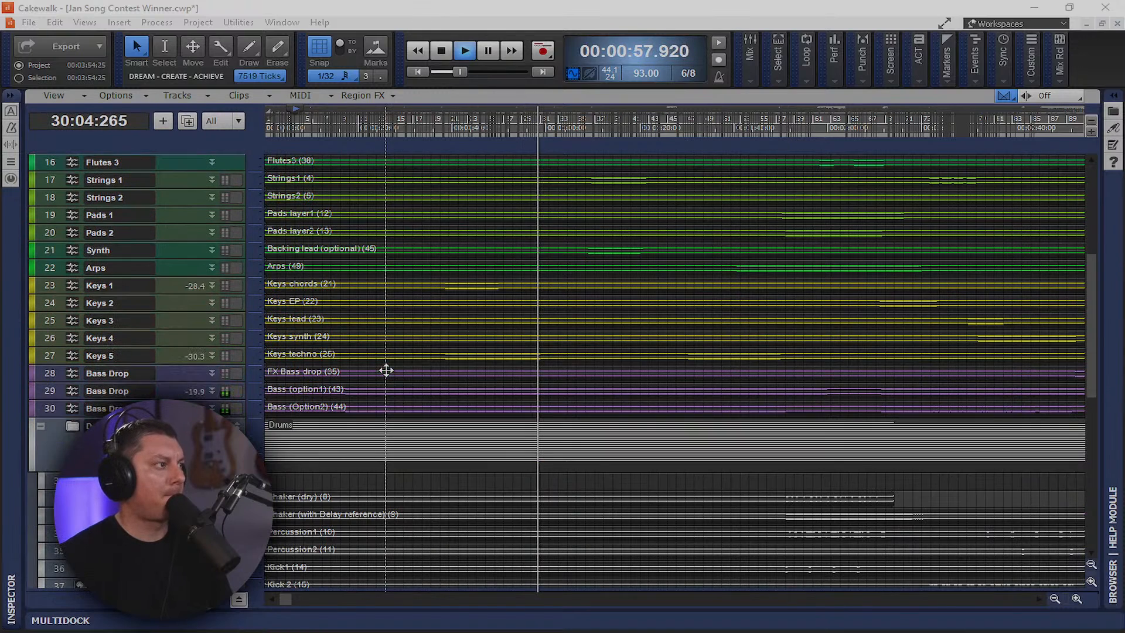
pyautogui.scroll(-2, 213, 357)
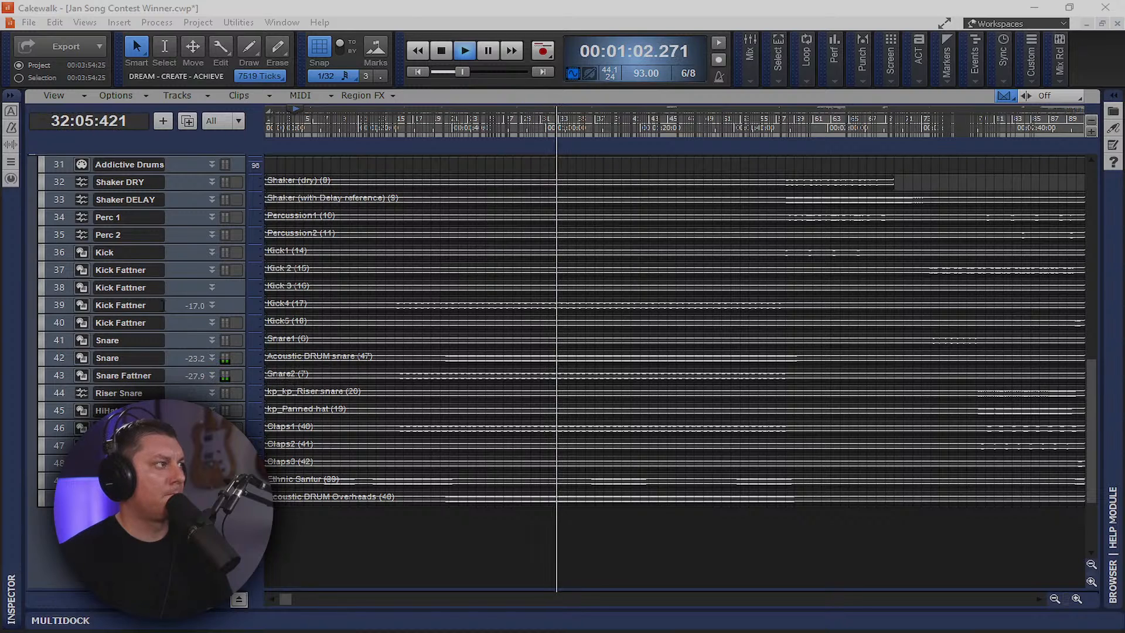
# Collapse the Drums folder and return to the top of the track list
pyautogui.scroll(2, 176, 317)
pyautogui.click(41, 269)
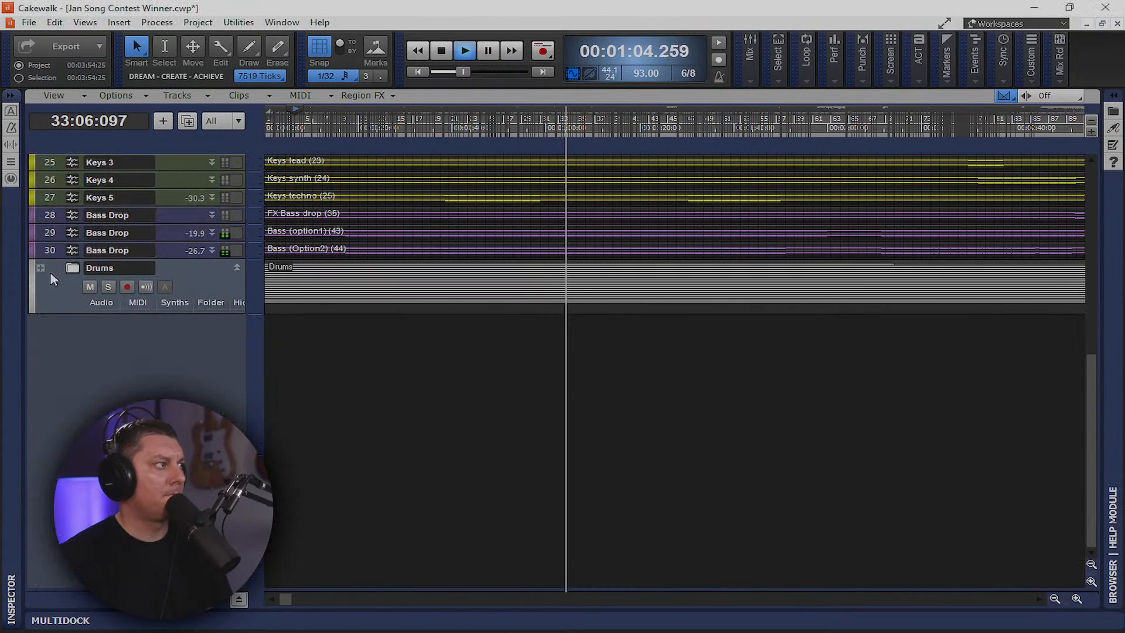
pyautogui.scroll(3, 334, 387)
pyautogui.scroll(5, 337, 390)
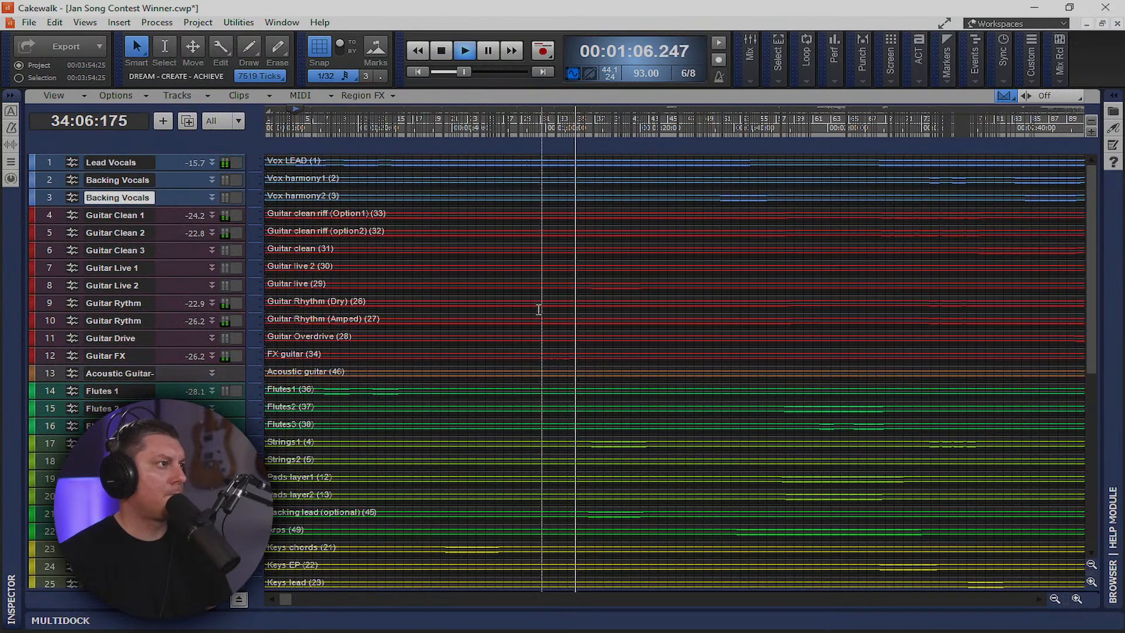
# Show the Console view and nudge the Guitar Live 2 fader
pyautogui.hotkey('alt', '2')
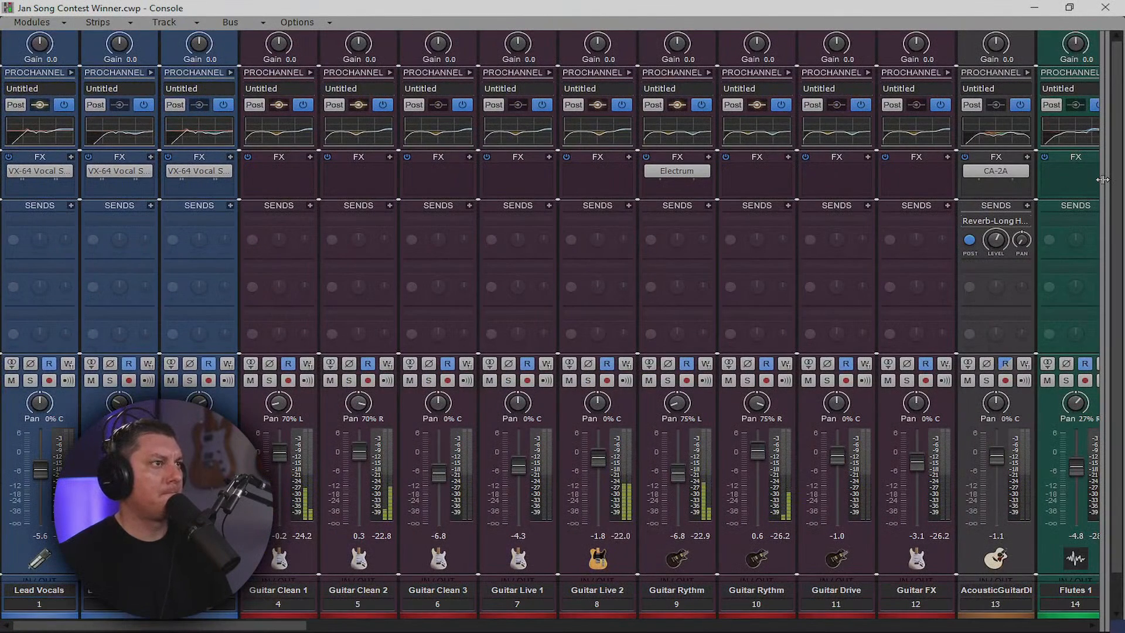
pyautogui.moveTo(1110, 184); pyautogui.dragTo(1076, 184)
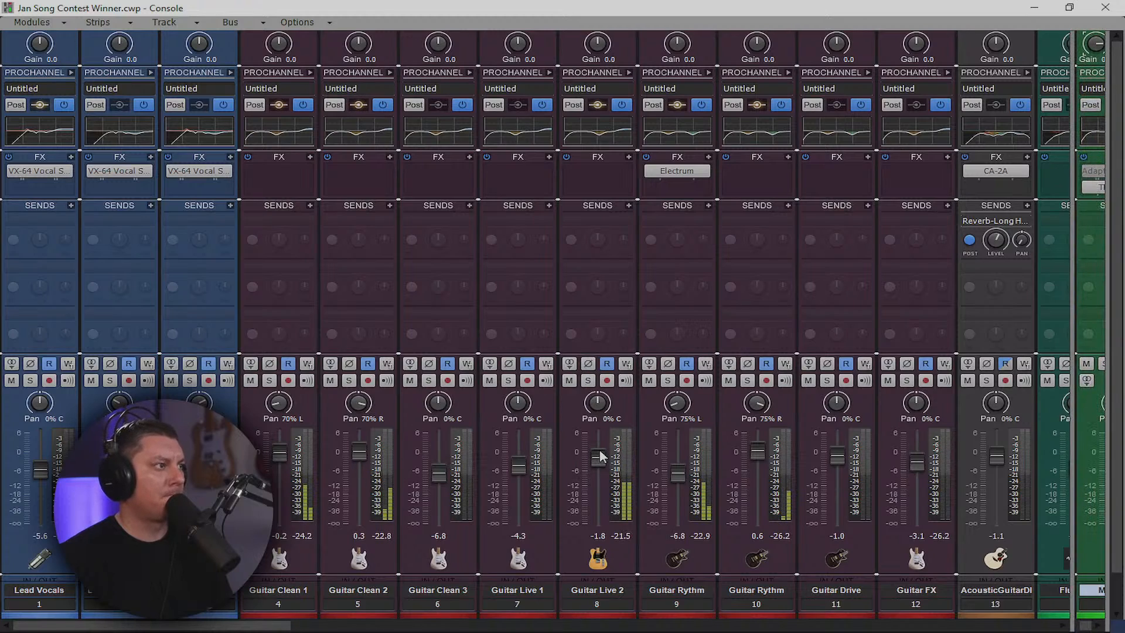
pyautogui.moveTo(596, 462)
pyautogui.mouseDown()
pyautogui.moveTo(598, 438)
pyautogui.moveTo(598, 460)
pyautogui.mouseUp()
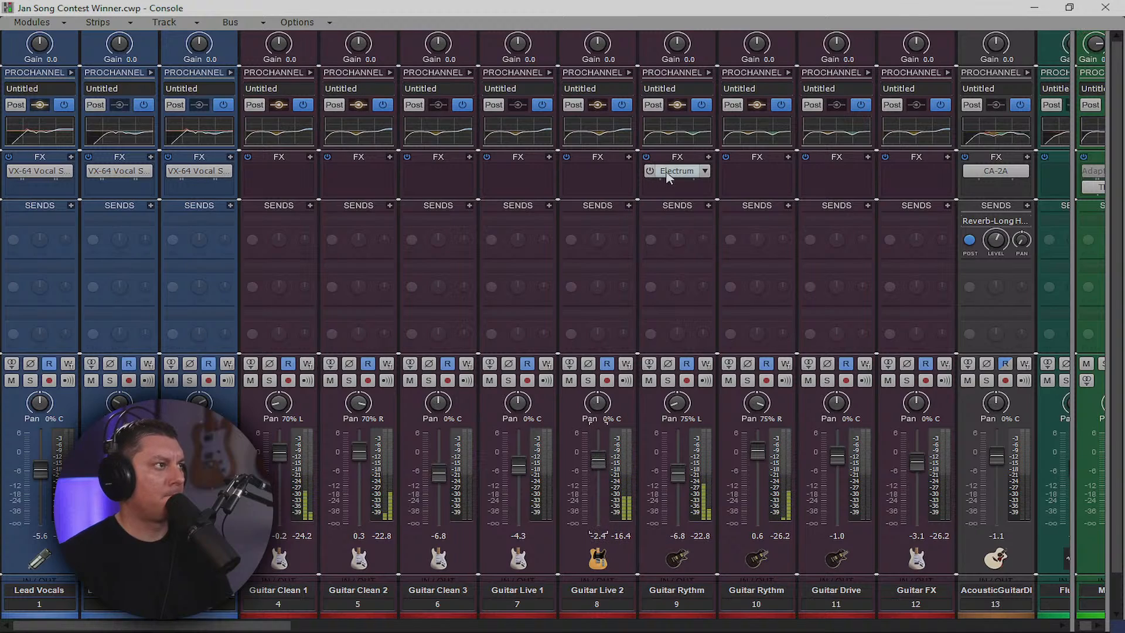
# Copy Electrum from Guitar Rythm onto Guitar Live 2, then play the song with the Console restored
pyautogui.moveTo(674, 171); pyautogui.dragTo(1072, 24)
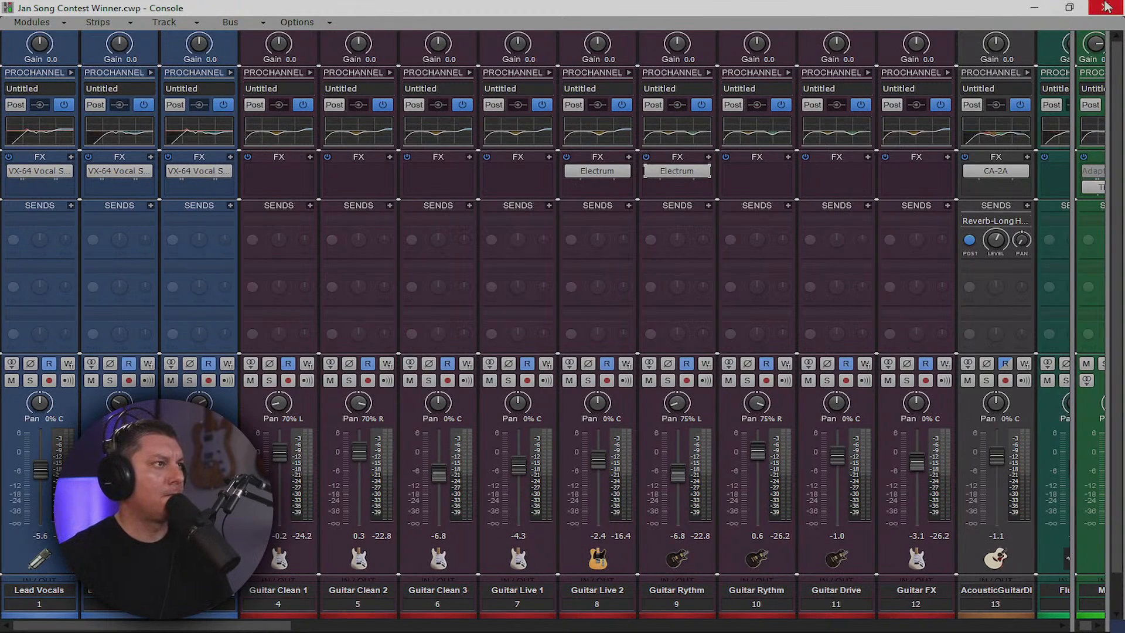
pyautogui.click(1038, 7)
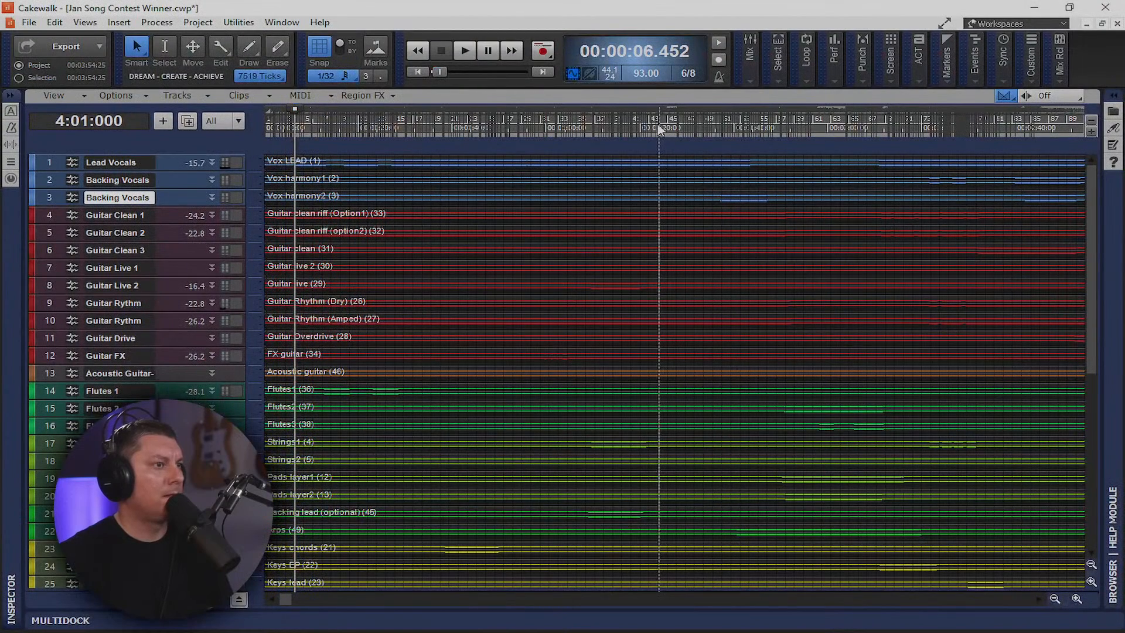
pyautogui.press('space')
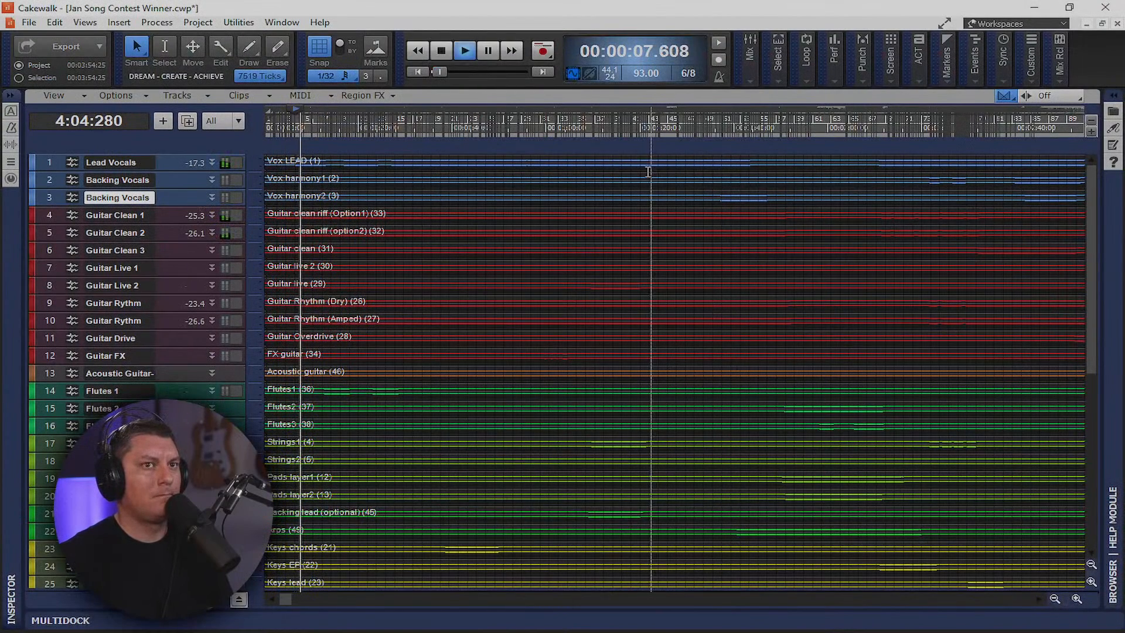
pyautogui.hotkey('alt', '2')
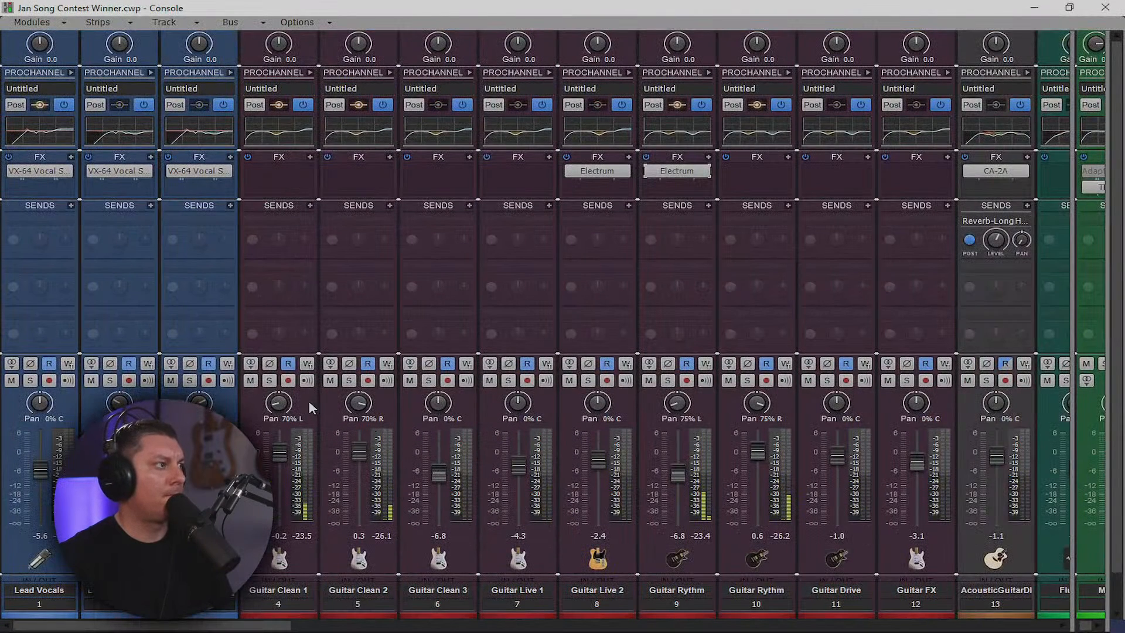
# Audition the clean guitars by toggling mutes on Guitar Clean 1 and 2
pyautogui.click(250, 380)
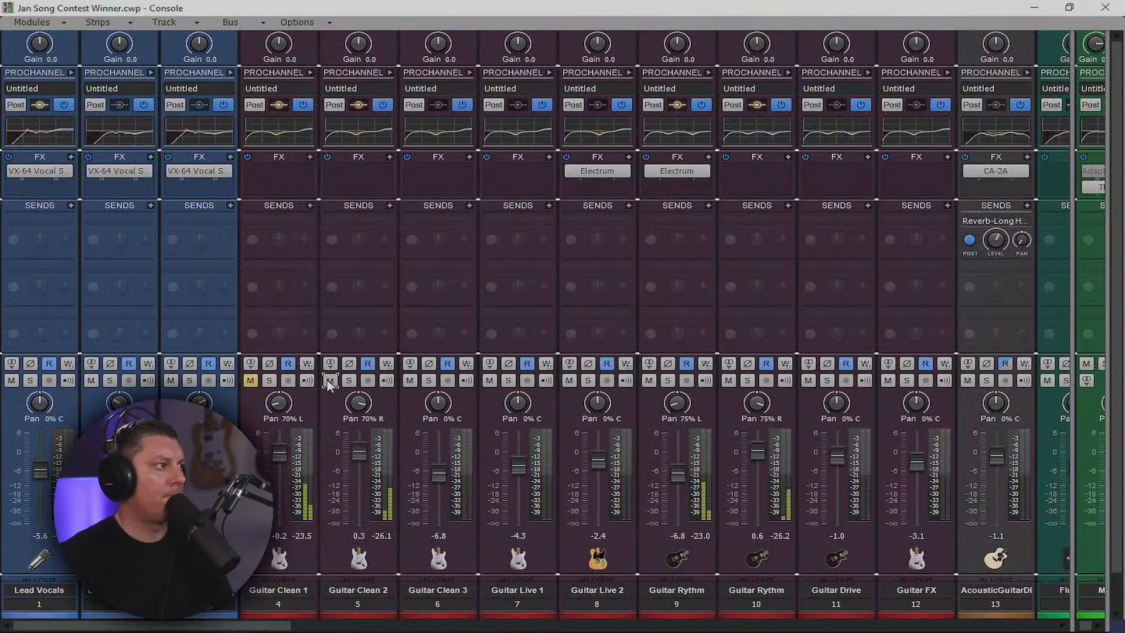
pyautogui.click(329, 381)
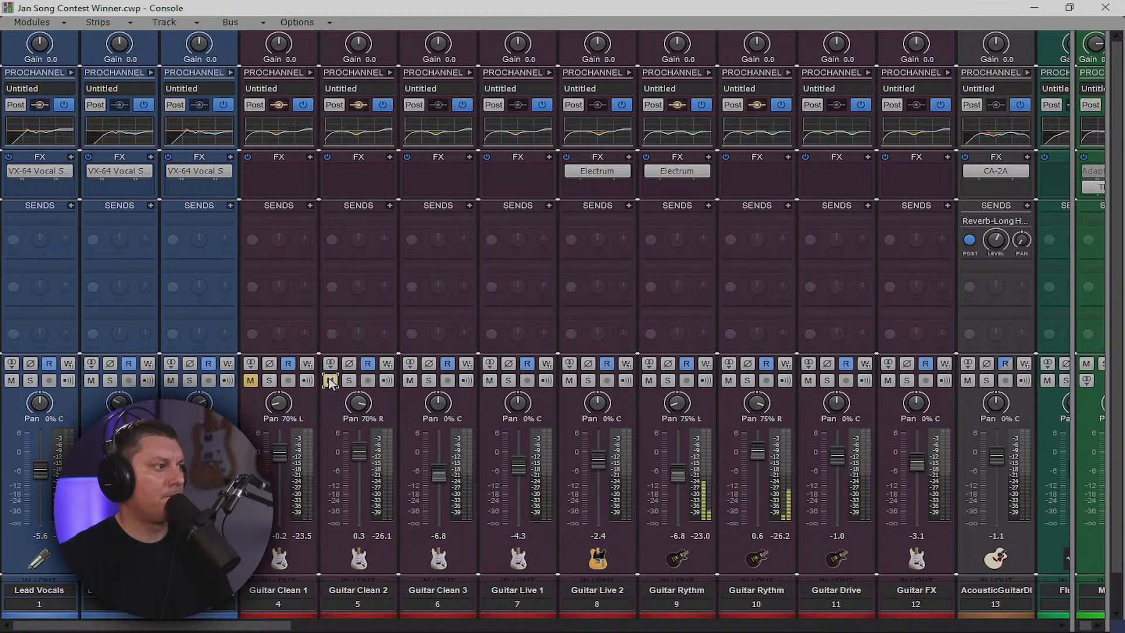
pyautogui.click(330, 381)
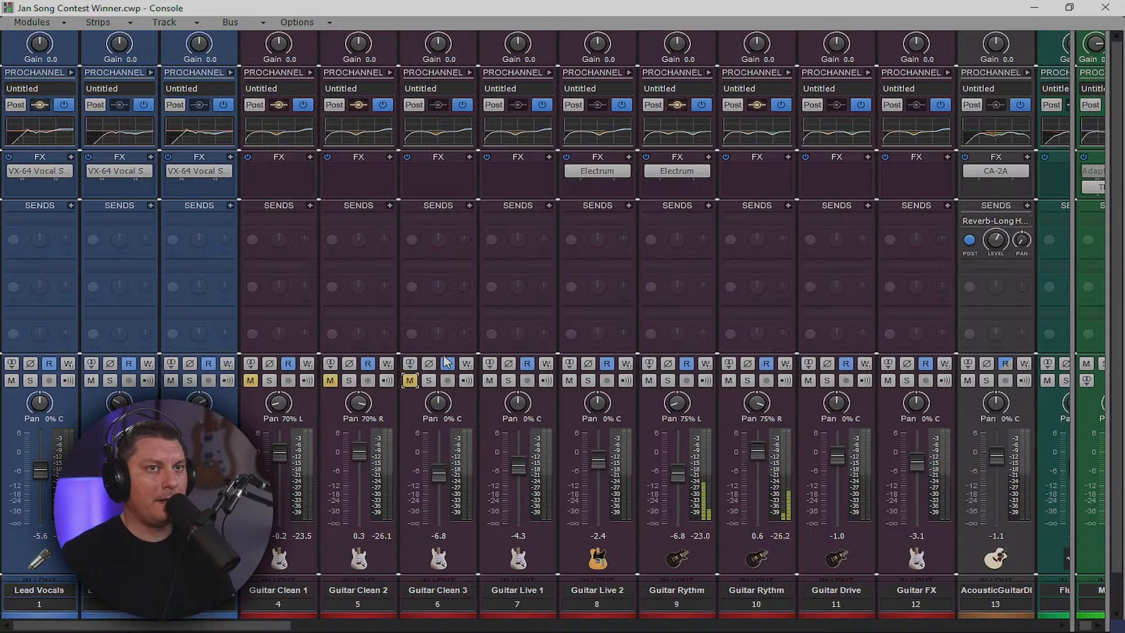
pyautogui.click(250, 380)
pyautogui.click(330, 380)
# Unmute Guitar Clean 3, mute Guitar Clean 1, and reset Guitar Clean 2's pan to 0% C
pyautogui.click(330, 380)
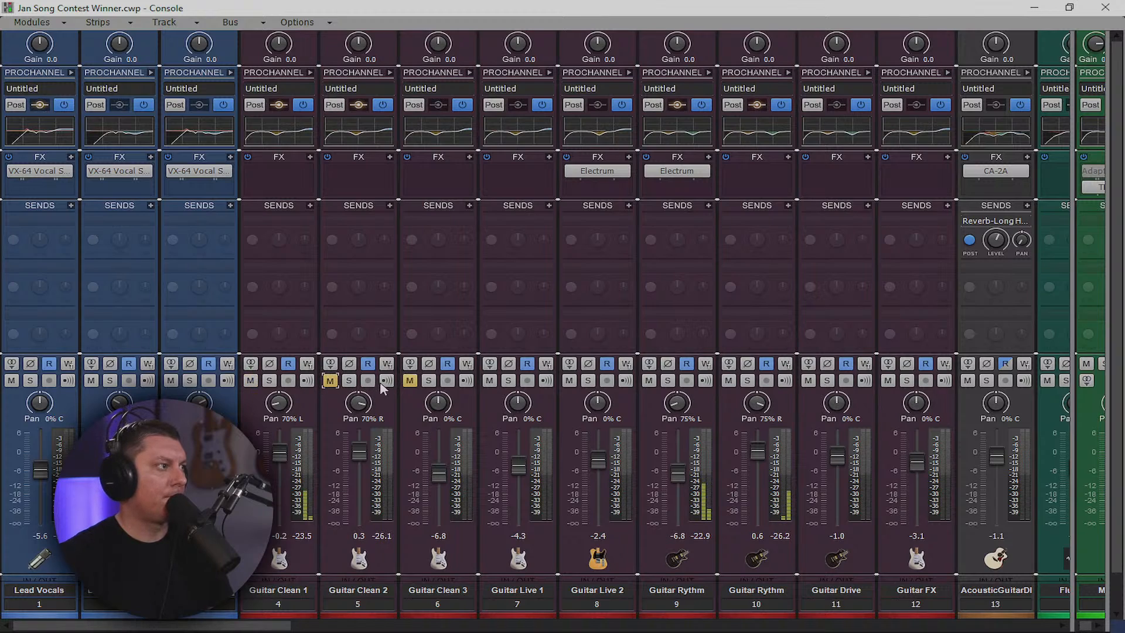
pyautogui.click(409, 381)
pyautogui.click(251, 381)
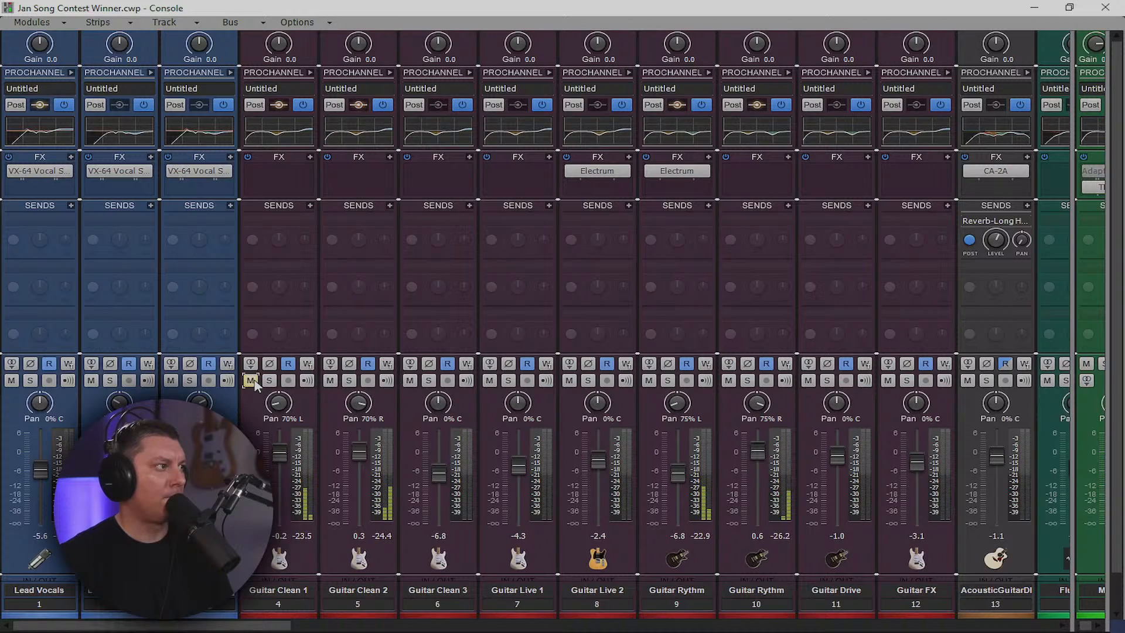
pyautogui.doubleClick(358, 403)
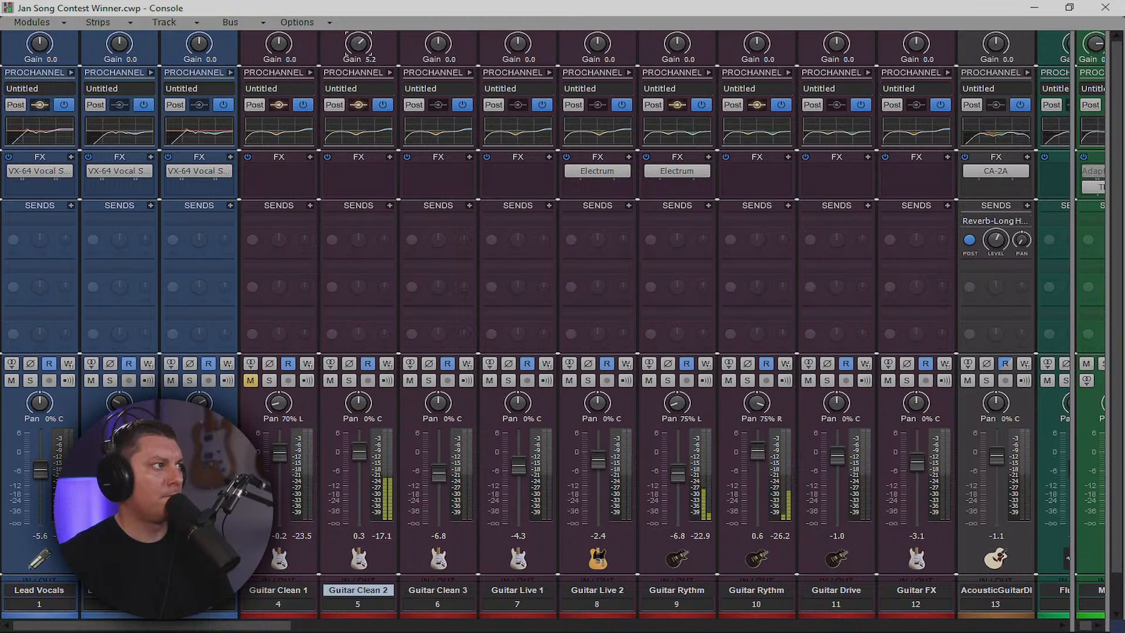
# Copy CA-2A onto Guitar Clean 2; set Guitar Clean 2 to -3.3 dB and Guitar Live 2 to -4.9 dB
pyautogui.moveTo(994, 174); pyautogui.dragTo(367, 178)
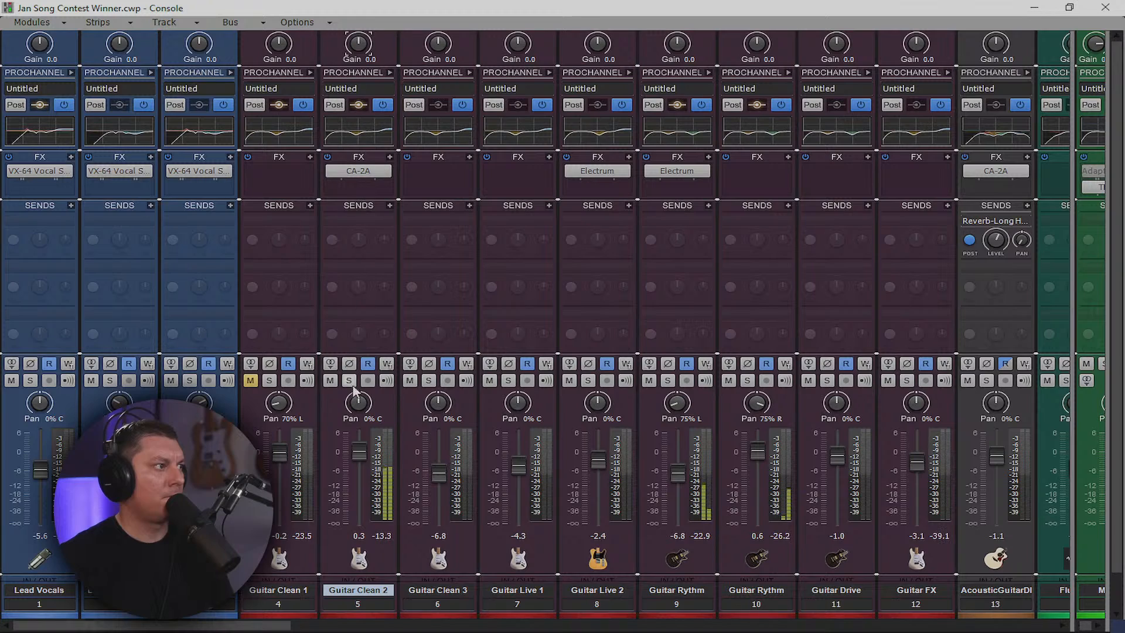
pyautogui.moveTo(359, 452); pyautogui.dragTo(362, 466)
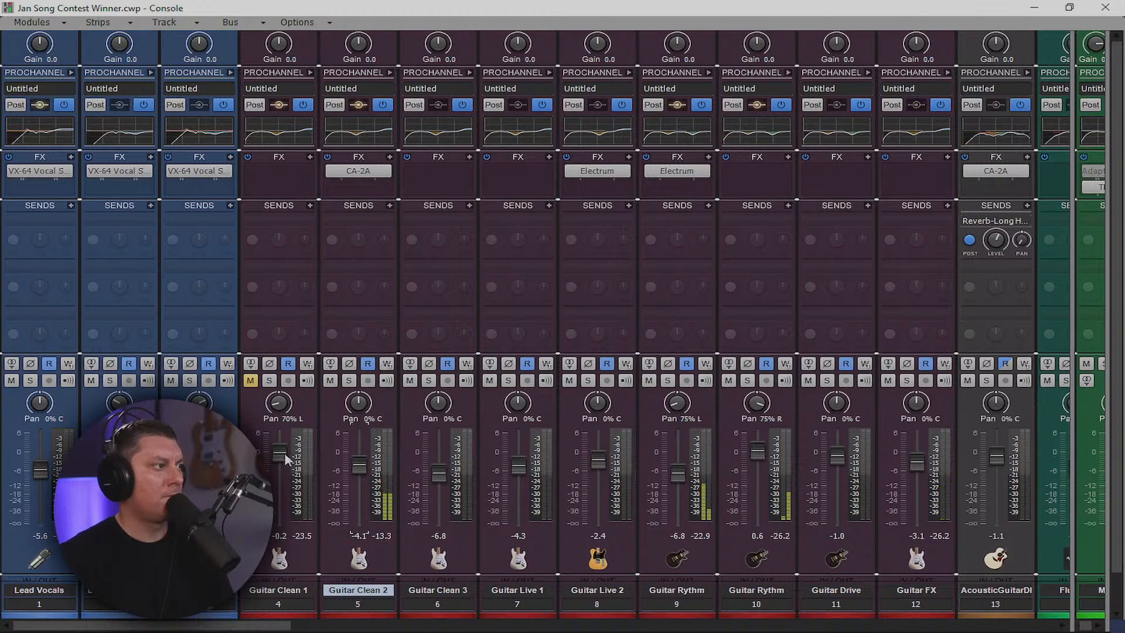
pyautogui.moveTo(283, 456)
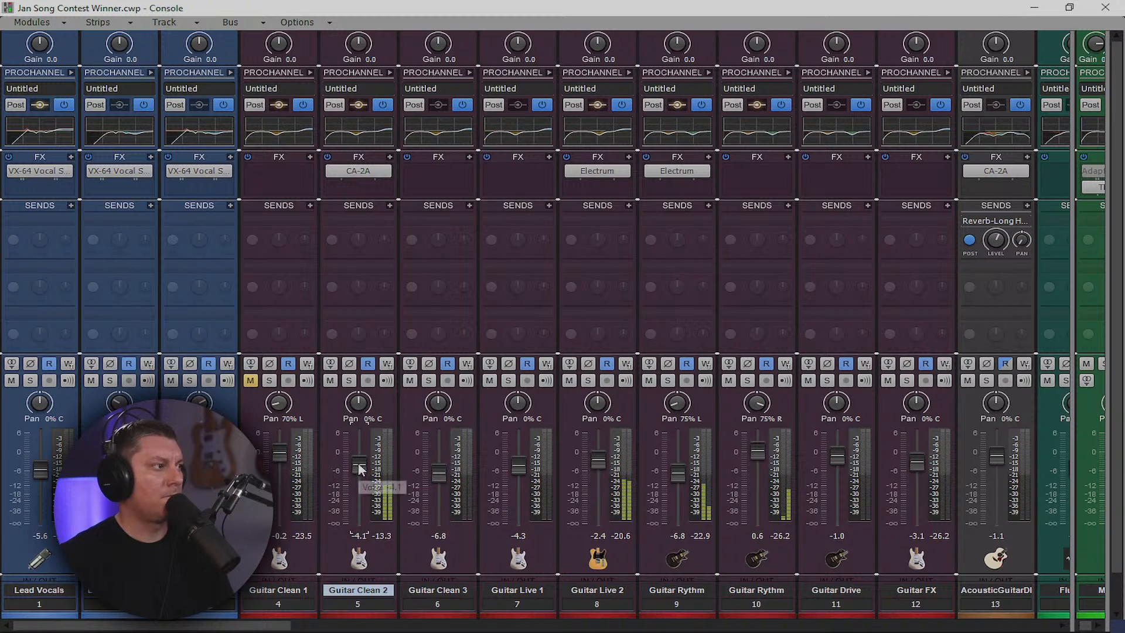
pyautogui.moveTo(358, 465); pyautogui.dragTo(359, 462)
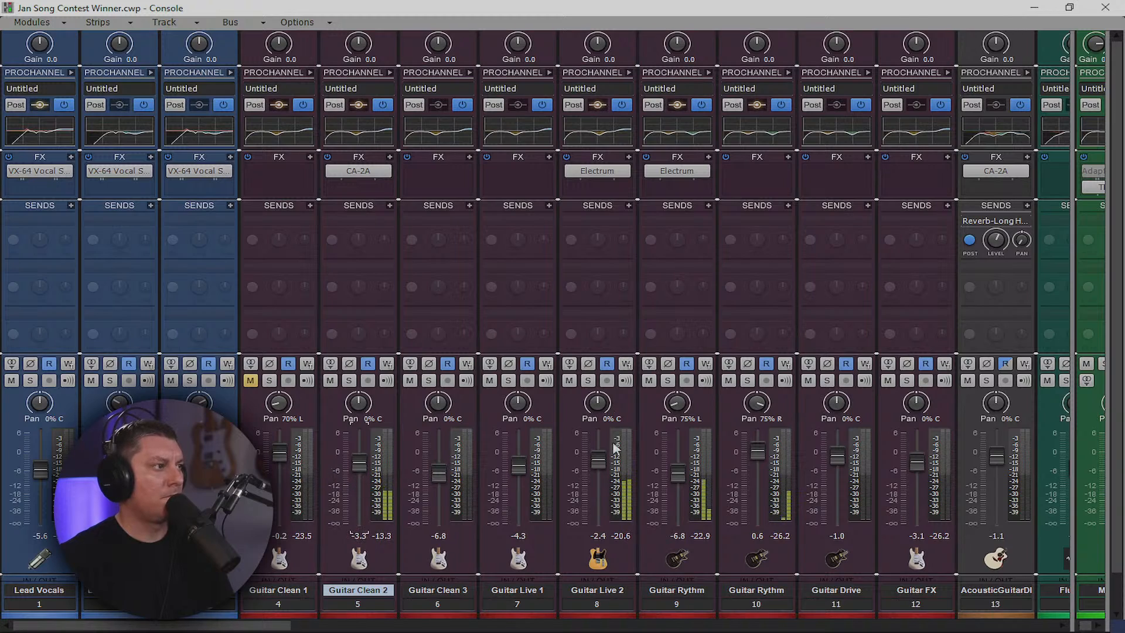
pyautogui.moveTo(598, 462); pyautogui.dragTo(599, 466)
pyautogui.doubleClick(600, 177)
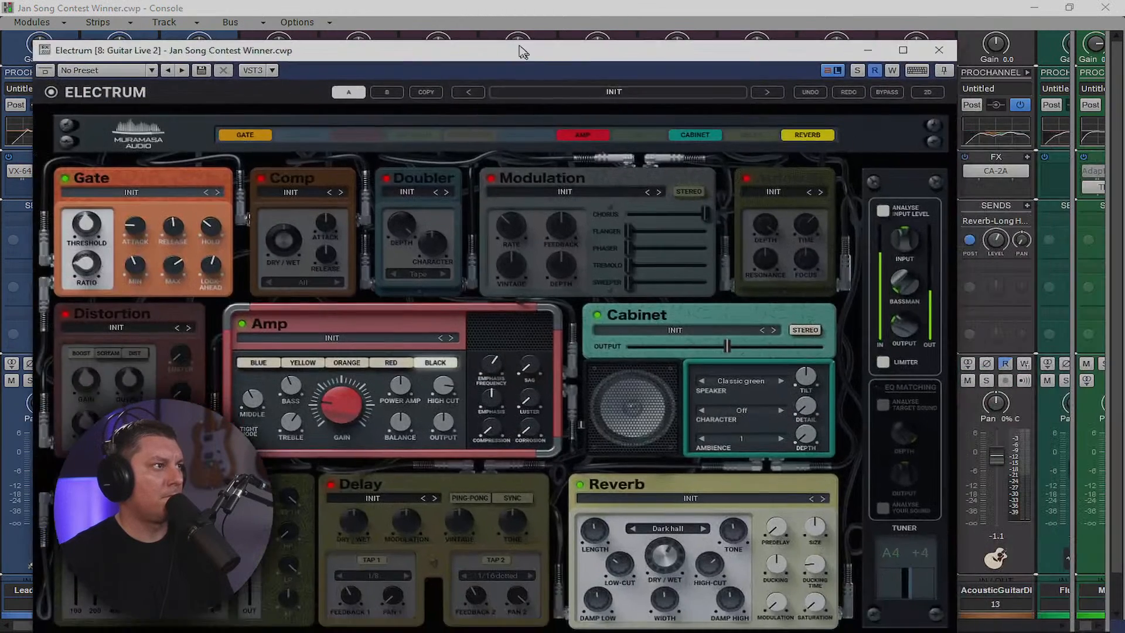
pyautogui.moveTo(522, 52); pyautogui.dragTo(515, 41)
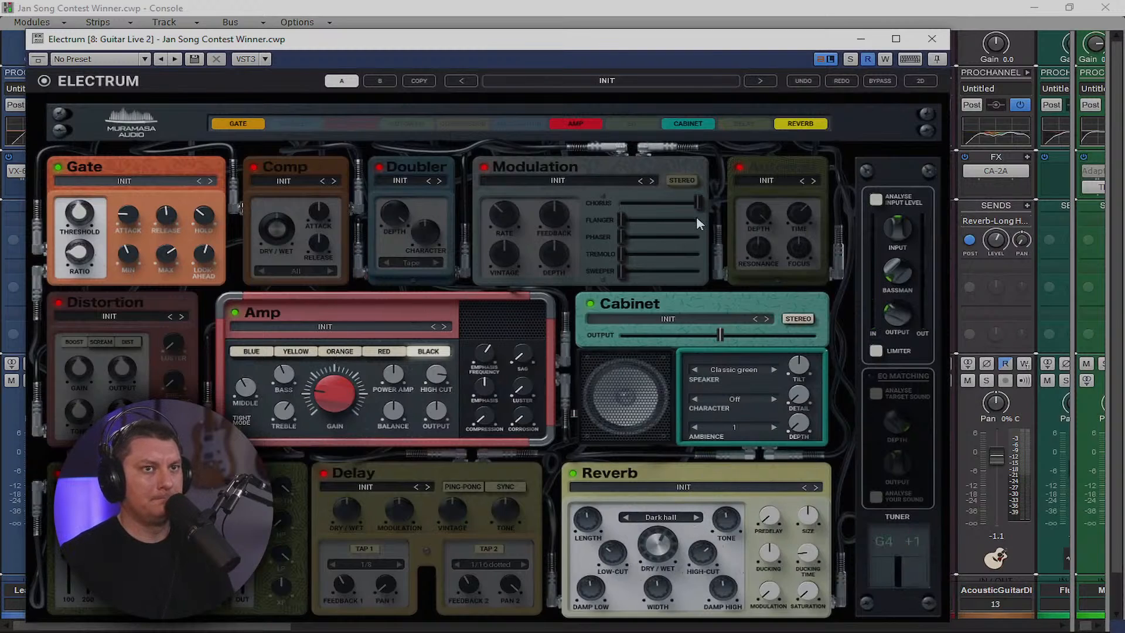
pyautogui.click(932, 39)
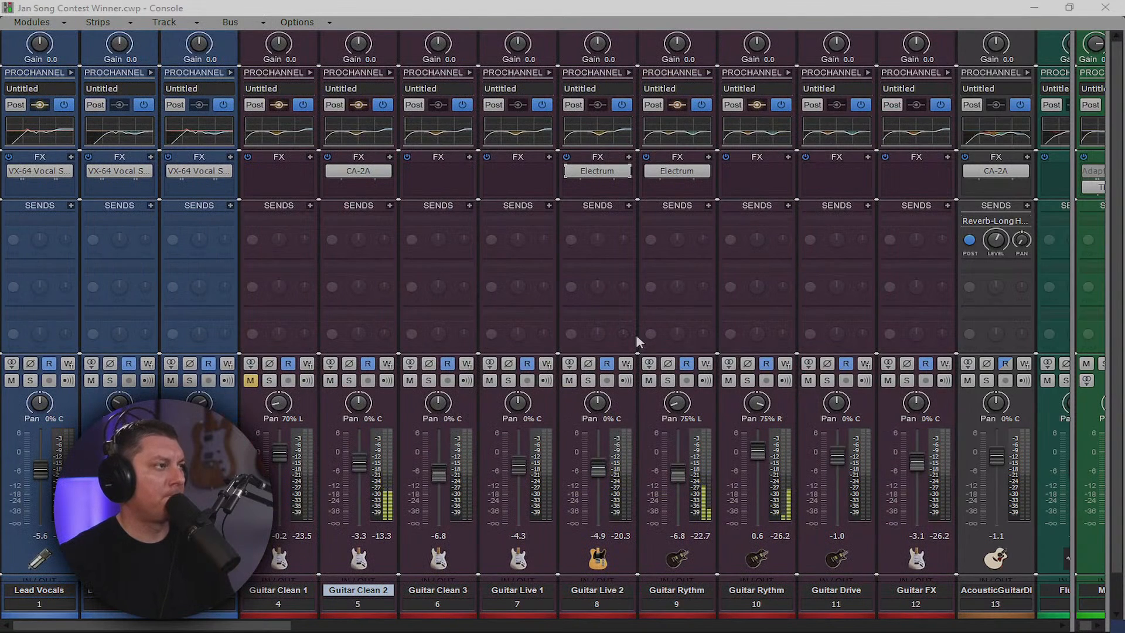
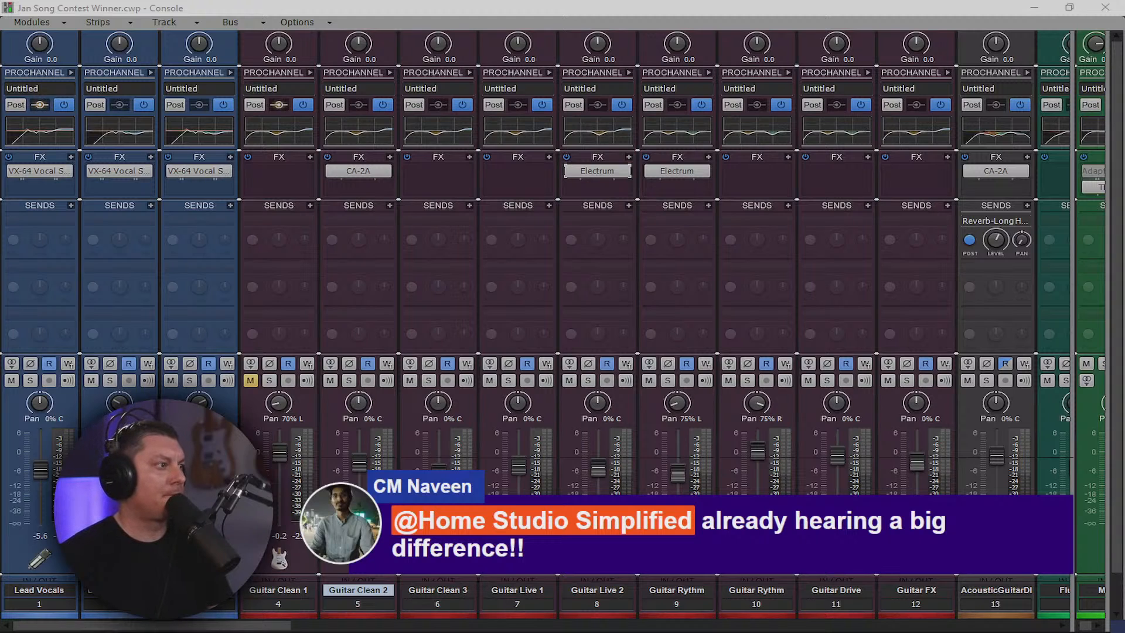
# Add a Reverb-Medium Plate send at -3.0 on Guitar Clean 2, then raise Guitar Clean 3's fader
pyautogui.moveTo(286, 624); pyautogui.dragTo(229, 627)
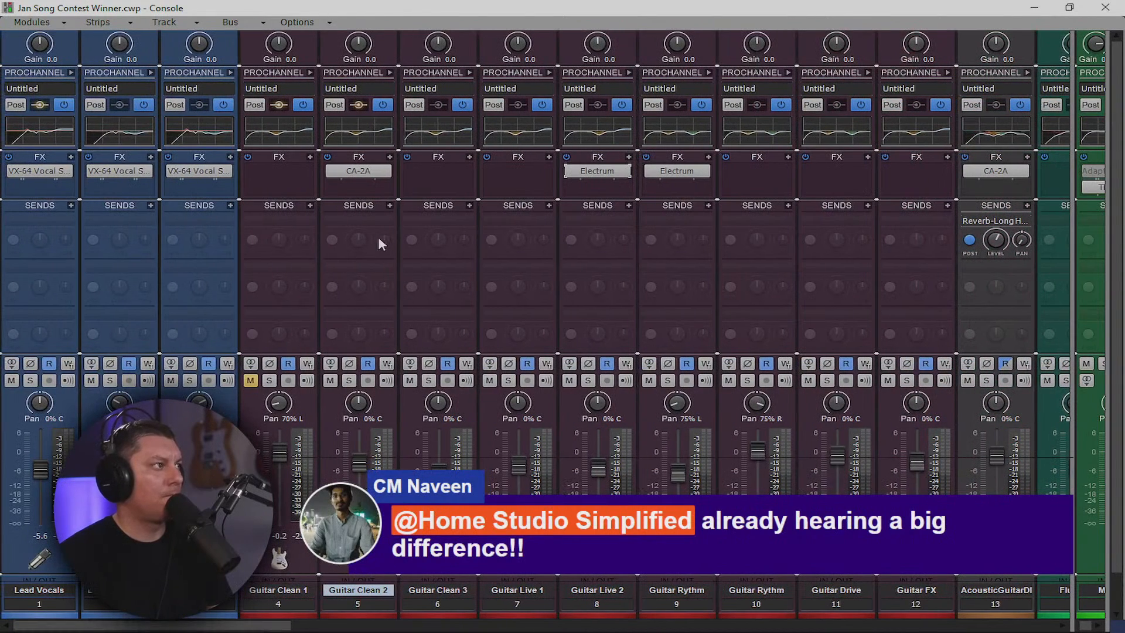
pyautogui.click(389, 205)
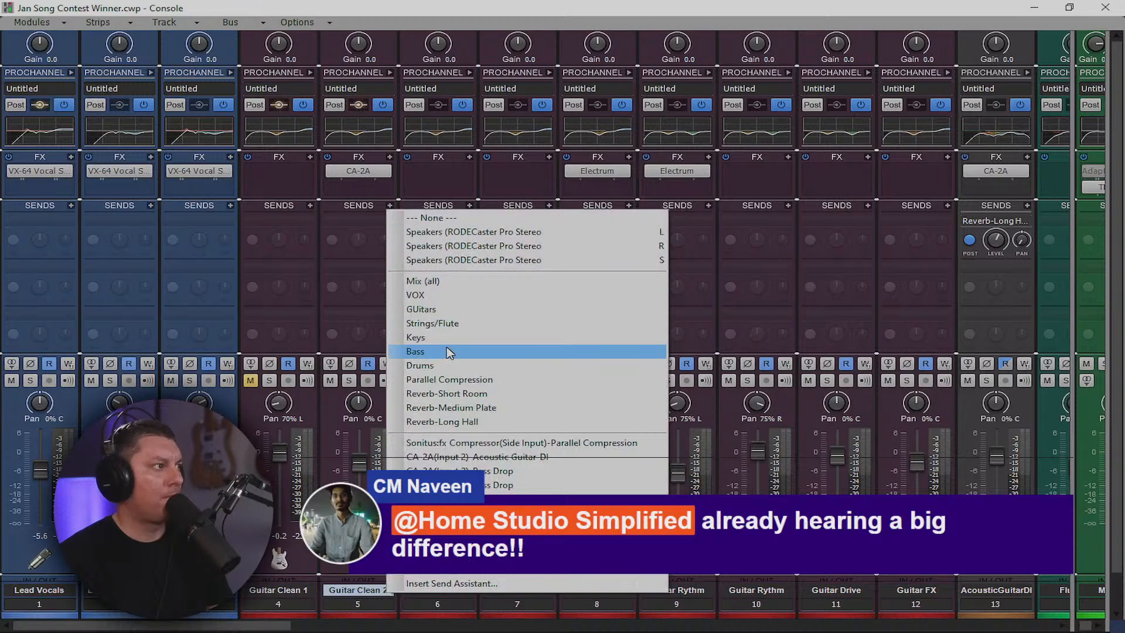
pyautogui.click(463, 410)
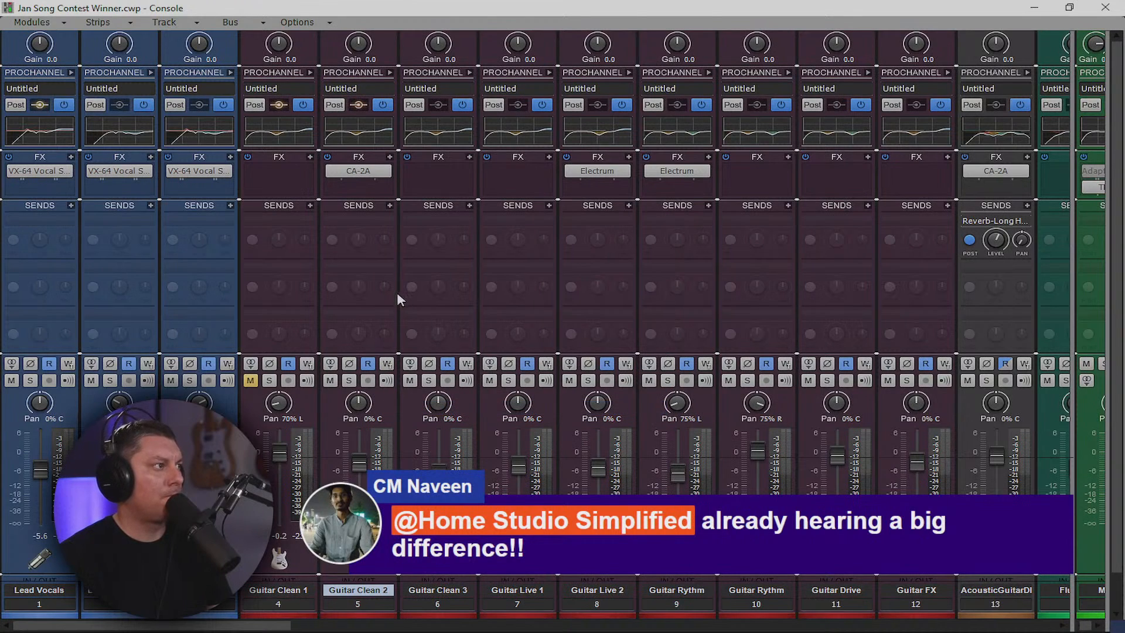
pyautogui.moveTo(359, 239); pyautogui.dragTo(359, 244)
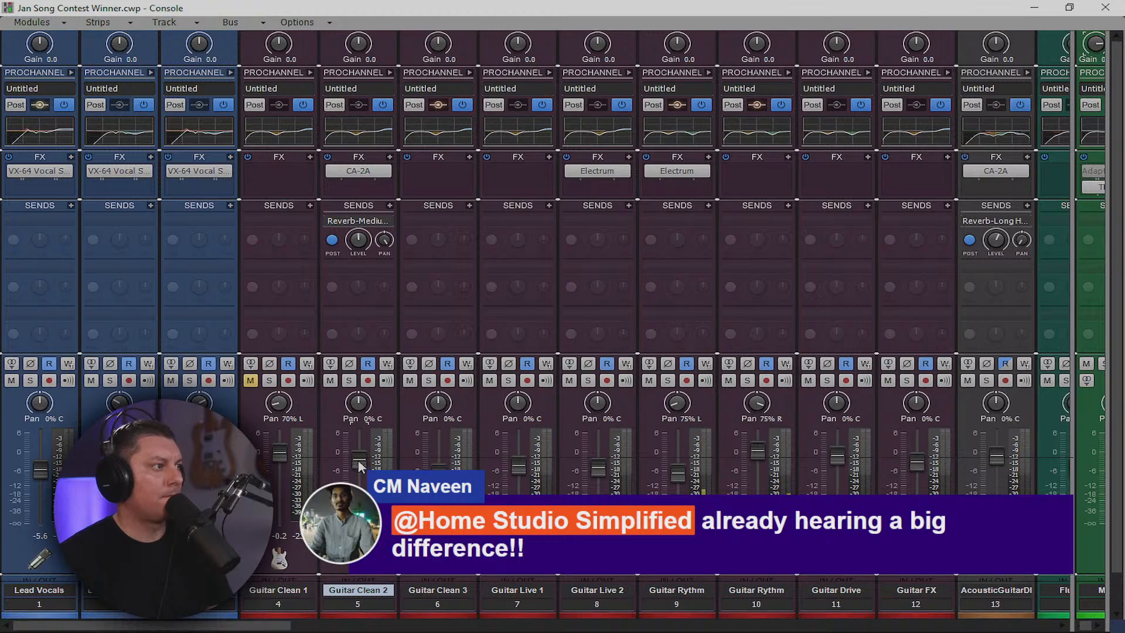
pyautogui.moveTo(439, 467)
pyautogui.mouseDown()
pyautogui.moveTo(434, 421)
pyautogui.moveTo(441, 448)
pyautogui.mouseUp()
# Copy CA-2A onto Guitar Clean 3, ease its fader down slightly, and audition it soloed
pyautogui.moveTo(368, 172); pyautogui.dragTo(441, 195)
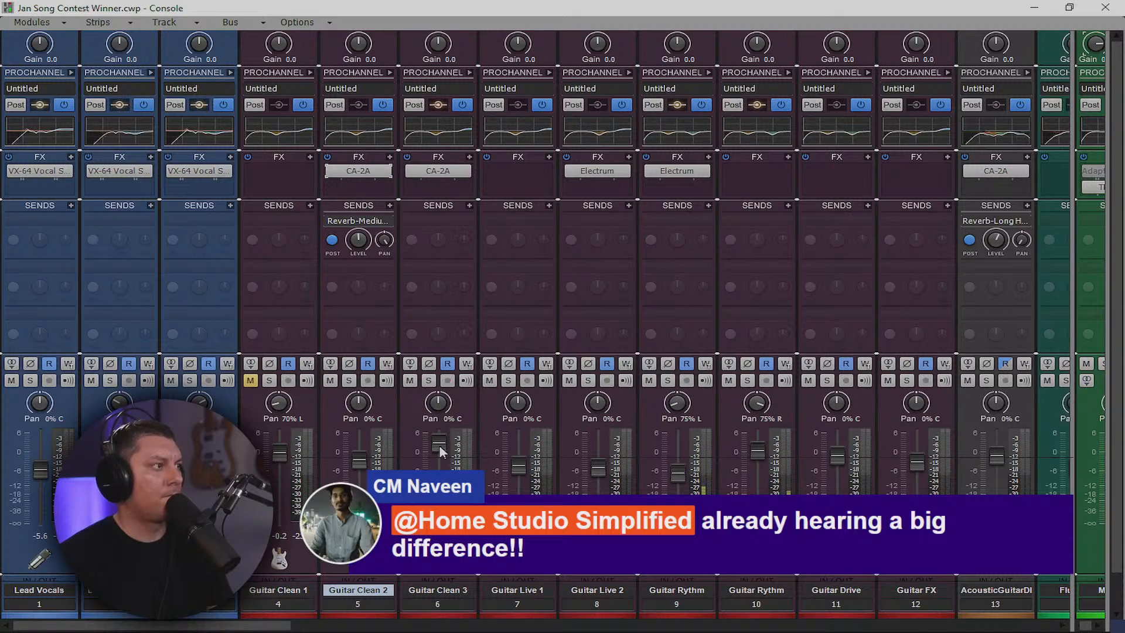
pyautogui.moveTo(439, 446); pyautogui.dragTo(439, 453)
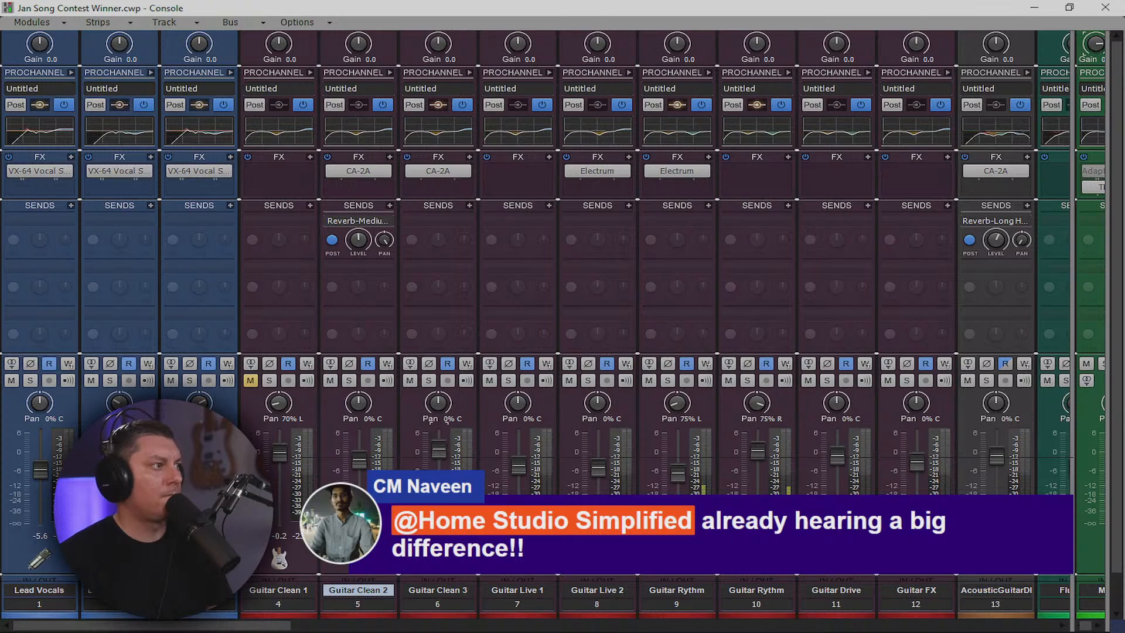
pyautogui.click(428, 381)
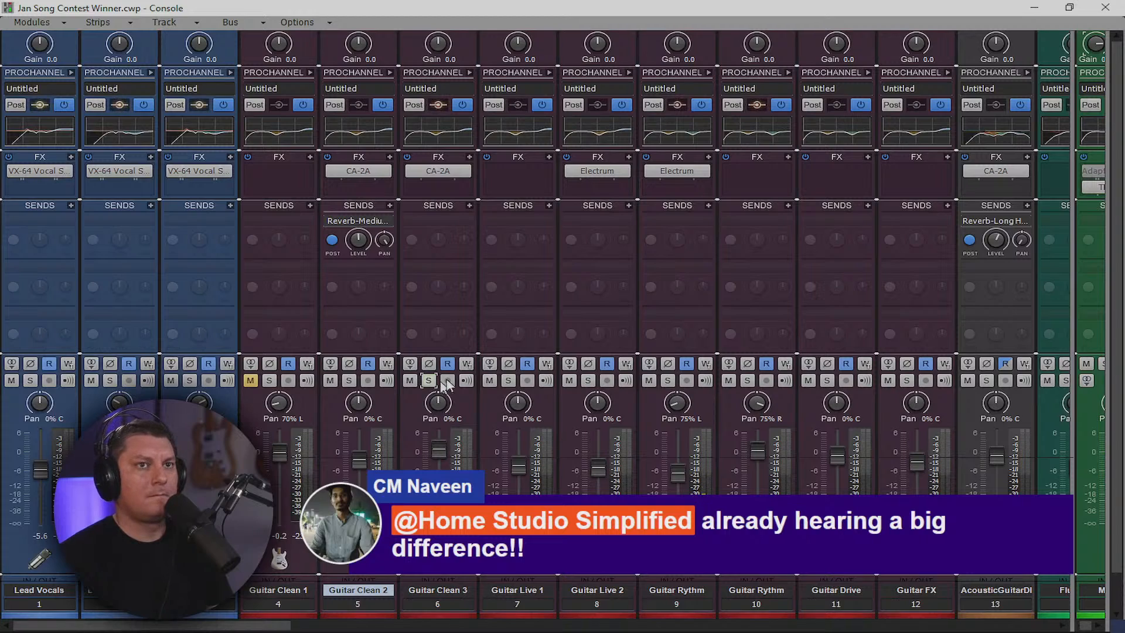
pyautogui.click(429, 381)
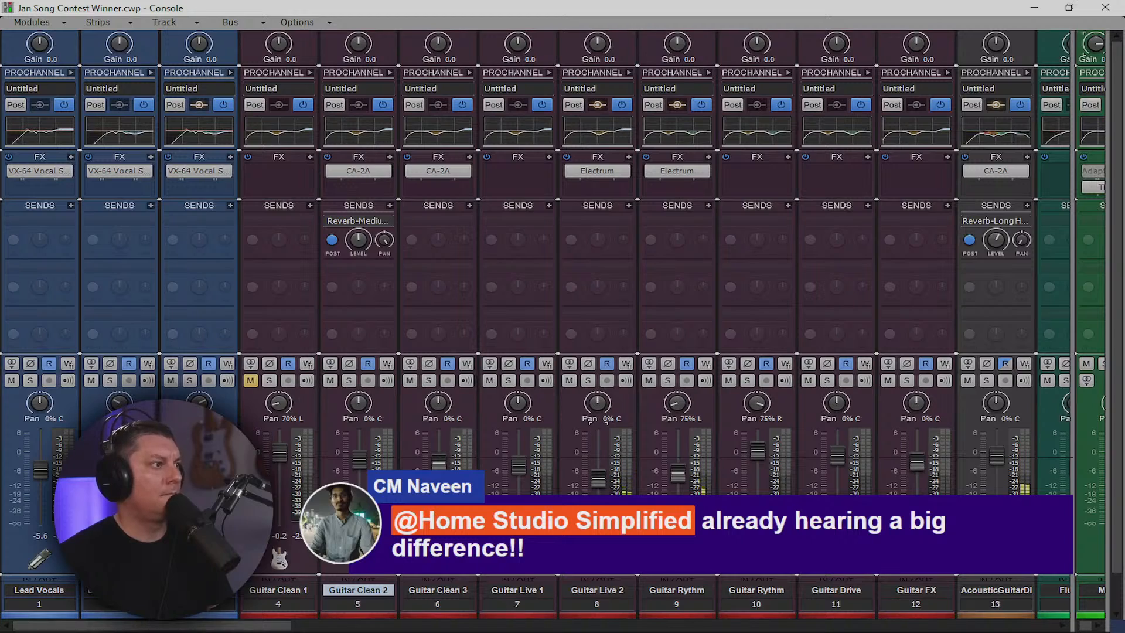
# Nudge Guitar Live 2 up, copy CA-2A onto Guitar Live 1, and lower its fader
pyautogui.moveTo(597, 472); pyautogui.dragTo(597, 469)
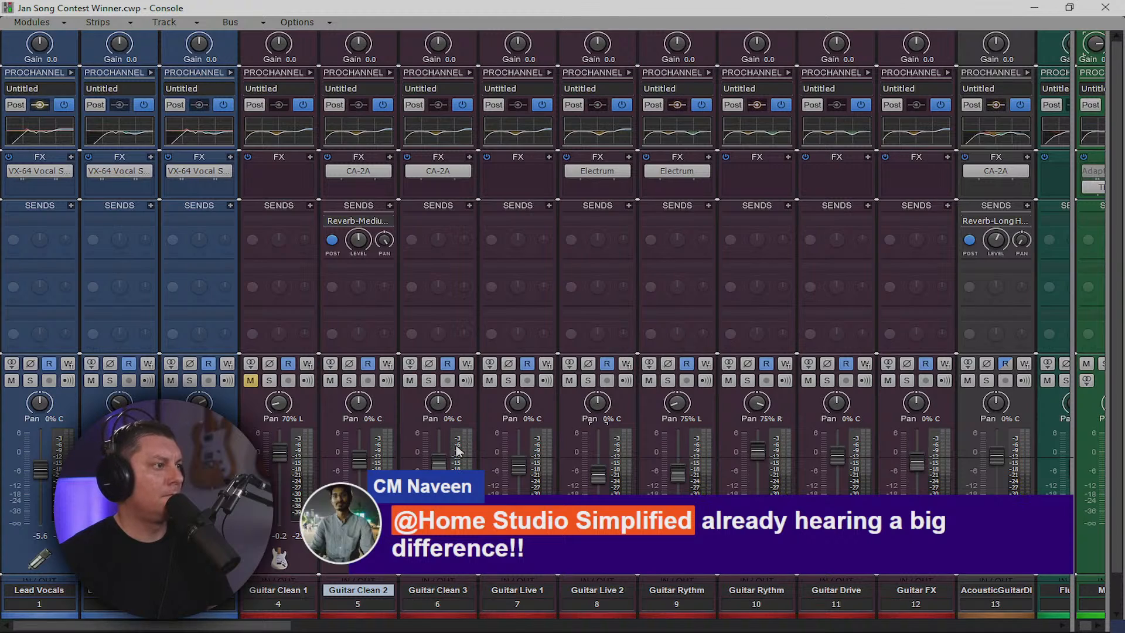
pyautogui.moveTo(446, 450)
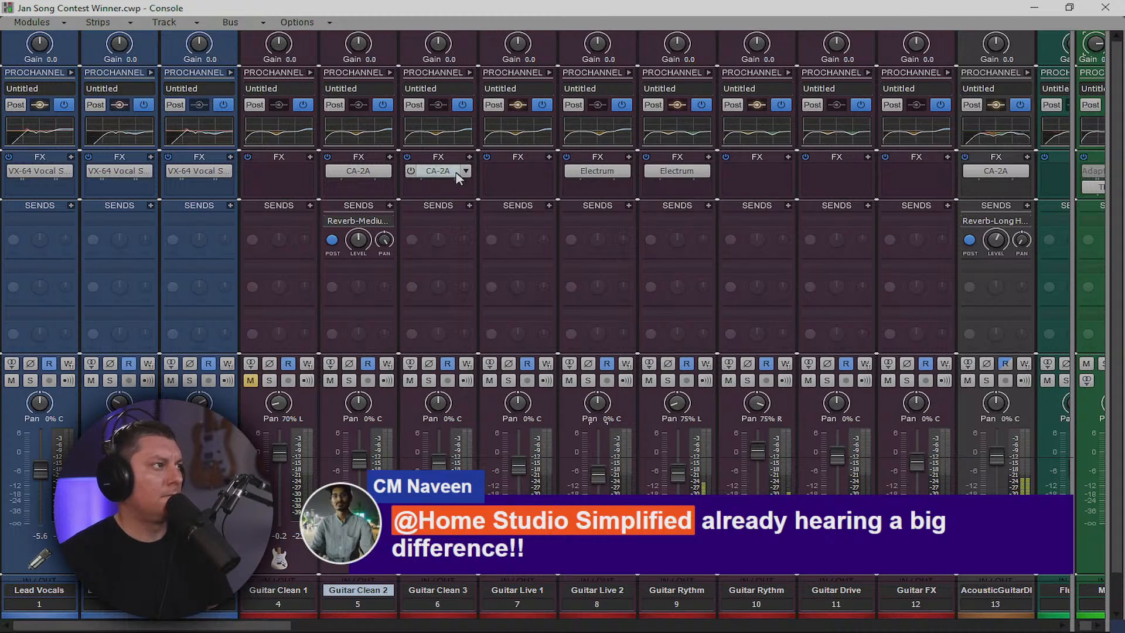
pyautogui.moveTo(440, 171); pyautogui.dragTo(508, 176)
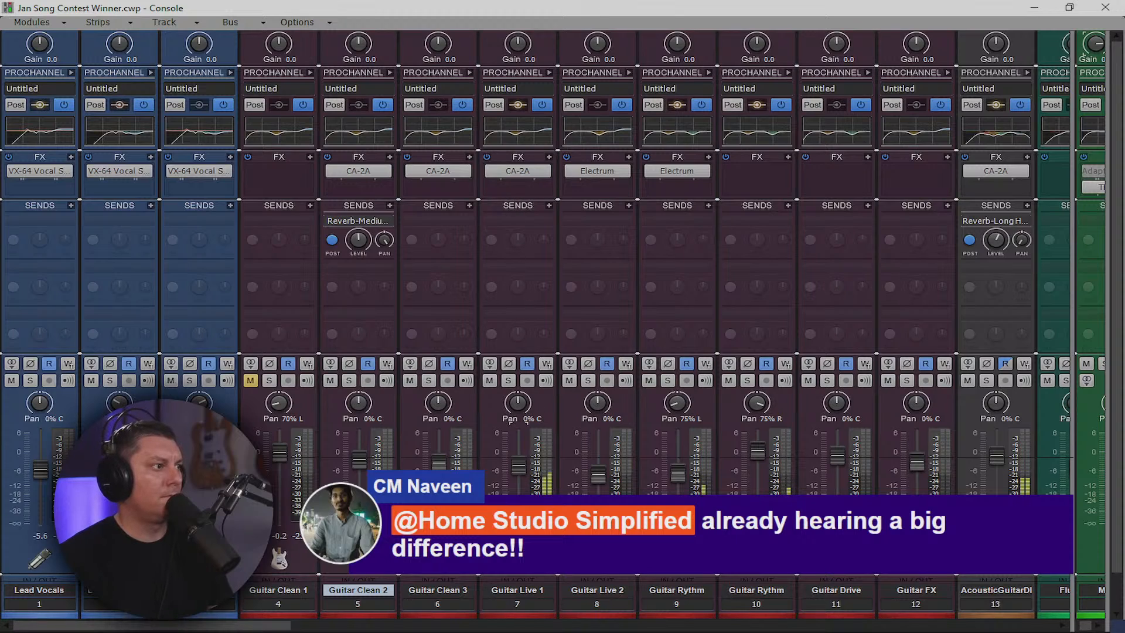
pyautogui.moveTo(519, 466); pyautogui.dragTo(519, 478)
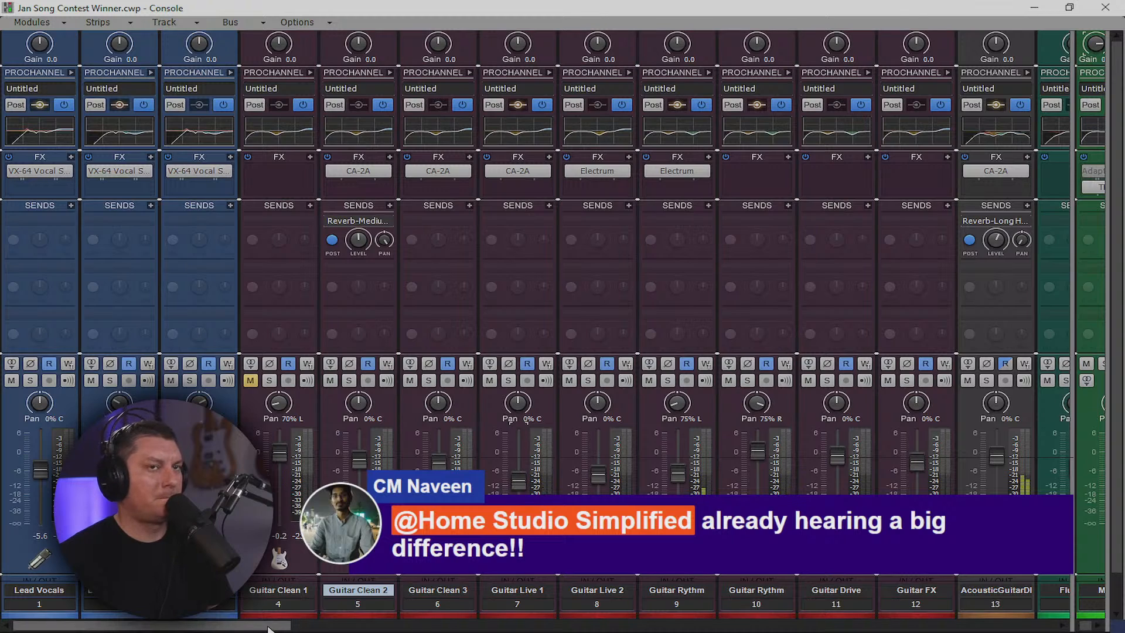
# Lower Guitar Clean 2's reverb send to -12.8 and reroute it to Reverb-Short Room during playback
pyautogui.moveTo(269, 626); pyautogui.dragTo(380, 625)
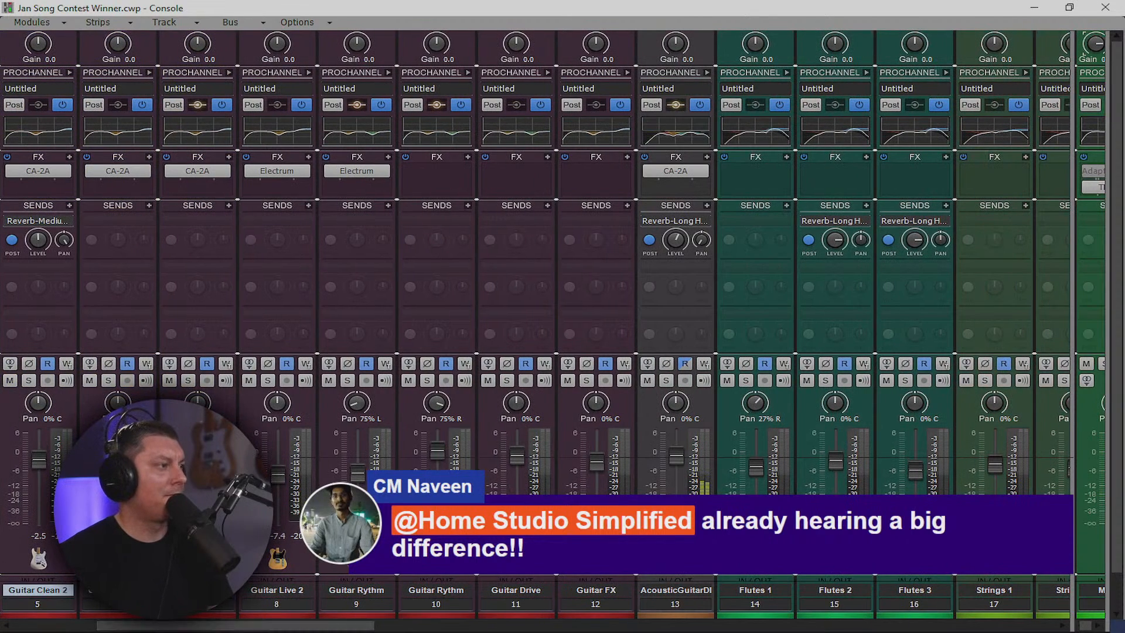
pyautogui.moveTo(274, 625); pyautogui.dragTo(216, 628)
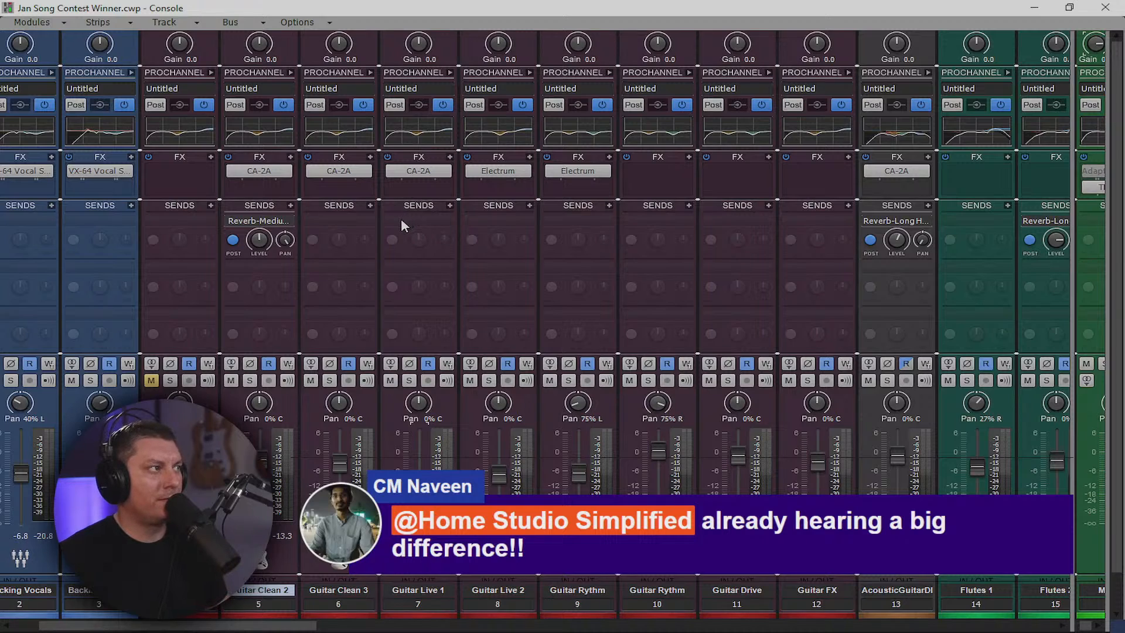
pyautogui.press('space')
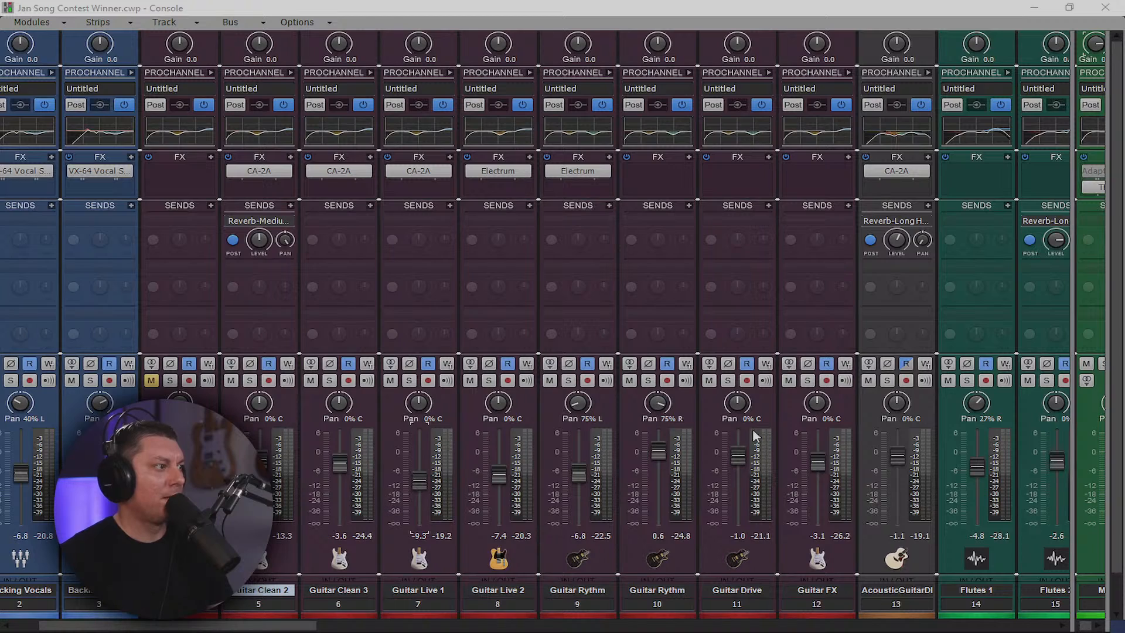
pyautogui.click(639, 240)
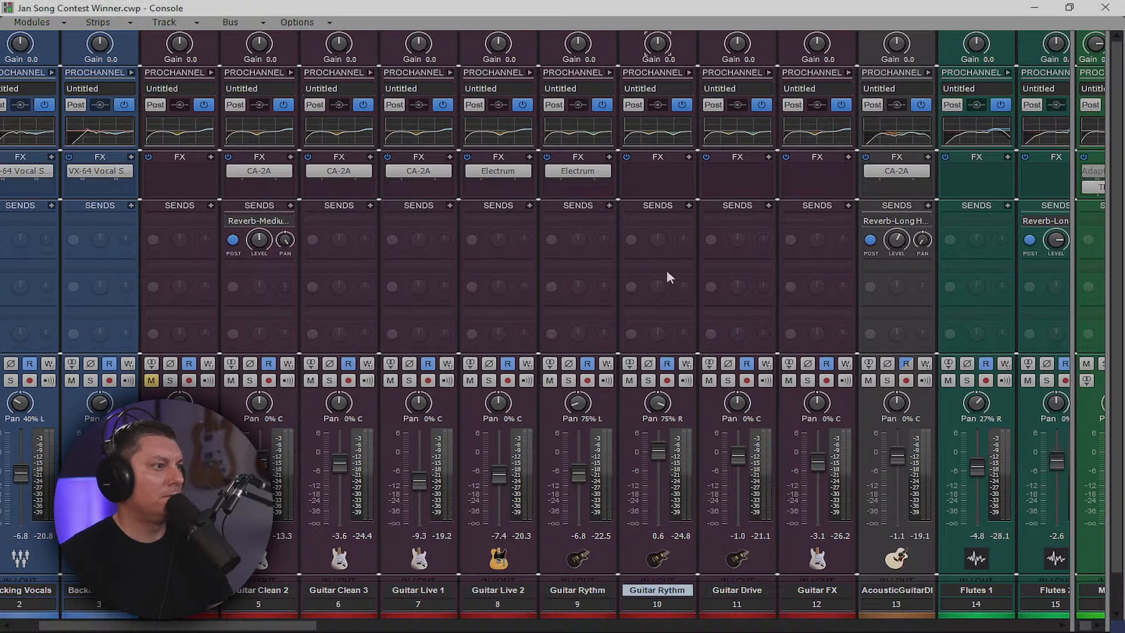
pyautogui.press('space')
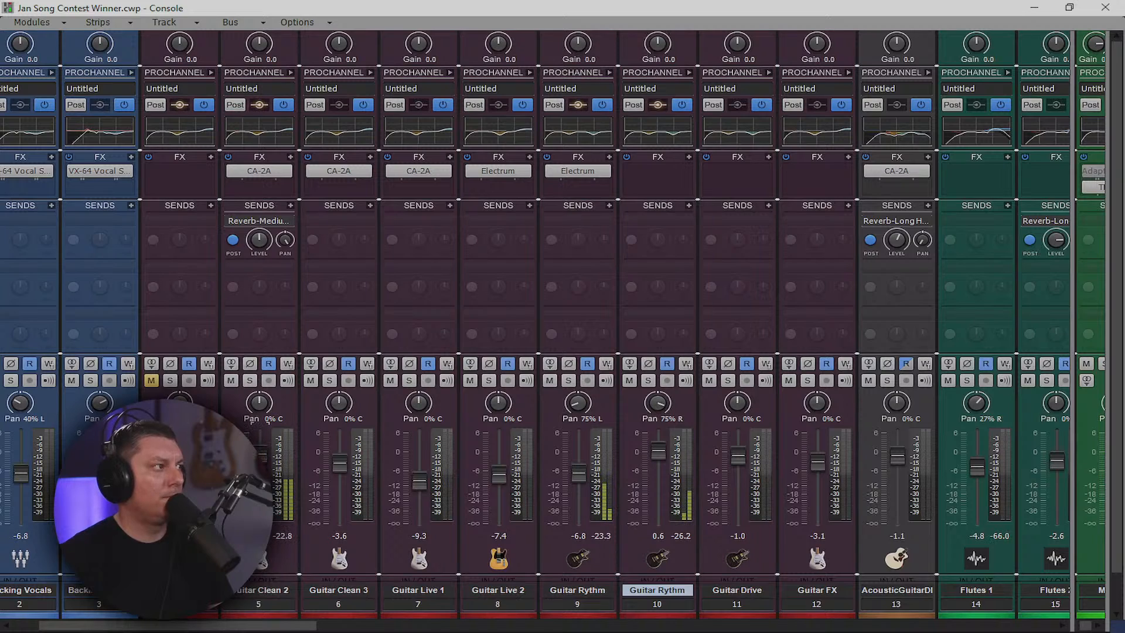
pyautogui.moveTo(254, 240); pyautogui.dragTo(255, 239)
pyautogui.click(284, 241)
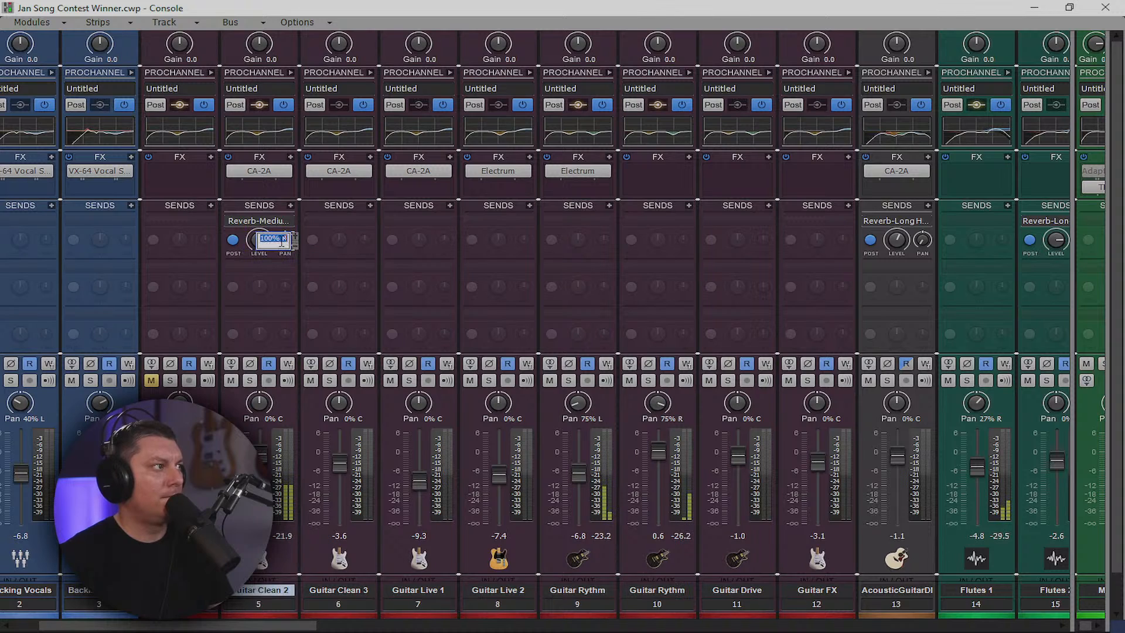
pyautogui.click(284, 221)
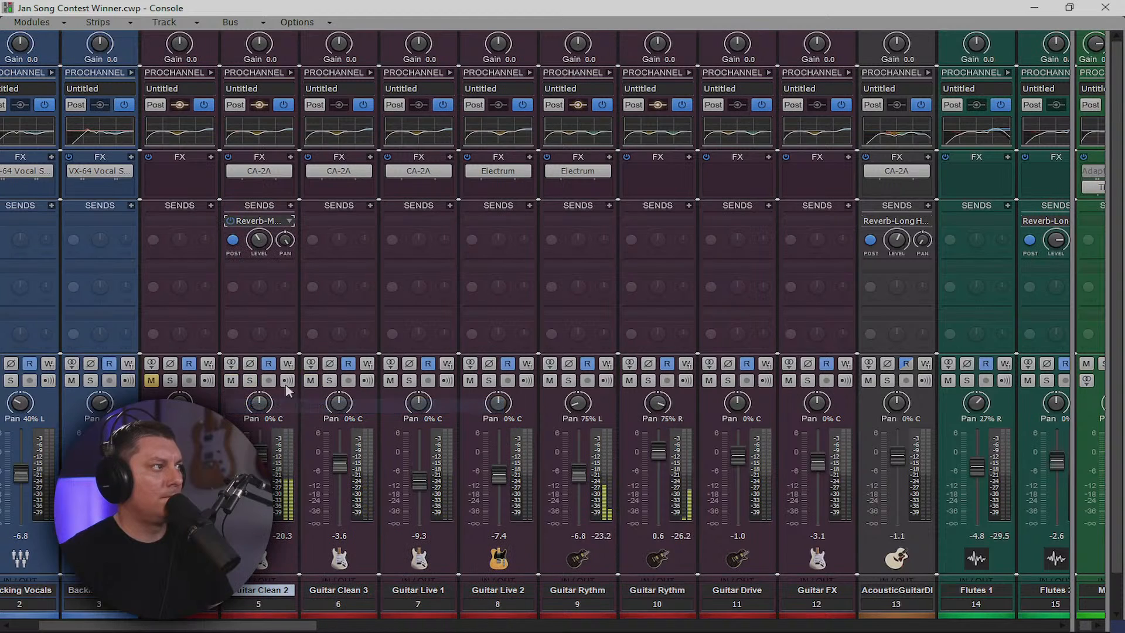
pyautogui.click(286, 405)
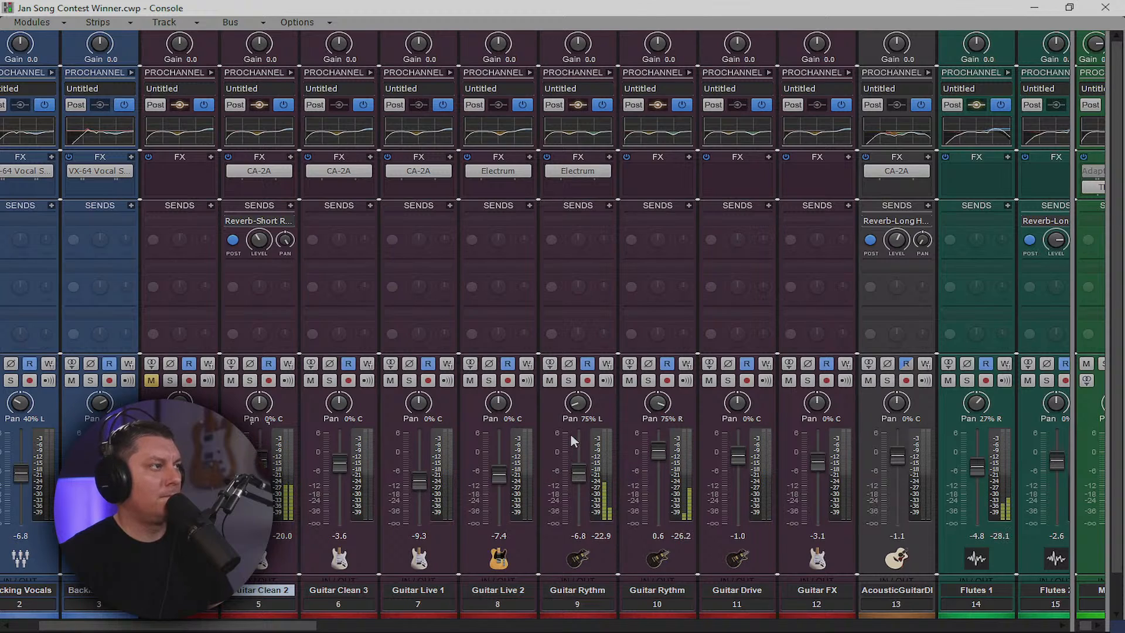
# Reveal the bus strips including Mix (all) and raise Keys 1 to -3.1
pyautogui.moveTo(571, 437)
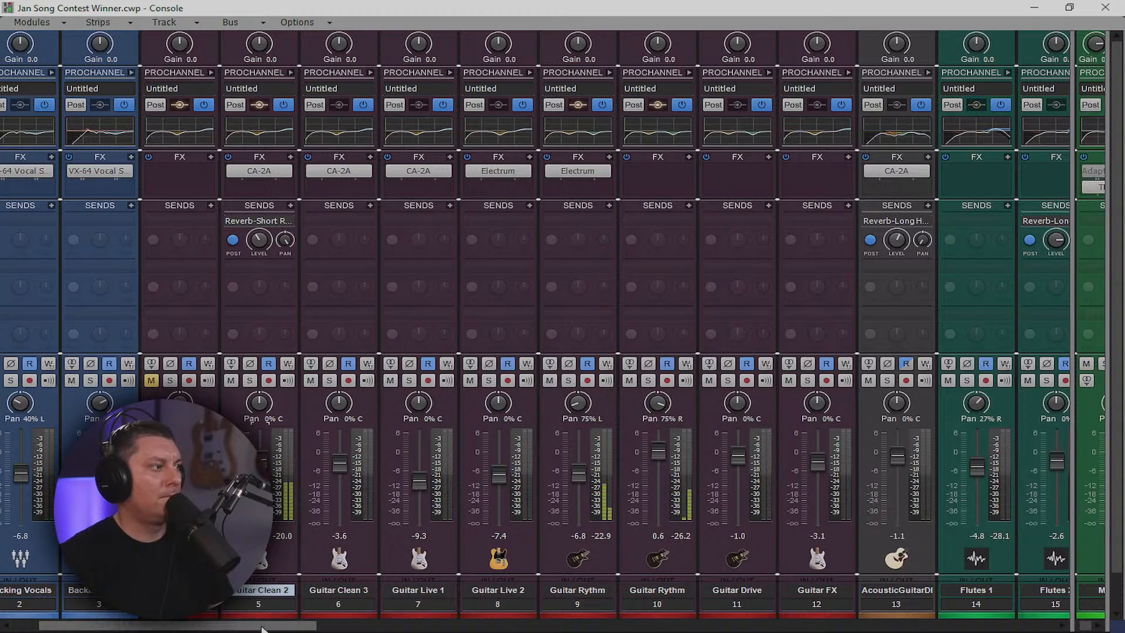
pyautogui.moveTo(253, 628); pyautogui.dragTo(358, 630)
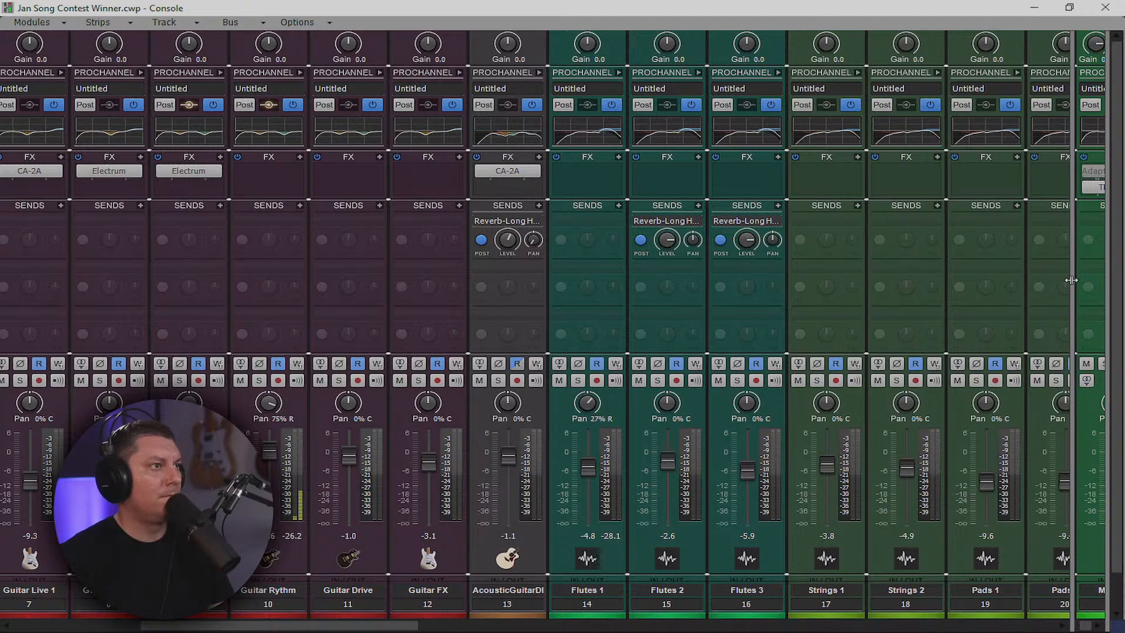
pyautogui.moveTo(1071, 280); pyautogui.dragTo(1041, 329)
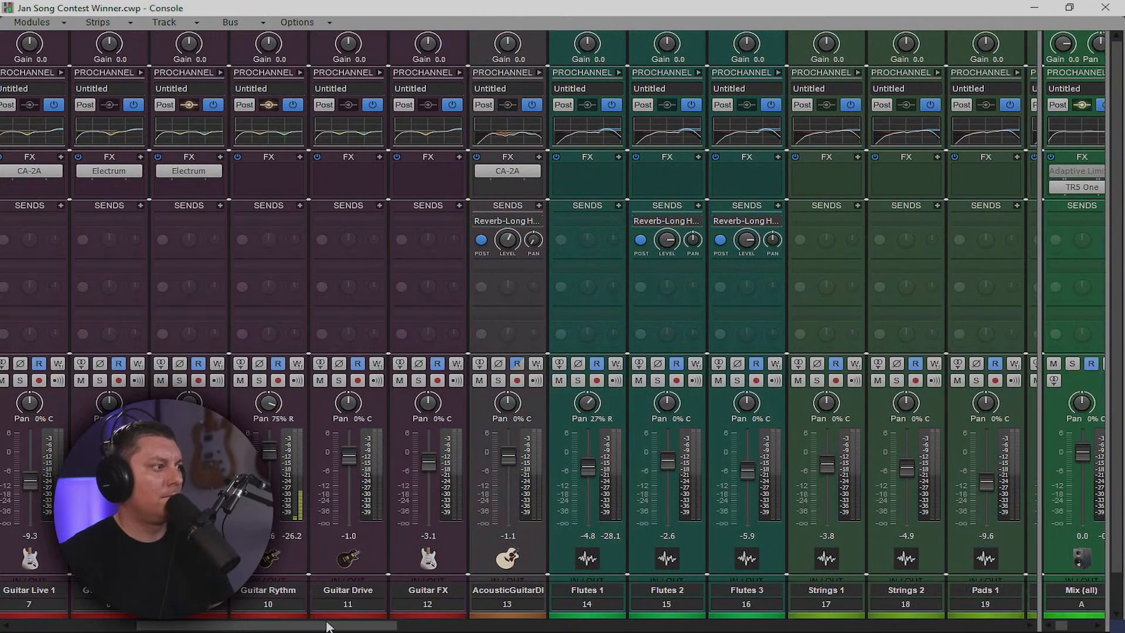
pyautogui.moveTo(327, 627); pyautogui.dragTo(494, 628)
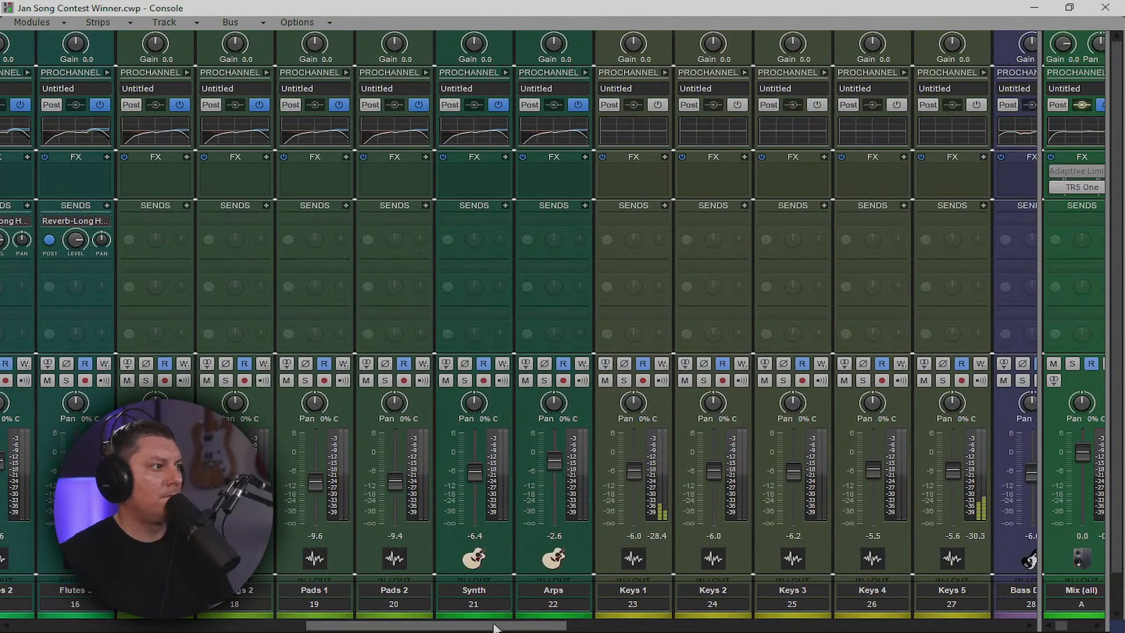
pyautogui.click(625, 465)
pyautogui.moveTo(635, 471); pyautogui.dragTo(634, 463)
# Set Claps 1's fader to -4.0 and pan it 20% right
pyautogui.moveTo(545, 627); pyautogui.dragTo(728, 624)
pyautogui.moveTo(619, 625); pyautogui.dragTo(756, 627)
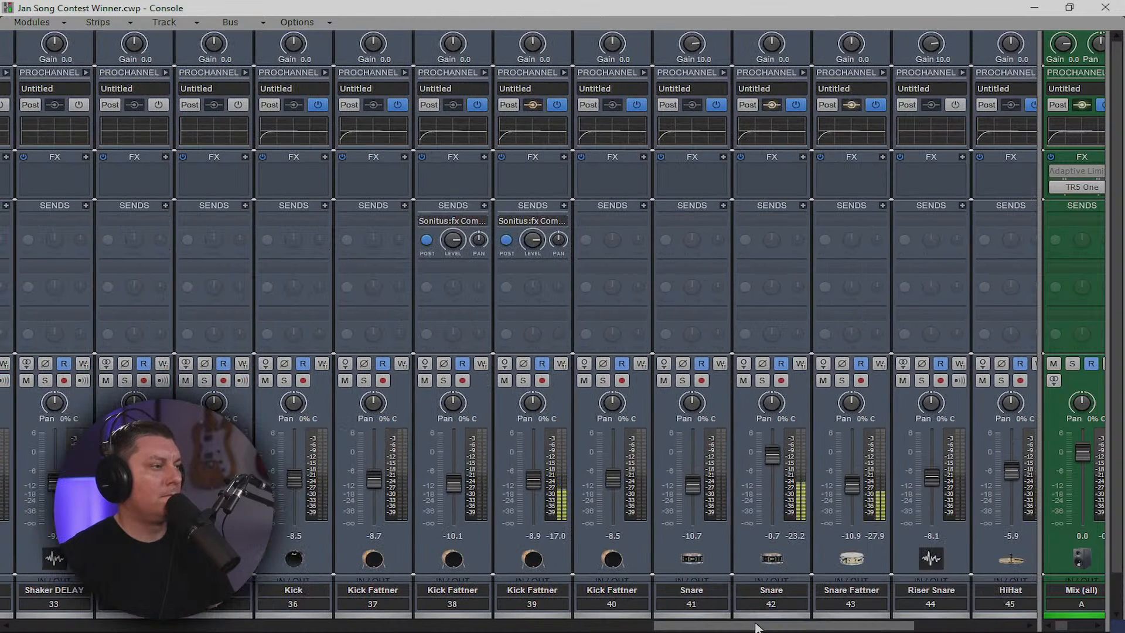
pyautogui.moveTo(756, 627); pyautogui.dragTo(873, 627)
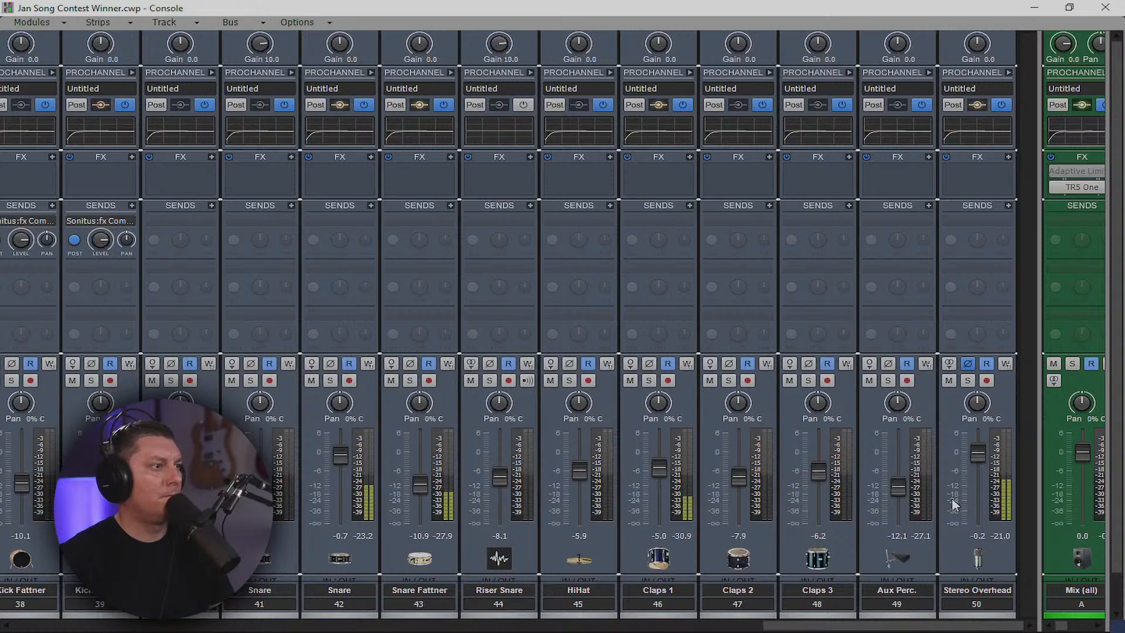
pyautogui.moveTo(657, 467); pyautogui.dragTo(657, 463)
pyautogui.moveTo(658, 409); pyautogui.dragTo(658, 397)
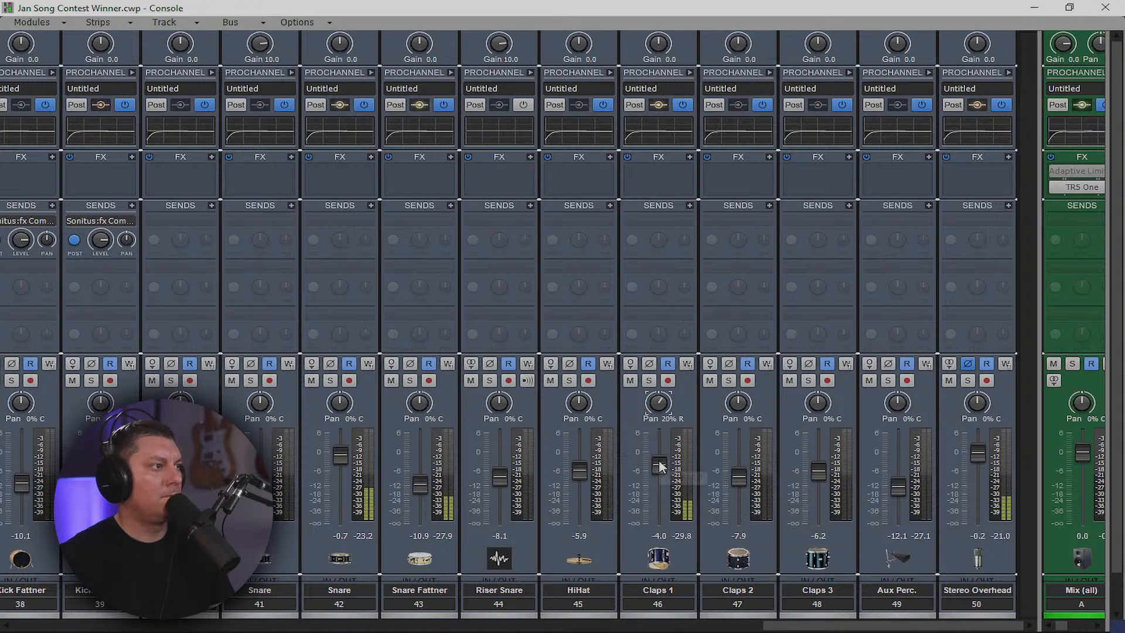
pyautogui.moveTo(725, 629); pyautogui.dragTo(75, 626)
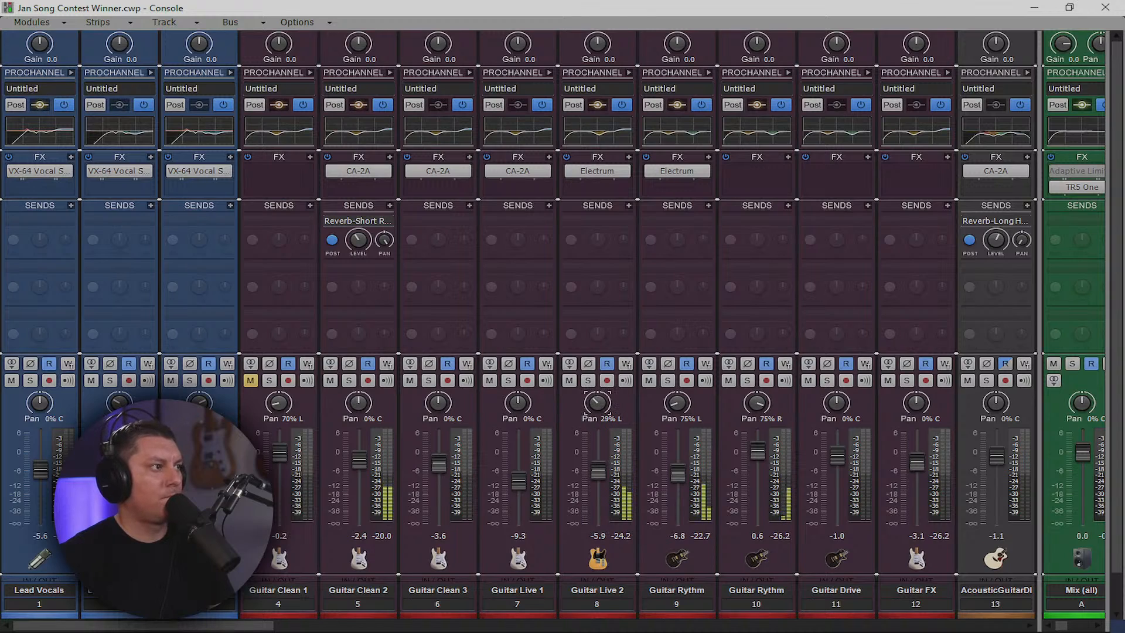
# Copy Electrum onto Guitar Clean 2 and move it ahead of CA-2A in the chain
pyautogui.moveTo(598, 474)
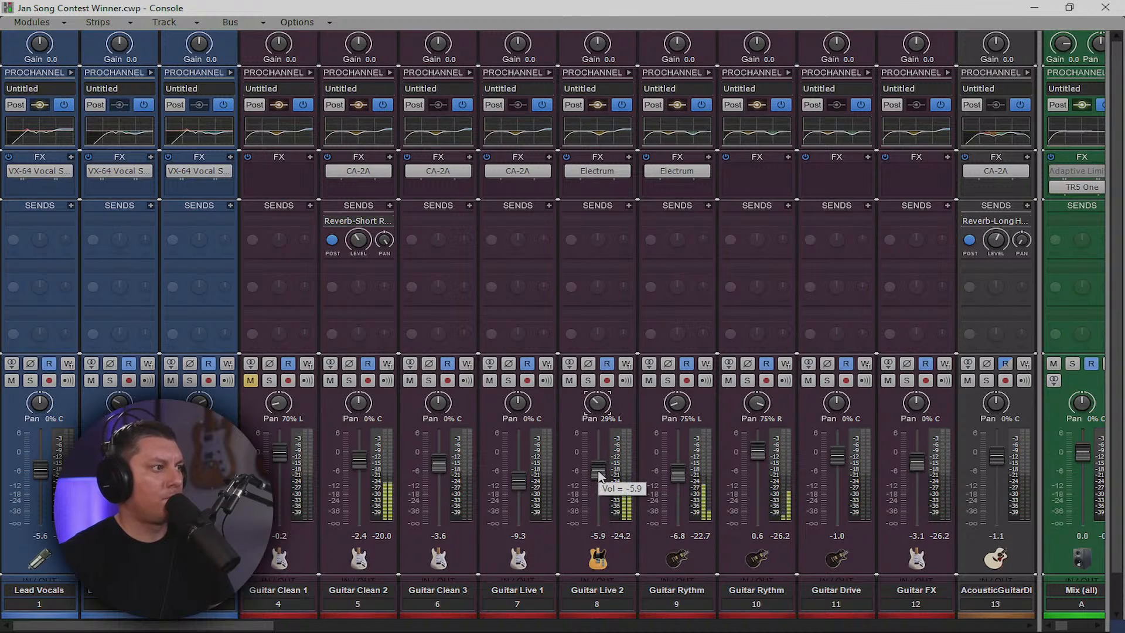
pyautogui.moveTo(595, 409)
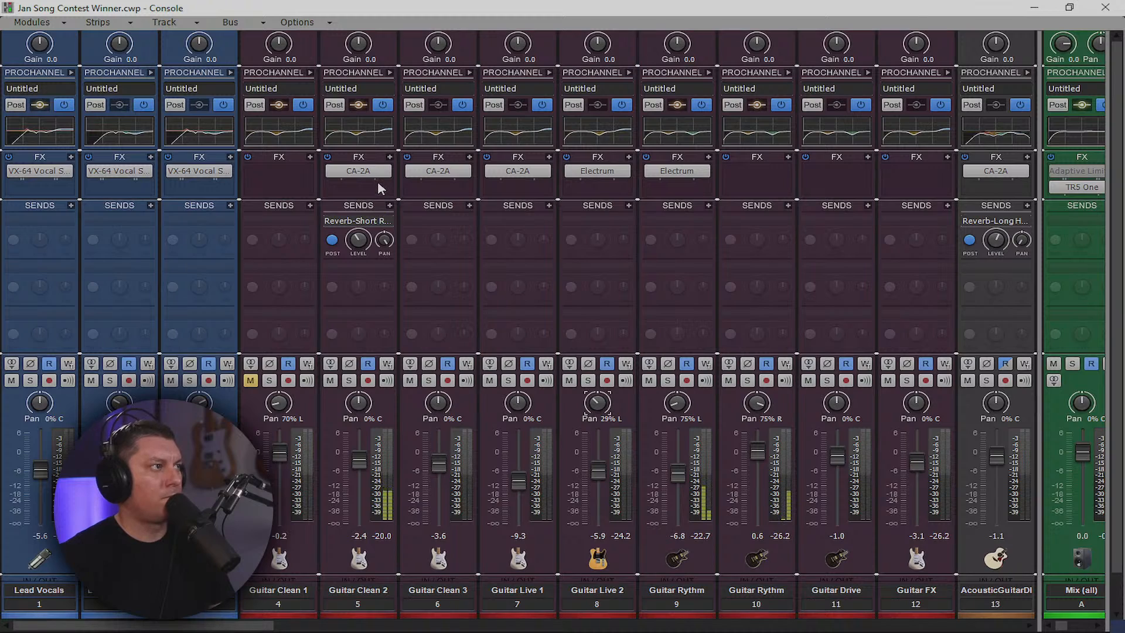
pyautogui.moveTo(597, 173); pyautogui.dragTo(363, 194)
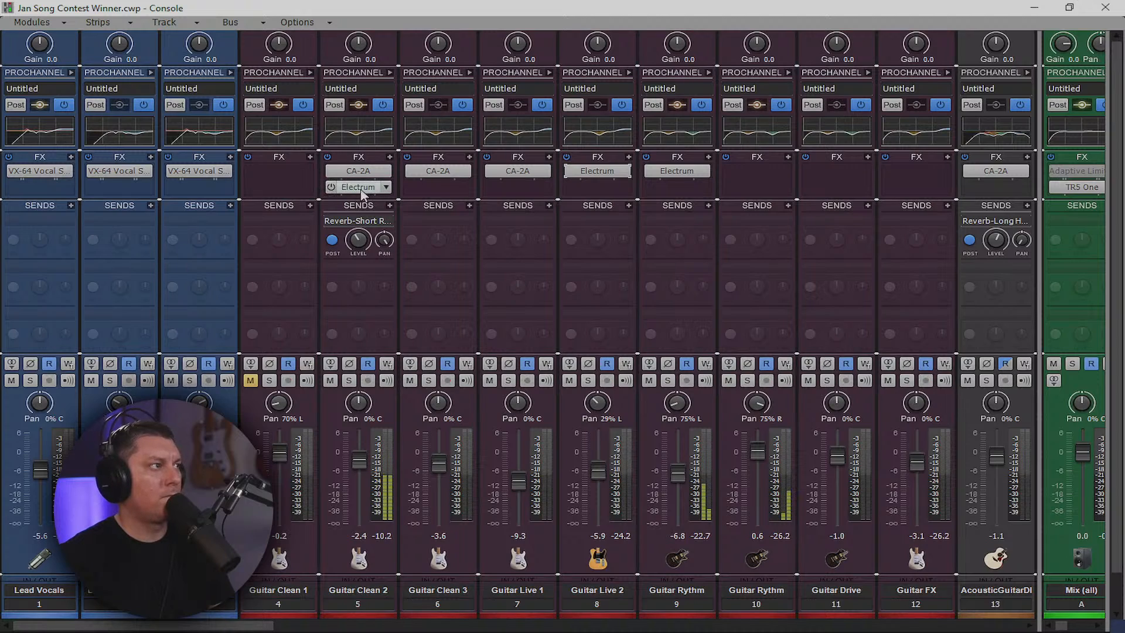
pyautogui.rightClick(362, 188)
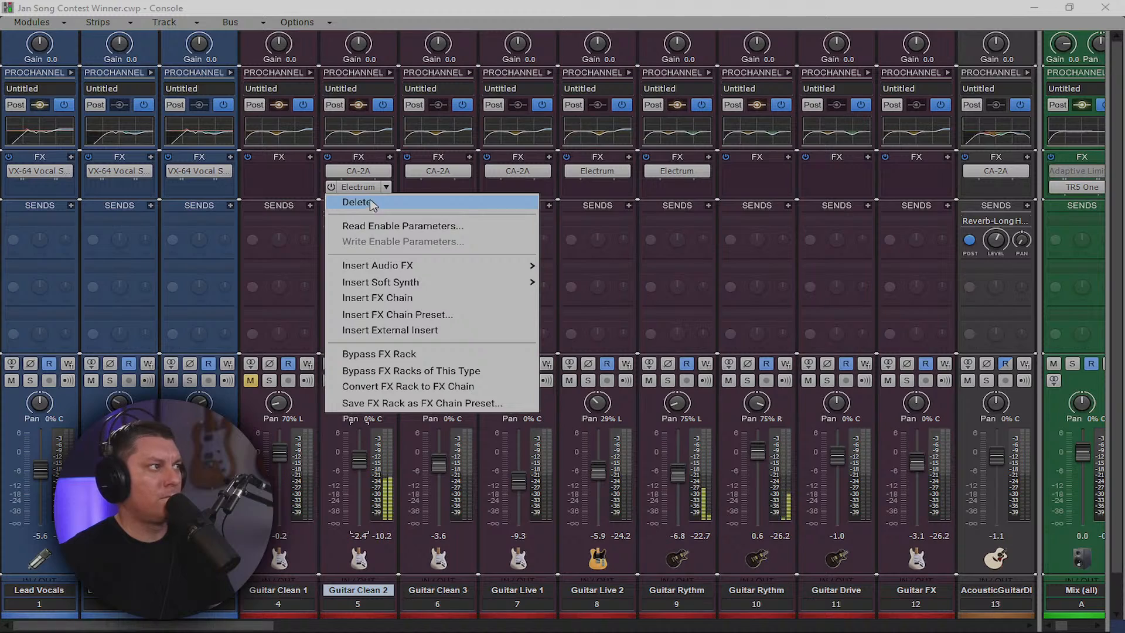
pyautogui.click(370, 187)
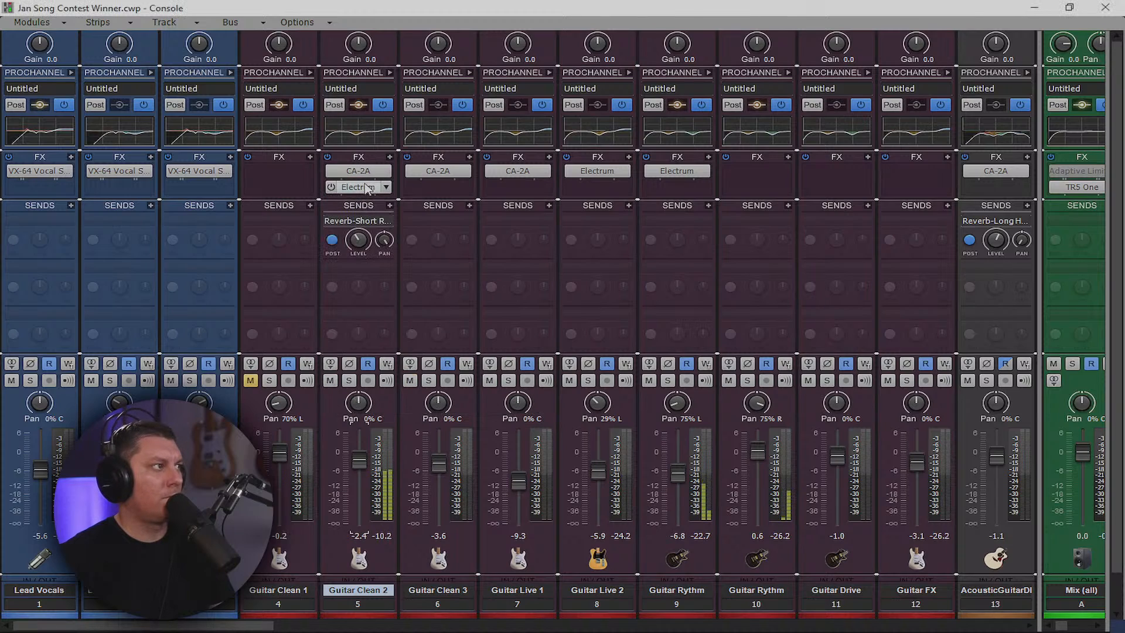
pyautogui.moveTo(368, 188)
pyautogui.mouseDown()
pyautogui.moveTo(365, 160)
pyautogui.moveTo(361, 185)
pyautogui.mouseUp()
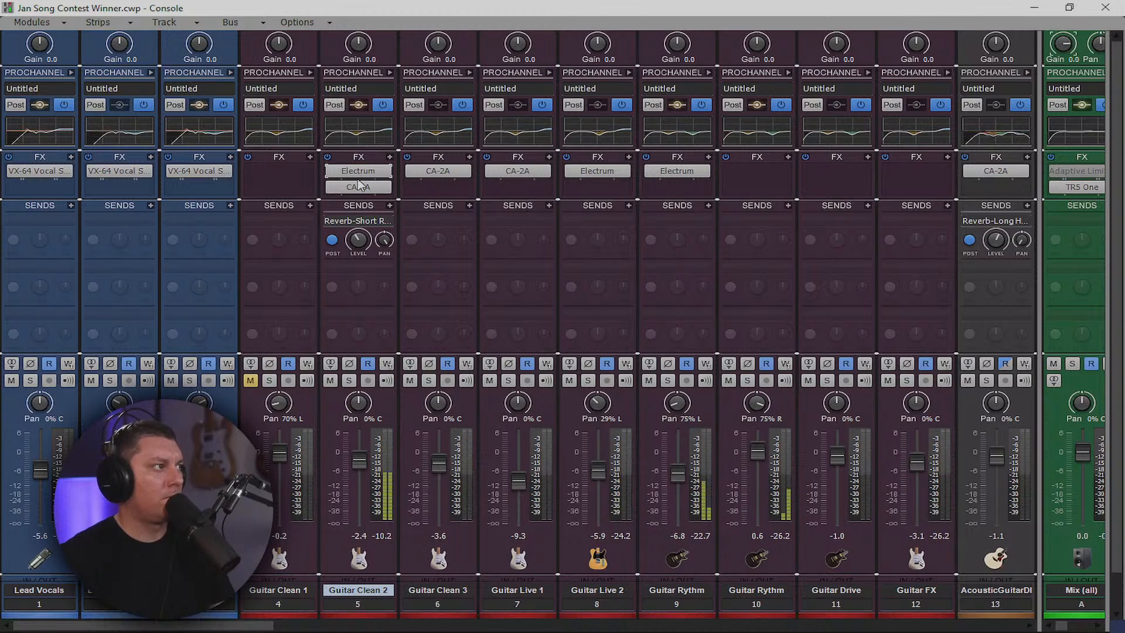
# Switch Guitar Clean 2's Electrum amp voicing to BLUE
pyautogui.doubleClick(361, 172)
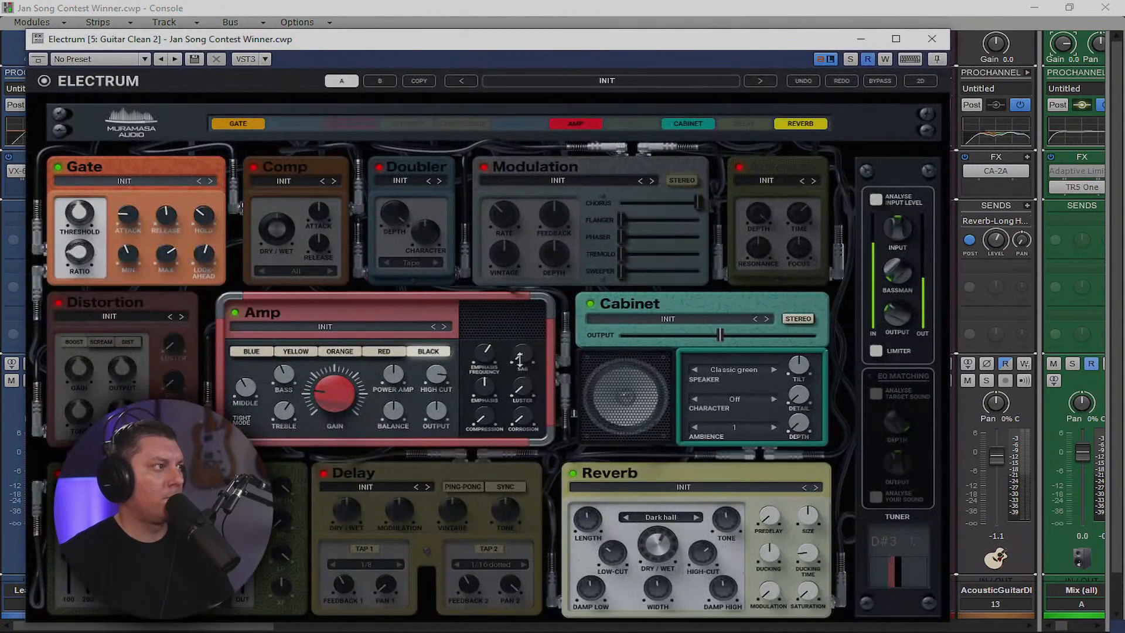
pyautogui.click(258, 352)
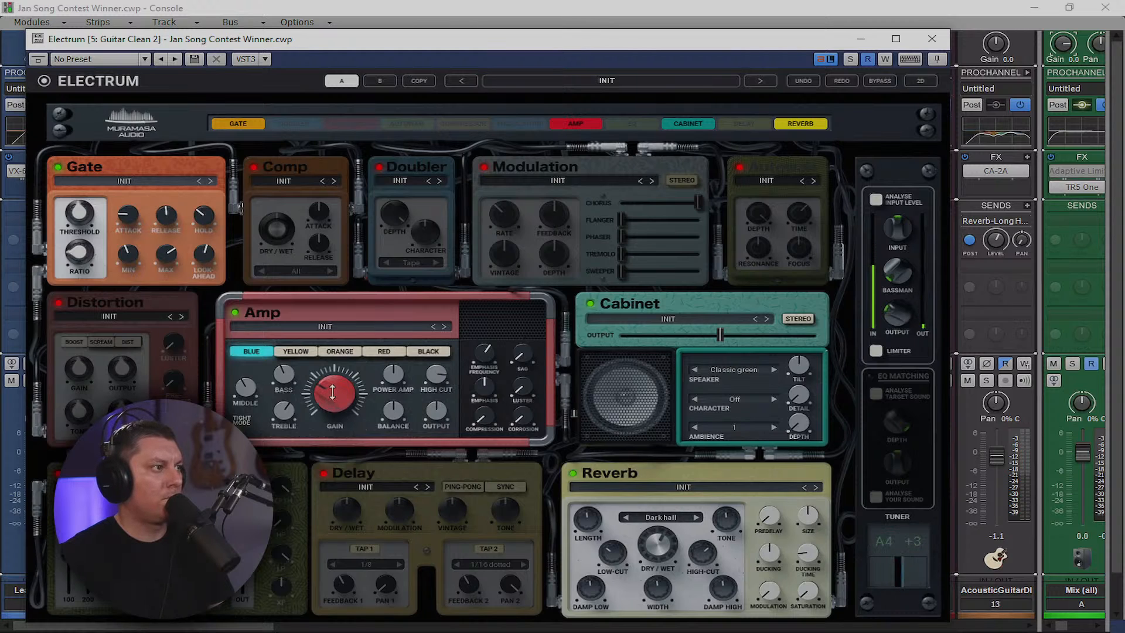
pyautogui.click(931, 38)
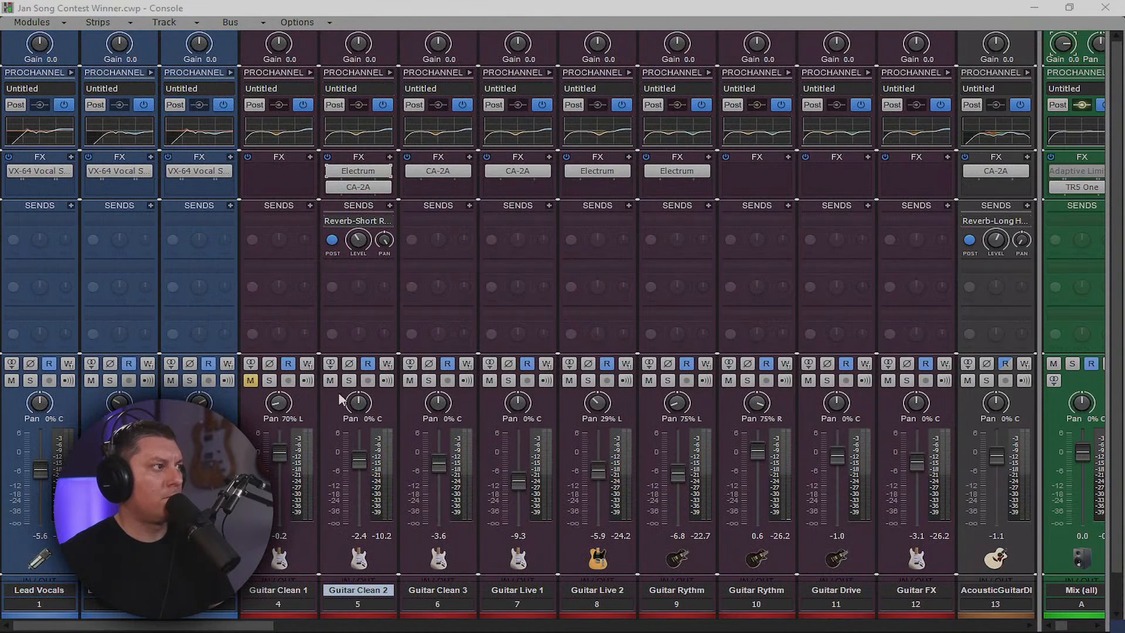
# Pull Guitar Clean 2's fader from -3.7 to -4.3 during playback and widen the bus pane
pyautogui.moveTo(362, 467); pyautogui.dragTo(361, 471)
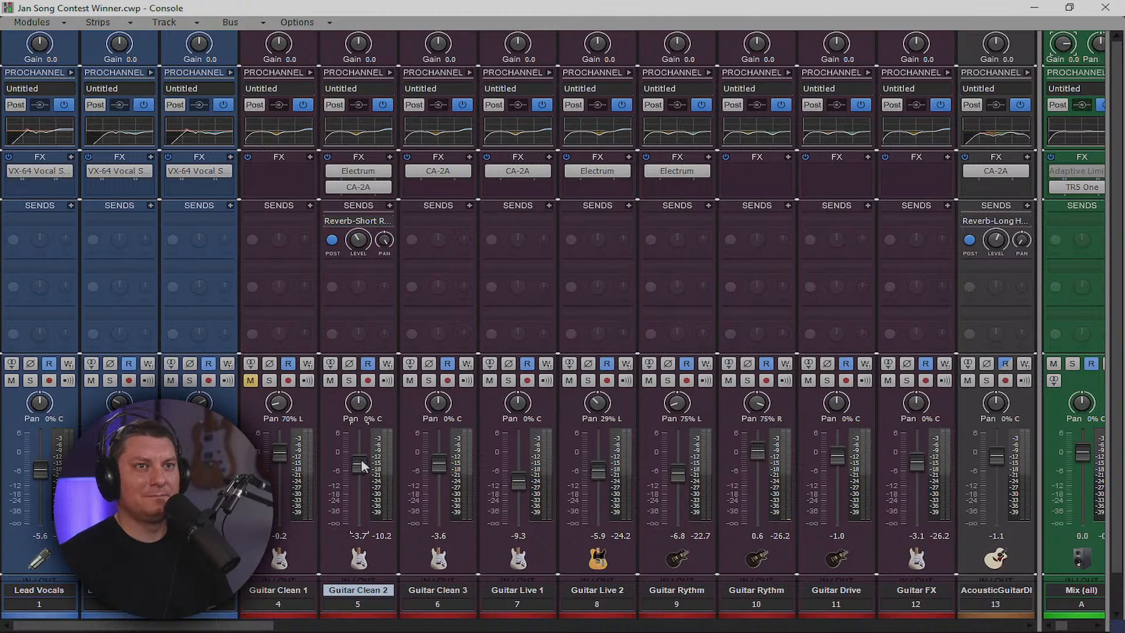
pyautogui.moveTo(362, 466)
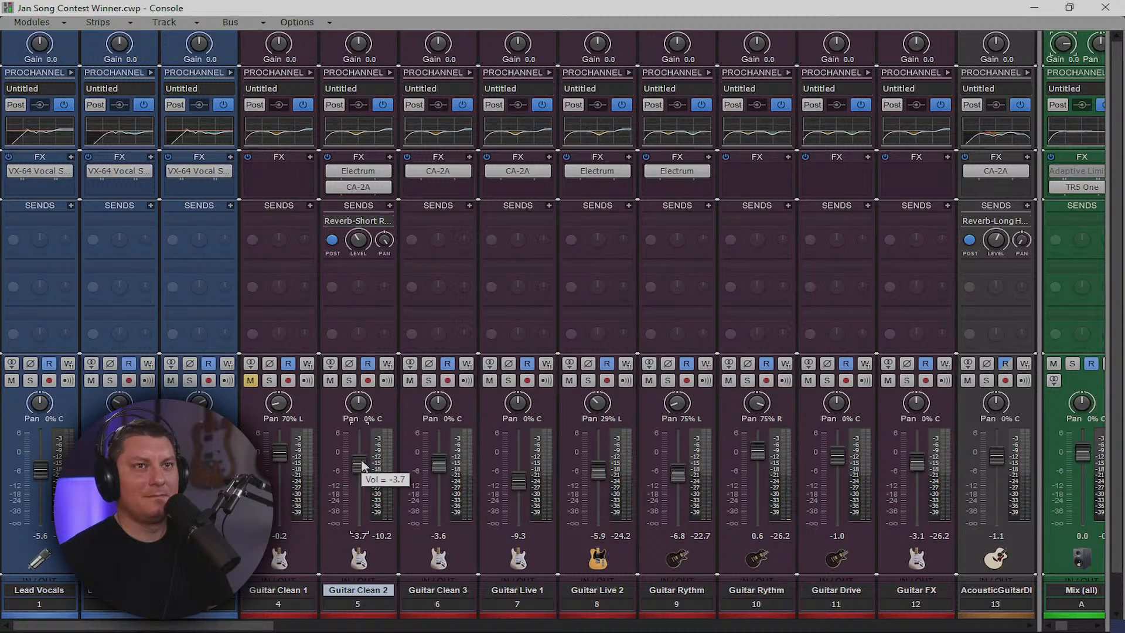
pyautogui.press('space')
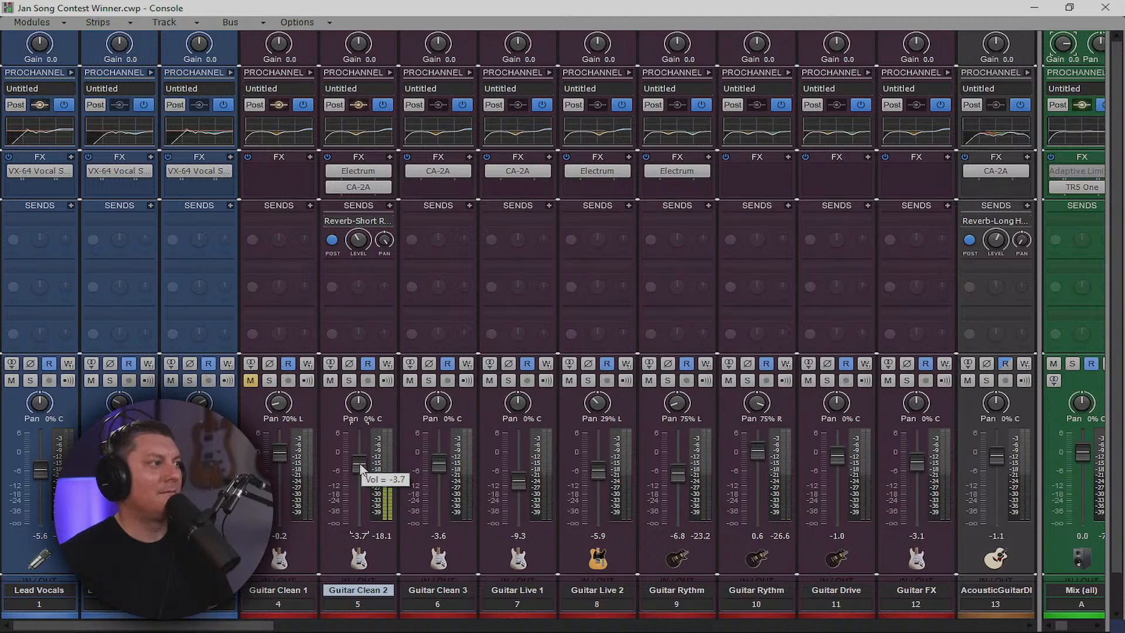
pyautogui.moveTo(362, 469); pyautogui.dragTo(361, 472)
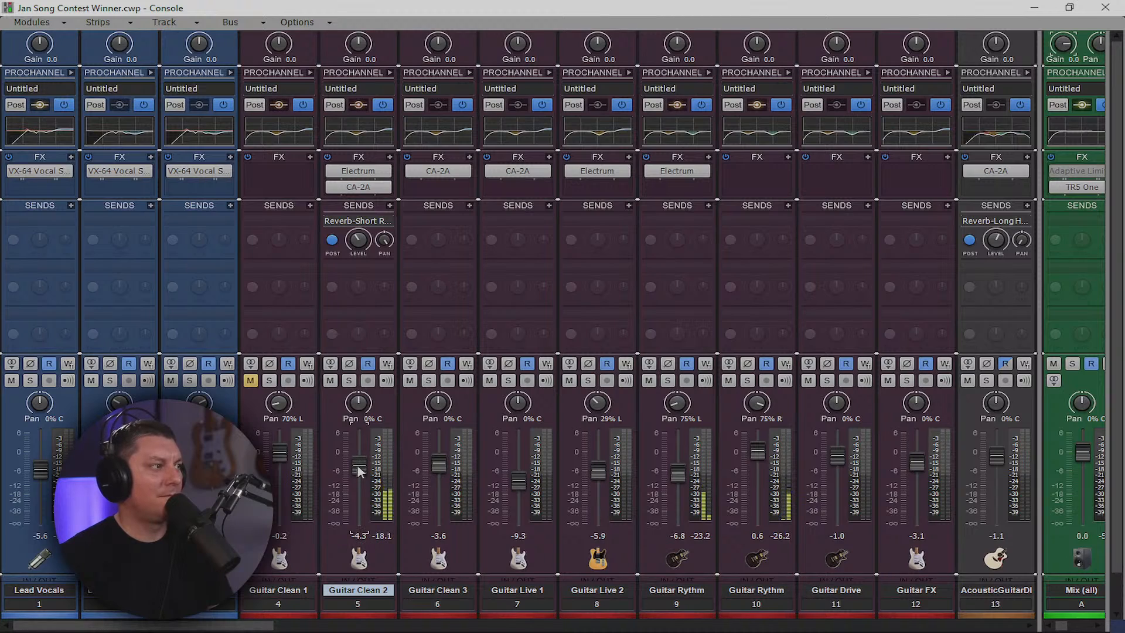
pyautogui.moveTo(384, 246)
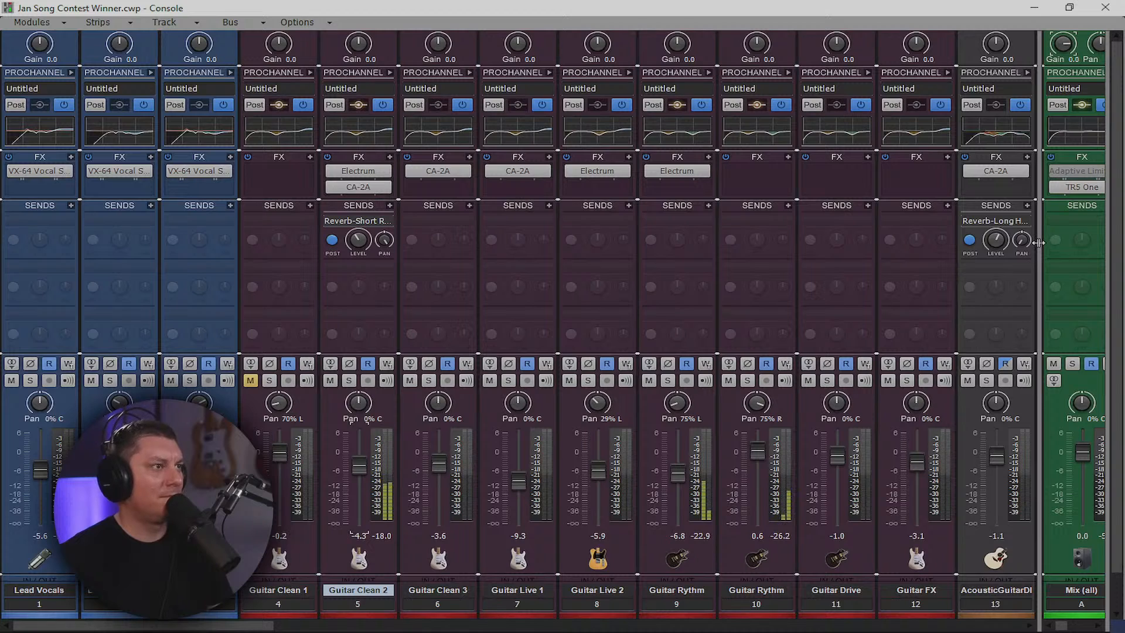
pyautogui.moveTo(1039, 243); pyautogui.dragTo(495, 310)
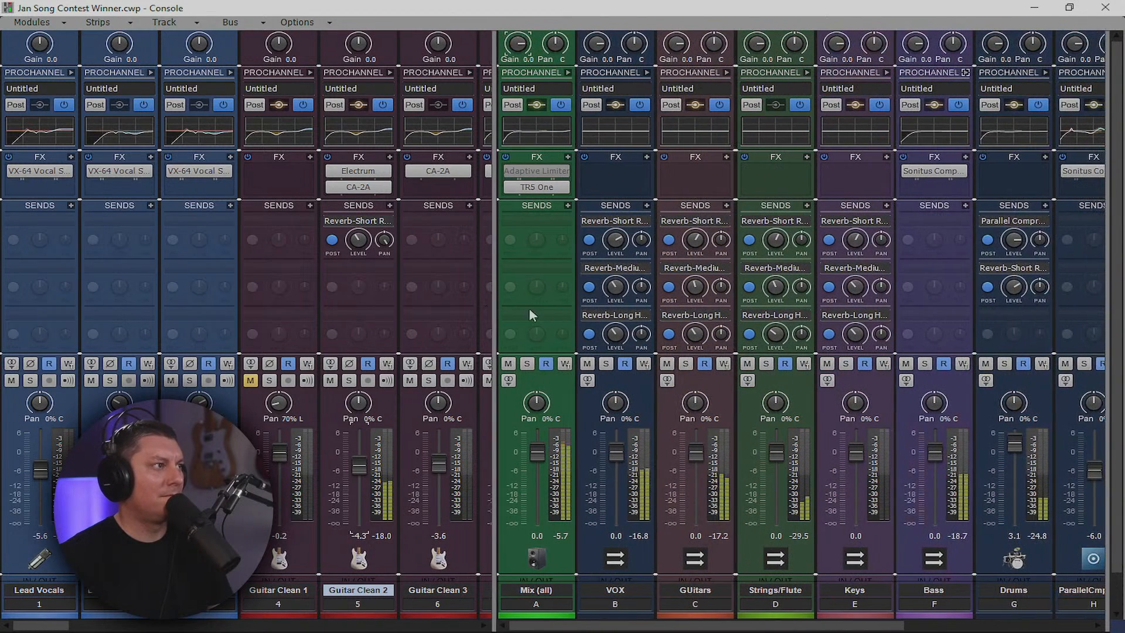
# Cut the Mix bus QuadCurve LO MID and HI MID bands and set HIGH to 3674 Hz, +1.1 dB
pyautogui.moveTo(615, 239)
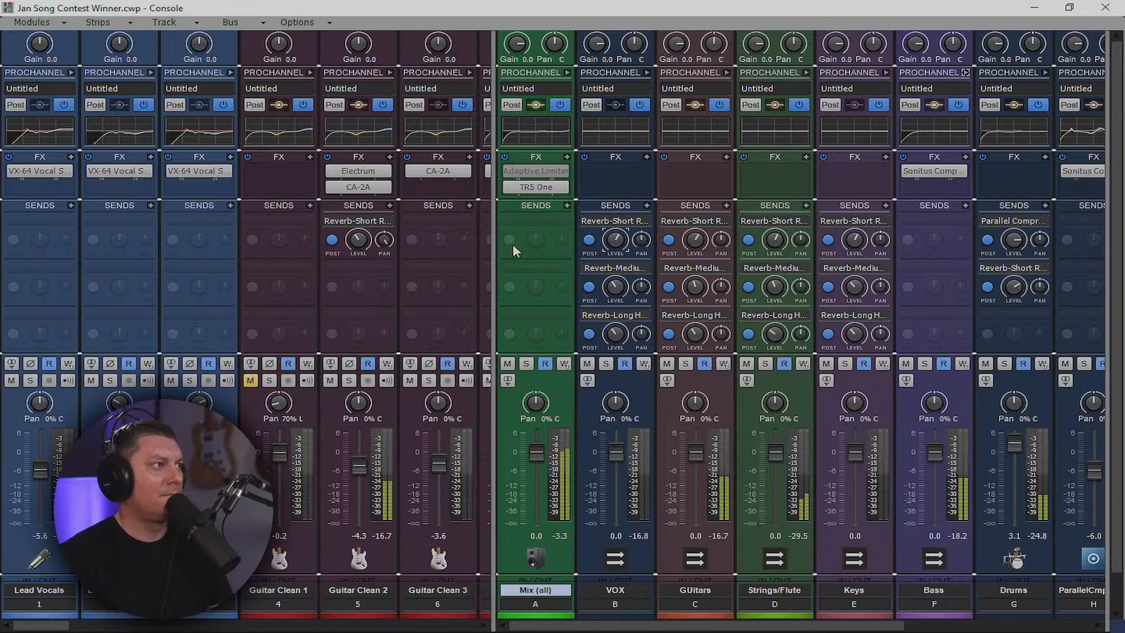
pyautogui.moveTo(494, 250); pyautogui.dragTo(600, 251)
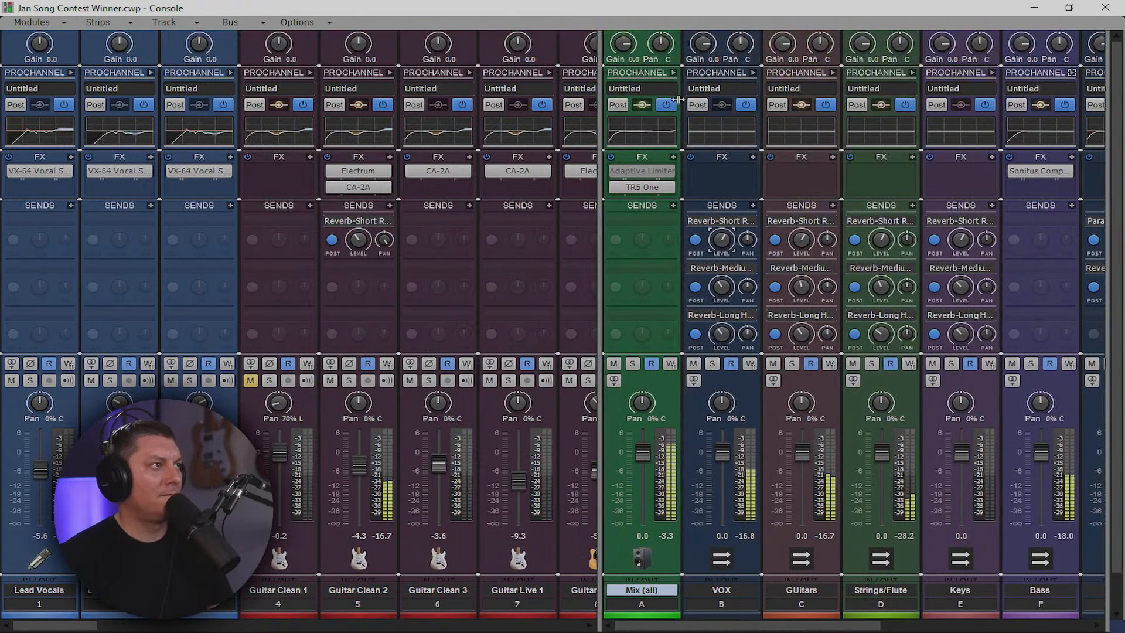
pyautogui.click(673, 72)
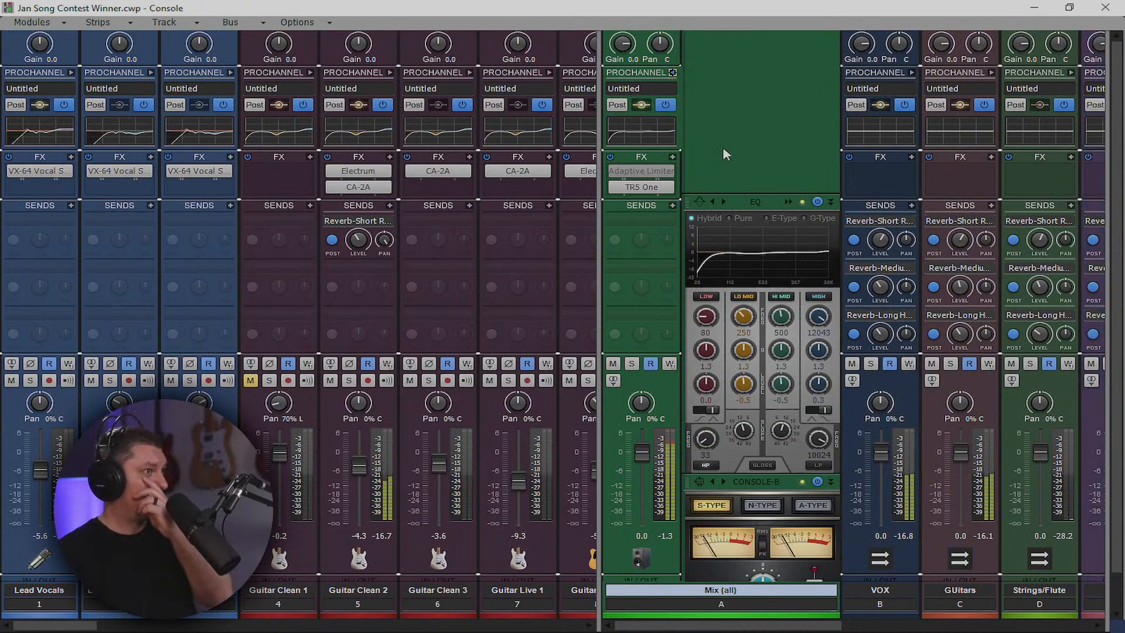
pyautogui.click(788, 202)
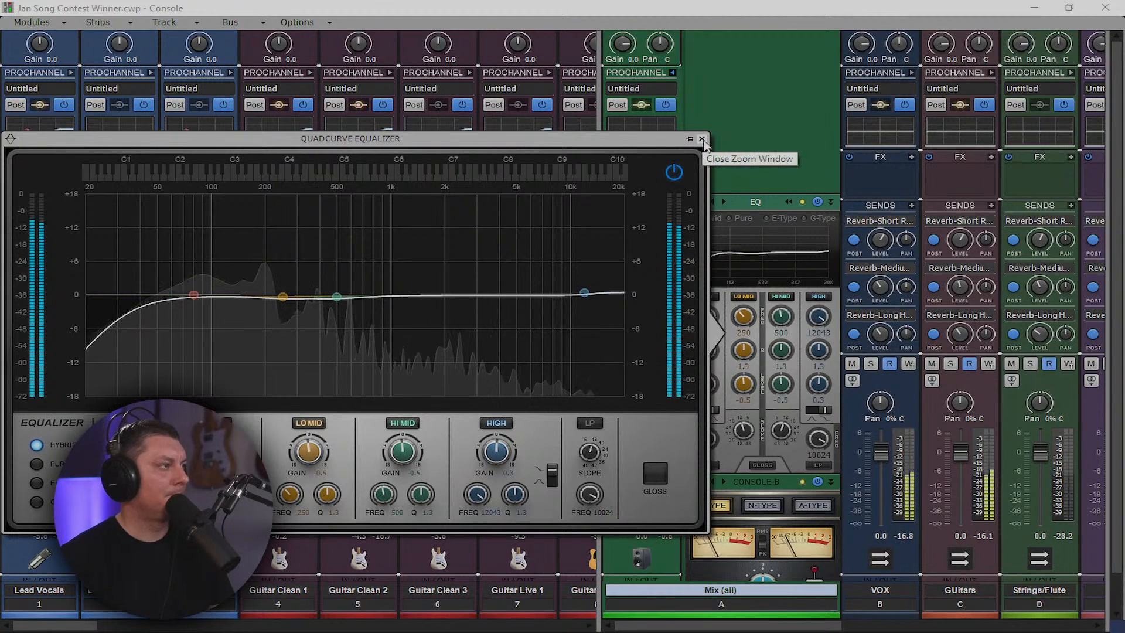
pyautogui.moveTo(283, 296); pyautogui.dragTo(270, 308)
pyautogui.moveTo(337, 296); pyautogui.dragTo(366, 302)
pyautogui.moveTo(584, 292); pyautogui.dragTo(493, 289)
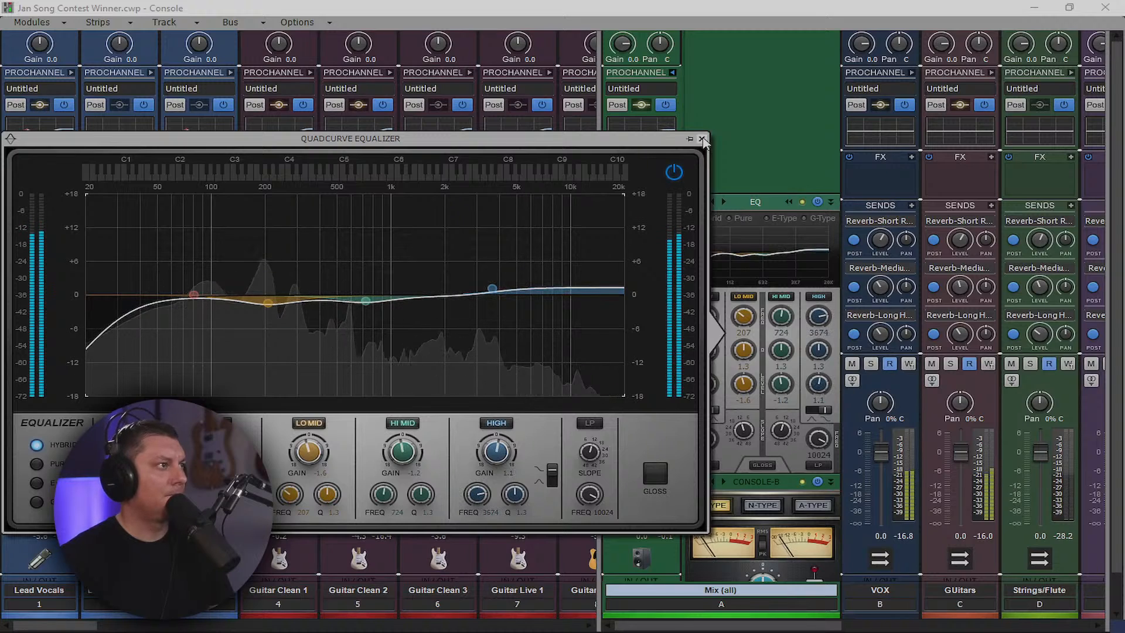
pyautogui.moveTo(385, 142); pyautogui.dragTo(706, 144)
# On the Mix bus TR5 One, reduce Air to nearly zero and raise Focus
pyautogui.doubleClick(641, 187)
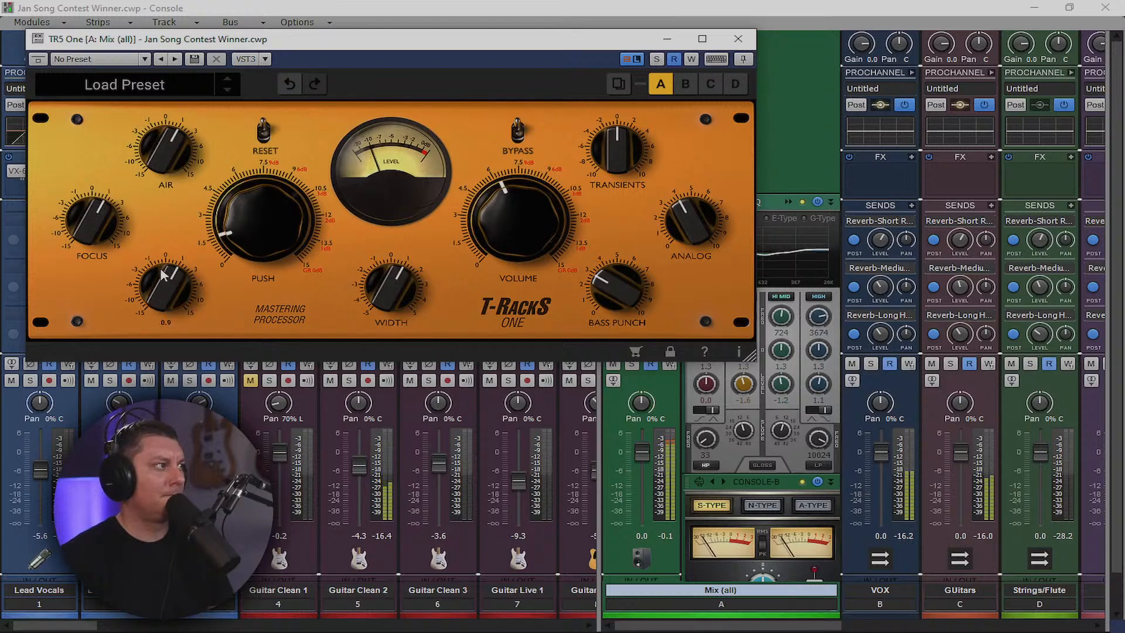
pyautogui.moveTo(159, 145); pyautogui.dragTo(158, 111)
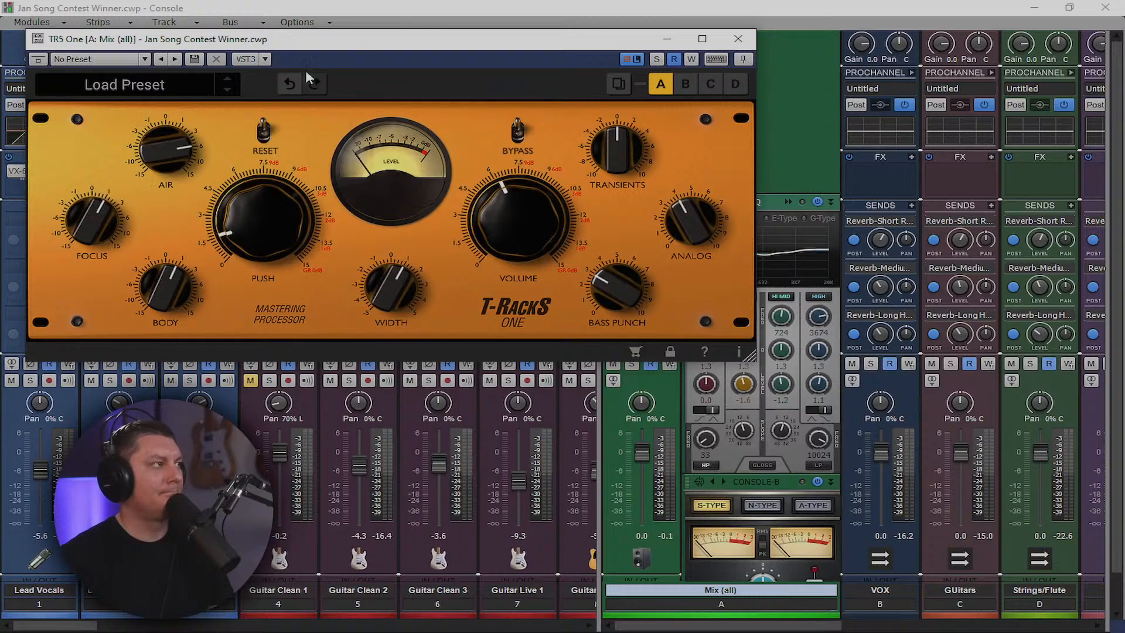
pyautogui.moveTo(345, 39); pyautogui.dragTo(422, 161)
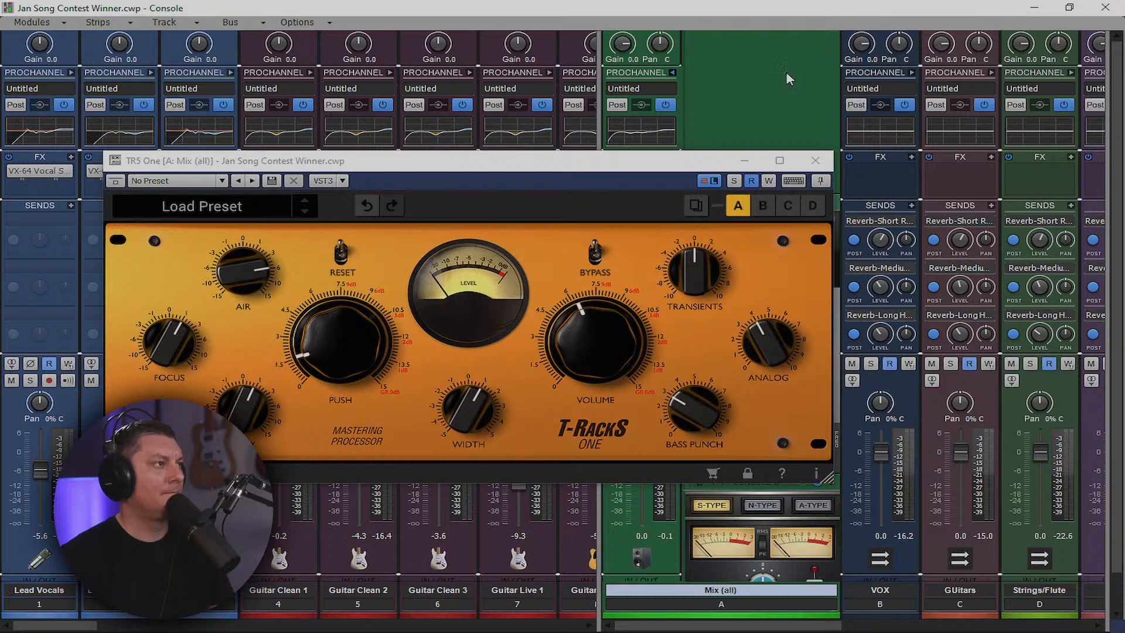
pyautogui.moveTo(506, 165); pyautogui.dragTo(755, 90)
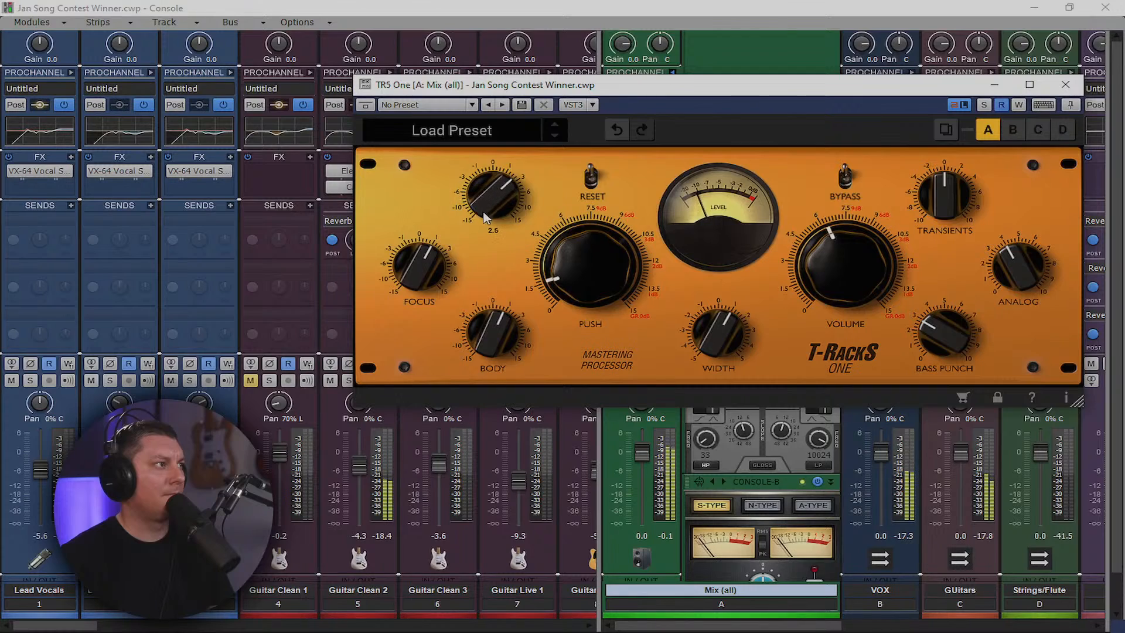
pyautogui.moveTo(484, 214)
pyautogui.mouseDown()
pyautogui.moveTo(483, 226)
pyautogui.moveTo(493, 201)
pyautogui.mouseUp()
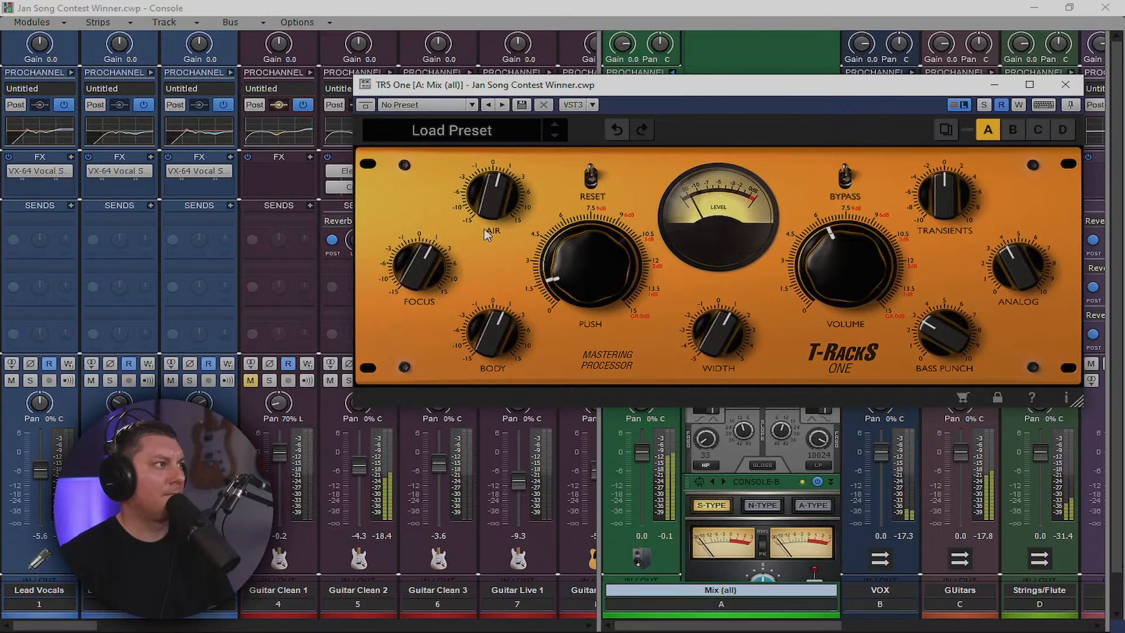
pyautogui.moveTo(409, 286)
pyautogui.mouseDown()
pyautogui.moveTo(415, 251)
pyautogui.moveTo(417, 274)
pyautogui.mouseUp()
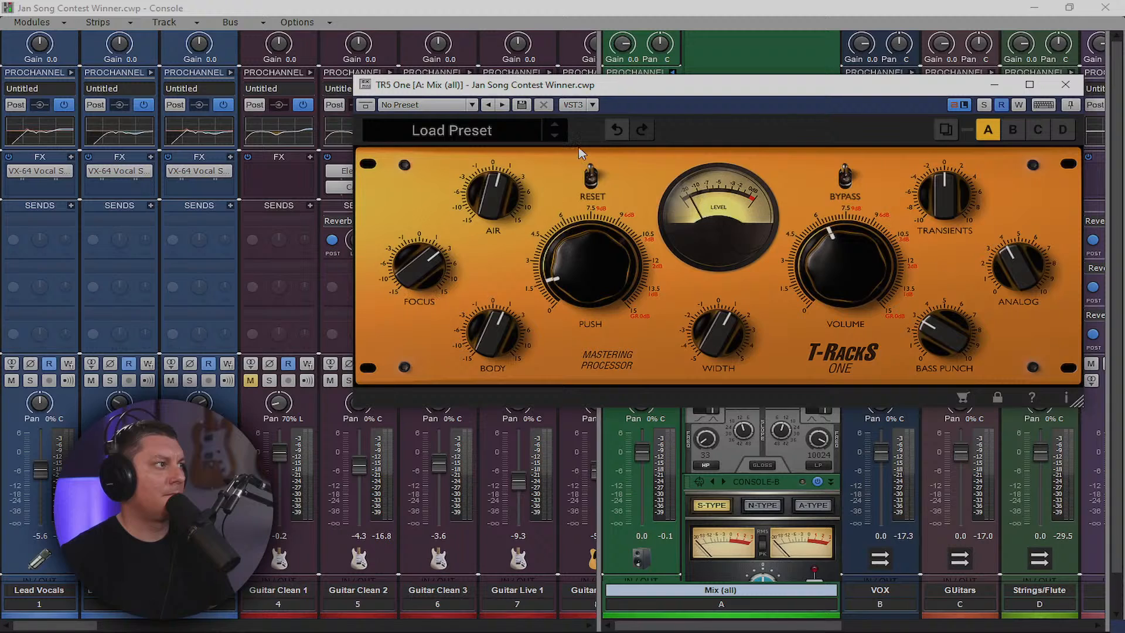
pyautogui.moveTo(686, 89); pyautogui.dragTo(596, 74)
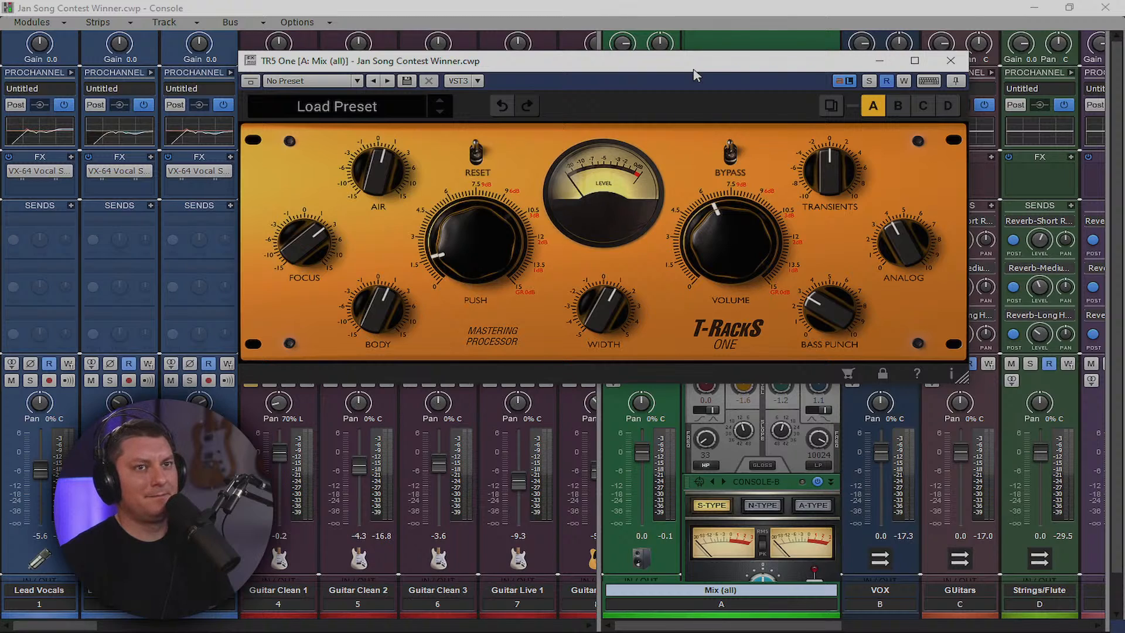
# Audition the mastering changes, then close TR5 One and the Console
pyautogui.press('space')
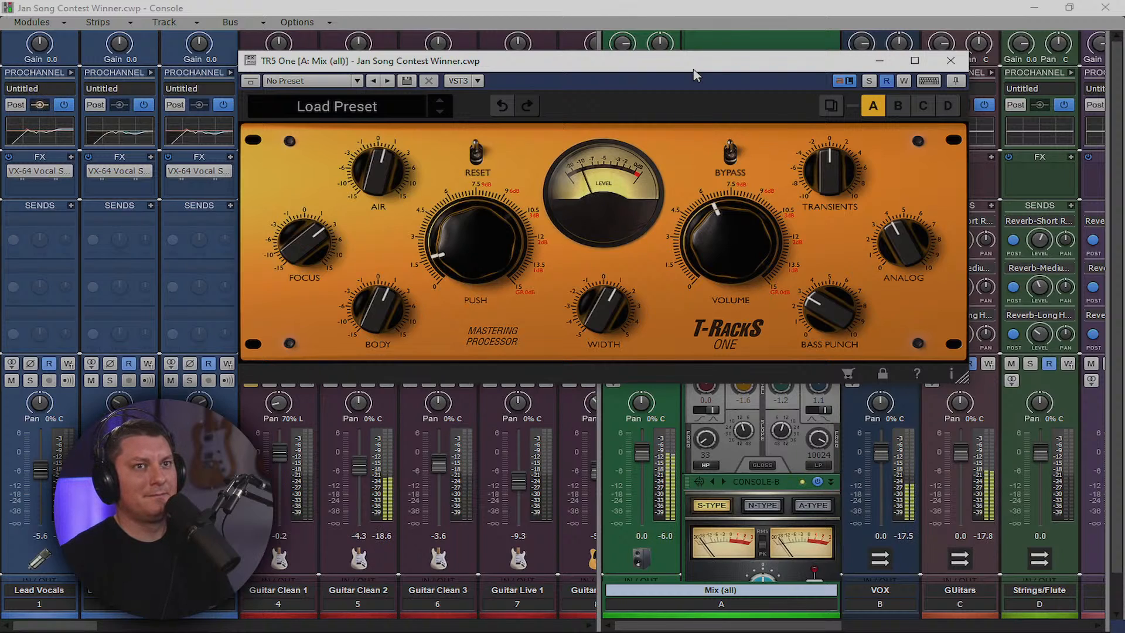
pyautogui.click(951, 61)
pyautogui.click(1034, 7)
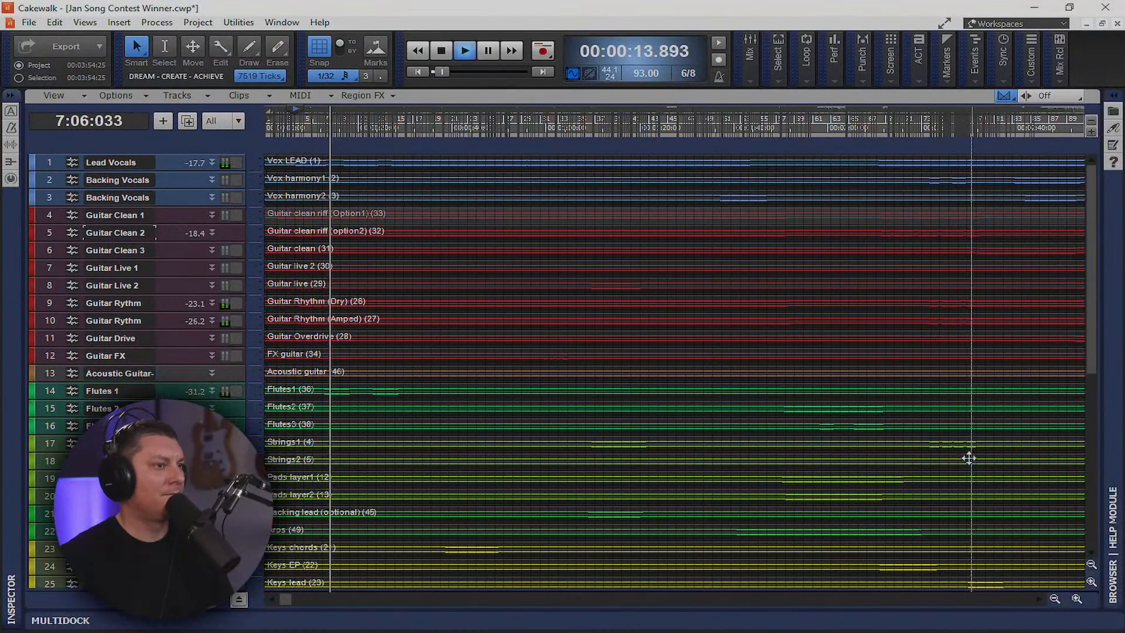
# Stop playback, make the Bass Drop track taller, and restart the song
pyautogui.scroll(-7, 372, 451)
pyautogui.press('space')
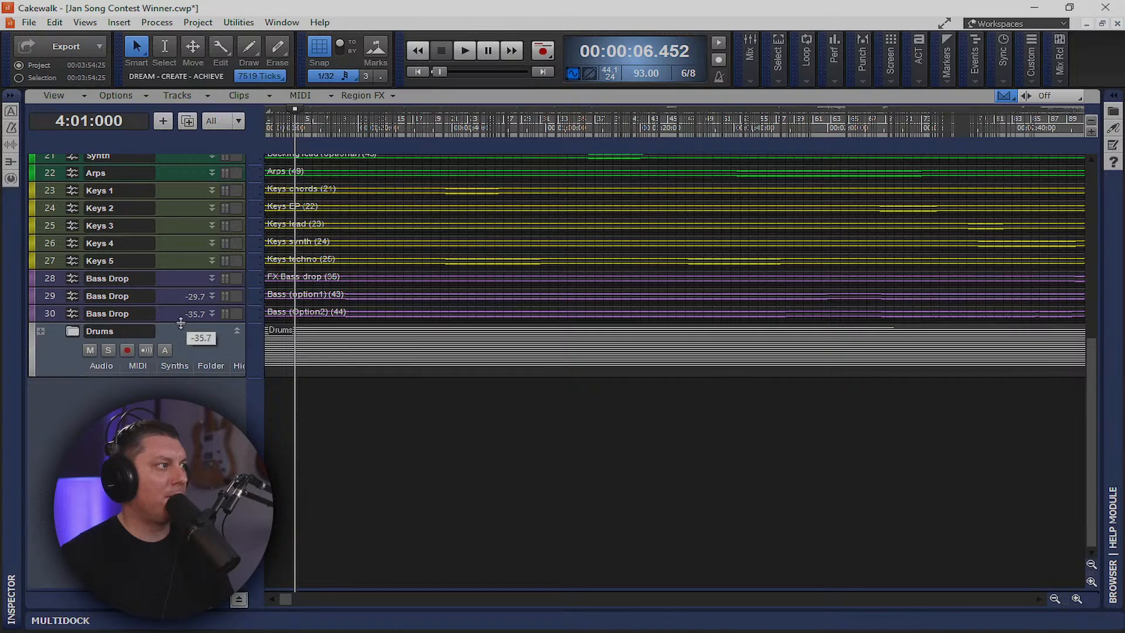
pyautogui.moveTo(178, 323); pyautogui.dragTo(178, 442)
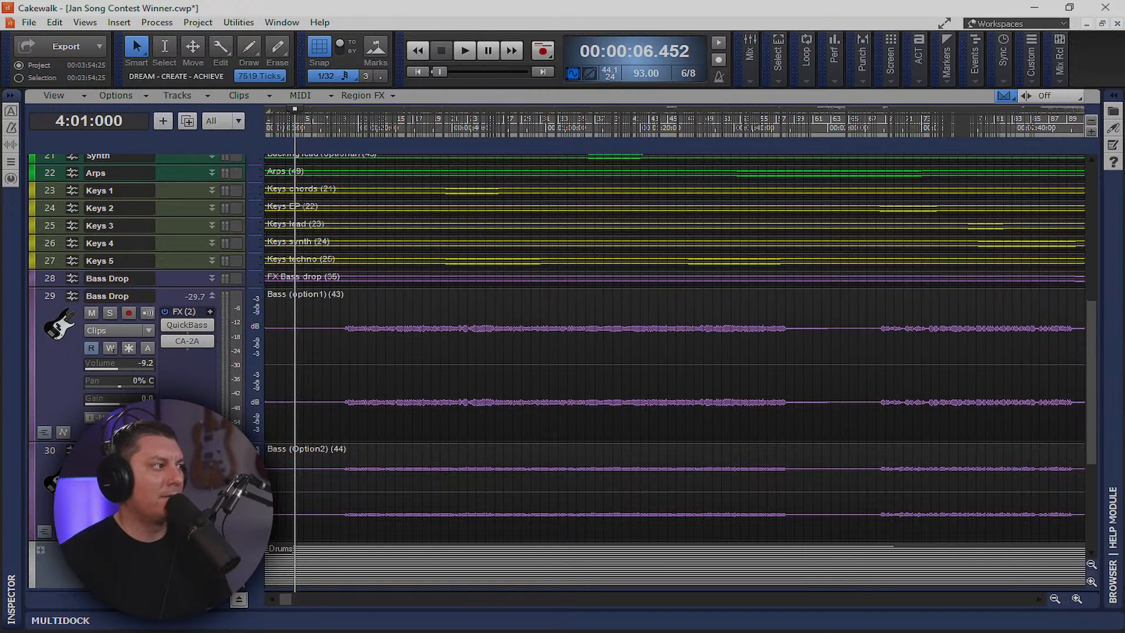
pyautogui.press('space')
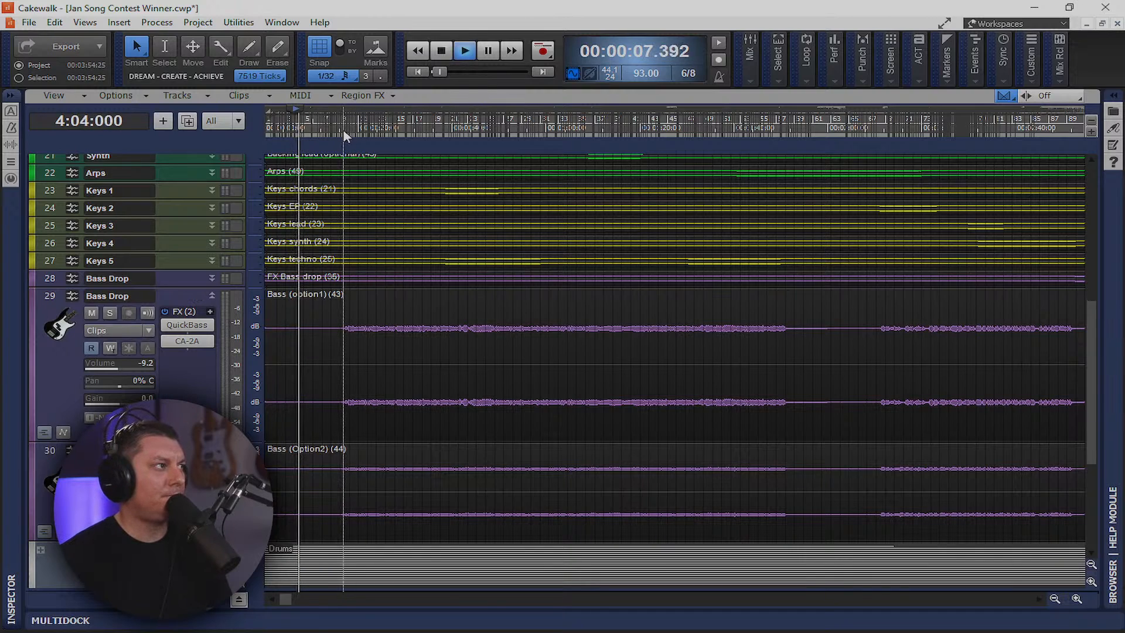
pyautogui.press('space')
pyautogui.press('space')
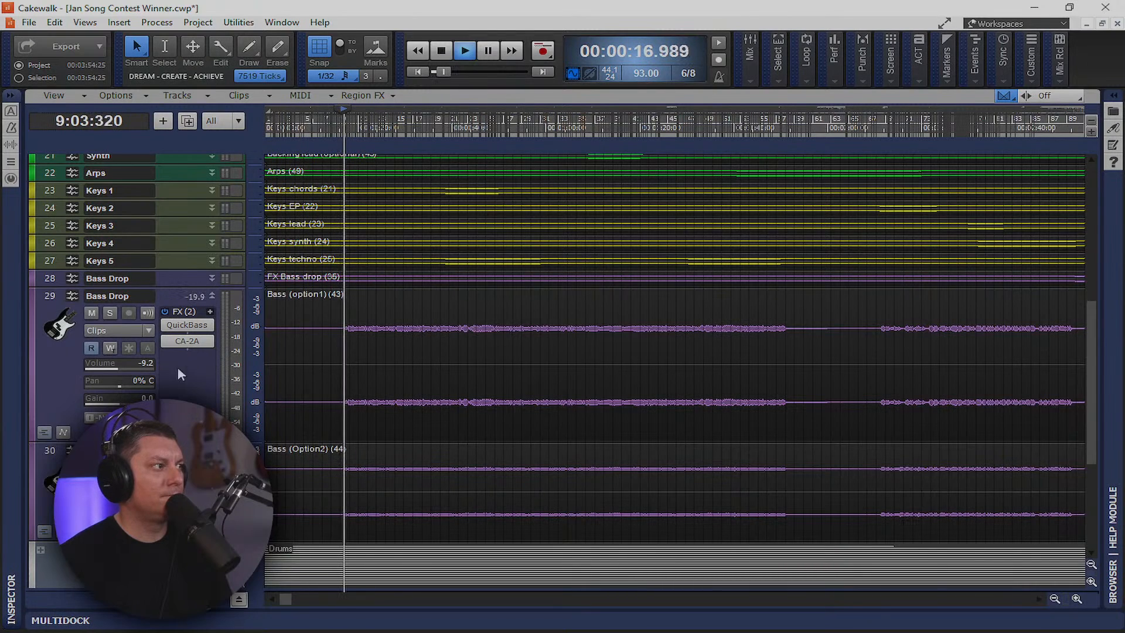
# Compare bass takes, ending with Bass (Option2) muted and Bass (option1) unmuted
pyautogui.click(92, 467)
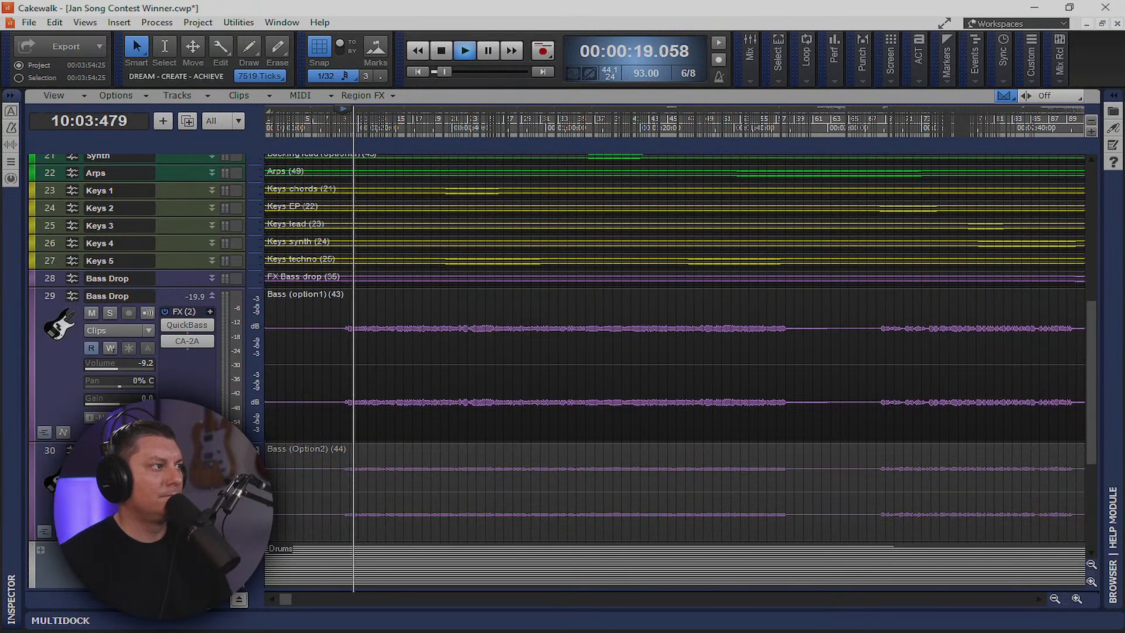
pyautogui.press('space')
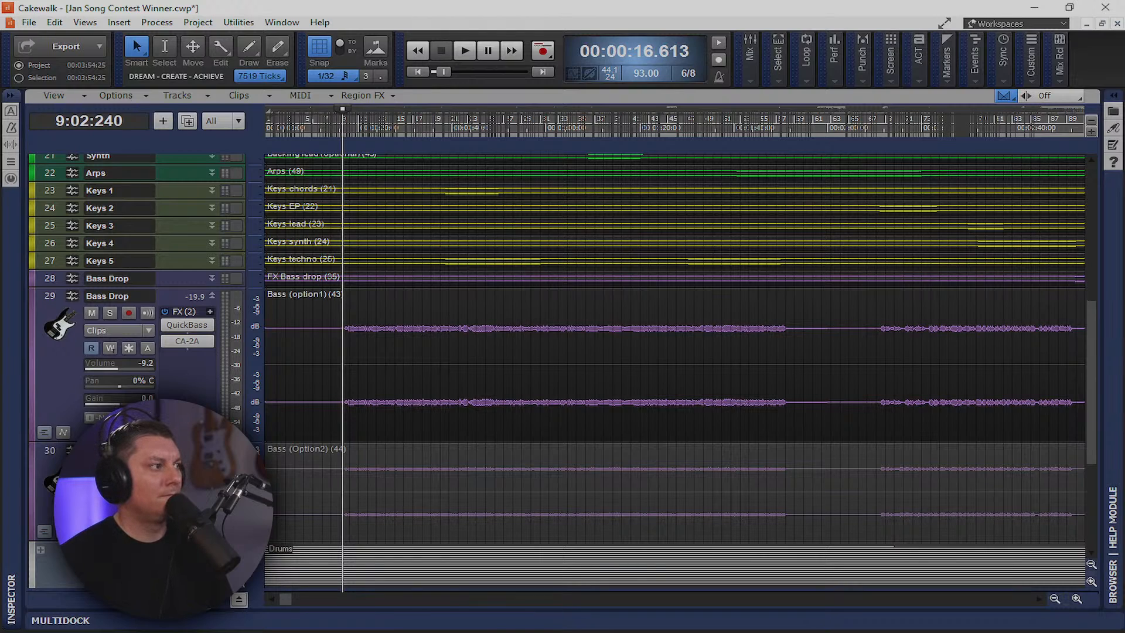
pyautogui.press('space')
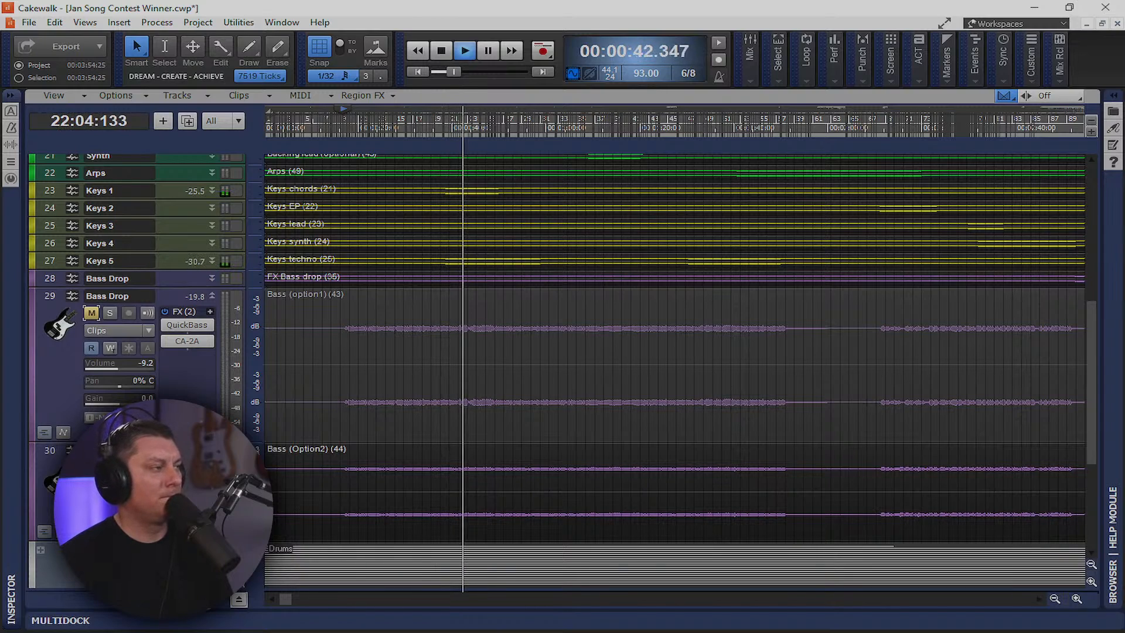
pyautogui.click(91, 467)
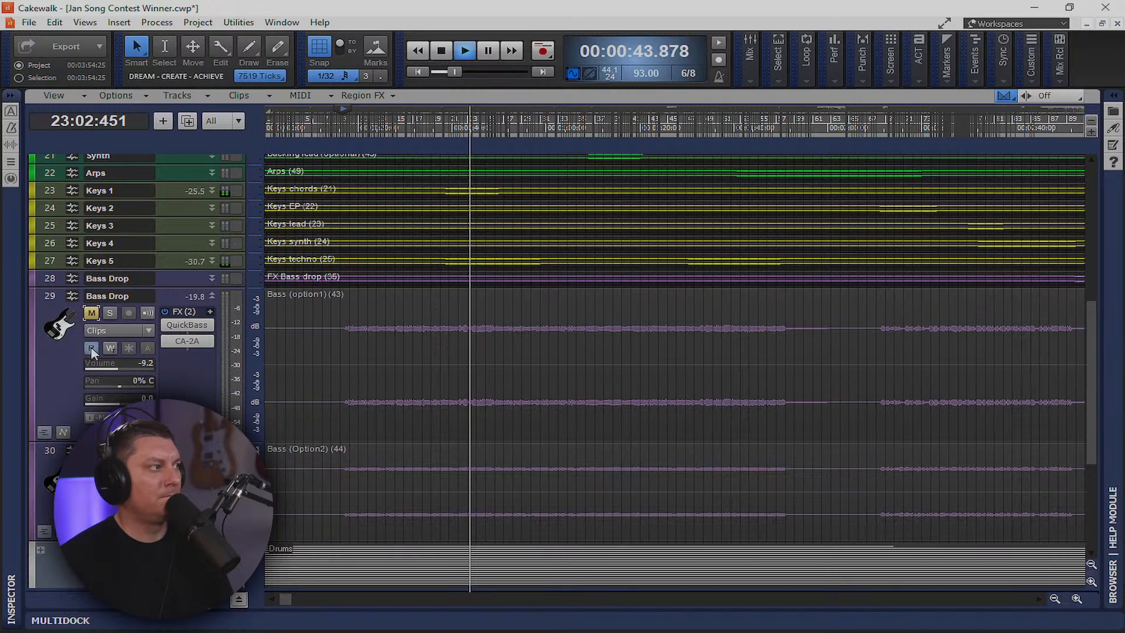
pyautogui.click(91, 312)
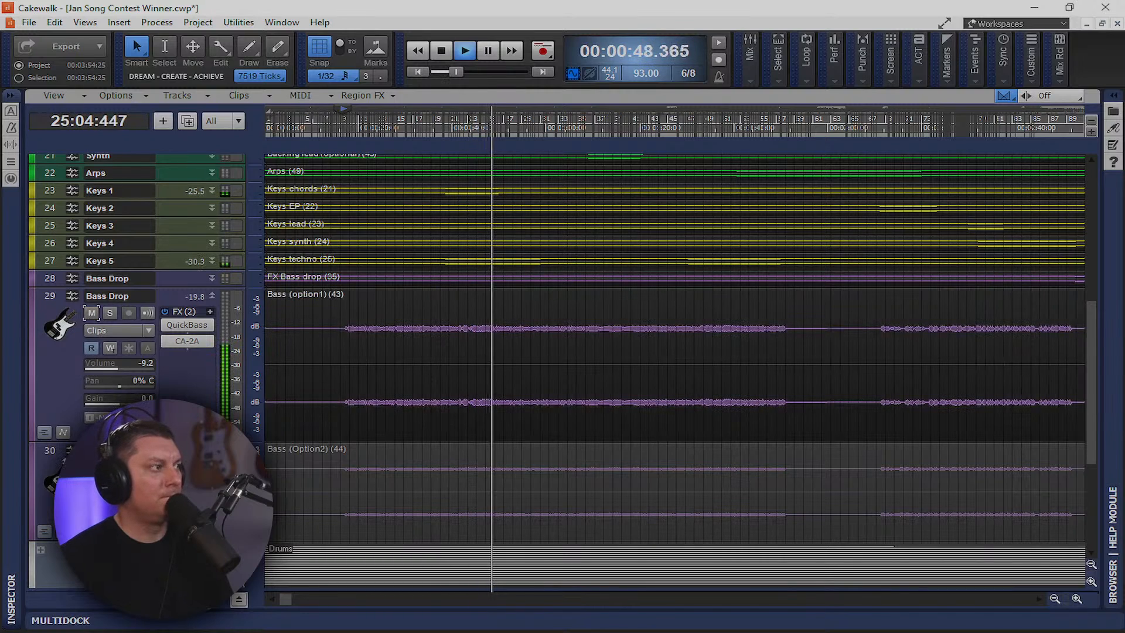
pyautogui.press('space')
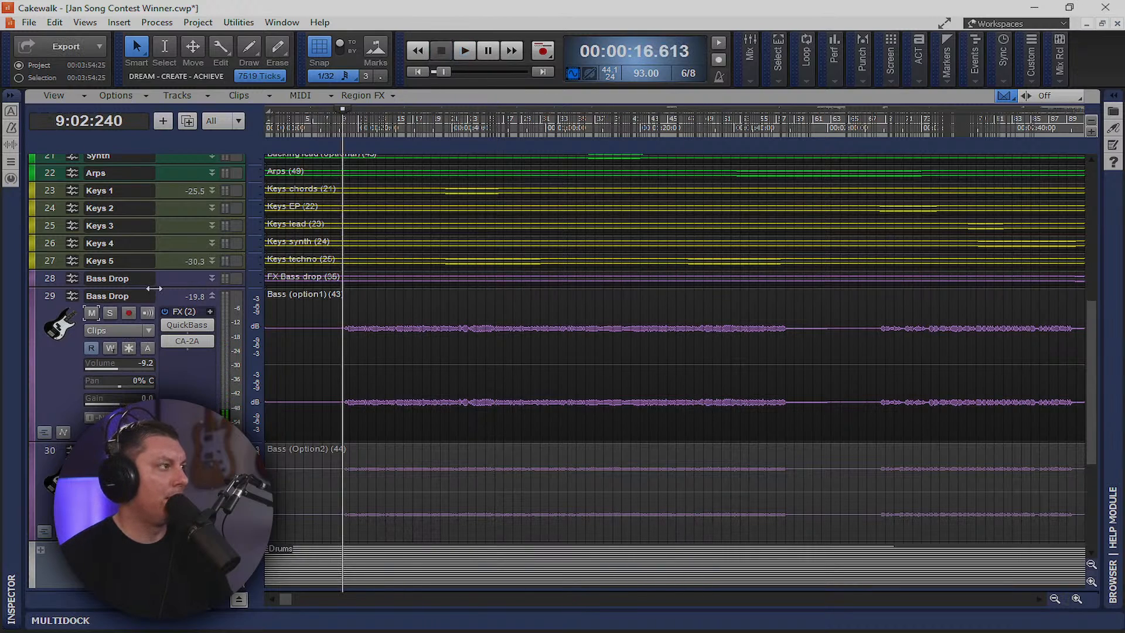
pyautogui.click(50, 450)
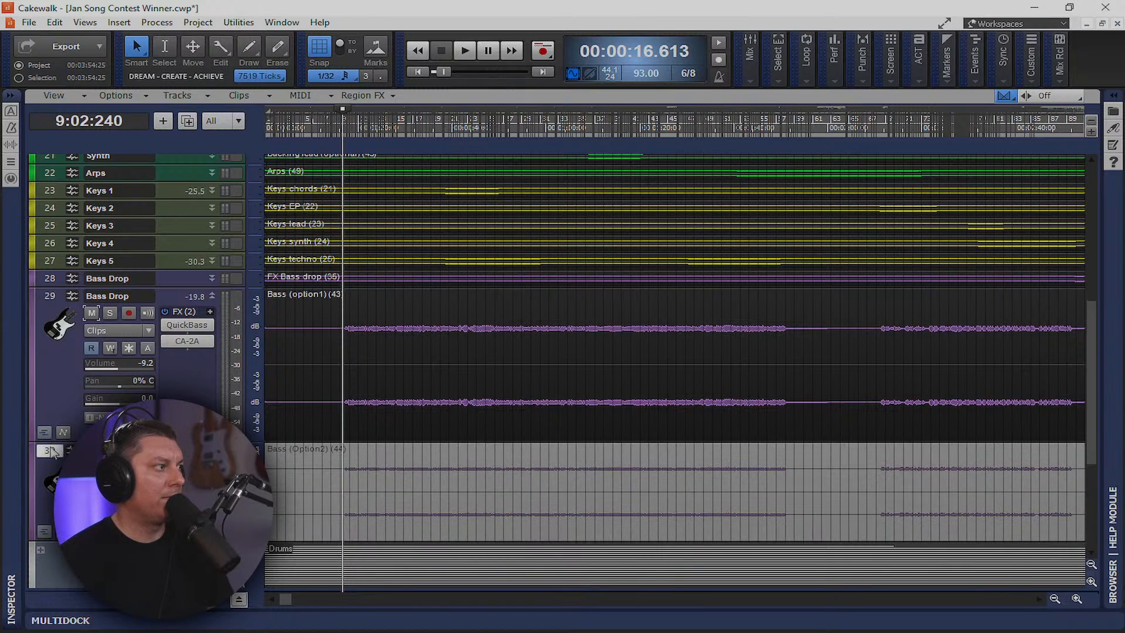
# Save the current mix as the Mix Recall scene 'Mix 1'
pyautogui.rightClick(51, 451)
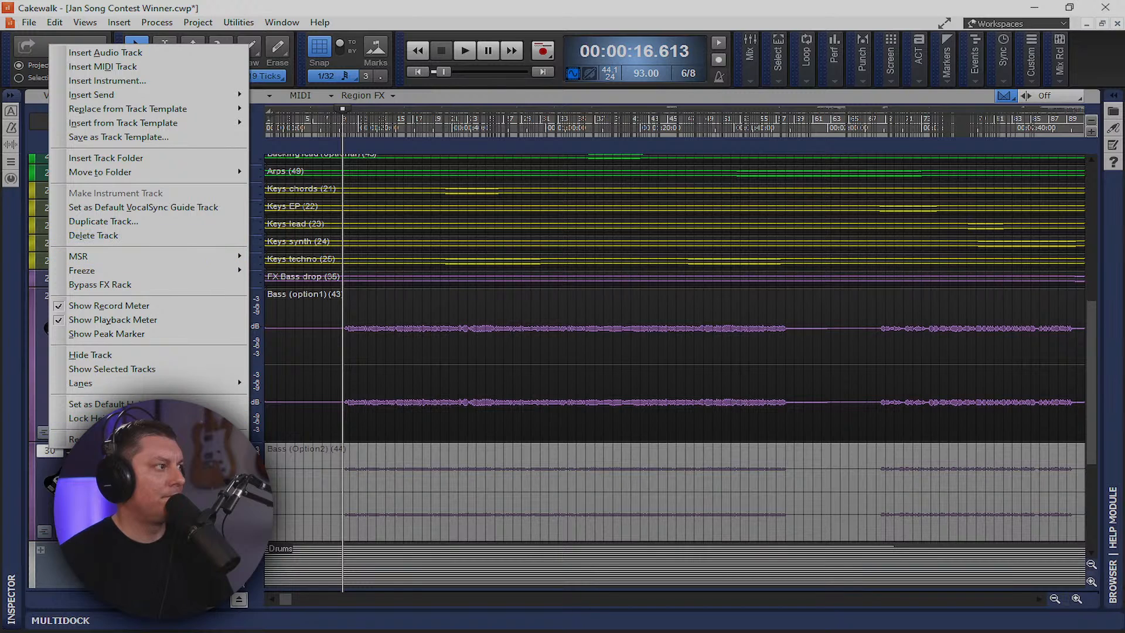
pyautogui.click(46, 498)
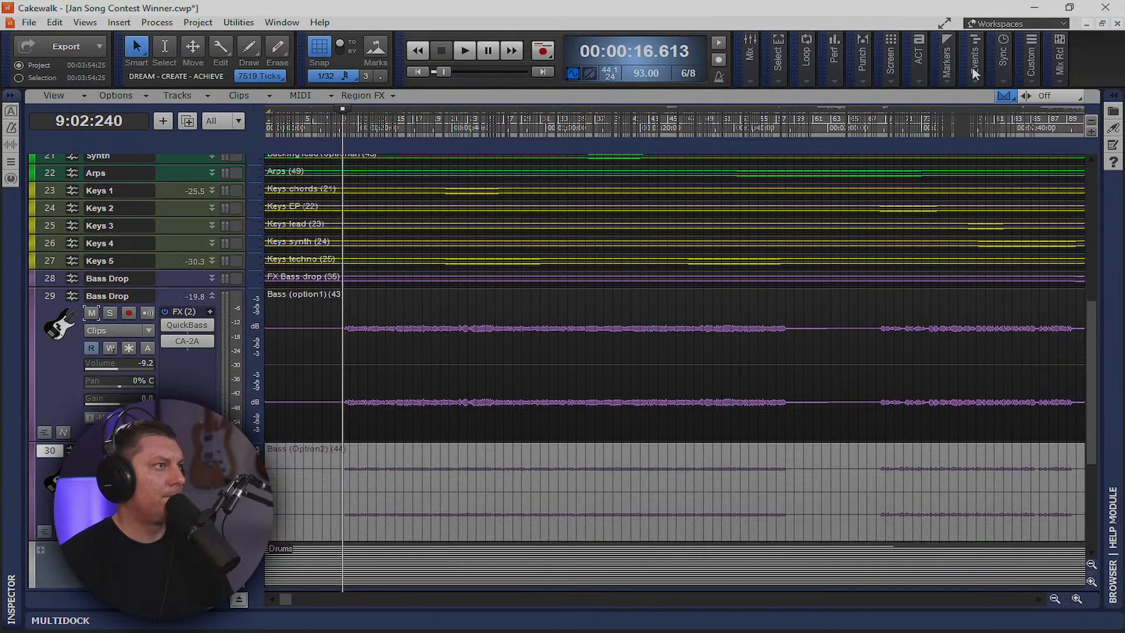
pyautogui.moveTo(1064, 80)
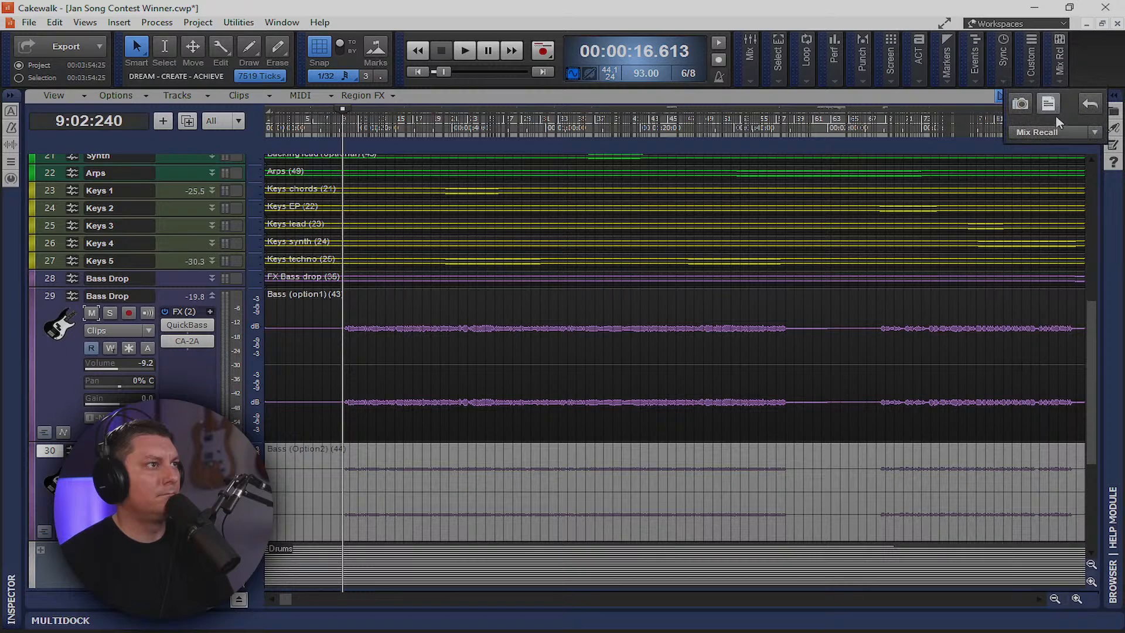
pyautogui.click(1029, 110)
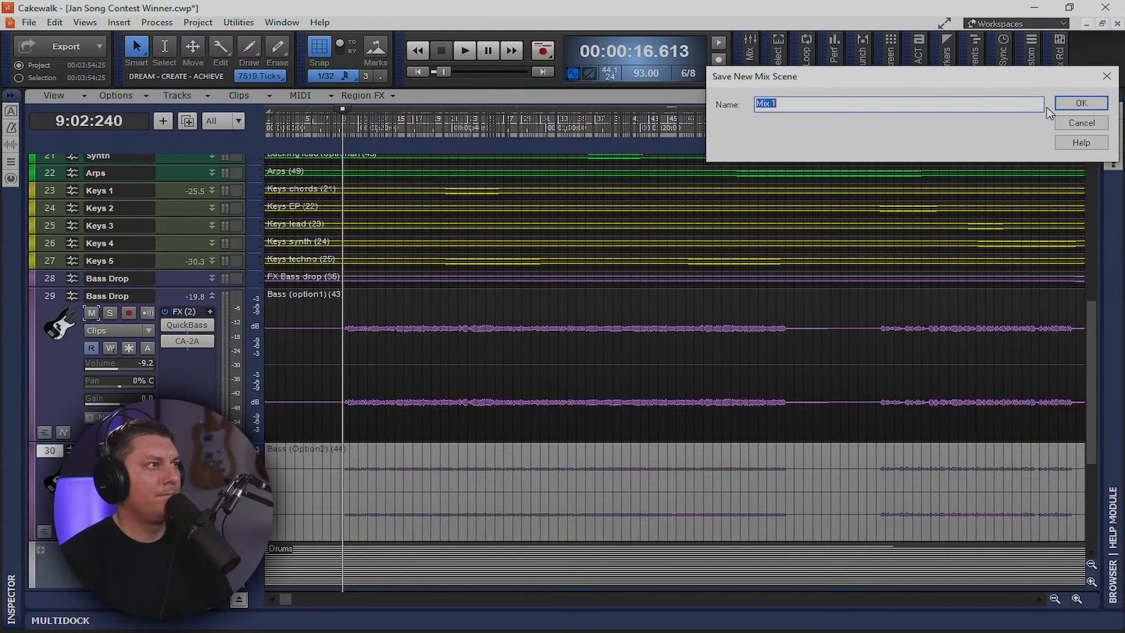
pyautogui.click(1083, 105)
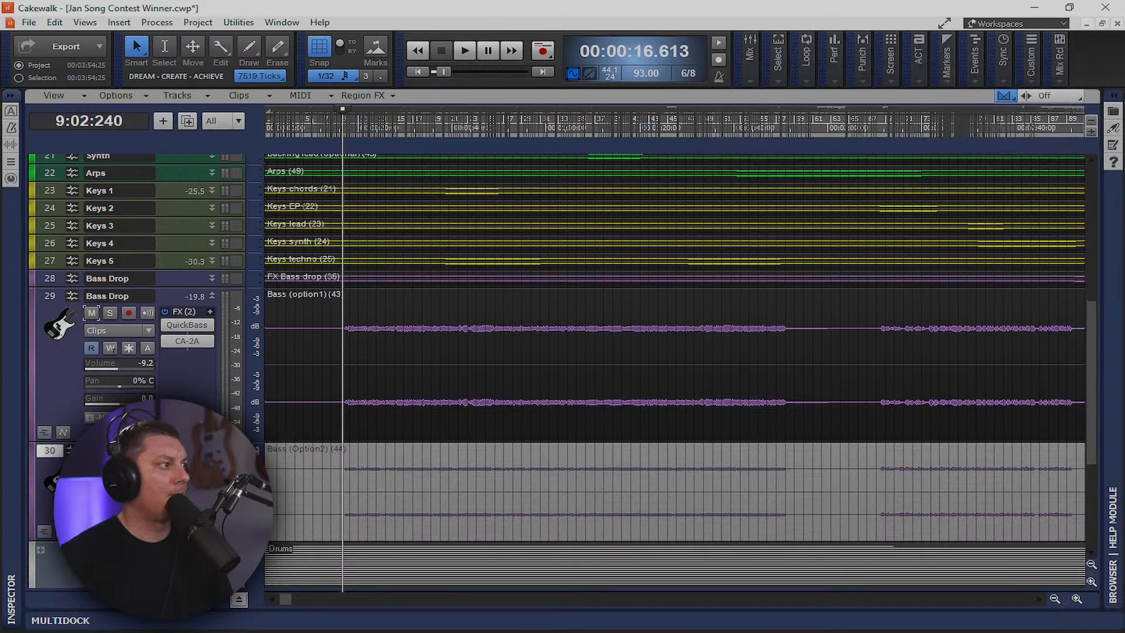
# Delete the Bass (Option2) track
pyautogui.rightClick(53, 457)
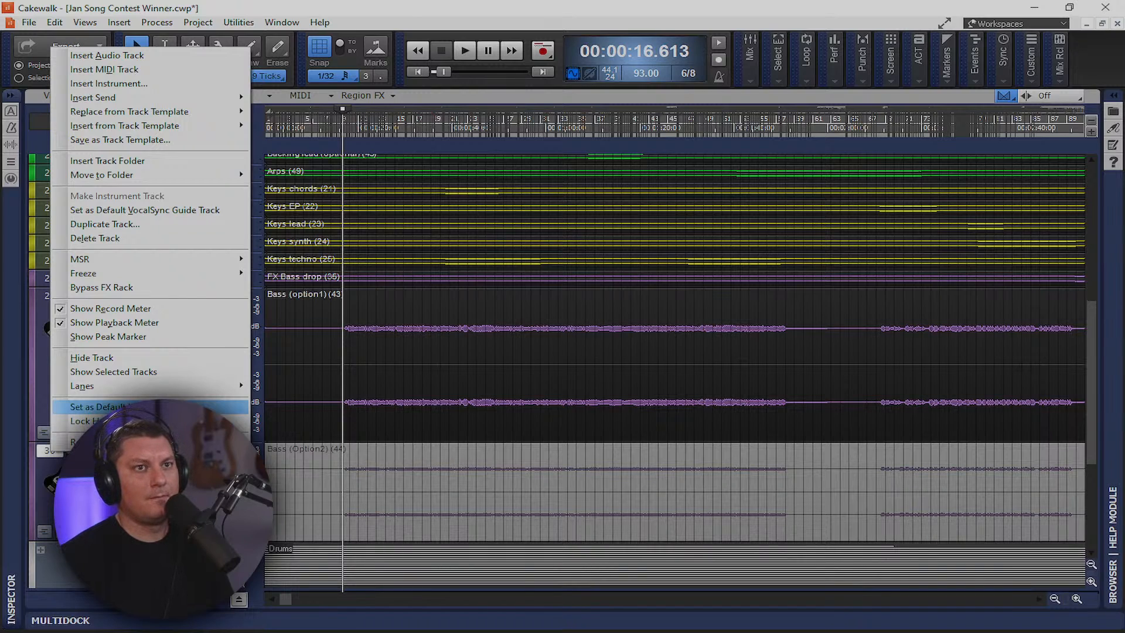
pyautogui.click(126, 239)
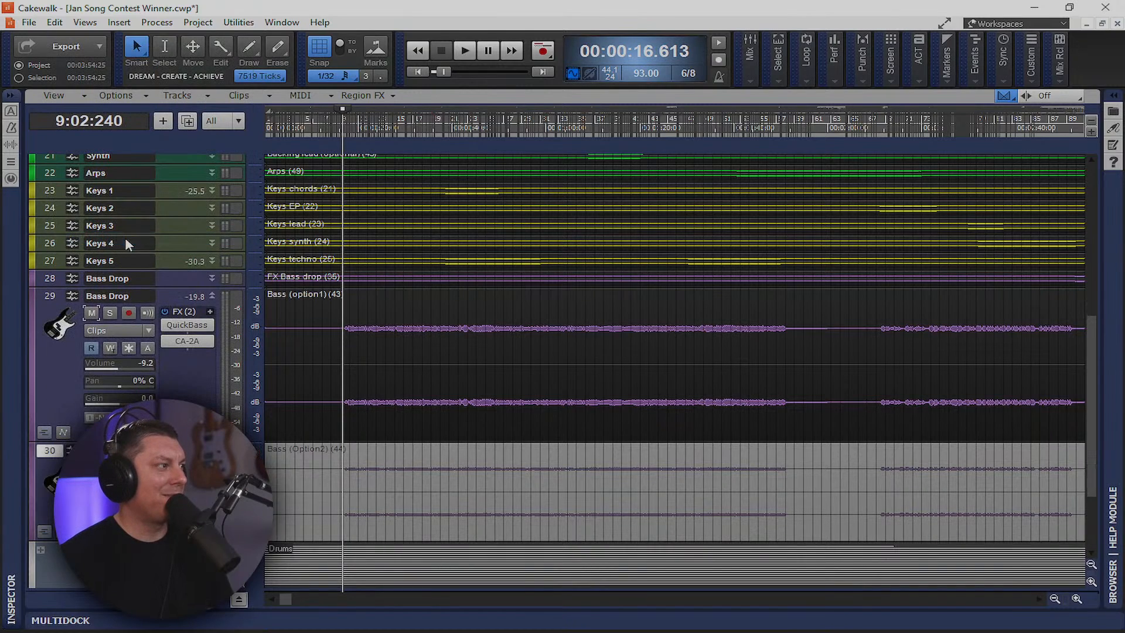
pyautogui.scroll(10, 48, 375)
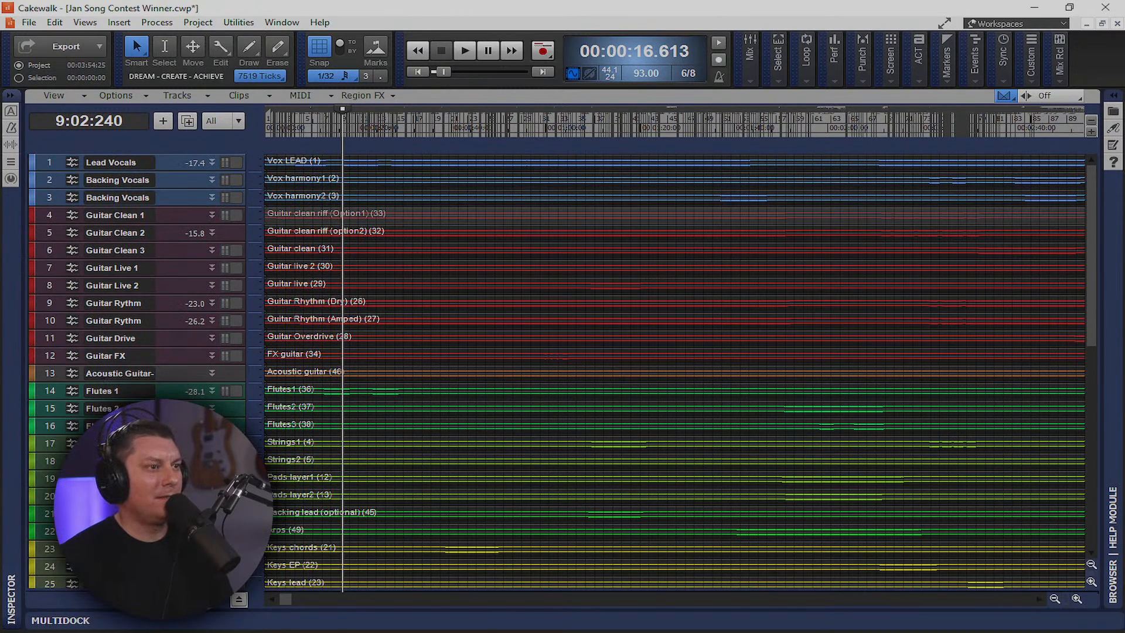
# Delete the Guitar Clean 1 track in the Console, then collapse the Mix (all) EQ to show the bus strips
pyautogui.hotkey('alt', '2')
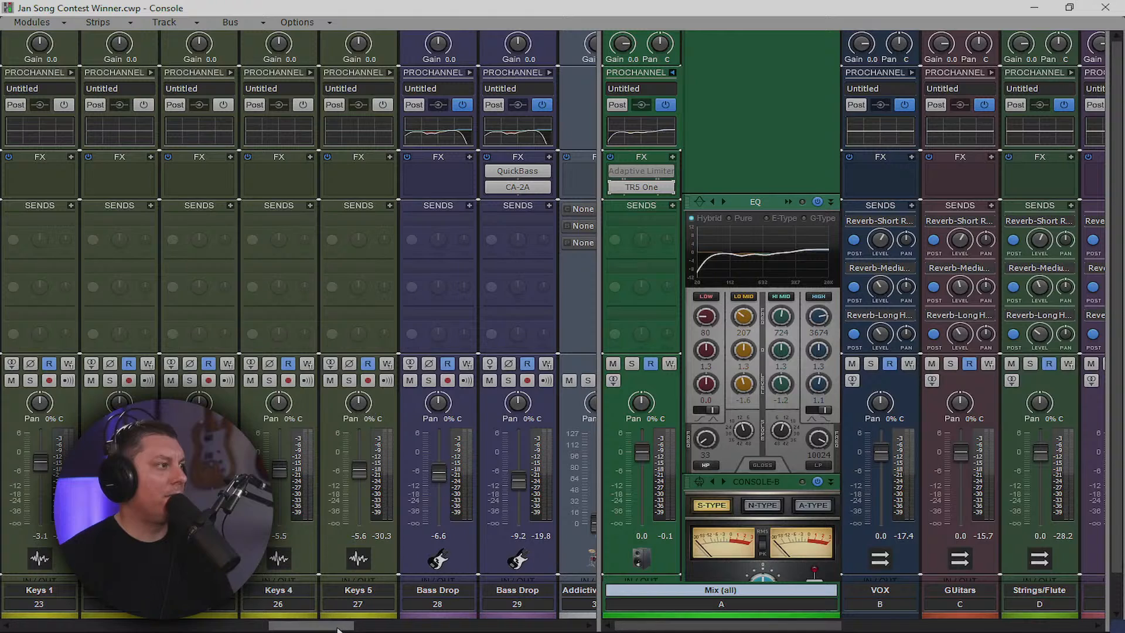
pyautogui.moveTo(295, 628); pyautogui.dragTo(28, 630)
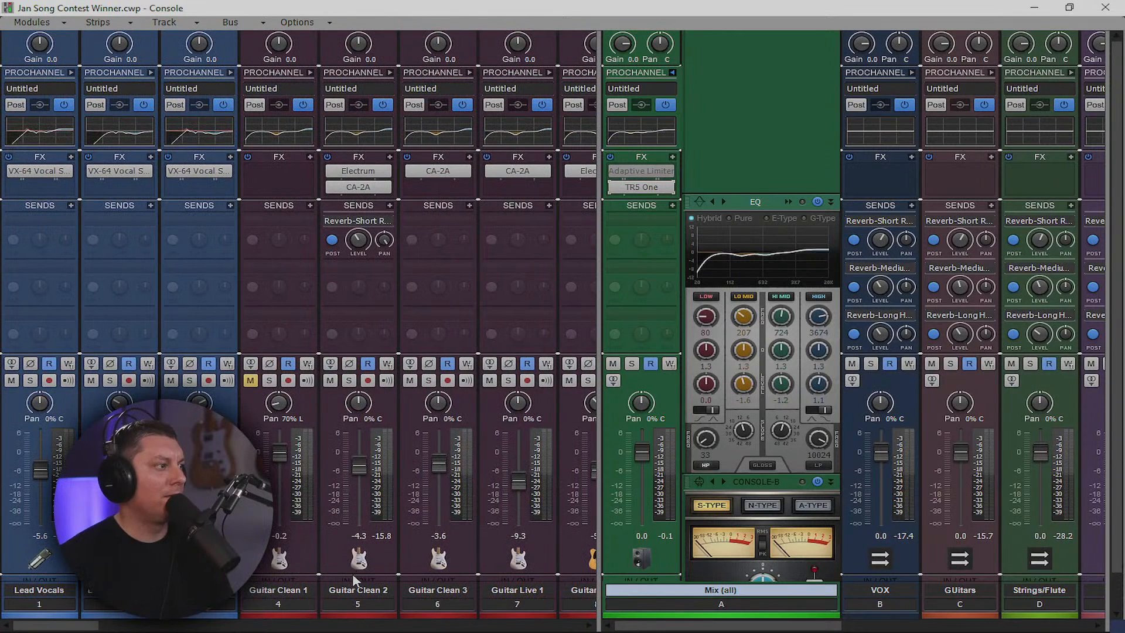
pyautogui.click(301, 601)
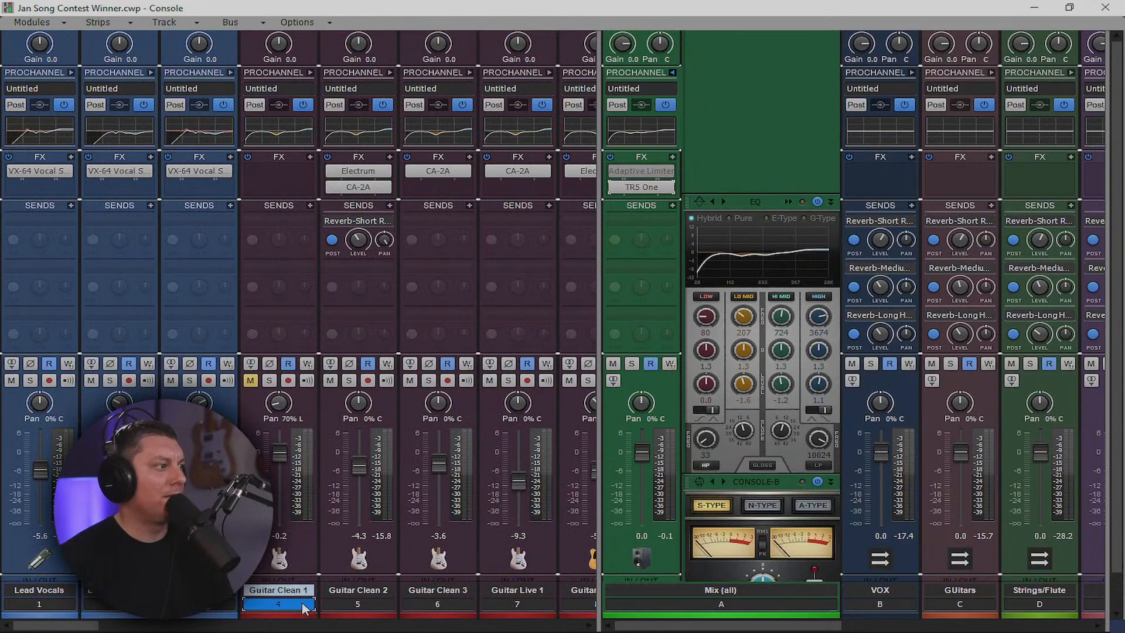
pyautogui.rightClick(305, 554)
pyautogui.rightClick(307, 398)
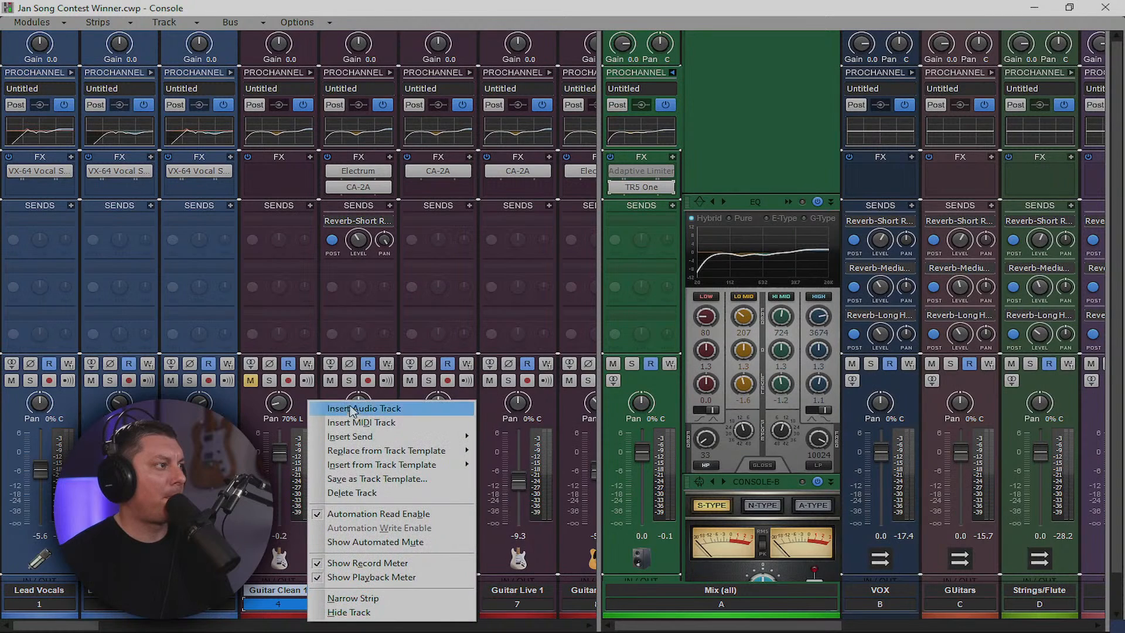
pyautogui.click(361, 492)
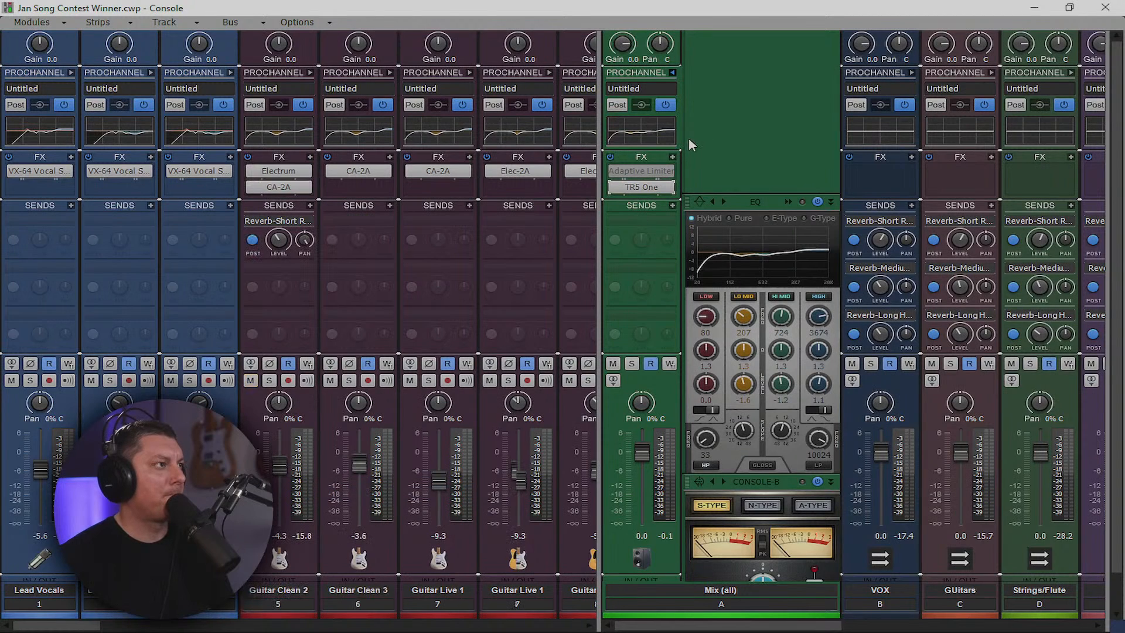
pyautogui.click(673, 73)
pyautogui.moveTo(600, 203); pyautogui.dragTo(100, 228)
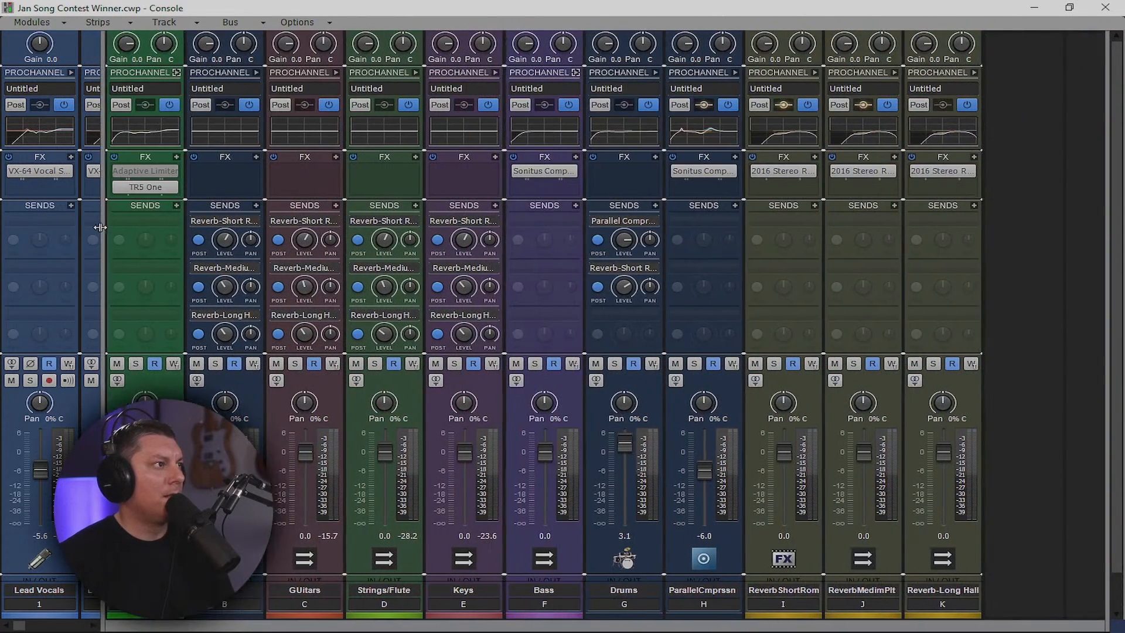
# Add a new stereo bus, Bus L, and insert the TR5 Comprexxor in its FX bin
pyautogui.rightClick(995, 215)
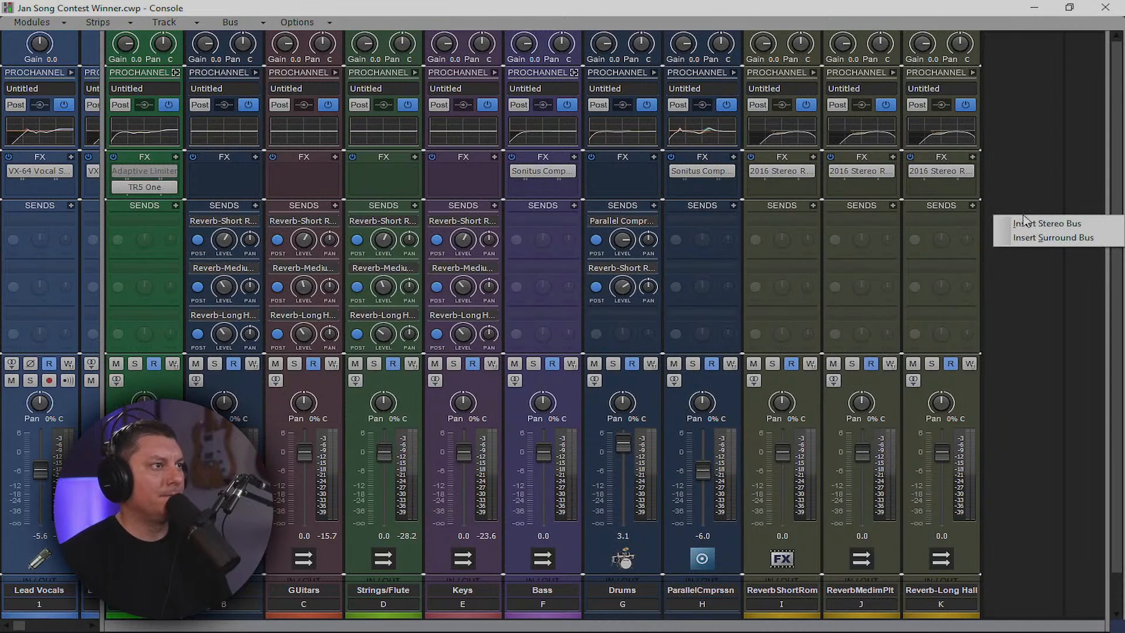
pyautogui.click(1036, 222)
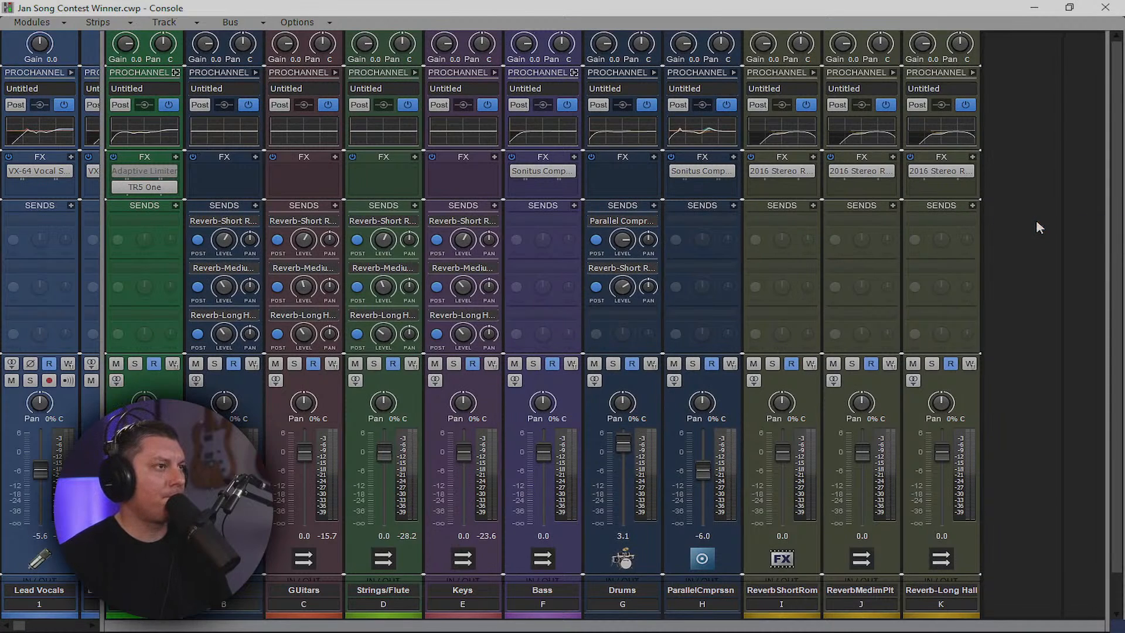
pyautogui.rightClick(1028, 174)
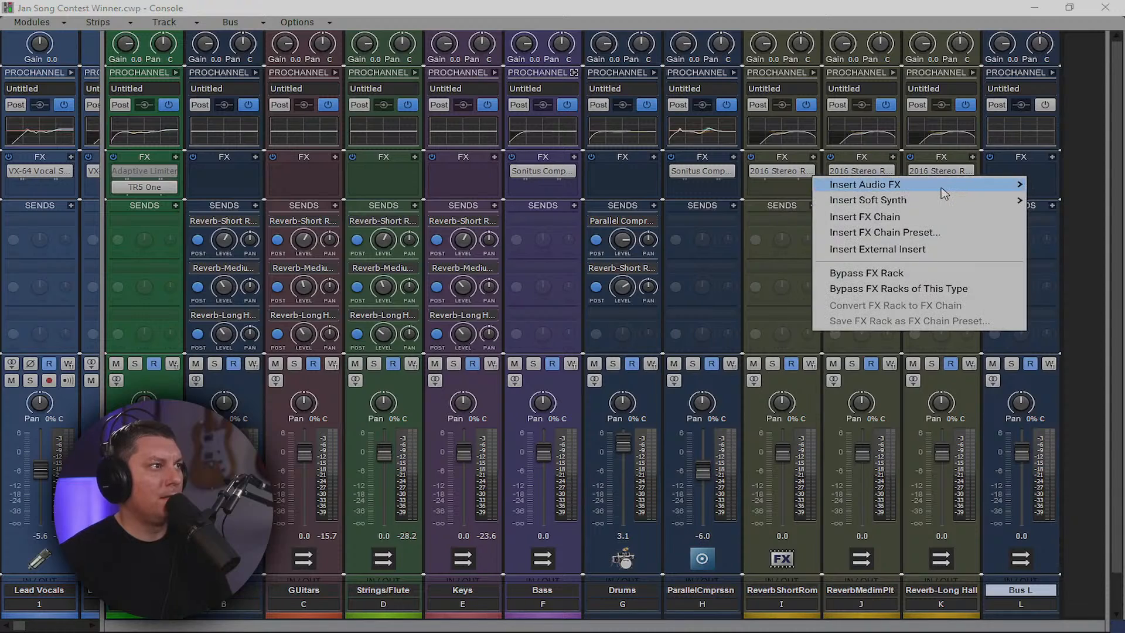
pyautogui.moveTo(943, 193)
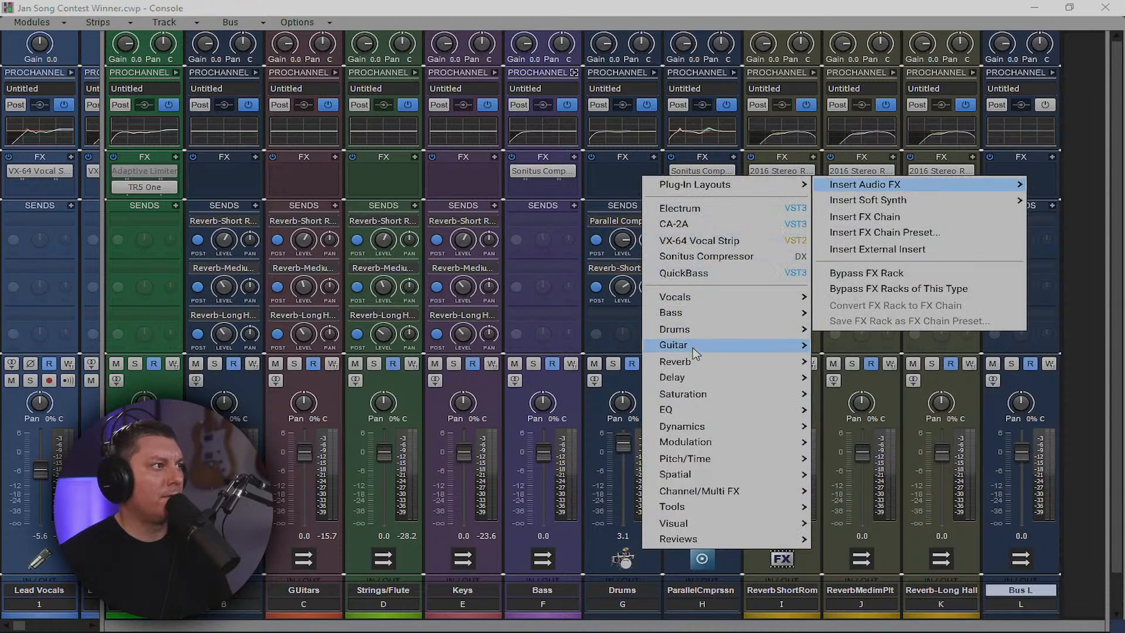
pyautogui.moveTo(706, 401)
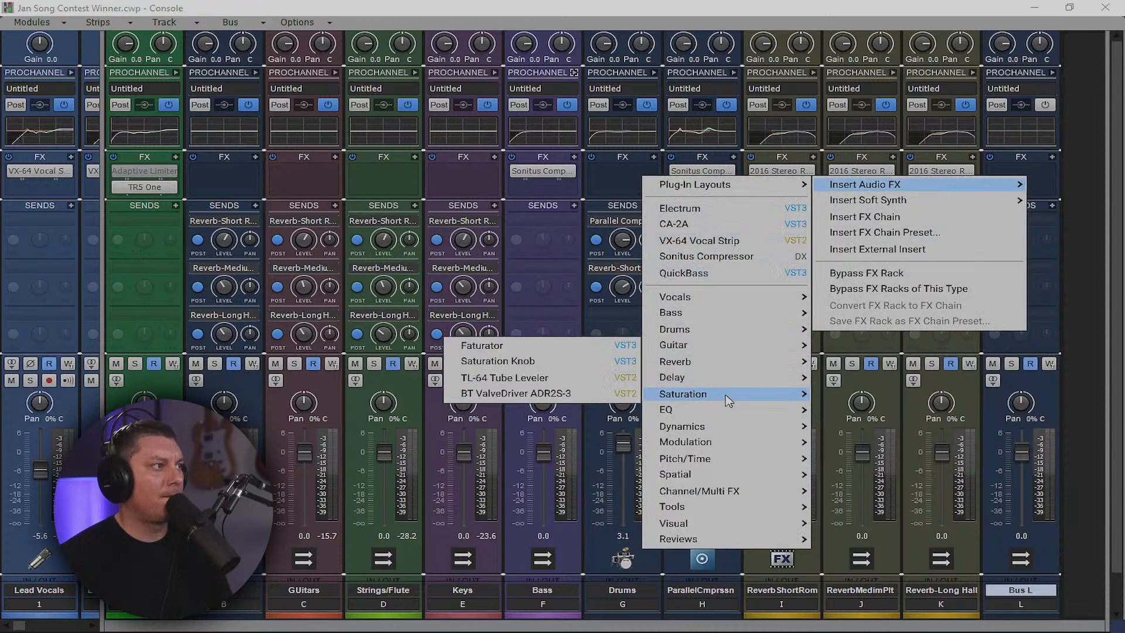
pyautogui.moveTo(743, 381)
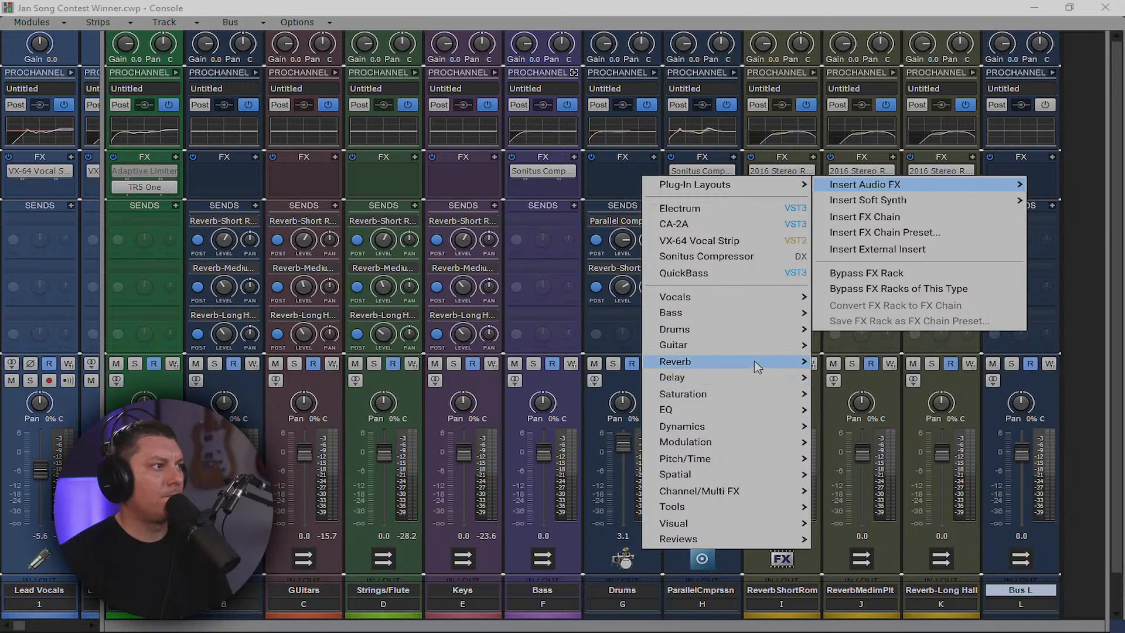
pyautogui.moveTo(758, 427)
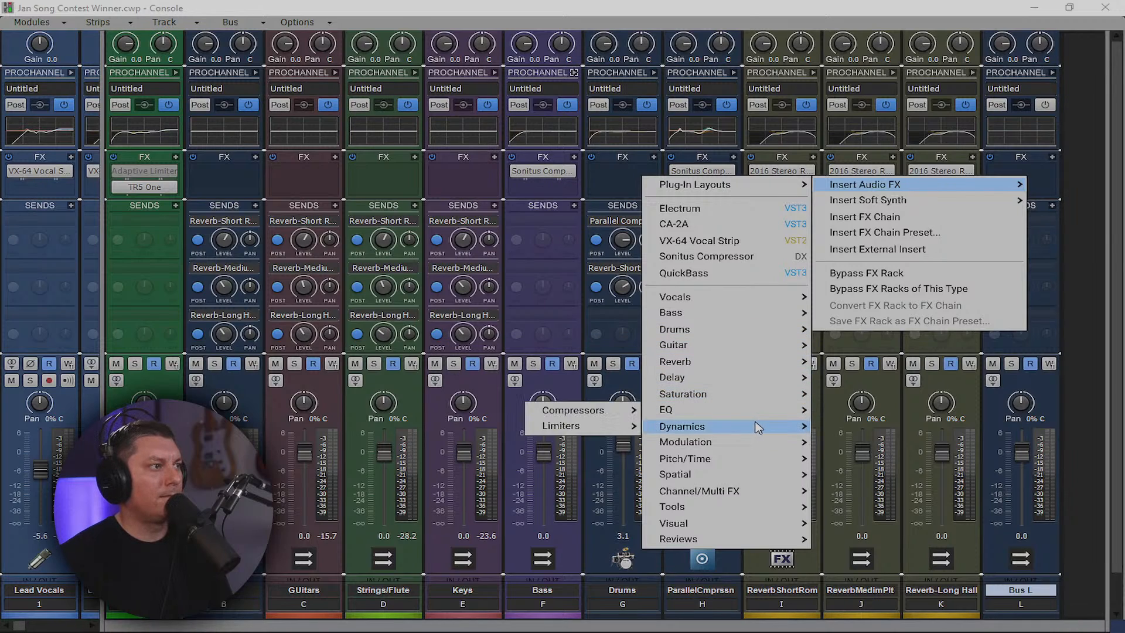
pyautogui.moveTo(608, 406)
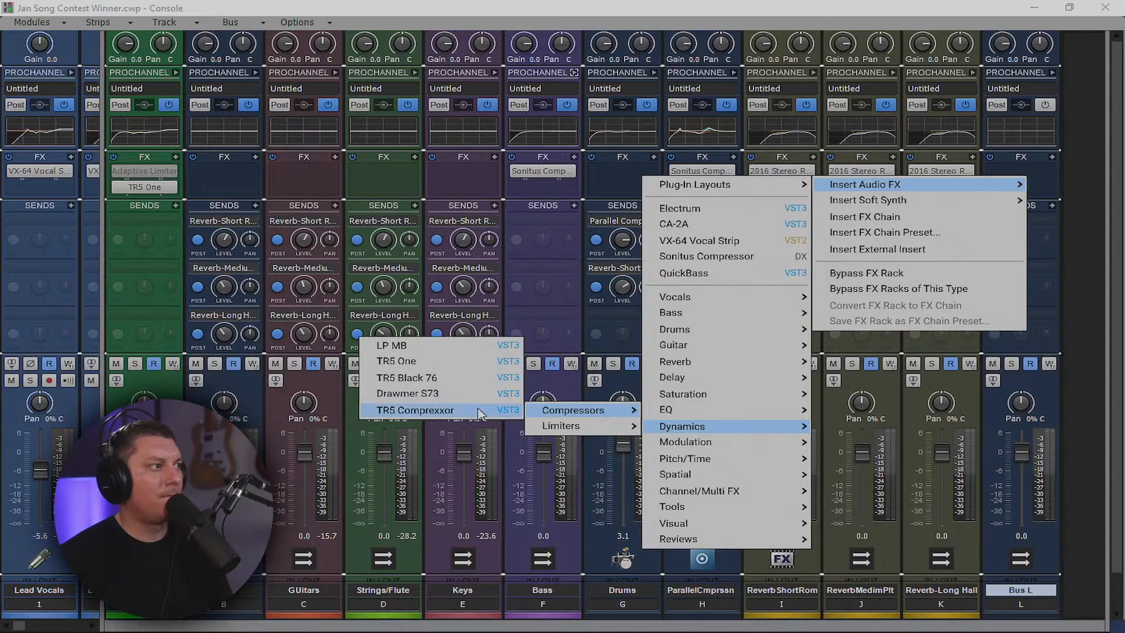
pyautogui.click(449, 408)
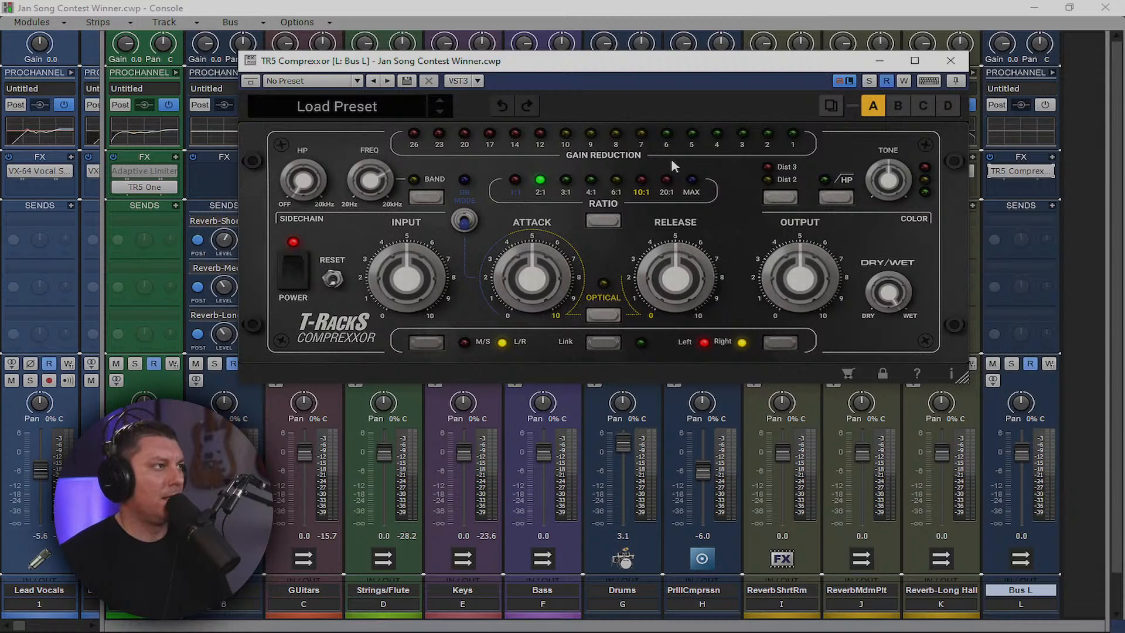
# Close the TR5 Comprexxor plug-in window and bring Bus L into view
pyautogui.moveTo(654, 64); pyautogui.dragTo(588, 146)
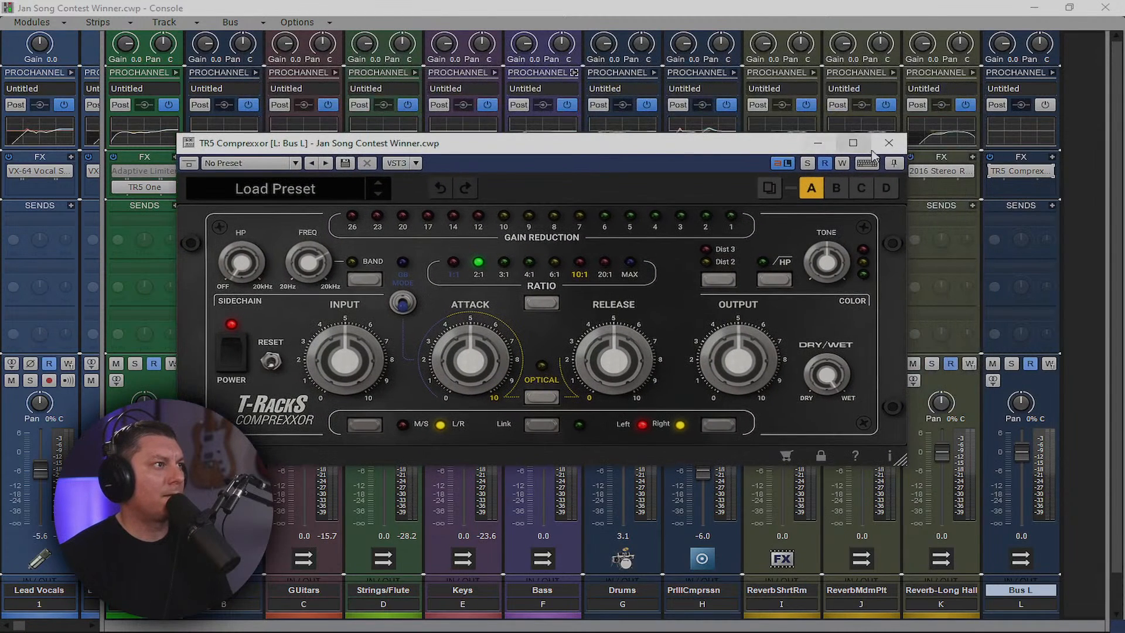
pyautogui.click(886, 147)
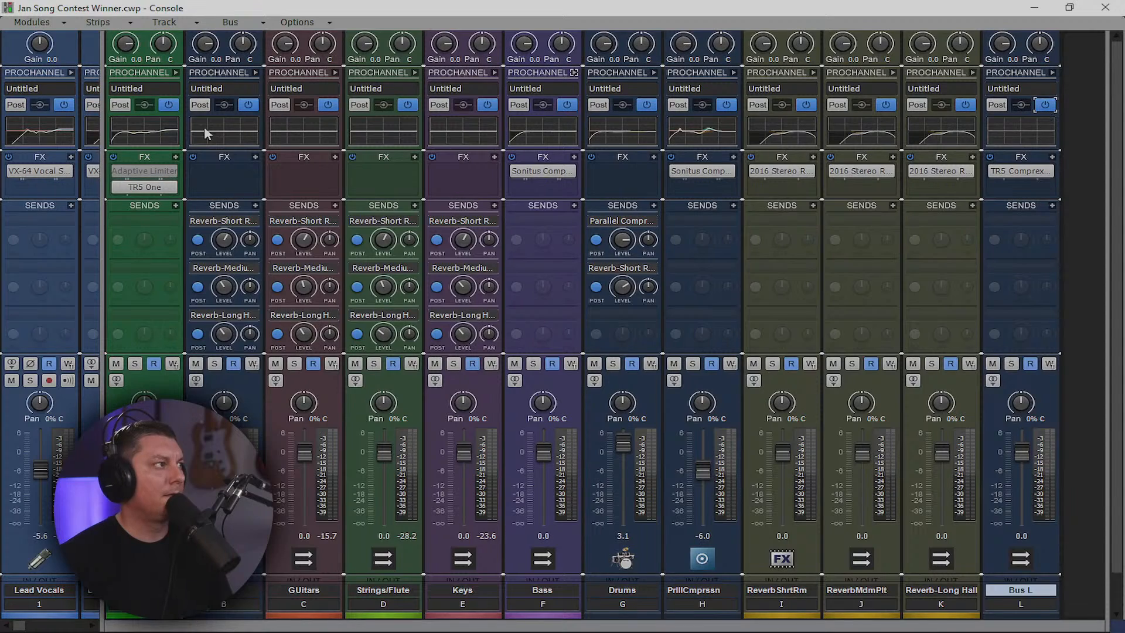
pyautogui.moveTo(791, 153); pyautogui.dragTo(1048, 142)
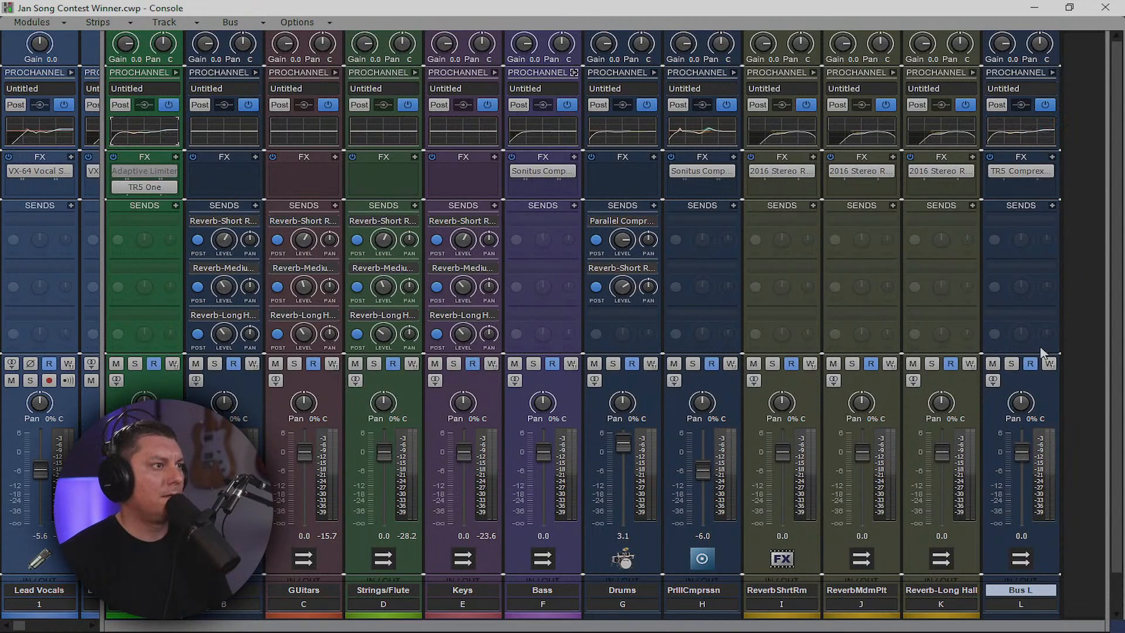
# Colour Bus L orange after trying olive and green, then drag it to slot B
pyautogui.click(1048, 622)
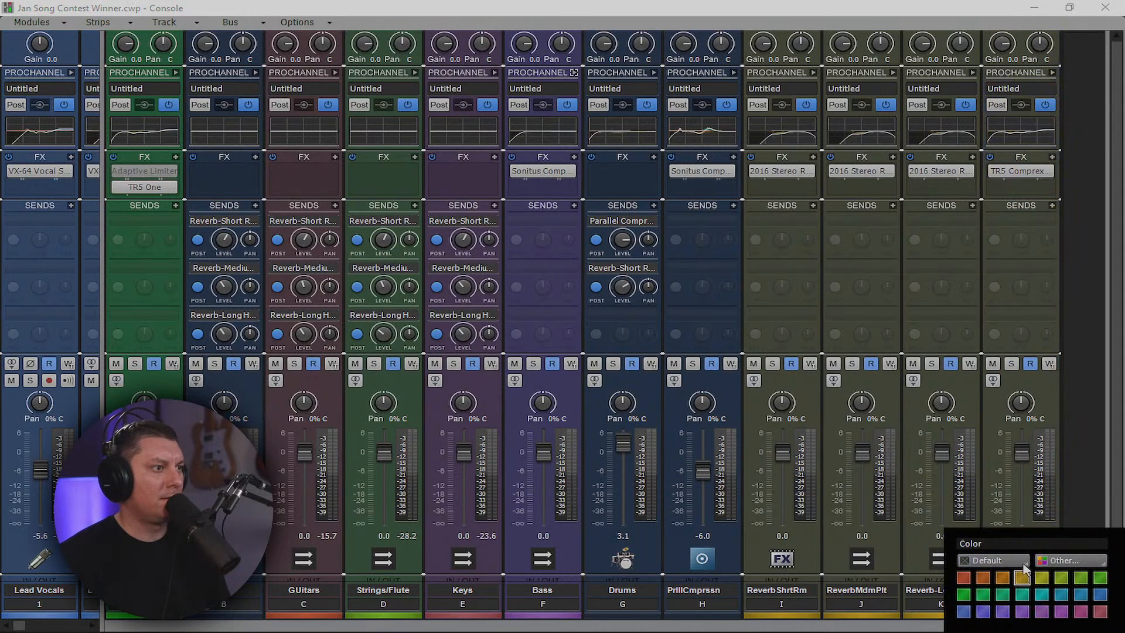
pyautogui.click(1022, 577)
pyautogui.click(1047, 625)
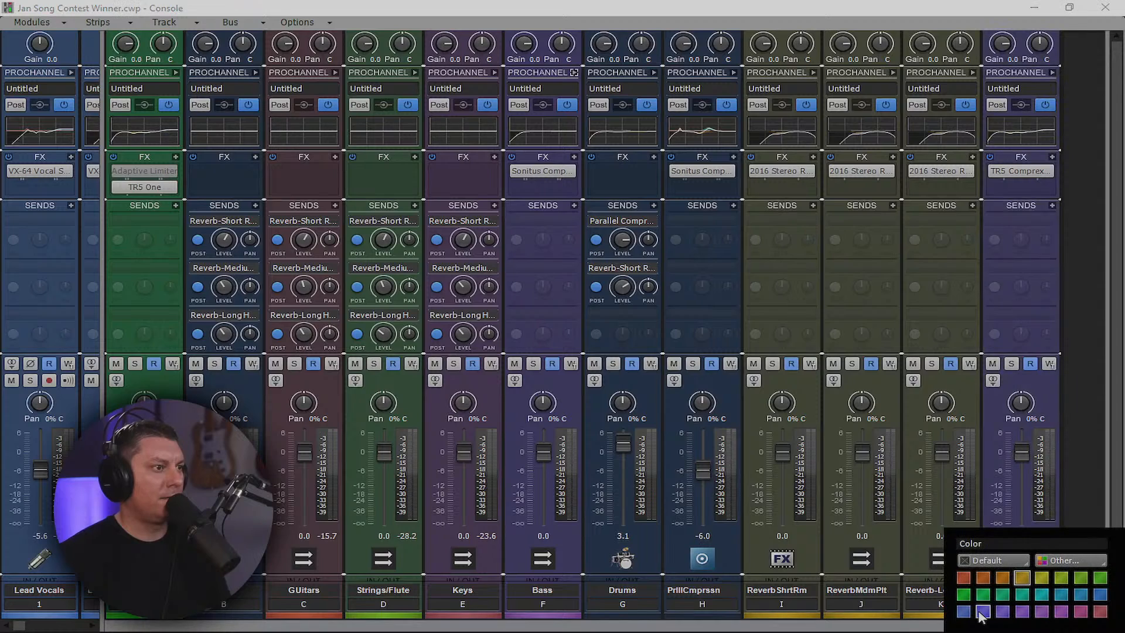
pyautogui.click(964, 594)
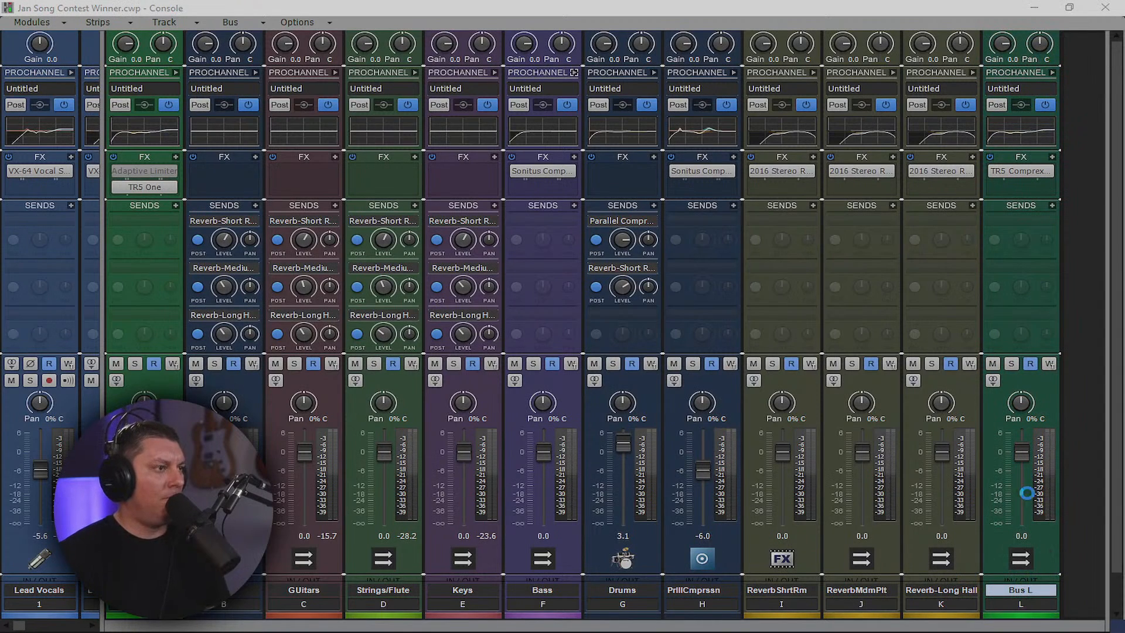
pyautogui.click(1028, 621)
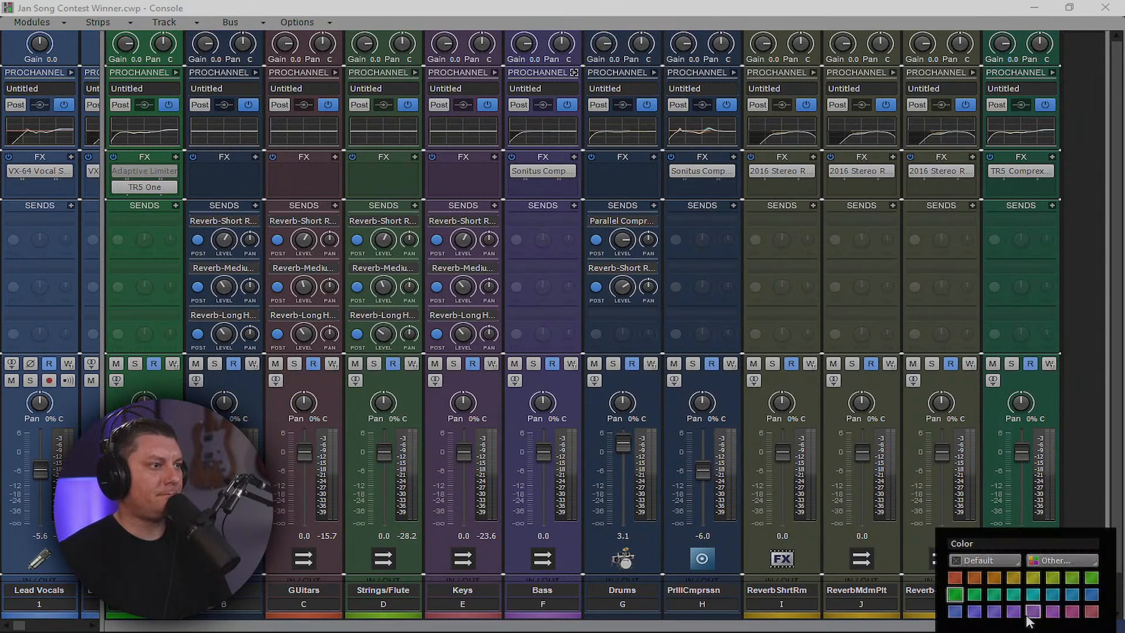
pyautogui.click(994, 579)
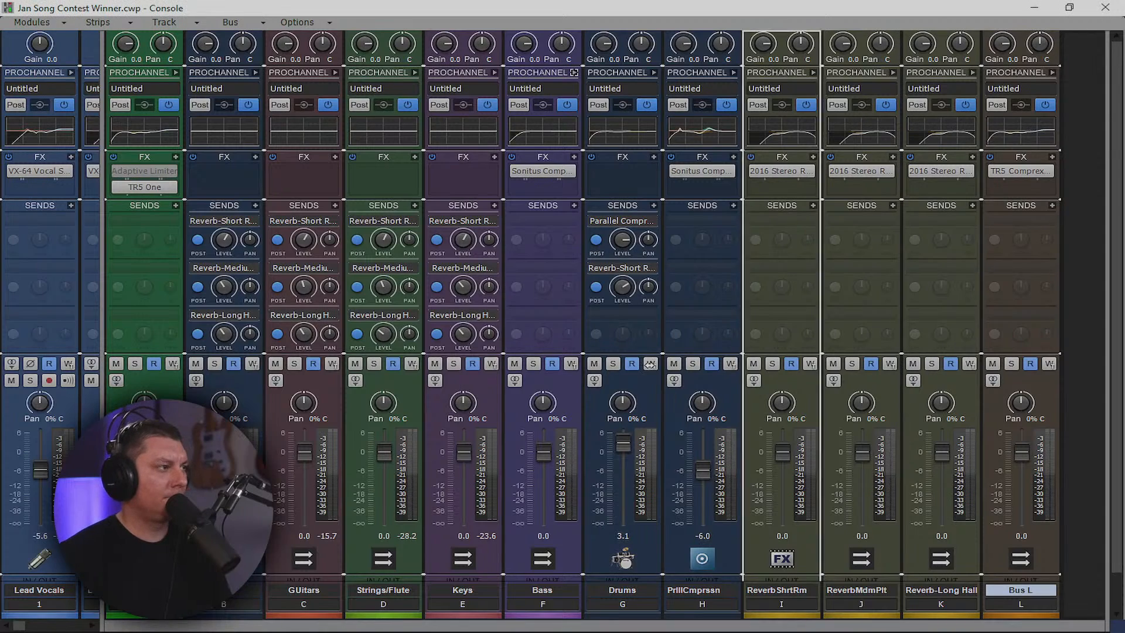
pyautogui.moveTo(236, 378); pyautogui.dragTo(240, 384)
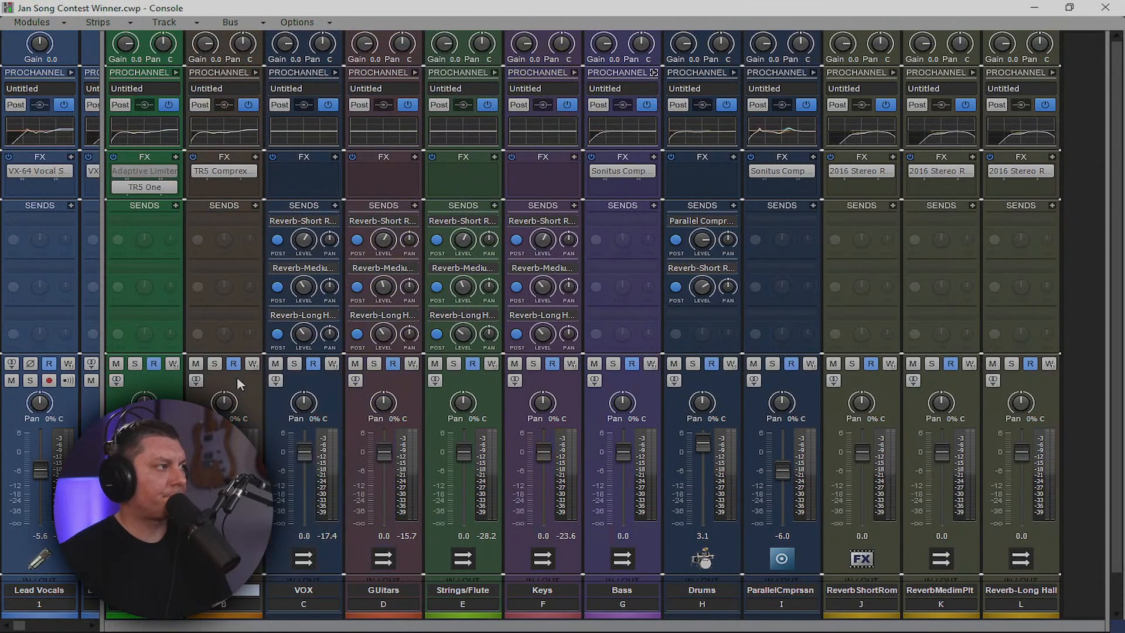
pyautogui.scroll(-3, 583, 305)
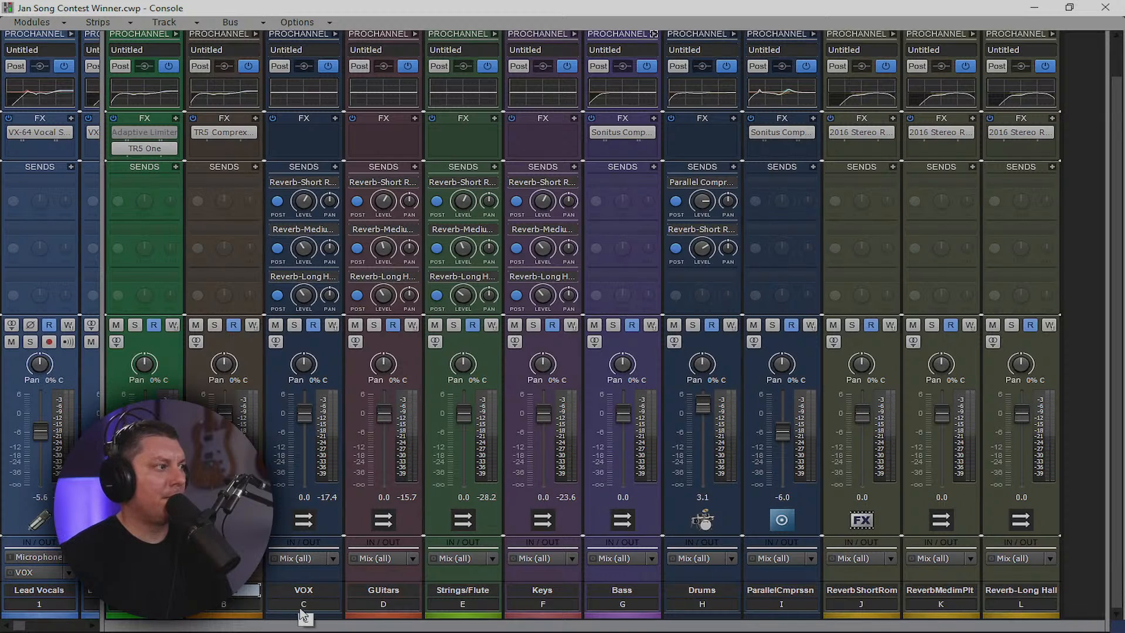
# Select strips VOX through Reverb-Long Hall, keeping their outputs on Mix (all)
pyautogui.moveTo(303, 615); pyautogui.dragTo(537, 614)
pyautogui.moveTo(849, 606); pyautogui.dragTo(971, 605)
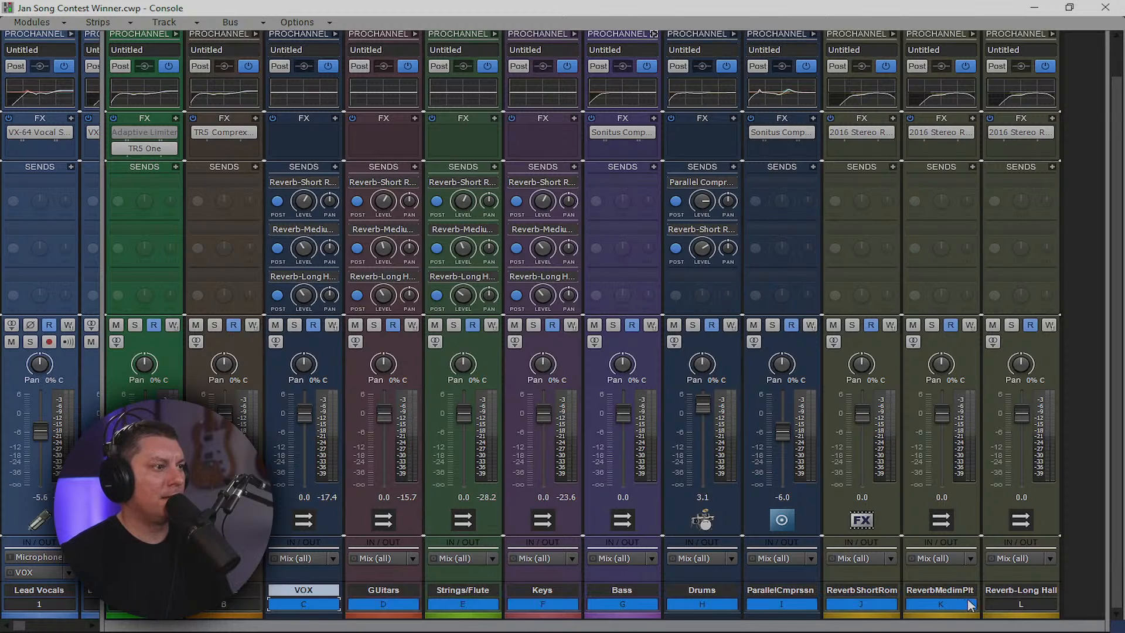
pyautogui.click(1048, 559)
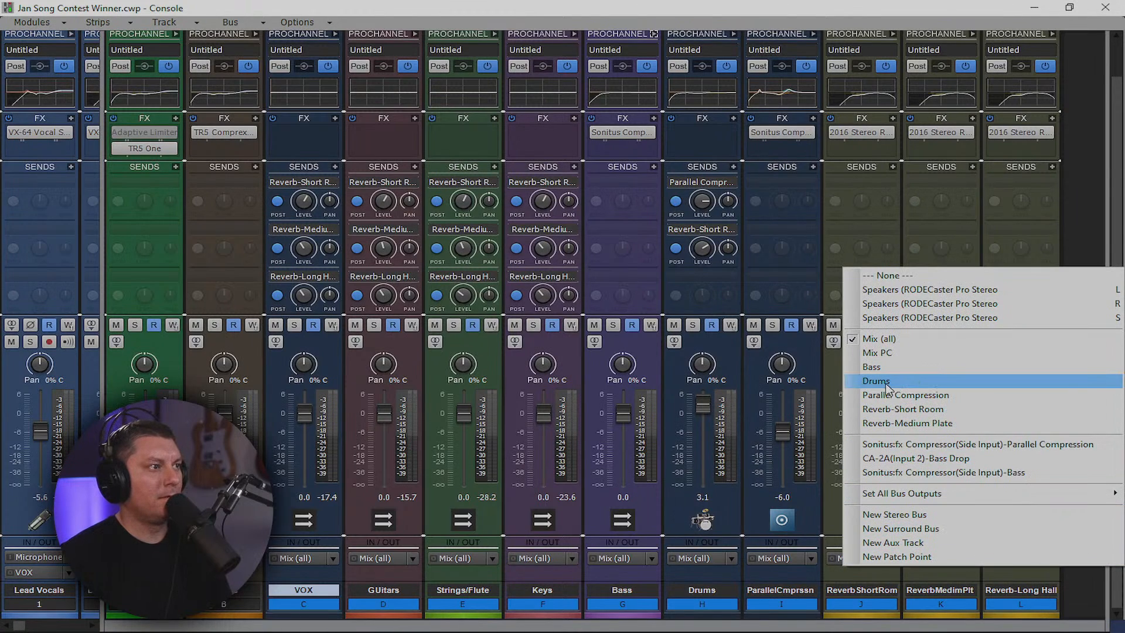
pyautogui.click(887, 357)
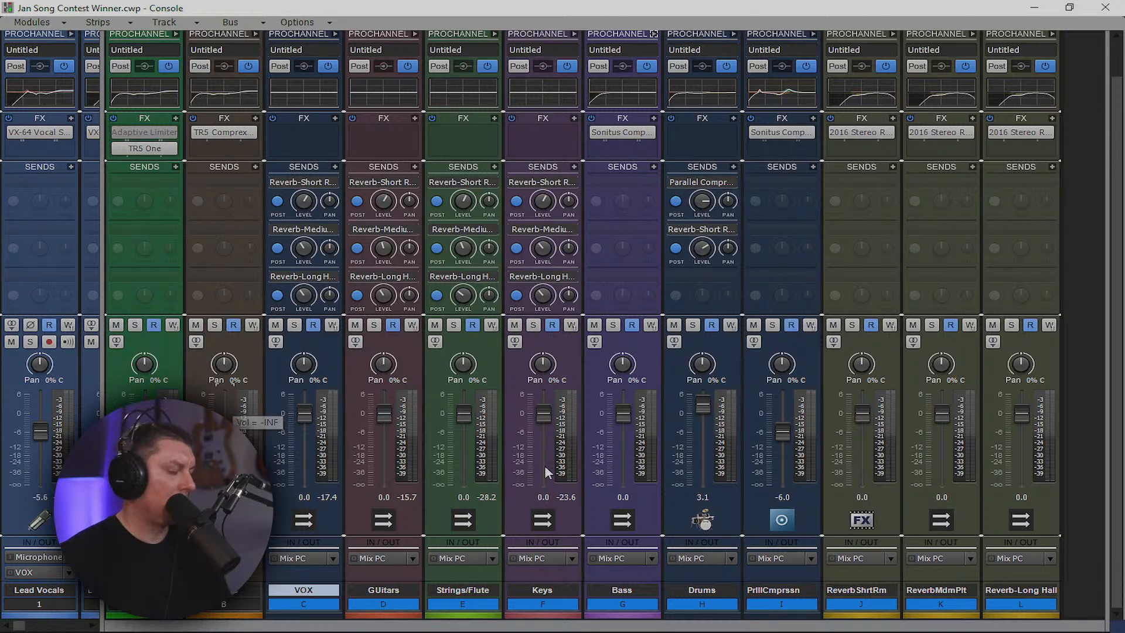
pyautogui.click(1050, 558)
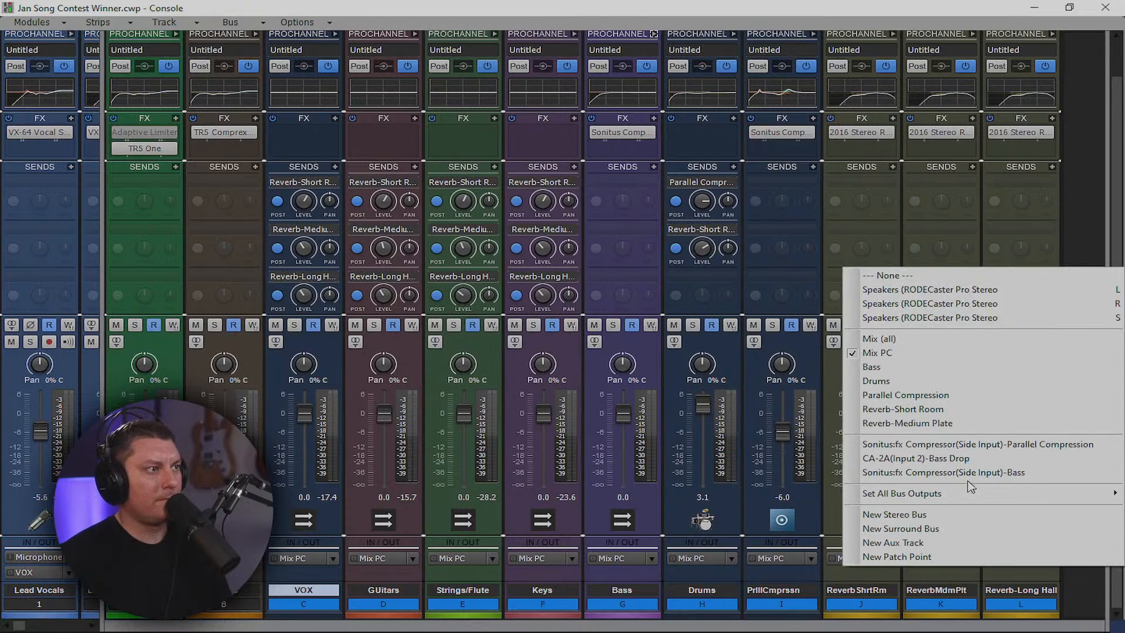
pyautogui.click(879, 339)
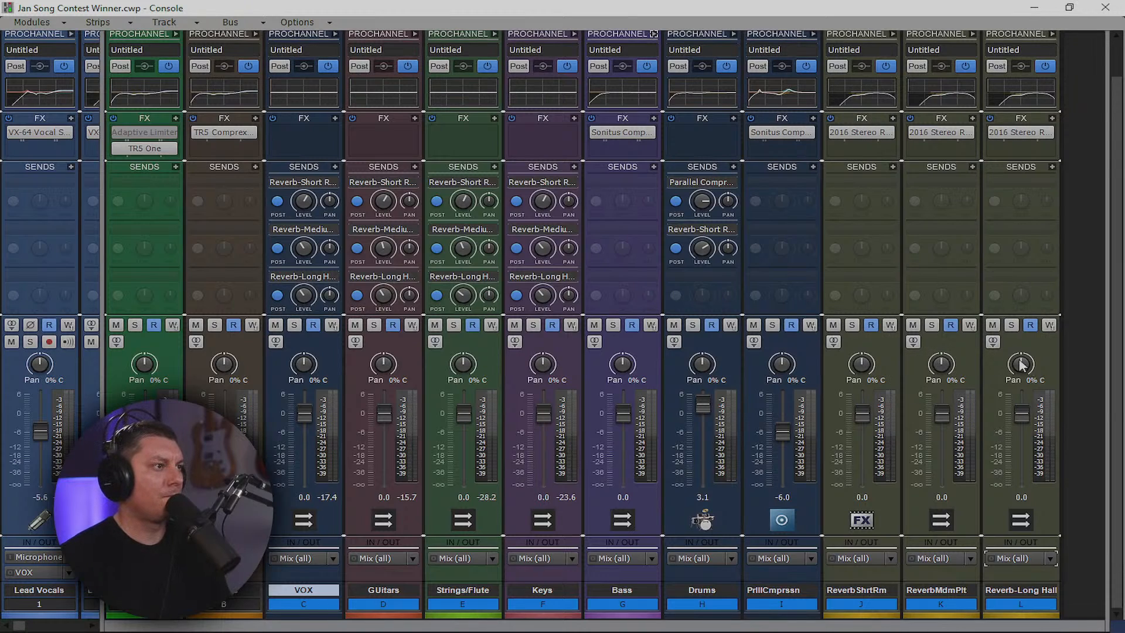
# Add a Mix PC send to all the selected strips
pyautogui.click(1043, 360)
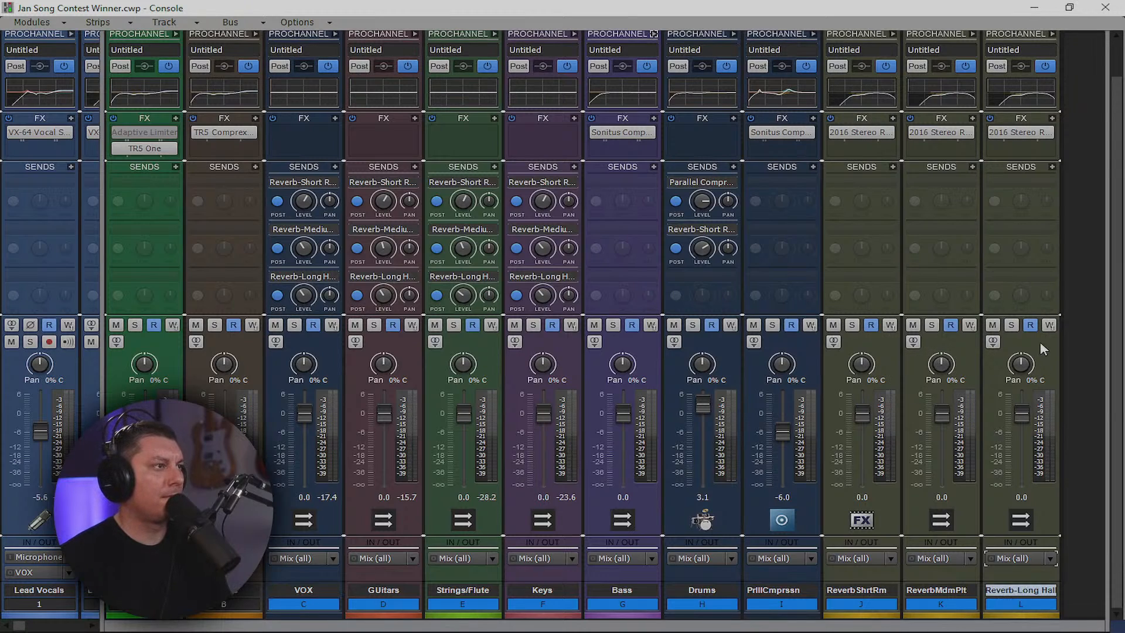
pyautogui.click(336, 168)
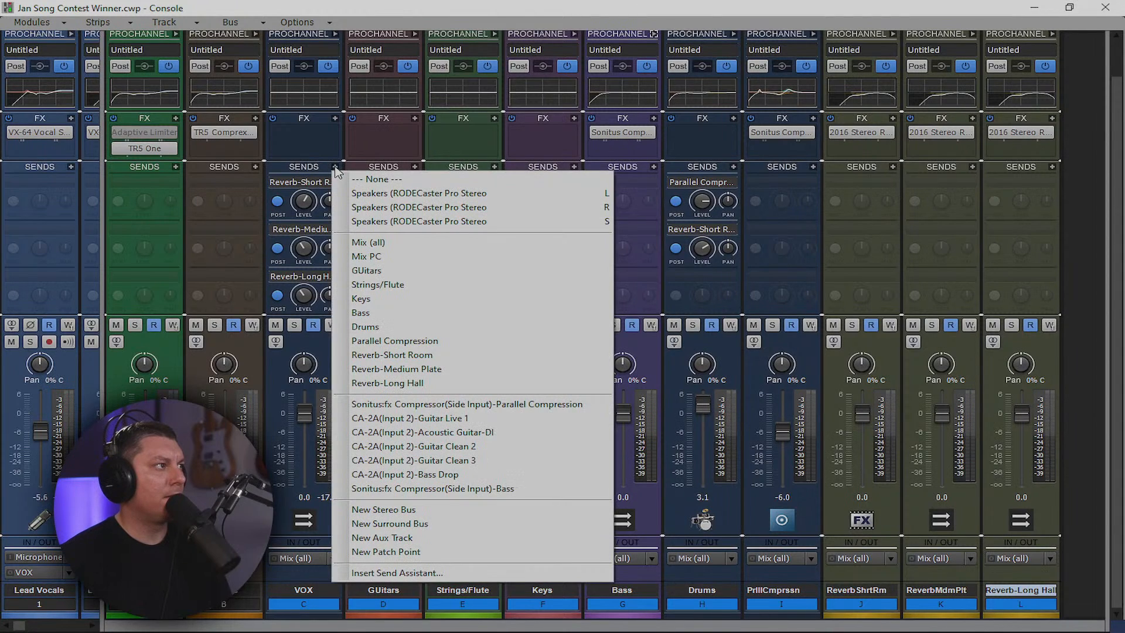
pyautogui.click(384, 257)
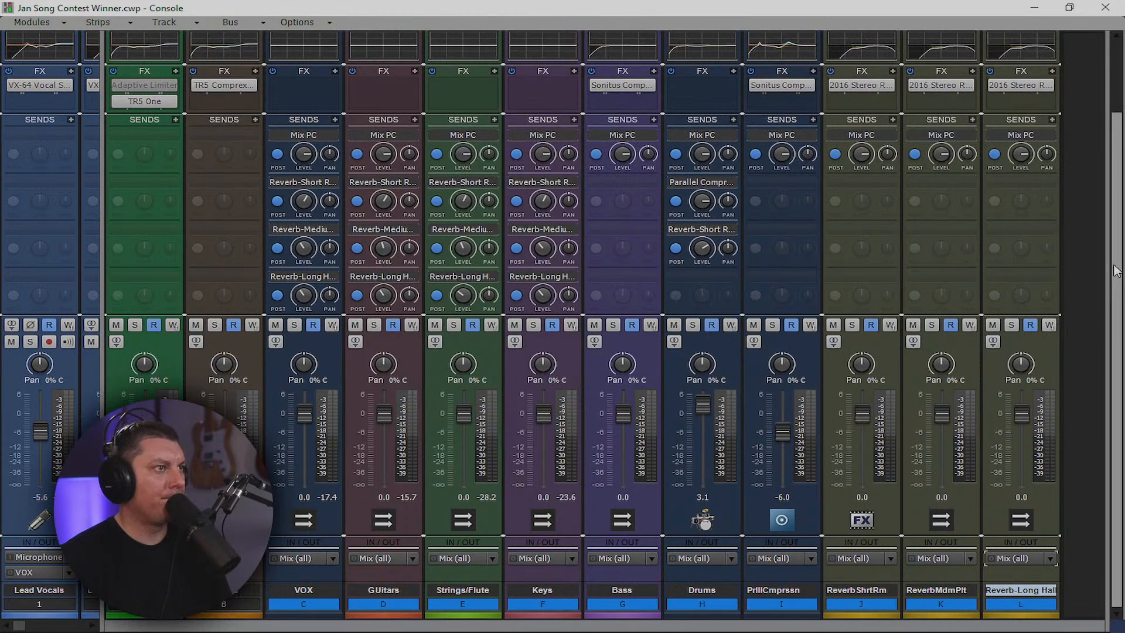
# Load the Warmer preset into the Mix PC bus's TR5 Comprexxor and close its window
pyautogui.scroll(3, 424, 287)
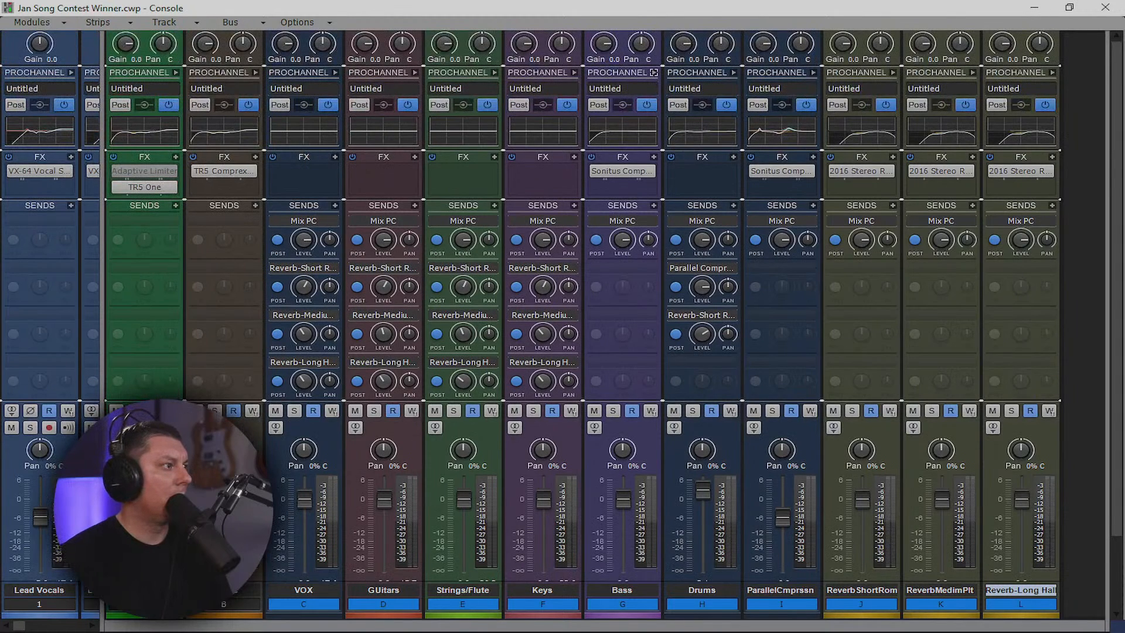
pyautogui.doubleClick(222, 171)
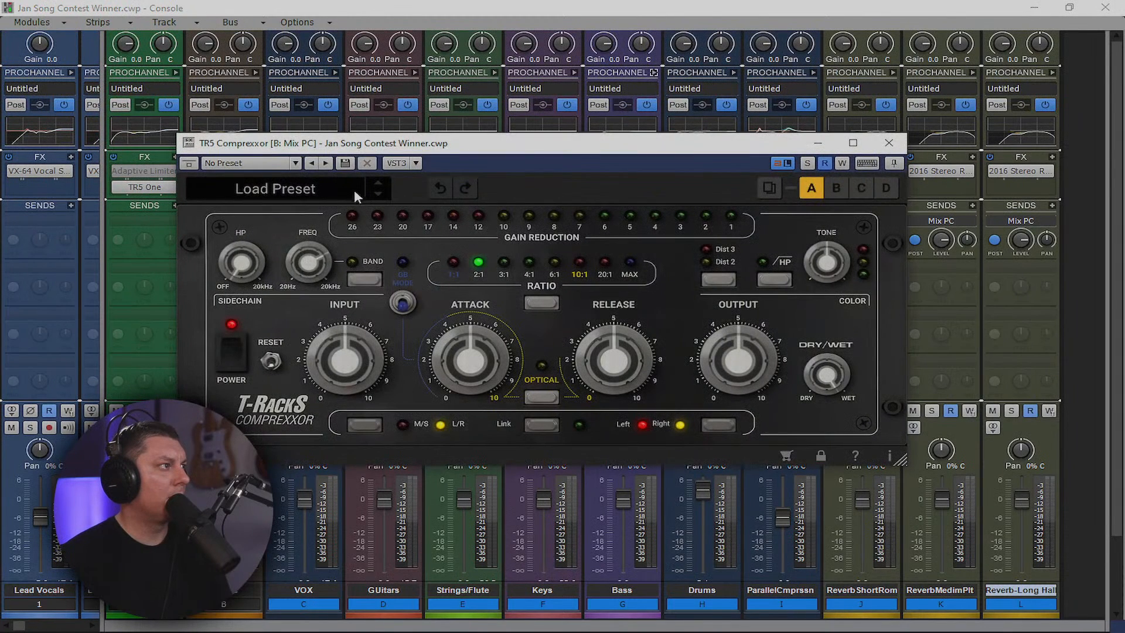
pyautogui.click(337, 192)
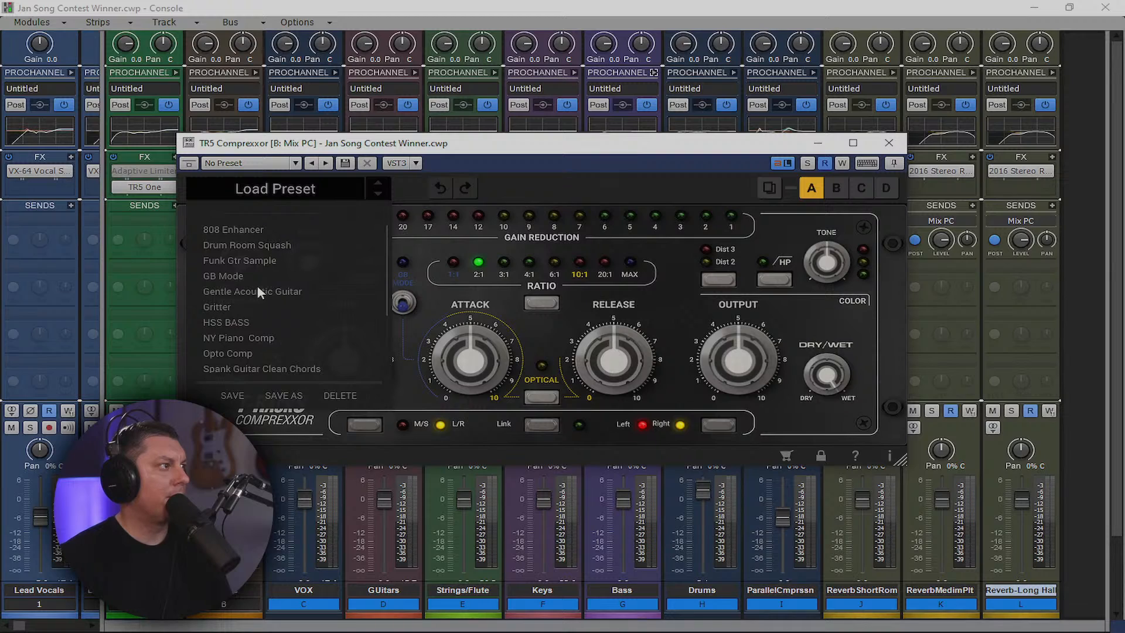
pyautogui.scroll(-2, 247, 351)
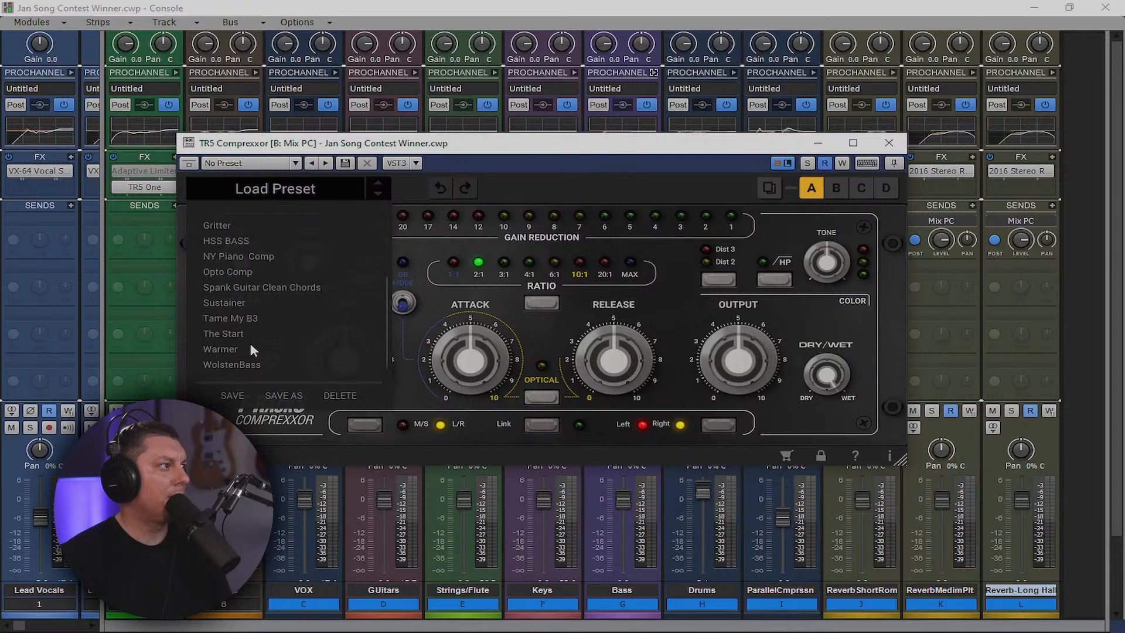
pyautogui.click(220, 349)
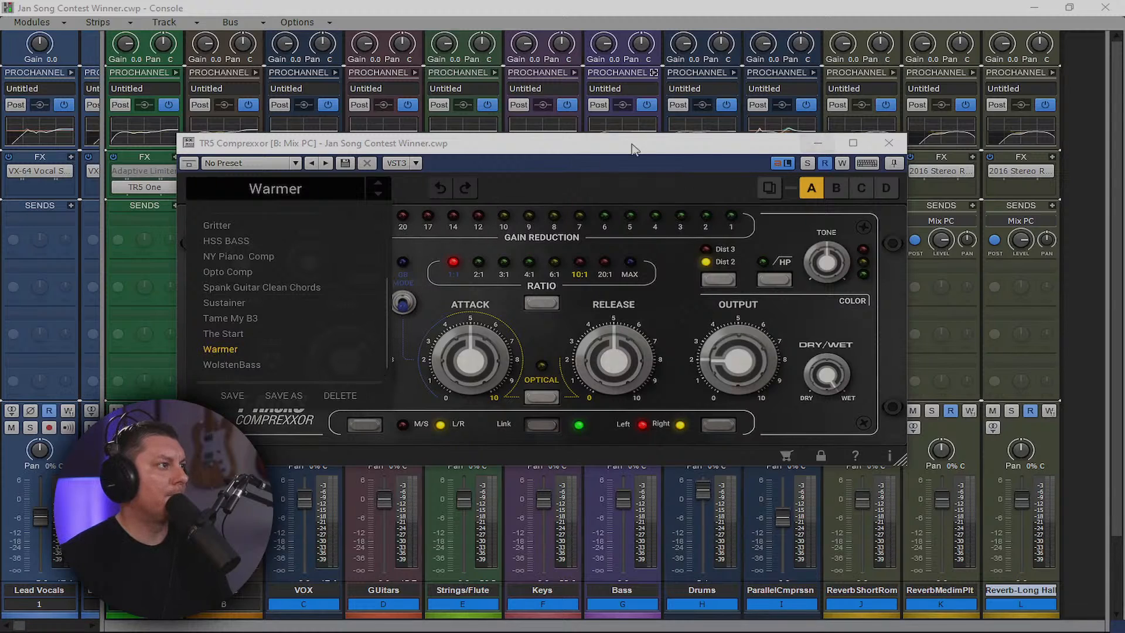
pyautogui.click(600, 158)
pyautogui.moveTo(621, 142); pyautogui.dragTo(767, 171)
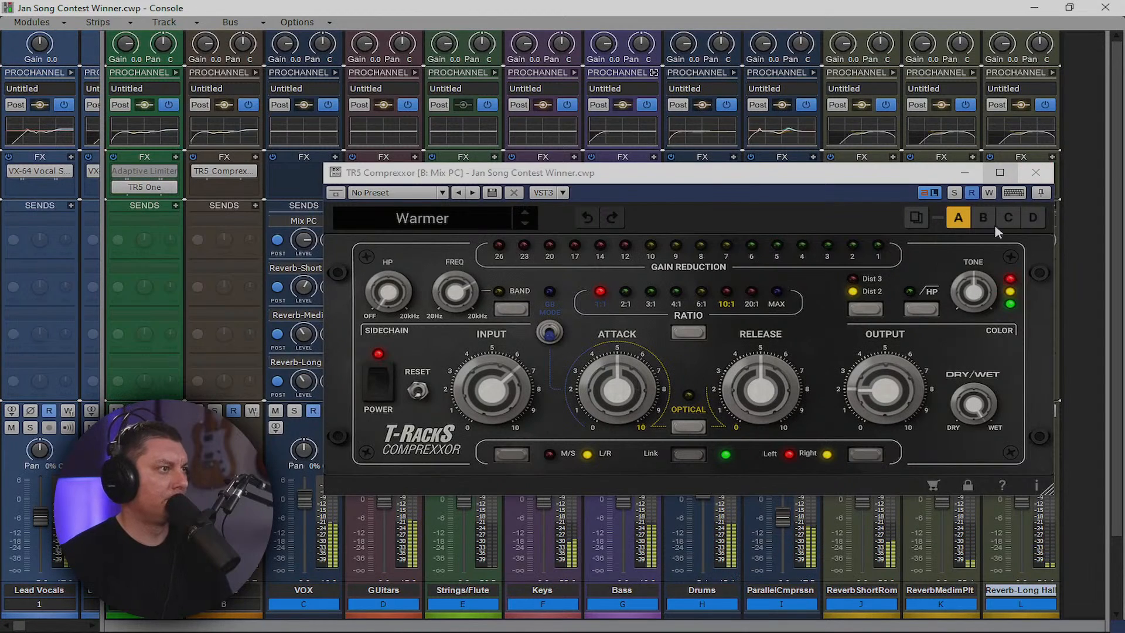
pyautogui.click(1036, 173)
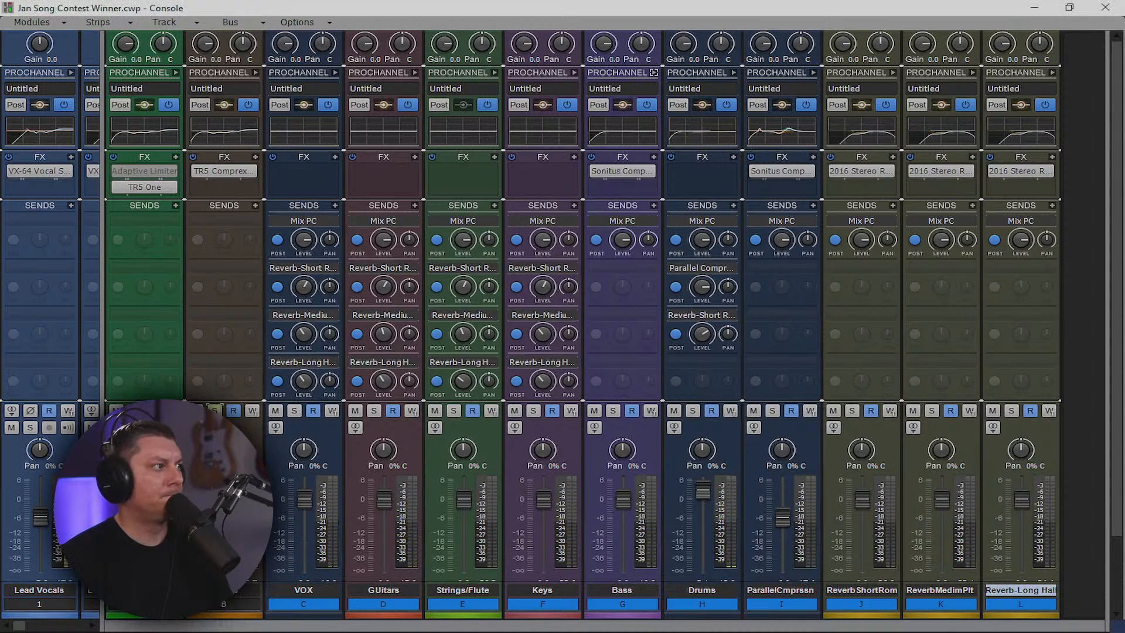
# Reopen the Mix PC TR5 Comprexxor and turn up its input level
pyautogui.doubleClick(224, 170)
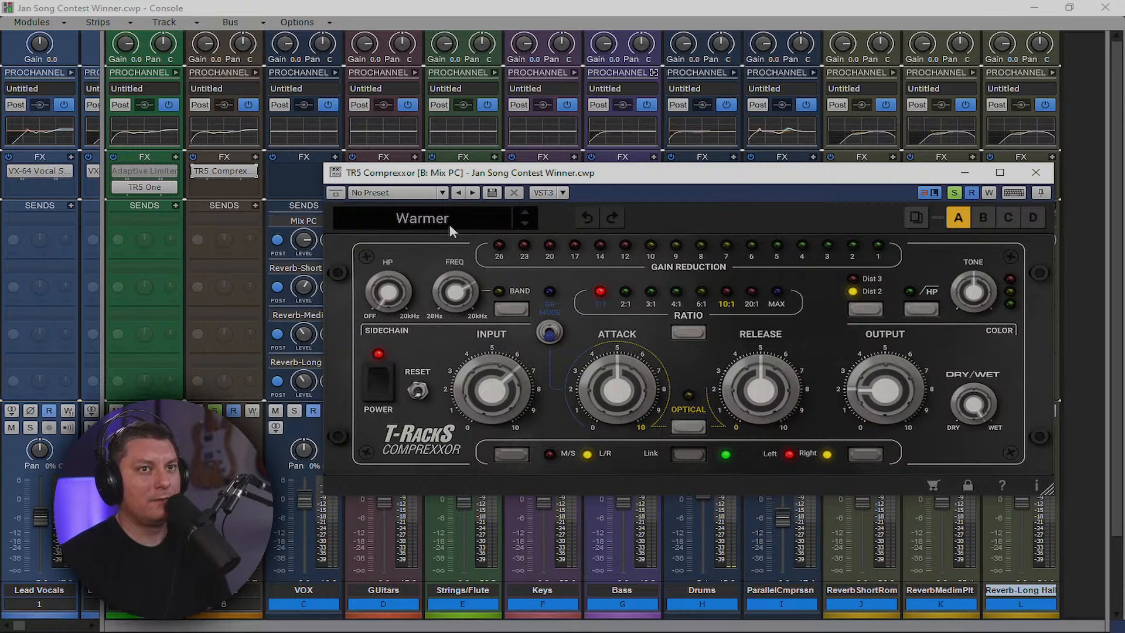
pyautogui.click(1036, 175)
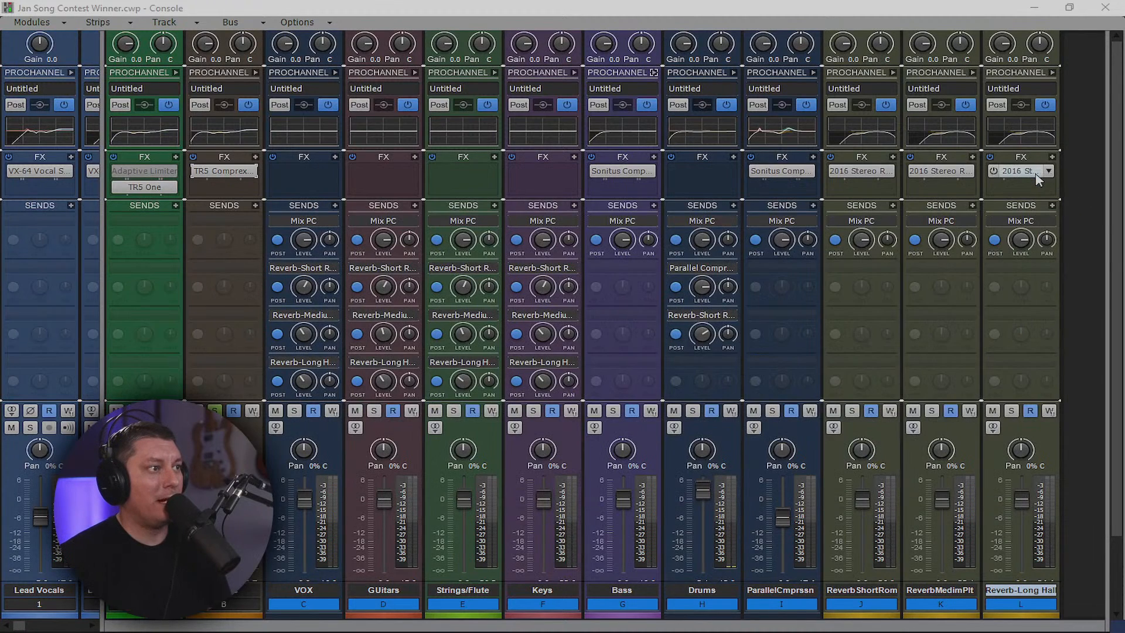
pyautogui.doubleClick(234, 174)
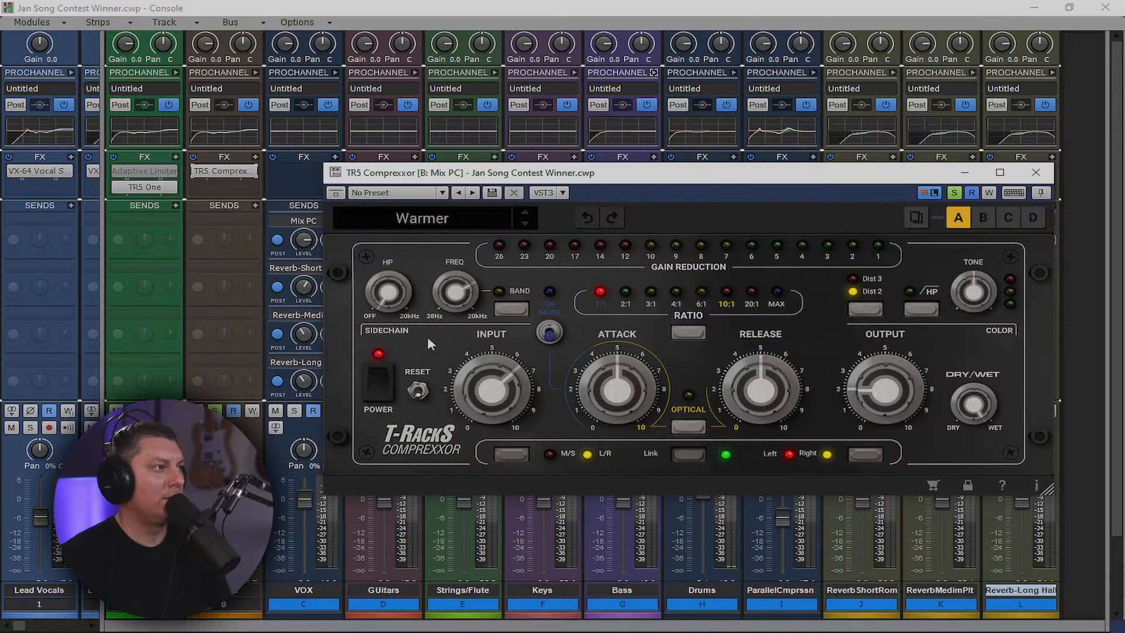
pyautogui.moveTo(465, 7); pyautogui.dragTo(466, 12)
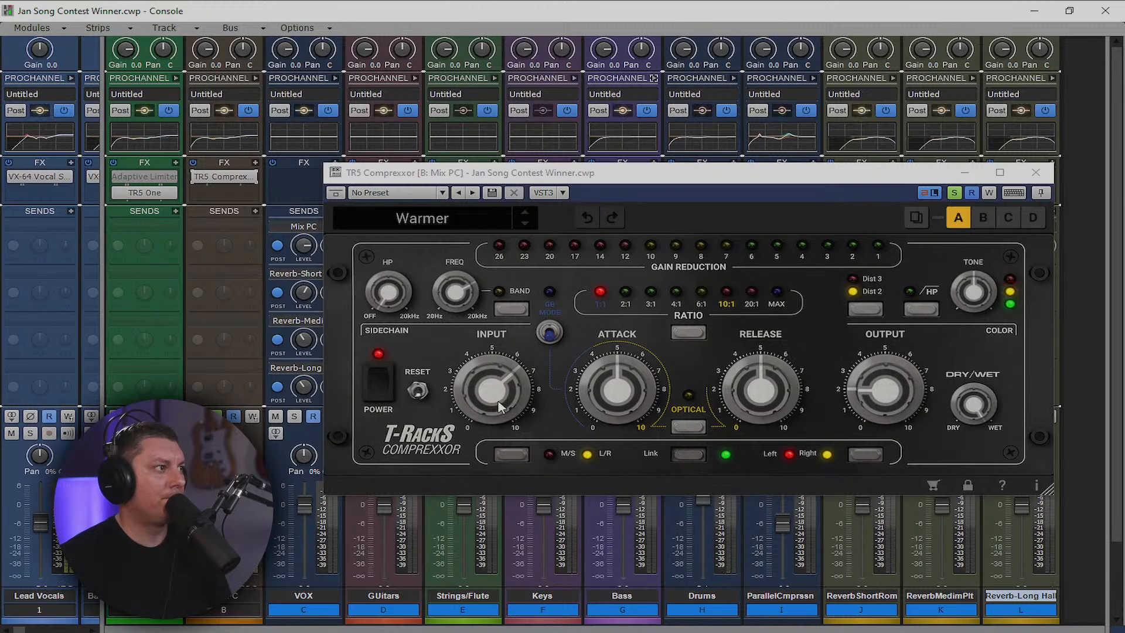
pyautogui.moveTo(471, 364)
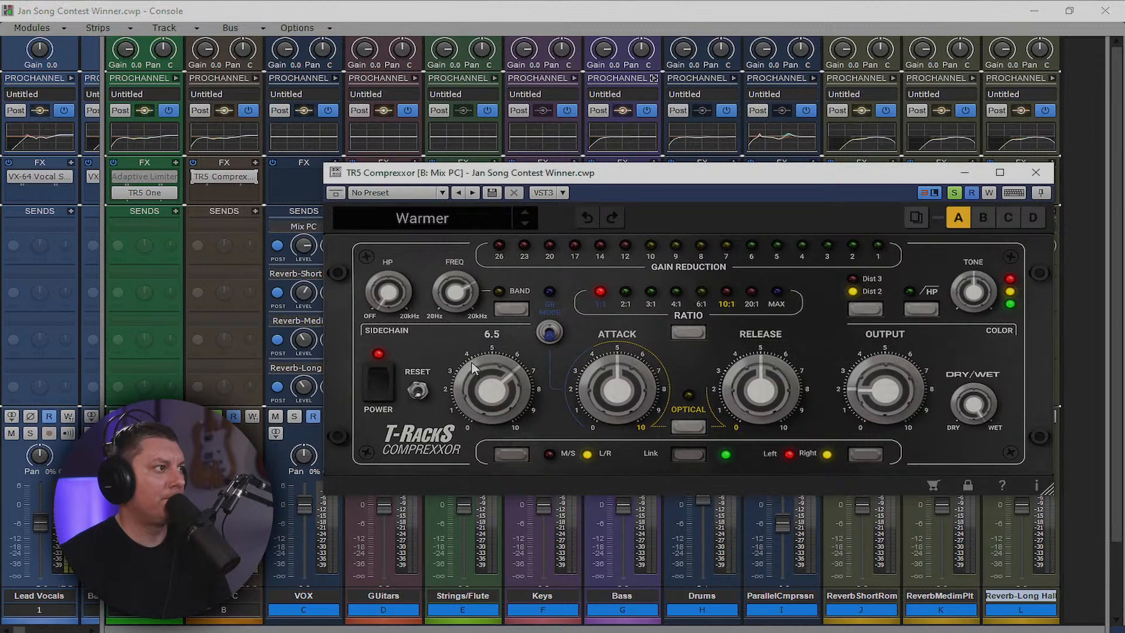
pyautogui.moveTo(486, 392); pyautogui.dragTo(483, 370)
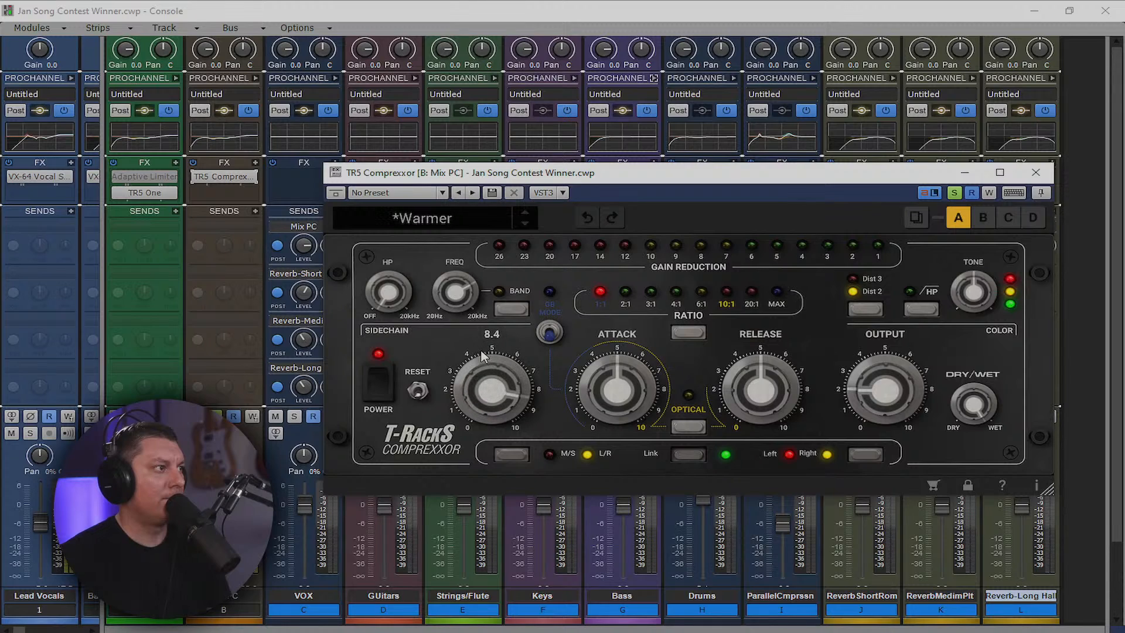
pyautogui.moveTo(871, 388)
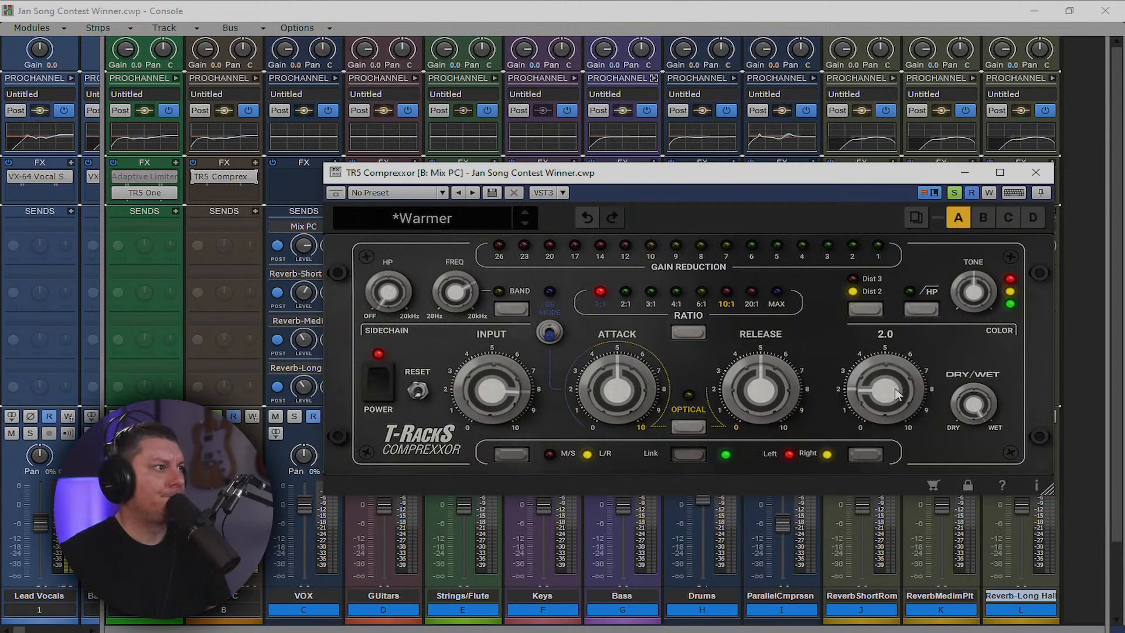
# Set the compression ratio to 10:1, output to 2.6, then close the compressor
pyautogui.click(686, 333)
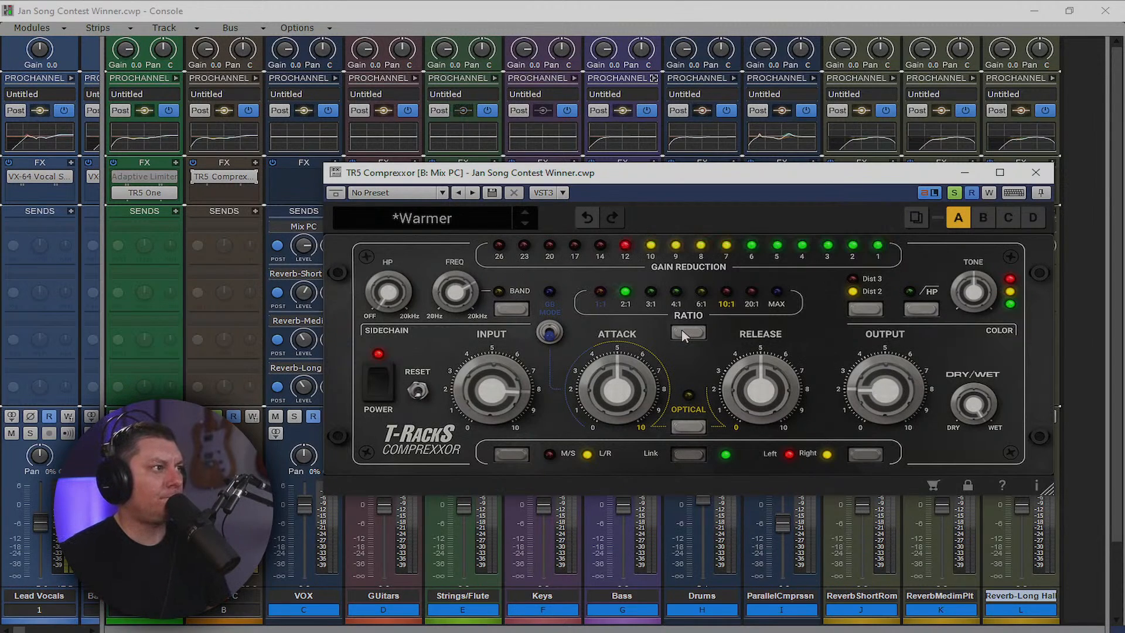
pyautogui.click(686, 332)
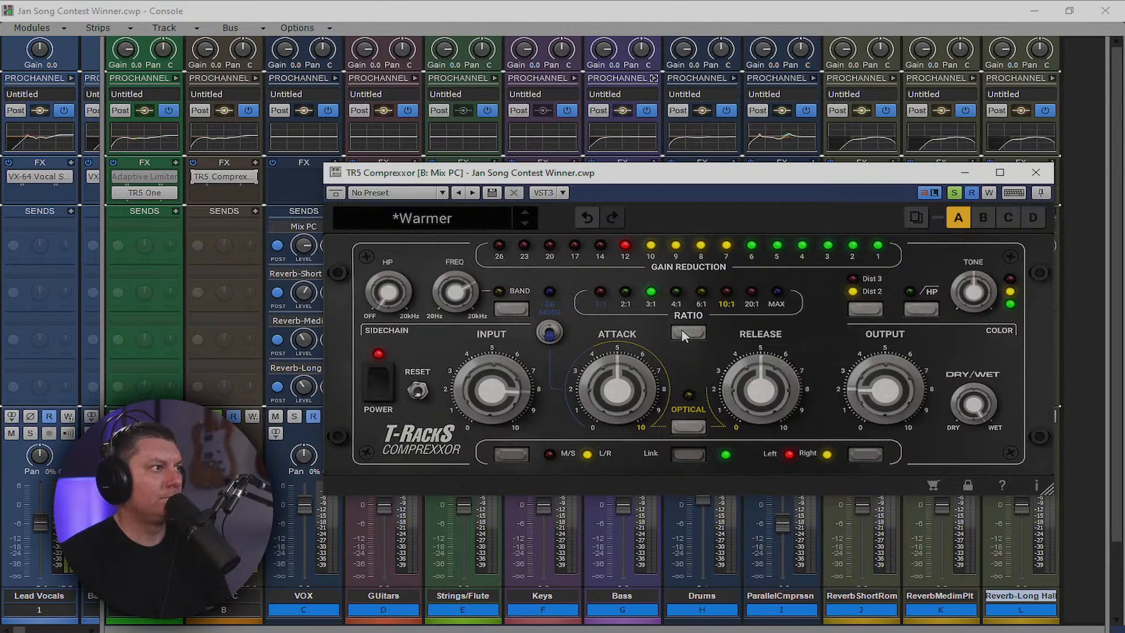
pyautogui.click(686, 333)
pyautogui.click(685, 333)
pyautogui.click(685, 333)
pyautogui.moveTo(497, 392); pyautogui.dragTo(497, 399)
pyautogui.moveTo(876, 392); pyautogui.dragTo(875, 311)
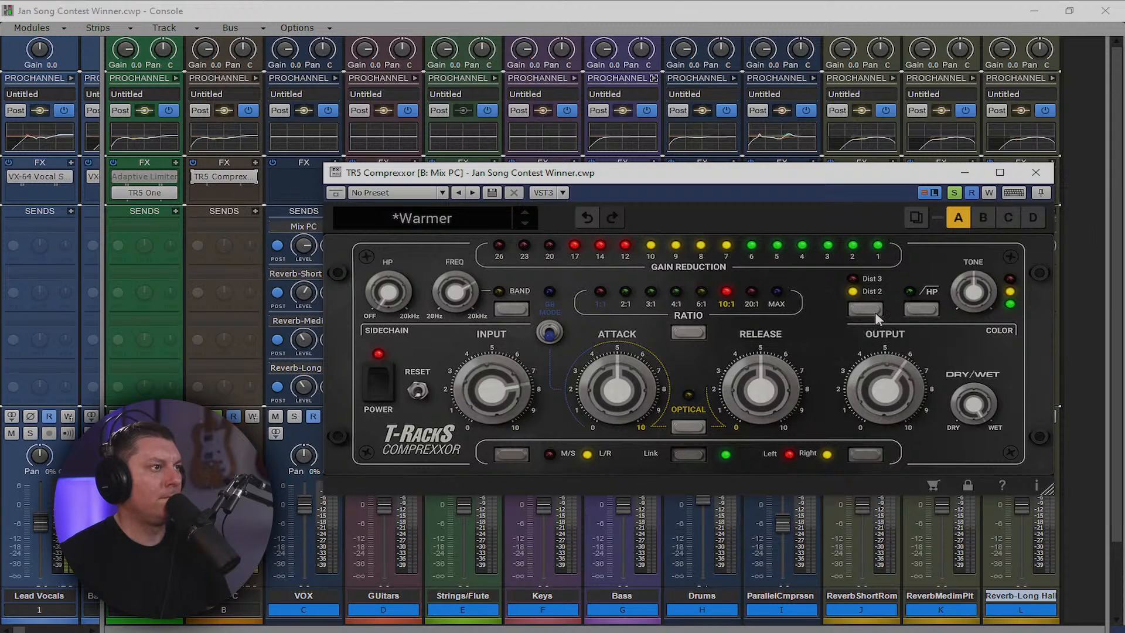
pyautogui.moveTo(889, 331)
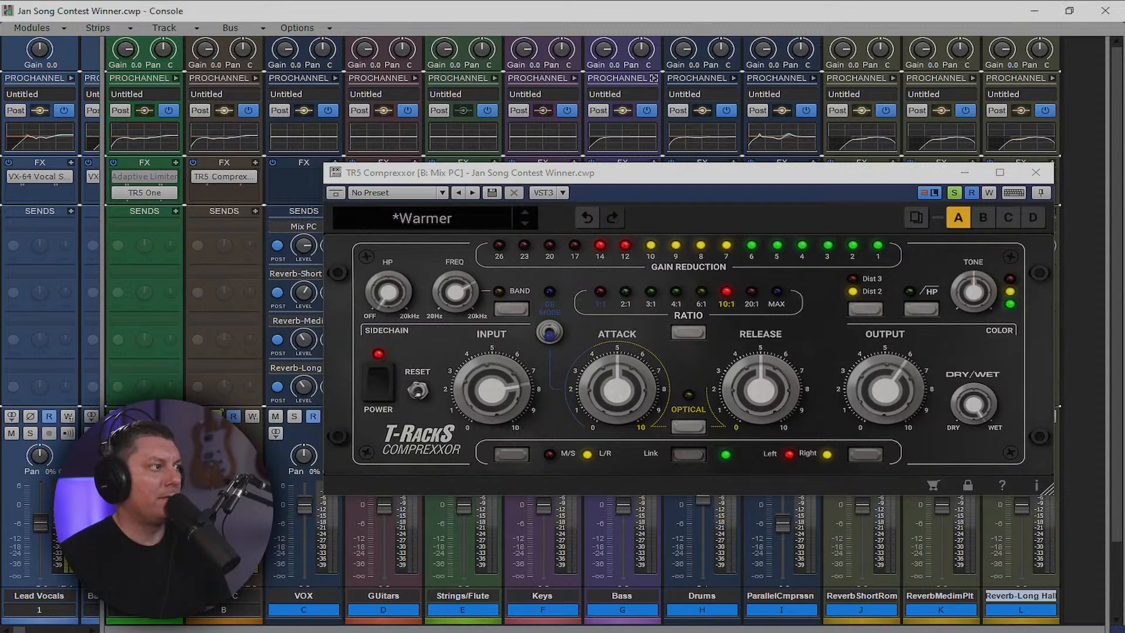
pyautogui.click(1036, 173)
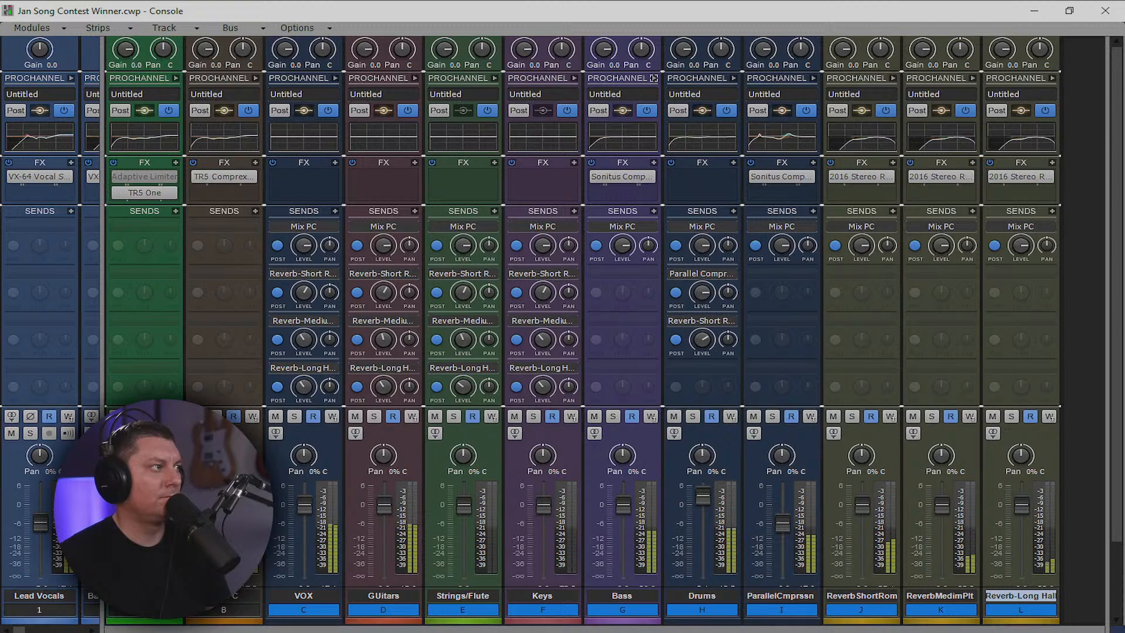
# Widen the track area and insert Youlean Loudness Meter 2 from Visual effects on Mix (all)
pyautogui.moveTo(159, 178)
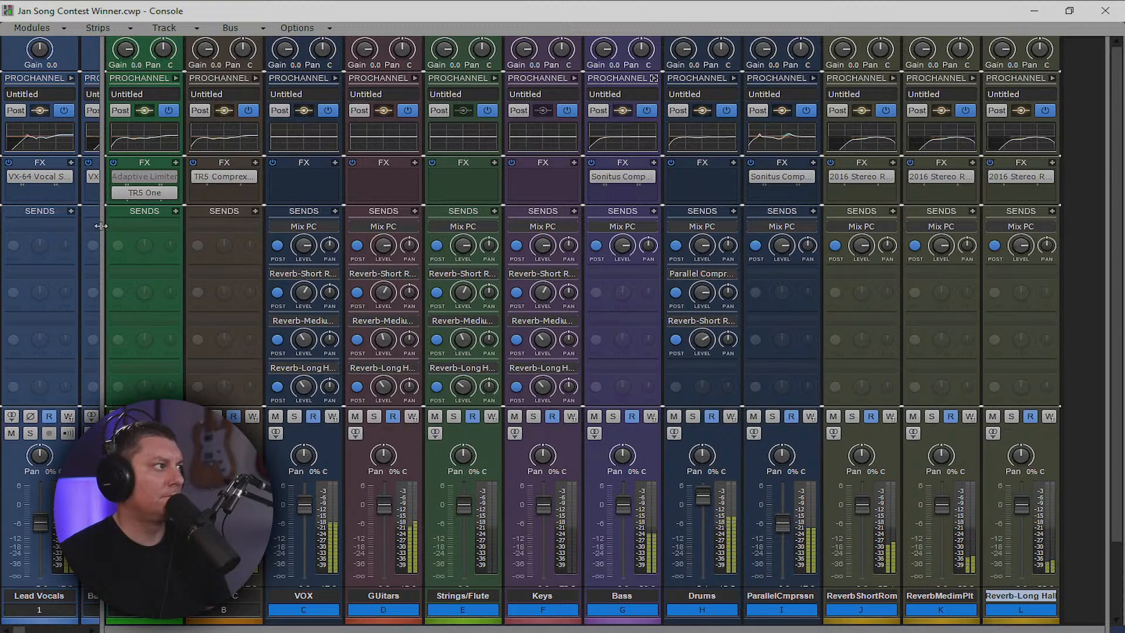
pyautogui.moveTo(102, 236); pyautogui.dragTo(536, 257)
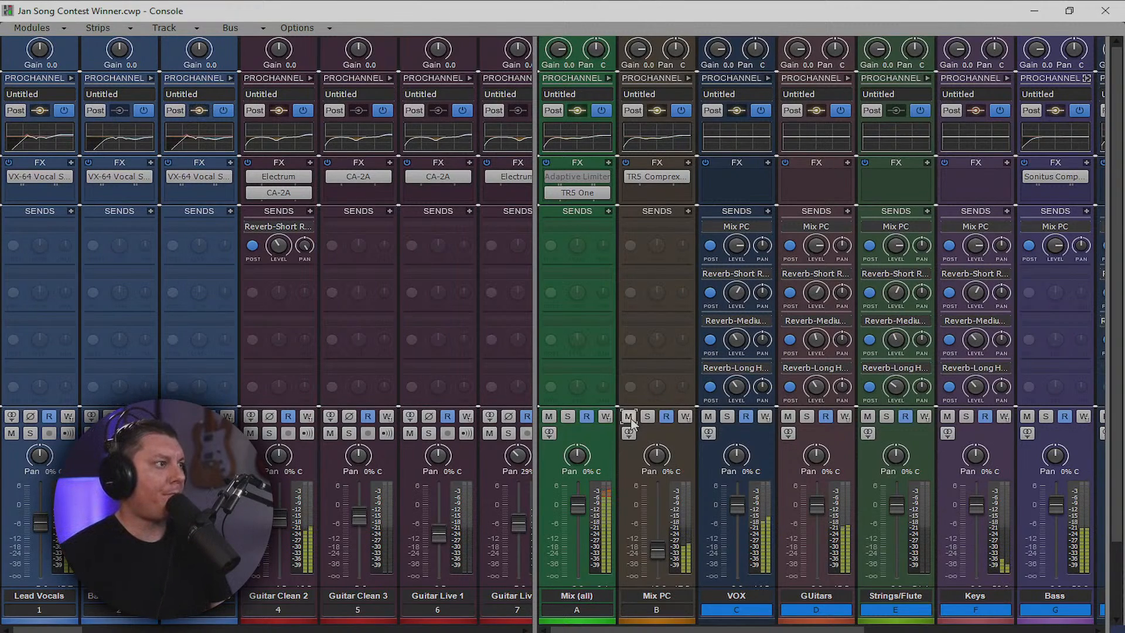
pyautogui.click(608, 163)
pyautogui.moveTo(562, 176)
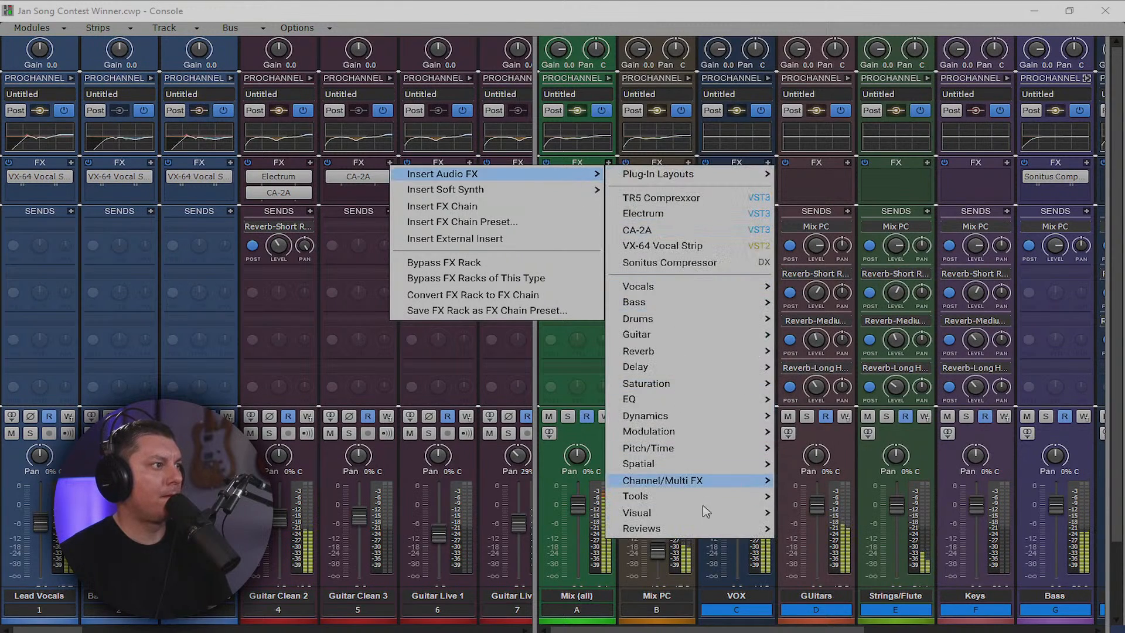
pyautogui.moveTo(731, 516)
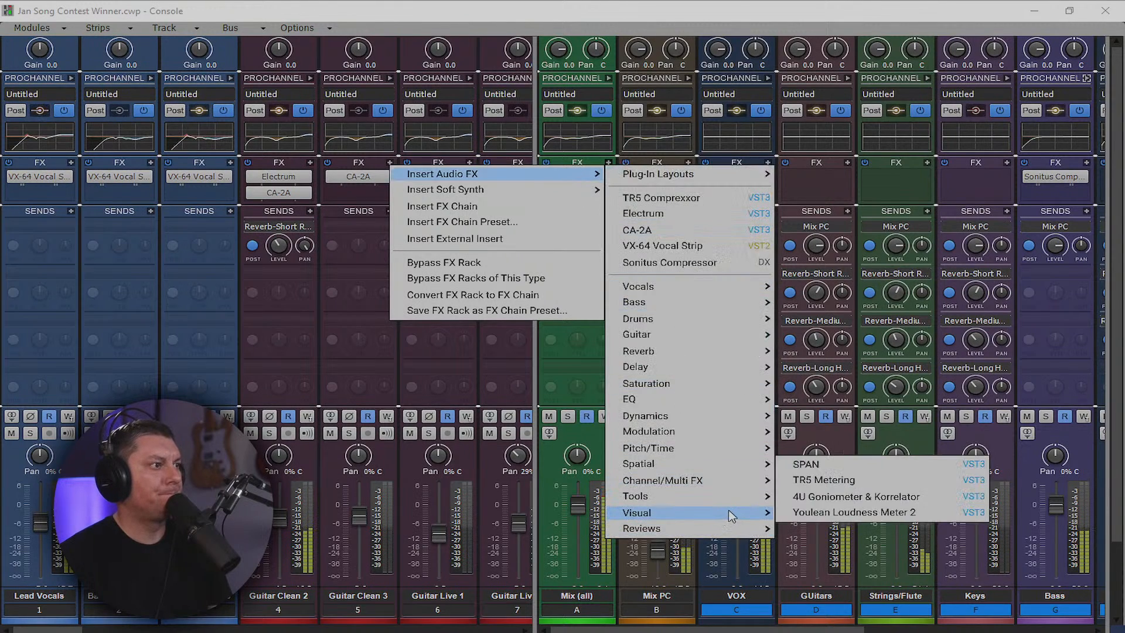
pyautogui.click(840, 491)
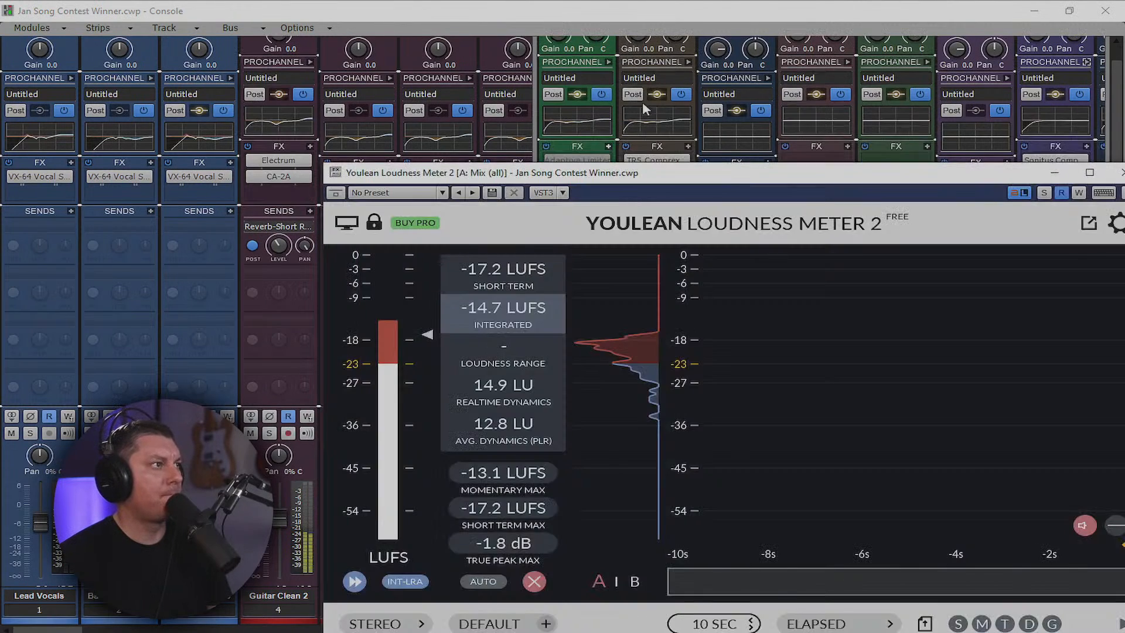
# Reposition the loudness meter and turn TR5 One's volume on Mix (all) down to about 4.5
pyautogui.moveTo(729, 177); pyautogui.dragTo(610, 87)
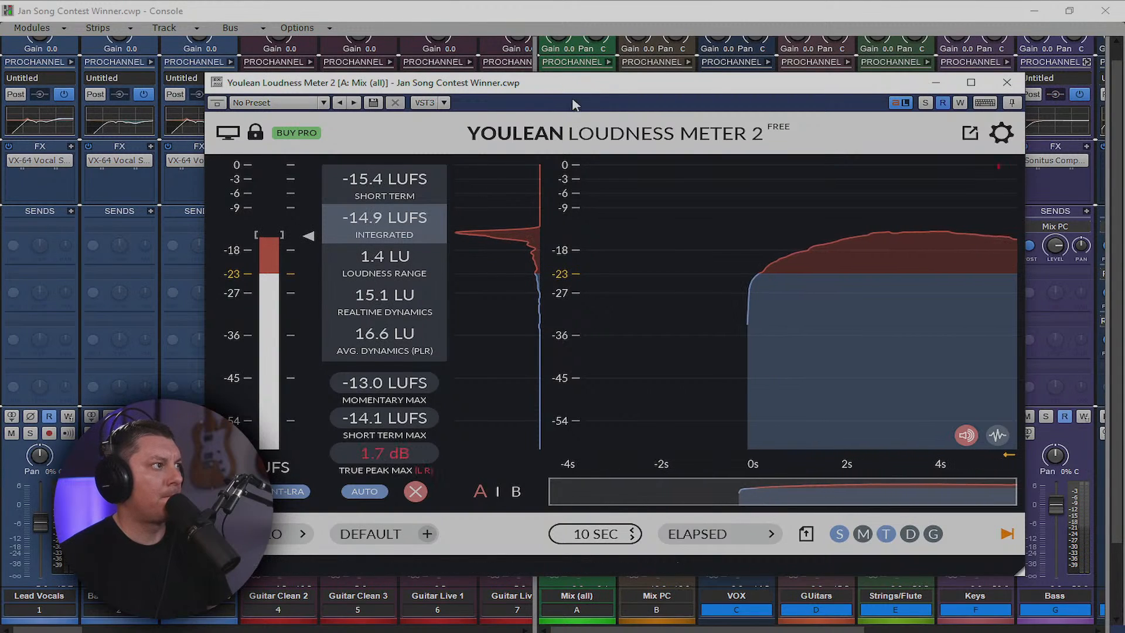
pyautogui.moveTo(559, 87); pyautogui.dragTo(551, 310)
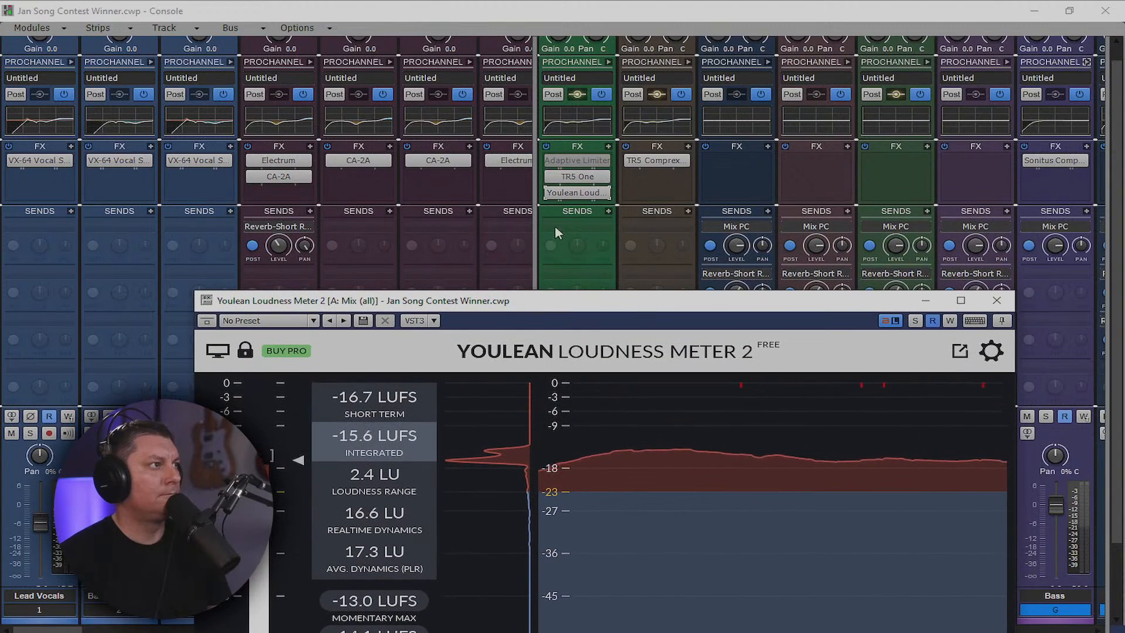
pyautogui.doubleClick(582, 184)
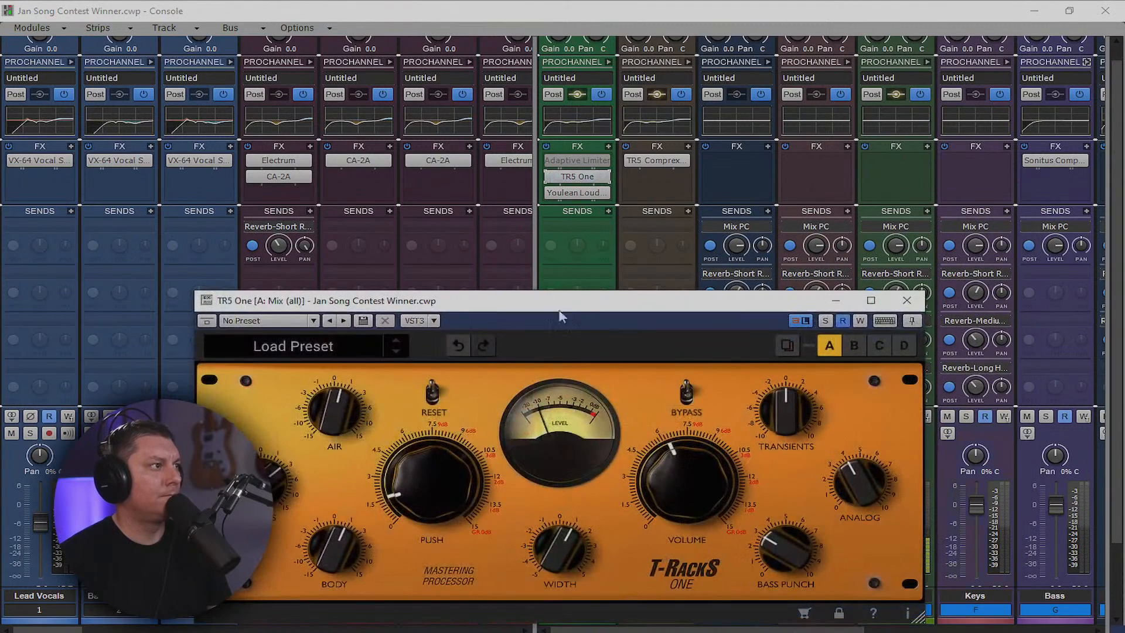
pyautogui.moveTo(672, 460); pyautogui.dragTo(662, 474)
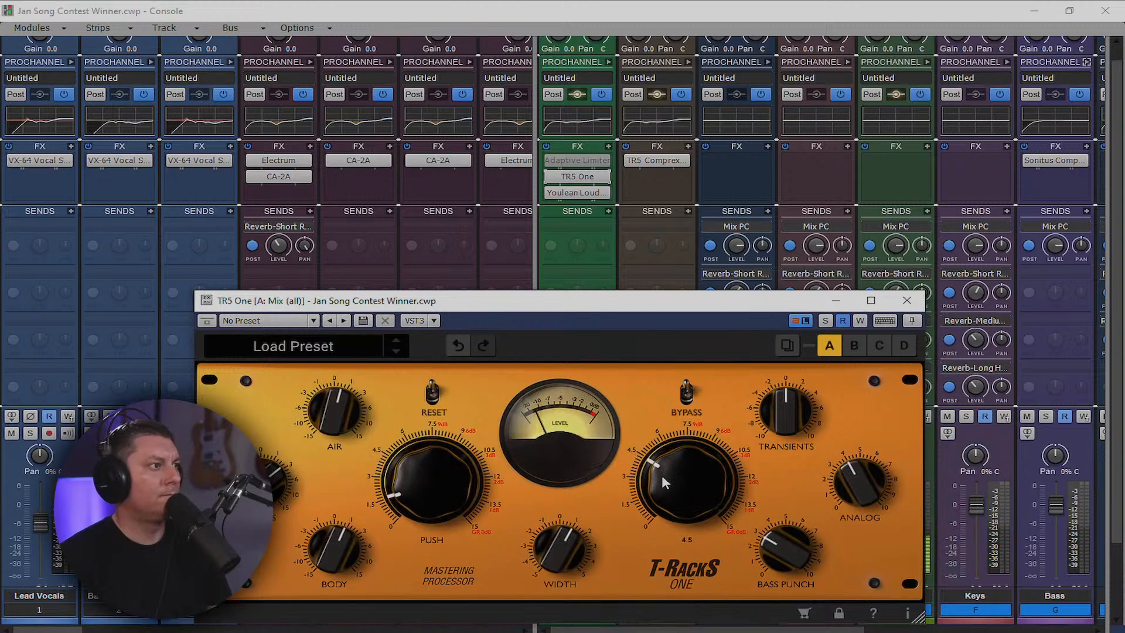
pyautogui.click(908, 300)
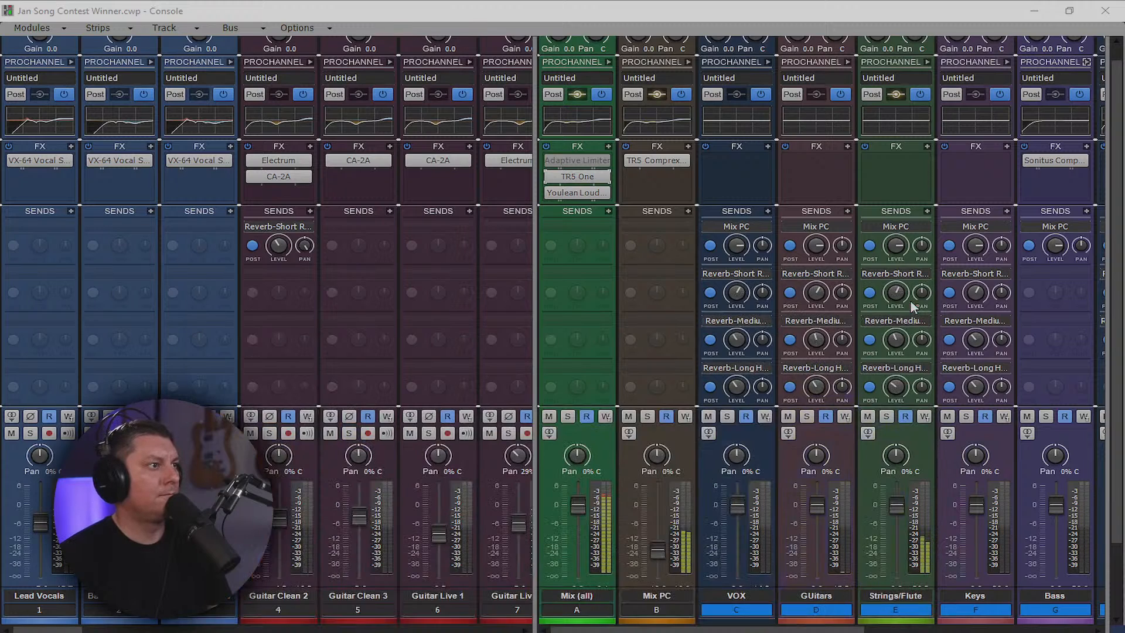
# Reopen the Youlean Loudness Meter, reset its measurements, and review the readings
pyautogui.doubleClick(577, 193)
pyautogui.moveTo(641, 308); pyautogui.dragTo(628, 86)
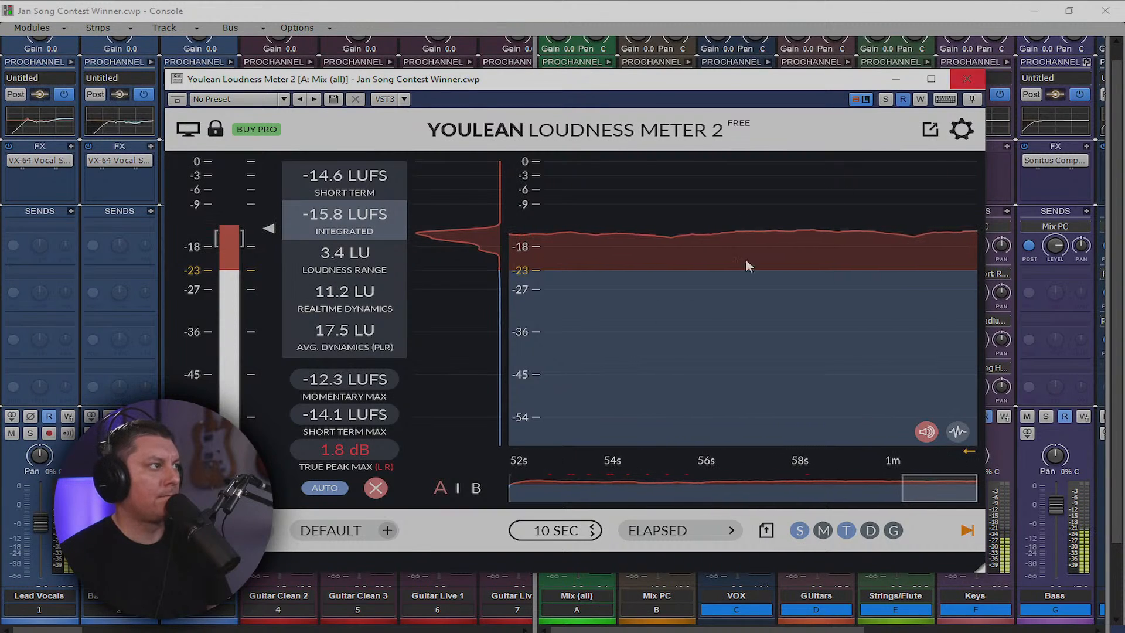
pyautogui.click(376, 487)
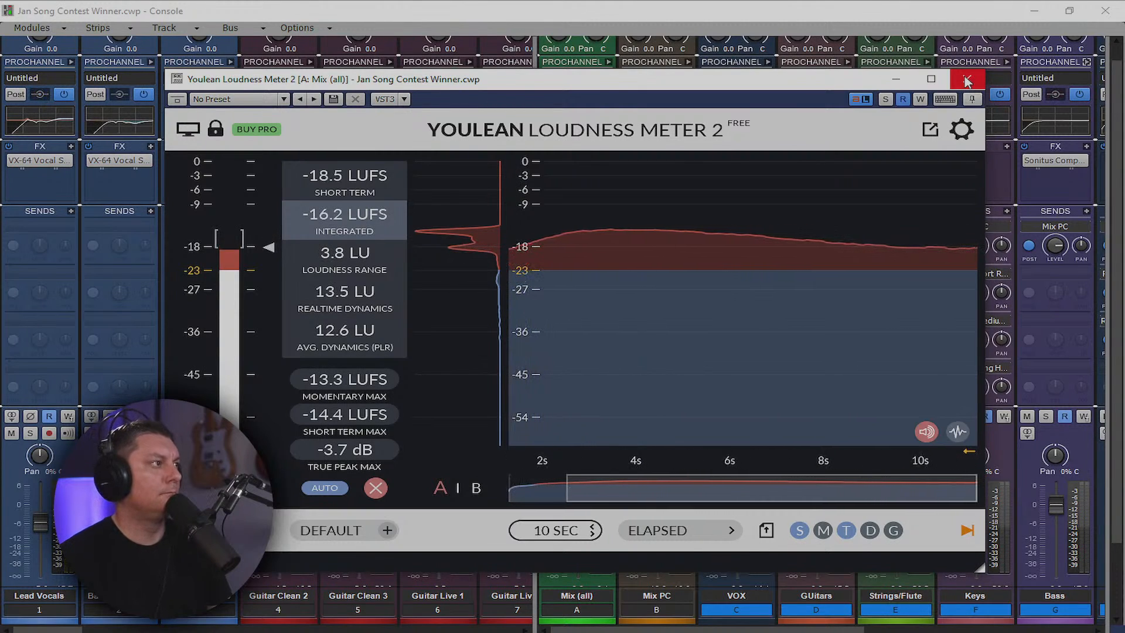
pyautogui.click(967, 82)
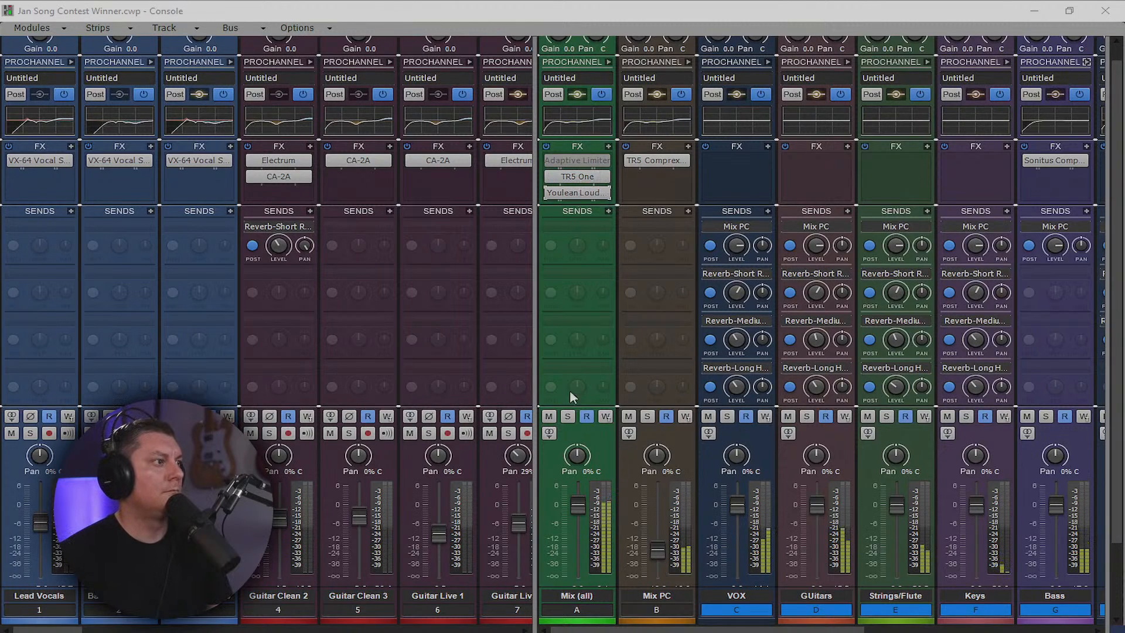
# Nudge TR5 One's volume on Mix (all) up to 4.6
pyautogui.click(578, 504)
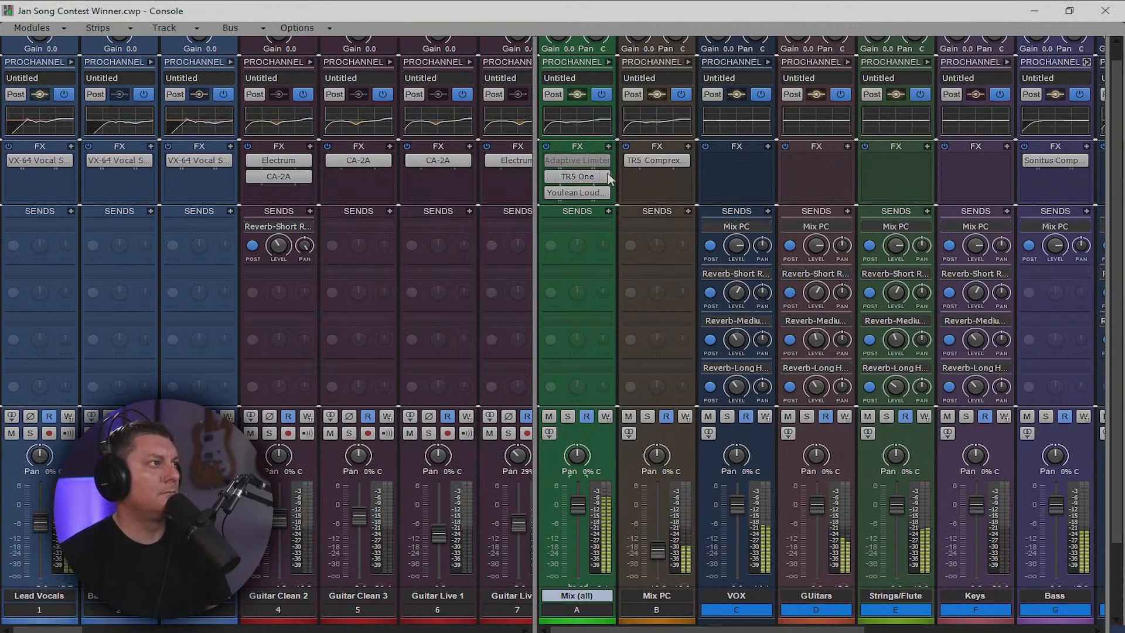
pyautogui.doubleClick(607, 177)
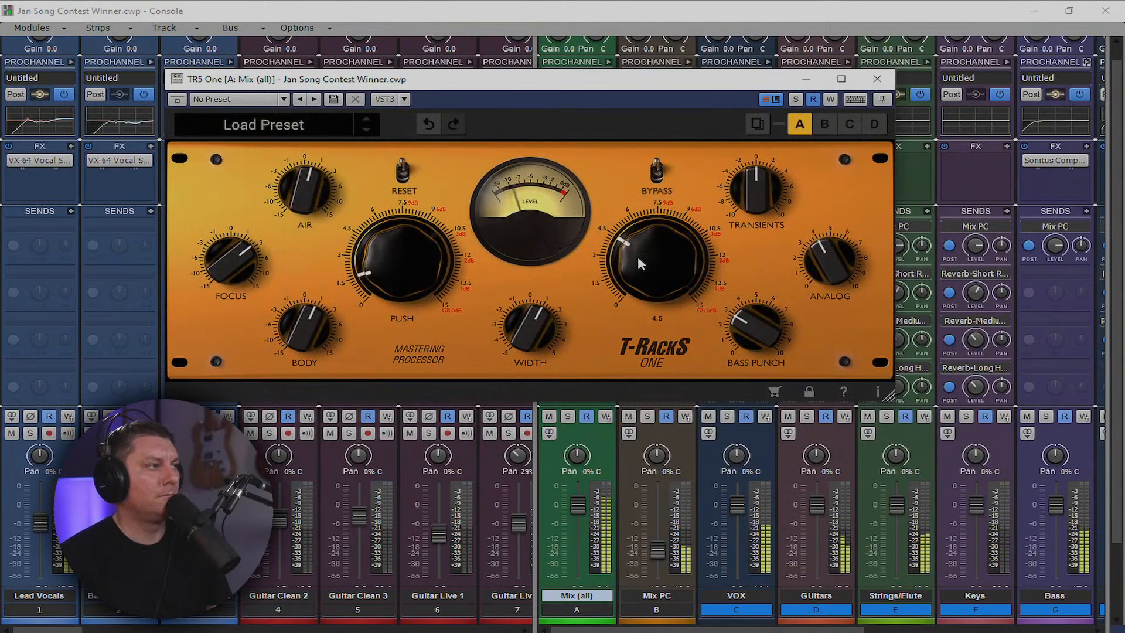
pyautogui.moveTo(638, 258)
pyautogui.mouseDown()
pyautogui.moveTo(637, 244)
pyautogui.moveTo(637, 257)
pyautogui.mouseUp()
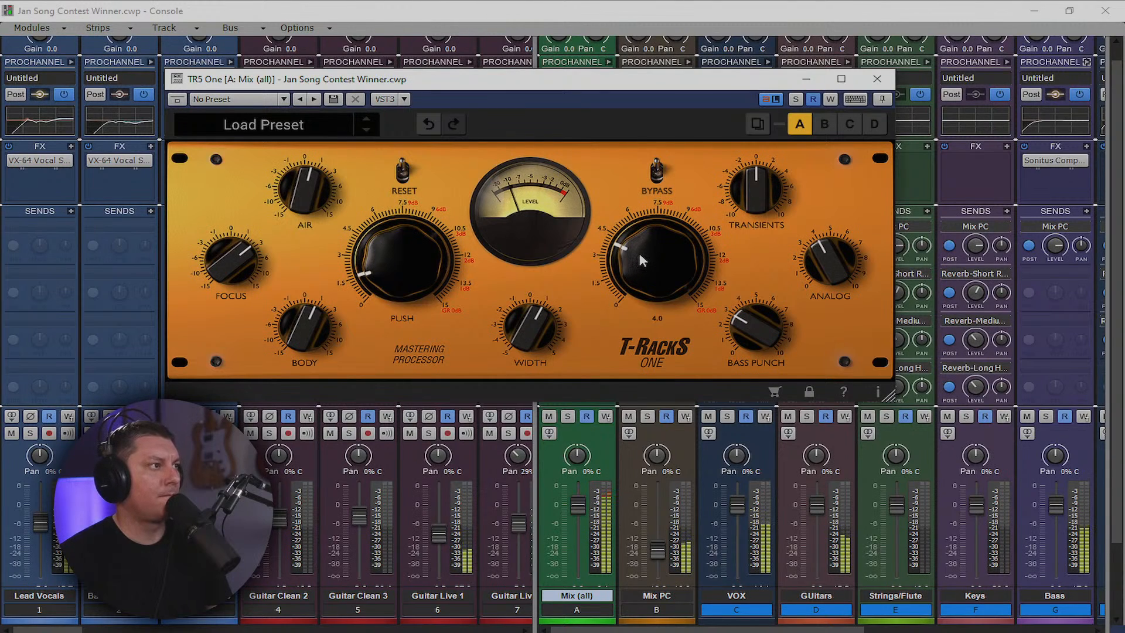
pyautogui.click(877, 78)
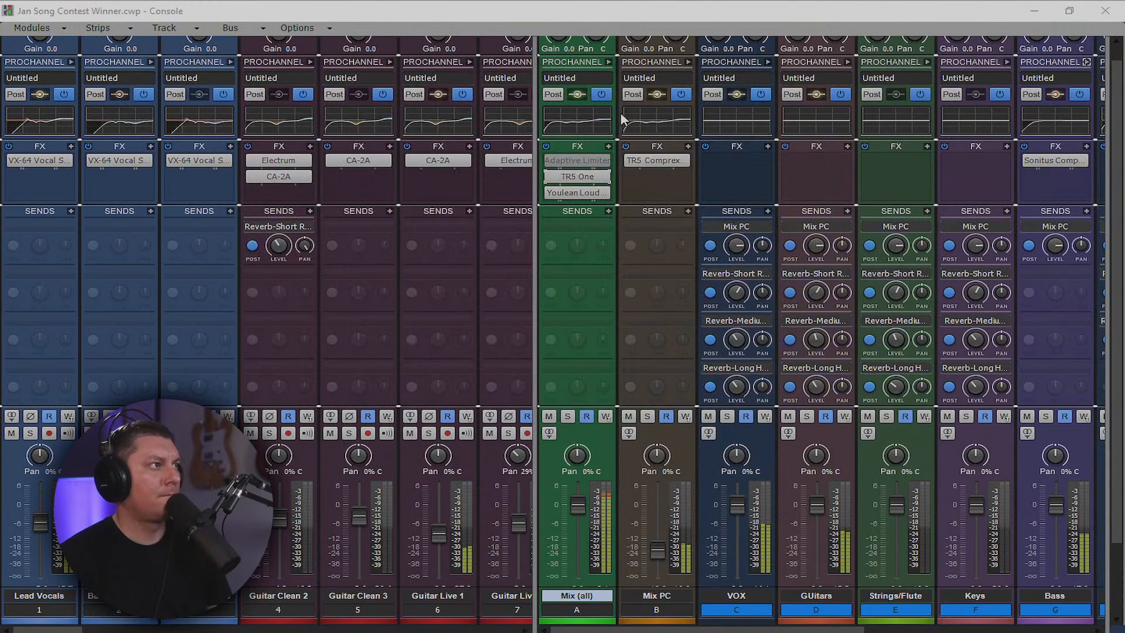
# Insert Drawmer S73 from Dynamics > Compressors into the Mix (all) FX bin
pyautogui.click(609, 62)
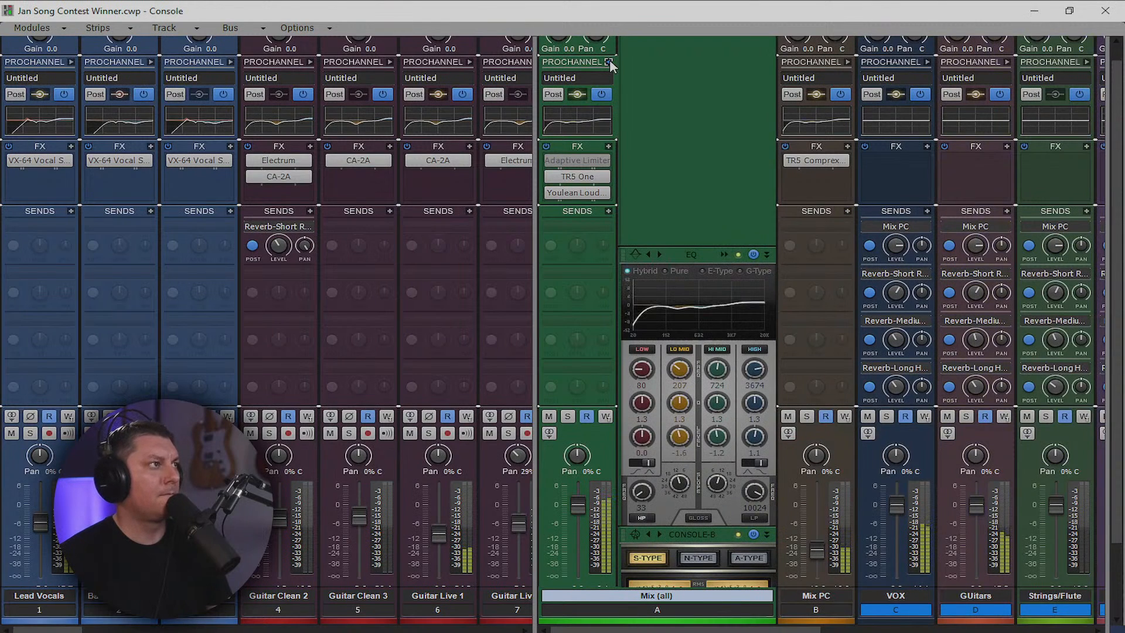
pyautogui.click(610, 61)
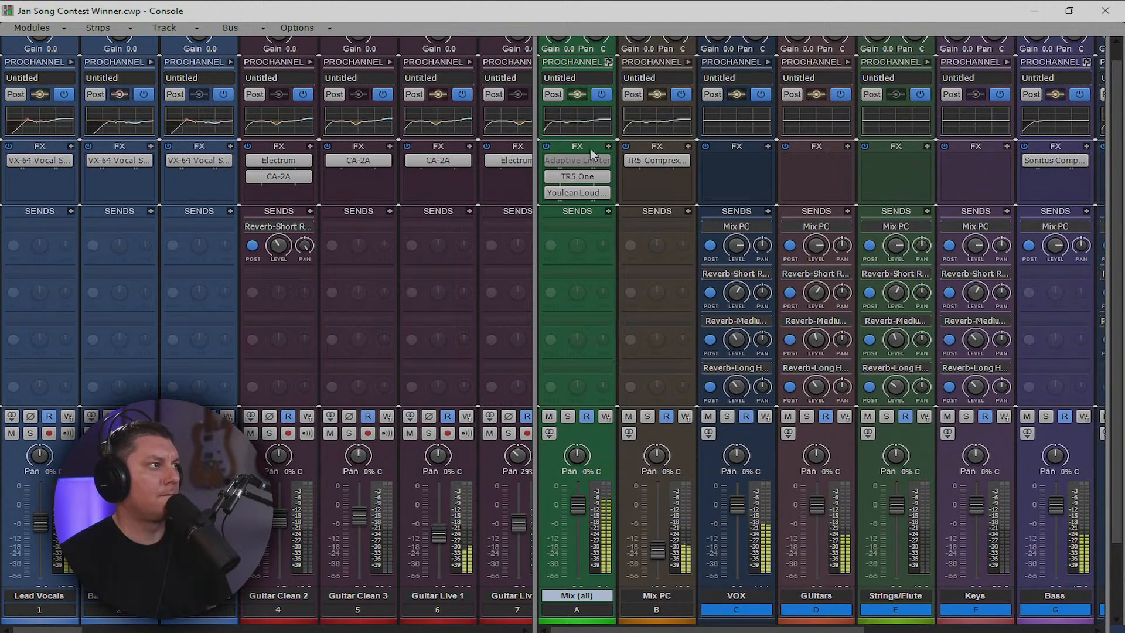
pyautogui.click(610, 147)
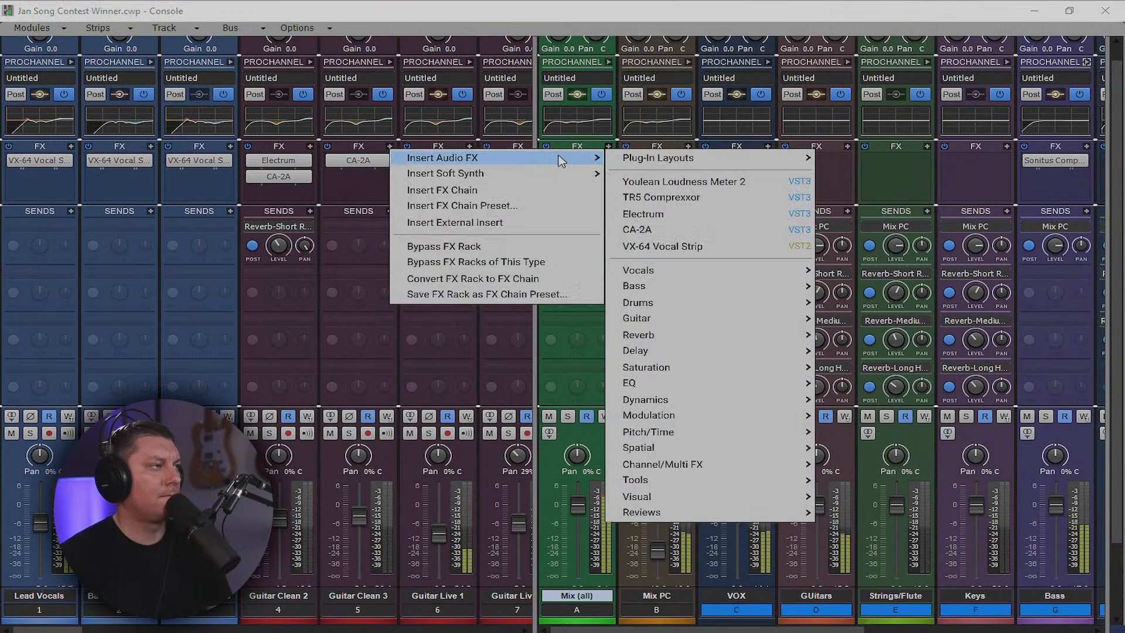
pyautogui.moveTo(563, 162)
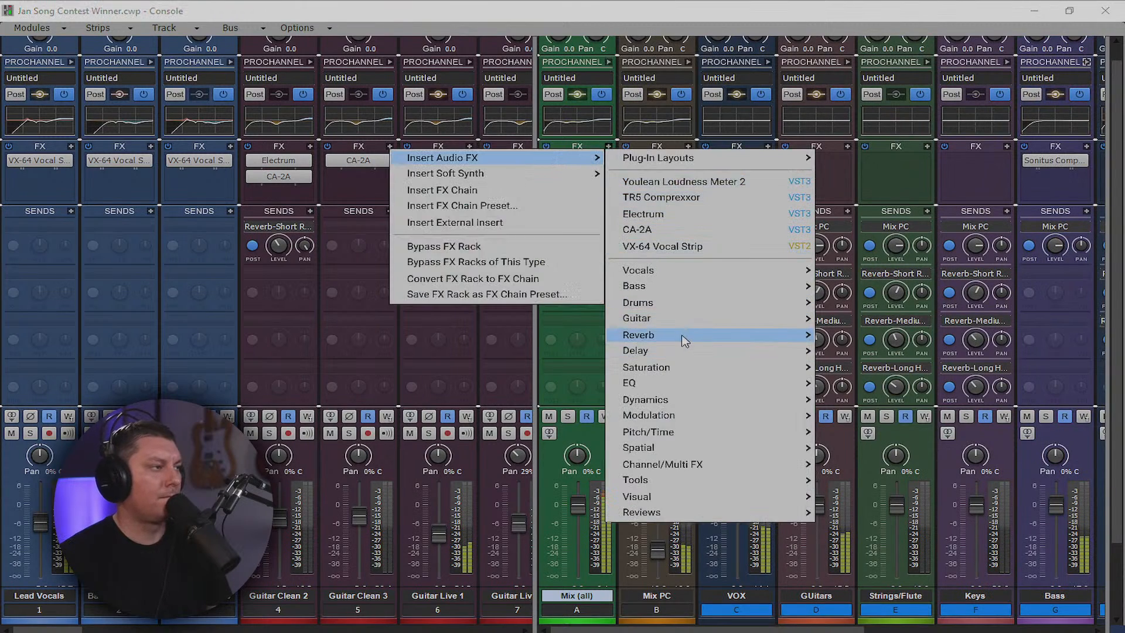
pyautogui.moveTo(693, 407)
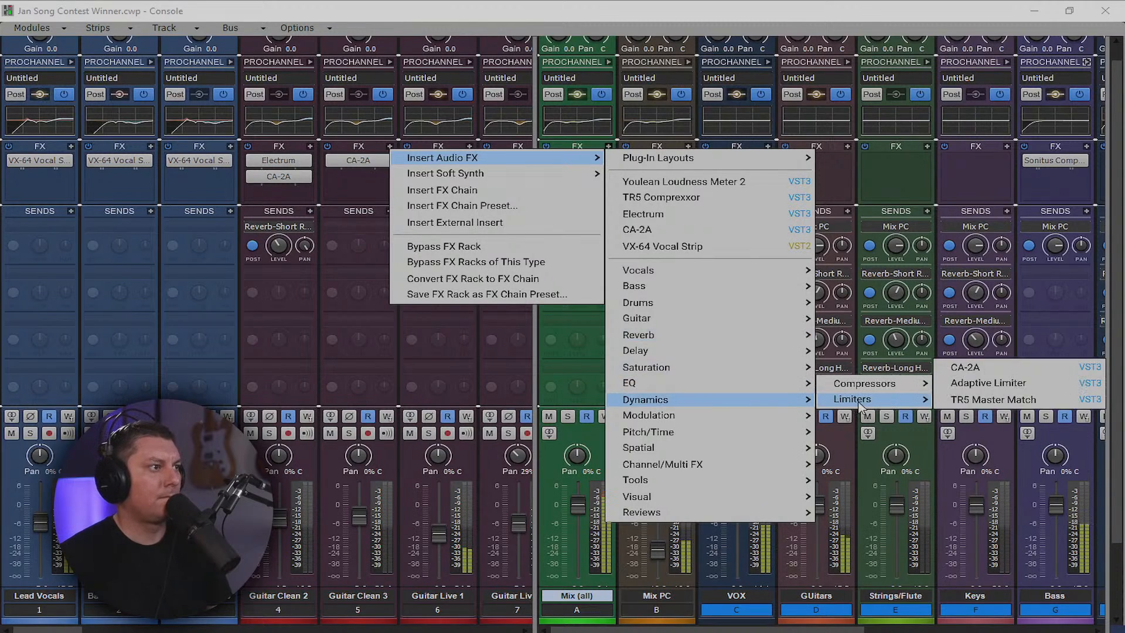
pyautogui.moveTo(879, 387)
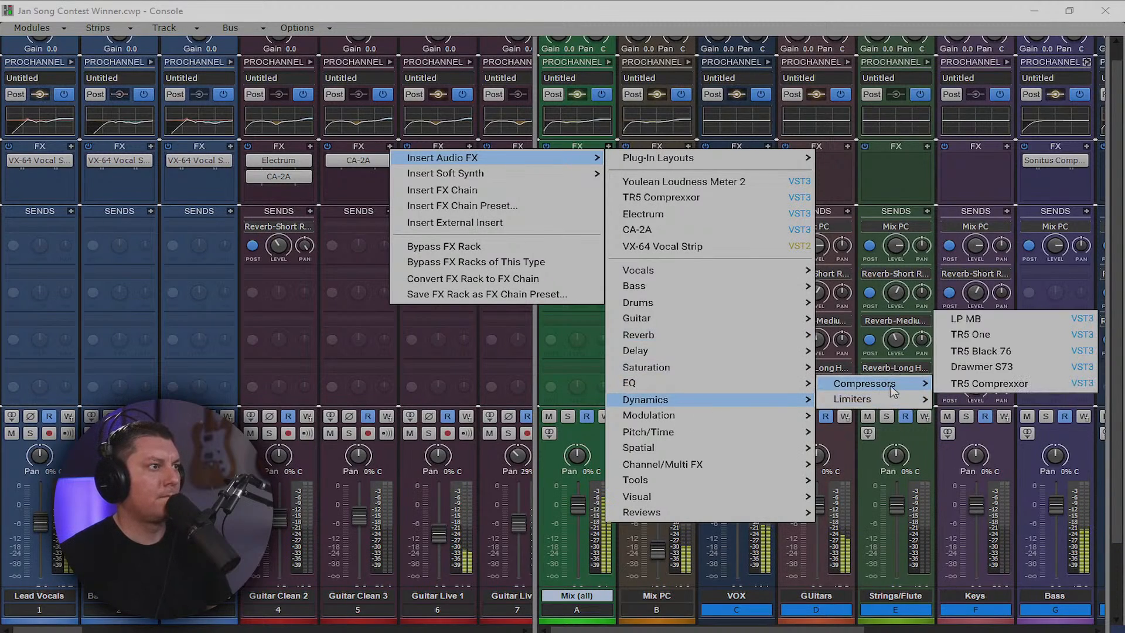
pyautogui.click(1006, 367)
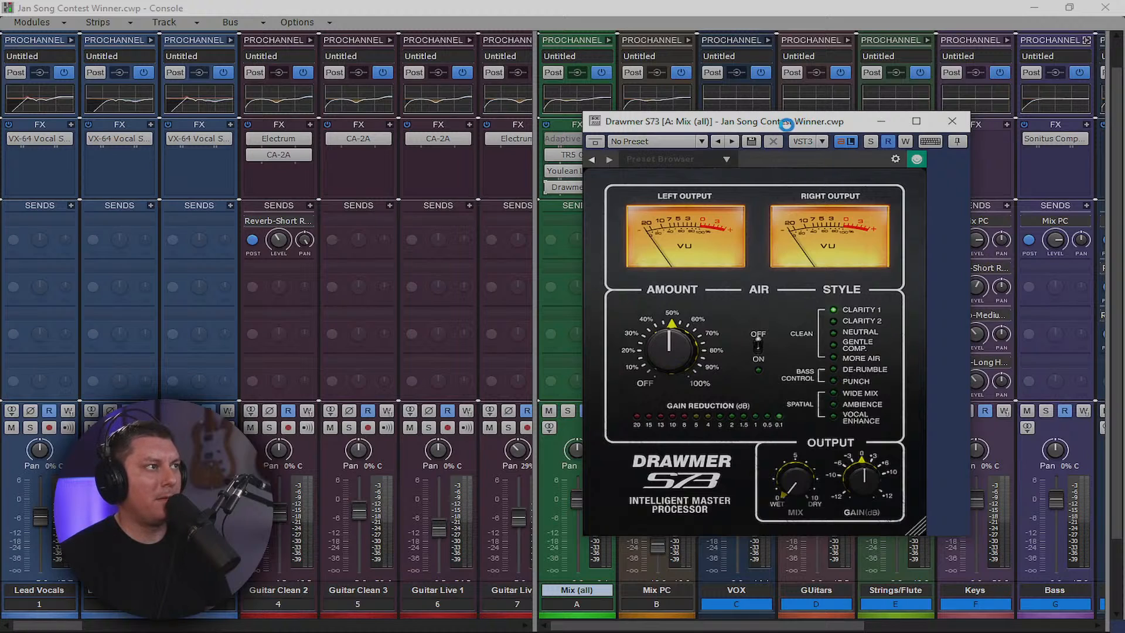
# Reposition and narrow the Drawmer S73 plug-in window
pyautogui.moveTo(780, 129); pyautogui.dragTo(870, 97)
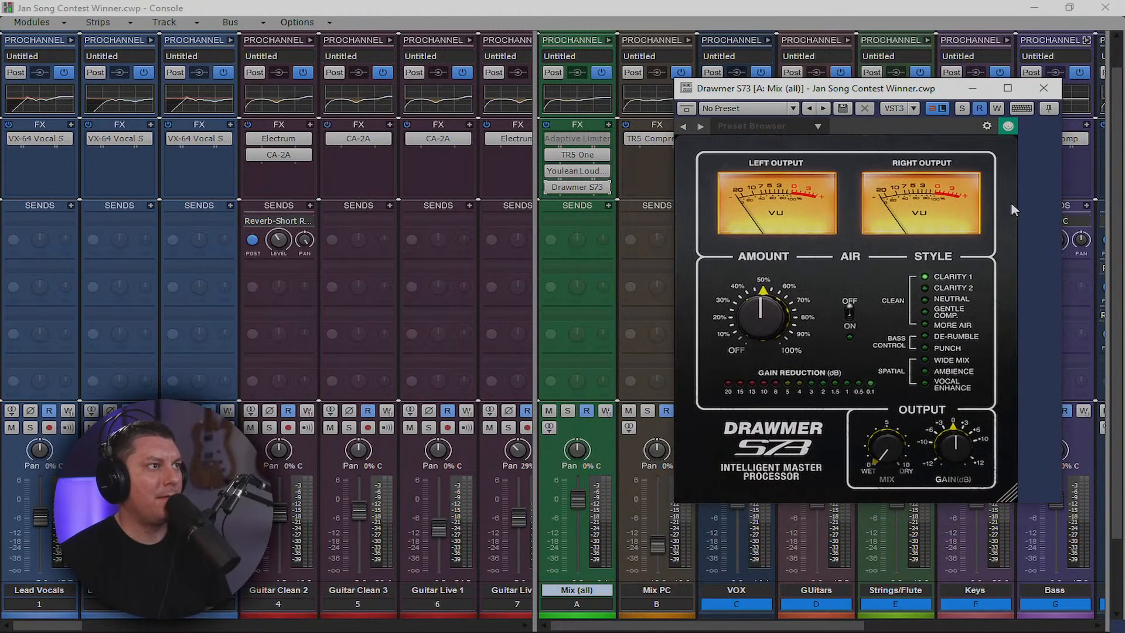
pyautogui.moveTo(1062, 227); pyautogui.dragTo(1026, 233)
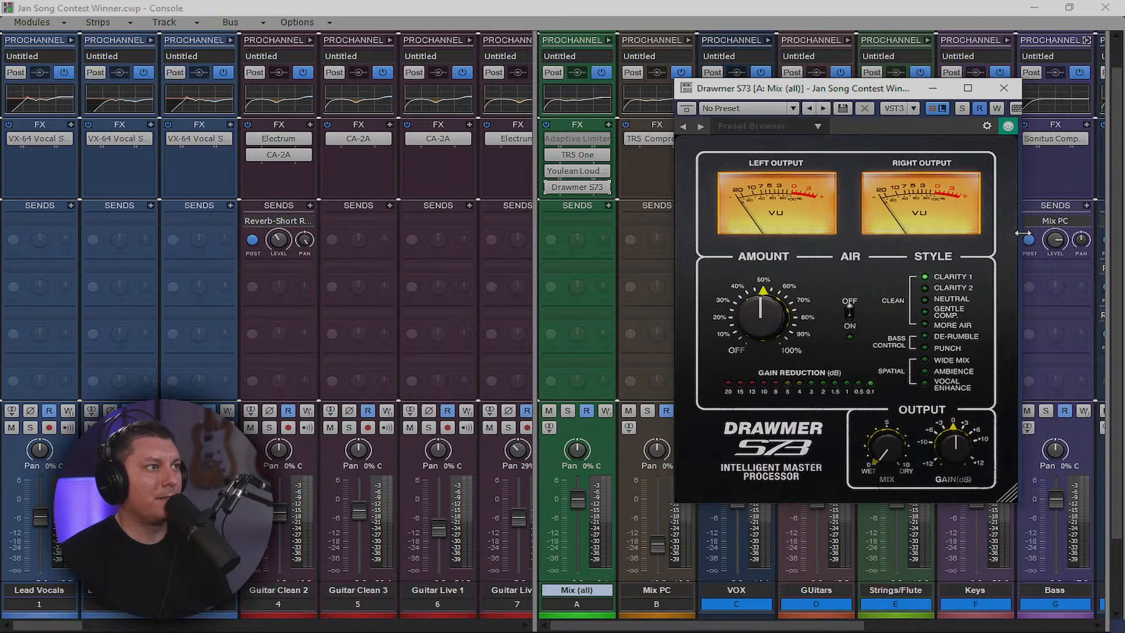
pyautogui.moveTo(875, 91); pyautogui.dragTo(908, 91)
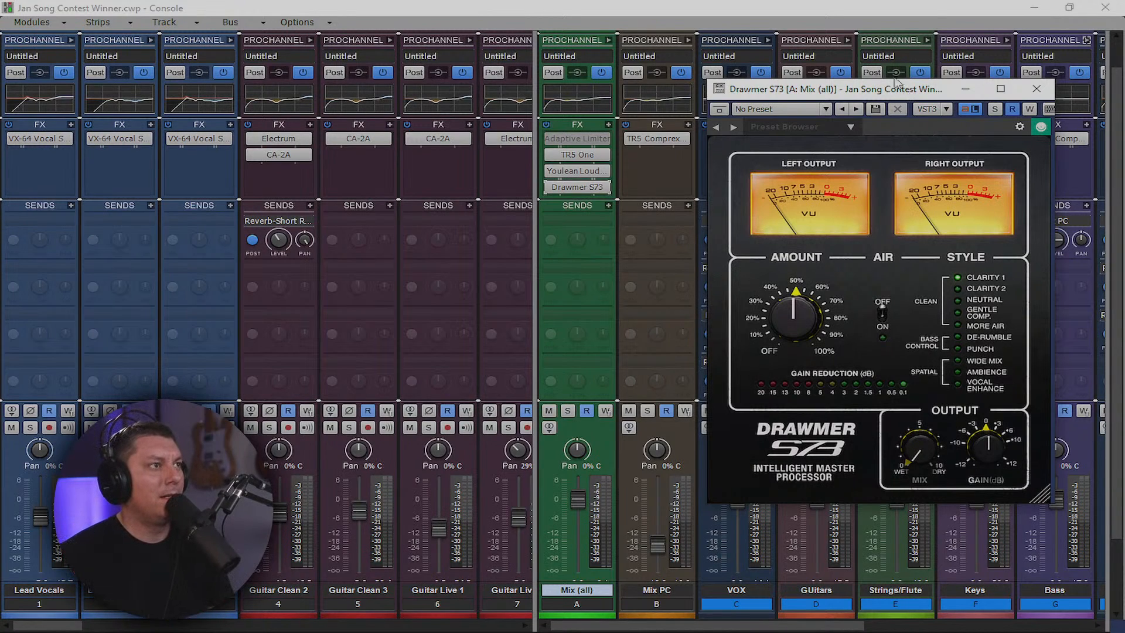
pyautogui.moveTo(860, 91); pyautogui.dragTo(885, 113)
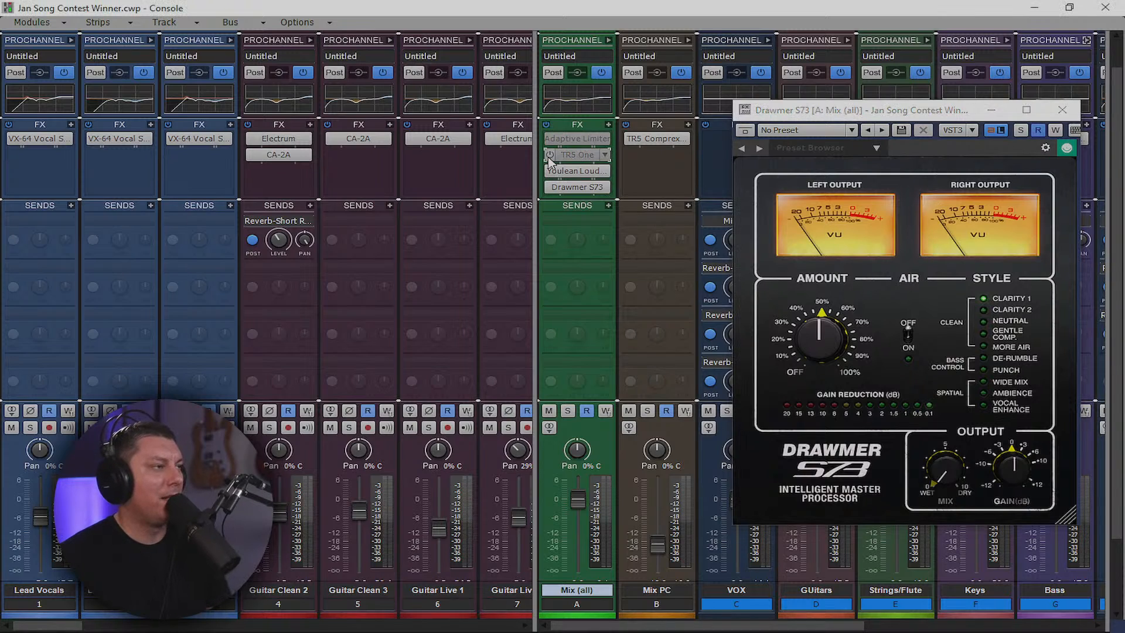
pyautogui.moveTo(868, 116); pyautogui.dragTo(842, 79)
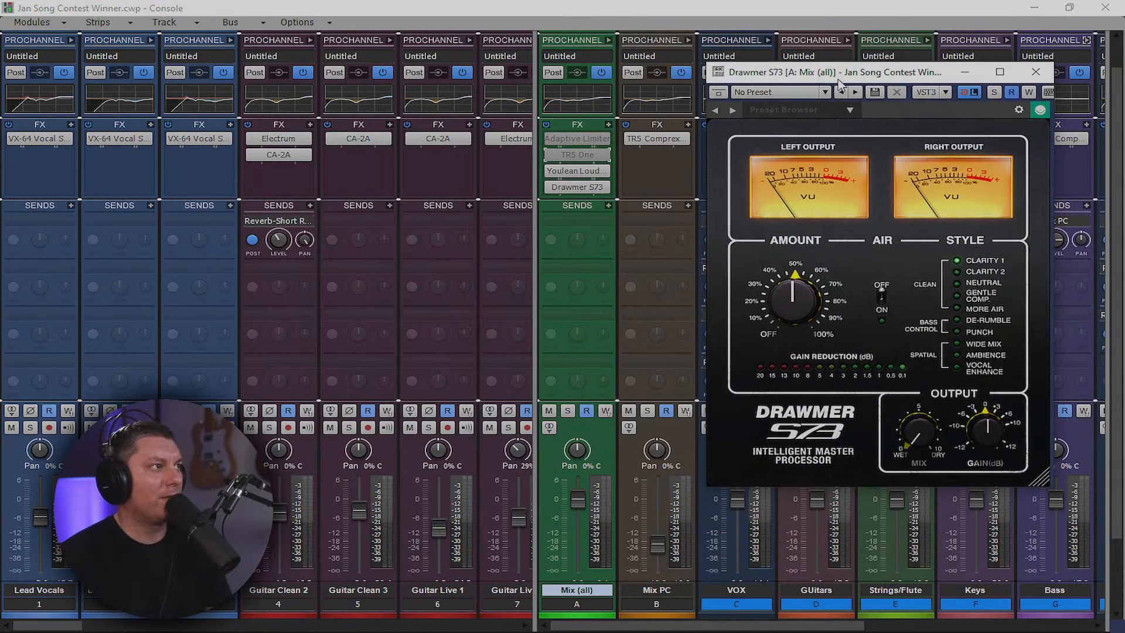
# Play the song, move Drawmer S73 directly after Adaptive Limiter, and bypass it
pyautogui.press('space')
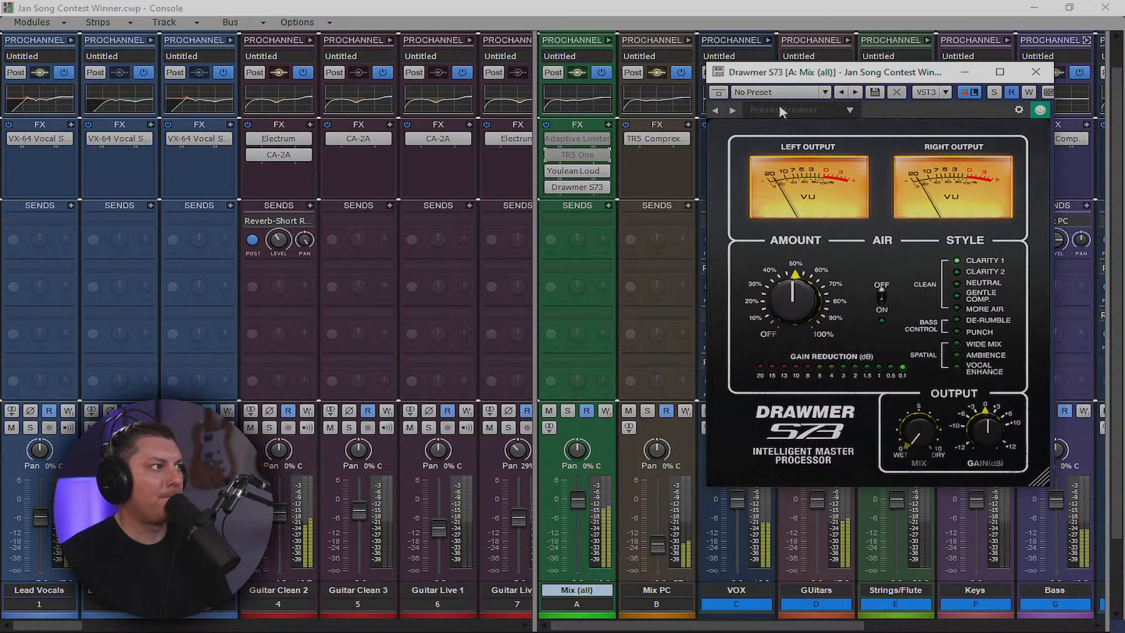
pyautogui.scroll(-2, 583, 177)
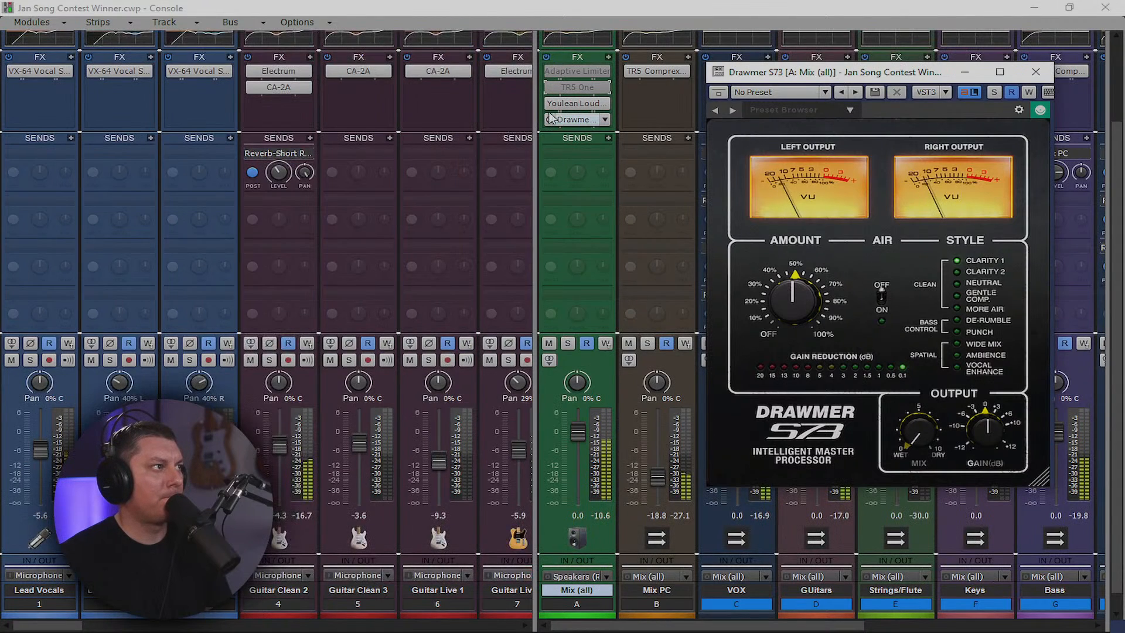
pyautogui.moveTo(577, 120); pyautogui.dragTo(573, 83)
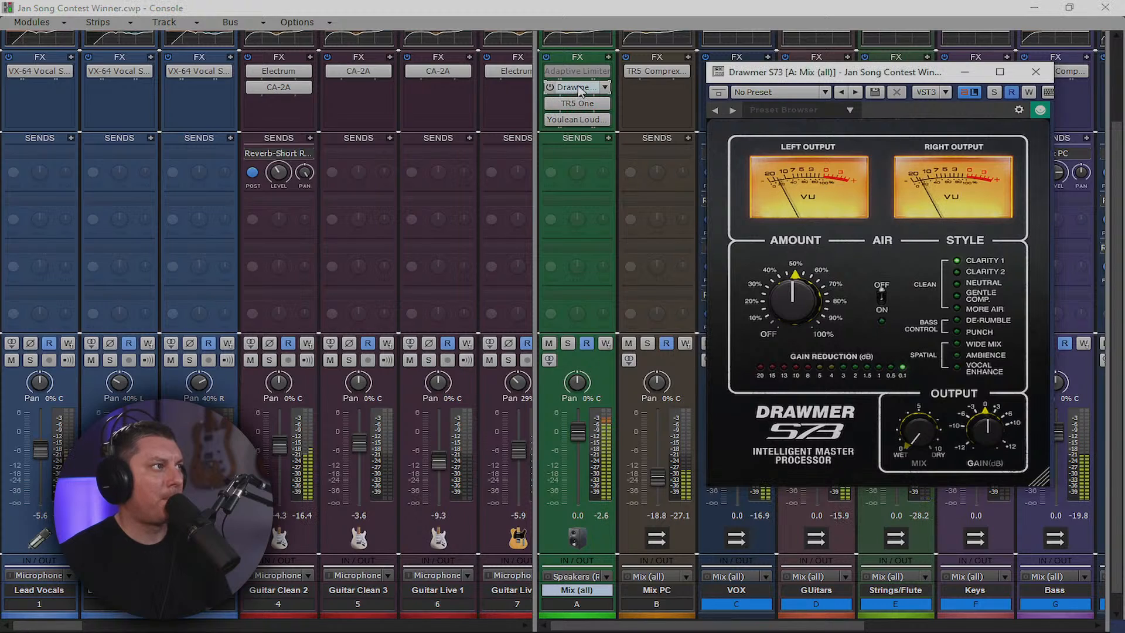
pyautogui.moveTo(579, 90)
pyautogui.mouseDown()
pyautogui.moveTo(583, 118)
pyautogui.moveTo(594, 100)
pyautogui.moveTo(581, 85)
pyautogui.mouseUp()
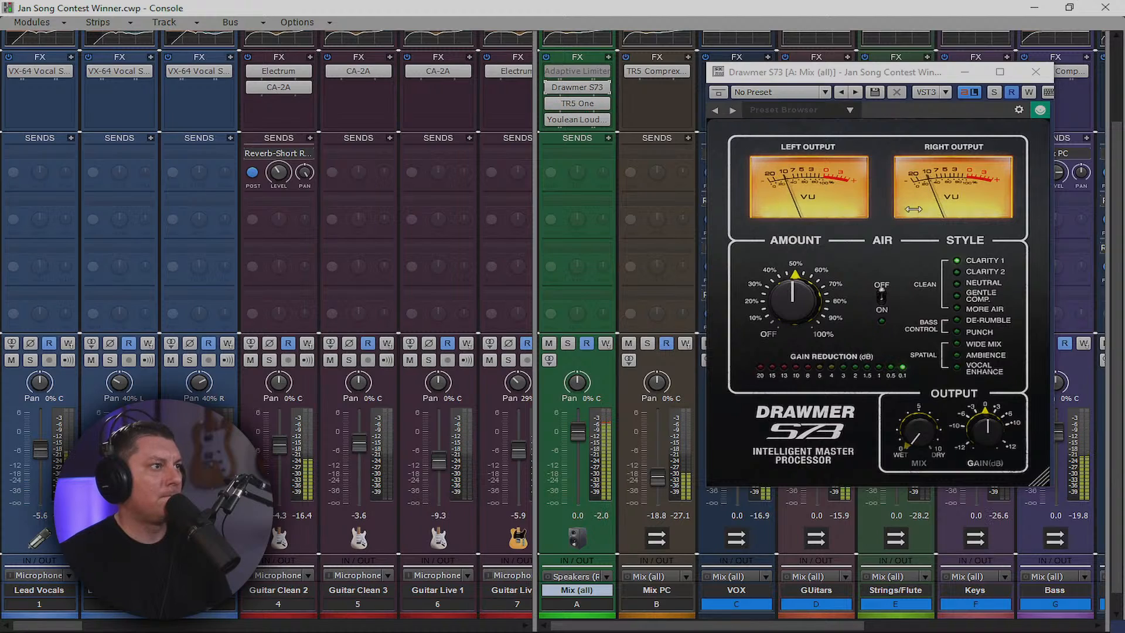
pyautogui.click(551, 89)
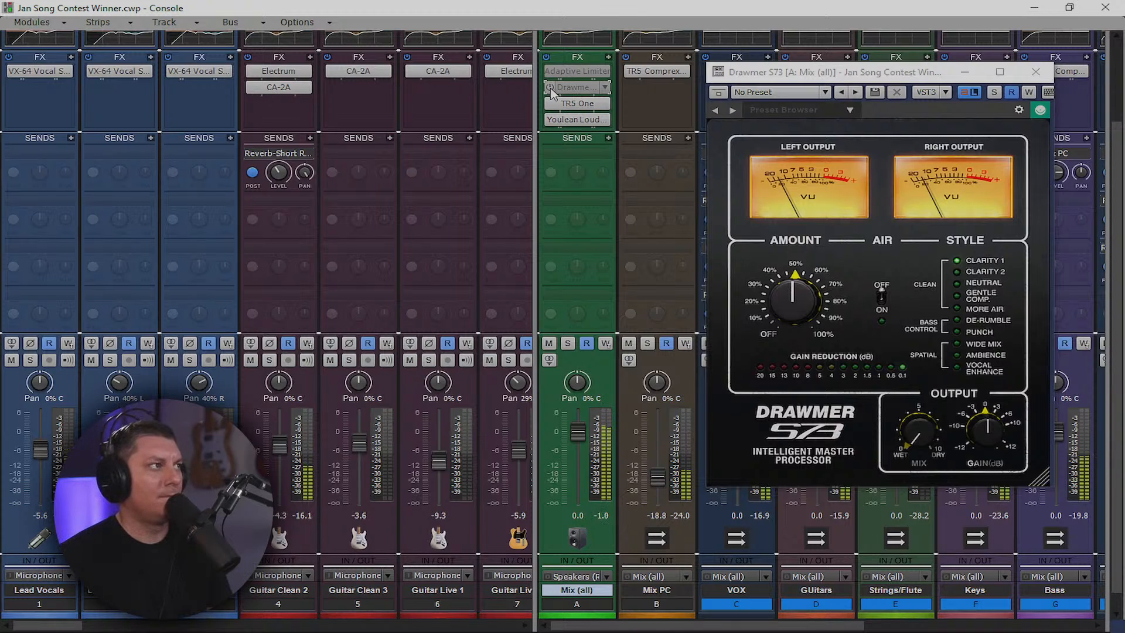
# Turn Drawmer S73 back on, switching Air on and then back off
pyautogui.click(551, 89)
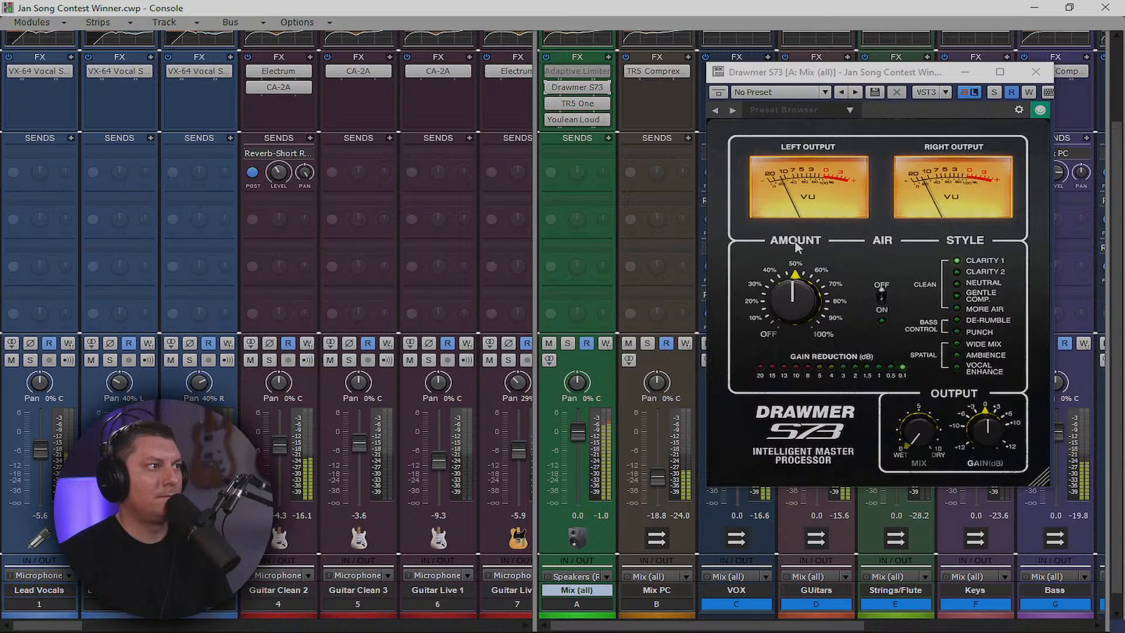
pyautogui.moveTo(812, 261)
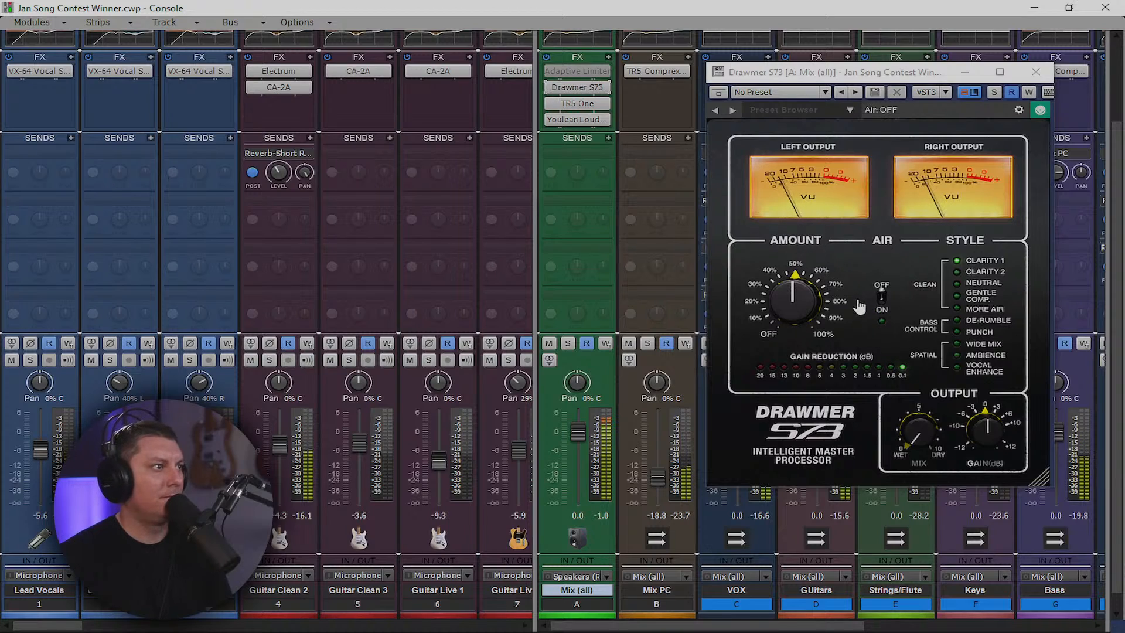
pyautogui.click(883, 301)
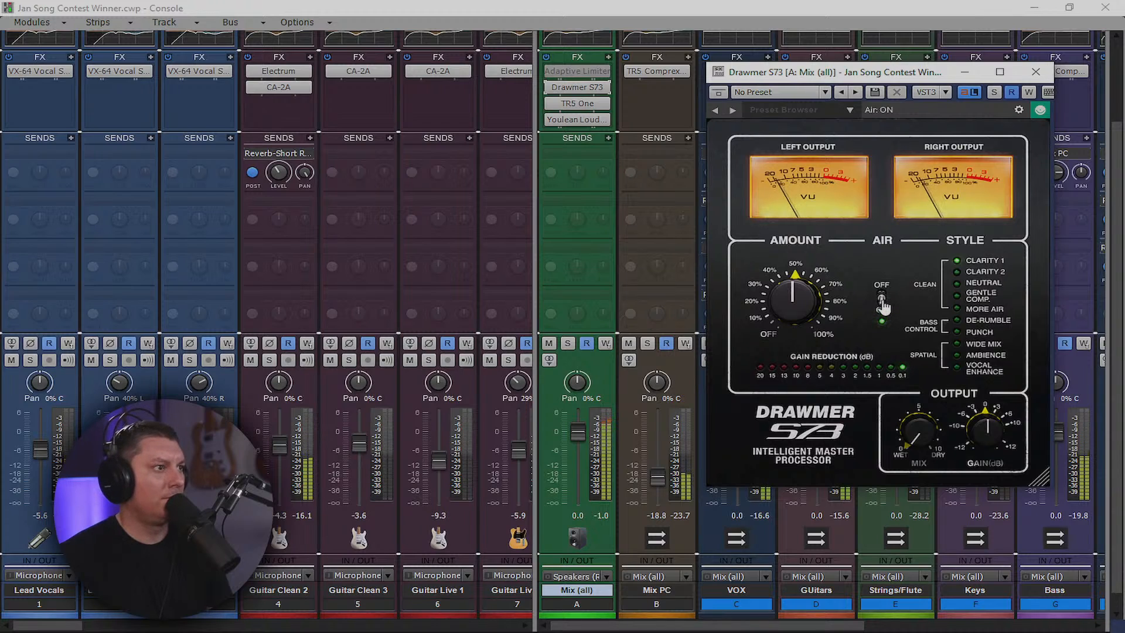
pyautogui.click(883, 301)
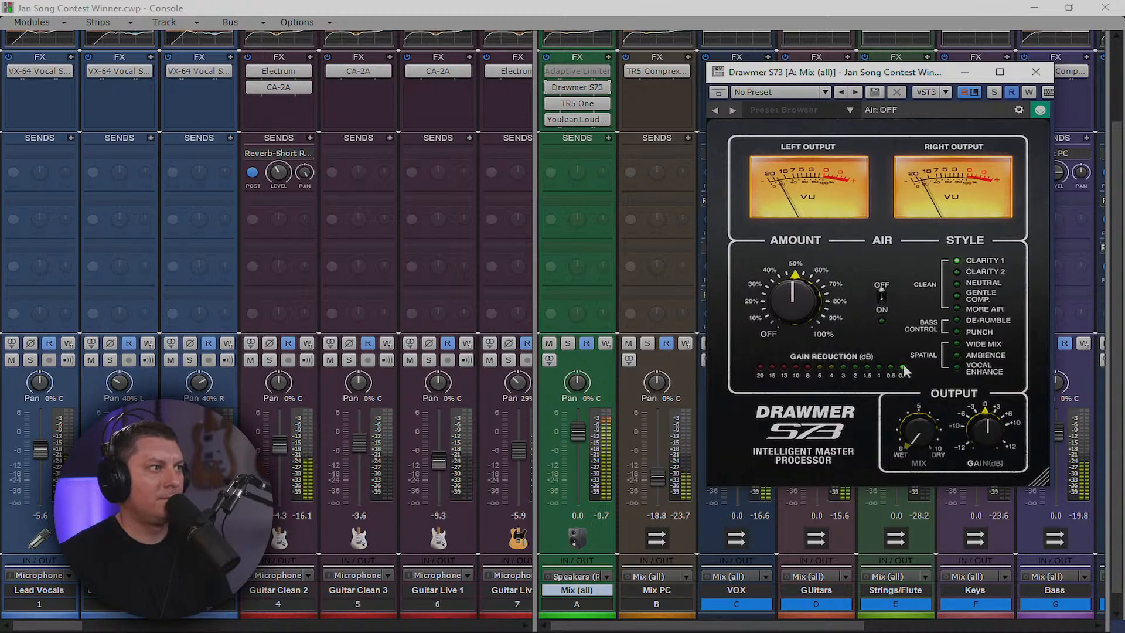
# Adjust the Drawmer's Mix, raise Amount to about 55.5, and close the plug-in window
pyautogui.moveTo(911, 434); pyautogui.dragTo(898, 352)
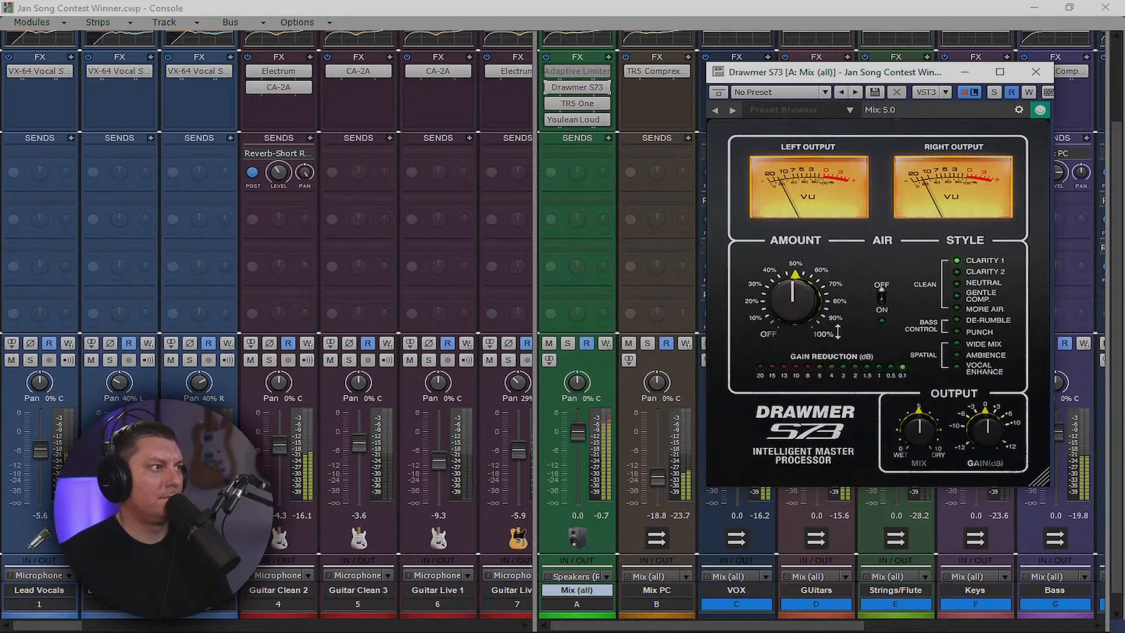
pyautogui.moveTo(793, 297); pyautogui.dragTo(795, 291)
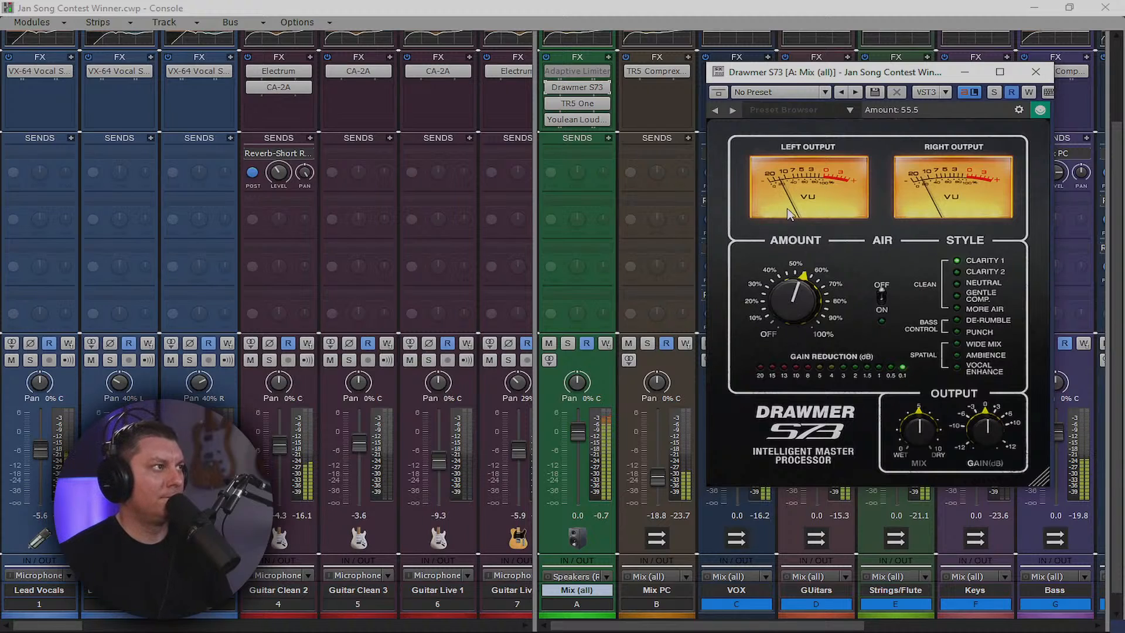
pyautogui.click(1037, 72)
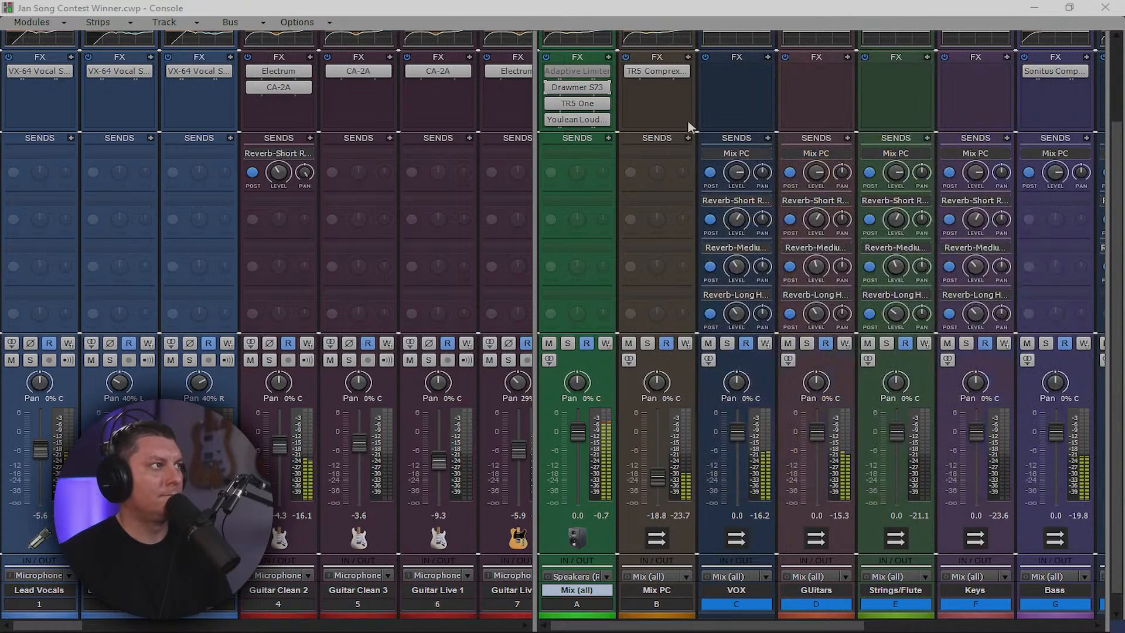
# Insert an Adaptive Limiter from Dynamics > Limiters into the Mix bus FX bin
pyautogui.rightClick(614, 119)
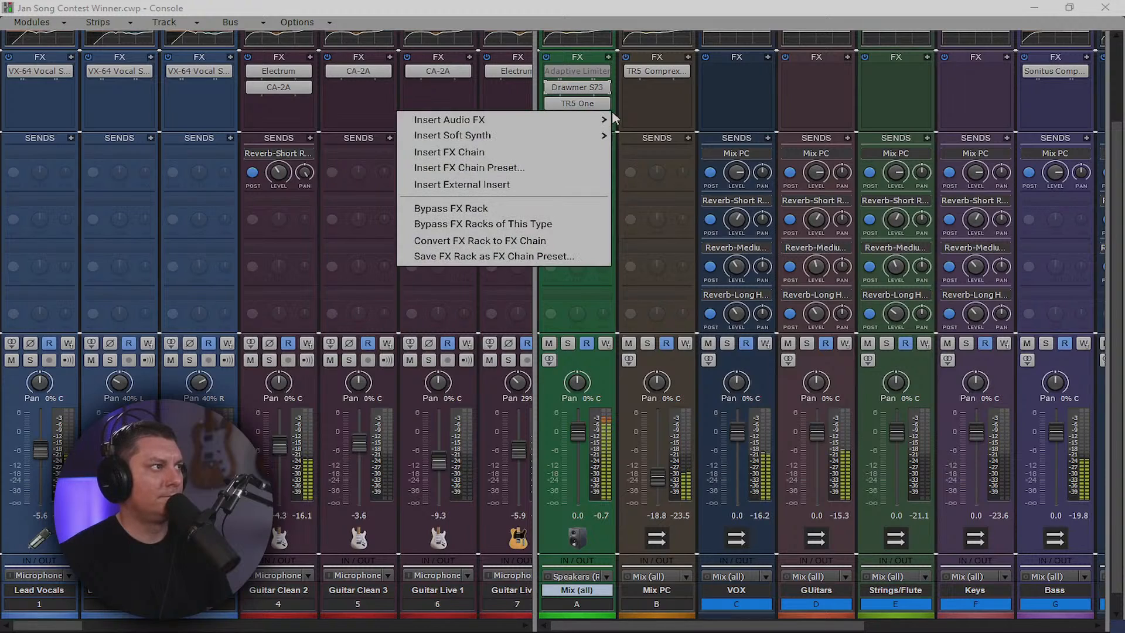
pyautogui.moveTo(603, 120)
pyautogui.moveTo(712, 361)
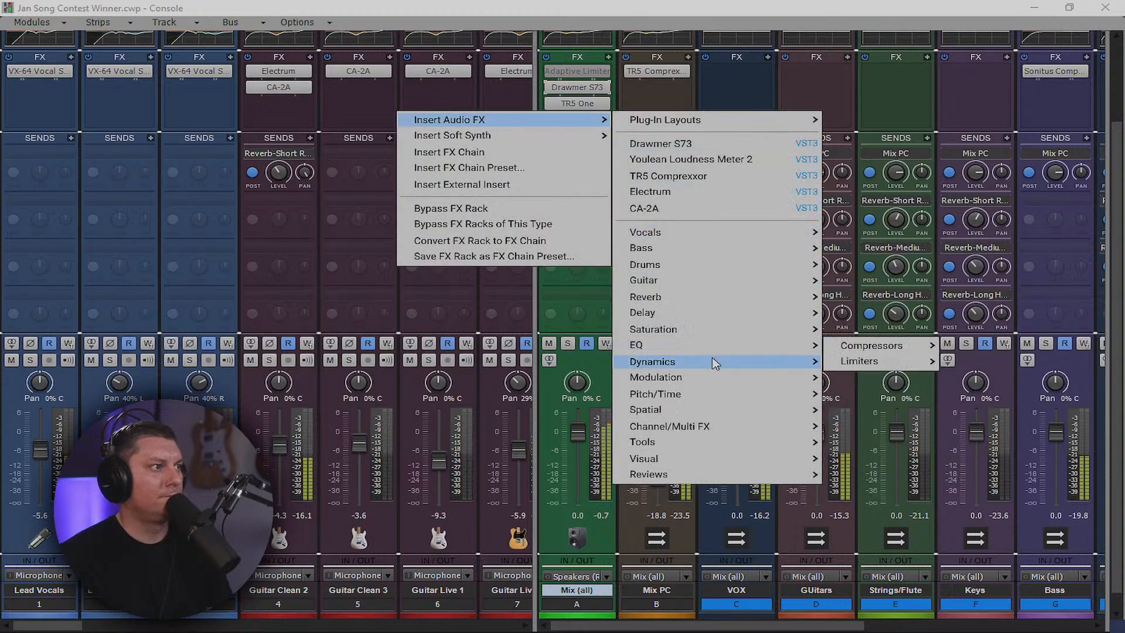
pyautogui.moveTo(898, 363)
pyautogui.click(1009, 346)
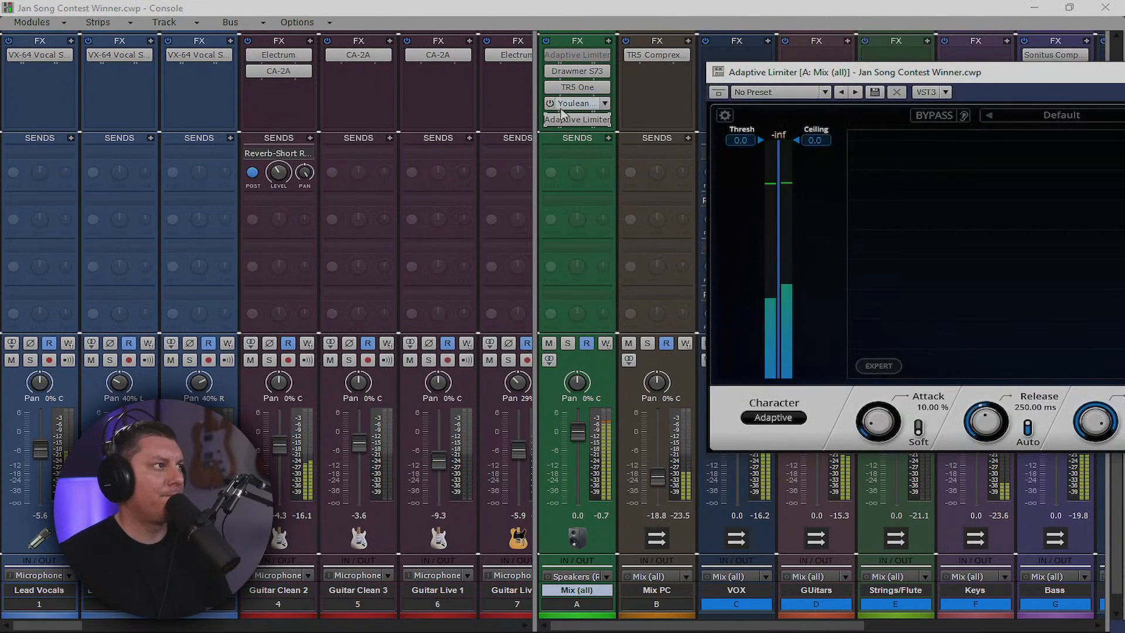
# Place the new limiter ahead of Youlean and lower its threshold to about -1.2 dB
pyautogui.moveTo(569, 101); pyautogui.dragTo(569, 102)
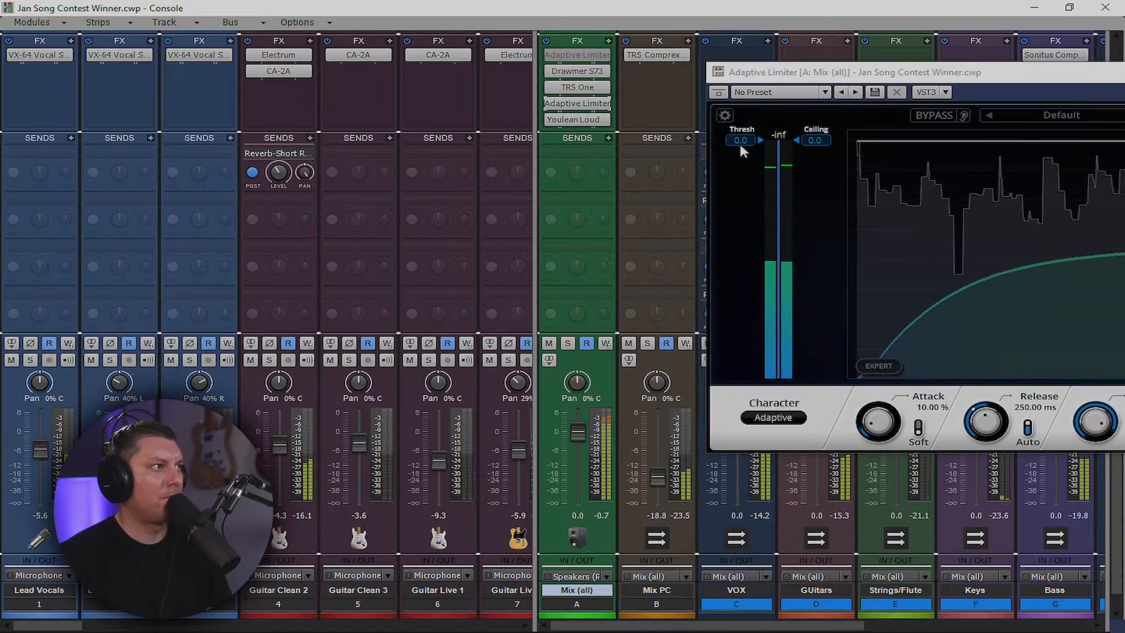
pyautogui.moveTo(741, 147); pyautogui.dragTo(809, 141)
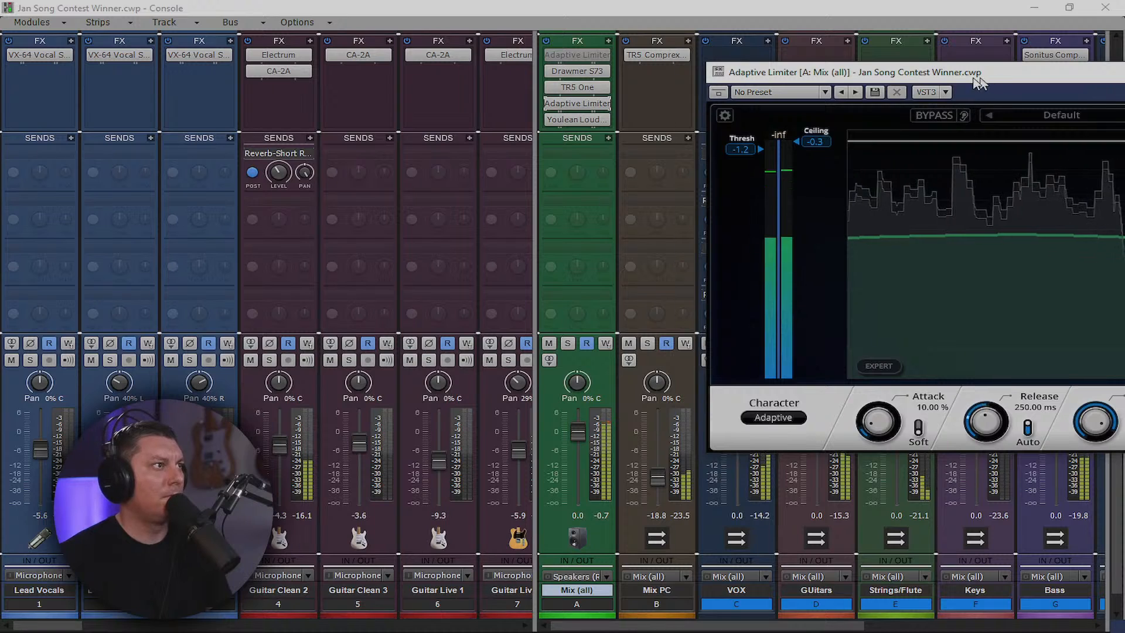
pyautogui.moveTo(978, 82); pyautogui.dragTo(477, 83)
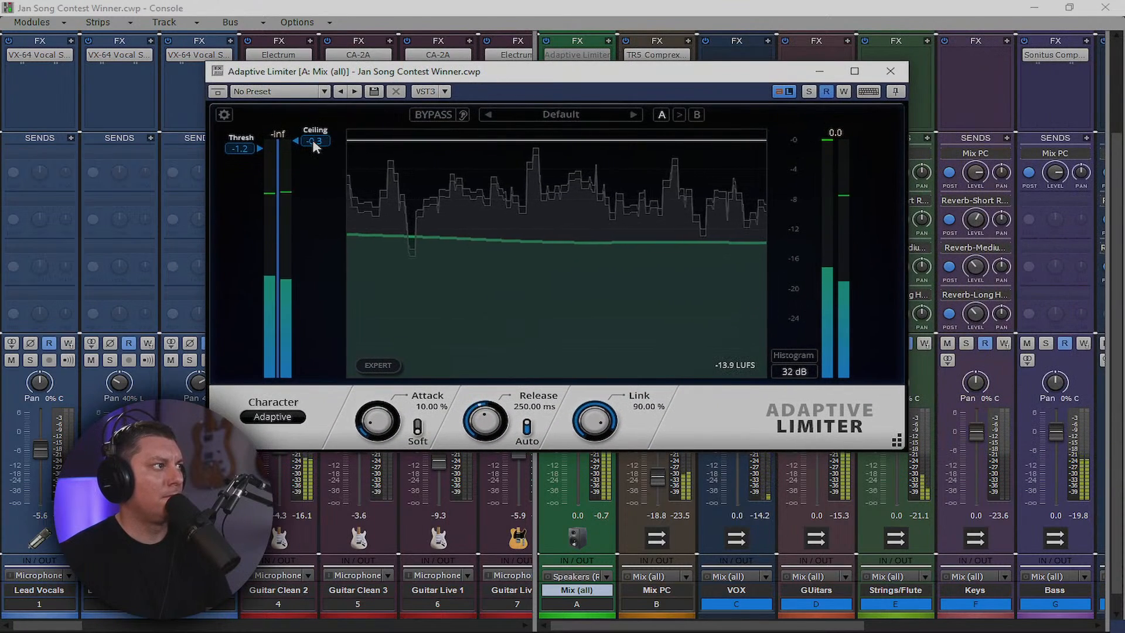
# Bring the Adaptive Limiter's ceiling back up to -0.1 dB
pyautogui.scroll(1, 312, 141)
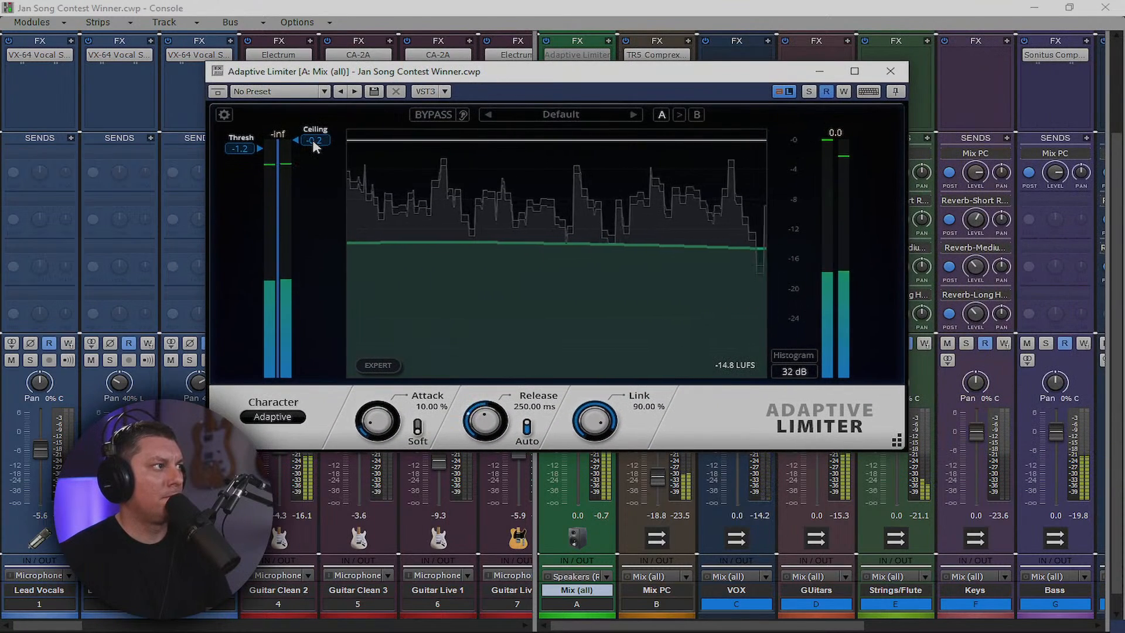
pyautogui.scroll(1, 312, 140)
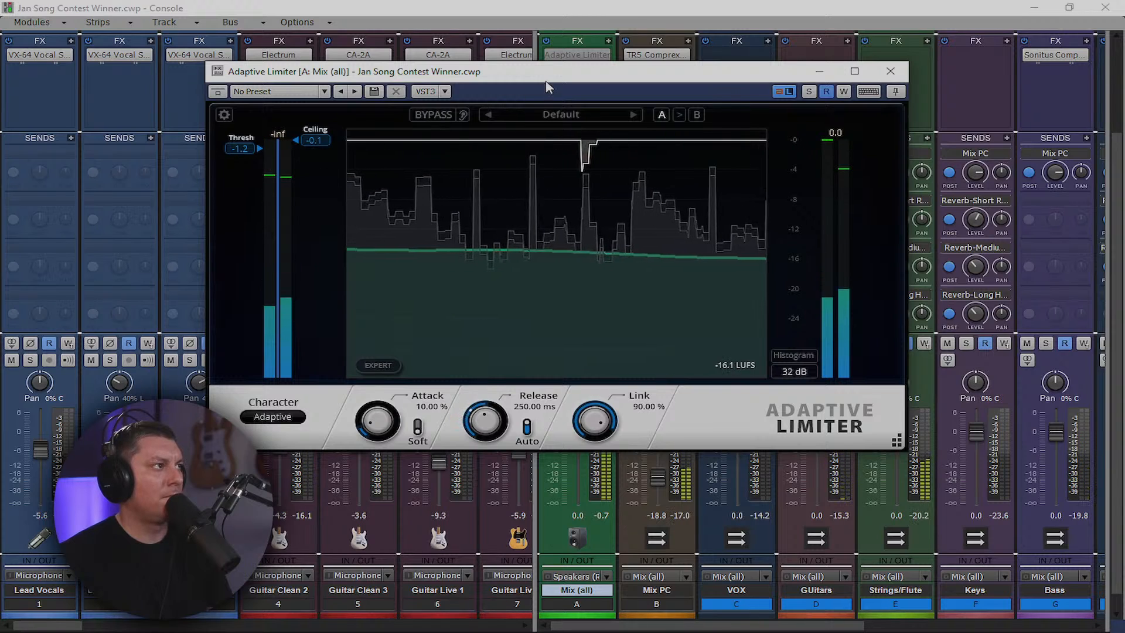
pyautogui.moveTo(547, 76); pyautogui.dragTo(530, 125)
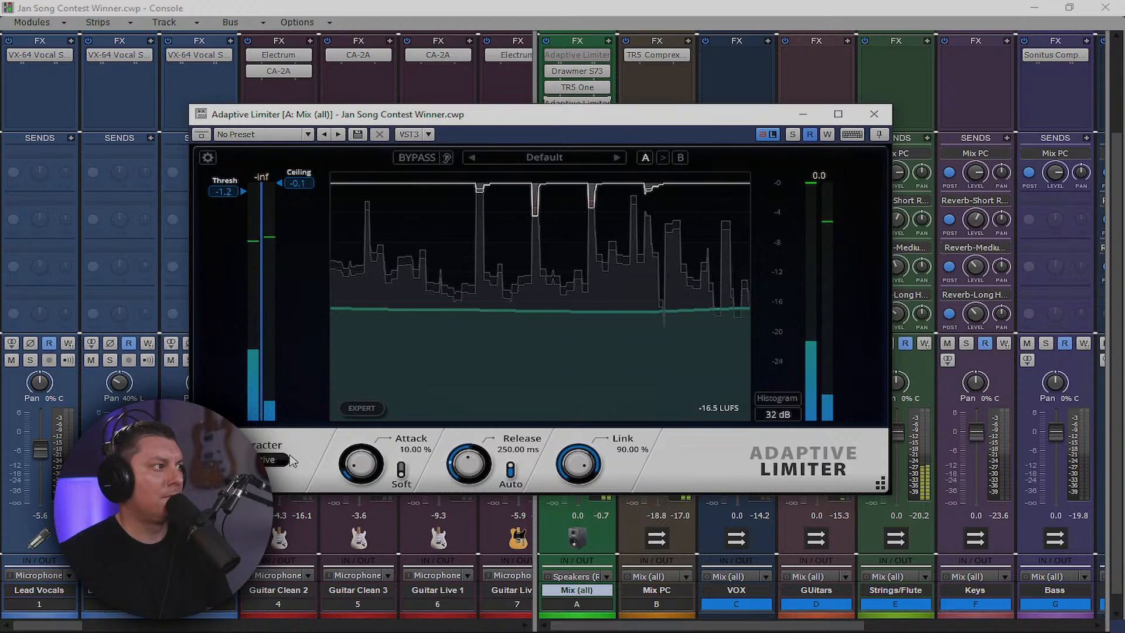
pyautogui.click(281, 460)
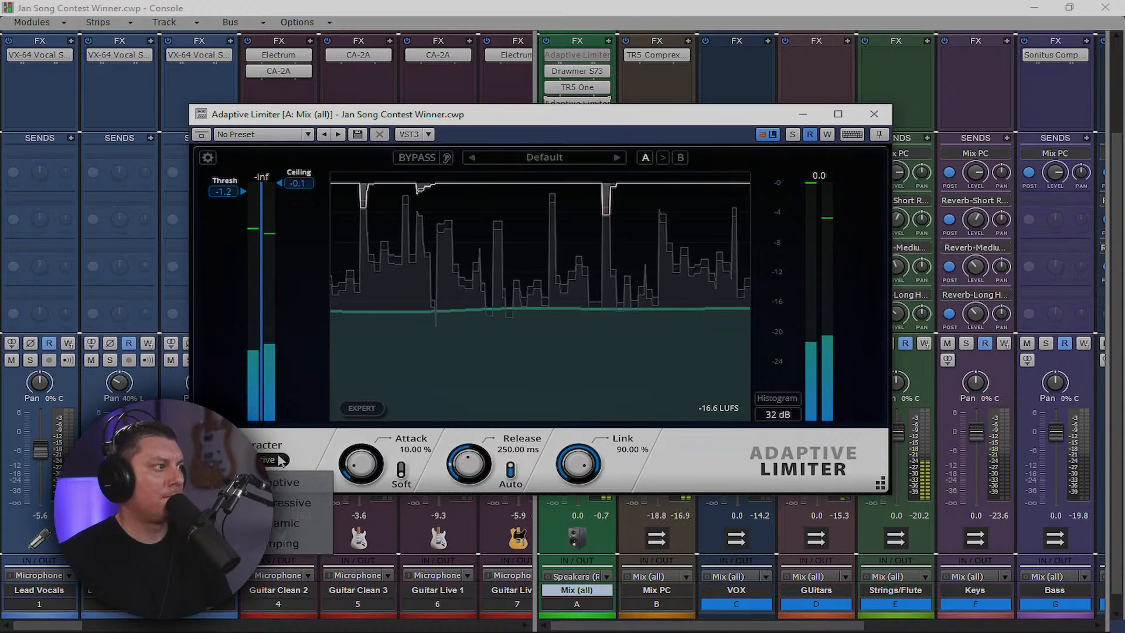
pyautogui.click(299, 409)
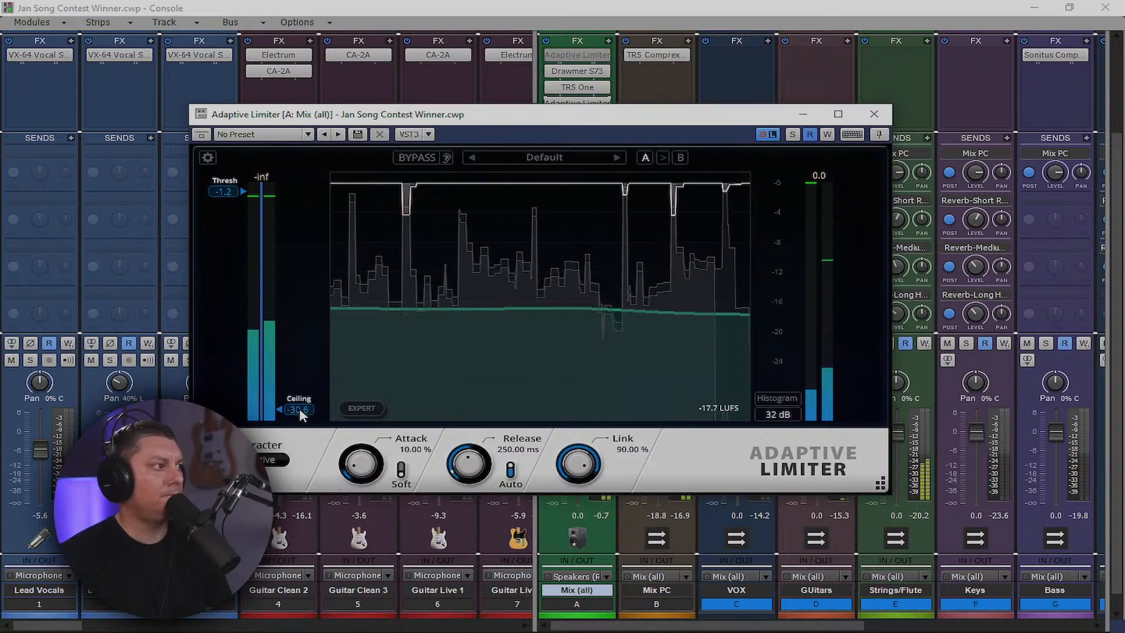
pyautogui.moveTo(297, 404); pyautogui.dragTo(292, 183)
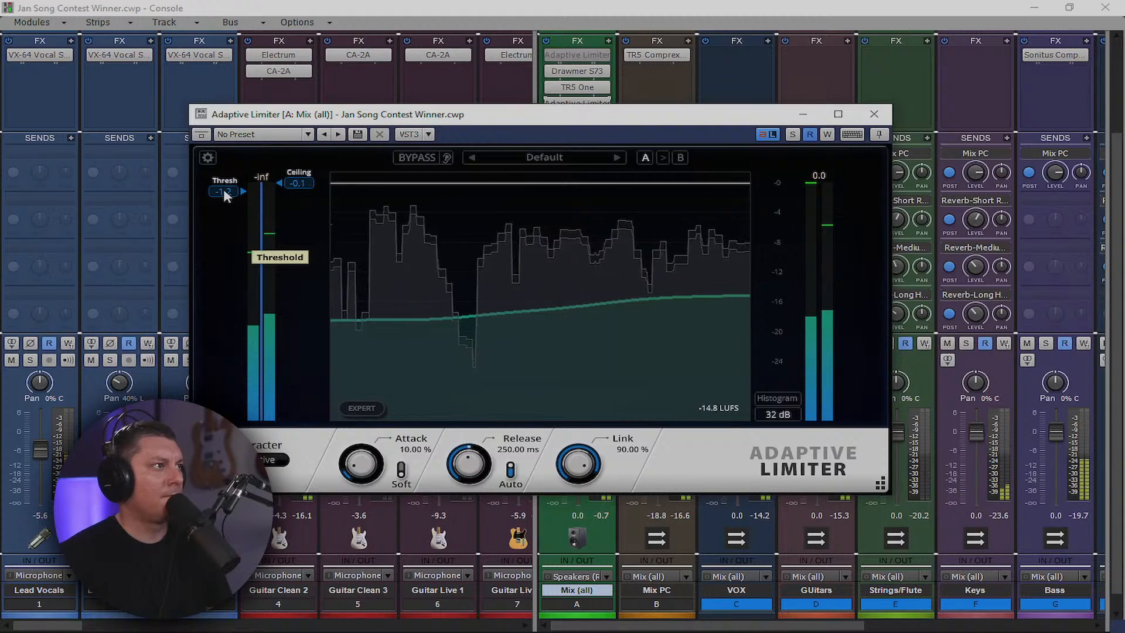
# Lower the limiter threshold to -2.5 dB and close its window
pyautogui.moveTo(223, 189); pyautogui.dragTo(229, 199)
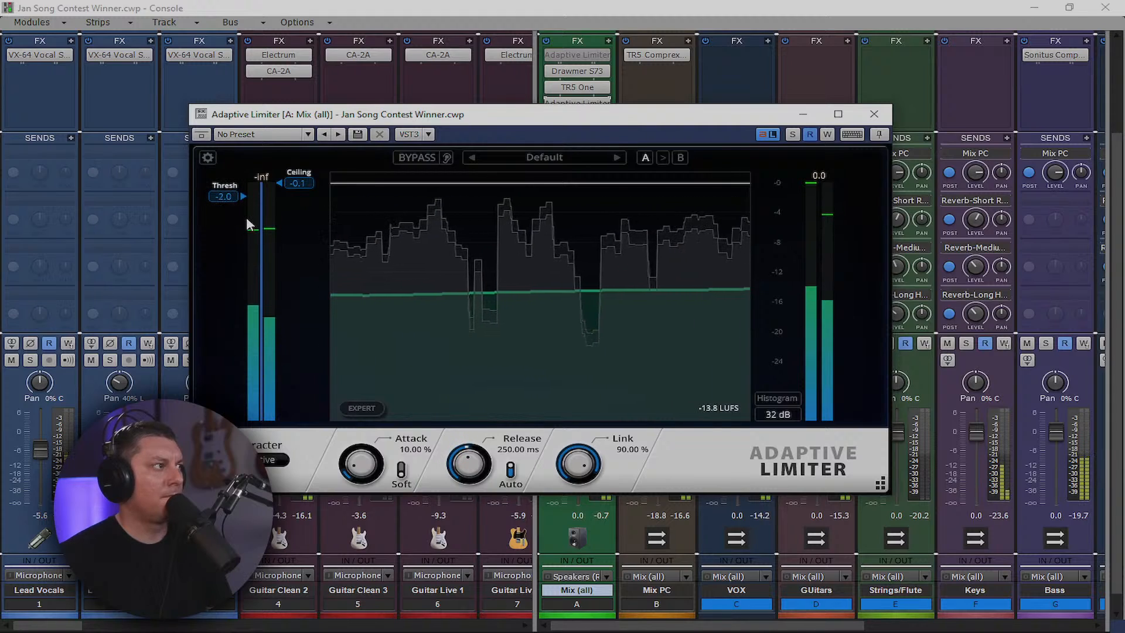
pyautogui.moveTo(225, 196); pyautogui.dragTo(227, 201)
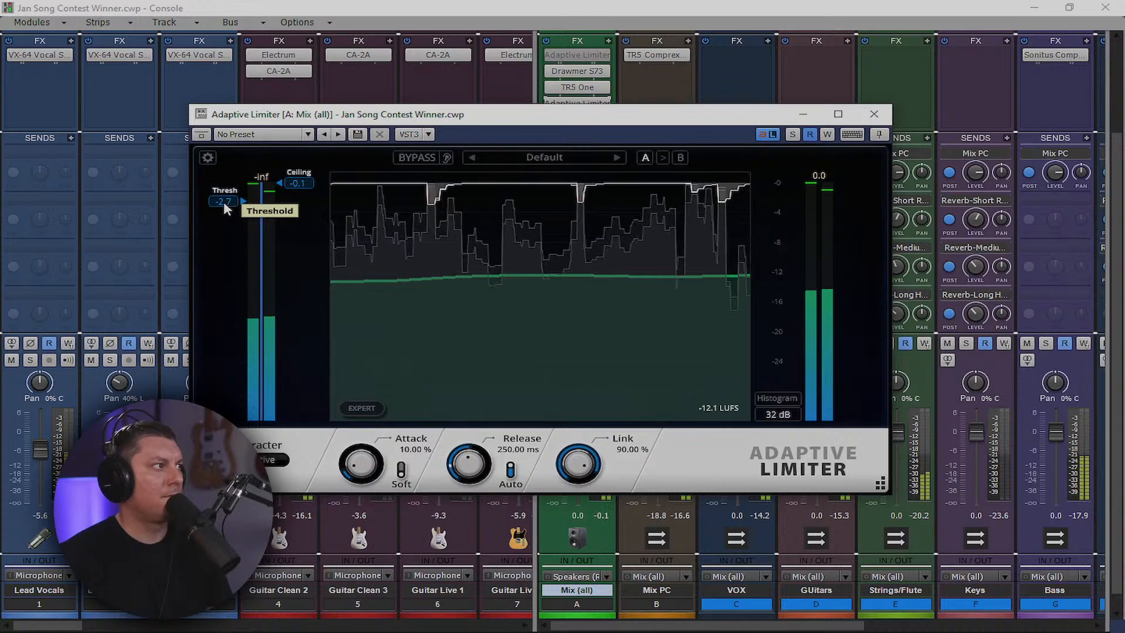
pyautogui.moveTo(223, 201); pyautogui.dragTo(223, 199)
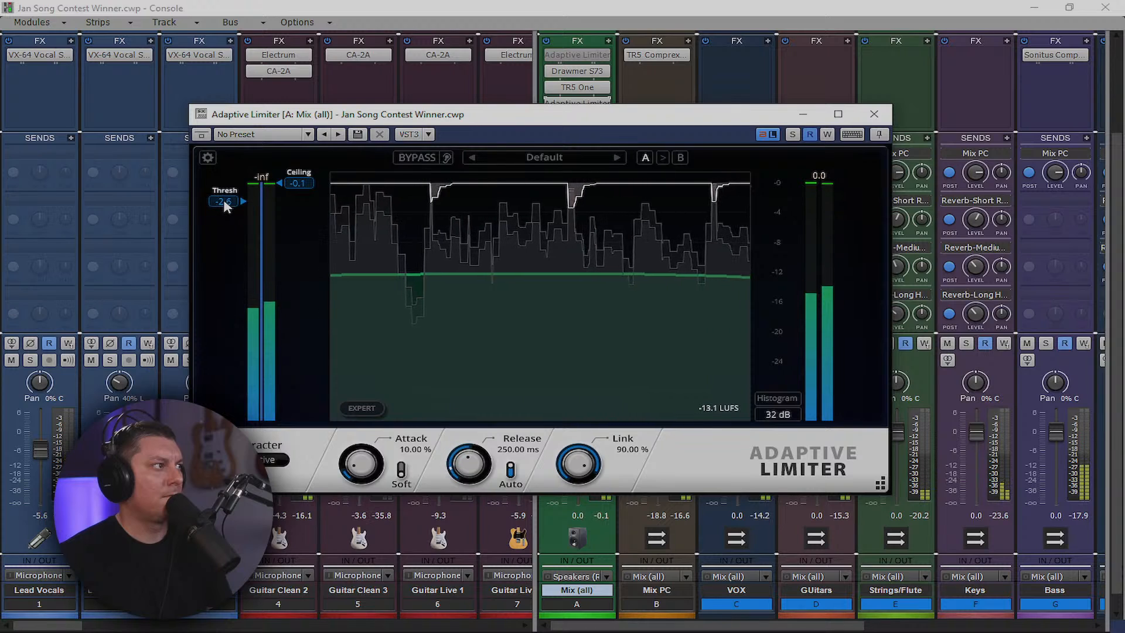
pyautogui.moveTo(224, 201); pyautogui.dragTo(224, 201)
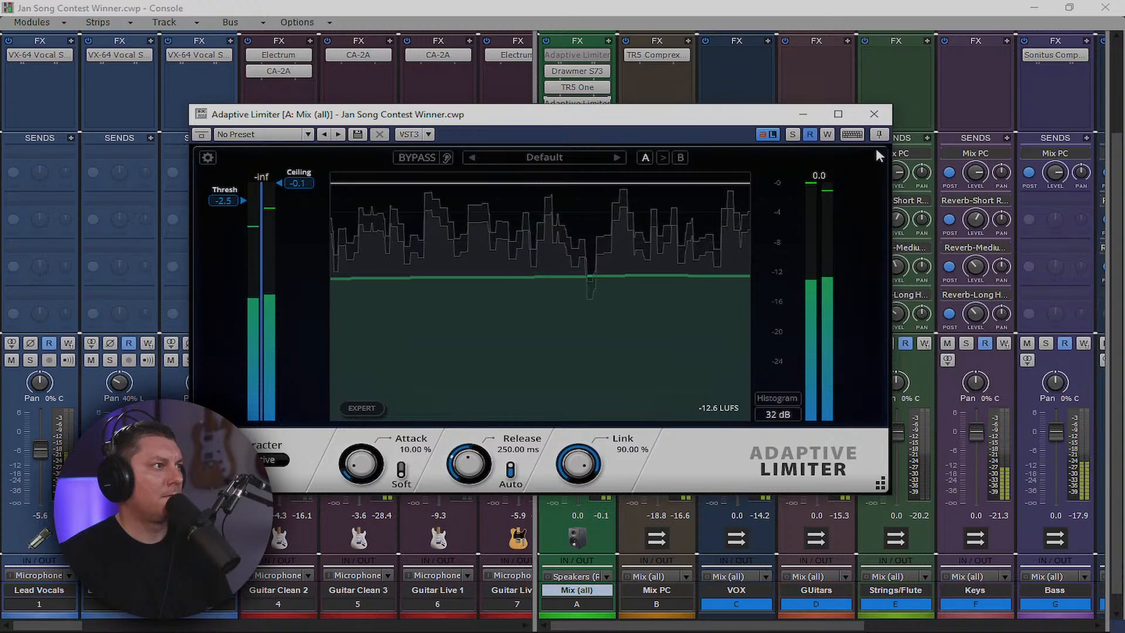
pyautogui.click(874, 114)
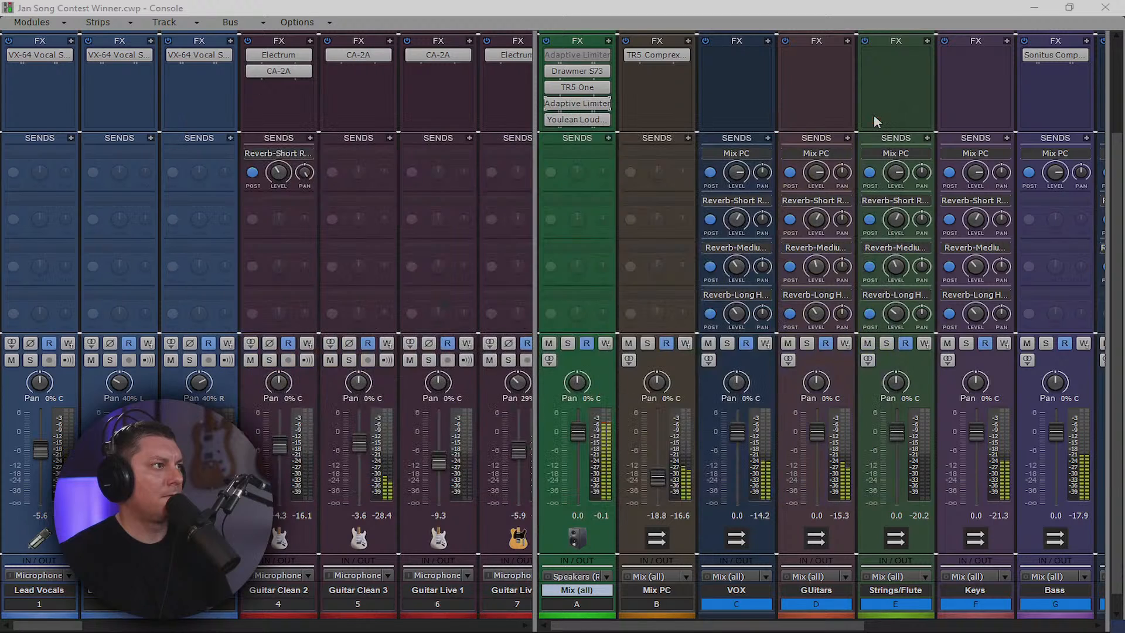
# Open Youlean Loudness Meter 2 on the Mix bus, reset it, and read -12.0 LUFS integrated
pyautogui.doubleClick(579, 119)
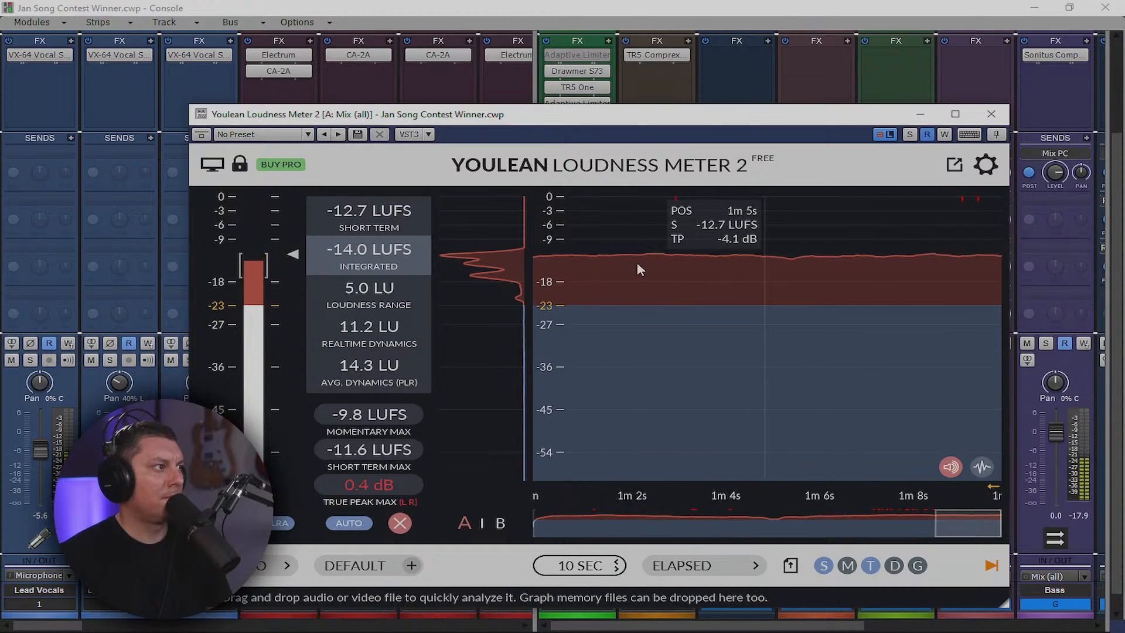
pyautogui.click(400, 523)
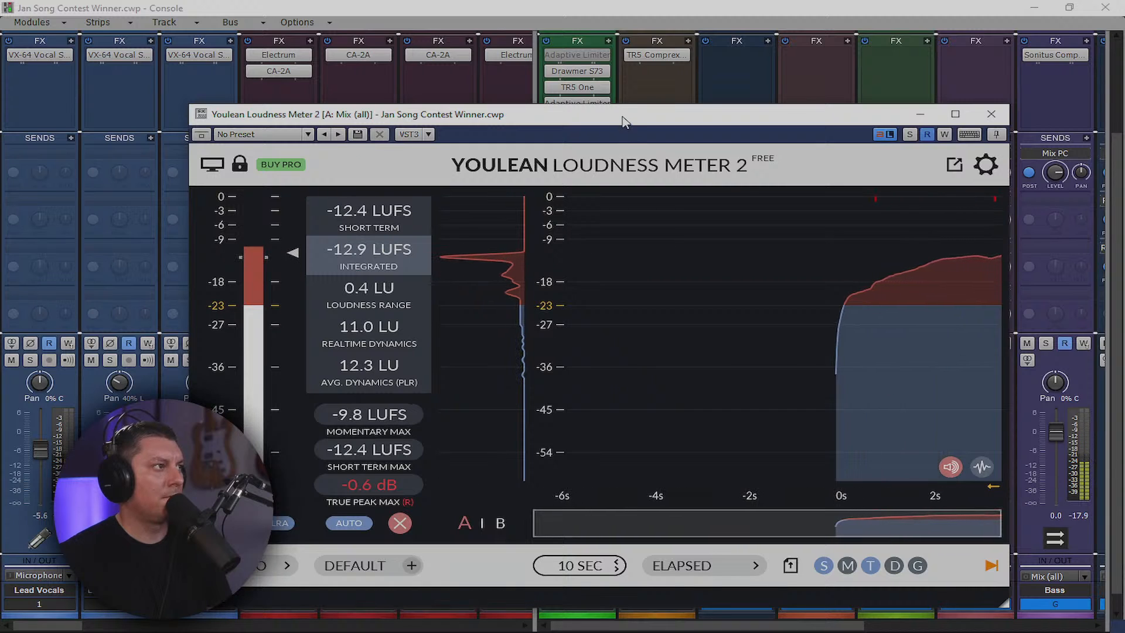
pyautogui.moveTo(626, 122); pyautogui.dragTo(684, 204)
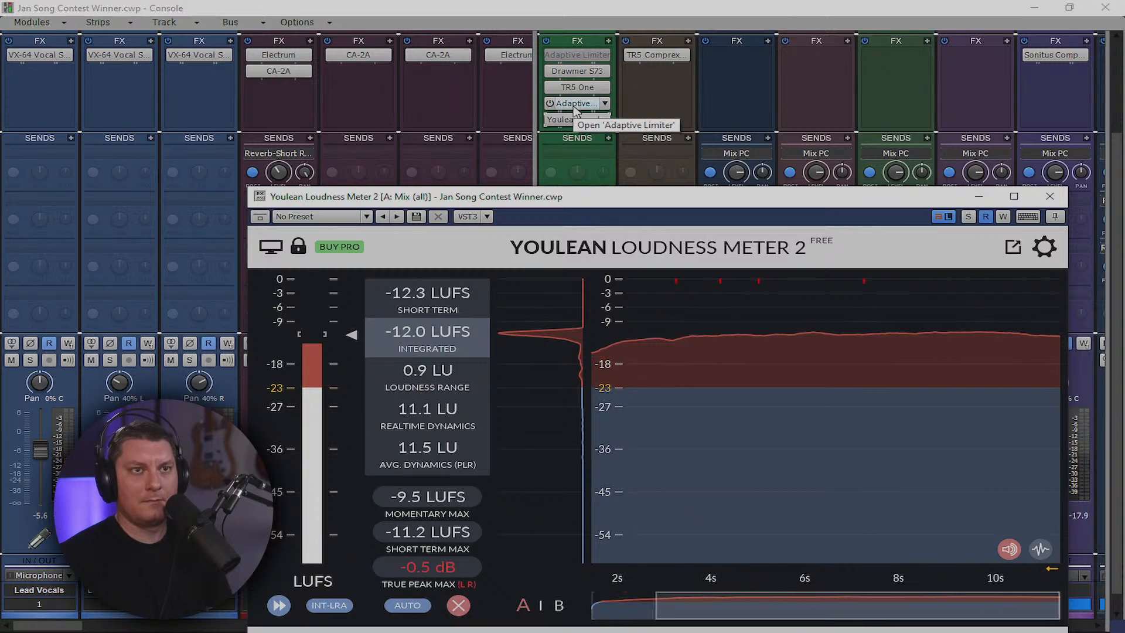
# Close the loudness meter, scroll the console to the Pads strips, and solo track 17
pyautogui.click(1050, 197)
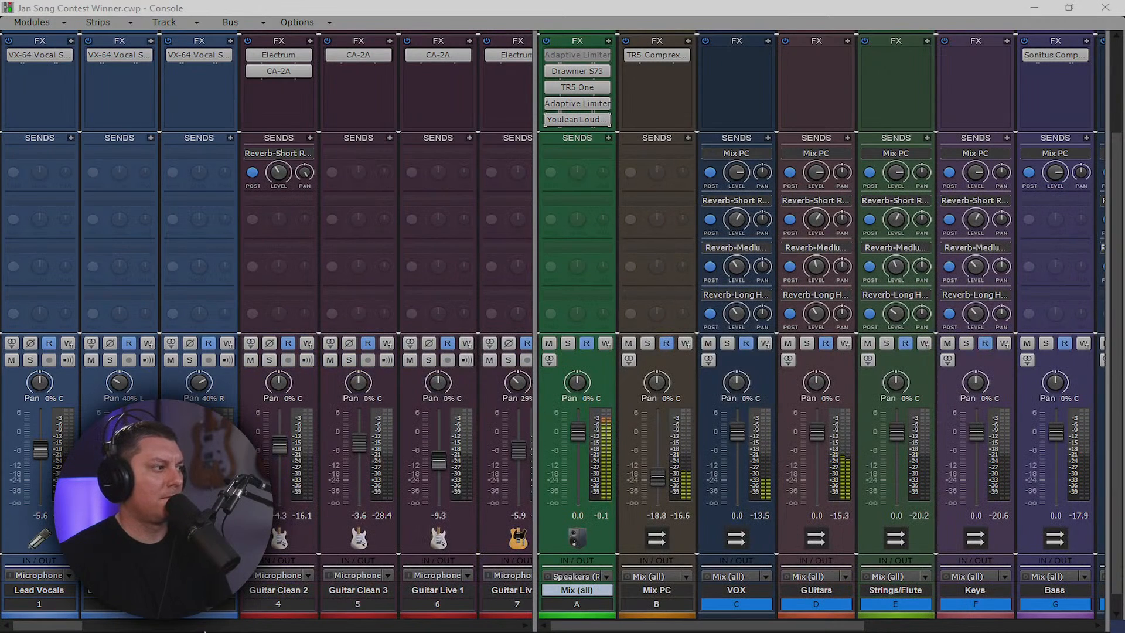
pyautogui.moveTo(62, 628); pyautogui.dragTo(212, 628)
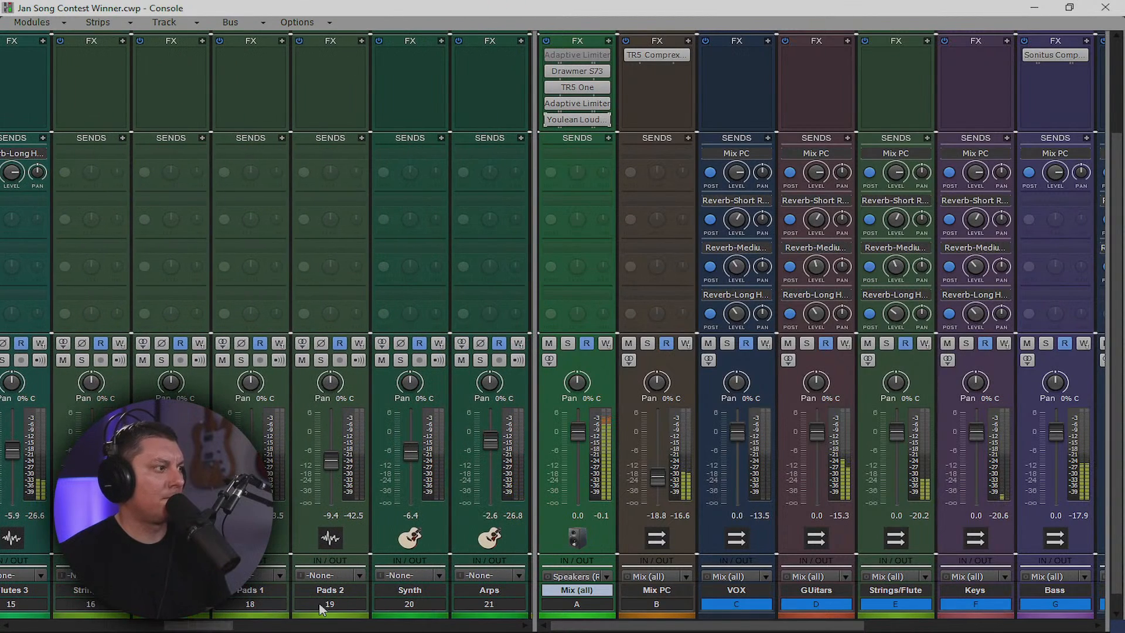
pyautogui.click(240, 610)
pyautogui.moveTo(200, 615); pyautogui.dragTo(171, 610)
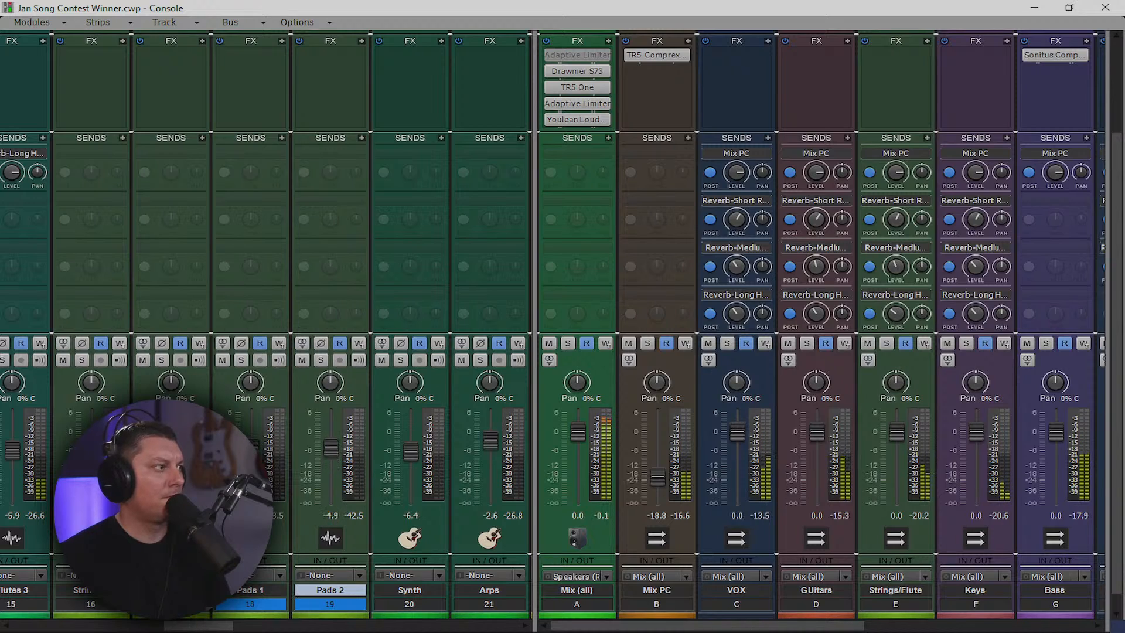
pyautogui.click(162, 360)
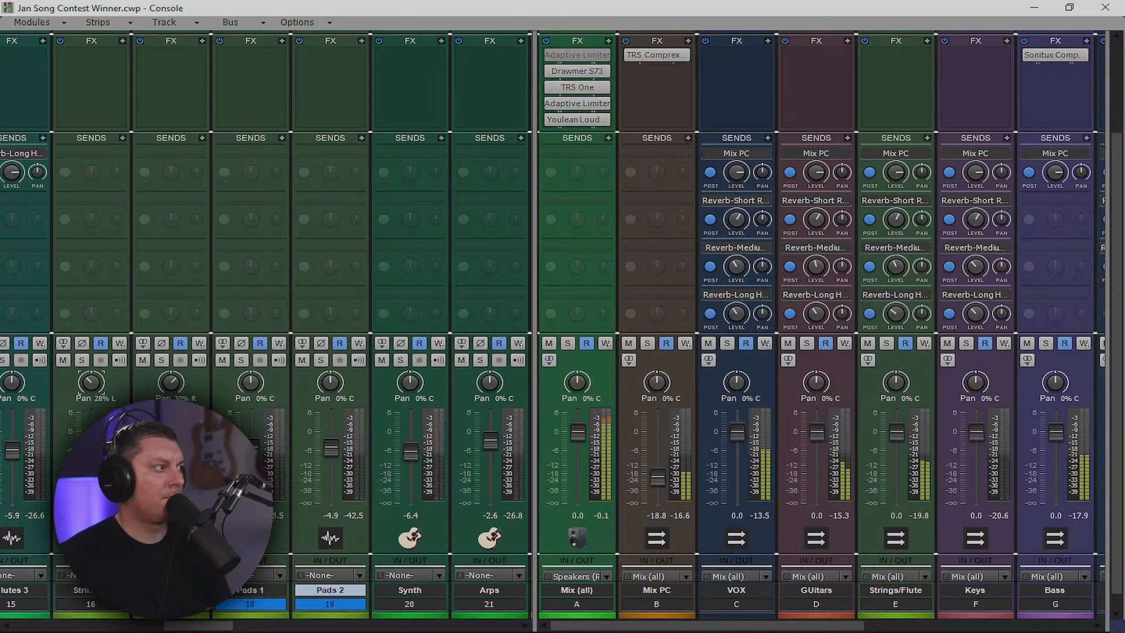
# Select the Pads 1 and Pads 2 strips together and minimise the Console to the track view
pyautogui.click(274, 544)
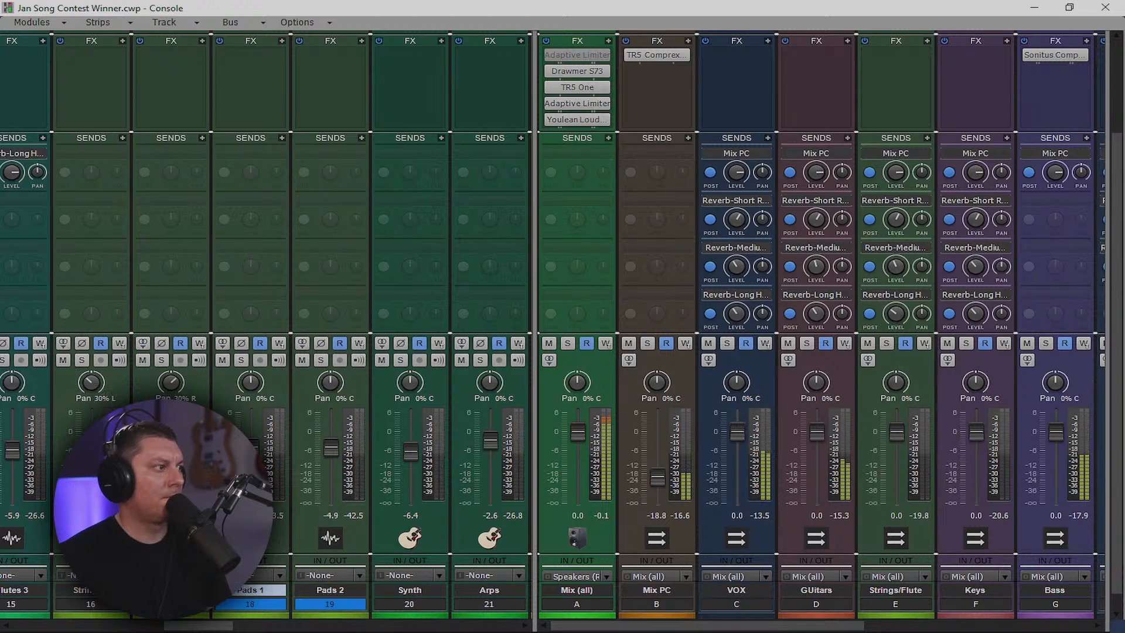
pyautogui.click(266, 608)
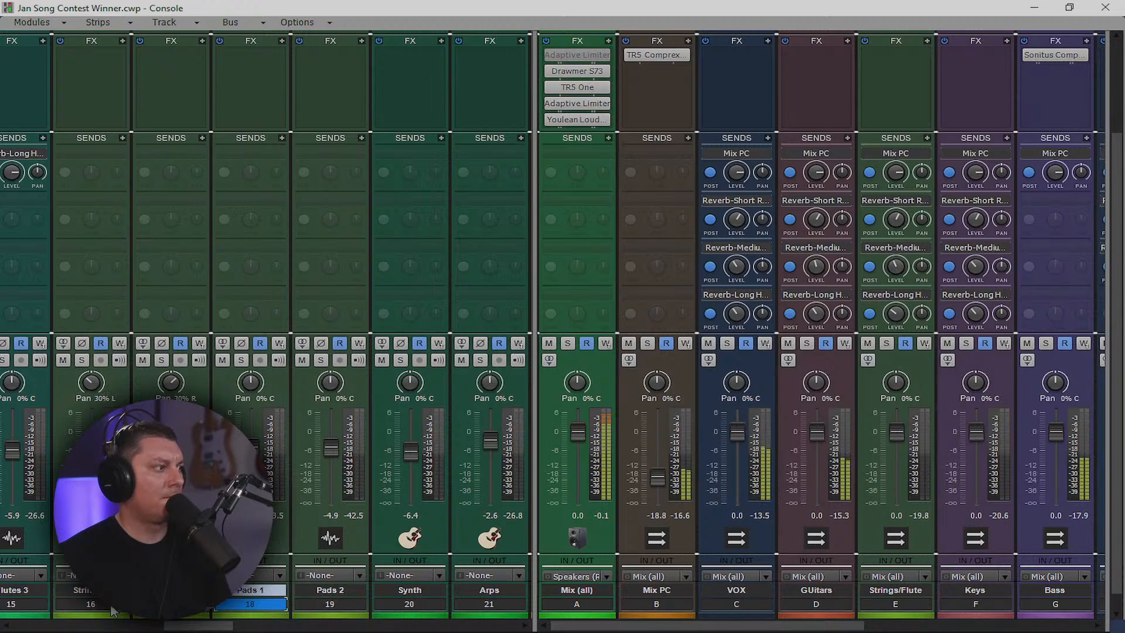
pyautogui.click(108, 609)
pyautogui.click(264, 609)
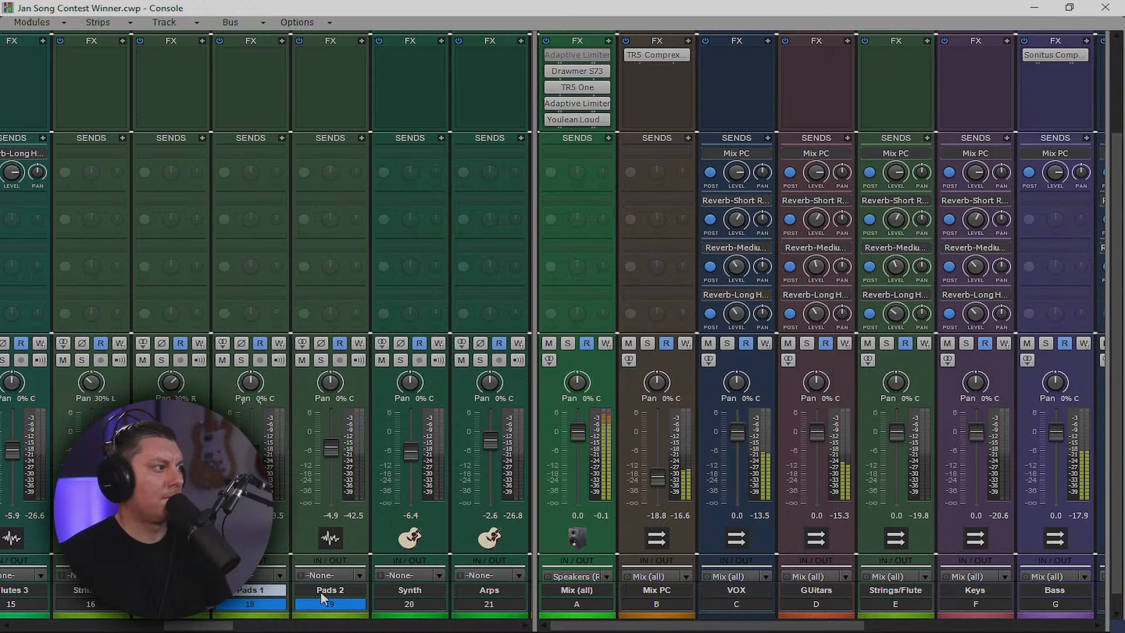
pyautogui.click(305, 610)
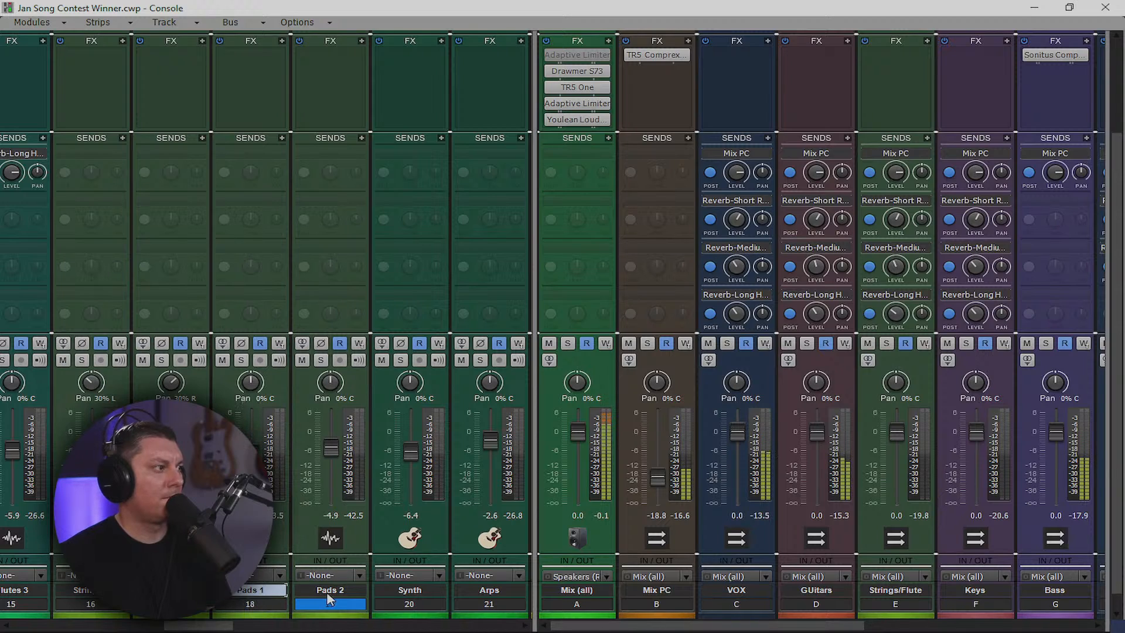
pyautogui.keyDown('ctrl'); pyautogui.click(258, 604); pyautogui.keyUp('ctrl')
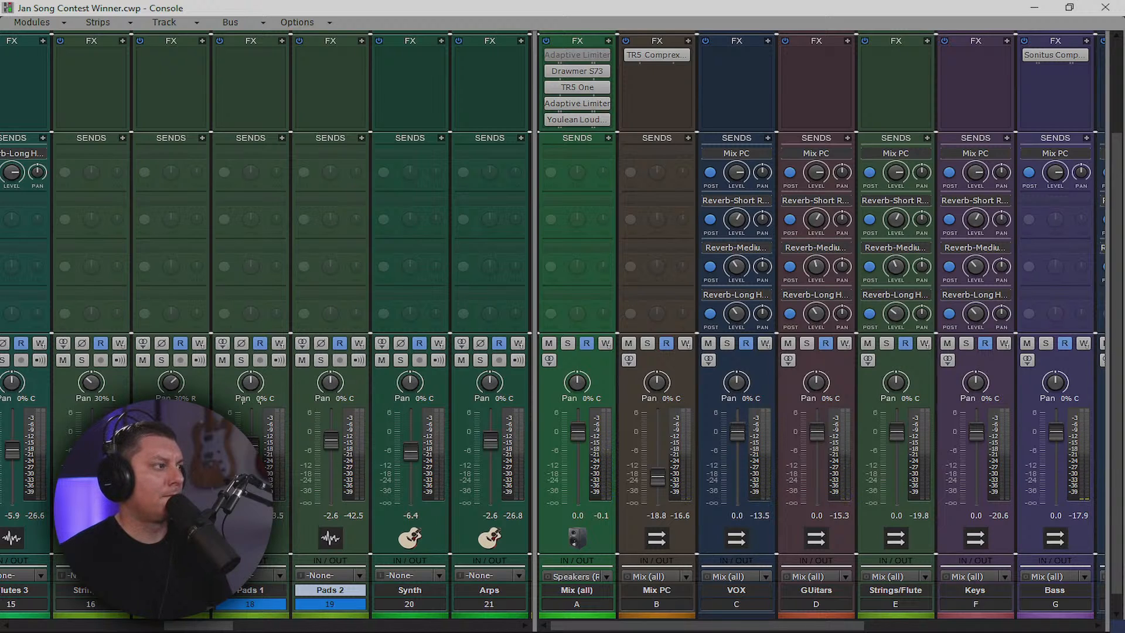
pyautogui.click(1034, 8)
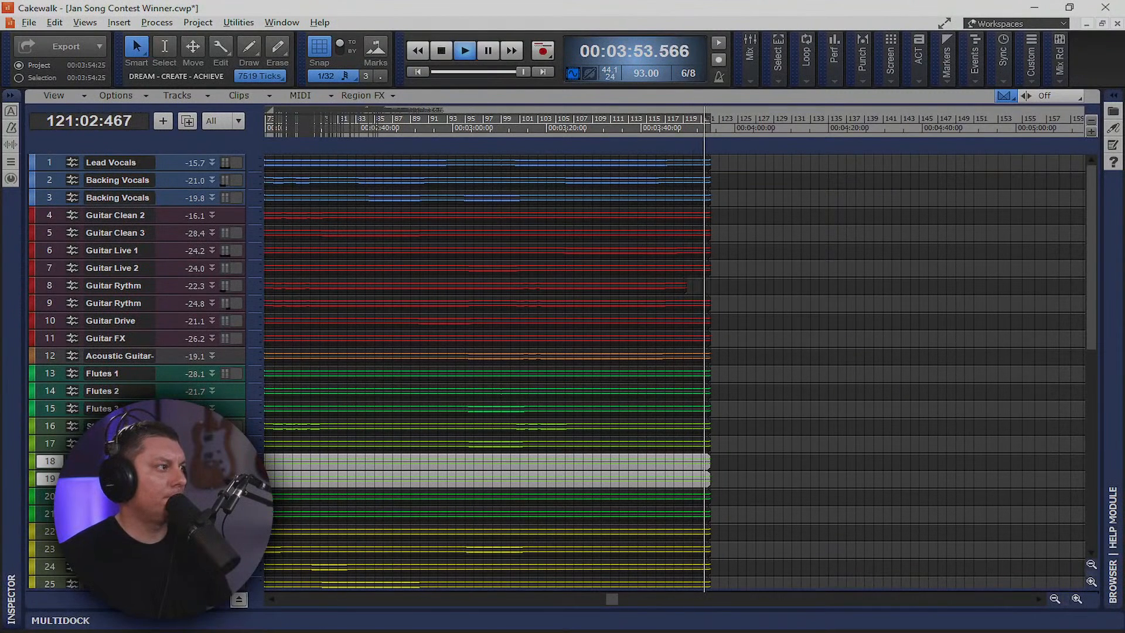
# Enlarge the Pads 1 row, colour both Pads tracks orange-red, and move the playhead later
pyautogui.moveTo(147, 470); pyautogui.dragTo(146, 548)
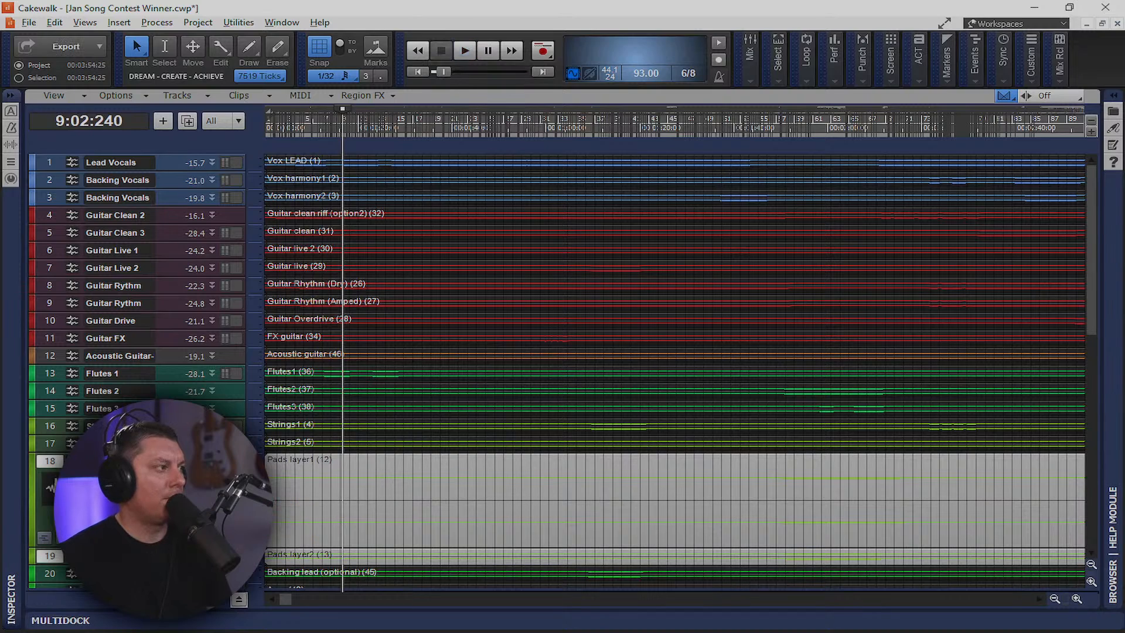
pyautogui.click(32, 512)
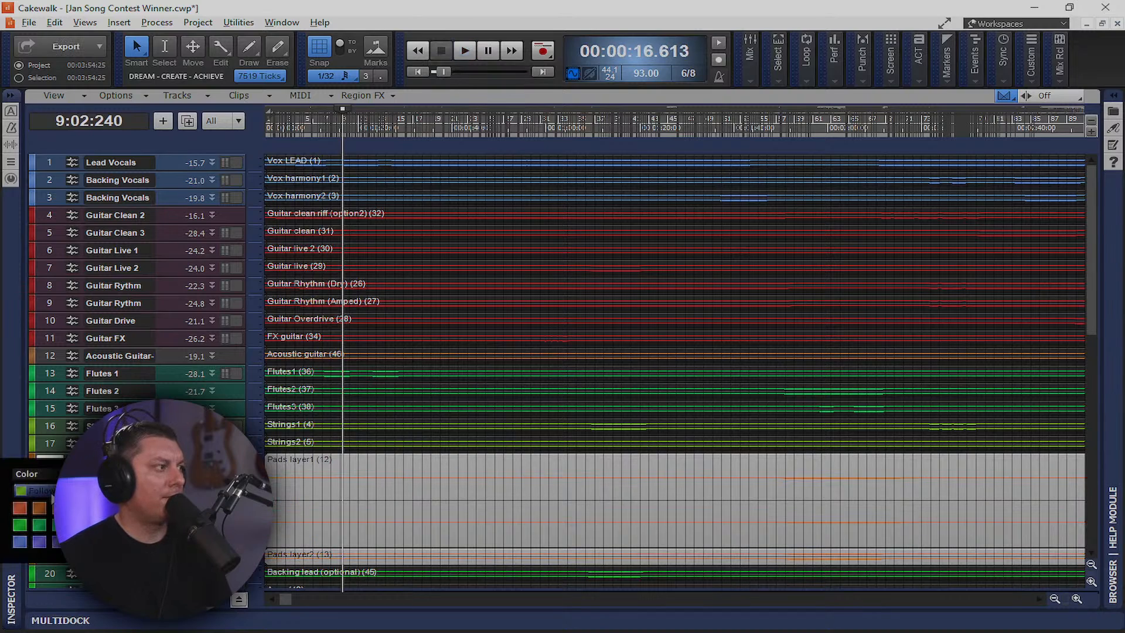
pyautogui.click(21, 510)
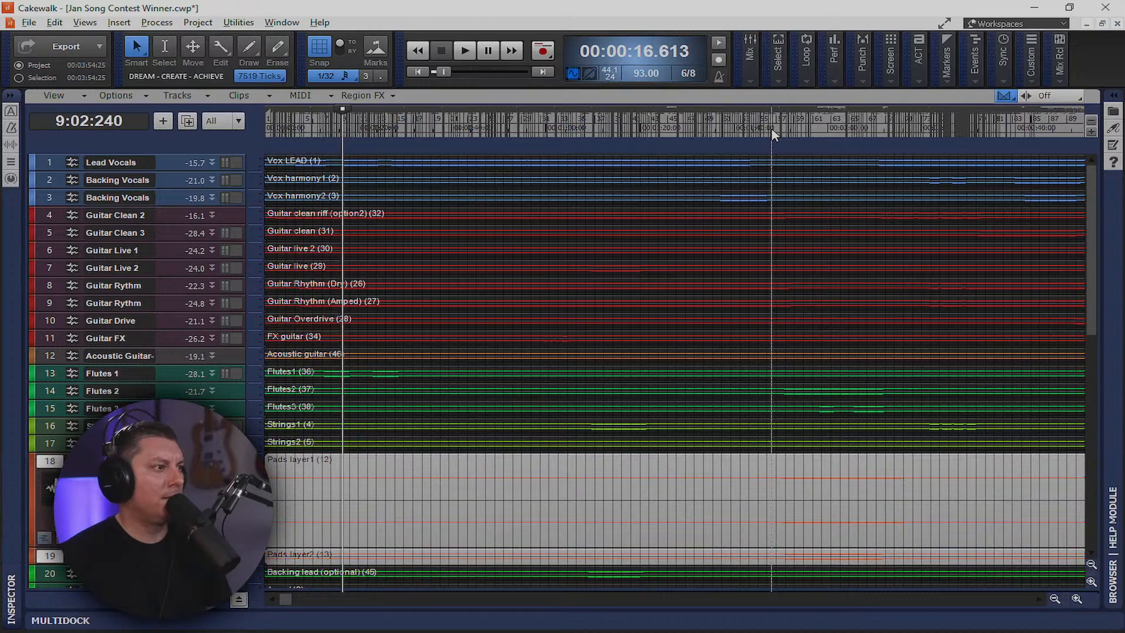
pyautogui.click(771, 132)
# Bring back the Console with Alt+2, start playback, widen the track strips, and raise both Pads faders together
pyautogui.hotkey('alt', '2')
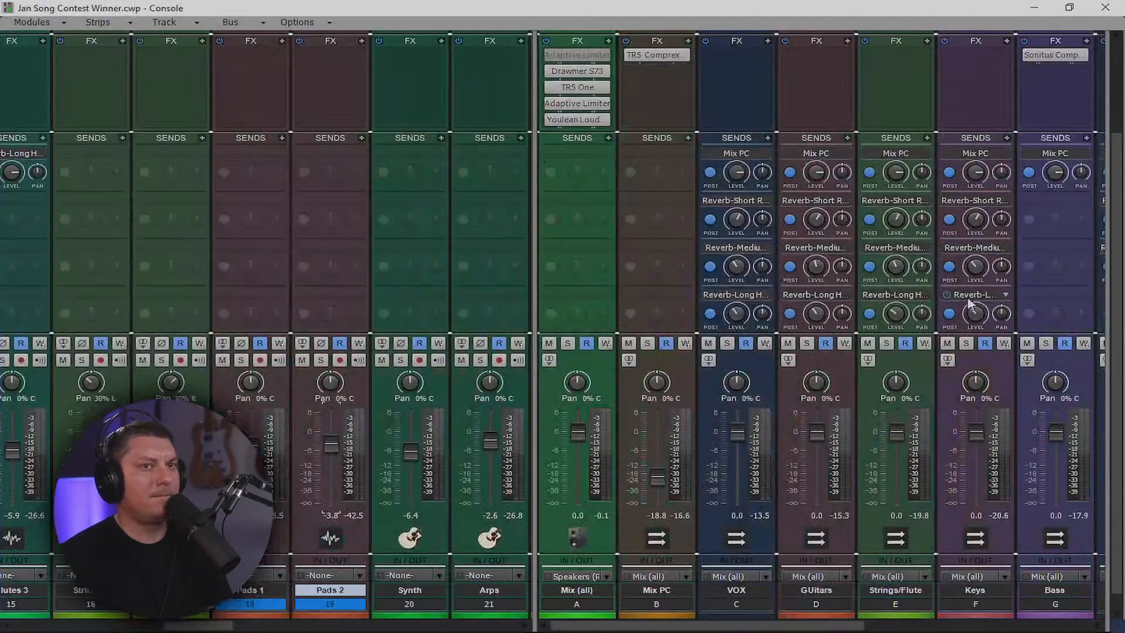
pyautogui.press('space')
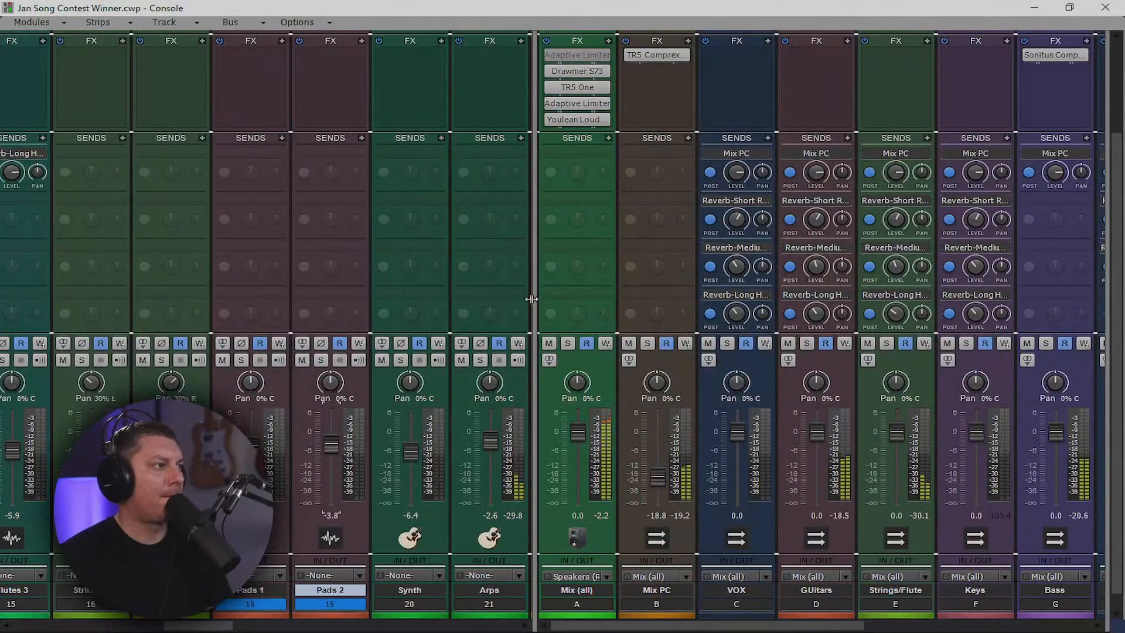
pyautogui.moveTo(534, 296); pyautogui.dragTo(1091, 295)
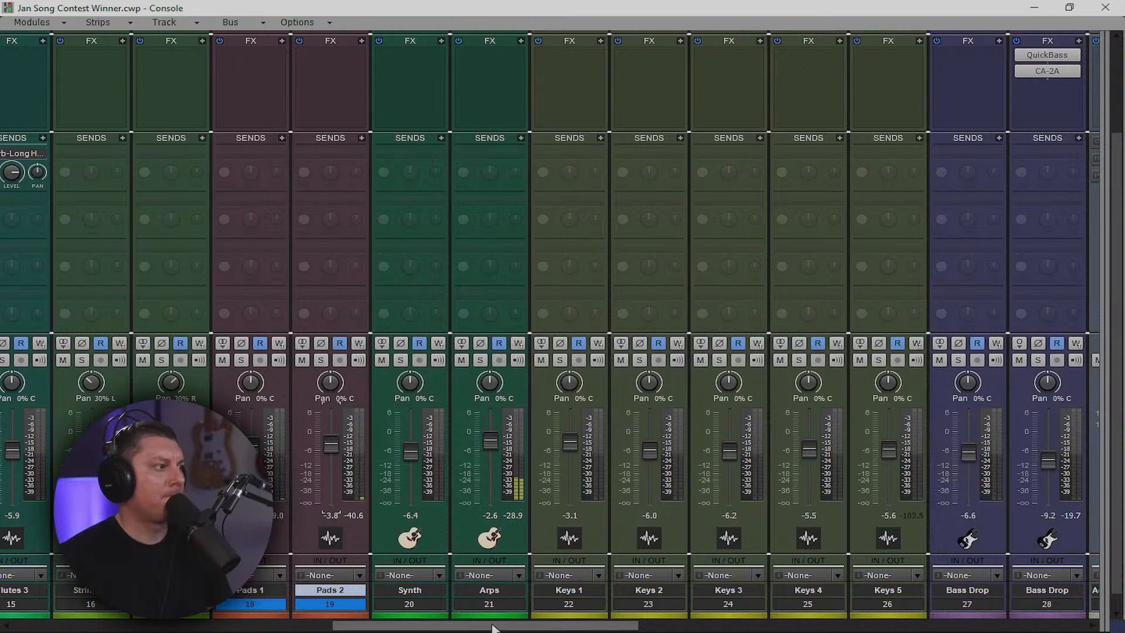
pyautogui.moveTo(498, 626); pyautogui.dragTo(445, 625)
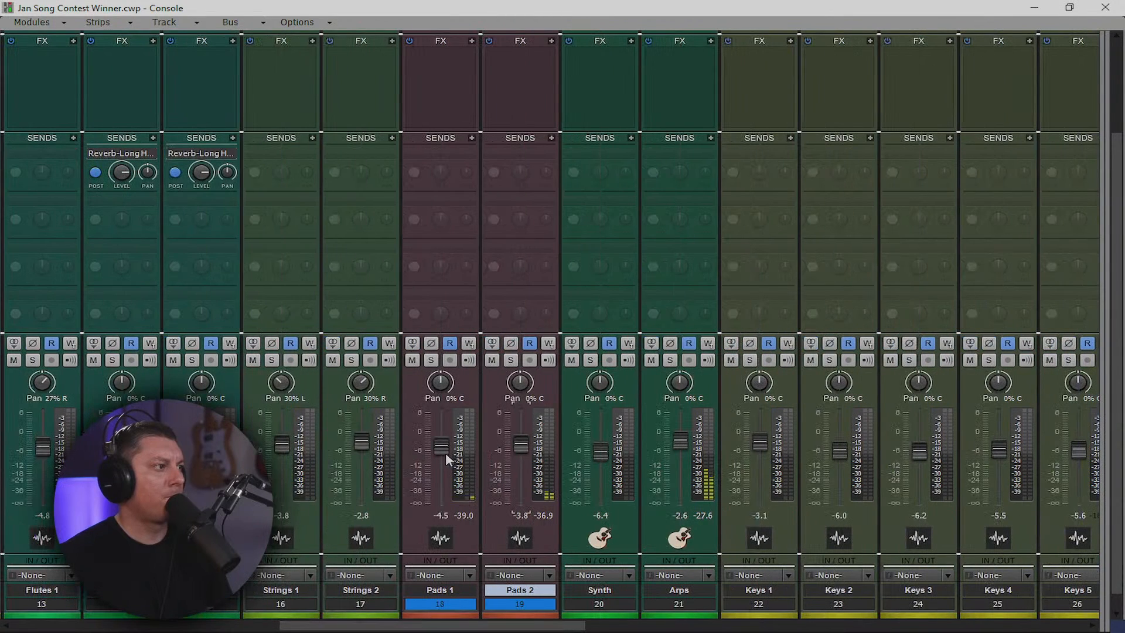
pyautogui.moveTo(446, 452); pyautogui.dragTo(445, 444)
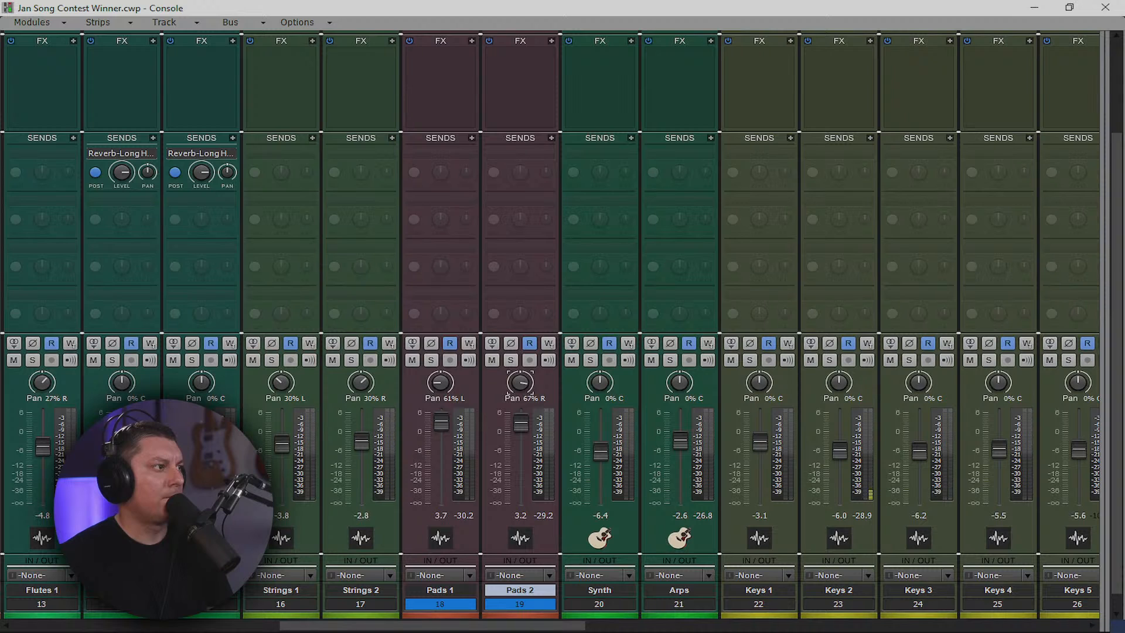
pyautogui.scroll(3, 498, 223)
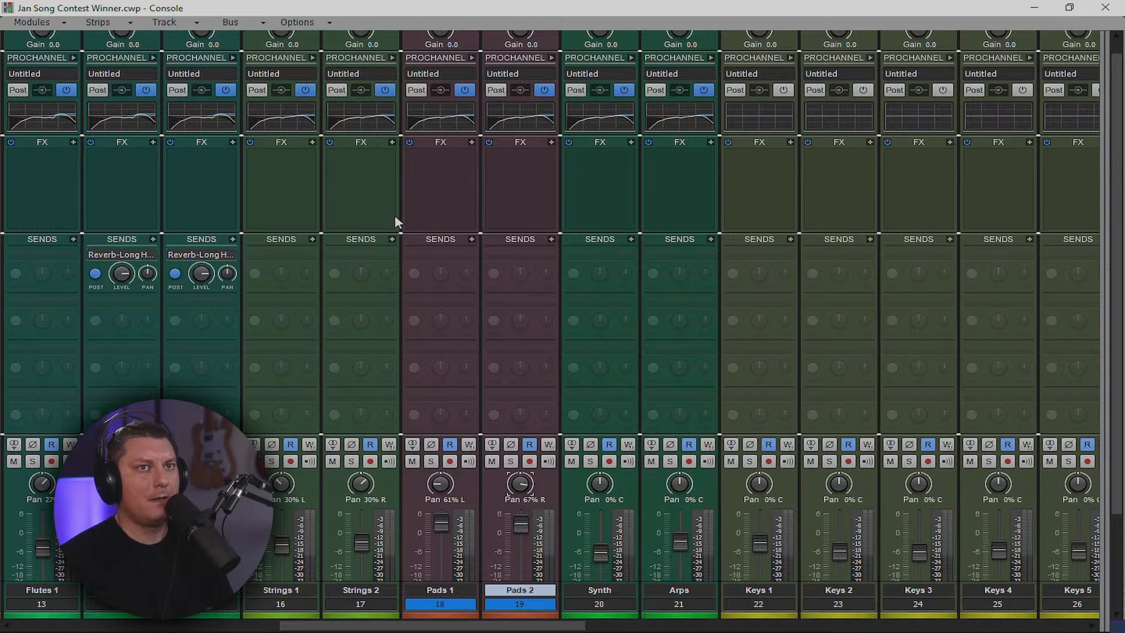
# Insert the CA-2A compressor from Dynamics > Limiters on Pads 1
pyautogui.rightClick(450, 188)
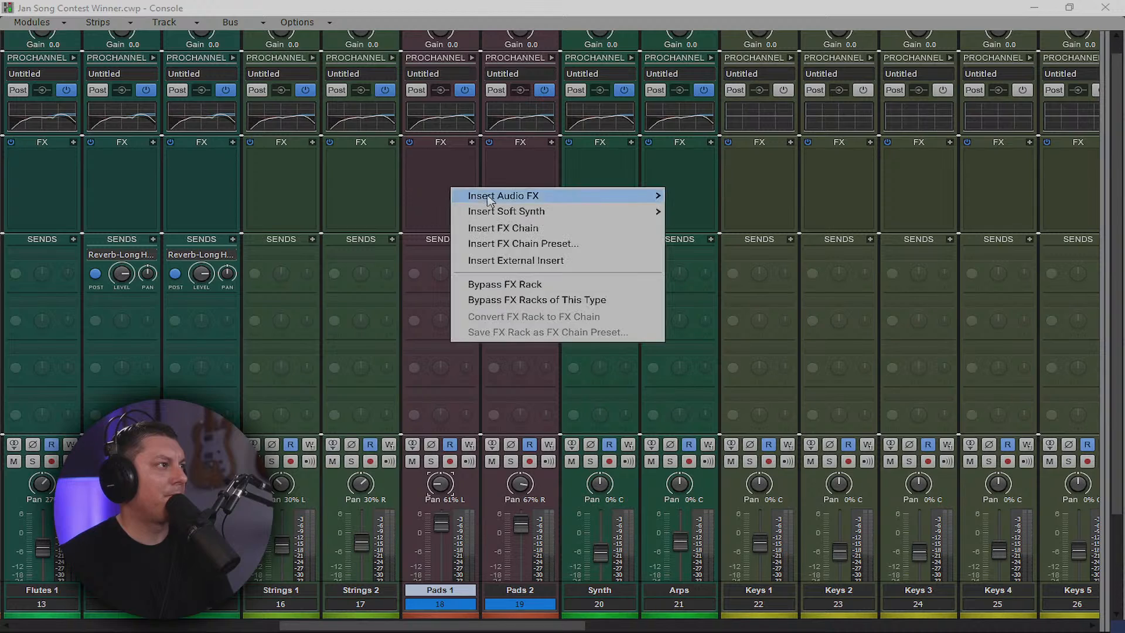
pyautogui.moveTo(578, 196)
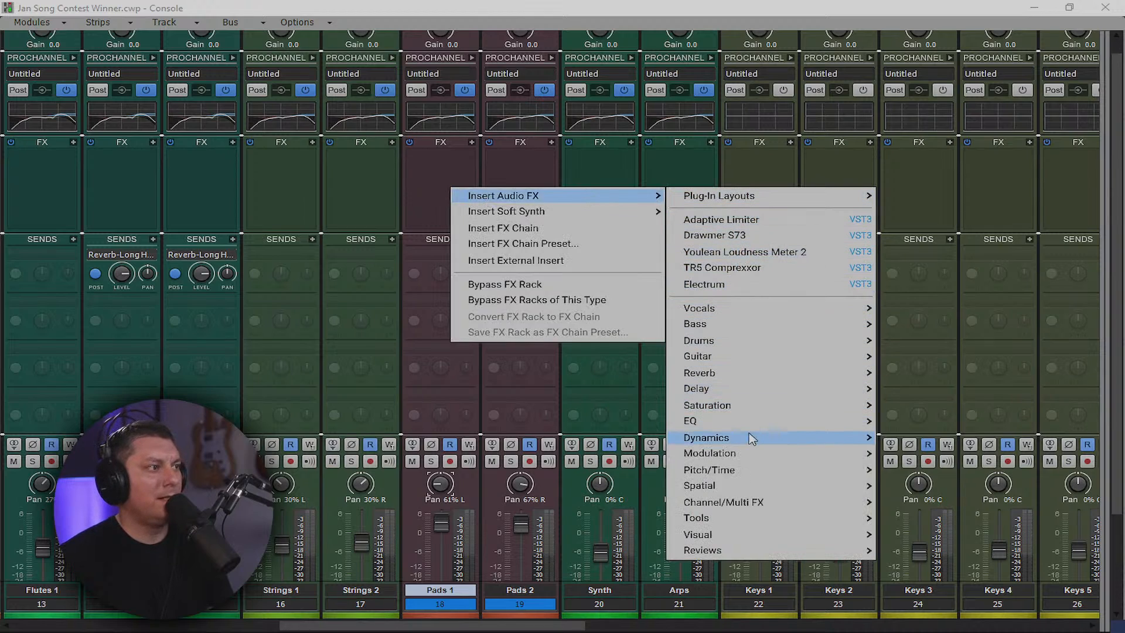
pyautogui.moveTo(803, 437)
pyautogui.moveTo(915, 441)
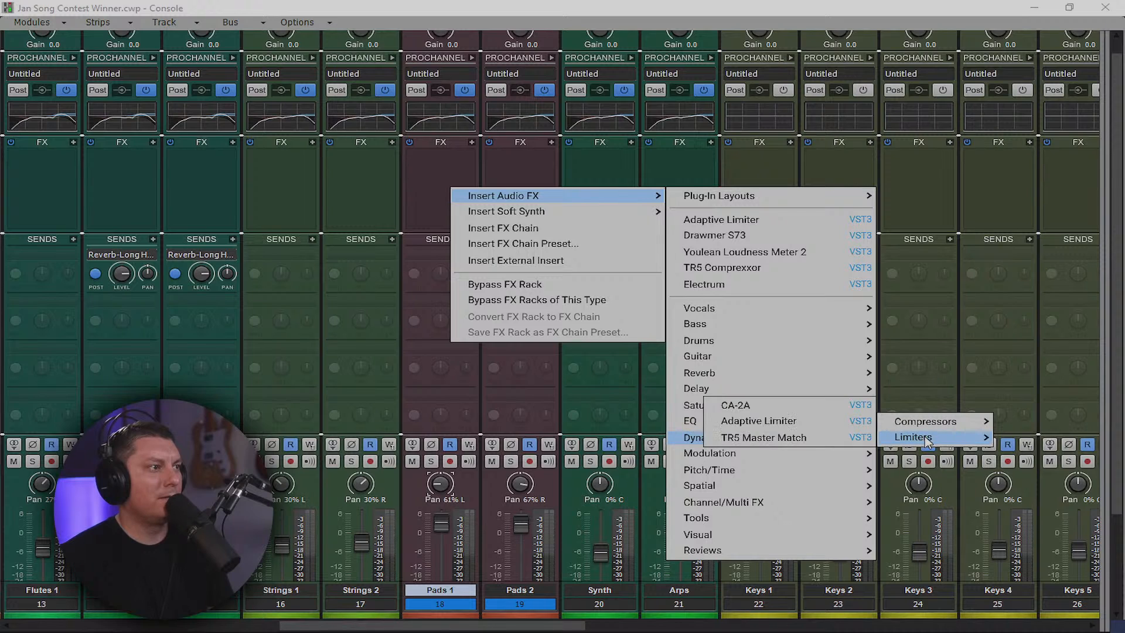
pyautogui.click(812, 408)
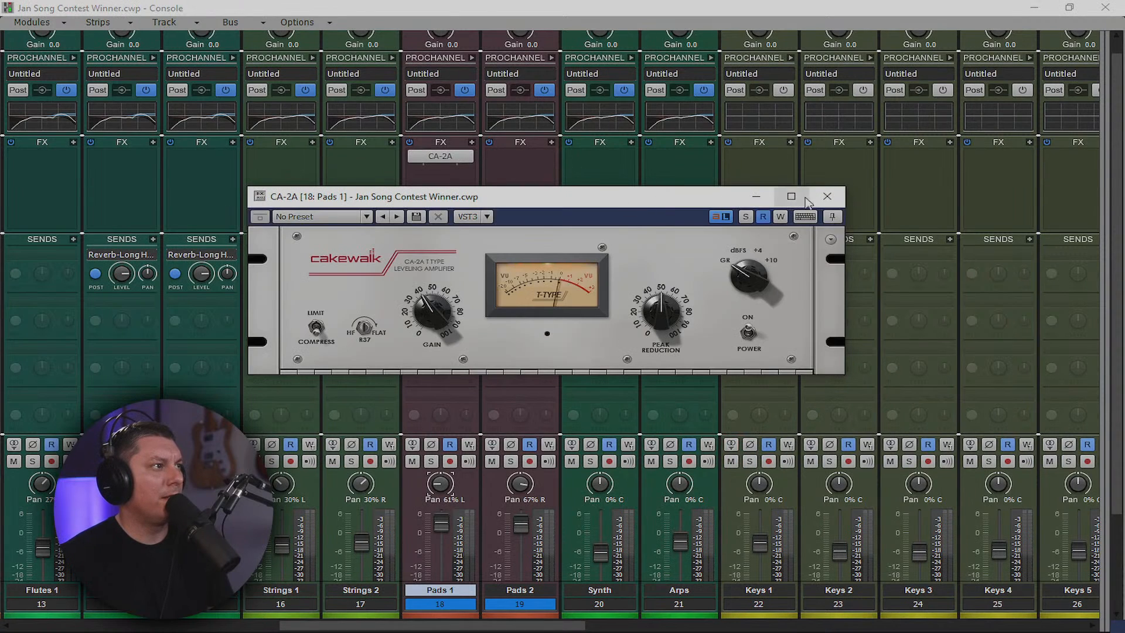
pyautogui.click(827, 196)
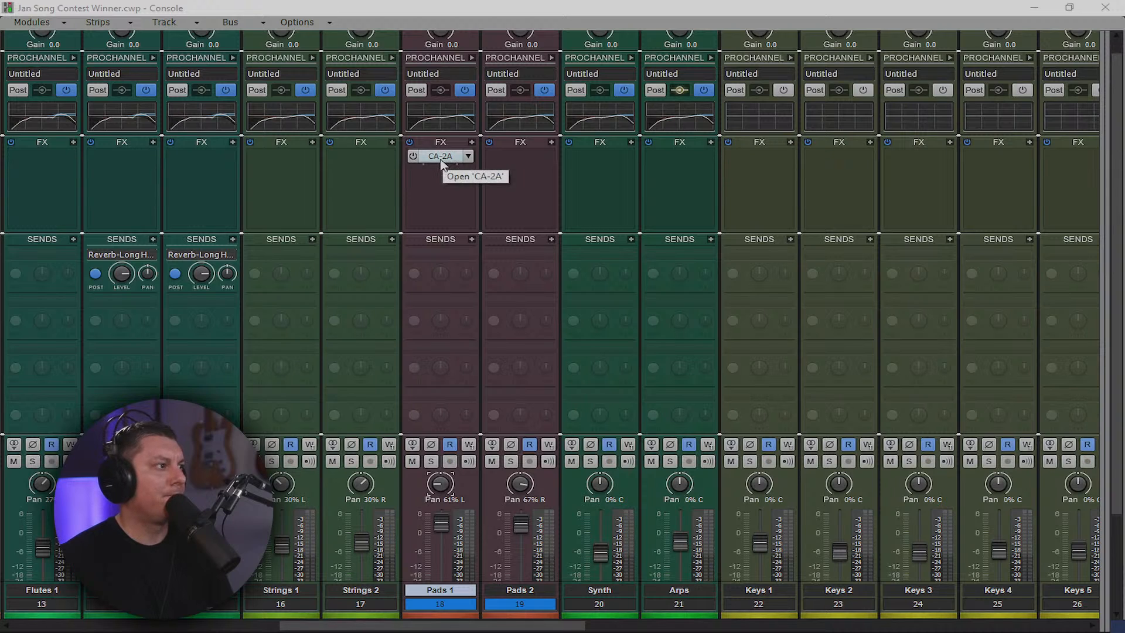
# Reopen the Pads 1 CA-2A to check its Gain and R37 settings, then close it
pyautogui.doubleClick(441, 163)
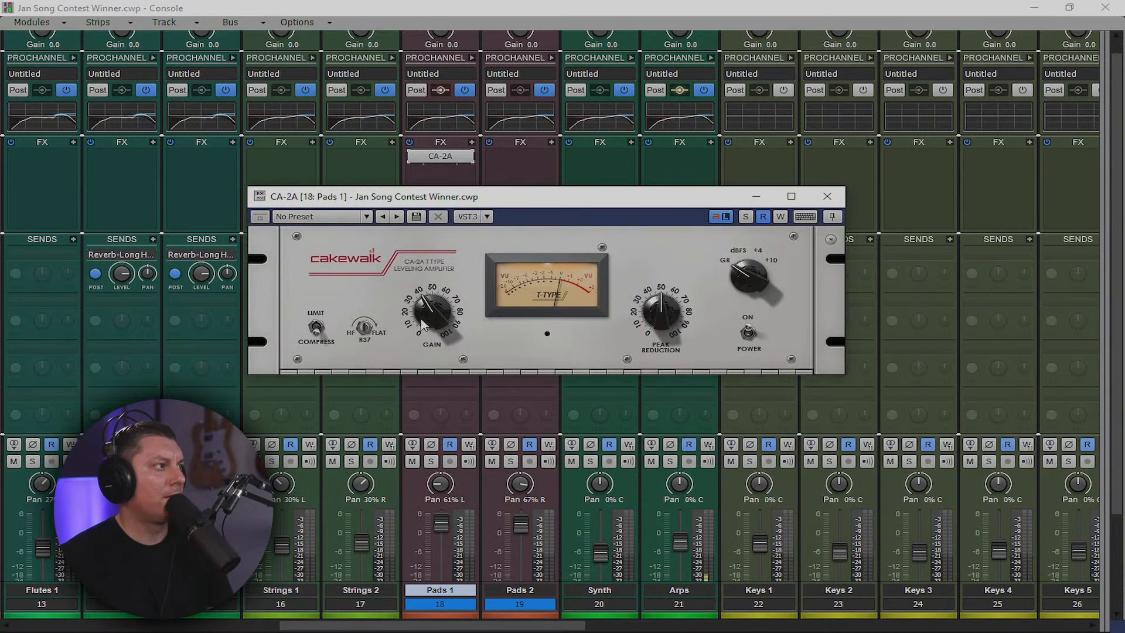
pyautogui.moveTo(423, 303)
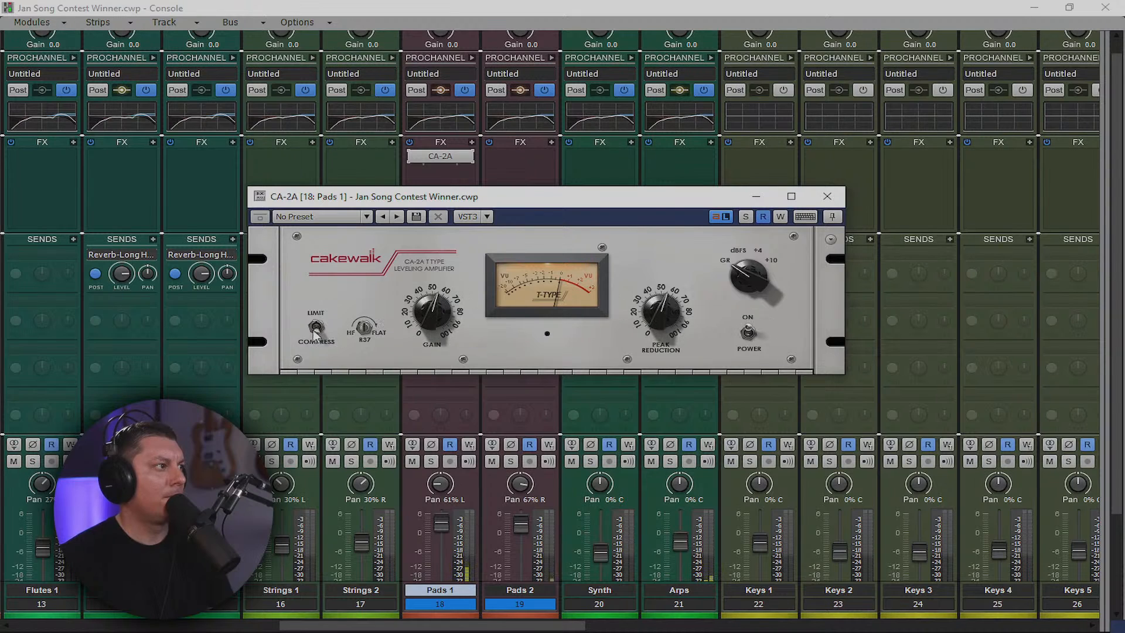
pyautogui.moveTo(363, 324)
pyautogui.click(827, 196)
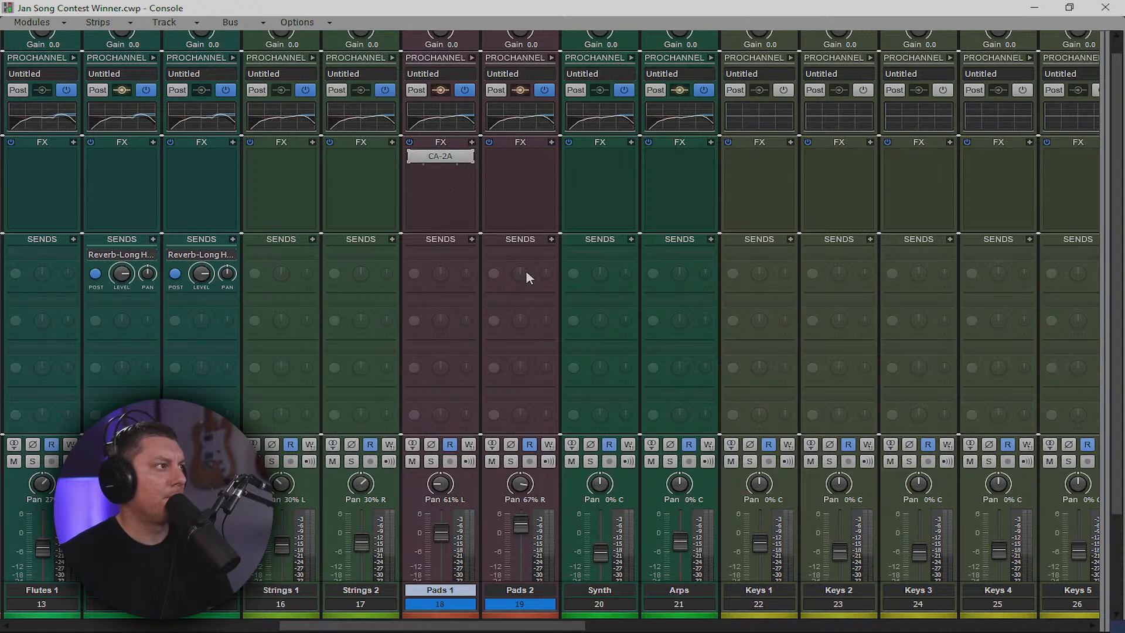
pyautogui.scroll(-3, 526, 299)
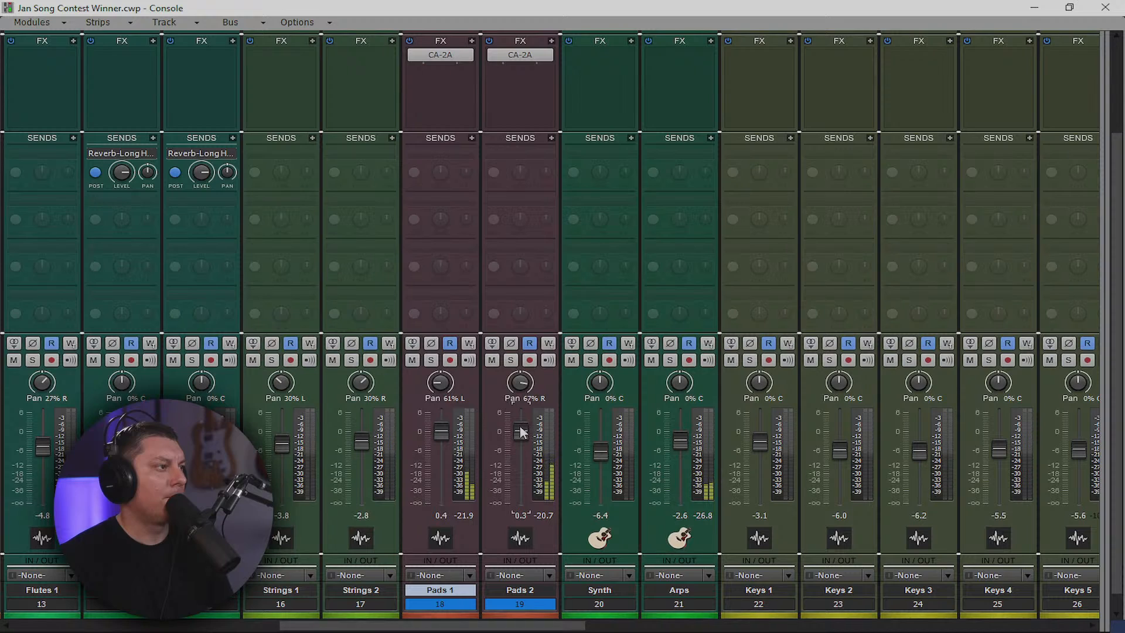
# Centre Pads 2's pan, pan Pads 1 to 56% L, and lower both Pads faders to about -4.6/-4.7 dB
pyautogui.doubleClick(518, 391)
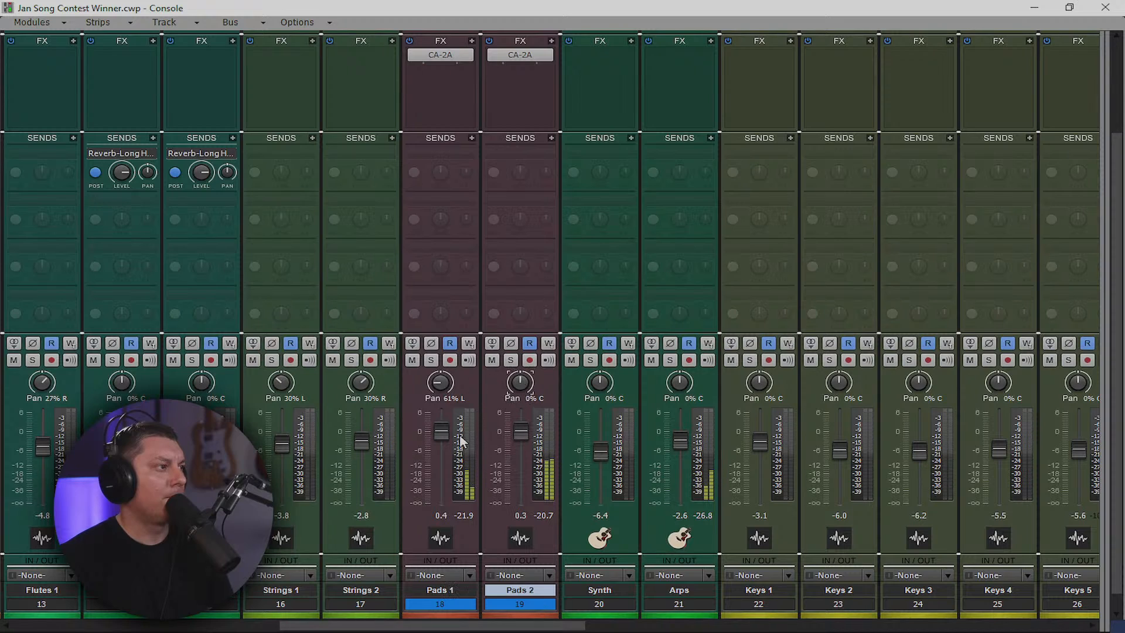
pyautogui.moveTo(440, 382); pyautogui.dragTo(441, 378)
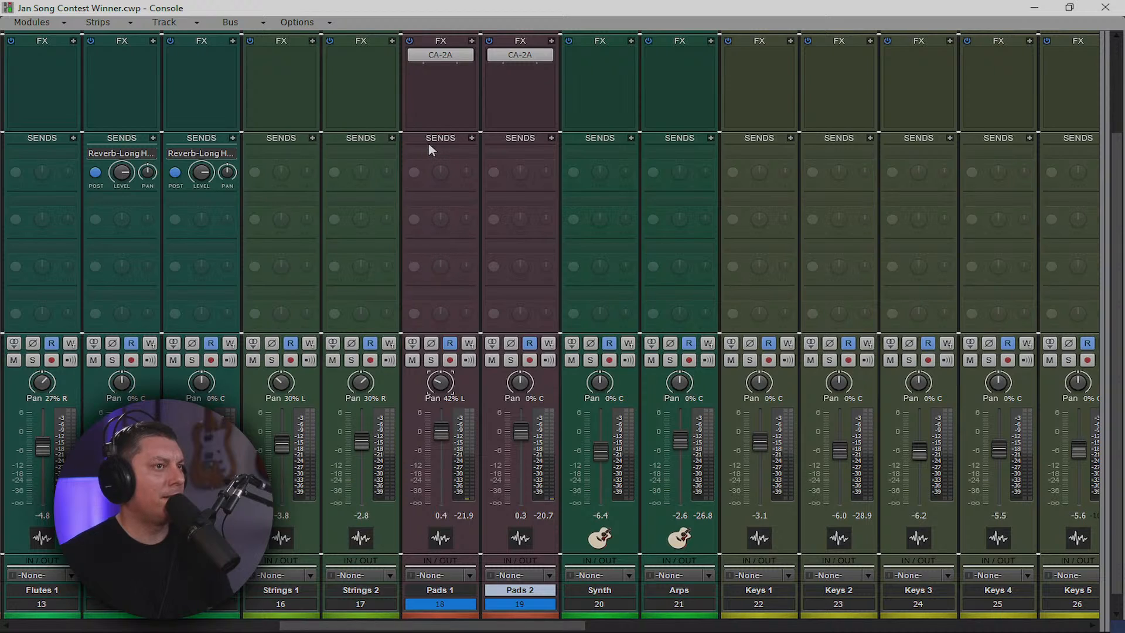
pyautogui.press('space')
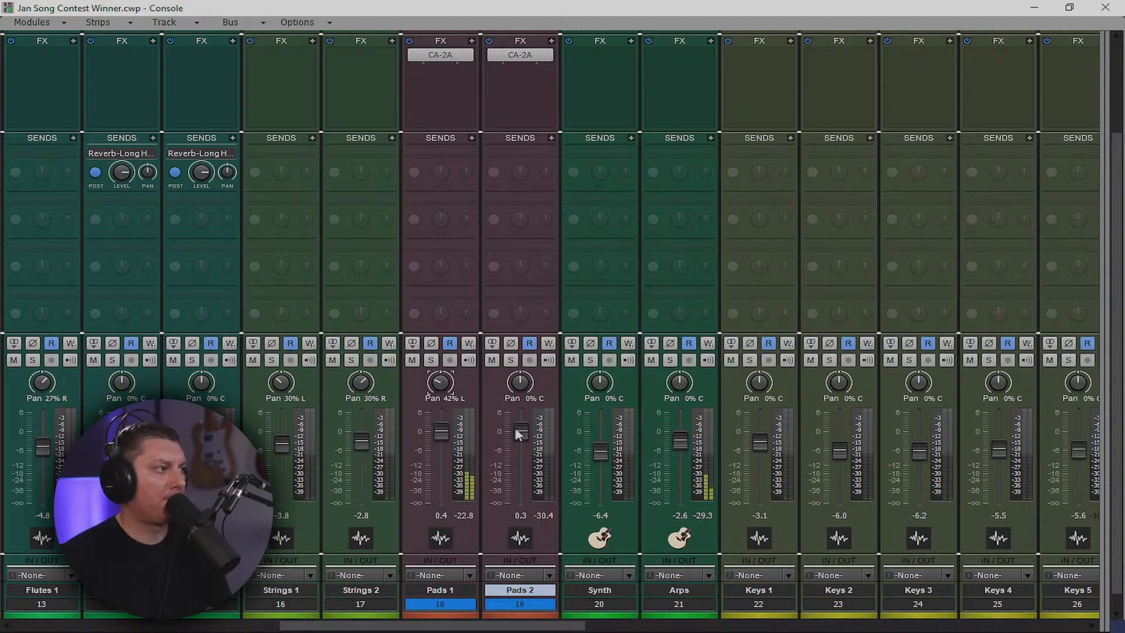
pyautogui.moveTo(522, 439)
pyautogui.moveTo(523, 440); pyautogui.dragTo(523, 449)
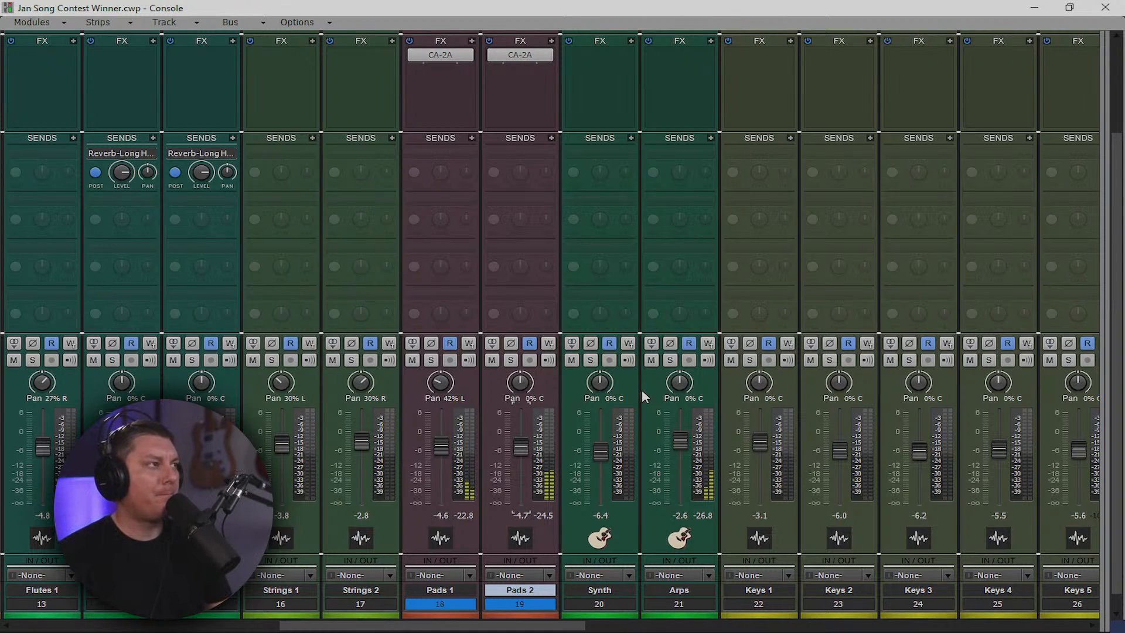
pyautogui.scroll(3, 525, 271)
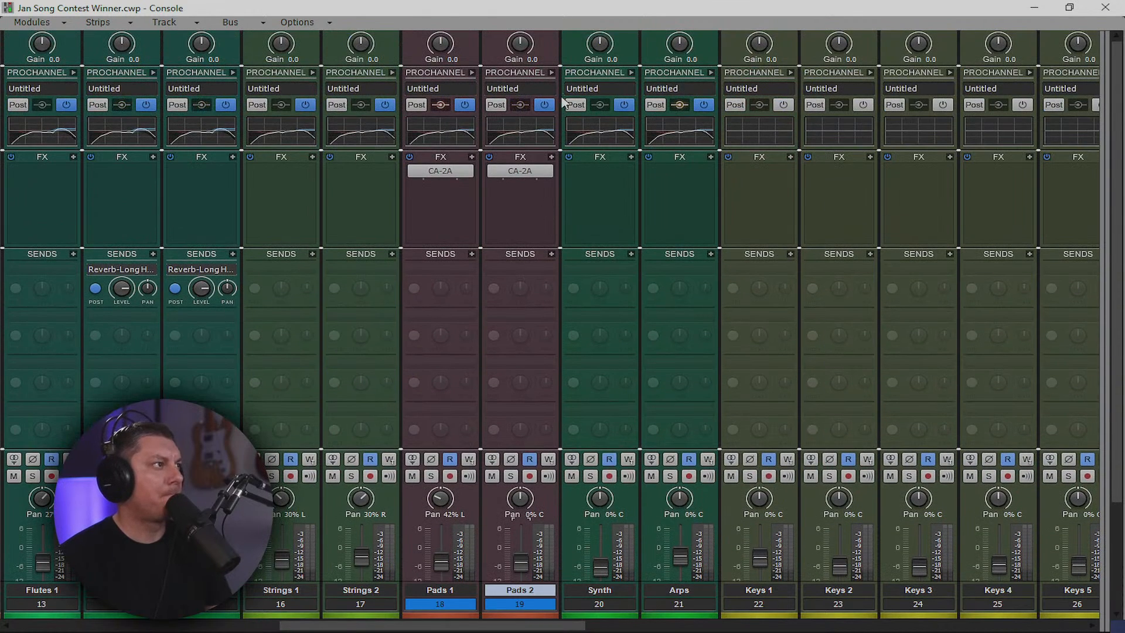
# Expand and collapse the Pads 2 and Pads 1 ProChannel EQ, then scroll the console to the drums
pyautogui.click(551, 72)
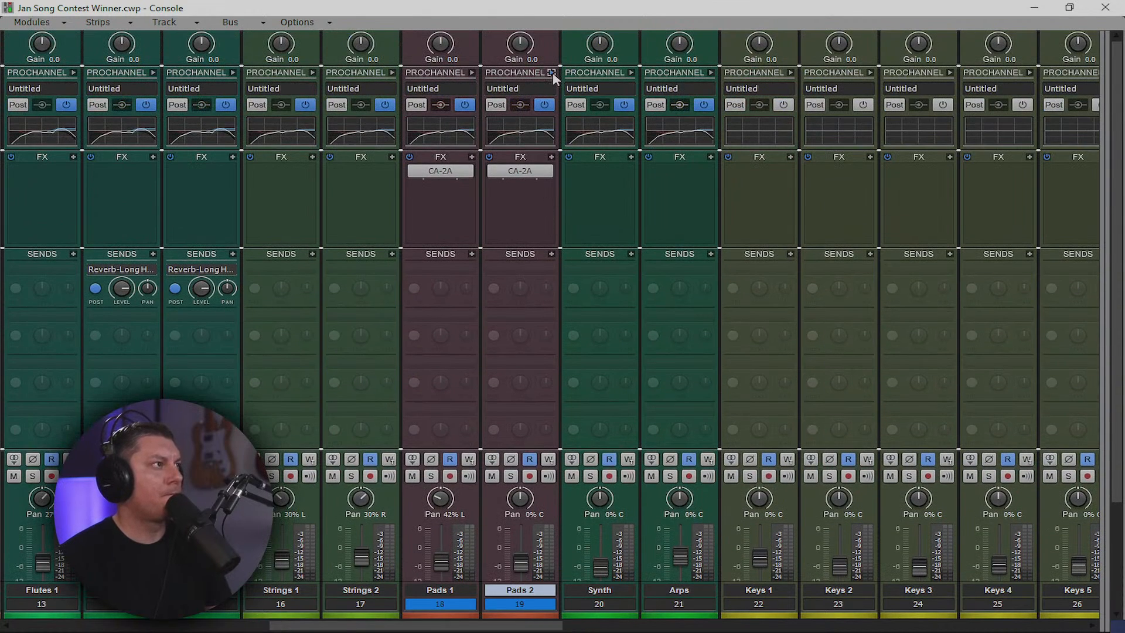
pyautogui.click(472, 72)
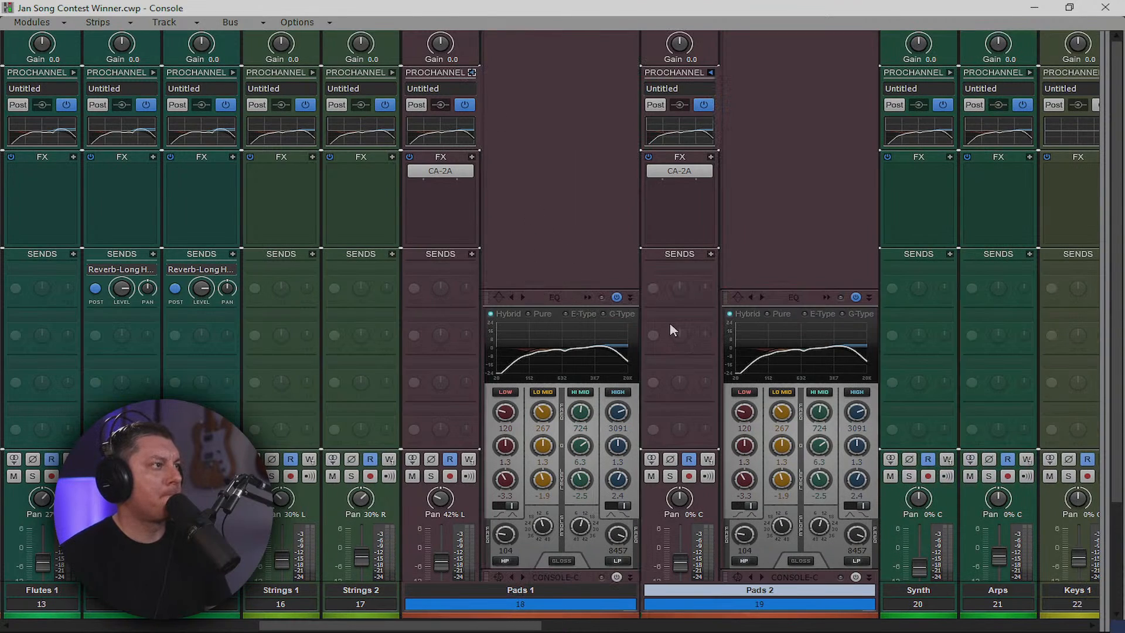
pyautogui.click(473, 72)
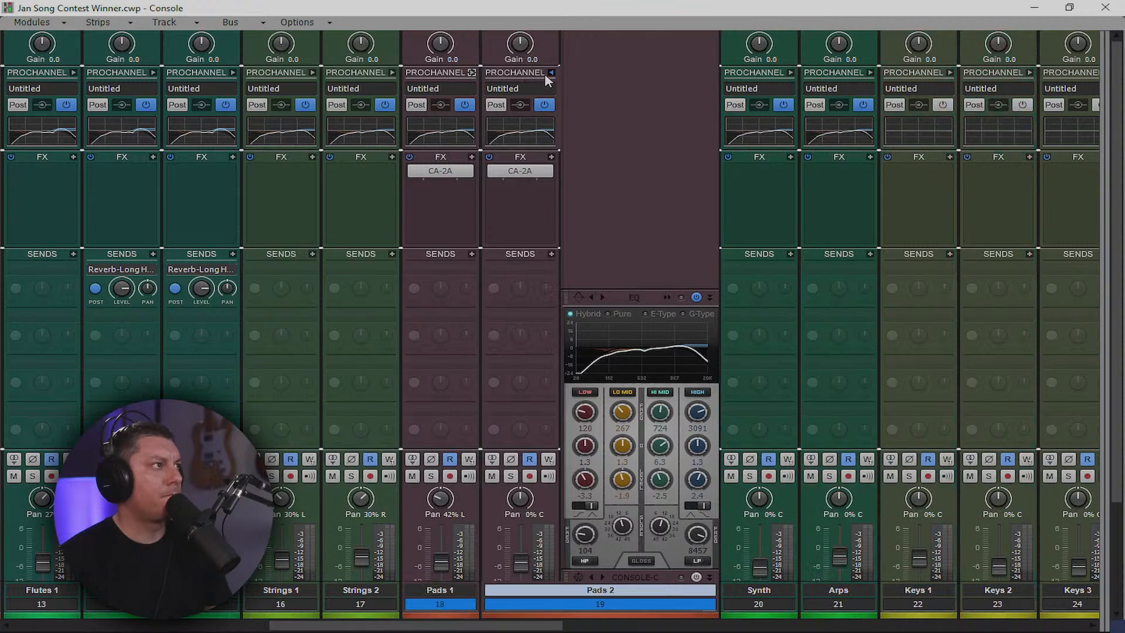
pyautogui.click(551, 72)
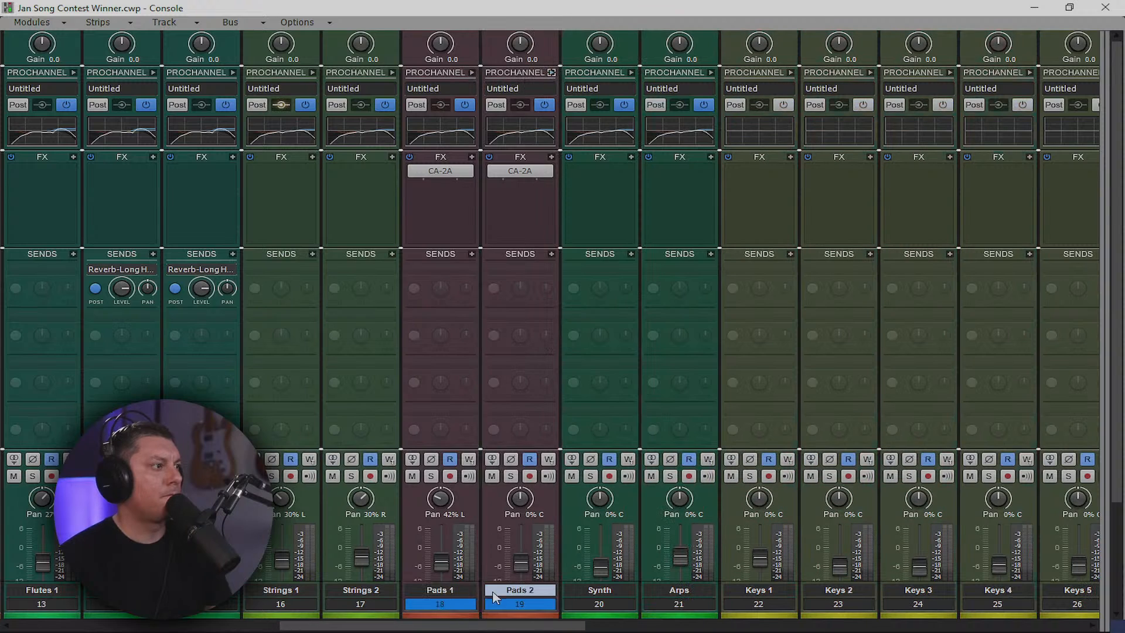
pyautogui.moveTo(494, 626); pyautogui.dragTo(996, 629)
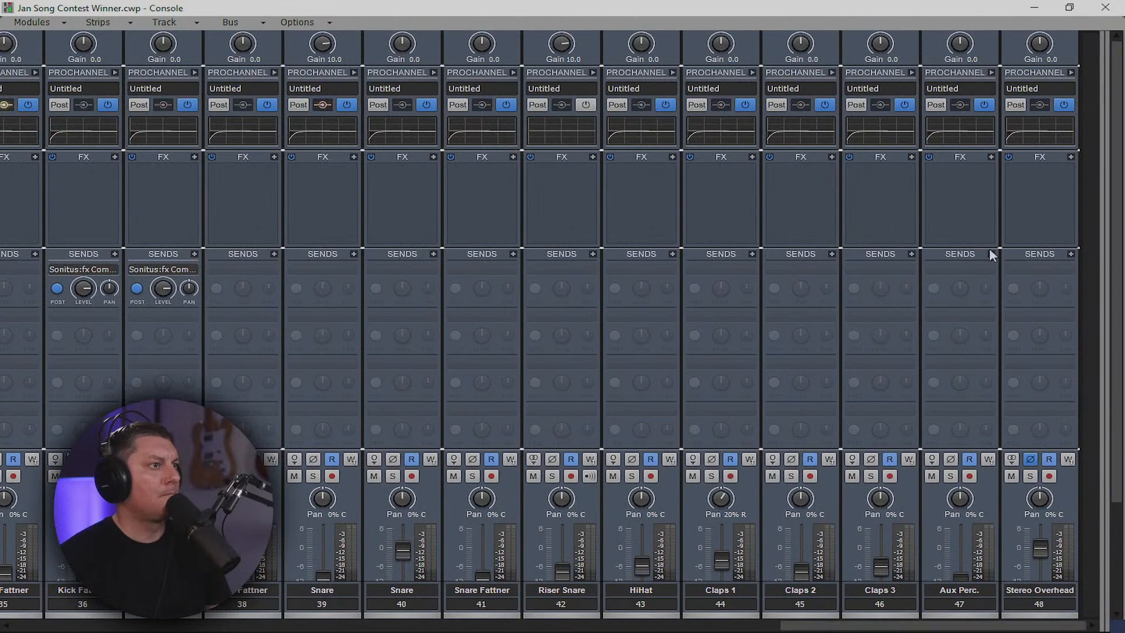
# Widen the bus area and delete the Youlean loudness meter from the Mix (all) FX rack
pyautogui.moveTo(1101, 216); pyautogui.dragTo(460, 321)
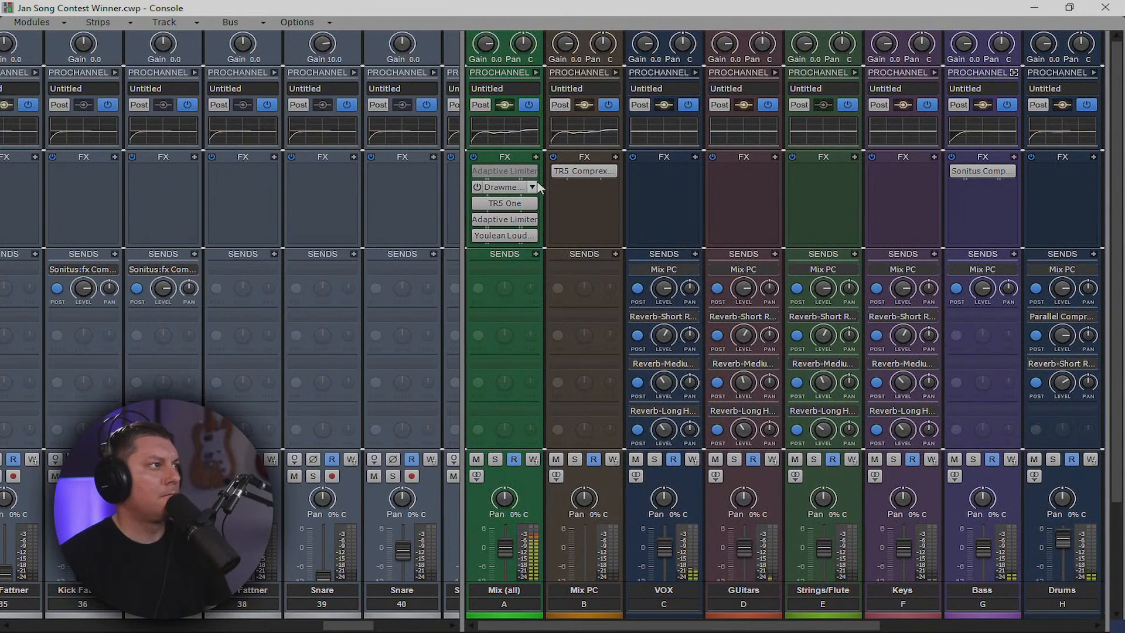
pyautogui.click(508, 237)
pyautogui.rightClick(509, 237)
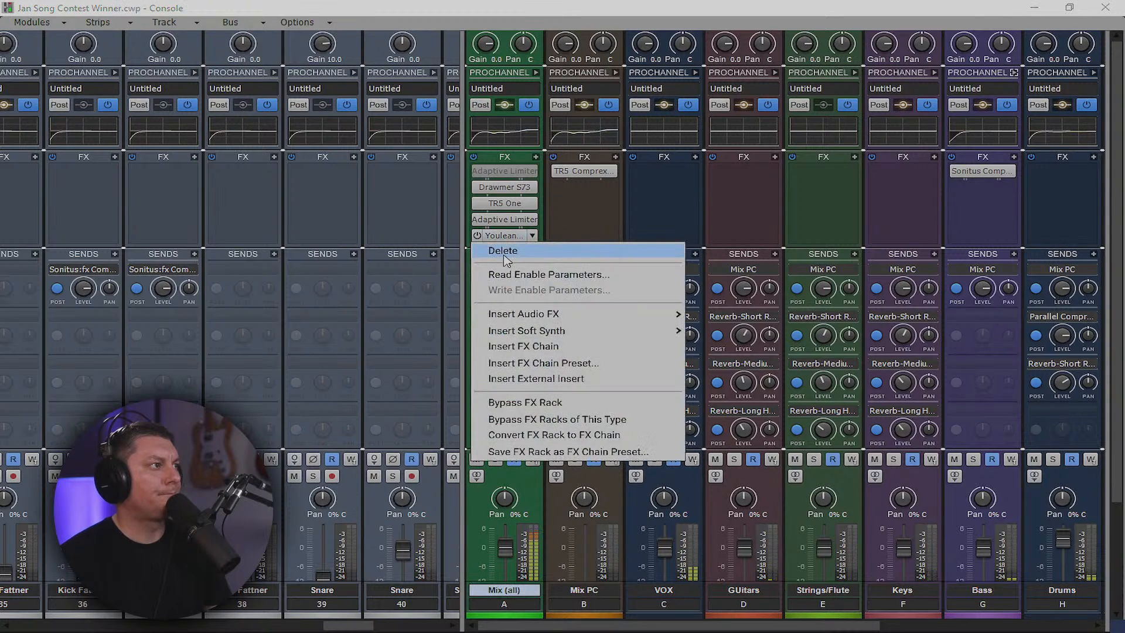
pyautogui.click(505, 253)
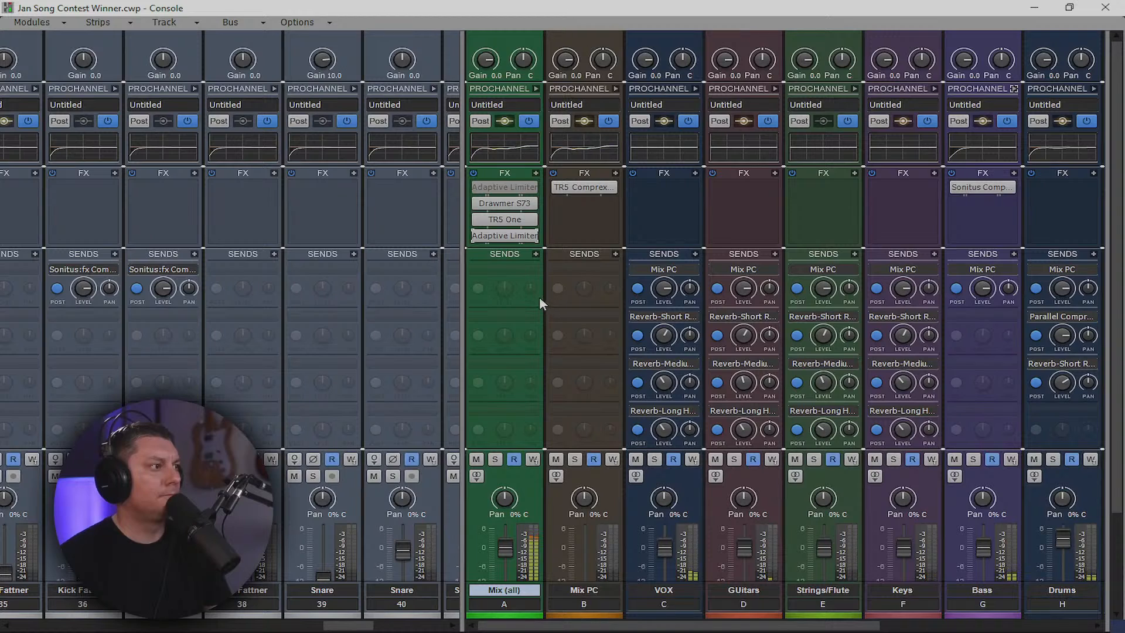
pyautogui.scroll(-2, 615, 542)
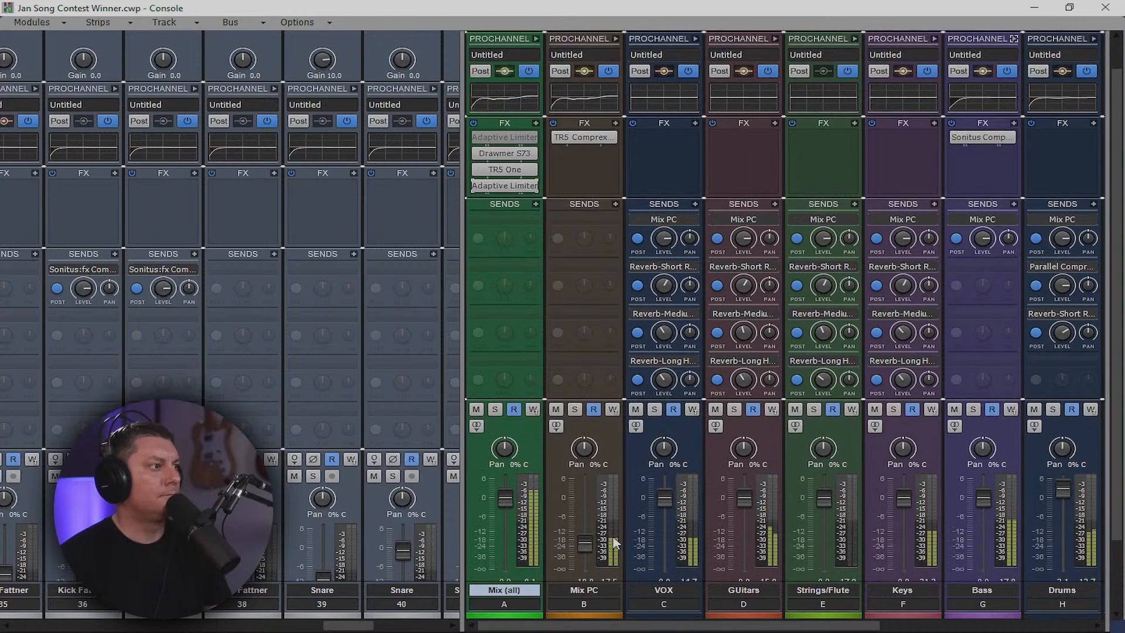
pyautogui.scroll(-2, 615, 542)
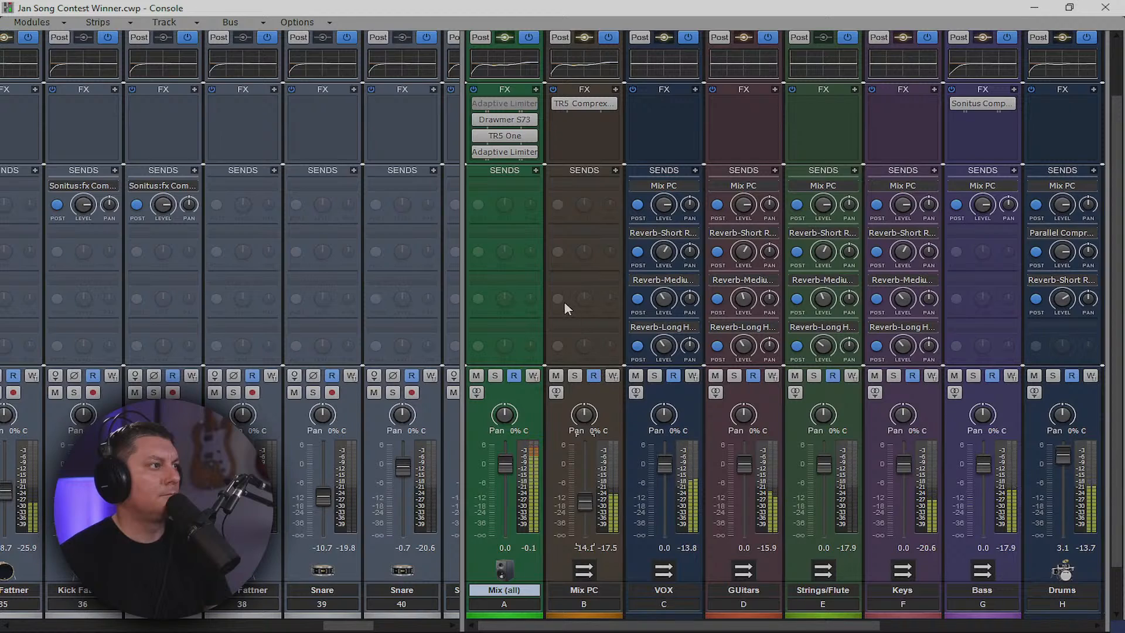
pyautogui.scroll(2, 579, 278)
pyautogui.scroll(1, 582, 281)
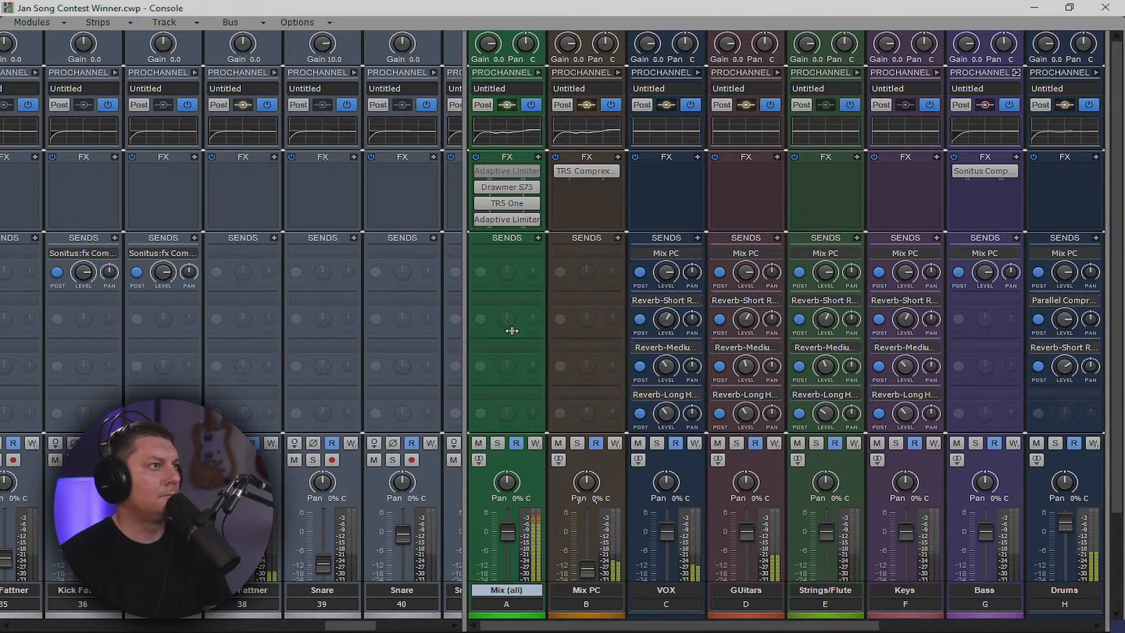
# Hide the buses, scroll the strips to tracks 9–16, then restore the bus strips beside them
pyautogui.moveTo(461, 330); pyautogui.dragTo(1104, 329)
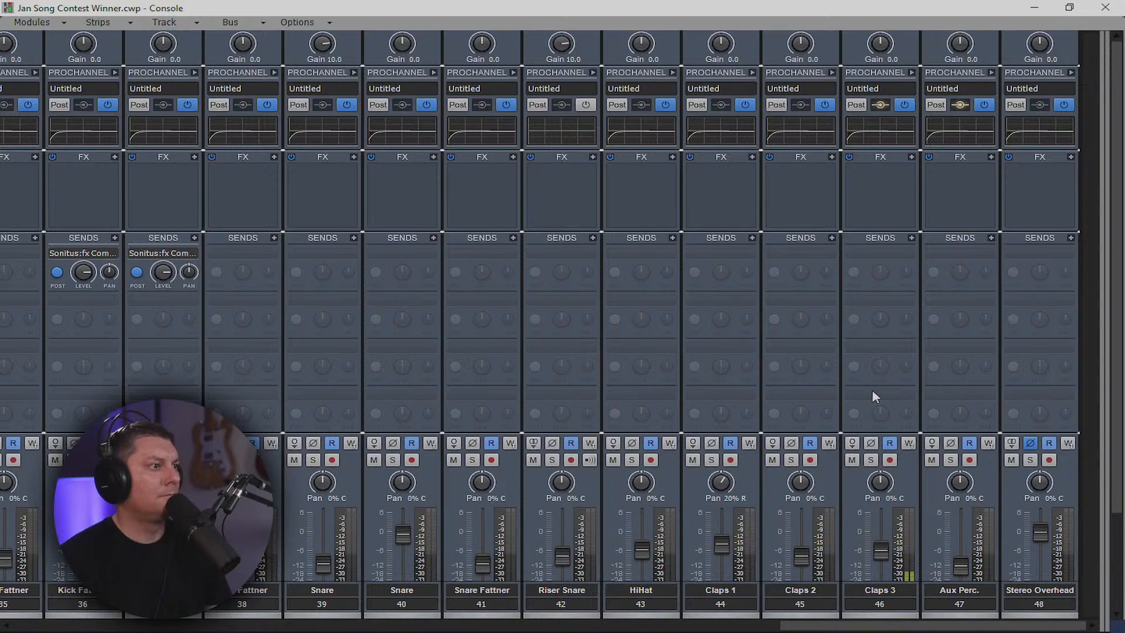
pyautogui.moveTo(784, 625); pyautogui.dragTo(265, 626)
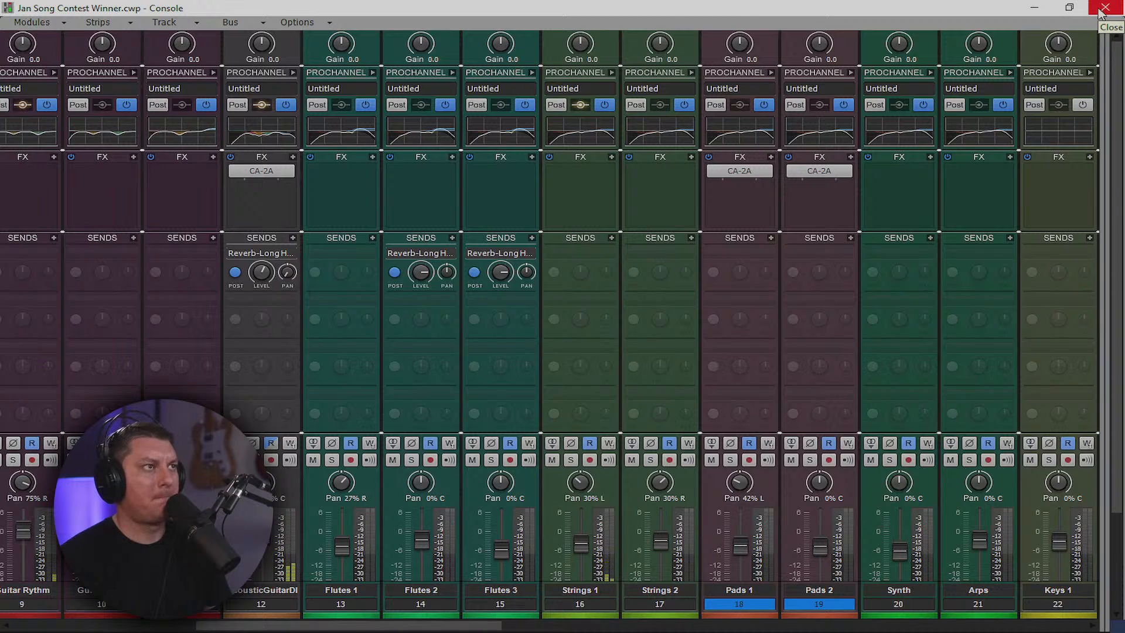
pyautogui.moveTo(1103, 106); pyautogui.dragTo(658, 106)
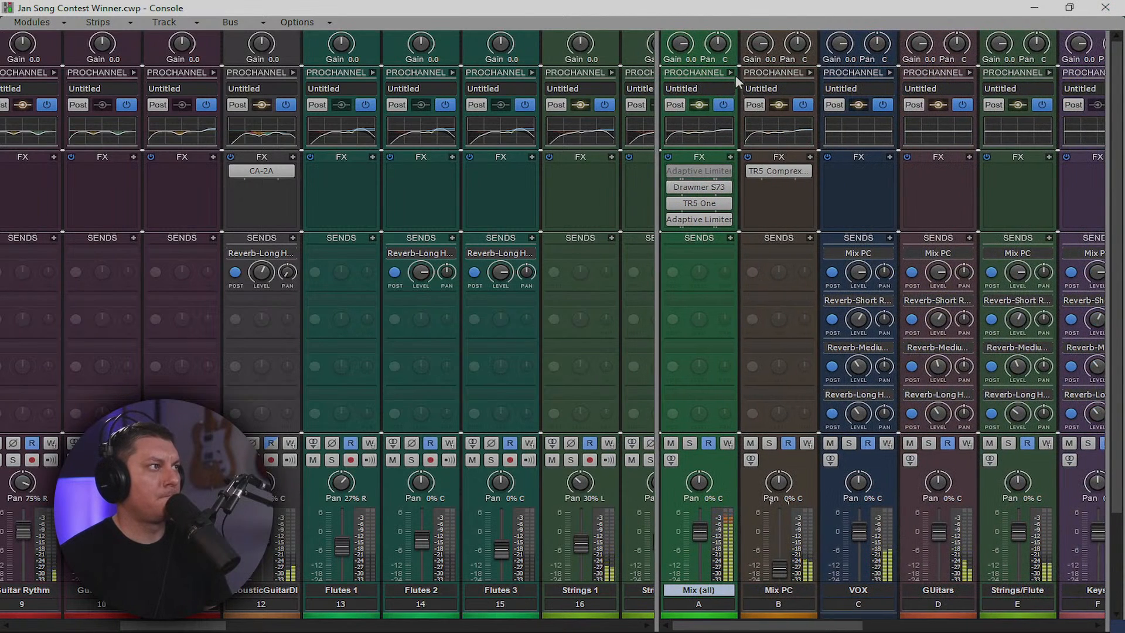
# Insert the SPAN analyzer from Audio FX > Visual on the Mix (all) bus
pyautogui.rightClick(726, 227)
pyautogui.moveTo(717, 238)
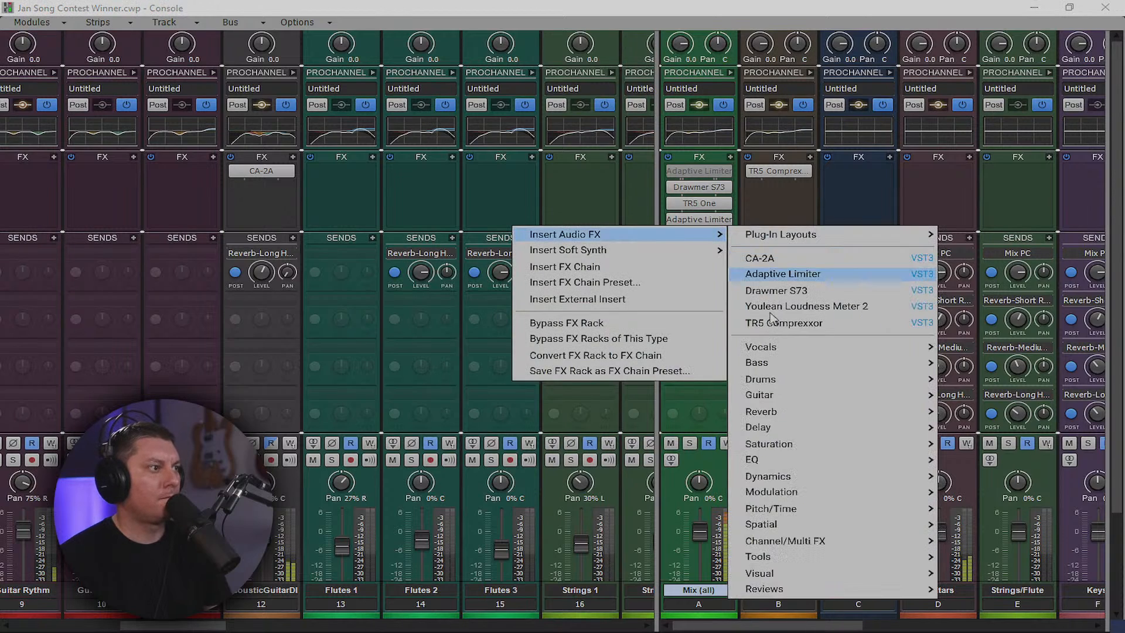
pyautogui.moveTo(836, 571)
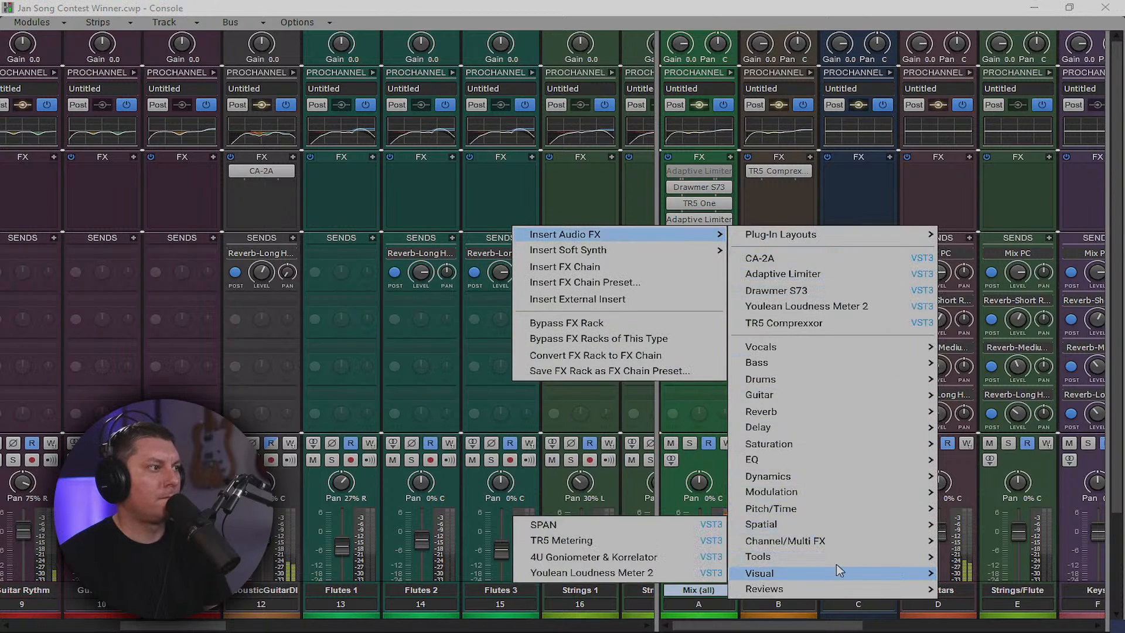
pyautogui.click(608, 521)
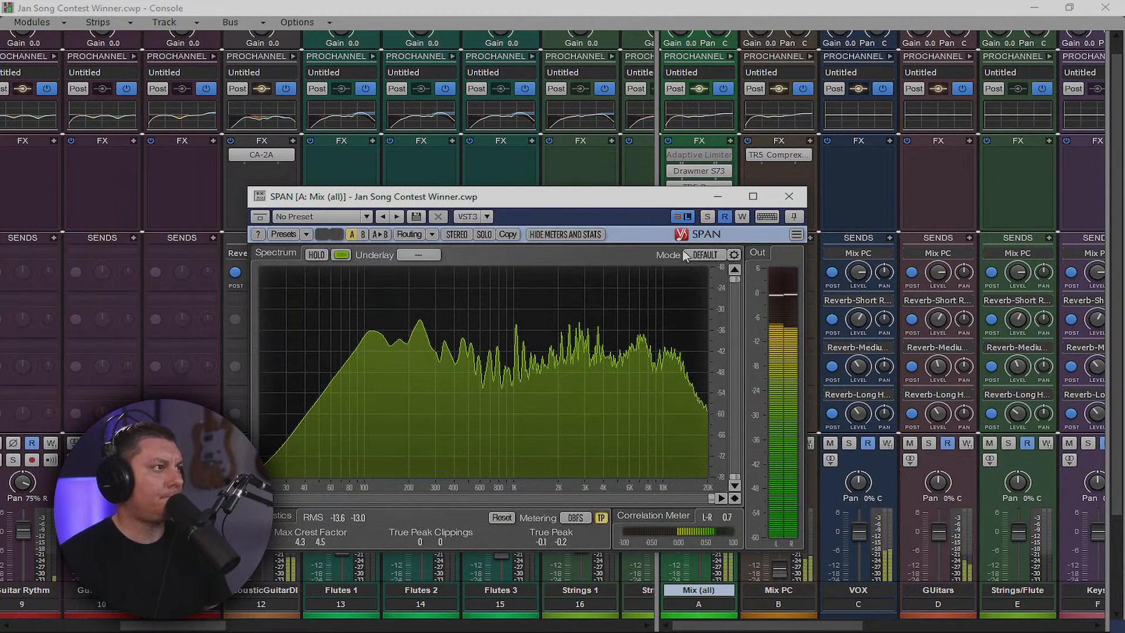
# Maximize the SPAN window and switch its spectrum mode to MASTER
pyautogui.click(753, 196)
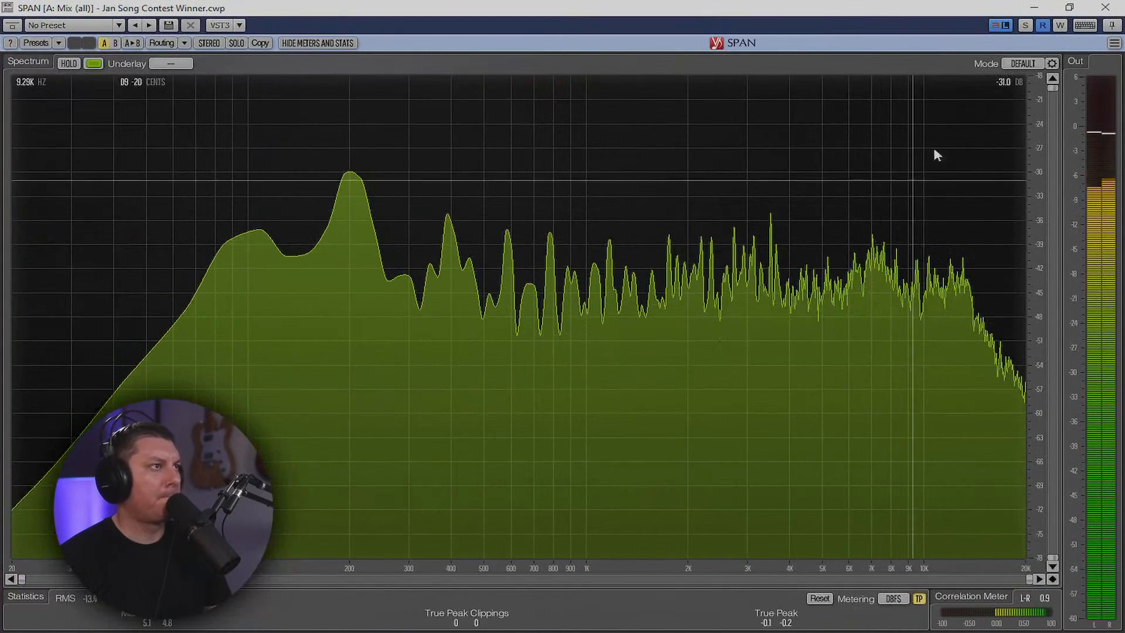
pyautogui.click(1020, 64)
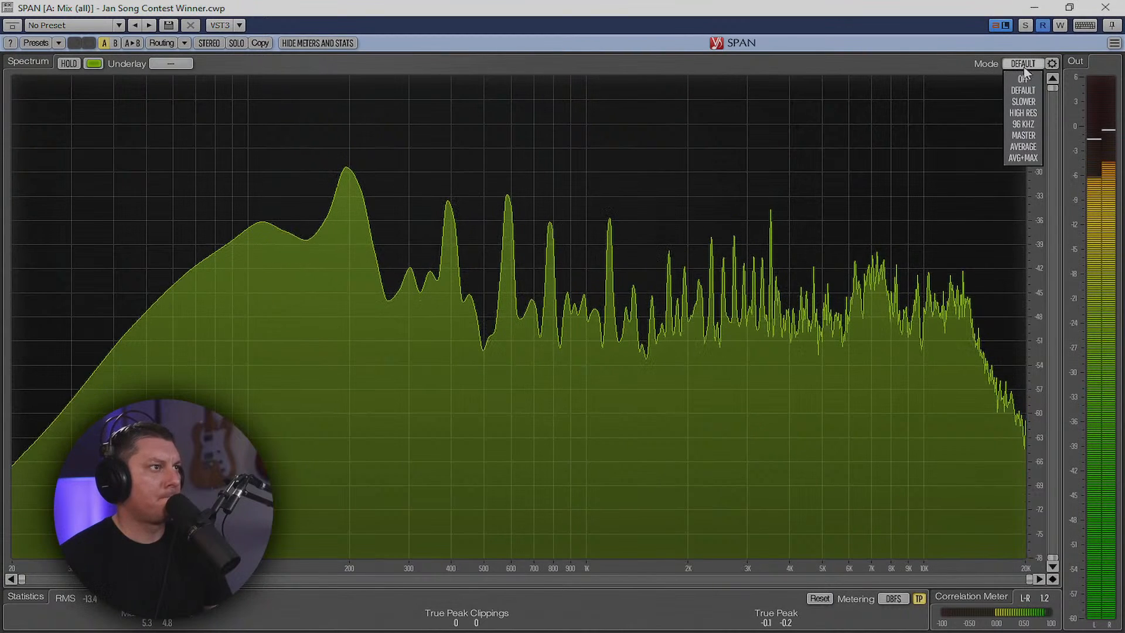
pyautogui.click(1029, 135)
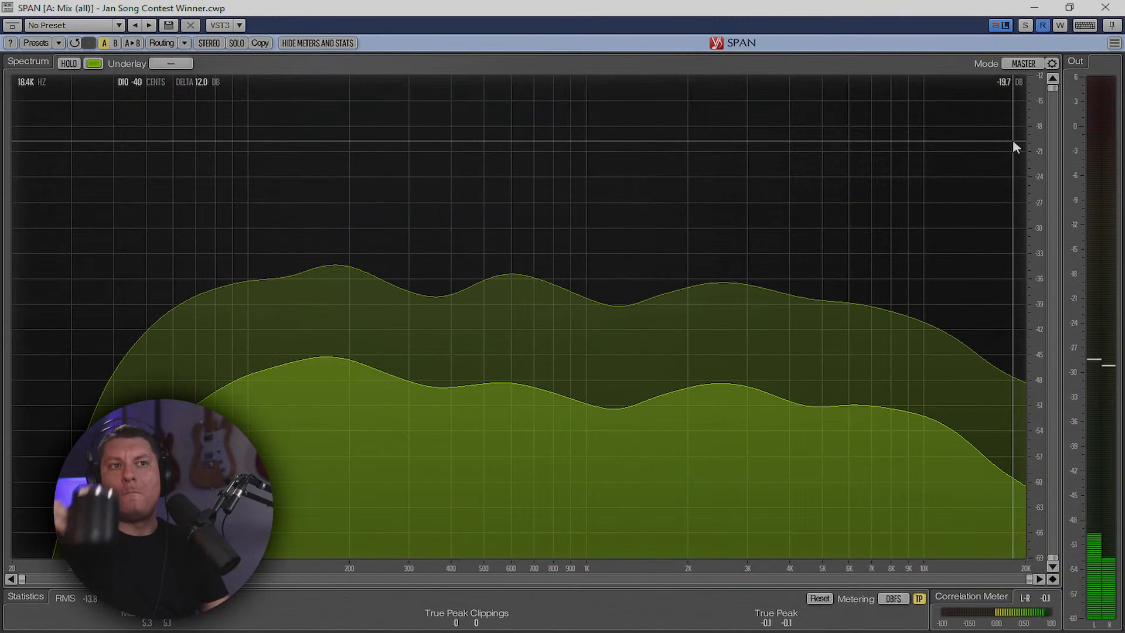
pyautogui.click(1012, 141)
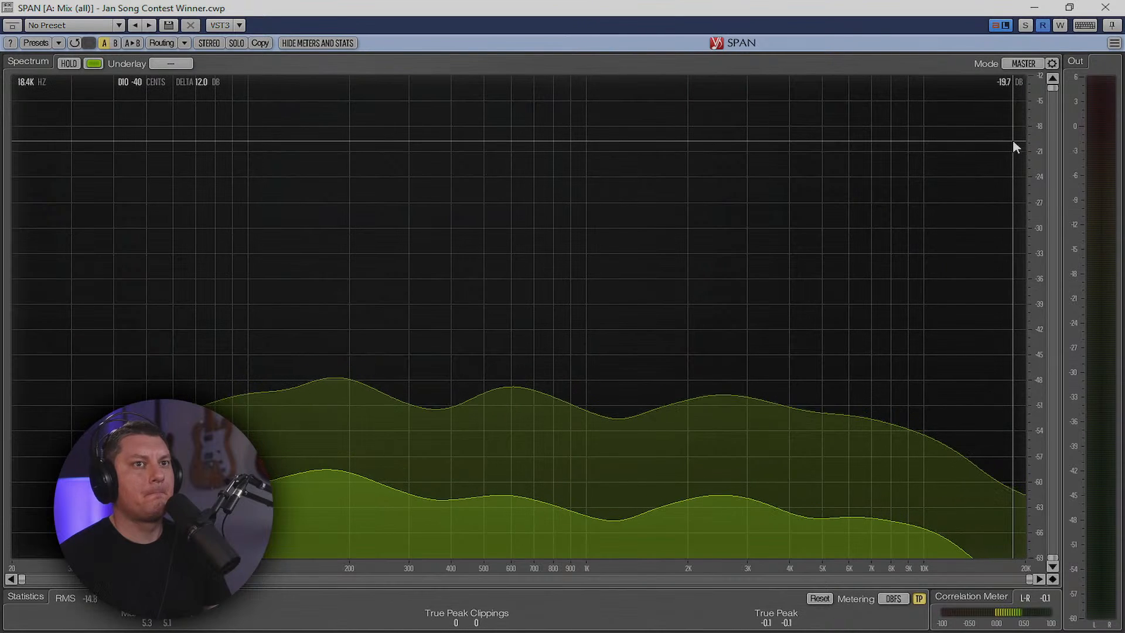
pyautogui.click(1025, 65)
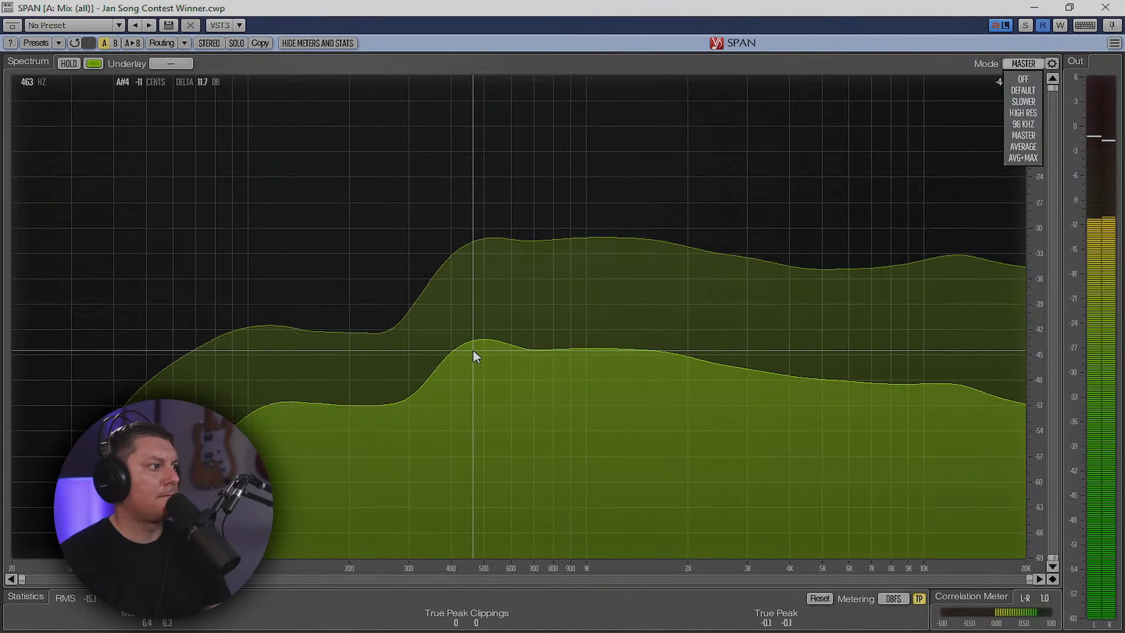
# Switch SPAN to AVG+MAX mode and lower the spectrum slope from 4.50 to 4.03
pyautogui.click(1020, 159)
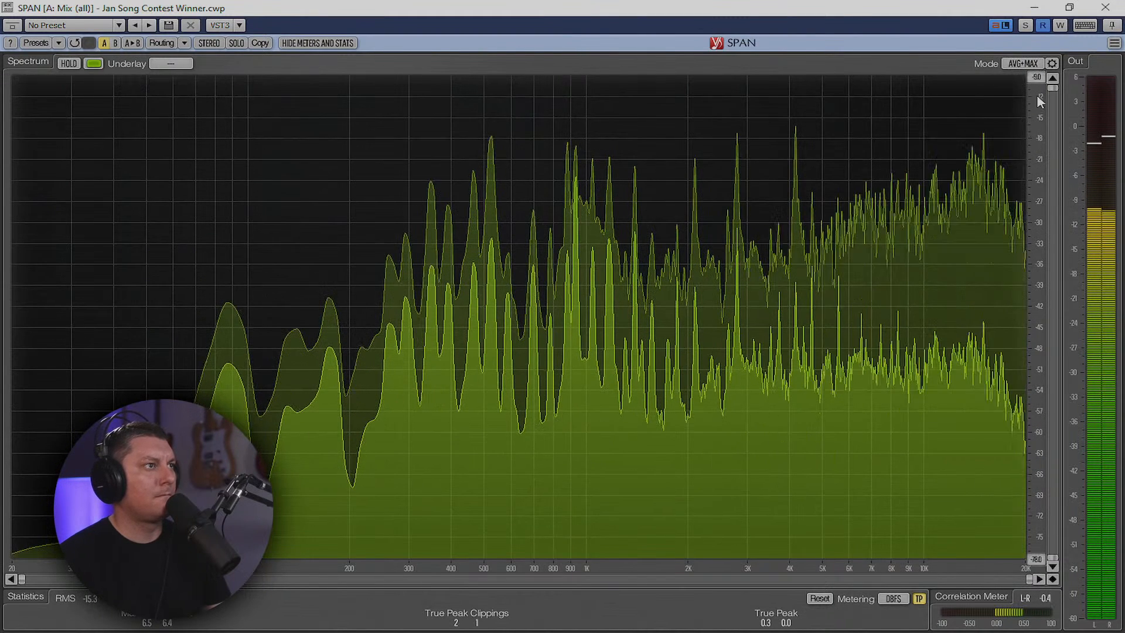
pyautogui.click(1033, 69)
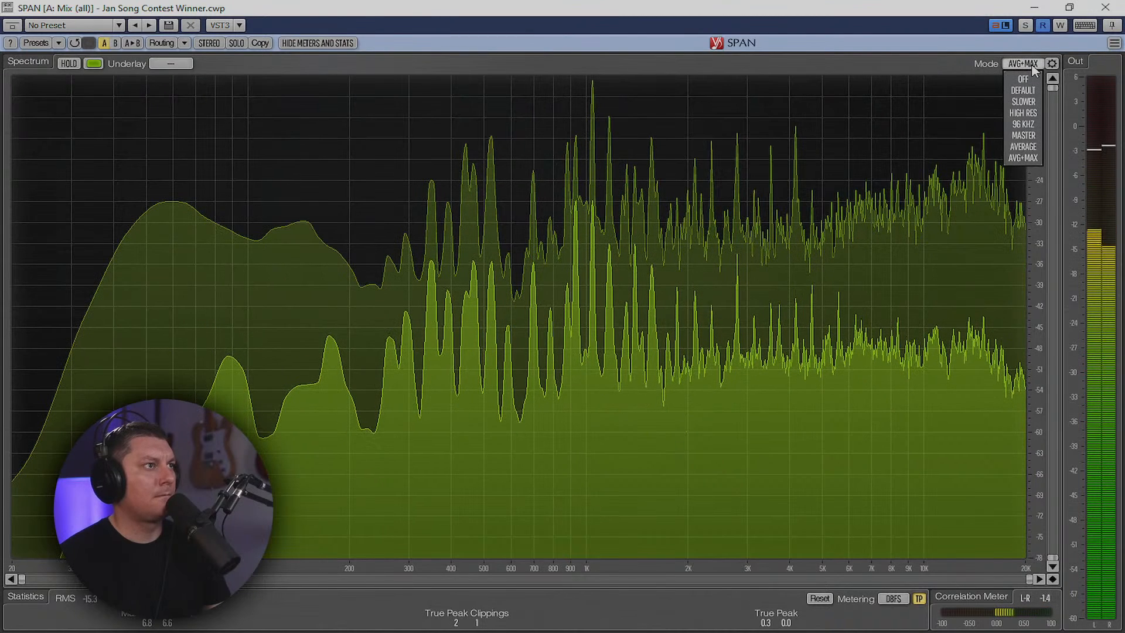
pyautogui.click(1033, 65)
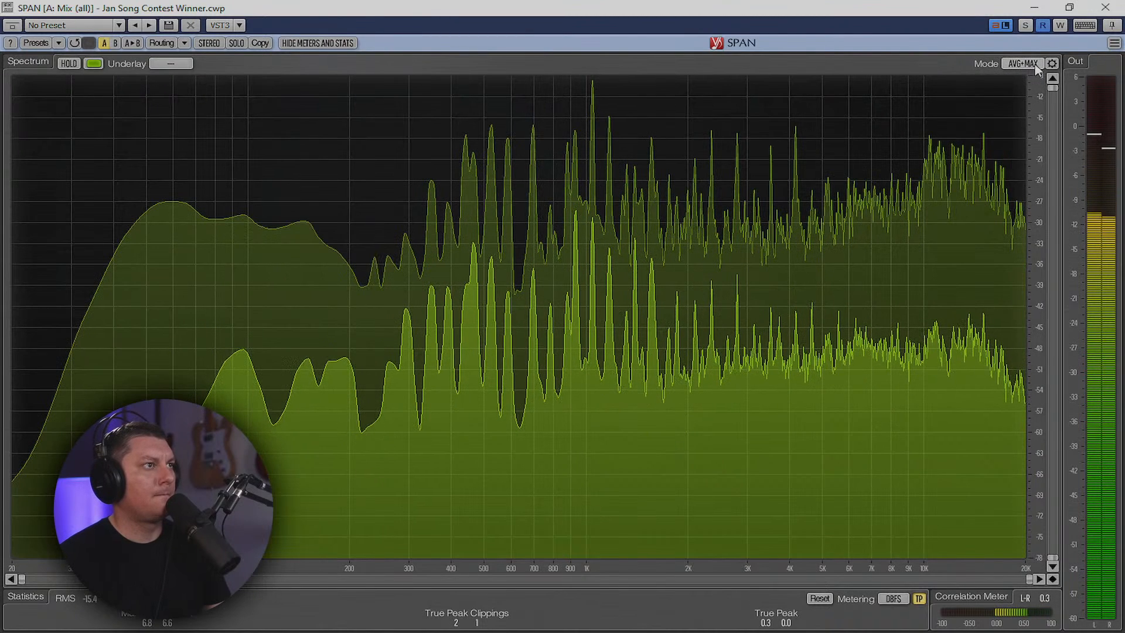
pyautogui.click(1054, 63)
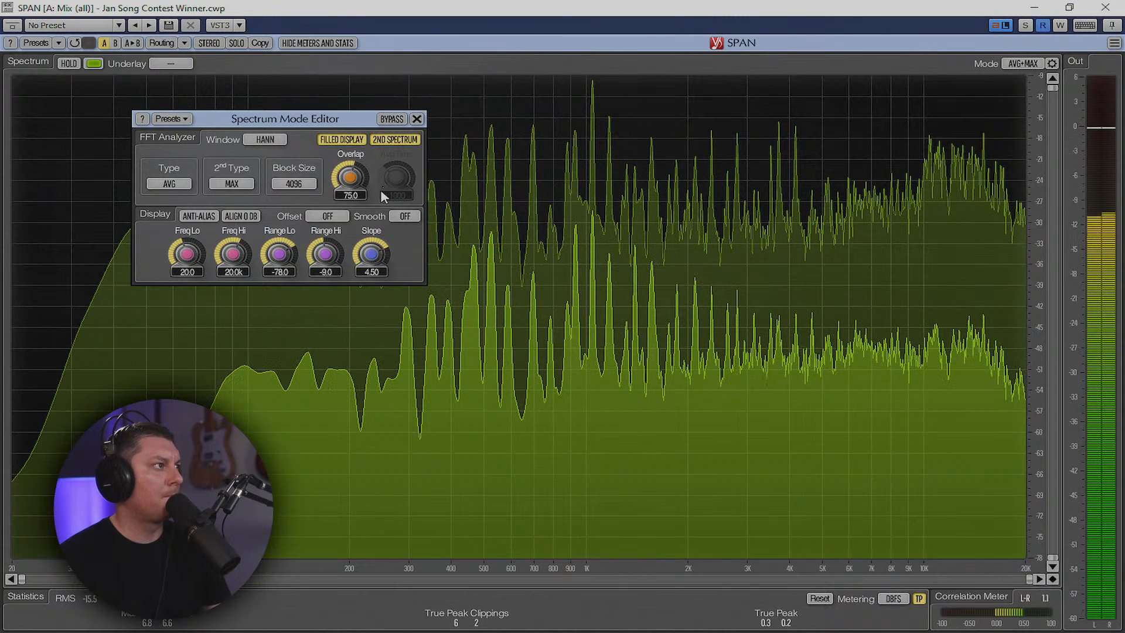
pyautogui.moveTo(373, 249); pyautogui.dragTo(373, 268)
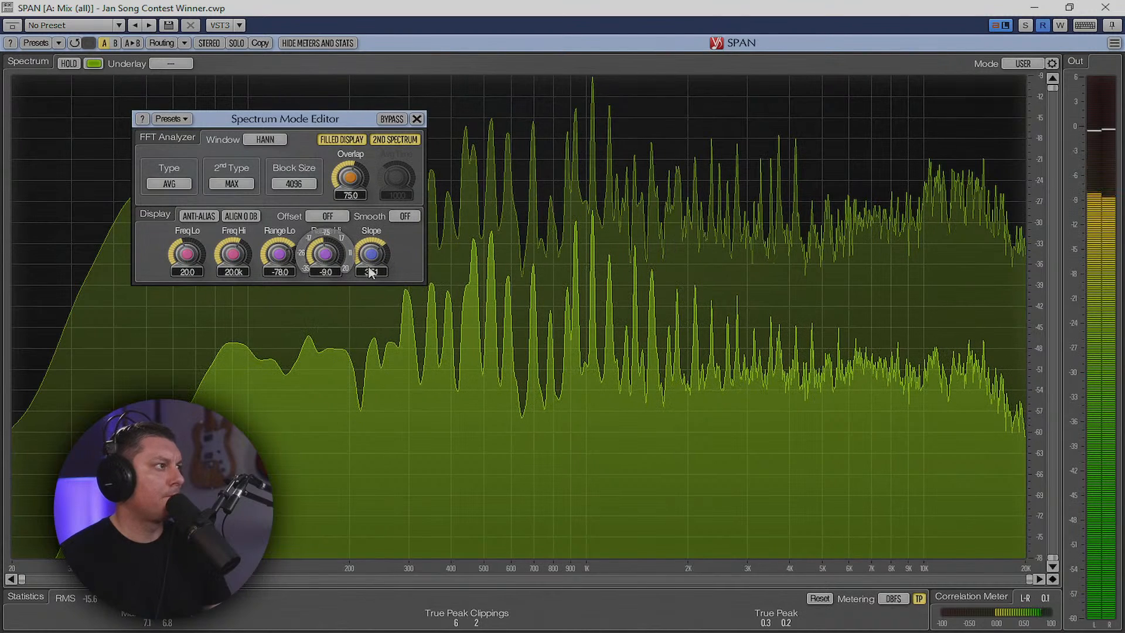
# Set the FFT block size to 1024 and close the Spectrum Mode Editor
pyautogui.click(293, 184)
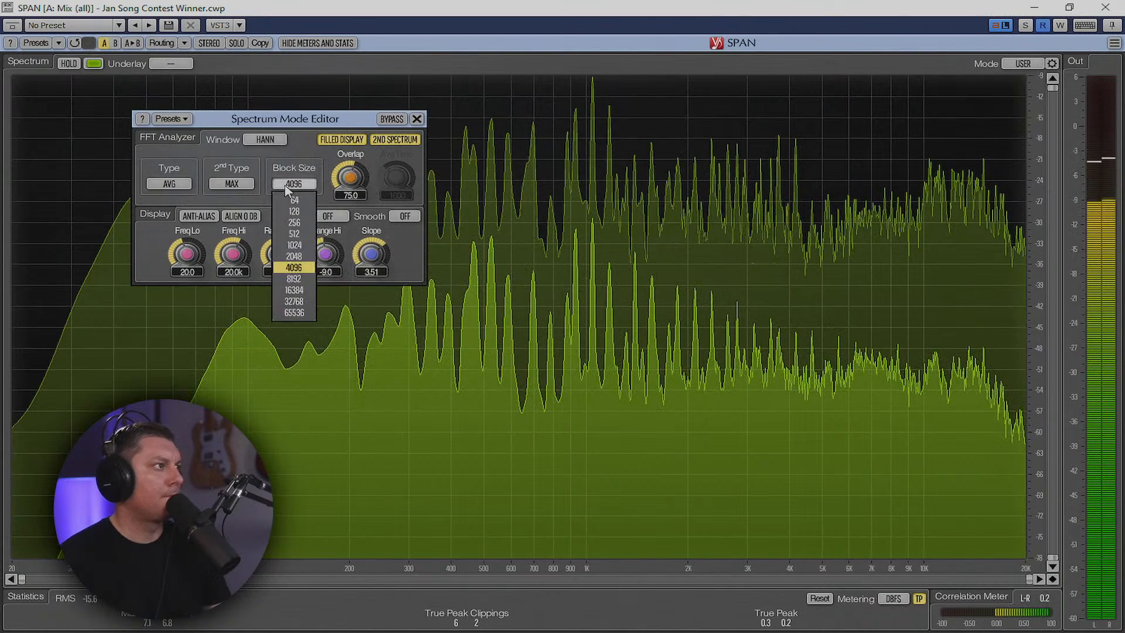
pyautogui.click(293, 256)
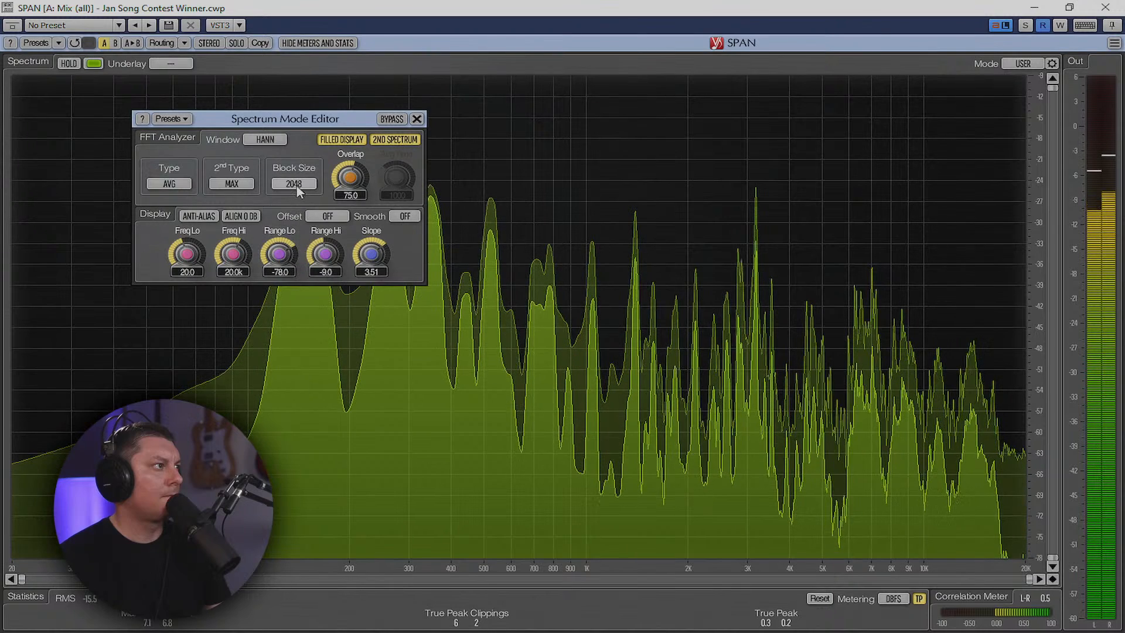
pyautogui.click(296, 184)
pyautogui.click(294, 245)
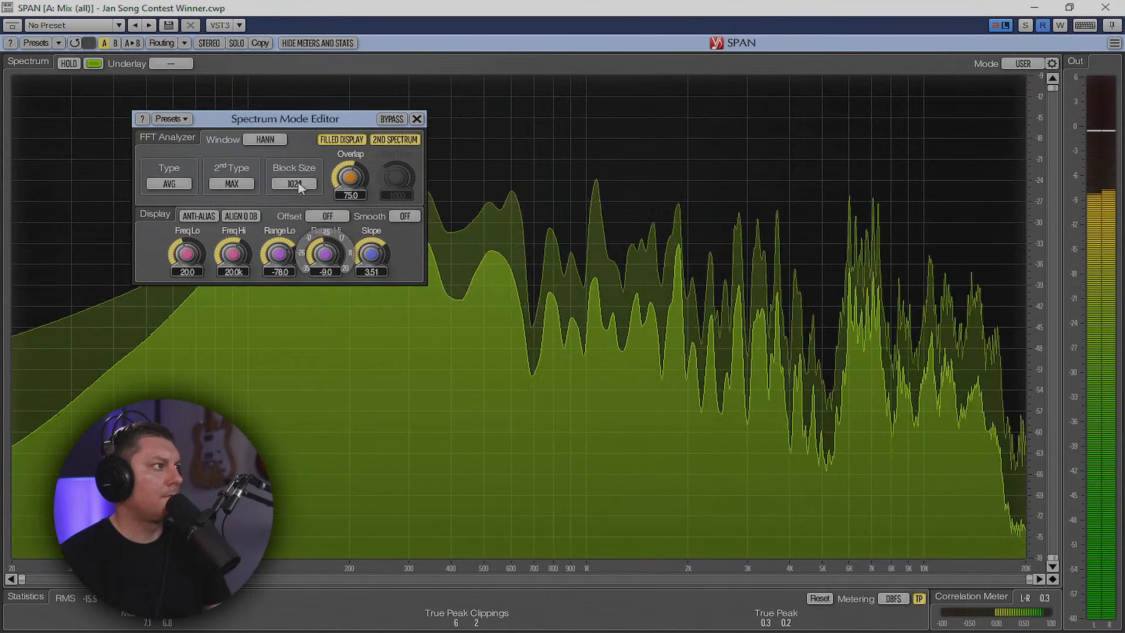
pyautogui.click(416, 118)
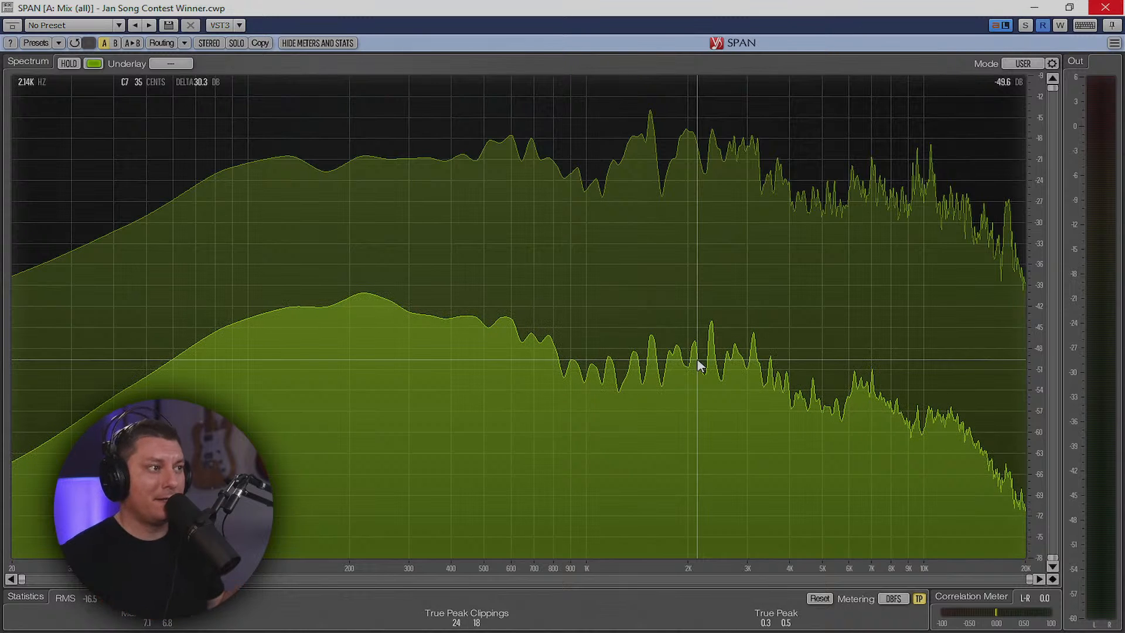
# Close the SPAN window, drag the strip/bus divider right, and close the Console
pyautogui.click(1105, 8)
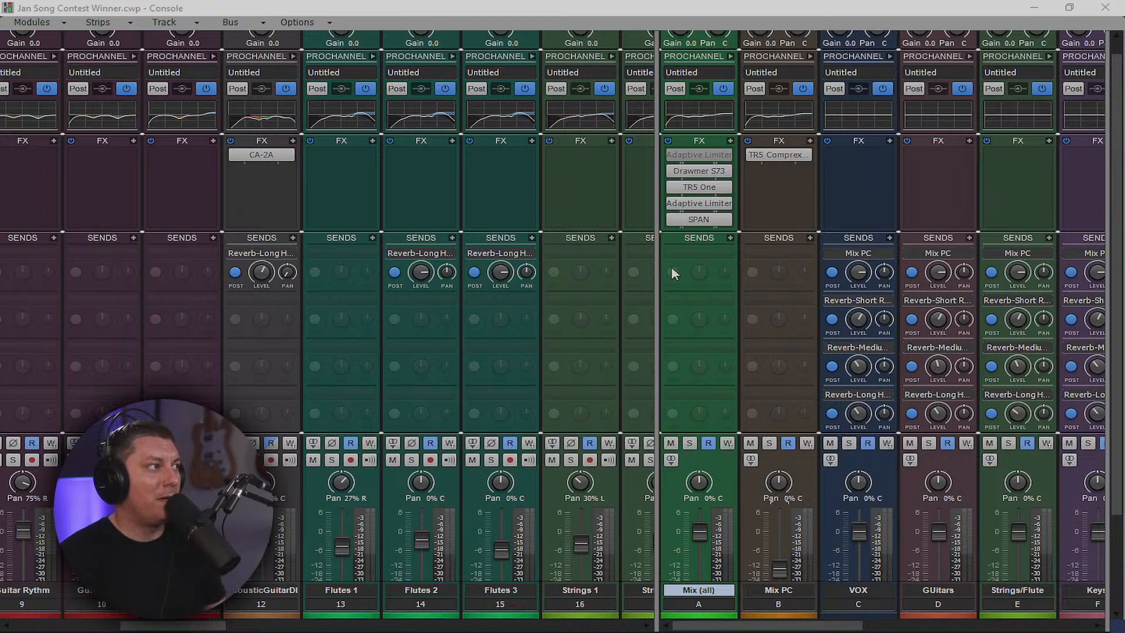
pyautogui.moveTo(657, 268); pyautogui.dragTo(1106, 12)
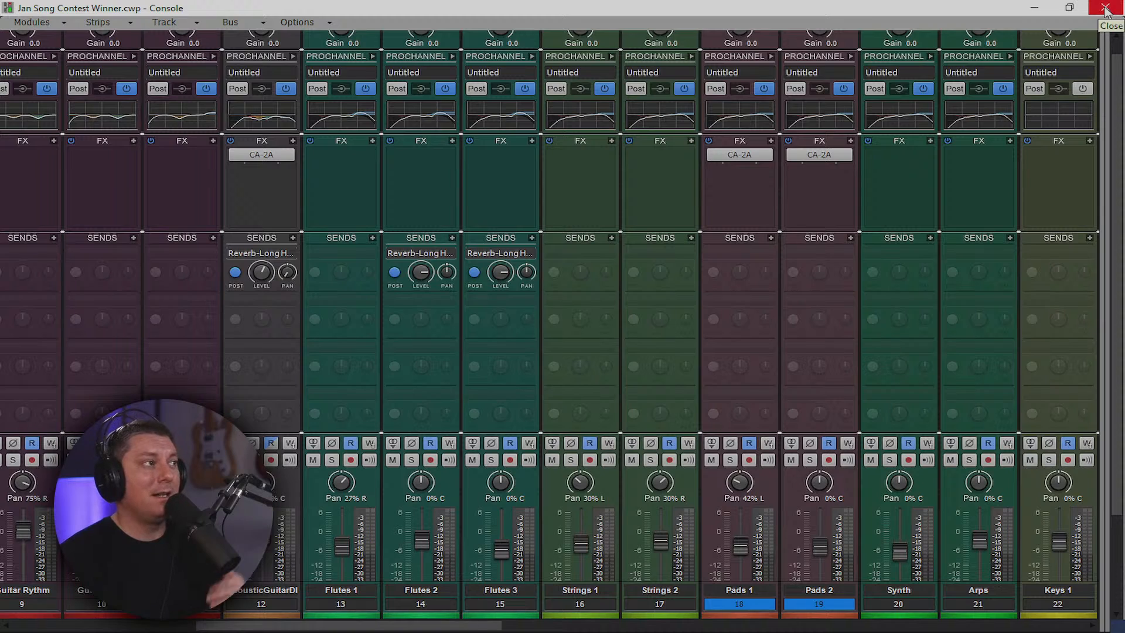
pyautogui.click(1105, 9)
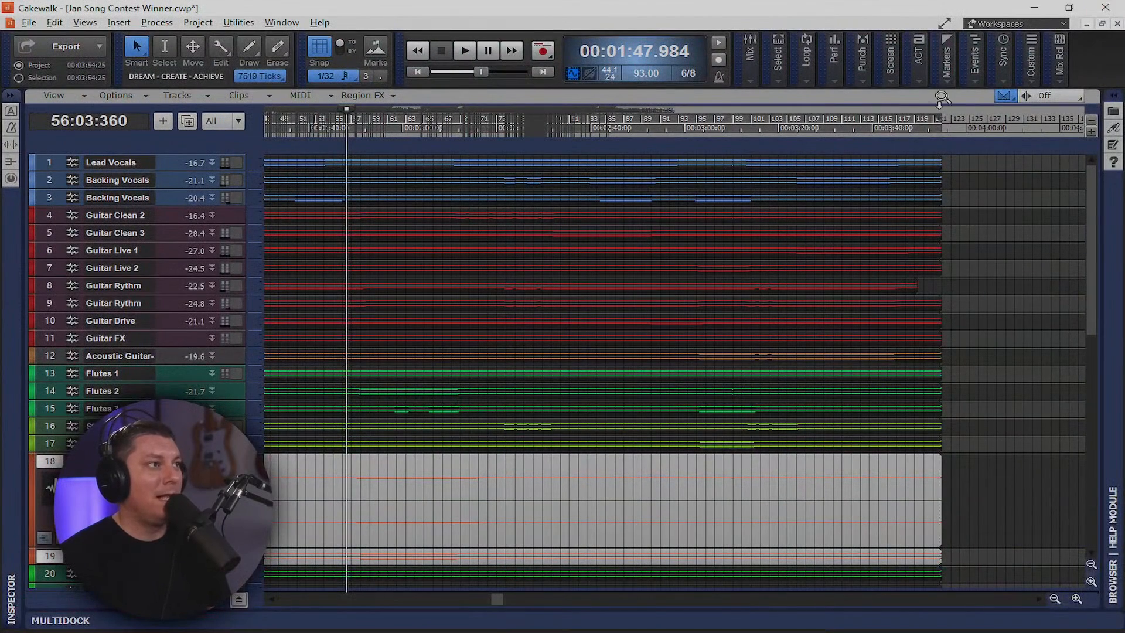
# Rewind the now time to the project start and collapse the Pads layer1 track
pyautogui.click(988, 124)
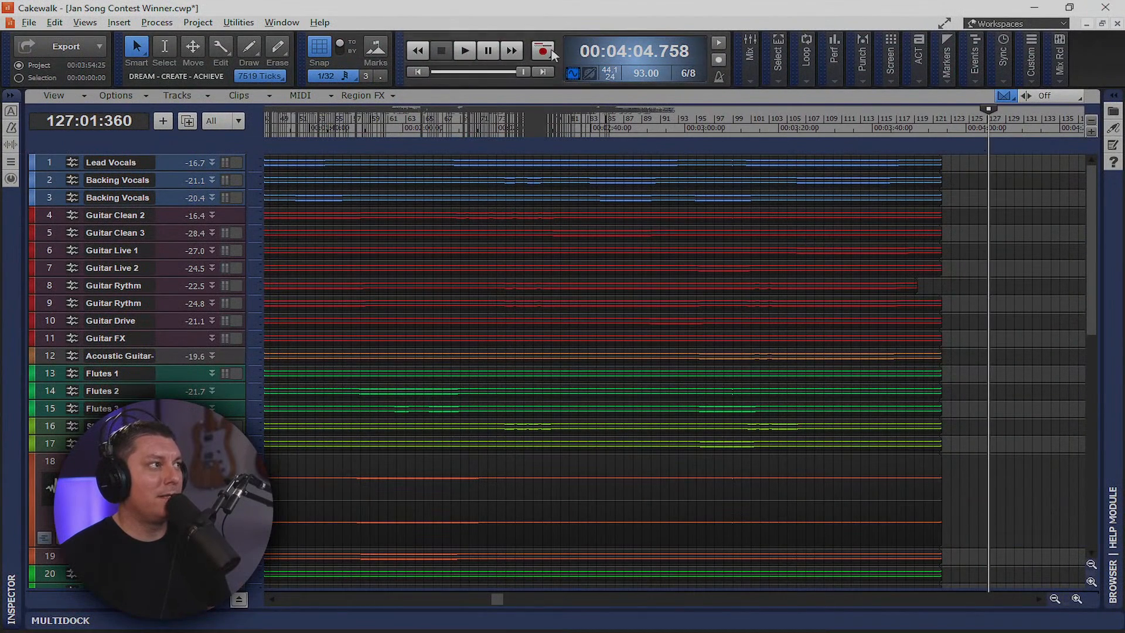
pyautogui.click(417, 71)
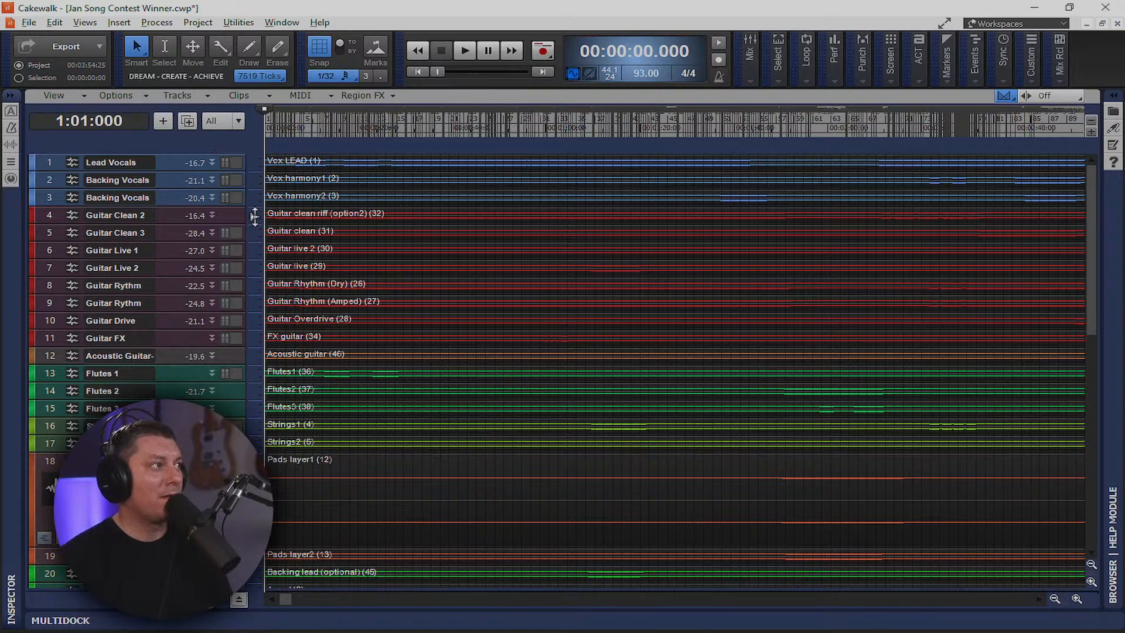
pyautogui.click(212, 461)
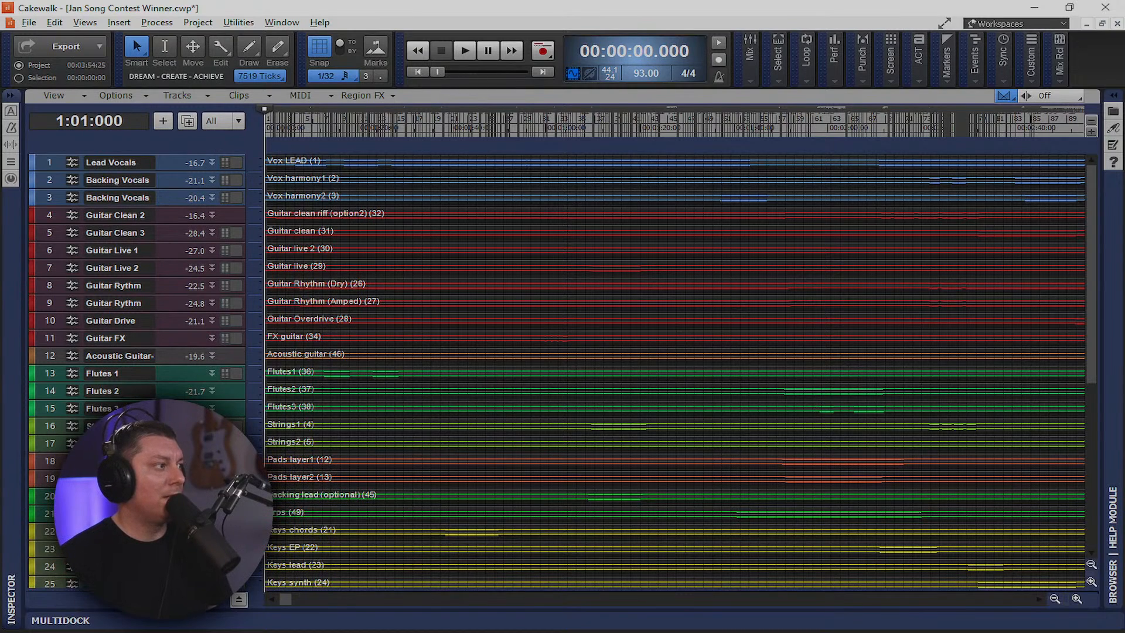
pyautogui.moveTo(1097, 265); pyautogui.dragTo(1096, 190)
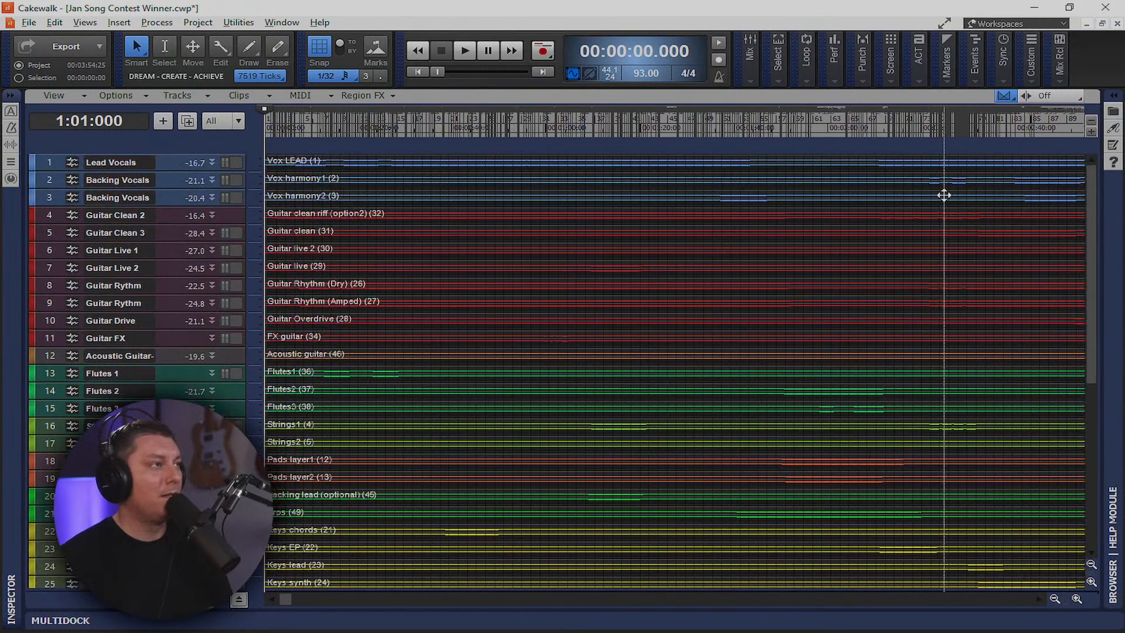
# Select every track and clip with Ctrl+A starting from track 1
pyautogui.click(48, 162)
pyautogui.hotkey('ctrl', 'a')
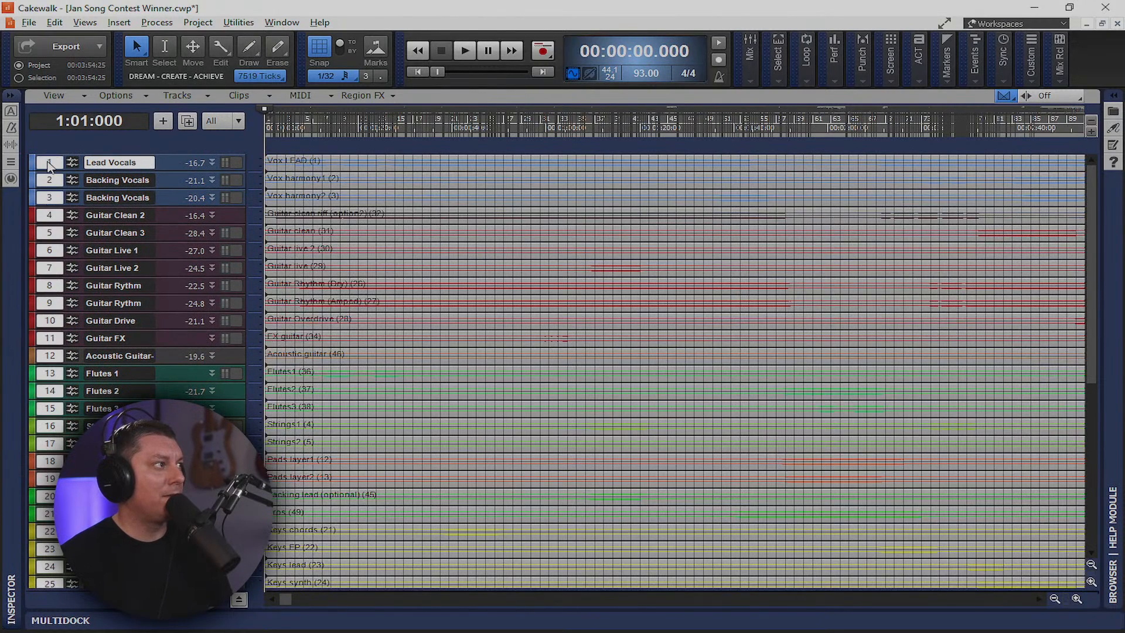
pyautogui.click(55, 22)
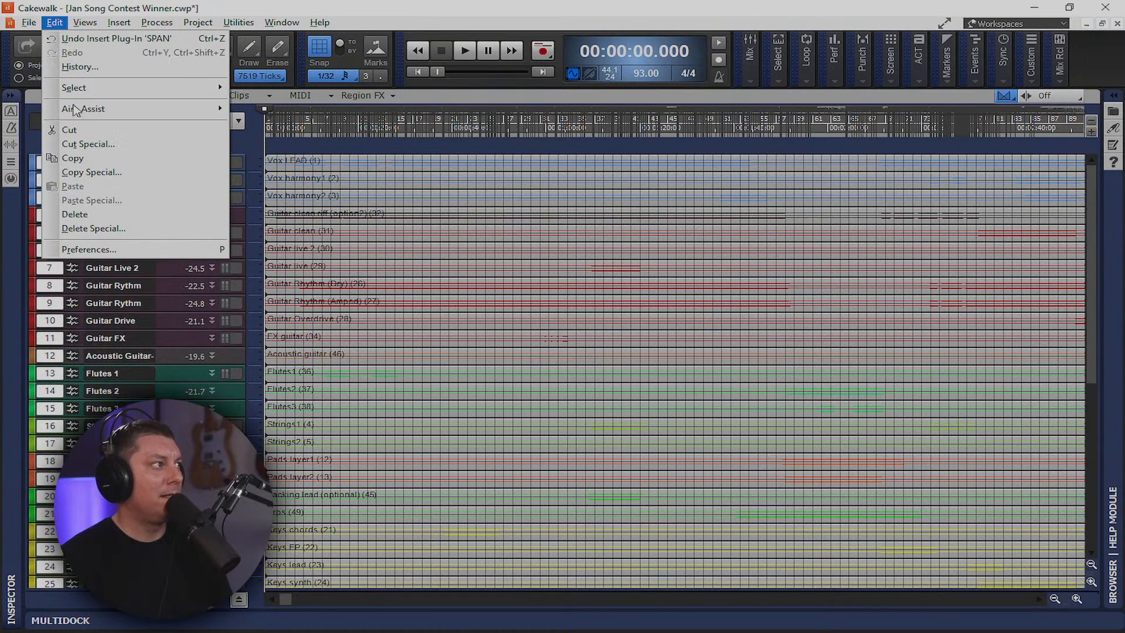
# Open the Export Audio dialog and move it up and to the right
pyautogui.moveTo(28, 22)
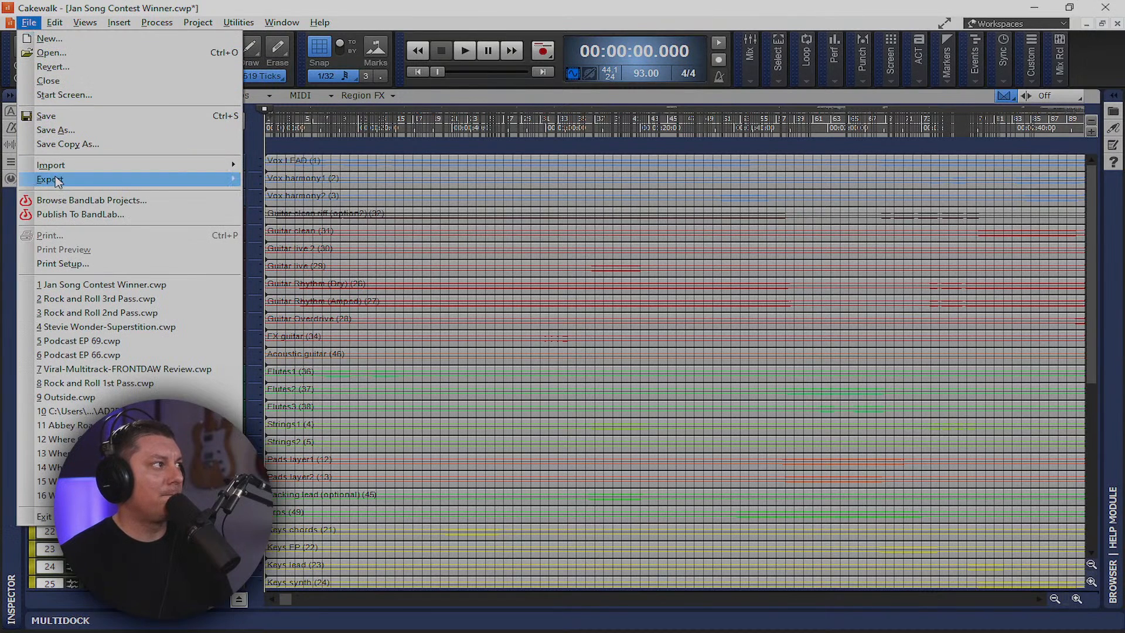
pyautogui.moveTo(58, 182)
pyautogui.click(275, 180)
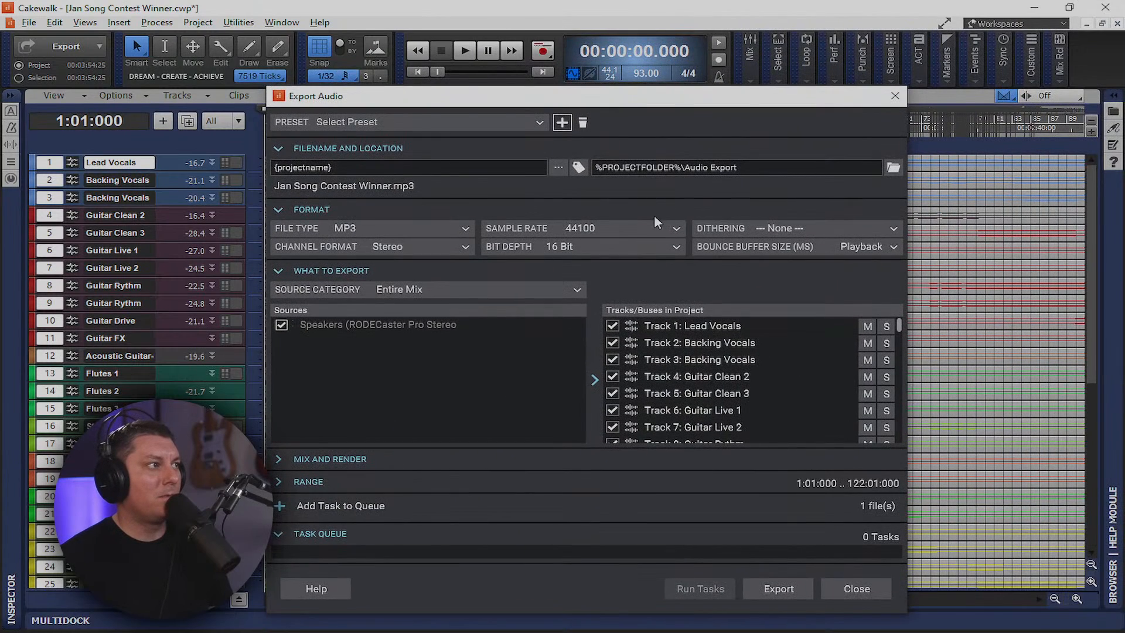
pyautogui.moveTo(665, 99); pyautogui.dragTo(722, 35)
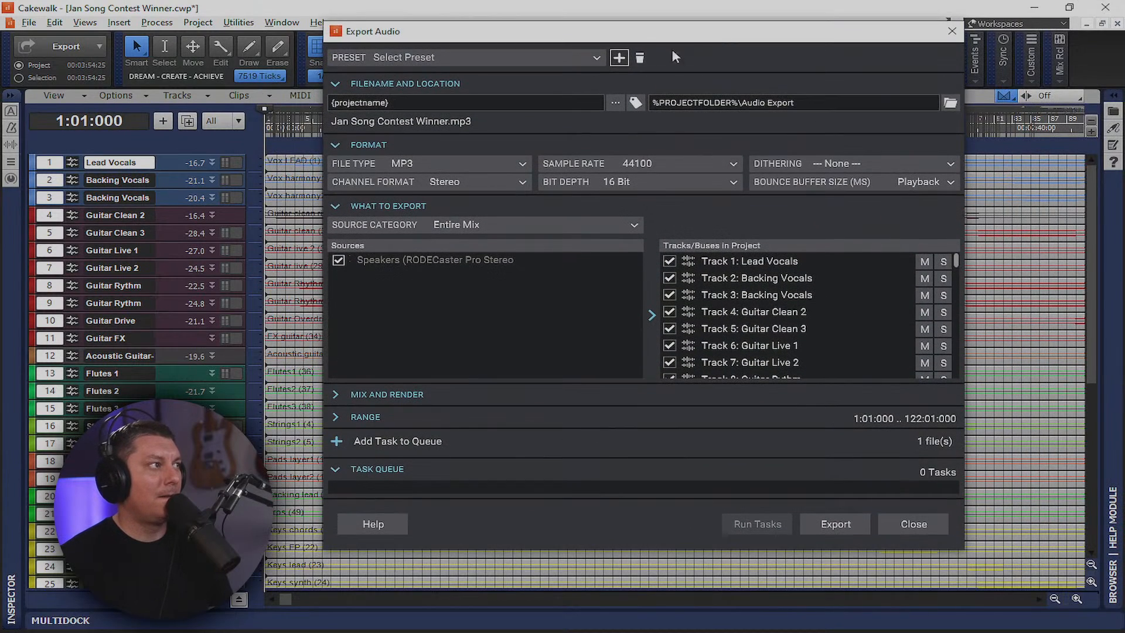
# Set the export to WAV (Microsoft) at 24 Bit and browse for the export folder
pyautogui.click(670, 185)
pyautogui.click(664, 181)
pyautogui.click(663, 180)
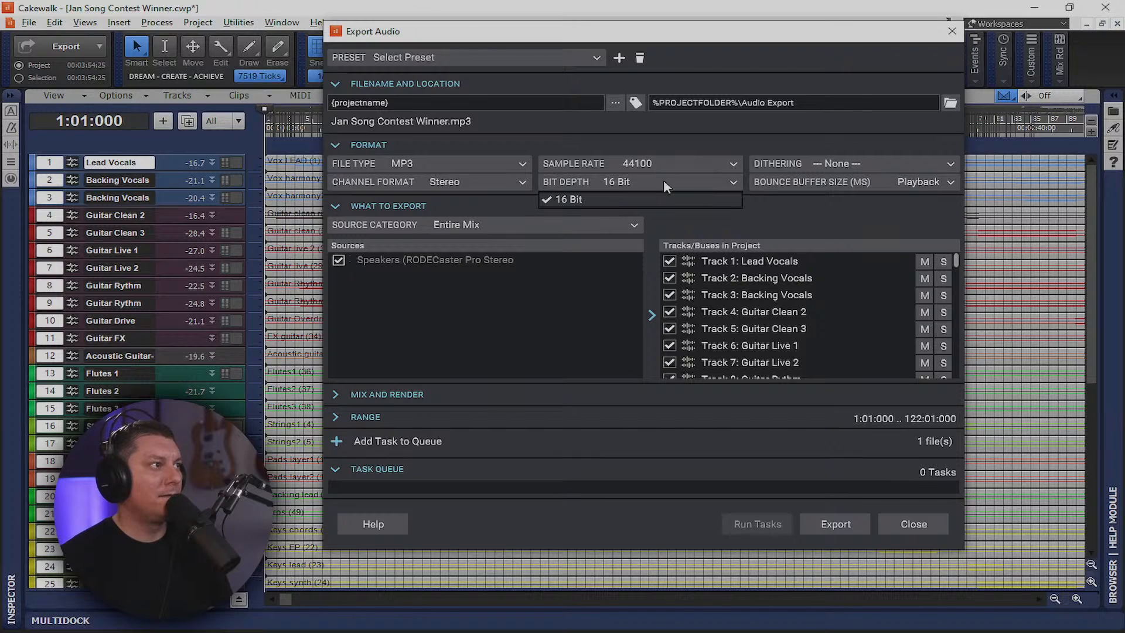
pyautogui.click(663, 179)
pyautogui.click(481, 164)
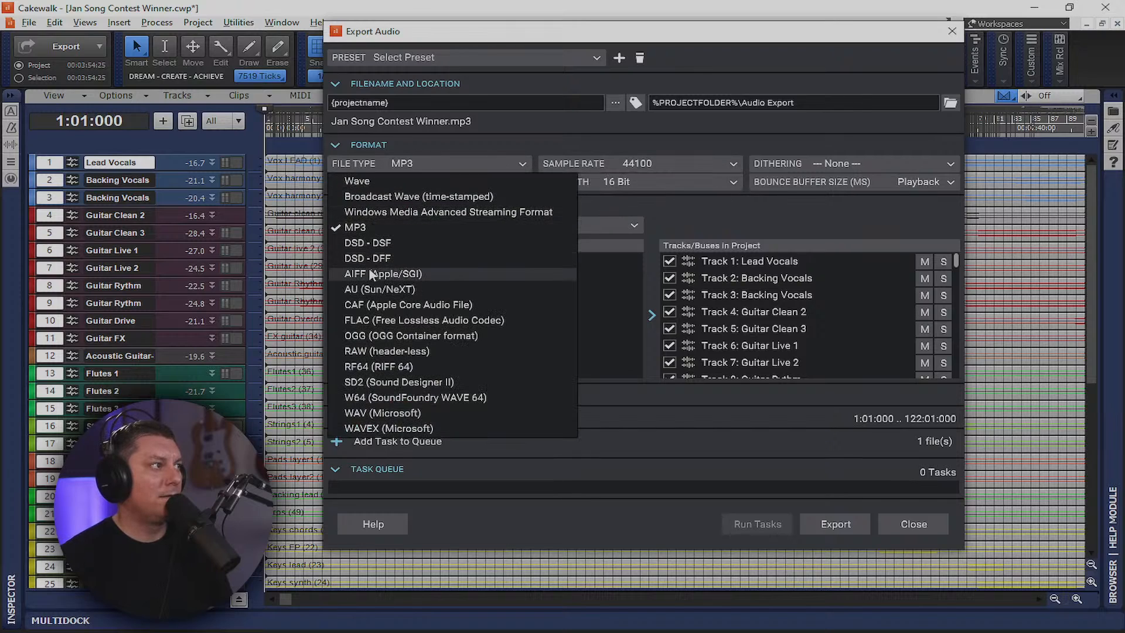
pyautogui.click(378, 412)
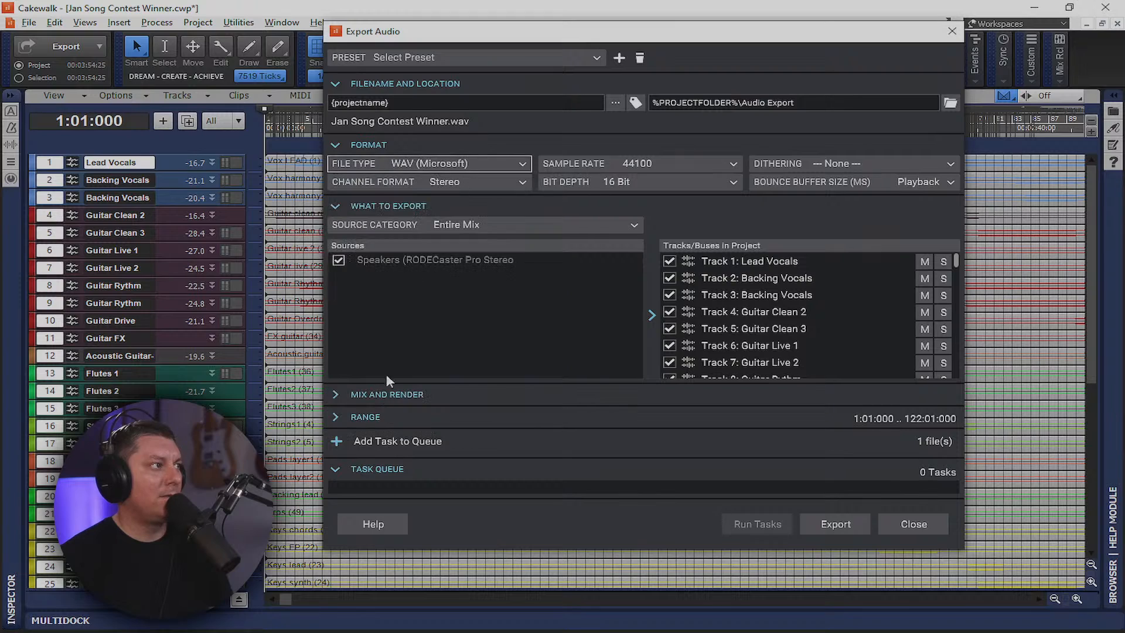
pyautogui.click(664, 185)
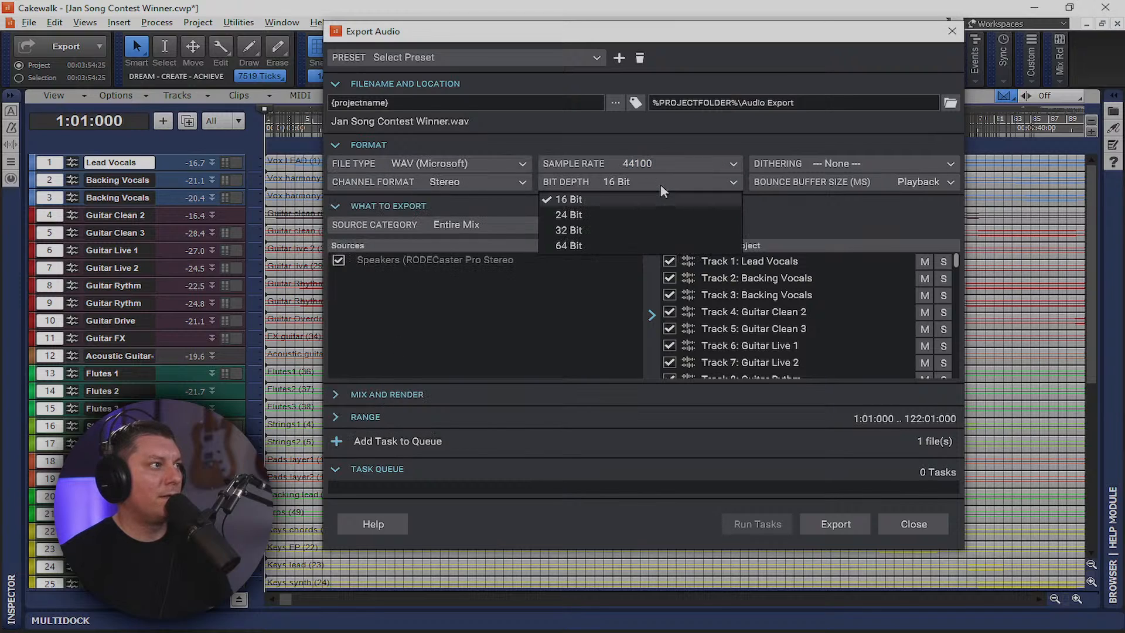
pyautogui.click(579, 214)
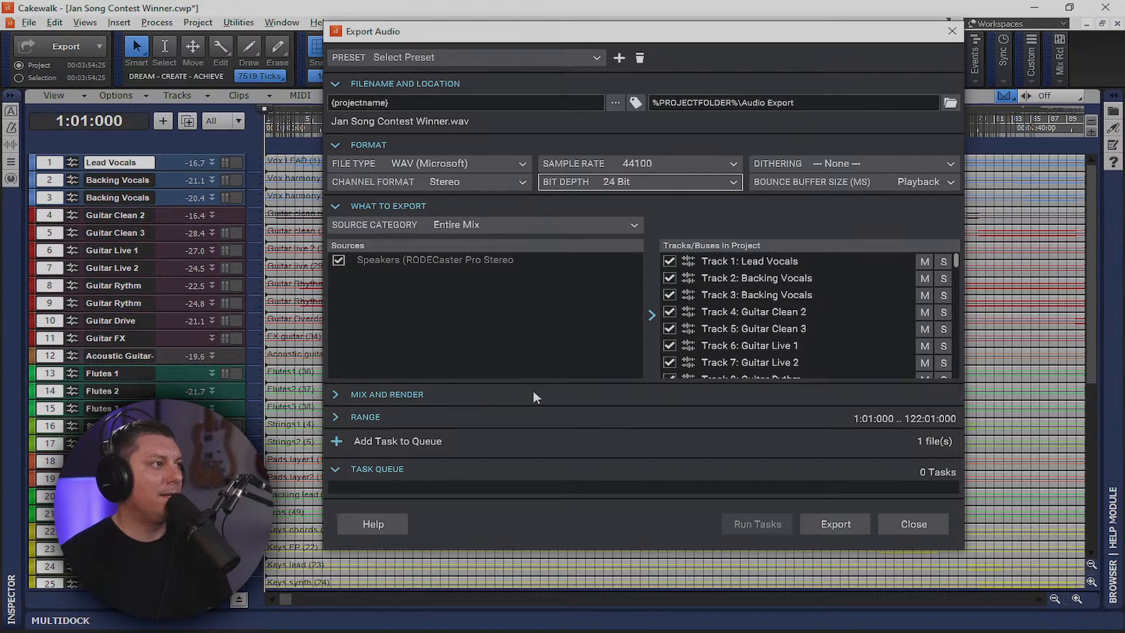
pyautogui.click(951, 103)
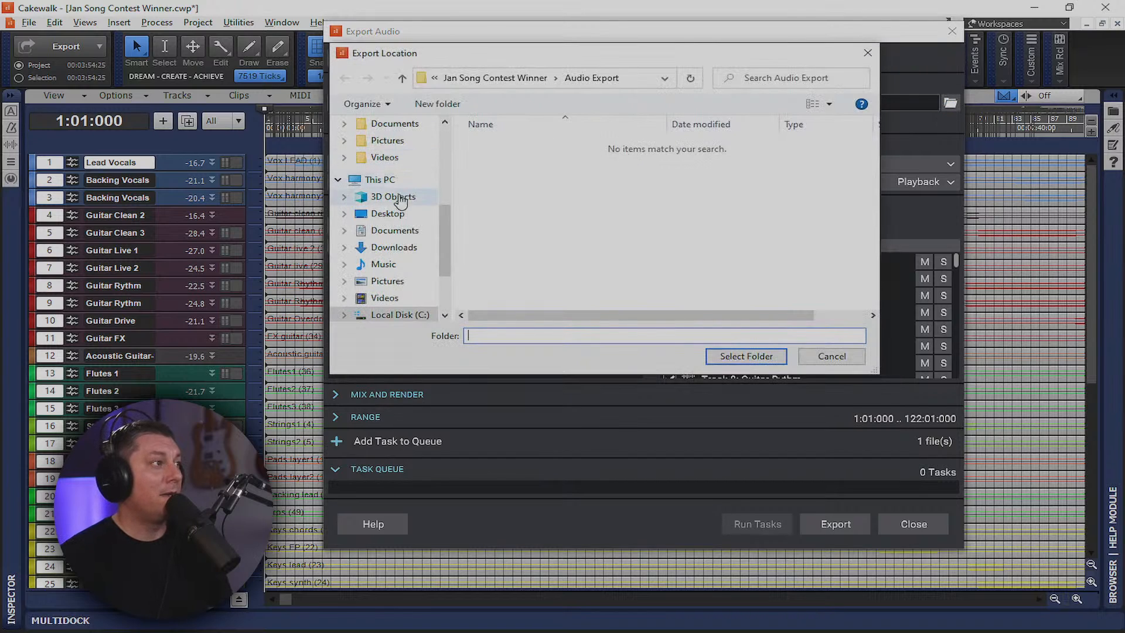
# Set the export location to the Desktop and start the export
pyautogui.click(401, 216)
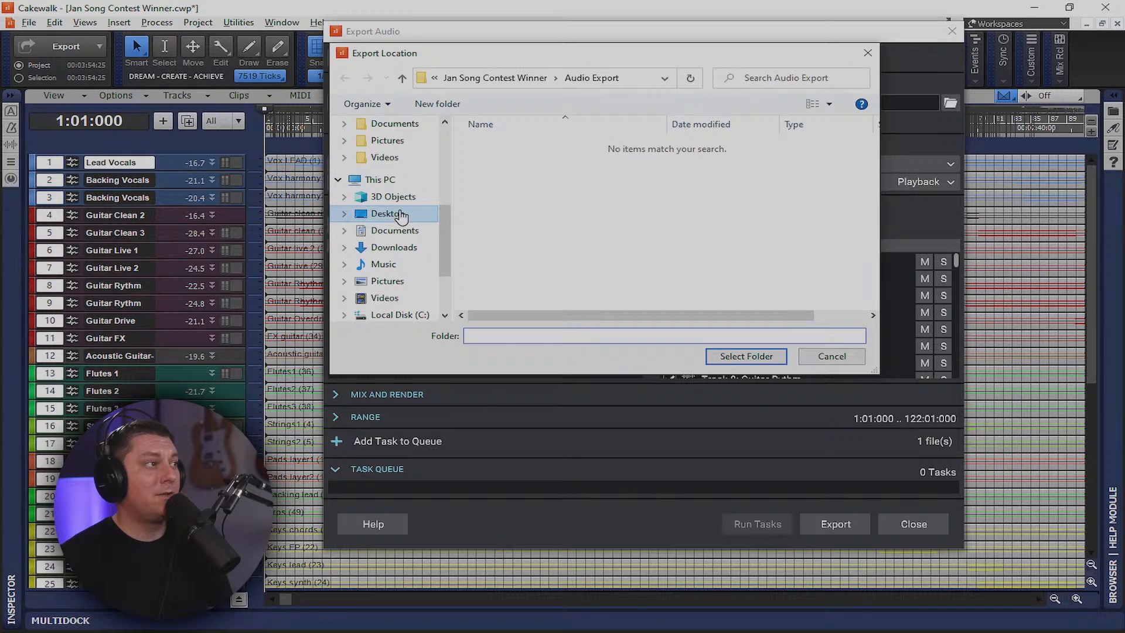
pyautogui.click(765, 360)
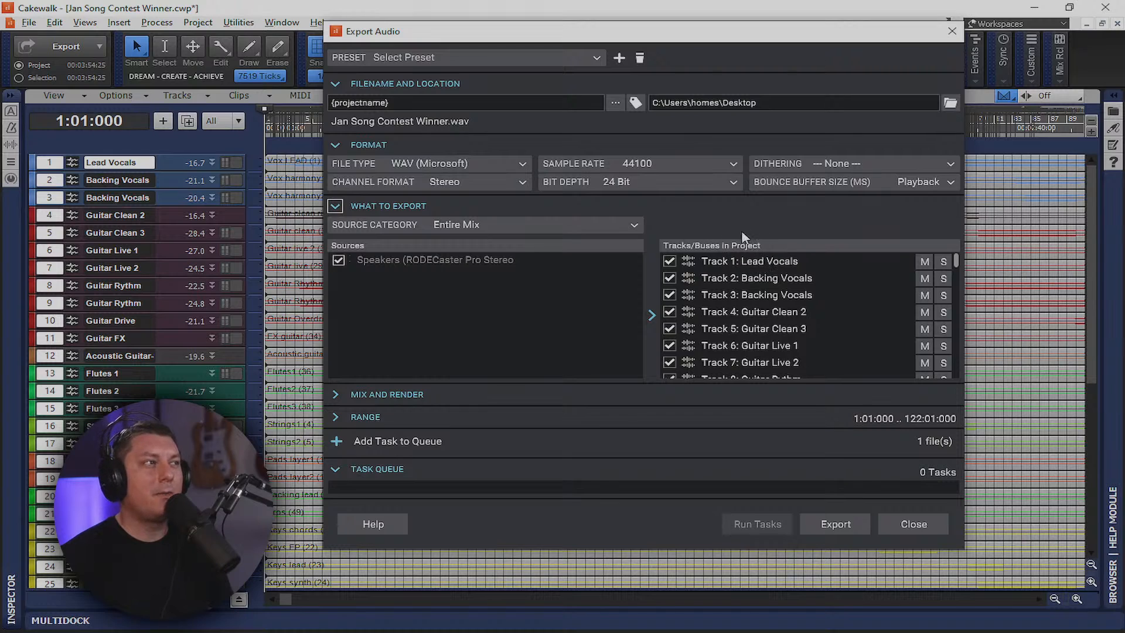
pyautogui.click(843, 527)
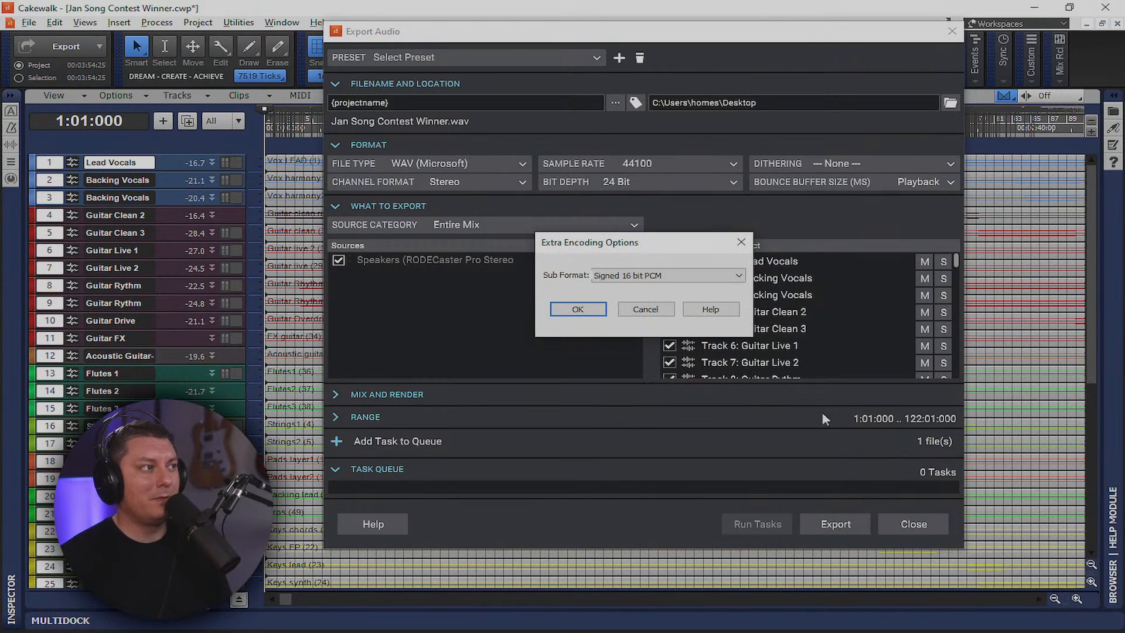
# Choose Signed 24 bit PCM as the WAV sub format and run the mixdown
pyautogui.click(673, 275)
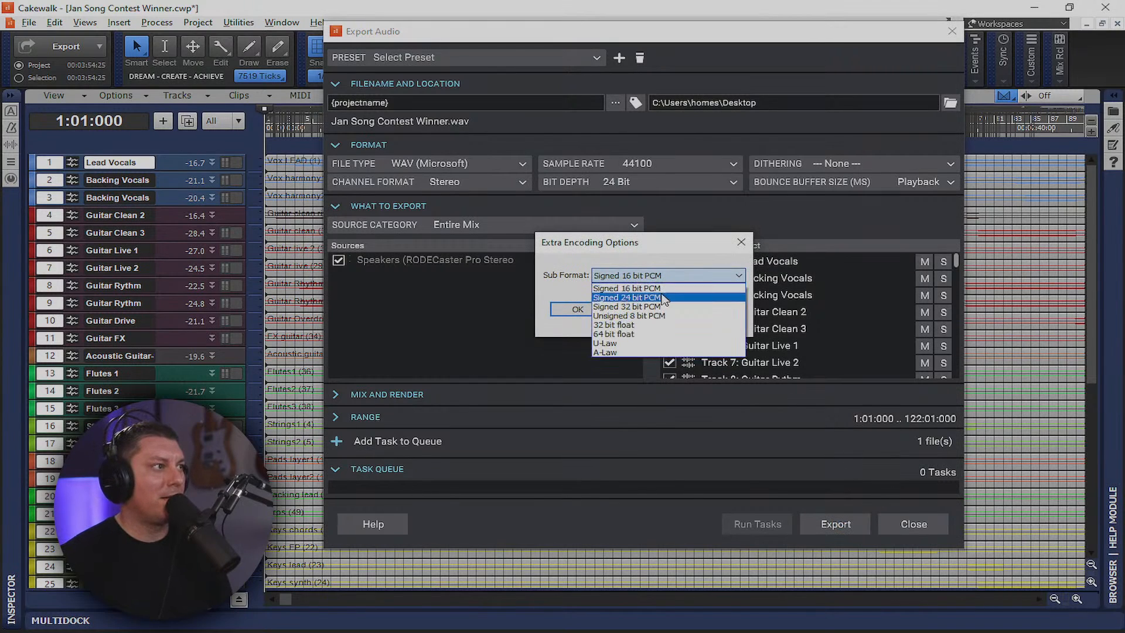
pyautogui.click(666, 297)
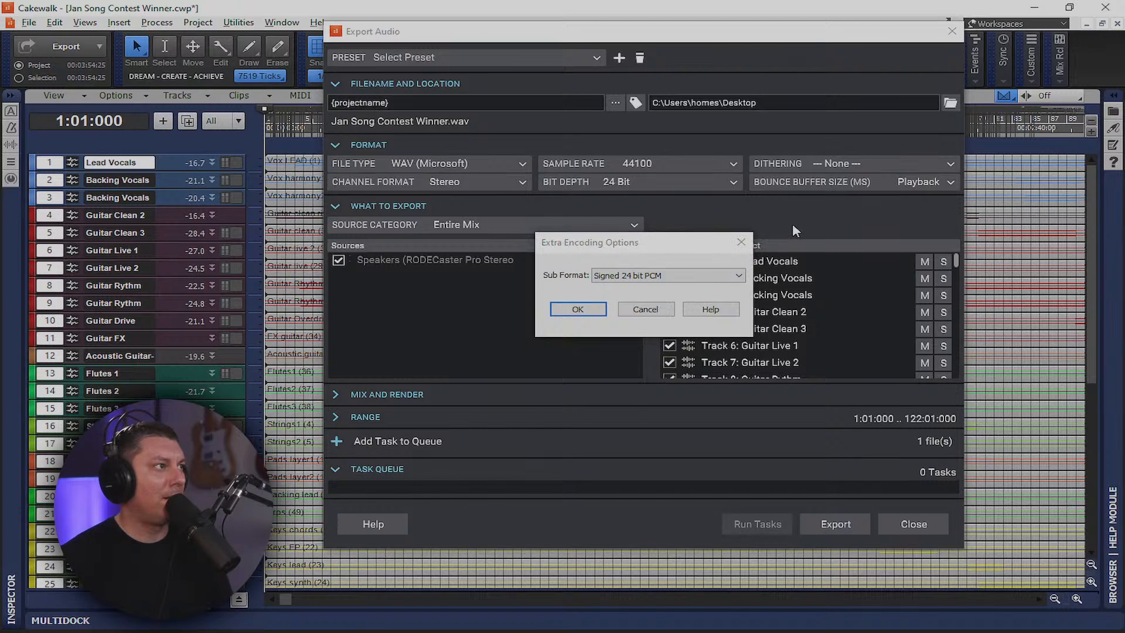
pyautogui.click(578, 310)
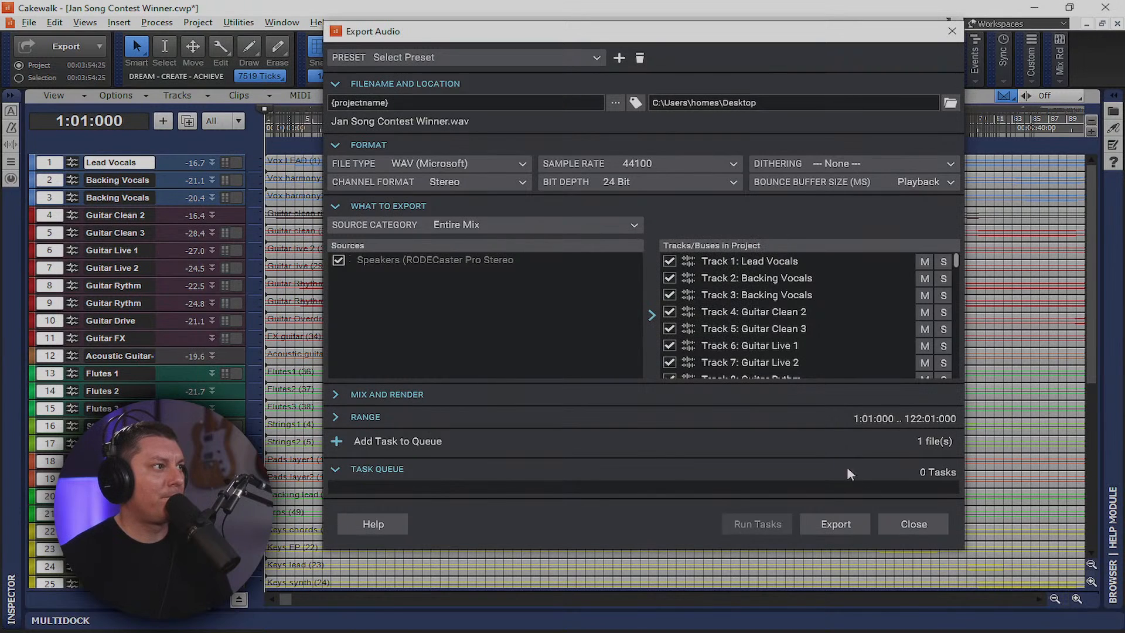
pyautogui.click(835, 523)
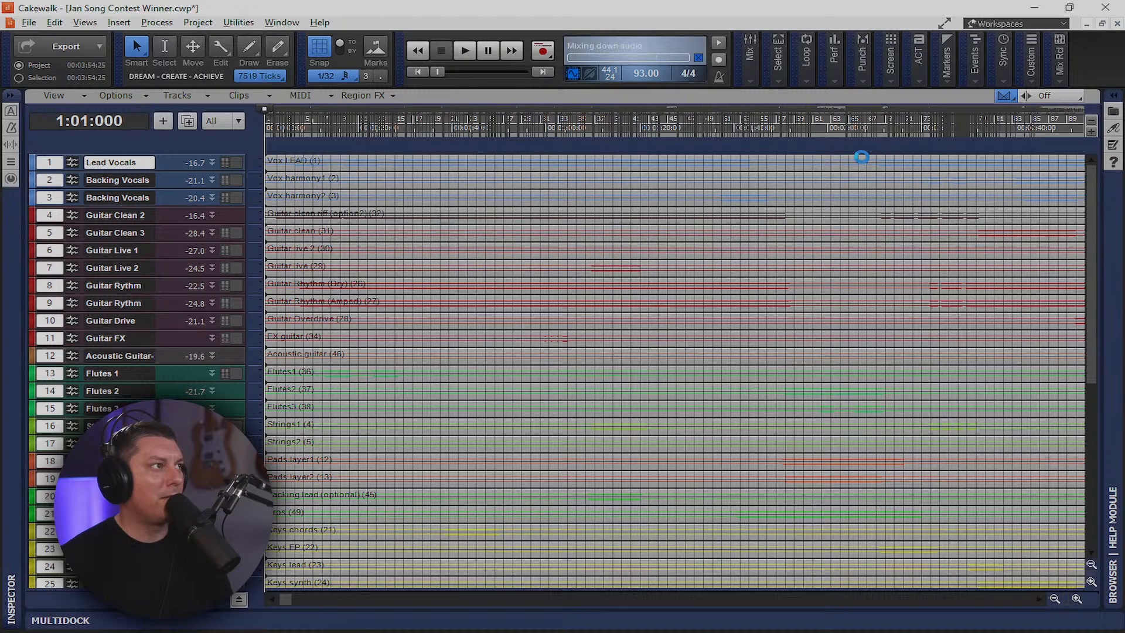